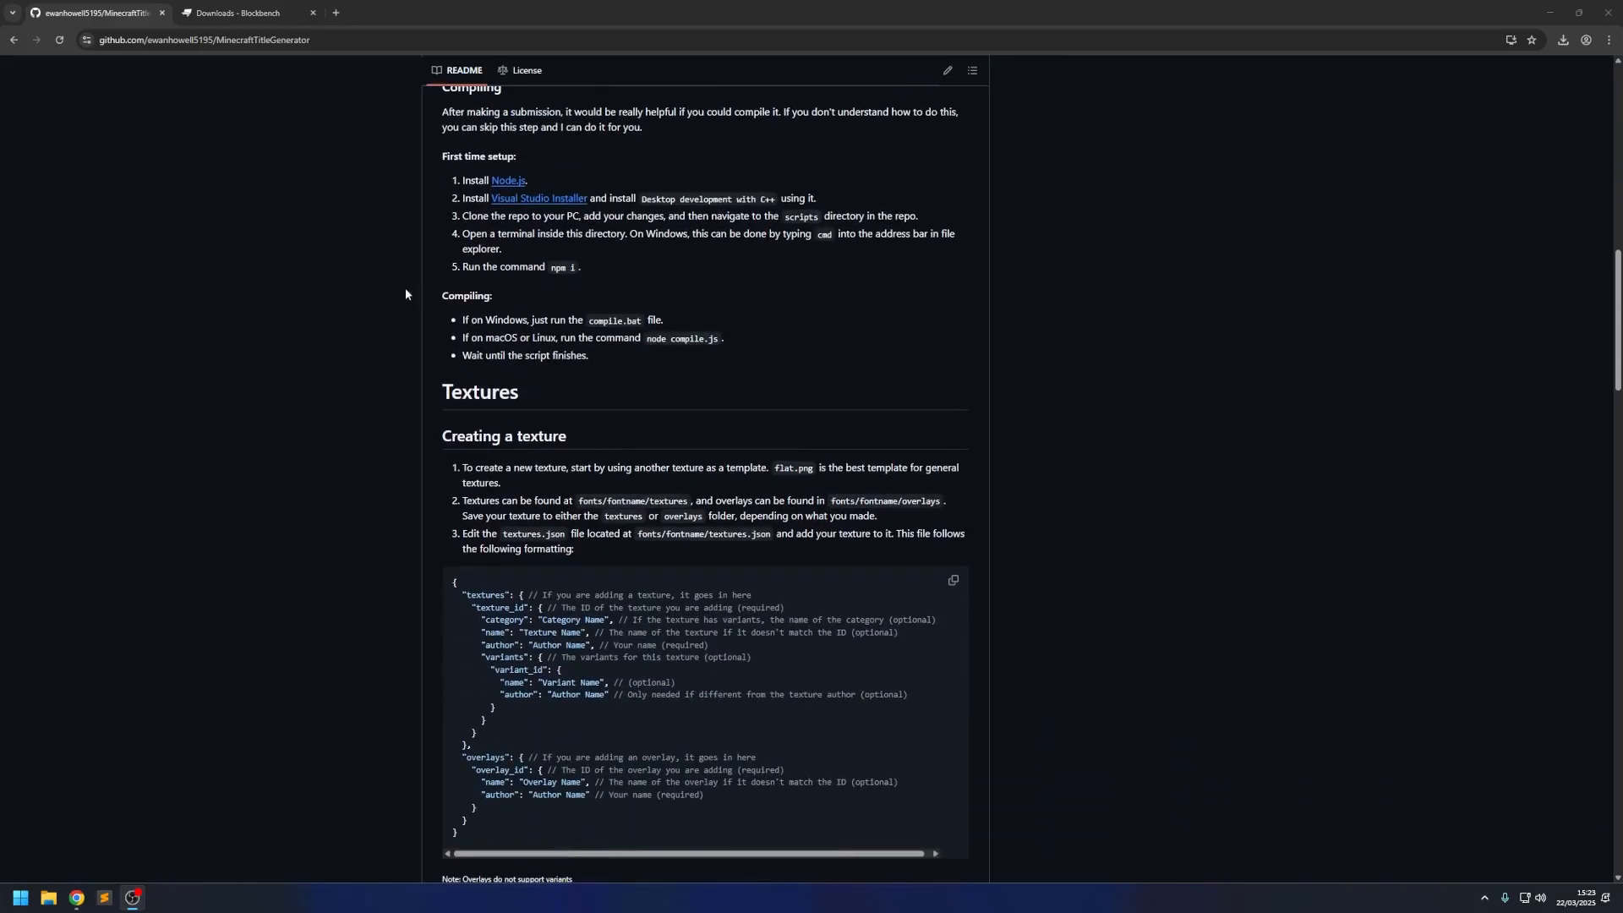
Read through the README's compiling, texture, tileable and font guidelines, and bring up the Blockbench downloads page.
{"action": "scroll", "coordinate": [485, 361], "scroll_direction": "down", "scroll_amount": 5}
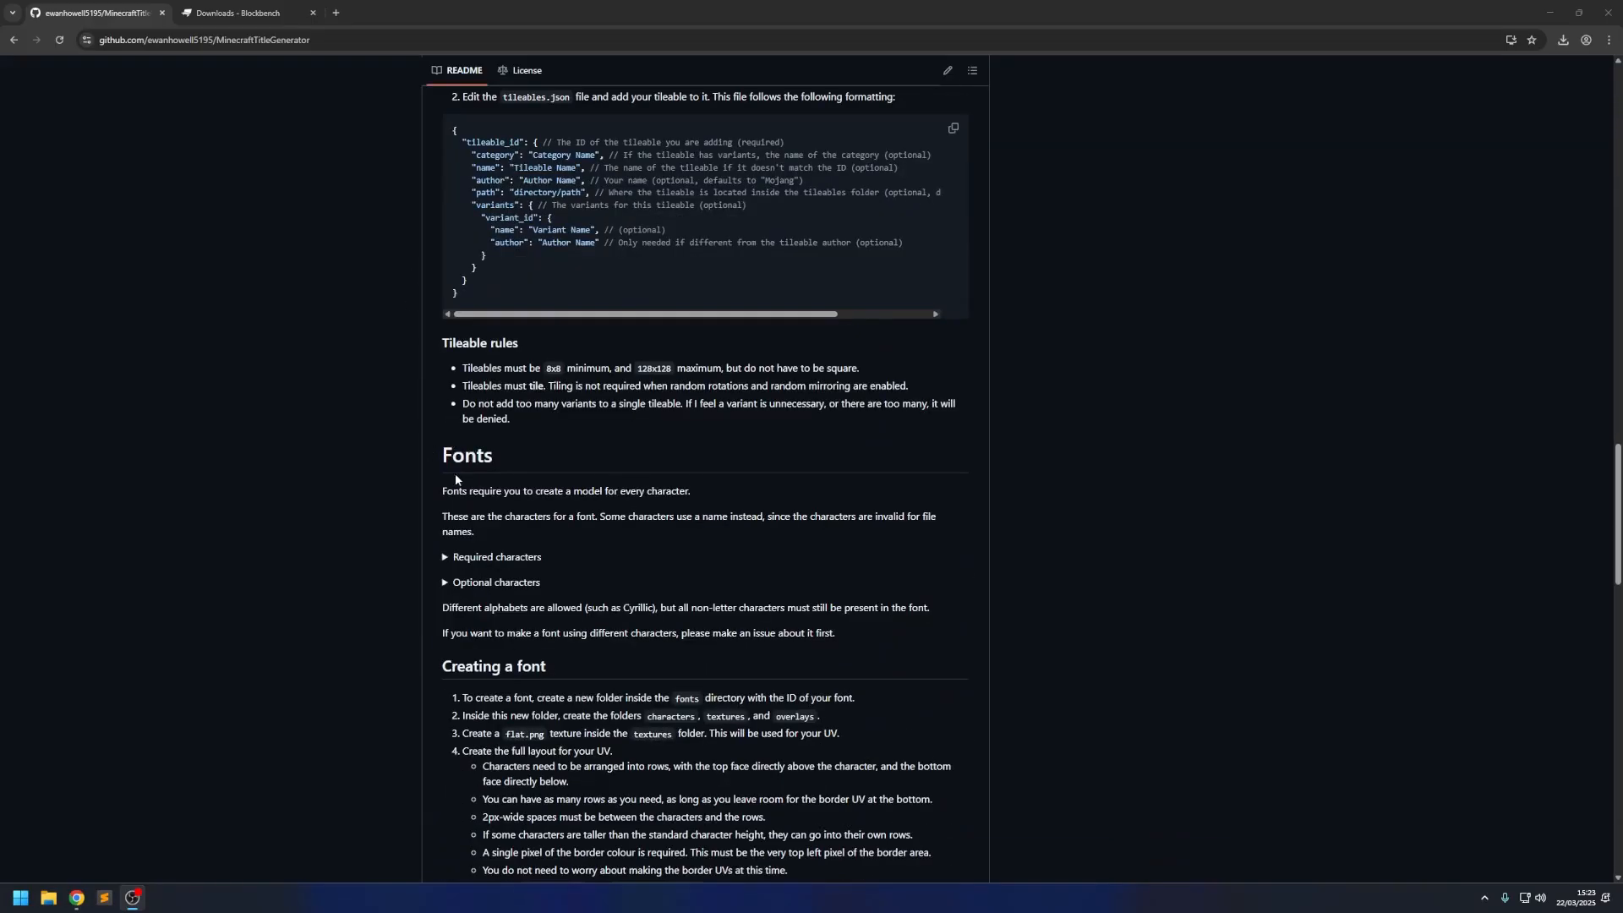
{"action": "scroll", "coordinate": [362, 491], "scroll_direction": "down", "scroll_amount": 4}
{"action": "scroll", "coordinate": [360, 496], "scroll_direction": "up", "scroll_amount": 20}
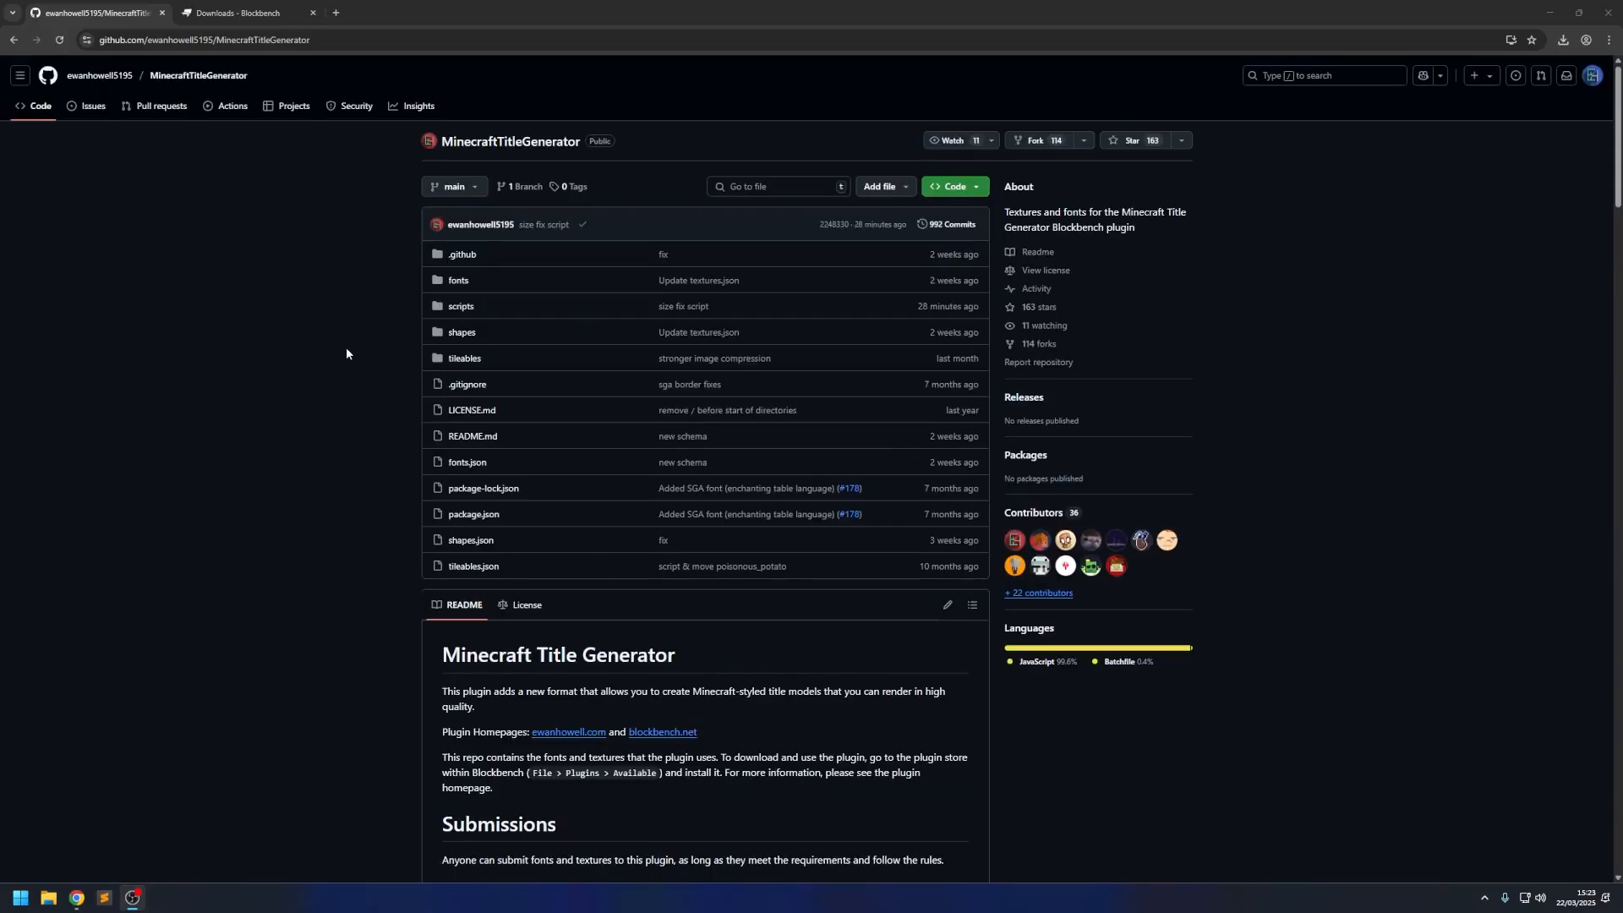
{"action": "left_click", "coordinate": [237, 12]}
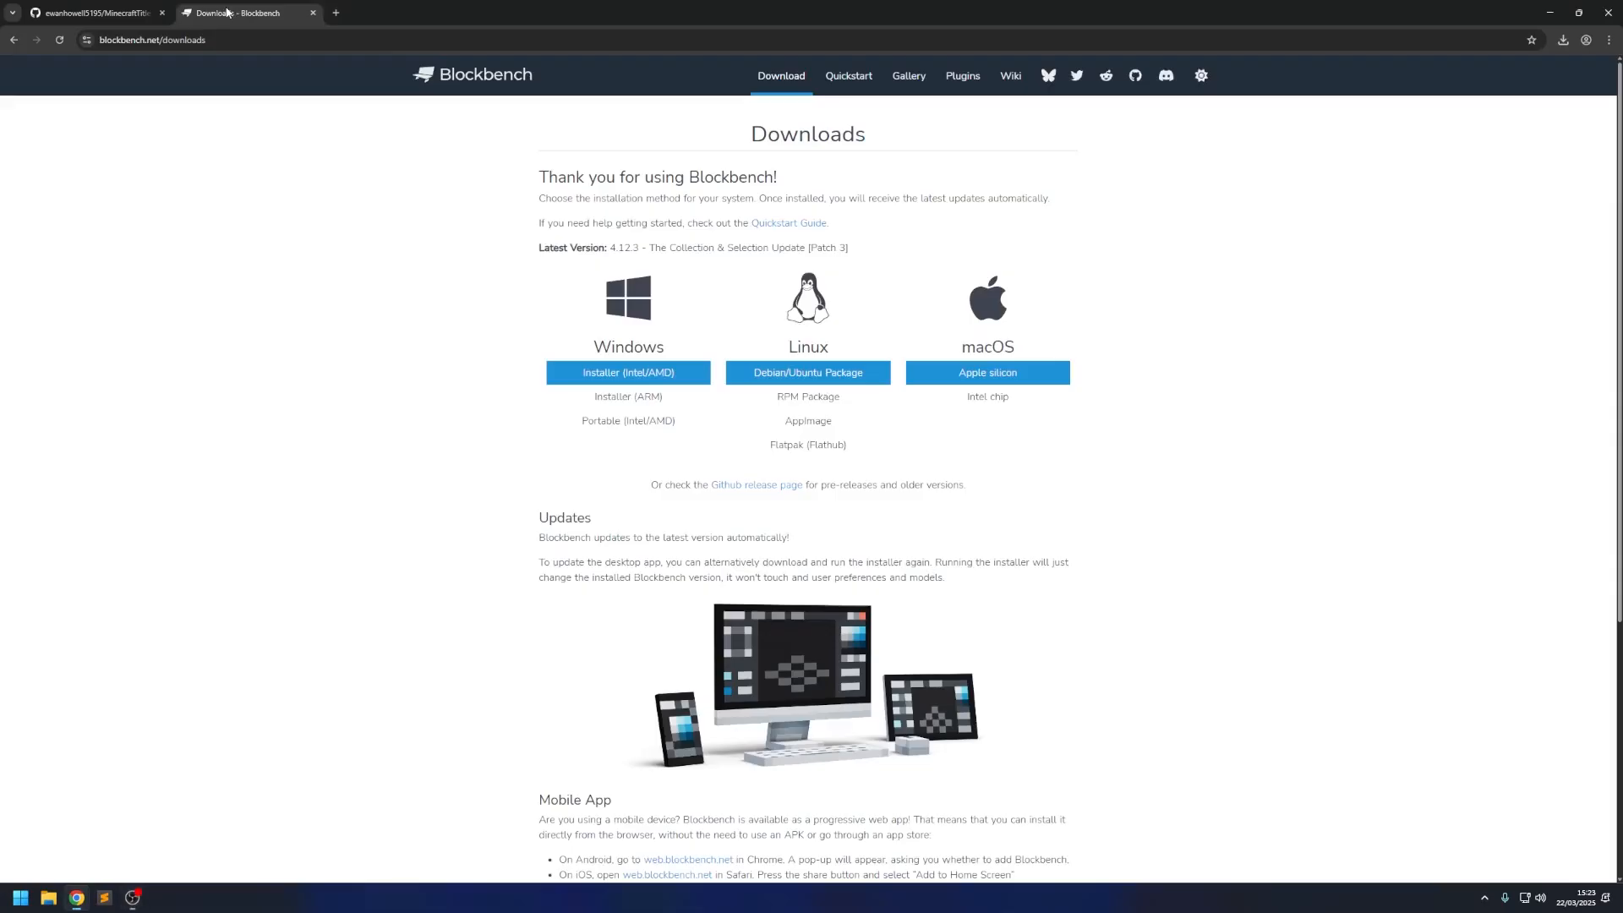
Search the web for Node.js and open its official website.
{"action": "left_click", "coordinate": [336, 13]}
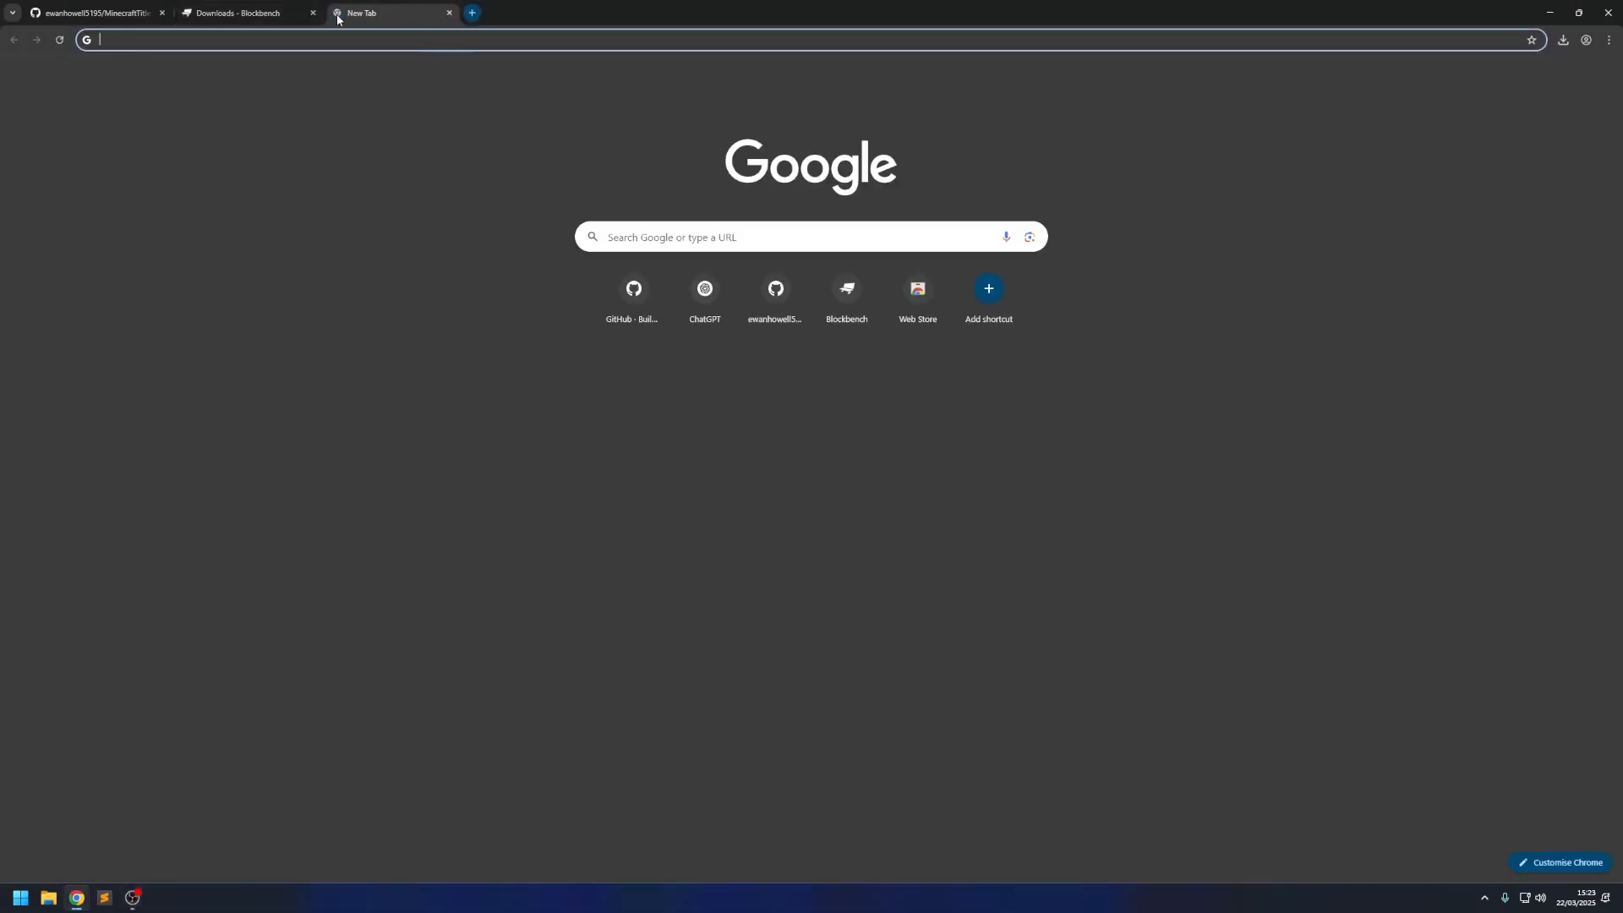
{"action": "type", "text": "node."}
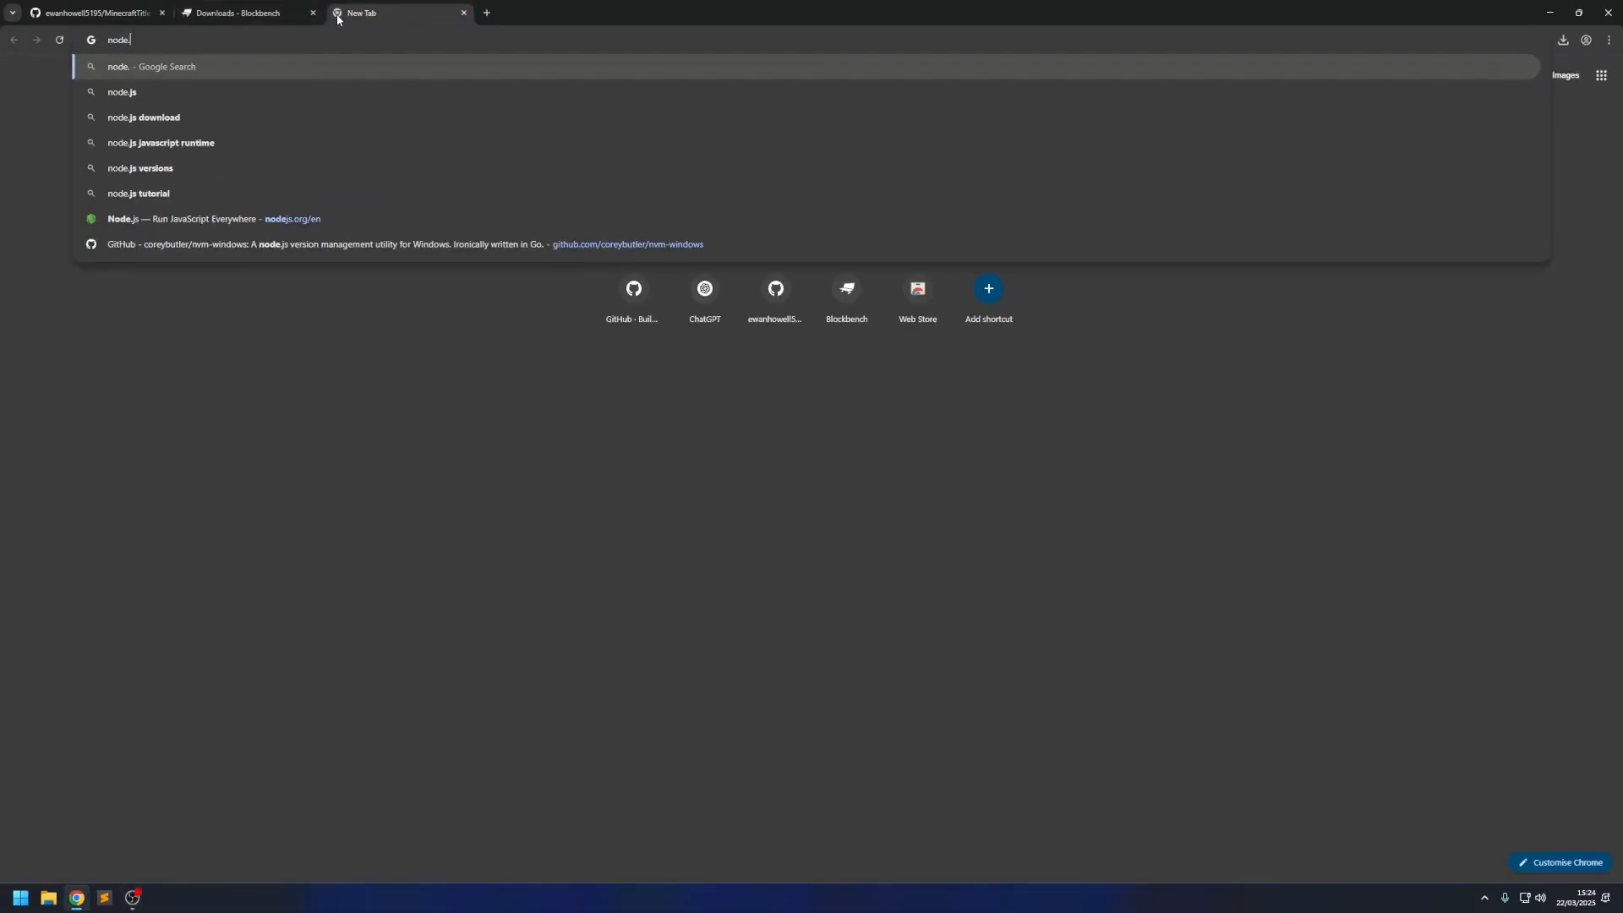
{"action": "type", "text": "ks"}
{"action": "key", "text": "Return"}
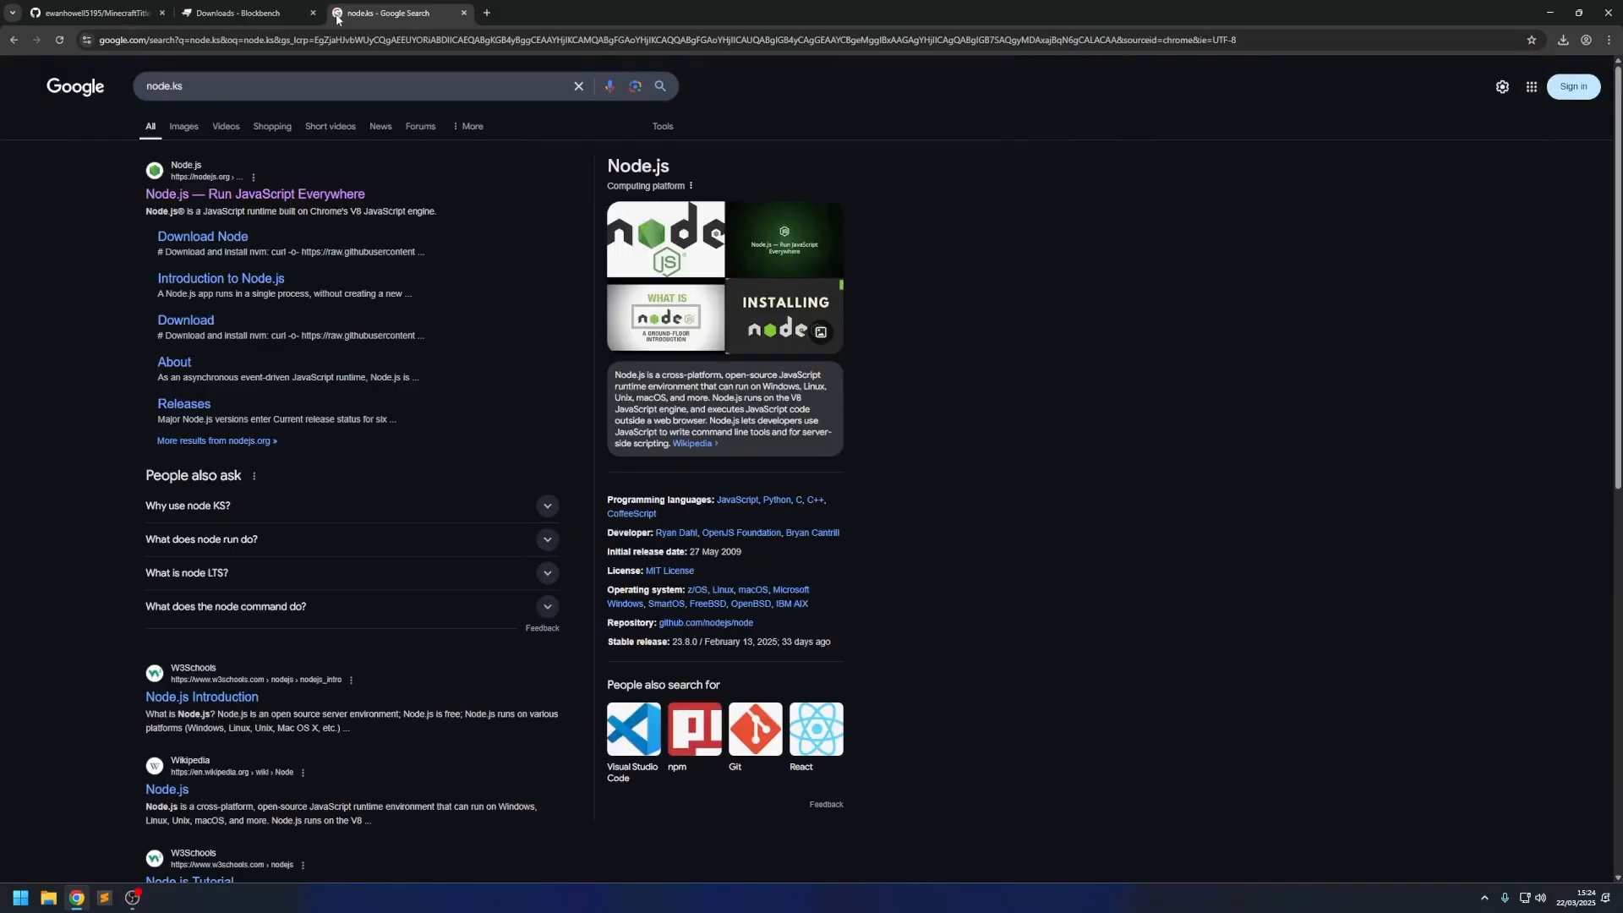
{"action": "left_click", "coordinate": [154, 197]}
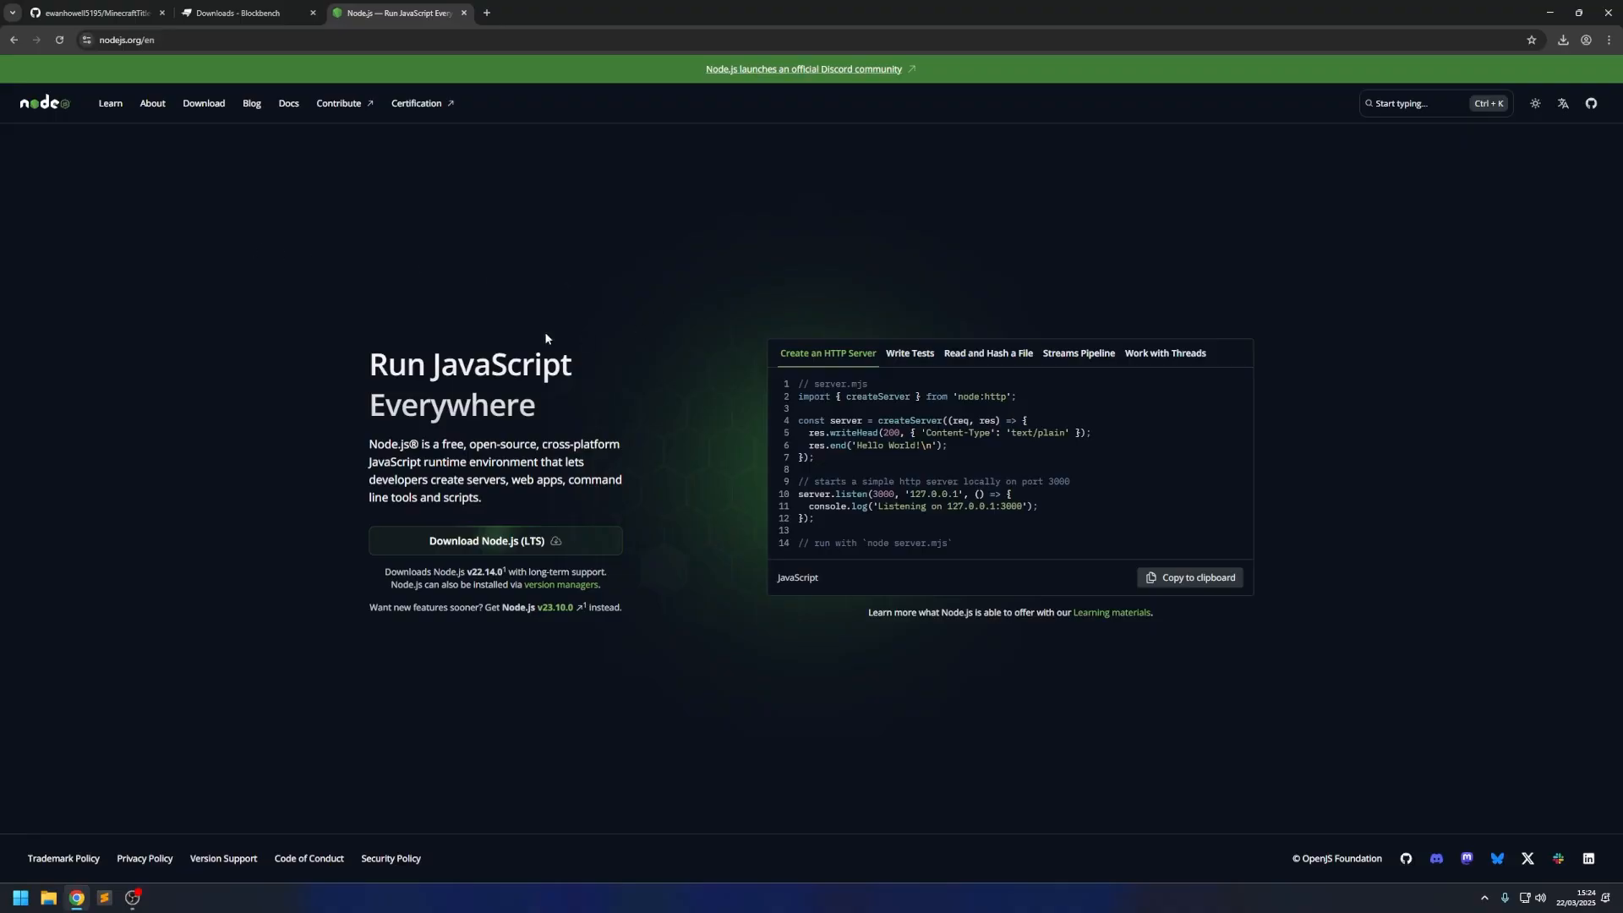
Return to the MinecraftTitleGenerator repository on GitHub and look over its address, file list and README.
{"action": "left_click", "coordinate": [94, 13]}
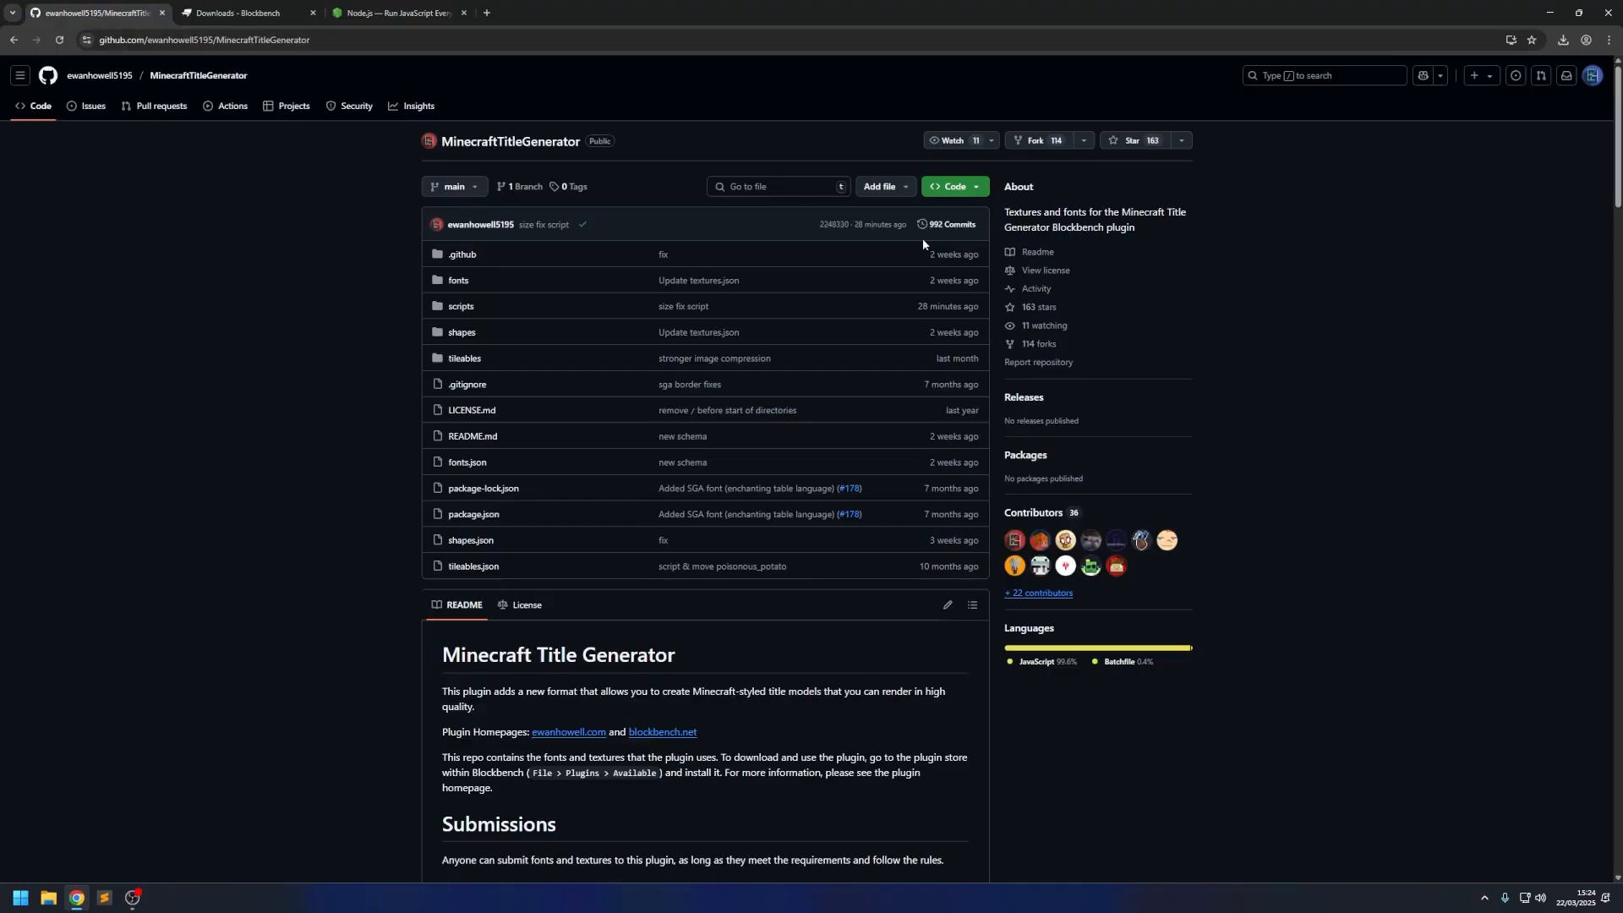
{"action": "left_click_drag", "start_coordinate": [101, 40], "coordinate": [173, 42]}
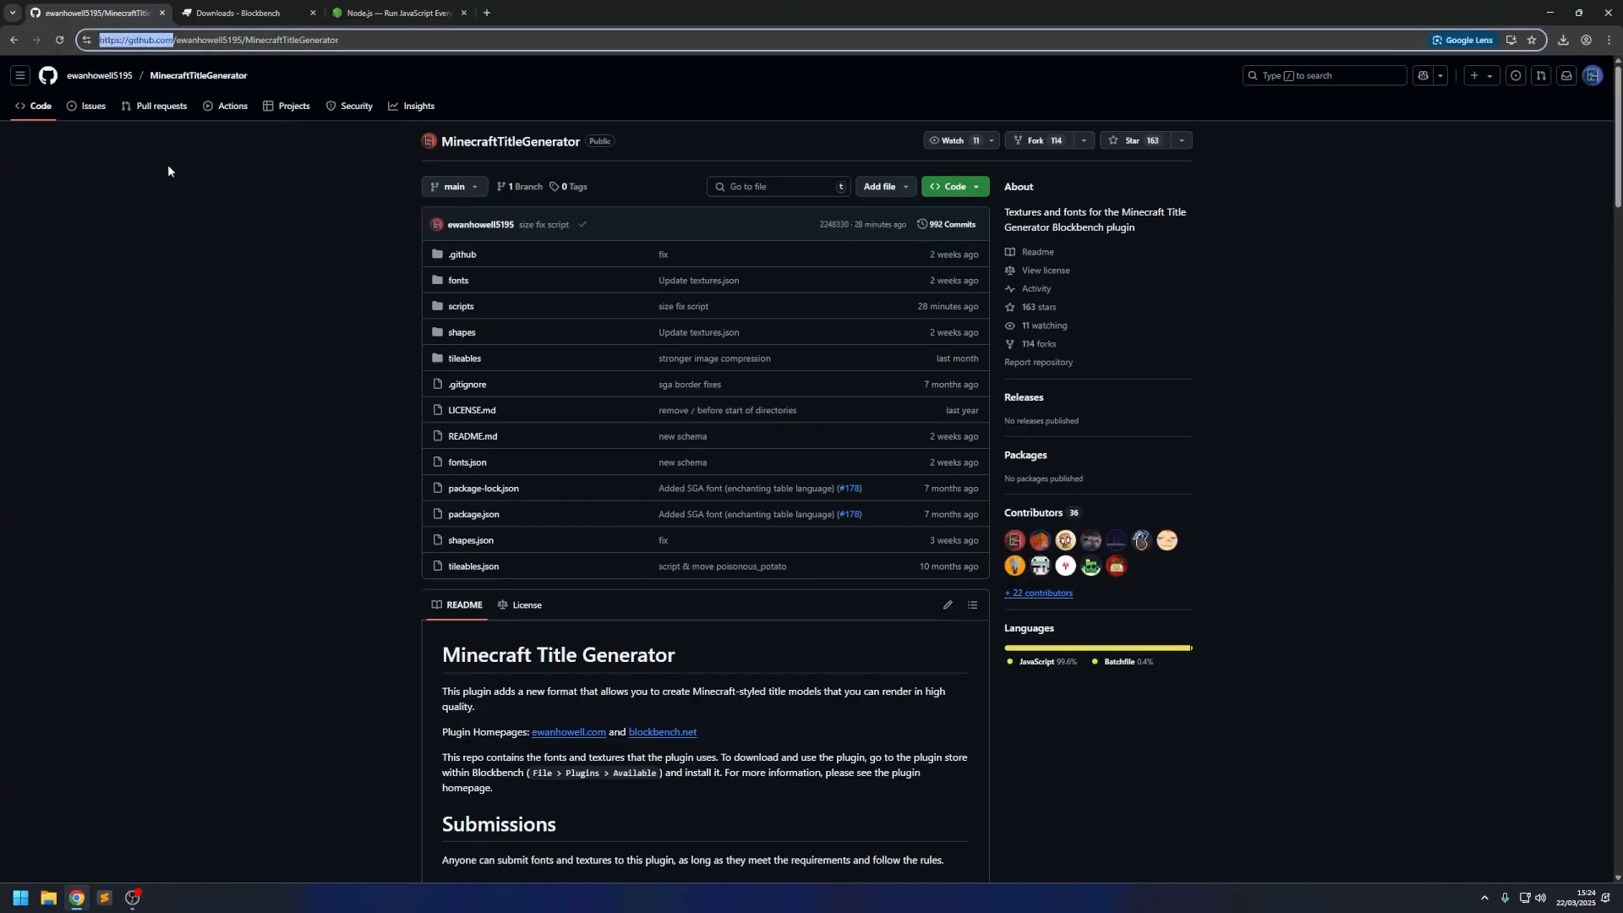
{"action": "left_click", "coordinate": [172, 197]}
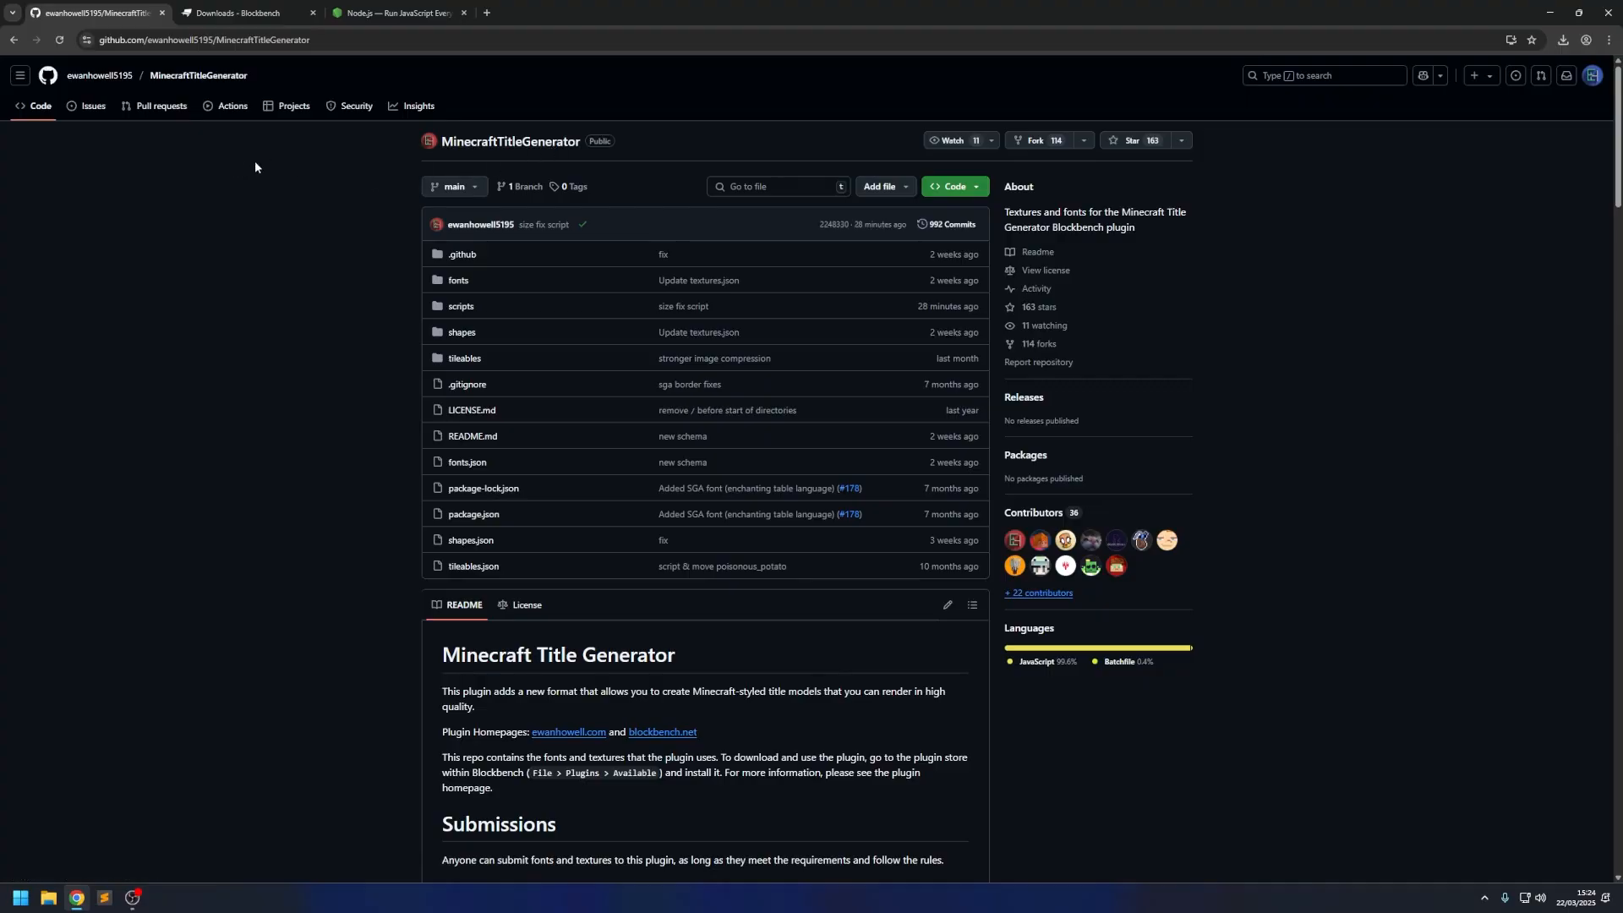
{"action": "scroll", "coordinate": [225, 228], "scroll_direction": "down", "scroll_amount": 4}
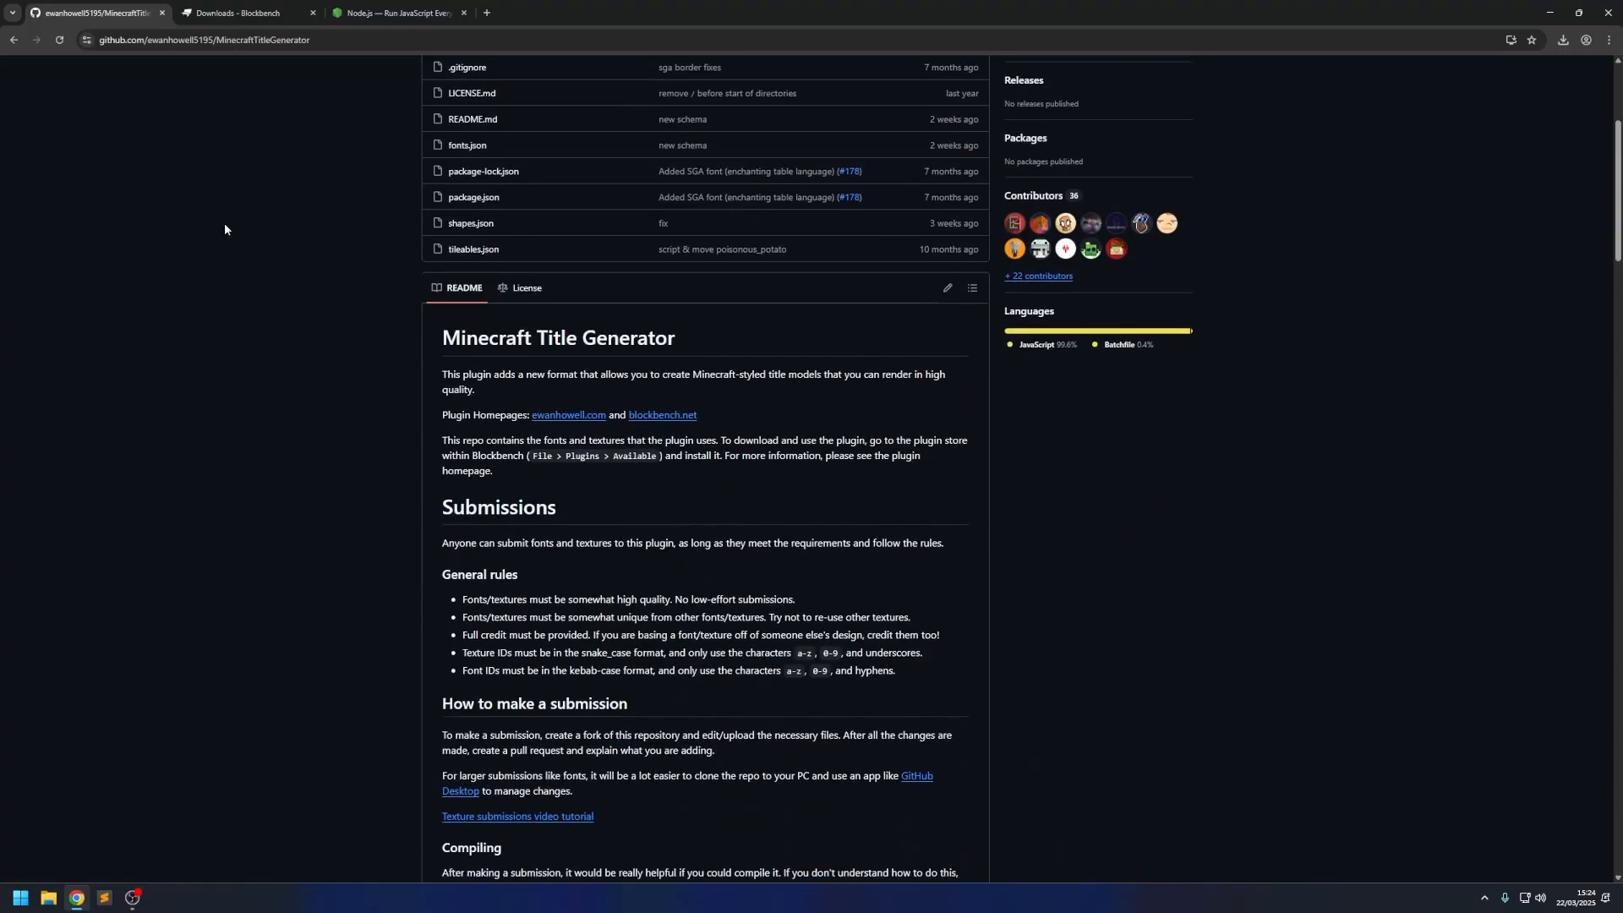
{"action": "scroll", "coordinate": [225, 228], "scroll_direction": "up", "scroll_amount": 4}
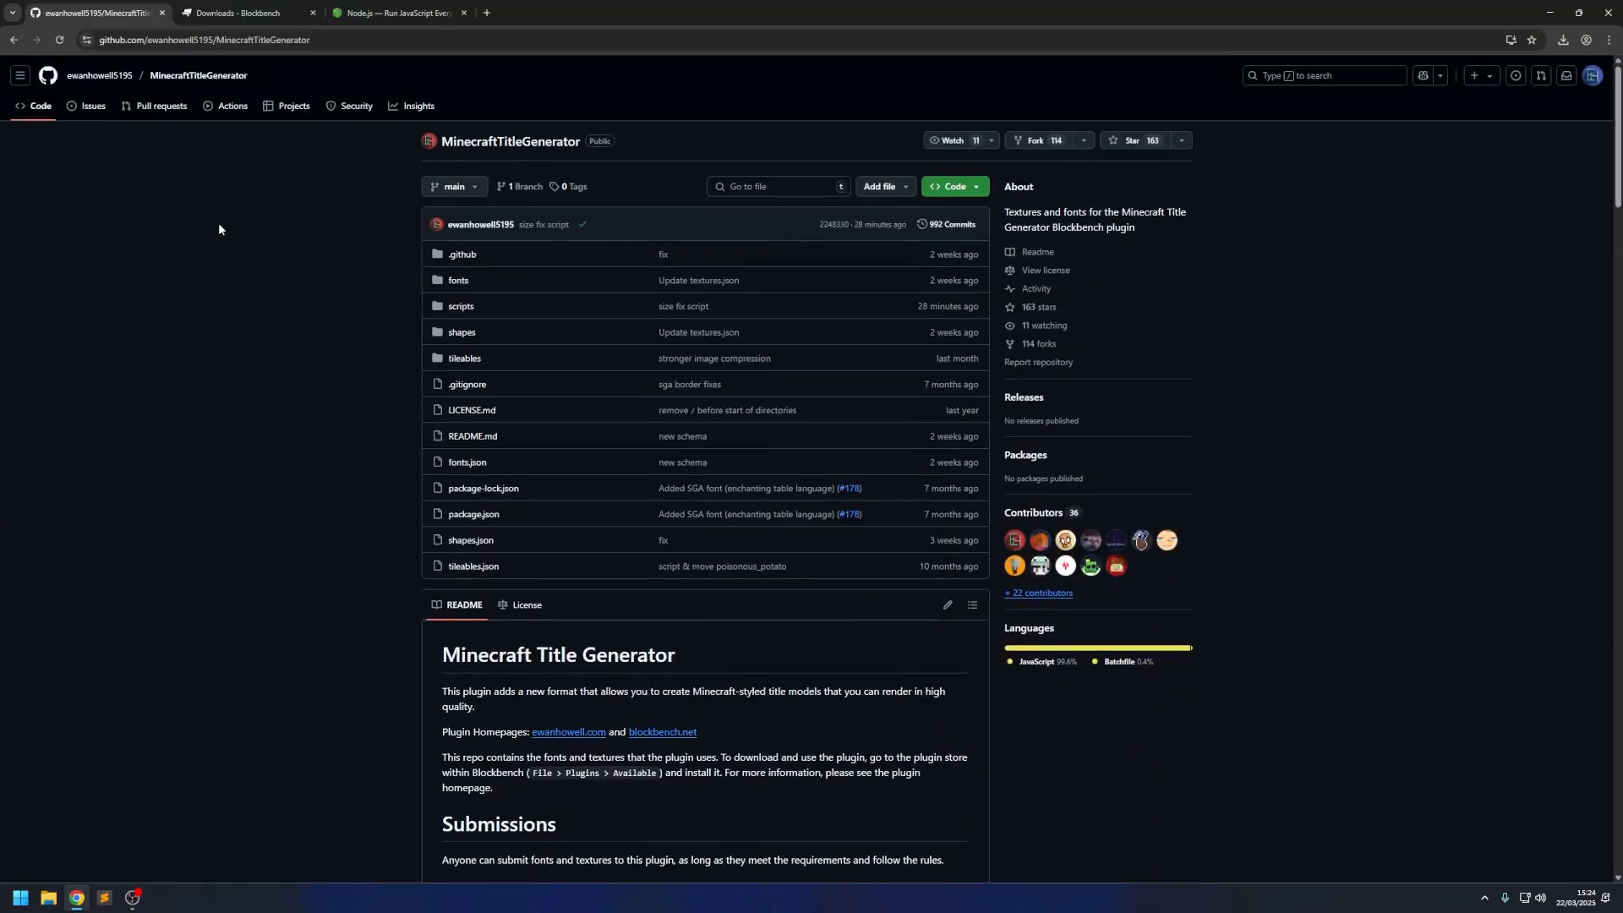
{"action": "scroll", "coordinate": [442, 300], "scroll_direction": "down", "scroll_amount": 3}
{"action": "scroll", "coordinate": [382, 306], "scroll_direction": "up", "scroll_amount": 3}
Fork the MinecraftTitleGenerator repository with only its main branch, and compare the fork's page with the original repository.
{"action": "left_click", "coordinate": [1036, 142]}
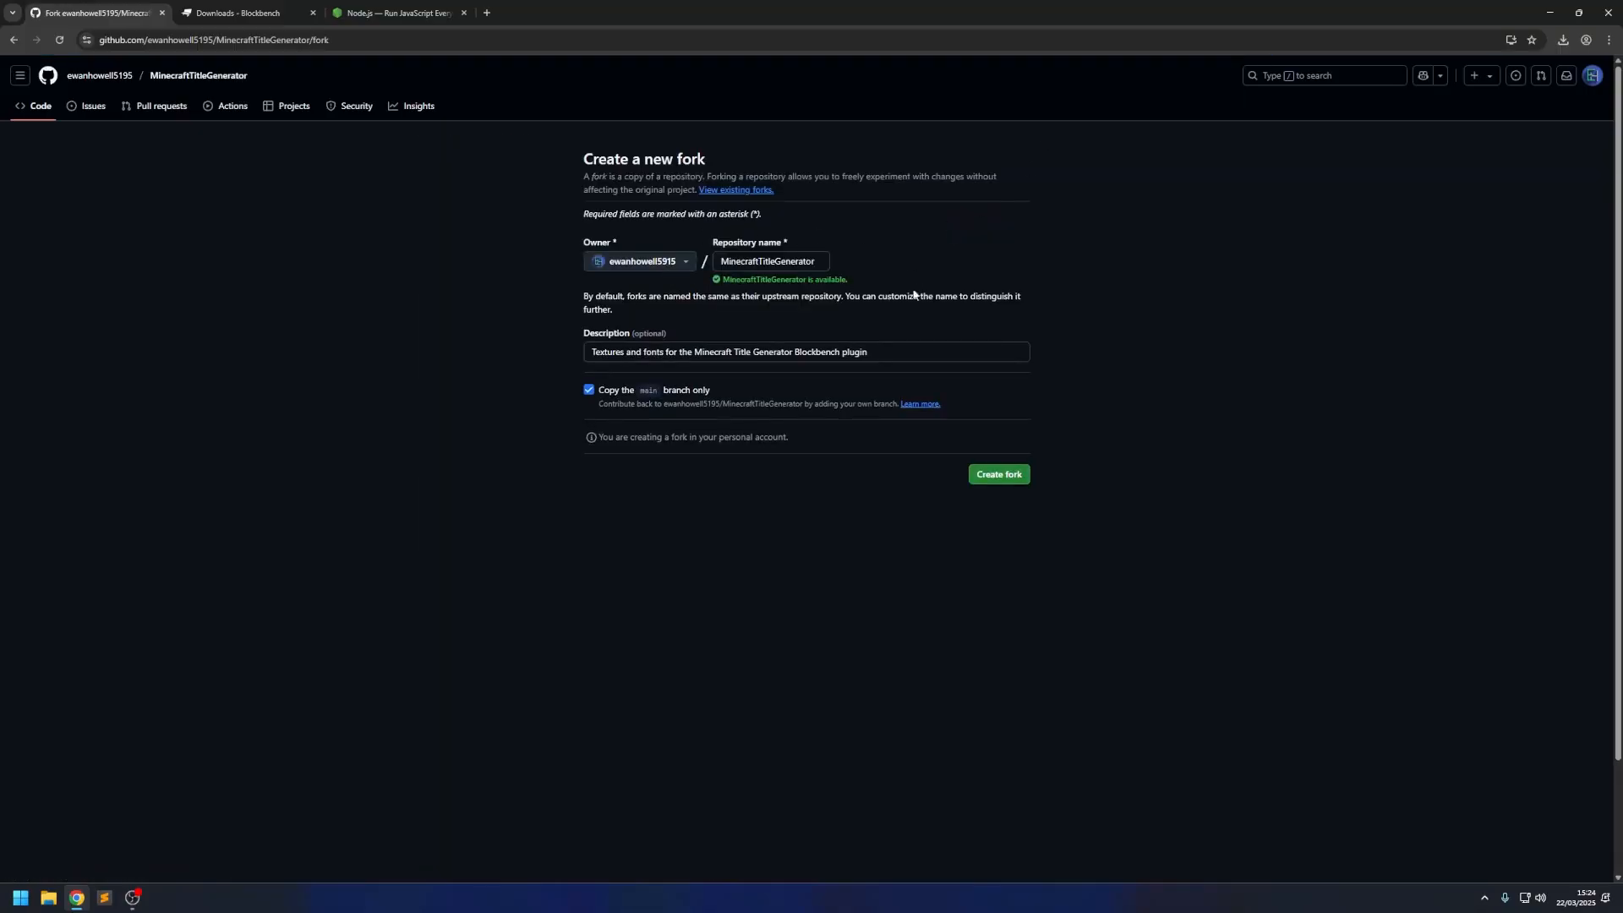
{"action": "left_click", "coordinate": [1006, 475]}
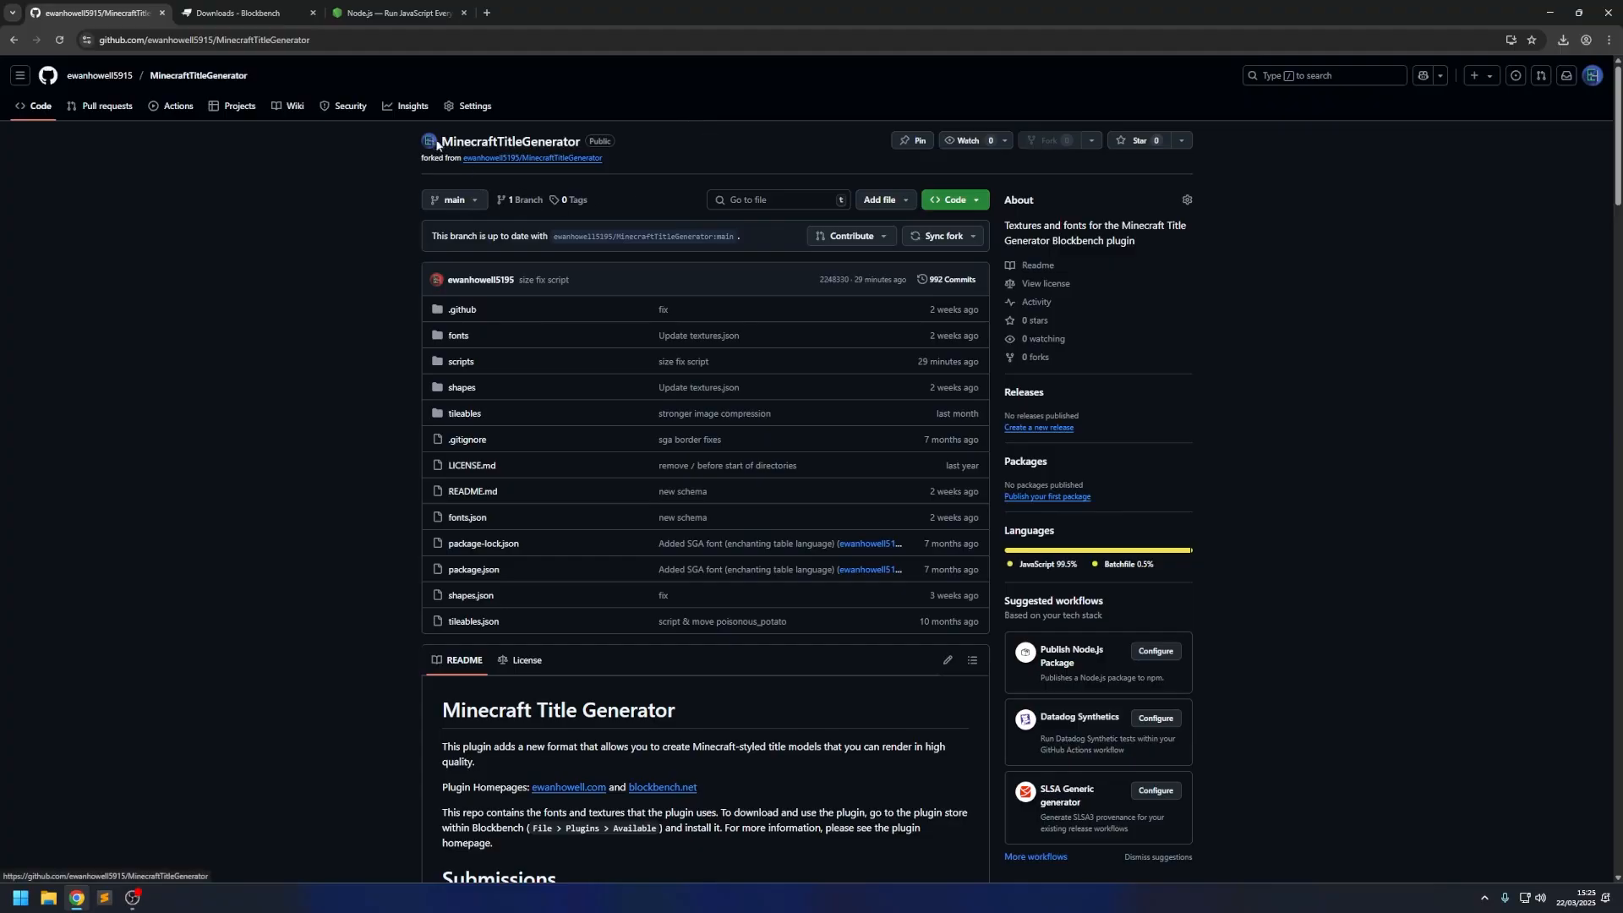
{"action": "left_click", "coordinate": [499, 160]}
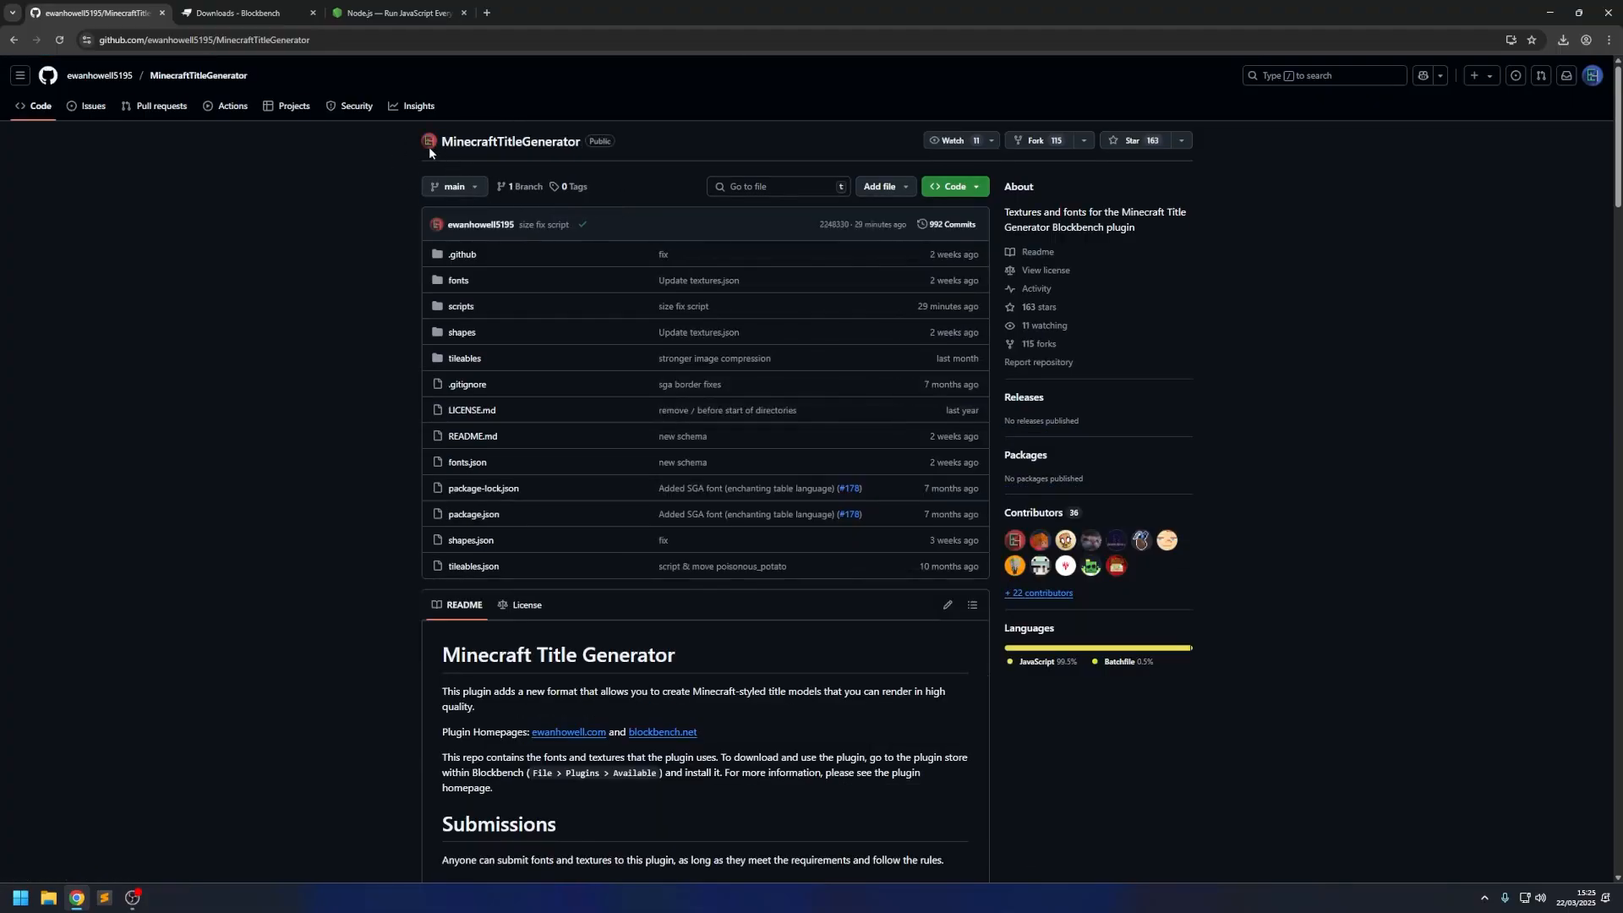
{"action": "left_click", "coordinate": [20, 39]}
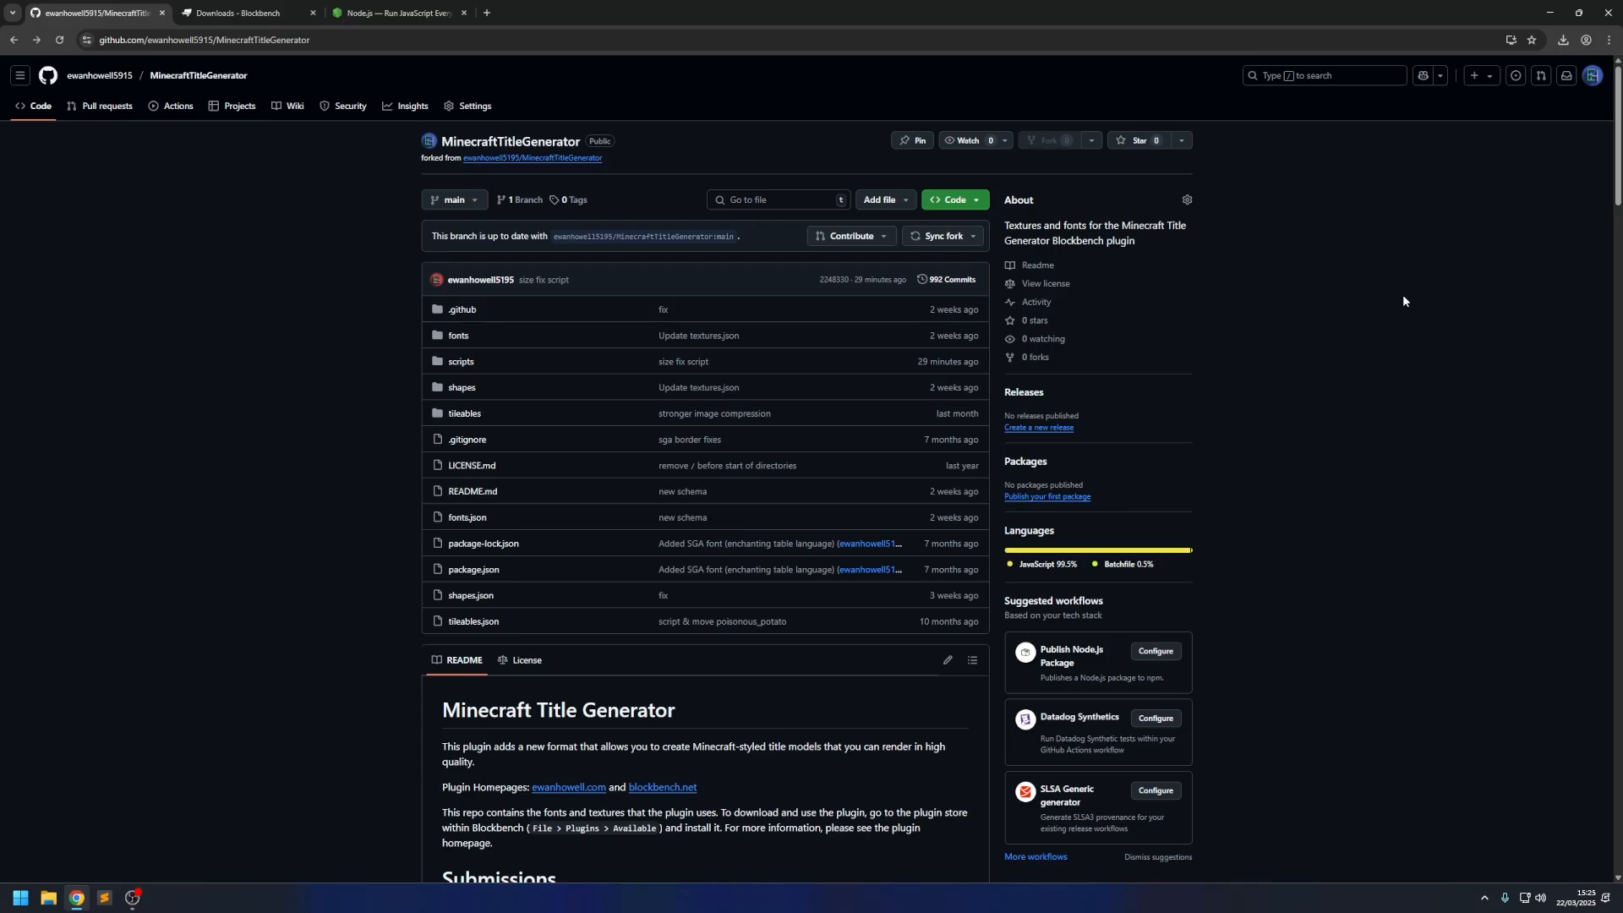
Choose to open the fork with GitHub Desktop and download the GitHub Desktop installer for Windows (64bit).
{"action": "left_click", "coordinate": [961, 202]}
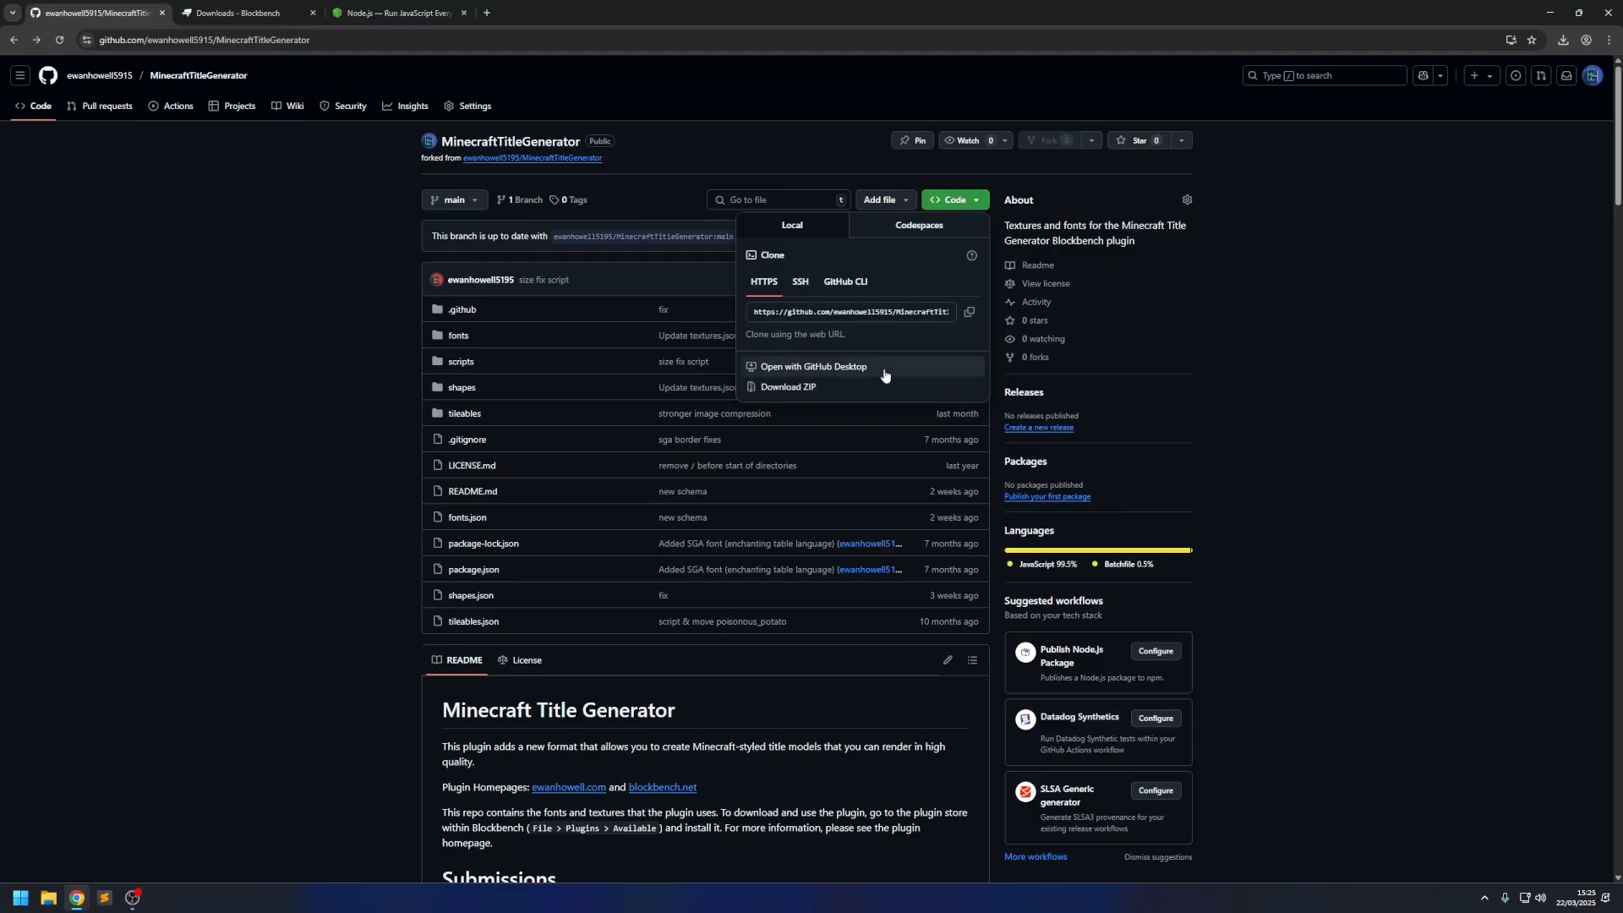
{"action": "left_click", "coordinate": [832, 372]}
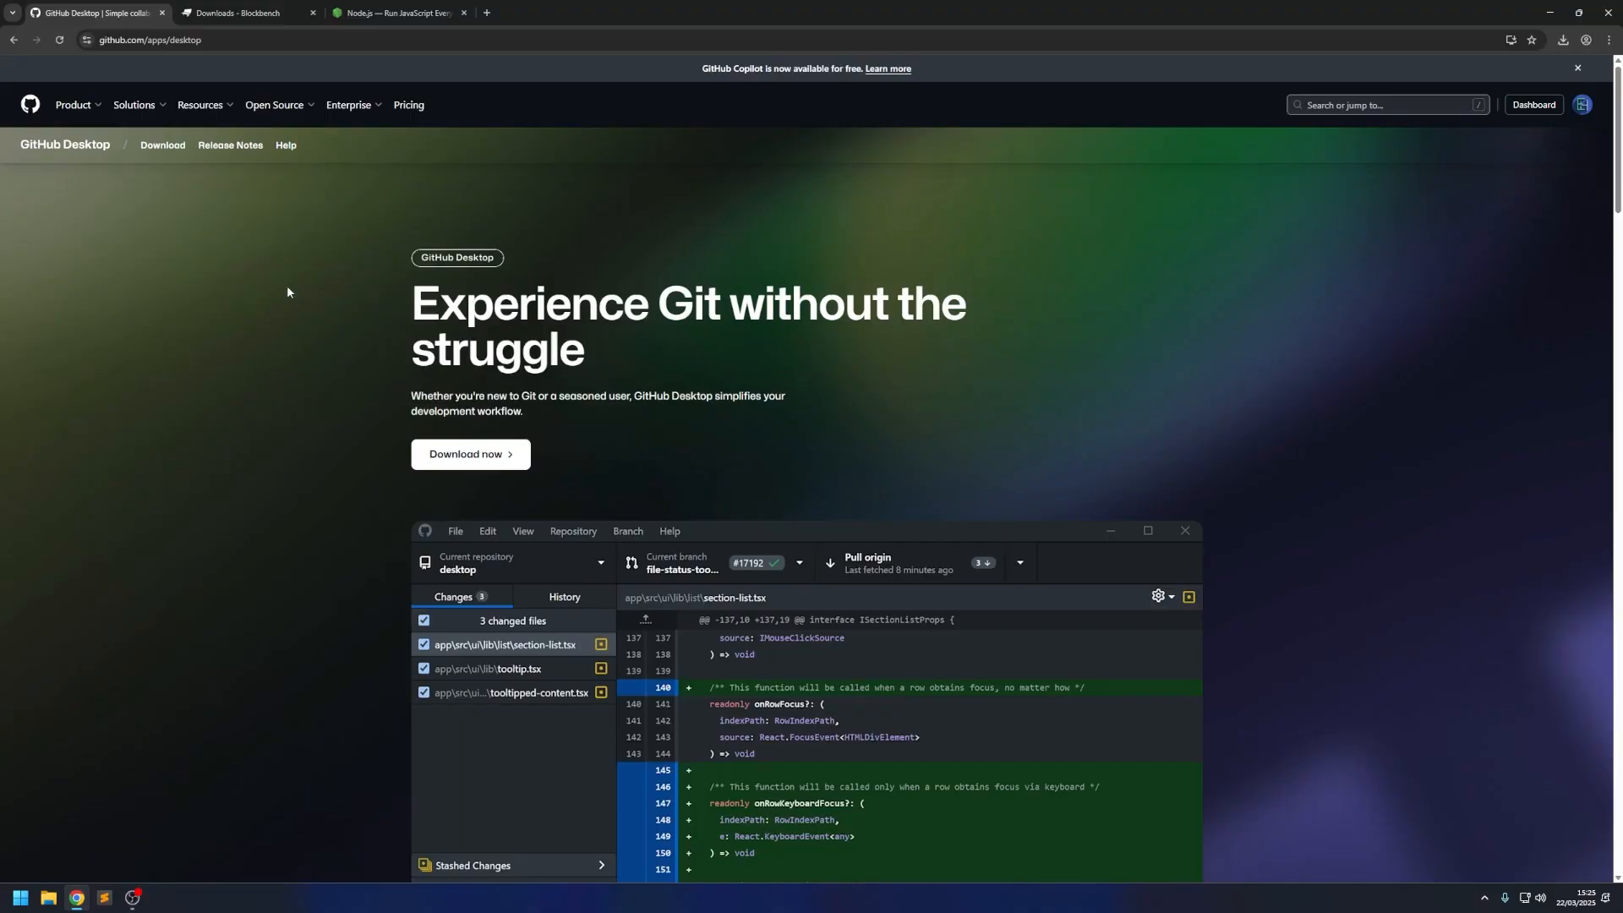
{"action": "left_click", "coordinate": [498, 457]}
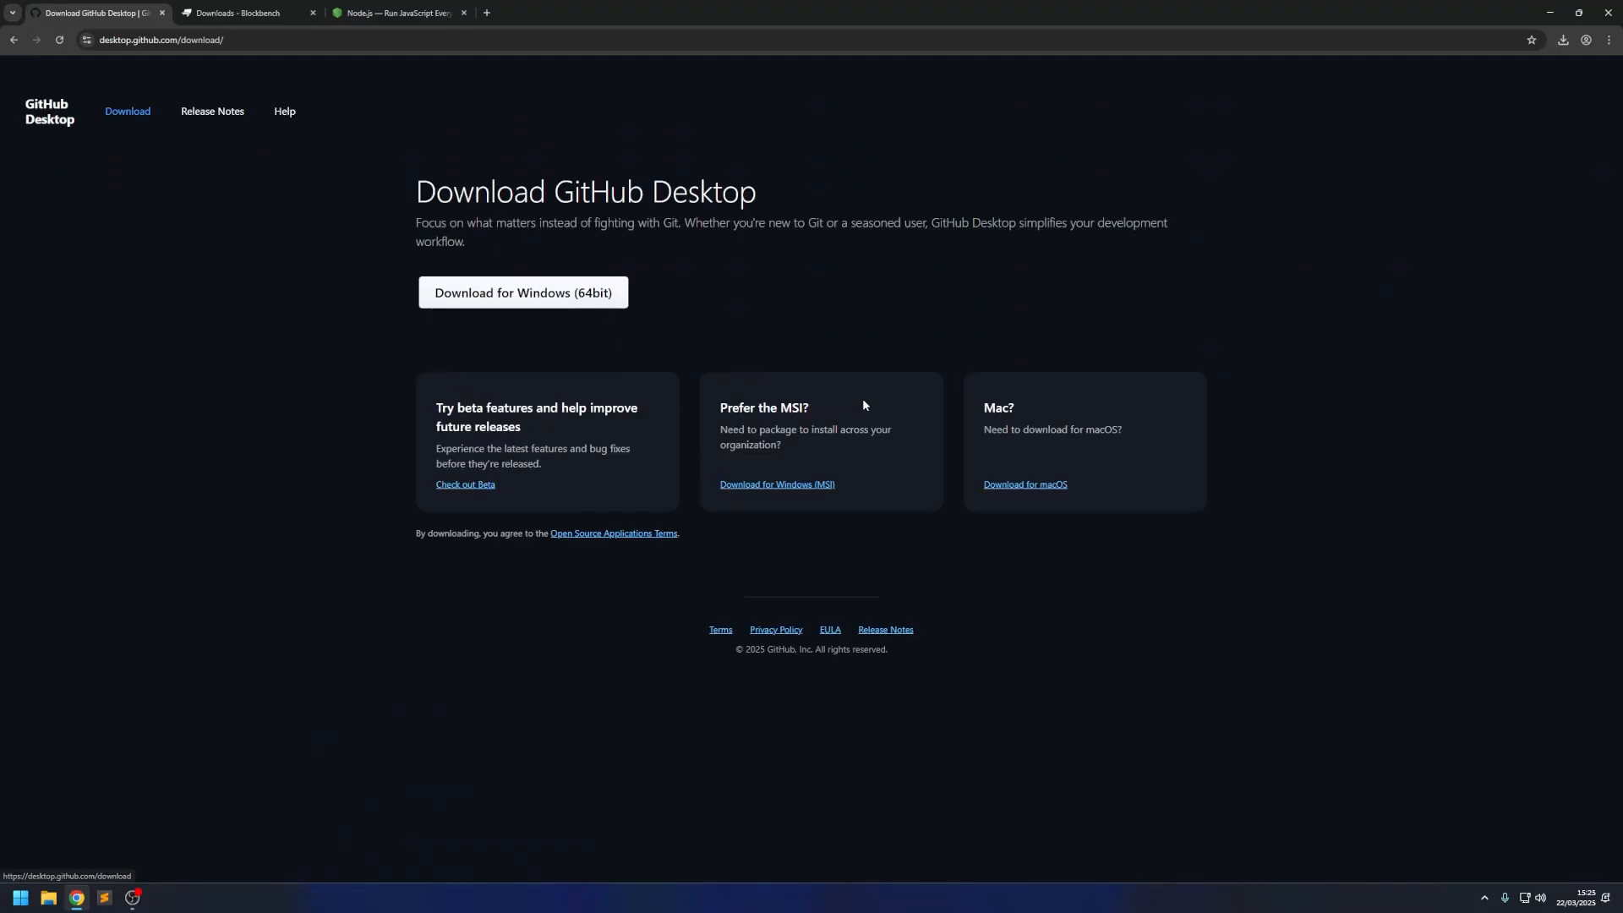
{"action": "left_click", "coordinate": [523, 293]}
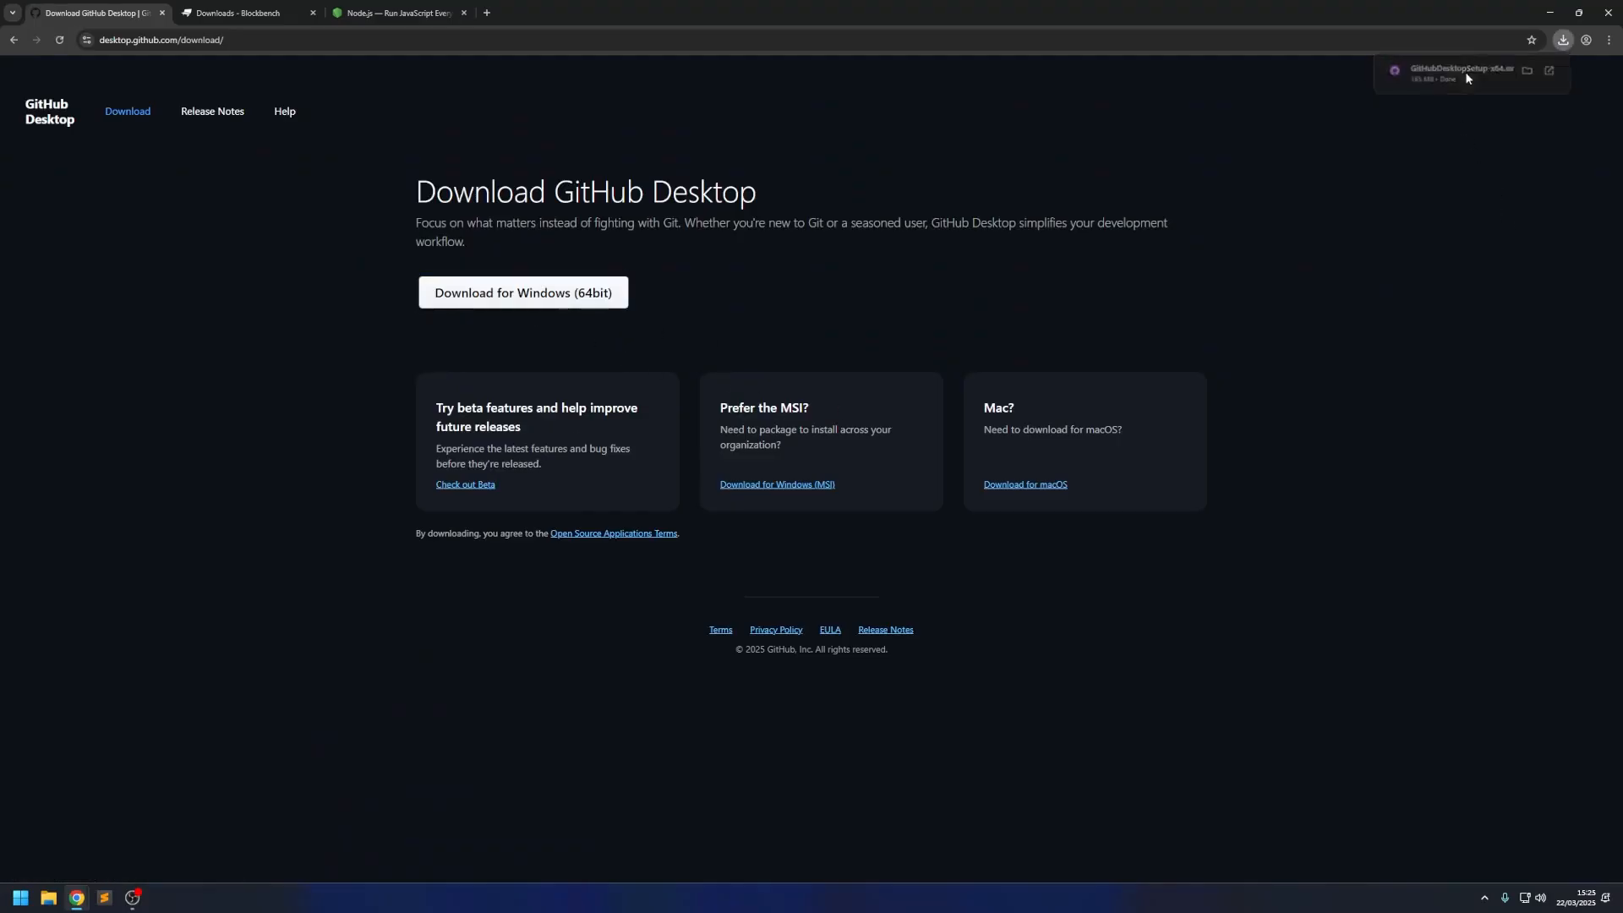
Sign in to GitHub Desktop by authorizing it in the browser, and configure Git with the GitHub account name and email address.
{"action": "left_click", "coordinate": [594, 476]}
{"action": "left_click", "coordinate": [596, 478]}
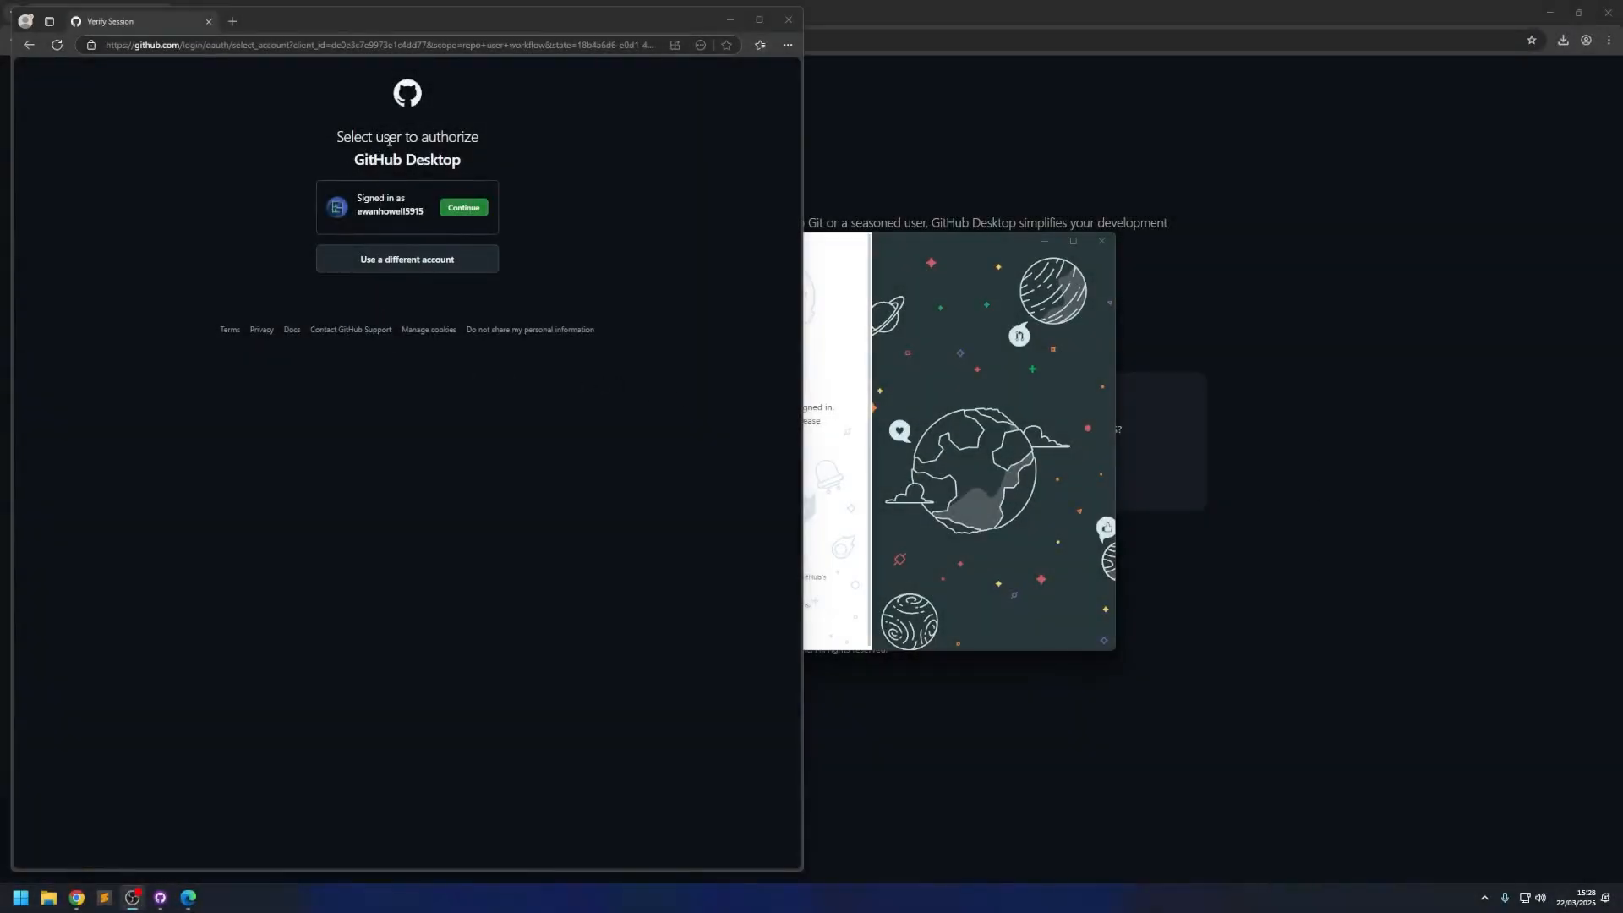
{"action": "left_click", "coordinate": [464, 209]}
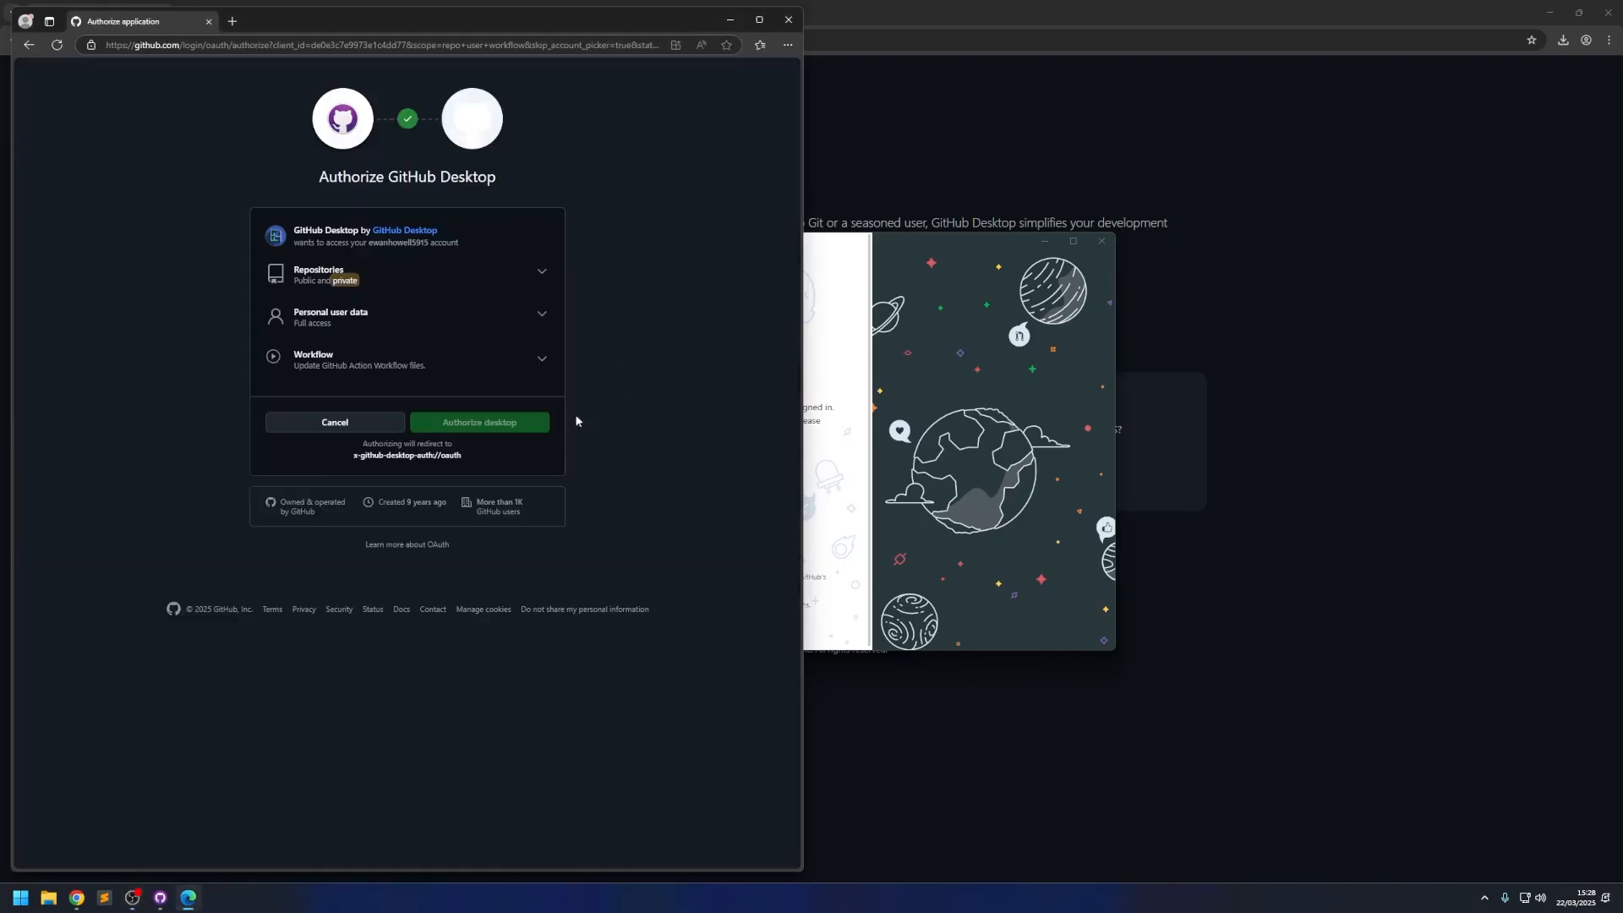
{"action": "left_click", "coordinate": [490, 432]}
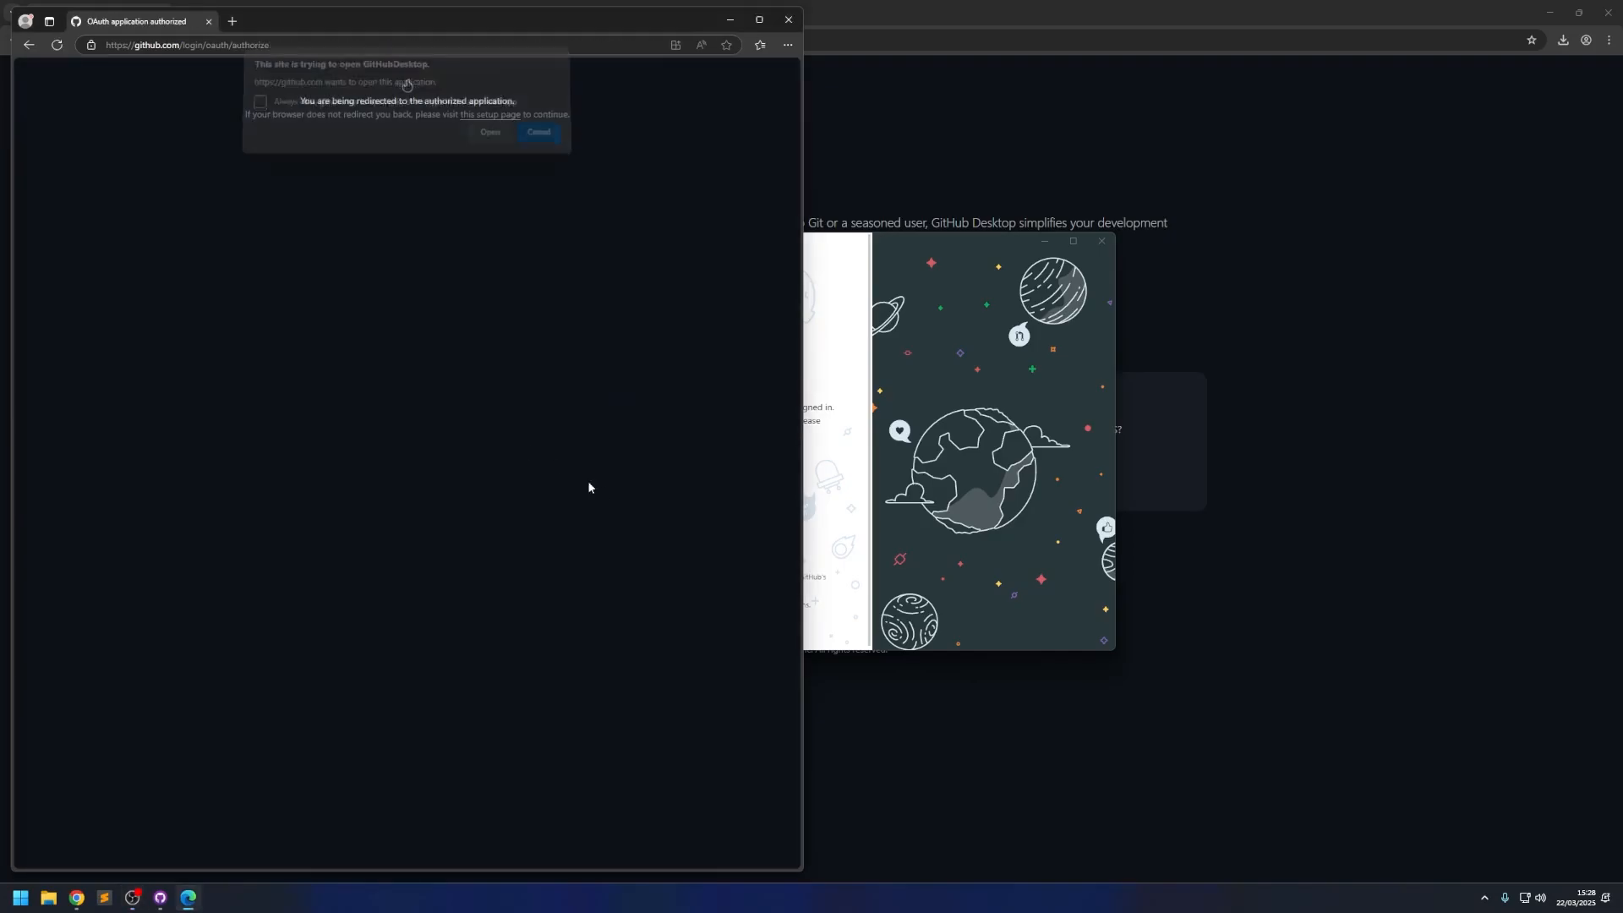
{"action": "left_click", "coordinate": [490, 139]}
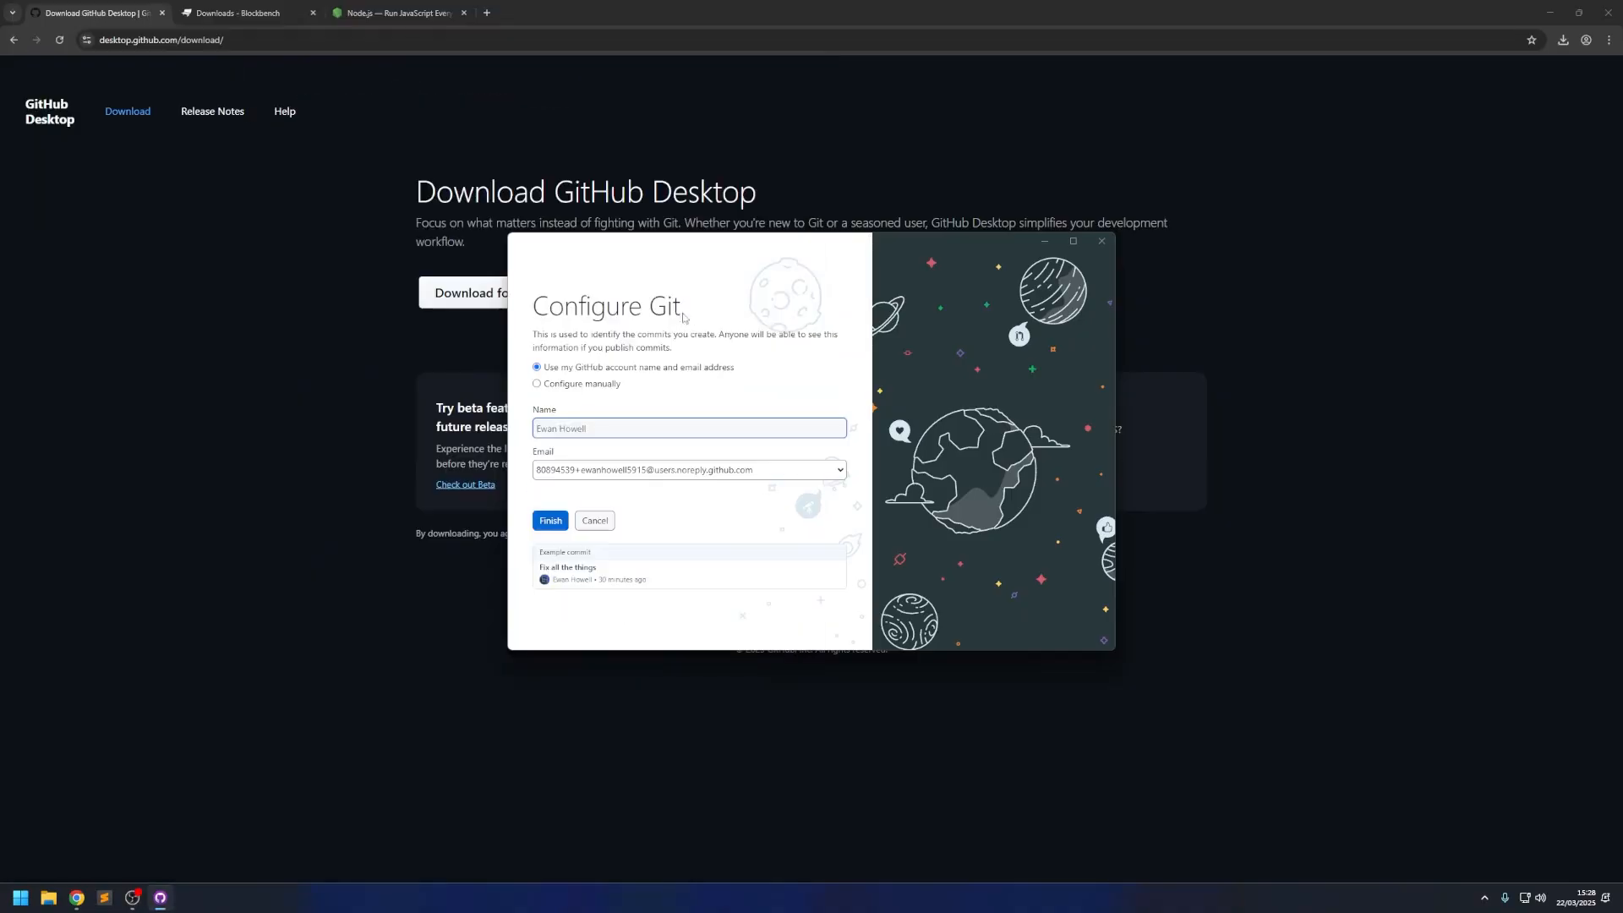
{"action": "left_click", "coordinate": [550, 521]}
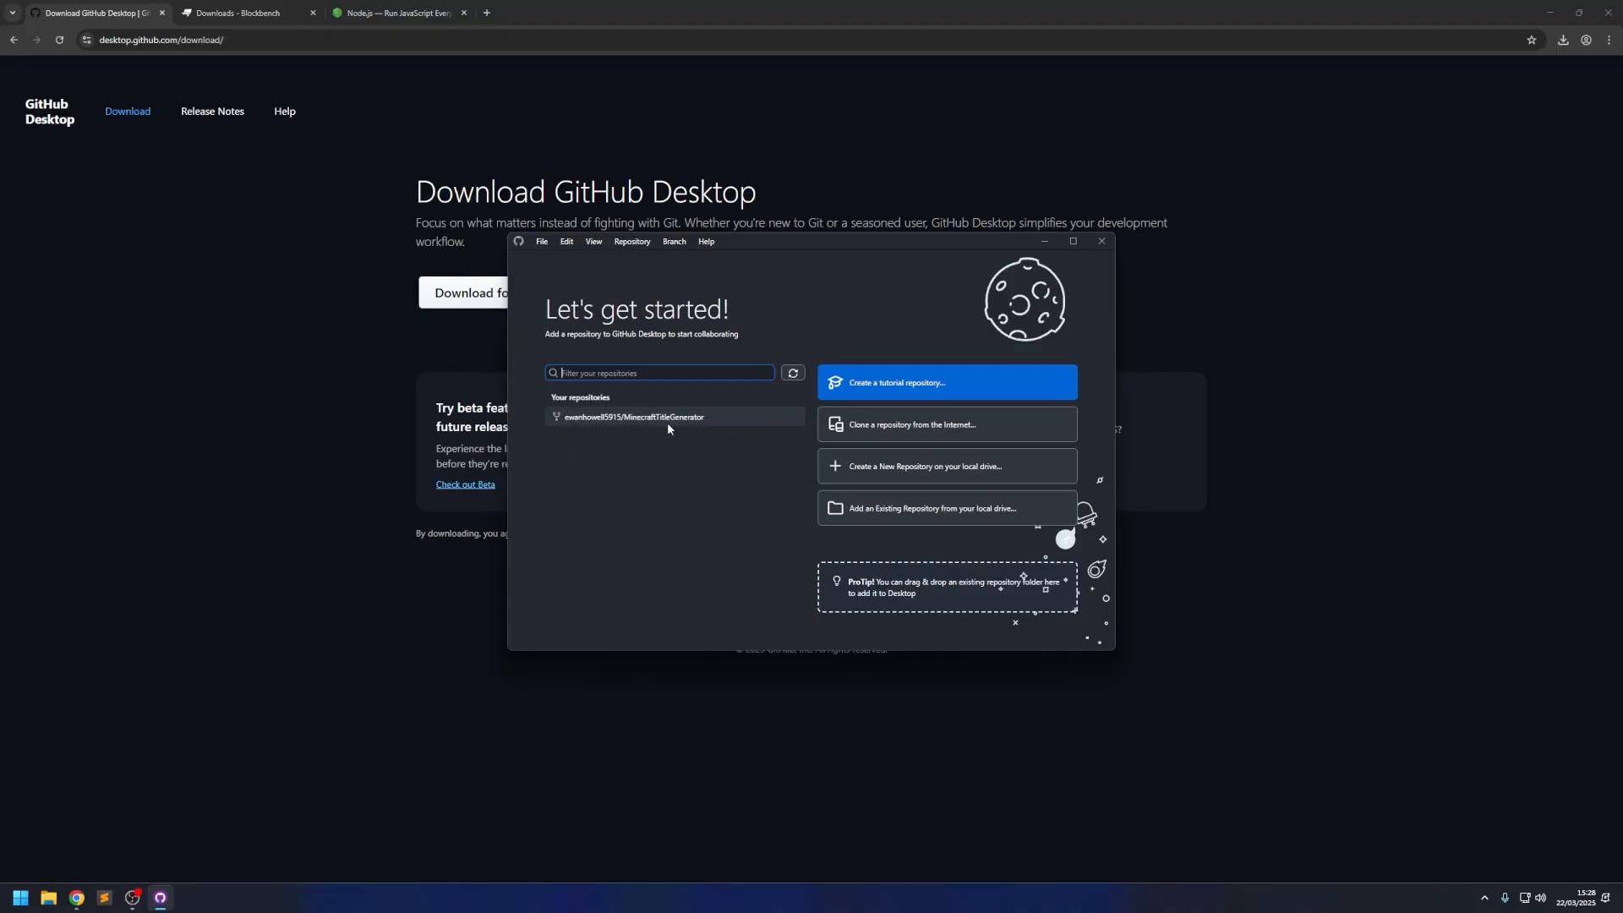
Clone the MinecraftTitleGenerator fork into the Downloads folder and set its use to contributing to the parent project.
{"action": "left_click", "coordinate": [597, 417]}
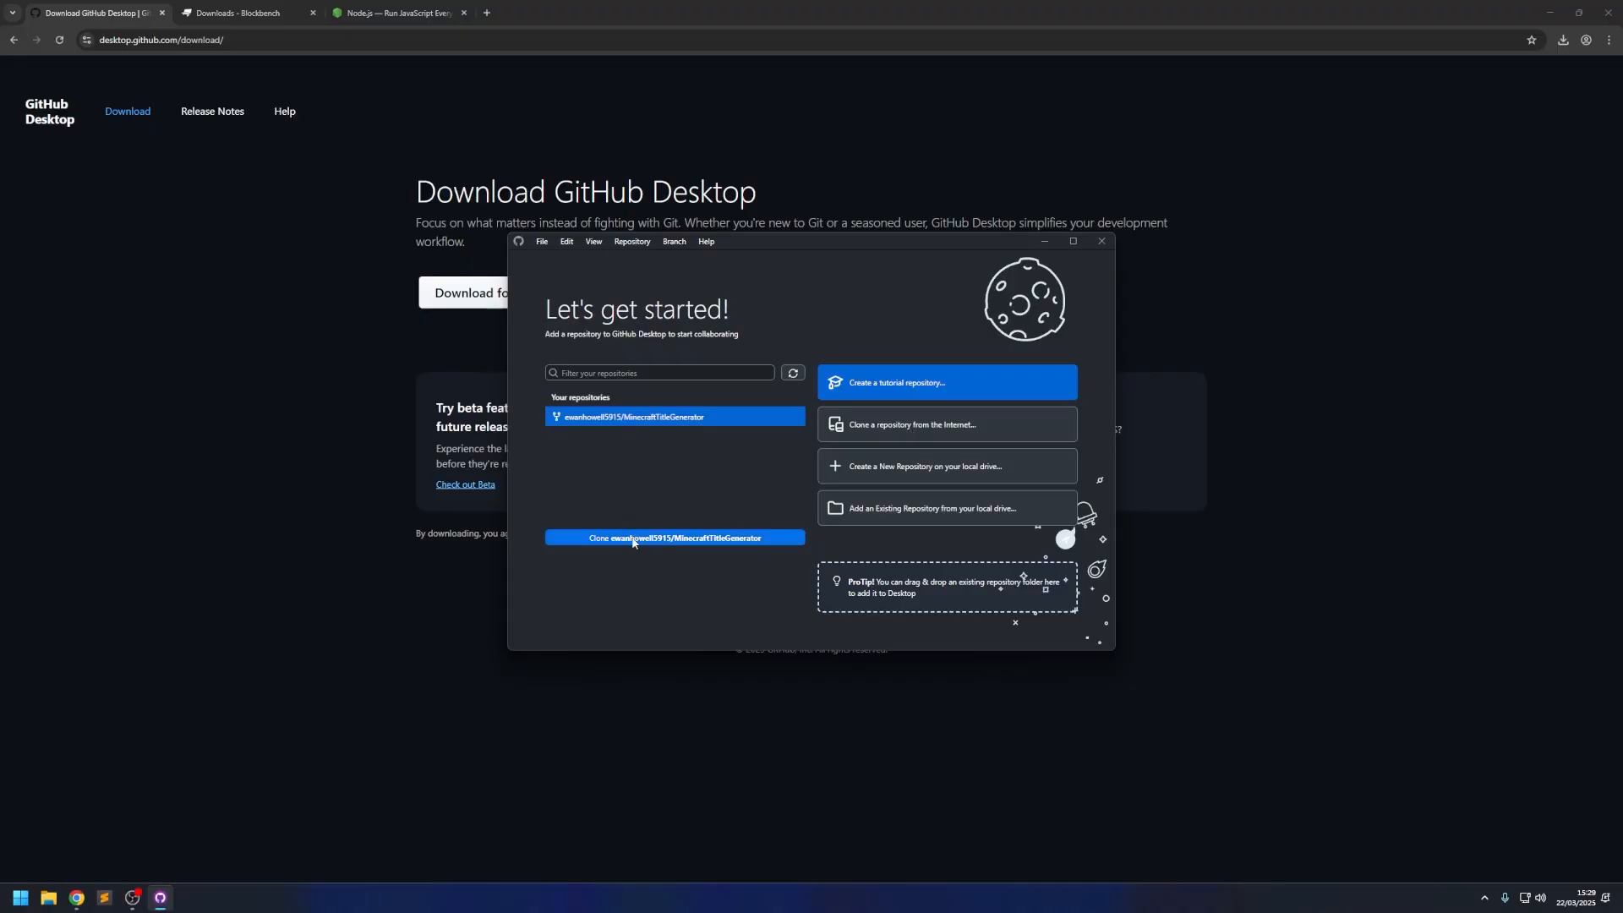
{"action": "left_click", "coordinate": [600, 542]}
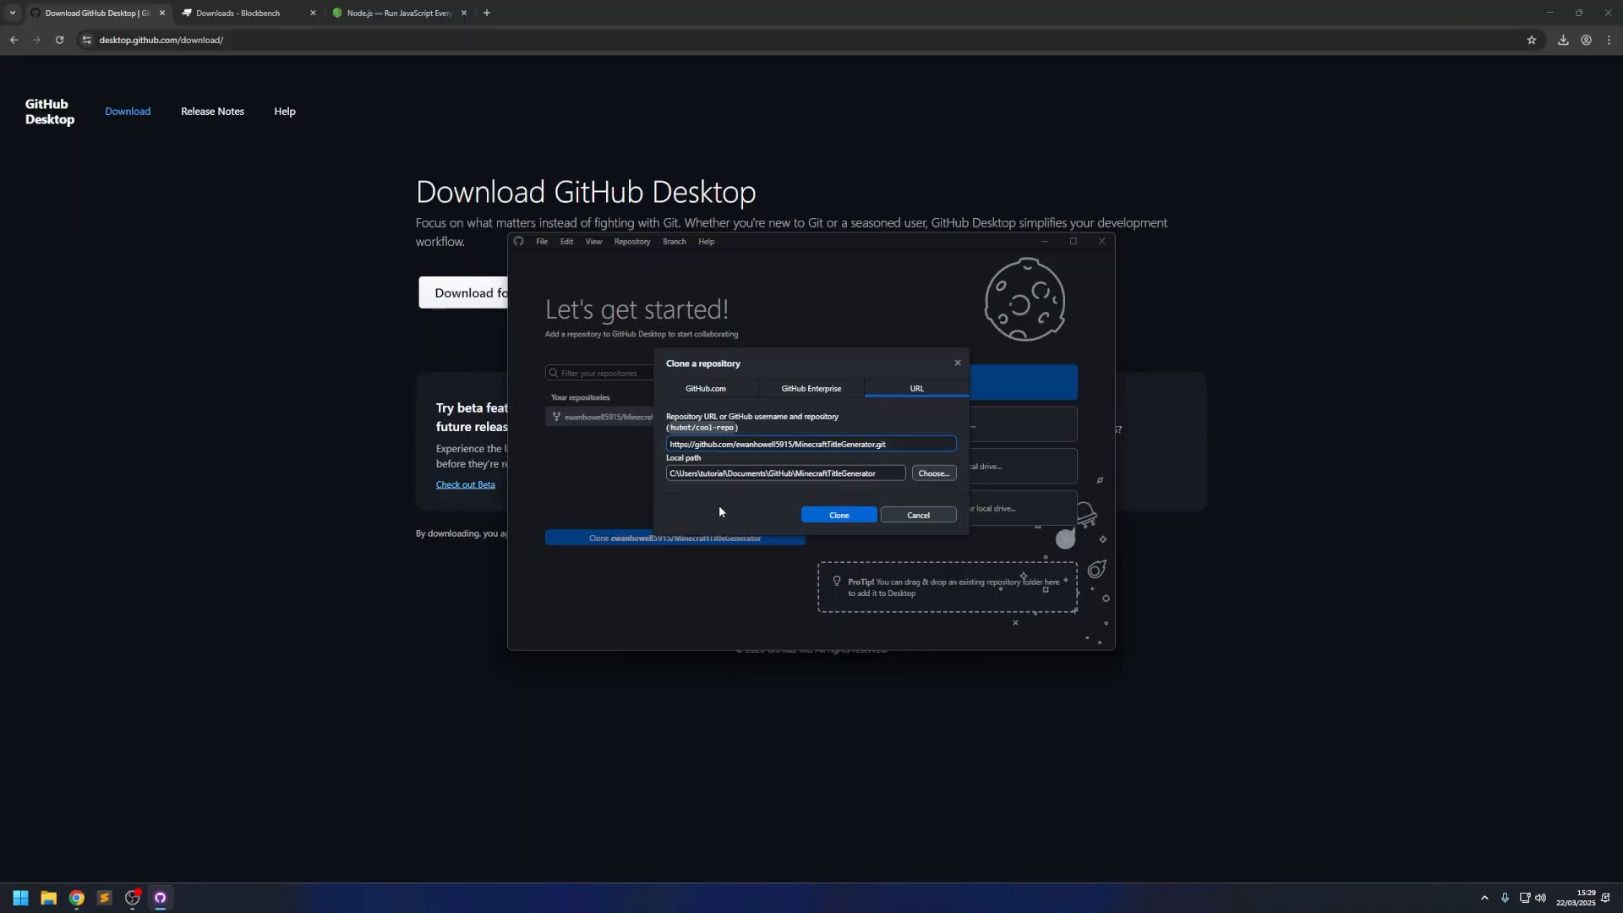
{"action": "left_click", "coordinate": [934, 473]}
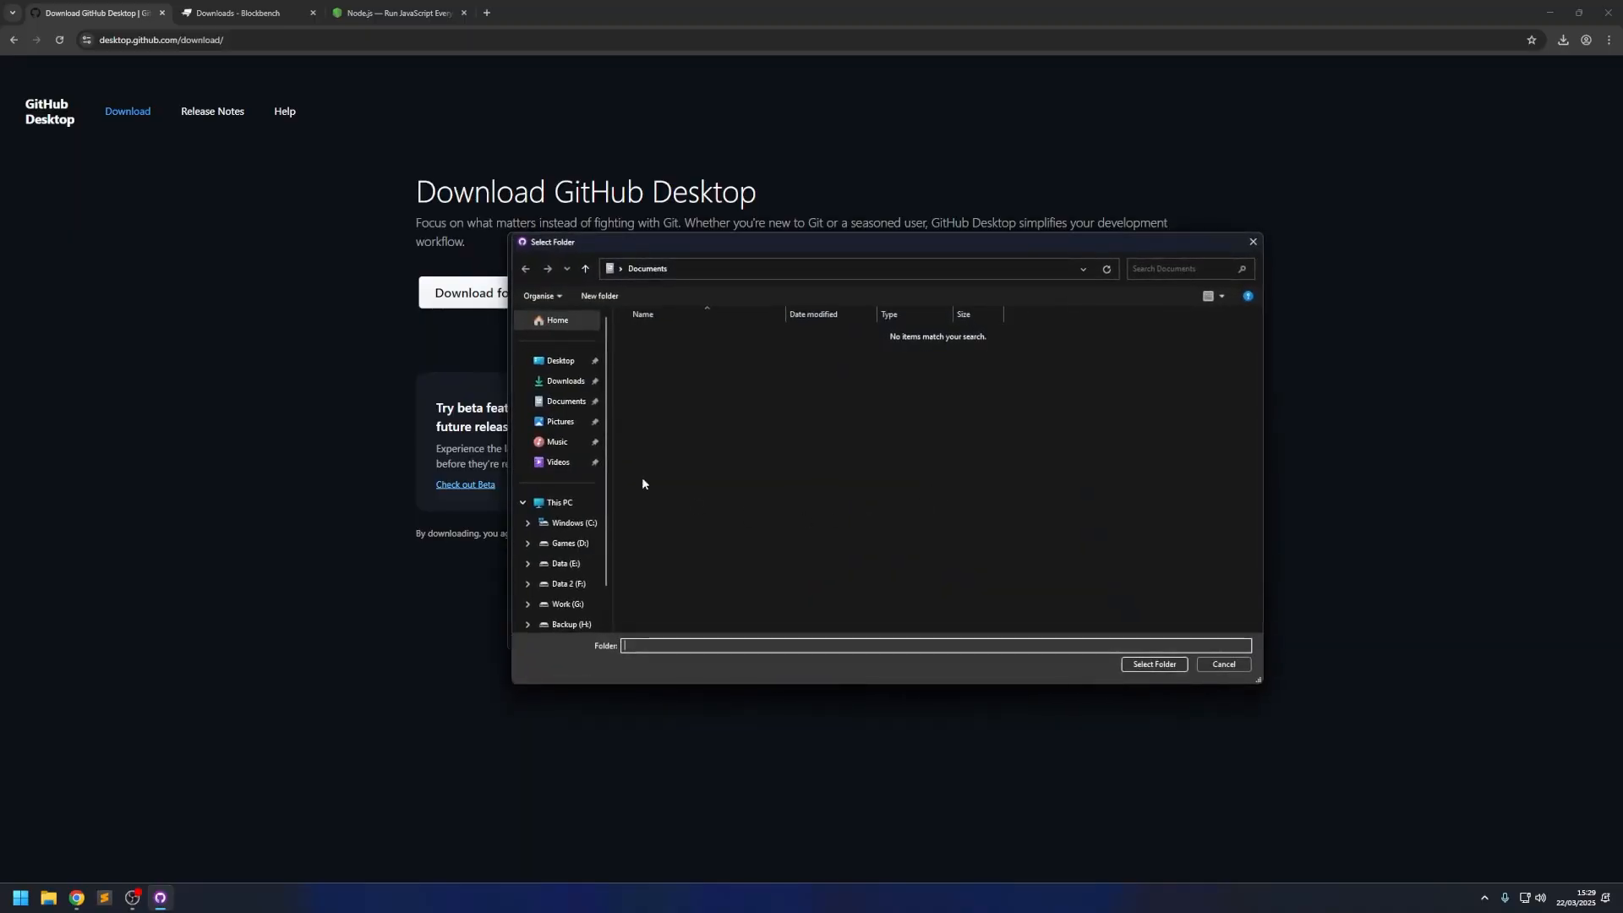
{"action": "left_click", "coordinate": [566, 381]}
{"action": "left_click", "coordinate": [1154, 664]}
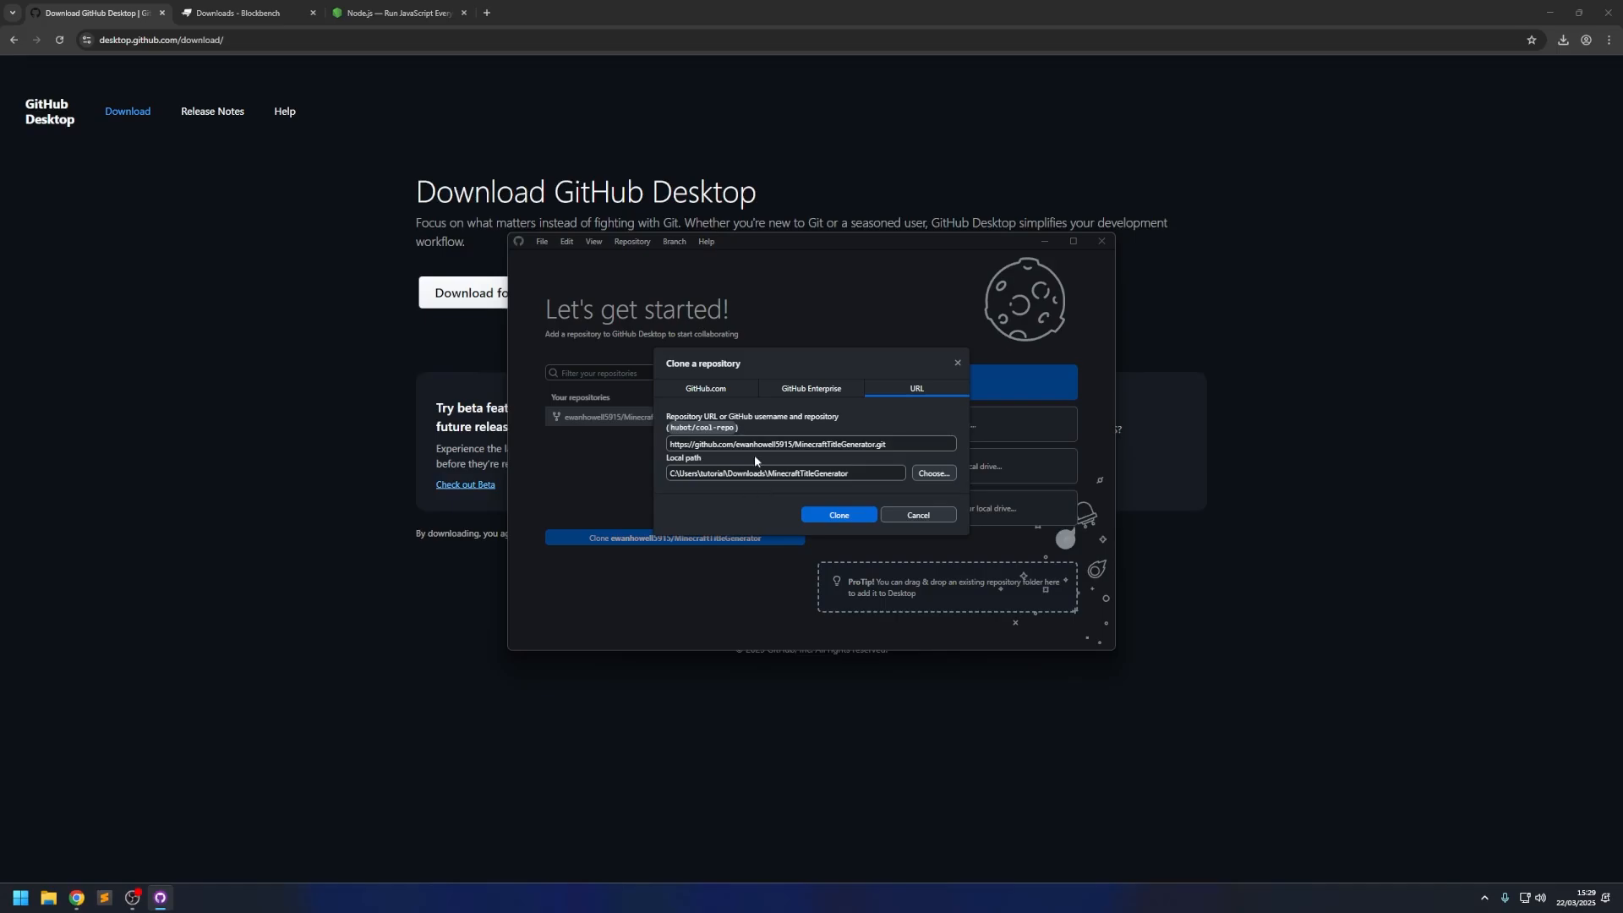
{"action": "left_click", "coordinate": [823, 516]}
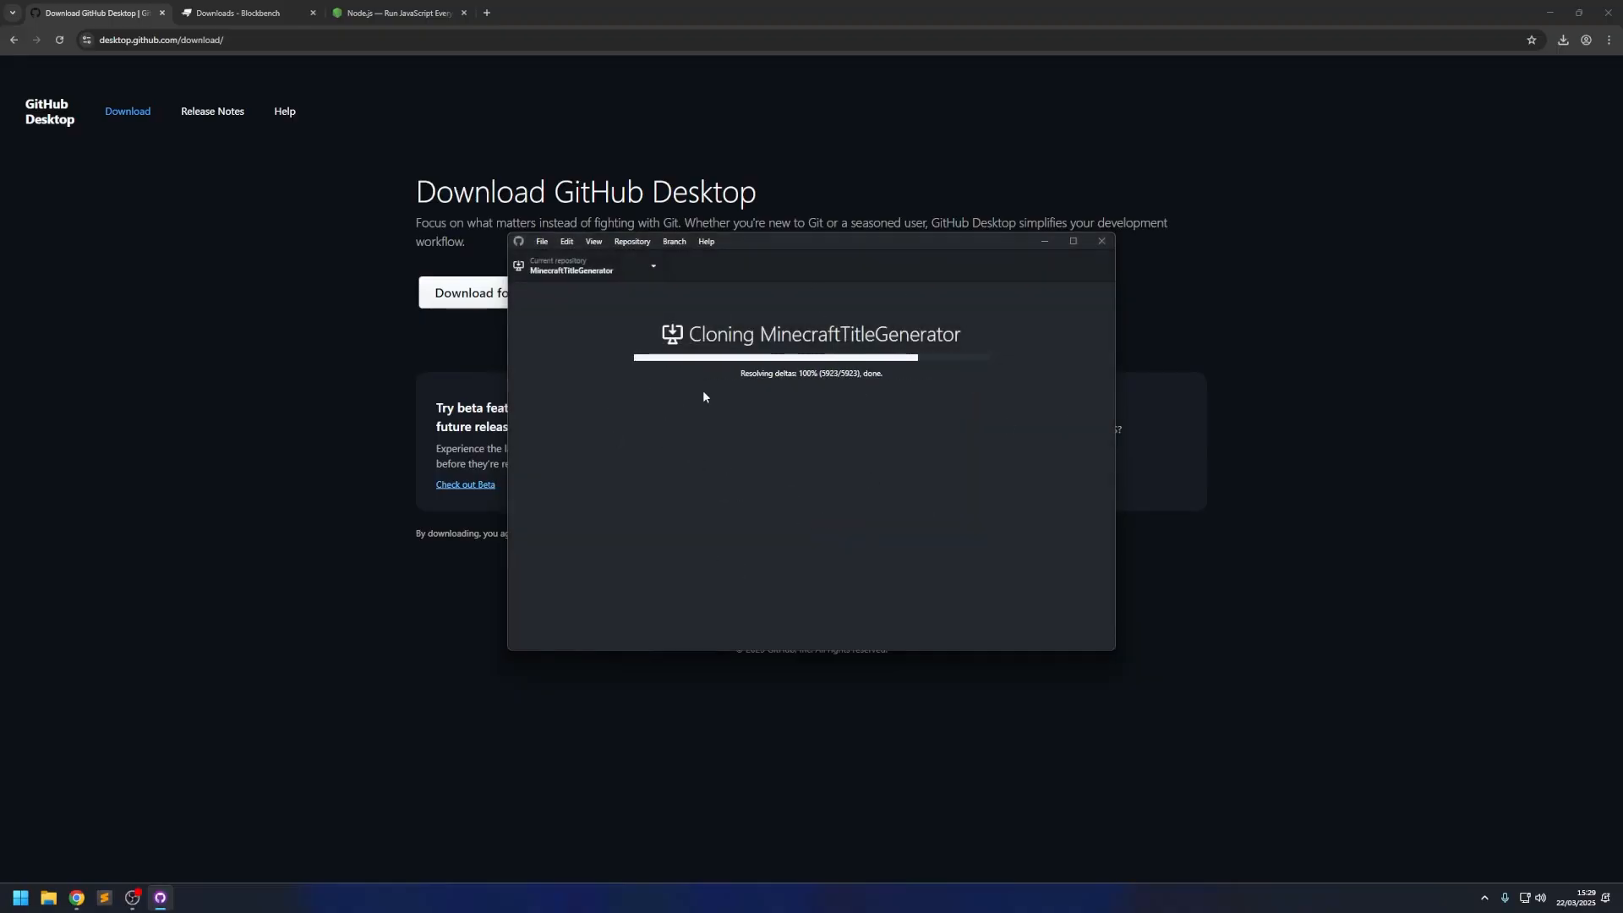
{"action": "left_click", "coordinate": [1611, 8]}
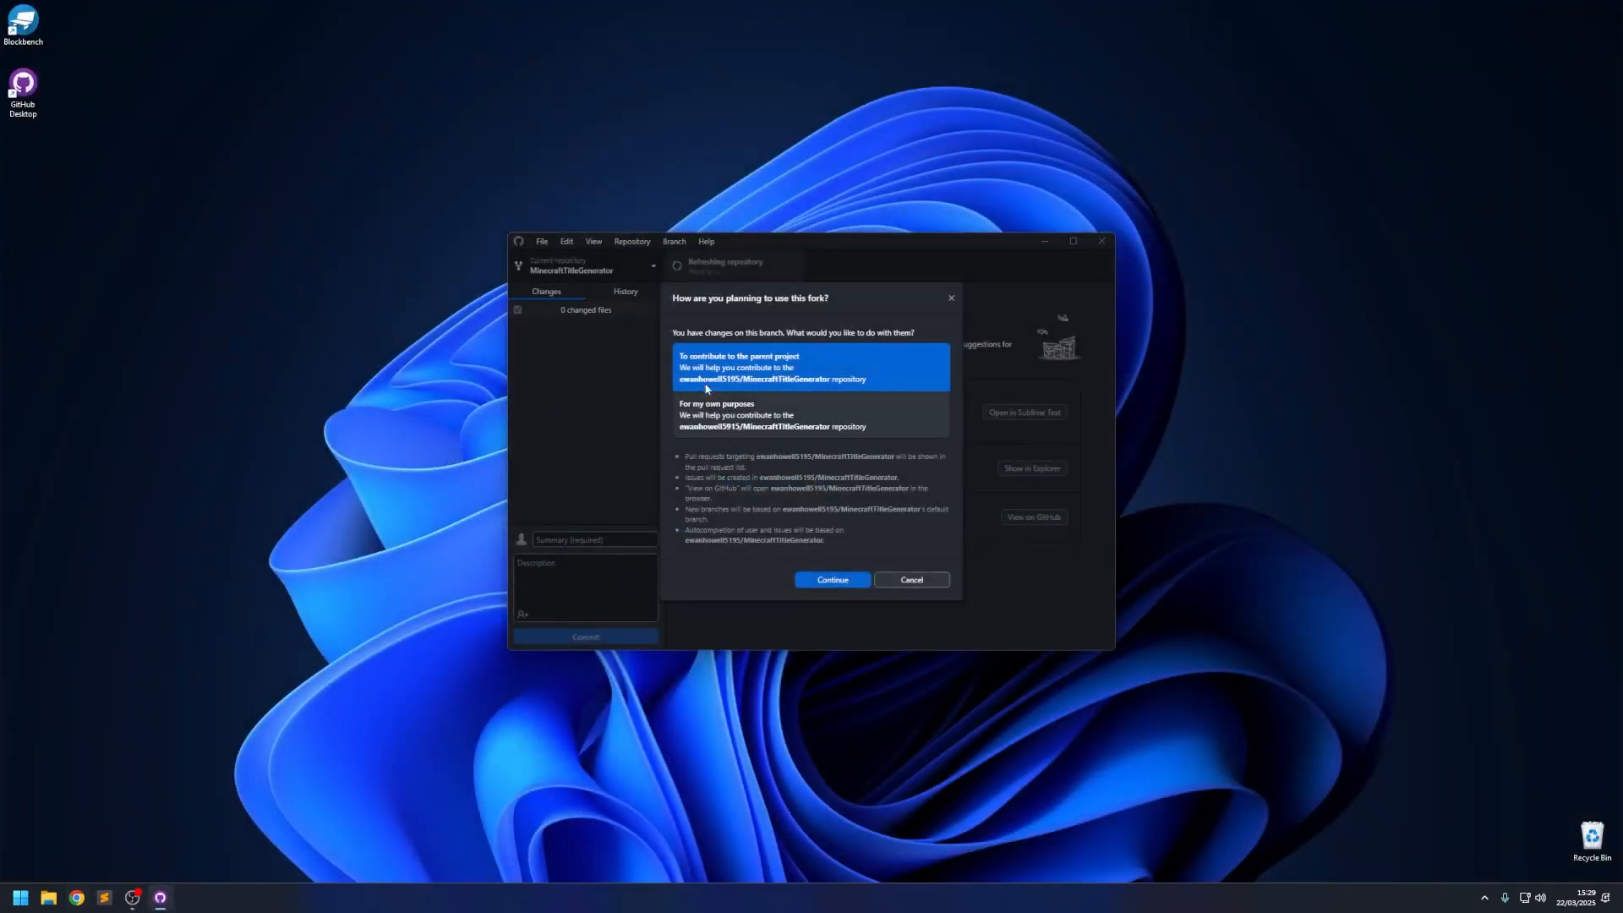
{"action": "left_click", "coordinate": [831, 579]}
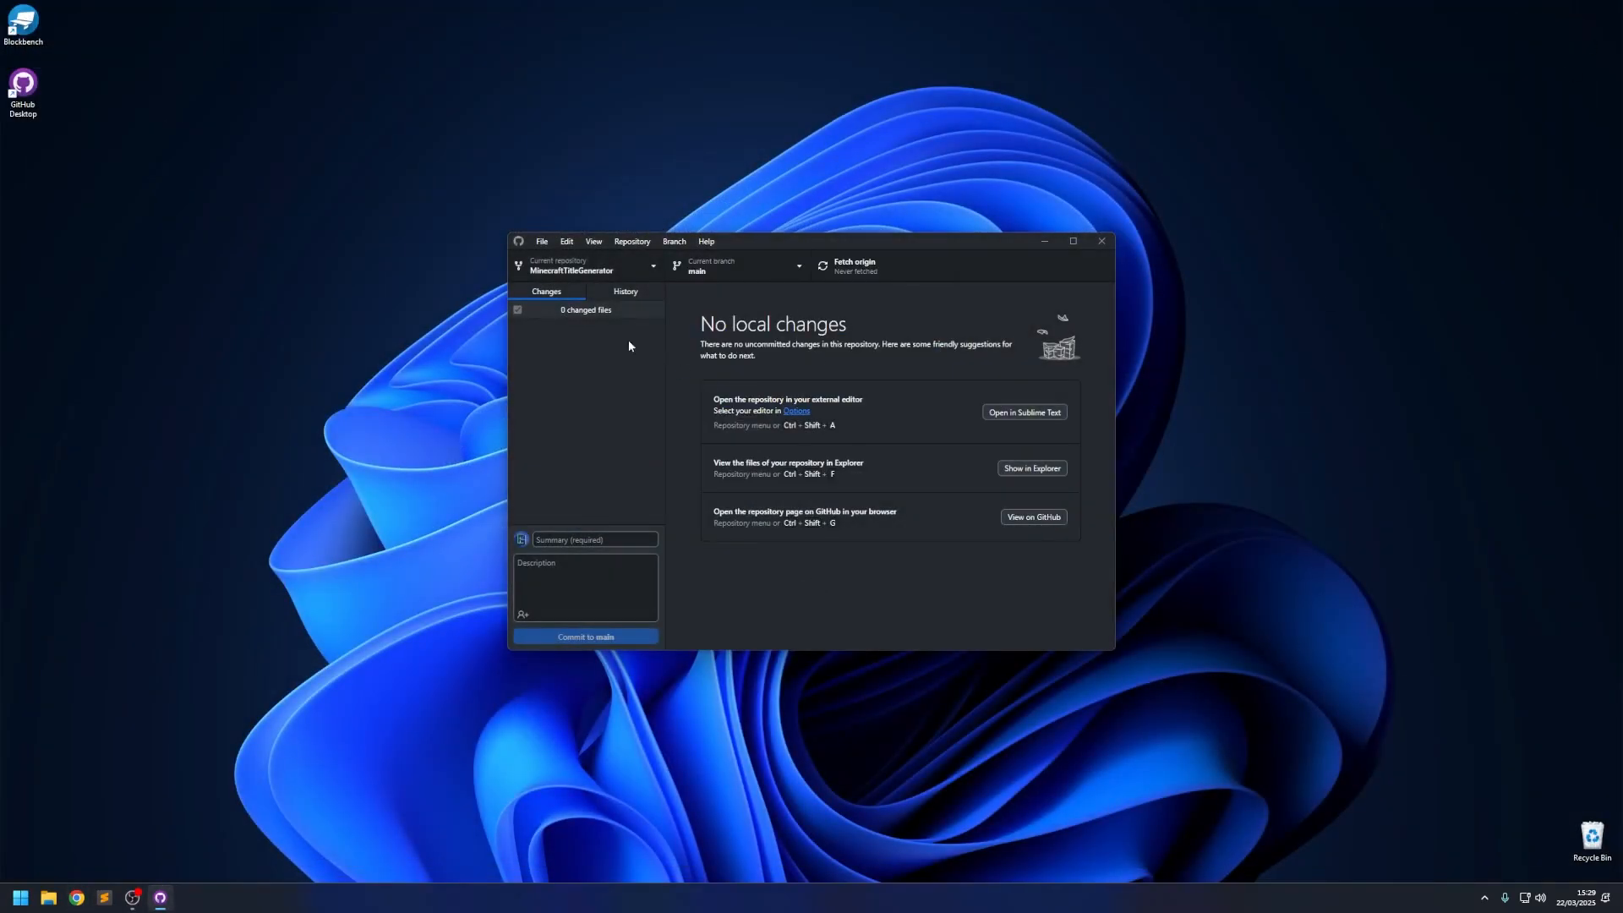
Show the cloned repository's folder in File Explorer and move its window partly clear of GitHub Desktop.
{"action": "left_click", "coordinate": [578, 271]}
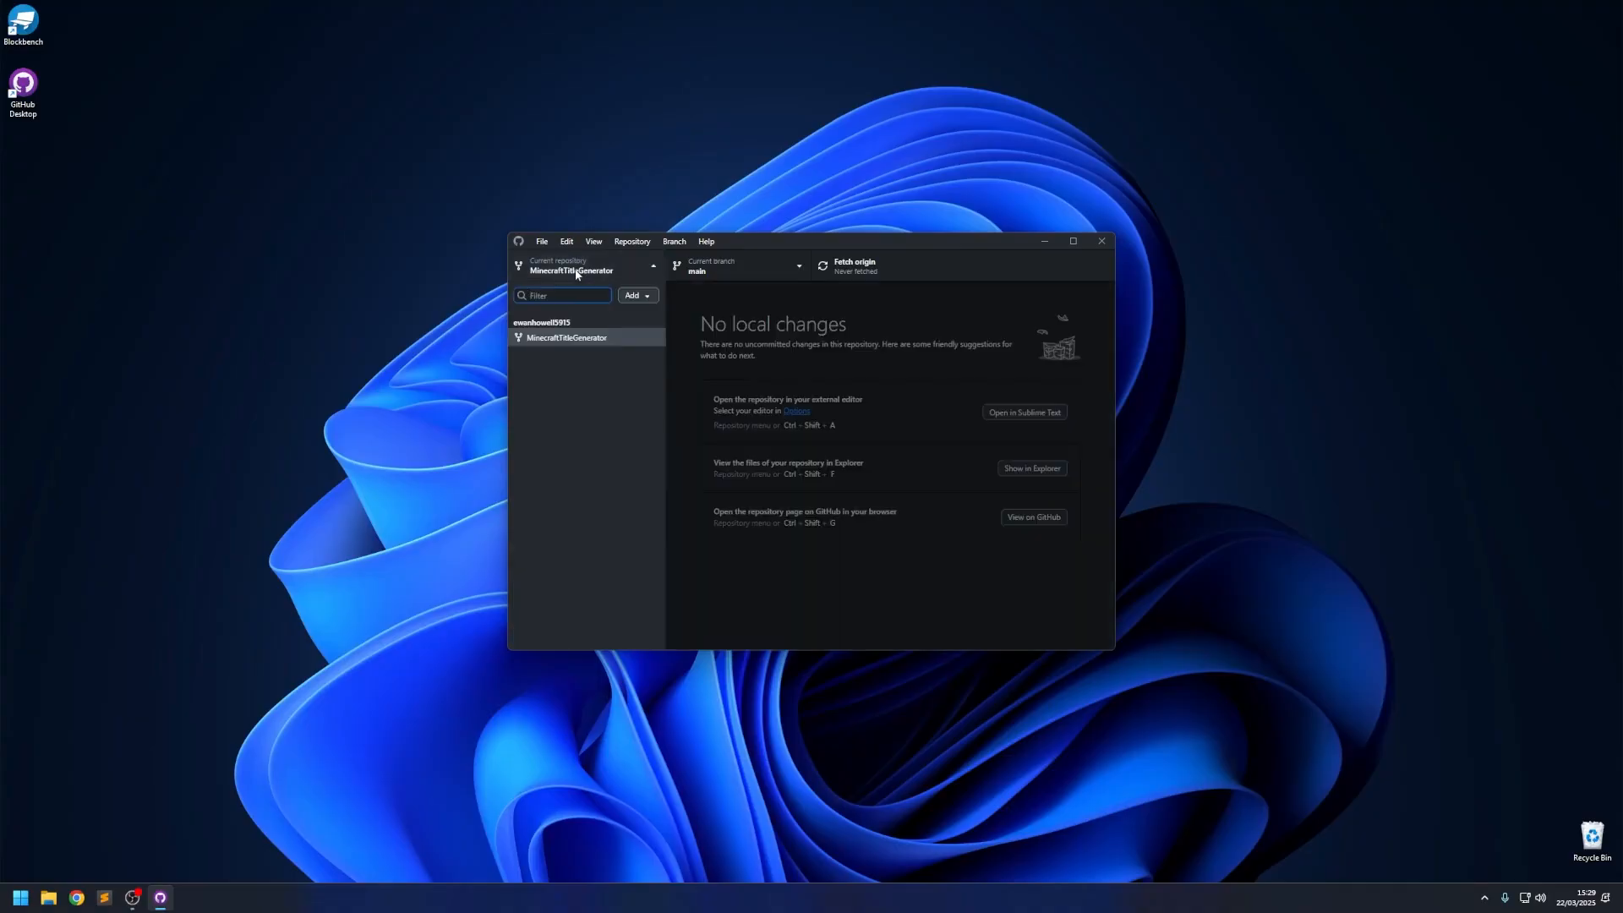
{"action": "right_click", "coordinate": [577, 272]}
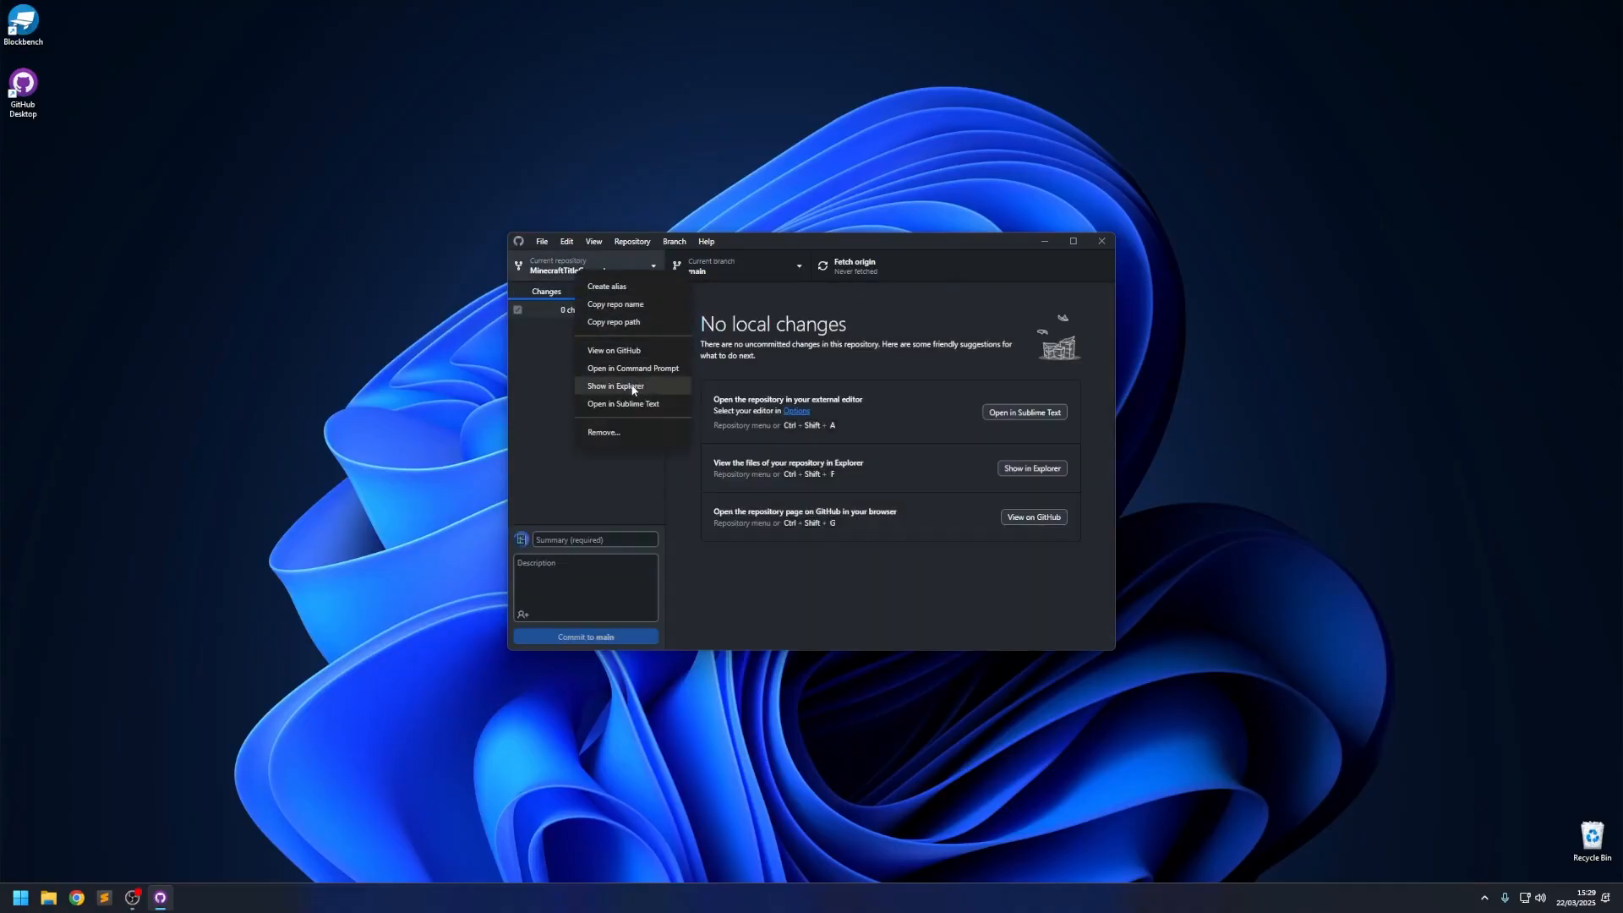
{"action": "left_click", "coordinate": [632, 387]}
{"action": "left_click_drag", "start_coordinate": [1021, 281], "coordinate": [461, 257]}
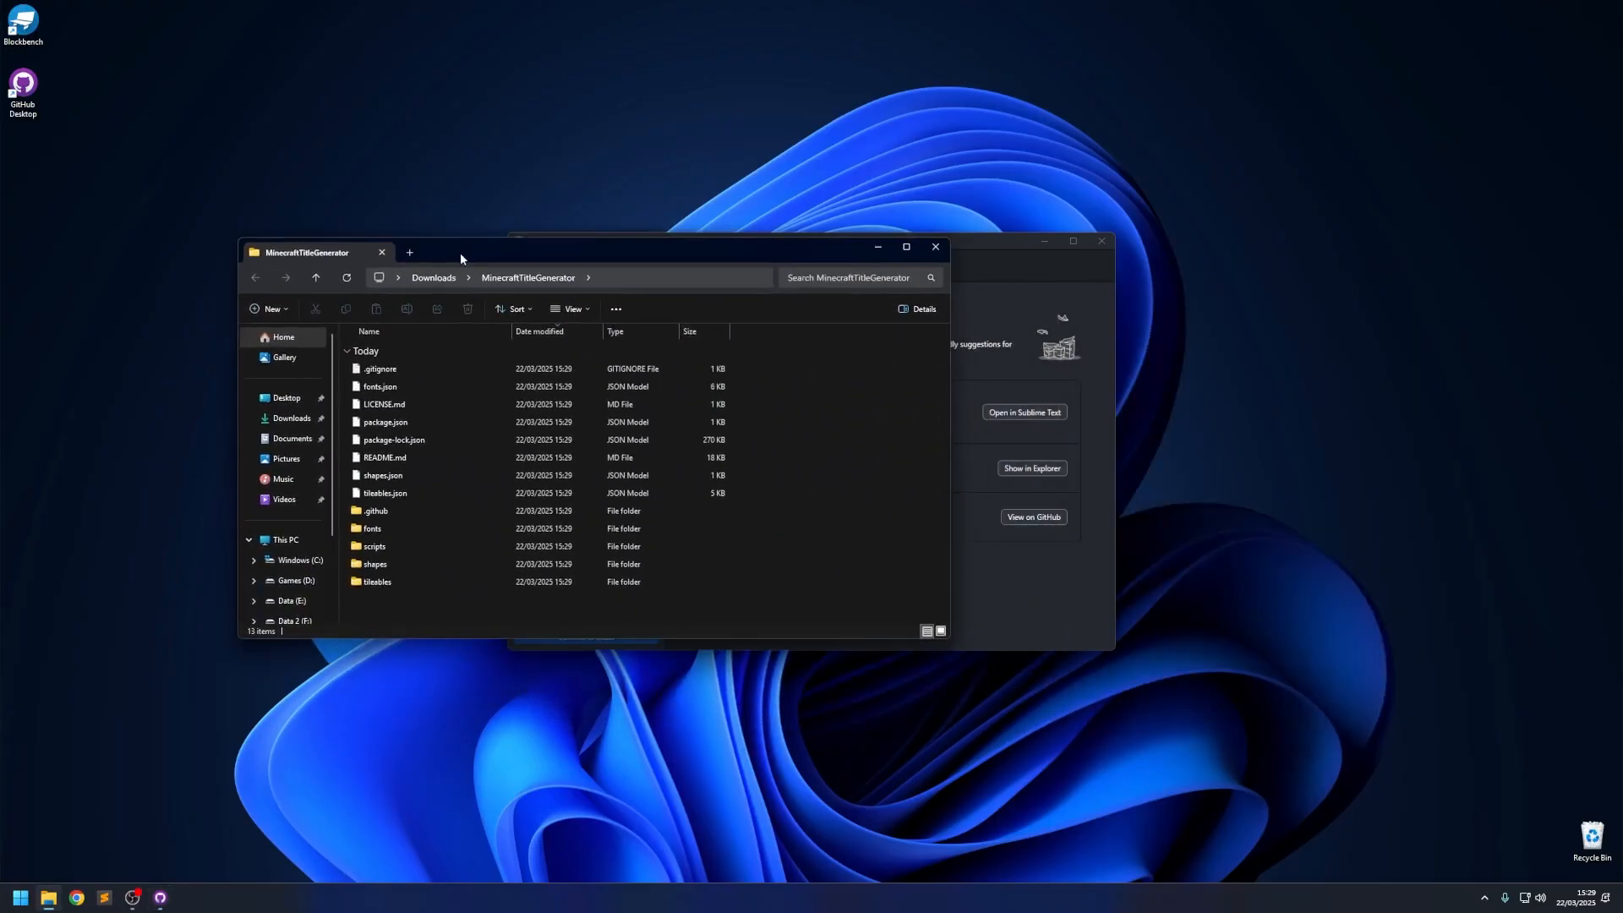
Sort the cloned repository's contents by name and open the shapes folder.
{"action": "left_click_drag", "start_coordinate": [426, 602], "coordinate": [397, 363]}
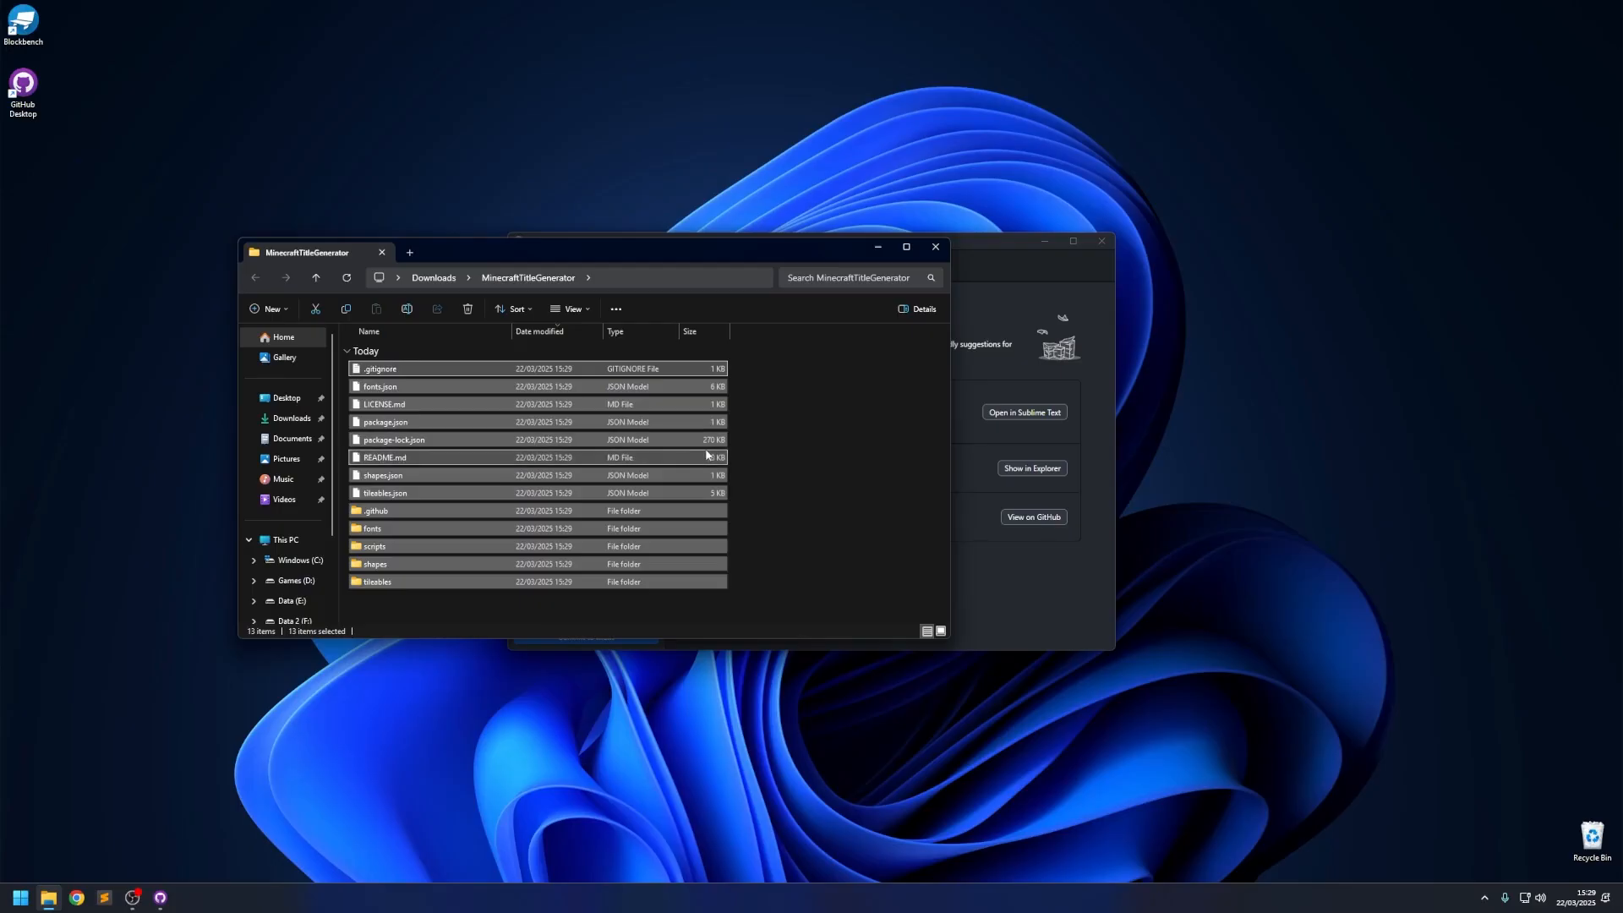
{"action": "left_click", "coordinate": [833, 489]}
{"action": "left_click", "coordinate": [378, 331]}
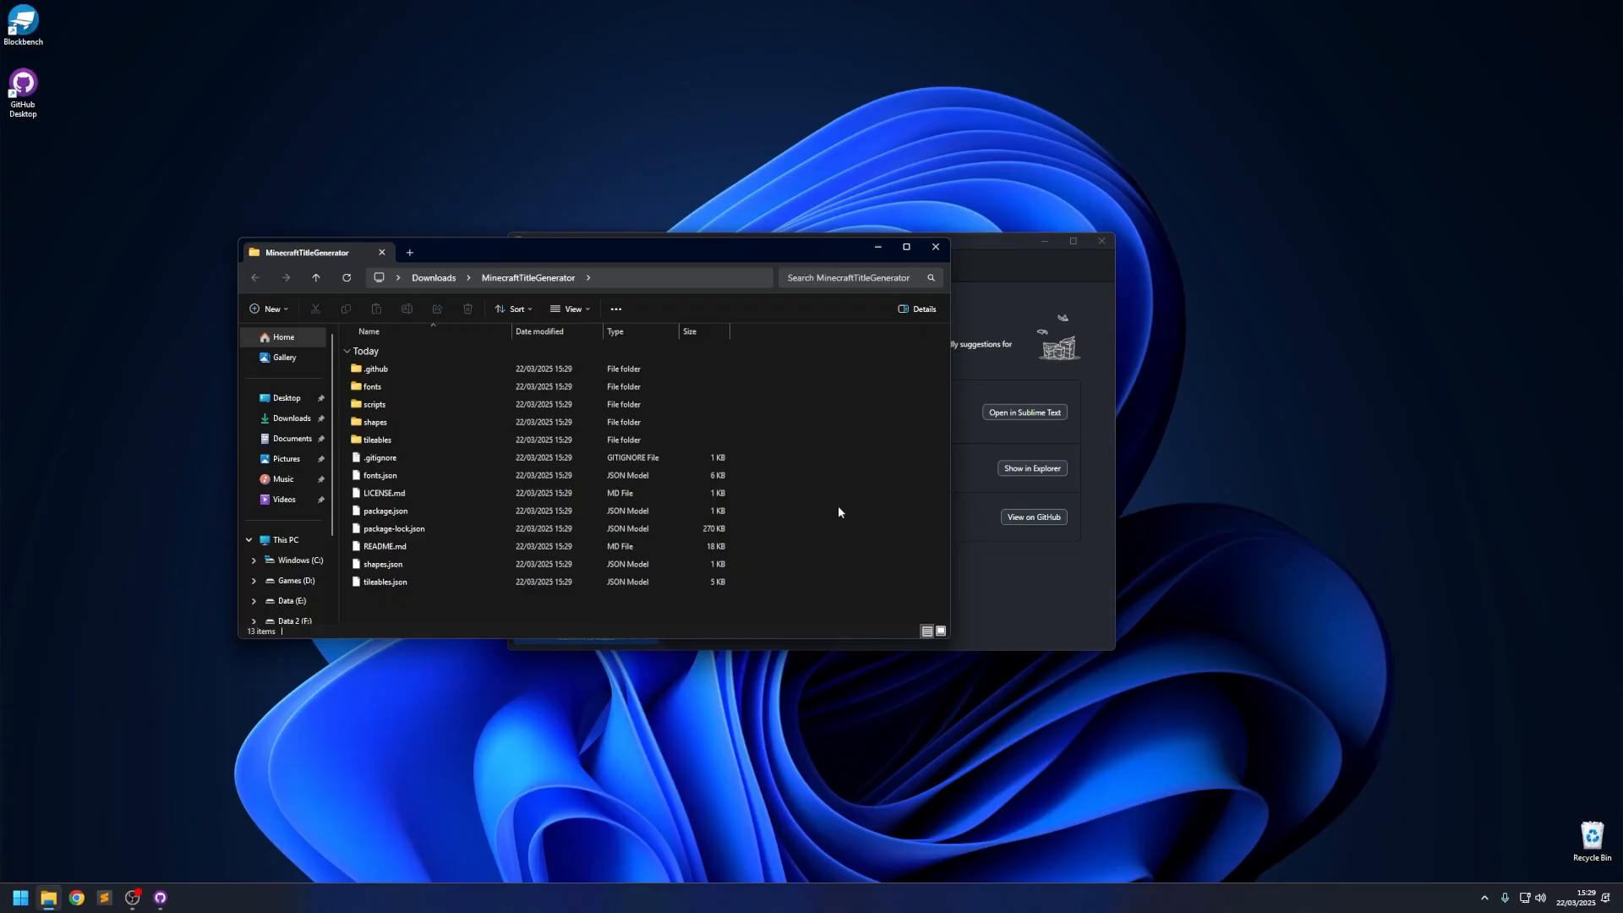
{"action": "double_click", "coordinate": [410, 421]}
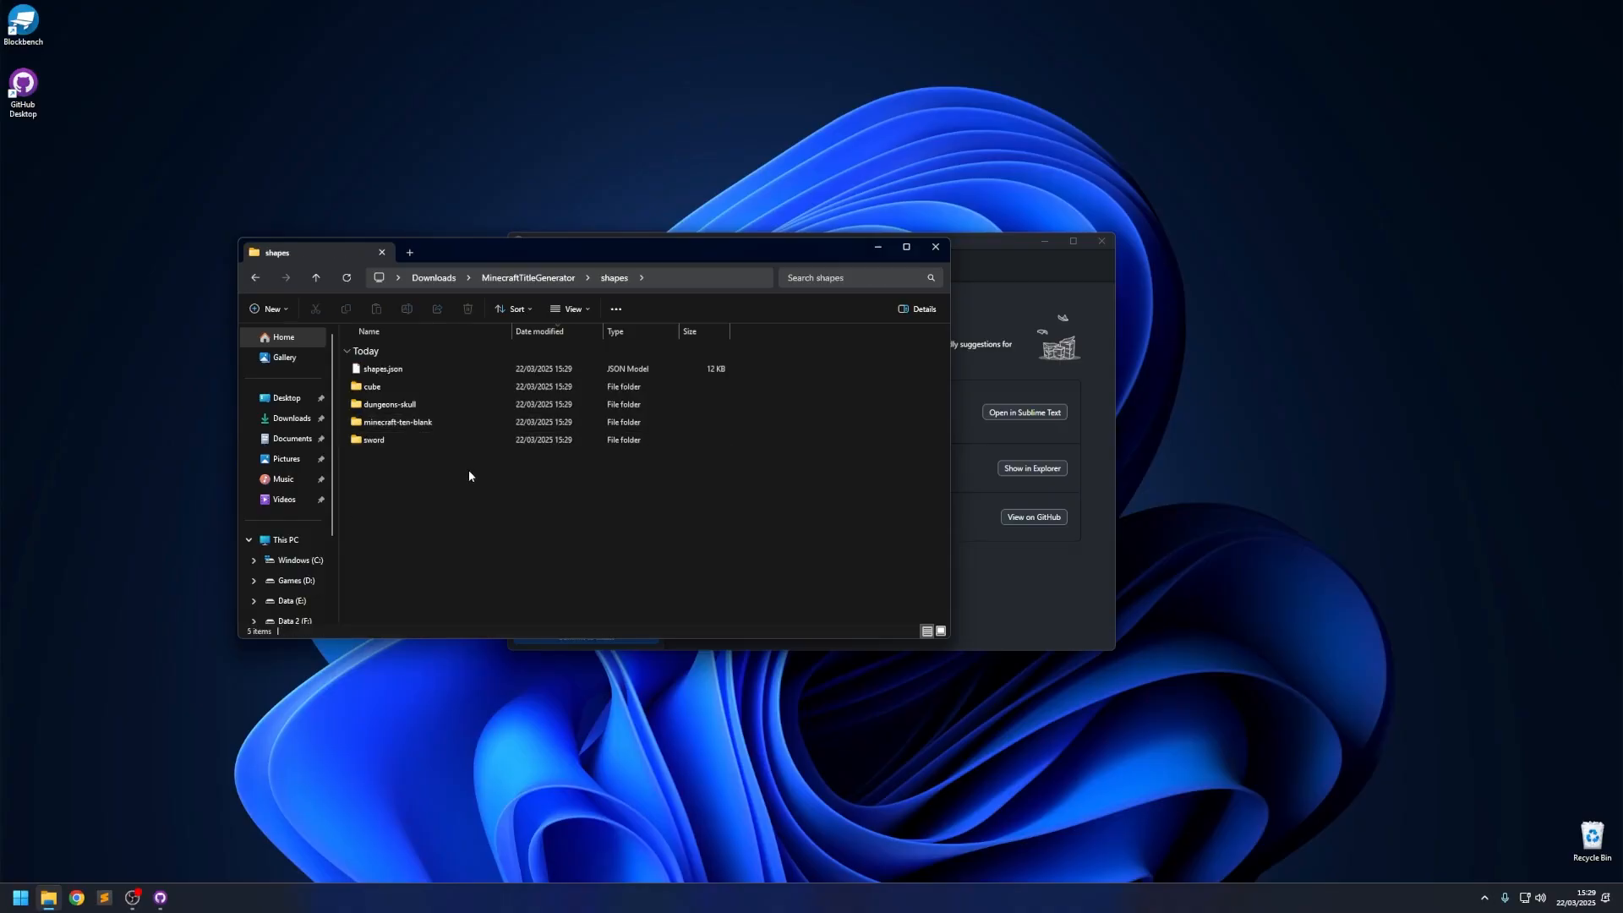
Create a folder named heart inside the shapes folder and open it.
{"action": "left_click_drag", "start_coordinate": [385, 467], "coordinate": [409, 364]}
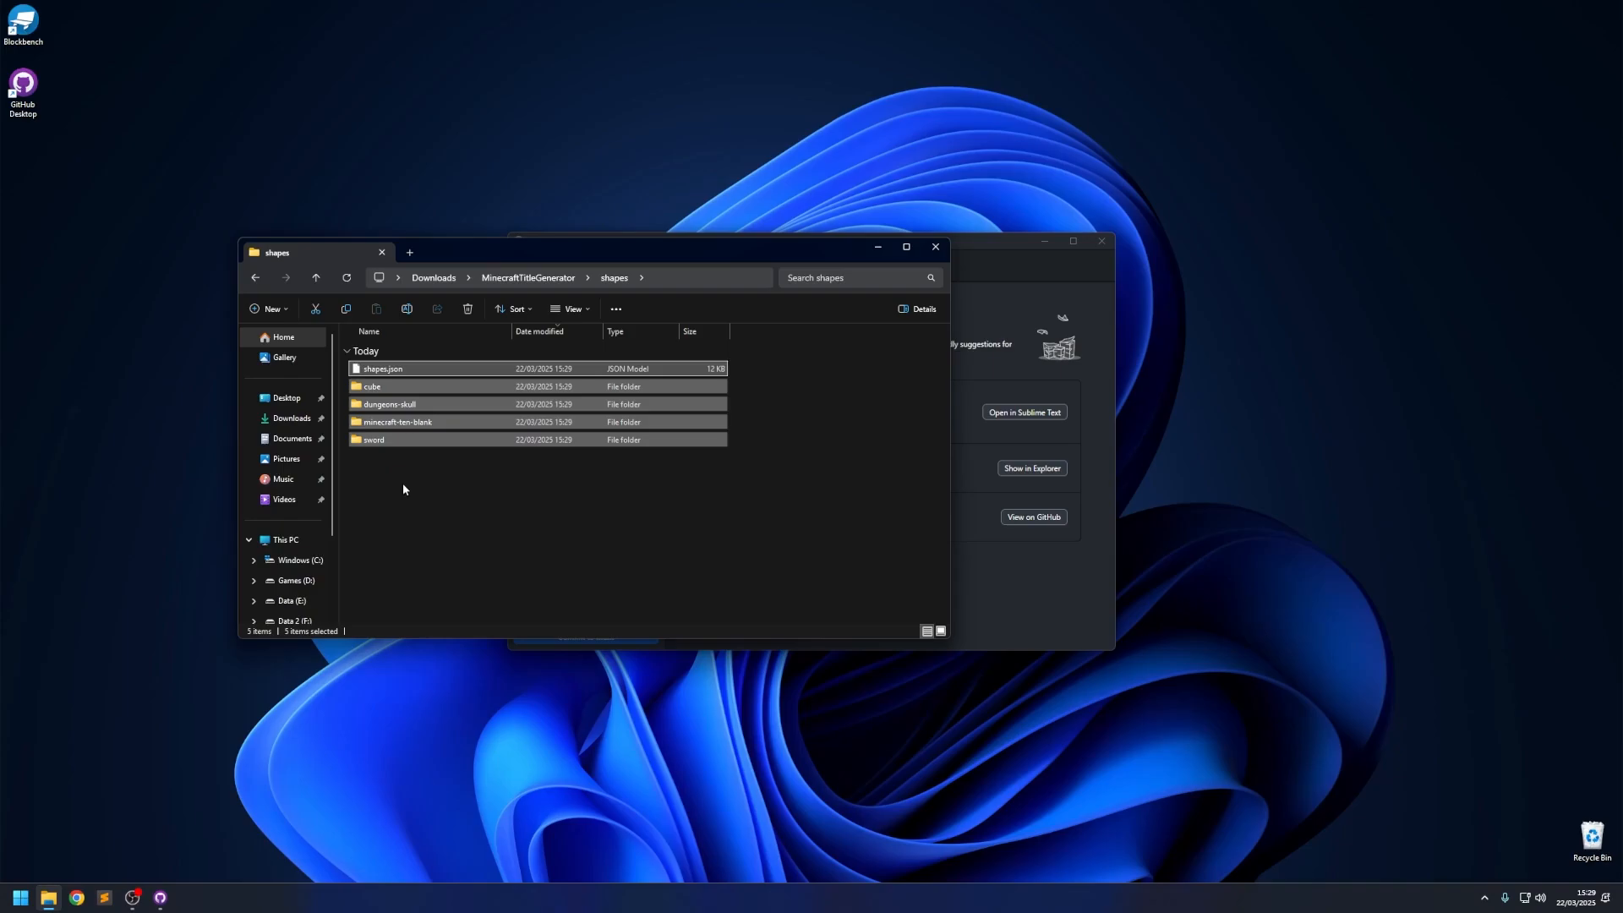
{"action": "left_click", "coordinate": [403, 488]}
{"action": "right_click", "coordinate": [394, 464]}
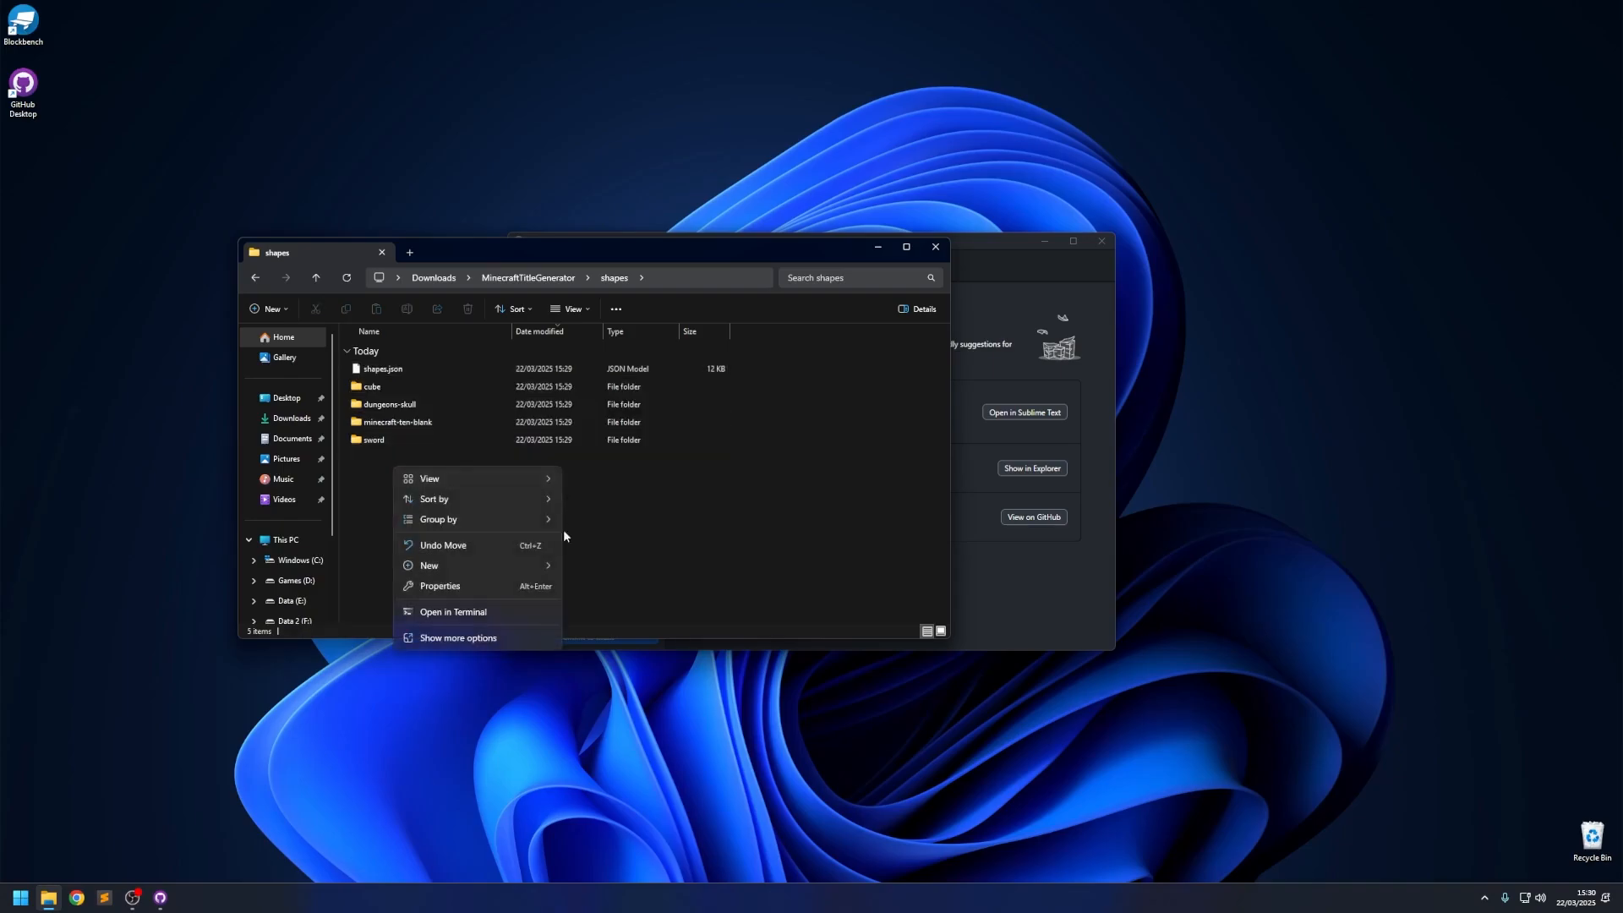
{"action": "mouse_move", "coordinate": [464, 566]}
{"action": "left_click", "coordinate": [595, 559]}
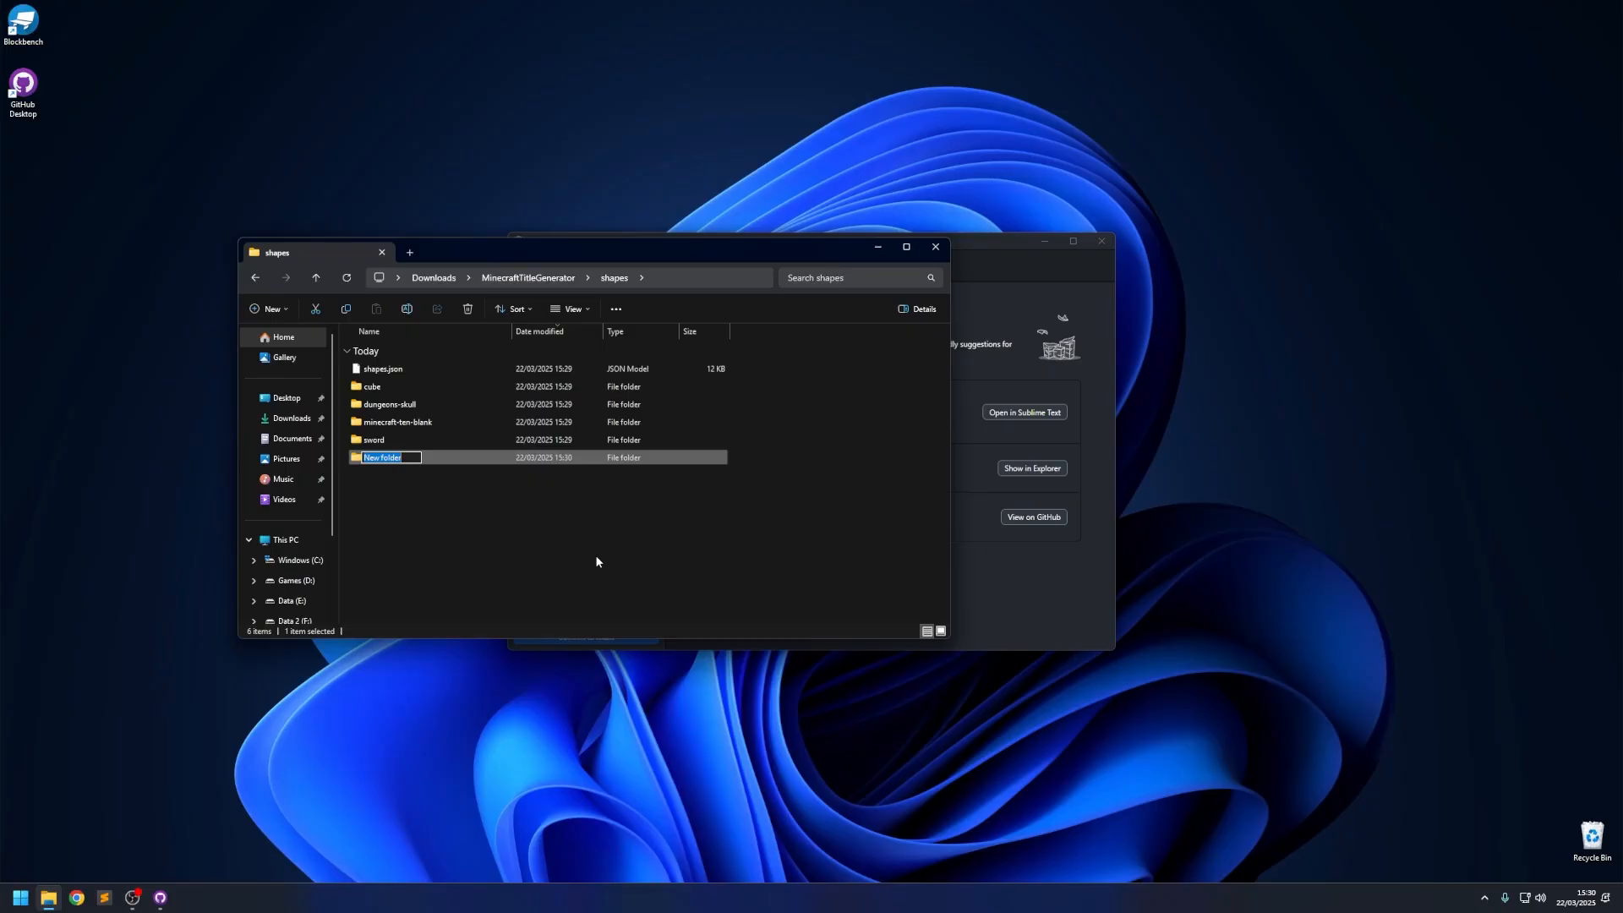
{"action": "type", "text": "heart"}
{"action": "key", "text": "Return"}
{"action": "double_click", "coordinate": [379, 461]}
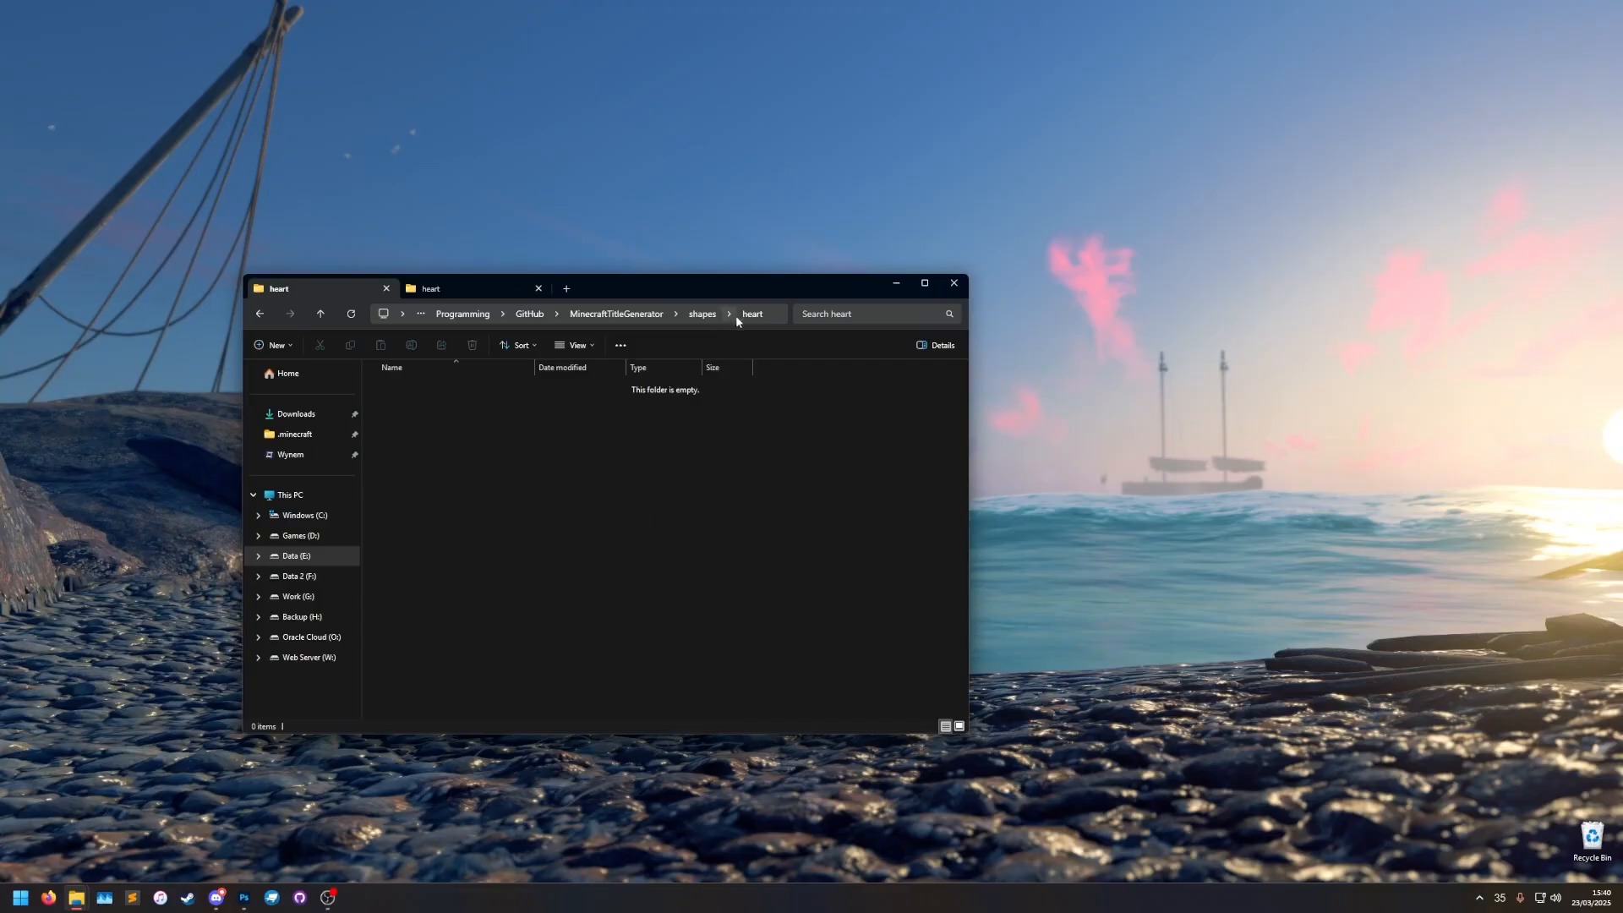
Create a folder named textures inside the heart folder and open it.
{"action": "right_click", "coordinate": [457, 462]}
{"action": "mouse_move", "coordinate": [552, 678]}
{"action": "left_click", "coordinate": [629, 681]}
{"action": "type", "text": "textures"}
{"action": "key", "text": "Return"}
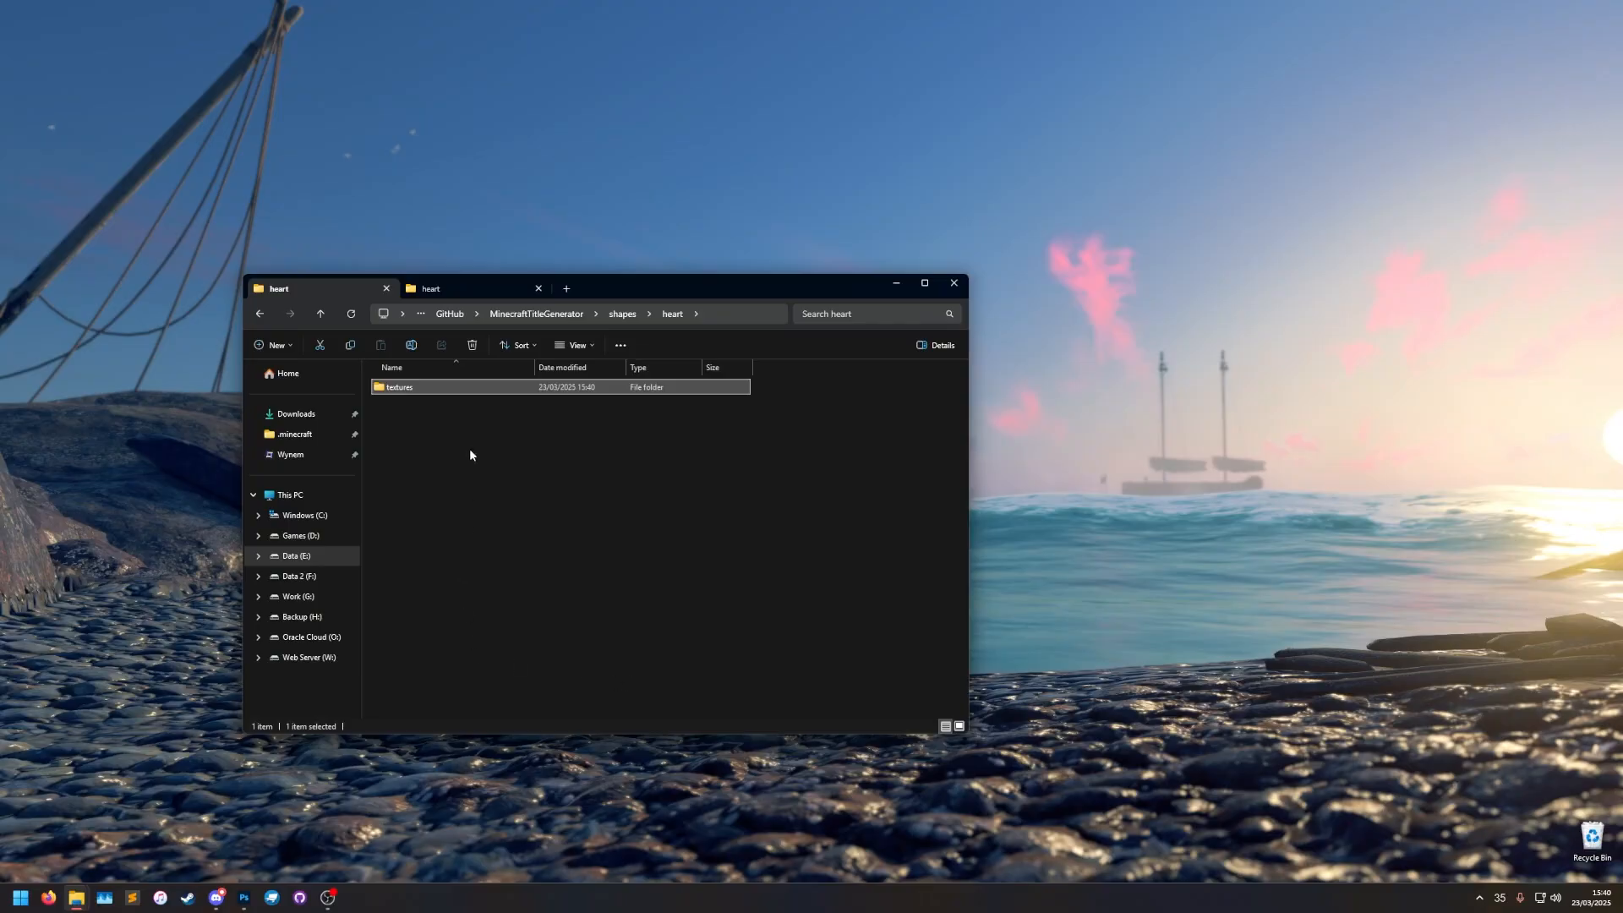
{"action": "double_click", "coordinate": [412, 389]}
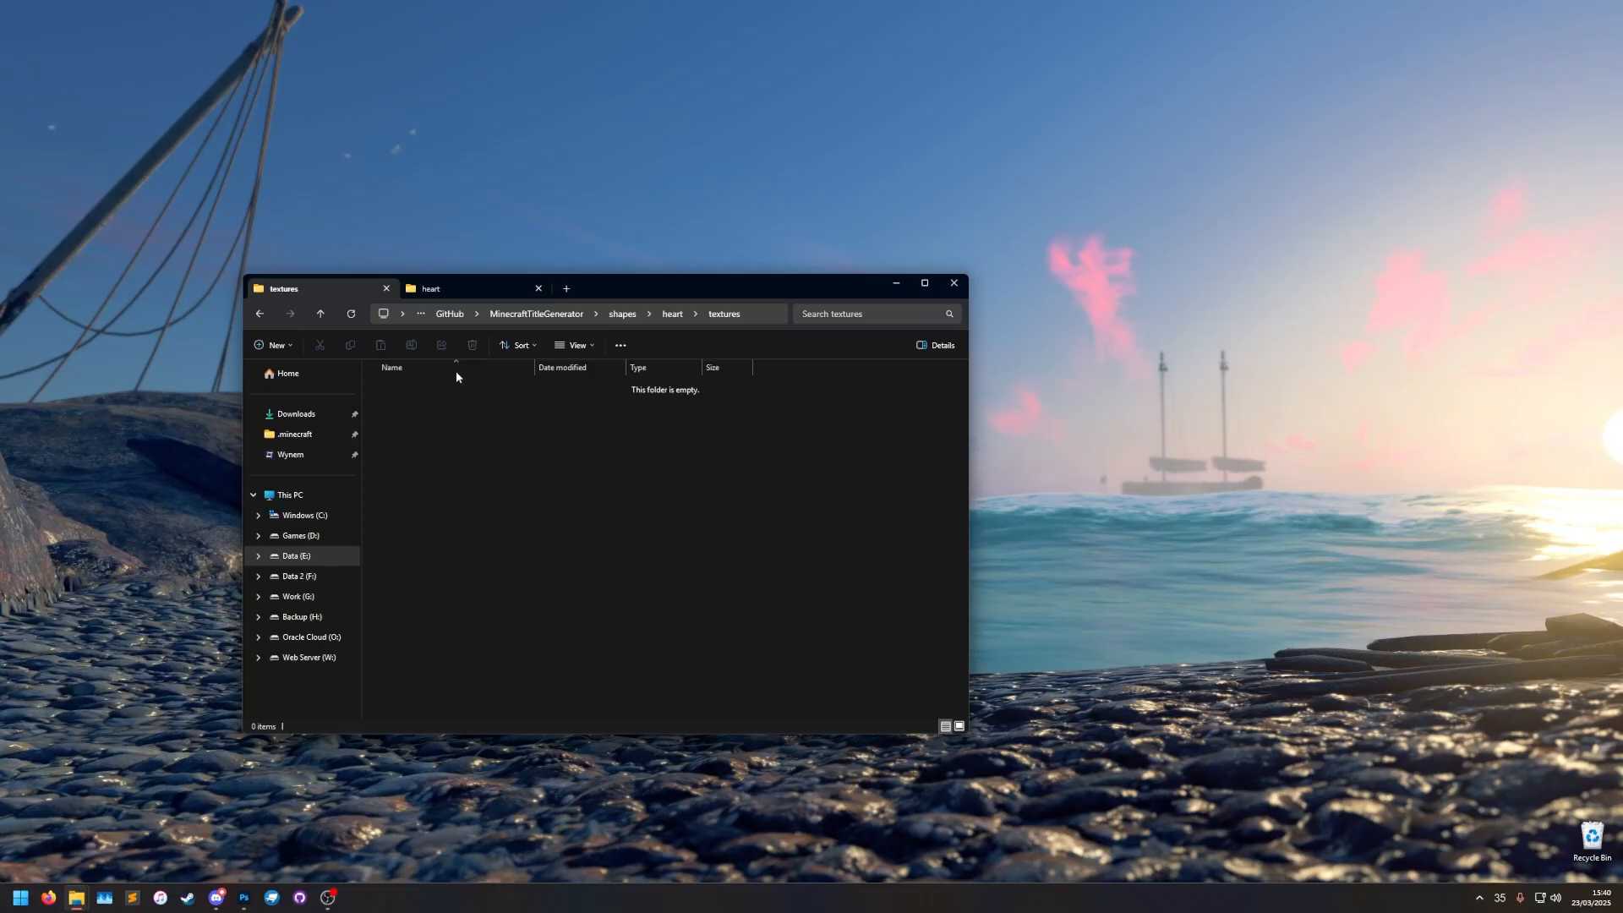
View the full.png sprite from Minecraft's hud/heart folder in the image viewer, closing it again.
{"action": "left_click", "coordinate": [454, 291]}
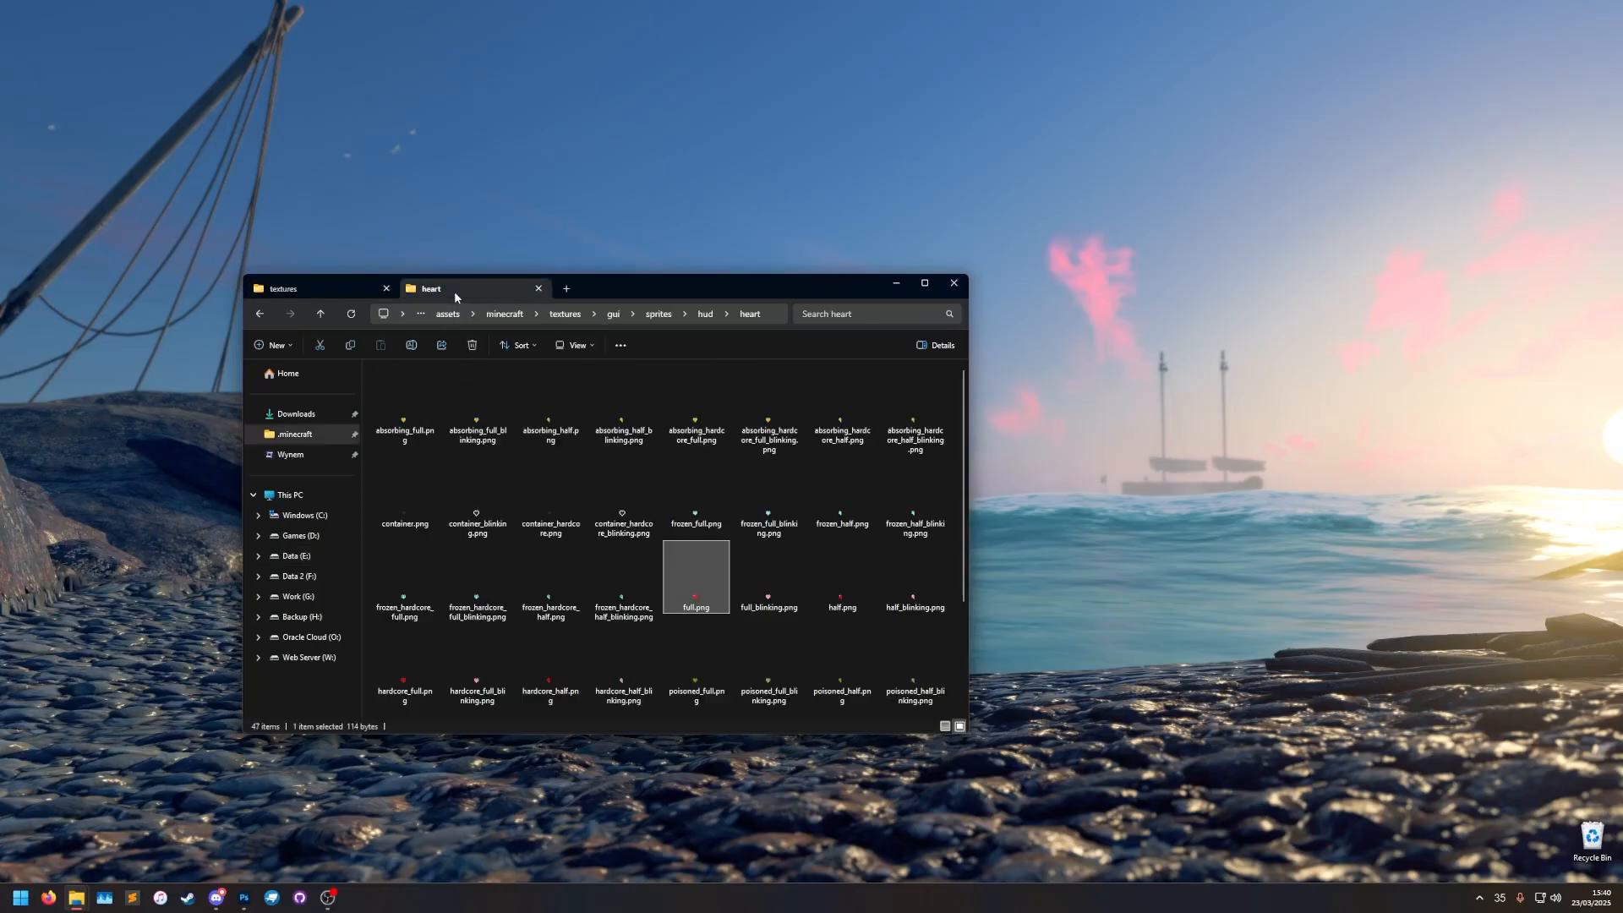
{"action": "double_click", "coordinate": [713, 579]}
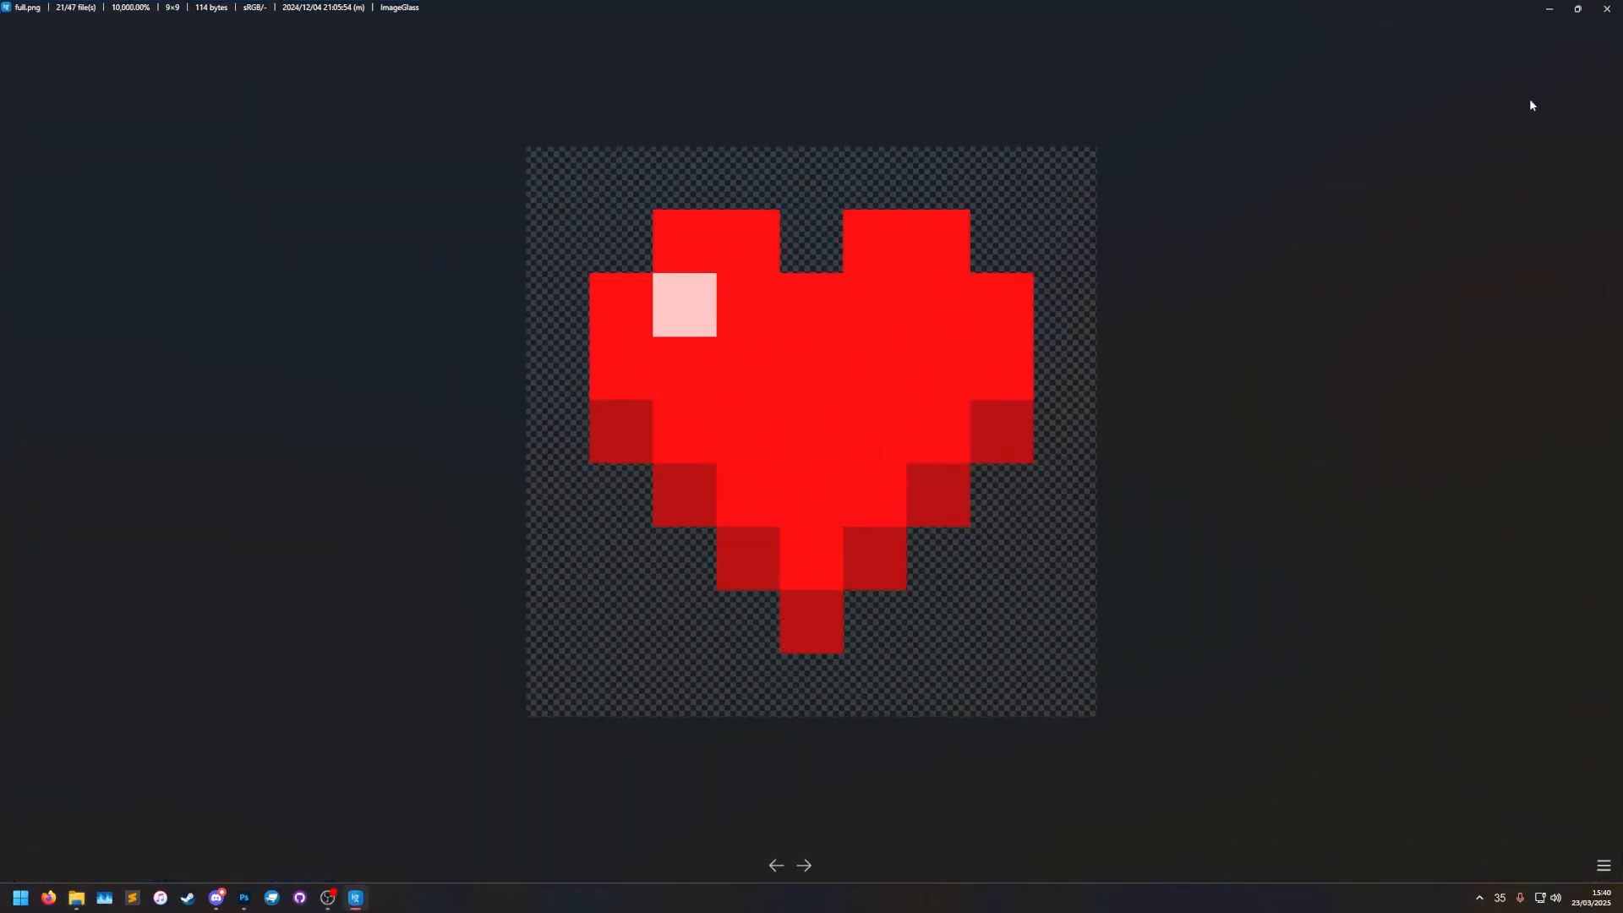
{"action": "left_click", "coordinate": [1606, 8]}
Open Minecraft's full.png heart sprite for editing in Photoshop.
{"action": "right_click", "coordinate": [695, 577]}
{"action": "left_click", "coordinate": [723, 290]}
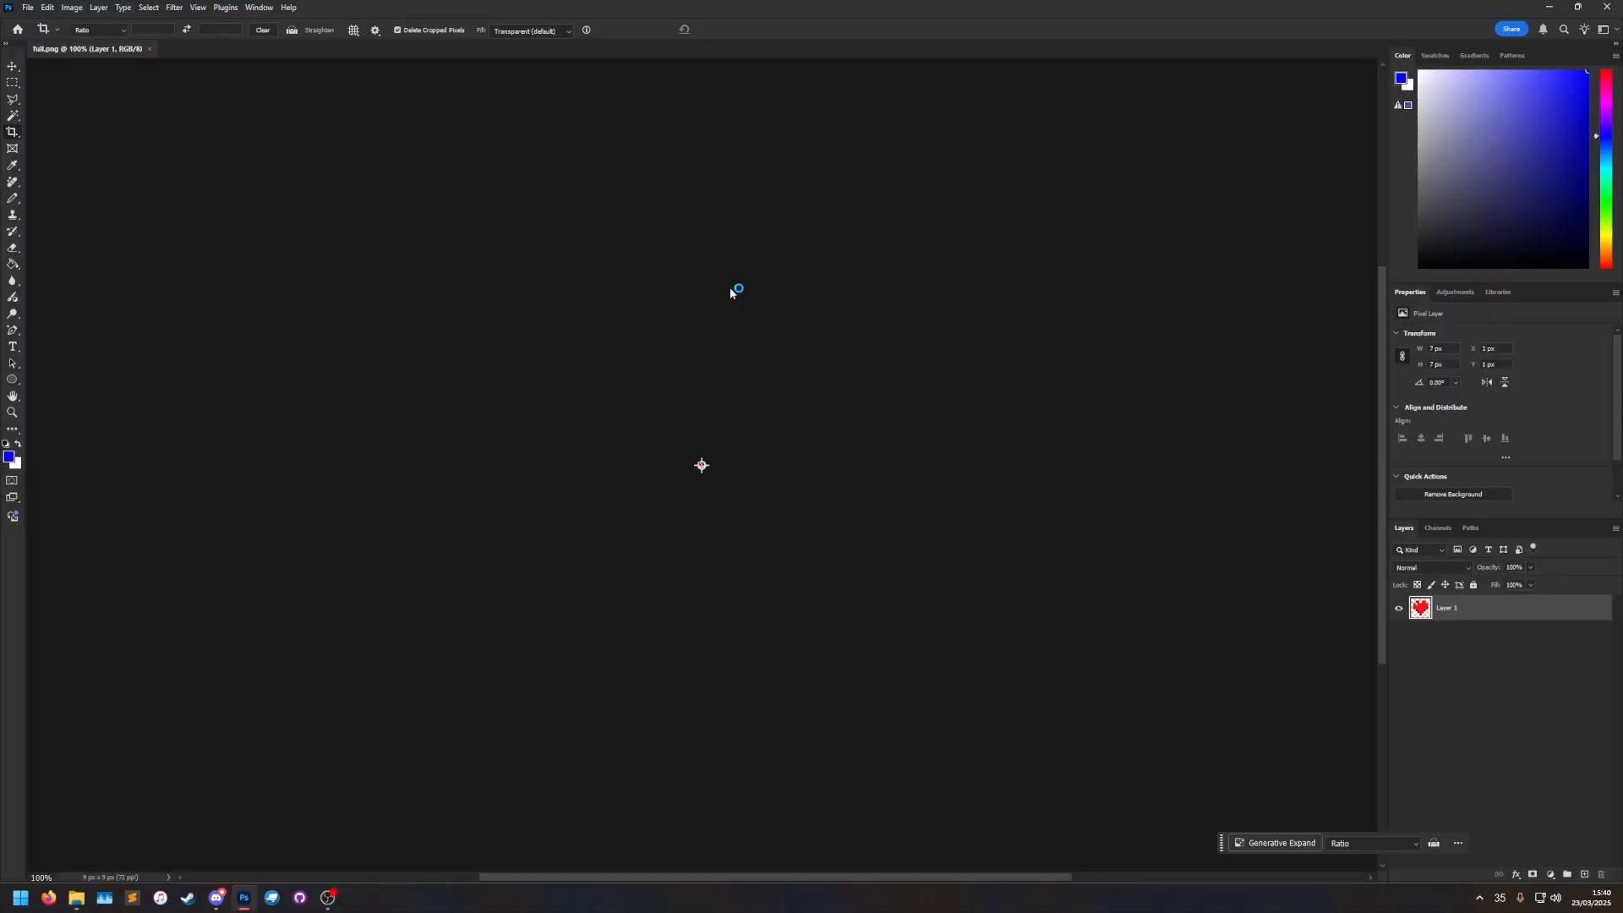
{"action": "scroll", "coordinate": [701, 479], "scroll_direction": "up", "scroll_amount": 5, "text": "alt"}
{"action": "scroll", "coordinate": [708, 476], "scroll_direction": "up", "scroll_amount": 8, "text": "alt"}
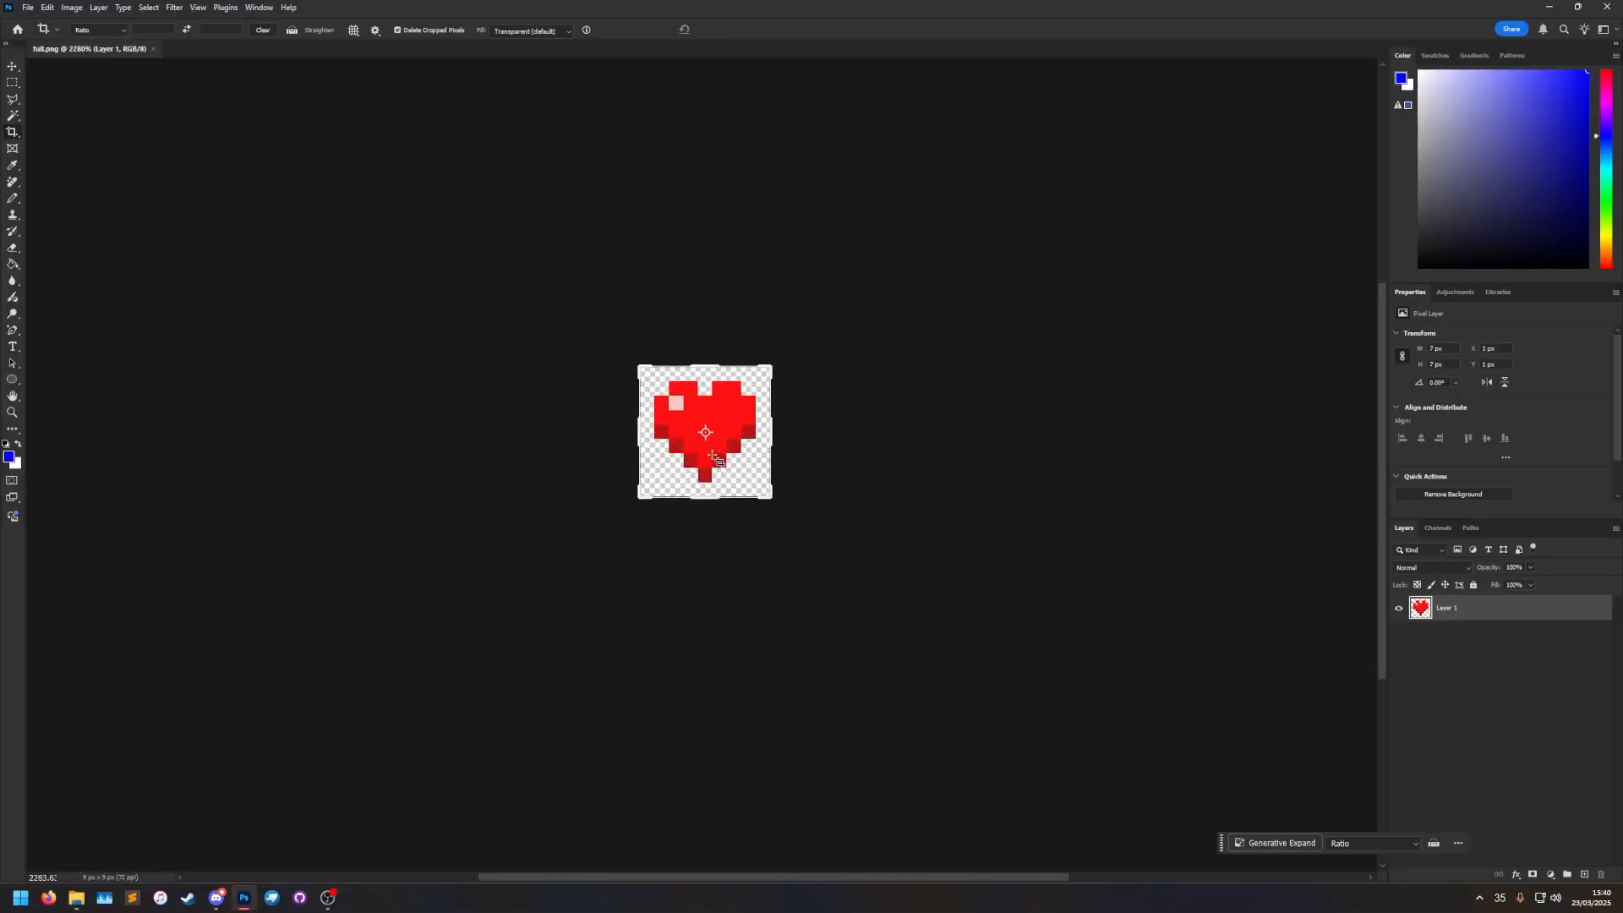
{"action": "middle_click_drag", "start_coordinate": [459, 250], "coordinate": [450, 278]}
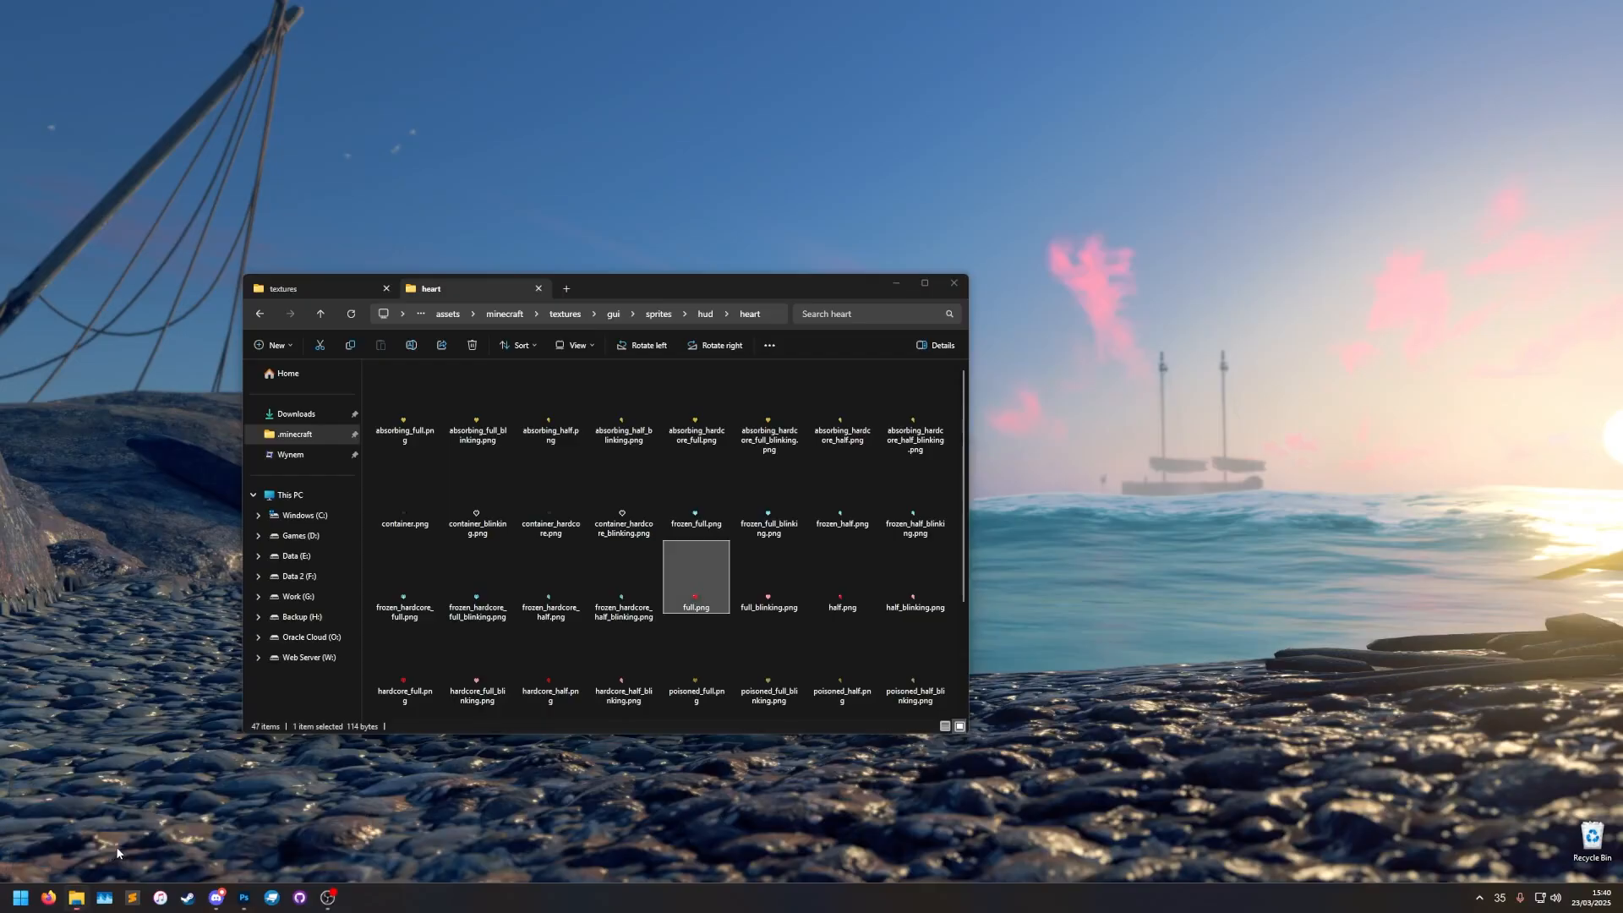
Open flat.png from the repository's fonts/minecraft-ten/textures folder in Photoshop.
{"action": "left_click", "coordinate": [115, 845]}
{"action": "left_click", "coordinate": [331, 289]}
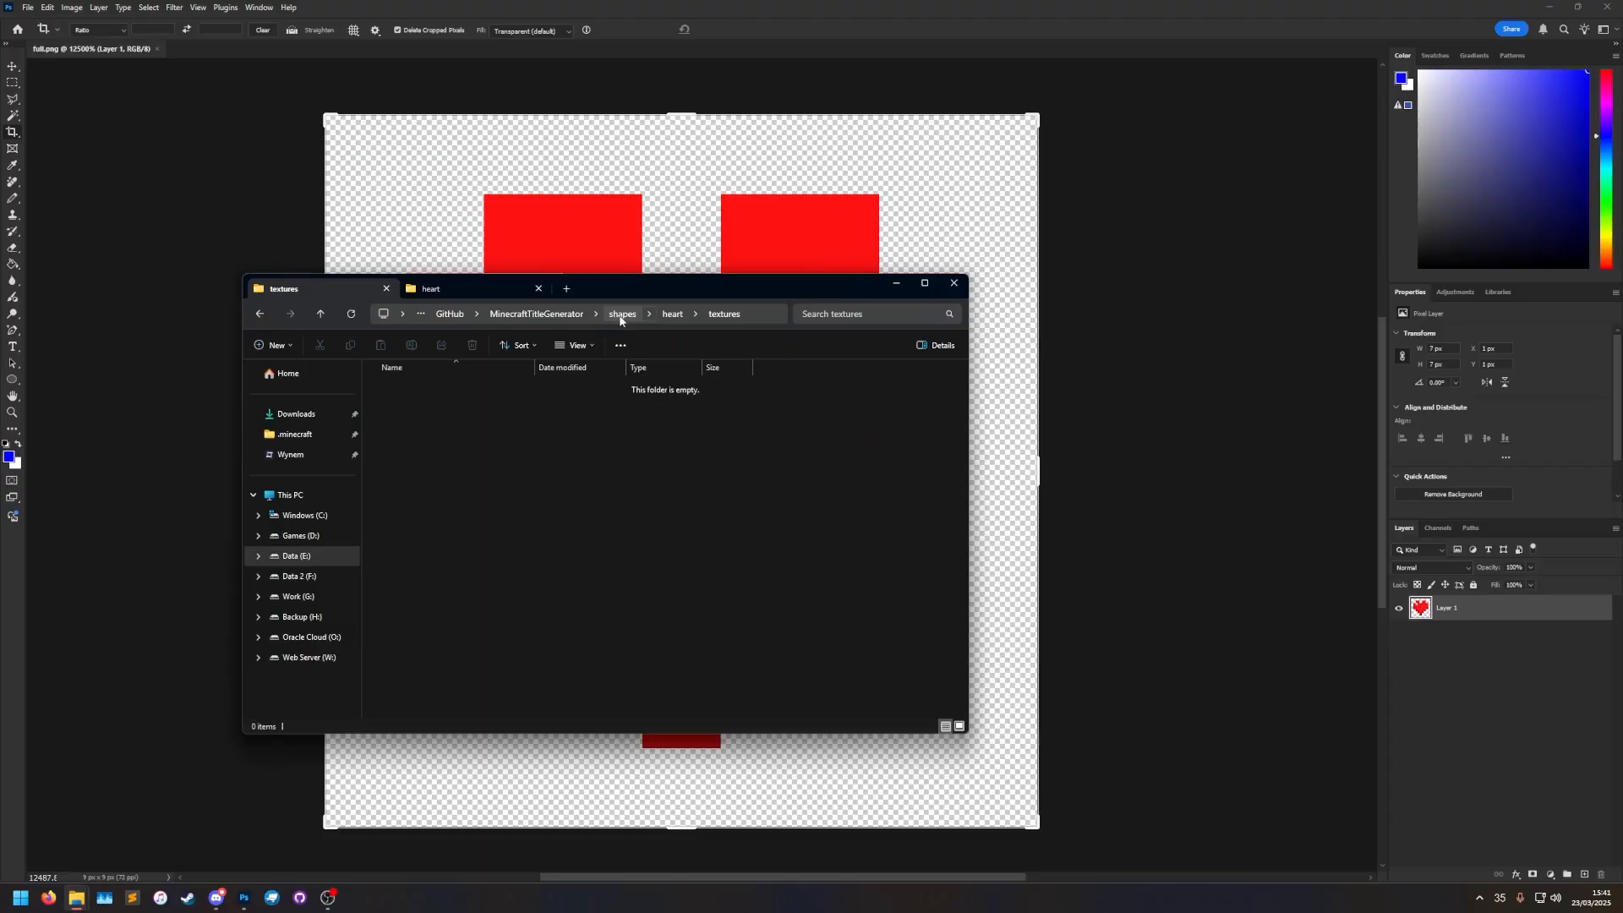
{"action": "left_click", "coordinate": [536, 313]}
{"action": "double_click", "coordinate": [417, 400]}
{"action": "double_click", "coordinate": [431, 543]}
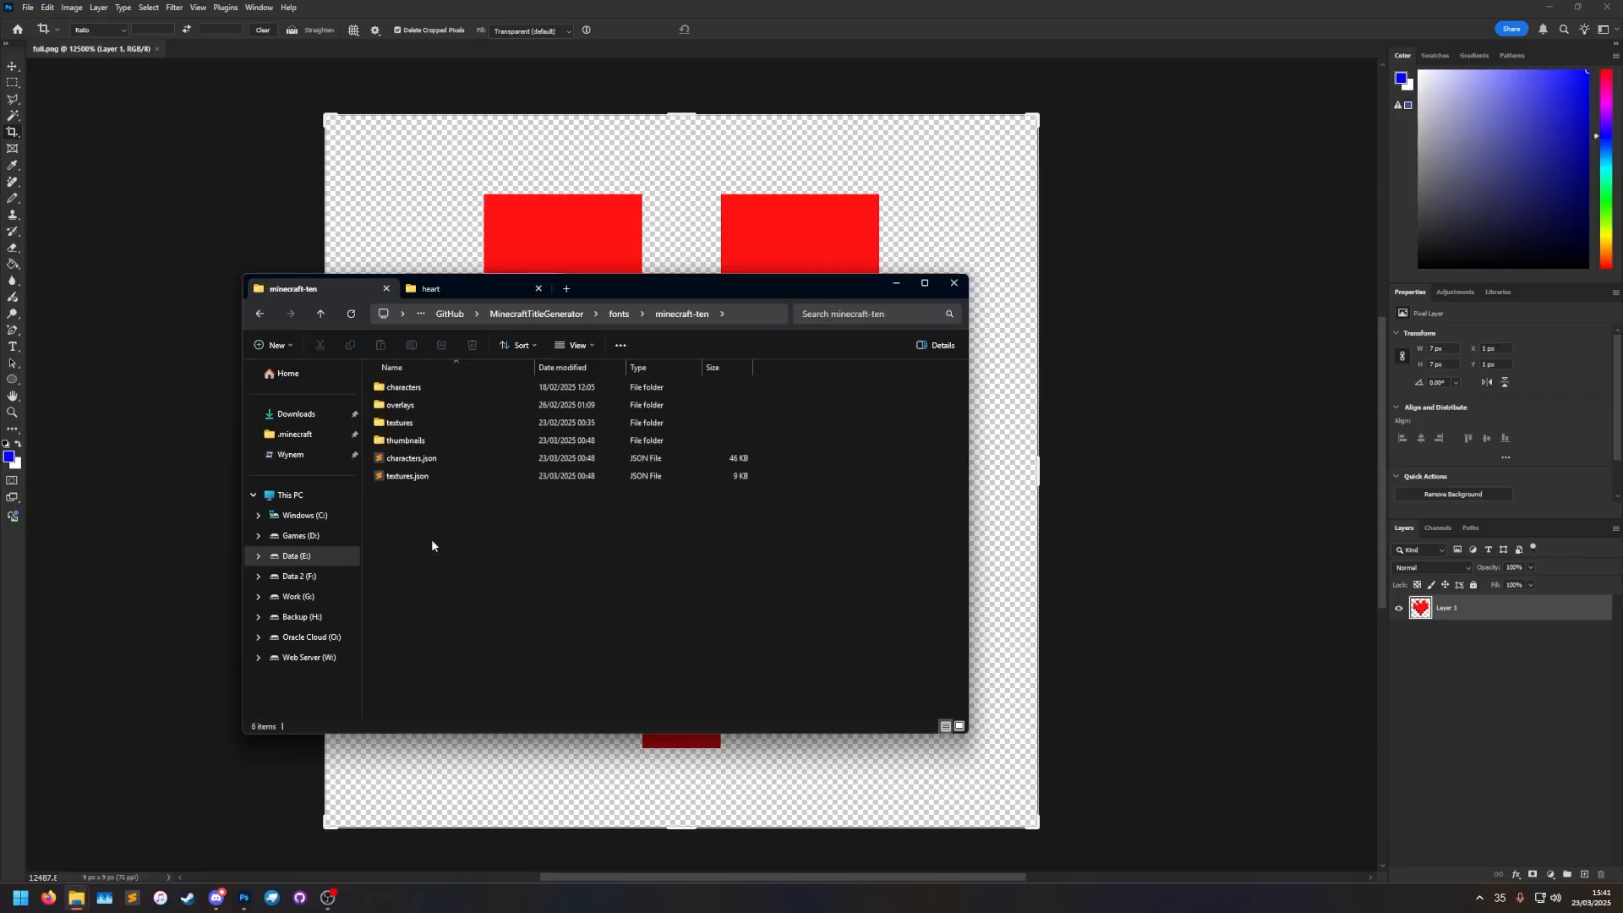
{"action": "double_click", "coordinate": [414, 428]}
{"action": "type", "text": "fl"}
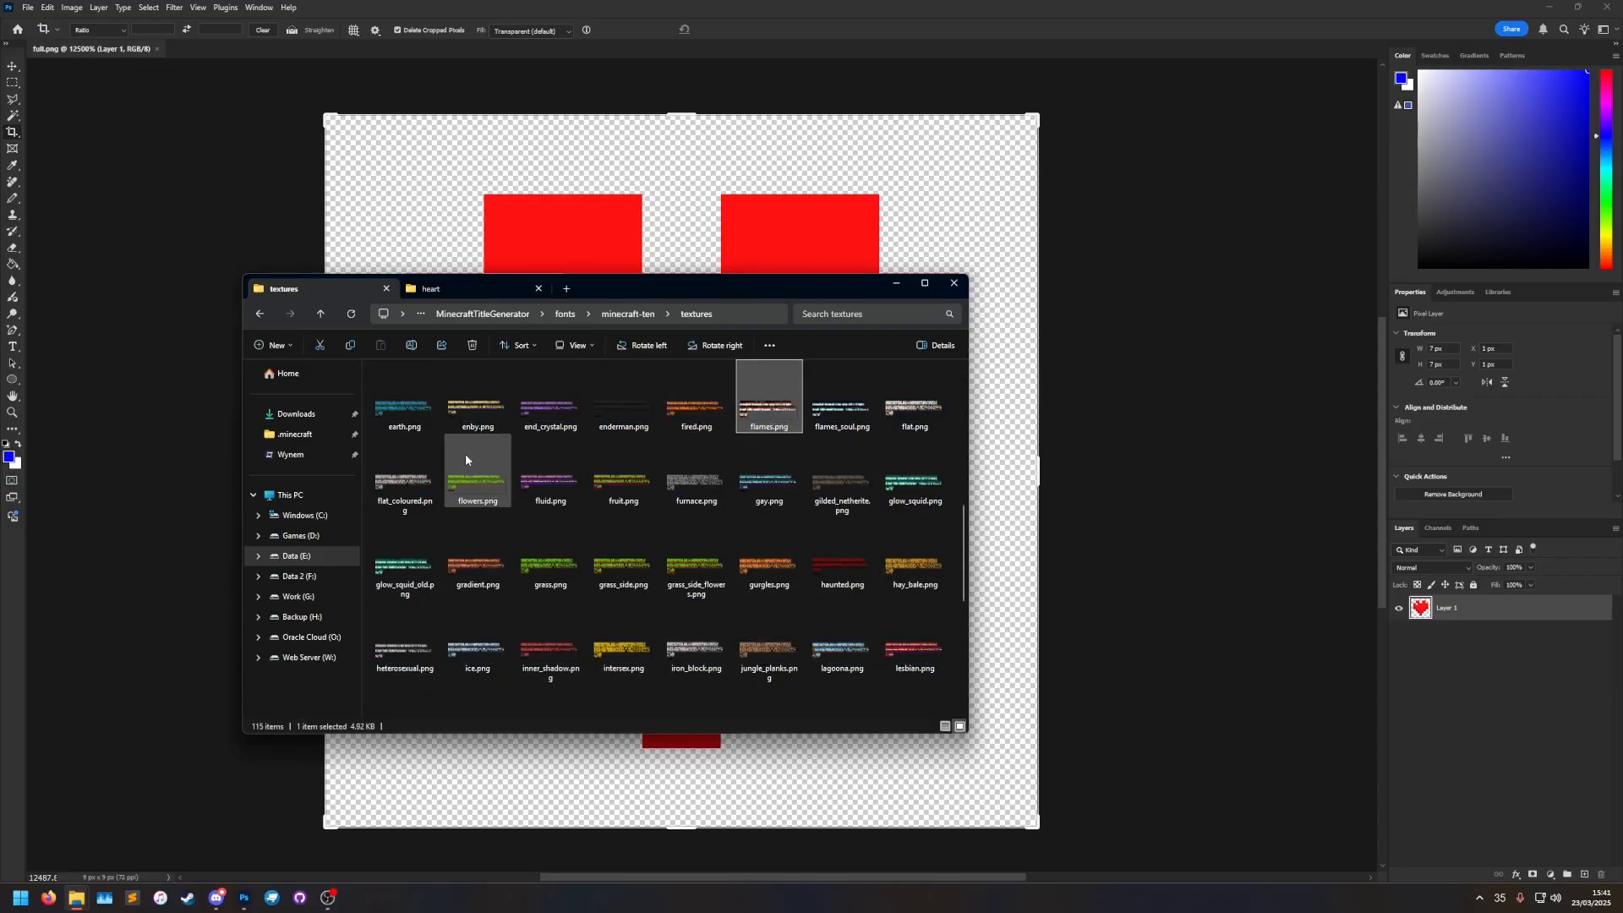
{"action": "right_click", "coordinate": [906, 416]}
{"action": "left_click", "coordinate": [944, 449]}
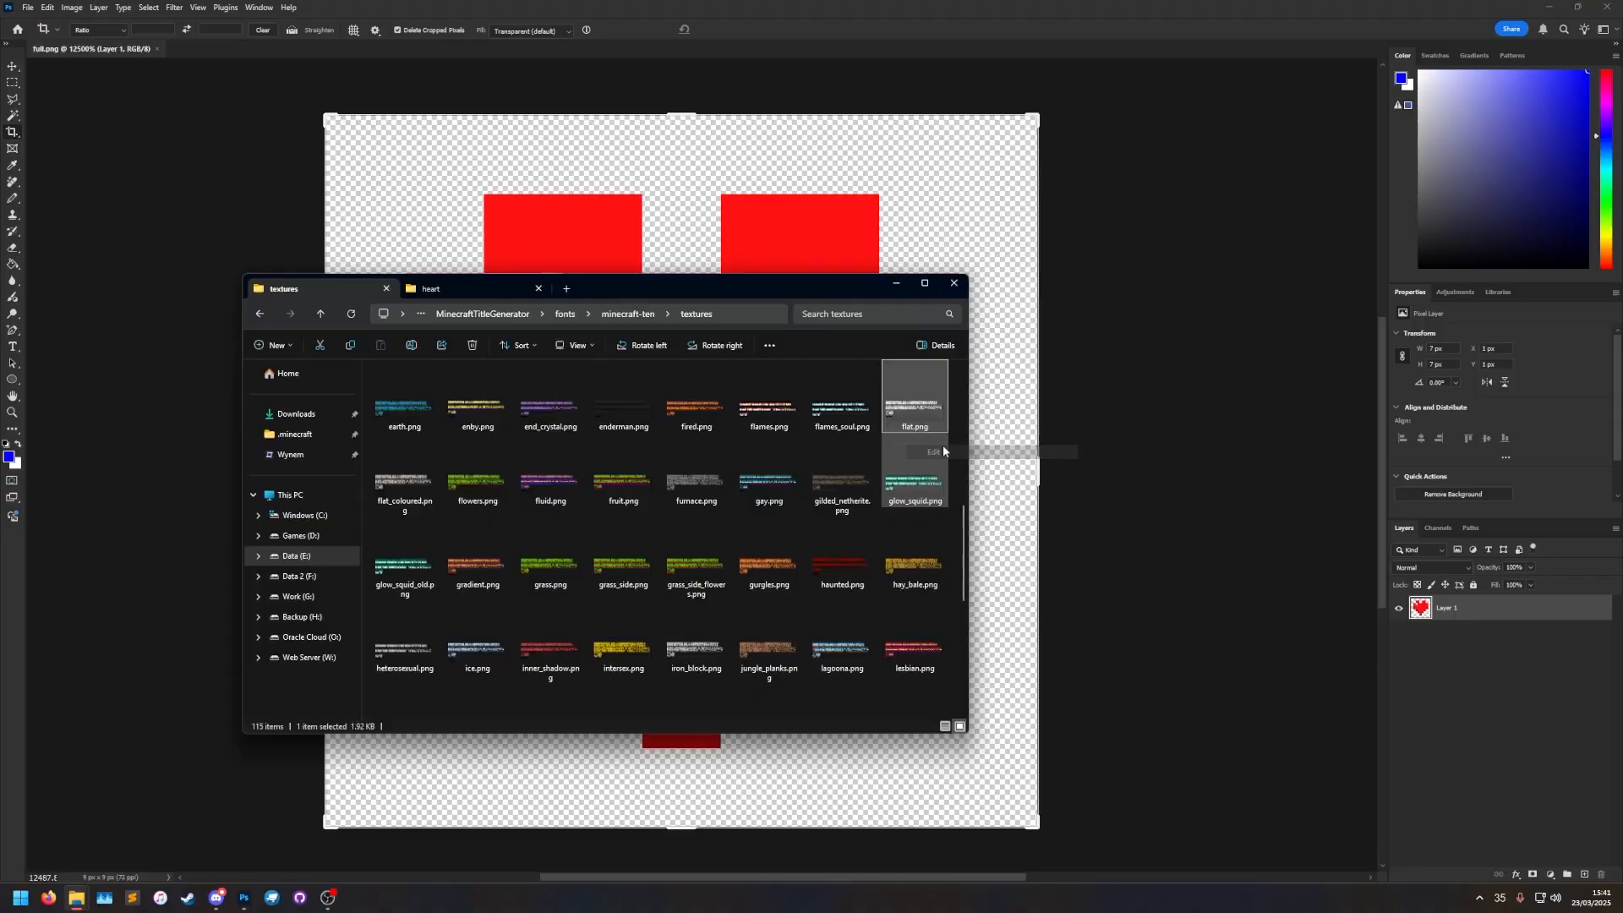
Convert flat.png's image mode to RGB Color.
{"action": "scroll", "coordinate": [625, 467], "scroll_direction": "up", "scroll_amount": 5, "text": "alt"}
{"action": "left_click", "coordinate": [72, 7]}
{"action": "mouse_move", "coordinate": [88, 21]}
{"action": "left_click", "coordinate": [213, 71]}
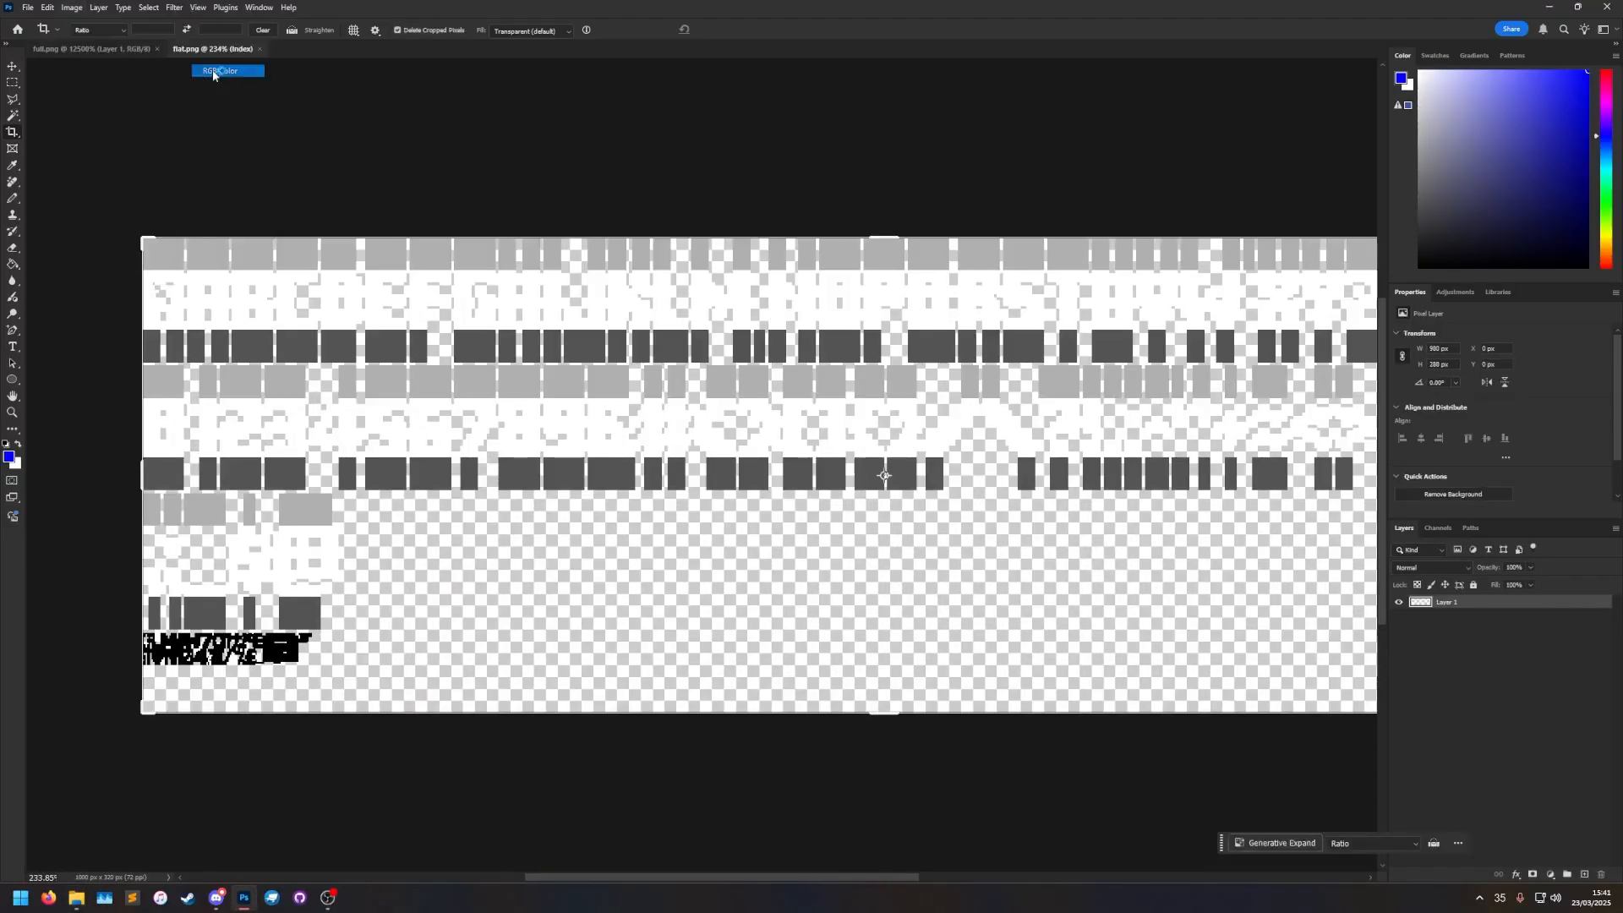
{"action": "scroll", "coordinate": [256, 345], "scroll_direction": "up", "scroll_amount": 3, "text": "alt"}
Copy the heart from full.png into flat.png as a new layer and move it to X 52 px, Y 55 px, near the A's base.
{"action": "left_click", "coordinate": [75, 51]}
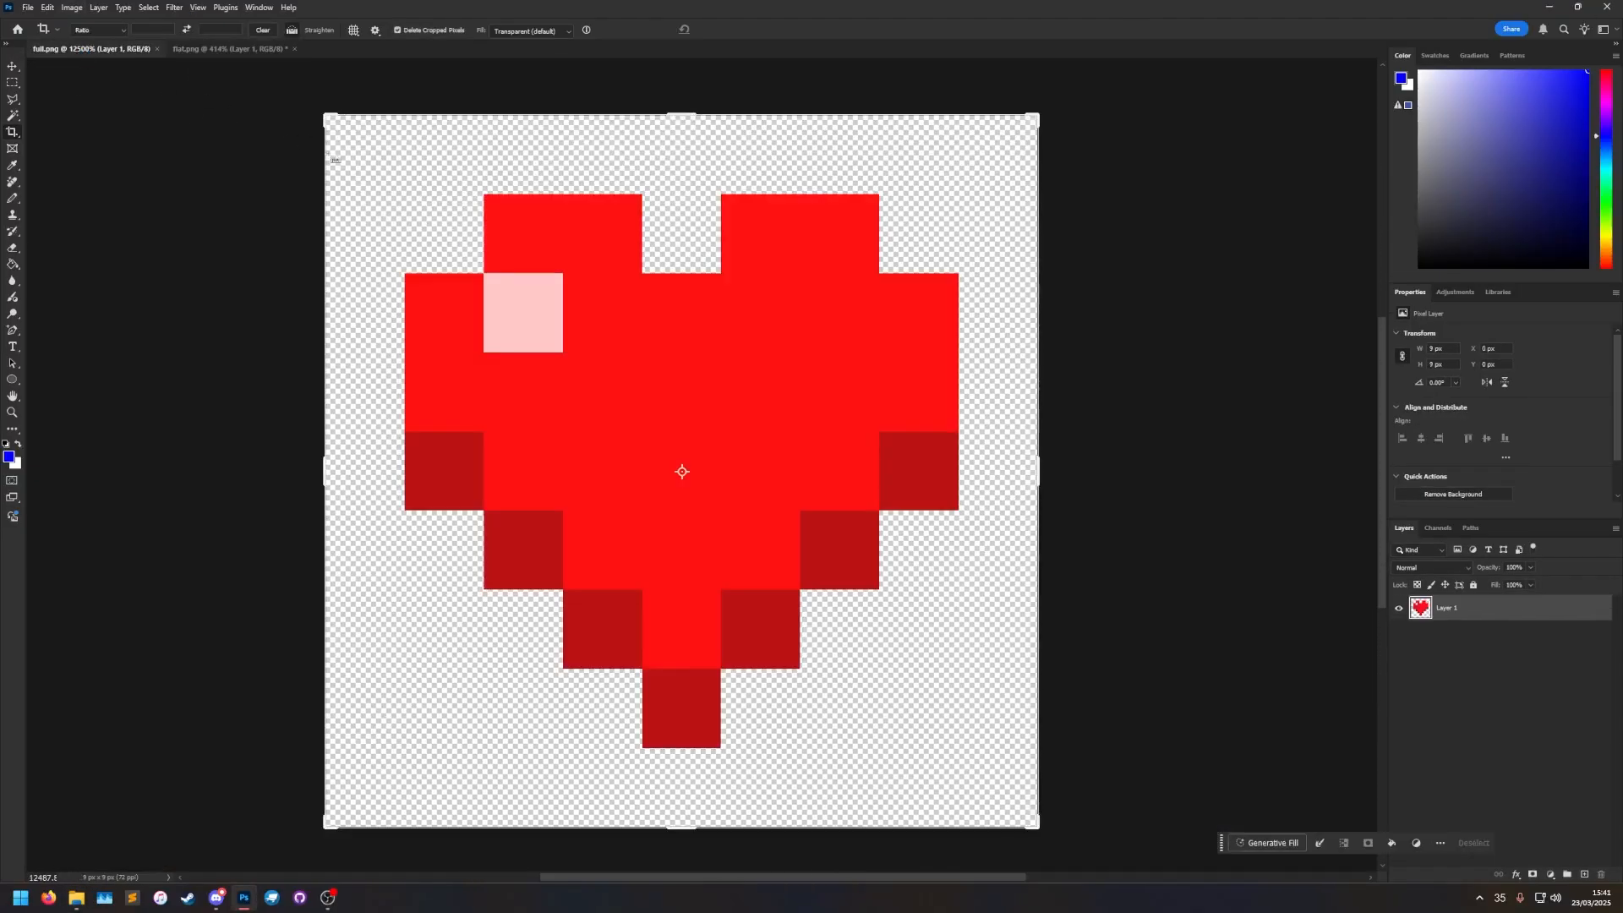
{"action": "left_click", "coordinate": [228, 50]}
{"action": "key", "text": "ctrl+v"}
{"action": "key", "text": "v"}
{"action": "left_click_drag", "start_coordinate": [705, 461], "coordinate": [284, 205]}
{"action": "middle_click_drag", "start_coordinate": [162, 159], "coordinate": [548, 326]}
{"action": "left_click_drag", "start_coordinate": [668, 374], "coordinate": [574, 371]}
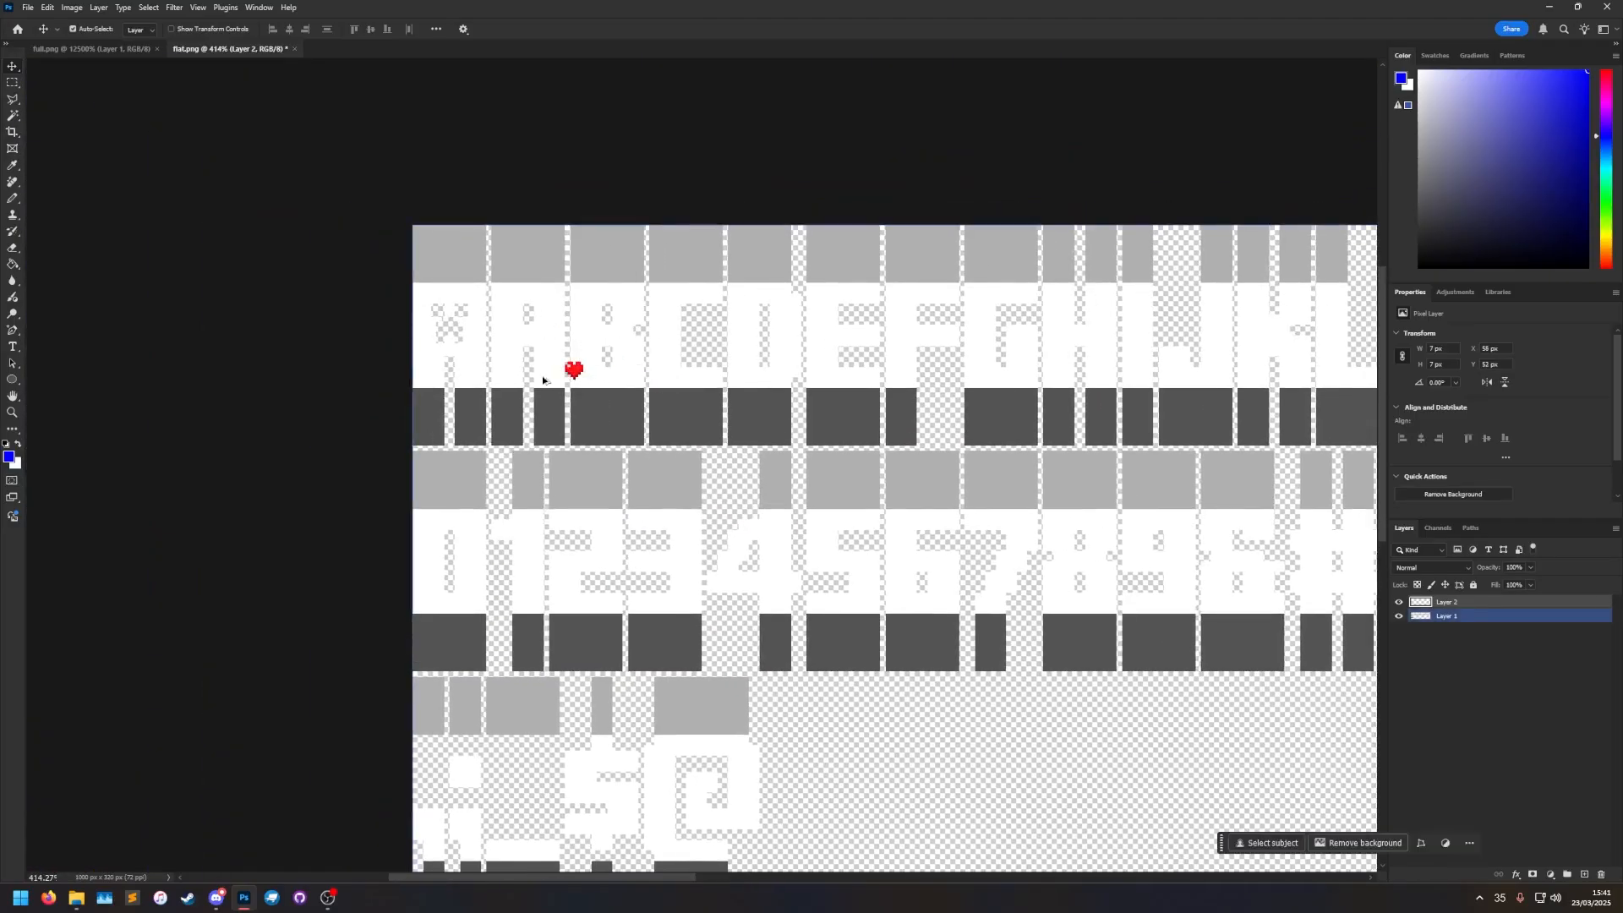
{"action": "scroll", "coordinate": [545, 379], "scroll_direction": "up", "scroll_amount": 7, "text": "alt"}
{"action": "left_click_drag", "start_coordinate": [840, 403], "coordinate": [538, 611]}
{"action": "key", "text": "ctrl+t"}
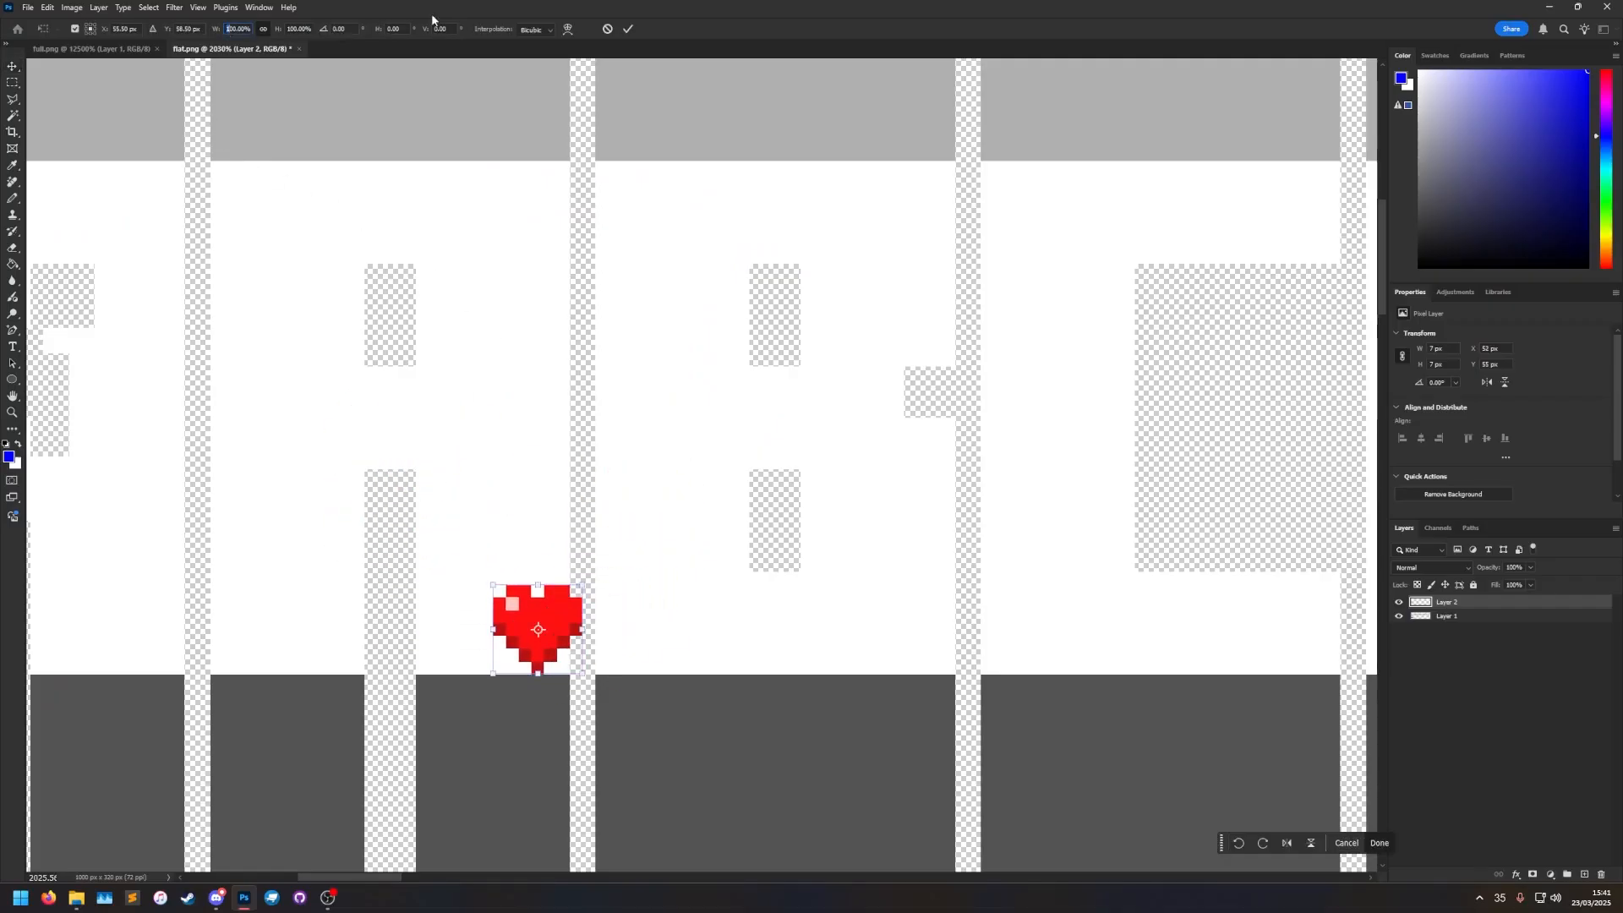
{"action": "type", "text": "400"}
{"action": "key", "text": "Return"}
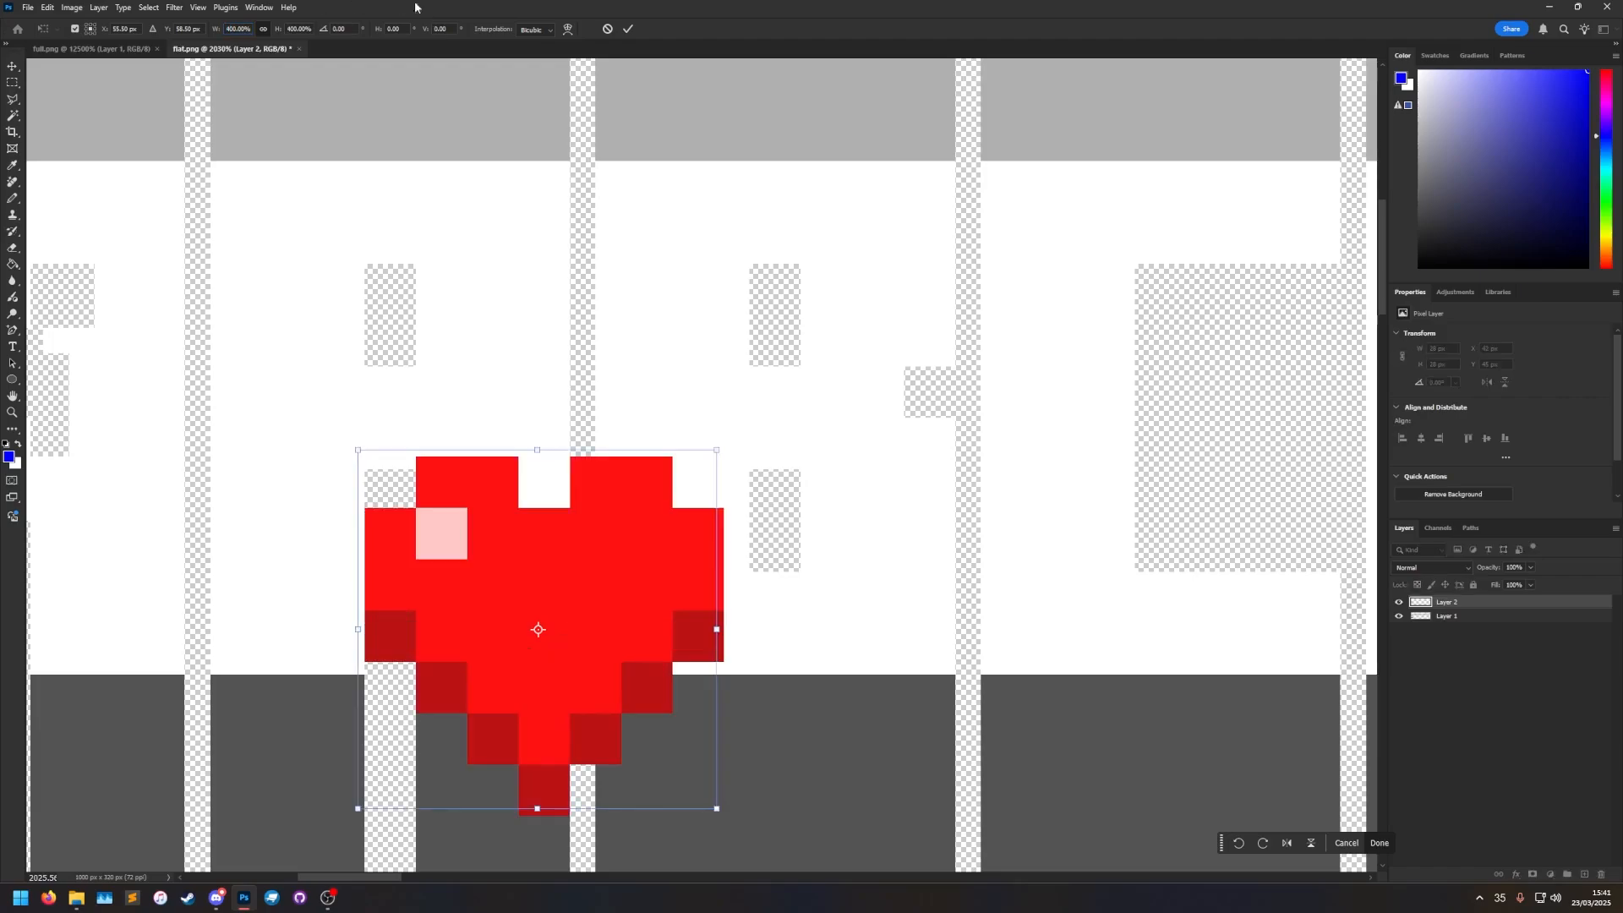
{"action": "key", "text": "ctrl+z"}
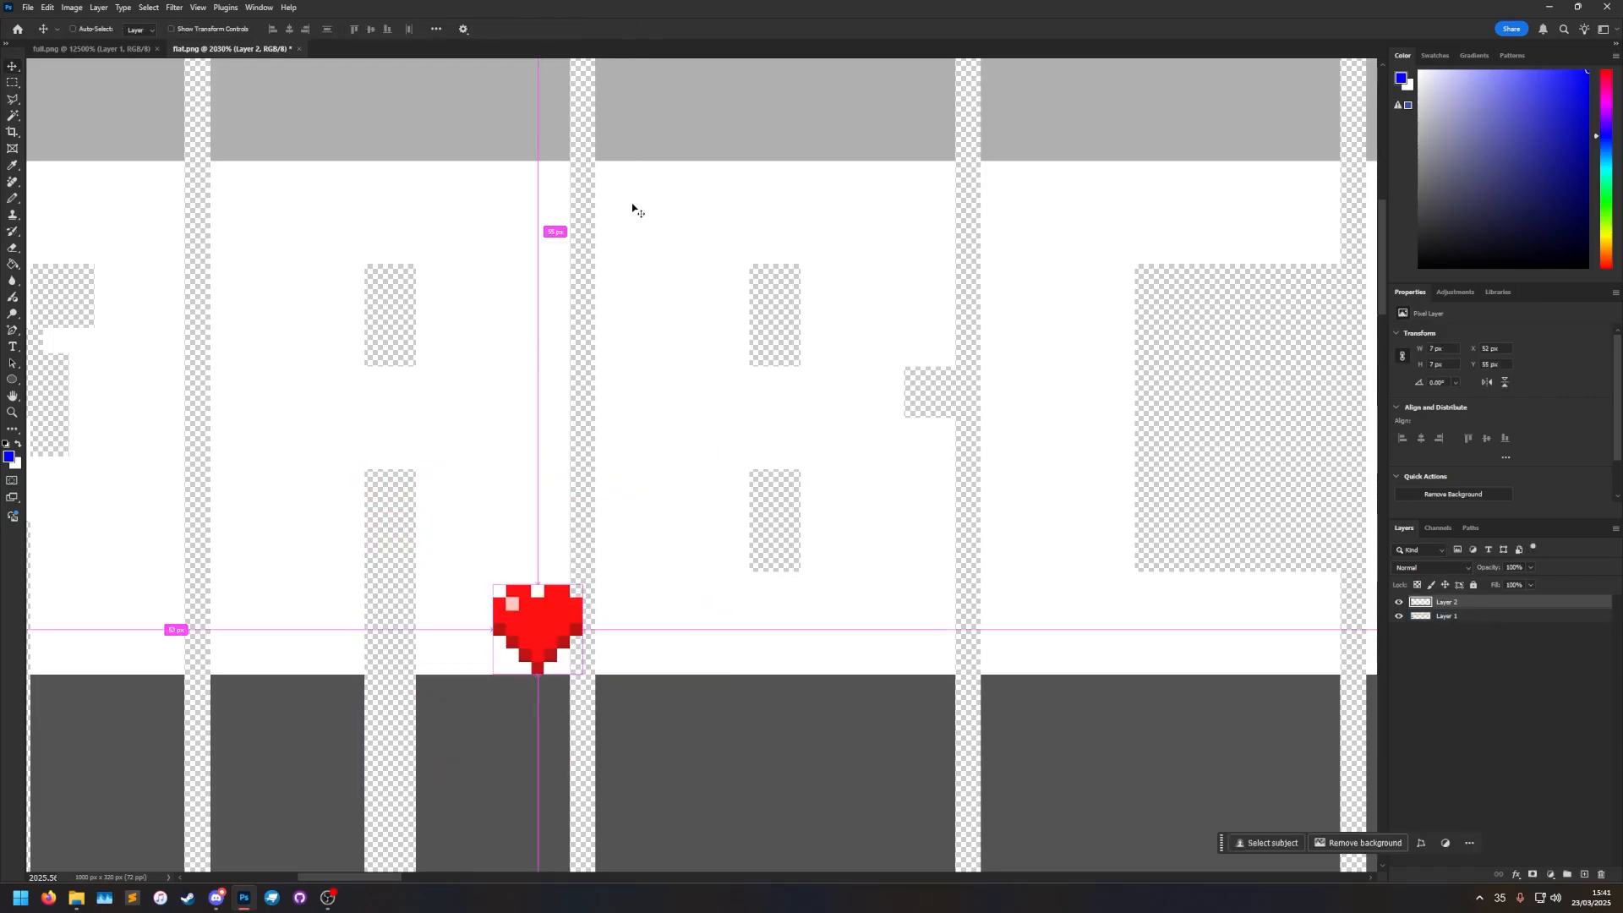
Scale the heart layer to 400% using Nearest Neighbor interpolation.
{"action": "left_click", "coordinate": [534, 30]}
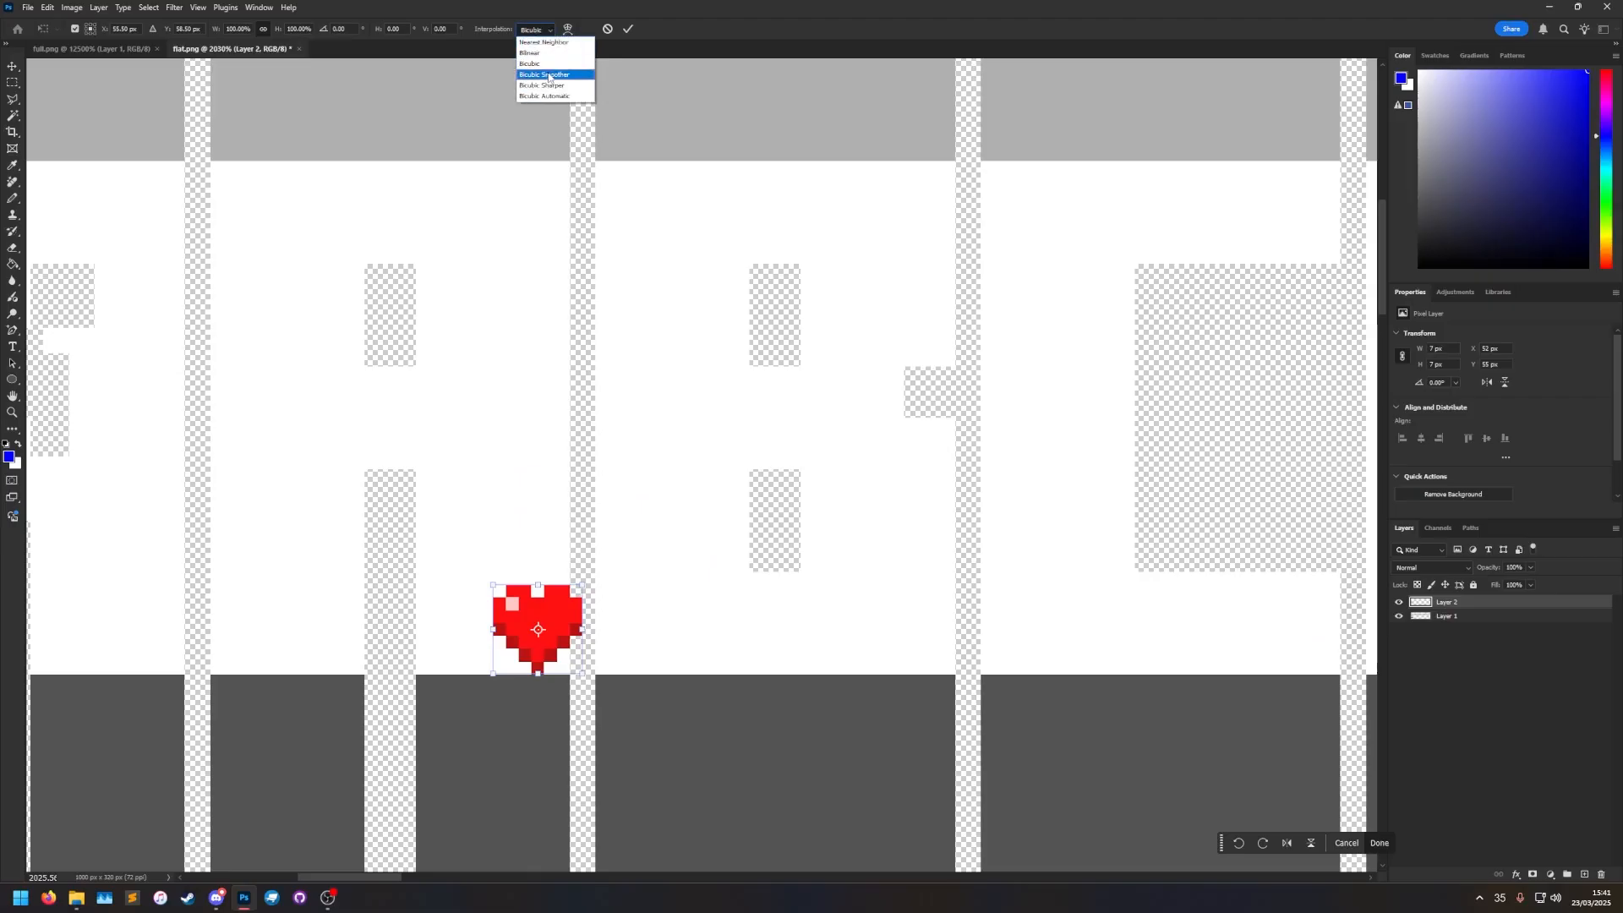
{"action": "left_click", "coordinate": [534, 41]}
{"action": "type", "text": "400"}
{"action": "key", "text": "Return"}
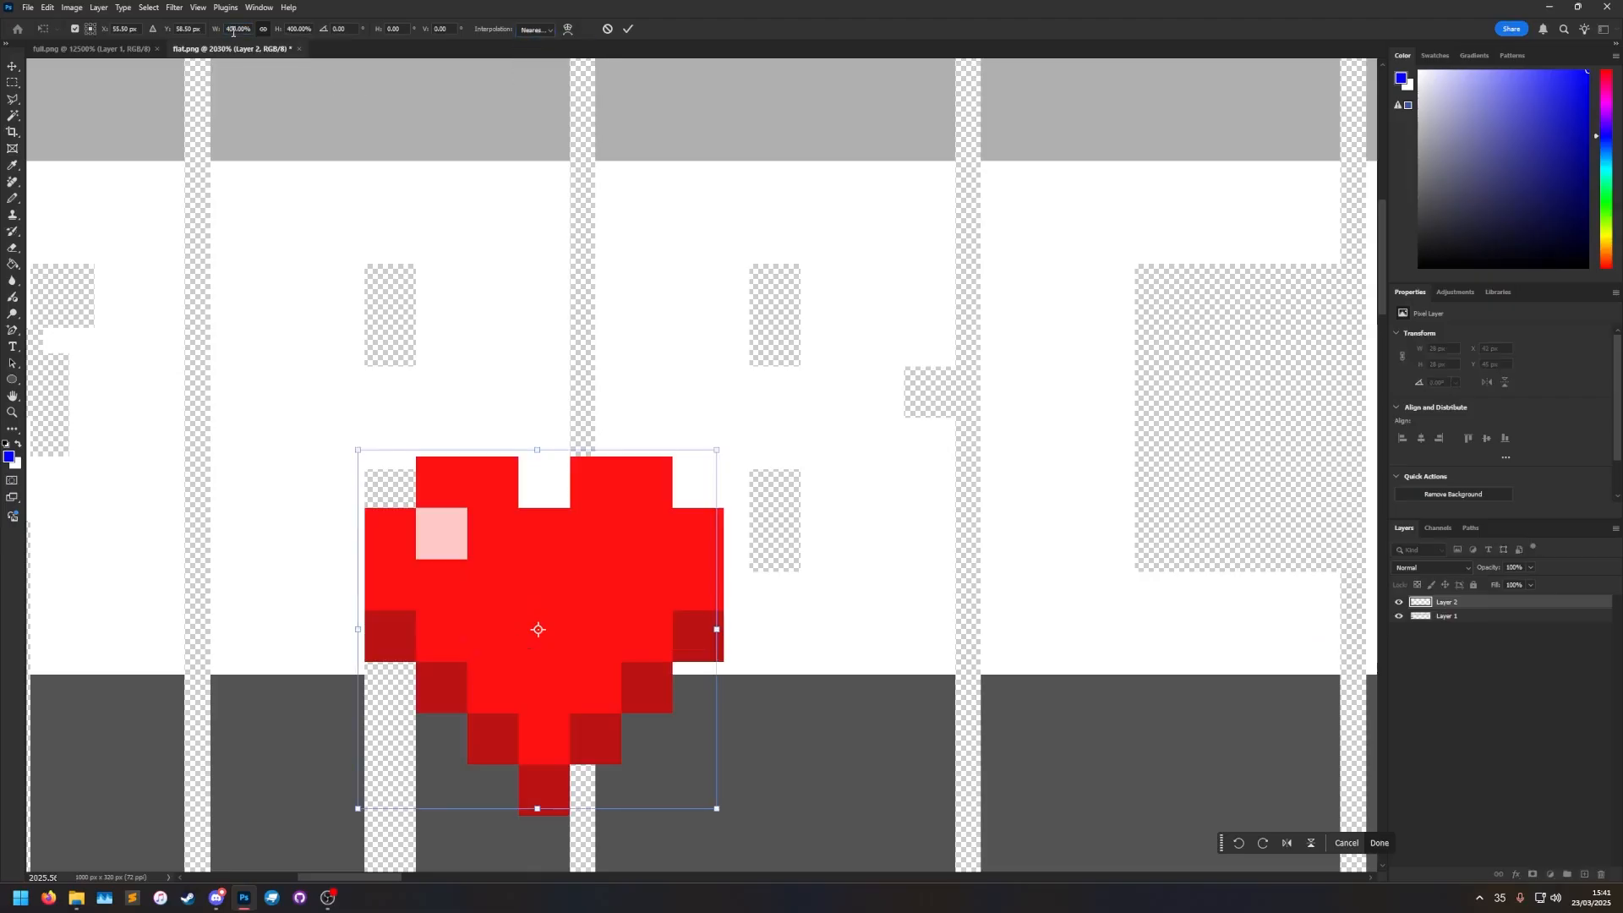
{"action": "left_click", "coordinate": [627, 28]}
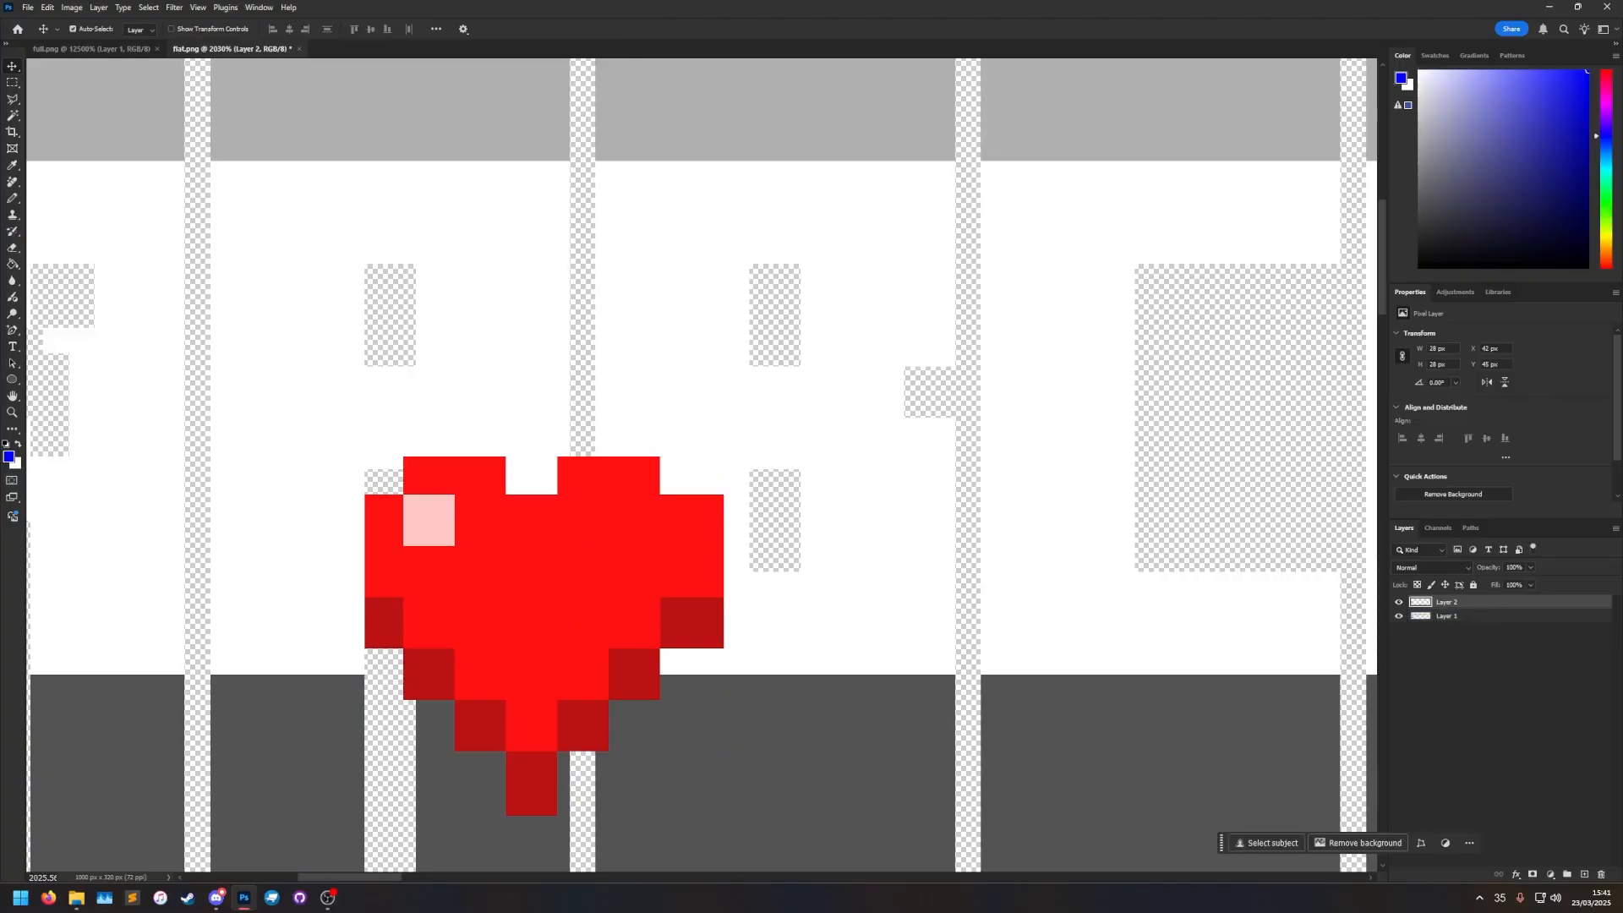
Sample the heart's dark red as the foreground color and move the heart over the B to X 60 px, Y 30 px.
{"action": "left_click", "coordinate": [12, 201]}
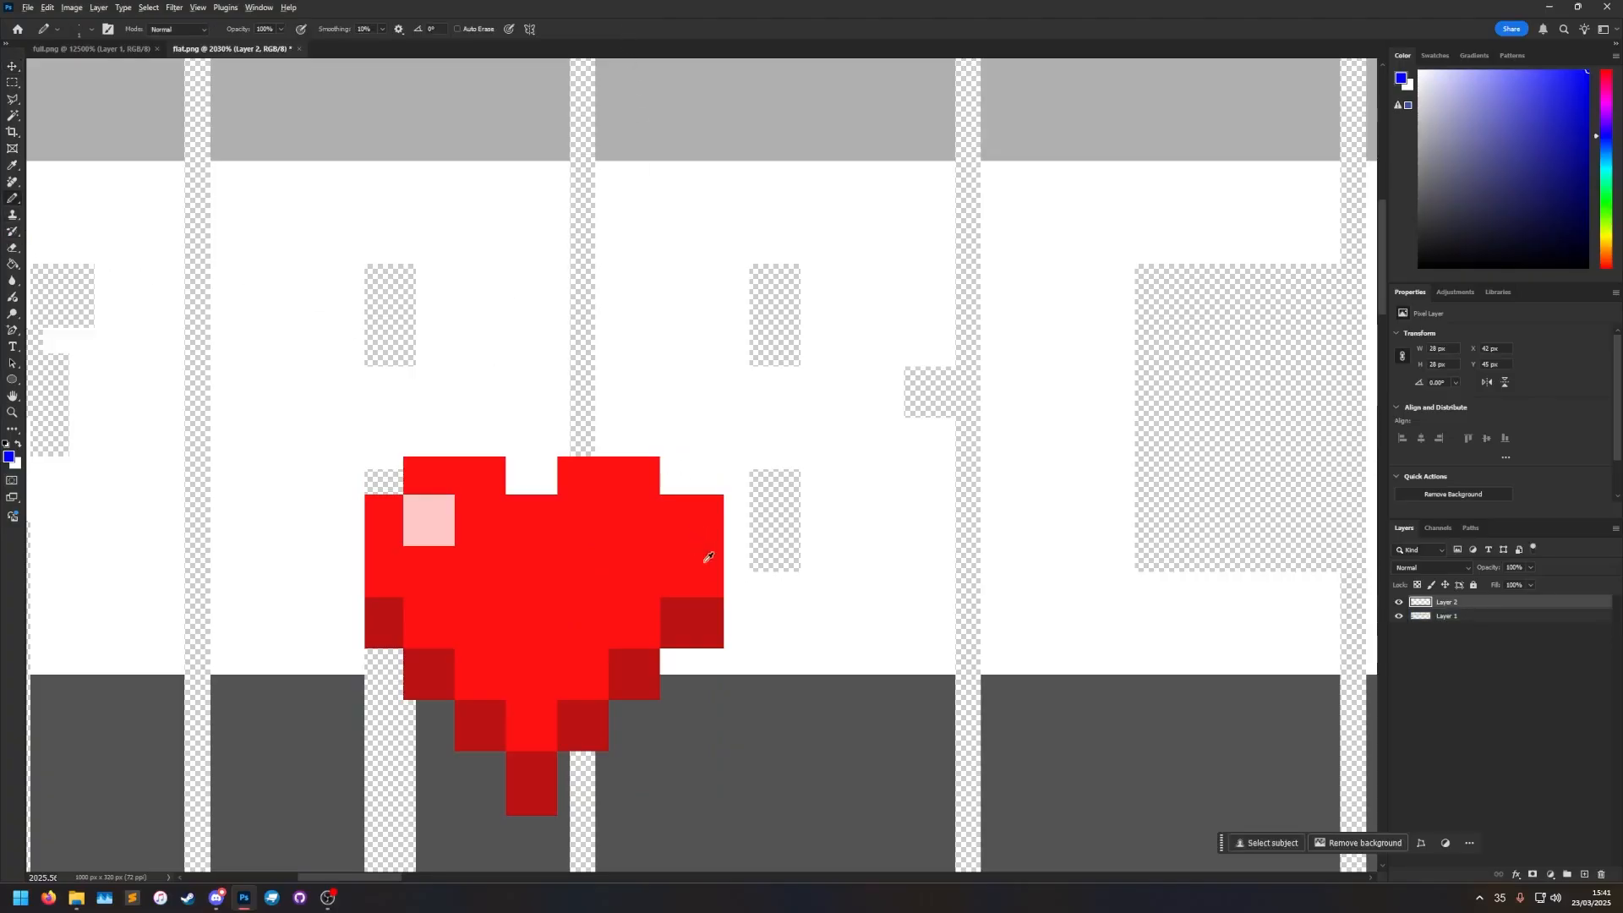
{"action": "left_click", "coordinate": [720, 523], "text": "alt"}
{"action": "key", "text": "v"}
{"action": "mouse_move", "coordinate": [502, 451]}
{"action": "left_mouse_down"}
{"action": "mouse_move", "coordinate": [713, 482]}
{"action": "mouse_move", "coordinate": [793, 433]}
{"action": "mouse_move", "coordinate": [773, 431]}
{"action": "left_mouse_up"}
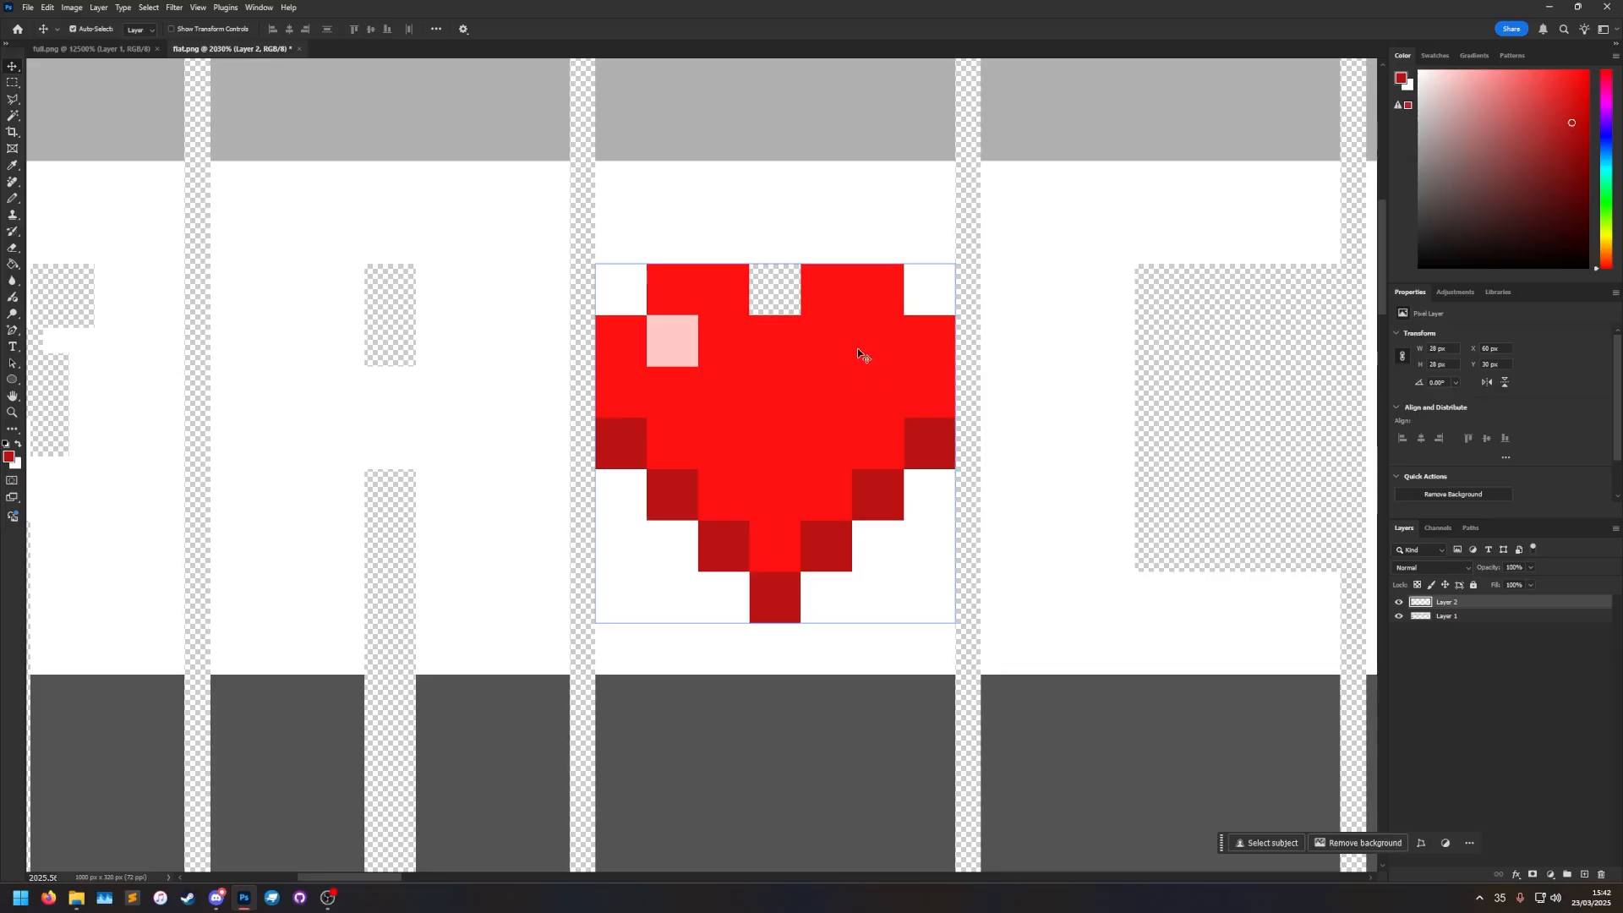
Move the heart between the A and B in the top row, to X 47 px, Y 11 px.
{"action": "scroll", "coordinate": [858, 351], "scroll_direction": "down", "scroll_amount": 3, "text": "alt"}
{"action": "left_click_drag", "start_coordinate": [769, 372], "coordinate": [835, 435]}
{"action": "scroll", "coordinate": [833, 427], "scroll_direction": "down", "scroll_amount": 6, "text": "alt"}
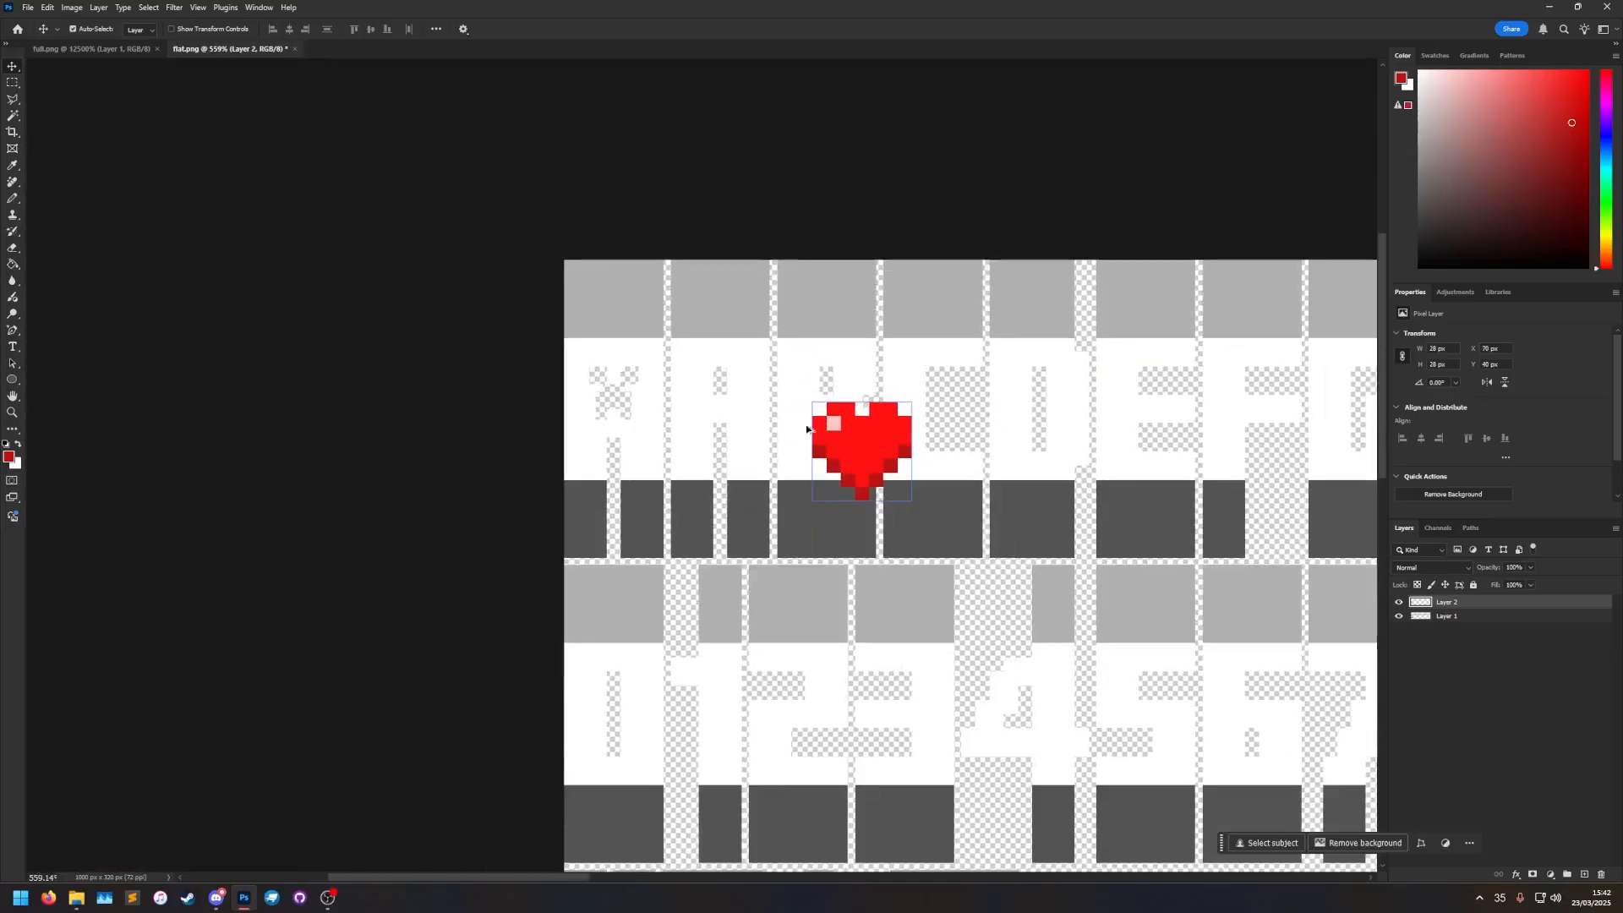
{"action": "left_click_drag", "start_coordinate": [745, 311], "coordinate": [503, 250]}
{"action": "left_click_drag", "start_coordinate": [618, 373], "coordinate": [1080, 371]}
{"action": "scroll", "coordinate": [477, 309], "scroll_direction": "up", "scroll_amount": 10, "text": "alt"}
{"action": "scroll", "coordinate": [668, 550], "scroll_direction": "down", "scroll_amount": 3, "text": "alt"}
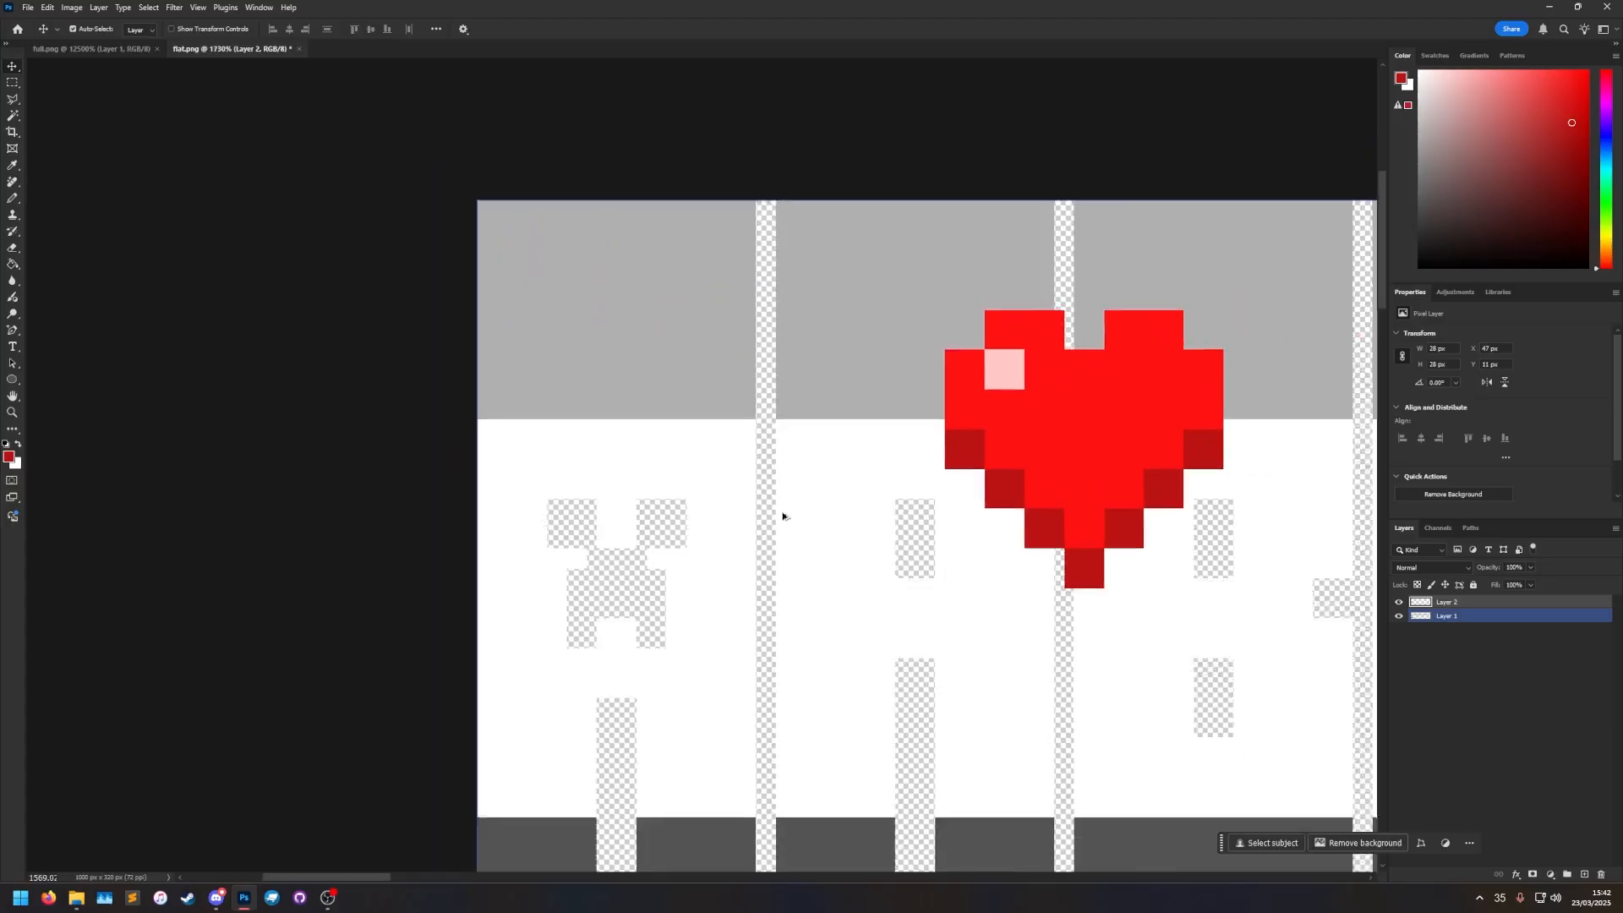
Align the heart with the top-left corner of the first character's white face, at X 0 px, Y 22 px.
{"action": "left_click_drag", "start_coordinate": [672, 586], "coordinate": [635, 361]}
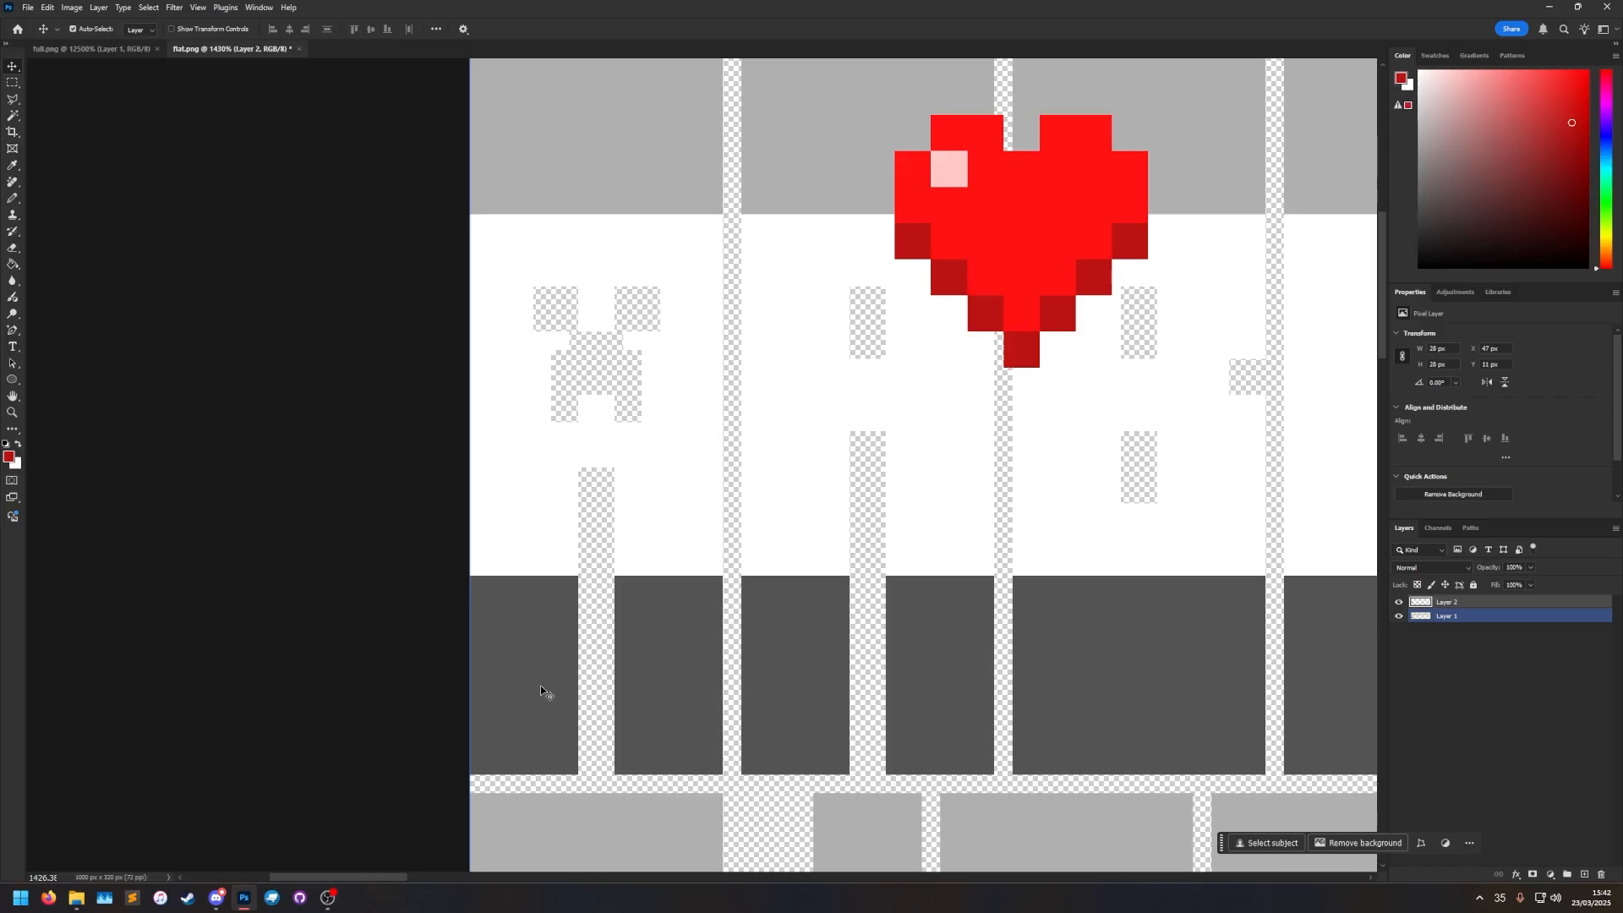
{"action": "left_click_drag", "start_coordinate": [989, 181], "coordinate": [564, 281]}
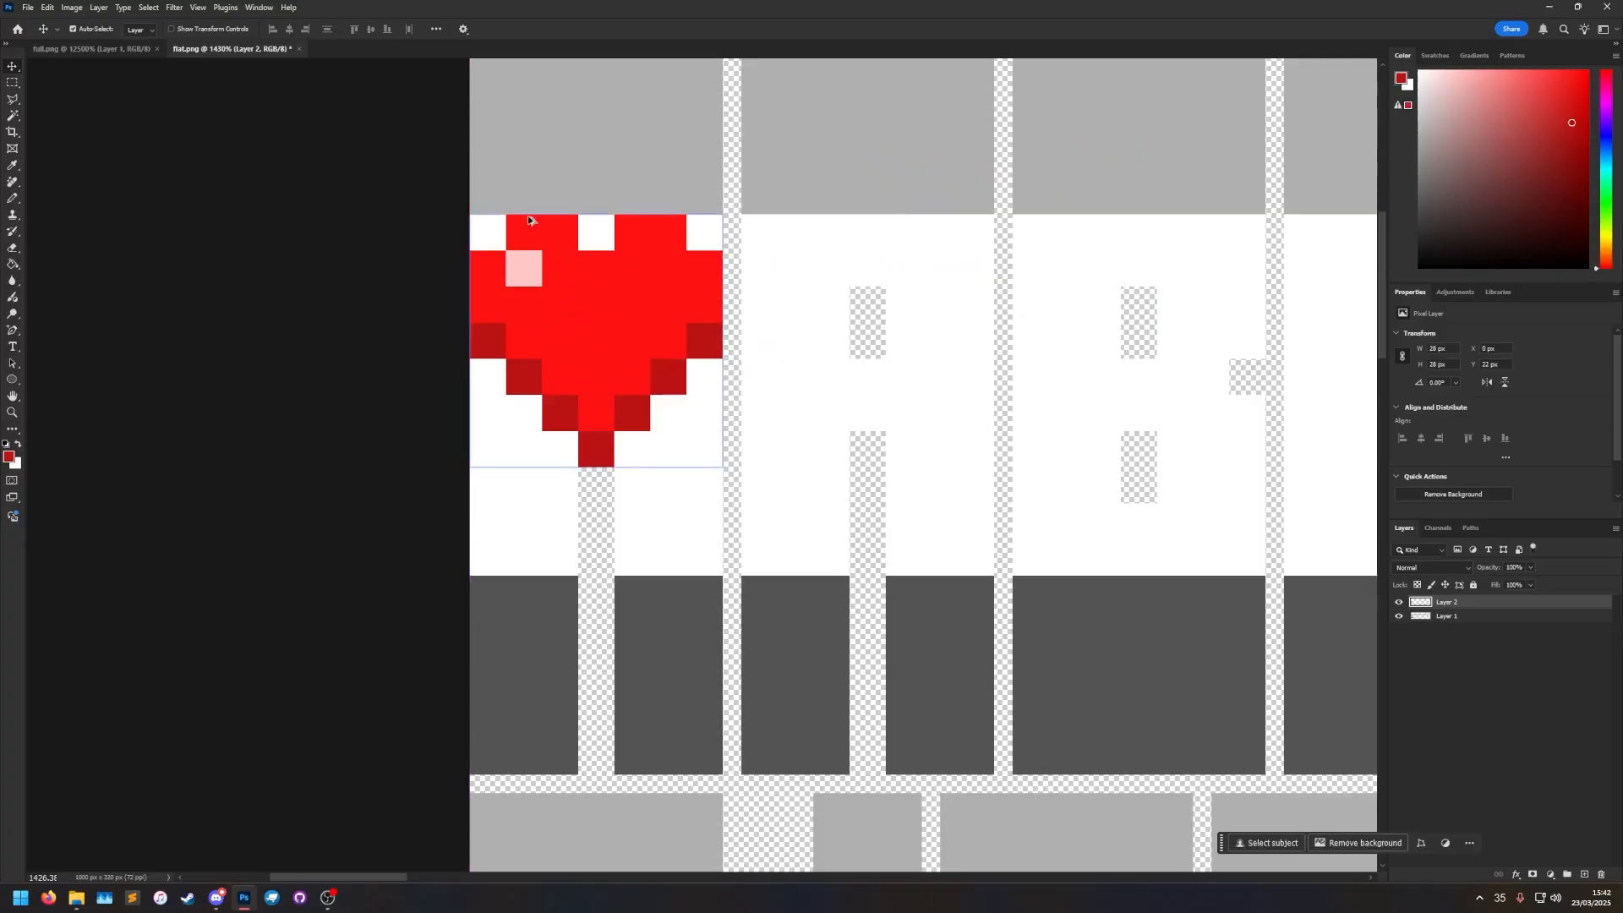
Move the heart up over the first character's light gray band, to X 0 px, Y 16 px.
{"action": "scroll", "coordinate": [529, 235], "scroll_direction": "up", "scroll_amount": 3, "text": "alt"}
{"action": "scroll", "coordinate": [522, 240], "scroll_direction": "up", "scroll_amount": 3}
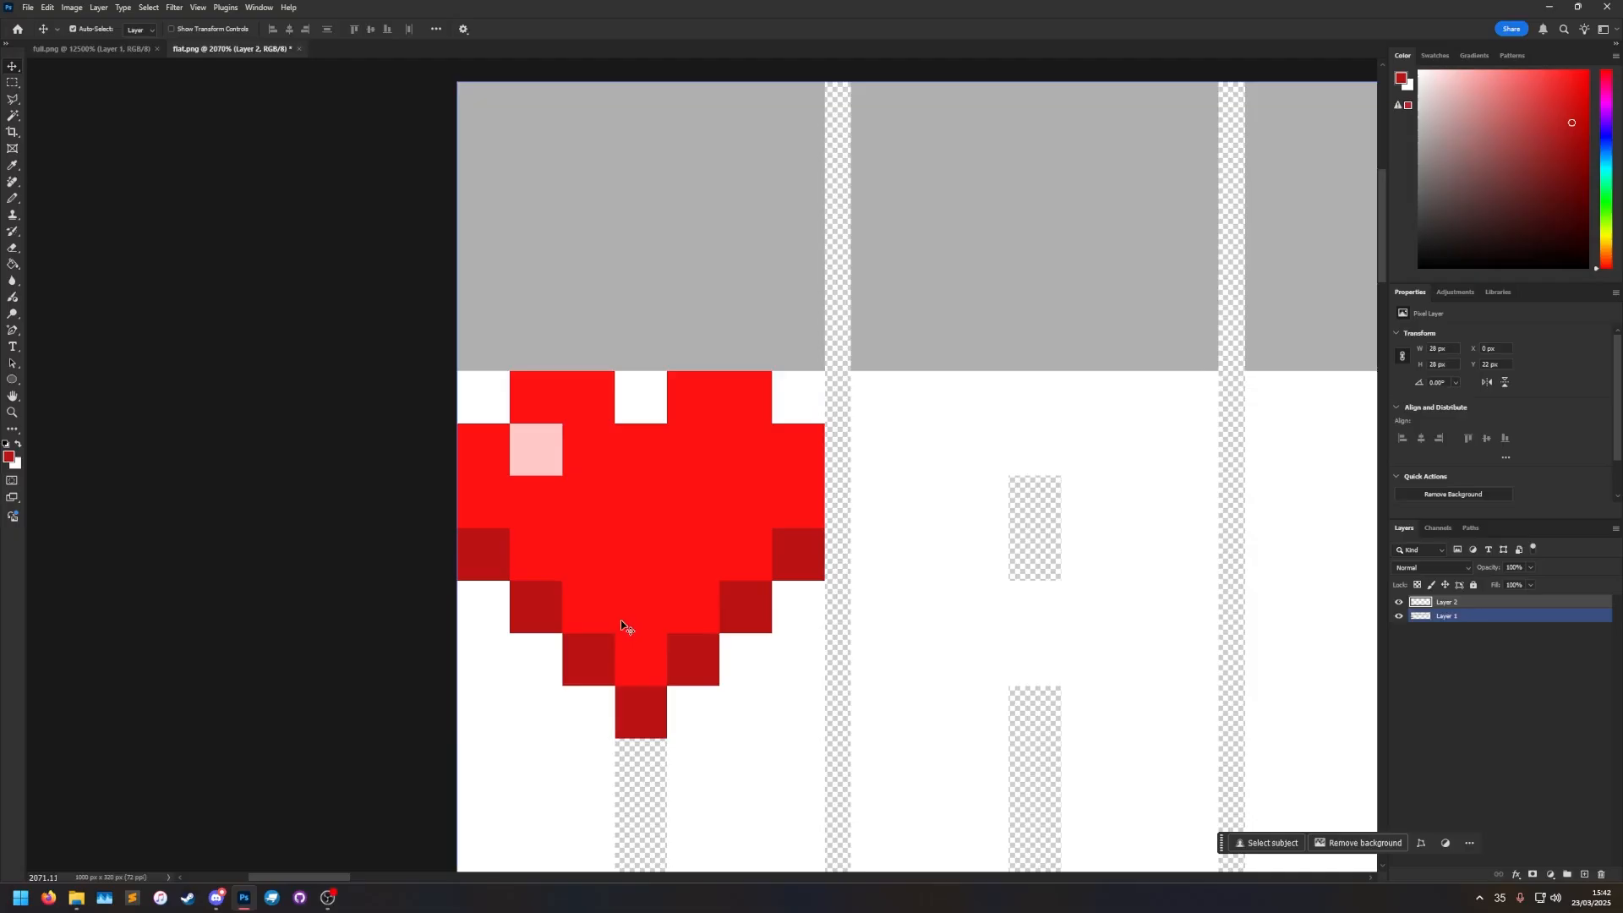
{"action": "scroll", "coordinate": [535, 483], "scroll_direction": "up", "scroll_amount": 2}
{"action": "left_click_drag", "start_coordinate": [536, 483], "coordinate": [534, 397]}
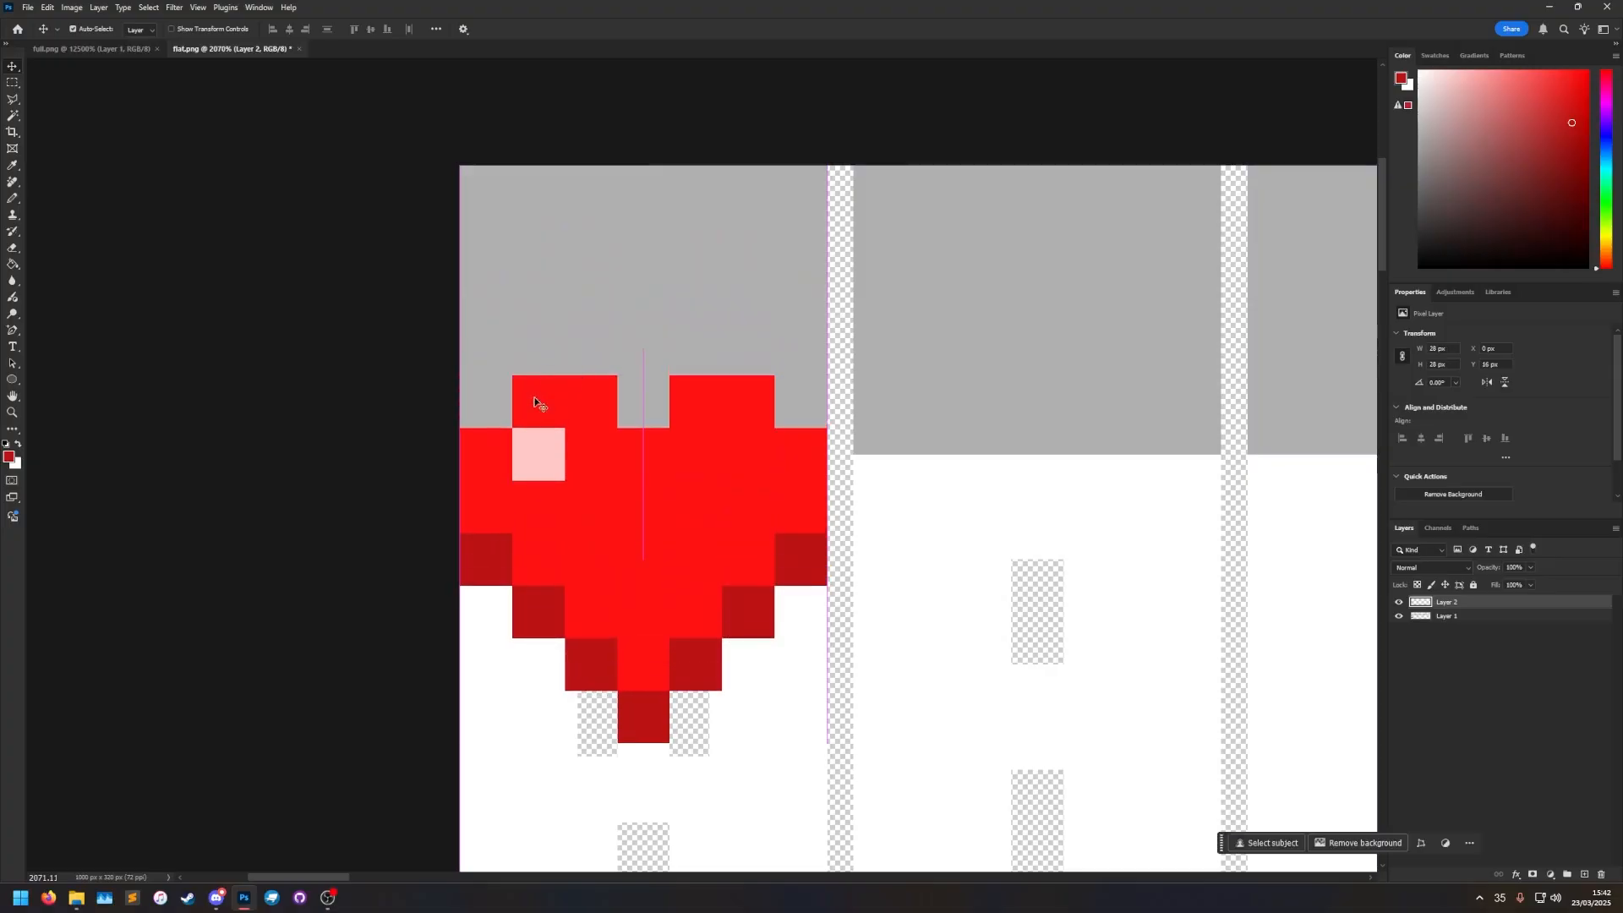
Crop the canvas to the first character's 28 × 60 px top area containing the heart.
{"action": "left_click", "coordinate": [13, 85]}
{"action": "scroll", "coordinate": [631, 516], "scroll_direction": "down", "scroll_amount": 3, "text": "alt"}
{"action": "left_click_drag", "start_coordinate": [639, 513], "coordinate": [520, 84]}
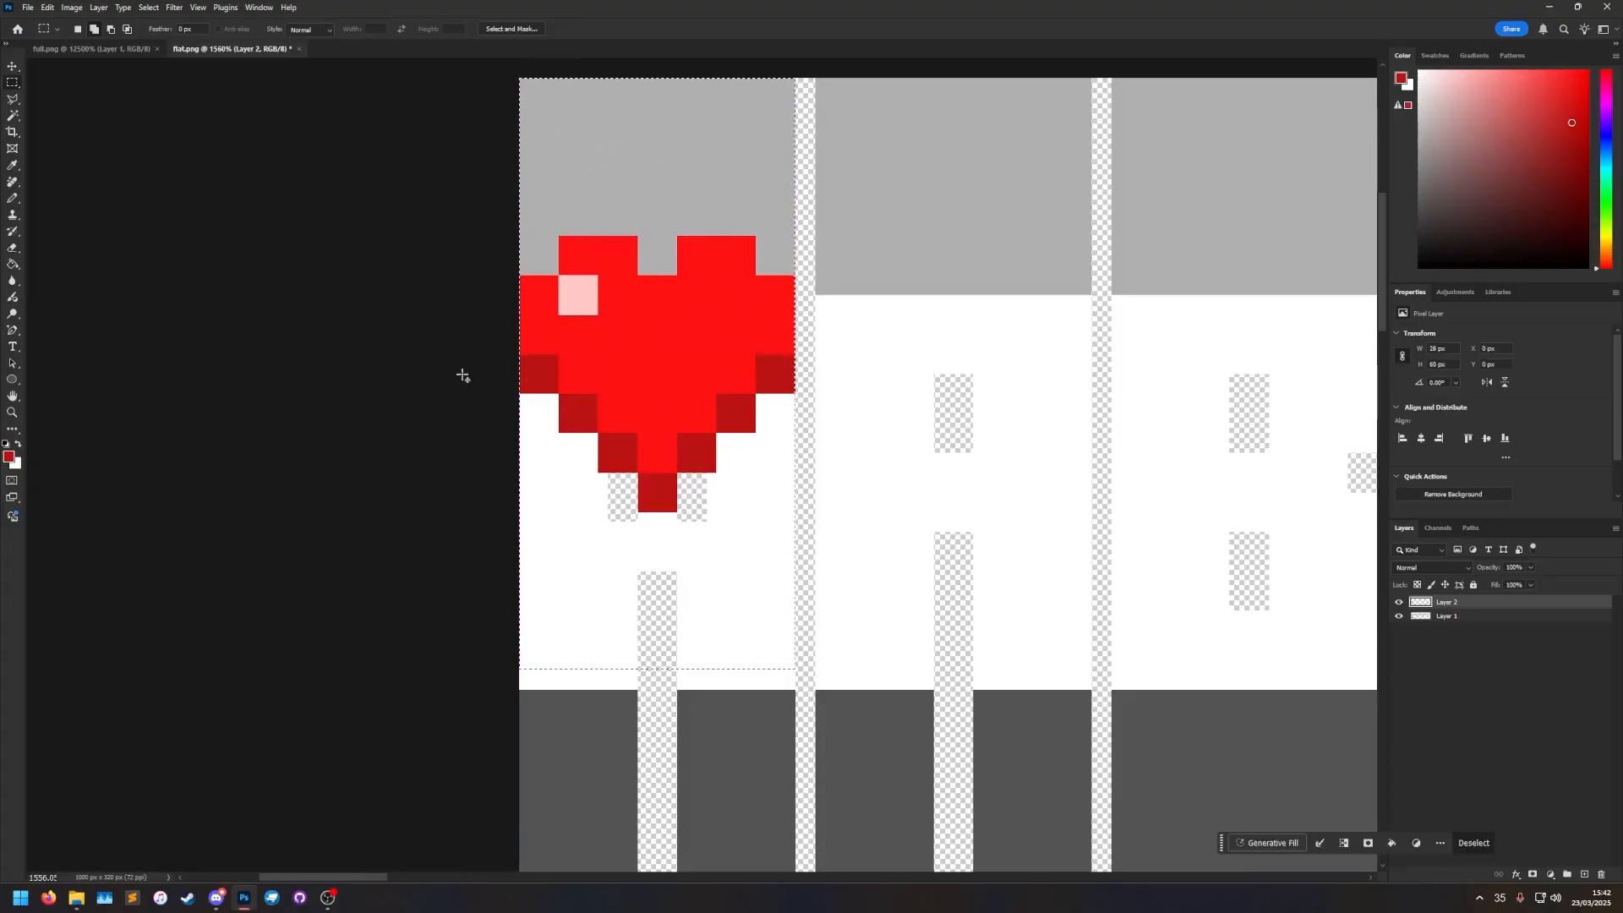
{"action": "key", "text": "c"}
{"action": "key", "text": "Return"}
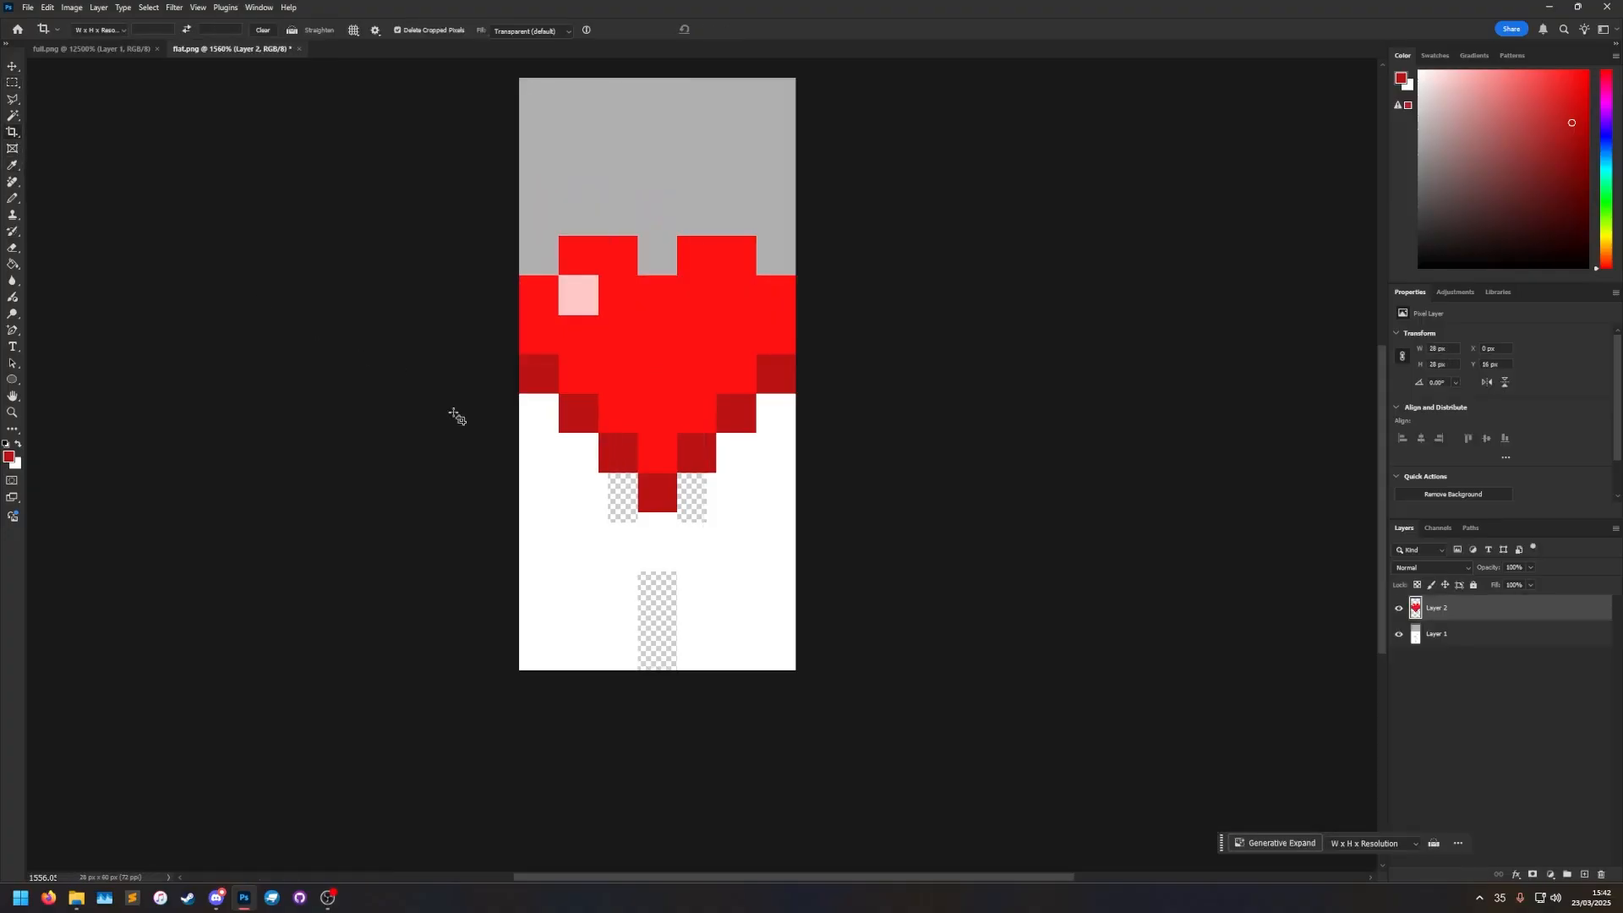
Delete the font texture layer beneath the heart, keeping only the heart layer.
{"action": "left_click", "coordinate": [1462, 636]}
{"action": "key", "text": "Delete"}
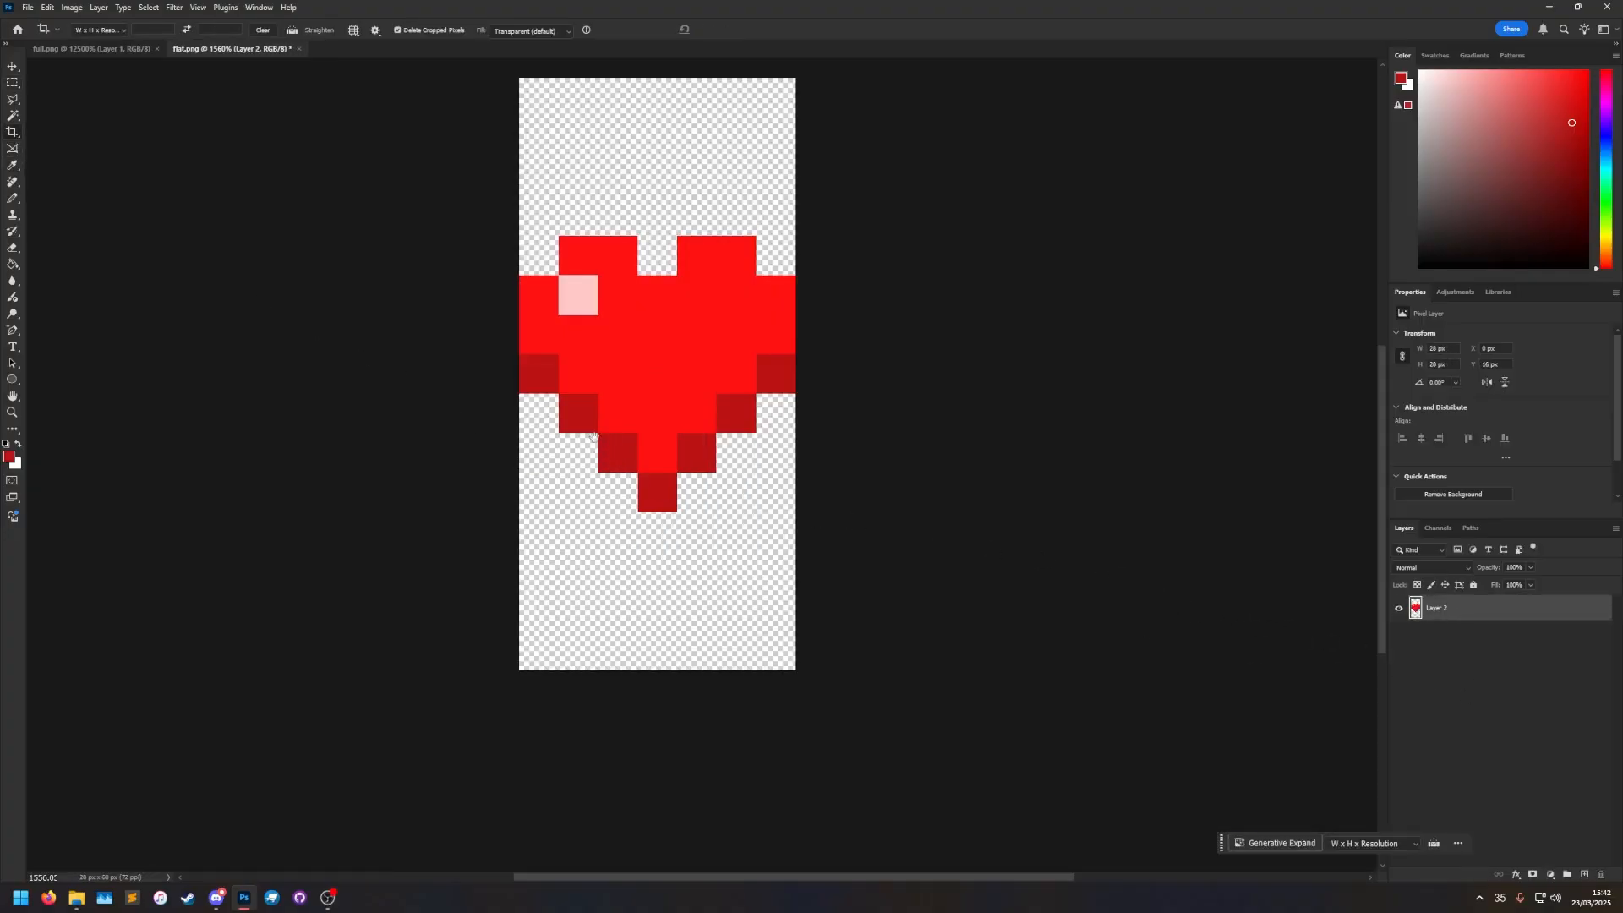
{"action": "left_click_drag", "start_coordinate": [594, 437], "coordinate": [599, 533]}
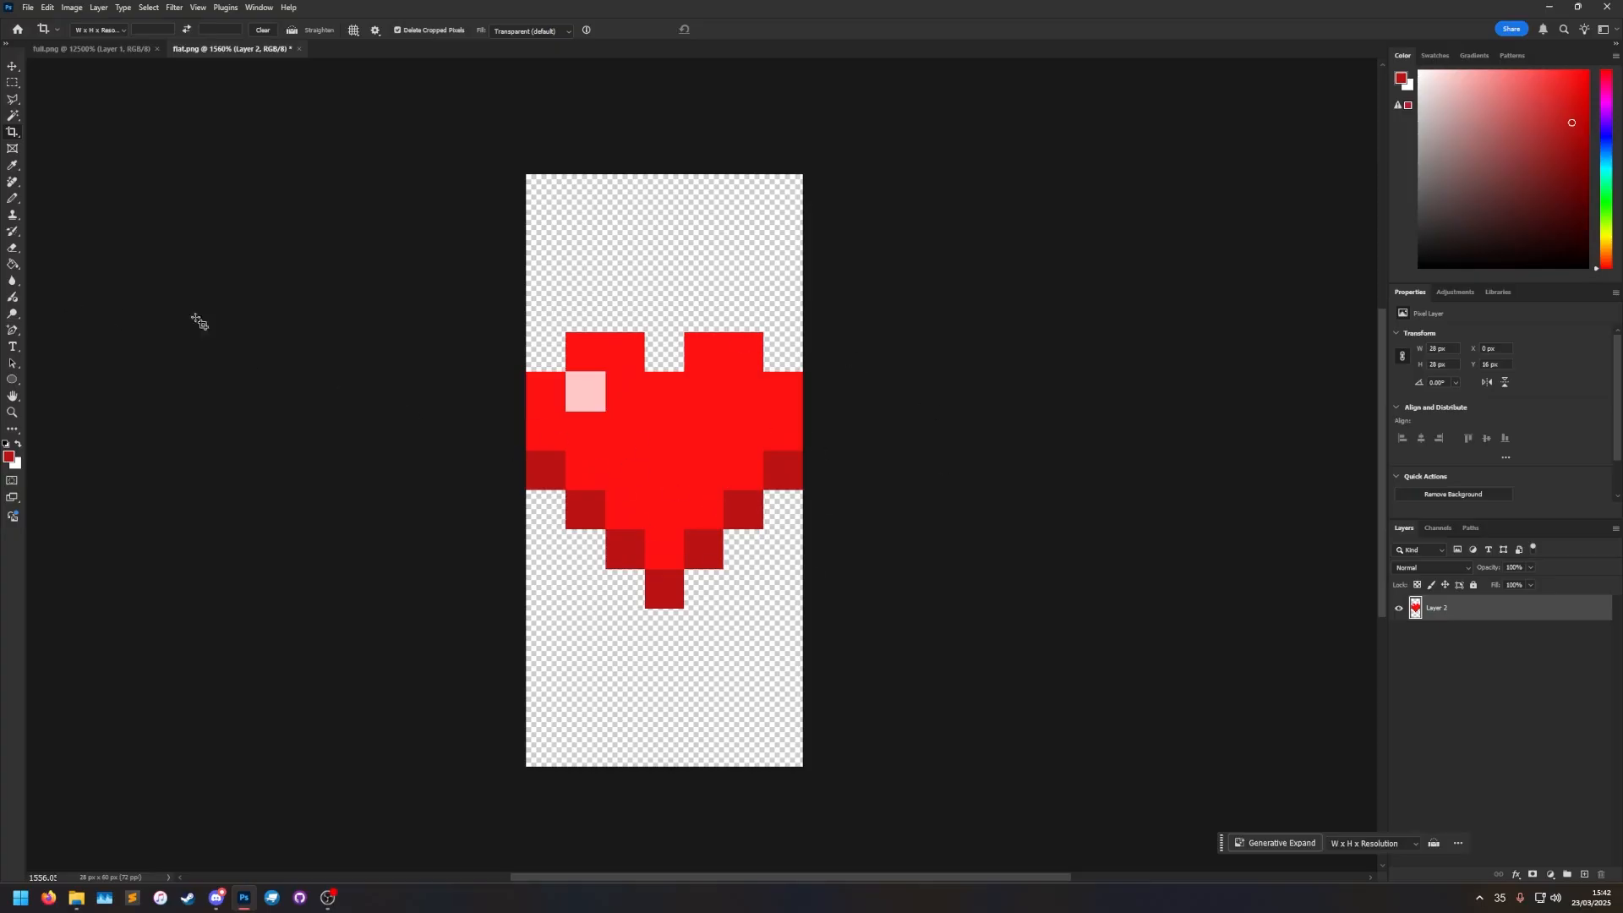
Save a PNG copy of the heart as red.png in the MinecraftTitleGenerator shapes/heart/textures folder.
{"action": "key", "text": "ctrl+shift+s"}
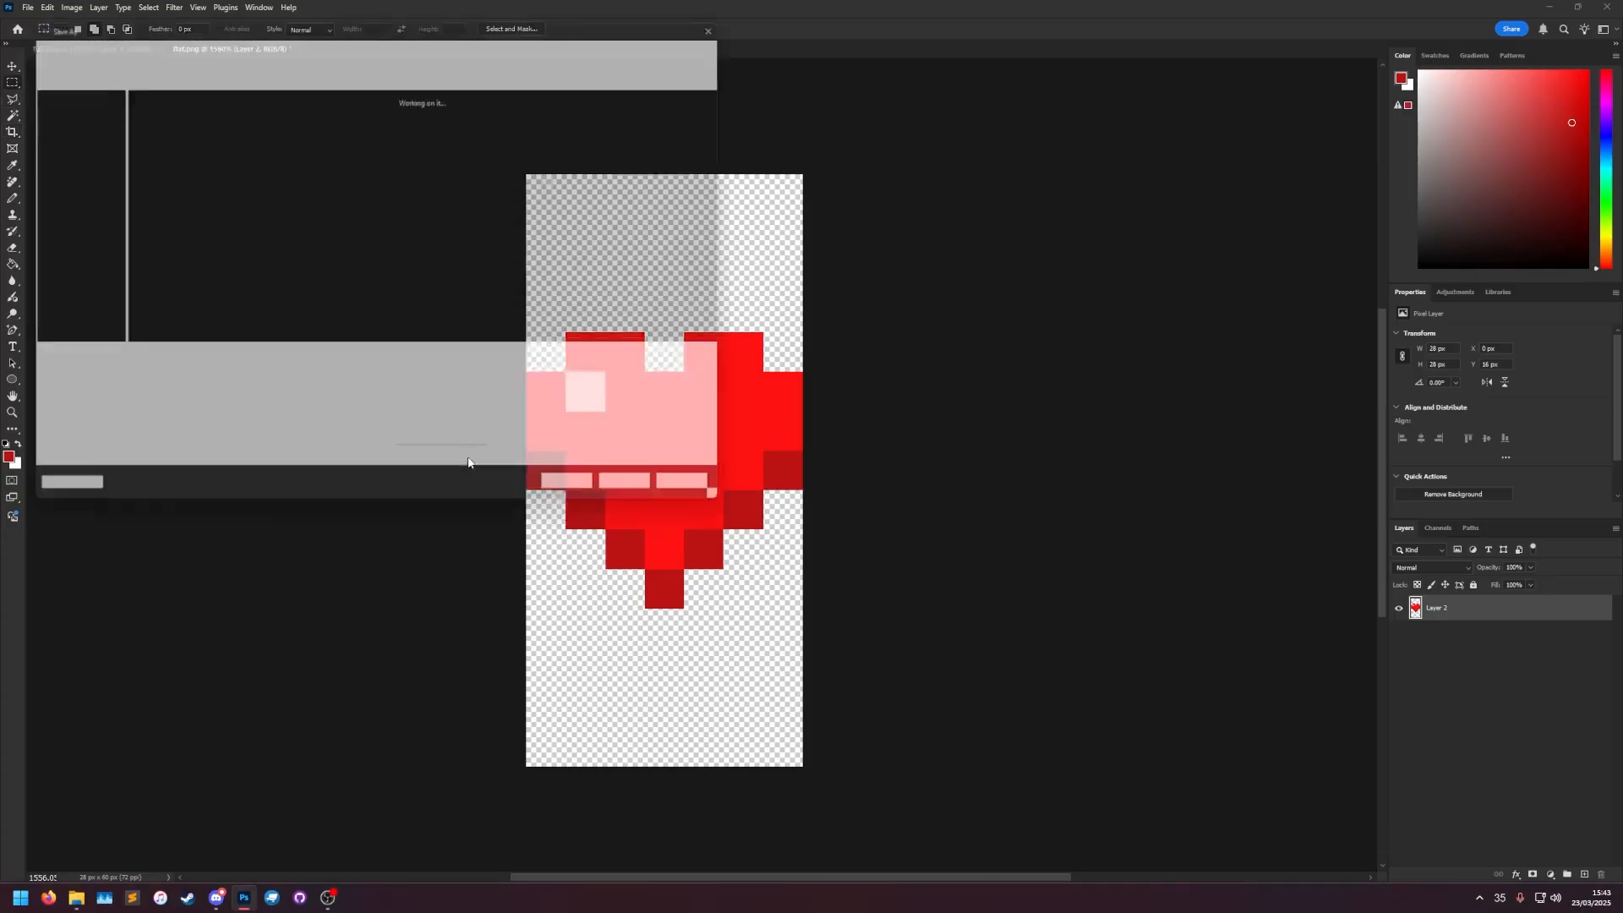
{"action": "left_click", "coordinate": [343, 37]}
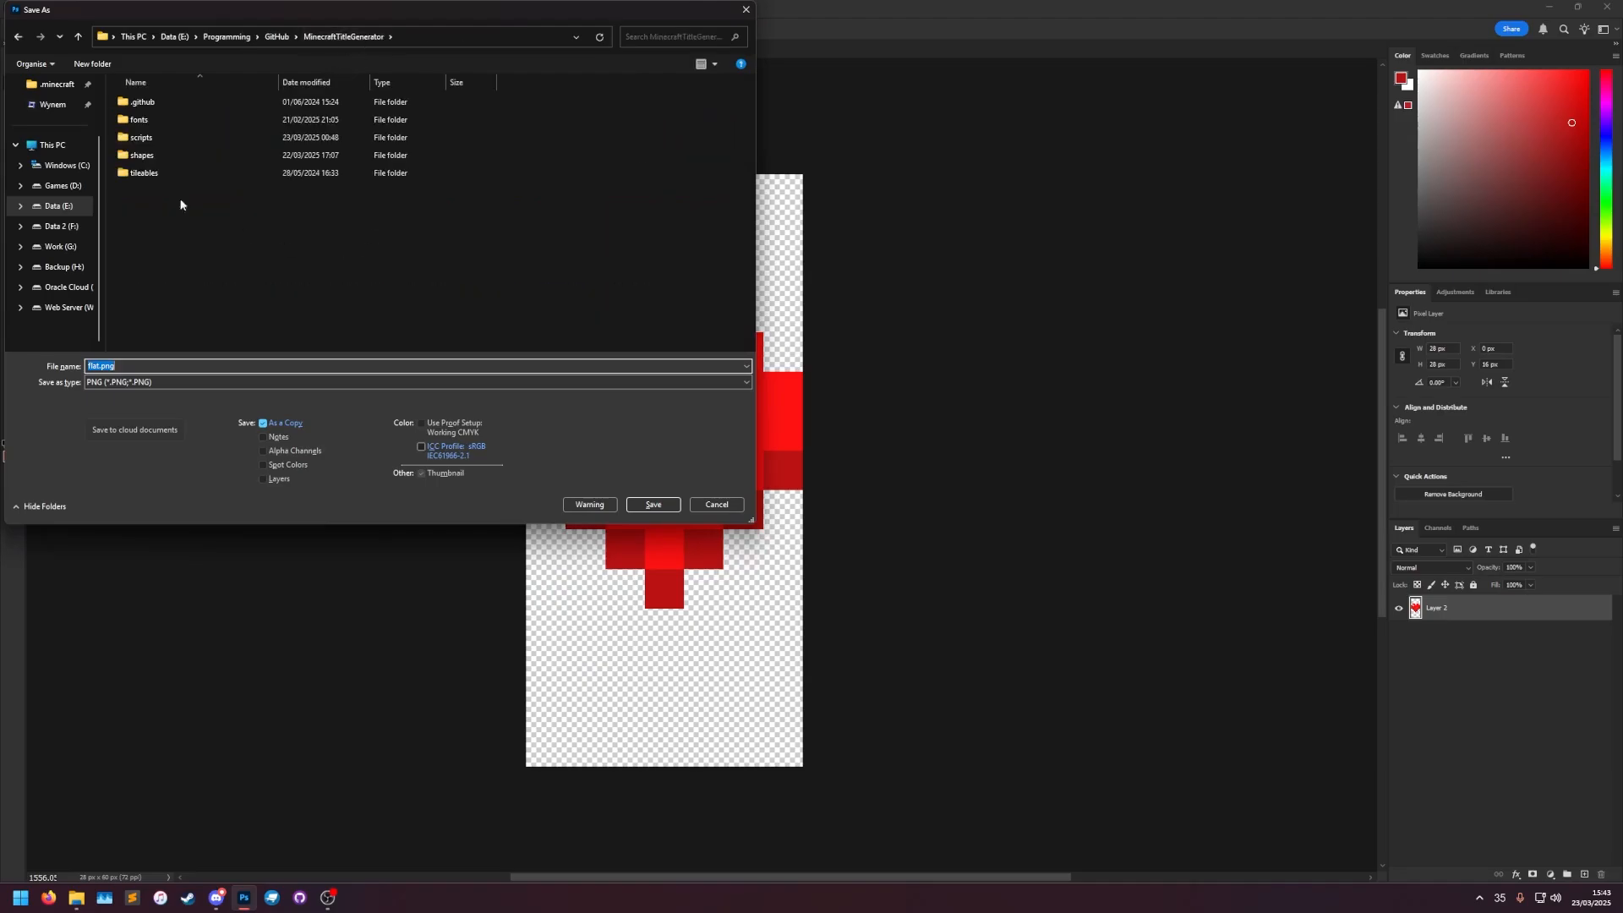
{"action": "double_click", "coordinate": [155, 155]}
{"action": "double_click", "coordinate": [153, 139]}
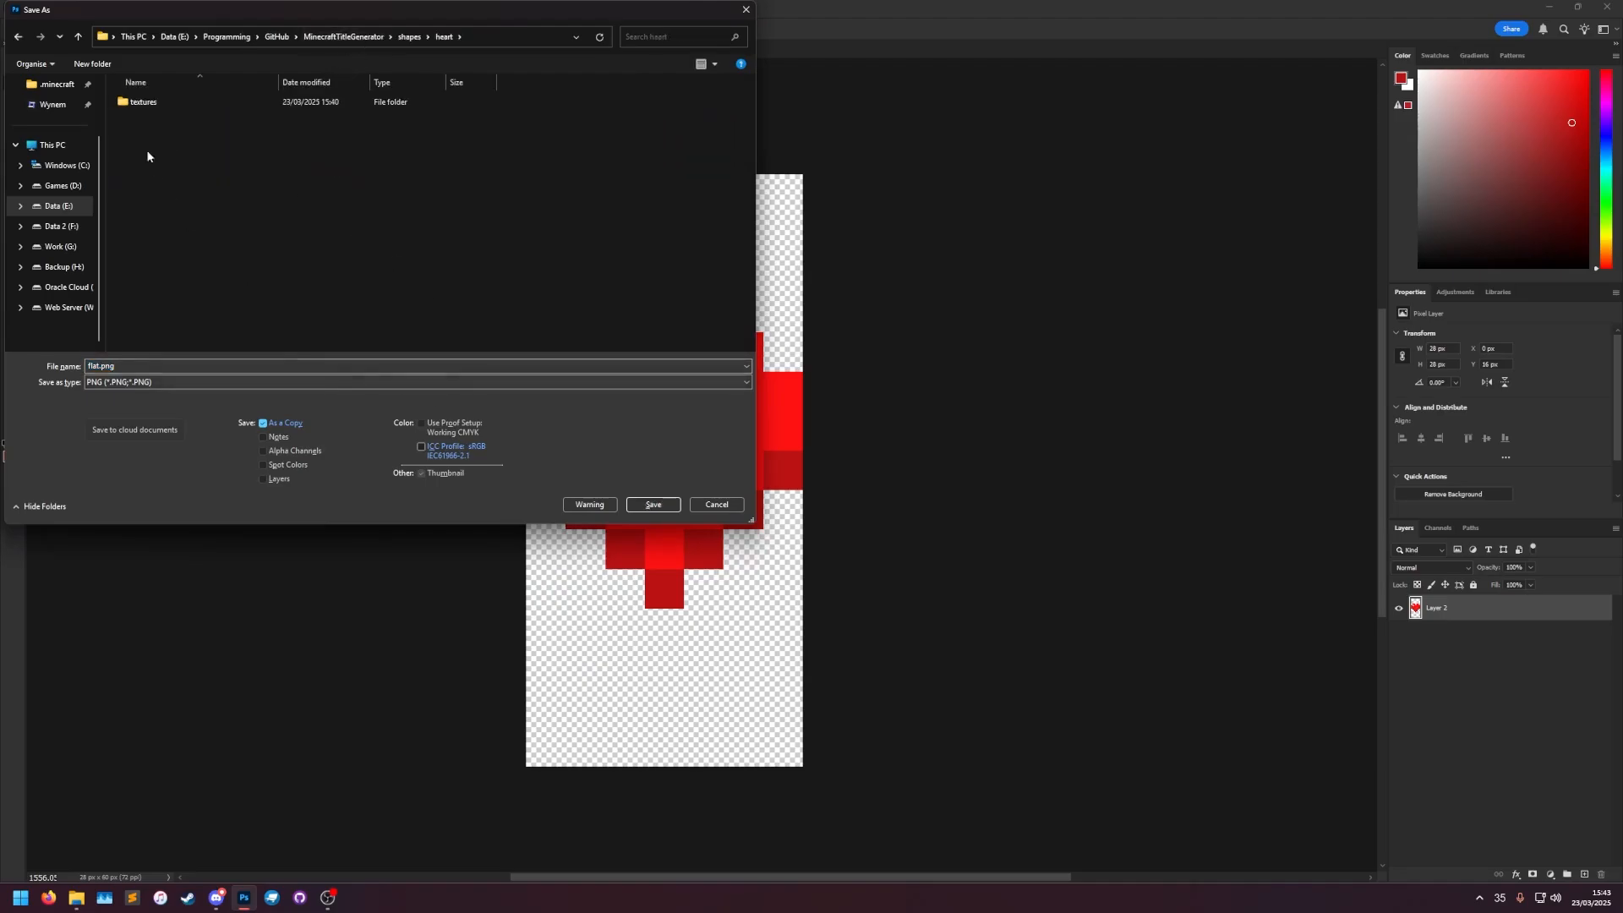
{"action": "double_click", "coordinate": [144, 102]}
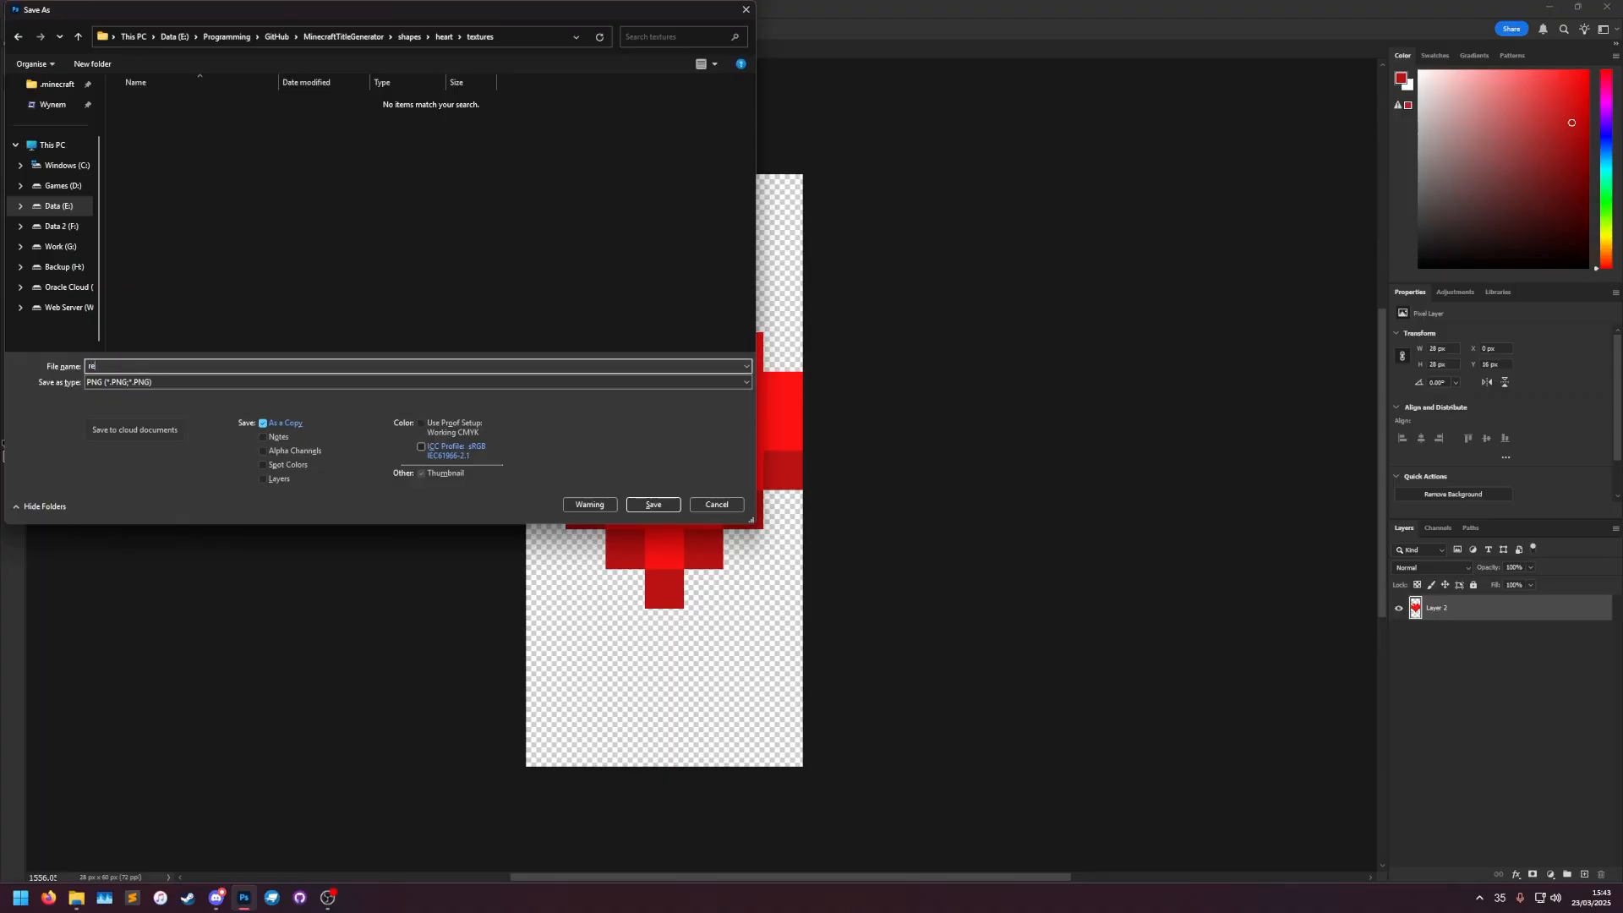
{"action": "left_click", "coordinate": [653, 505]}
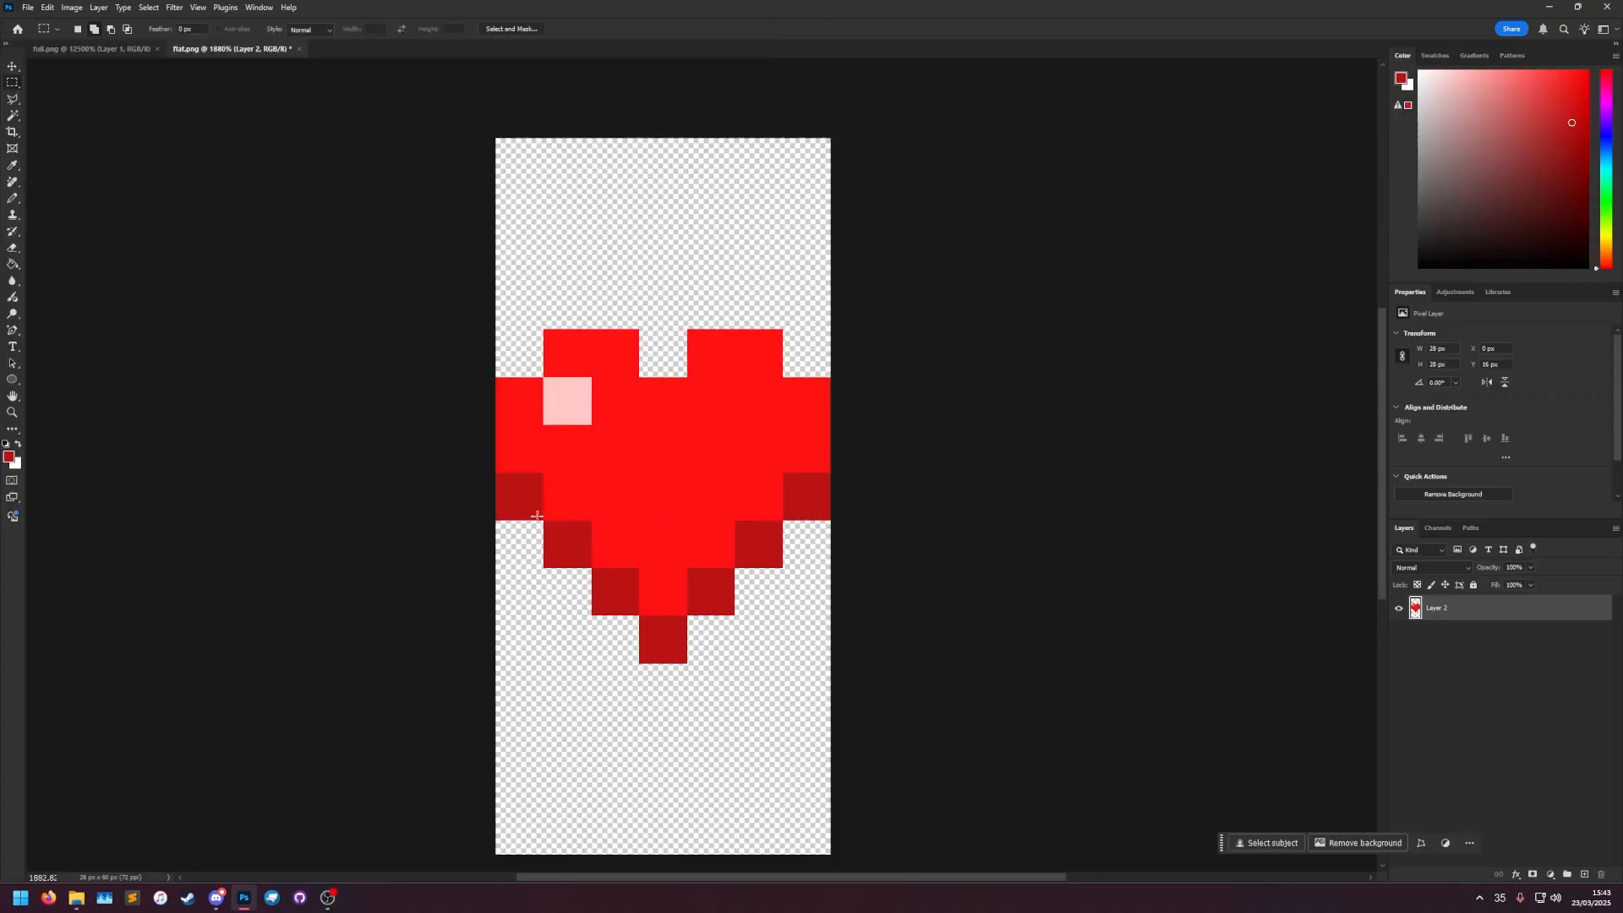
Stretch the top edge of the heart's two lobes up to the canvas's upper edge.
{"action": "scroll", "coordinate": [553, 332], "scroll_direction": "up", "scroll_amount": 3, "text": "alt"}
{"action": "left_click_drag", "start_coordinate": [516, 328], "coordinate": [895, 338]}
{"action": "scroll", "coordinate": [894, 338], "scroll_direction": "up", "scroll_amount": 2}
{"action": "key", "text": "ctrl+t"}
{"action": "left_click_drag", "start_coordinate": [689, 495], "coordinate": [677, 166]}
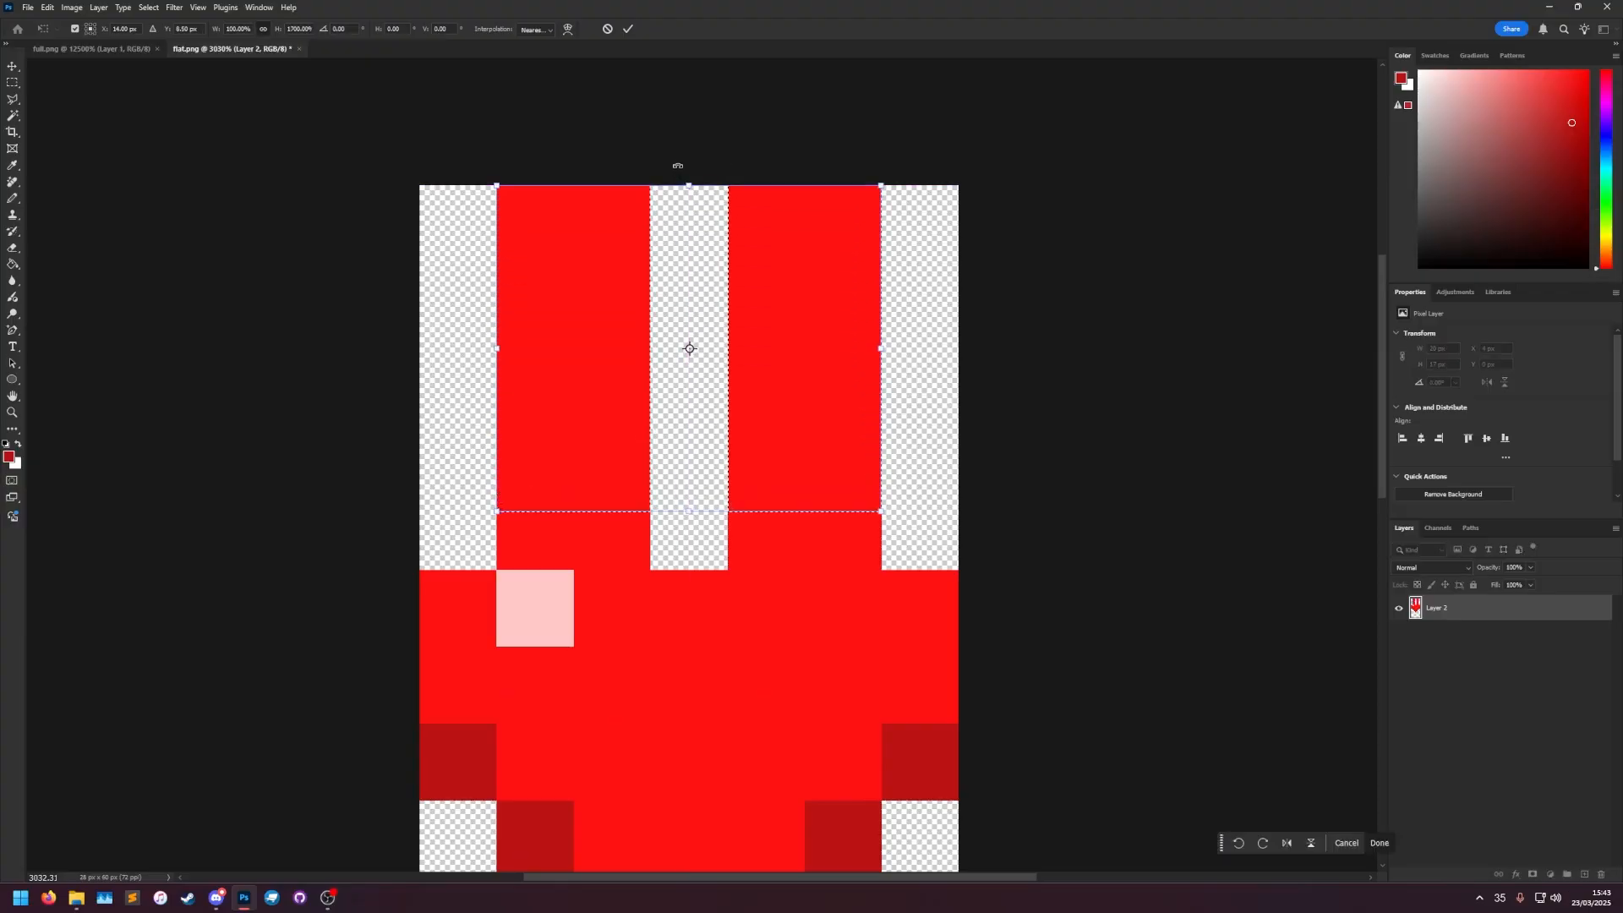
{"action": "key", "text": "Return"}
{"action": "key", "text": "ctrl+d"}
Stretch the heart's bottom tip down to the canvas's lower edge.
{"action": "scroll", "coordinate": [677, 167], "scroll_direction": "down", "scroll_amount": 6}
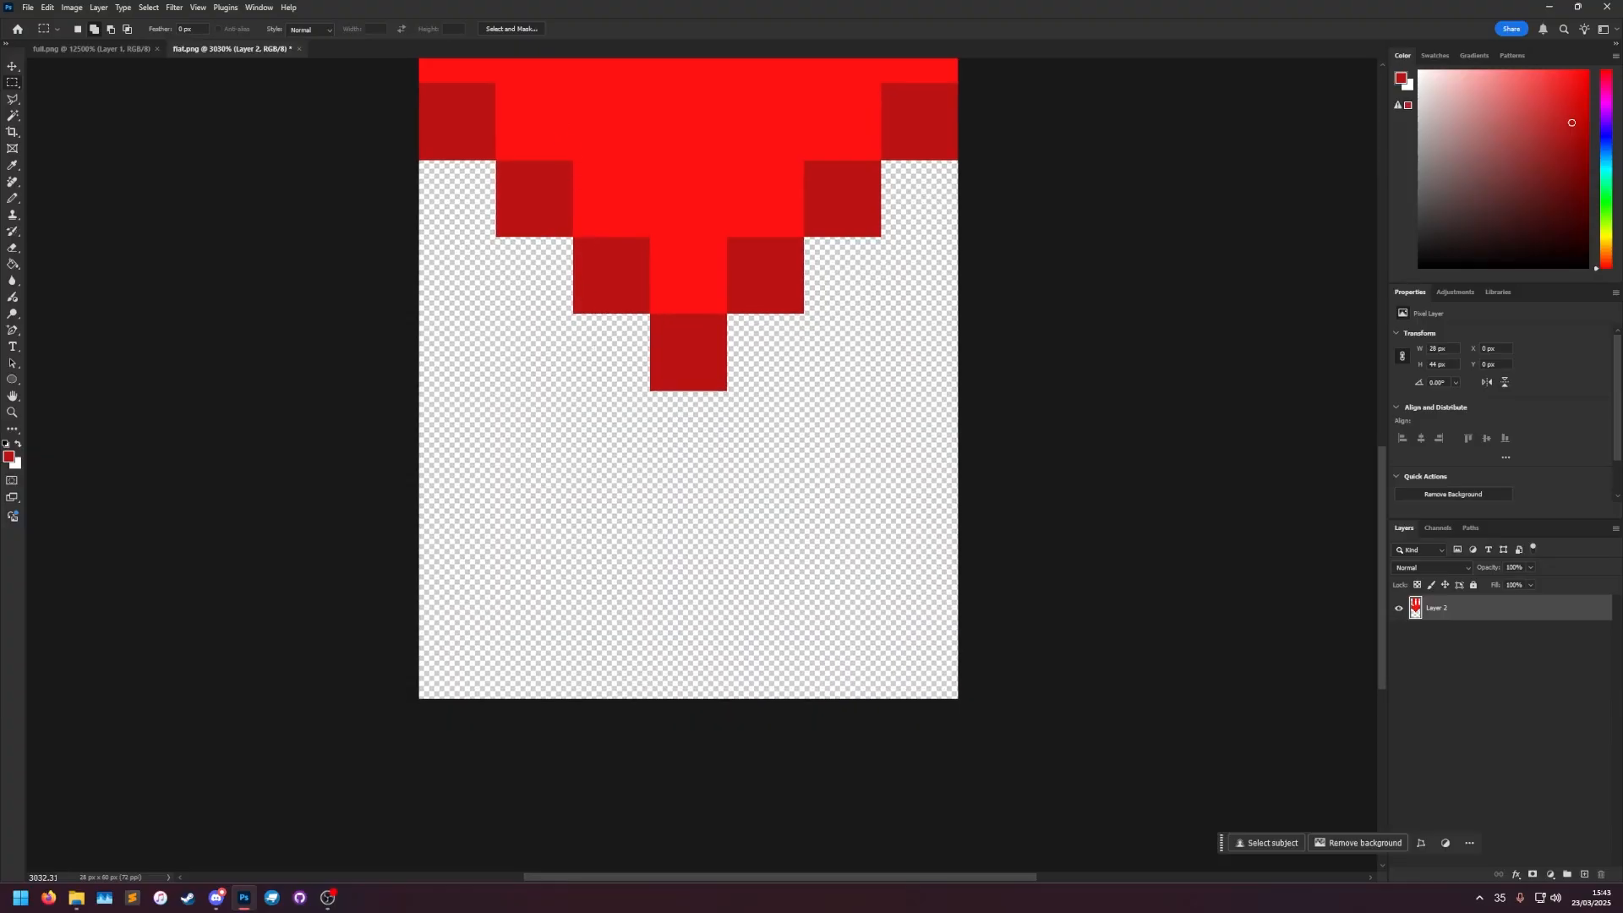
{"action": "left_click_drag", "start_coordinate": [657, 387], "coordinate": [688, 700]}
{"action": "key", "text": "ctrl+t"}
{"action": "key", "text": "Return"}
Fill the upper 16 px of the two stretched lobe columns with the heart's dark red.
{"action": "scroll", "coordinate": [786, 290], "scroll_direction": "down", "scroll_amount": 2, "text": "alt"}
{"action": "scroll", "coordinate": [786, 290], "scroll_direction": "up", "scroll_amount": 8}
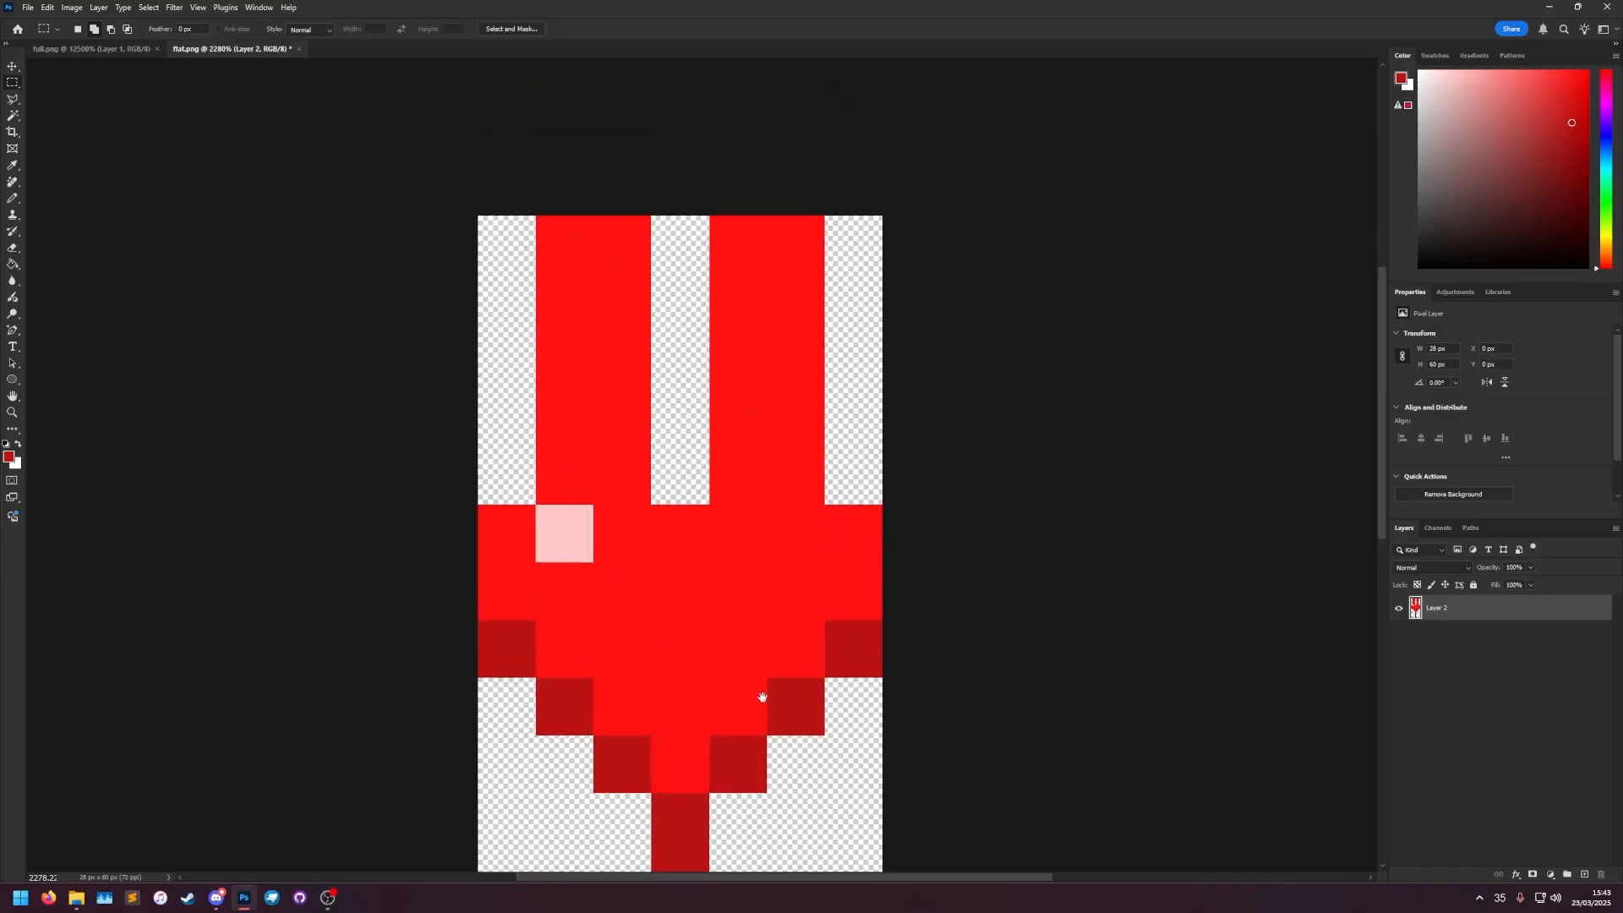
{"action": "left_click_drag", "start_coordinate": [542, 218], "coordinate": [819, 449]}
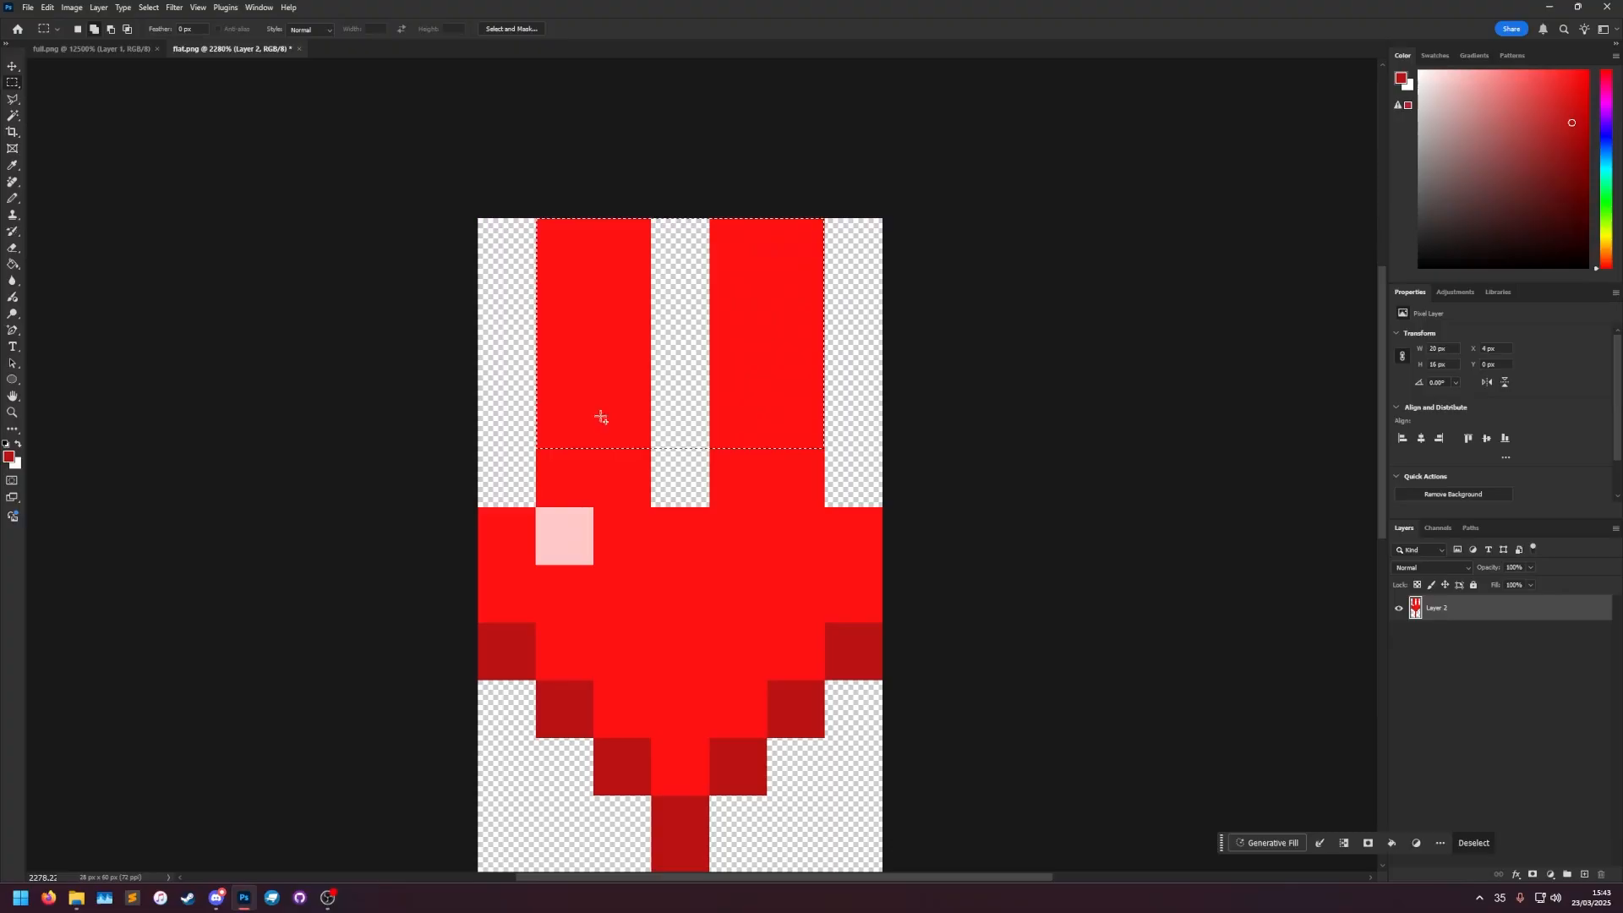
{"action": "left_click", "coordinate": [14, 265]}
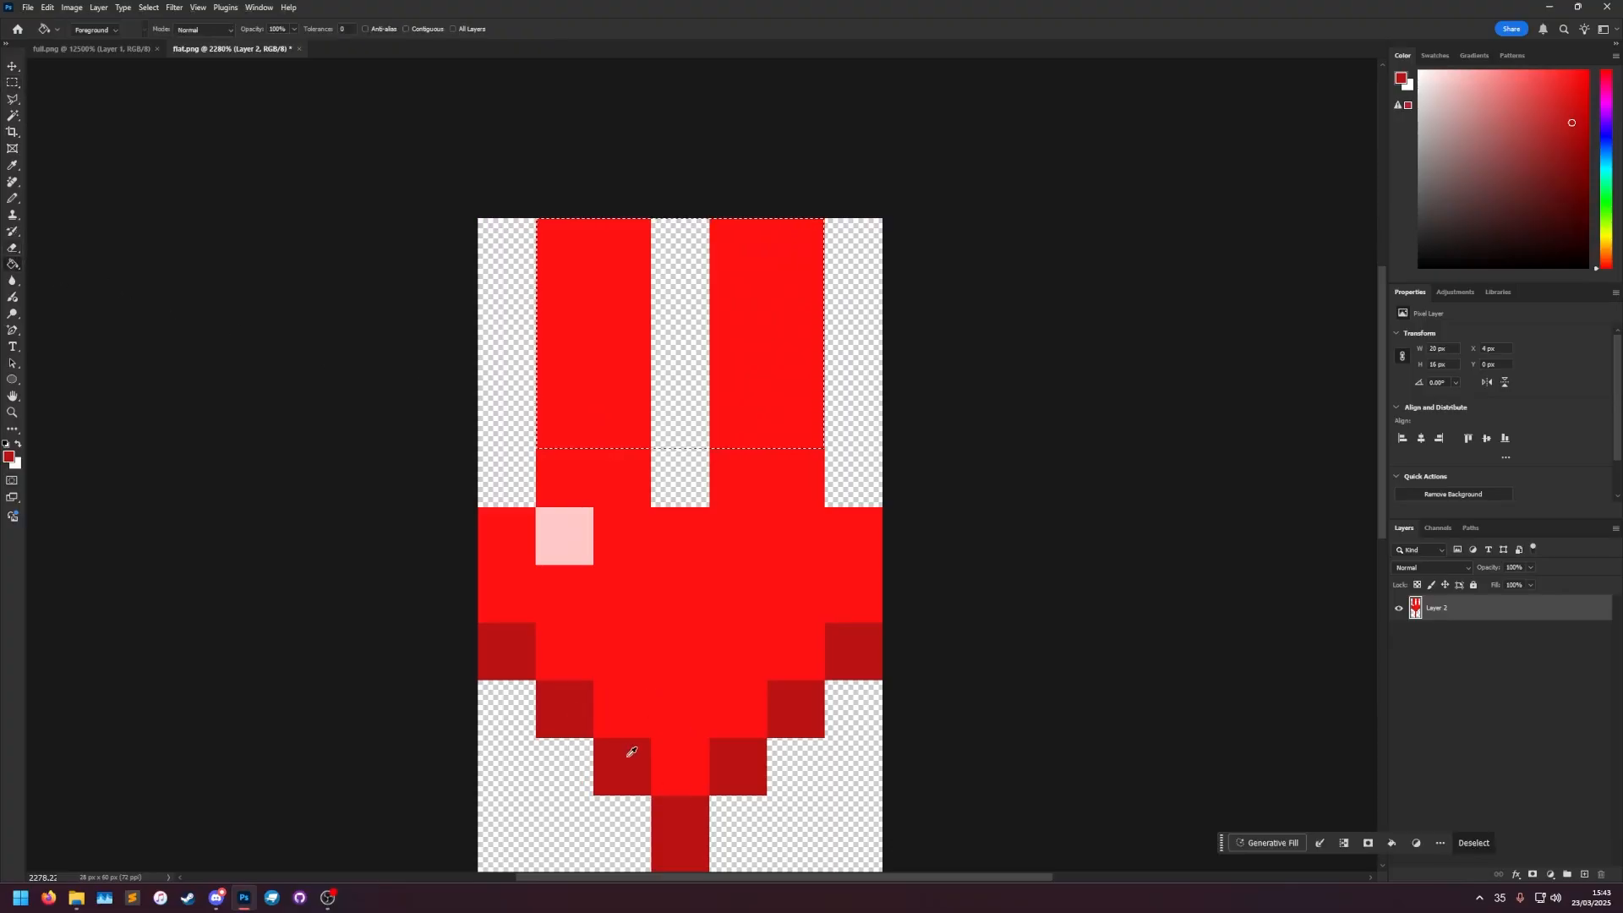
{"action": "left_click", "coordinate": [596, 400]}
{"action": "key", "text": "ctrl+d"}
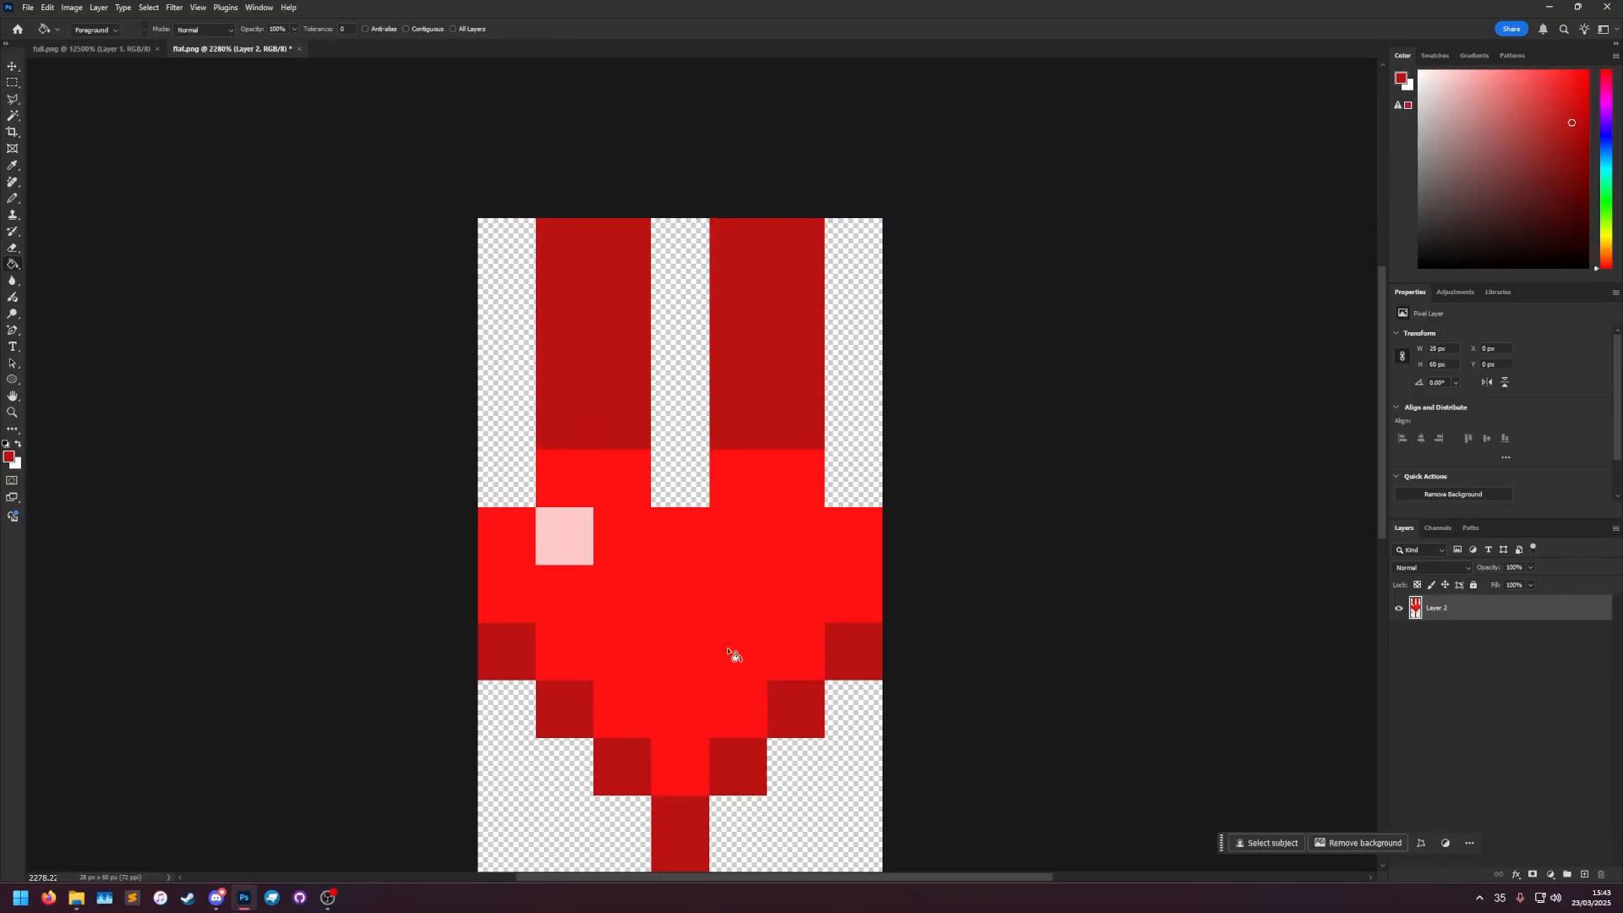
Fill the lower 4 × 16 px of the column below the heart's tip with an even darker red.
{"action": "left_click_drag", "start_coordinate": [698, 637], "coordinate": [667, 246]}
{"action": "key", "text": "m"}
{"action": "mouse_move", "coordinate": [625, 686]}
{"action": "left_mouse_down"}
{"action": "mouse_move", "coordinate": [679, 559]}
{"action": "mouse_move", "coordinate": [674, 472]}
{"action": "left_mouse_up"}
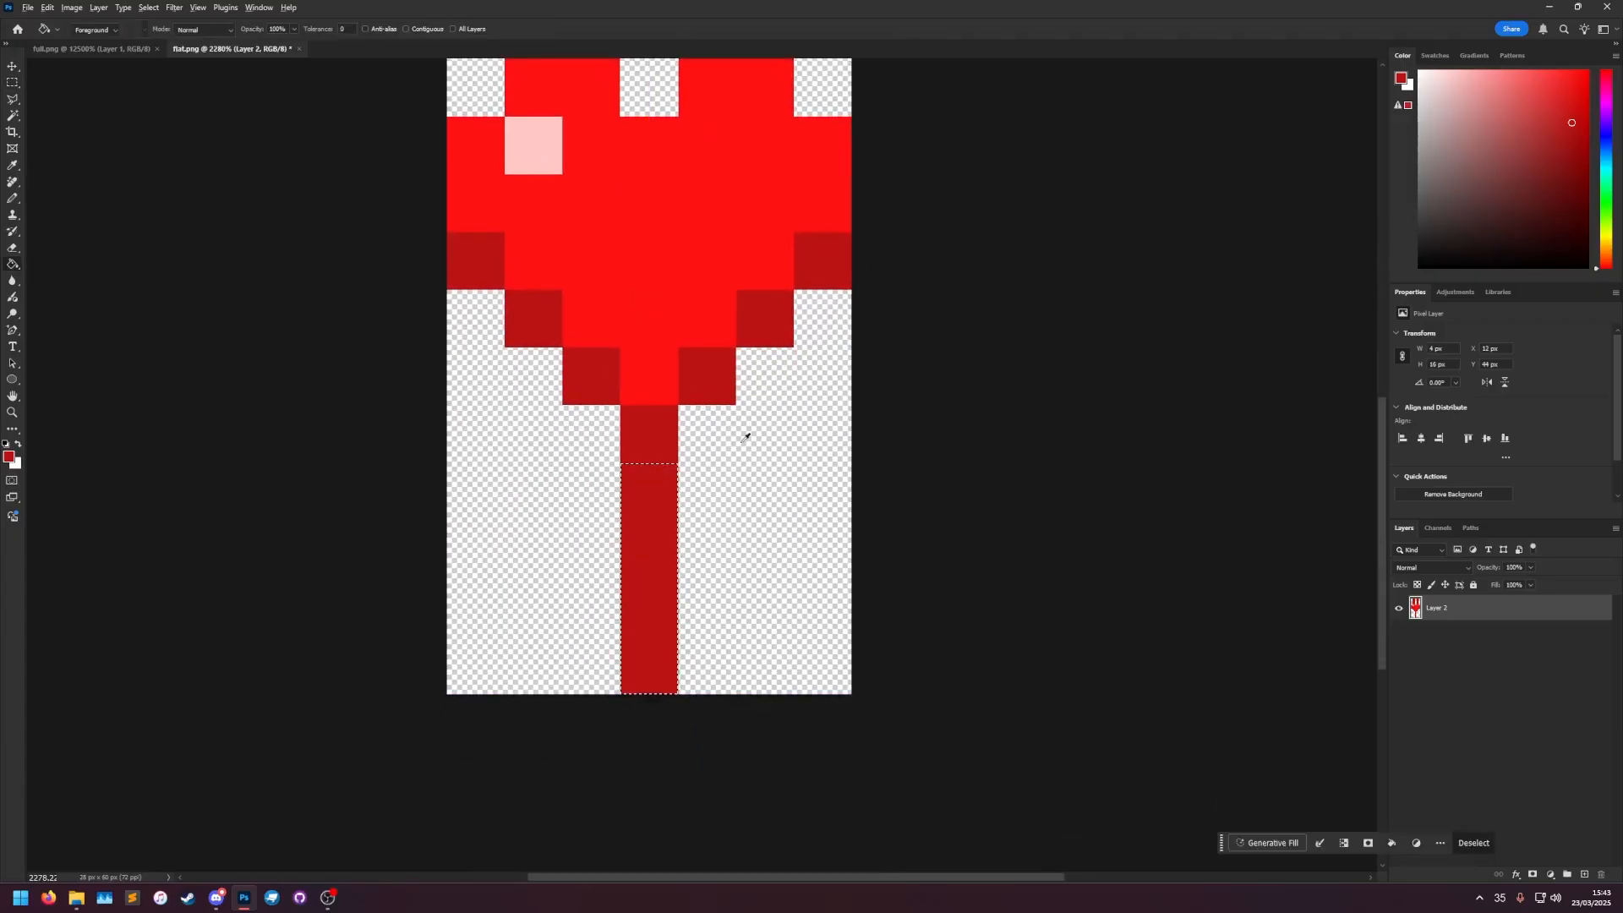
{"action": "key", "text": "g"}
{"action": "left_click_drag", "start_coordinate": [1574, 139], "coordinate": [1570, 158]}
{"action": "left_click", "coordinate": [668, 529]}
{"action": "scroll", "coordinate": [768, 271], "scroll_direction": "down", "scroll_amount": 2, "text": "alt"}
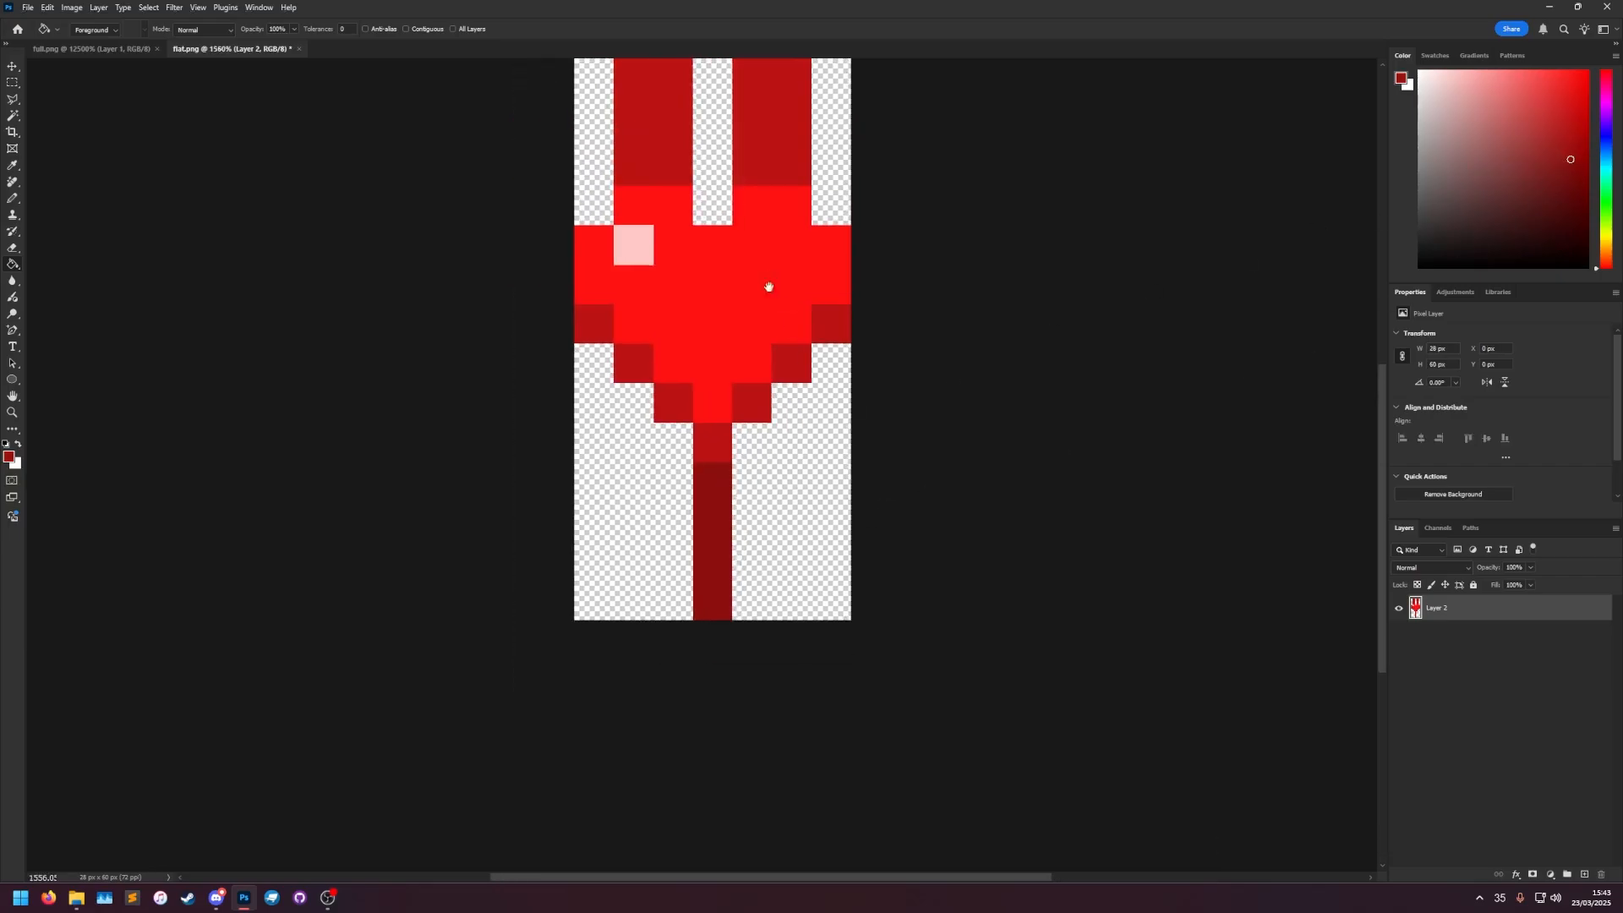
{"action": "key", "text": "ctrl+d"}
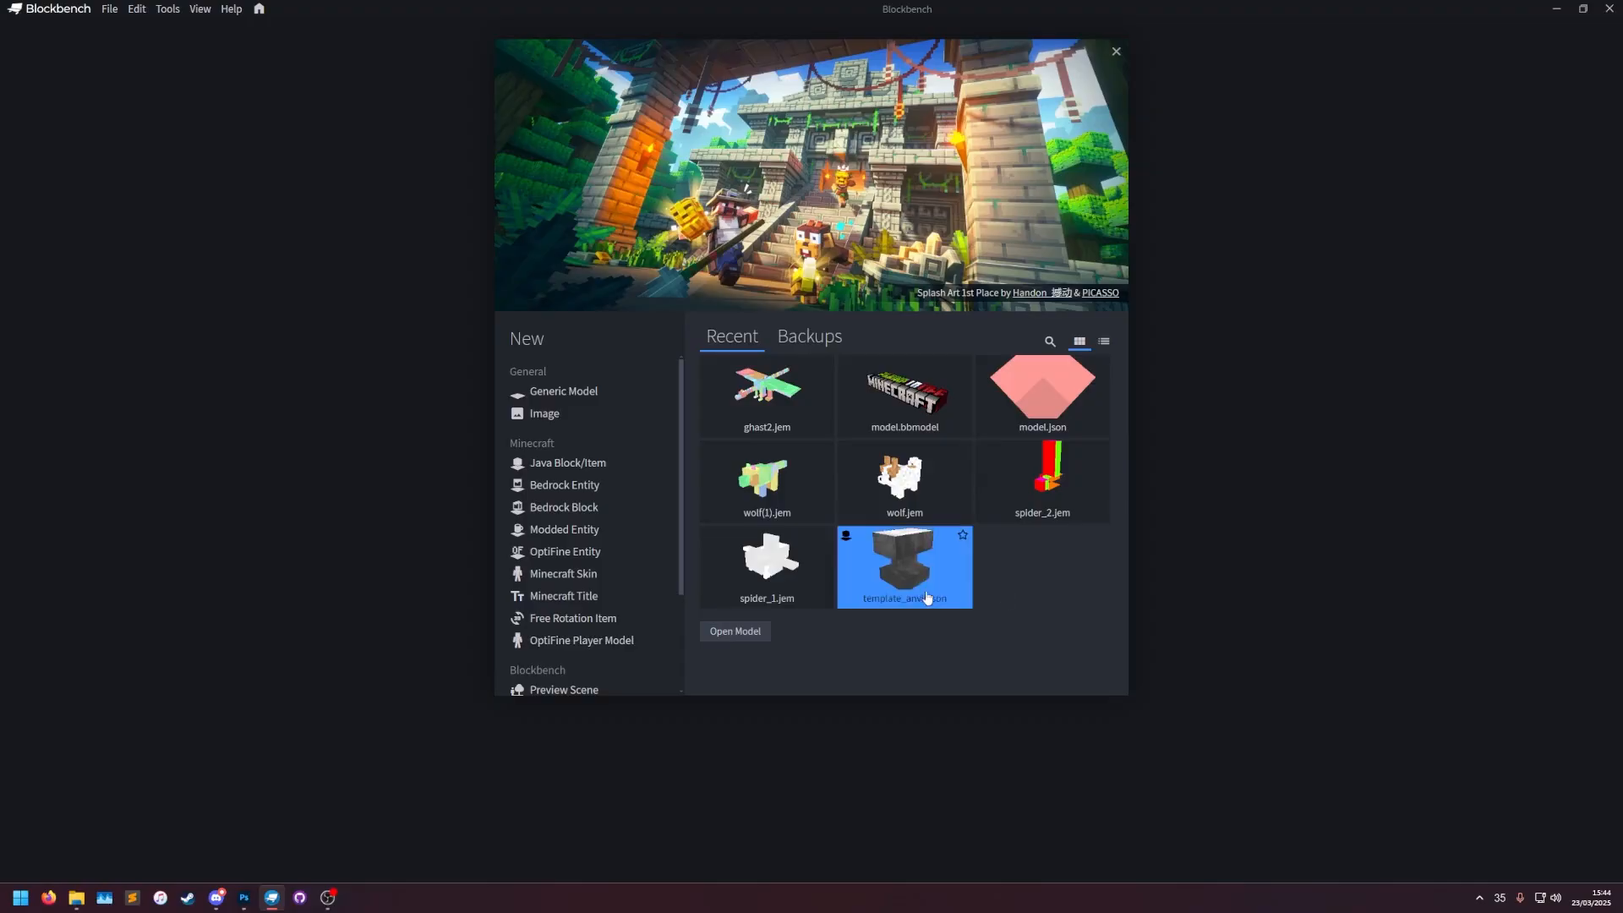
Create a Java Block/Item project in Blockbench with the default 16 × 16 texture size.
{"action": "left_click", "coordinate": [573, 469]}
{"action": "left_click", "coordinate": [888, 667]}
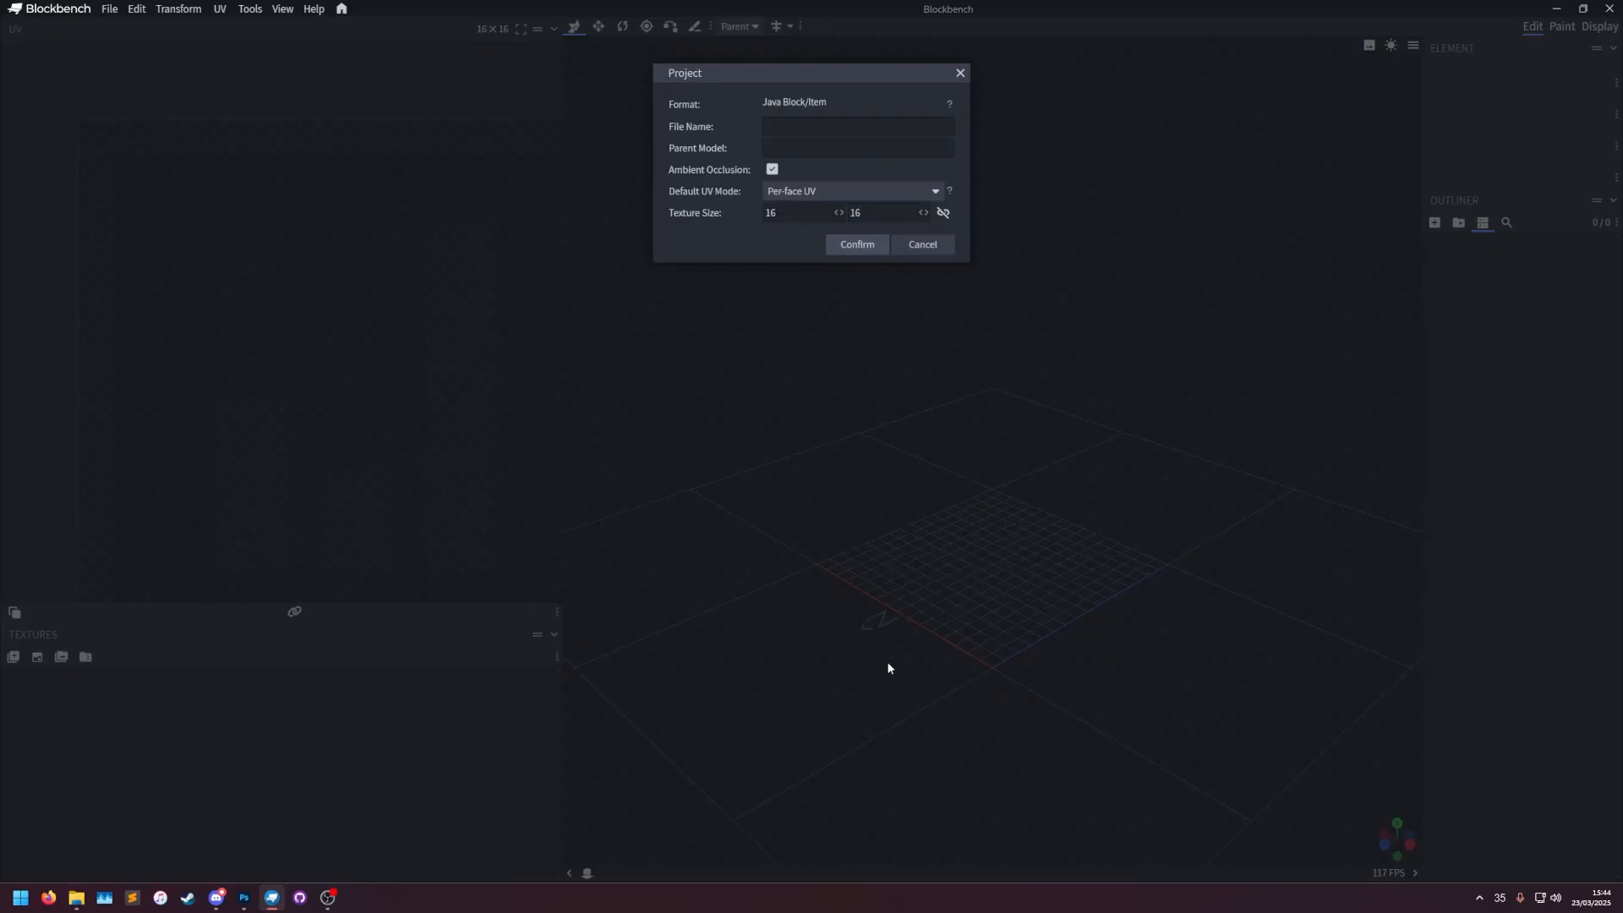
{"action": "left_click", "coordinate": [849, 245]}
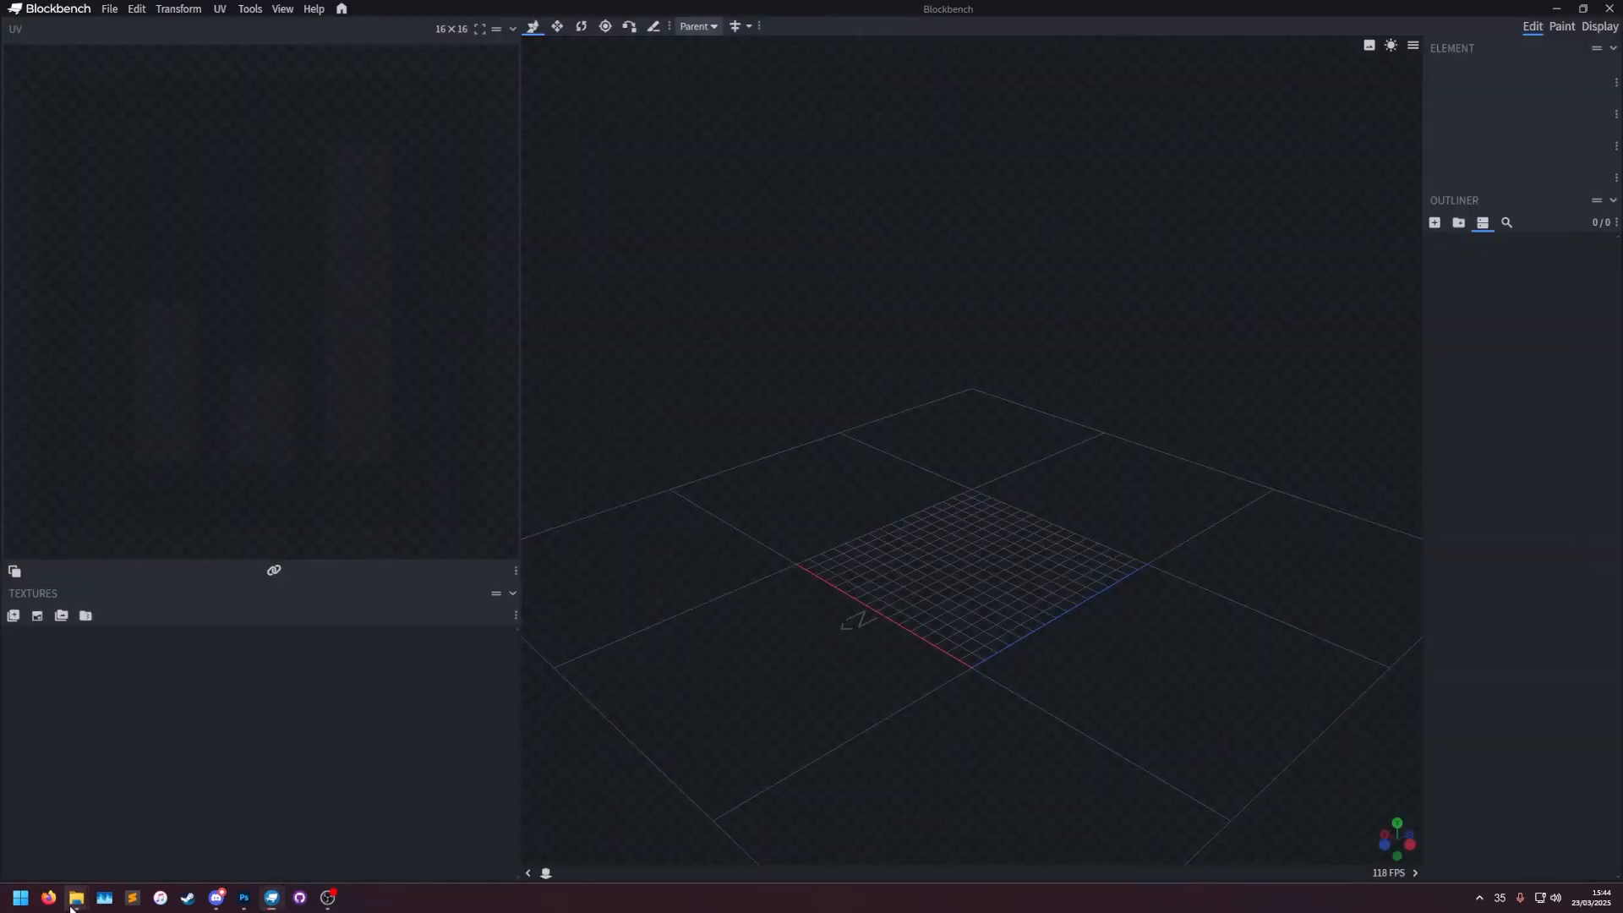
Import red.png from the shapes/heart/textures folder into the Blockbench project as a texture.
{"action": "mouse_move", "coordinate": [76, 898]}
{"action": "left_click", "coordinate": [60, 849]}
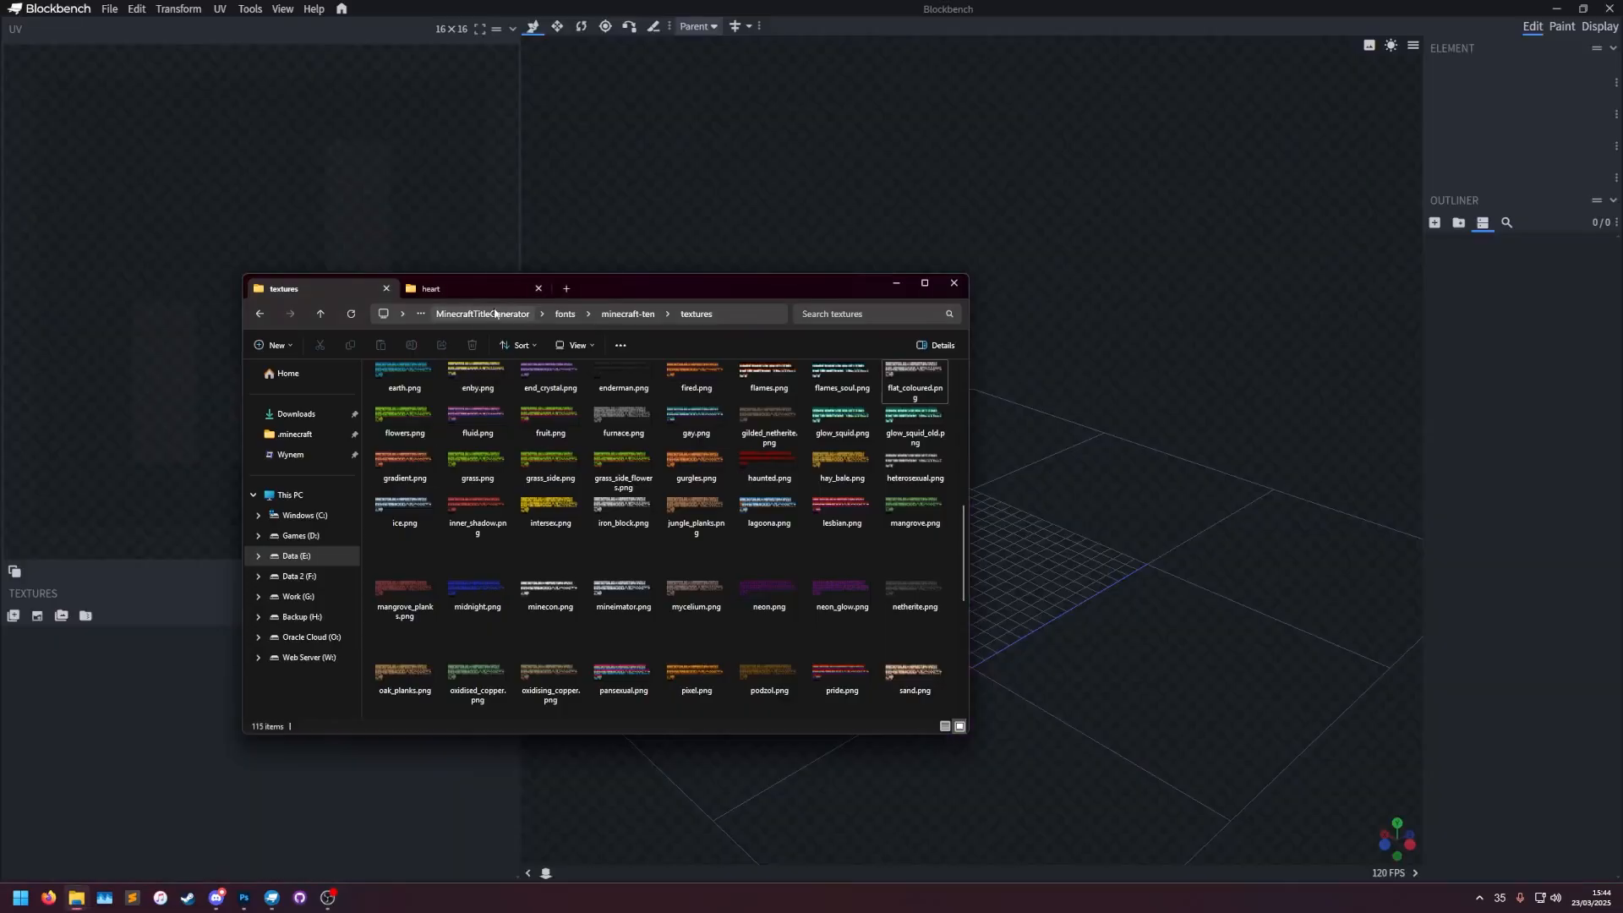
{"action": "left_click", "coordinate": [261, 314]}
{"action": "left_click", "coordinate": [260, 315]}
{"action": "left_click", "coordinate": [260, 314]}
{"action": "left_click", "coordinate": [261, 315]}
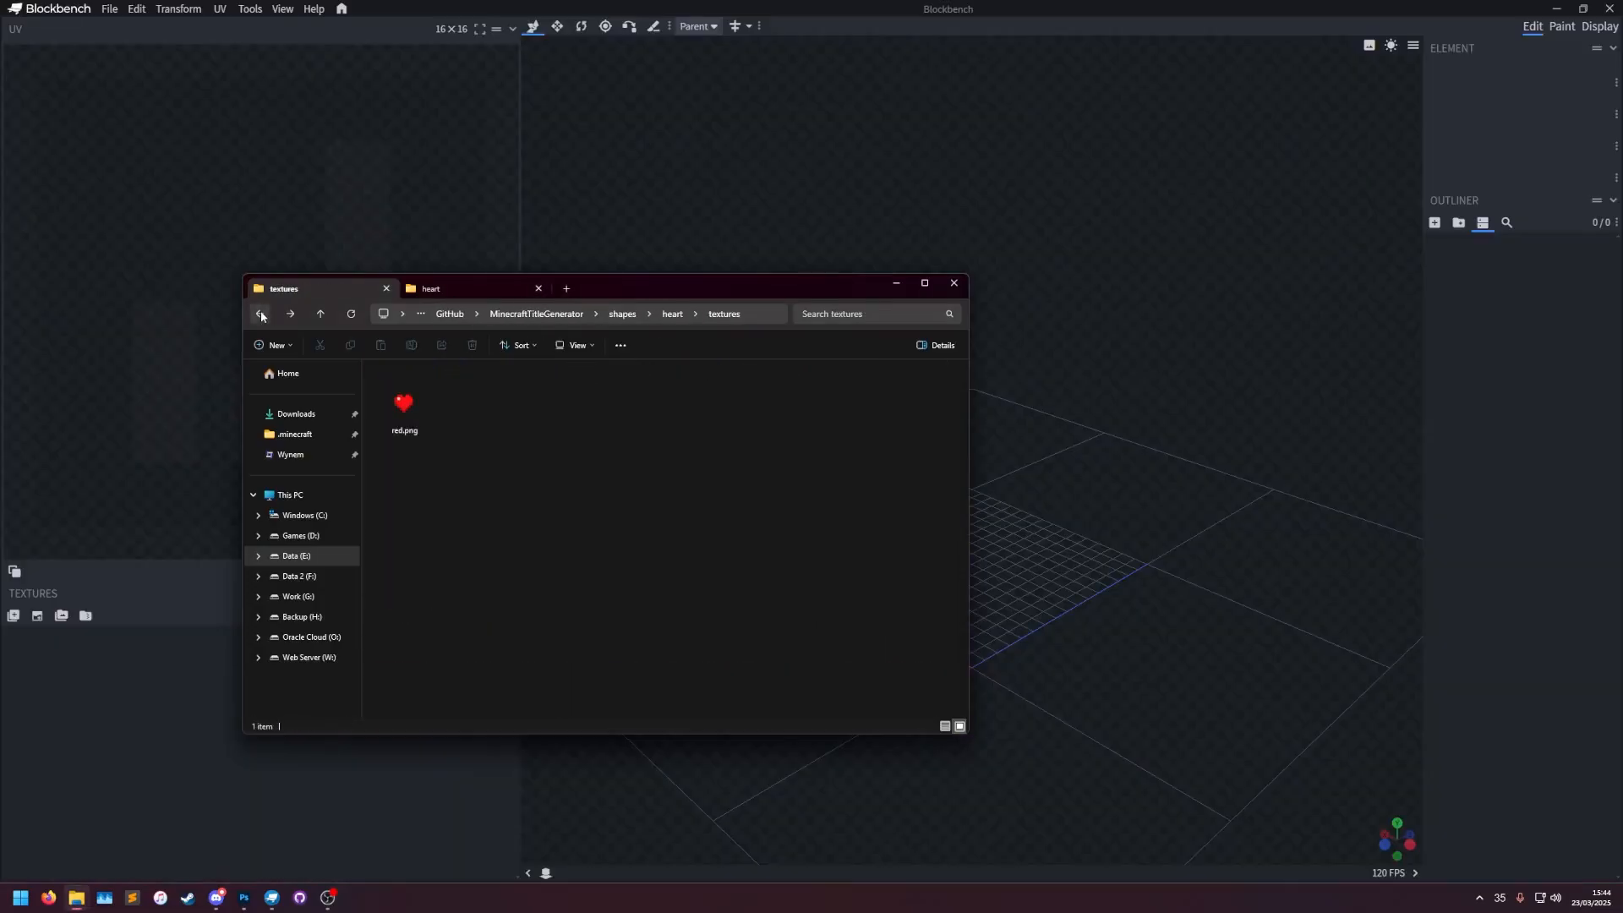
{"action": "left_click", "coordinate": [405, 404]}
{"action": "left_click_drag", "start_coordinate": [408, 413], "coordinate": [120, 684]}
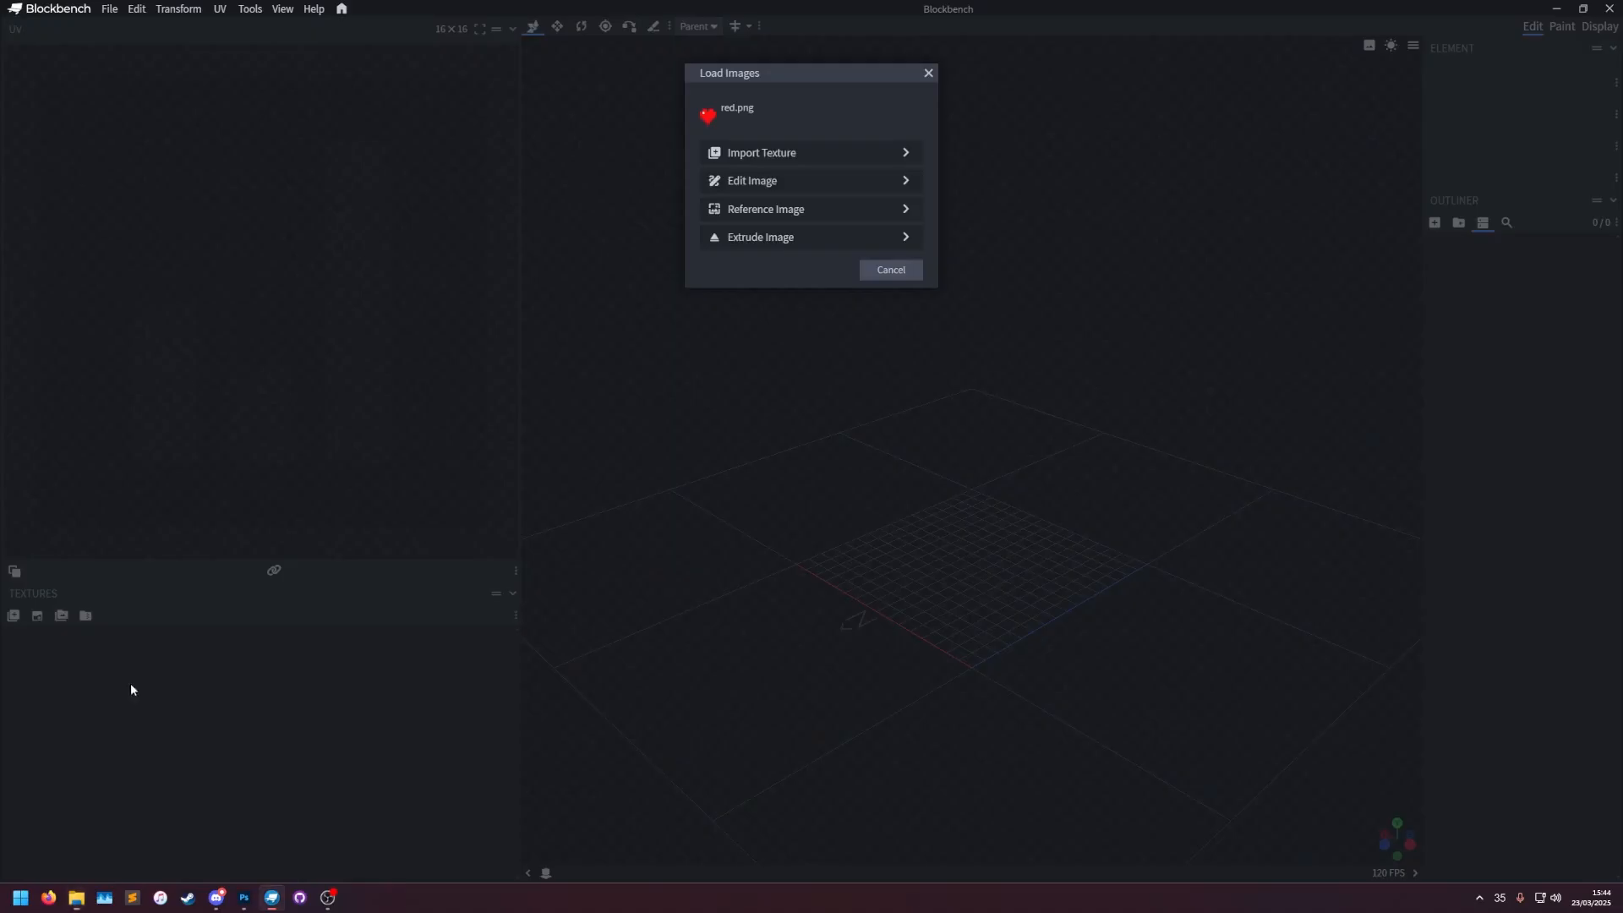
{"action": "left_click", "coordinate": [779, 150]}
Switch to Photoshop and save a copy of the stretched heart over red.png in shapes/heart/textures, using the large file size option.
{"action": "key", "text": "alt+Tab"}
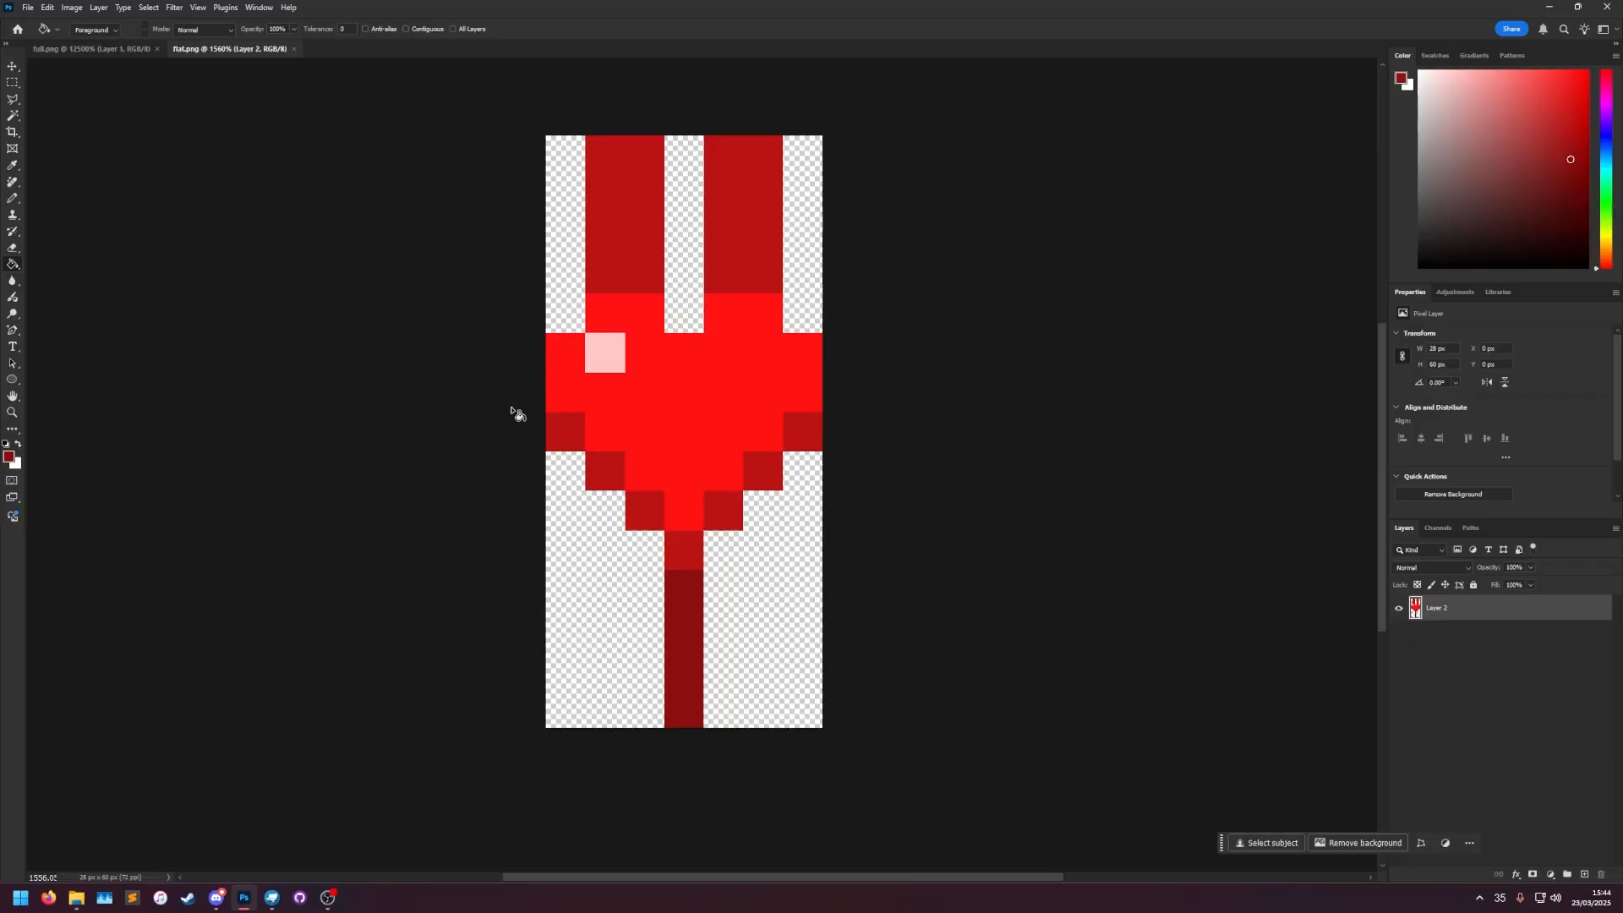
{"action": "key", "text": "ctrl+shift+s"}
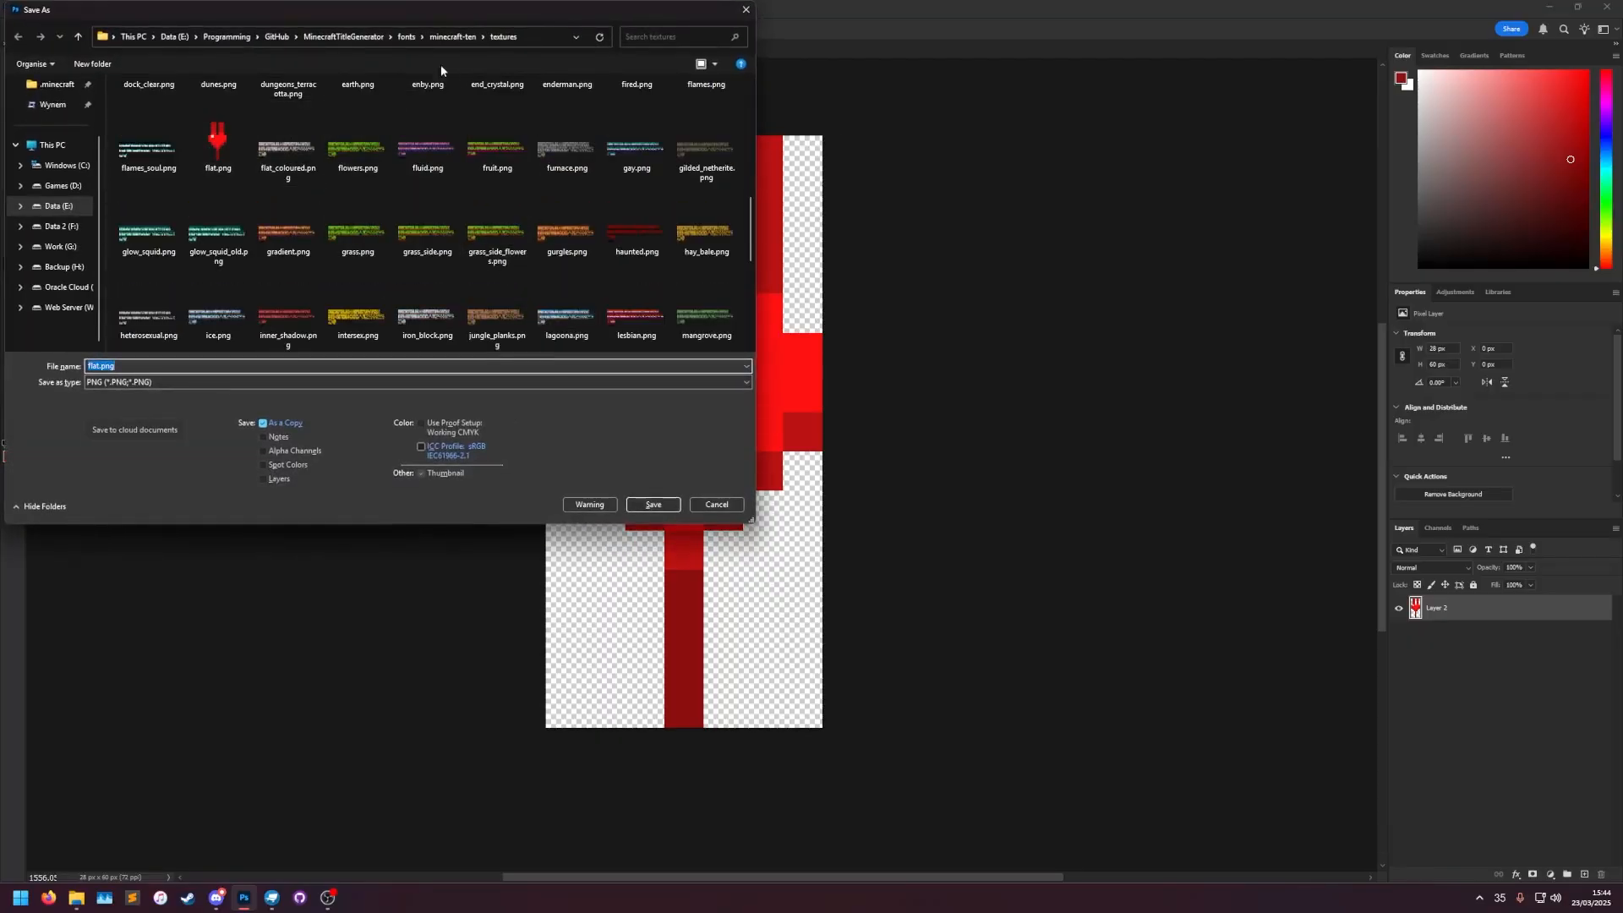
{"action": "left_click", "coordinate": [351, 38]}
{"action": "double_click", "coordinate": [159, 153]}
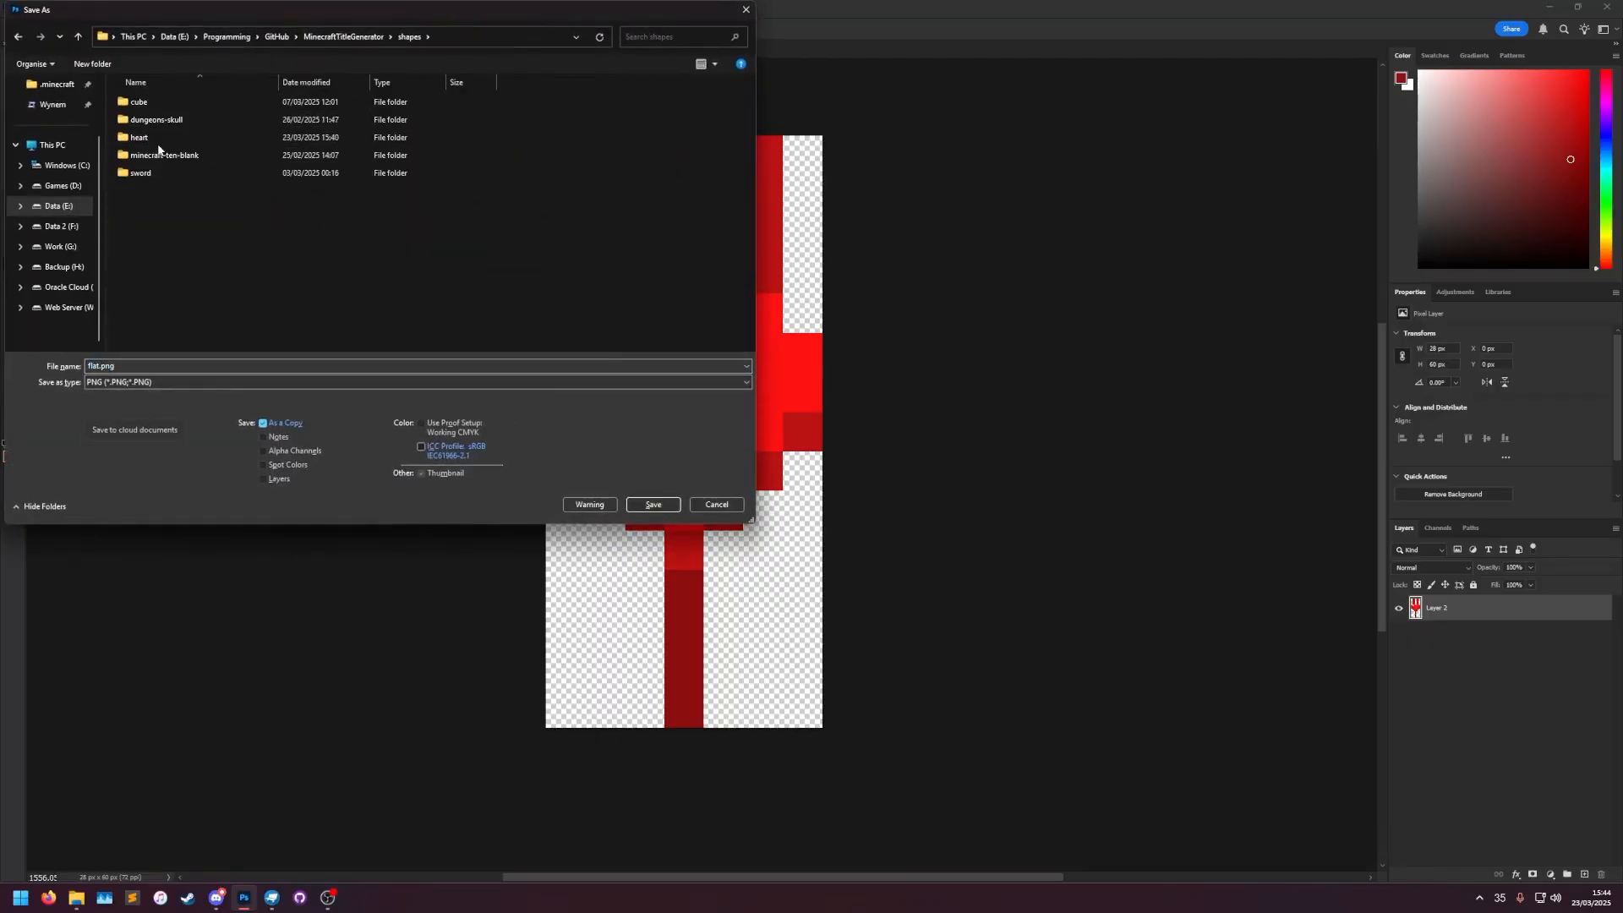
{"action": "double_click", "coordinate": [146, 138]}
{"action": "double_click", "coordinate": [160, 102]}
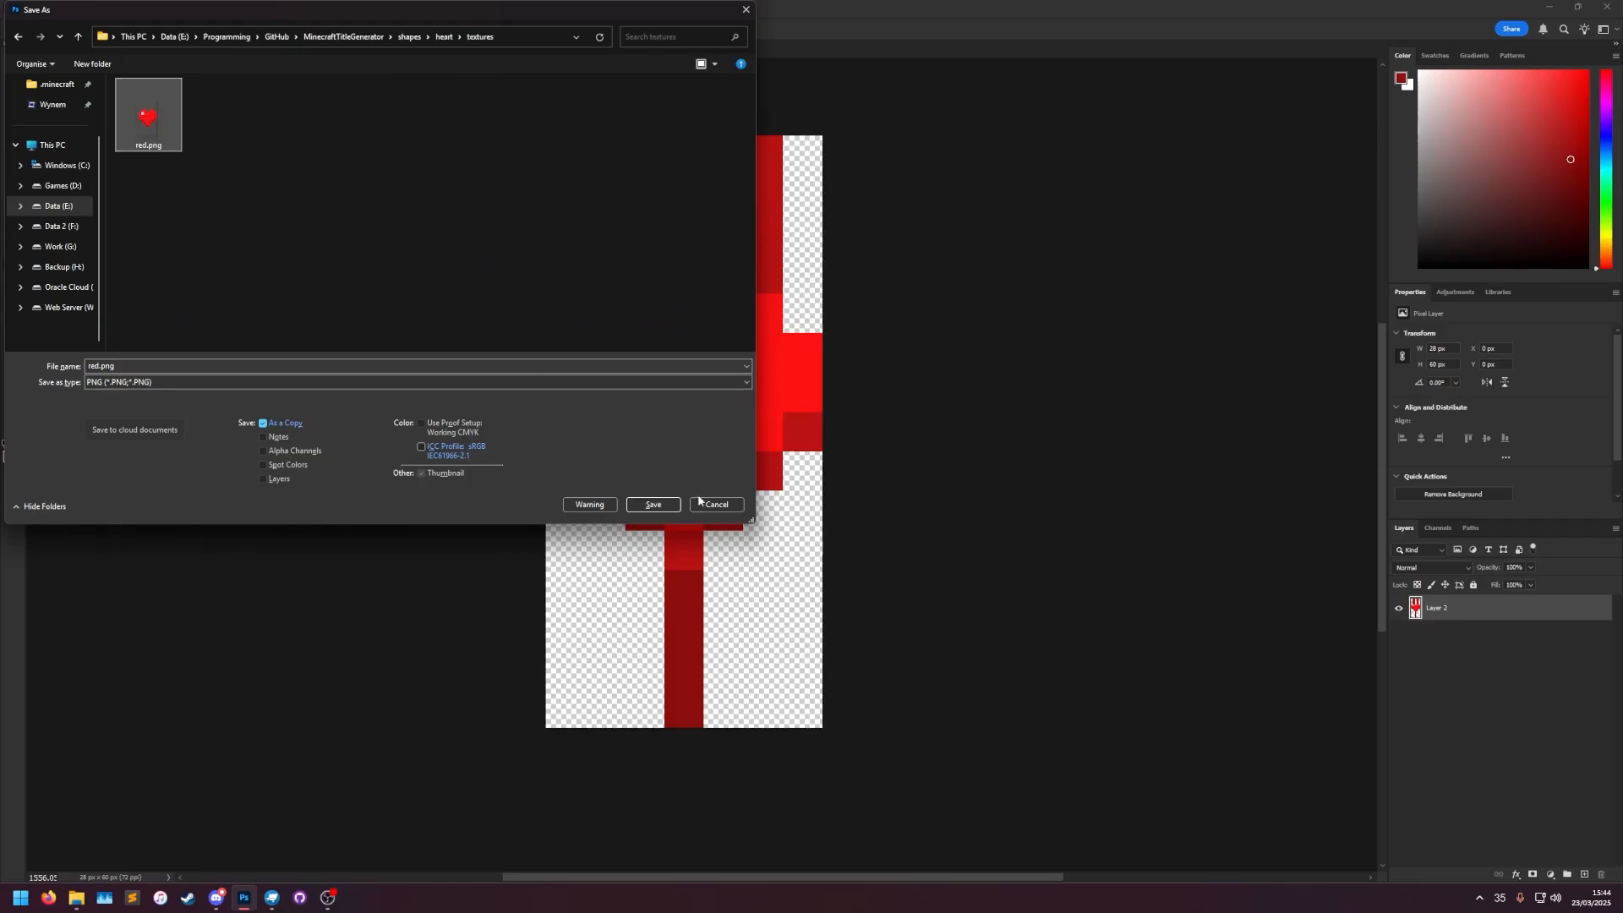
{"action": "left_click", "coordinate": [653, 506]}
{"action": "left_click", "coordinate": [839, 446]}
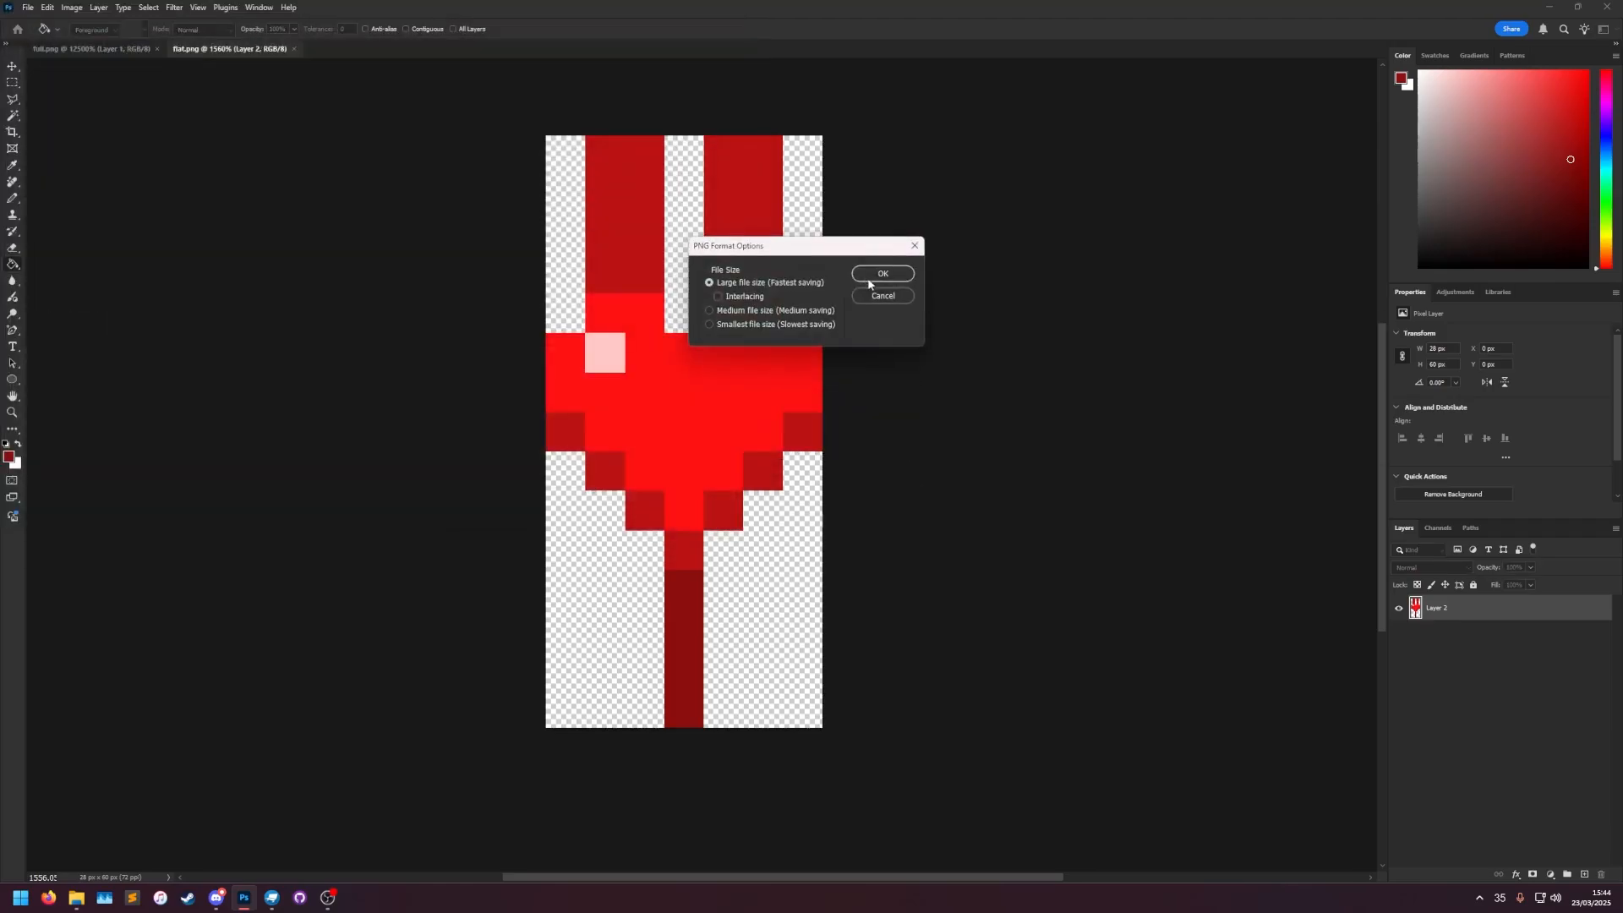
{"action": "left_click", "coordinate": [882, 274]}
Close the flat.png and original heart sprite documents and minimize Photoshop.
{"action": "left_click", "coordinate": [294, 49]}
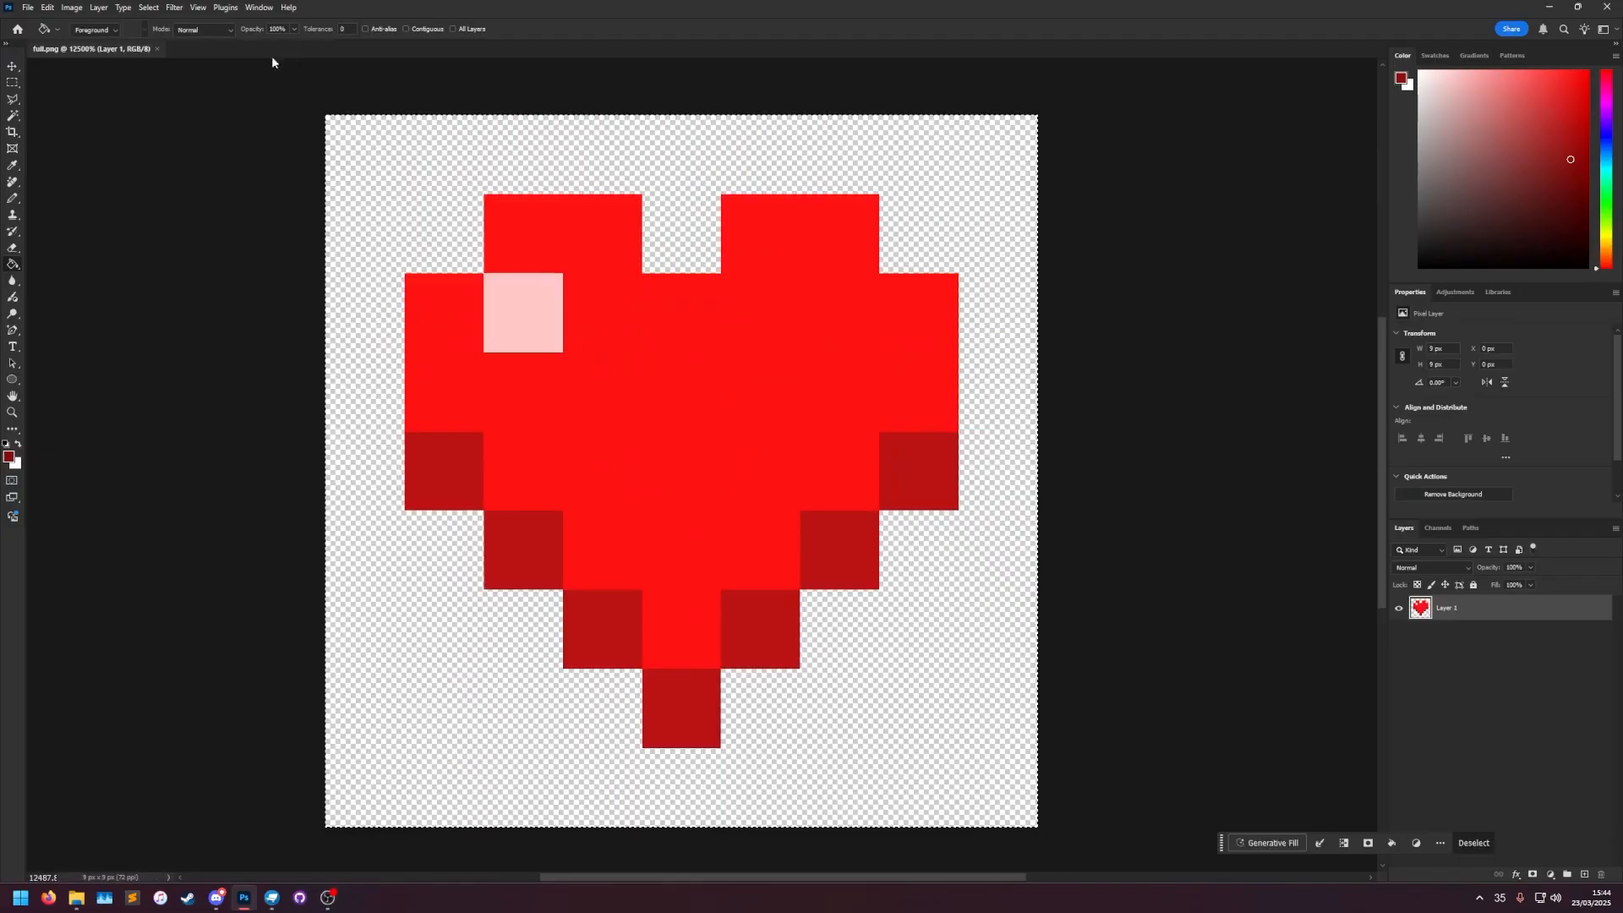
{"action": "left_click", "coordinate": [158, 48]}
{"action": "left_click", "coordinate": [1542, 5]}
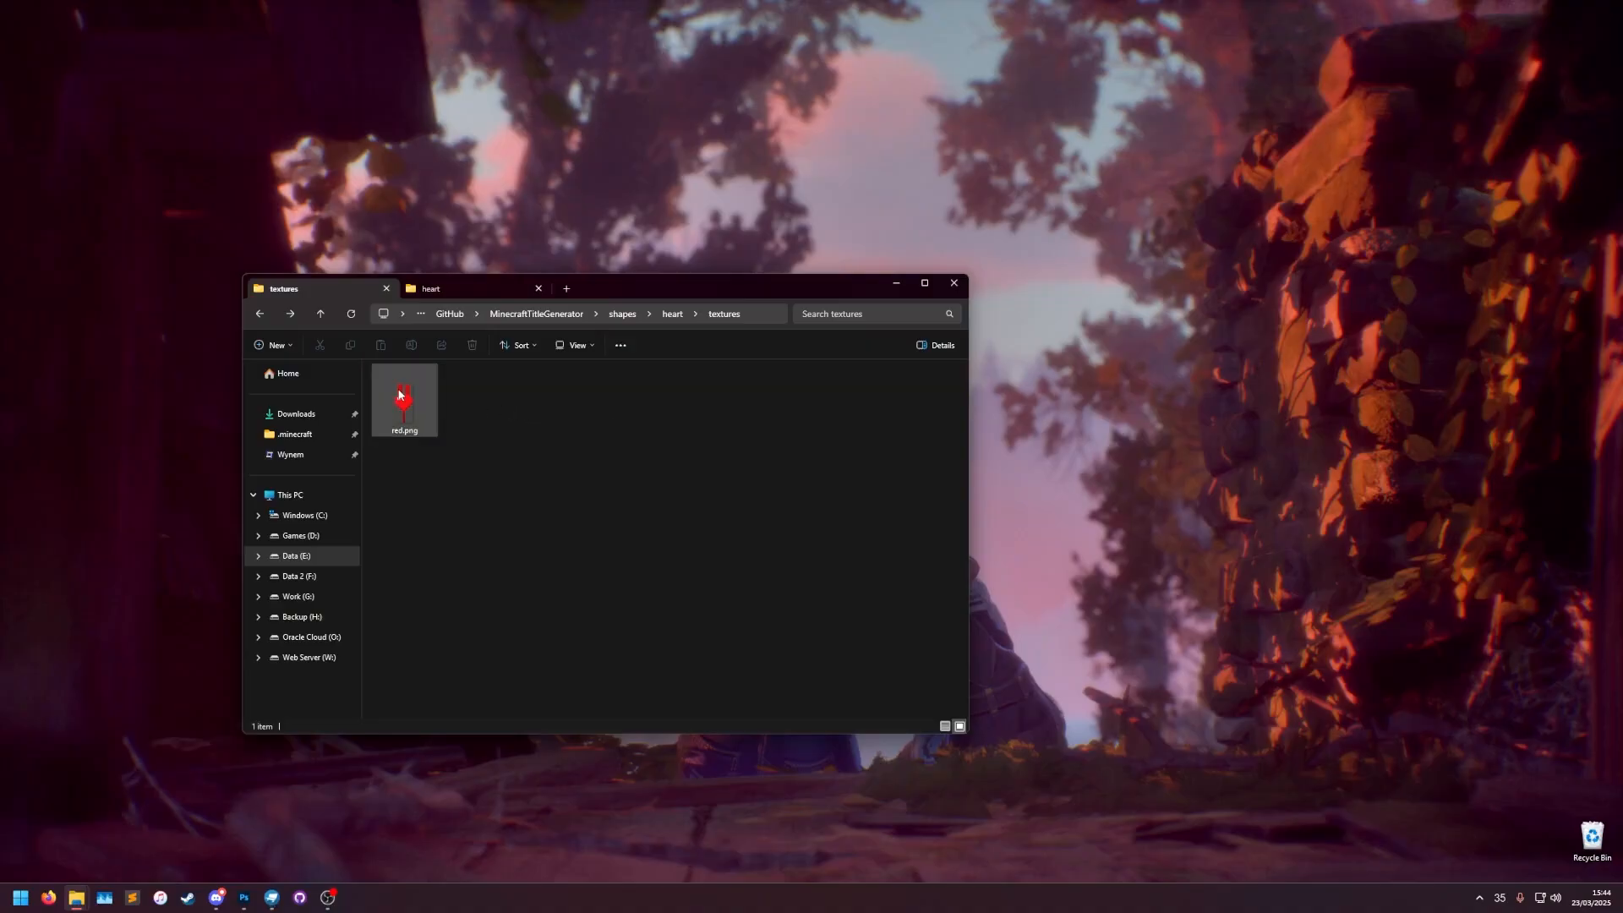
Open red.png from the heart textures folder in Photoshop.
{"action": "right_click", "coordinate": [397, 390]}
{"action": "left_click", "coordinate": [425, 427]}
{"action": "scroll", "coordinate": [718, 507], "scroll_direction": "up", "scroll_amount": 8, "text": "alt"}
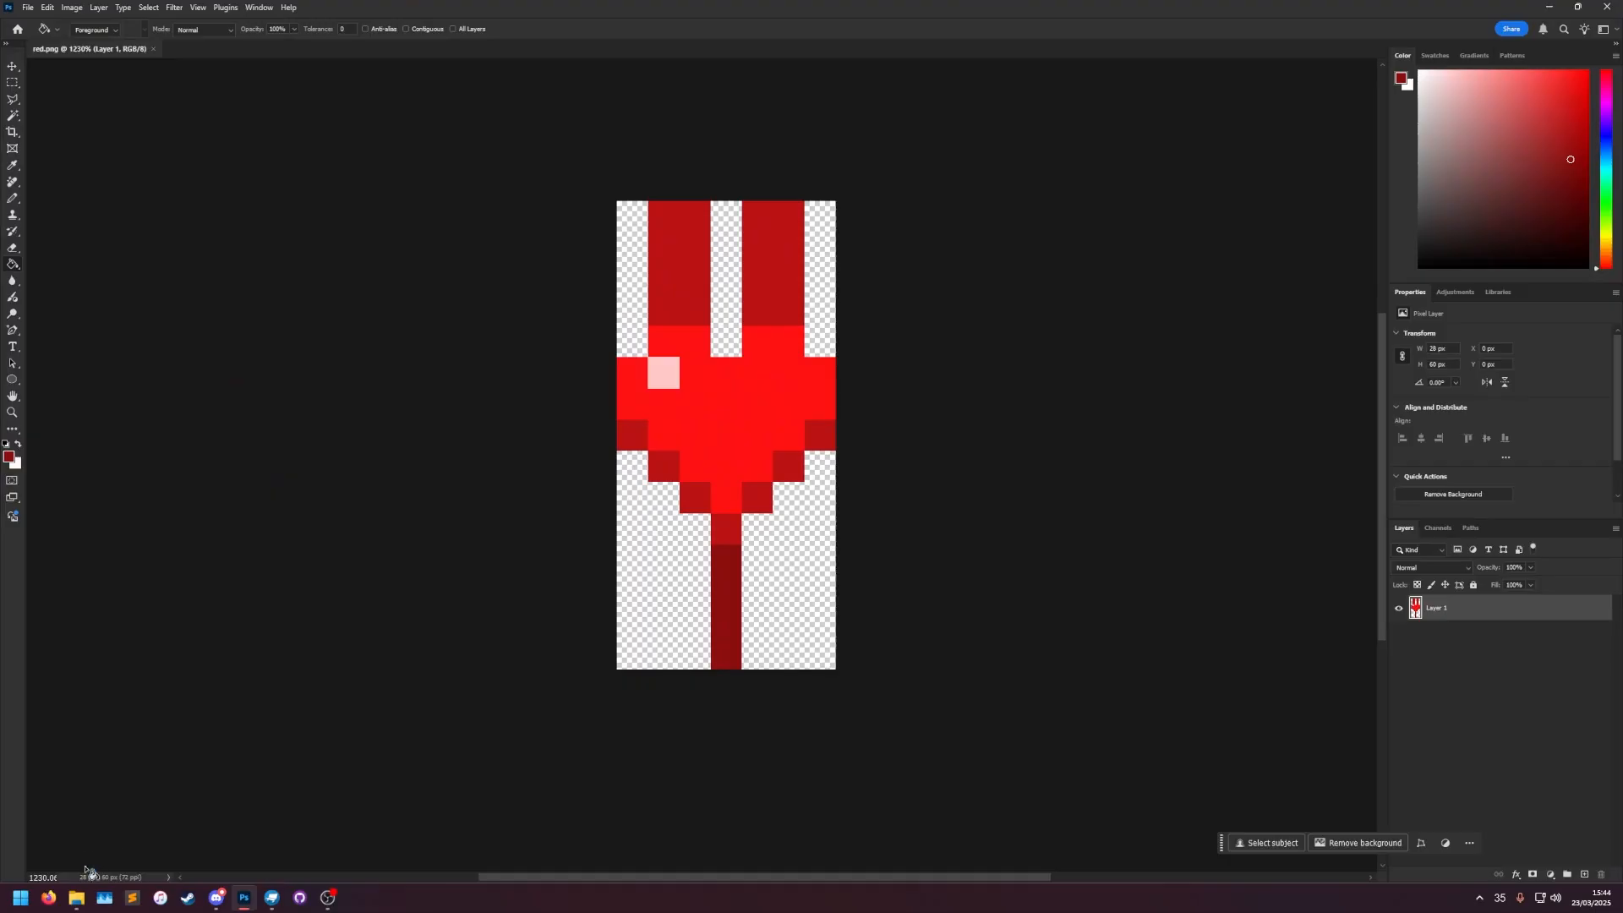
Switch to Blockbench and refresh the red.png texture.
{"action": "left_click", "coordinate": [76, 898]}
{"action": "left_click", "coordinate": [271, 898]}
{"action": "right_click", "coordinate": [149, 634]}
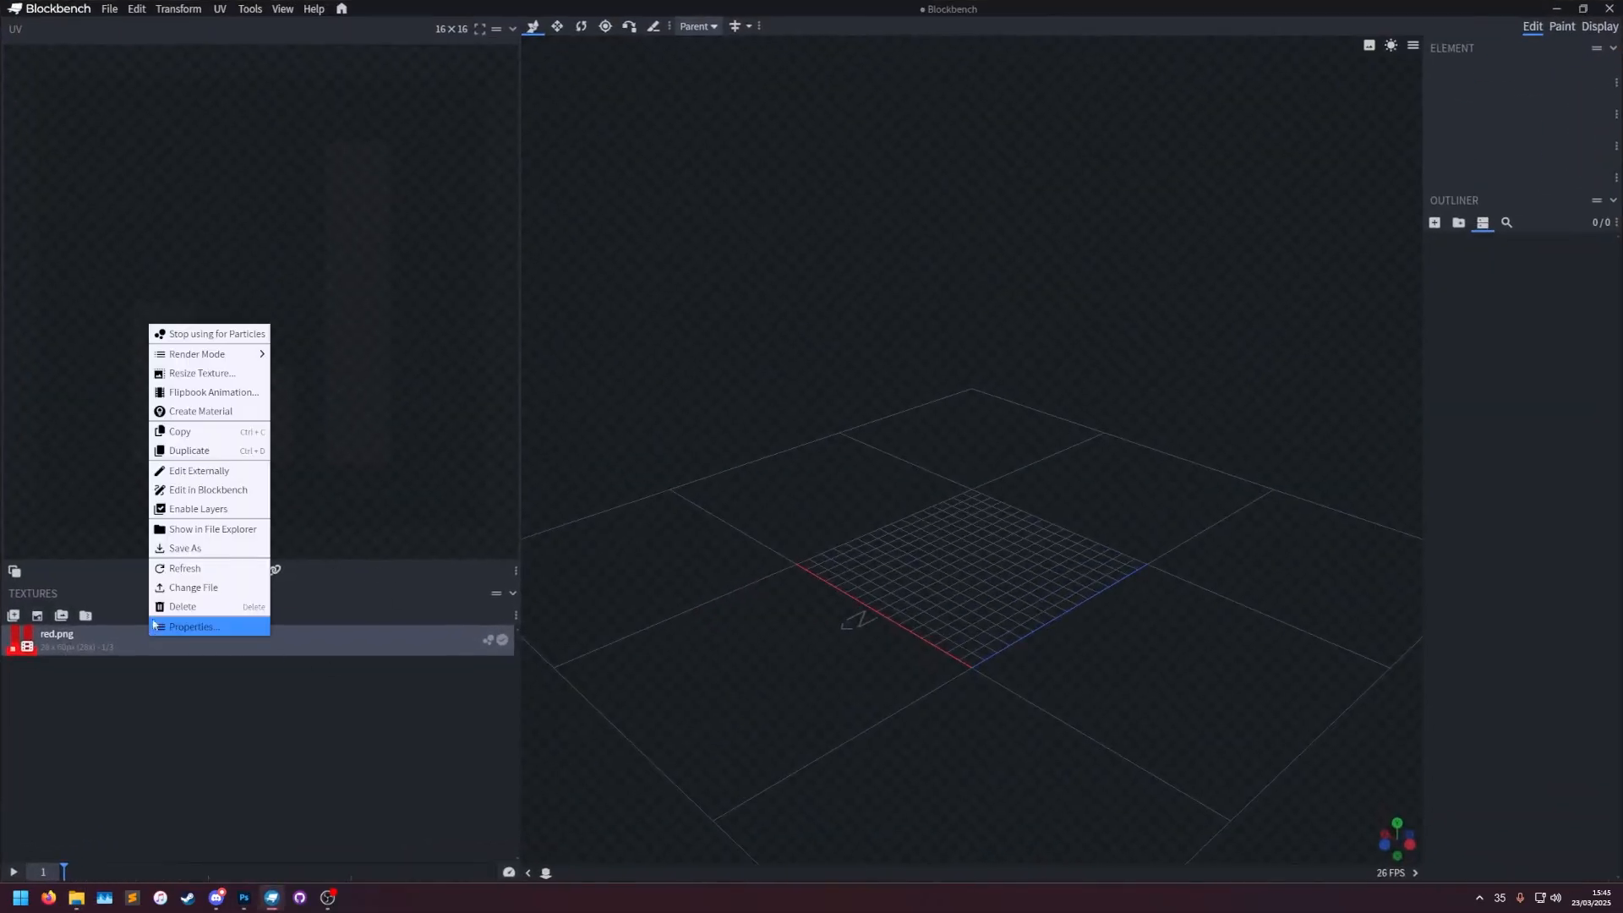
{"action": "left_click", "coordinate": [157, 570]}
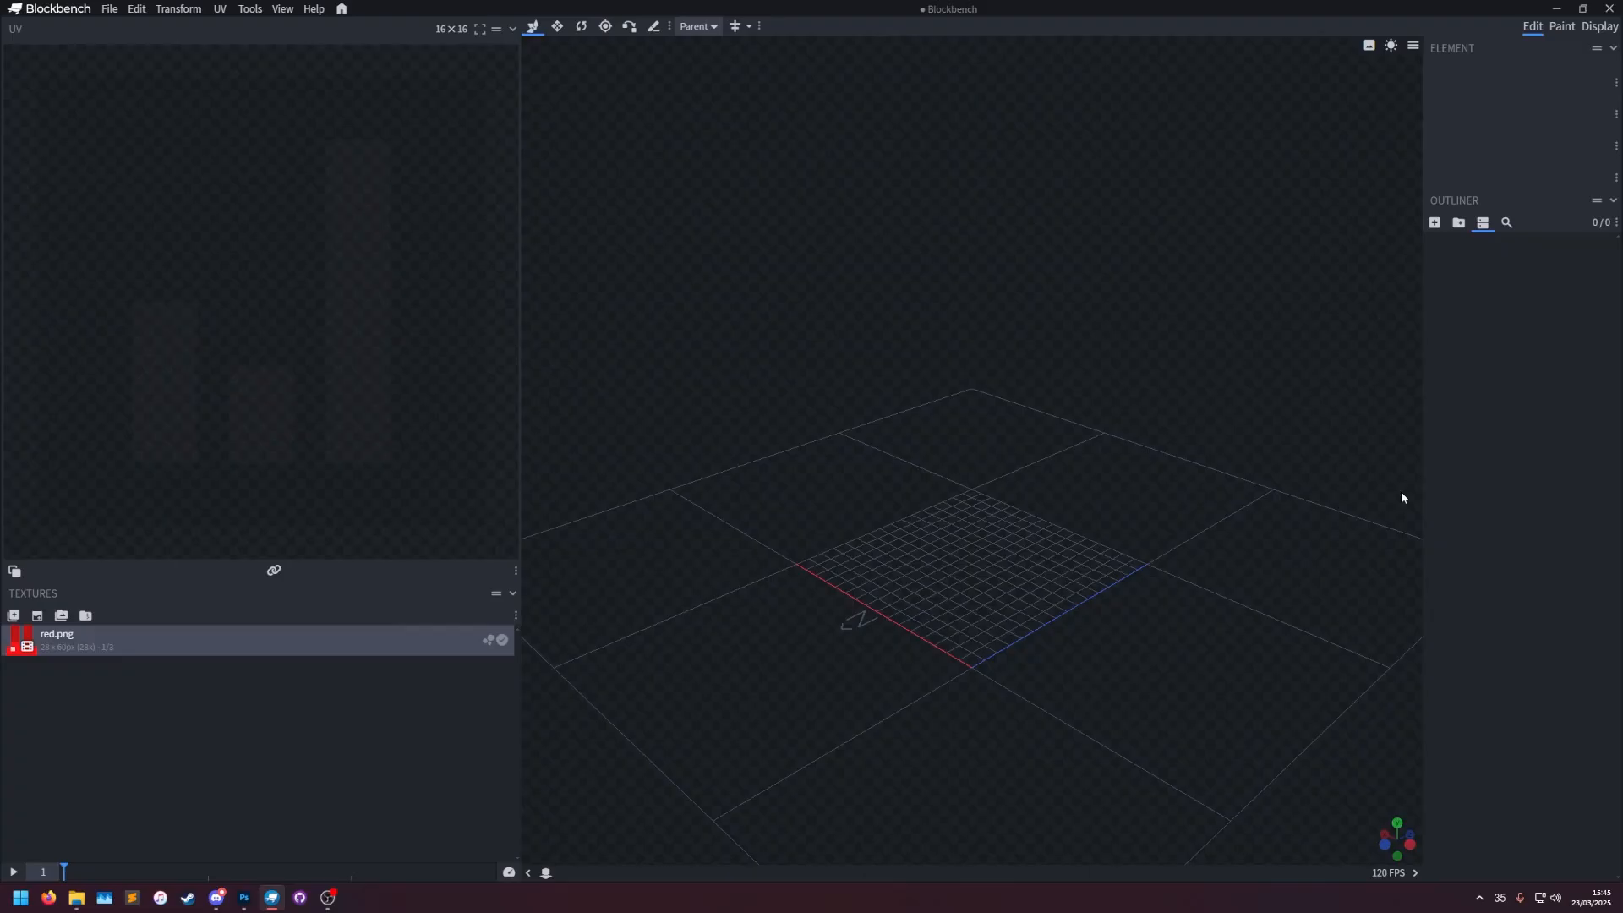
Add a cube to the model and apply the red.png texture to it.
{"action": "left_click", "coordinate": [1438, 223]}
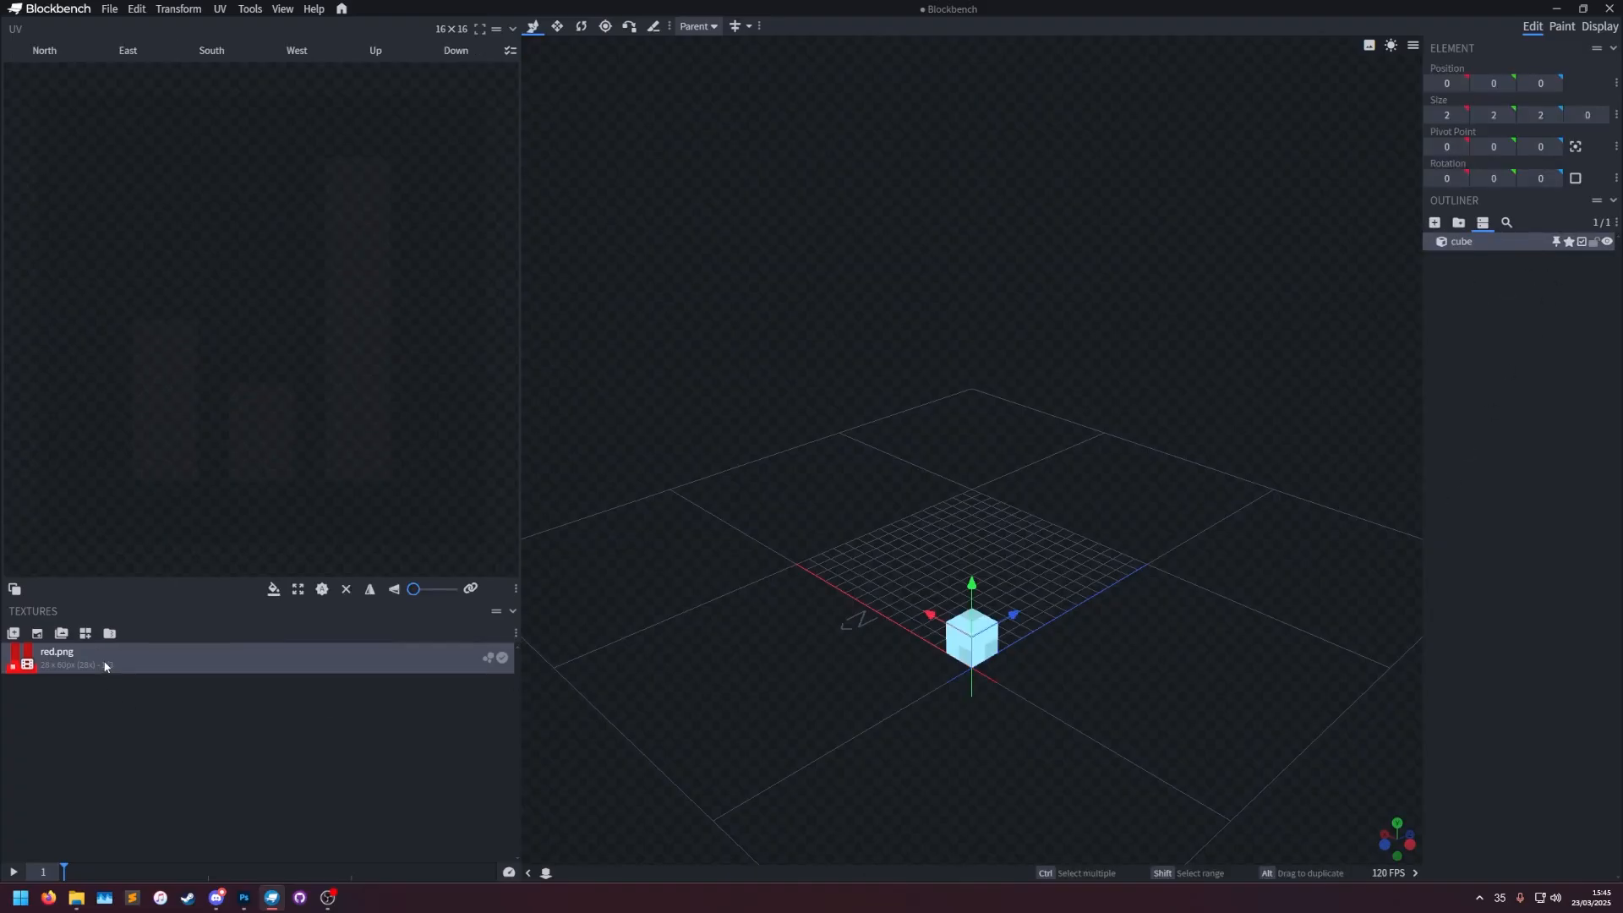
{"action": "right_click", "coordinate": [961, 640]}
{"action": "mouse_move", "coordinate": [993, 533]}
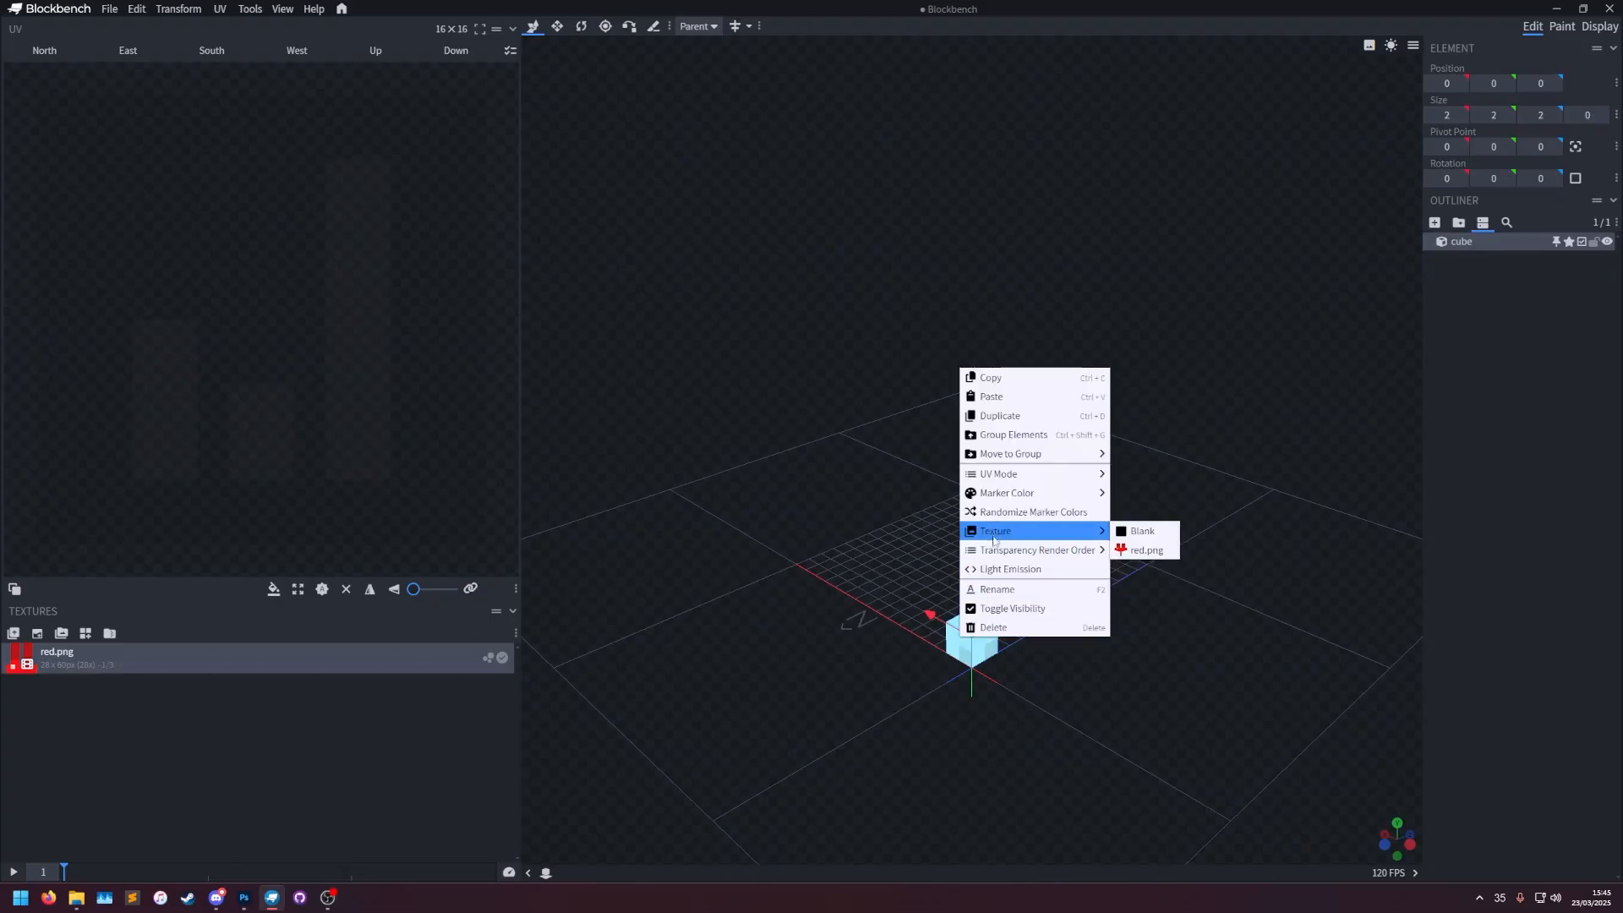
{"action": "left_click", "coordinate": [1142, 549]}
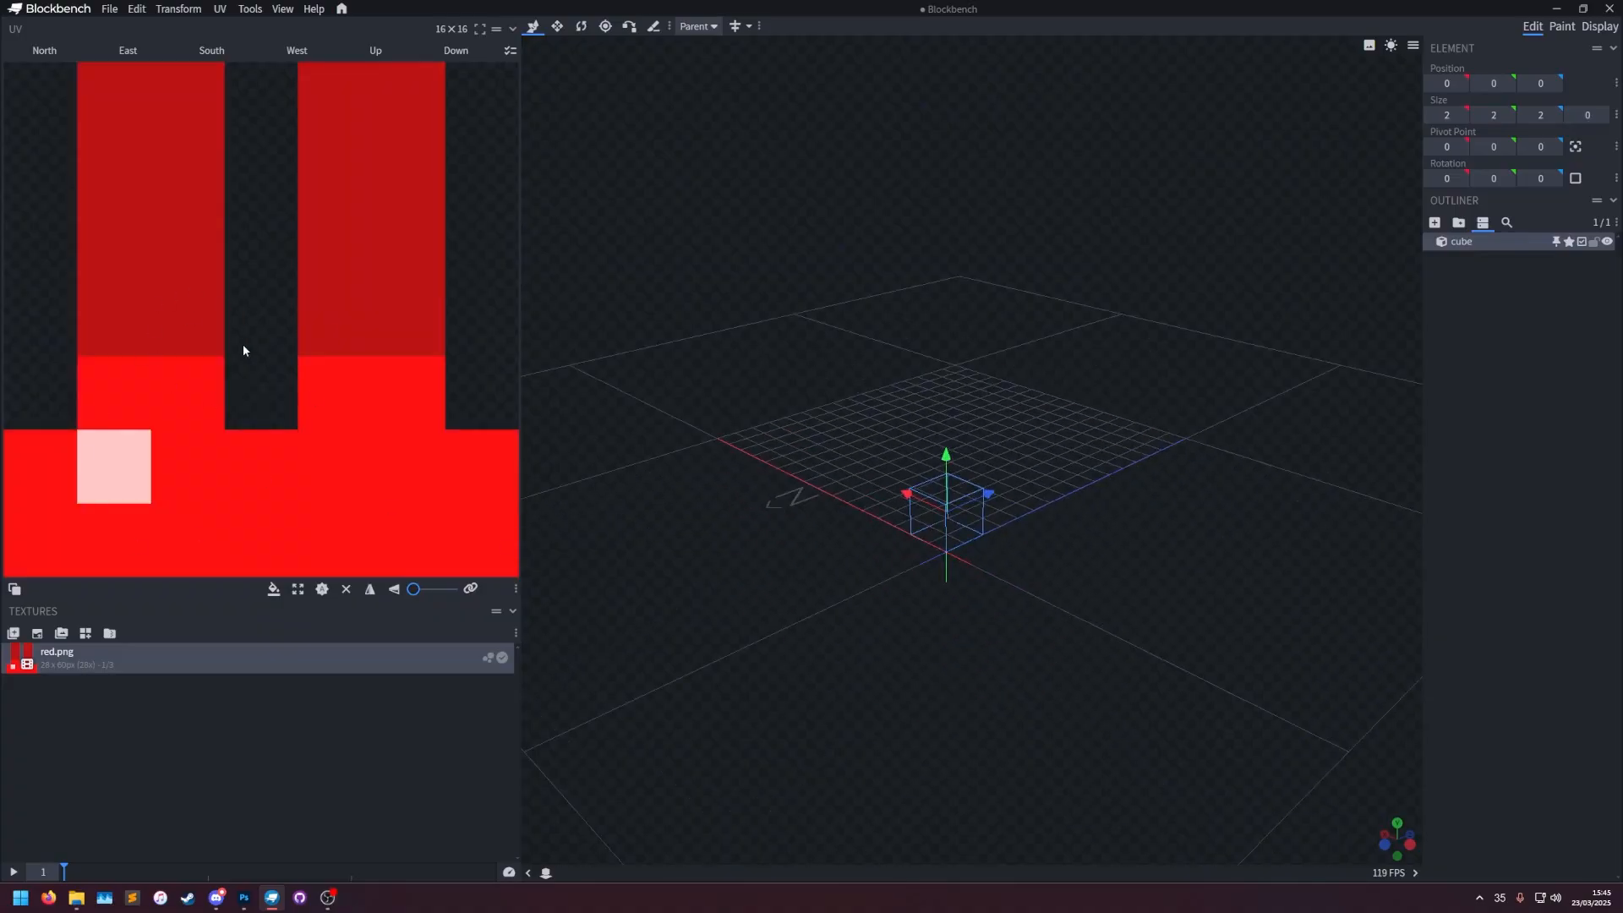
{"action": "left_click_drag", "start_coordinate": [876, 585], "coordinate": [912, 563]}
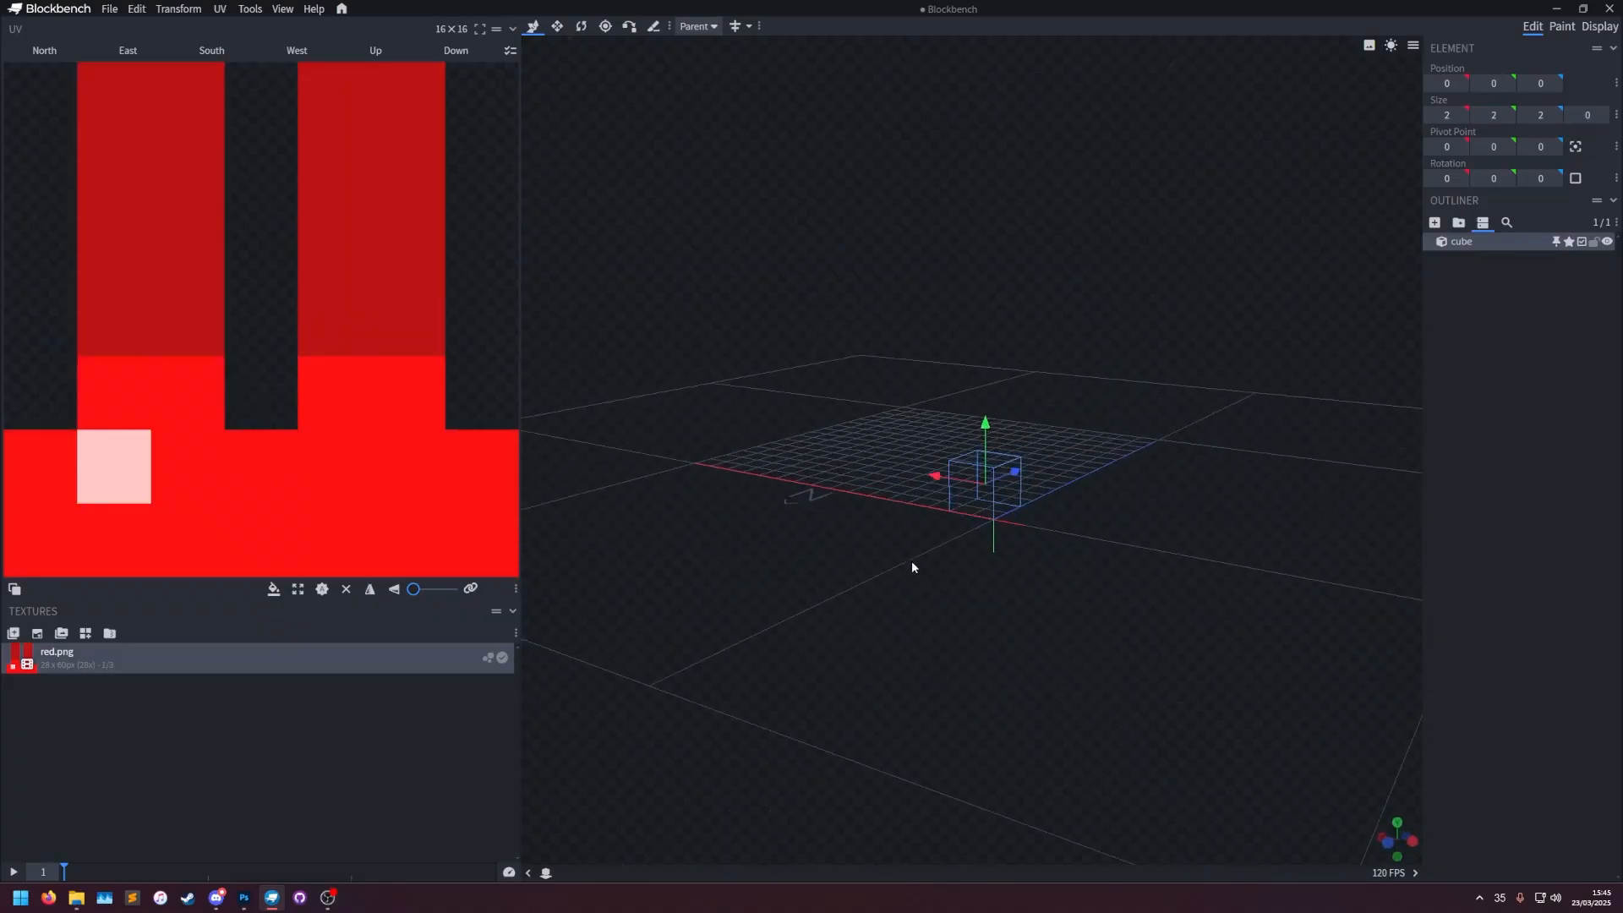
Set the project's texture size to 28 × 60.
{"action": "left_click", "coordinate": [45, 51]}
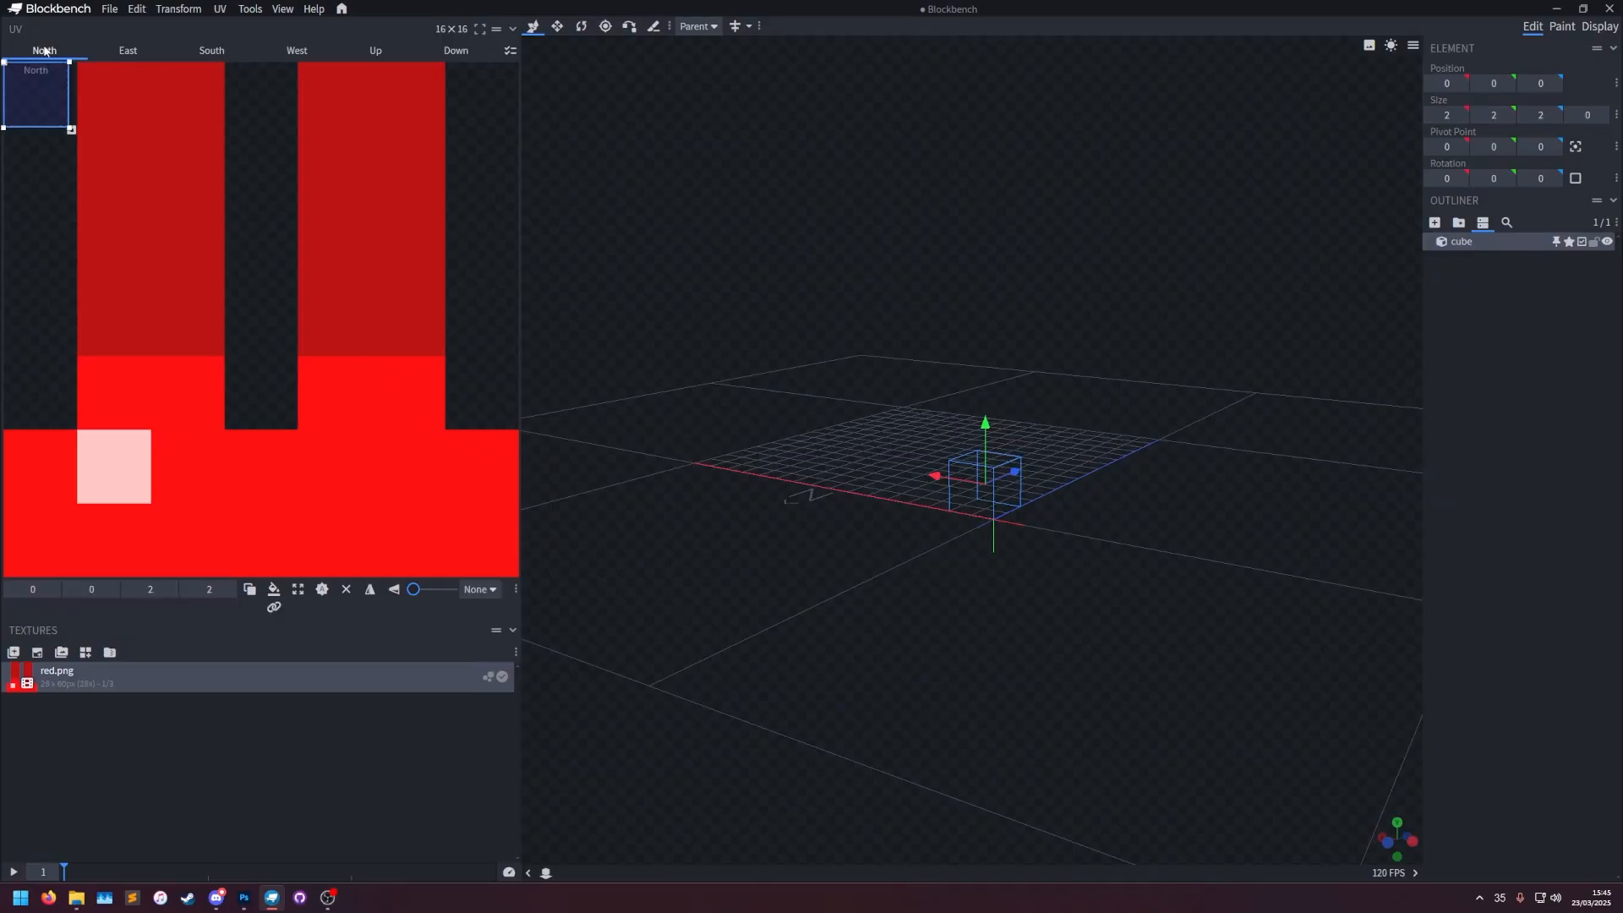
{"action": "scroll", "coordinate": [286, 360], "scroll_direction": "down", "scroll_amount": 3}
{"action": "scroll", "coordinate": [285, 360], "scroll_direction": "up", "scroll_amount": 1}
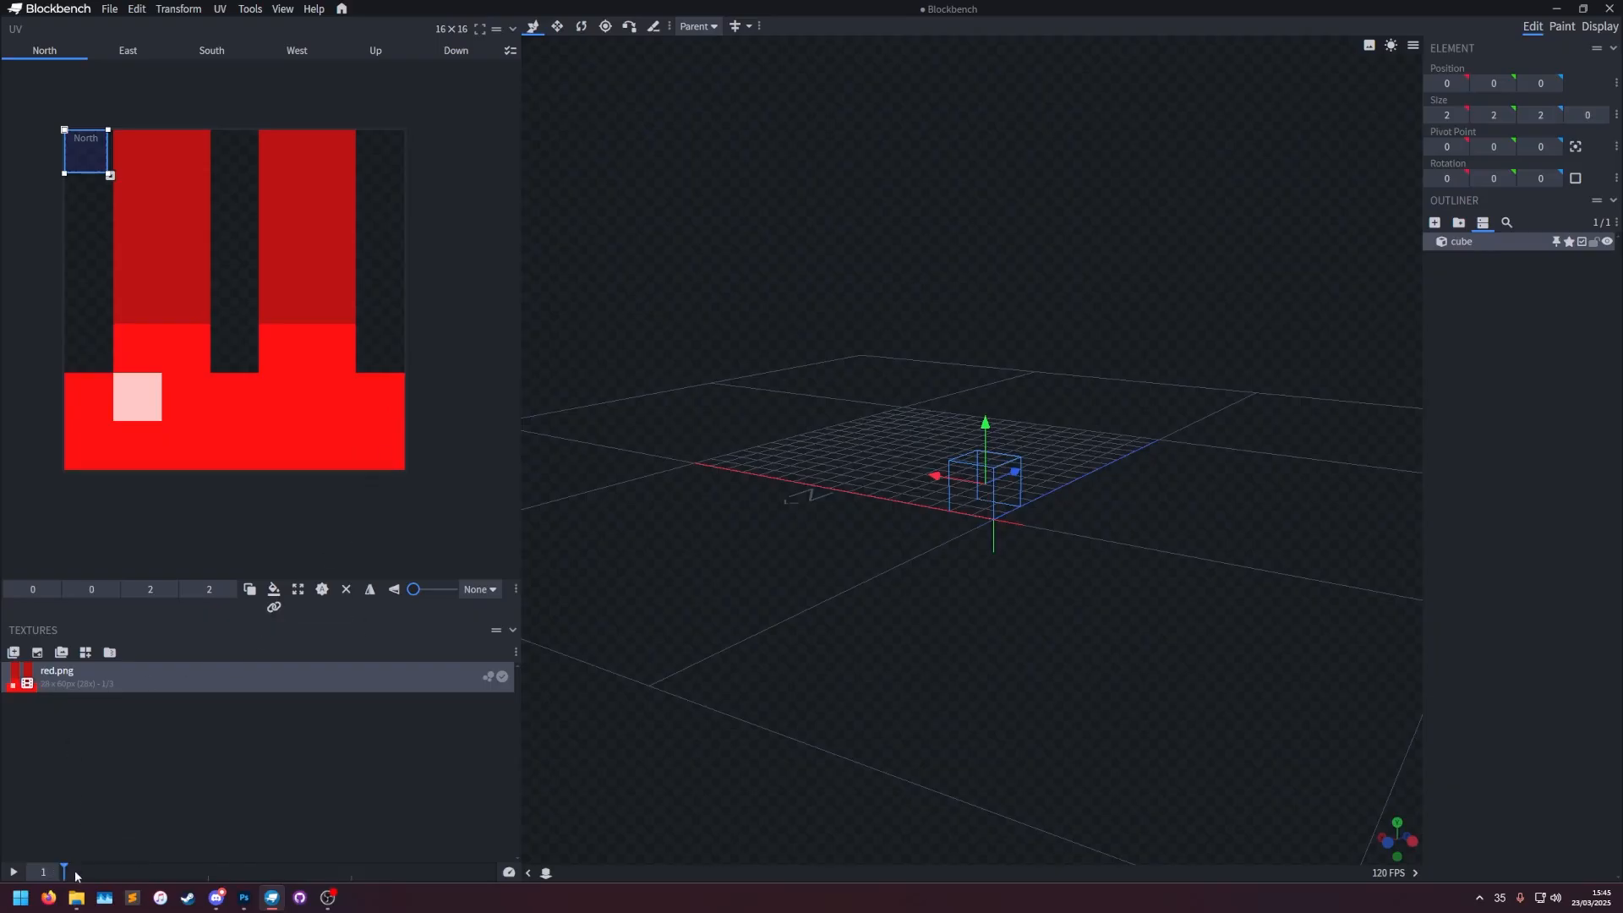
{"action": "left_click", "coordinate": [457, 29]}
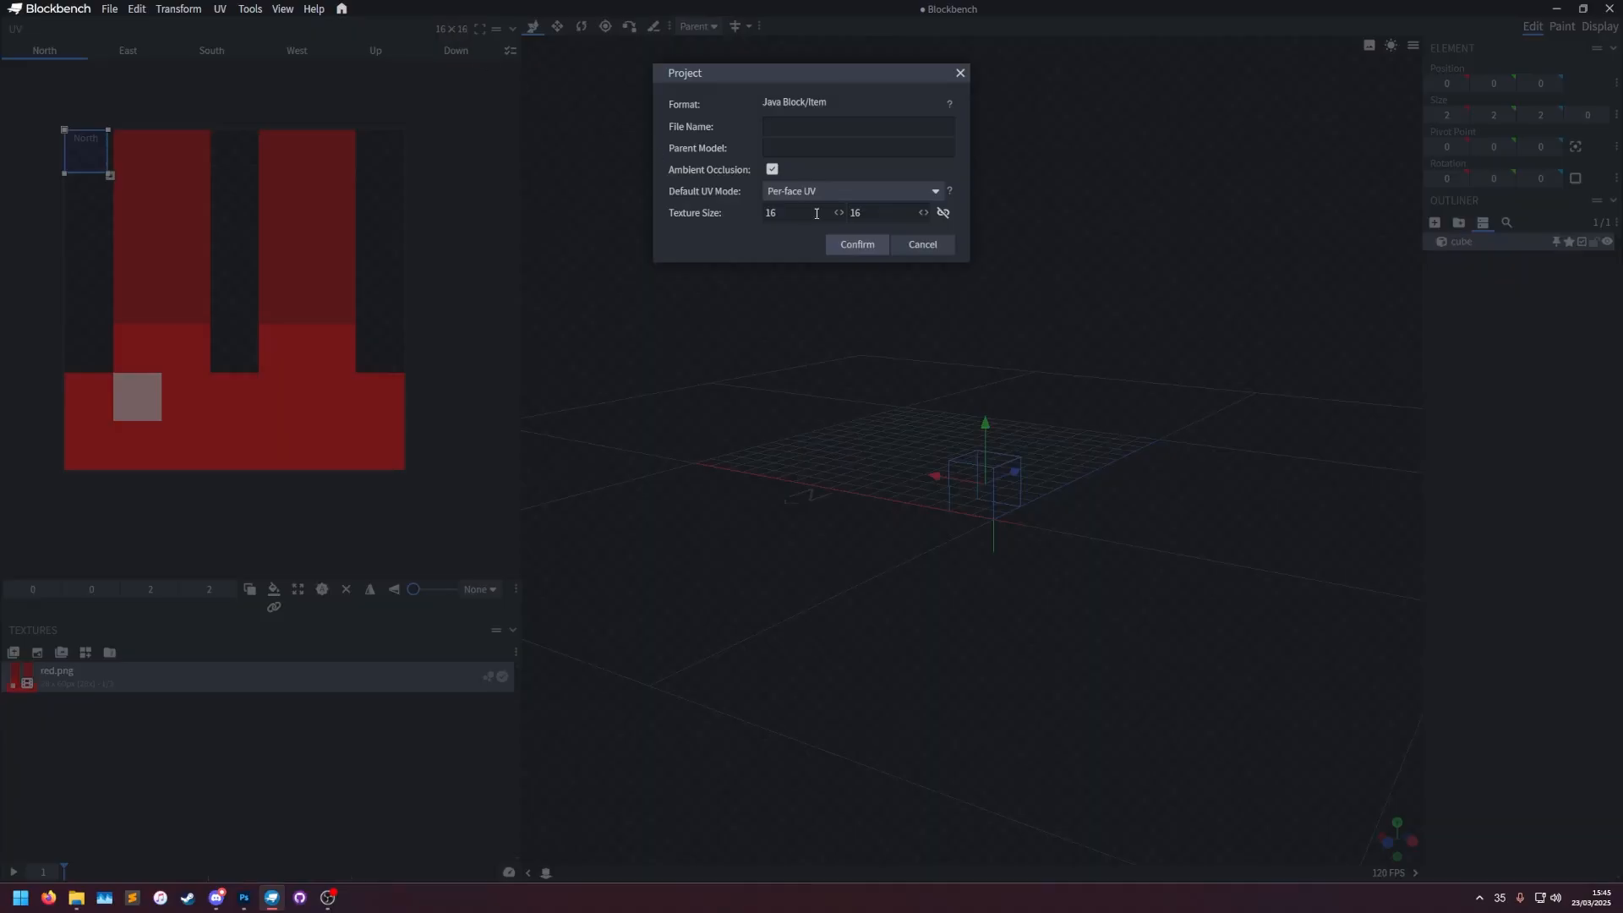
{"action": "type", "text": "28"}
{"action": "key", "text": "Tab"}
{"action": "type", "text": "60"}
{"action": "key", "text": "Return"}
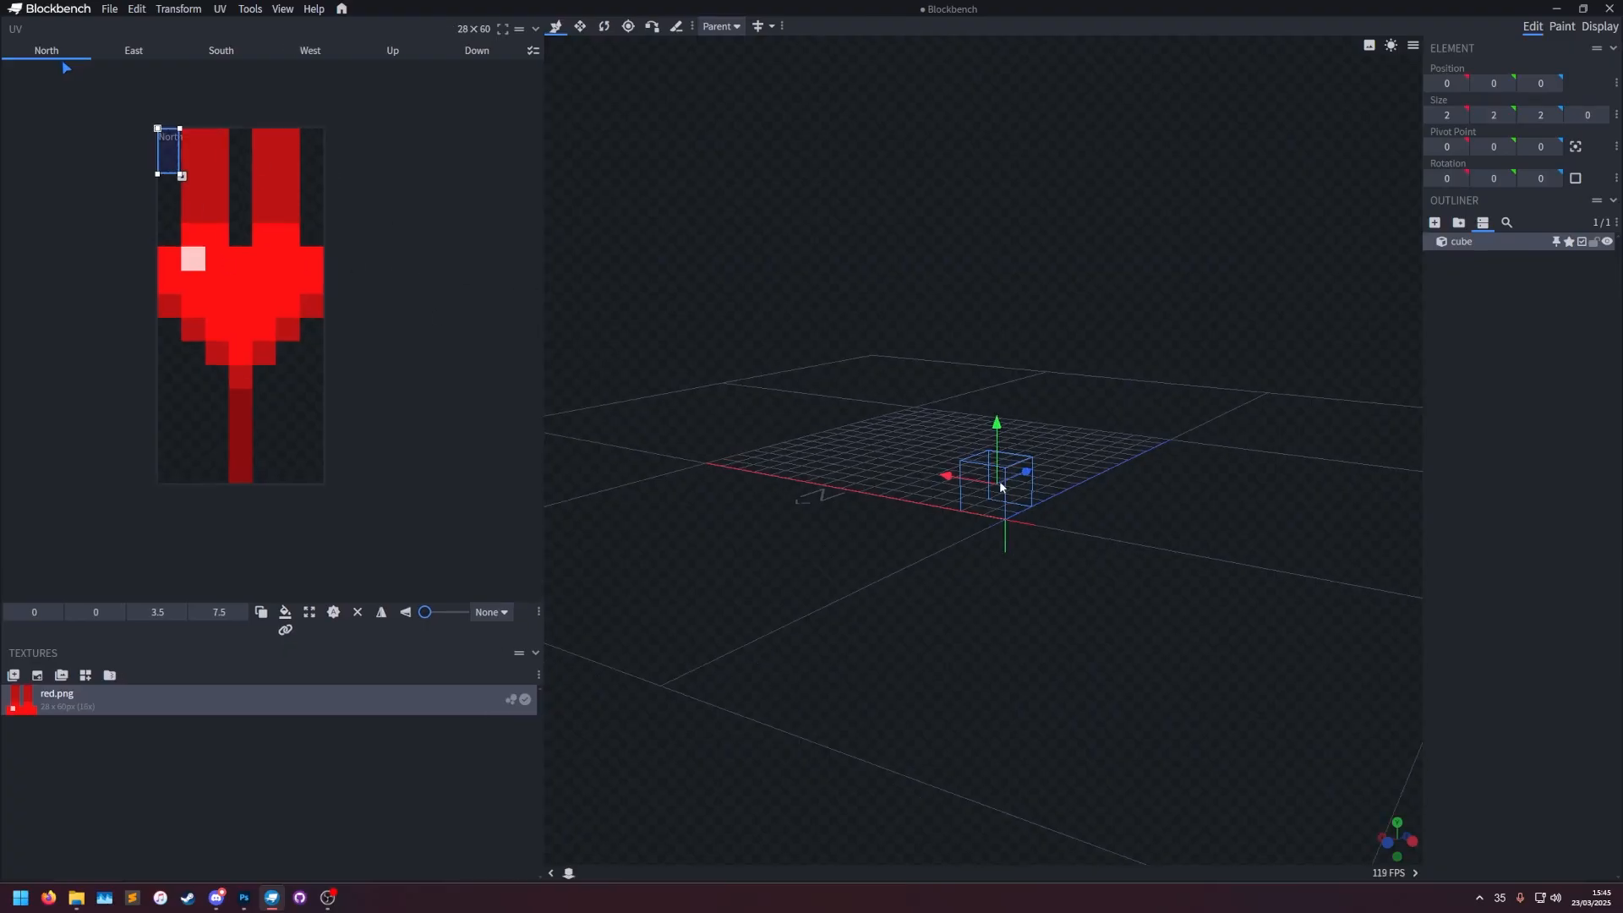
Stretch the cube to 16 units wide and 12 units high.
{"action": "left_click_drag", "start_coordinate": [771, 480], "coordinate": [736, 354]}
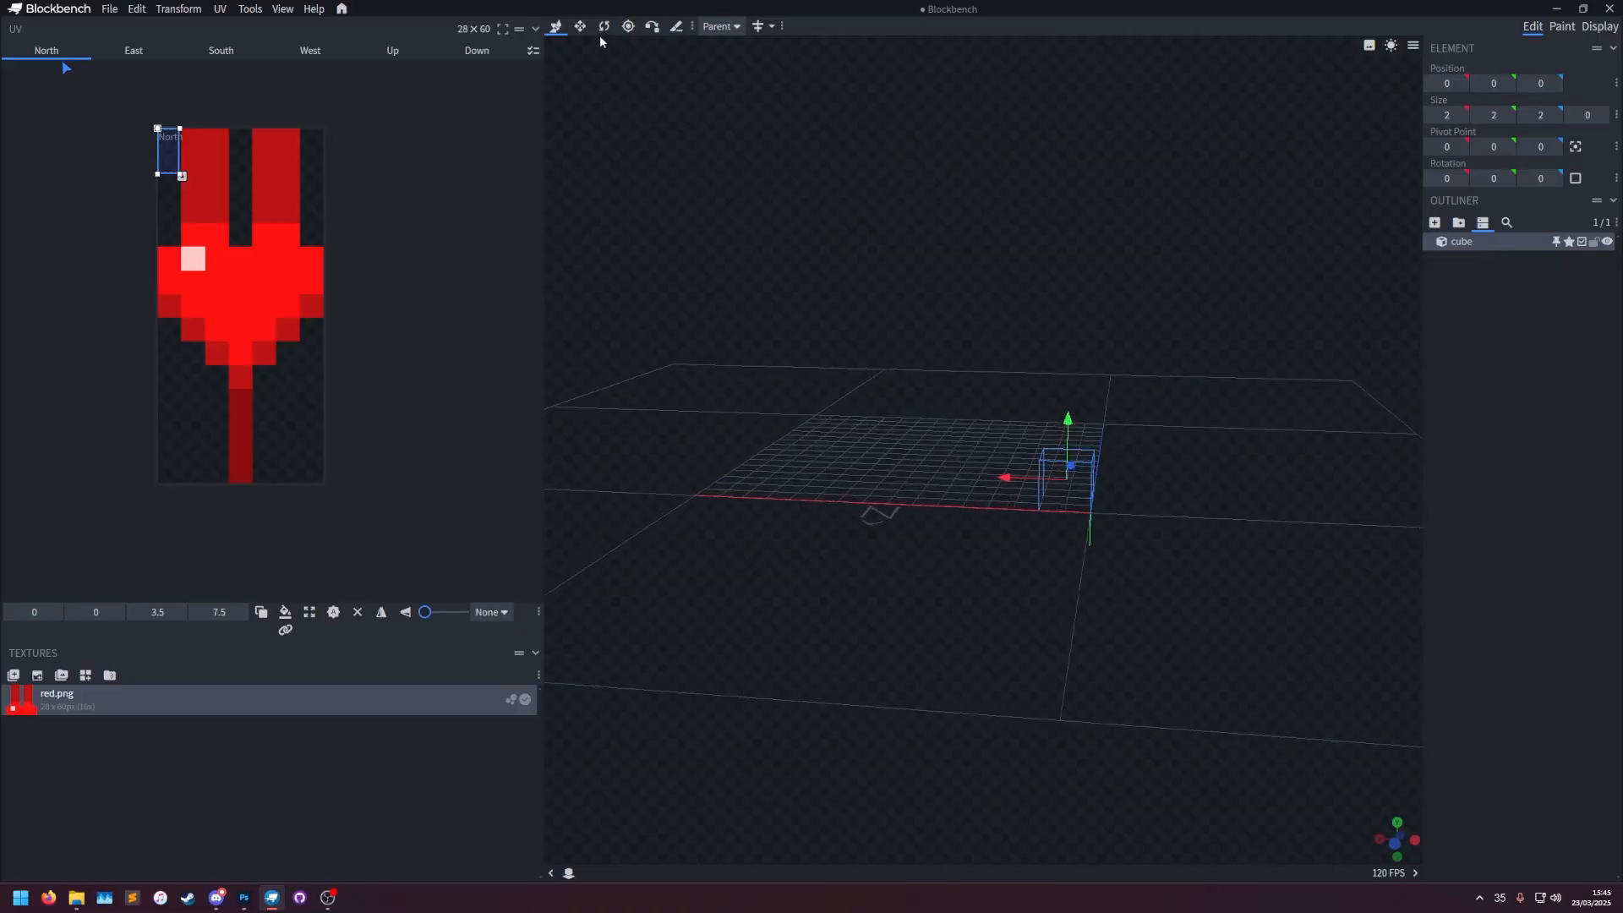
{"action": "left_click", "coordinate": [580, 26]}
{"action": "left_click_drag", "start_coordinate": [1009, 478], "coordinate": [677, 448]}
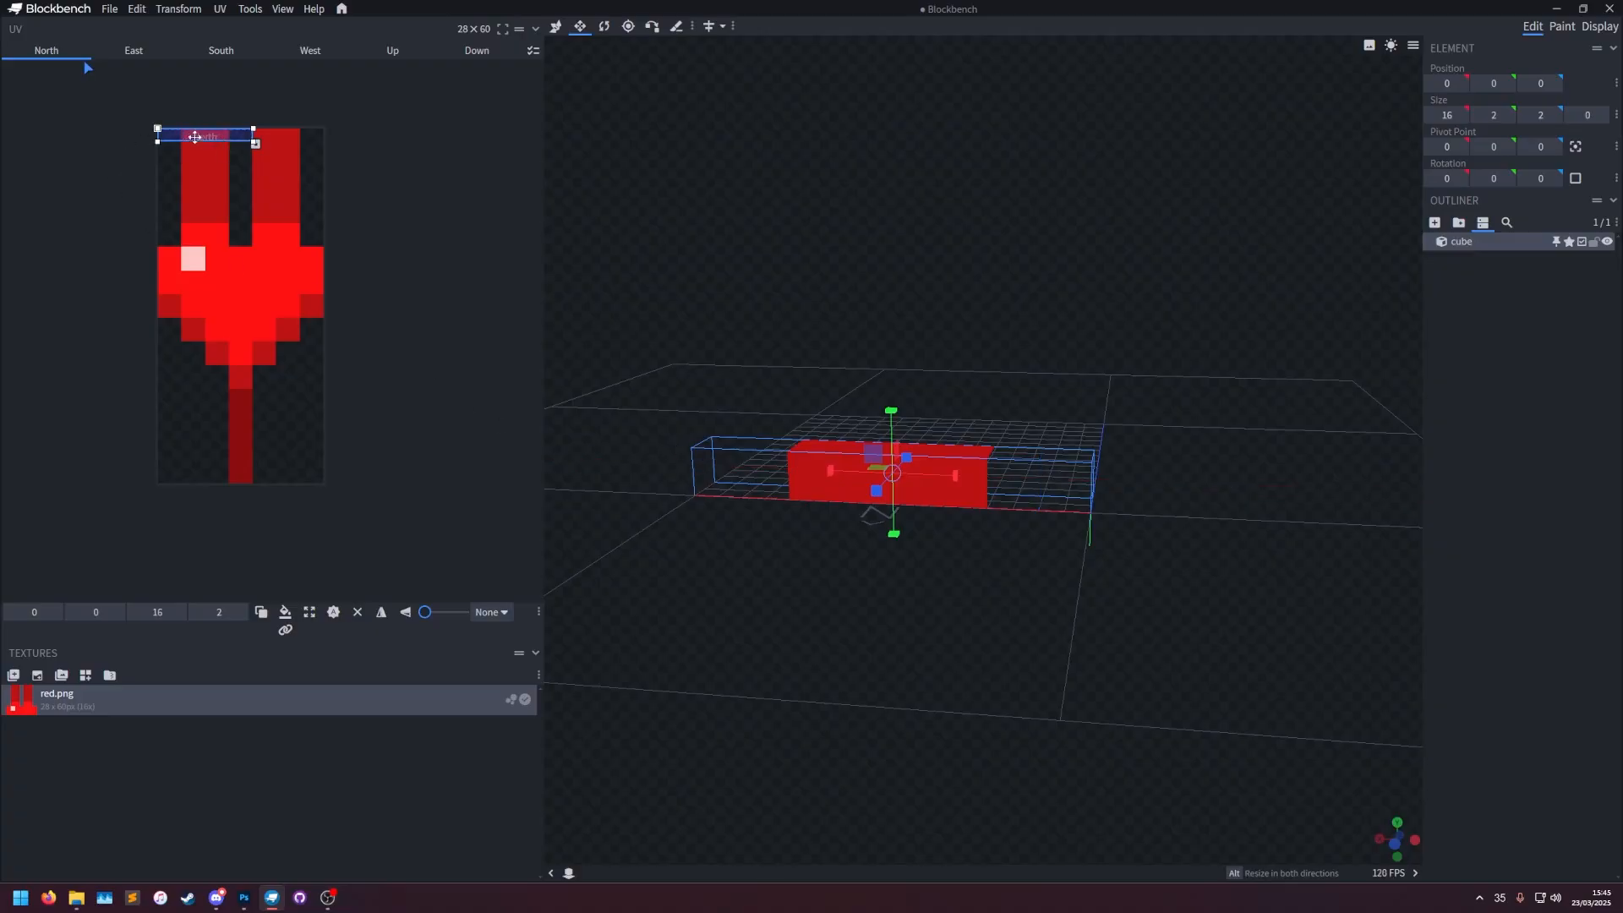
{"action": "left_click_drag", "start_coordinate": [795, 501], "coordinate": [842, 441]}
{"action": "left_click", "coordinate": [1482, 223]}
{"action": "left_click", "coordinate": [1482, 223]}
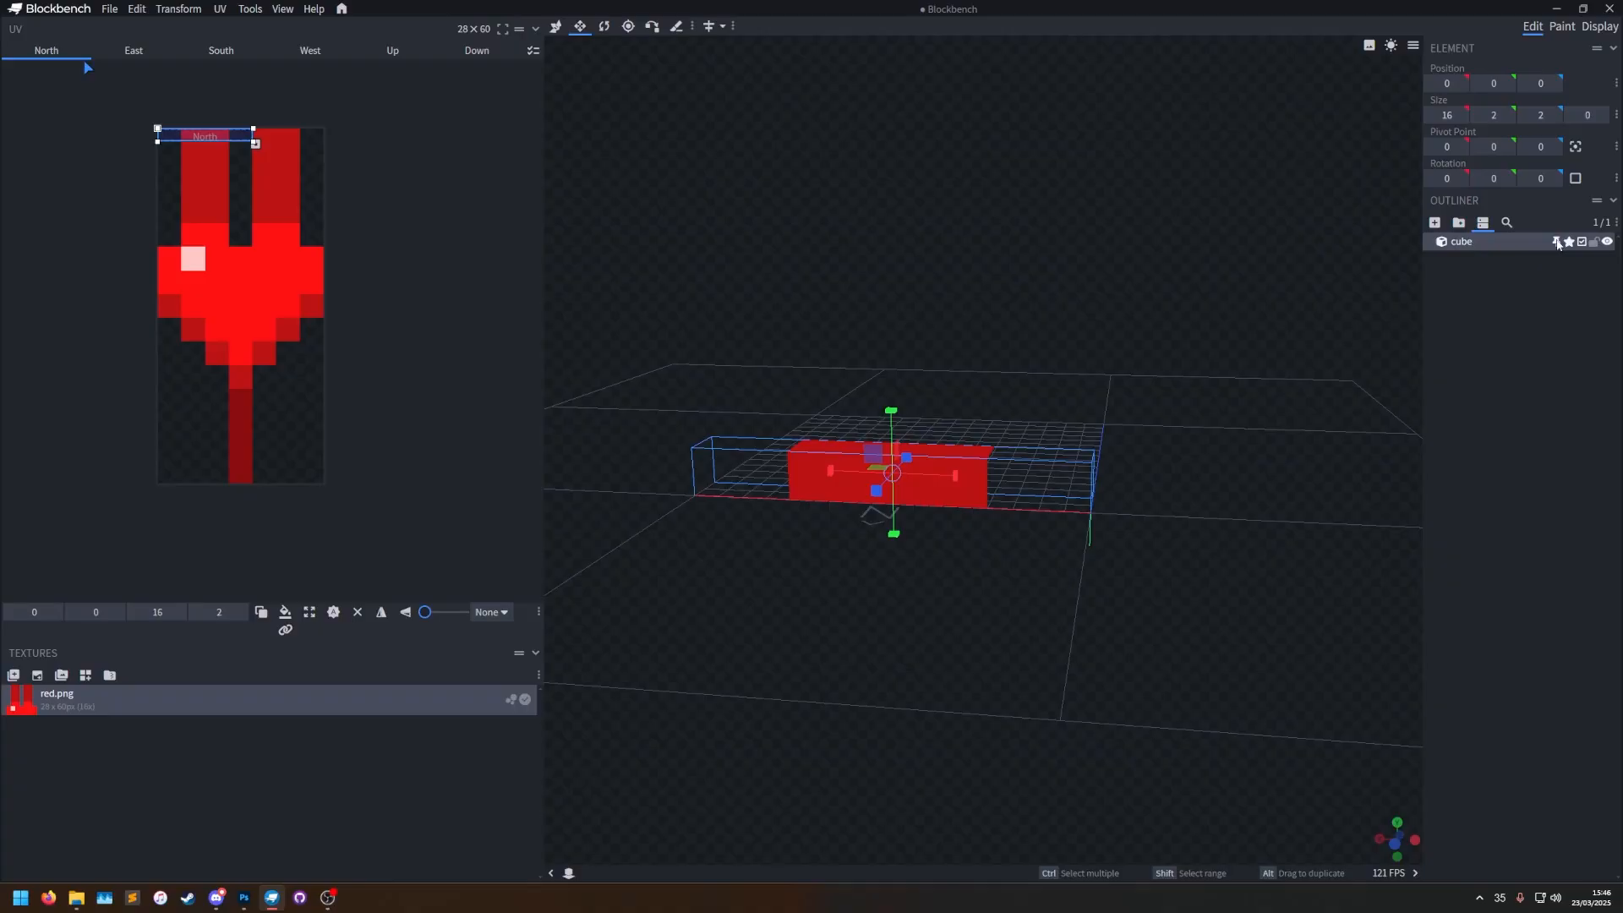
{"action": "left_click", "coordinate": [1557, 244]}
{"action": "left_click_drag", "start_coordinate": [890, 410], "coordinate": [917, 190]}
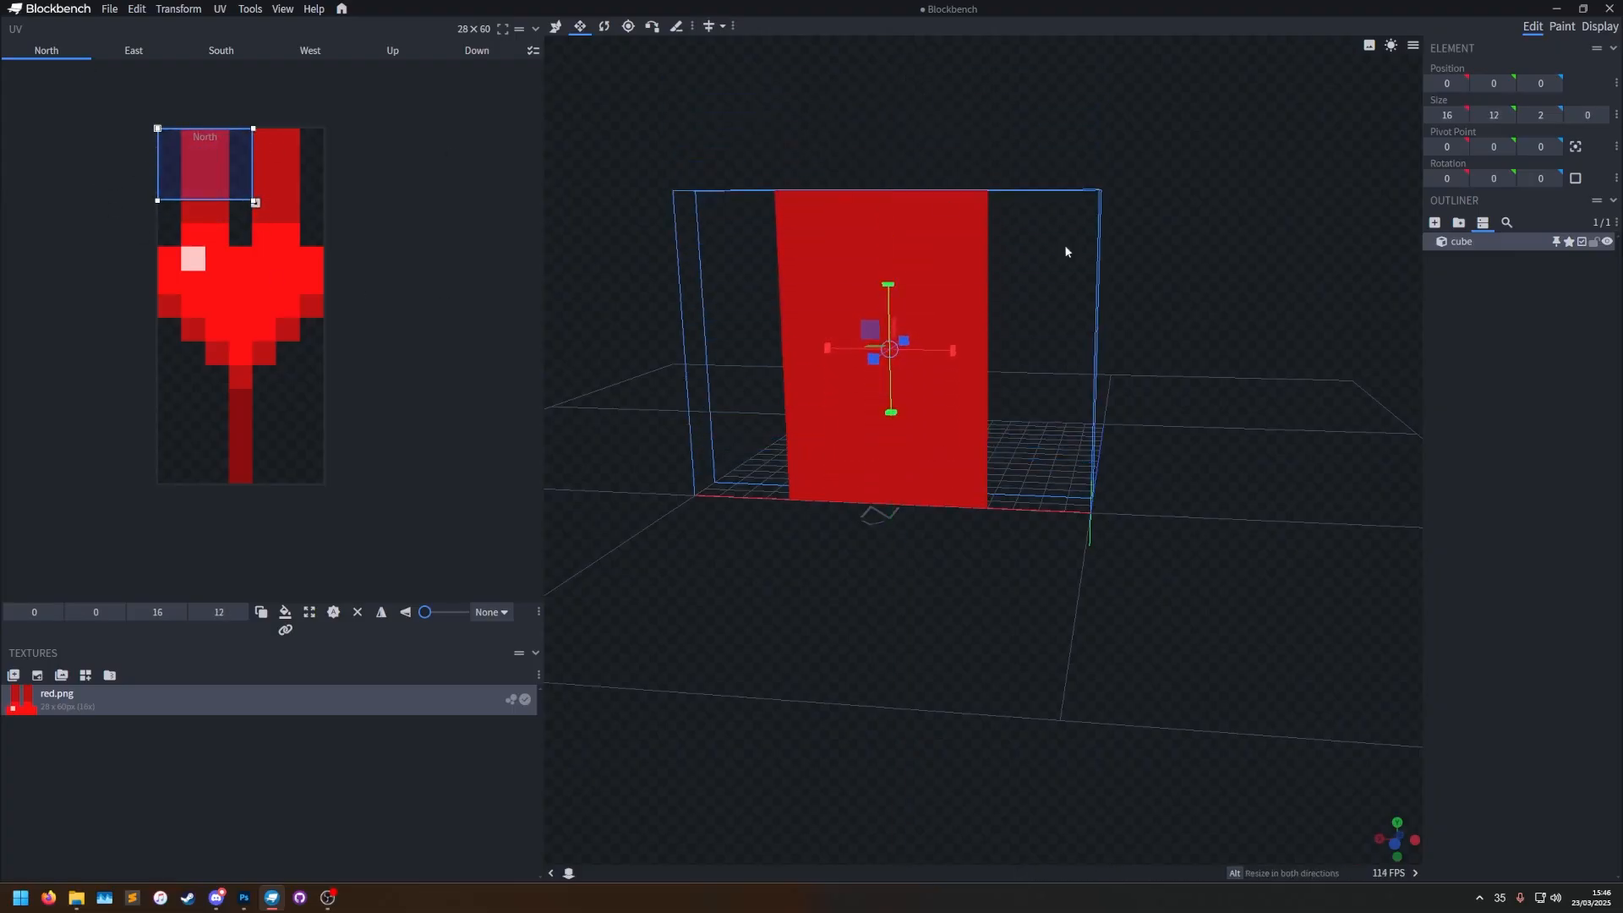
Match the north face's UV size to the real face size and move it down to 0, 16 over the heart.
{"action": "left_click_drag", "start_coordinate": [254, 202], "coordinate": [189, 149]}
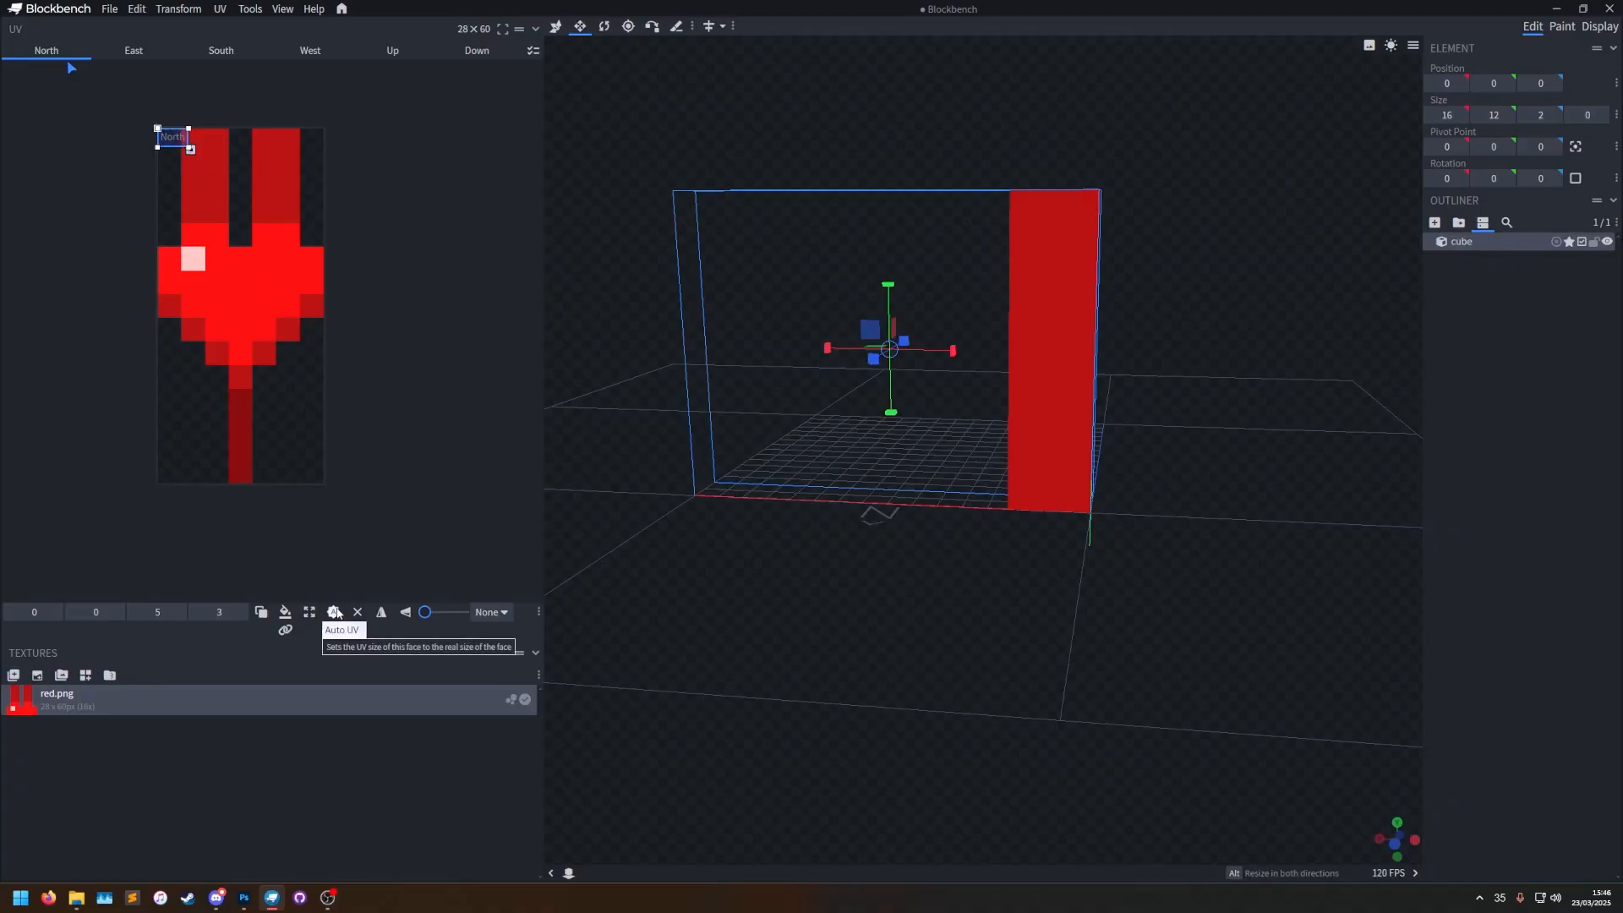
{"action": "left_click", "coordinate": [323, 605]}
{"action": "right_click_drag", "start_coordinate": [1259, 461], "coordinate": [1246, 581]}
{"action": "left_click_drag", "start_coordinate": [1246, 581], "coordinate": [1242, 569]}
{"action": "left_click_drag", "start_coordinate": [195, 172], "coordinate": [194, 266]}
Enlarge the cube to 28 units wide and 28 units high so its north face covers the whole heart.
{"action": "right_click_drag", "start_coordinate": [1265, 561], "coordinate": [1266, 608]}
{"action": "scroll", "coordinate": [1266, 608], "scroll_direction": "down", "scroll_amount": 3}
{"action": "left_click_drag", "start_coordinate": [912, 448], "coordinate": [913, 285]}
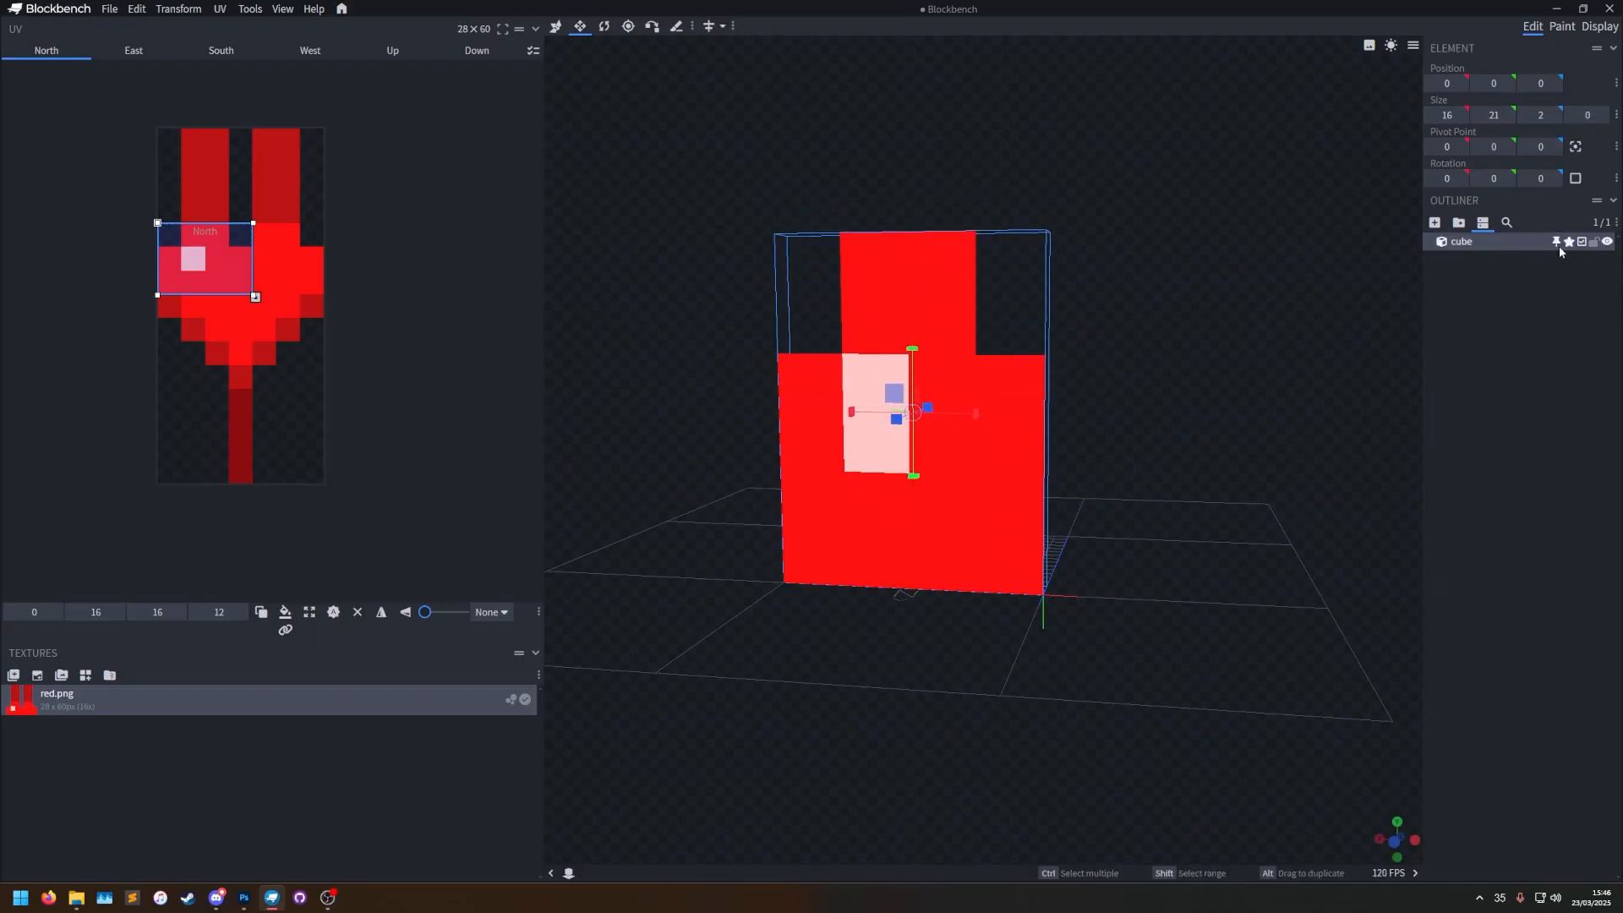
{"action": "left_click_drag", "start_coordinate": [917, 349], "coordinate": [916, 218]}
{"action": "left_click_drag", "start_coordinate": [976, 355], "coordinate": [1217, 369]}
{"action": "left_click_drag", "start_coordinate": [1232, 264], "coordinate": [1161, 476]}
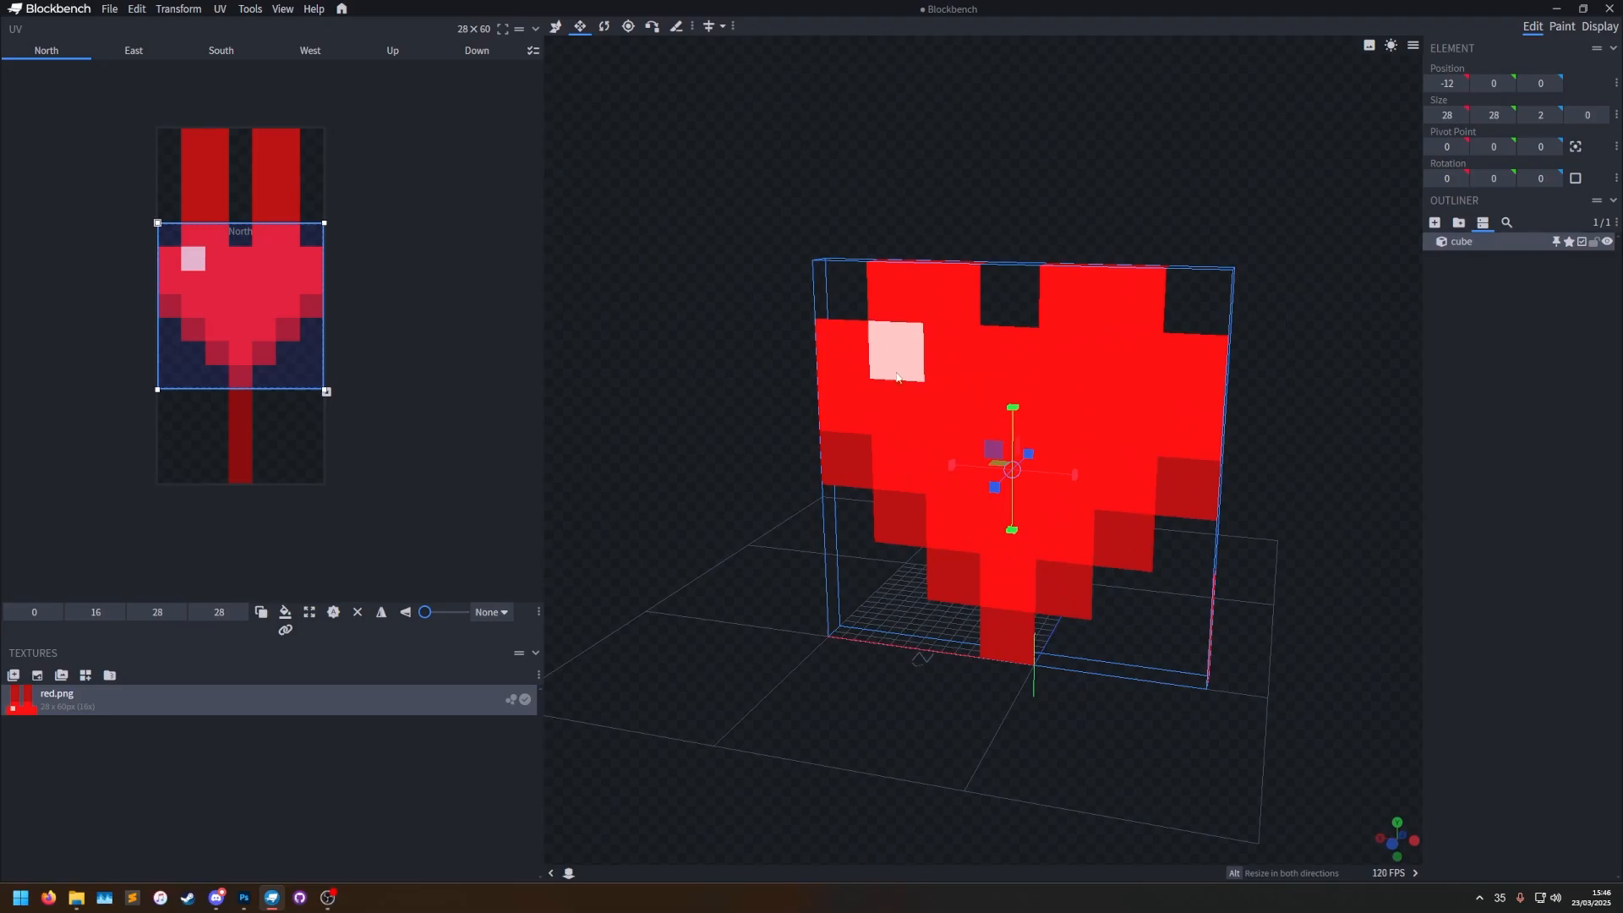
Copy the north face's UV mapping onto the south face and mirror it horizontally.
{"action": "left_click", "coordinate": [555, 26]}
{"action": "key", "text": "ctrl+c"}
{"action": "left_click_drag", "start_coordinate": [1137, 202], "coordinate": [862, 219]}
{"action": "left_click", "coordinate": [835, 372]}
{"action": "right_click", "coordinate": [835, 372]}
{"action": "left_click", "coordinate": [870, 395]}
{"action": "left_click_drag", "start_coordinate": [870, 396], "coordinate": [1344, 484]}
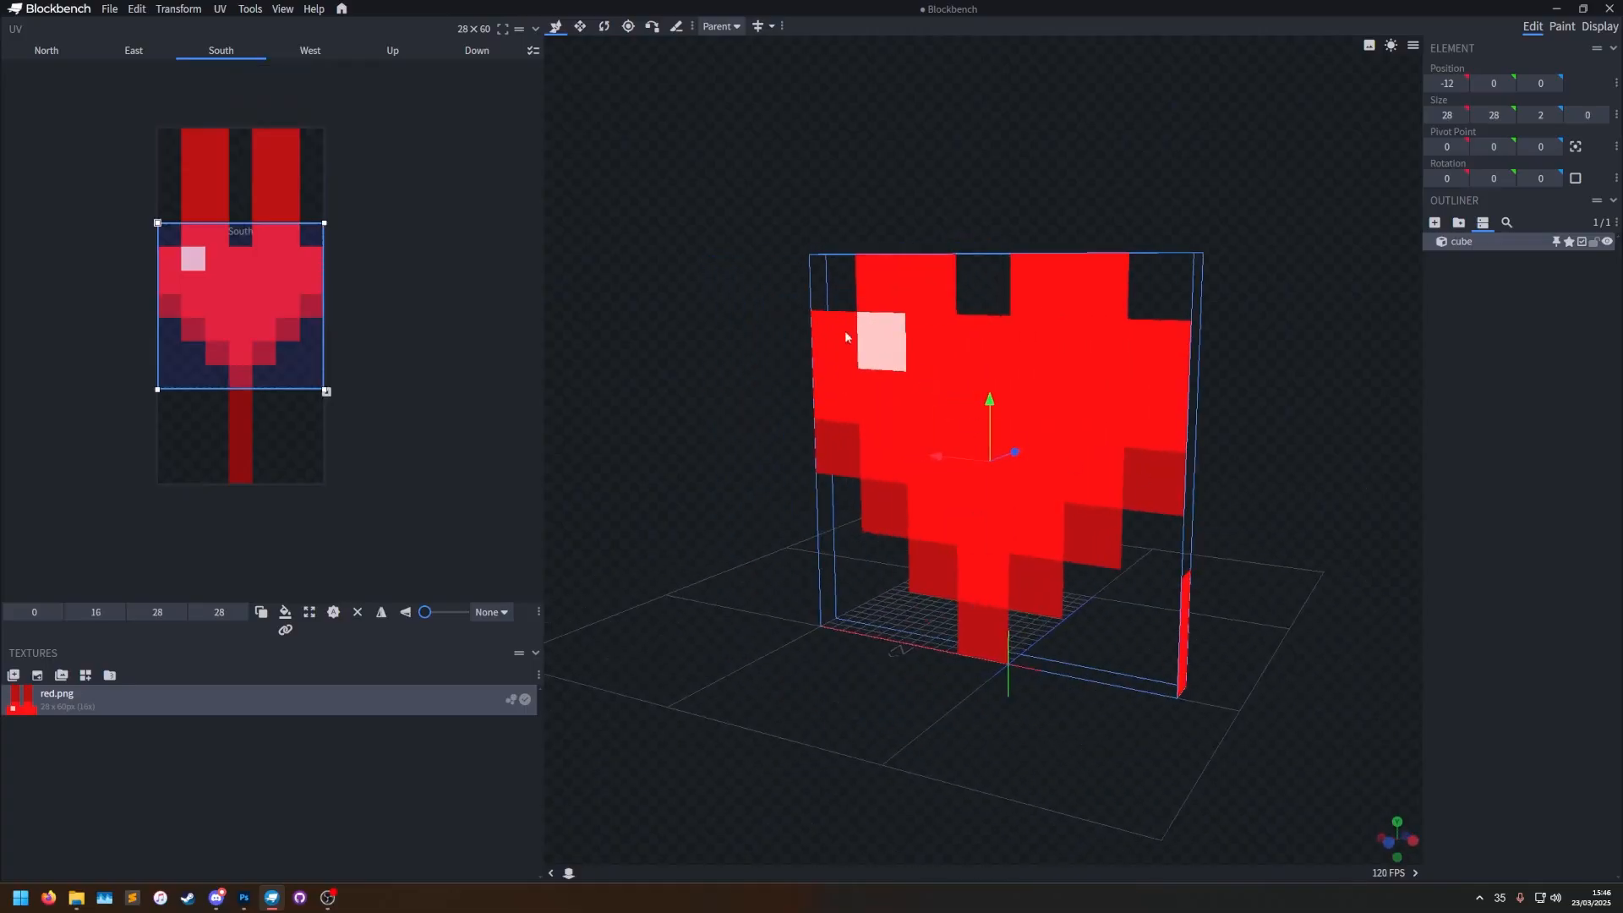
{"action": "left_click_drag", "start_coordinate": [887, 338], "coordinate": [815, 365]}
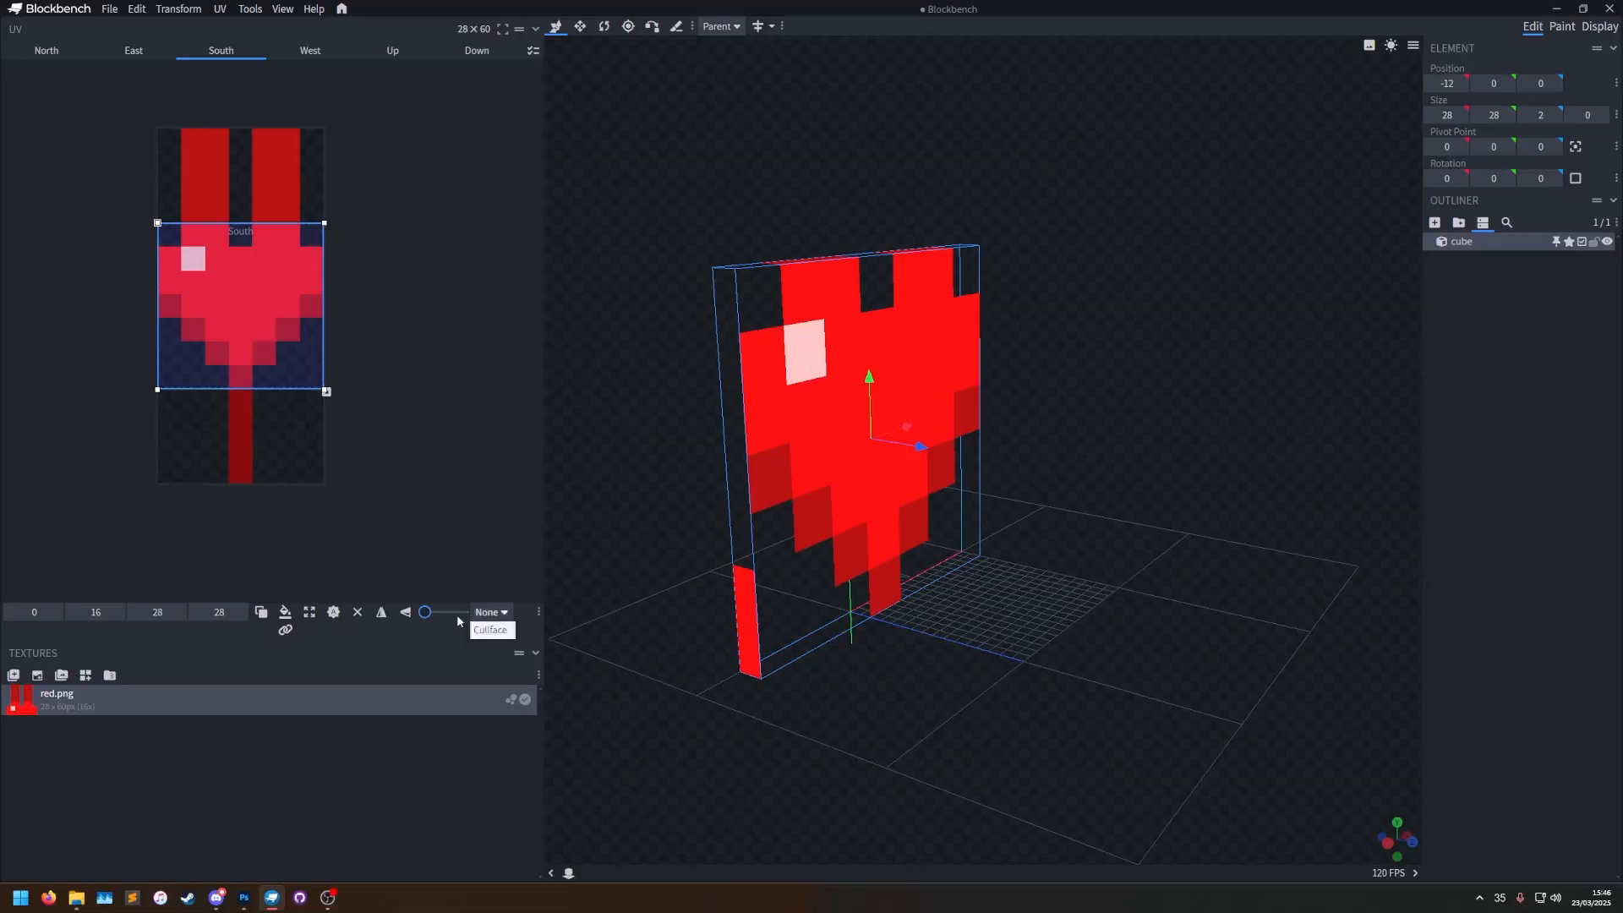
{"action": "left_click", "coordinate": [381, 613]}
{"action": "left_click_drag", "start_coordinate": [989, 757], "coordinate": [713, 378]}
Extend the cube's depth to 16 units.
{"action": "left_click", "coordinate": [580, 26]}
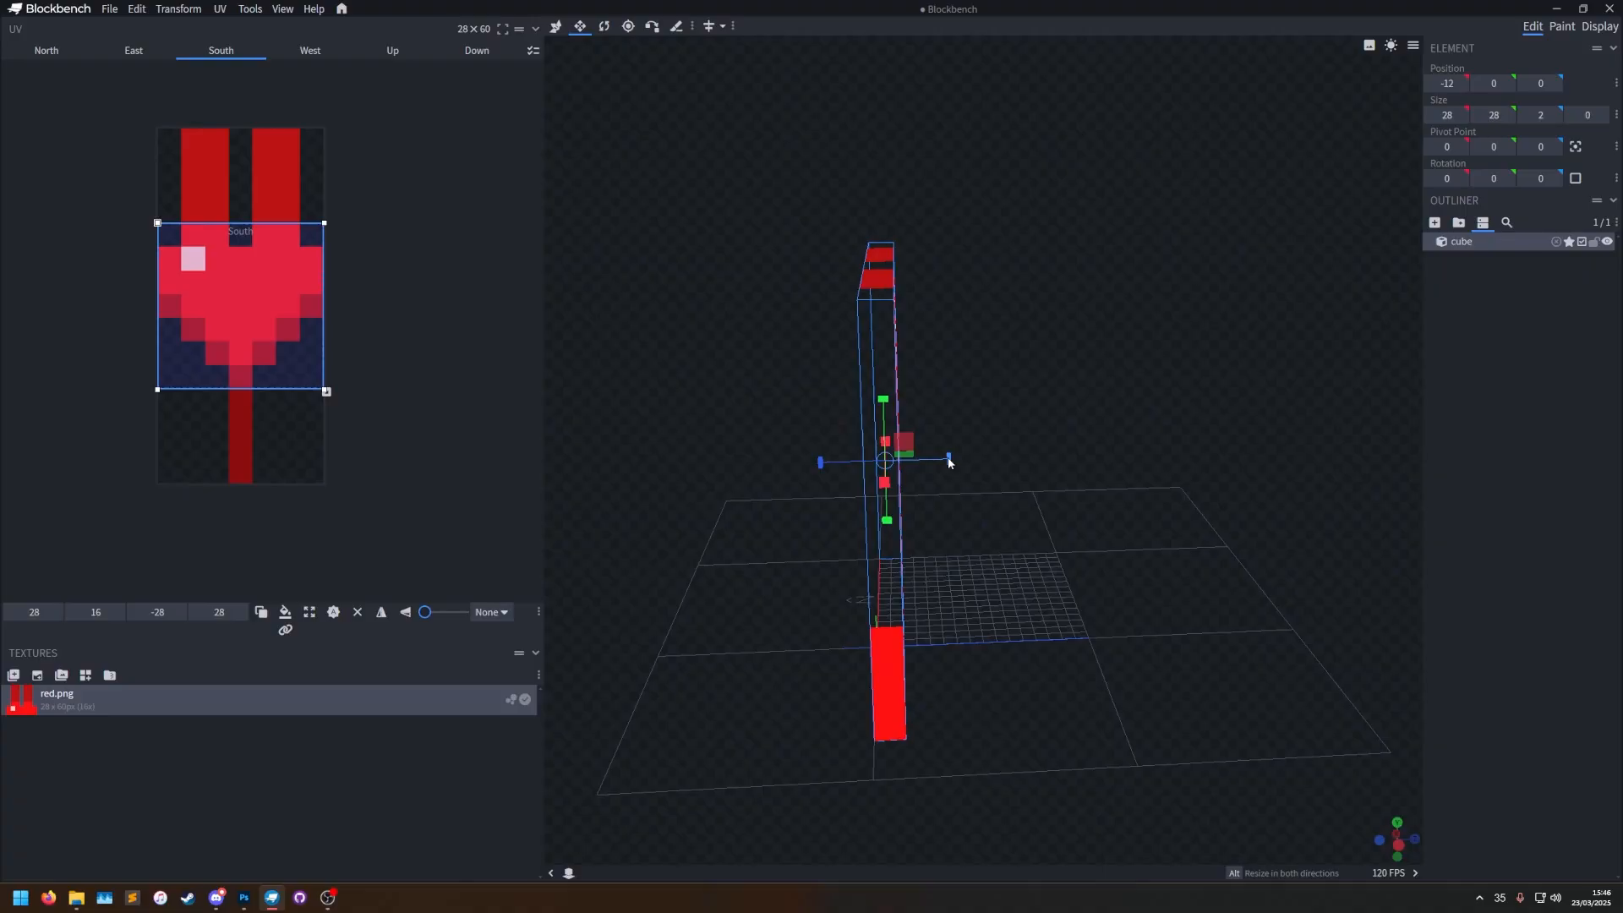
{"action": "left_click_drag", "start_coordinate": [949, 459], "coordinate": [1289, 425]}
{"action": "key", "text": "KP_1"}
Move the cube to X position -6 and centre its pivot point on it.
{"action": "key", "text": "v"}
{"action": "left_click_drag", "start_coordinate": [974, 454], "coordinate": [903, 441]}
{"action": "left_click_drag", "start_coordinate": [1300, 526], "coordinate": [1211, 488]}
{"action": "left_click", "coordinate": [1575, 147]}
Set the textures of the cube's west and east faces to Transparent.
{"action": "left_click_drag", "start_coordinate": [1261, 342], "coordinate": [1118, 385]}
{"action": "left_click_drag", "start_coordinate": [716, 500], "coordinate": [991, 517]}
{"action": "left_click_drag", "start_coordinate": [1300, 545], "coordinate": [1099, 538]}
{"action": "left_click", "coordinate": [1113, 585]}
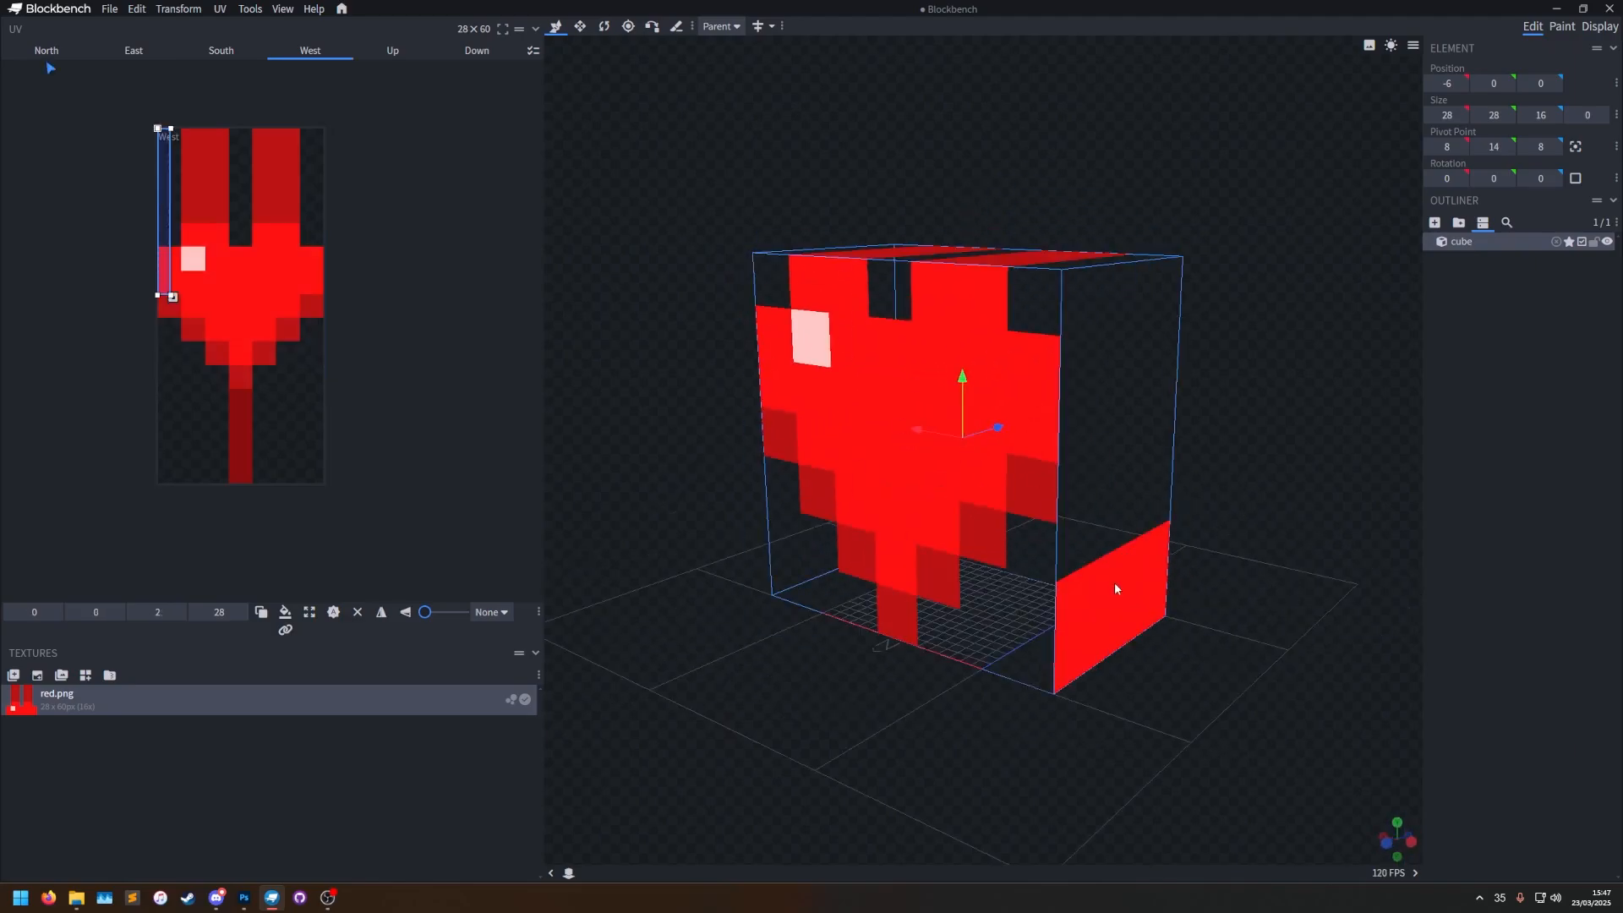
{"action": "right_click", "coordinate": [235, 210]}
{"action": "mouse_move", "coordinate": [318, 567]}
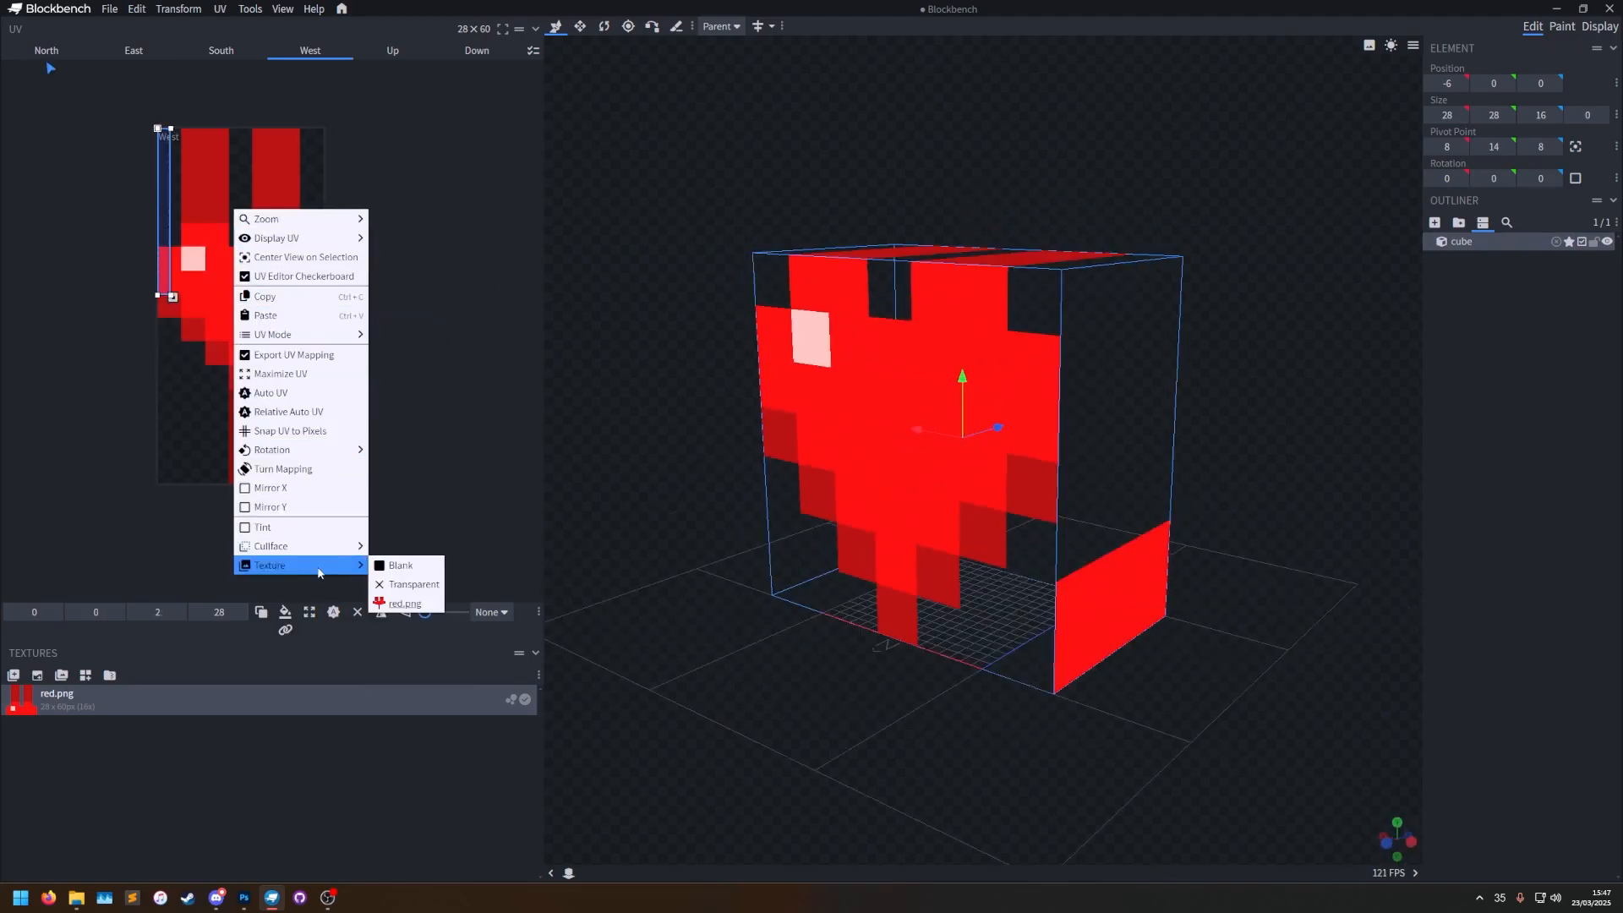
{"action": "left_click", "coordinate": [393, 584]}
{"action": "left_click_drag", "start_coordinate": [948, 732], "coordinate": [1030, 730]}
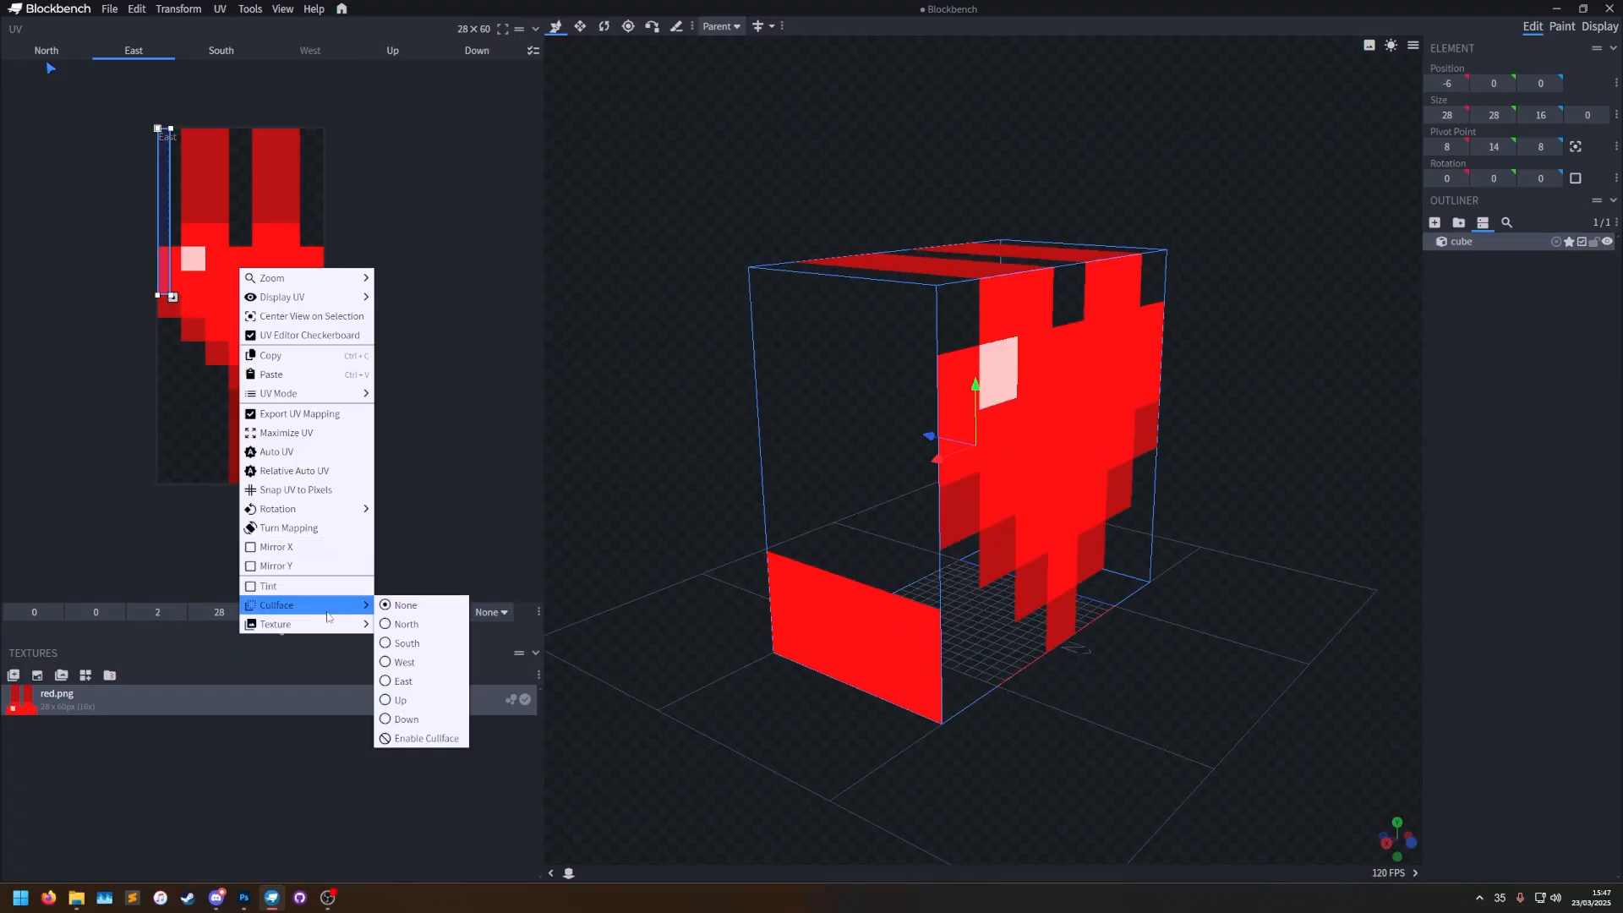
{"action": "mouse_move", "coordinate": [335, 624]}
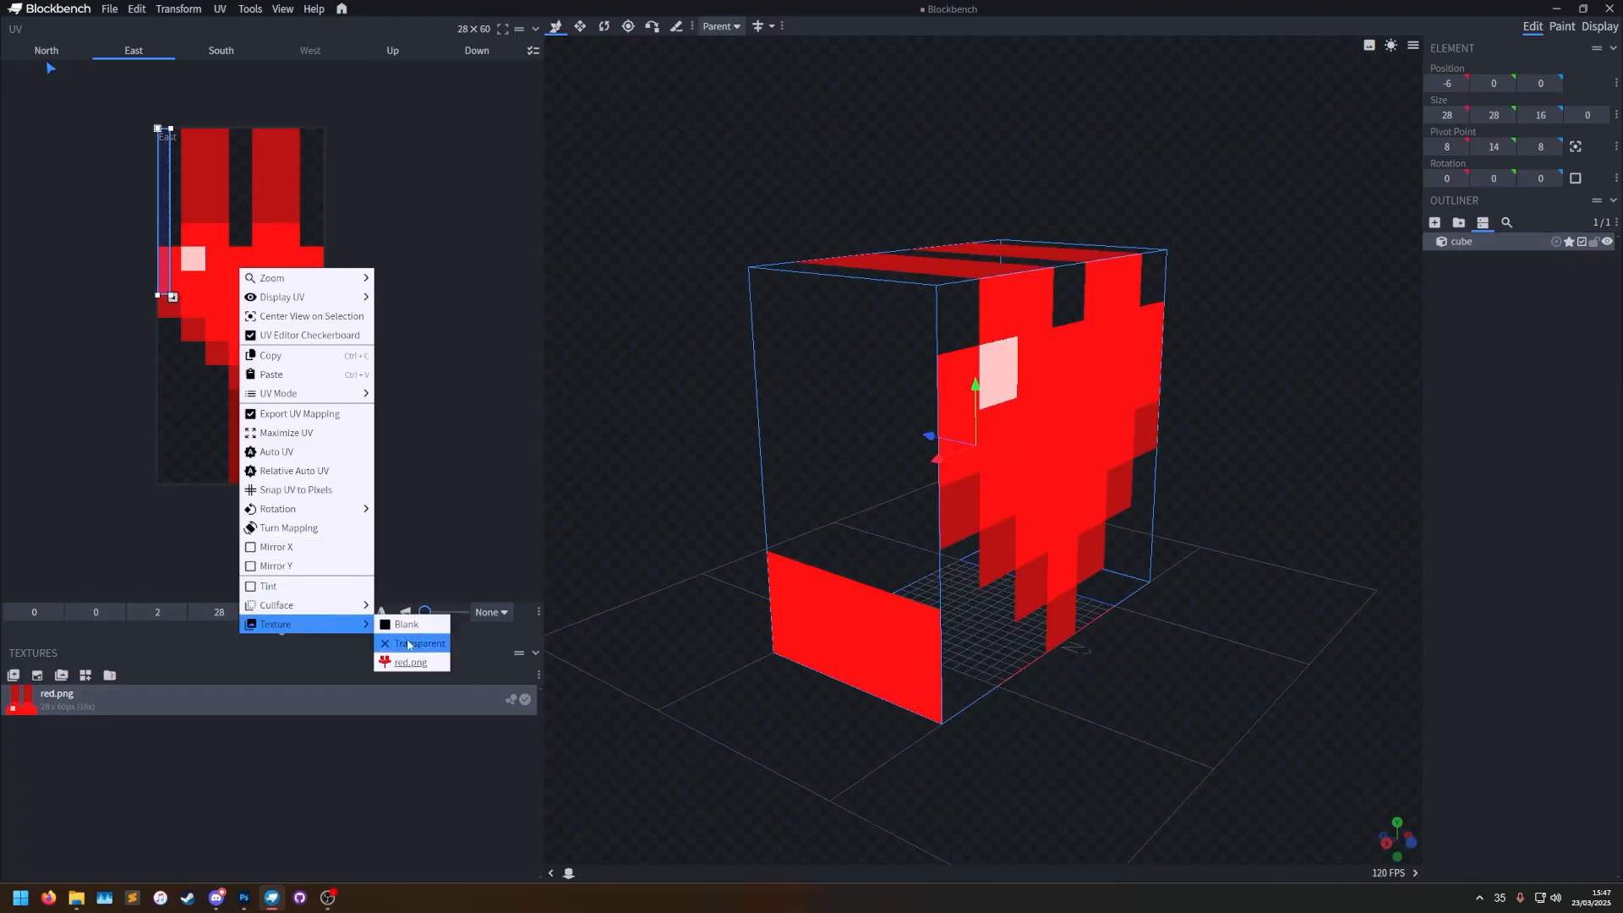
{"action": "left_click", "coordinate": [418, 647]}
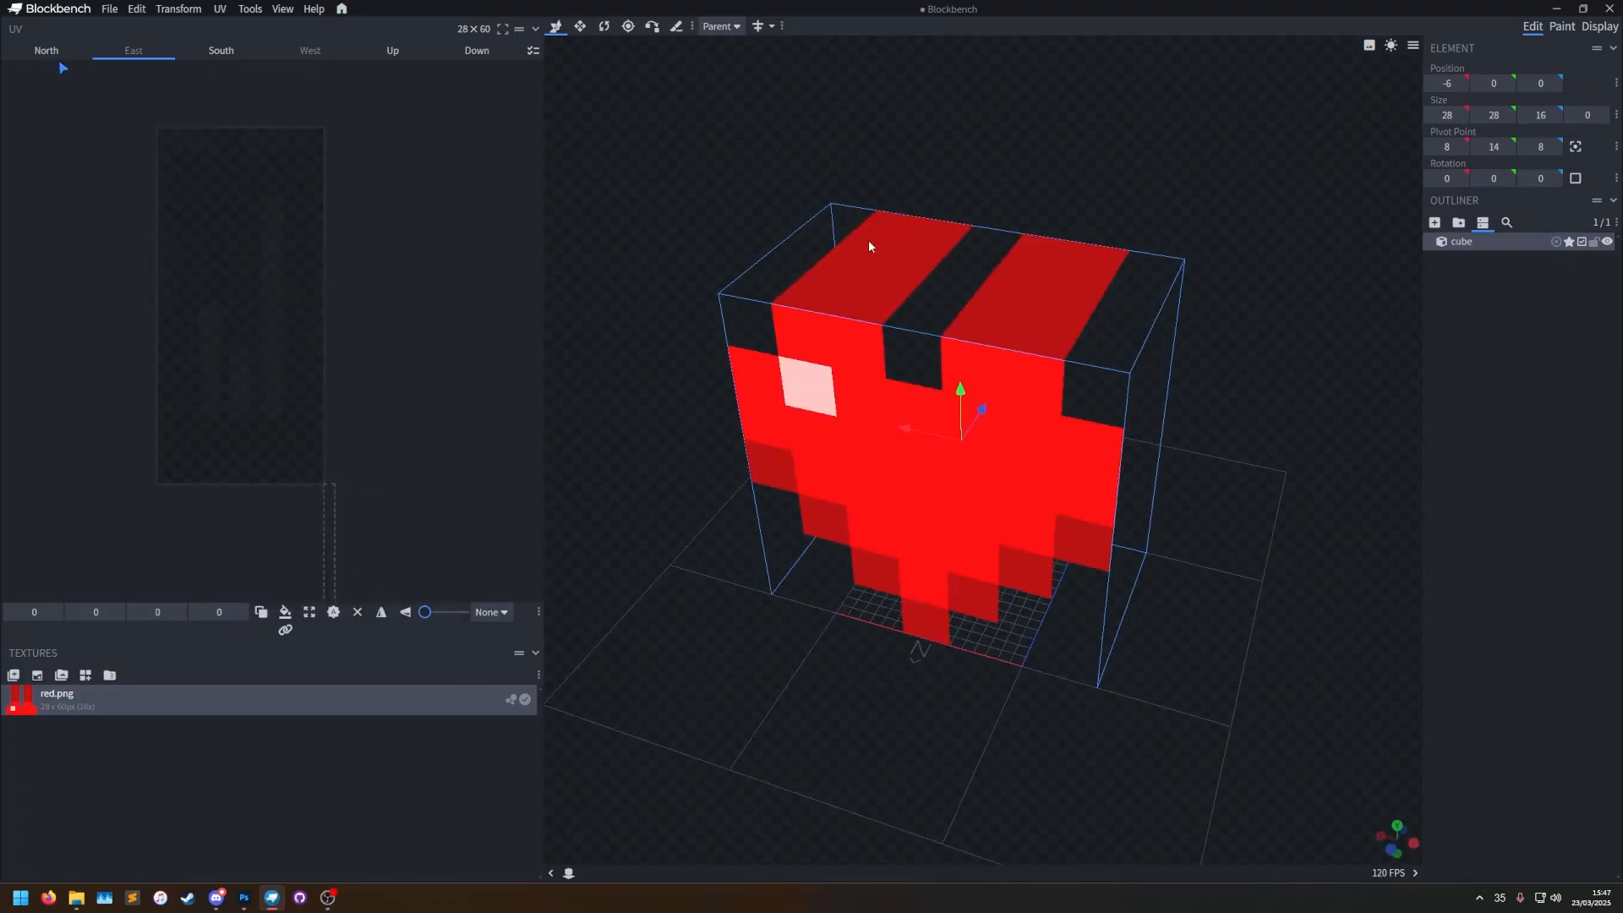
Fit the up face's UV over the texture's top 28 × 16 section and move the down face's UV onto its bottom section.
{"action": "left_click", "coordinate": [871, 246]}
{"action": "left_click_drag", "start_coordinate": [240, 132], "coordinate": [244, 213]}
{"action": "left_click_drag", "start_coordinate": [808, 758], "coordinate": [826, 551]}
{"action": "left_click", "coordinate": [786, 558]}
{"action": "left_click_drag", "start_coordinate": [230, 136], "coordinate": [235, 495]}
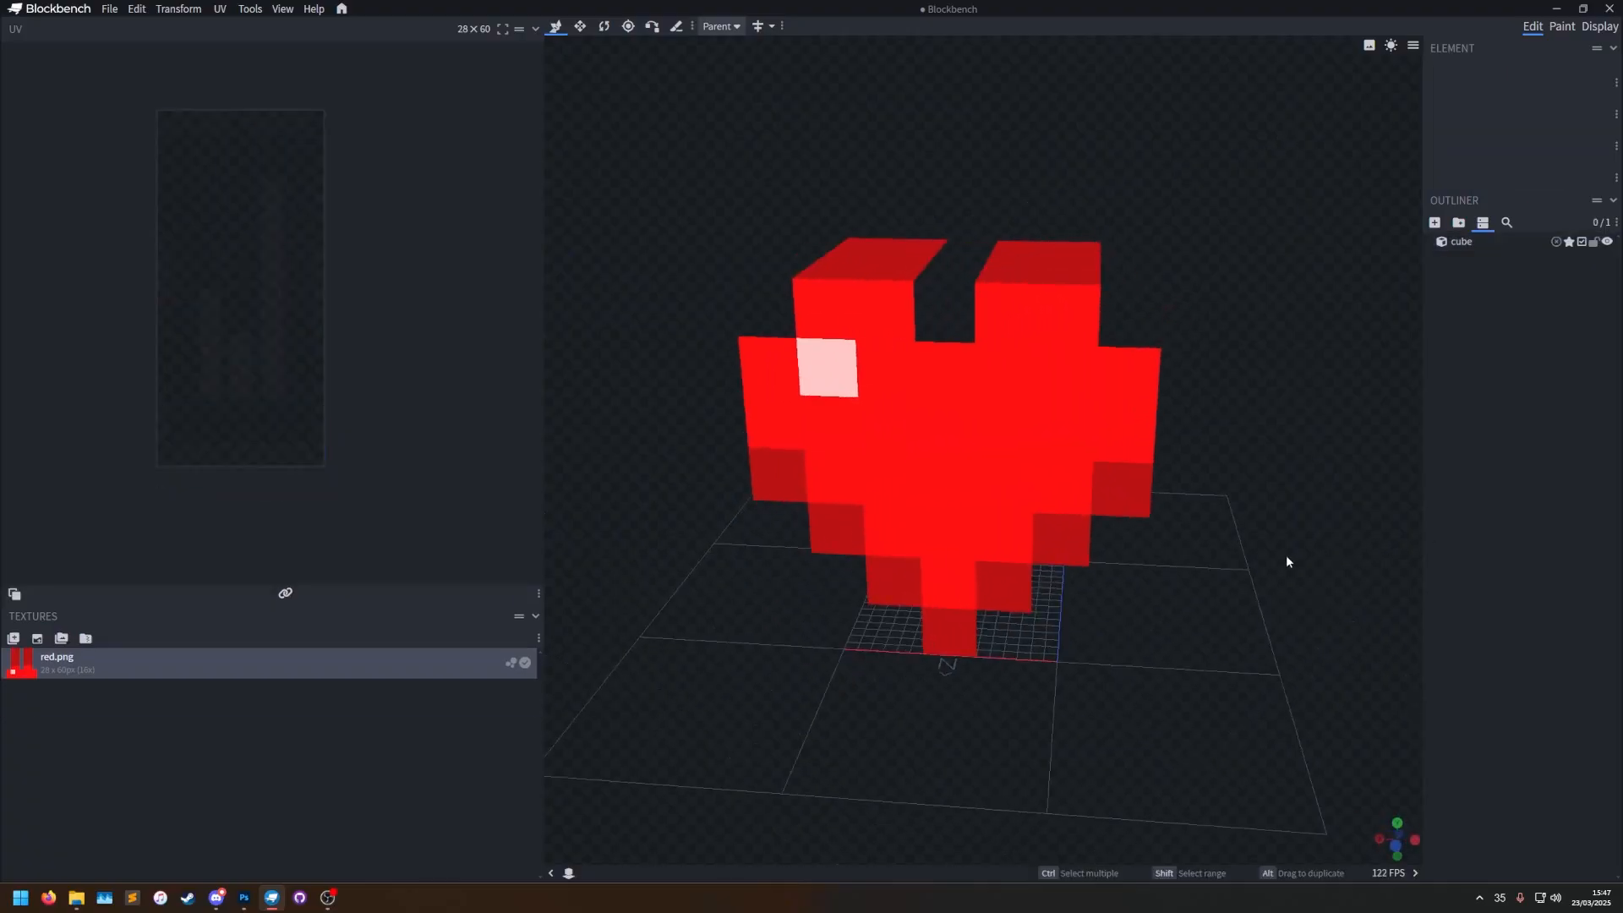
Paint a white test stroke across the top and front faces to check the UV alignment, and undo it.
{"action": "left_click_drag", "start_coordinate": [1285, 554], "coordinate": [1247, 554]}
{"action": "left_click", "coordinate": [965, 294]}
{"action": "left_click_drag", "start_coordinate": [638, 308], "coordinate": [1093, 749]}
{"action": "left_click", "coordinate": [1563, 26]}
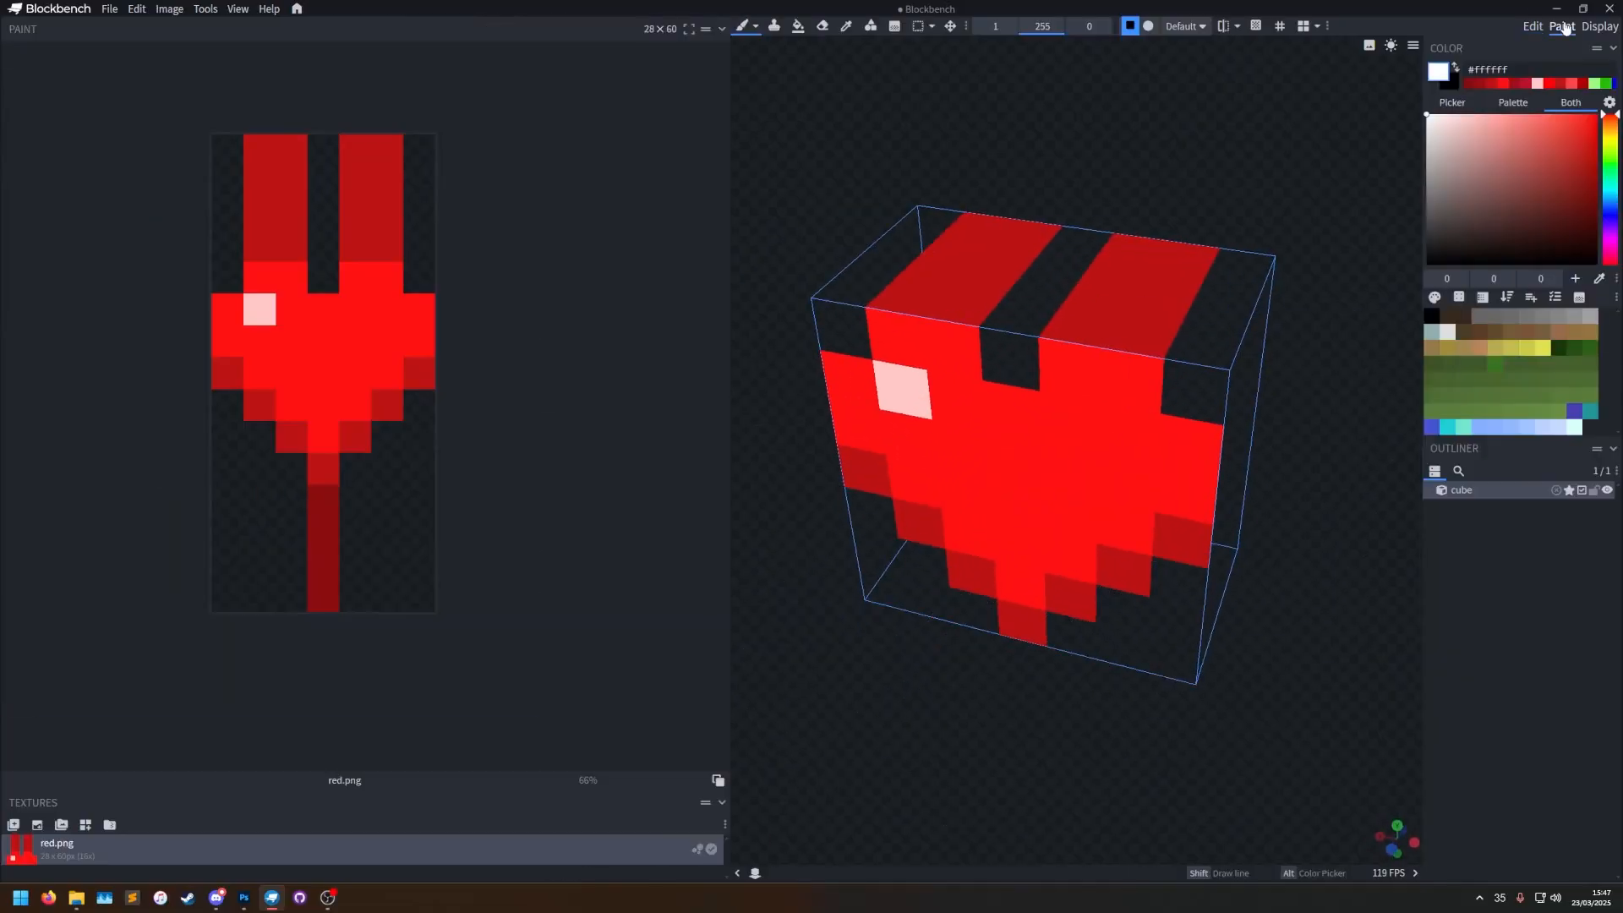
{"action": "left_click_drag", "start_coordinate": [1129, 91], "coordinate": [1116, 239]}
{"action": "left_click_drag", "start_coordinate": [1055, 296], "coordinate": [1118, 258]}
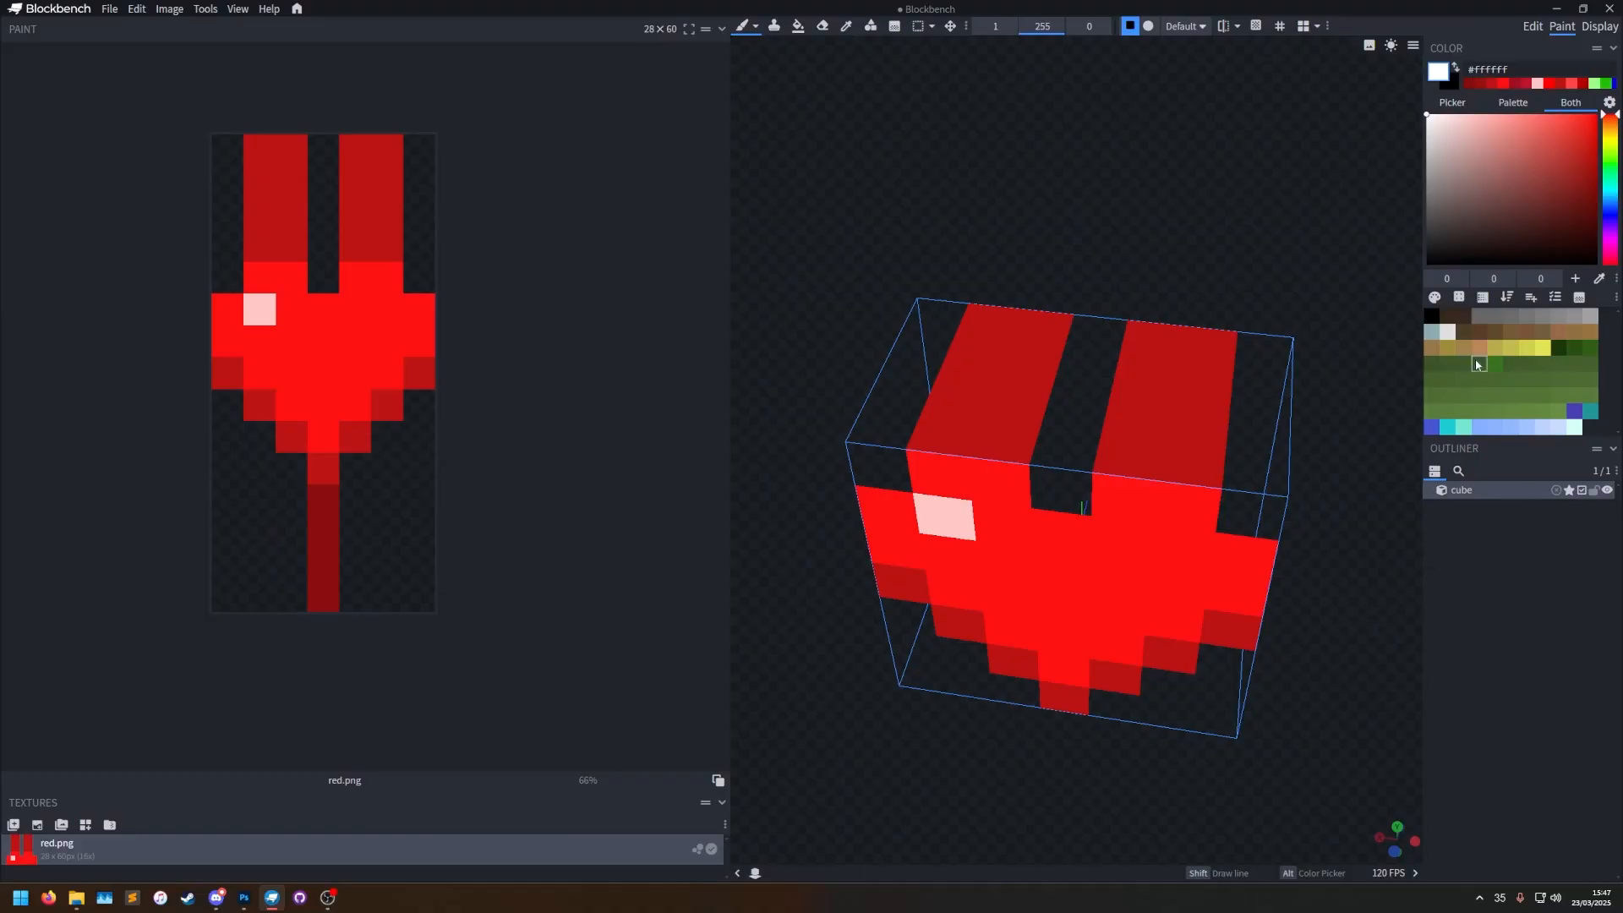
{"action": "scroll", "coordinate": [1323, 477], "scroll_direction": "up", "scroll_amount": 3}
{"action": "left_click_drag", "start_coordinate": [1139, 343], "coordinate": [1110, 494]}
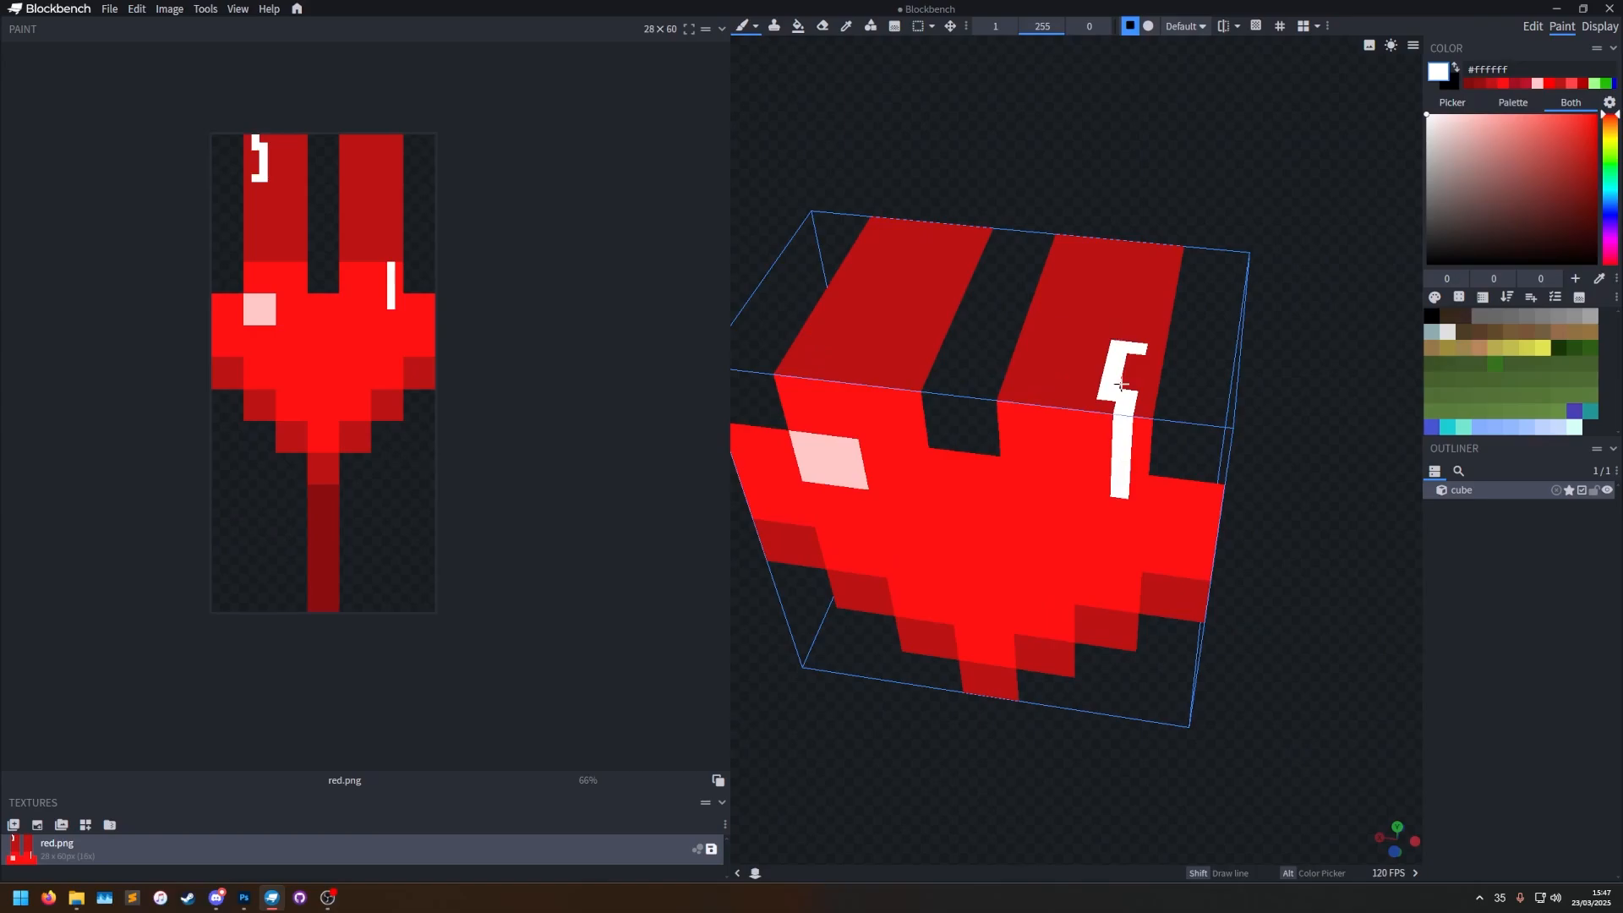
{"action": "scroll", "coordinate": [297, 228], "scroll_direction": "up", "scroll_amount": 3}
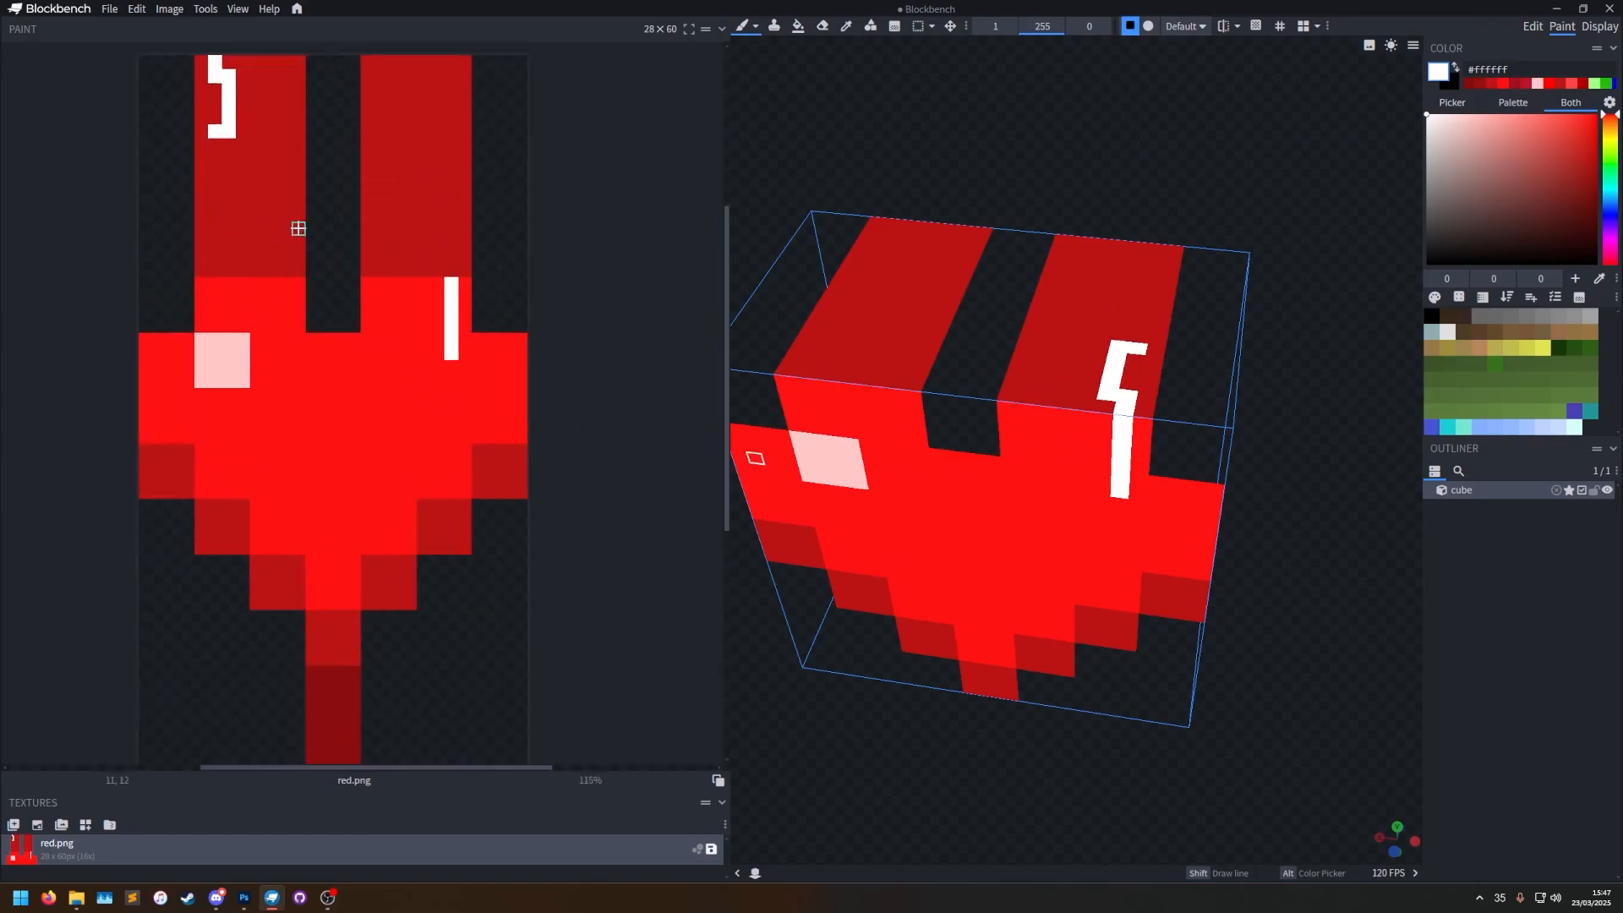
{"action": "scroll", "coordinate": [337, 264], "scroll_direction": "up", "scroll_amount": 2}
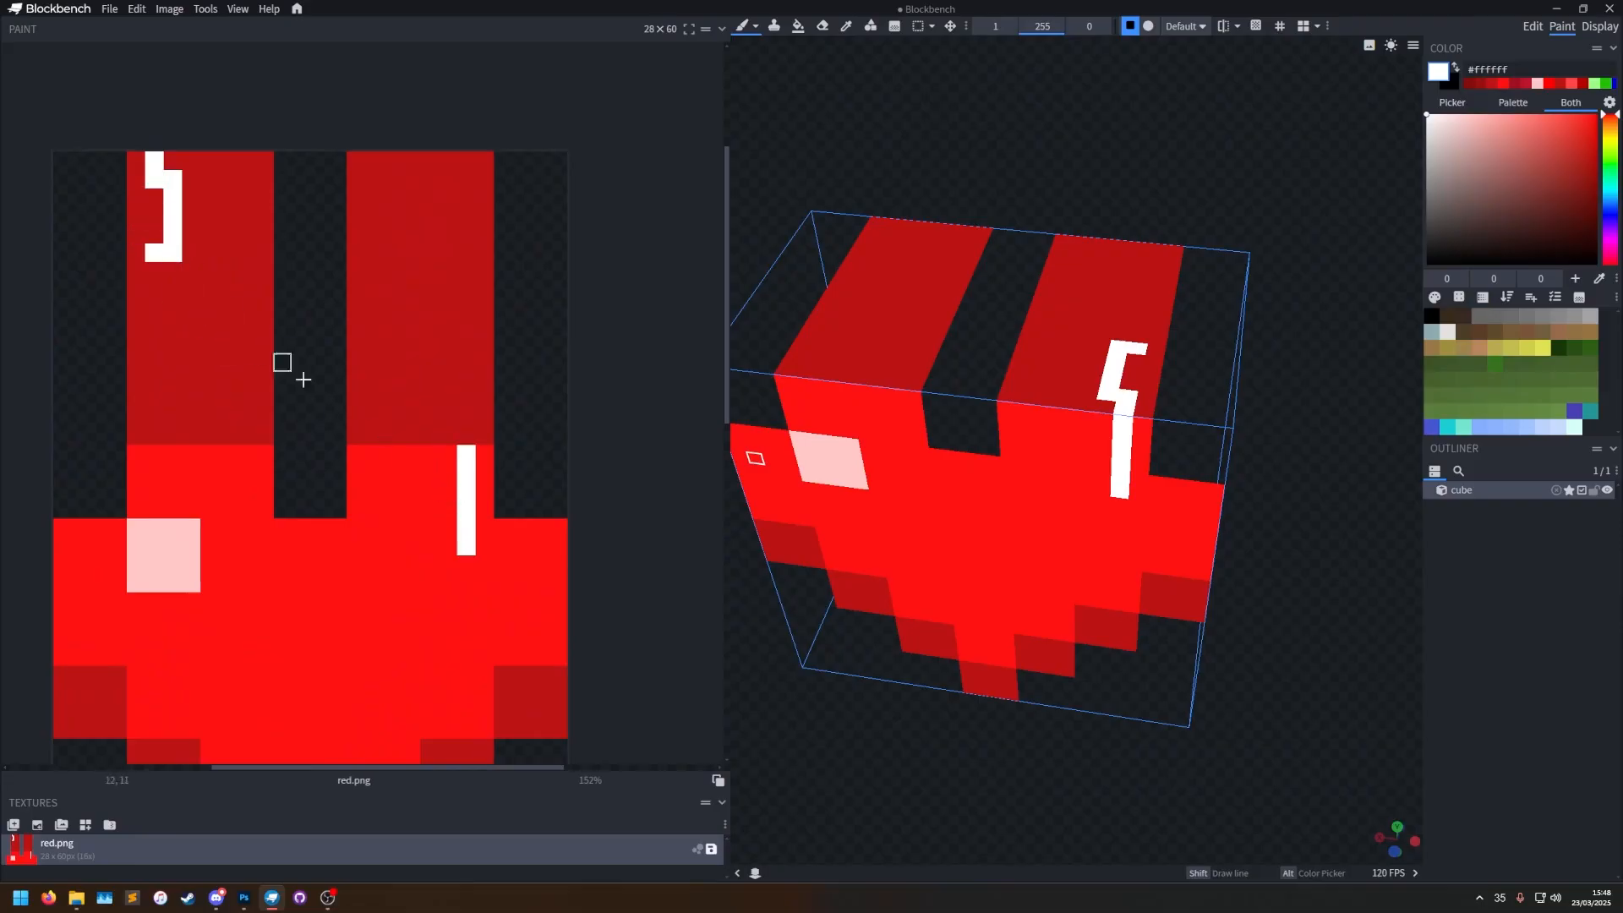
{"action": "key", "text": "ctrl+z"}
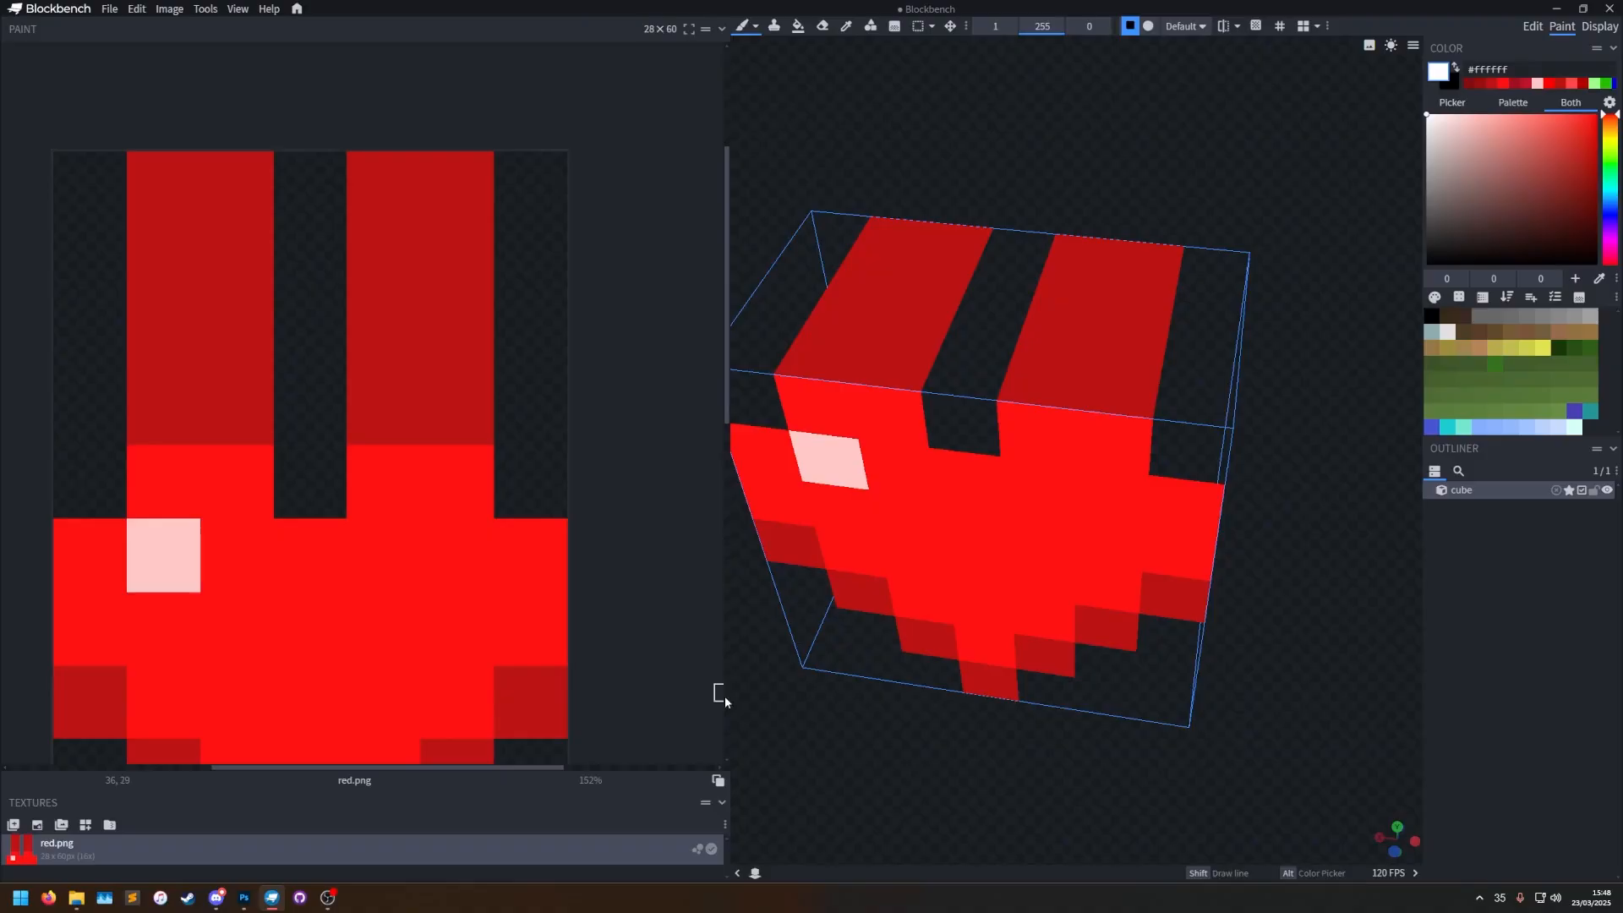
Return to editing and mirror the up face's UV both horizontally and vertically.
{"action": "left_click_drag", "start_coordinate": [728, 702], "coordinate": [564, 659]}
{"action": "key", "text": "1"}
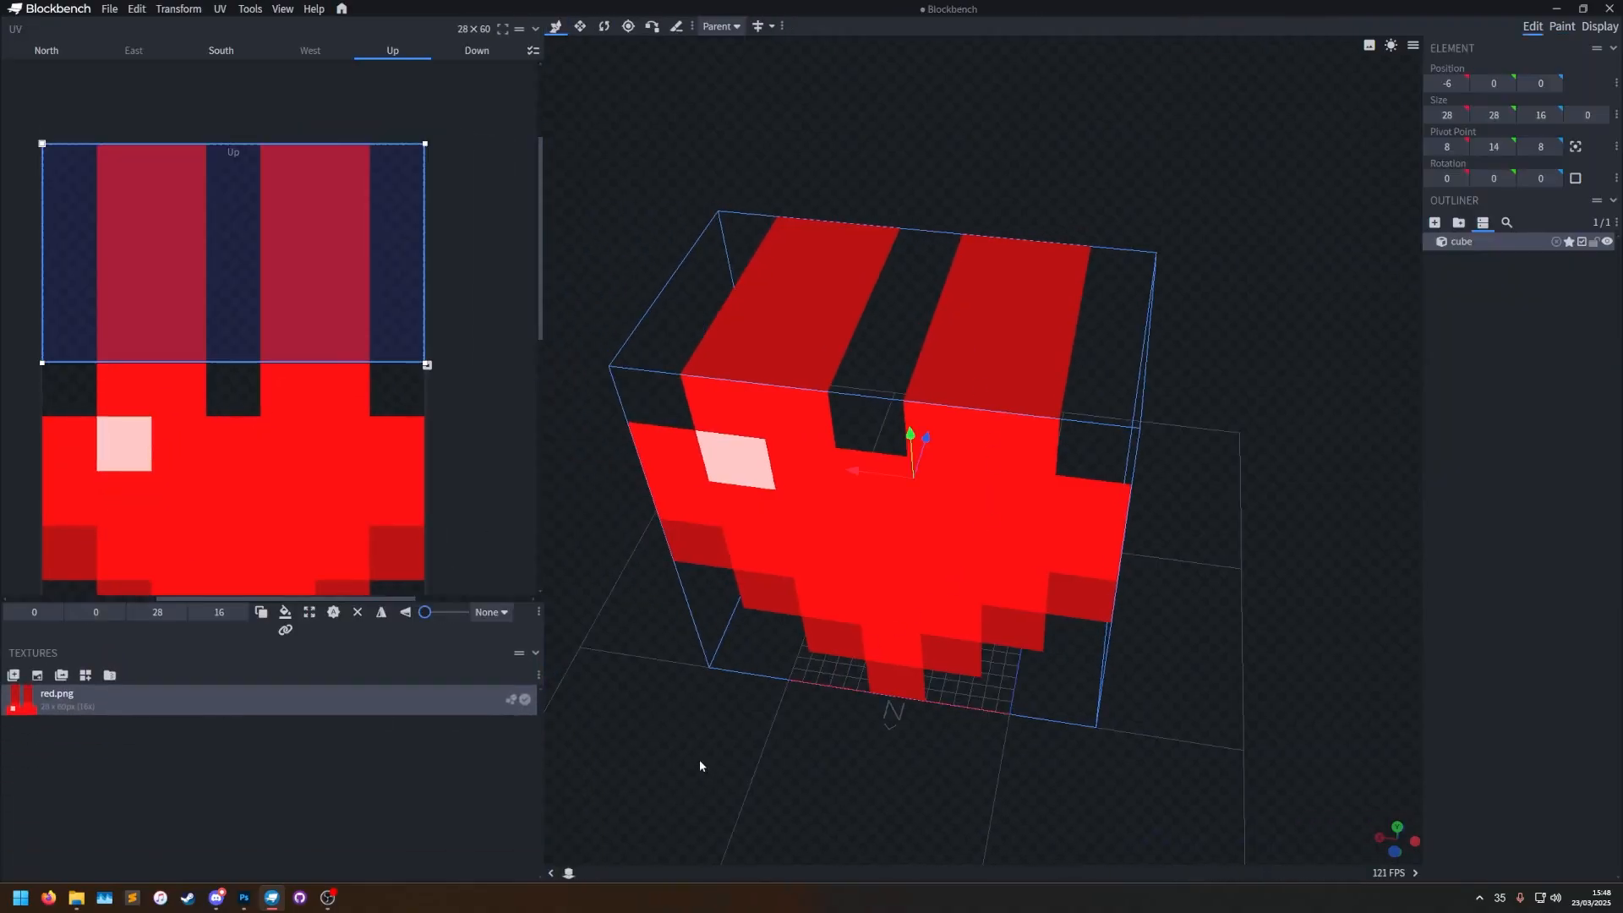
{"action": "left_click", "coordinate": [381, 612]}
{"action": "left_click", "coordinate": [406, 612]}
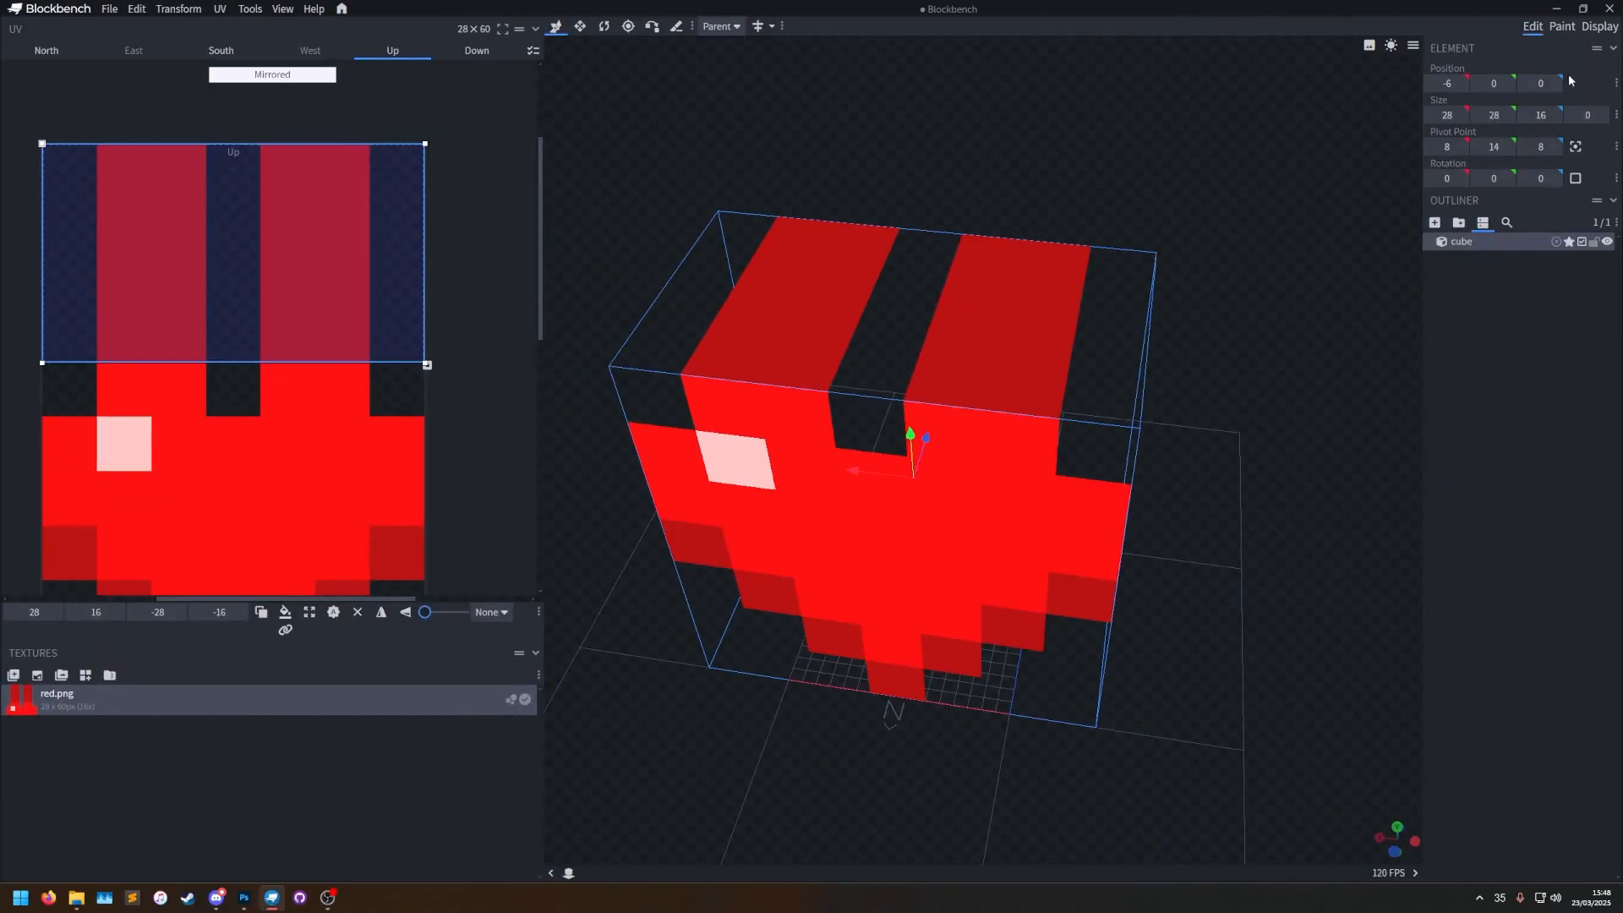
Recheck the mirrored up face with a white test stroke running from the top onto the front, and undo the stroke.
{"action": "left_click", "coordinate": [1562, 26]}
{"action": "left_click_drag", "start_coordinate": [1057, 336], "coordinate": [1019, 492]}
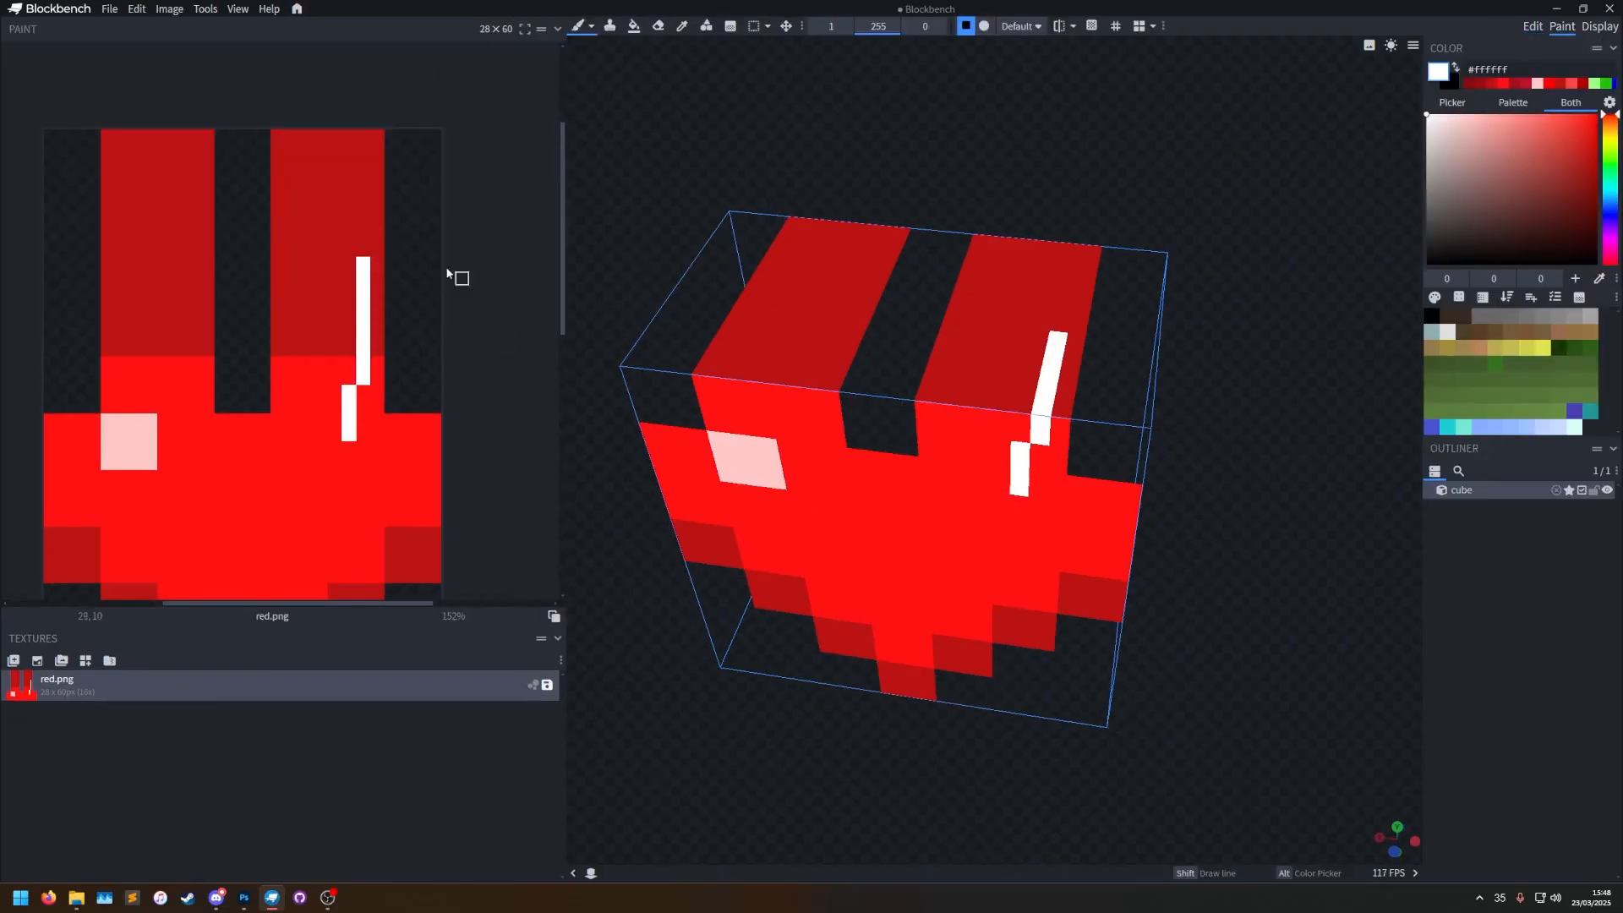
{"action": "key", "text": "ctrl+z"}
Test the front-to-bottom UV alignment with a white stroke across that edge, undo it and return to editing.
{"action": "left_click_drag", "start_coordinate": [1368, 659], "coordinate": [1405, 460]}
{"action": "middle_click_drag", "start_coordinate": [311, 508], "coordinate": [377, 80]}
{"action": "scroll", "coordinate": [377, 283], "scroll_direction": "up", "scroll_amount": 1}
{"action": "left_click_drag", "start_coordinate": [949, 464], "coordinate": [946, 577]}
{"action": "key", "text": "ctrl+z"}
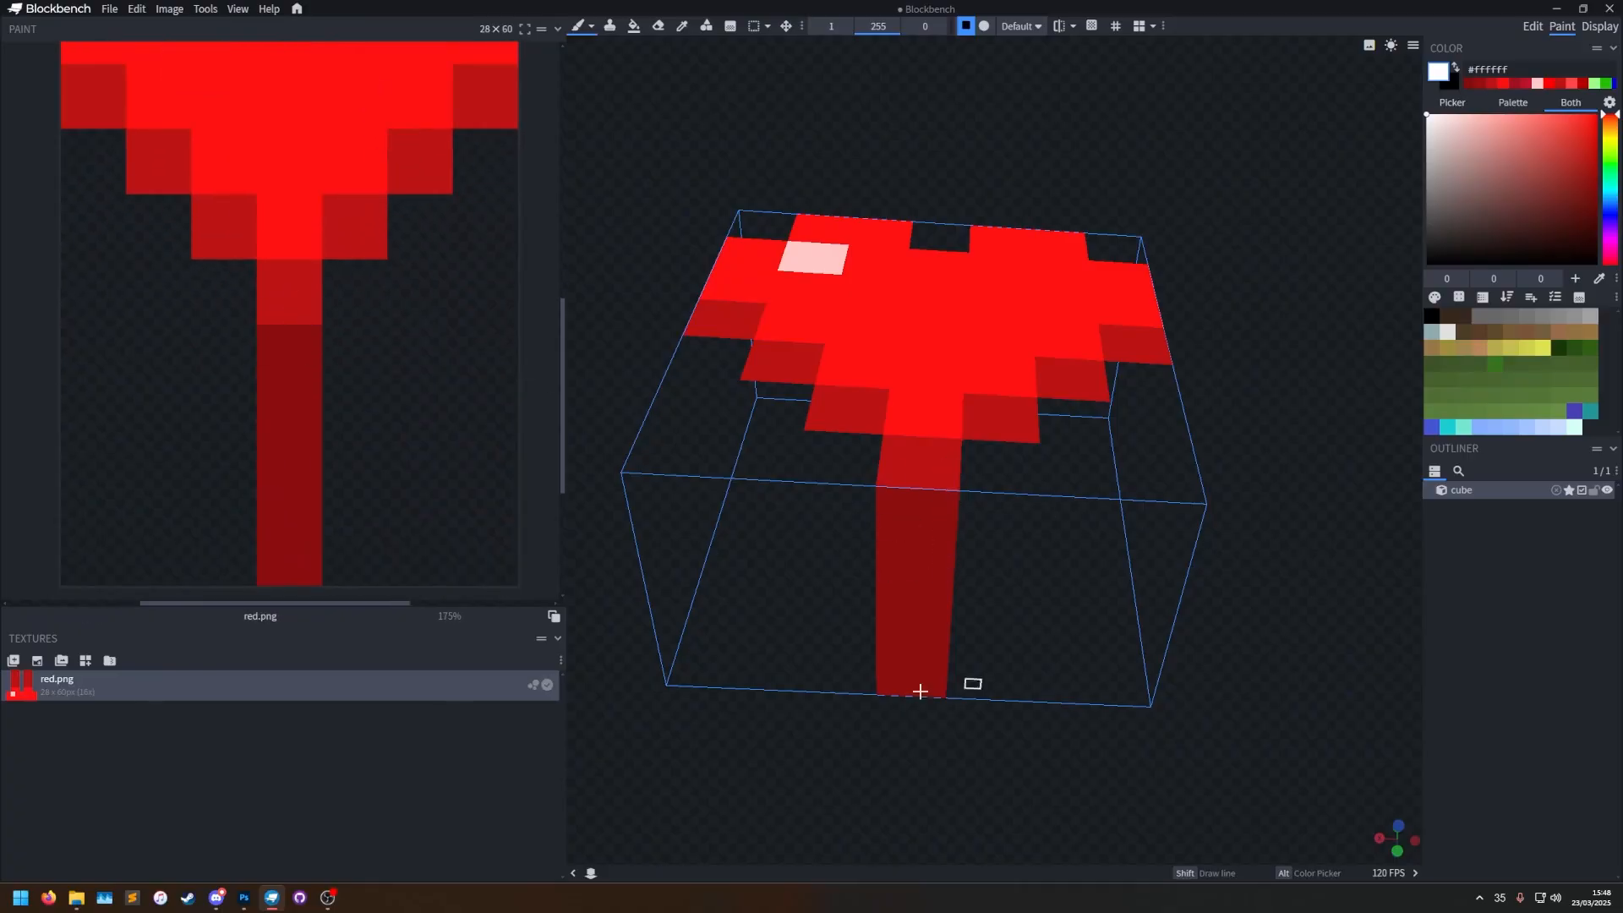
{"action": "left_click", "coordinate": [1534, 27]}
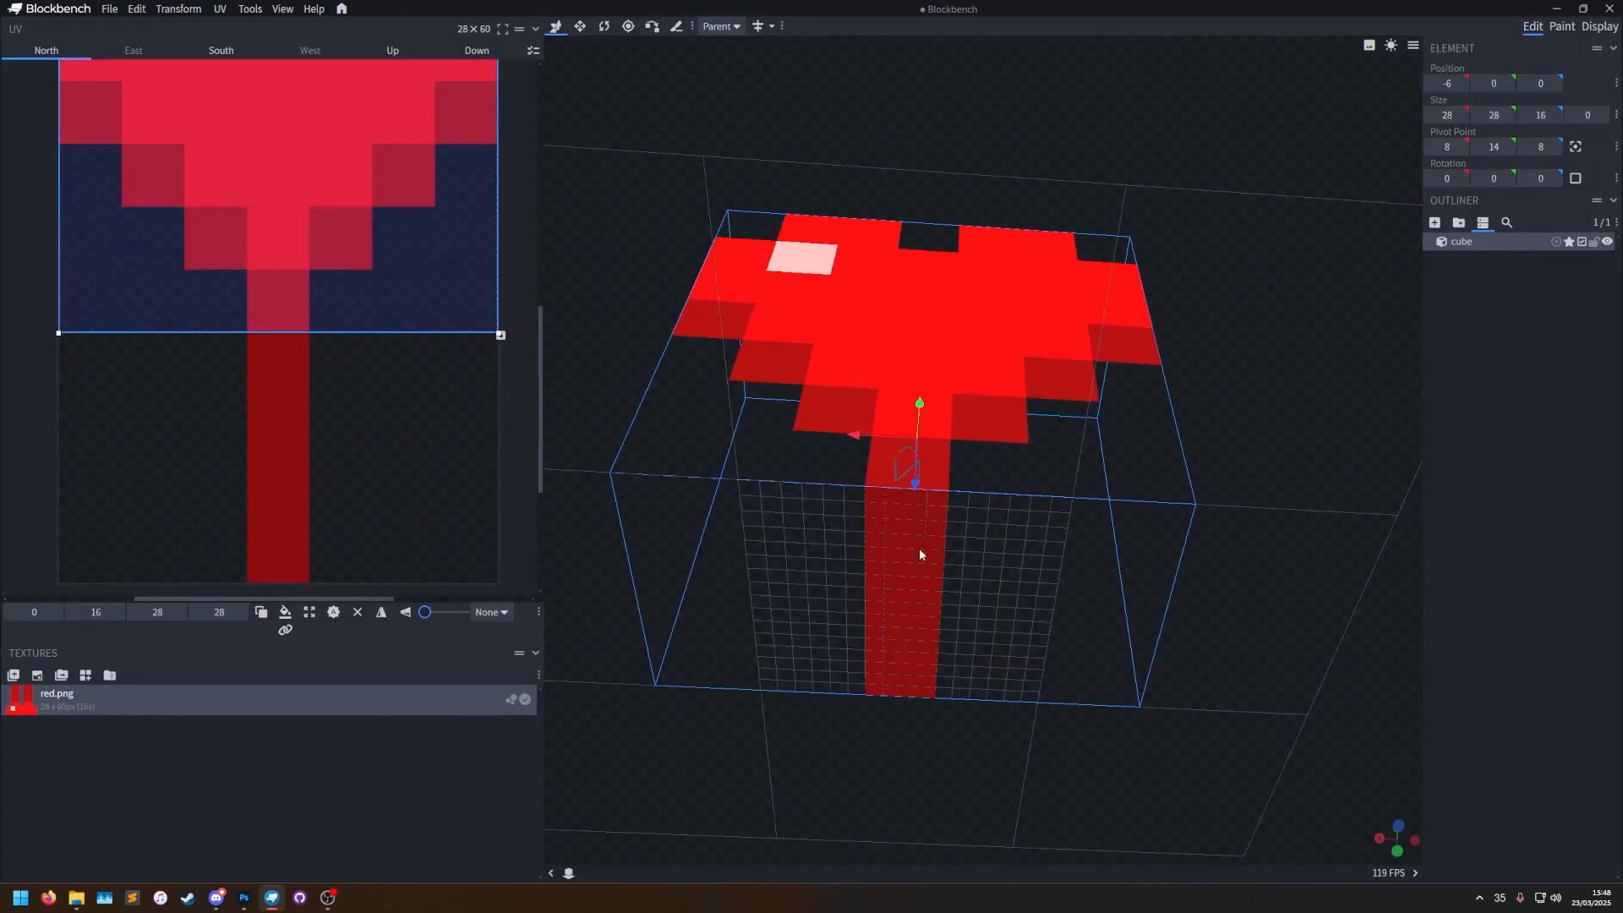
Mirror the bottom face's UV horizontally and vertically, and recheck it with a white test stroke across the front-bottom edge, undoing the stroke.
{"action": "left_click", "coordinate": [380, 615]}
{"action": "left_click", "coordinate": [406, 615]}
{"action": "left_click", "coordinate": [1562, 27]}
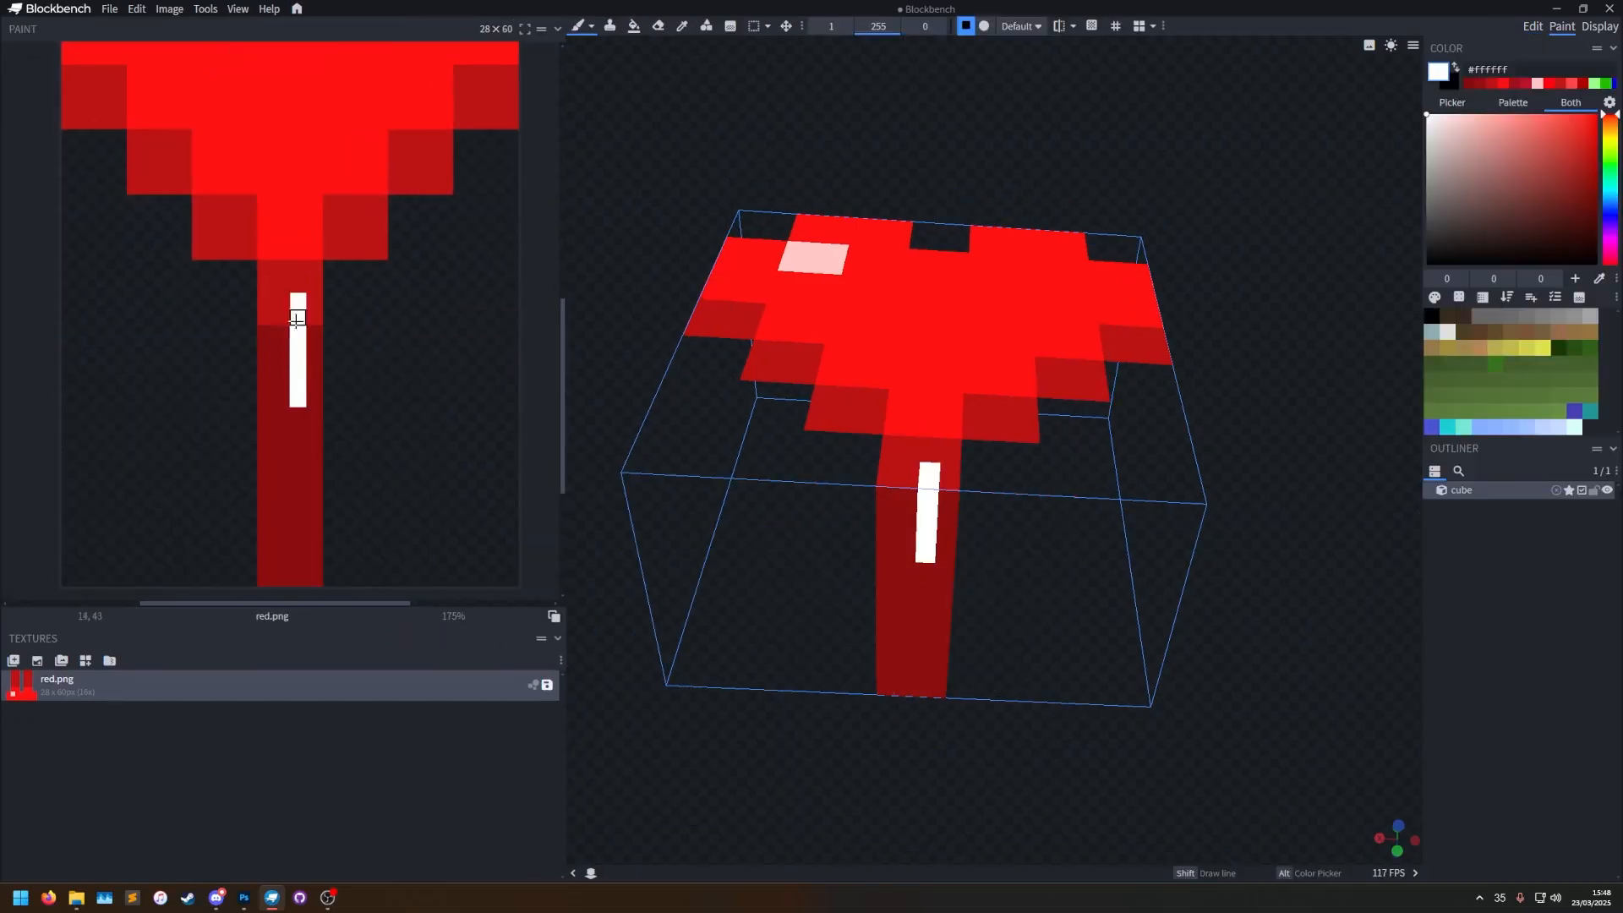
{"action": "key", "text": "ctrl+z"}
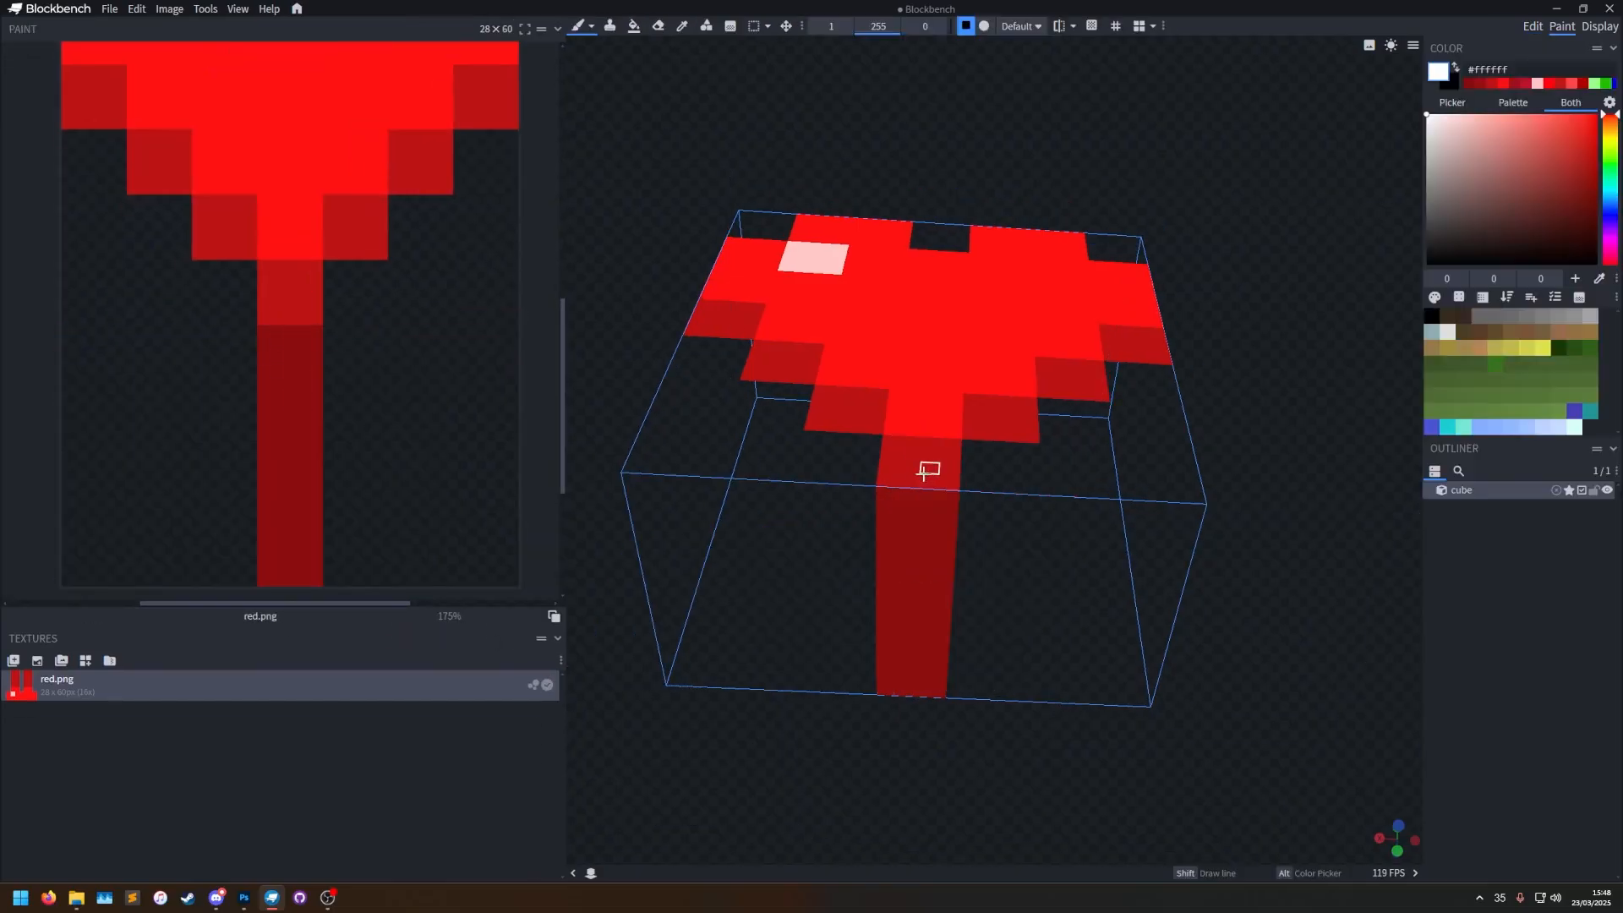
{"action": "left_click_drag", "start_coordinate": [947, 473], "coordinate": [942, 502]}
{"action": "key", "text": "ctrl+z"}
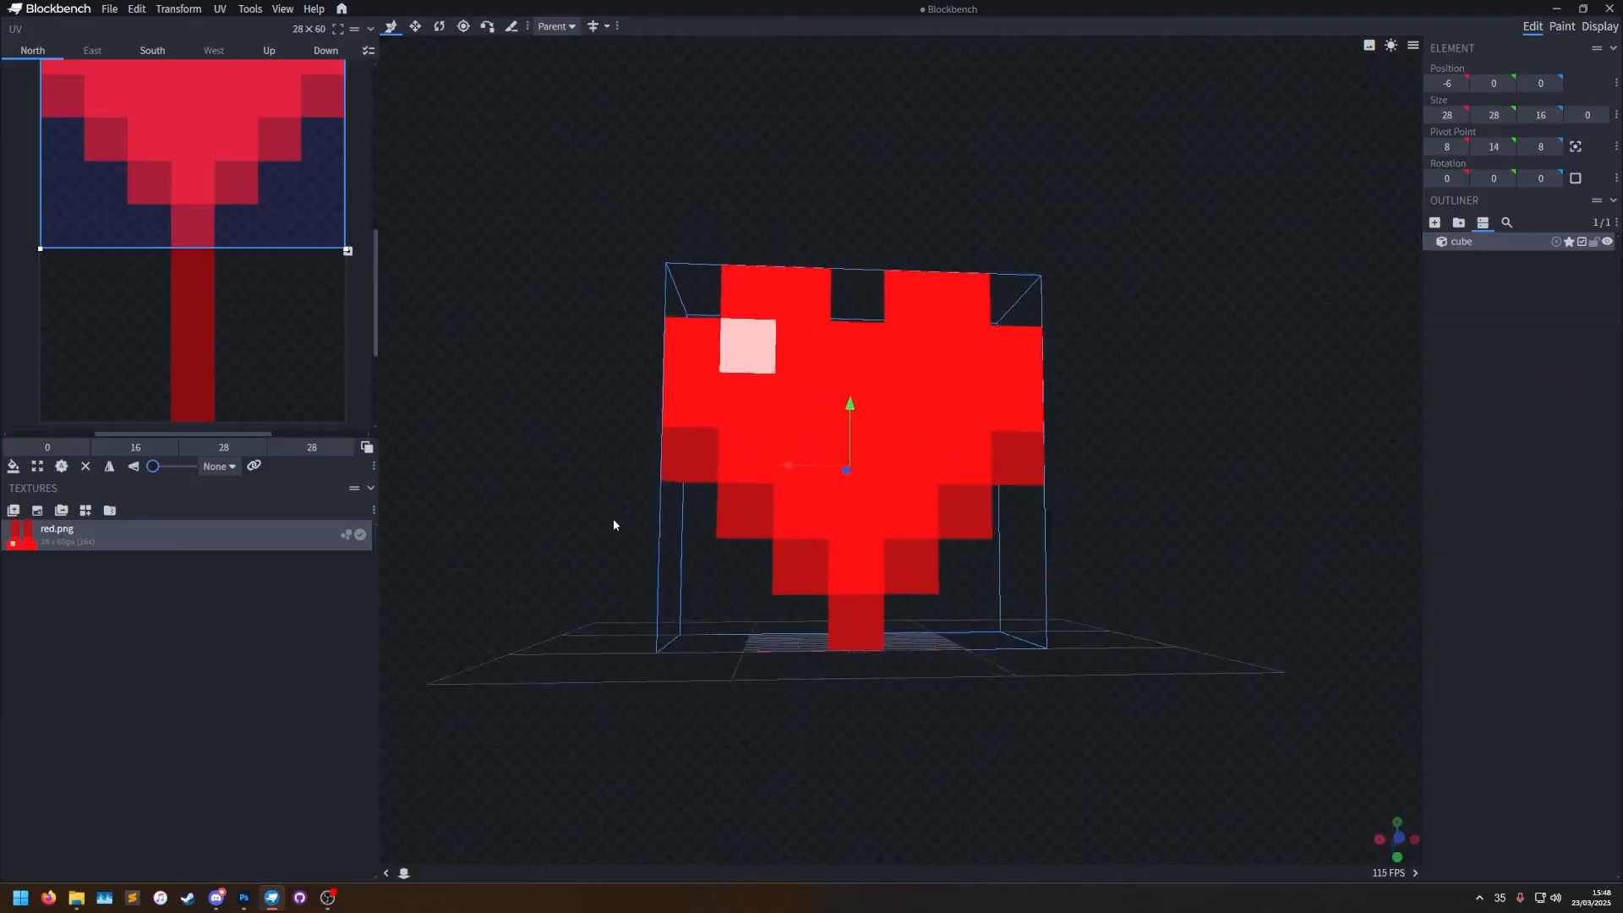
Inspect the heart model from the front, top and underside, and review the North face's area in the UV layout.
{"action": "left_click_drag", "start_coordinate": [614, 524], "coordinate": [582, 629]}
{"action": "left_click_drag", "start_coordinate": [964, 397], "coordinate": [1156, 608]}
{"action": "scroll", "coordinate": [982, 520], "scroll_direction": "up", "scroll_amount": 3}
{"action": "scroll", "coordinate": [1076, 517], "scroll_direction": "up", "scroll_amount": 3}
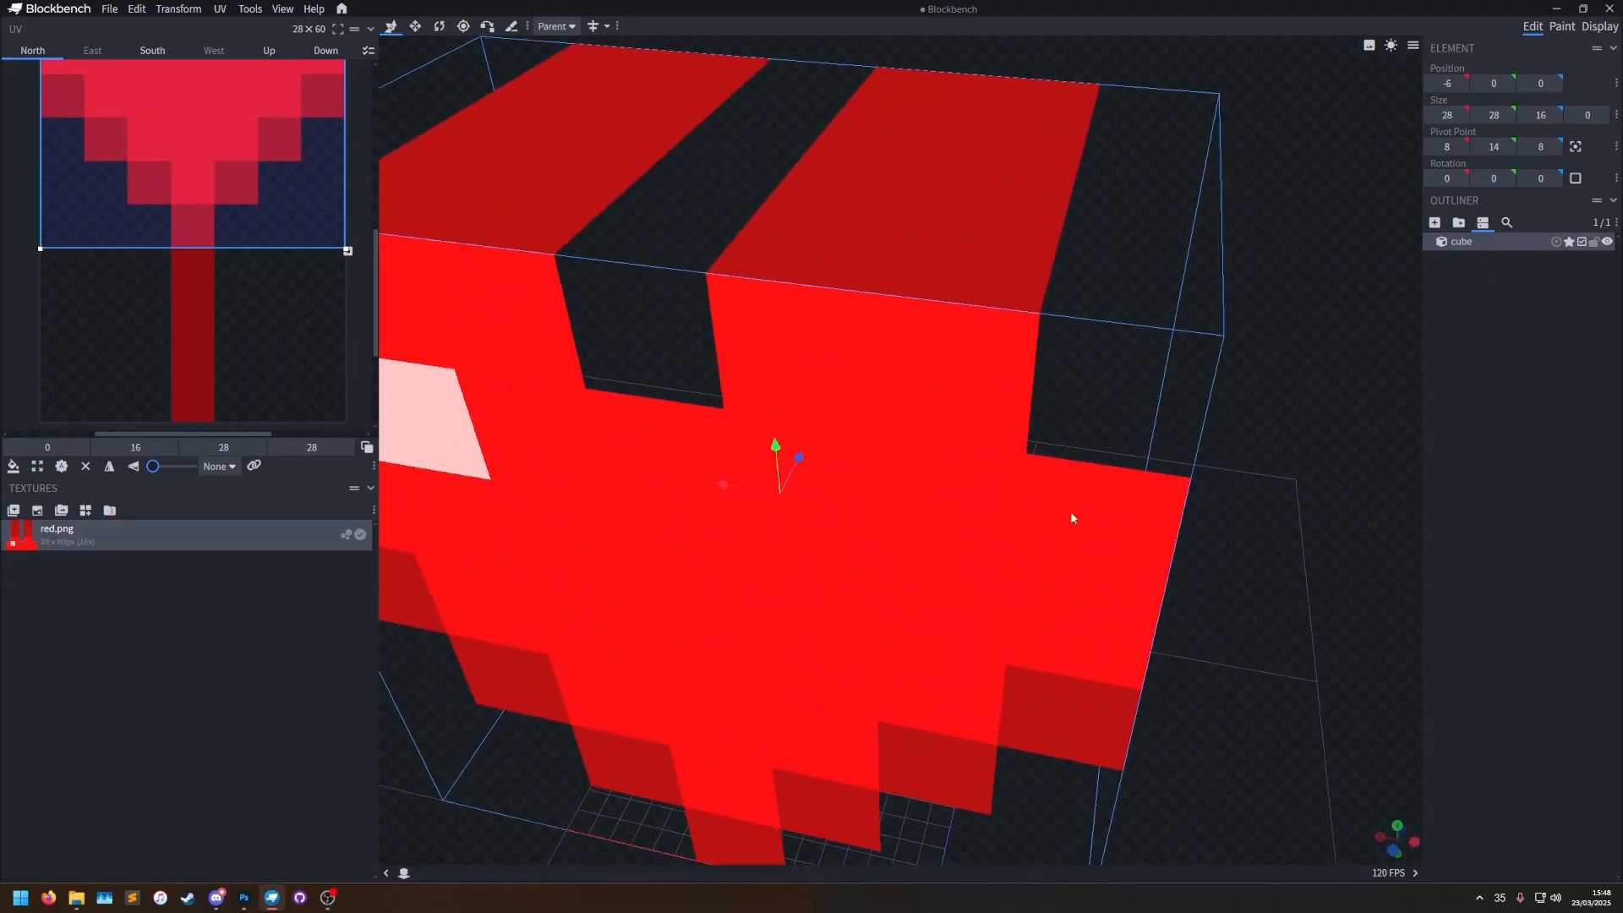
{"action": "left_click_drag", "start_coordinate": [1246, 573], "coordinate": [546, 587]}
{"action": "left_click_drag", "start_coordinate": [1223, 700], "coordinate": [935, 493]}
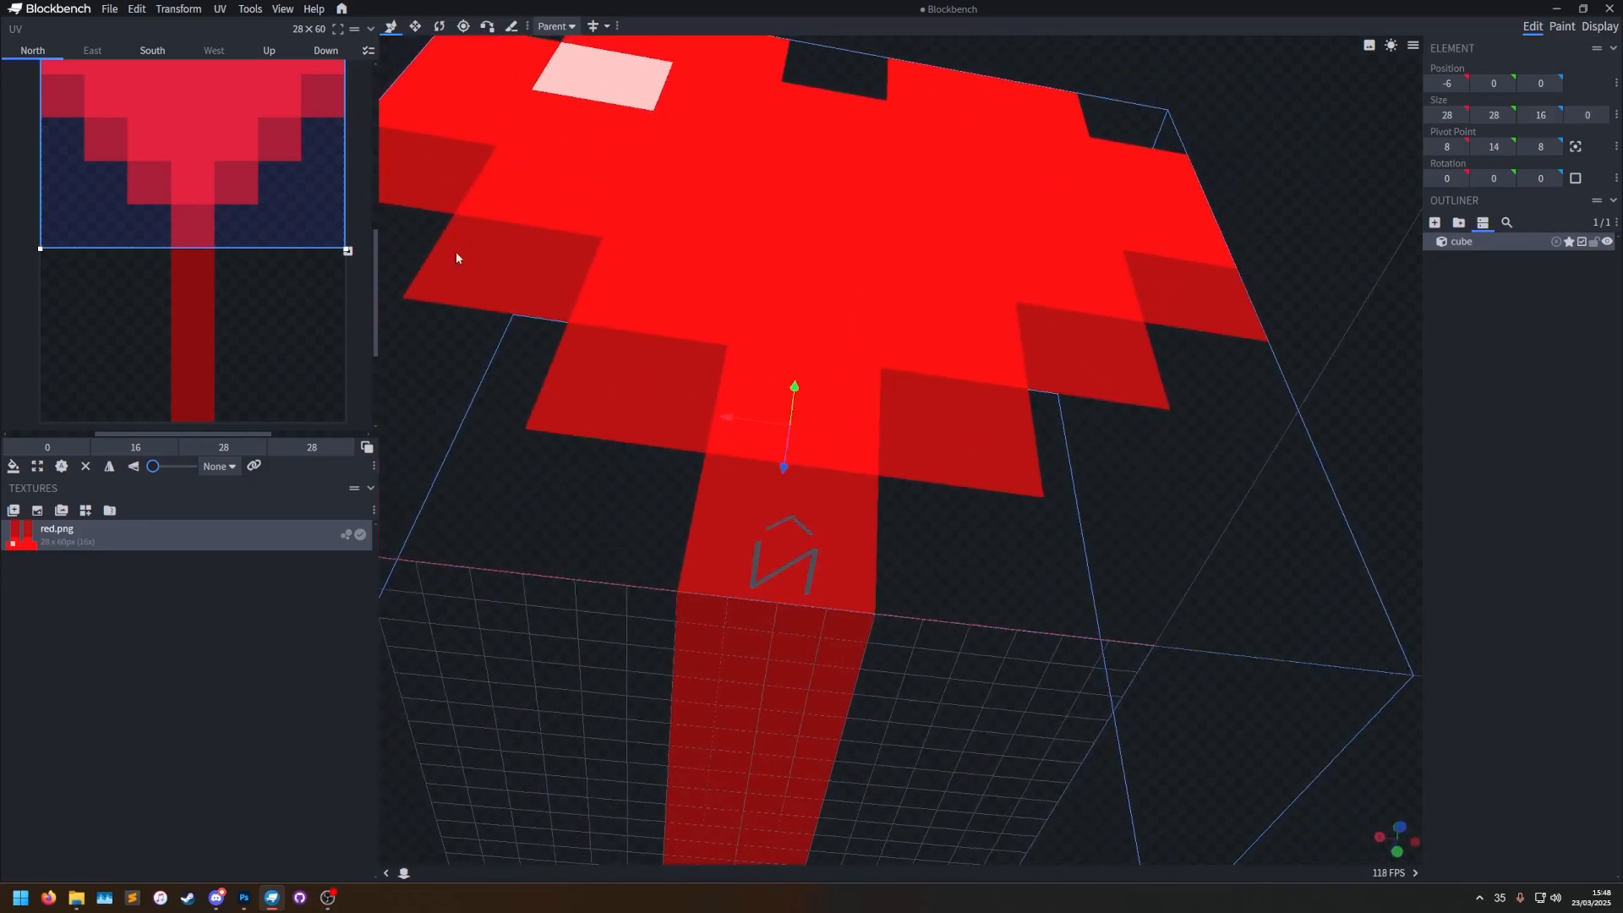
{"action": "left_click_drag", "start_coordinate": [674, 434], "coordinate": [741, 422]}
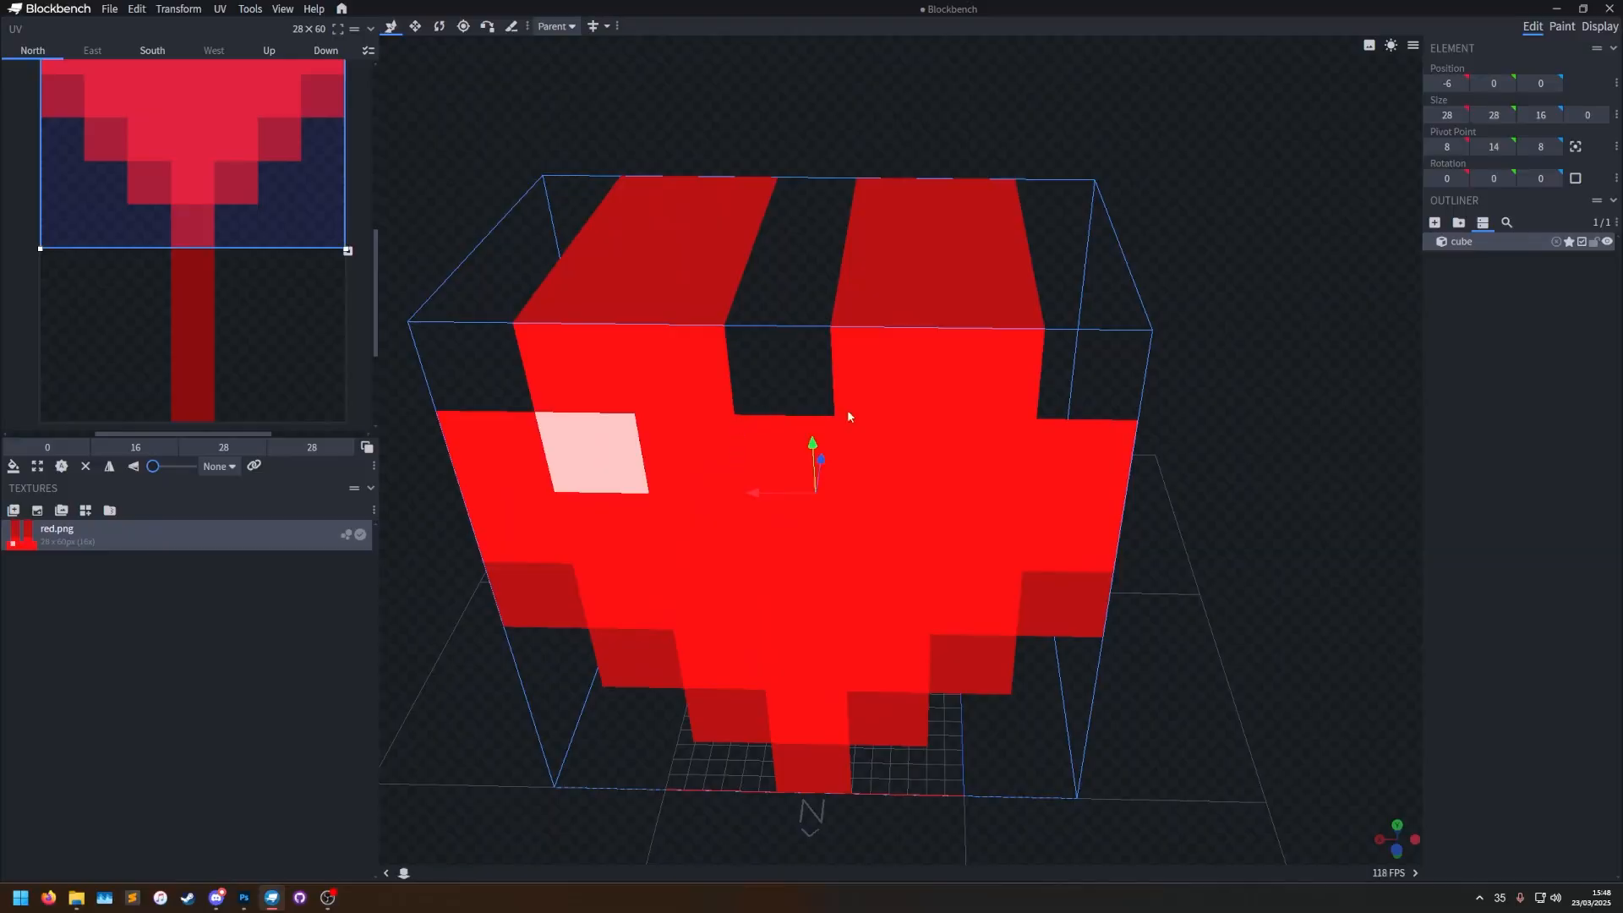
{"action": "left_click_drag", "start_coordinate": [1338, 476], "coordinate": [1306, 479]}
{"action": "left_click_drag", "start_coordinate": [377, 266], "coordinate": [633, 286]}
{"action": "scroll", "coordinate": [380, 439], "scroll_direction": "down", "scroll_amount": 5}
{"action": "mouse_move", "coordinate": [363, 368]}
{"action": "middle_mouse_down"}
{"action": "mouse_move", "coordinate": [362, 246]}
{"action": "mouse_move", "coordinate": [354, 375]}
{"action": "middle_mouse_up"}
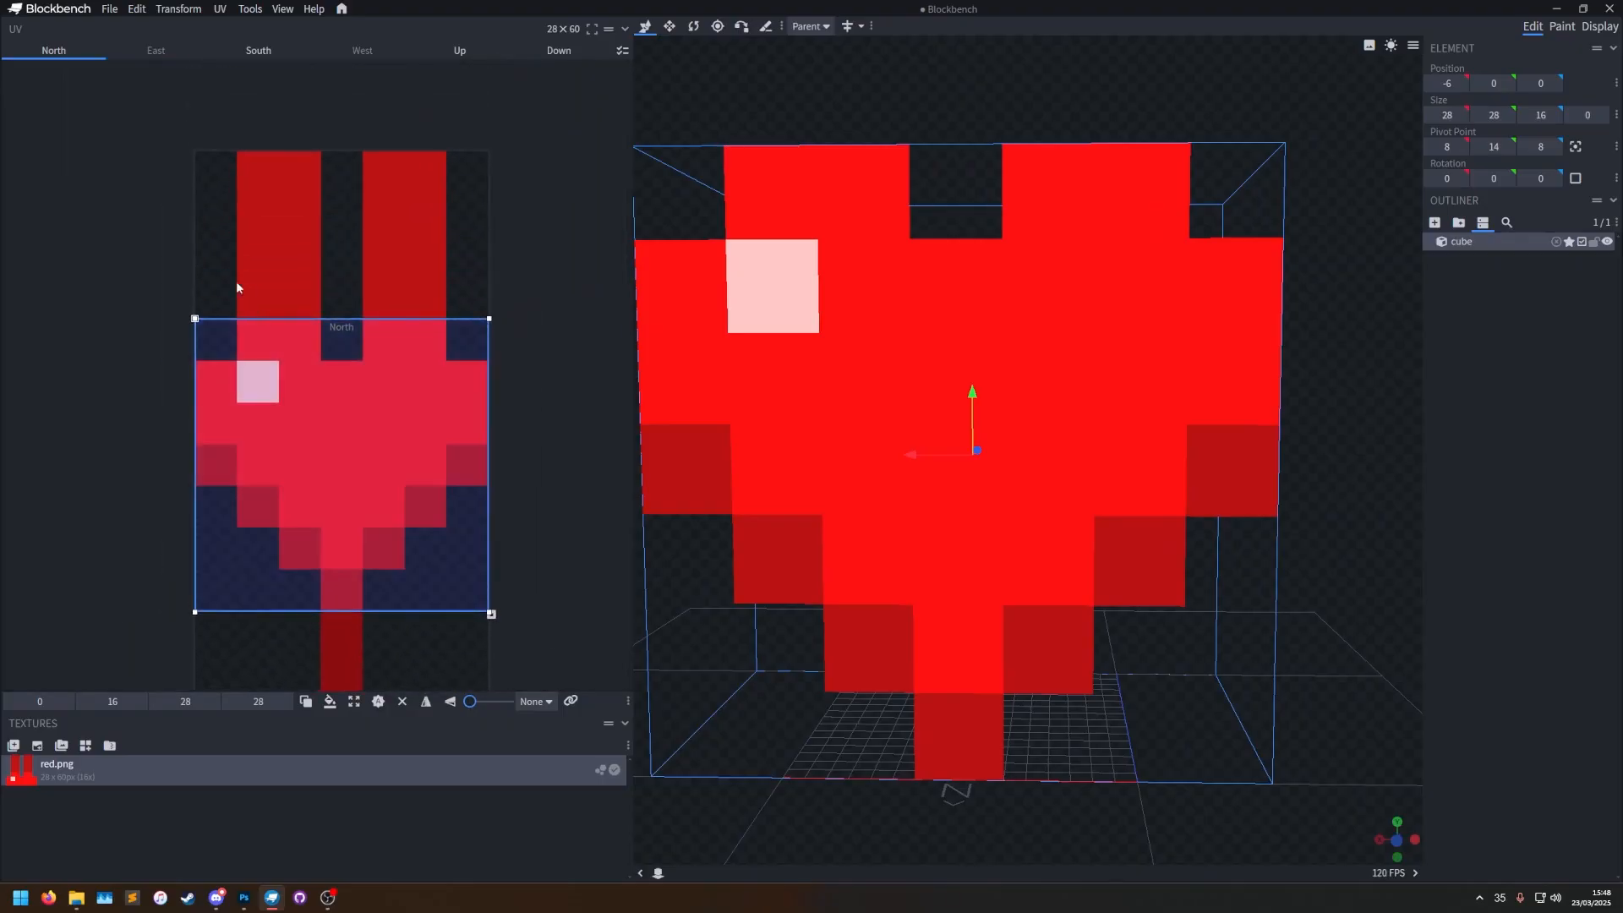
{"action": "scroll", "coordinate": [165, 304], "scroll_direction": "up", "scroll_amount": 3}
{"action": "left_click_drag", "start_coordinate": [446, 214], "coordinate": [296, 198]}
{"action": "middle_click_drag", "start_coordinate": [454, 233], "coordinate": [314, 245]}
{"action": "scroll", "coordinate": [476, 244], "scroll_direction": "down", "scroll_amount": 3}
Try painting the gap between the two top strips with the dark red #bb1313 sampled from the model, and undo the stroke.
{"action": "left_click_drag", "start_coordinate": [1341, 328], "coordinate": [1336, 425]}
{"action": "key", "text": "2"}
{"action": "left_click", "coordinate": [800, 262]}
{"action": "key", "text": "b"}
{"action": "mouse_move", "coordinate": [315, 281]}
{"action": "left_mouse_down"}
{"action": "mouse_move", "coordinate": [301, 254]}
{"action": "mouse_move", "coordinate": [316, 127]}
{"action": "left_mouse_up"}
{"action": "left_click_drag", "start_coordinate": [1373, 381], "coordinate": [1316, 406]}
{"action": "key", "text": "ctrl+z"}
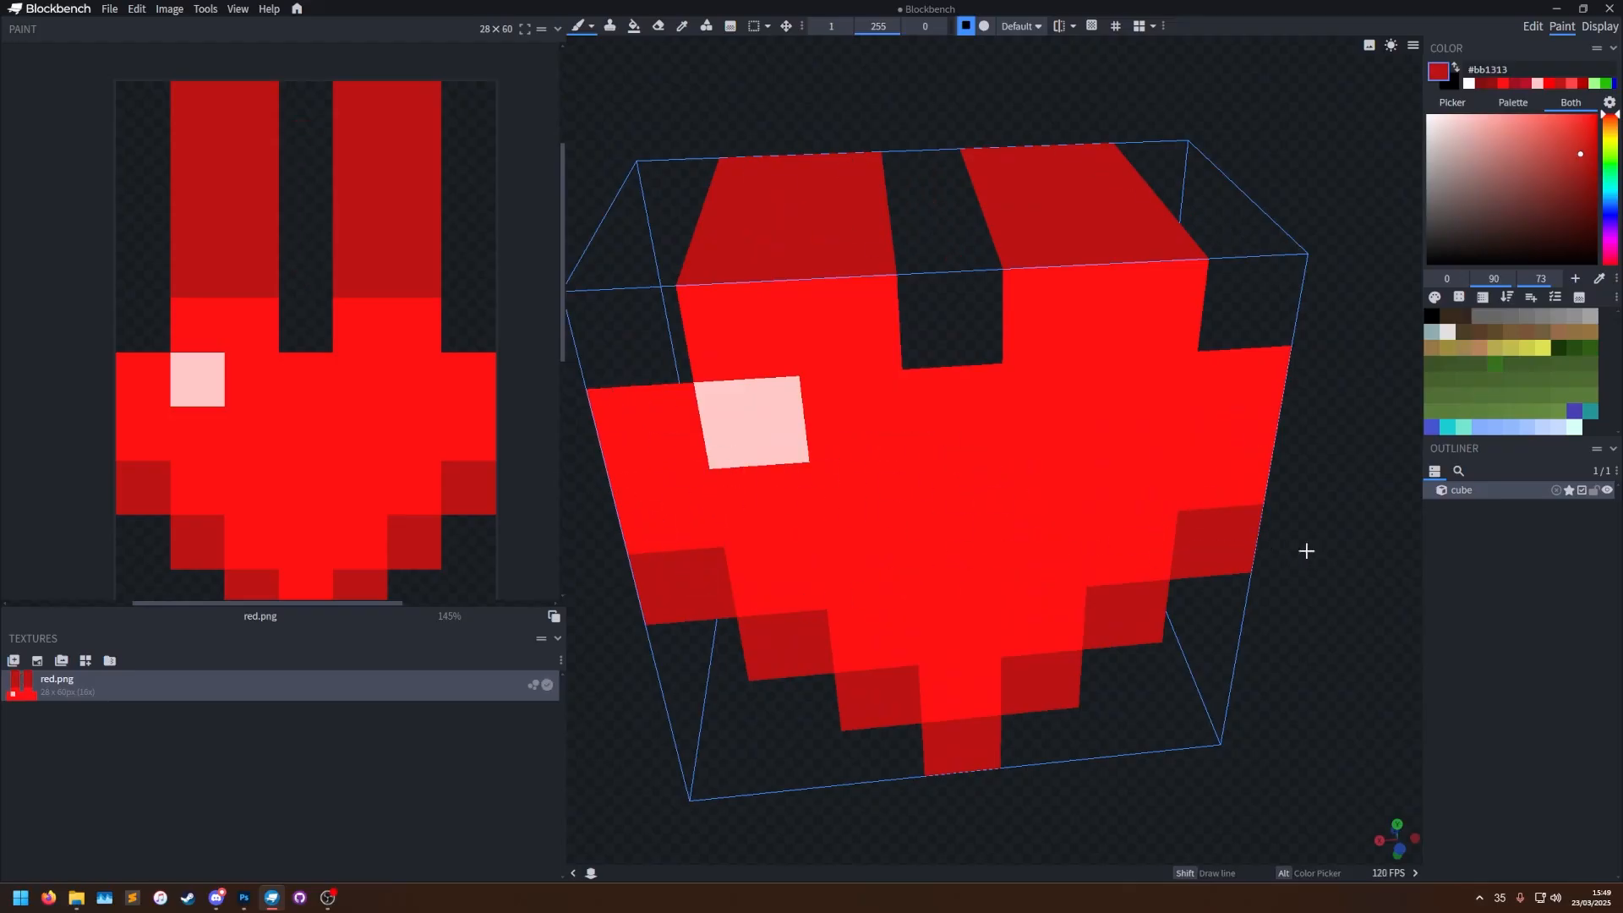
Start exporting the model as a Block/Item model and copy the heart shape folder's path from File Explorer.
{"action": "left_click_drag", "start_coordinate": [1332, 551], "coordinate": [1310, 544]}
{"action": "left_click", "coordinate": [114, 8]}
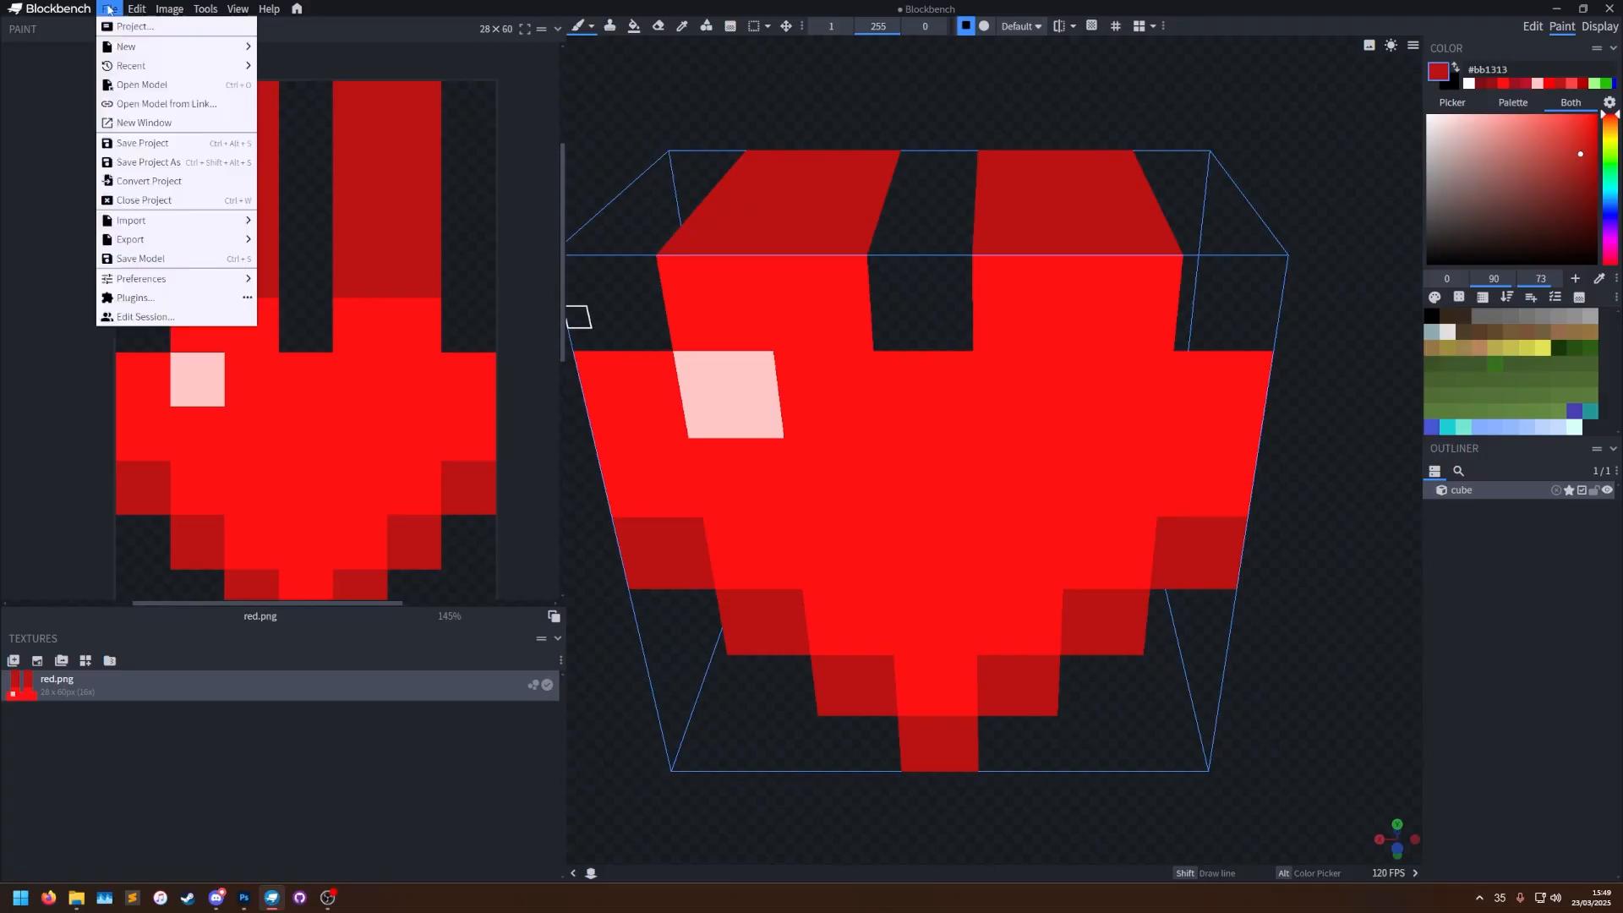
{"action": "mouse_move", "coordinate": [211, 239]}
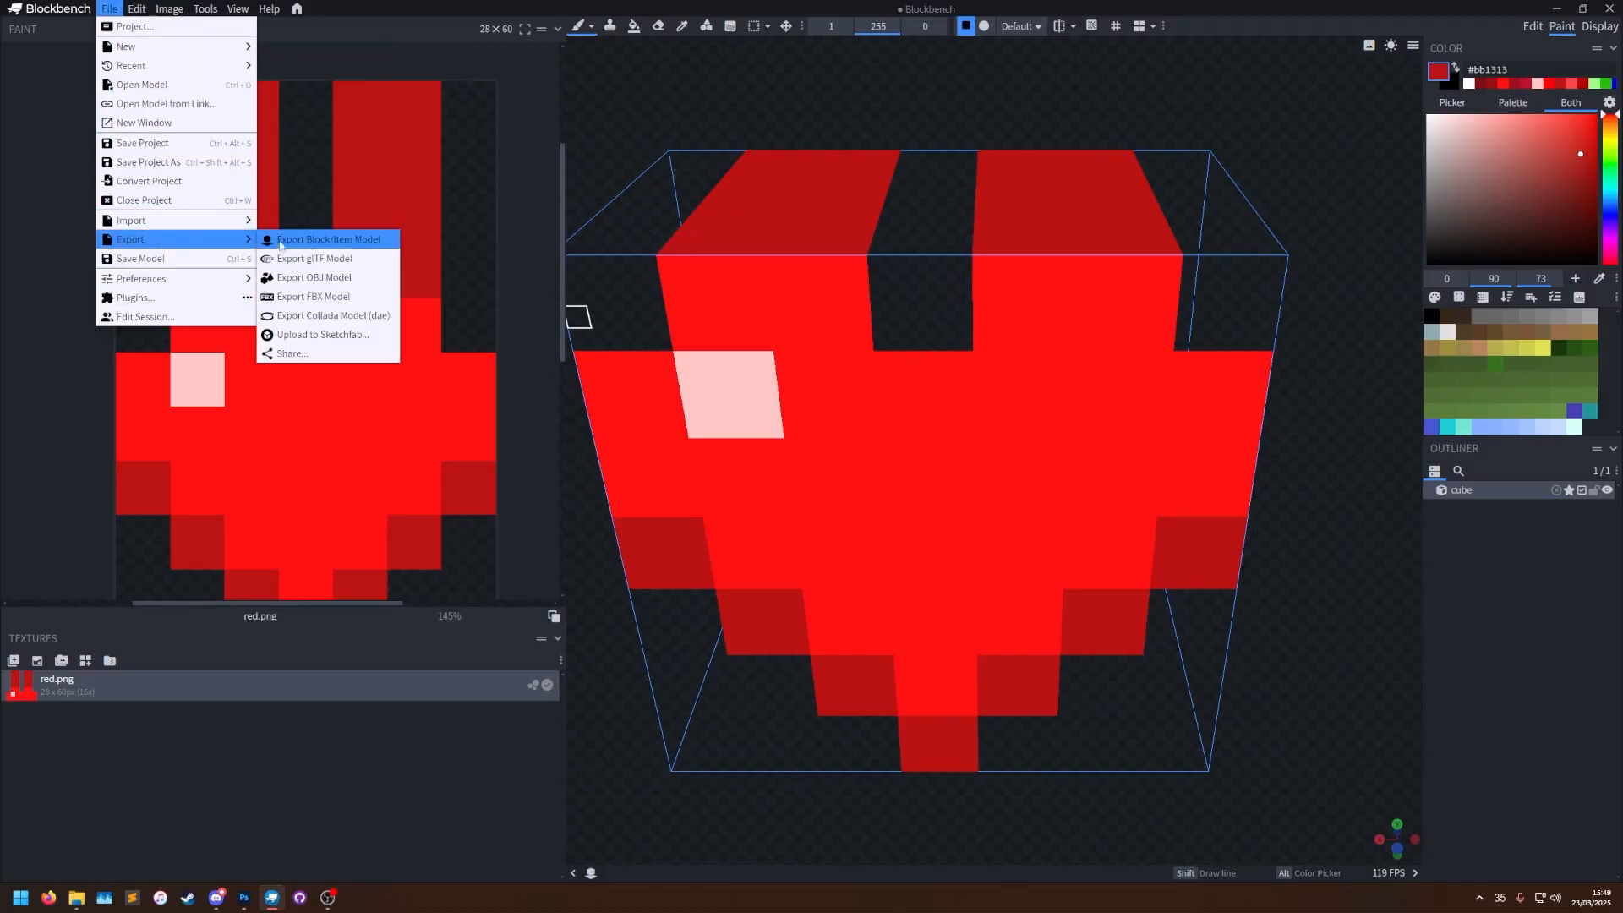
{"action": "left_click", "coordinate": [264, 242]}
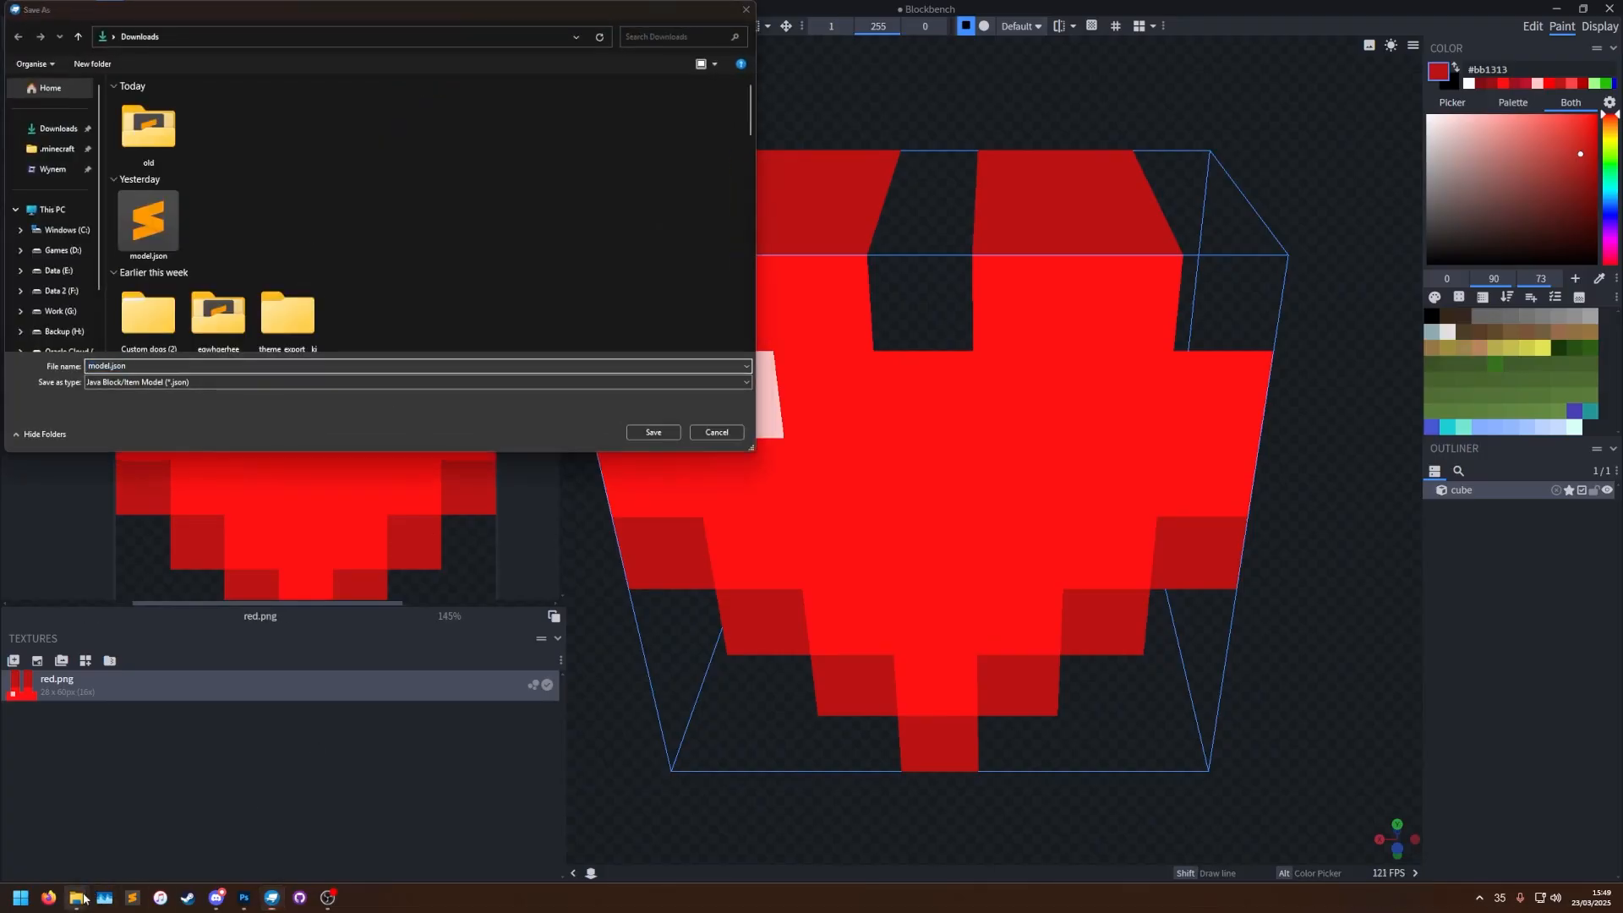
{"action": "mouse_move", "coordinate": [76, 898]}
{"action": "left_click", "coordinate": [111, 818]}
{"action": "left_click", "coordinate": [684, 313]}
{"action": "left_click", "coordinate": [728, 314]}
Save the export as model.json in E:\Programming\GitHub\MinecraftTitleGenerator\shapes\heart.
{"action": "left_click", "coordinate": [368, 36]}
{"action": "left_click", "coordinate": [368, 36]}
{"action": "type", "text": "E:\\Programming\\GitHub\\MinecraftTitleGenerator\\shapes\\heart"}
{"action": "key", "text": "Return"}
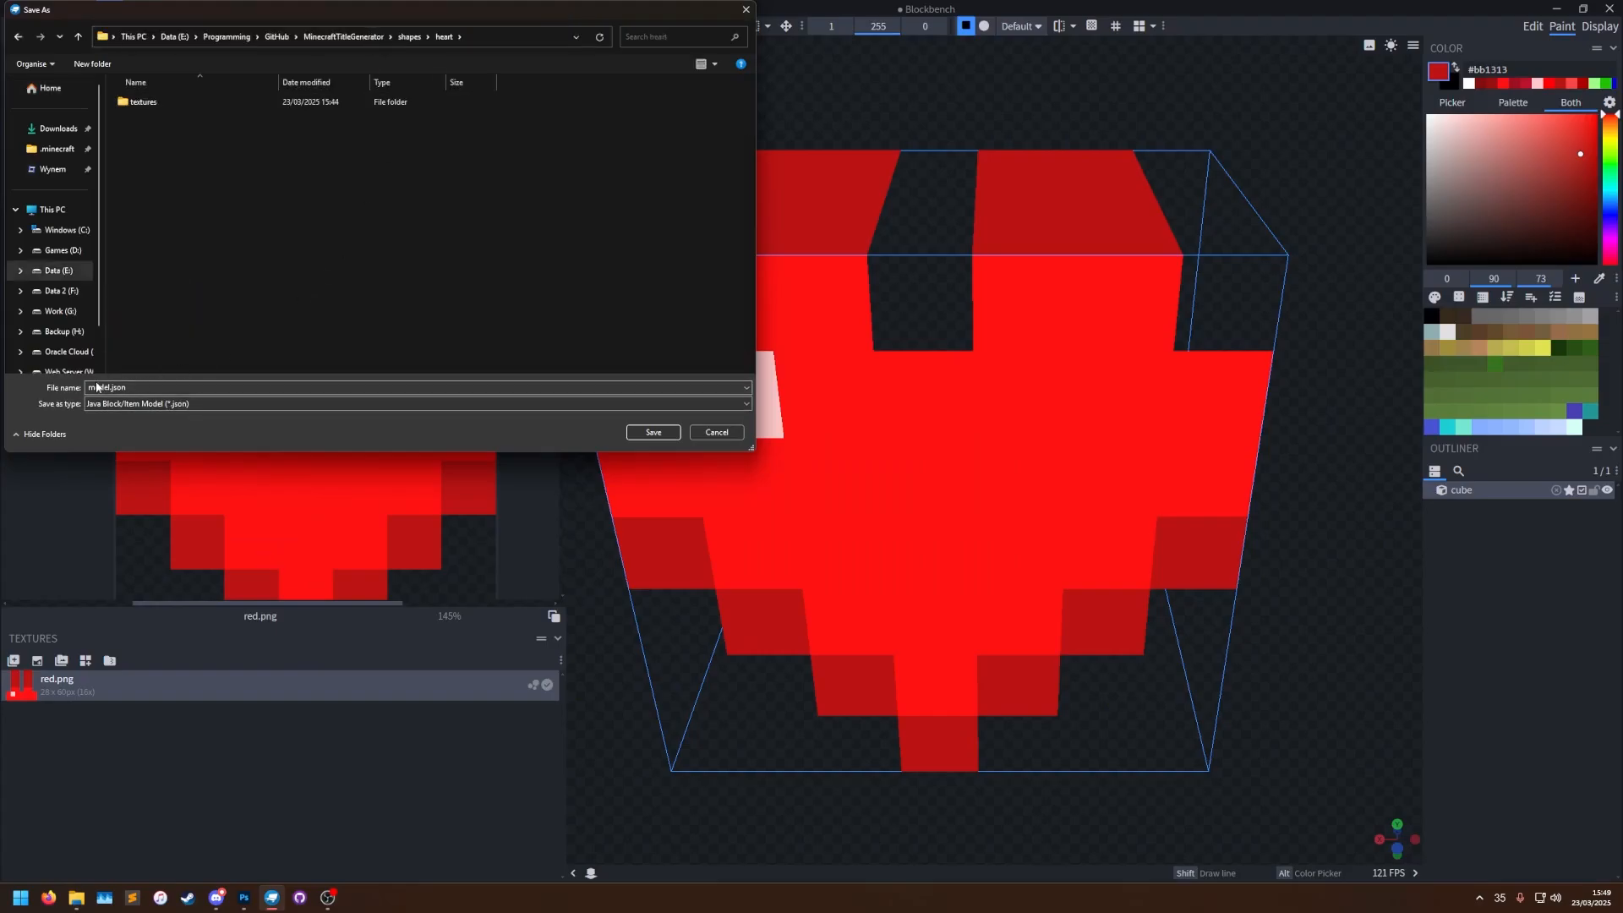
{"action": "left_click", "coordinate": [648, 431]}
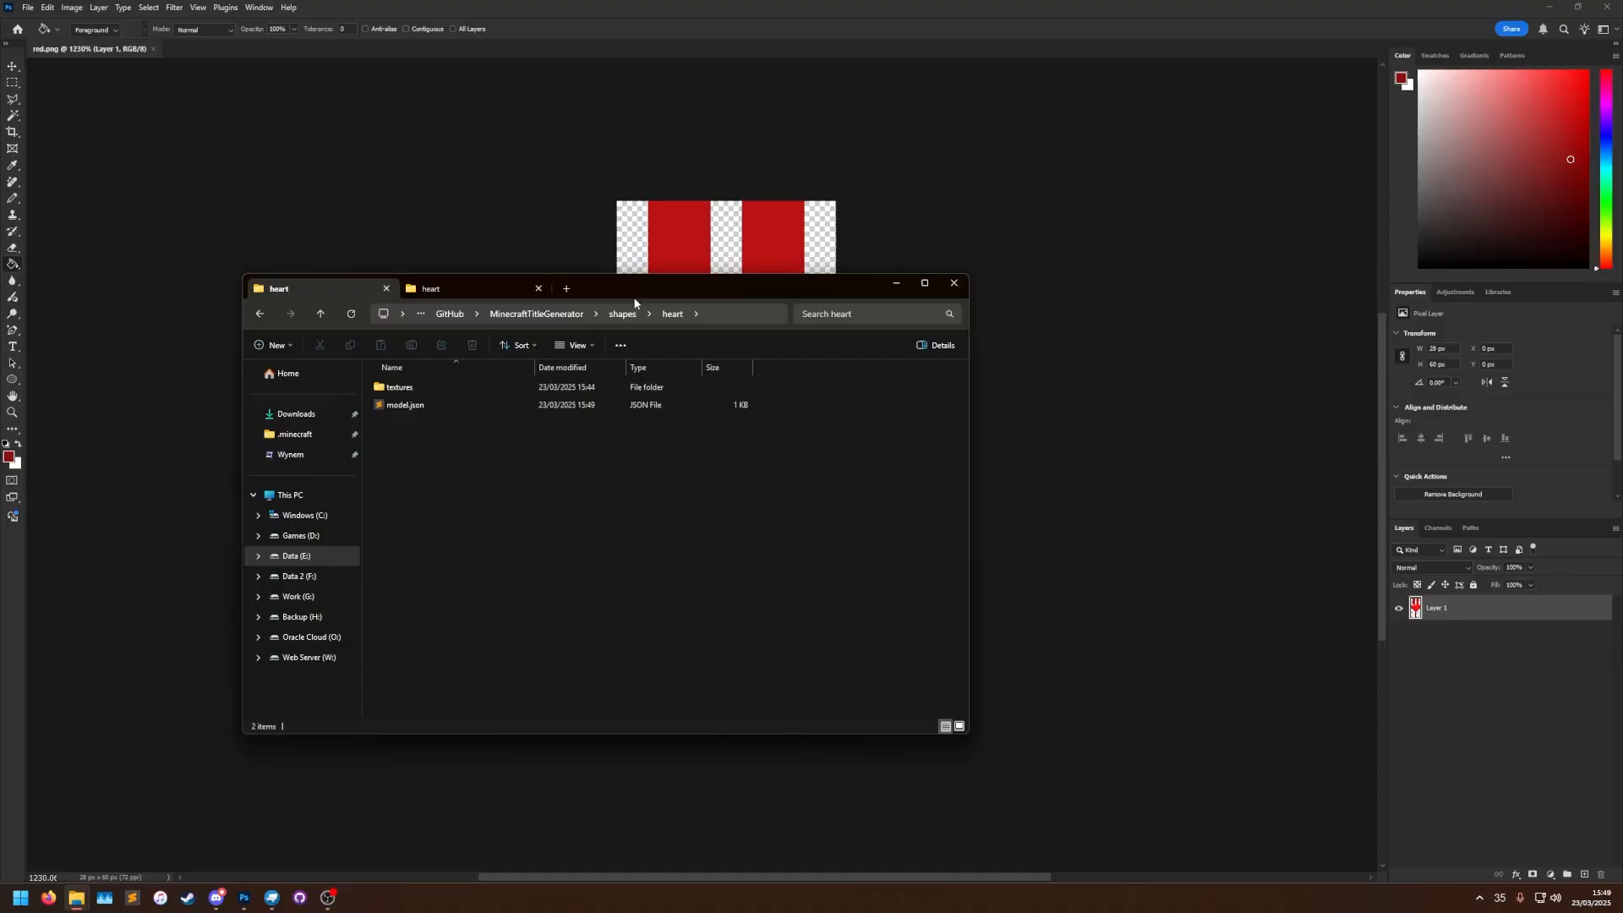
Switch to Photoshop and extend the red.png canvas to the right of the heart, to 84 × 60 px.
{"action": "left_click", "coordinate": [433, 123]}
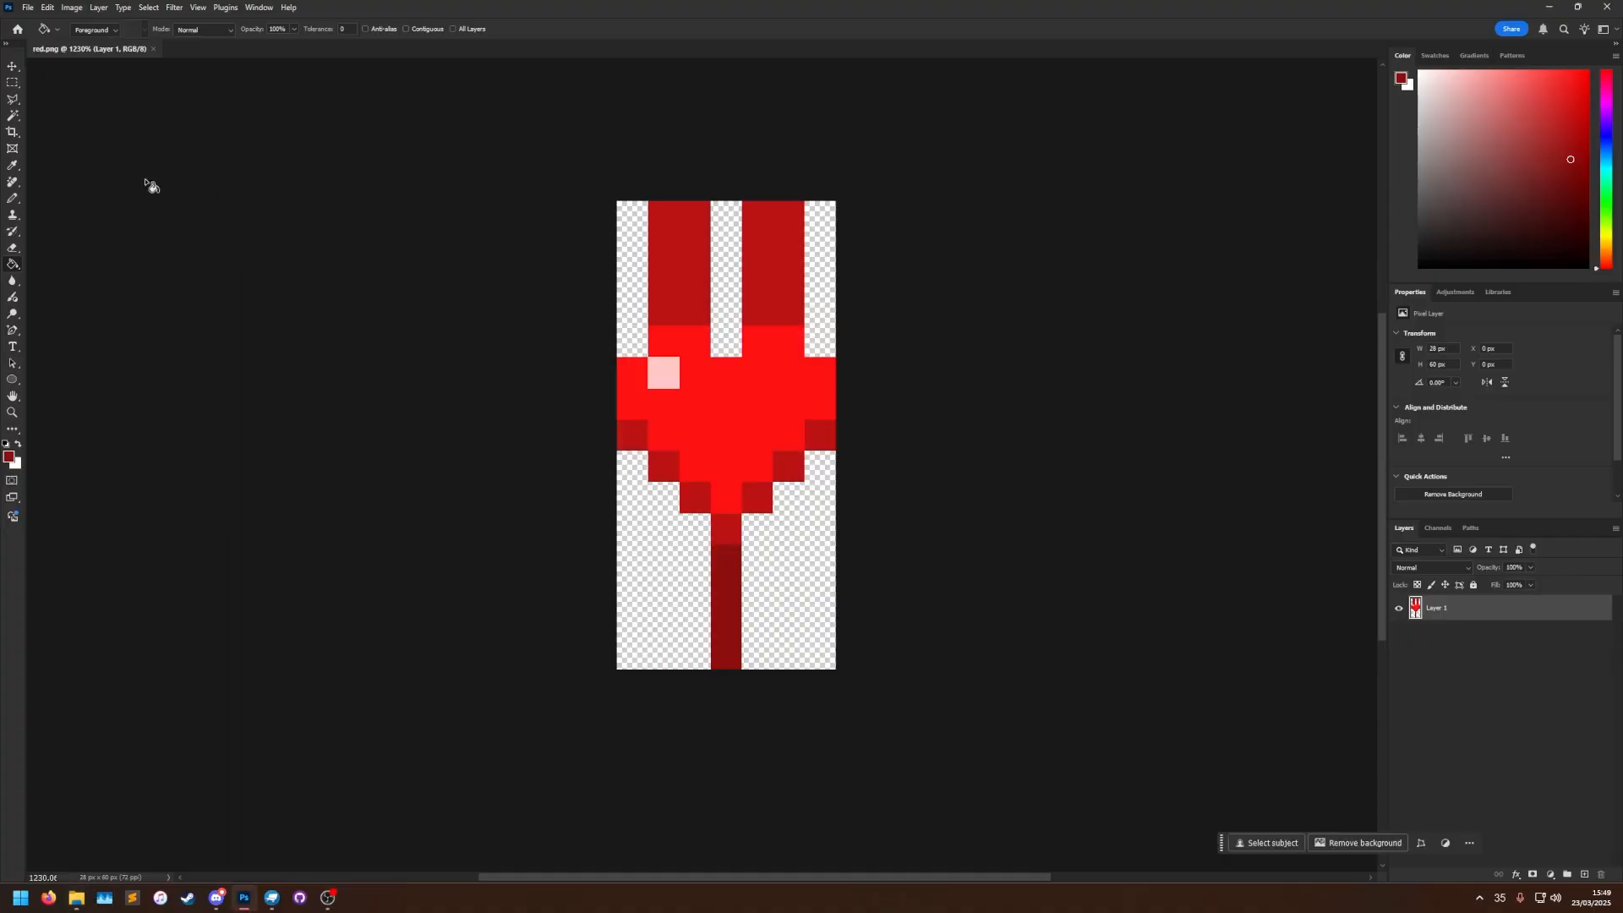
{"action": "key", "text": "c"}
{"action": "left_click_drag", "start_coordinate": [837, 432], "coordinate": [1058, 438]}
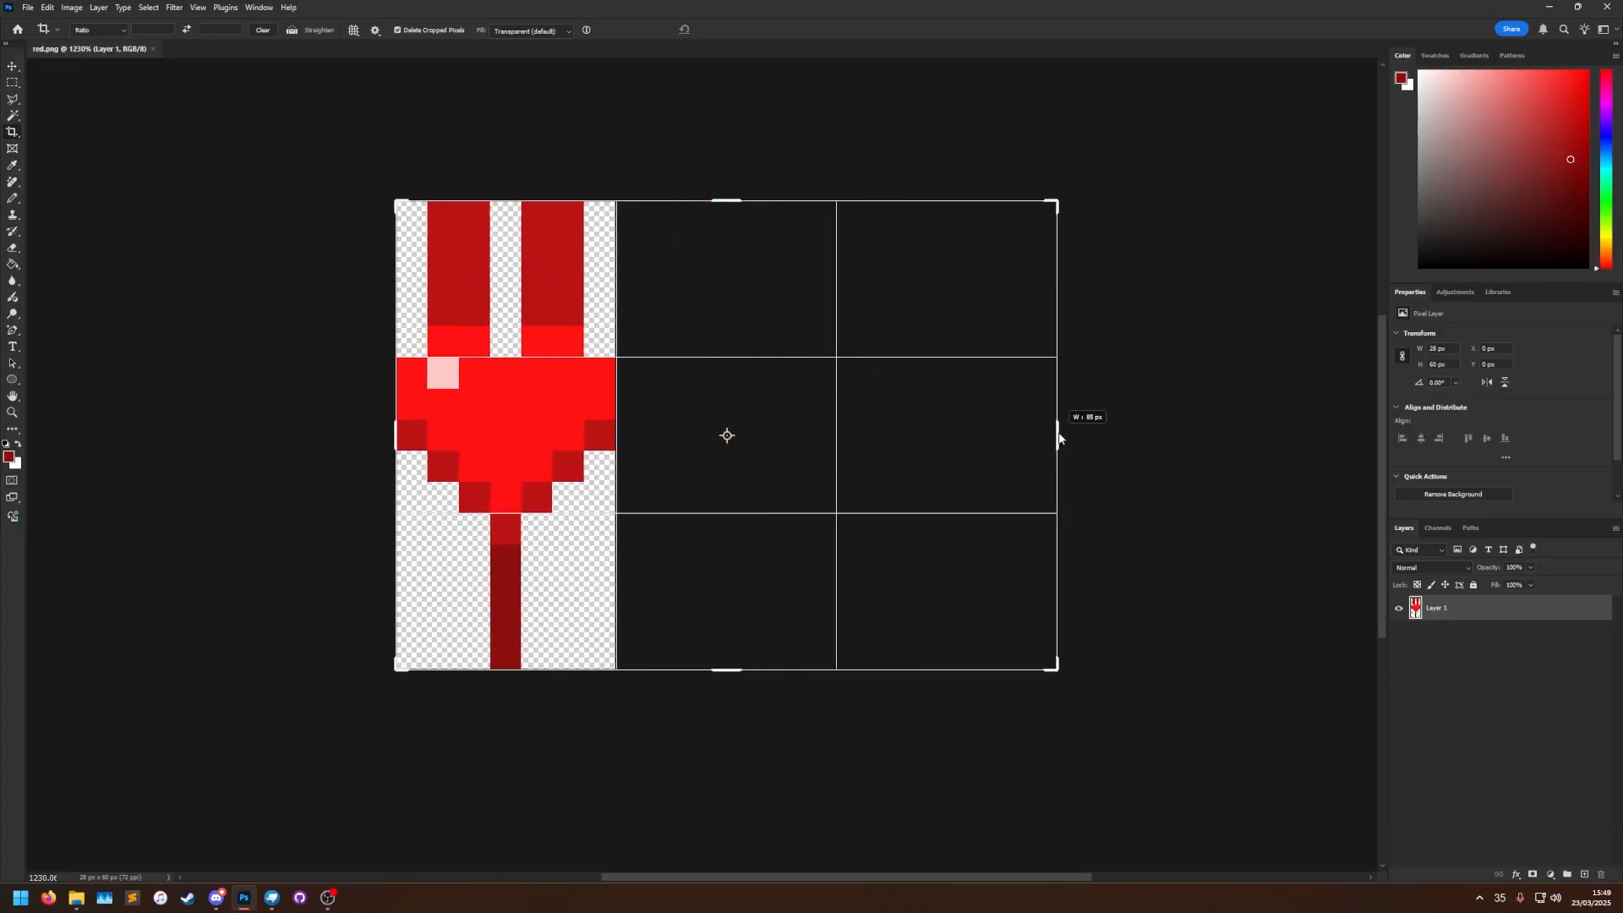
{"action": "key", "text": "Return"}
Duplicate a 4 px wide piece of the dark red top strip and place it in the gap at the heart's left edge.
{"action": "left_click", "coordinate": [10, 88]}
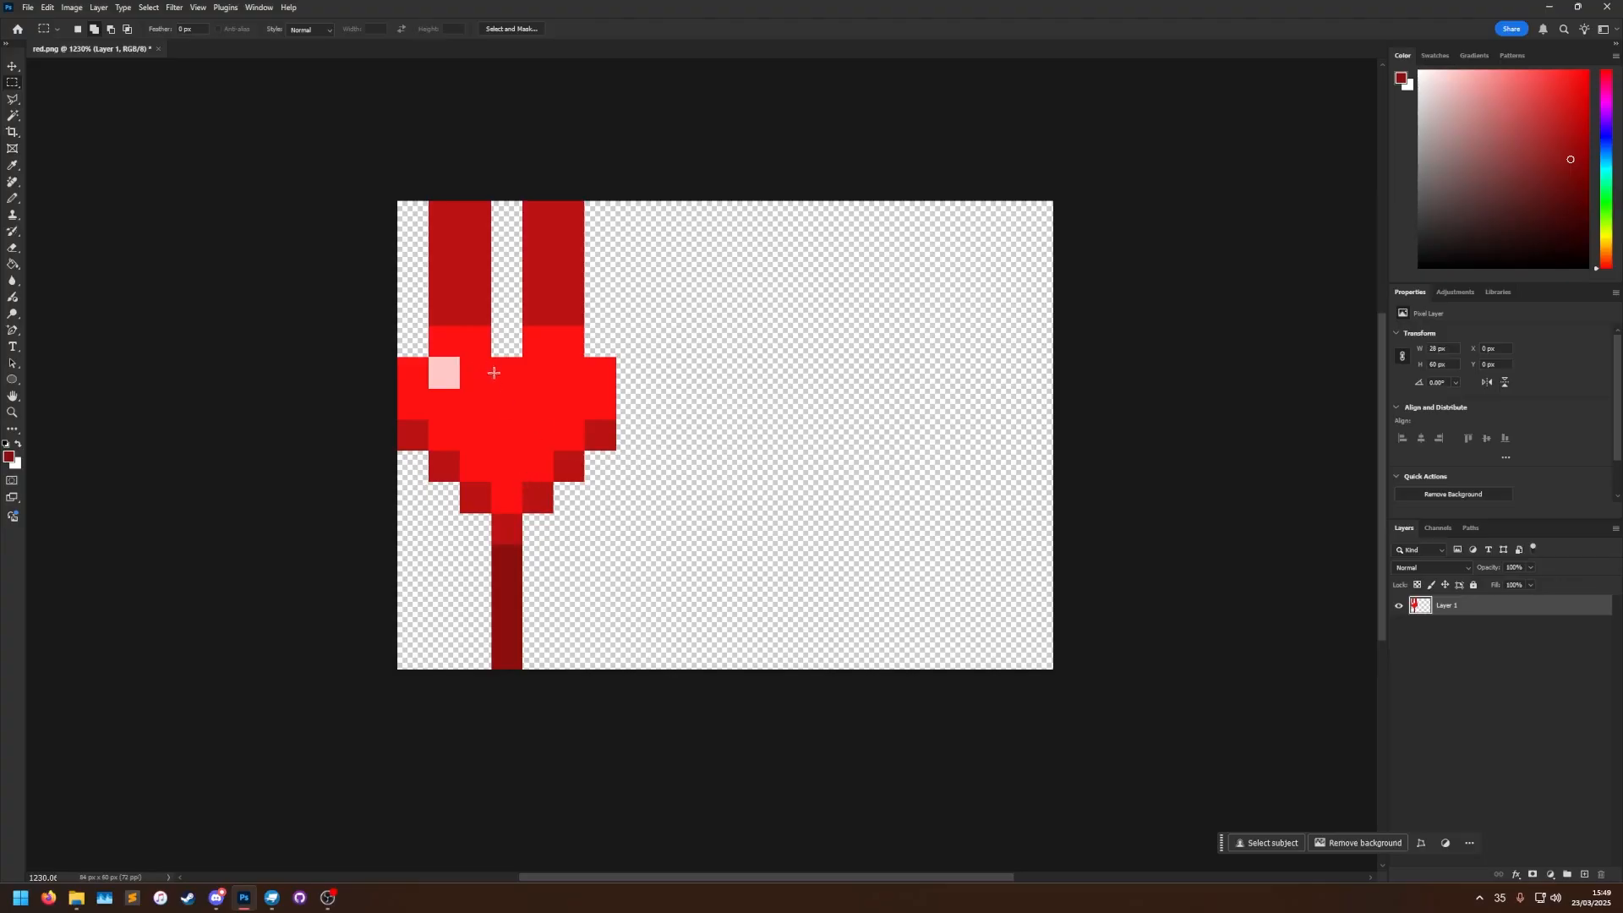
{"action": "scroll", "coordinate": [486, 246], "scroll_direction": "up", "scroll_amount": 5, "text": "alt"}
{"action": "left_click_drag", "start_coordinate": [256, 537], "coordinate": [413, 131]}
{"action": "key", "text": "ctrl+j"}
{"action": "left_click", "coordinate": [12, 68]}
{"action": "left_click_drag", "start_coordinate": [355, 244], "coordinate": [300, 321]}
Place two more strip copies in the middle and right top gaps, and move the three merged strips into the empty area beside the heart.
{"action": "key", "text": "ctrl+v"}
{"action": "left_click_drag", "start_coordinate": [811, 509], "coordinate": [542, 289]}
{"action": "key", "text": "ctrl+v"}
{"action": "left_click_drag", "start_coordinate": [815, 511], "coordinate": [780, 317]}
{"action": "left_click_drag", "start_coordinate": [555, 371], "coordinate": [1114, 376]}
{"action": "left_click", "coordinate": [1442, 647]}
{"action": "key", "text": "ctrl+e"}
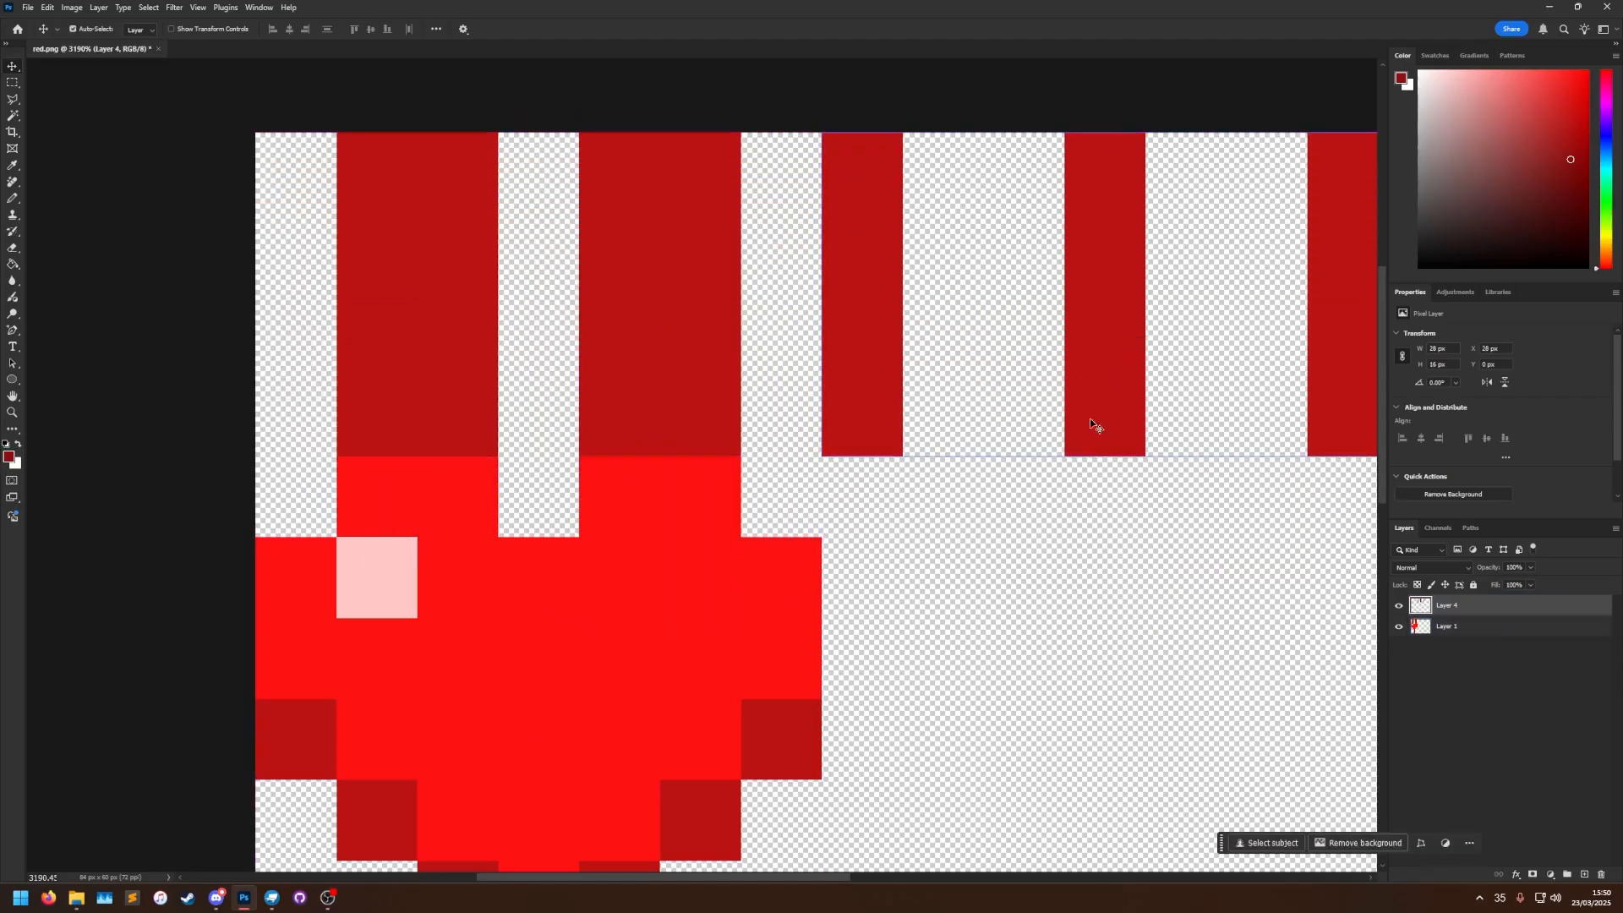
Shift the three top strips to leave a gap of about 2 px from the heart, and merge all layers.
{"action": "scroll", "coordinate": [803, 526], "scroll_direction": "up", "scroll_amount": 3, "text": "alt"}
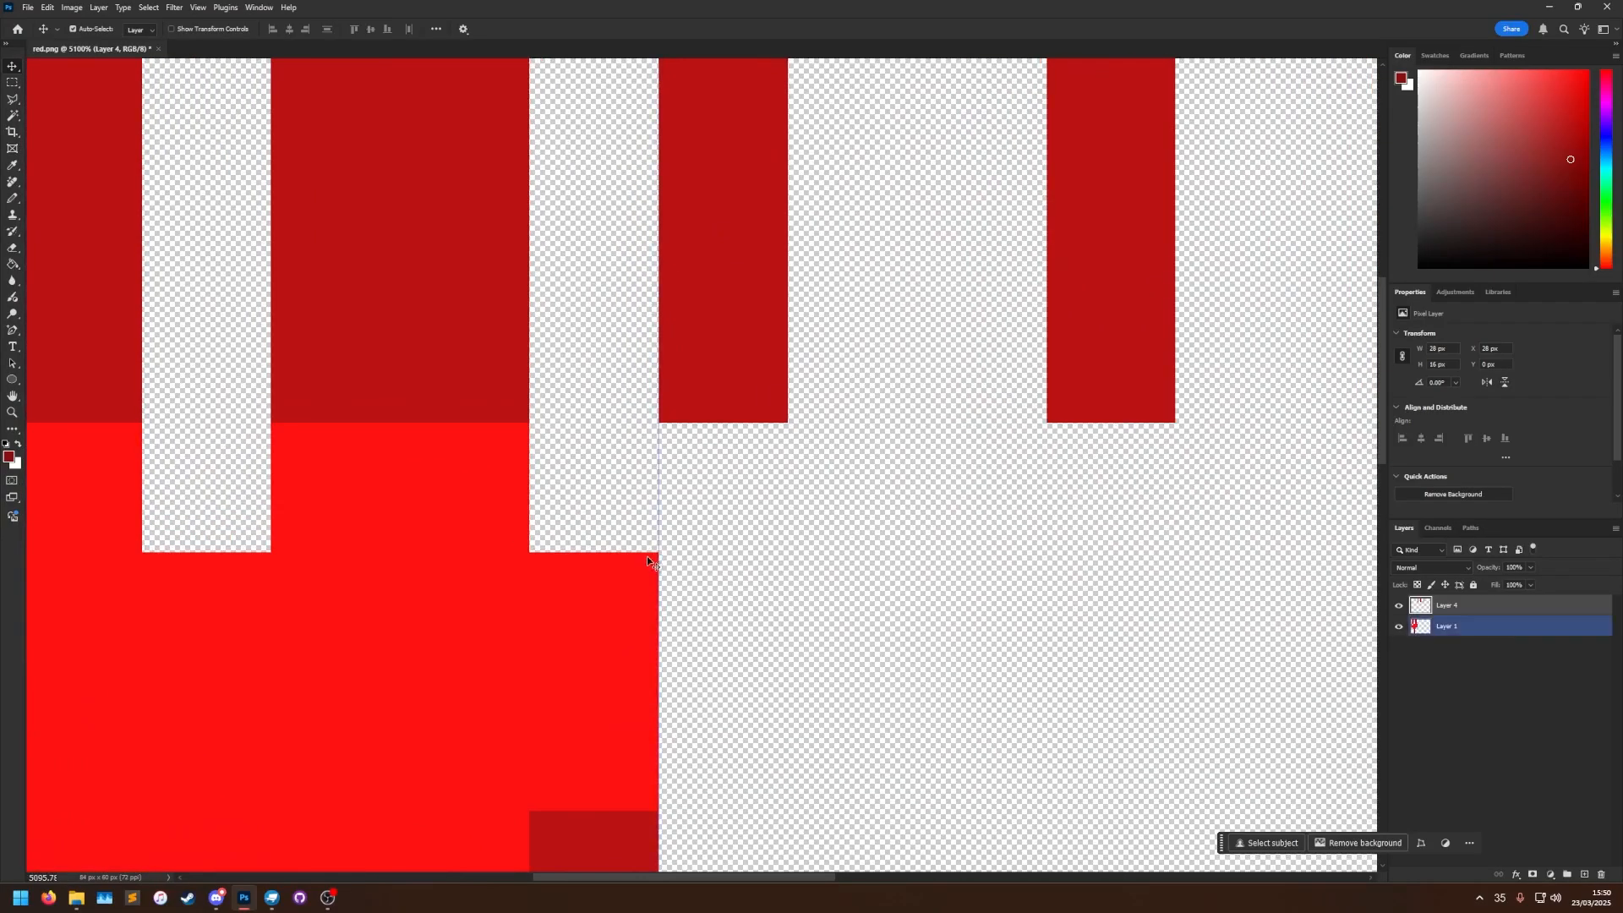
{"action": "left_click_drag", "start_coordinate": [699, 372], "coordinate": [583, 331]}
{"action": "scroll", "coordinate": [786, 340], "scroll_direction": "down", "scroll_amount": 8, "text": "alt"}
{"action": "key", "text": "ctrl+shift+e"}
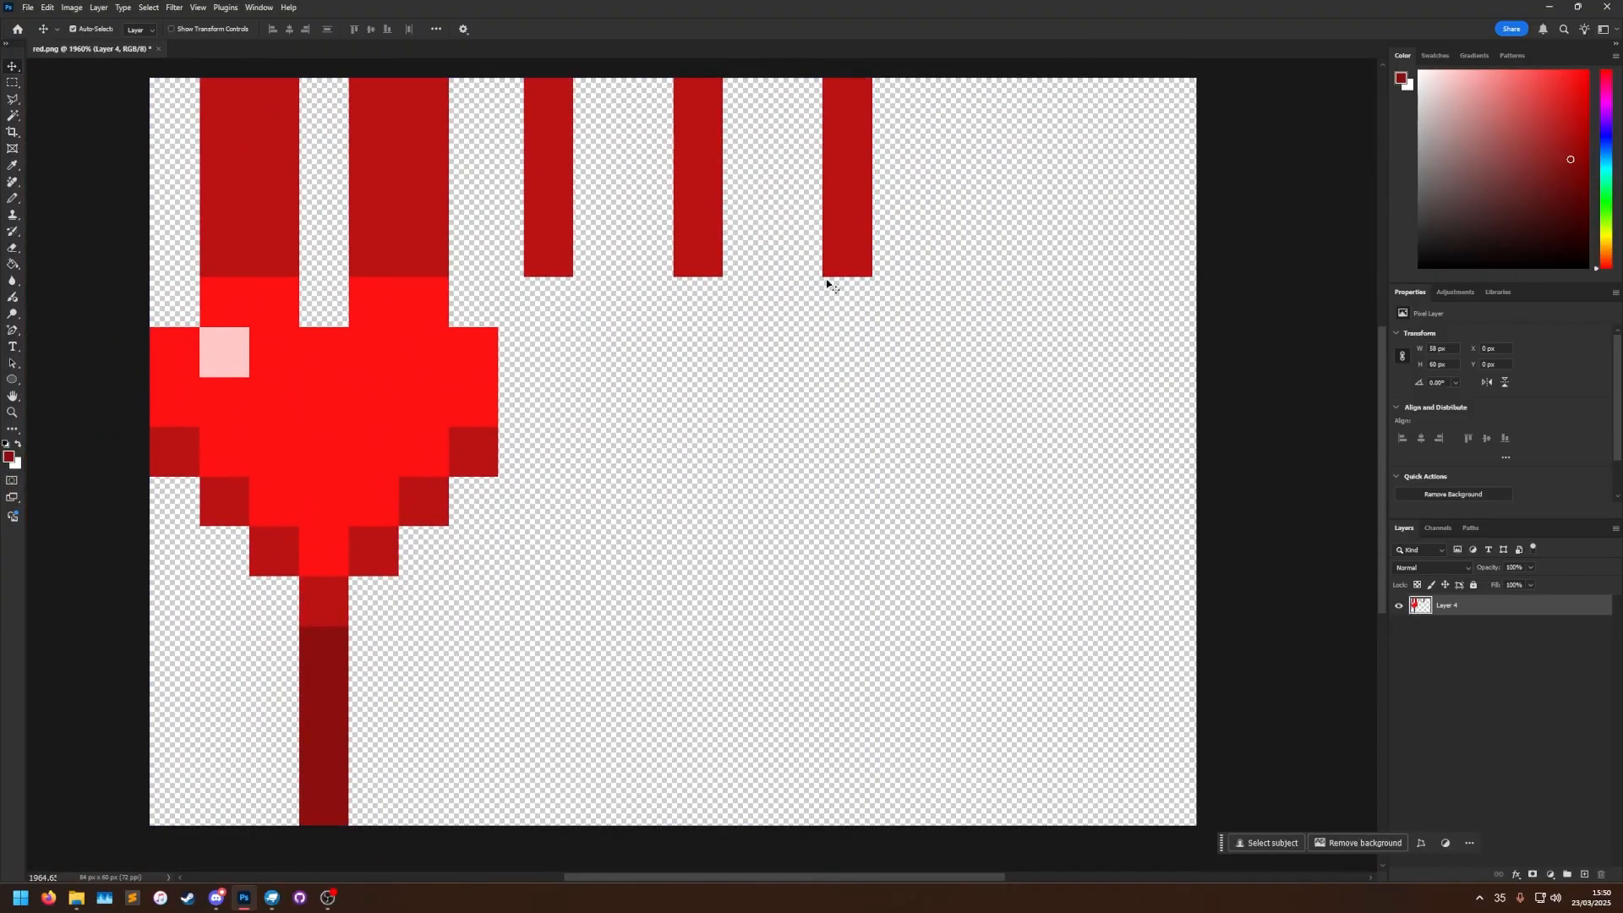
Copy the darkest bottom strip to the heart's left and right edges, merge the two copies and move the pair to the right of the heart.
{"action": "left_click", "coordinate": [12, 84]}
{"action": "left_click_drag", "start_coordinate": [379, 590], "coordinate": [623, 642]}
{"action": "scroll", "coordinate": [470, 422], "scroll_direction": "up", "scroll_amount": 4, "text": "alt"}
{"action": "key", "text": "ctrl+j"}
{"action": "left_click", "coordinate": [10, 68]}
{"action": "left_click_drag", "start_coordinate": [528, 520], "coordinate": [763, 404]}
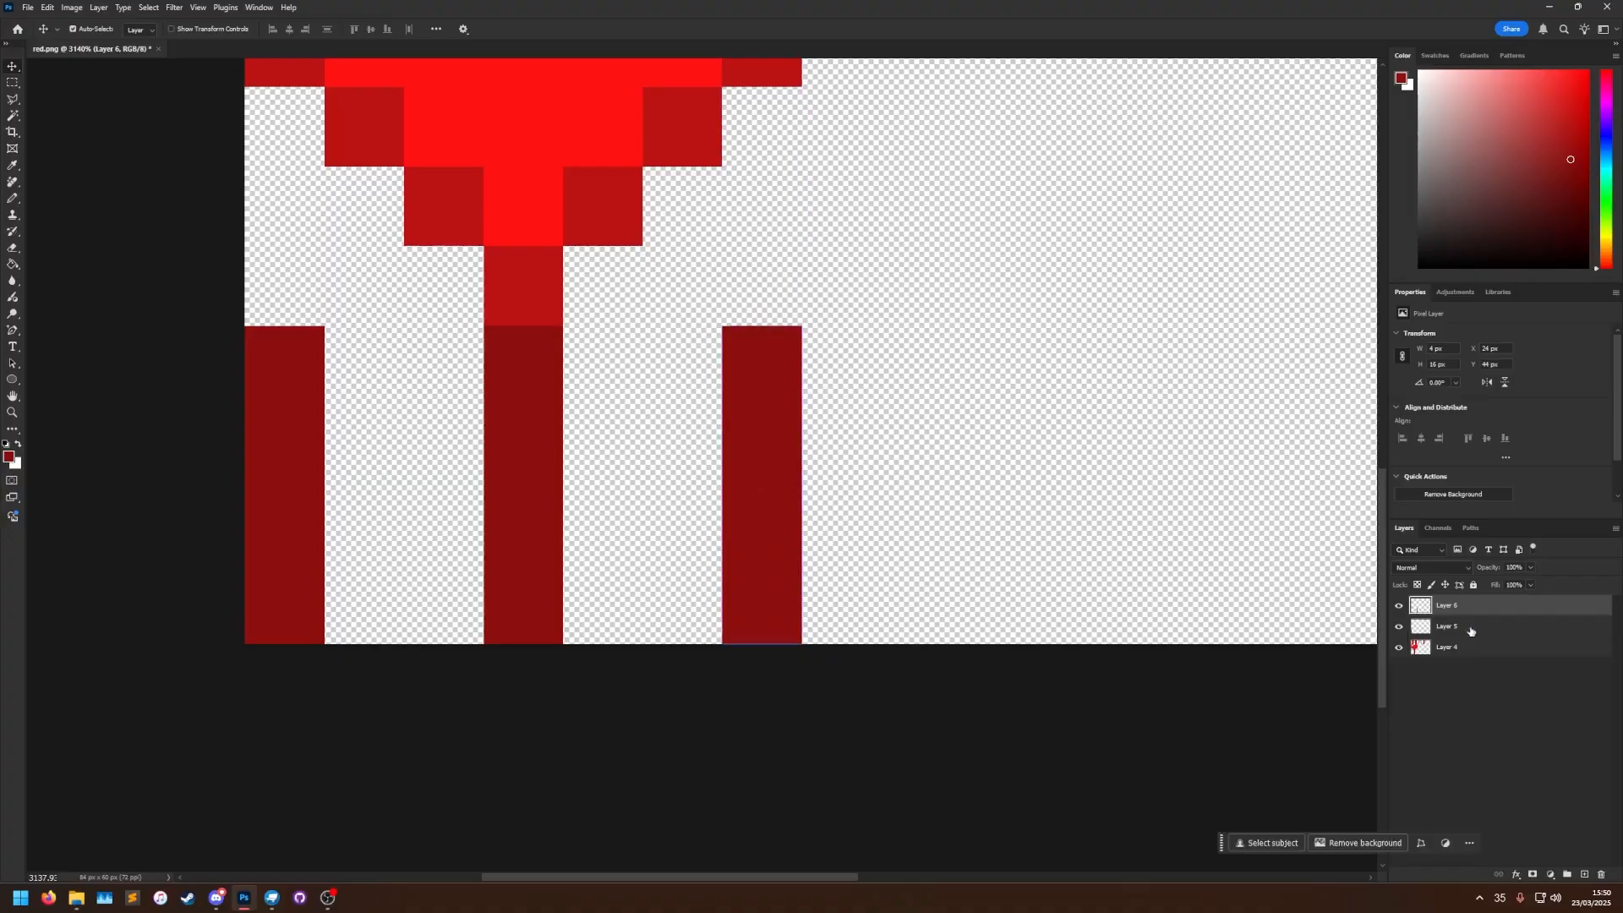
{"action": "left_click", "coordinate": [1421, 627], "text": "shift"}
{"action": "key", "text": "ctrl+e"}
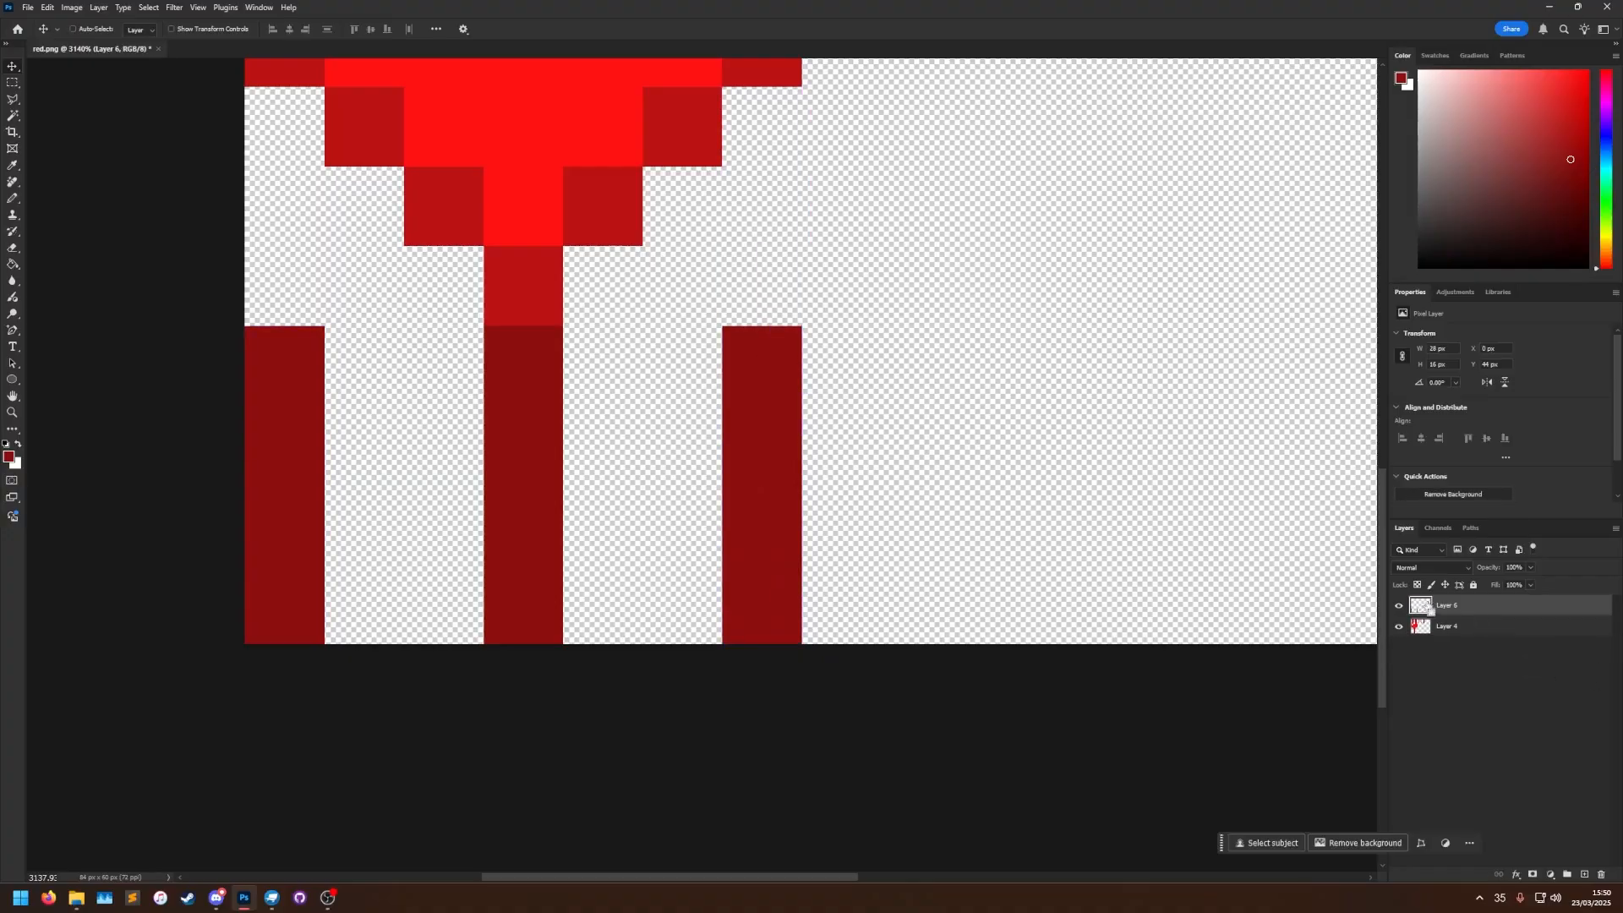
{"action": "left_click_drag", "start_coordinate": [364, 398], "coordinate": [877, 397], "text": "ctrl"}
Make another pair of bottom strips aligned under the heart's second pixel steps, merge them and place them beside the first pair.
{"action": "key", "text": "ctrl+v"}
{"action": "left_click_drag", "start_coordinate": [524, 330], "coordinate": [372, 475], "text": "ctrl"}
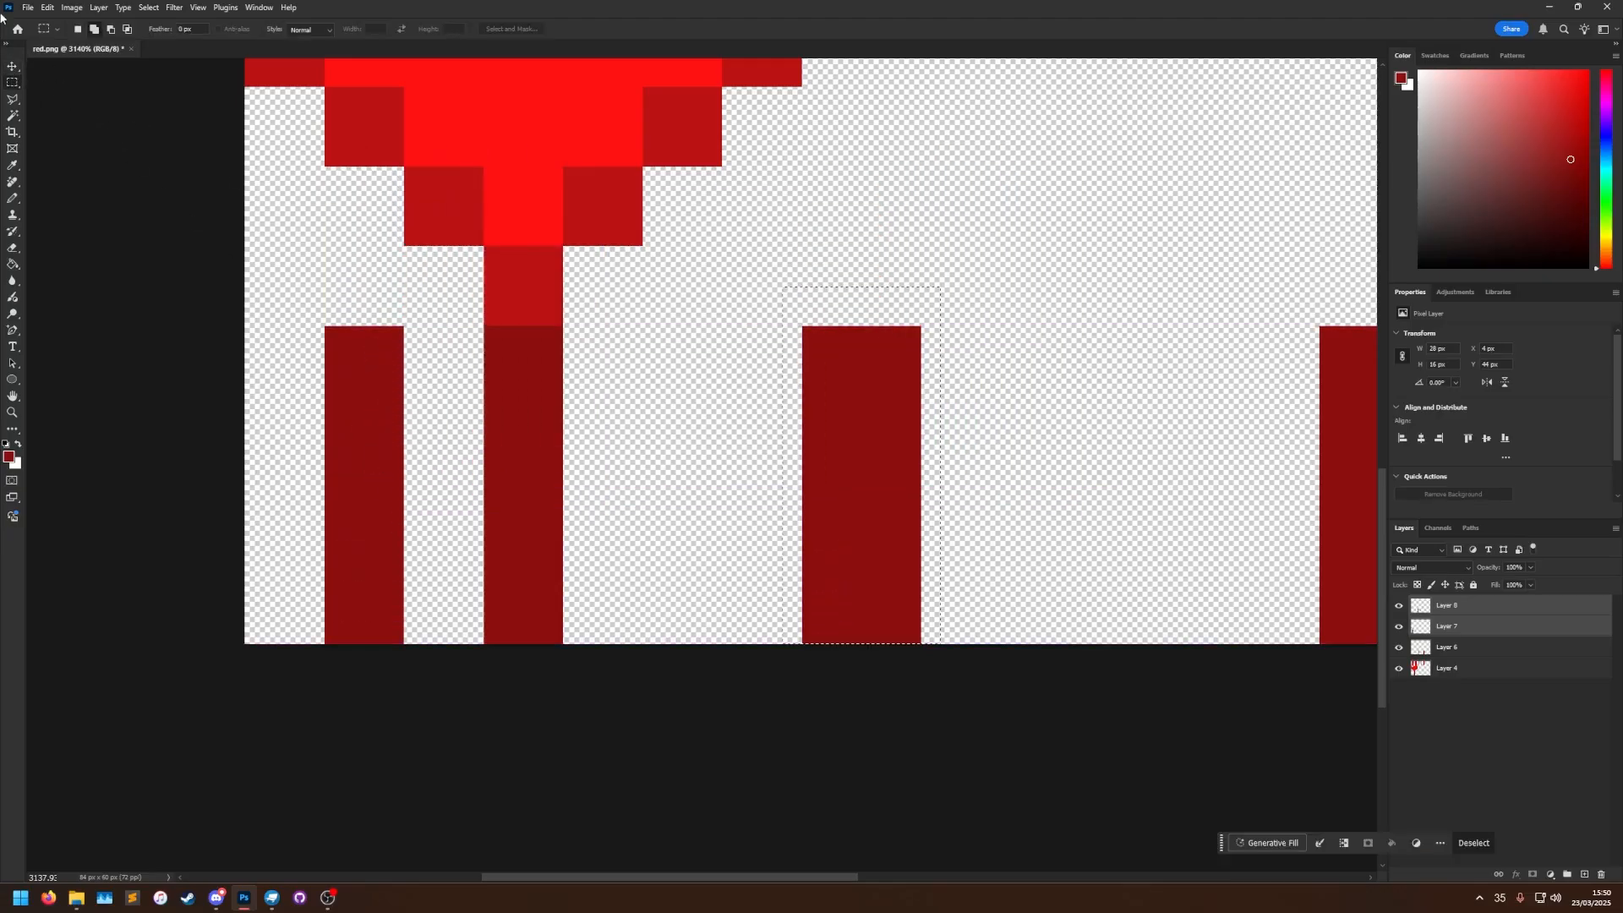
{"action": "left_click_drag", "start_coordinate": [819, 342], "coordinate": [1152, 249], "text": "ctrl"}
{"action": "key", "text": "ctrl+e"}
{"action": "left_click_drag", "start_coordinate": [1152, 249], "coordinate": [942, 372]}
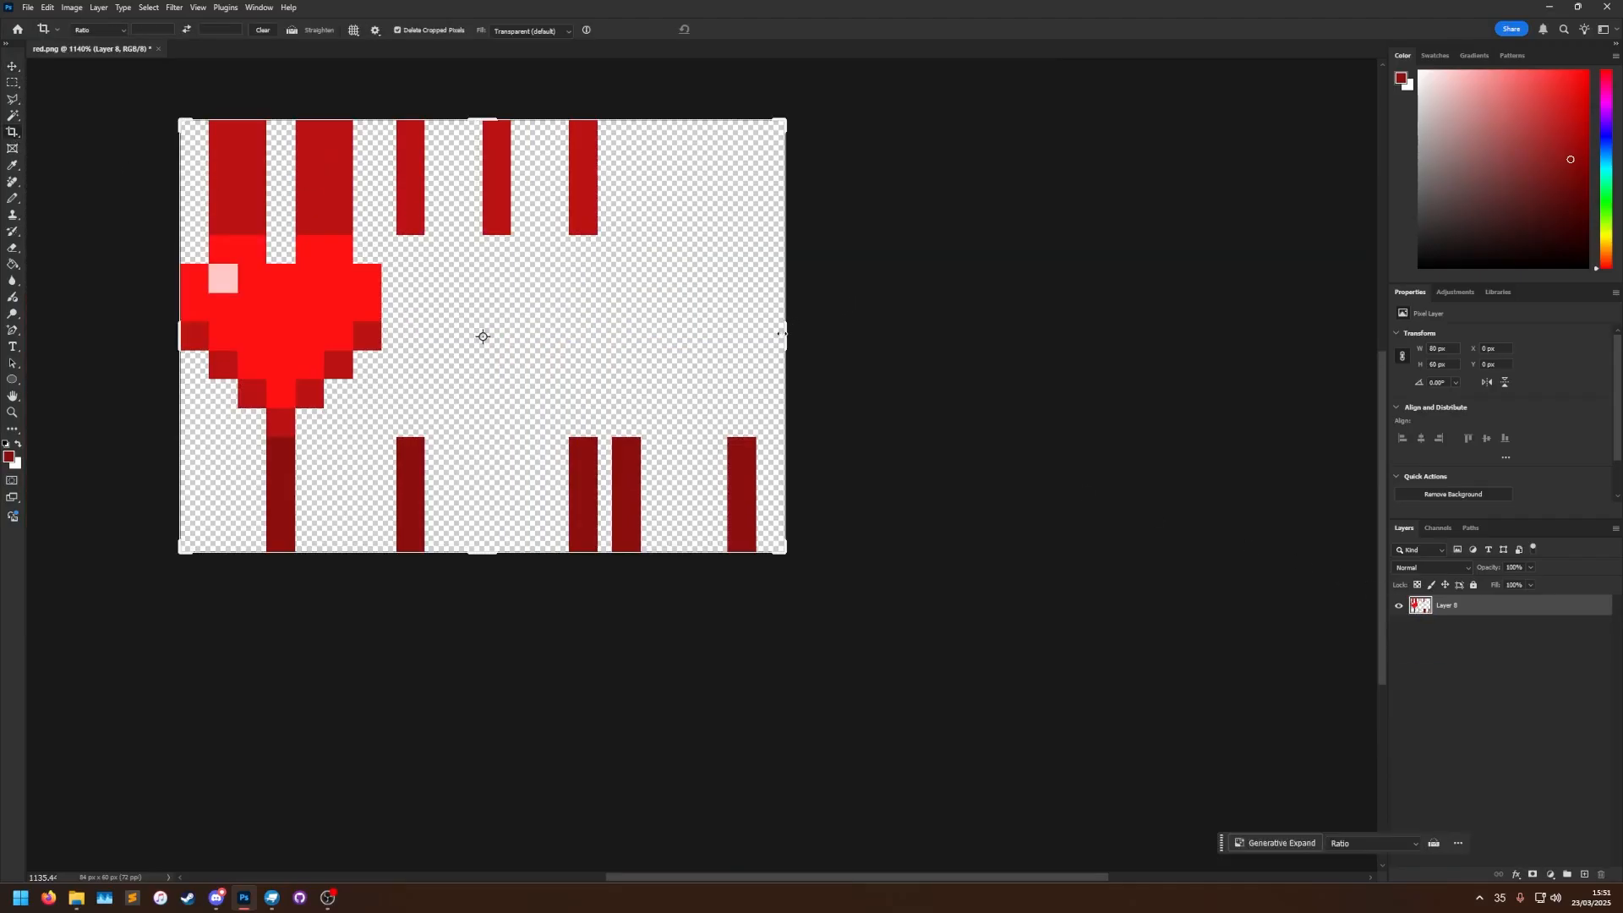
Widen the canvas to 99 px, build a third pair of dark strips on either side of the stem, and move it into the new space.
{"action": "left_click_drag", "start_coordinate": [781, 335], "coordinate": [840, 334]}
{"action": "key", "text": "Return"}
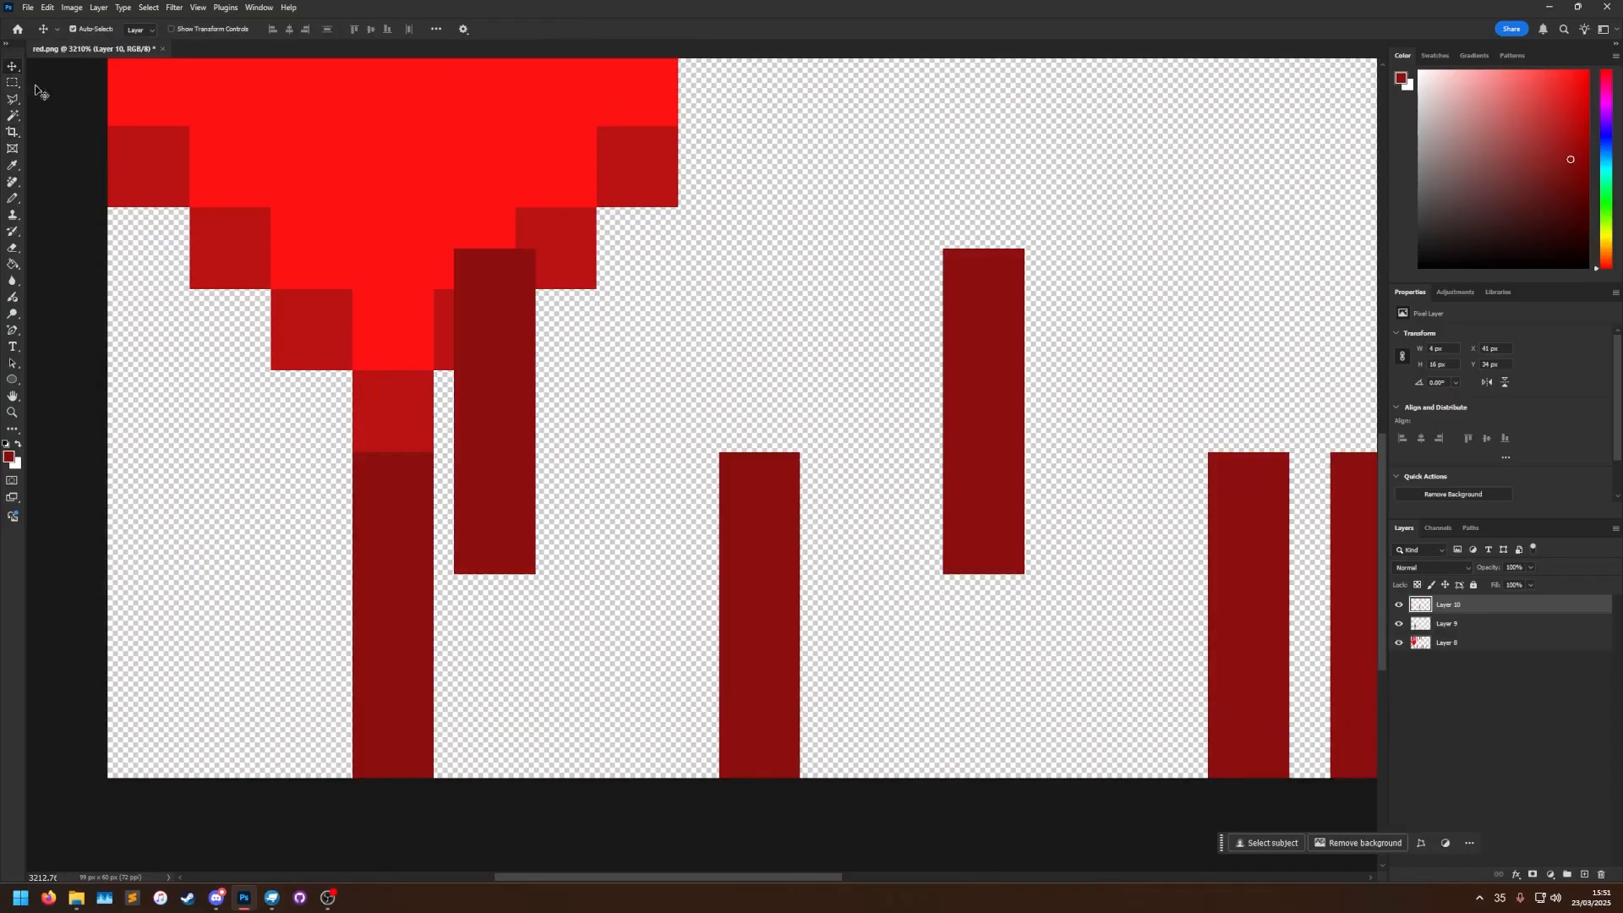
{"action": "left_click_drag", "start_coordinate": [476, 357], "coordinate": [326, 533]}
{"action": "left_click_drag", "start_coordinate": [967, 406], "coordinate": [470, 616]}
{"action": "left_click", "coordinate": [1467, 644]}
{"action": "left_click", "coordinate": [1467, 643], "text": "shift"}
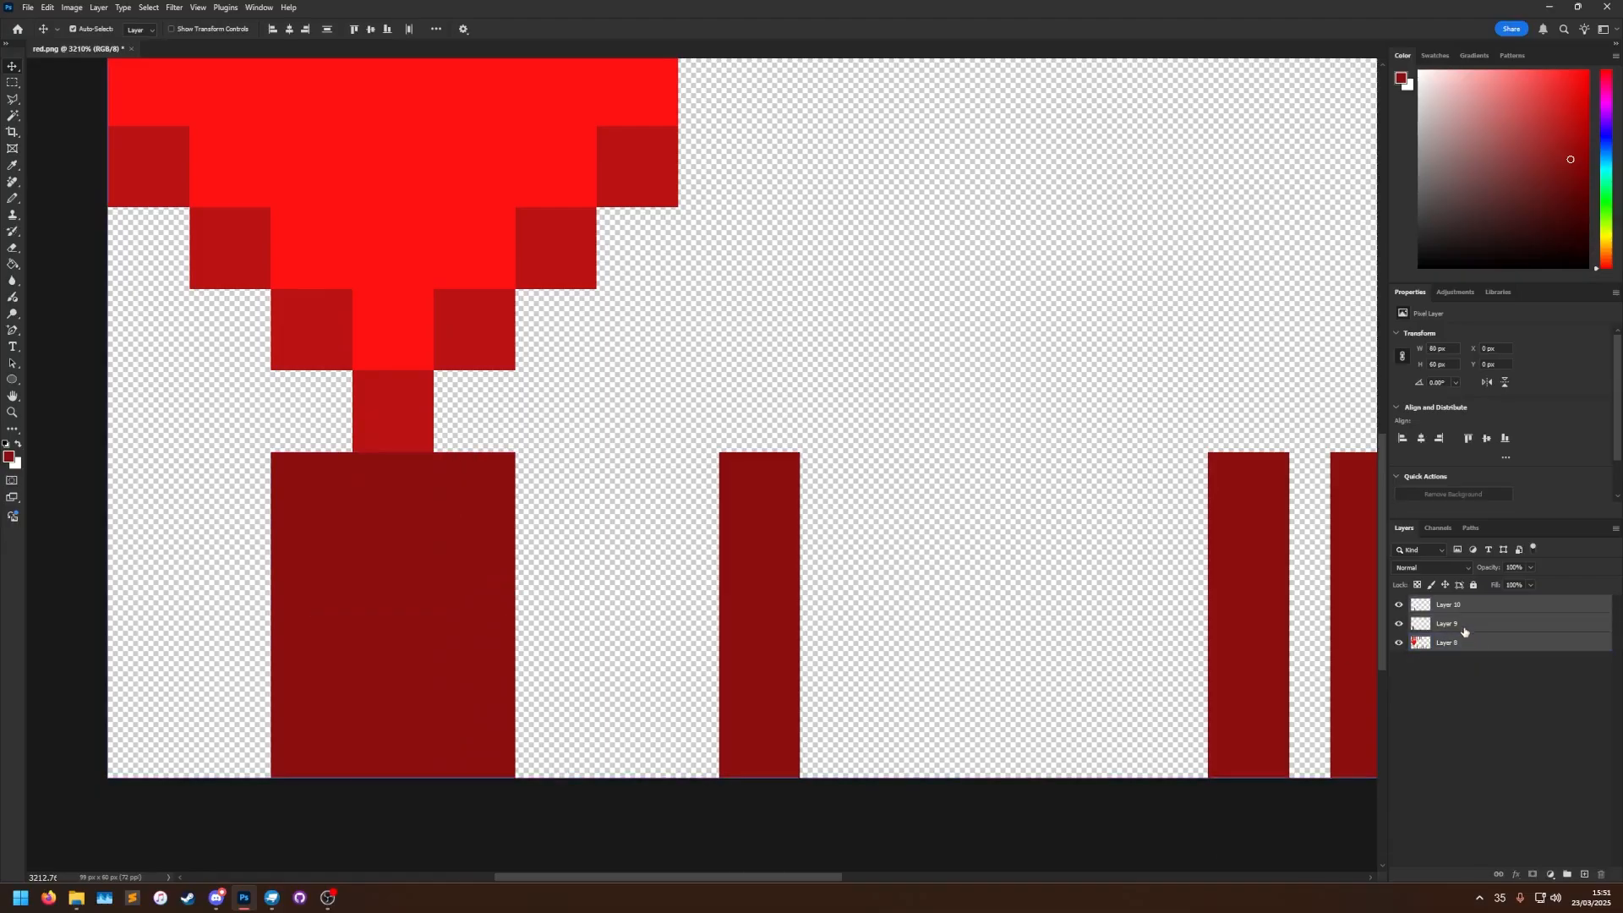
{"action": "left_click", "coordinate": [1464, 624]}
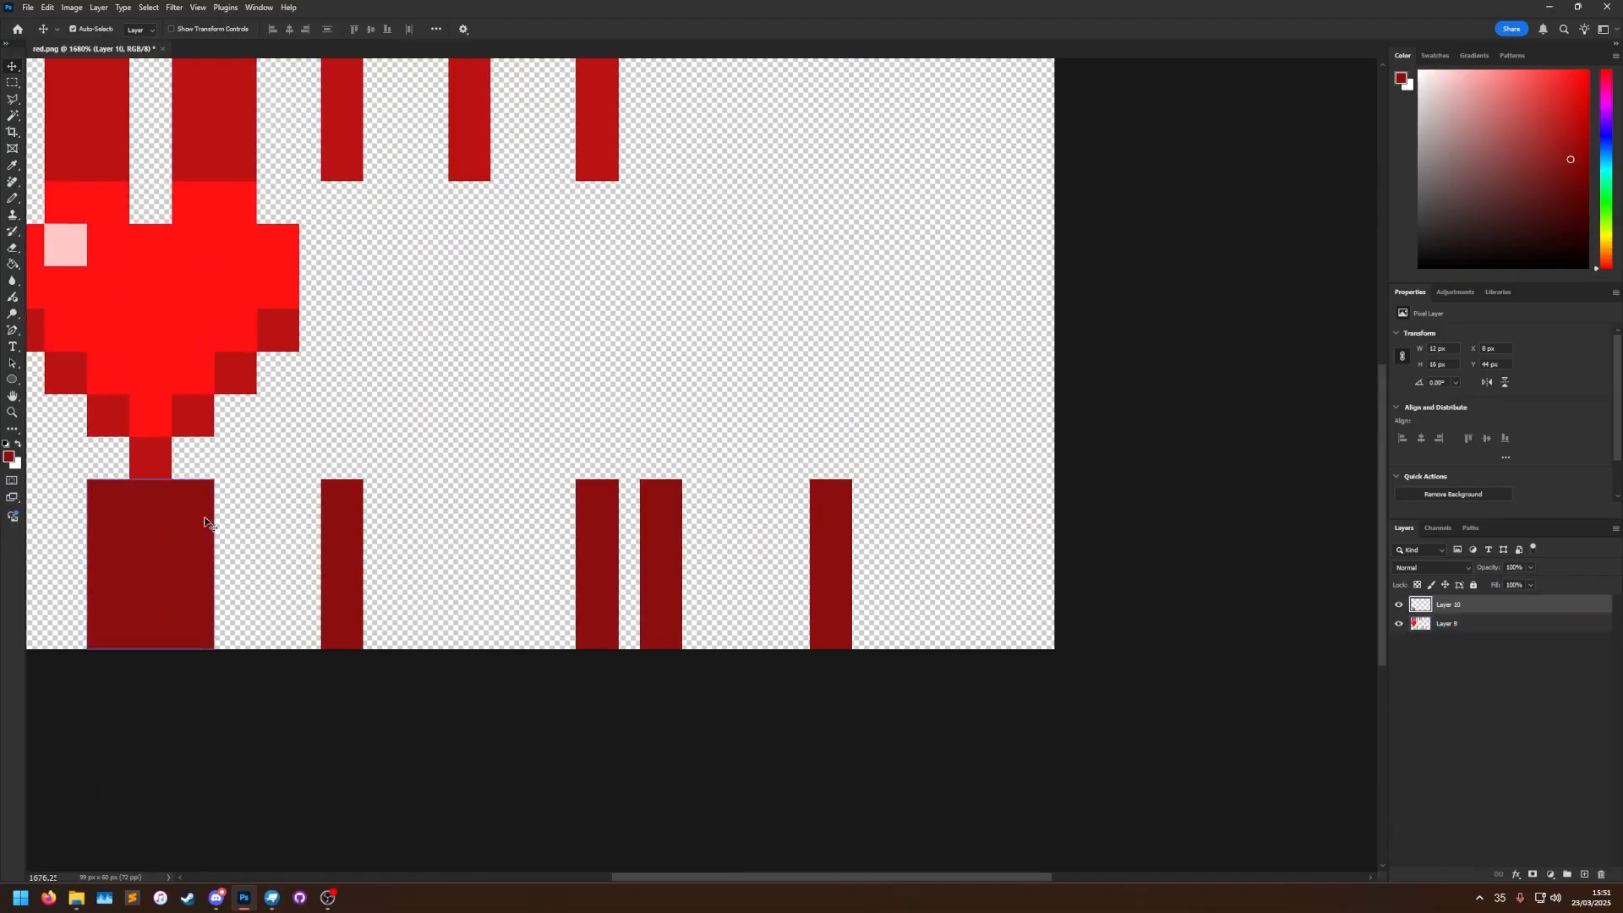
{"action": "left_click_drag", "start_coordinate": [204, 522], "coordinate": [1032, 362]}
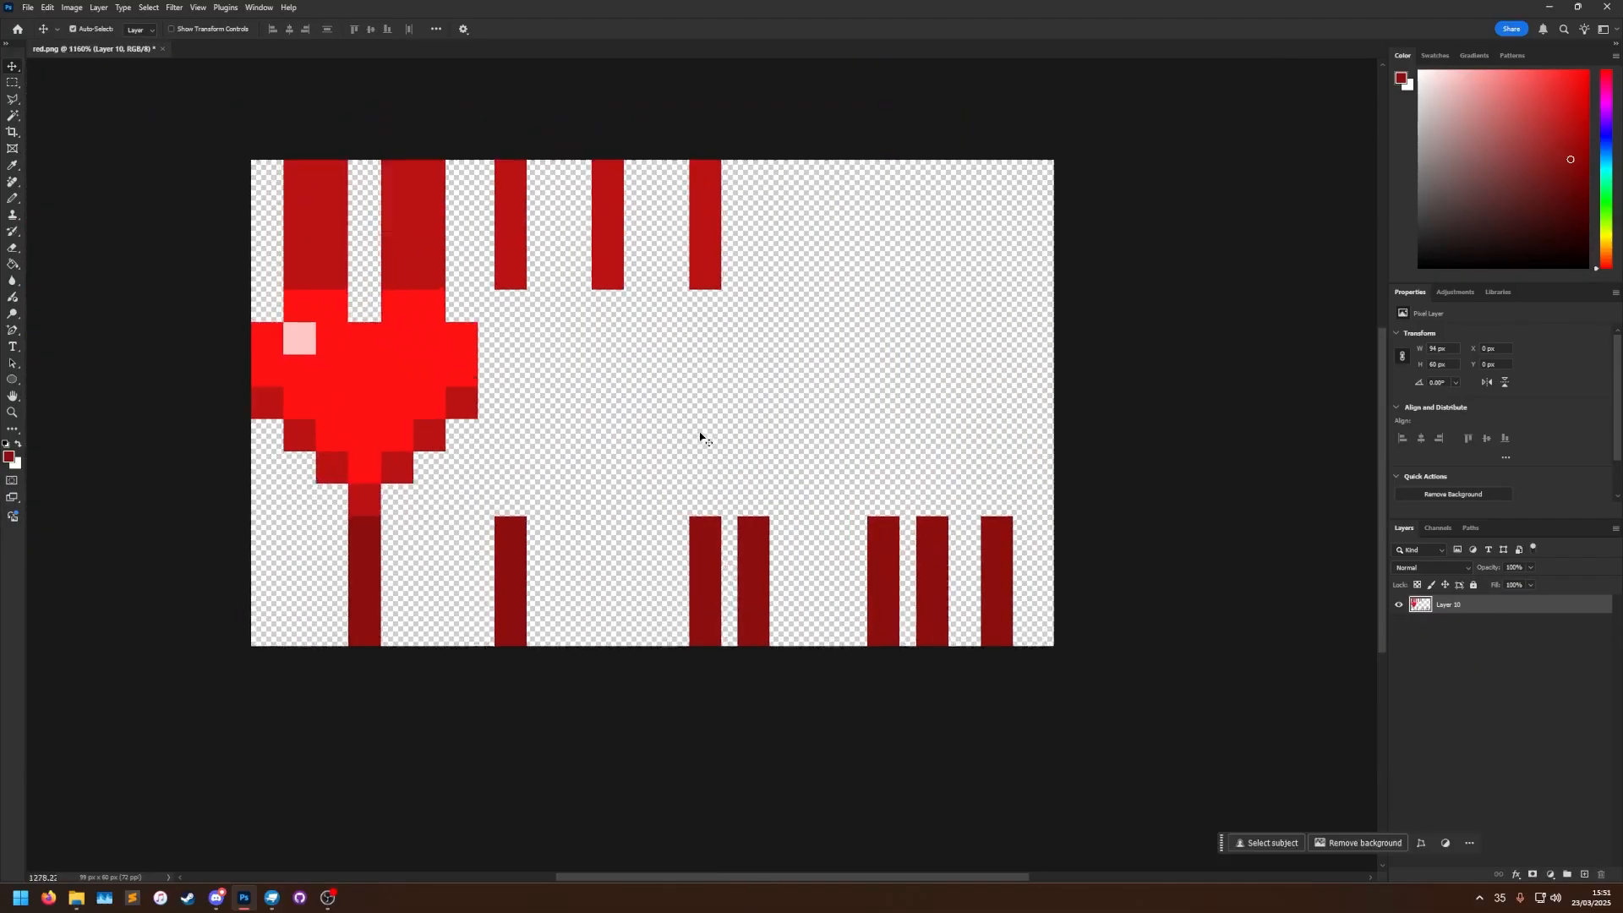
Save red.png, switch to Blockbench and reload the red.png texture.
{"action": "scroll", "coordinate": [701, 436], "scroll_direction": "up", "scroll_amount": 1}
{"action": "key", "text": "ctrl+s"}
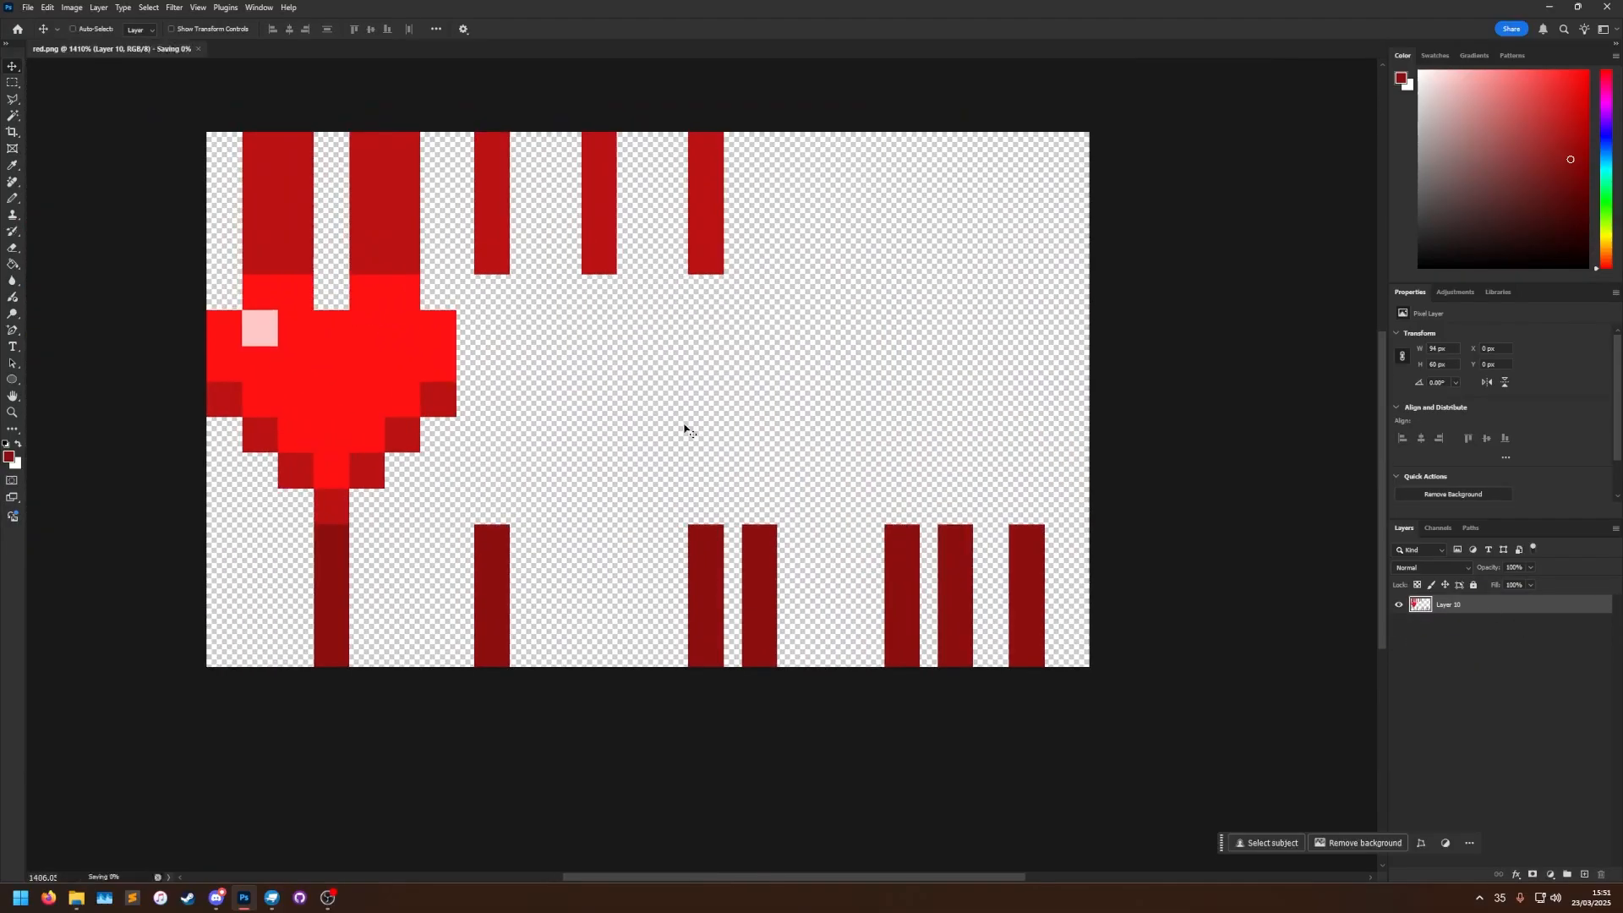
{"action": "left_click", "coordinate": [1549, 7]}
{"action": "right_click", "coordinate": [457, 404]}
{"action": "left_click", "coordinate": [285, 898]}
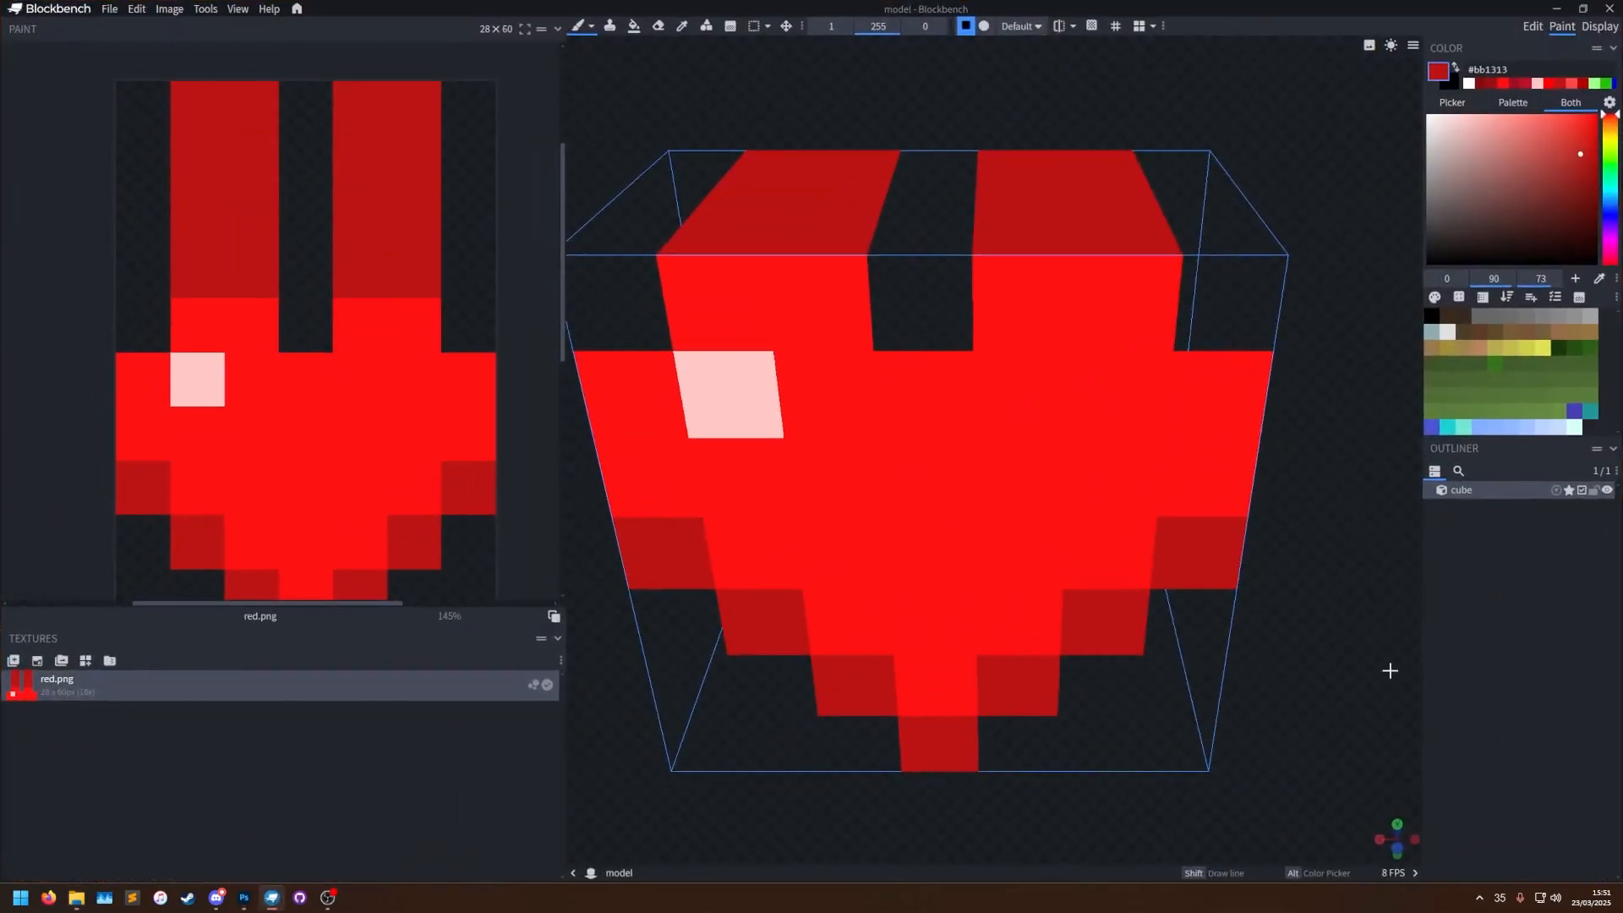
{"action": "right_click", "coordinate": [189, 688]}
{"action": "left_click", "coordinate": [224, 621]}
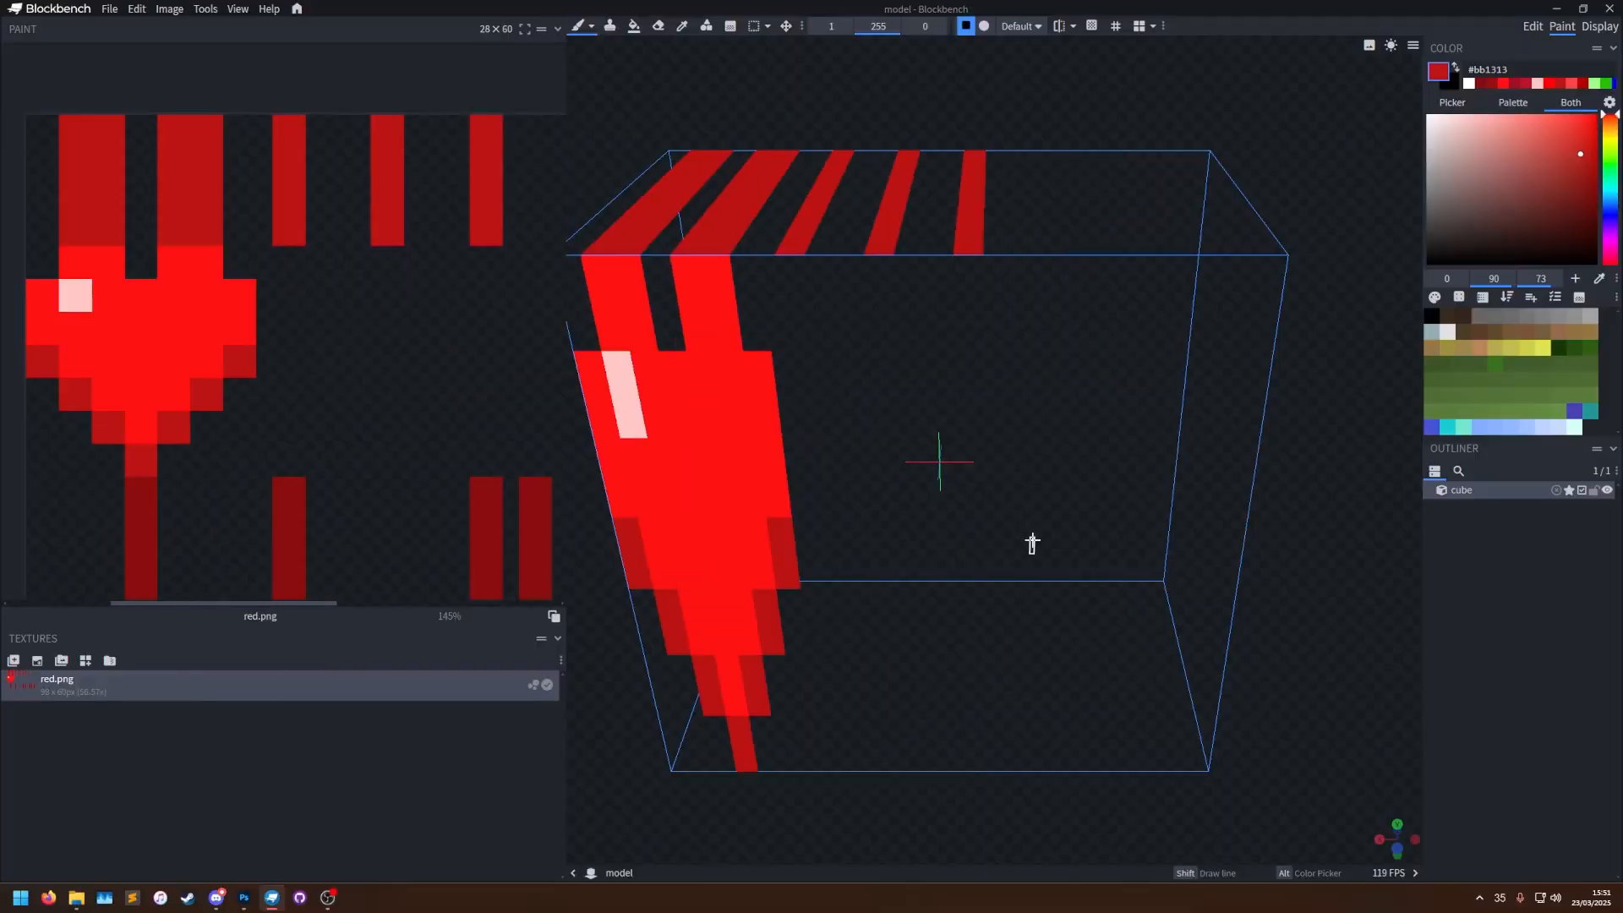
Return to editing and examine how the North and Up faces' UVs lie on the widened texture.
{"action": "scroll", "coordinate": [972, 548], "scroll_direction": "down", "scroll_amount": 4}
{"action": "mouse_move", "coordinate": [1235, 571]}
{"action": "left_mouse_down"}
{"action": "mouse_move", "coordinate": [757, 558]}
{"action": "mouse_move", "coordinate": [1247, 572]}
{"action": "left_mouse_up"}
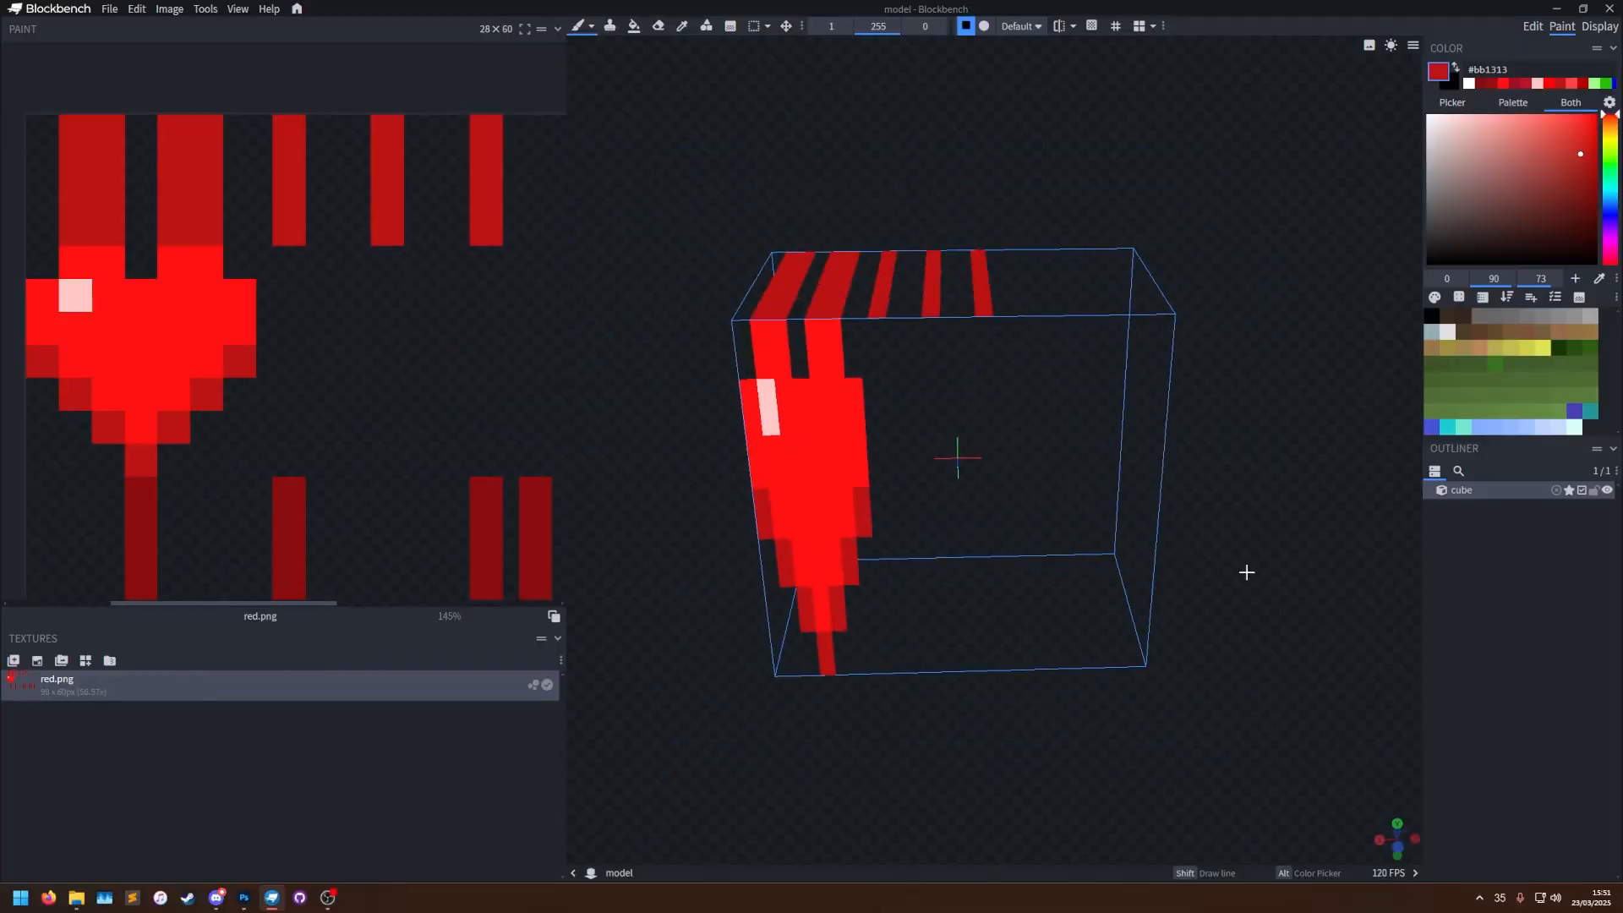
{"action": "left_click", "coordinate": [1533, 26]}
{"action": "scroll", "coordinate": [428, 321], "scroll_direction": "down", "scroll_amount": 4}
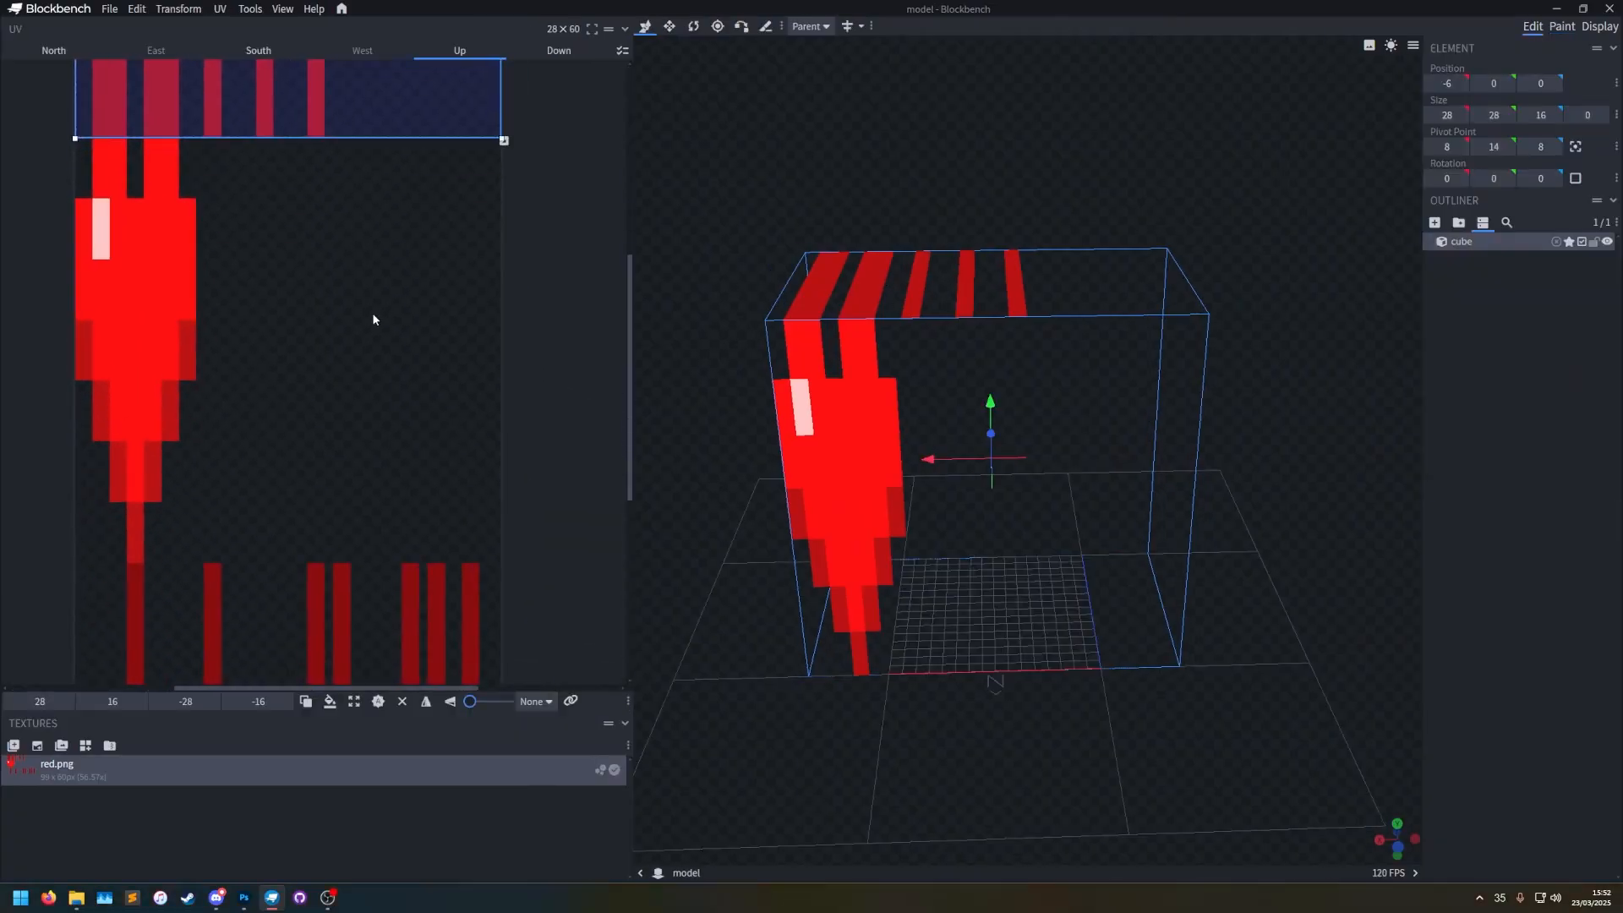
{"action": "scroll", "coordinate": [372, 315], "scroll_direction": "down", "scroll_amount": 2, "text": "ctrl"}
{"action": "left_click", "coordinate": [837, 419]}
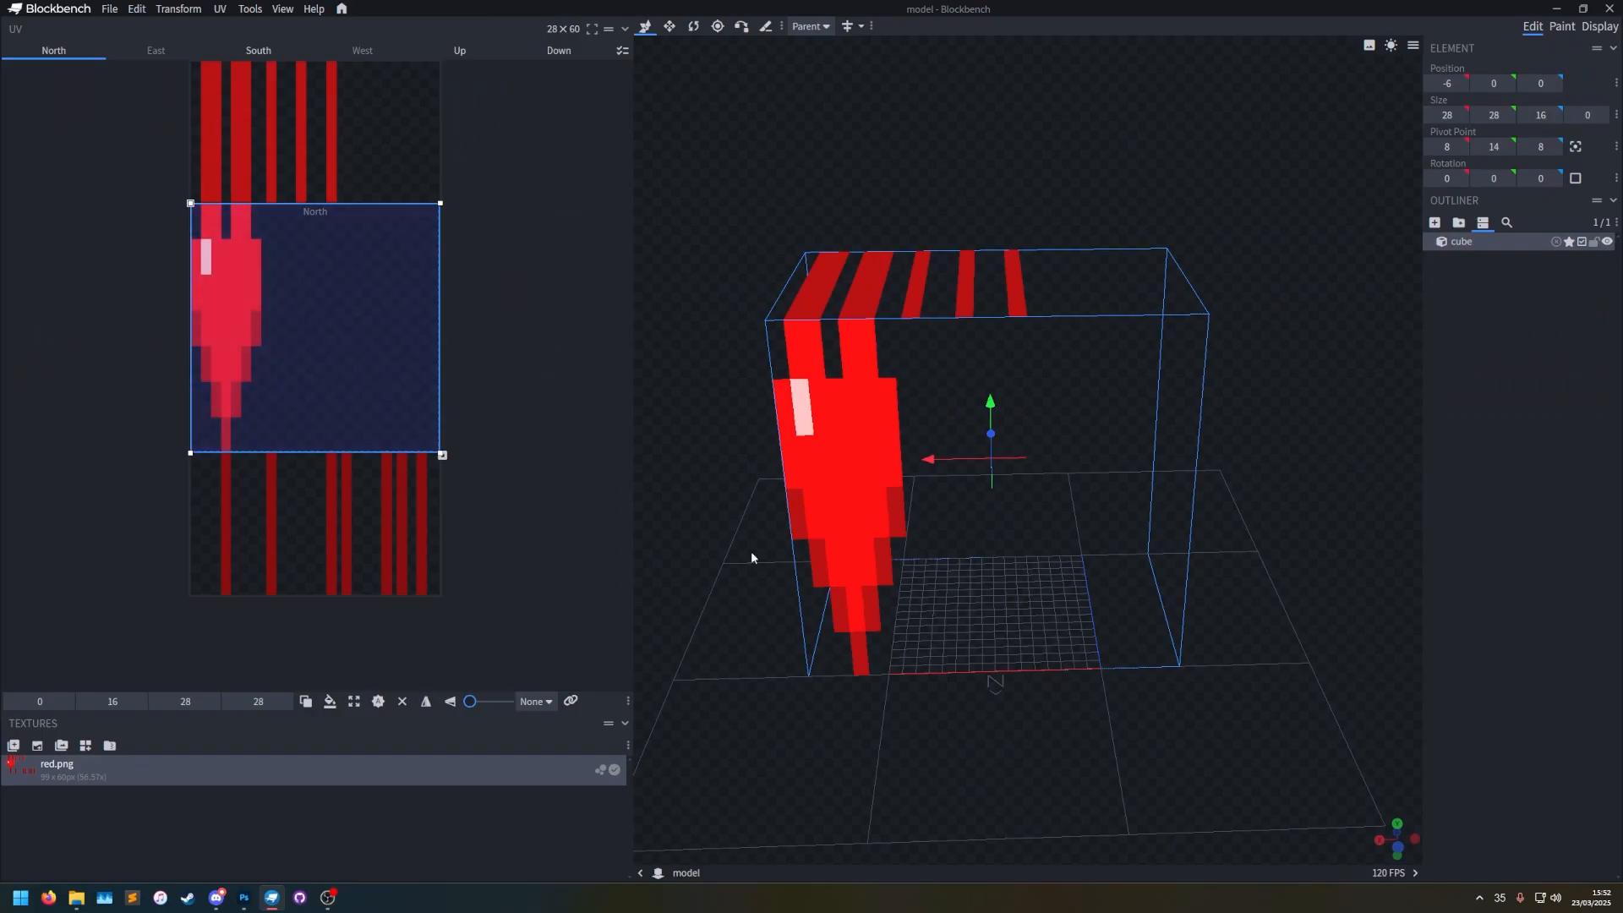
{"action": "left_click", "coordinate": [855, 293]}
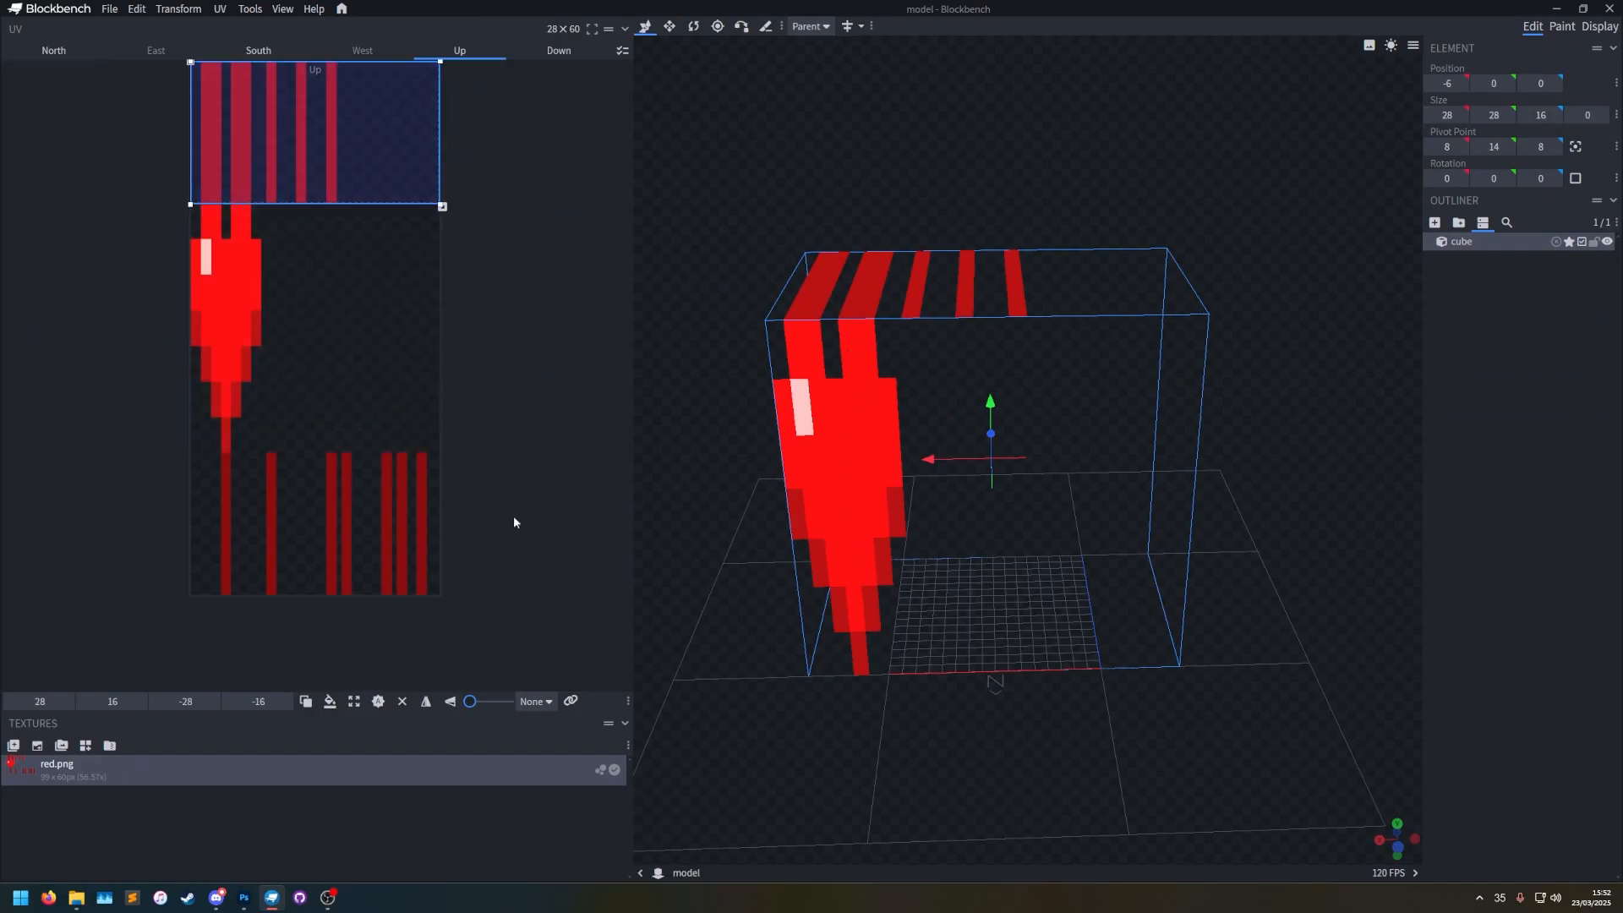
{"action": "left_click_drag", "start_coordinate": [709, 538], "coordinate": [703, 477]}
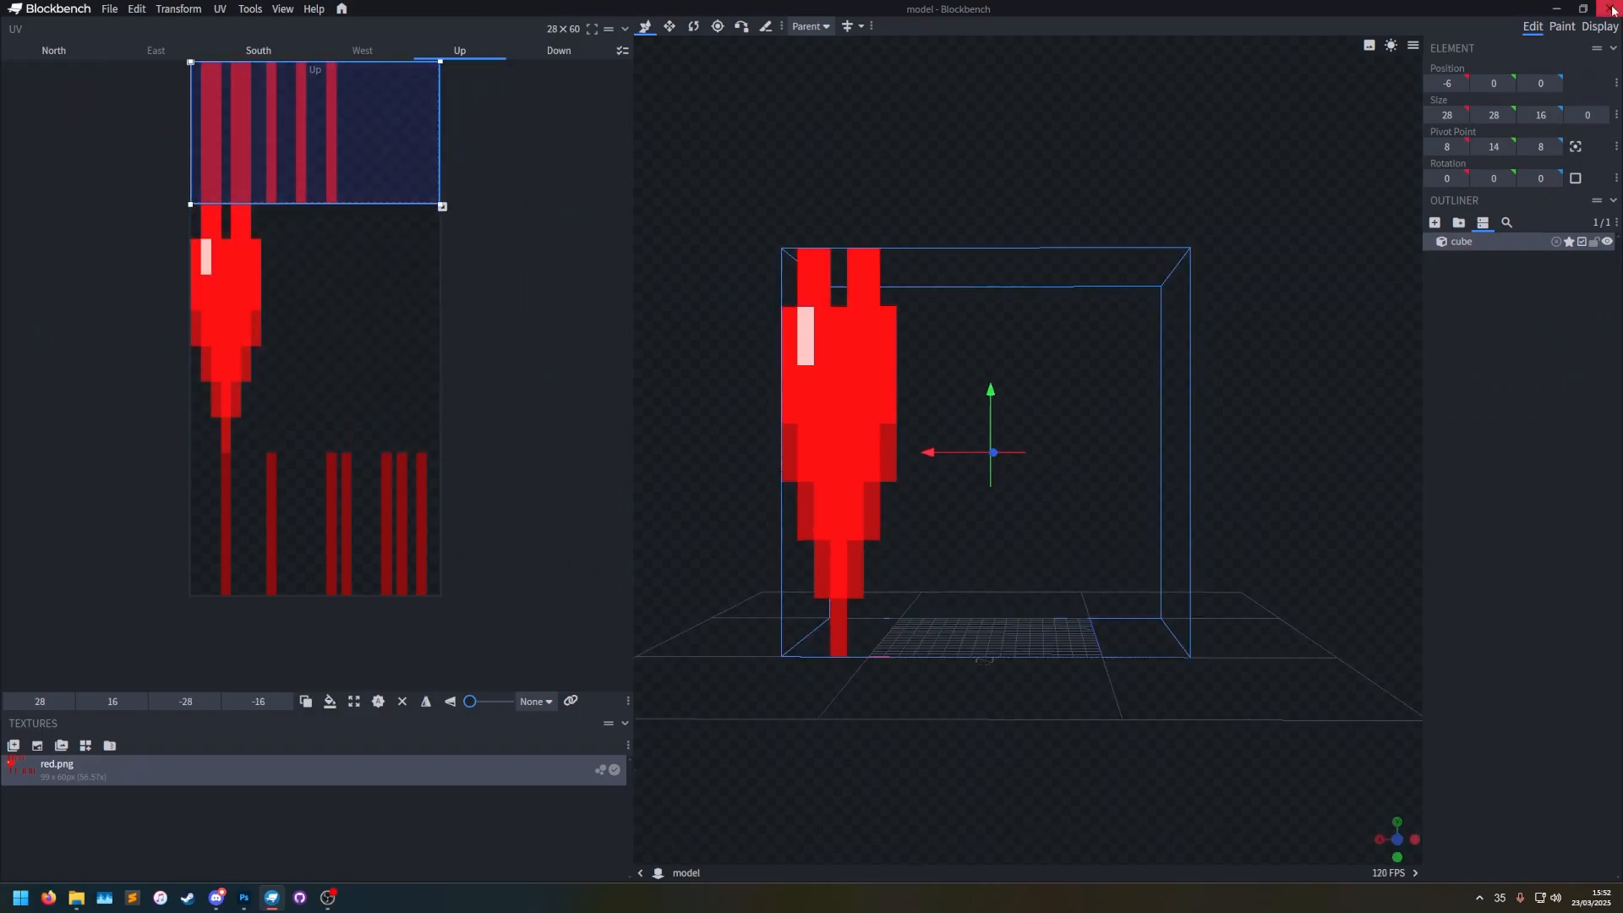
Close Blockbench and run shape_size_fix.bat from the MinecraftTitleGenerator scripts folder, entering heart as the shape id.
{"action": "left_click", "coordinate": [1611, 11]}
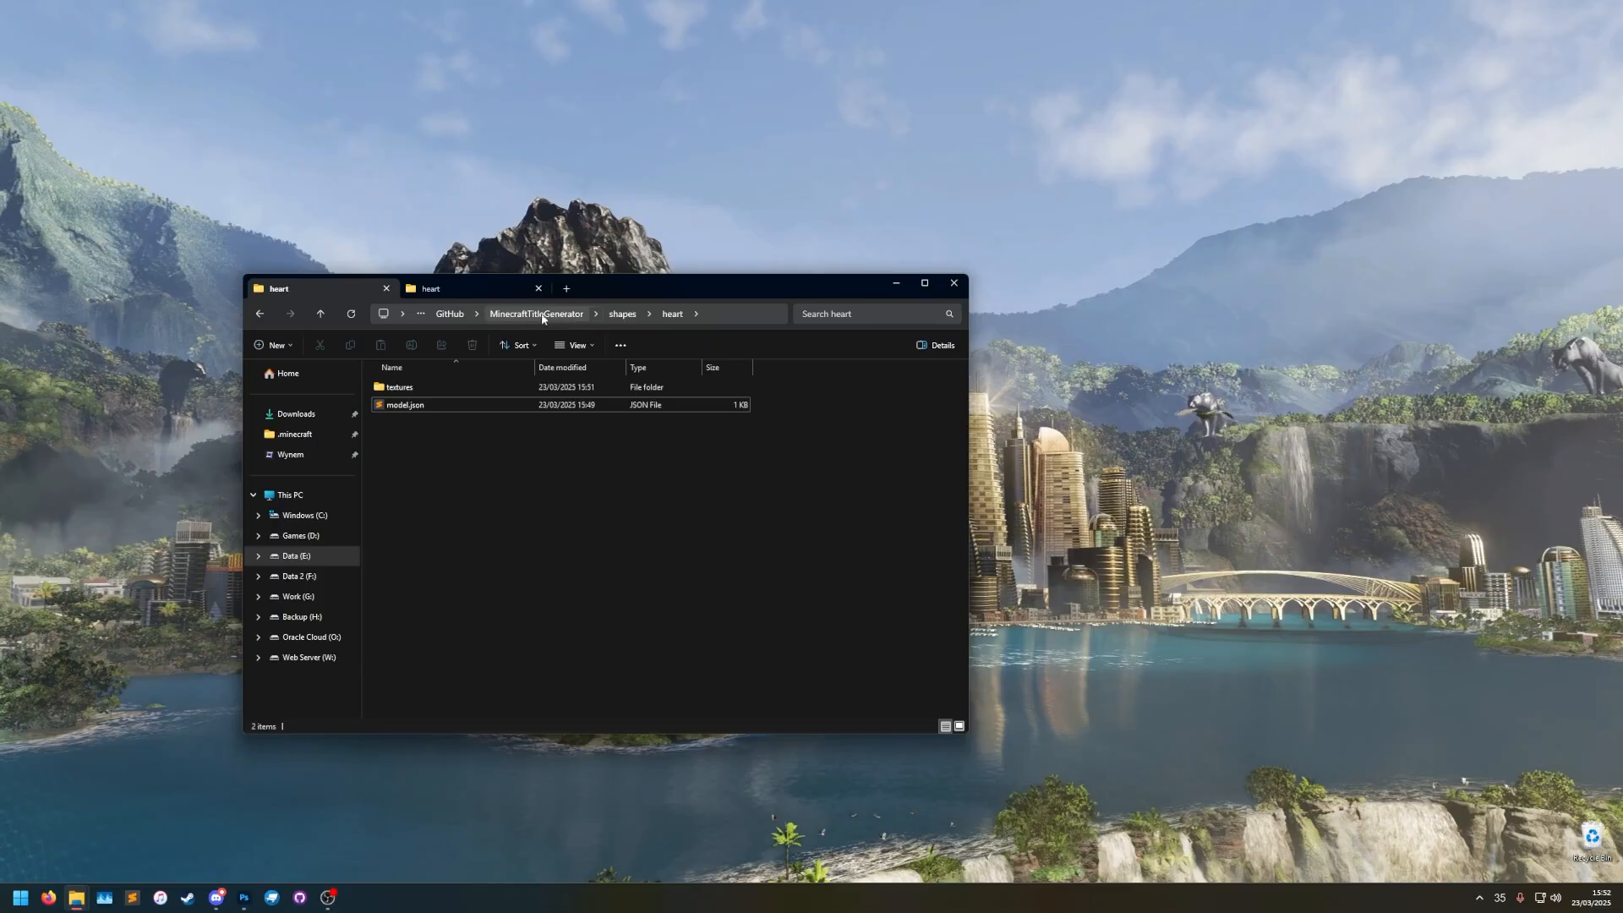
{"action": "left_click", "coordinate": [549, 314]}
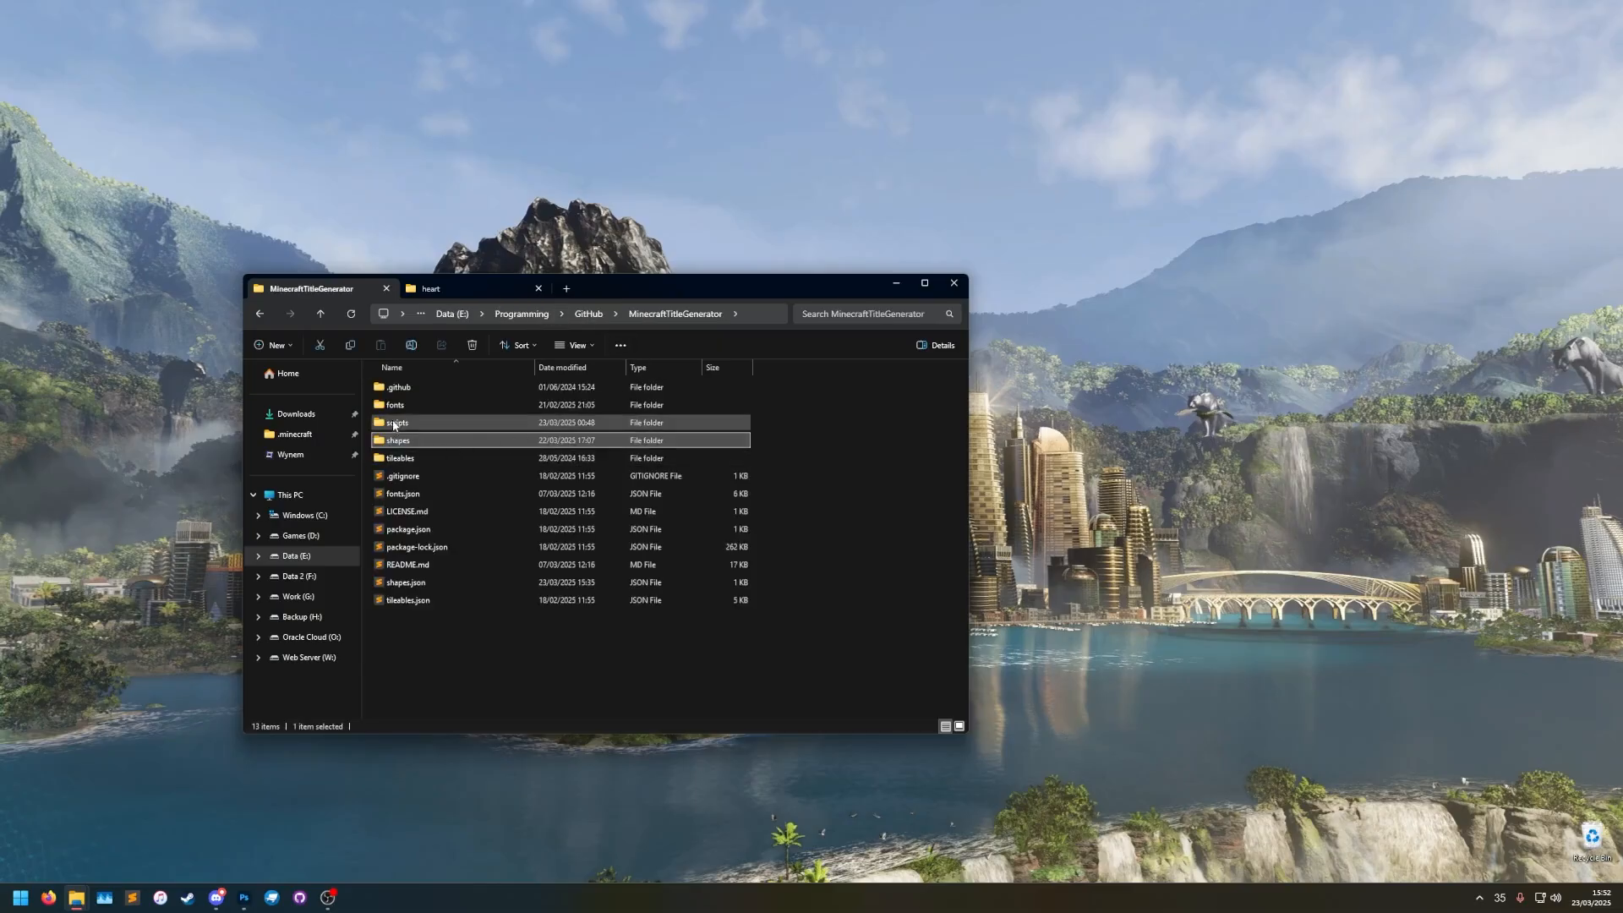
{"action": "double_click", "coordinate": [413, 425]}
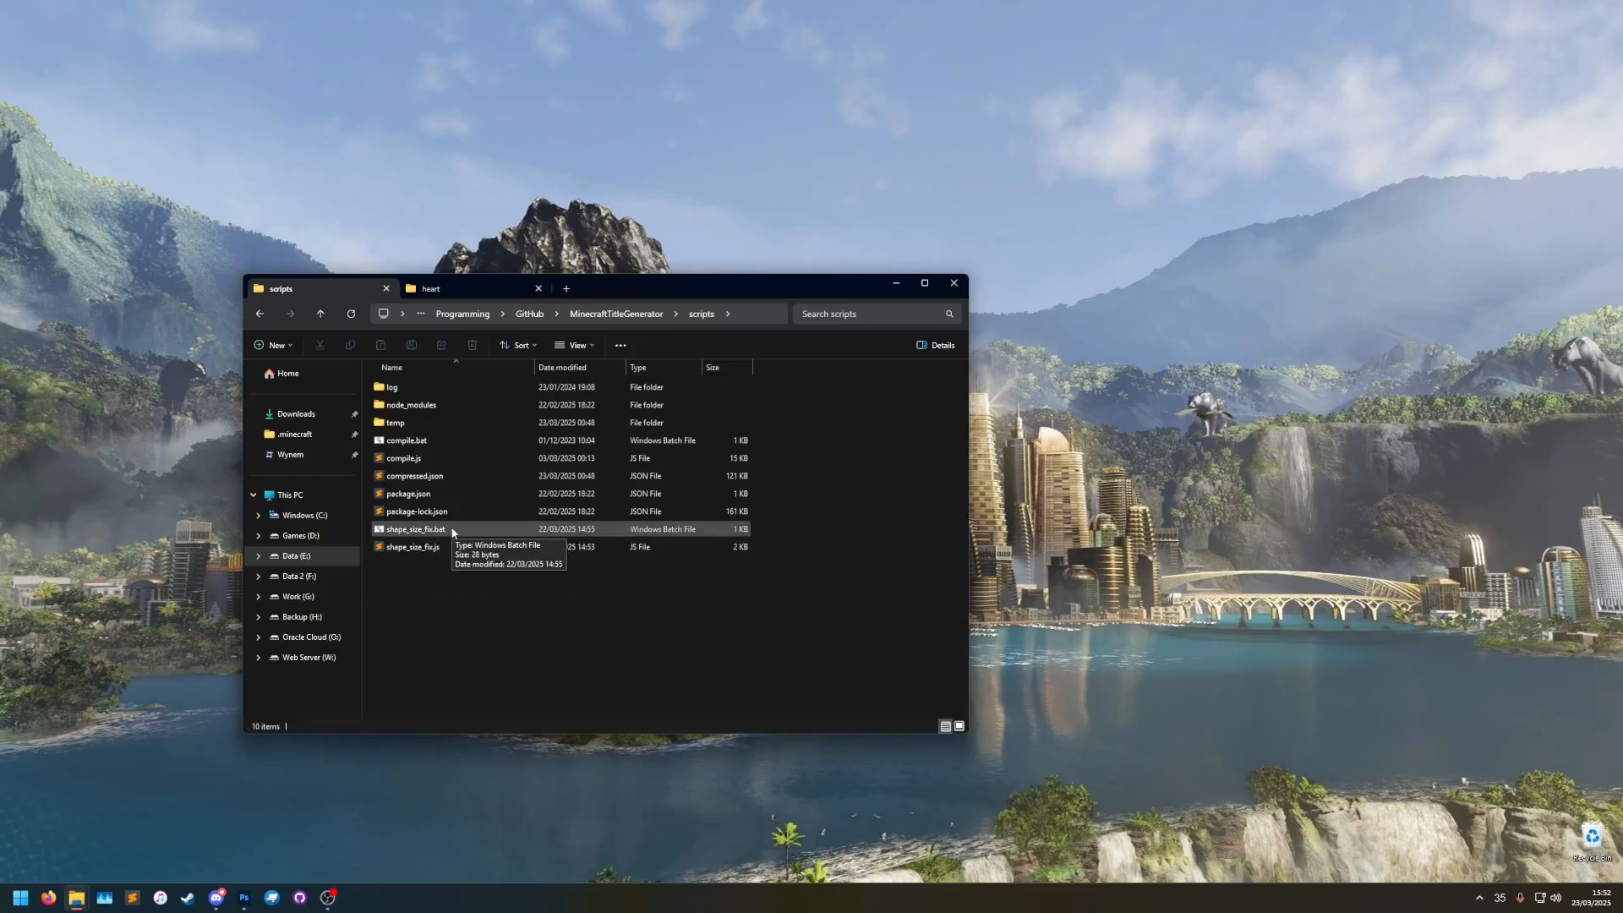
{"action": "double_click", "coordinate": [452, 530]}
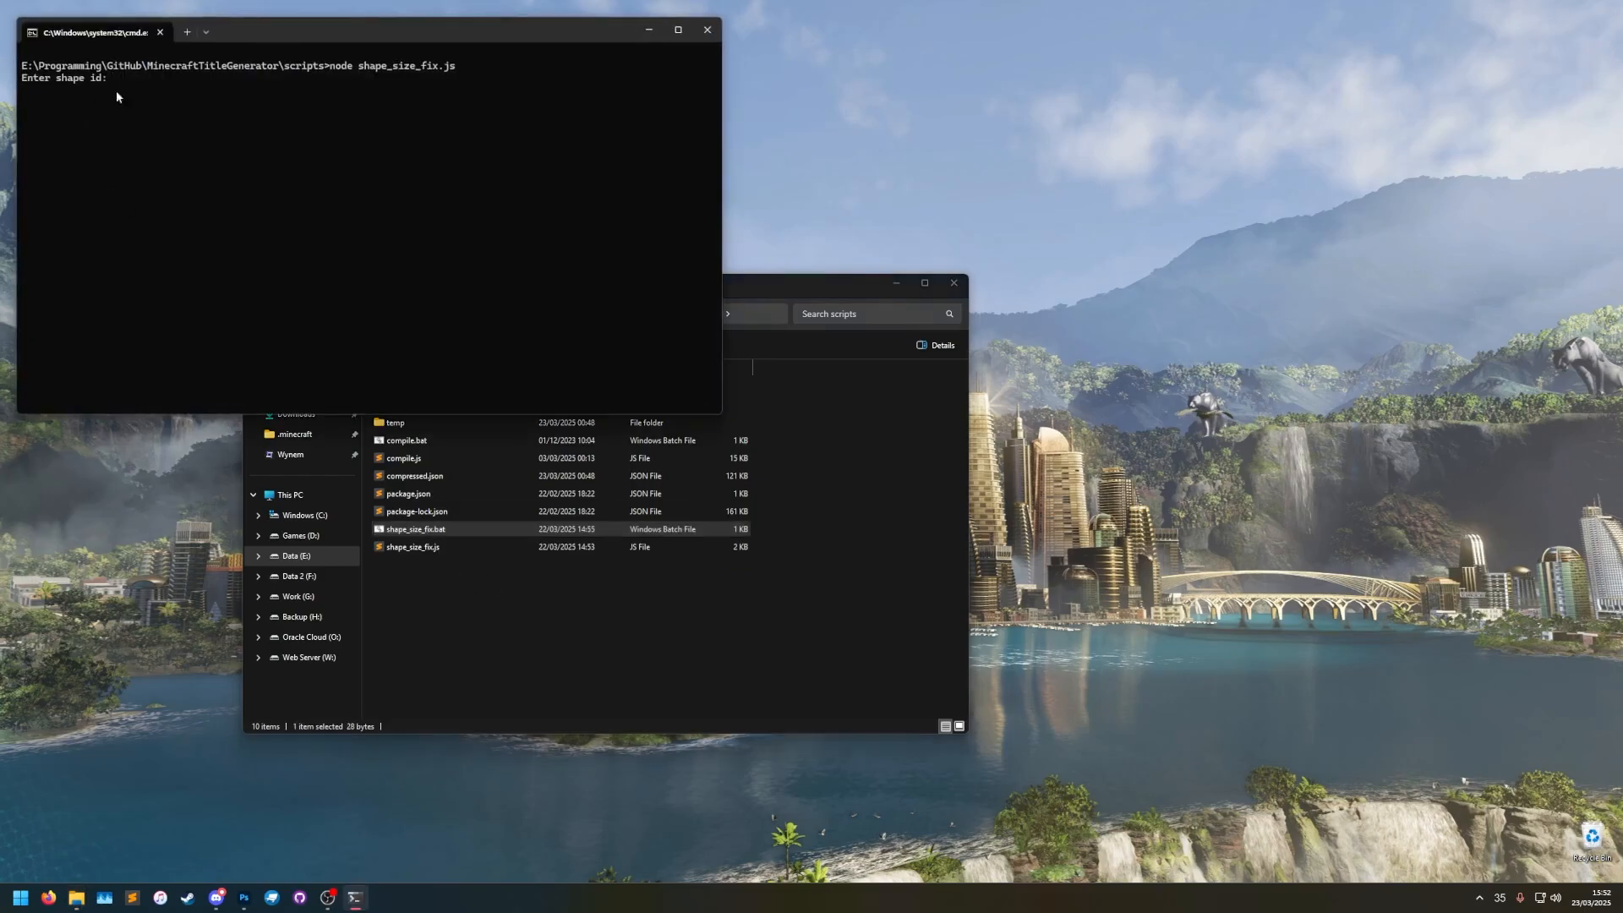
{"action": "type", "text": "heart"}
{"action": "key", "text": "Return"}
Switch to Photoshop and crop red.png to 94 px wide, ending the canvas at the outermost dark strip.
{"action": "left_click", "coordinate": [246, 897]}
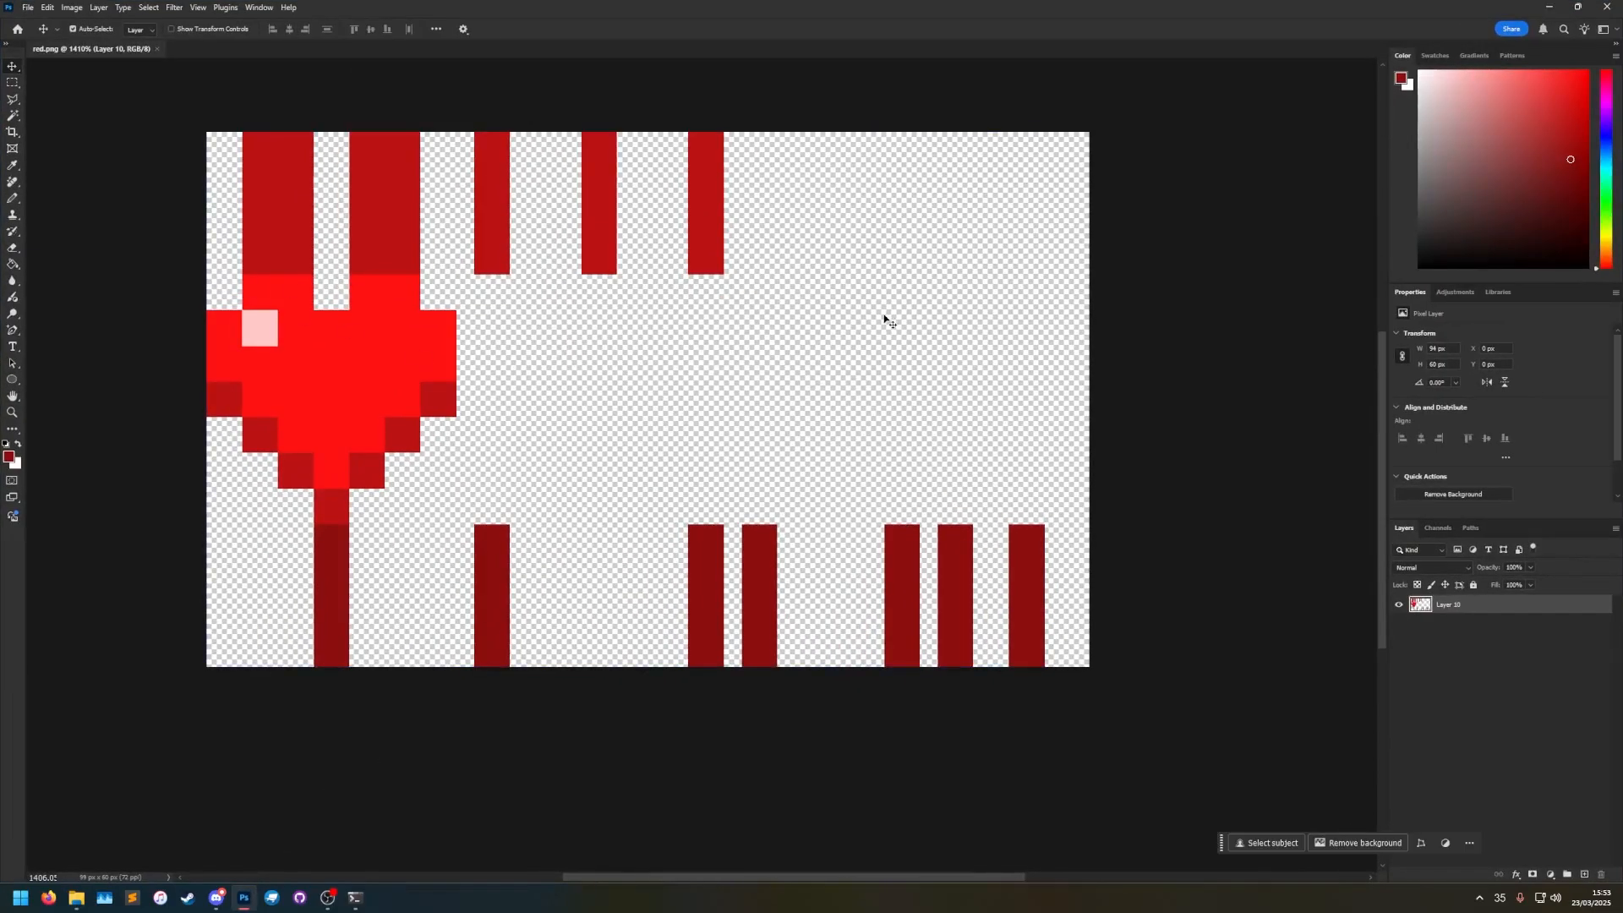
{"action": "key", "text": "ctrl+alt+i"}
{"action": "double_click", "coordinate": [1101, 602]}
{"action": "left_click", "coordinate": [1159, 725]}
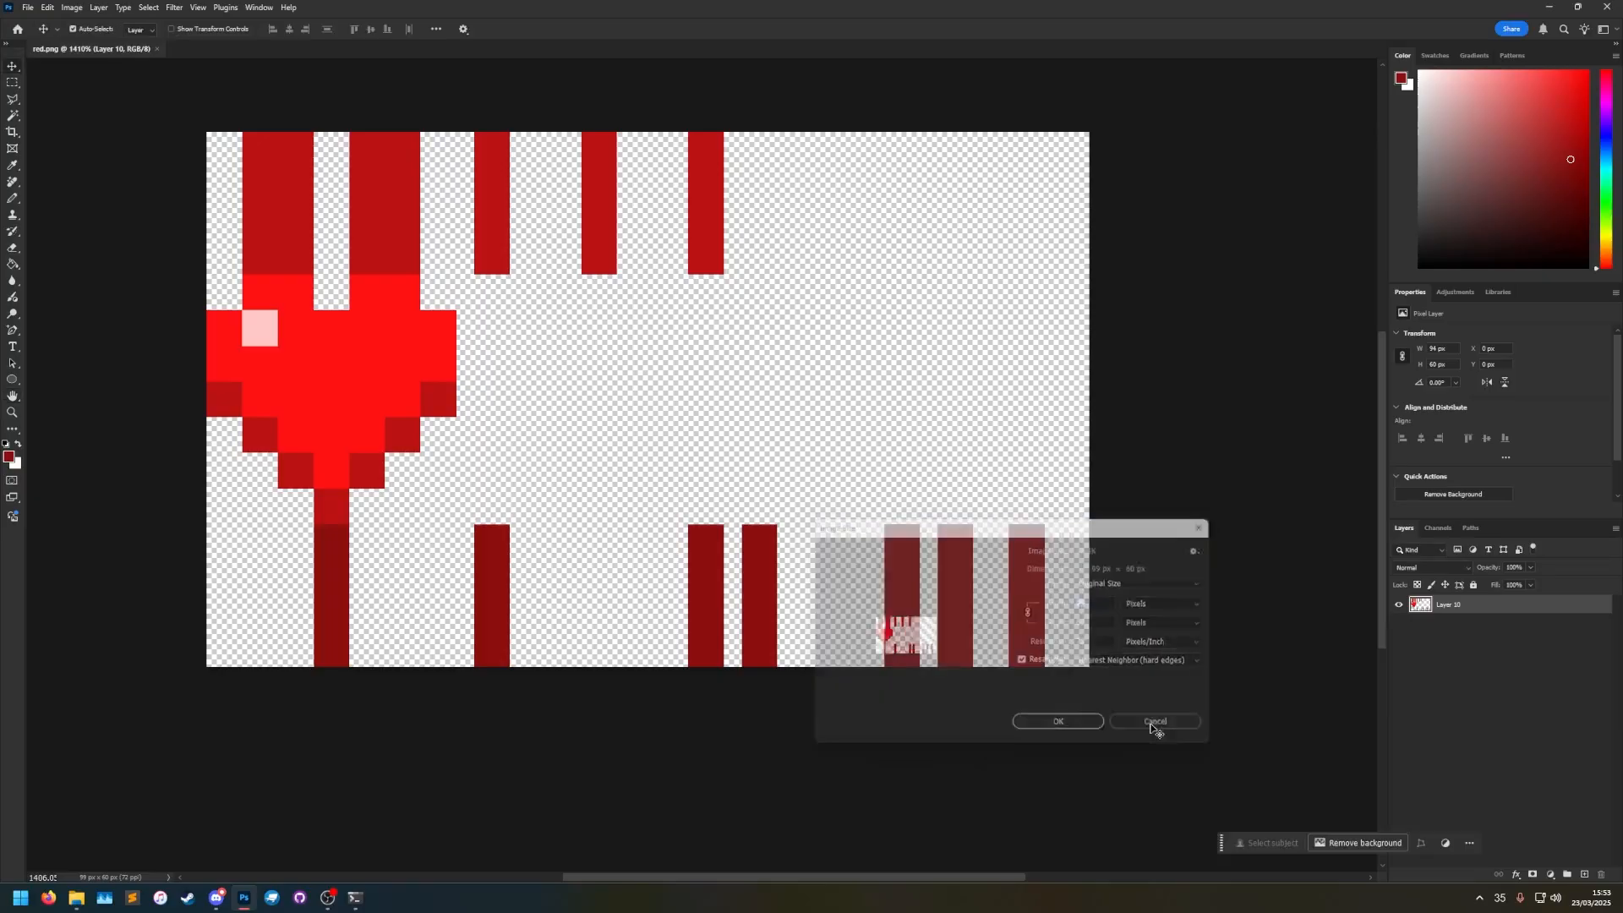
{"action": "left_click", "coordinate": [8, 132]}
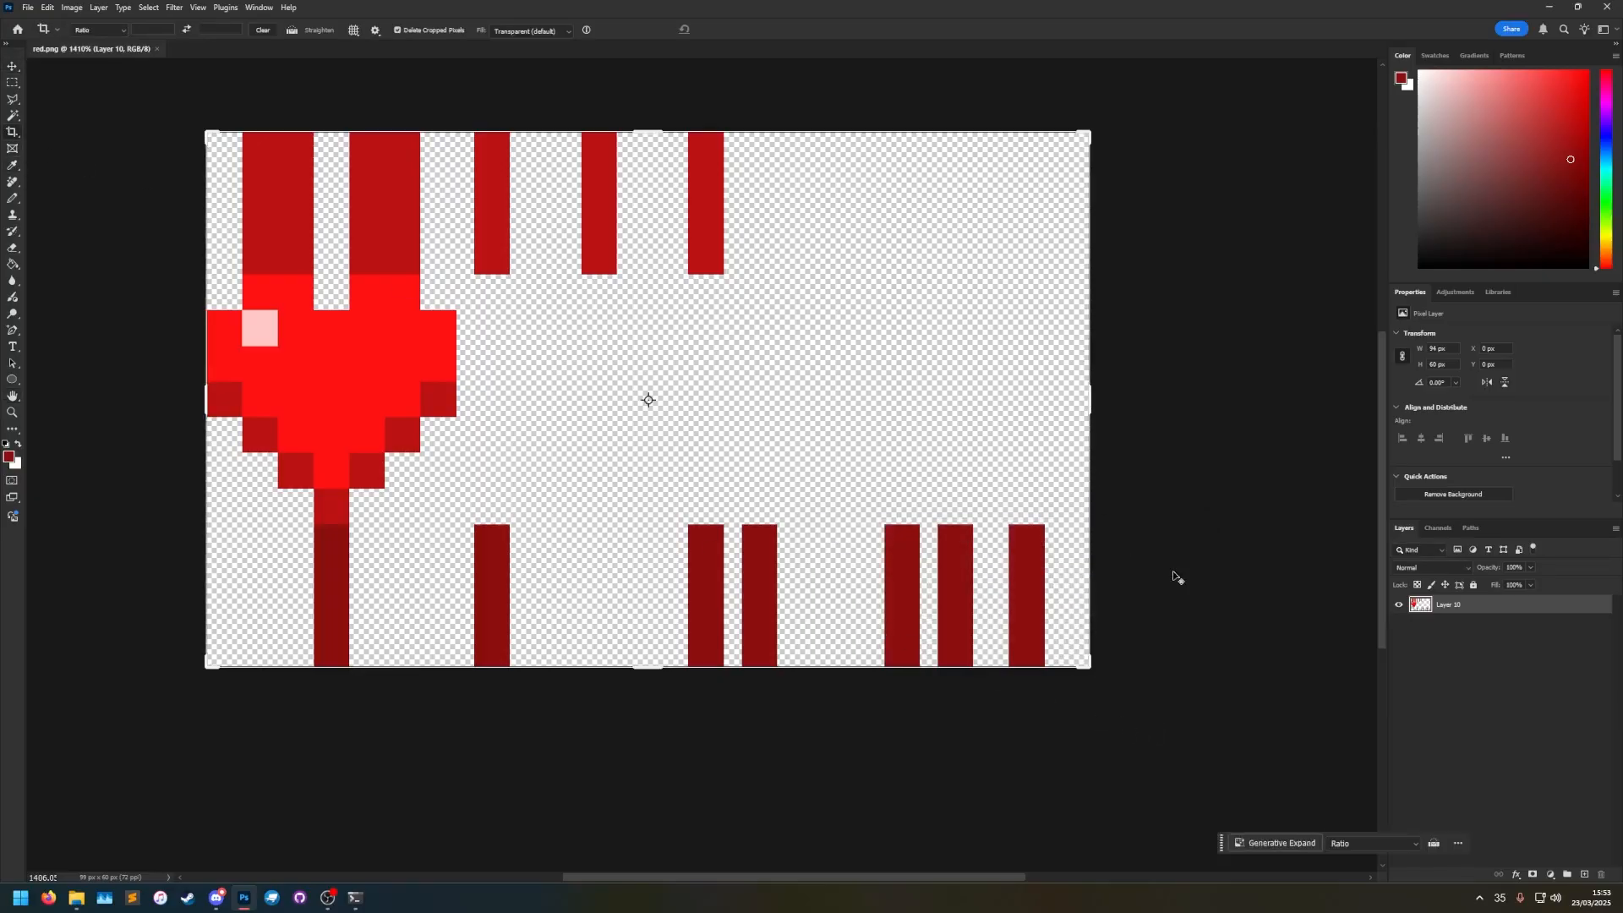
{"action": "scroll", "coordinate": [1057, 507], "scroll_direction": "up", "scroll_amount": 5, "text": "alt"}
{"action": "left_click_drag", "start_coordinate": [1006, 517], "coordinate": [710, 442]}
{"action": "left_click_drag", "start_coordinate": [987, 272], "coordinate": [956, 270]}
{"action": "key", "text": "Return"}
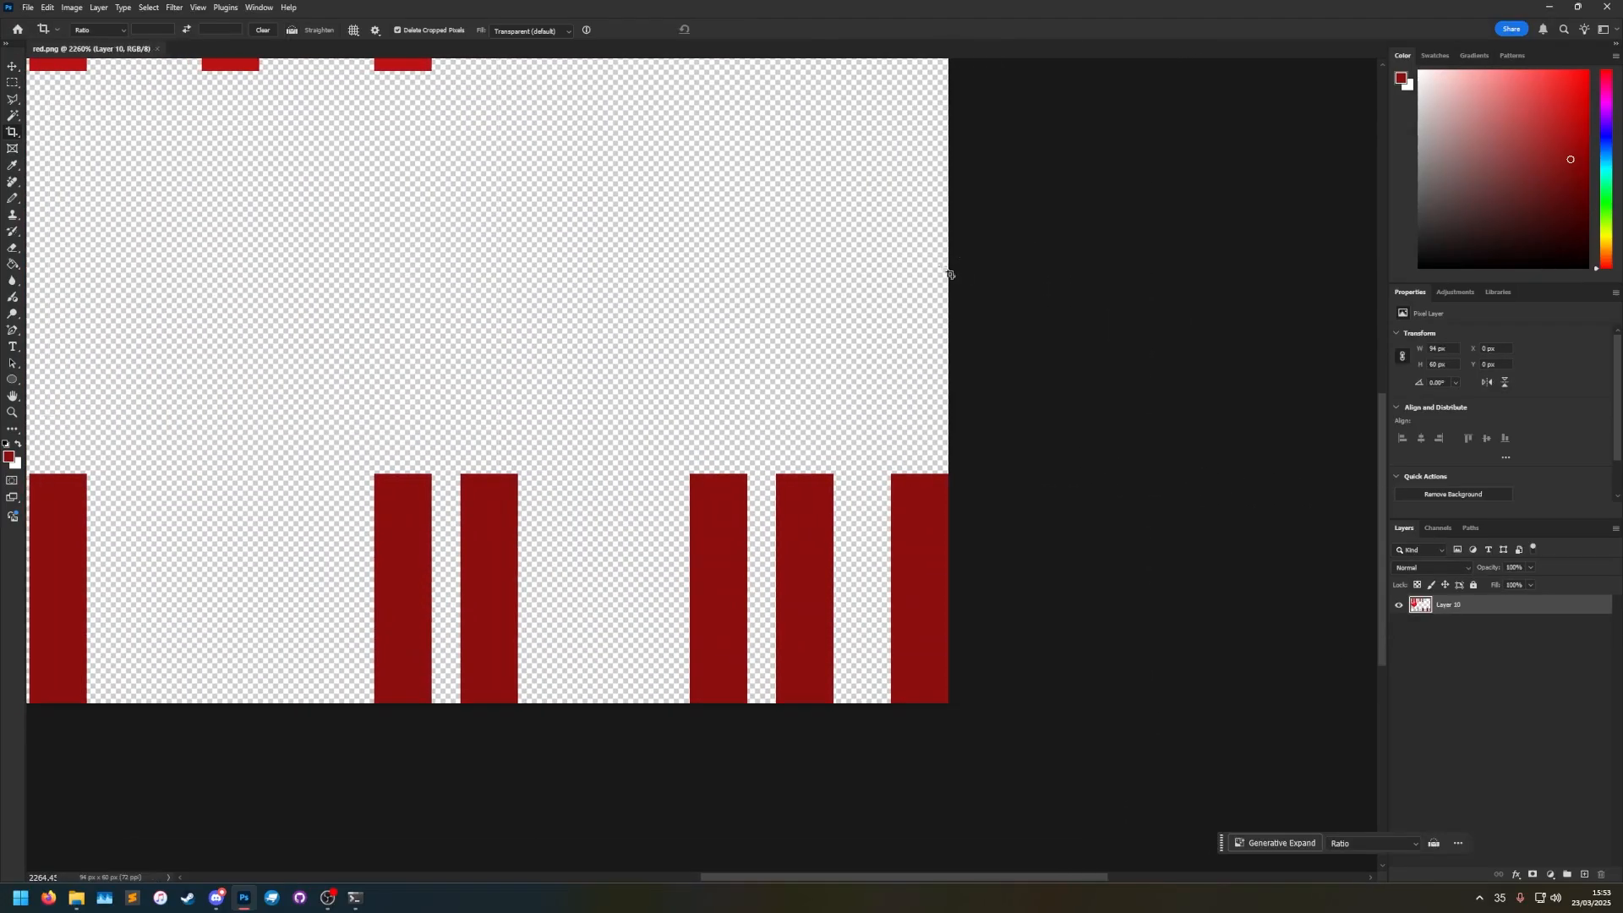
Return to the script's terminal, enter 94 as the new UV width and 60 as the height, and close it.
{"action": "left_click", "coordinate": [1548, 5]}
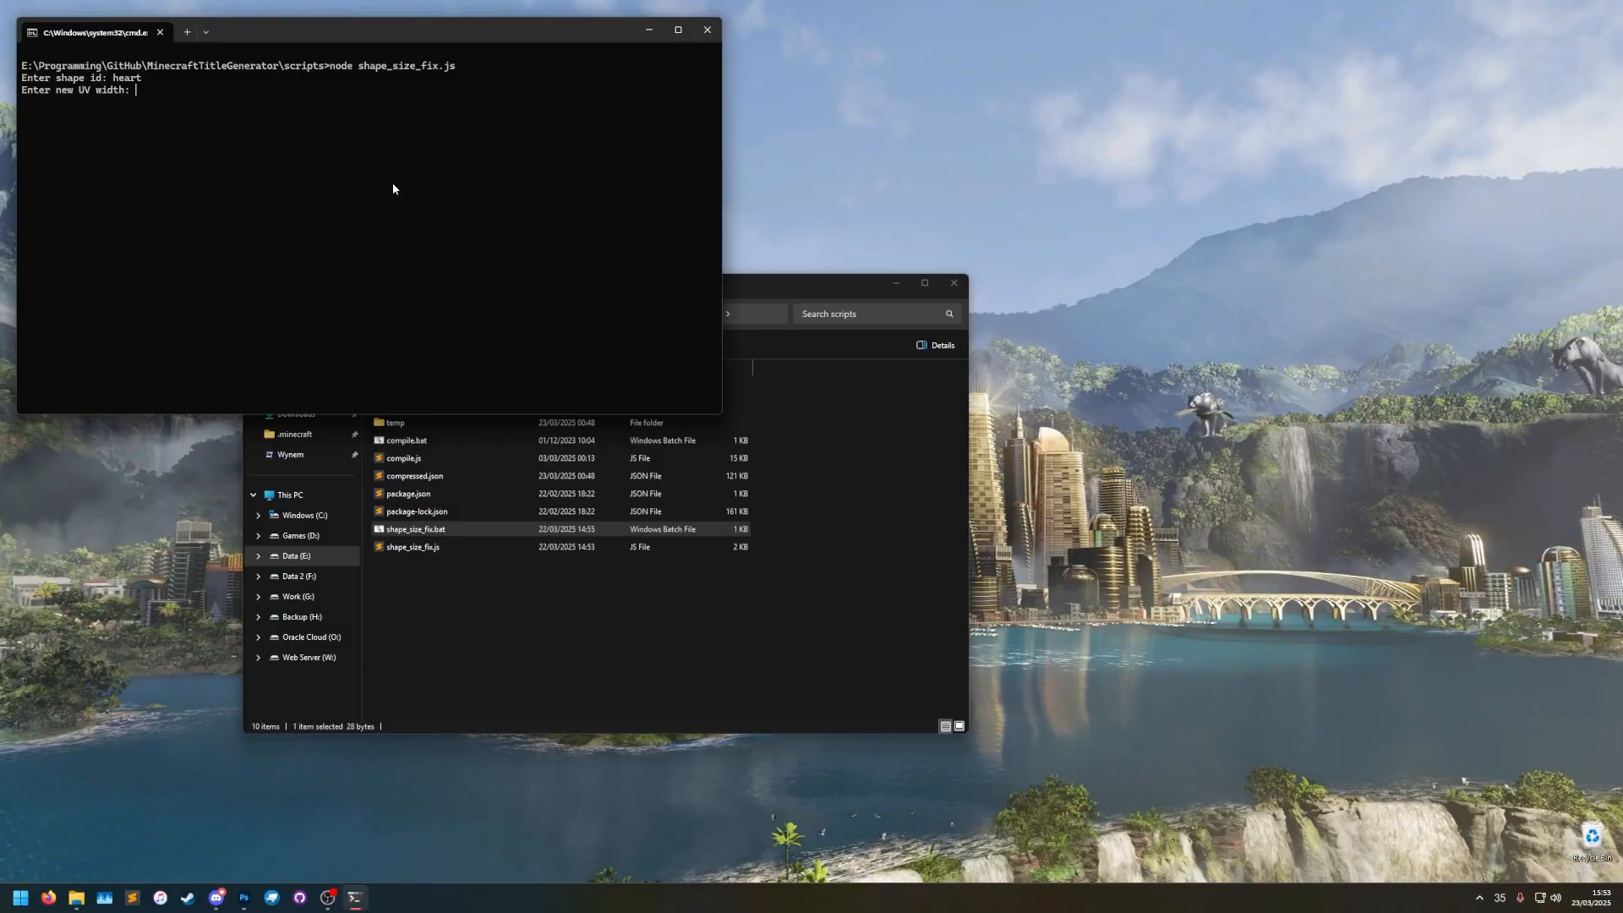
{"action": "type", "text": "4"}
{"action": "key", "text": "Return"}
{"action": "type", "text": "60"}
{"action": "key", "text": "Return"}
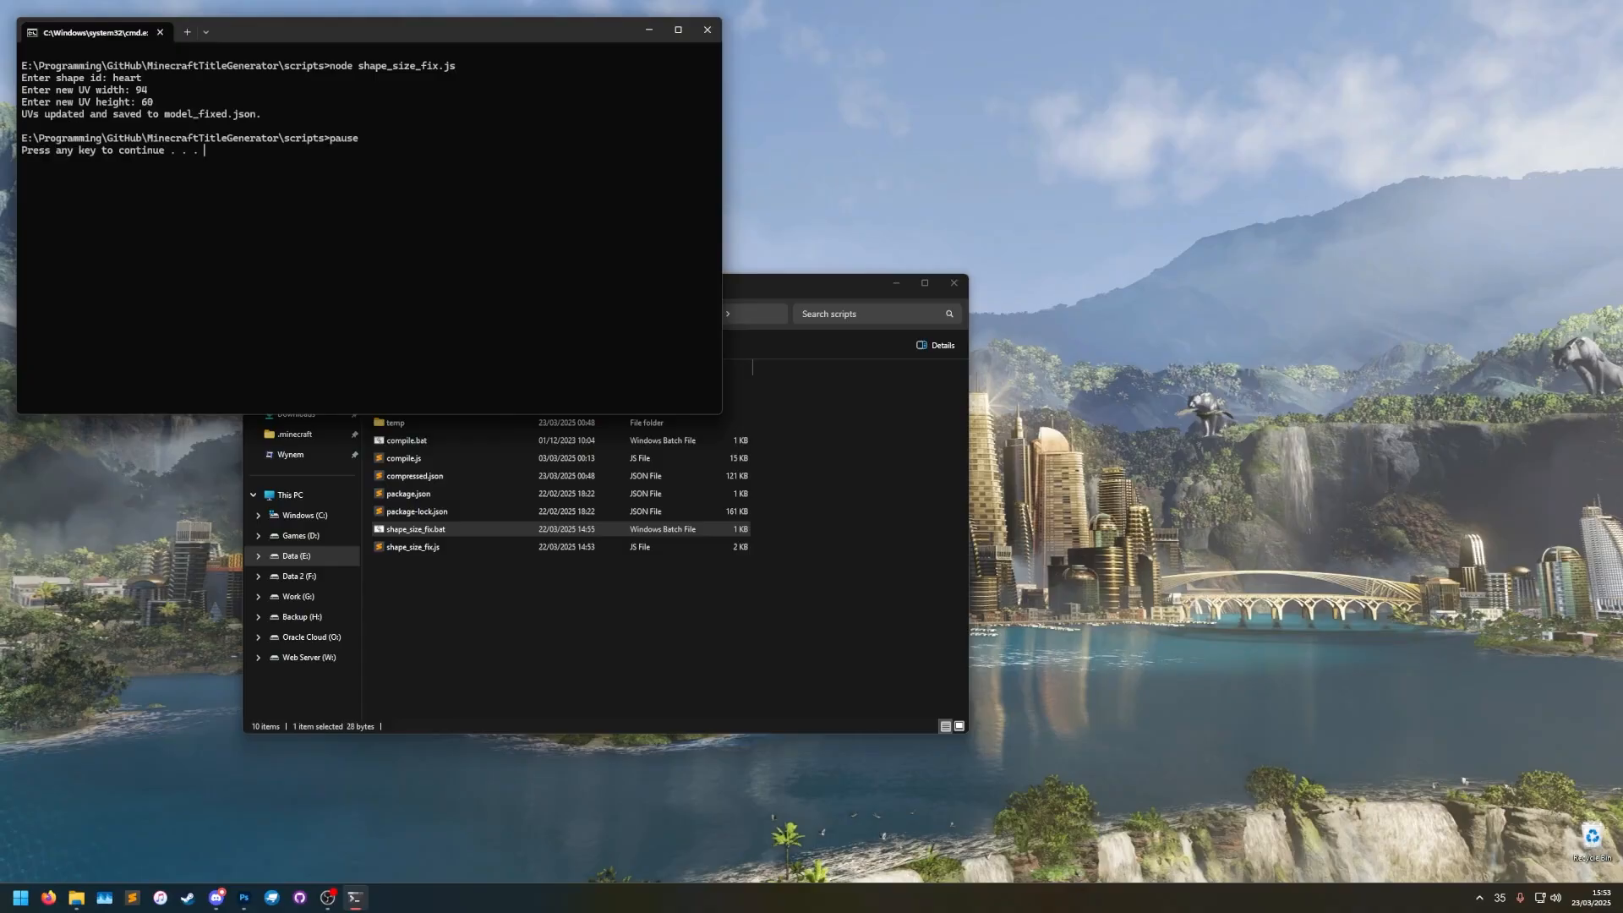
{"action": "left_click", "coordinate": [708, 32]}
Go to the shapes/heart folder and open model_fixed.json in Blockbench.
{"action": "left_click", "coordinate": [617, 630]}
{"action": "left_click", "coordinate": [484, 287]}
{"action": "left_click", "coordinate": [307, 288]}
{"action": "left_click", "coordinate": [605, 316]}
{"action": "double_click", "coordinate": [443, 444]}
{"action": "double_click", "coordinate": [419, 423]}
{"action": "left_click", "coordinate": [408, 424]}
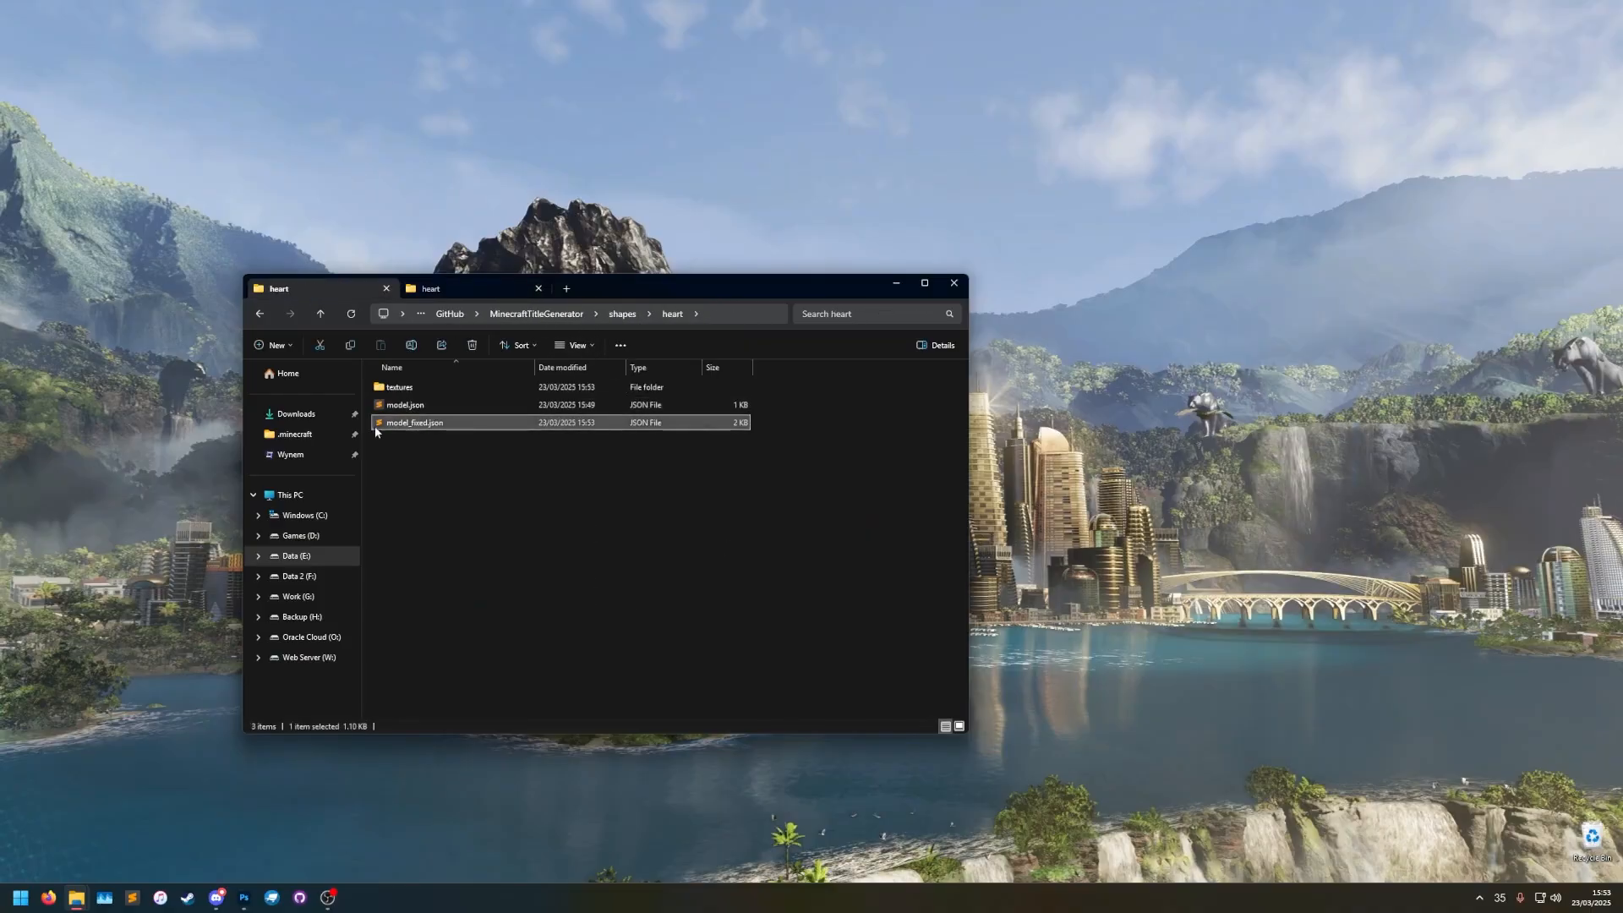
{"action": "right_click", "coordinate": [394, 427]}
{"action": "left_click", "coordinate": [474, 446]}
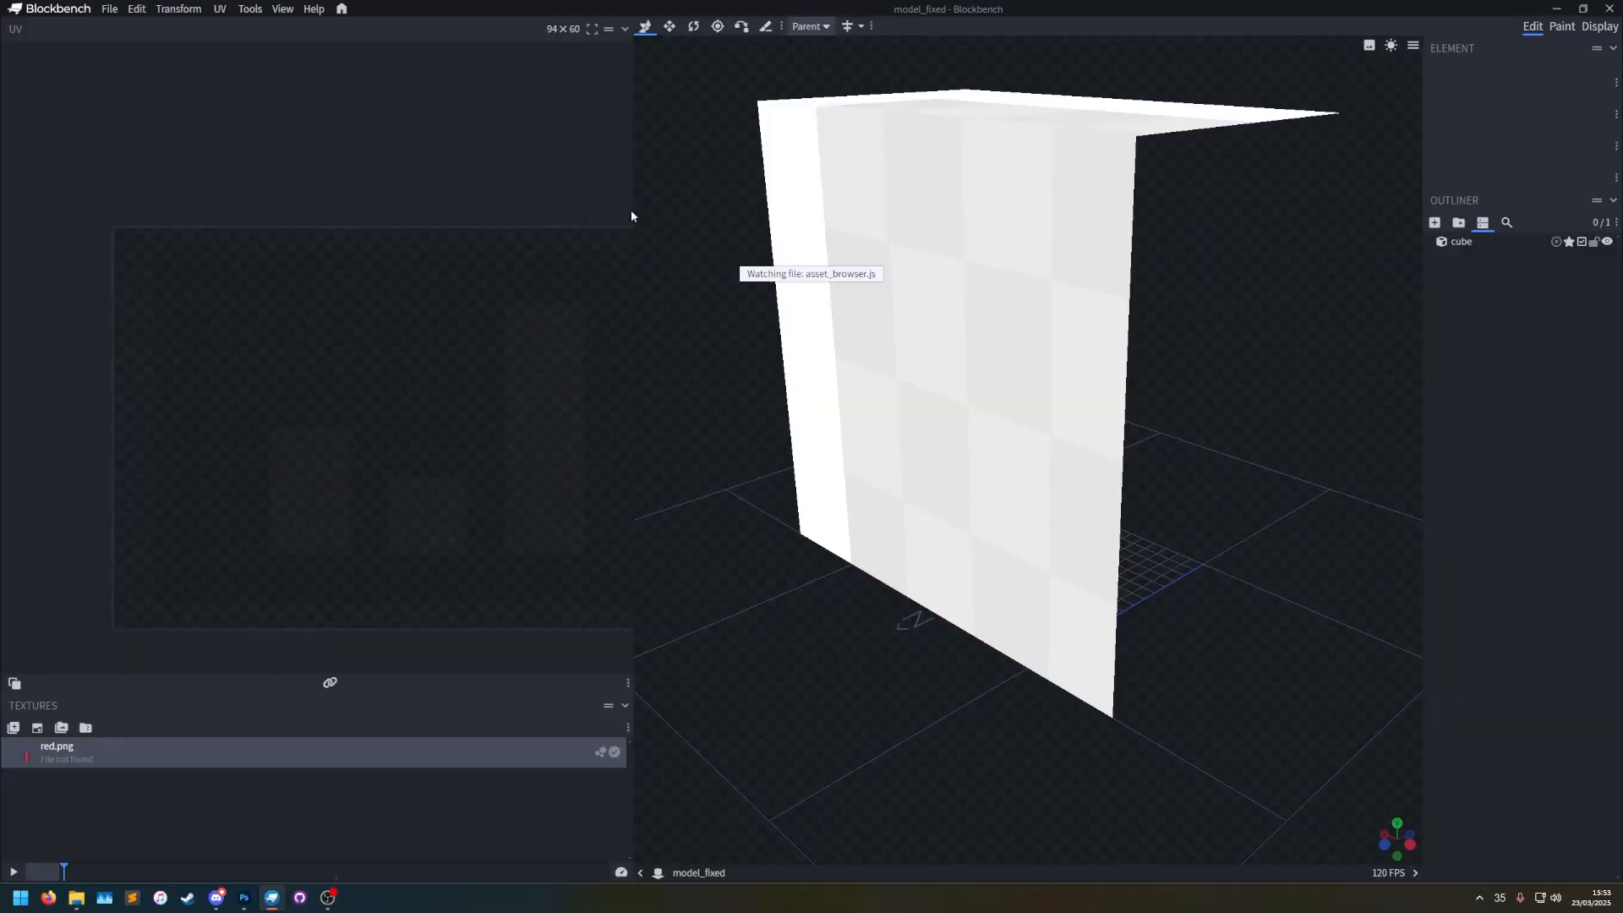
Relink the missing red.png texture to the red.png file in the heart's textures folder.
{"action": "left_click_drag", "start_coordinate": [632, 215], "coordinate": [470, 196]}
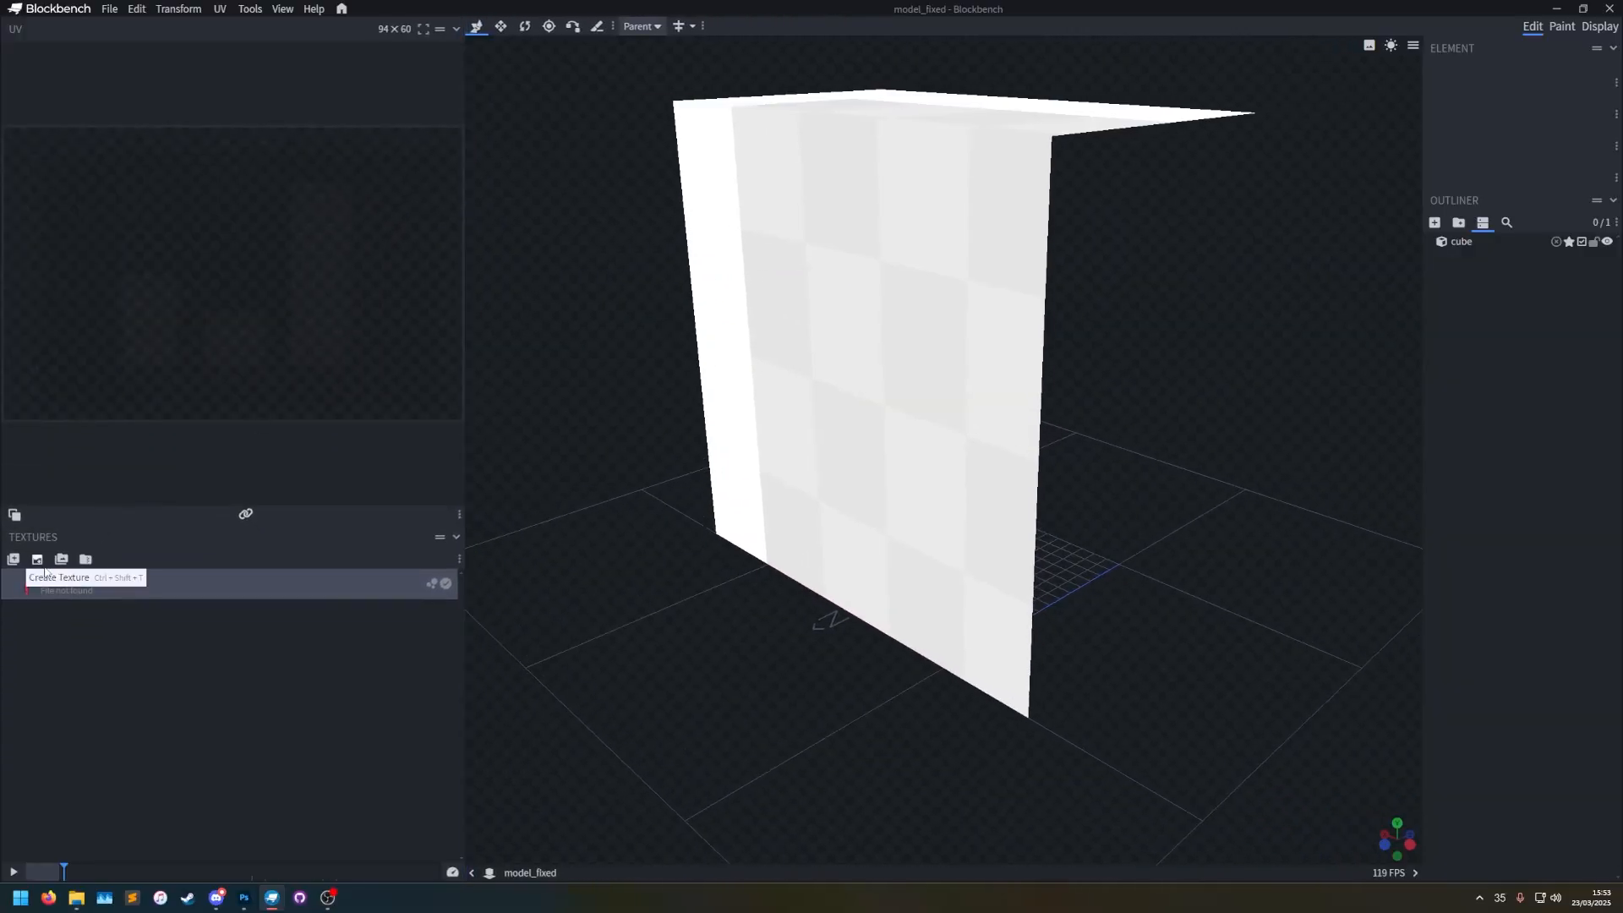
{"action": "mouse_move", "coordinate": [77, 899]}
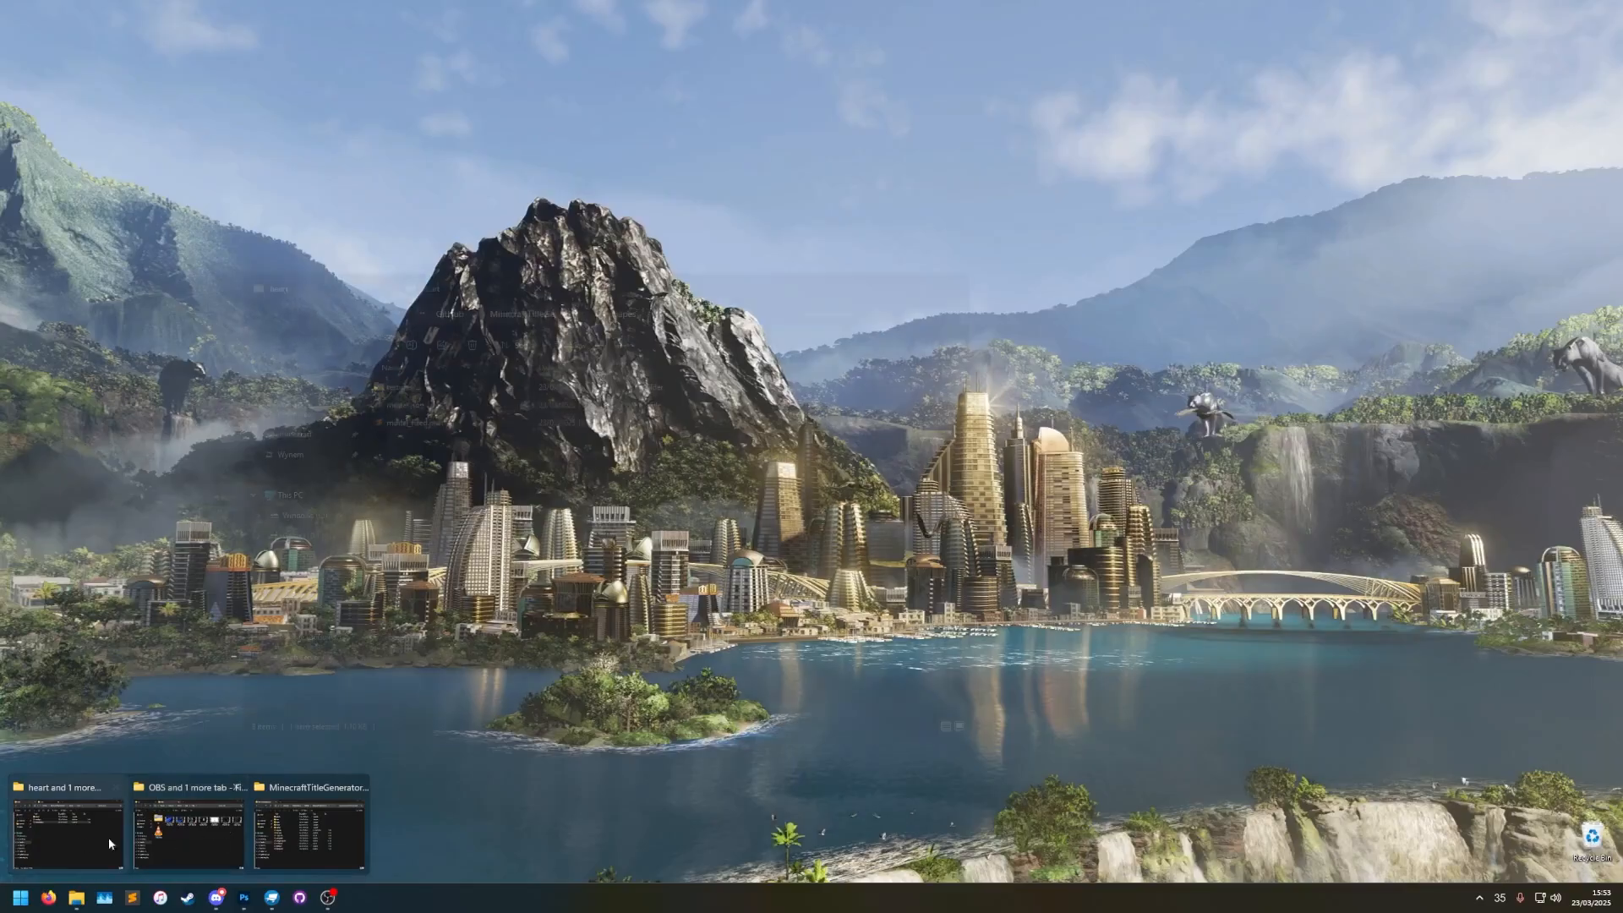
{"action": "left_click", "coordinate": [126, 835]}
{"action": "double_click", "coordinate": [404, 389]}
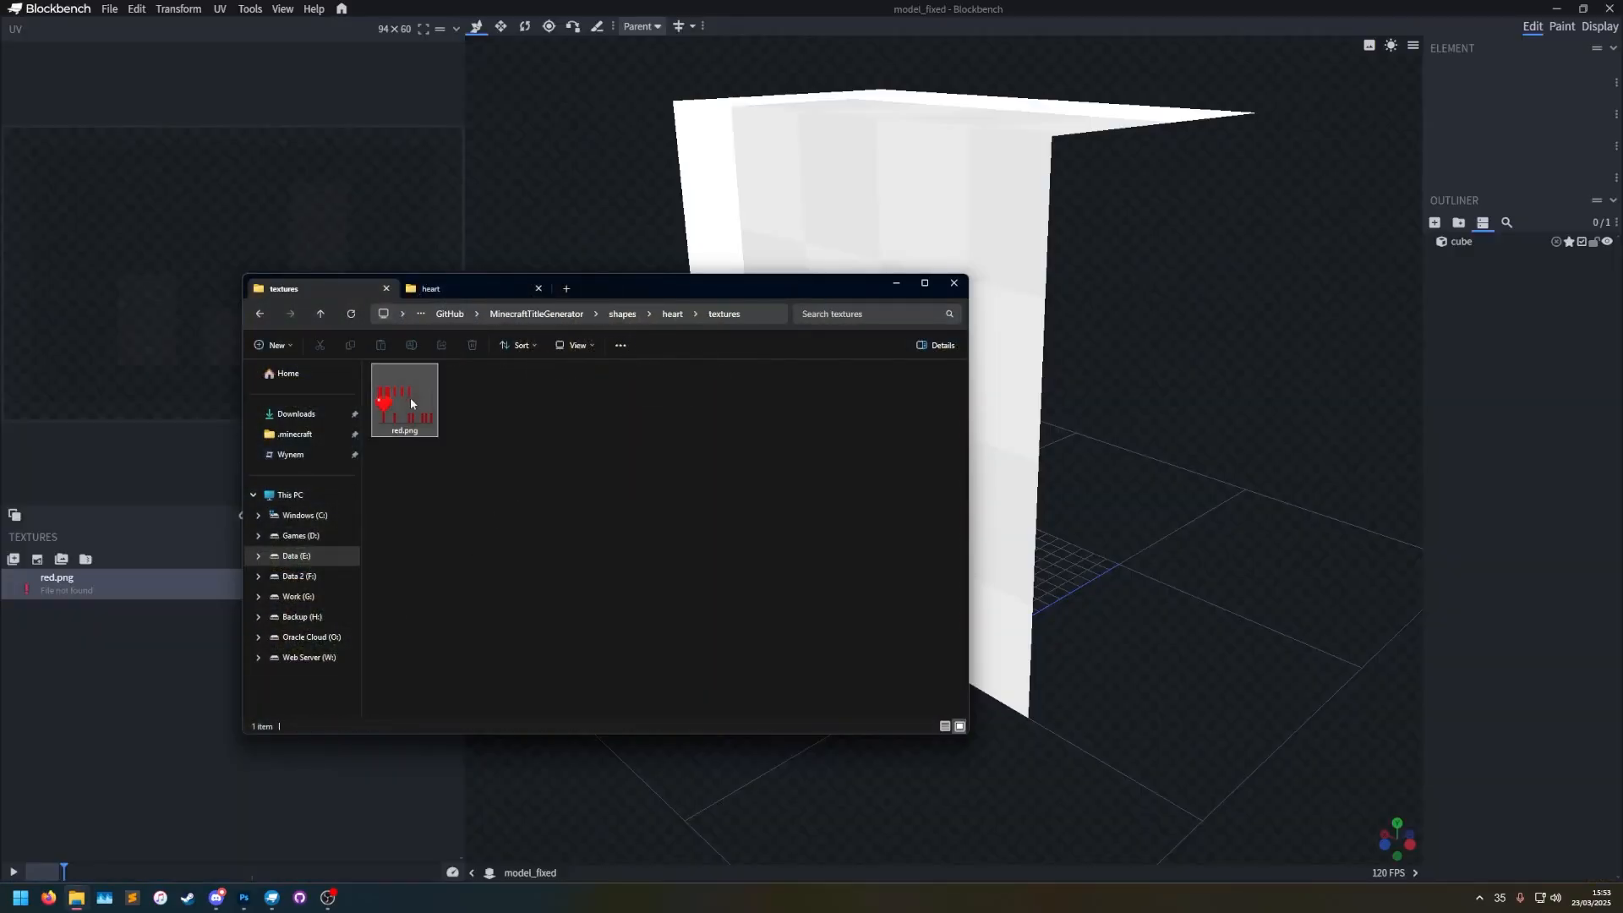
{"action": "left_click_drag", "start_coordinate": [404, 409], "coordinate": [127, 609]}
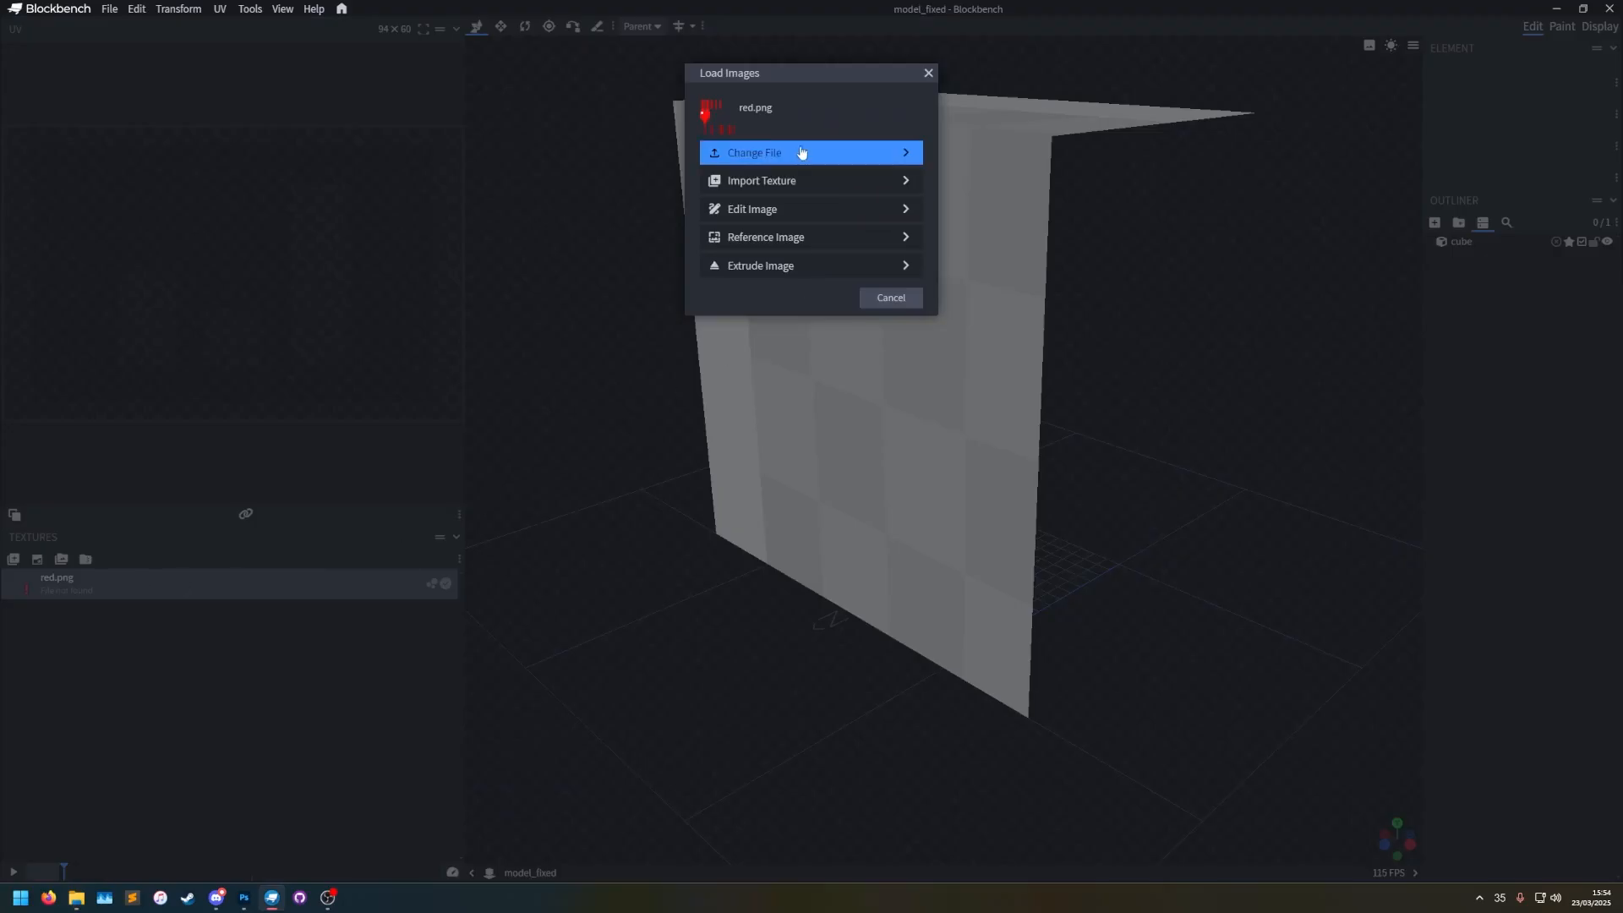
{"action": "left_click", "coordinate": [858, 250]}
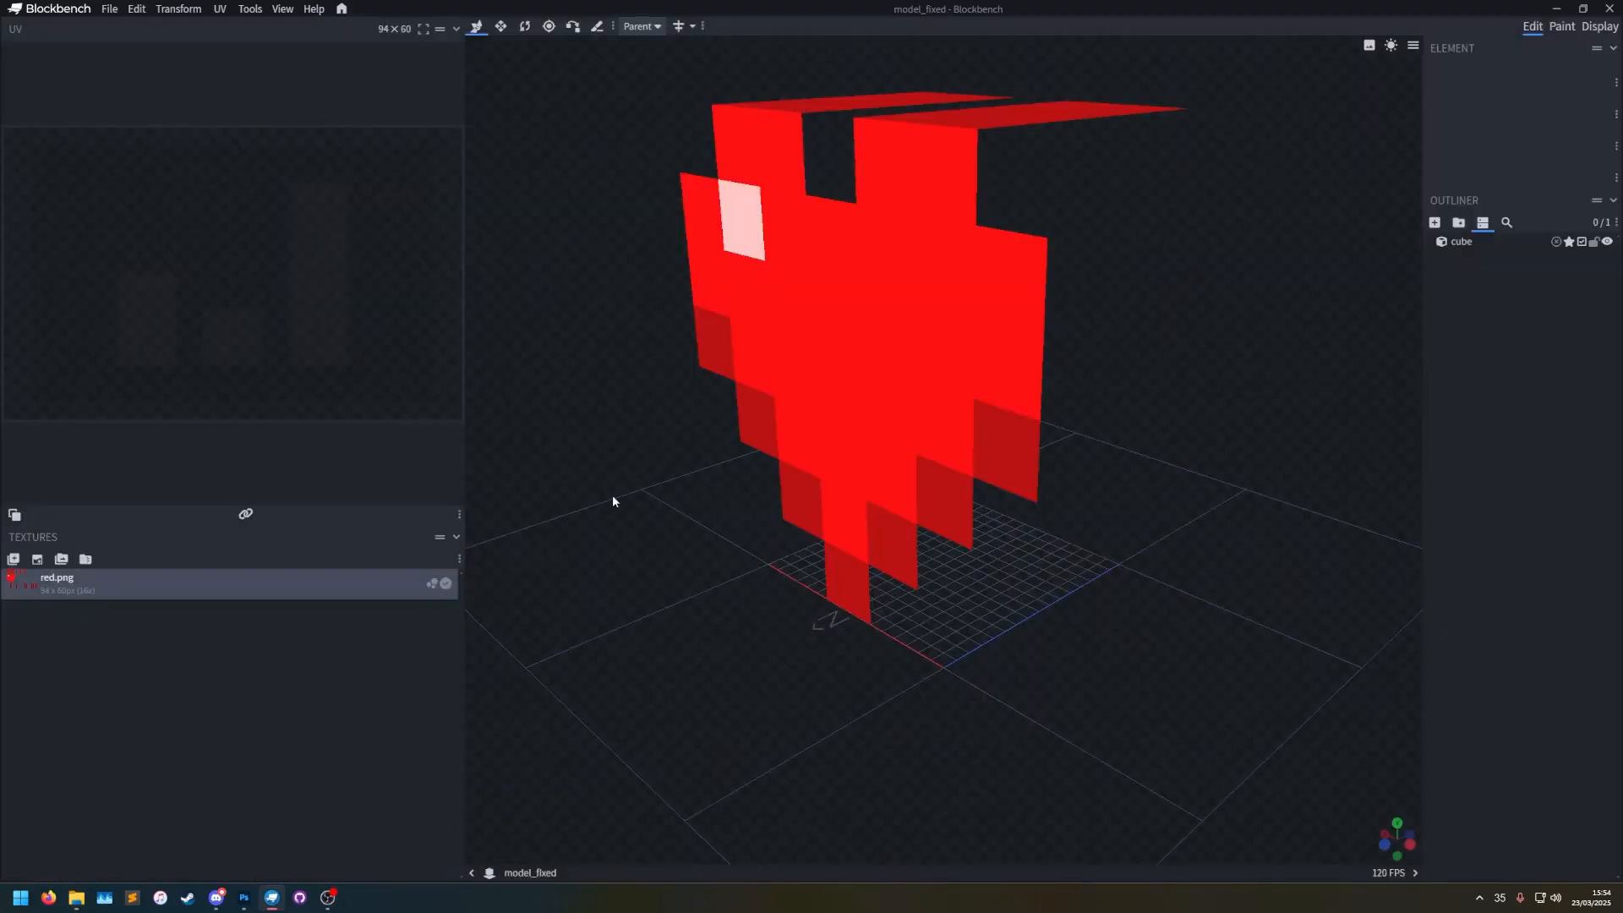
Duplicate the heart cube and shorten the copy by raising its underside.
{"action": "left_click_drag", "start_coordinate": [613, 497], "coordinate": [582, 643]}
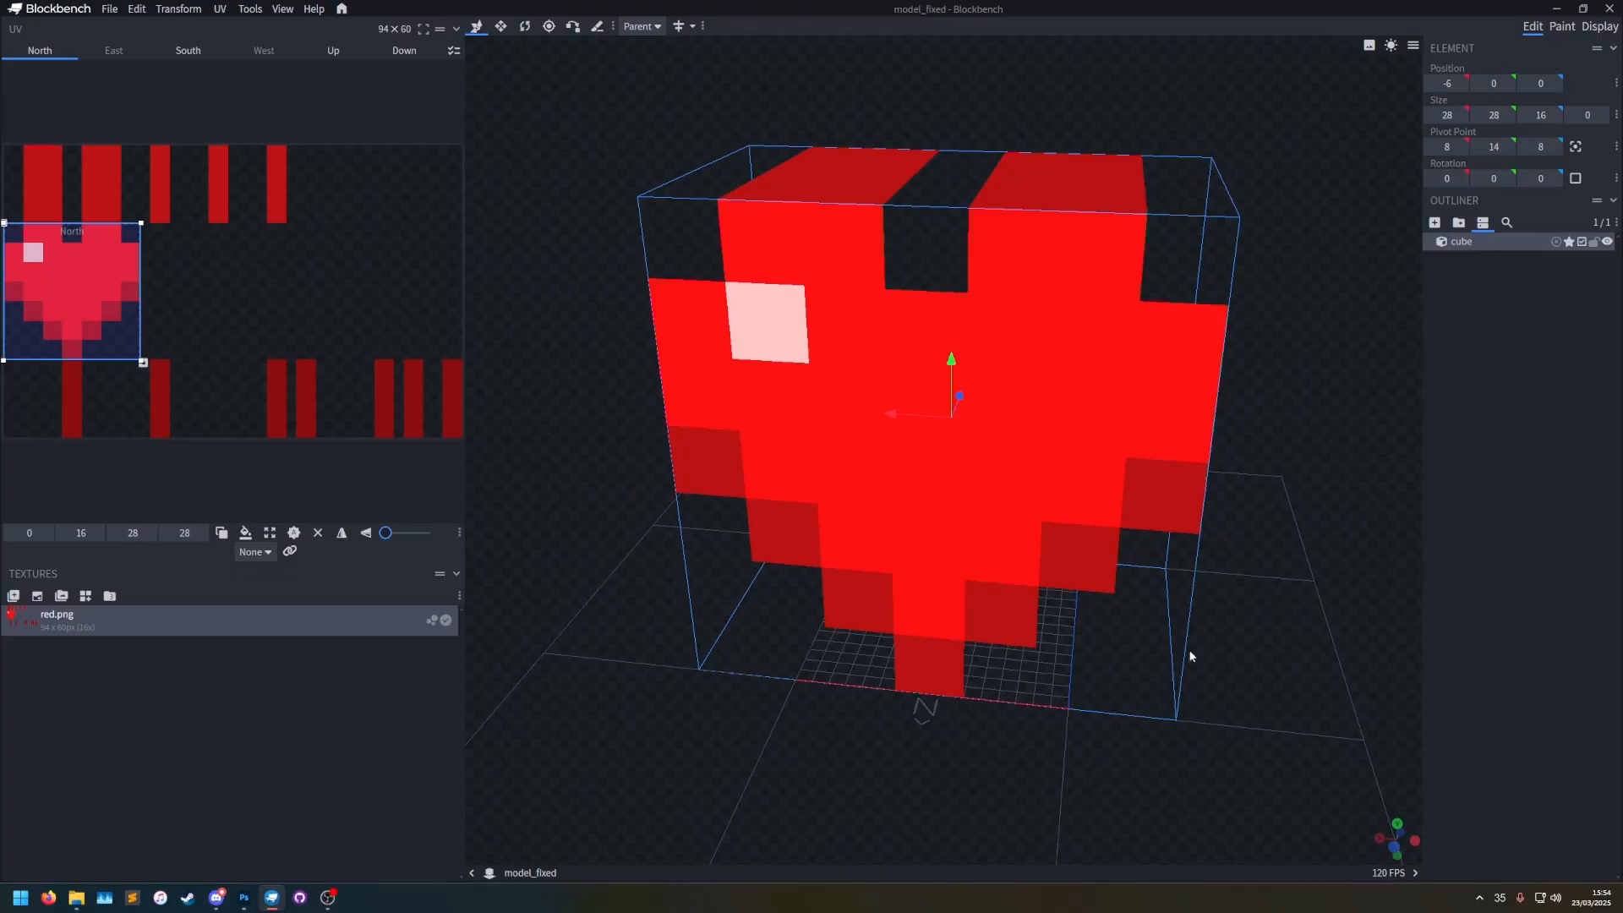
{"action": "key", "text": "ctrl+d"}
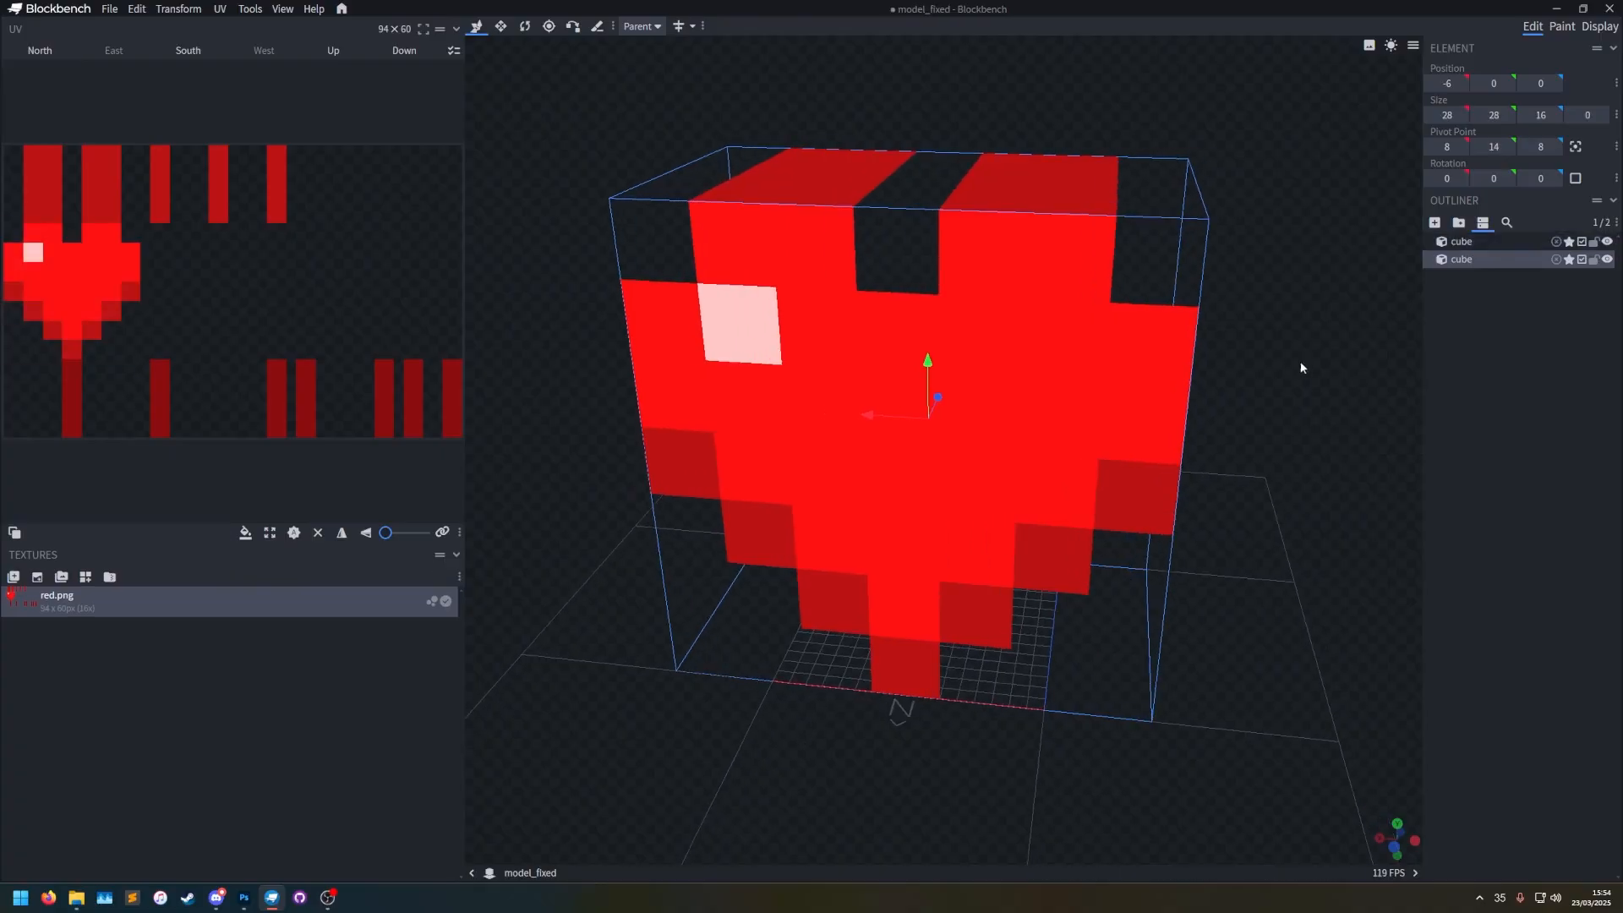
{"action": "left_click_drag", "start_coordinate": [1295, 332], "coordinate": [1305, 287]}
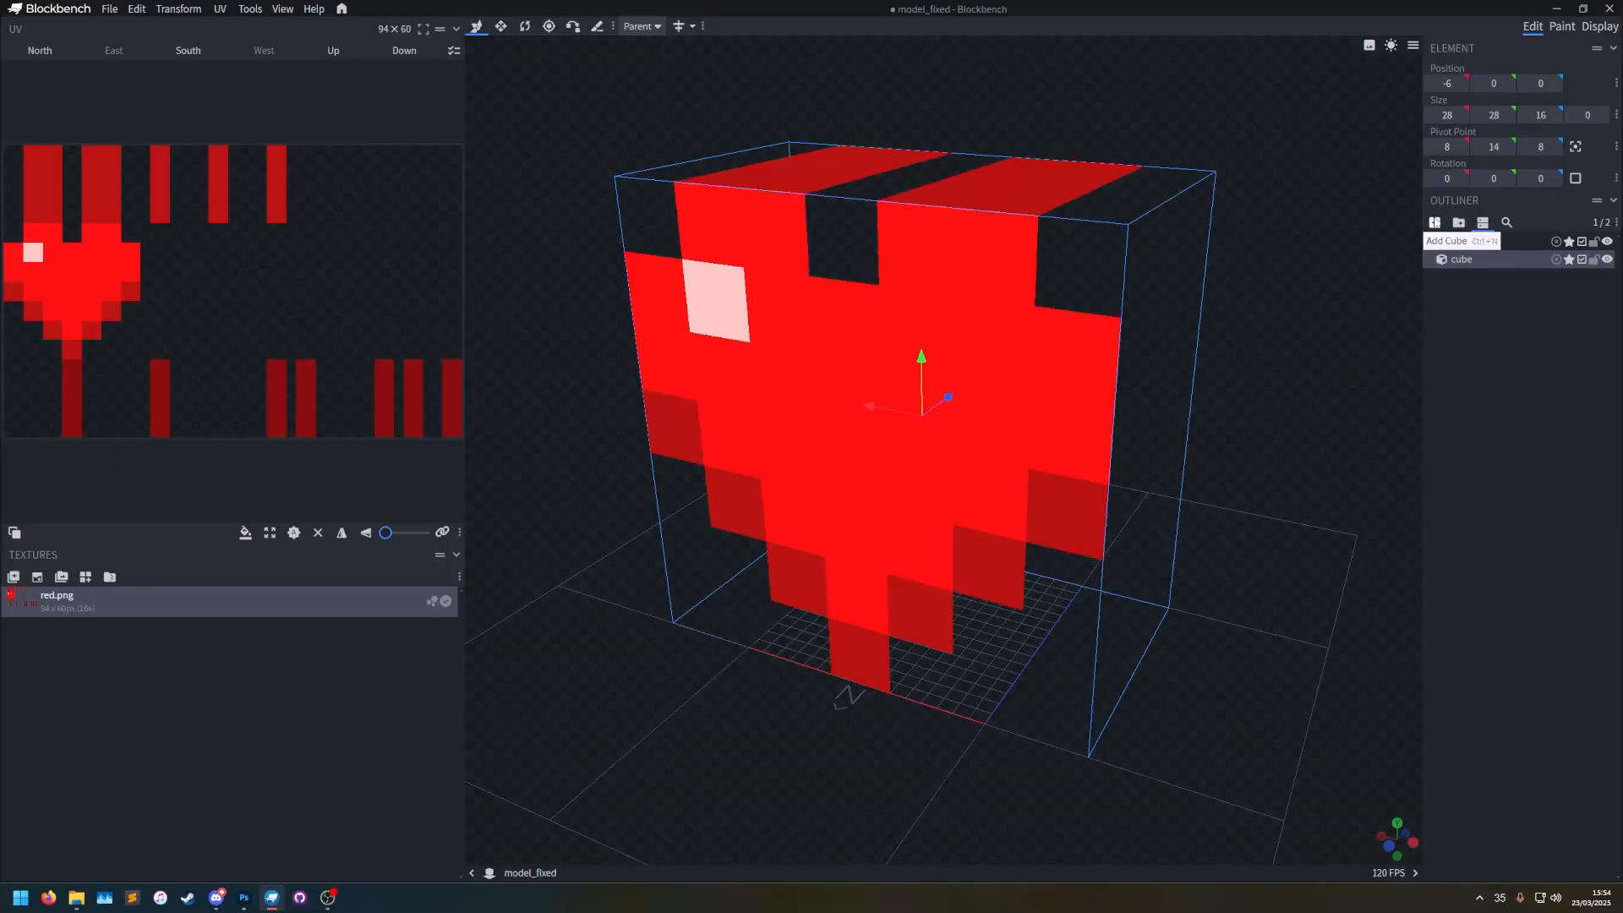
{"action": "right_click_drag", "start_coordinate": [1294, 362], "coordinate": [1278, 397]}
{"action": "left_click", "coordinate": [505, 26]}
{"action": "left_click_drag", "start_coordinate": [909, 509], "coordinate": [901, 221]}
Lower the copy by 4 units and resize it to 12 units tall with its base at height 12.
{"action": "left_click", "coordinate": [476, 27]}
{"action": "left_click_drag", "start_coordinate": [531, 118], "coordinate": [591, 139]}
{"action": "left_click_drag", "start_coordinate": [917, 249], "coordinate": [883, 320]}
{"action": "left_click", "coordinate": [501, 27]}
{"action": "left_click_drag", "start_coordinate": [505, 181], "coordinate": [520, 135]}
{"action": "left_click_drag", "start_coordinate": [917, 415], "coordinate": [930, 458]}
{"action": "left_click_drag", "start_coordinate": [1383, 617], "coordinate": [1414, 677]}
{"action": "scroll", "coordinate": [944, 578], "scroll_direction": "up", "scroll_amount": 4}
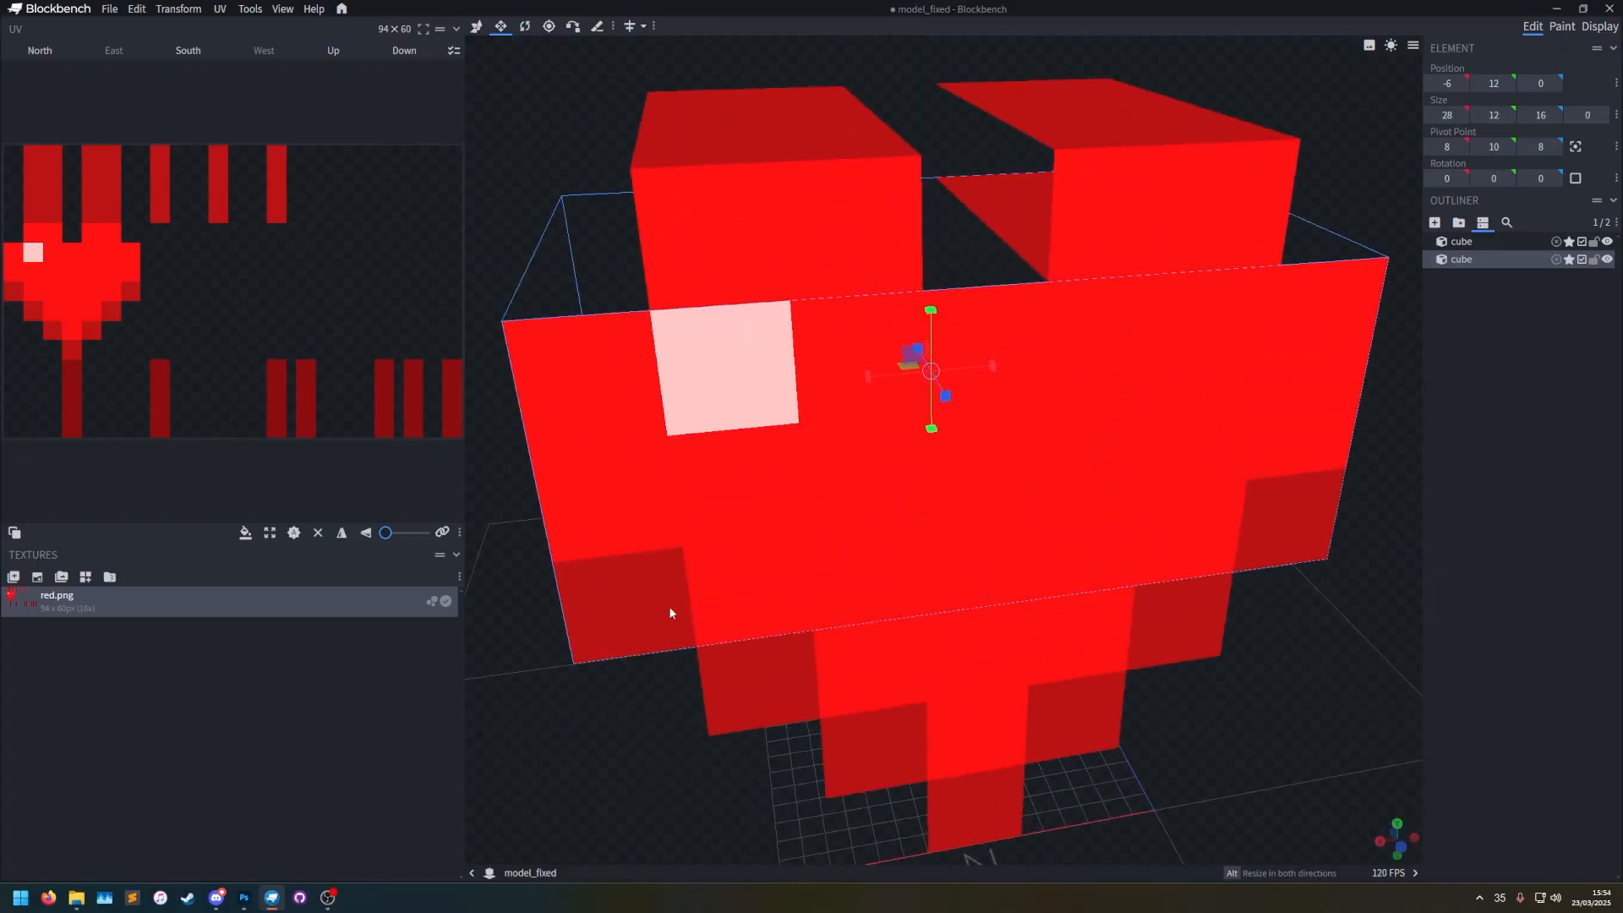
Move the shortened copy 30 units aside to inspect its North and South faces, and undo the move.
{"action": "left_click", "coordinate": [51, 51]}
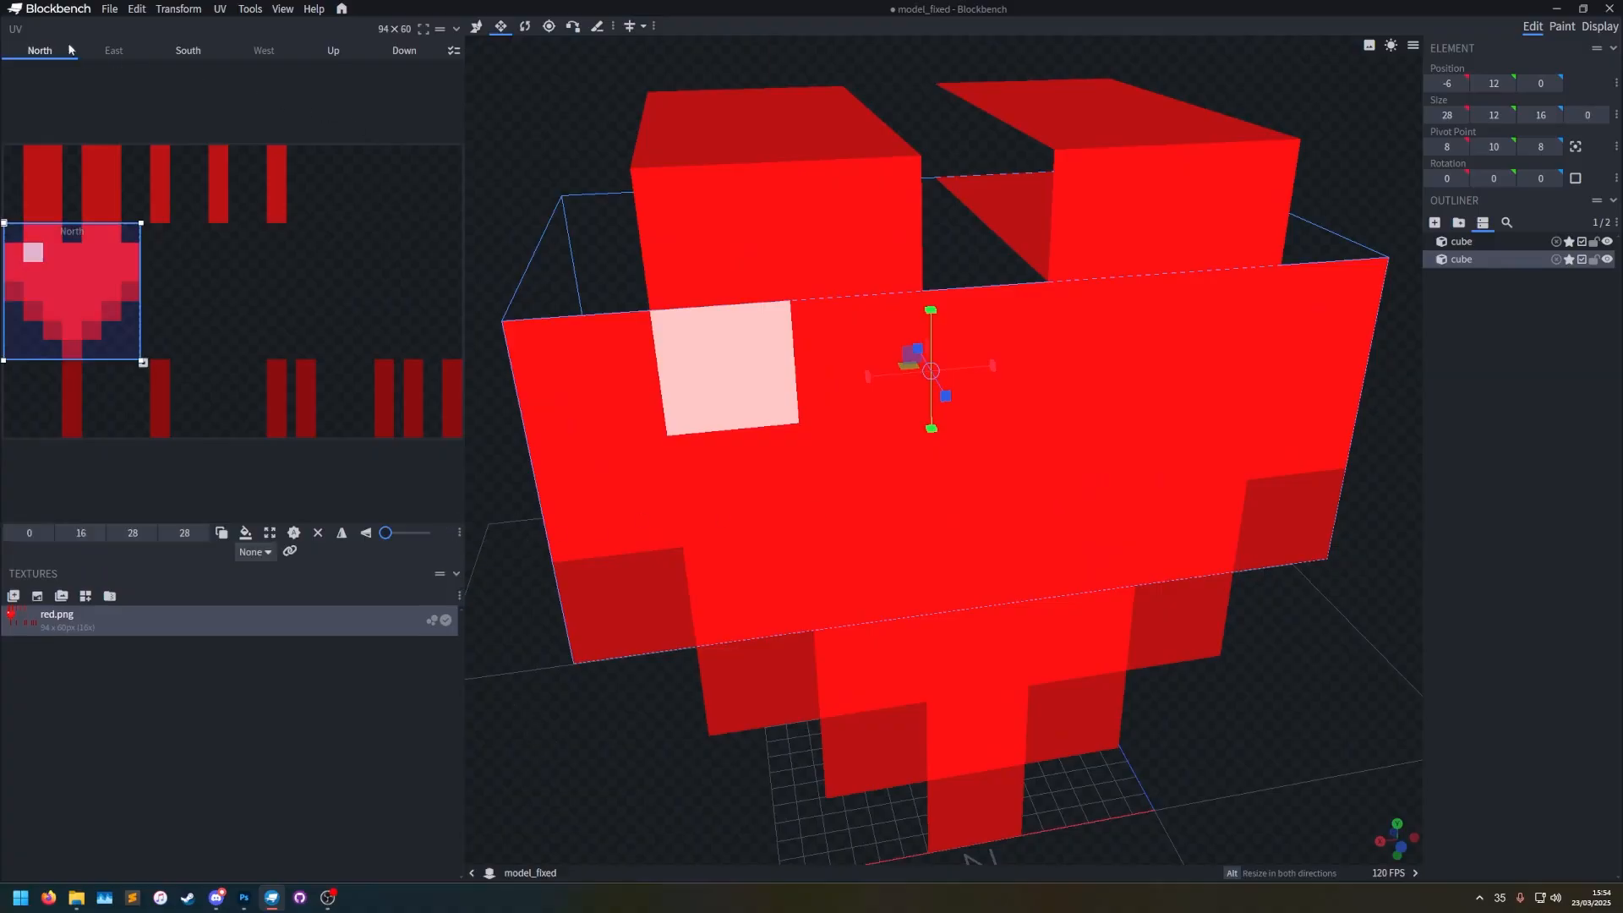
{"action": "scroll", "coordinate": [925, 475], "scroll_direction": "down", "scroll_amount": 3}
{"action": "left_click", "coordinate": [478, 28]}
{"action": "left_click_drag", "start_coordinate": [916, 405], "coordinate": [1350, 406]}
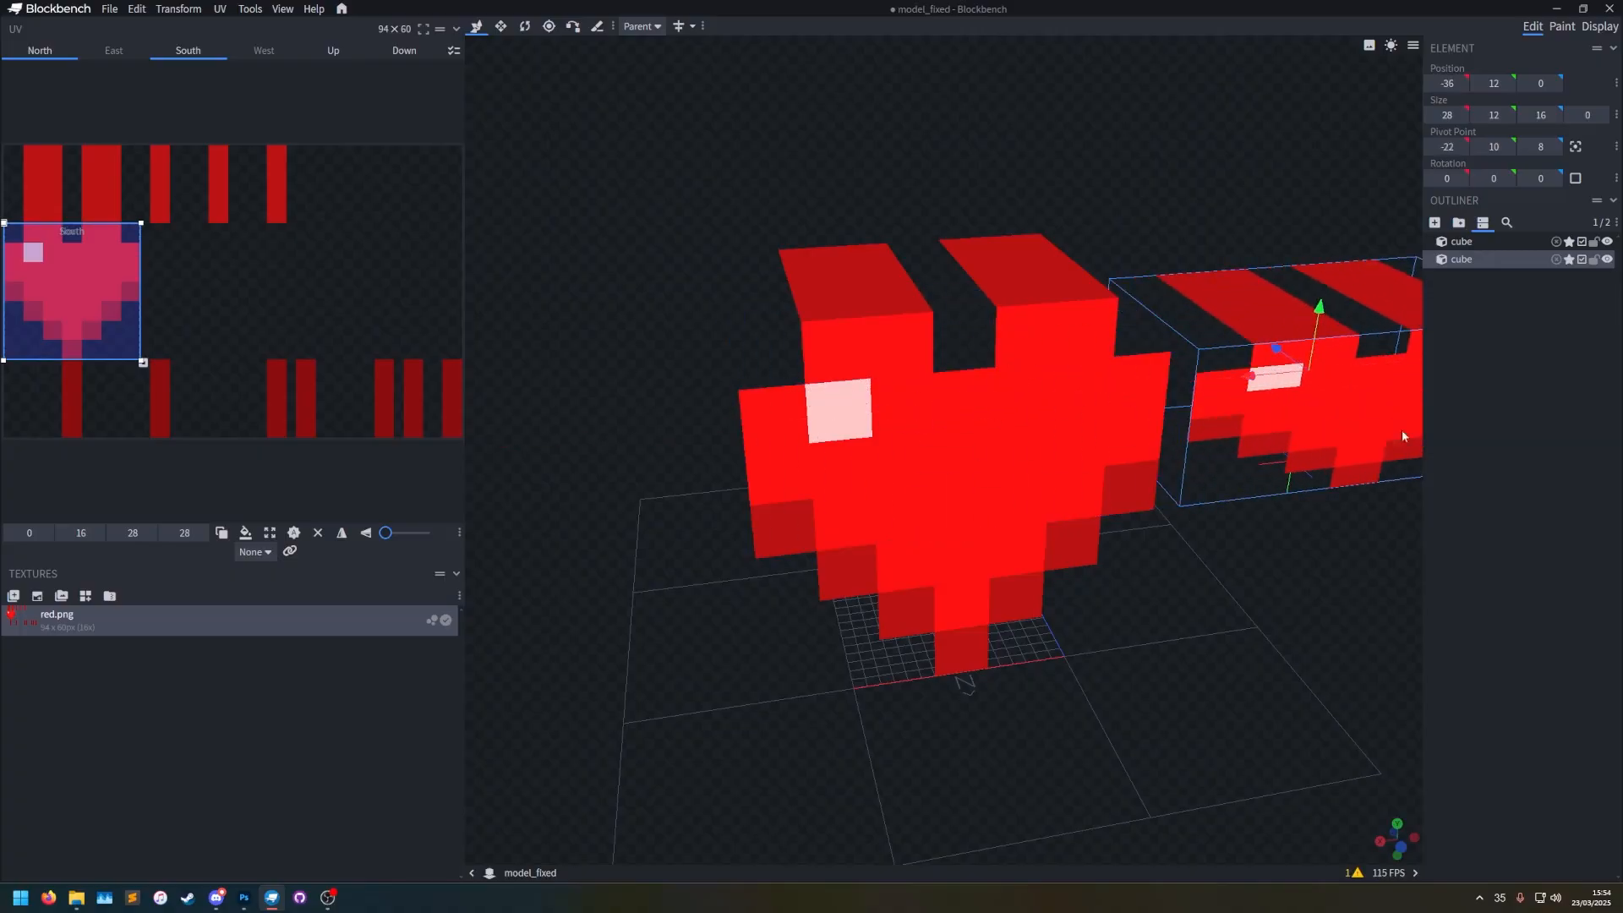
{"action": "right_click_drag", "start_coordinate": [1373, 528], "coordinate": [1196, 532]}
{"action": "mouse_move", "coordinate": [1197, 531]}
{"action": "left_mouse_down"}
{"action": "mouse_move", "coordinate": [929, 599]}
{"action": "mouse_move", "coordinate": [1072, 588]}
{"action": "mouse_move", "coordinate": [1188, 548]}
{"action": "left_mouse_up"}
{"action": "right_click_drag", "start_coordinate": [1188, 548], "coordinate": [1332, 531]}
{"action": "key", "text": "ctrl+z"}
Make the shortened copy's North and South faces transparent.
{"action": "right_click", "coordinate": [199, 252]}
{"action": "mouse_move", "coordinate": [254, 606]}
{"action": "left_click", "coordinate": [364, 628]}
{"action": "right_click_drag", "start_coordinate": [1178, 651], "coordinate": [1275, 683]}
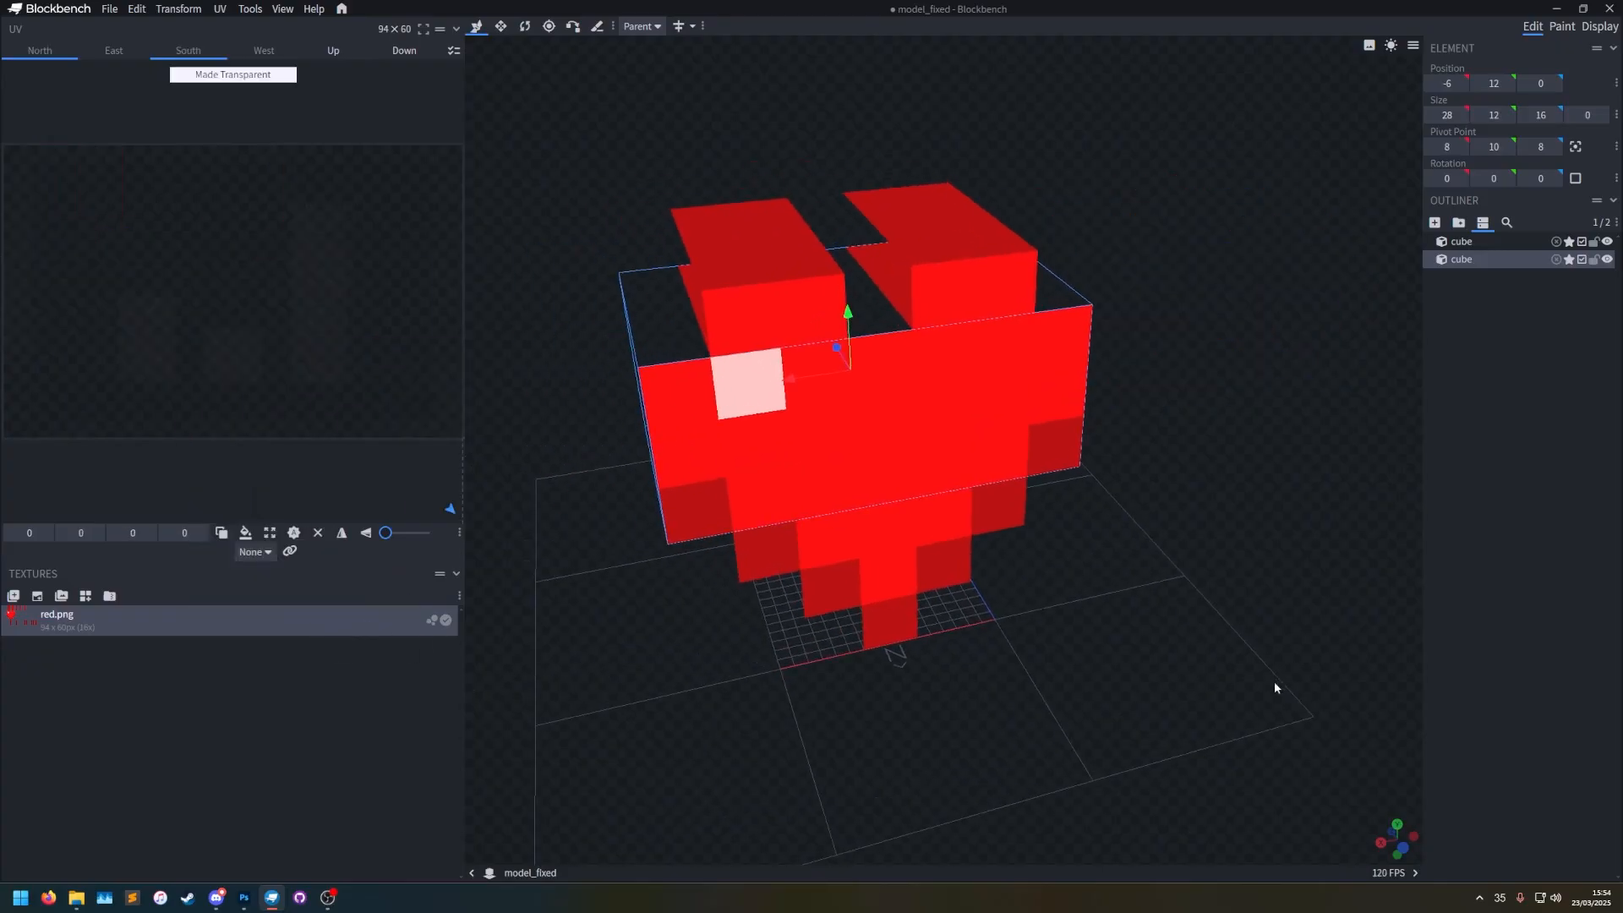
Shift the copy's Up and Down face UVs sideways onto the first strip groups beside the heart, starting at x 30.
{"action": "left_click", "coordinate": [333, 50]}
{"action": "left_click_drag", "start_coordinate": [55, 181], "coordinate": [201, 181]}
{"action": "left_click_drag", "start_coordinate": [848, 474], "coordinate": [997, 284]}
{"action": "left_click_drag", "start_coordinate": [677, 278], "coordinate": [649, 182]}
{"action": "left_click", "coordinate": [402, 51]}
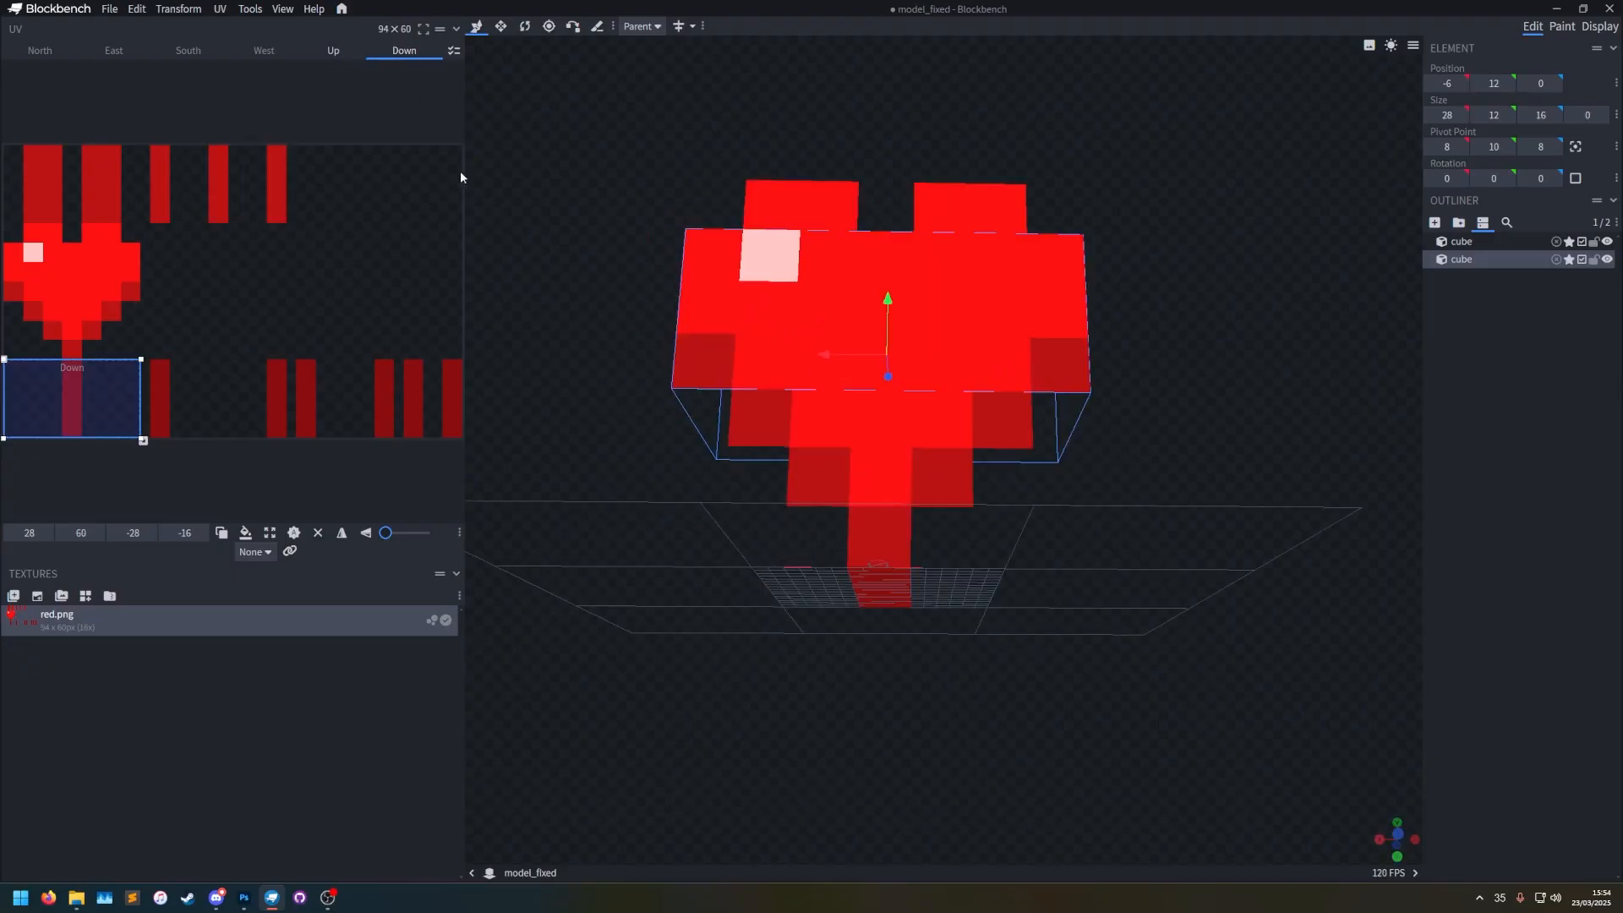
{"action": "right_click_drag", "start_coordinate": [494, 207], "coordinate": [541, 303]}
{"action": "left_click_drag", "start_coordinate": [64, 401], "coordinate": [204, 402]}
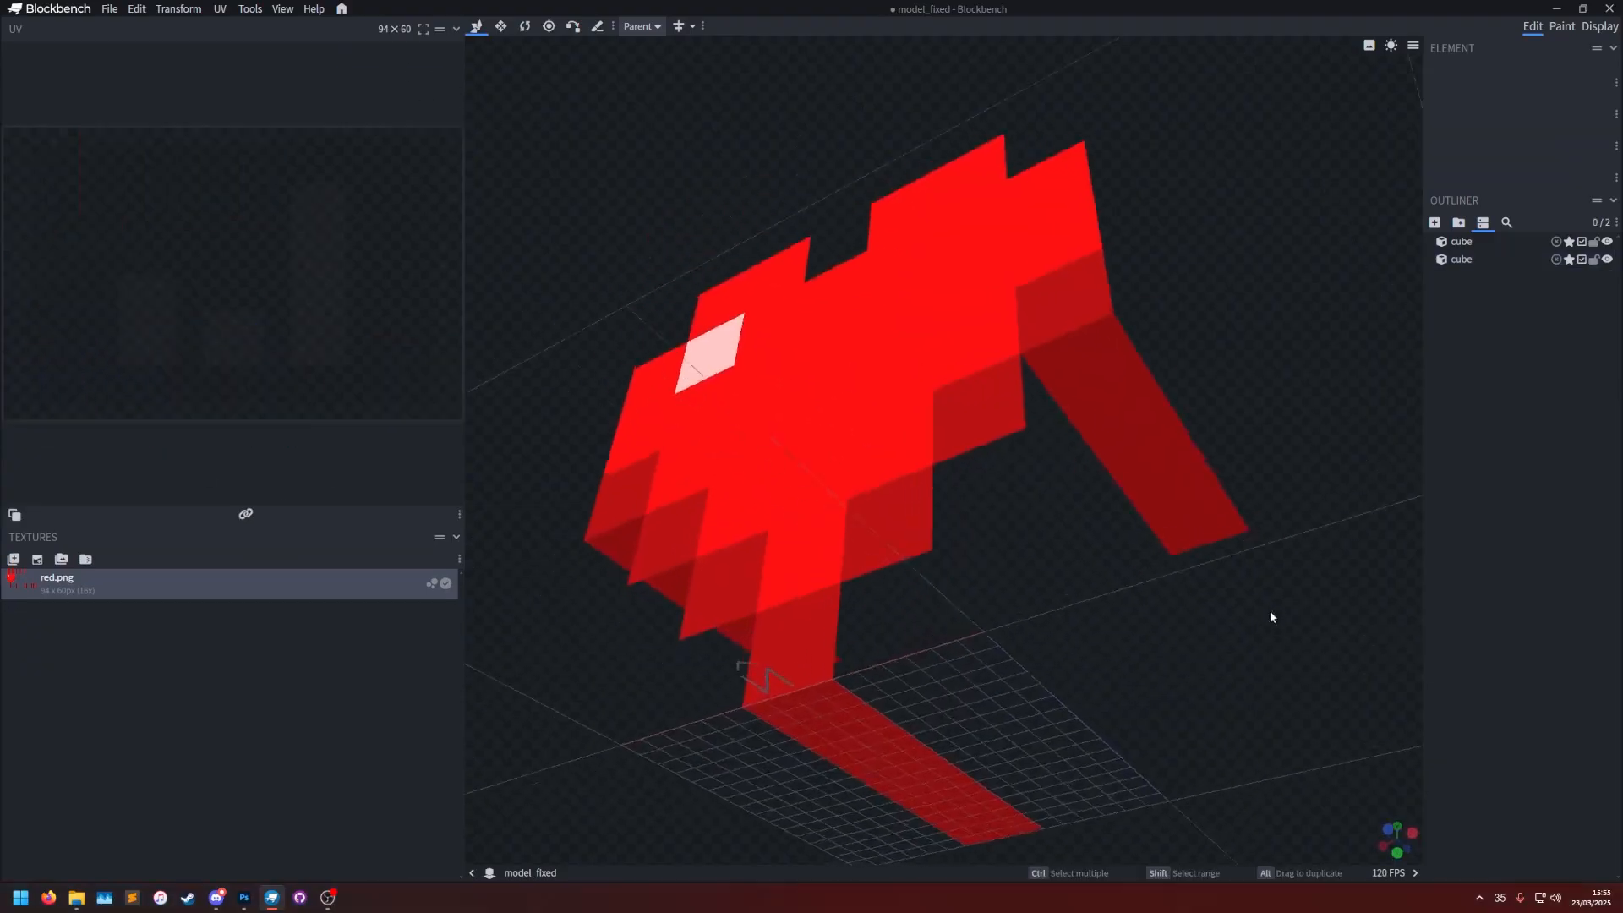
{"action": "left_click_drag", "start_coordinate": [1271, 615], "coordinate": [684, 369]}
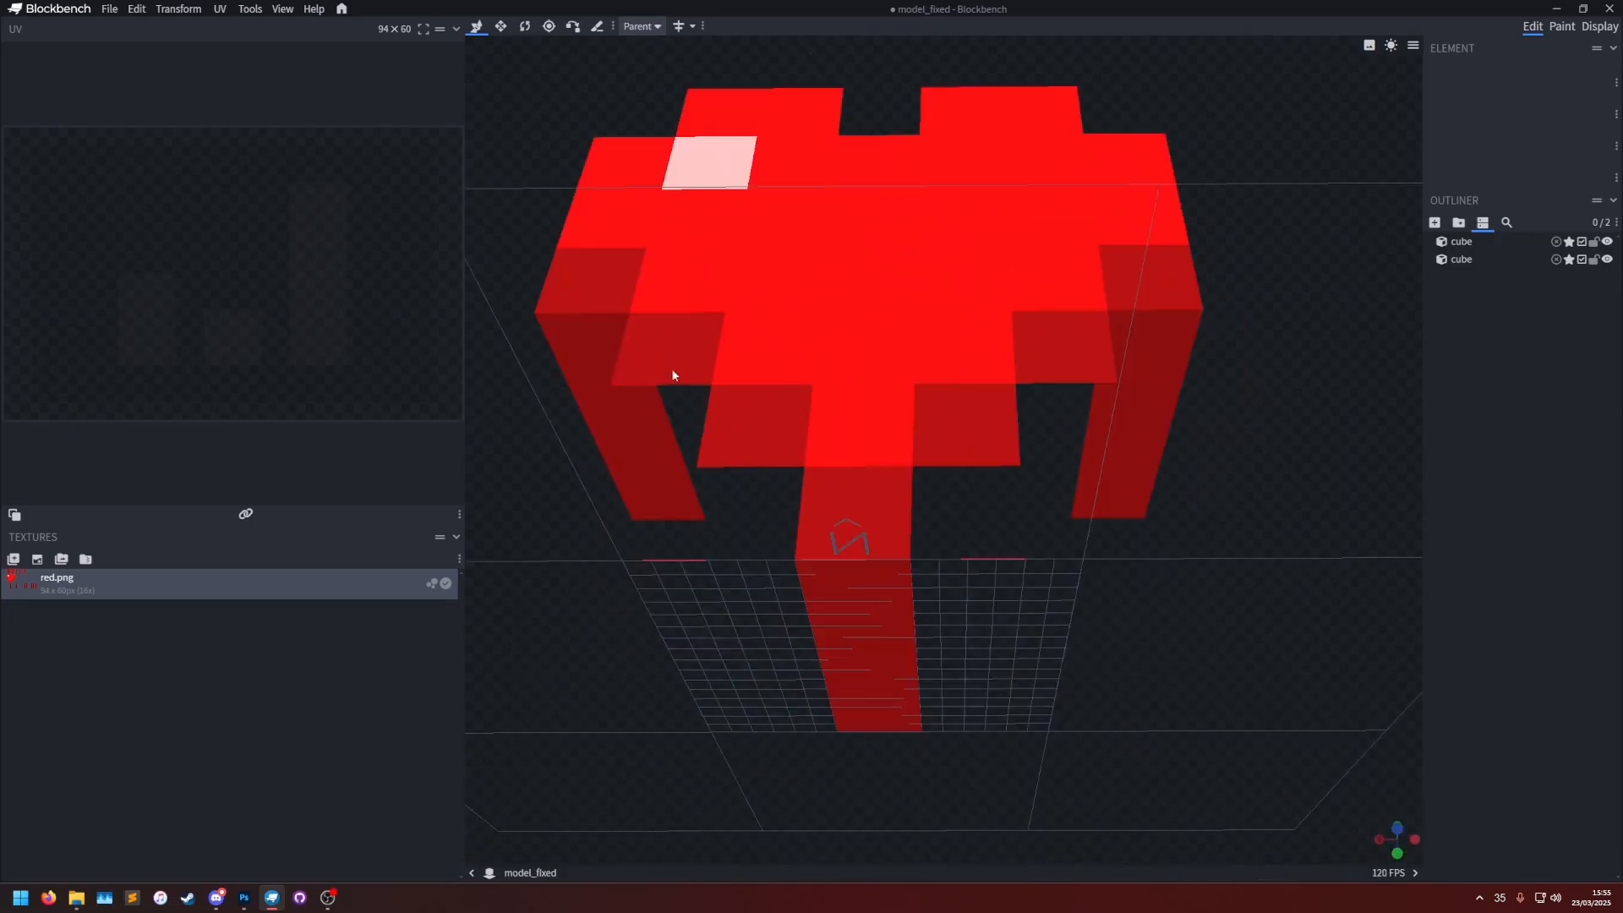
Duplicate the second cube, lower the new copy by 4 units, and make its Up face transparent.
{"action": "left_click", "coordinate": [1475, 260]}
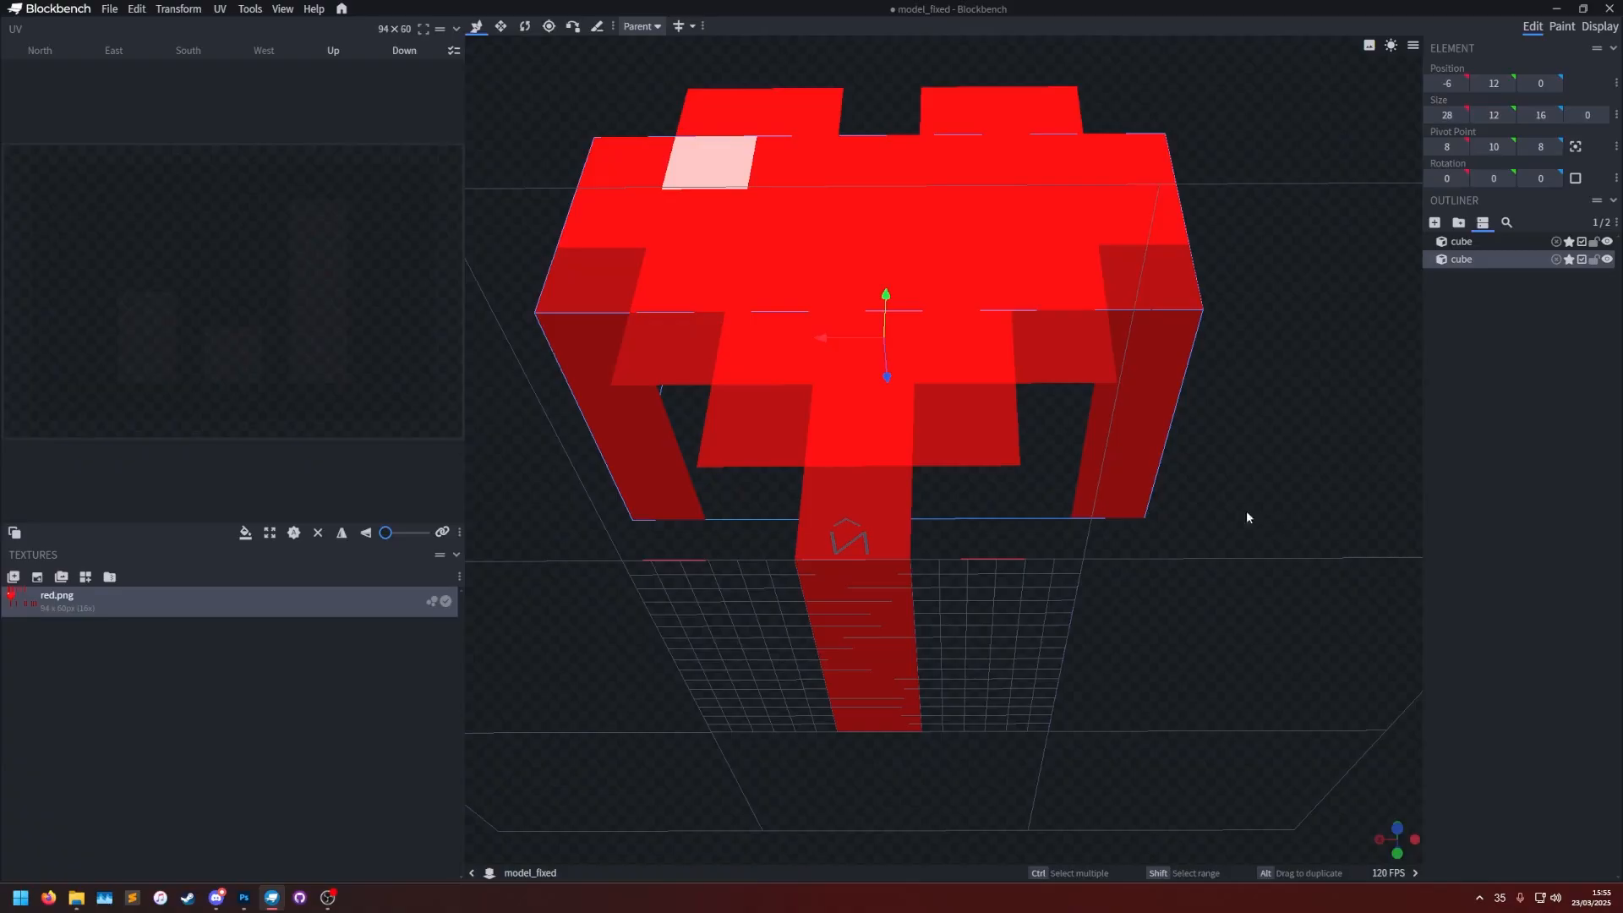
{"action": "key", "text": "ctrl+d"}
{"action": "left_click_drag", "start_coordinate": [879, 304], "coordinate": [883, 353]}
{"action": "left_click", "coordinate": [322, 53]}
{"action": "right_click", "coordinate": [146, 290]}
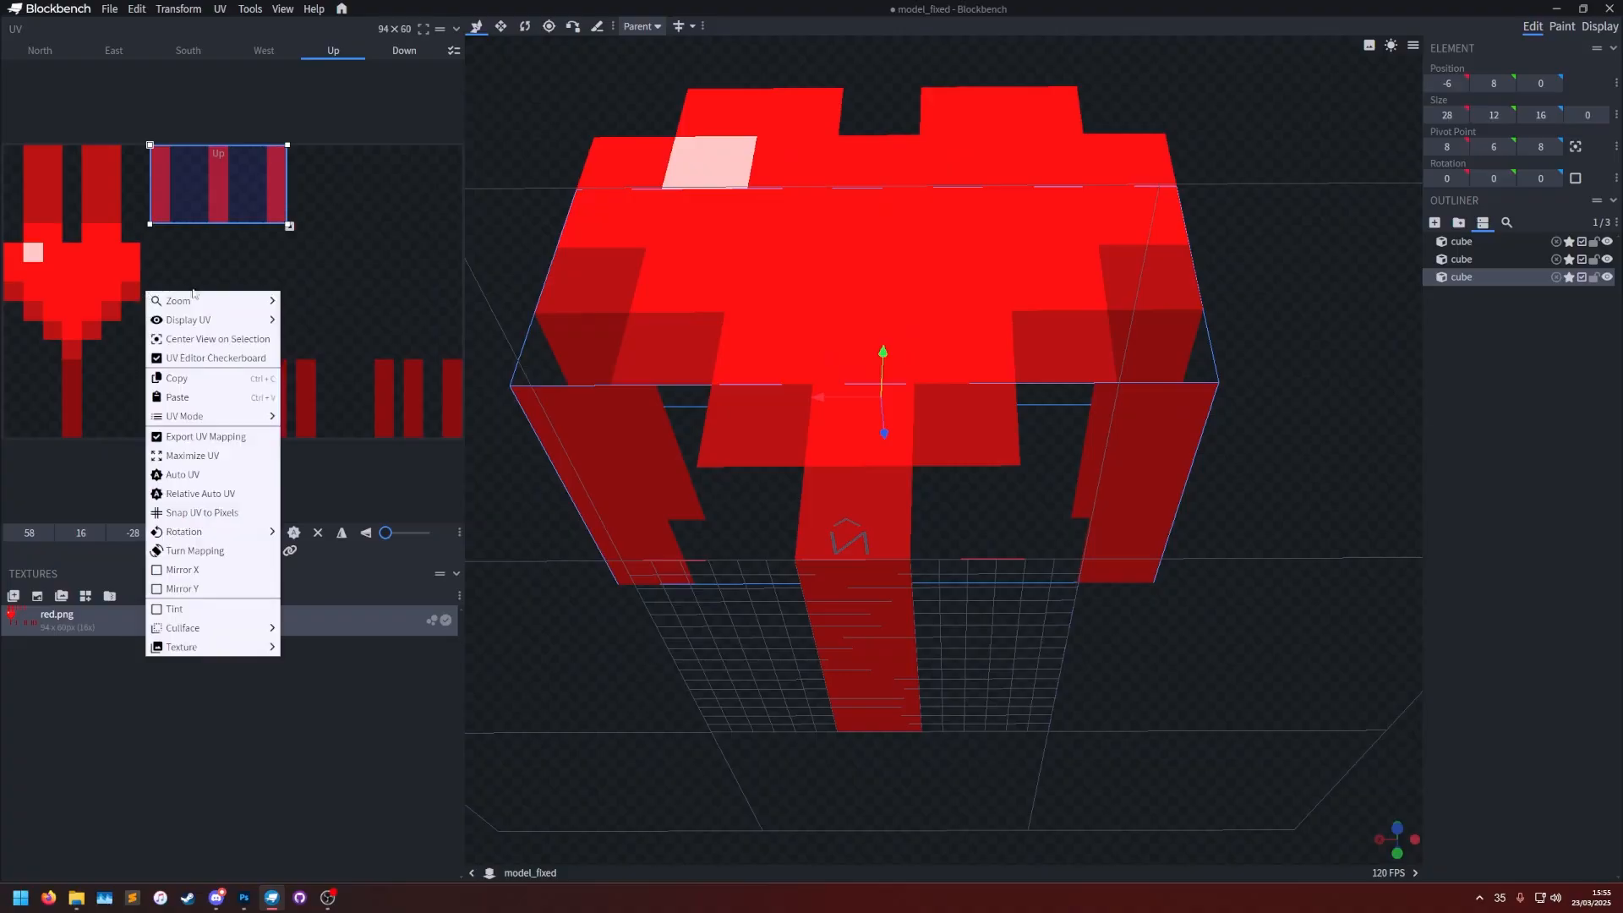
{"action": "mouse_move", "coordinate": [253, 639]}
{"action": "left_click", "coordinate": [313, 662]}
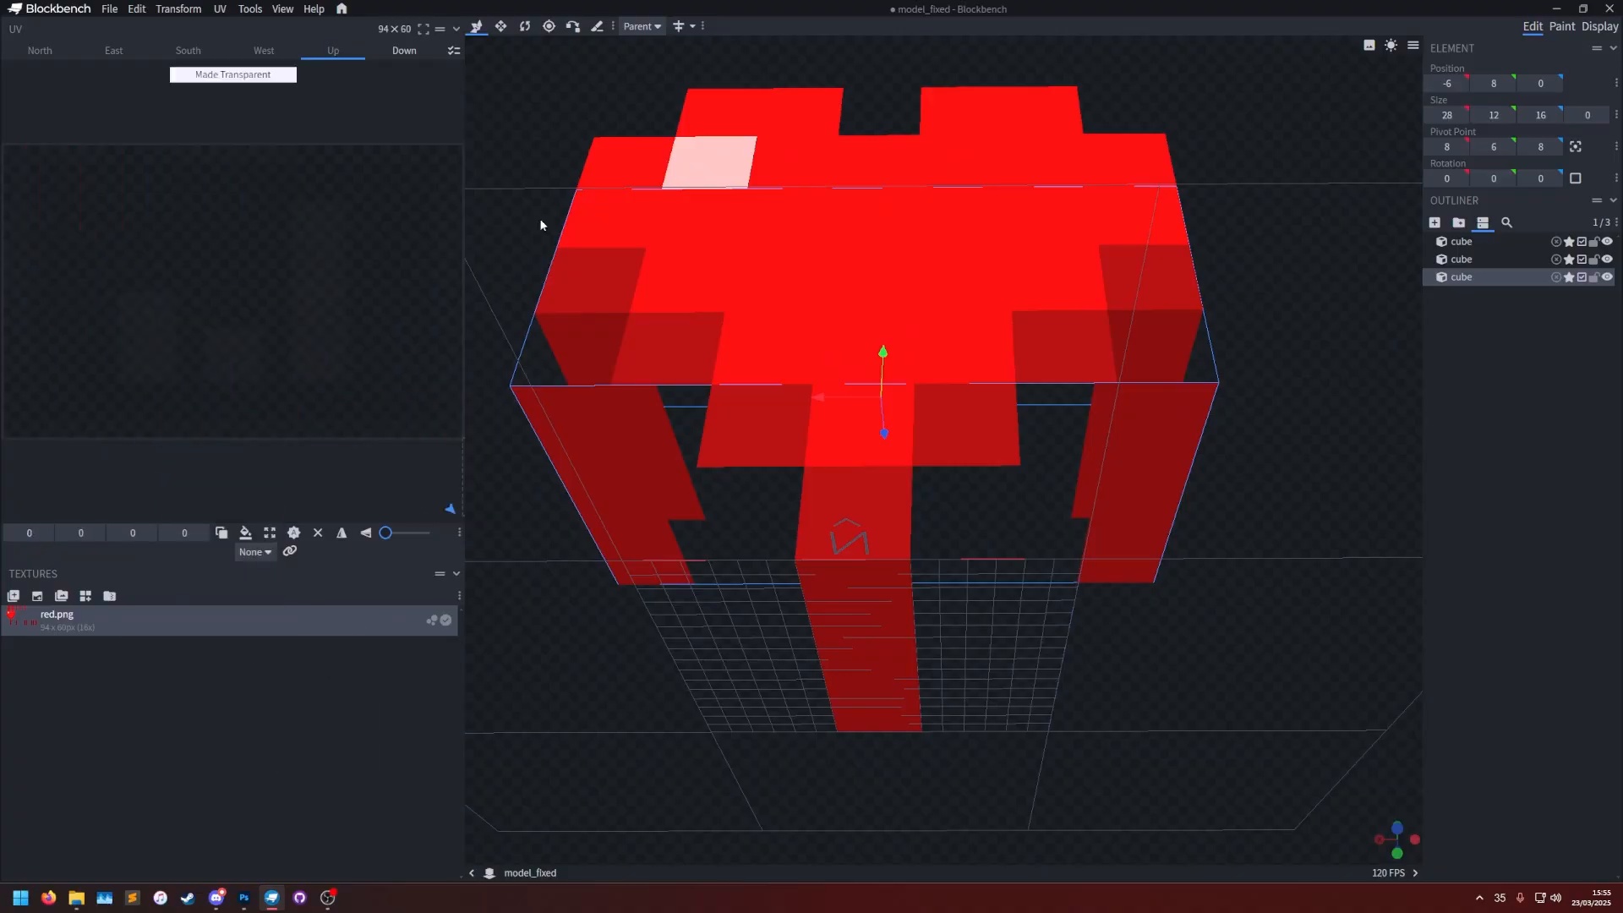
Flatten the new cube to zero height and narrow it evenly to 20 units wide.
{"action": "left_click", "coordinate": [501, 28]}
{"action": "left_click_drag", "start_coordinate": [1390, 641], "coordinate": [1347, 711]}
{"action": "left_click_drag", "start_coordinate": [866, 366], "coordinate": [867, 608]}
{"action": "right_click_drag", "start_coordinate": [1097, 742], "coordinate": [1078, 637]}
{"action": "left_click_drag", "start_coordinate": [1077, 640], "coordinate": [715, 313]}
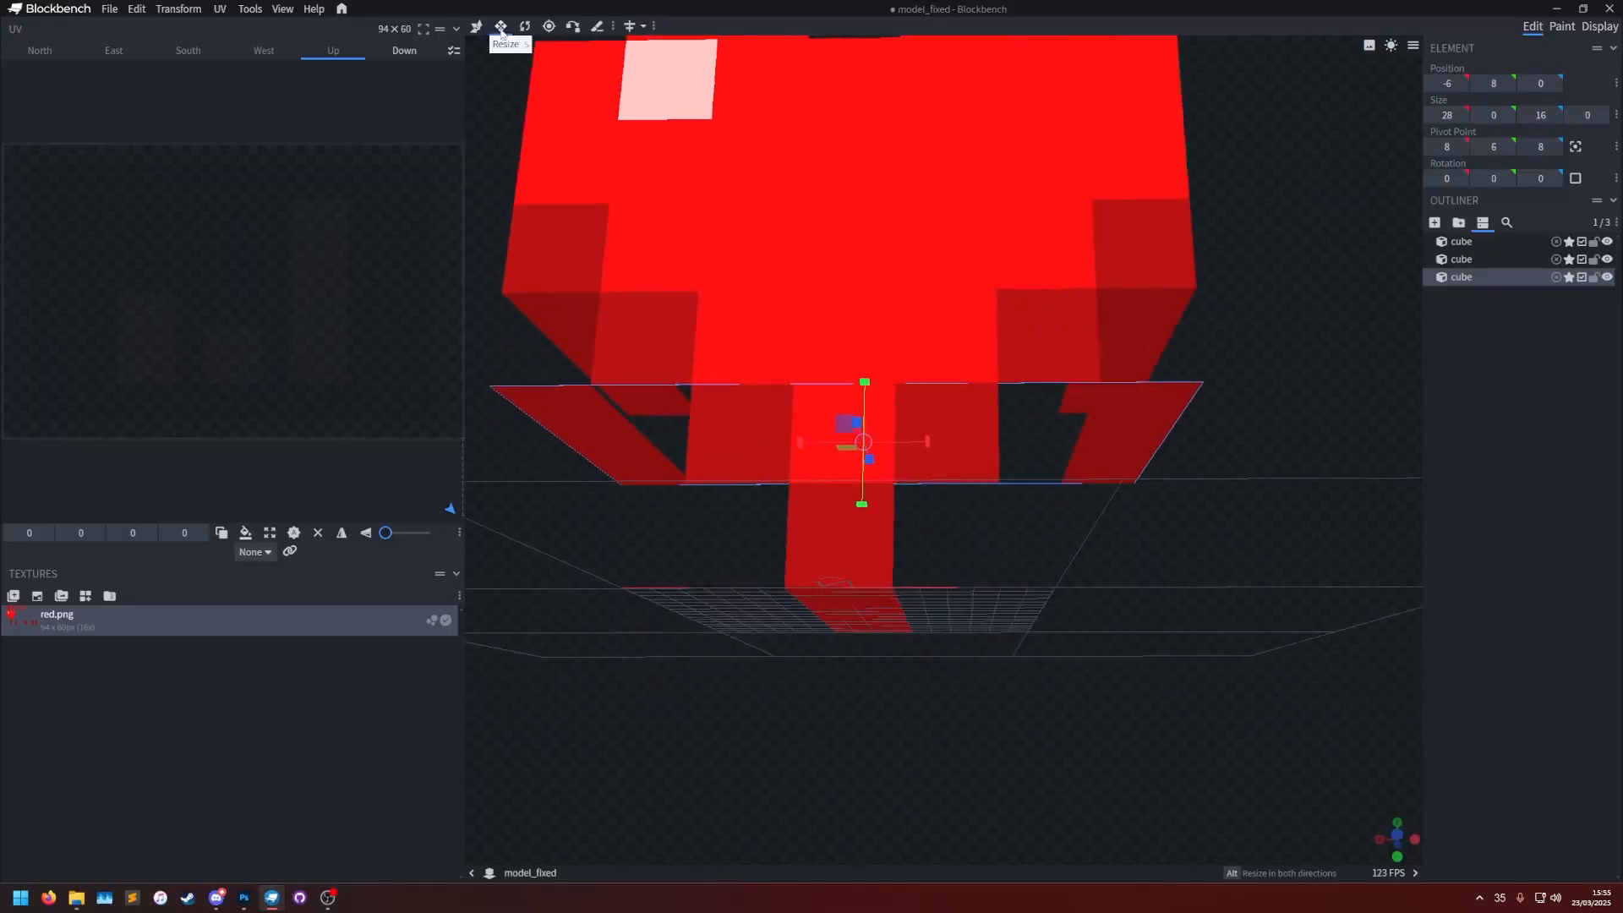
{"action": "left_click_drag", "start_coordinate": [800, 442], "coordinate": [927, 448]}
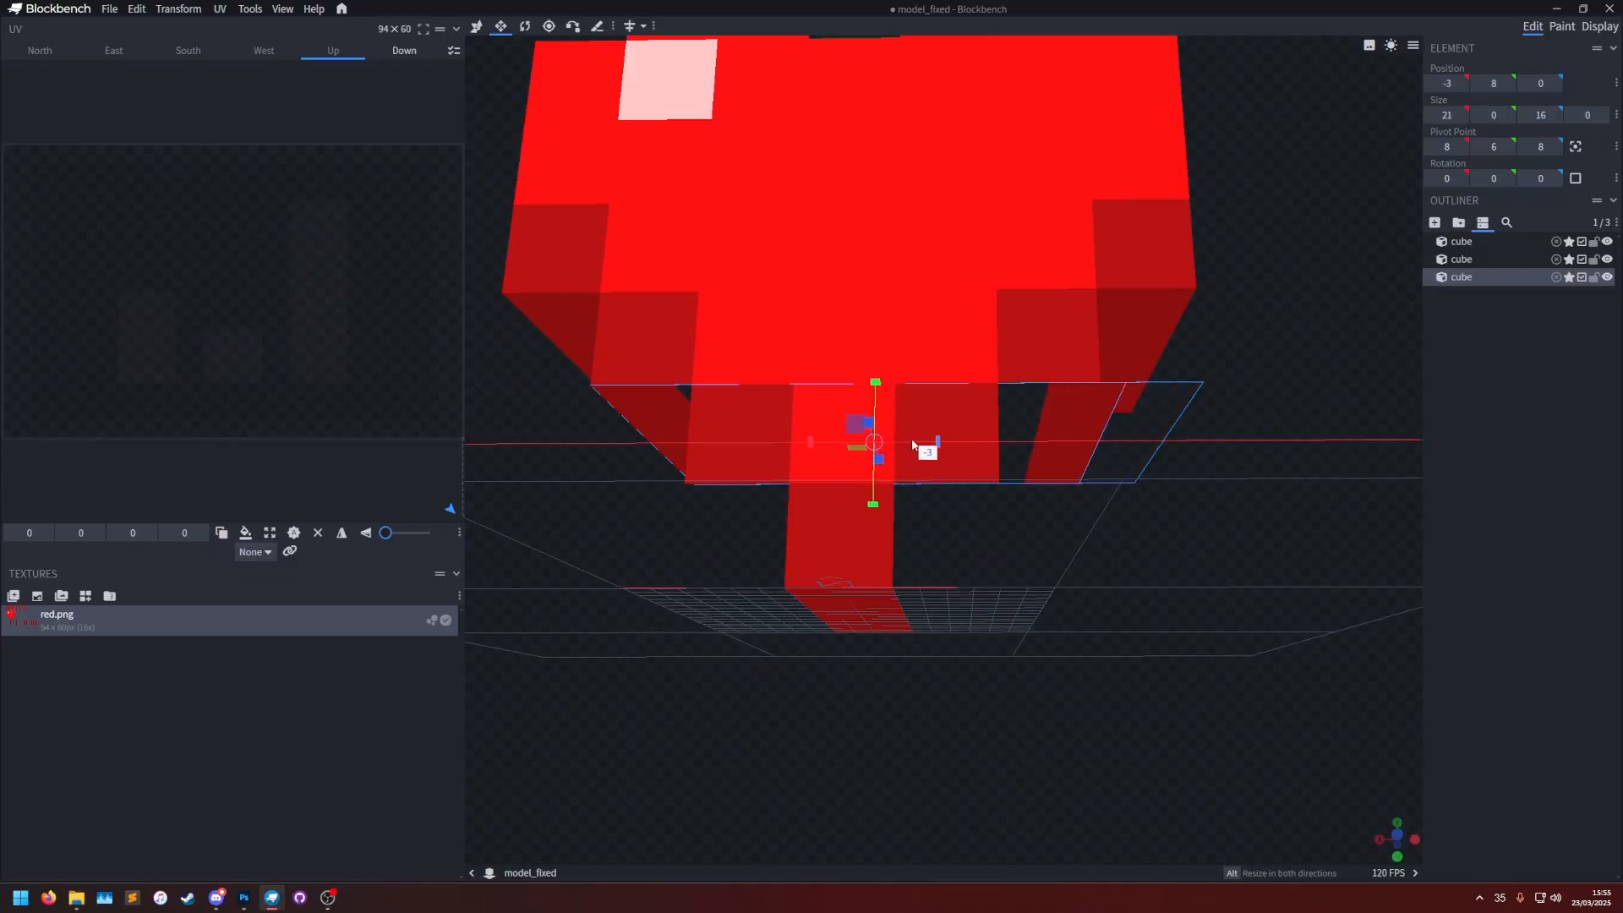
Auto-size the flat cube's Down face UV to 20 × 16 and place it over the second pair of dark strips.
{"action": "left_click", "coordinate": [405, 51]}
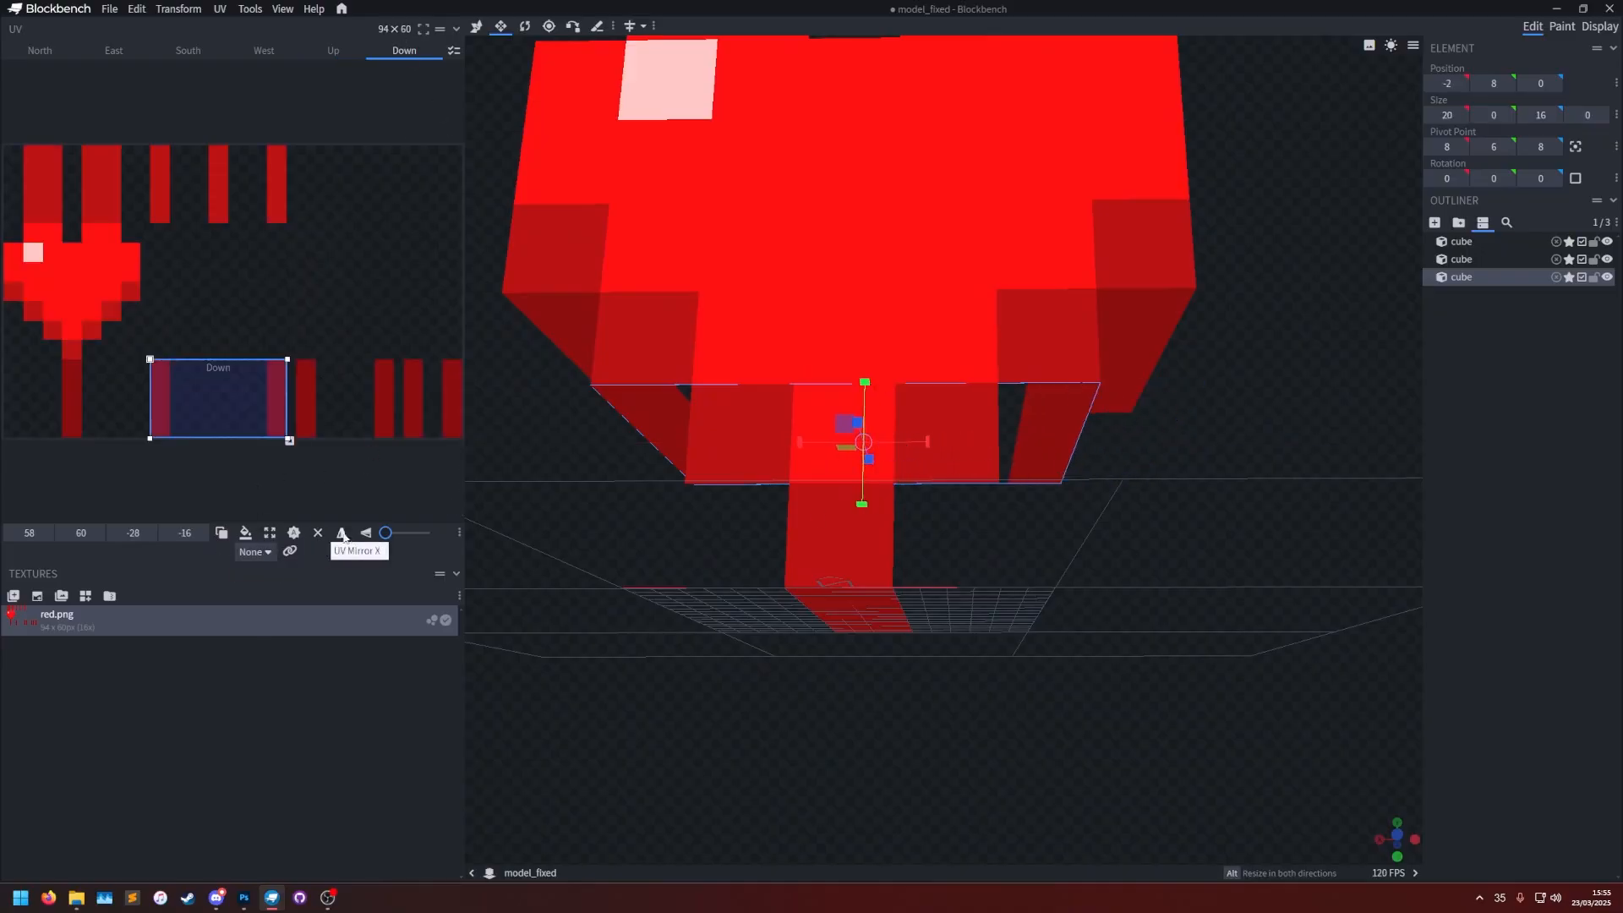
{"action": "left_click", "coordinate": [294, 533]}
{"action": "left_click_drag", "start_coordinate": [210, 414], "coordinate": [358, 421]}
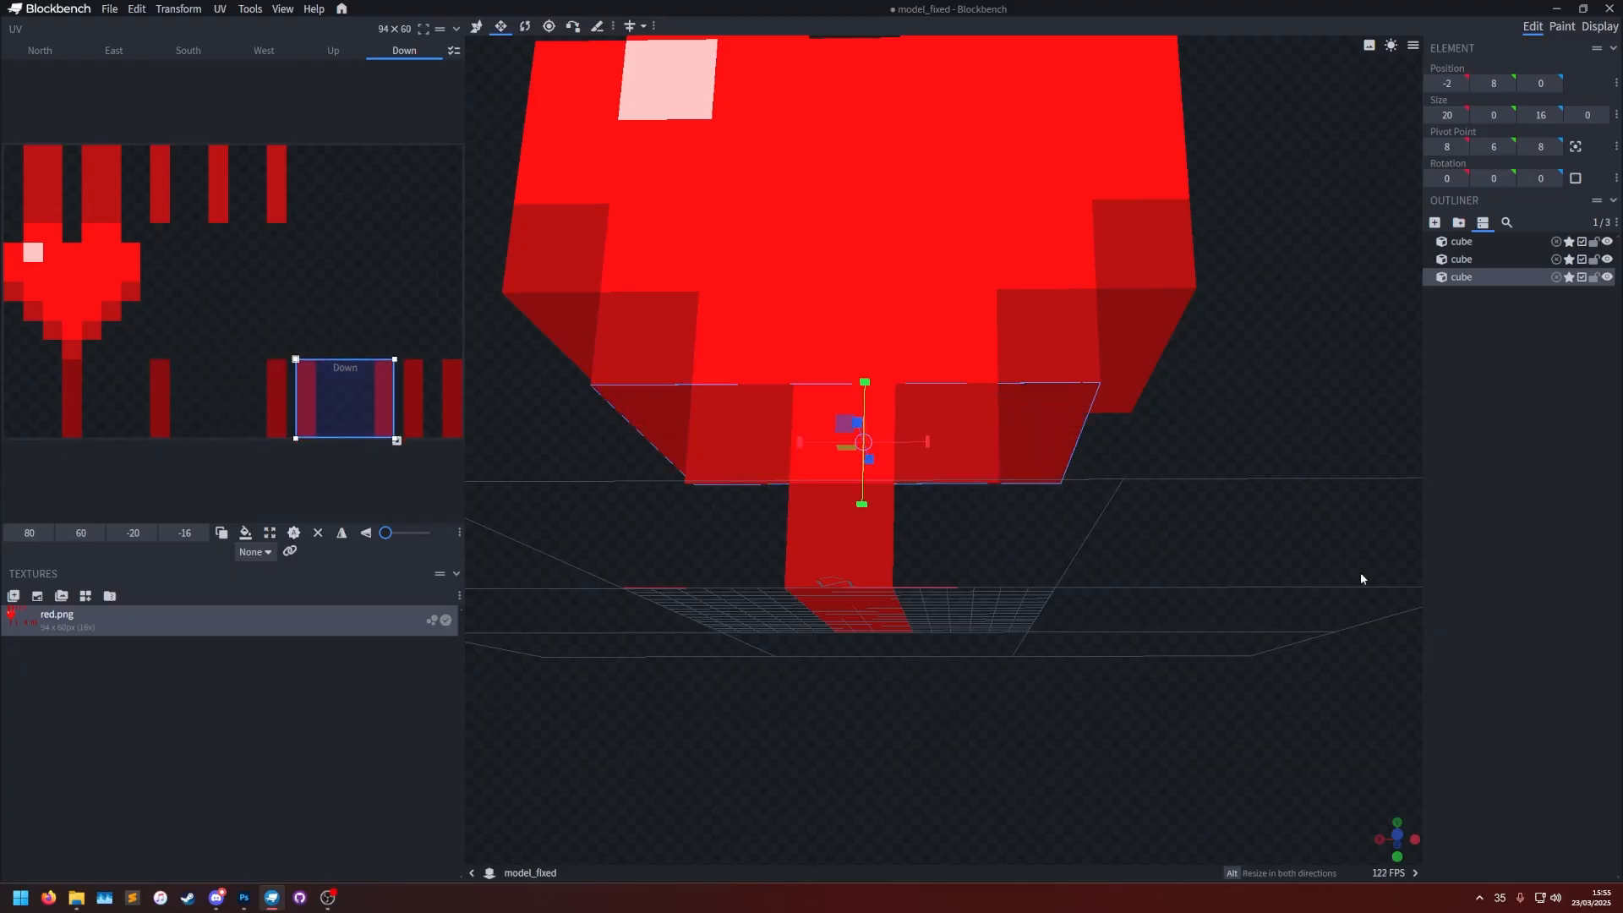
Duplicate the flat cube, lower the copy by 4 units, and narrow it evenly to 12 units wide.
{"action": "left_click", "coordinate": [479, 26]}
{"action": "key", "text": "ctrl+d"}
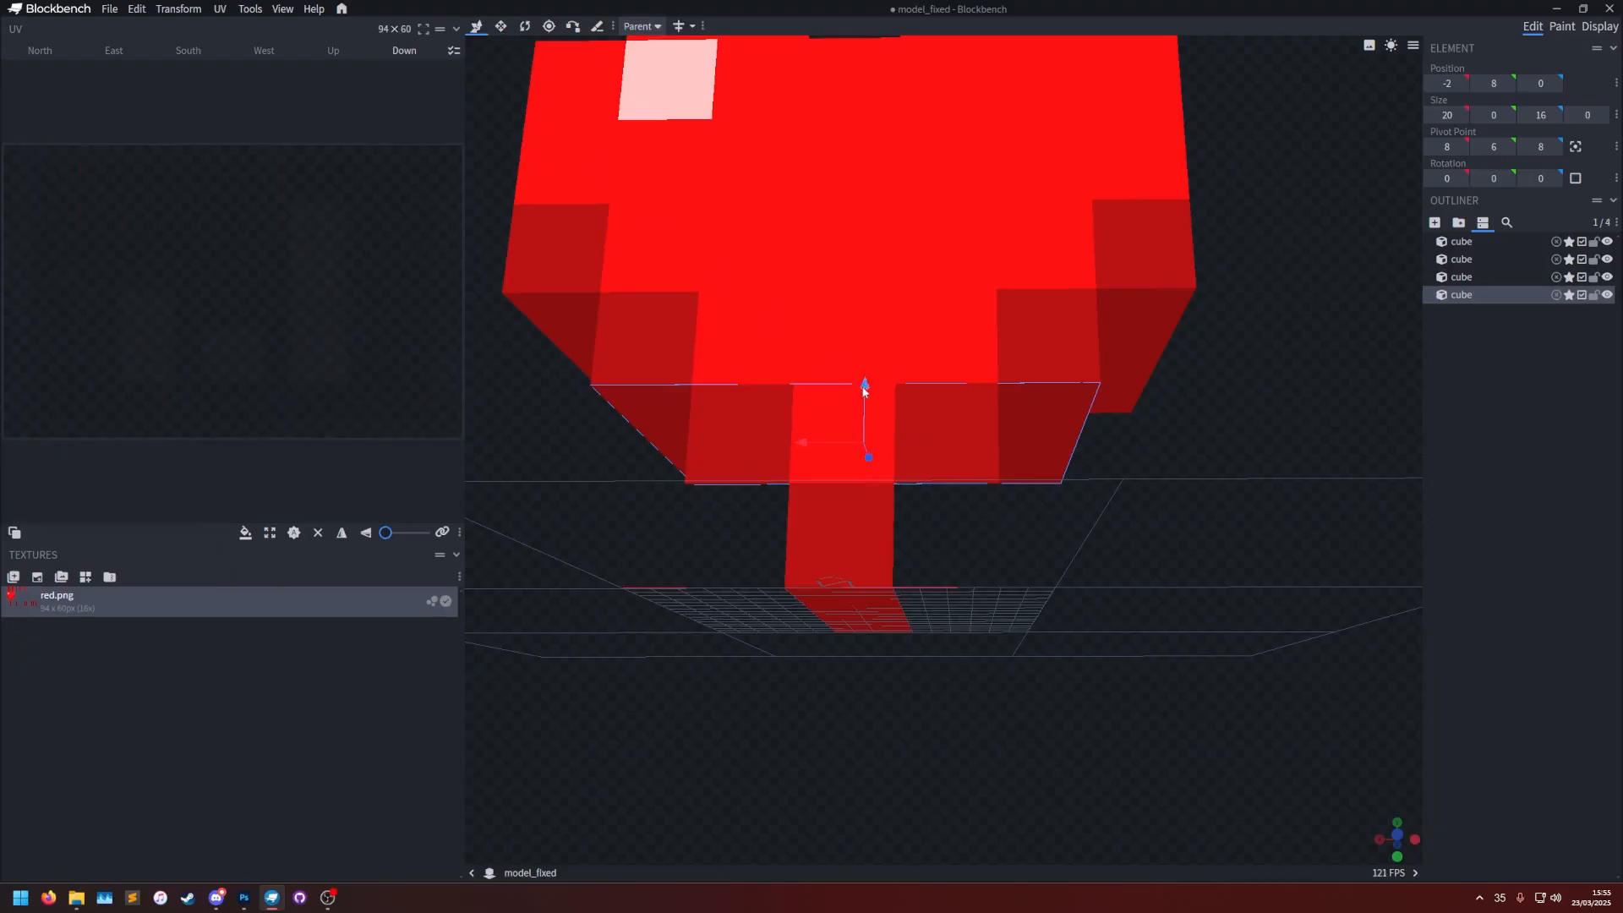
{"action": "left_click_drag", "start_coordinate": [865, 390], "coordinate": [869, 490]}
{"action": "left_click_drag", "start_coordinate": [1012, 527], "coordinate": [905, 528]}
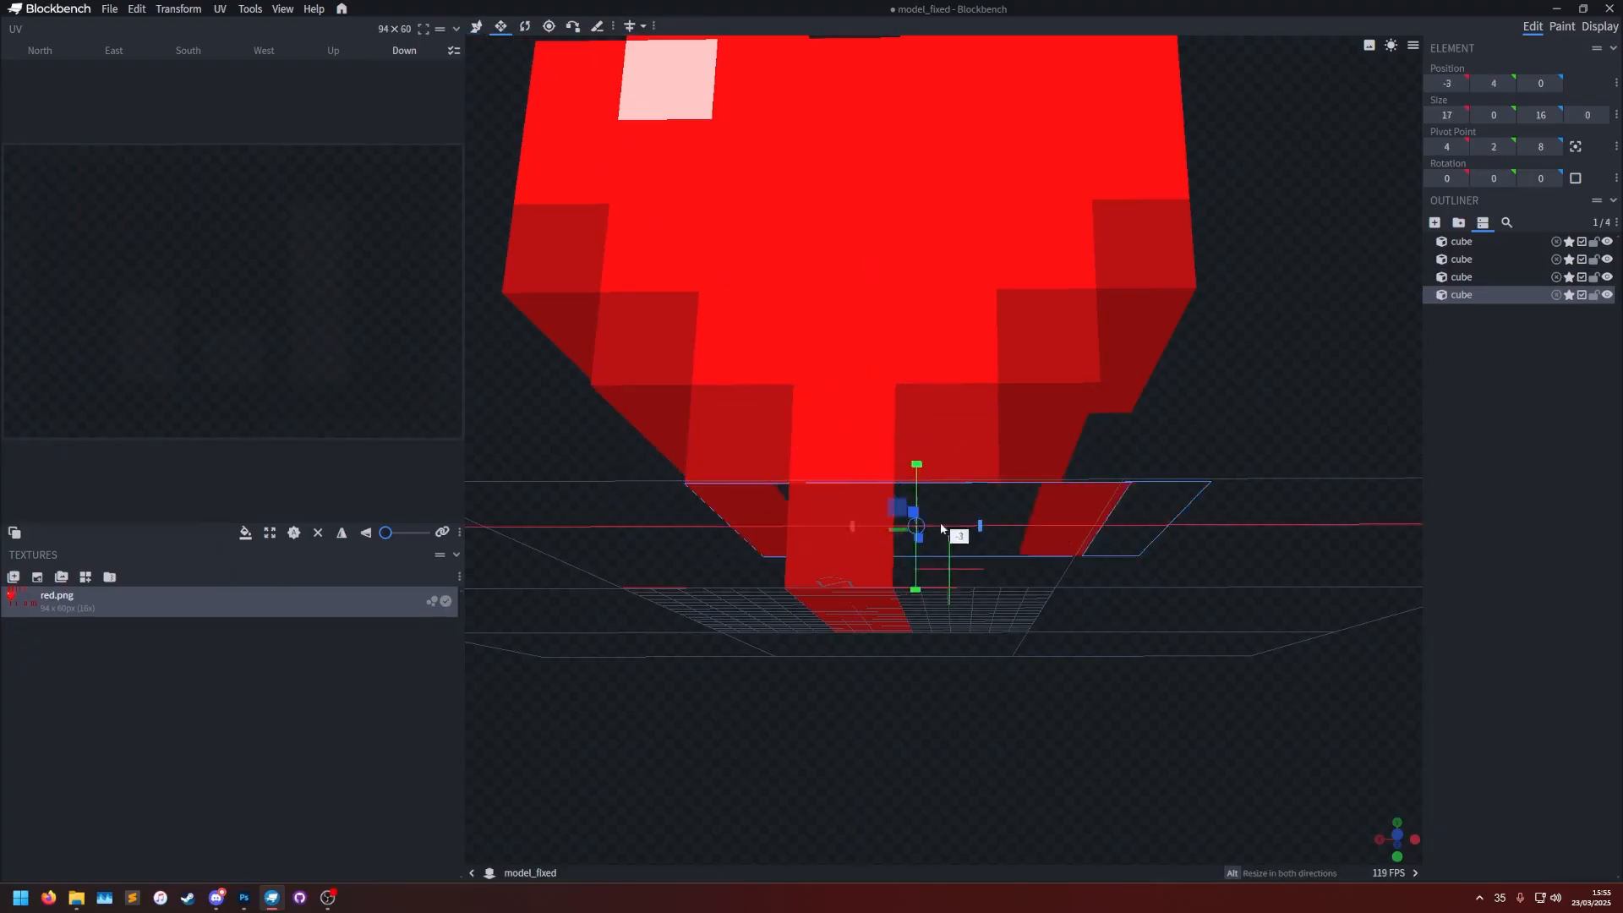
Place the new cube's Down face UV, sized 12 × 16, over the last pair of dark strips and save the model.
{"action": "key", "text": "v"}
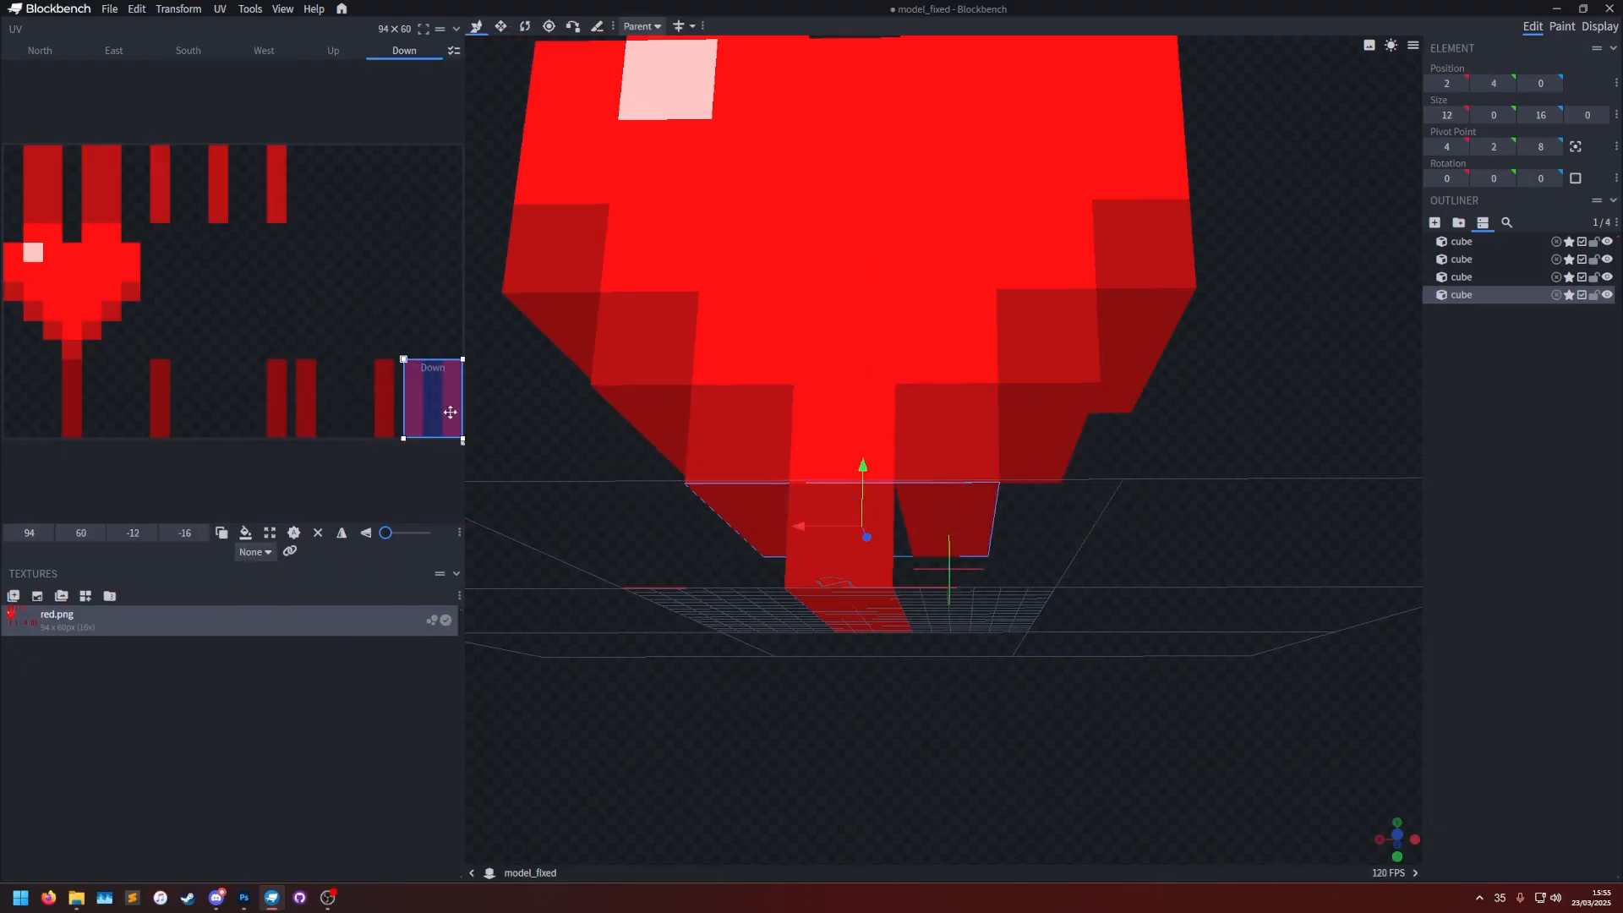
{"action": "scroll", "coordinate": [772, 507], "scroll_direction": "down", "scroll_amount": 5}
{"action": "left_click", "coordinate": [1271, 555]}
{"action": "left_click_drag", "start_coordinate": [1272, 554], "coordinate": [1248, 617]}
{"action": "key", "text": "ctrl+s"}
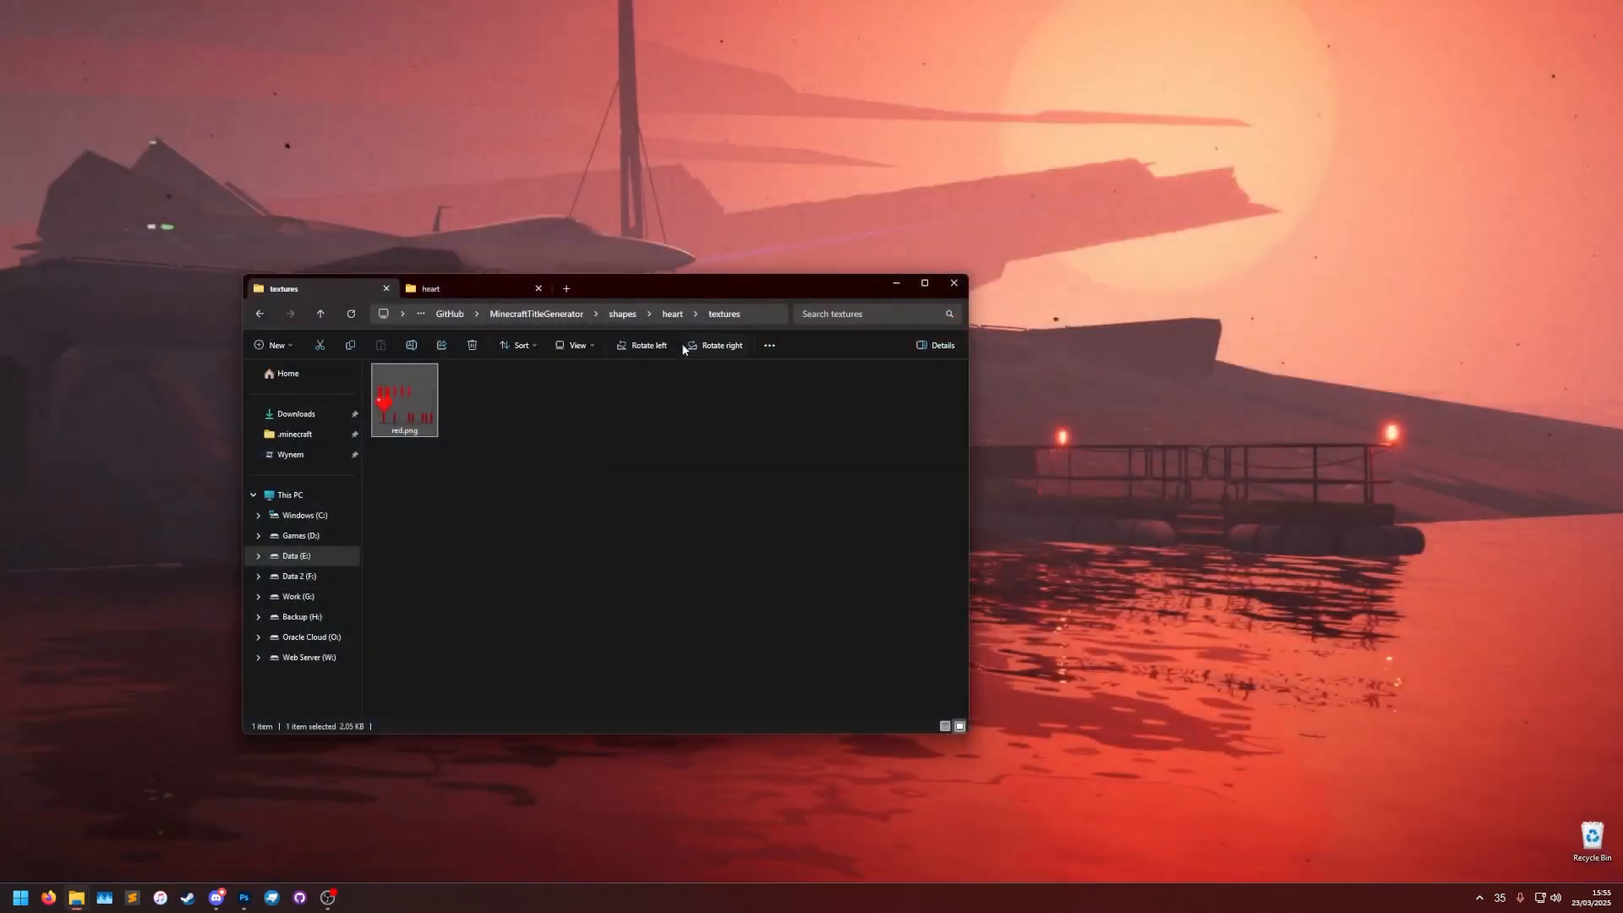
In File Explorer, delete model.json from the heart folder and rename model_fixed.json to model.json.
{"action": "left_click", "coordinate": [671, 313]}
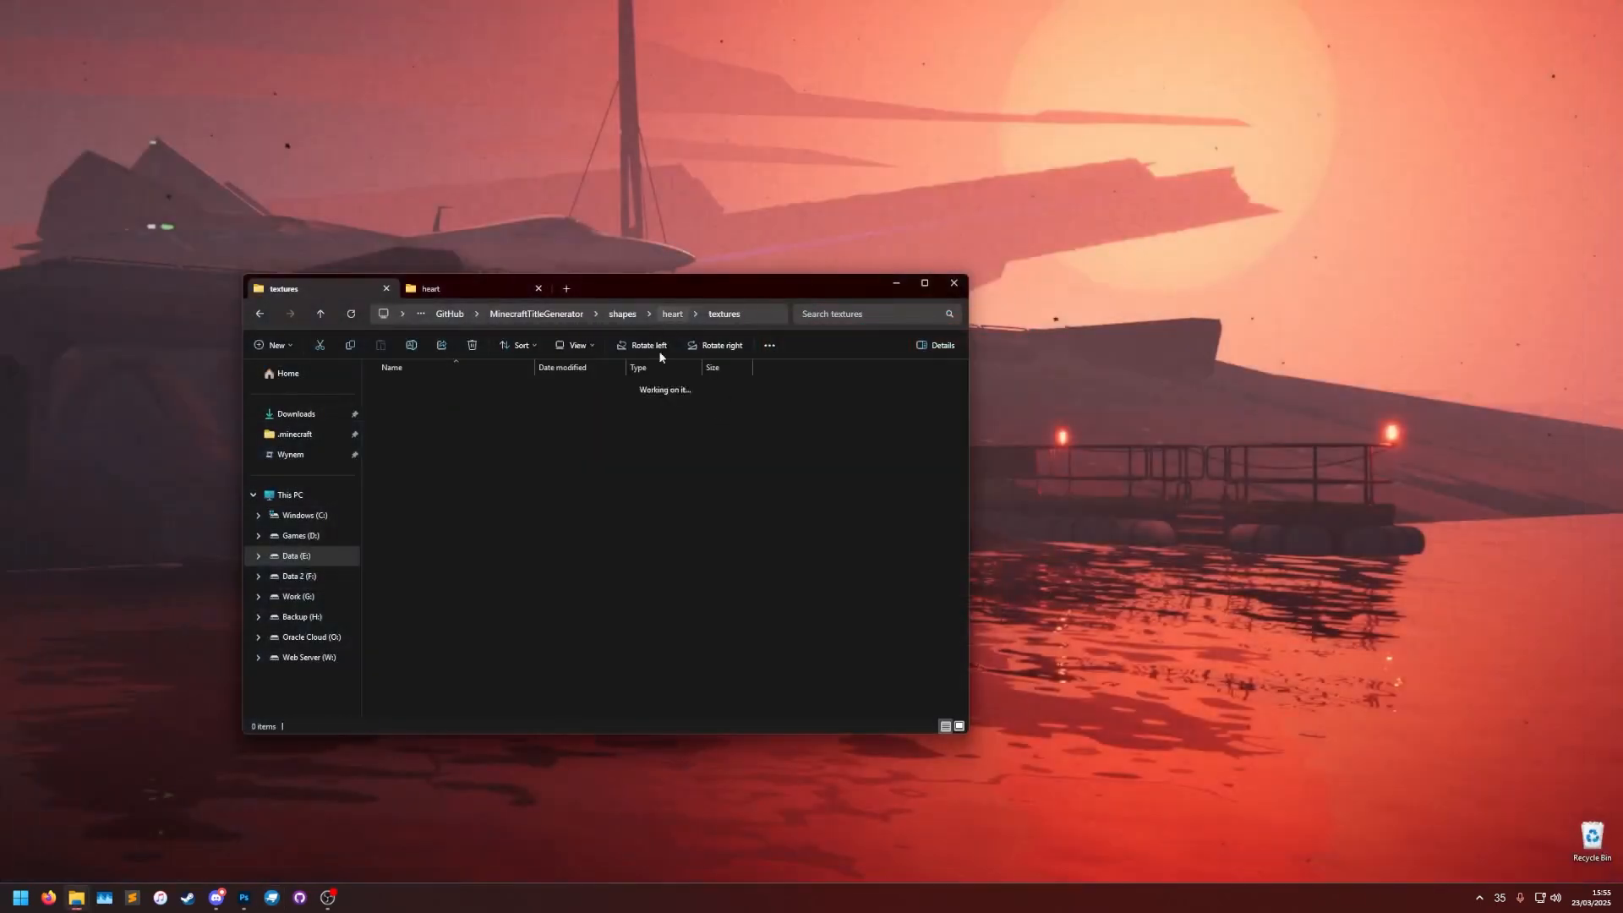
{"action": "left_click", "coordinate": [420, 409]}
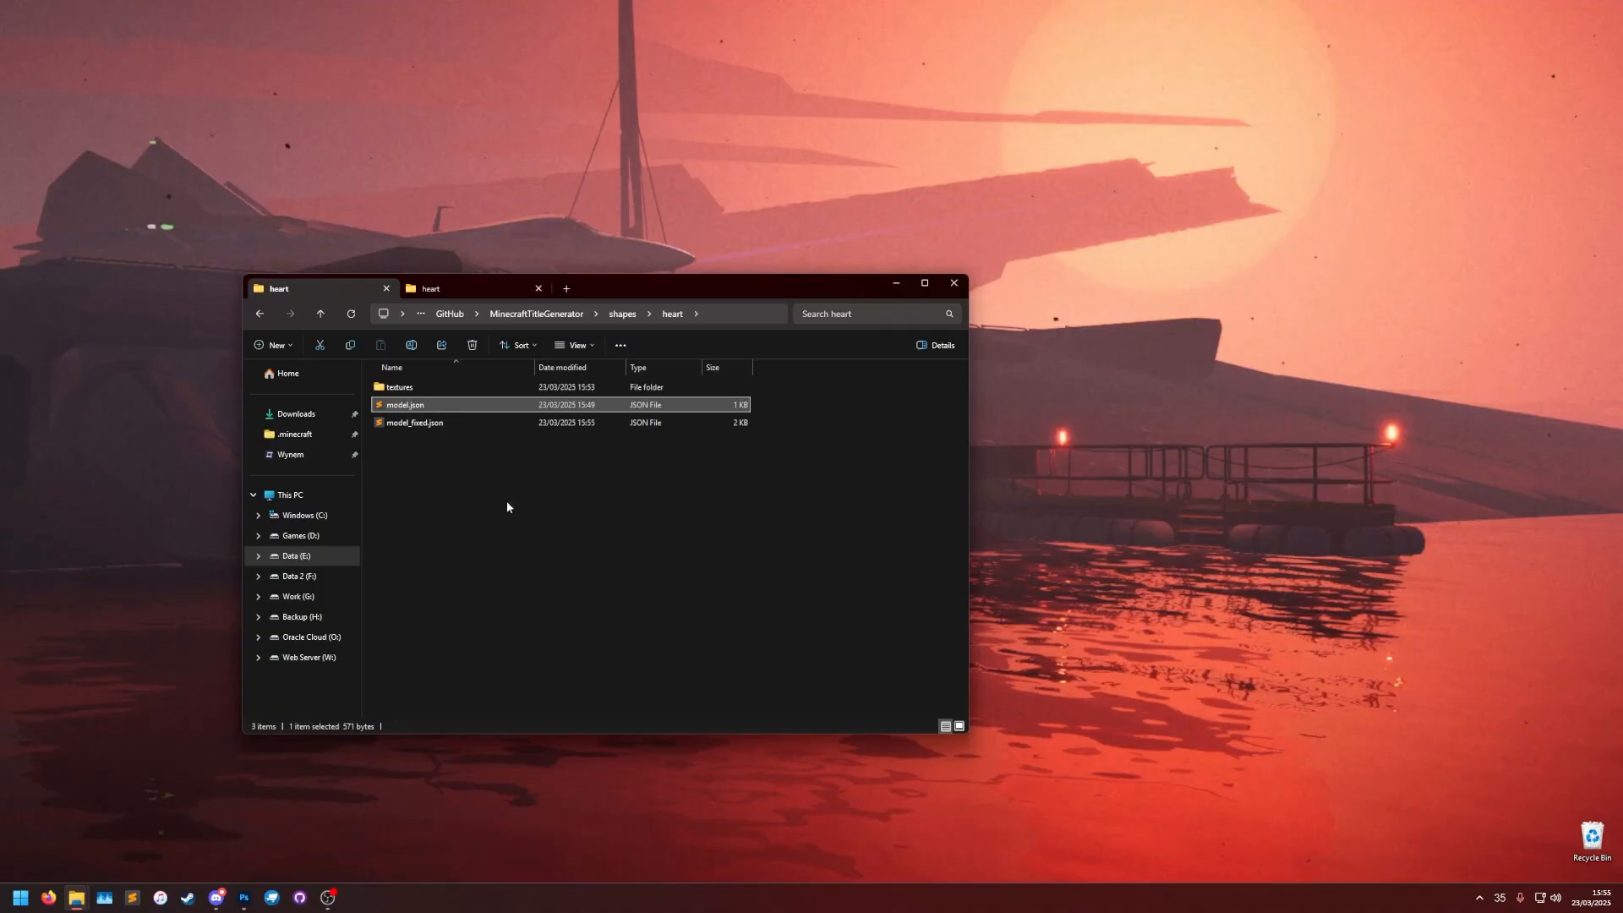
{"action": "key", "text": "Delete"}
{"action": "left_click", "coordinate": [427, 405]}
{"action": "left_click", "coordinate": [429, 405]}
{"action": "key", "text": "Return"}
Open model.json in Blockbench and replace its missing texture with red.png from the textures folder.
{"action": "right_click", "coordinate": [430, 414]}
{"action": "left_click", "coordinate": [459, 434]}
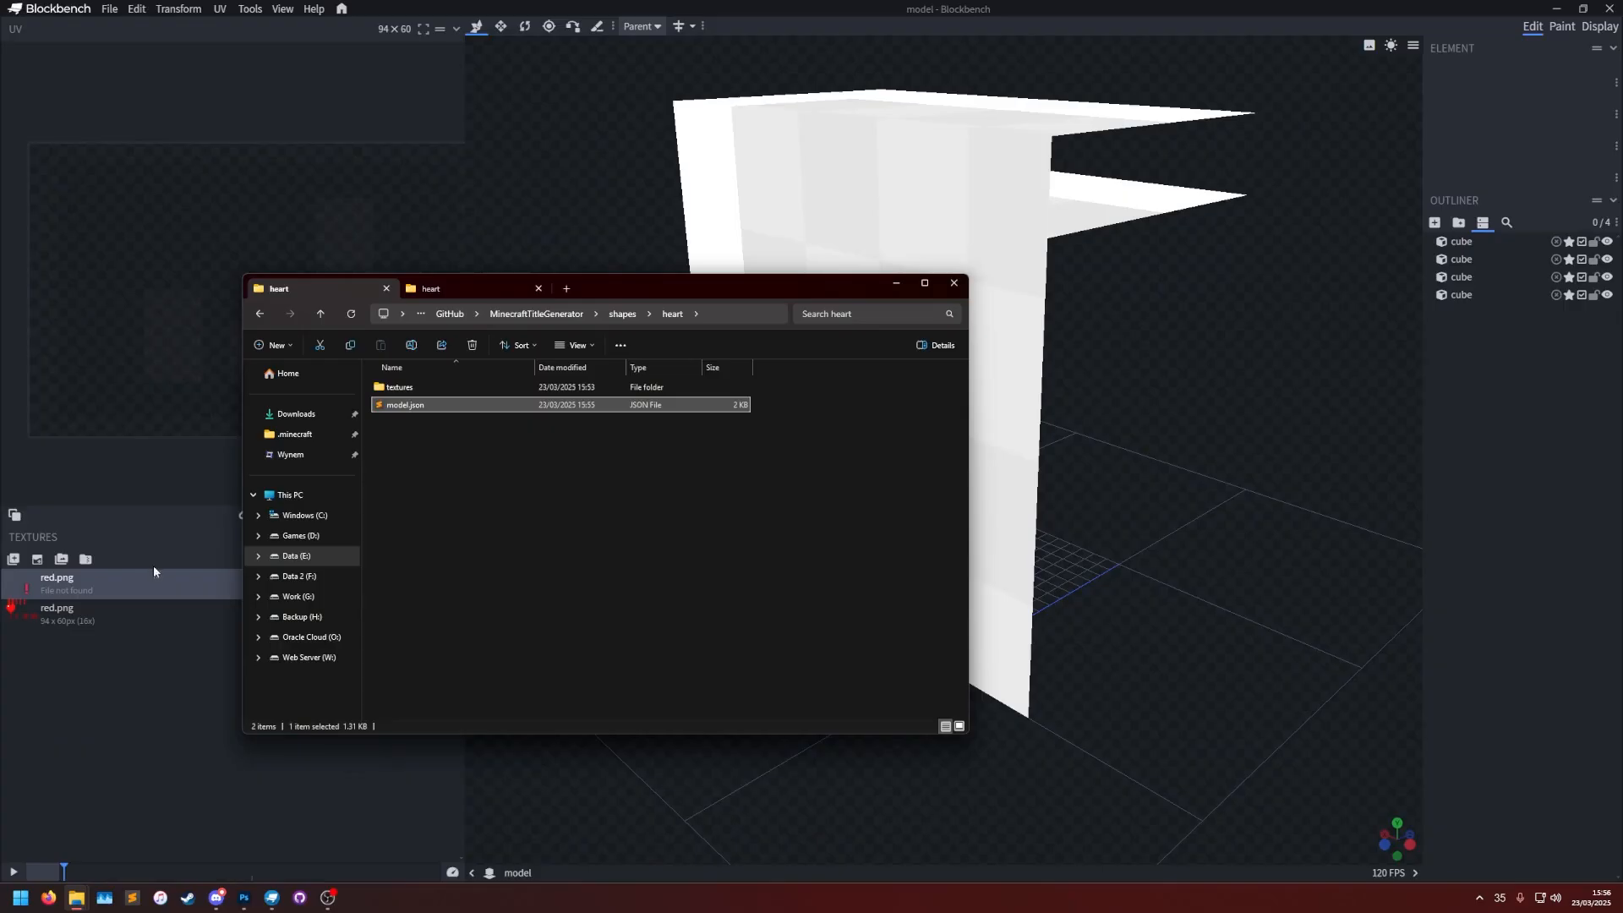
{"action": "left_click_drag", "start_coordinate": [611, 285], "coordinate": [991, 287]}
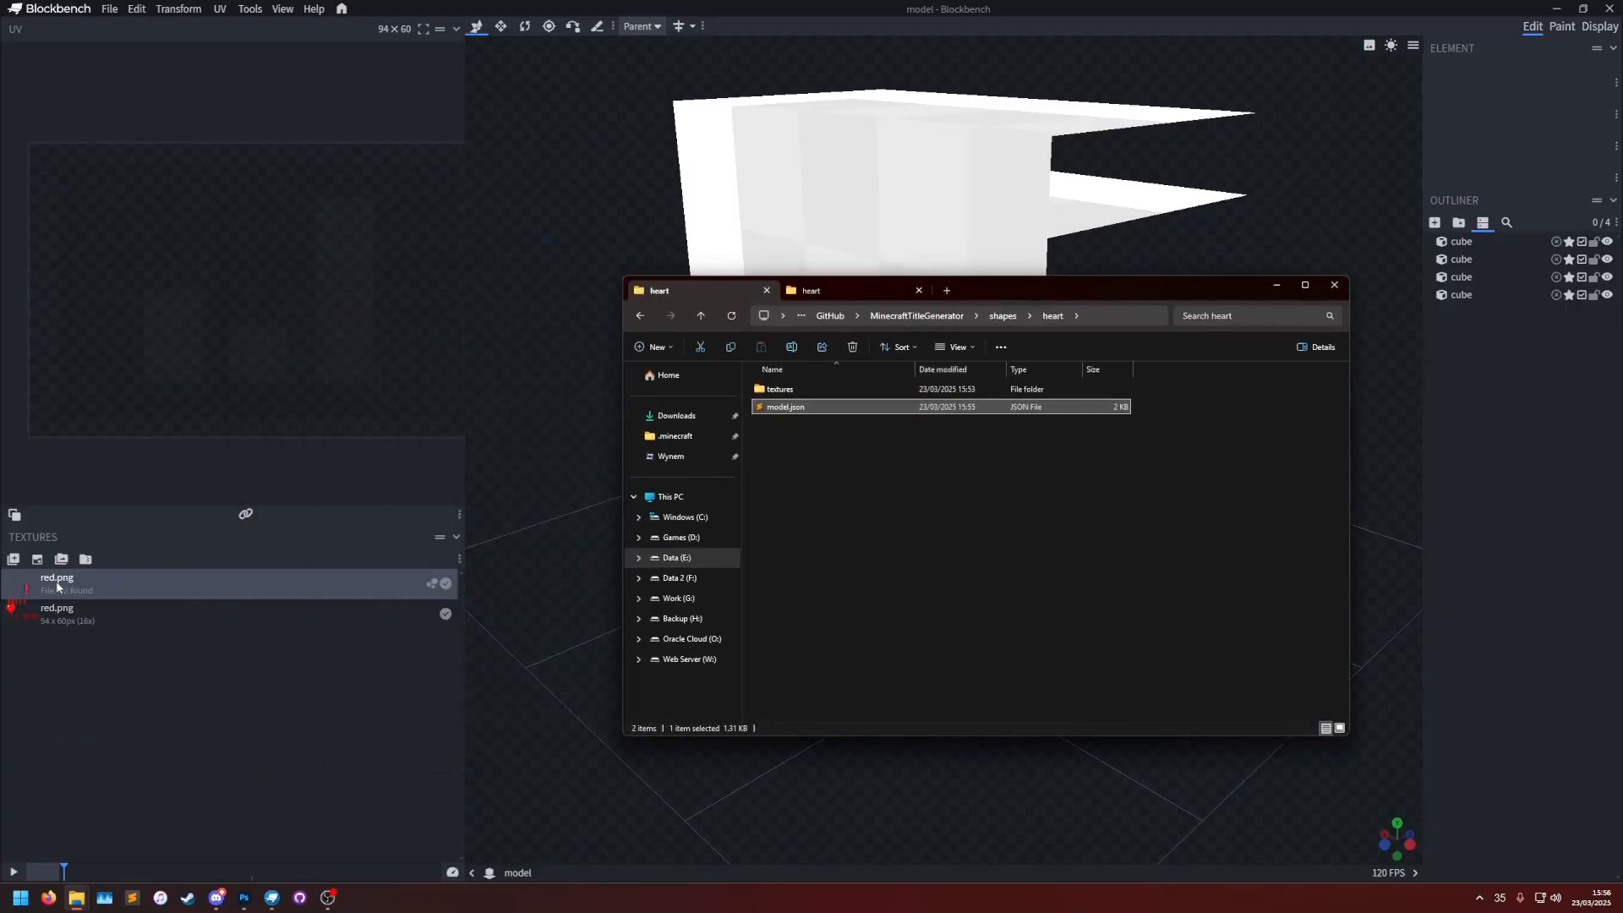
{"action": "double_click", "coordinate": [779, 389]}
{"action": "left_click_drag", "start_coordinate": [785, 402], "coordinate": [59, 592]}
{"action": "left_click", "coordinate": [795, 155]}
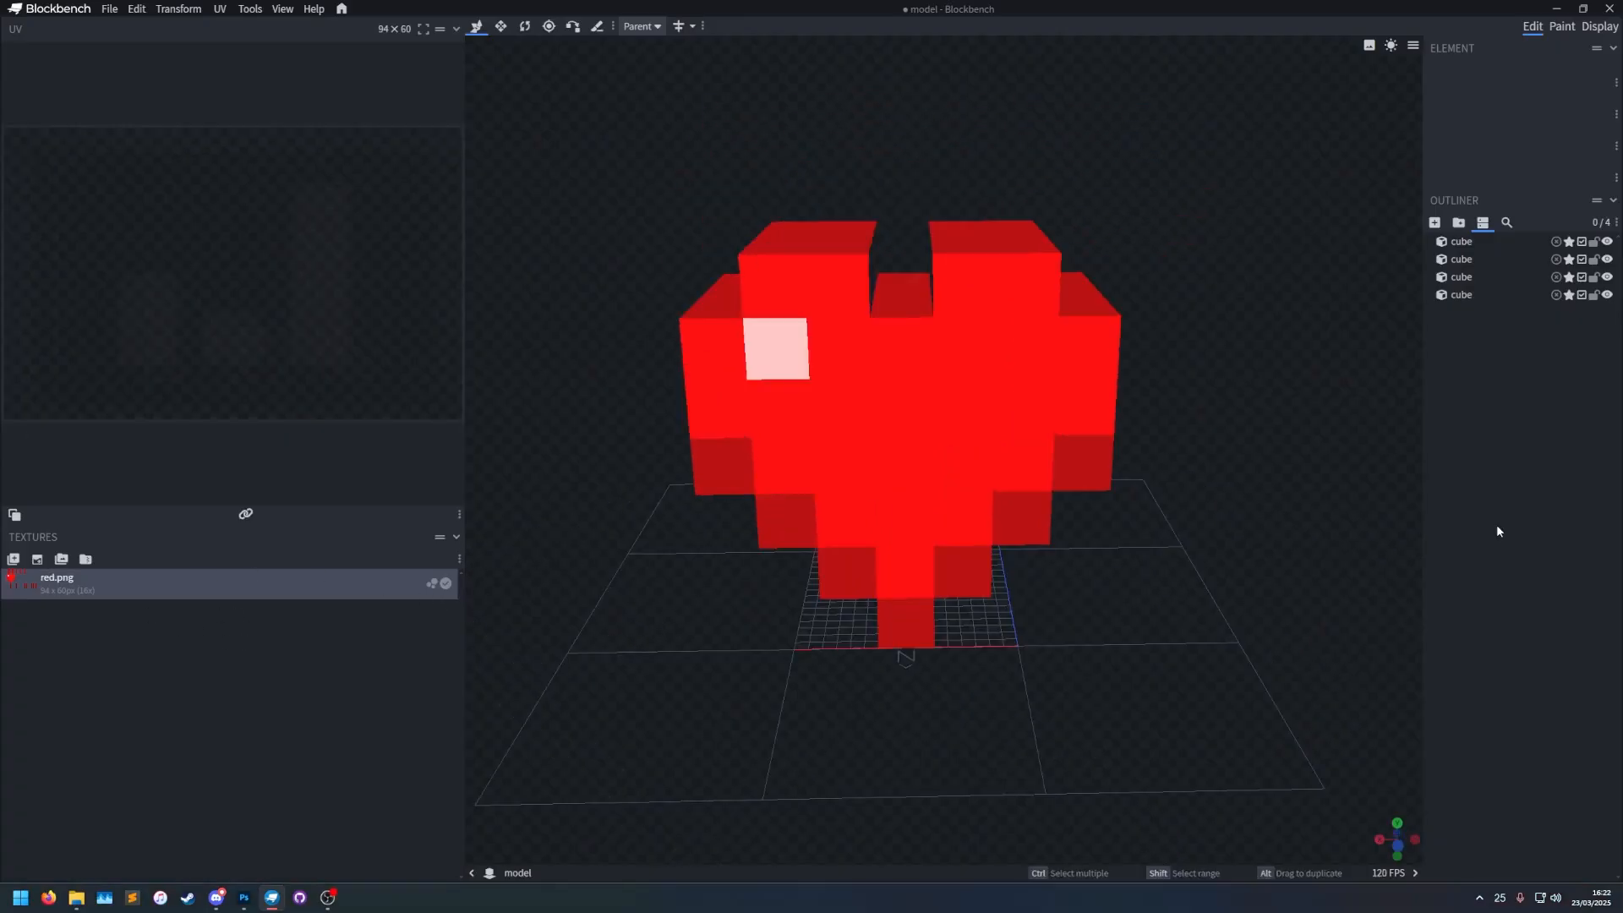
Switch to Photoshop and extend red.png's canvas downwards to add empty space below the dark strips.
{"action": "left_click", "coordinate": [249, 900]}
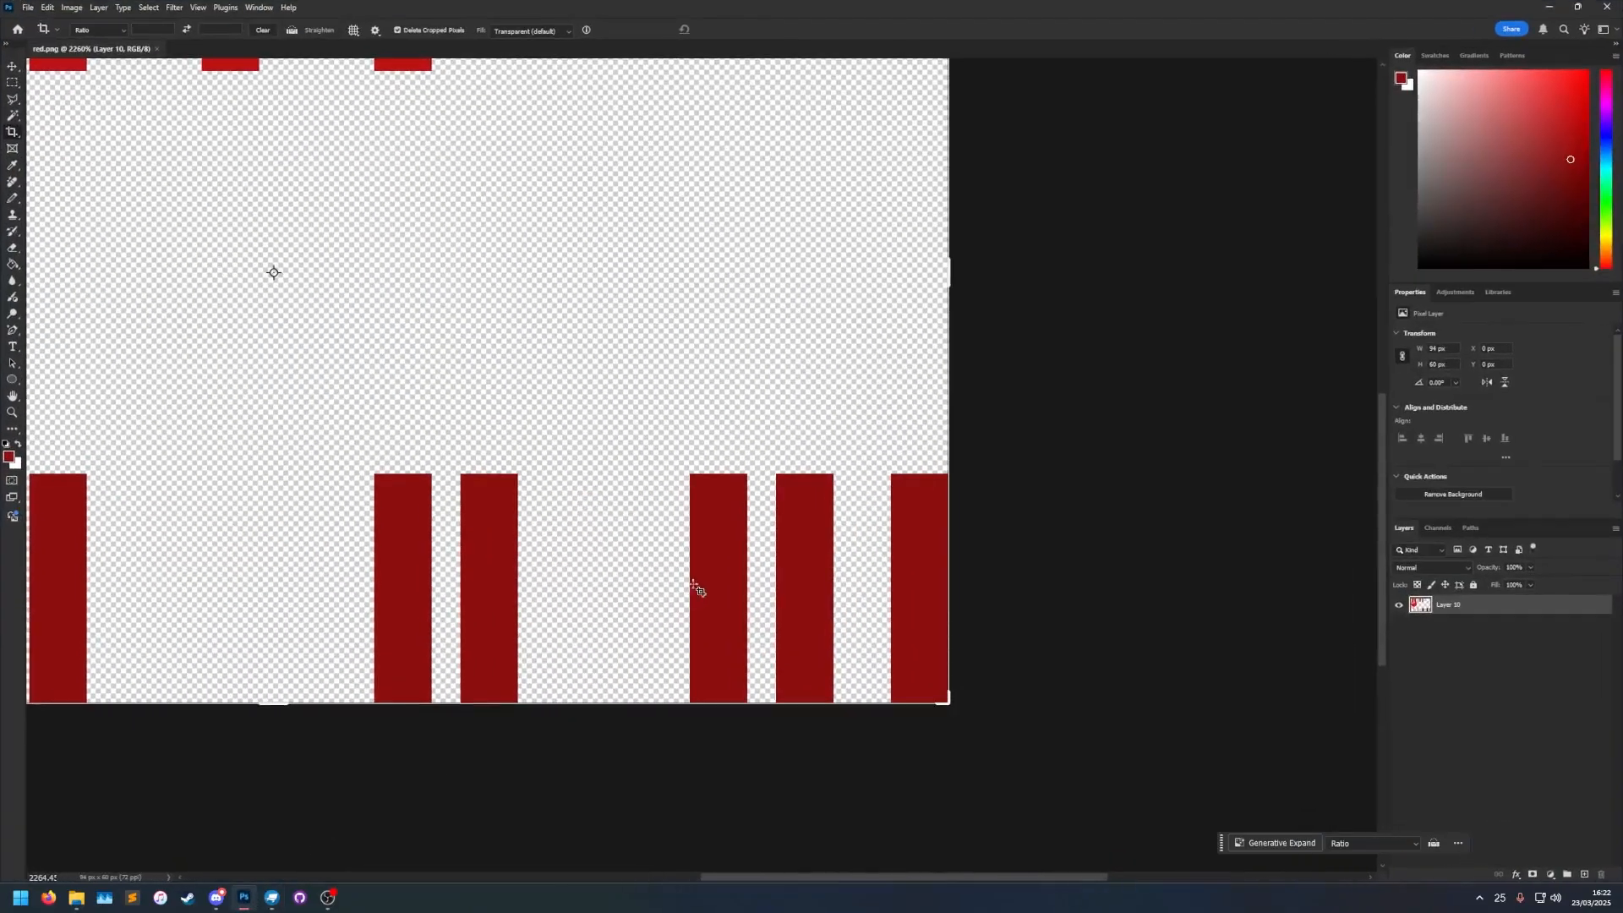
{"action": "left_click_drag", "start_coordinate": [319, 341], "coordinate": [1037, 406]}
{"action": "scroll", "coordinate": [784, 533], "scroll_direction": "down", "scroll_amount": 3, "text": "alt"}
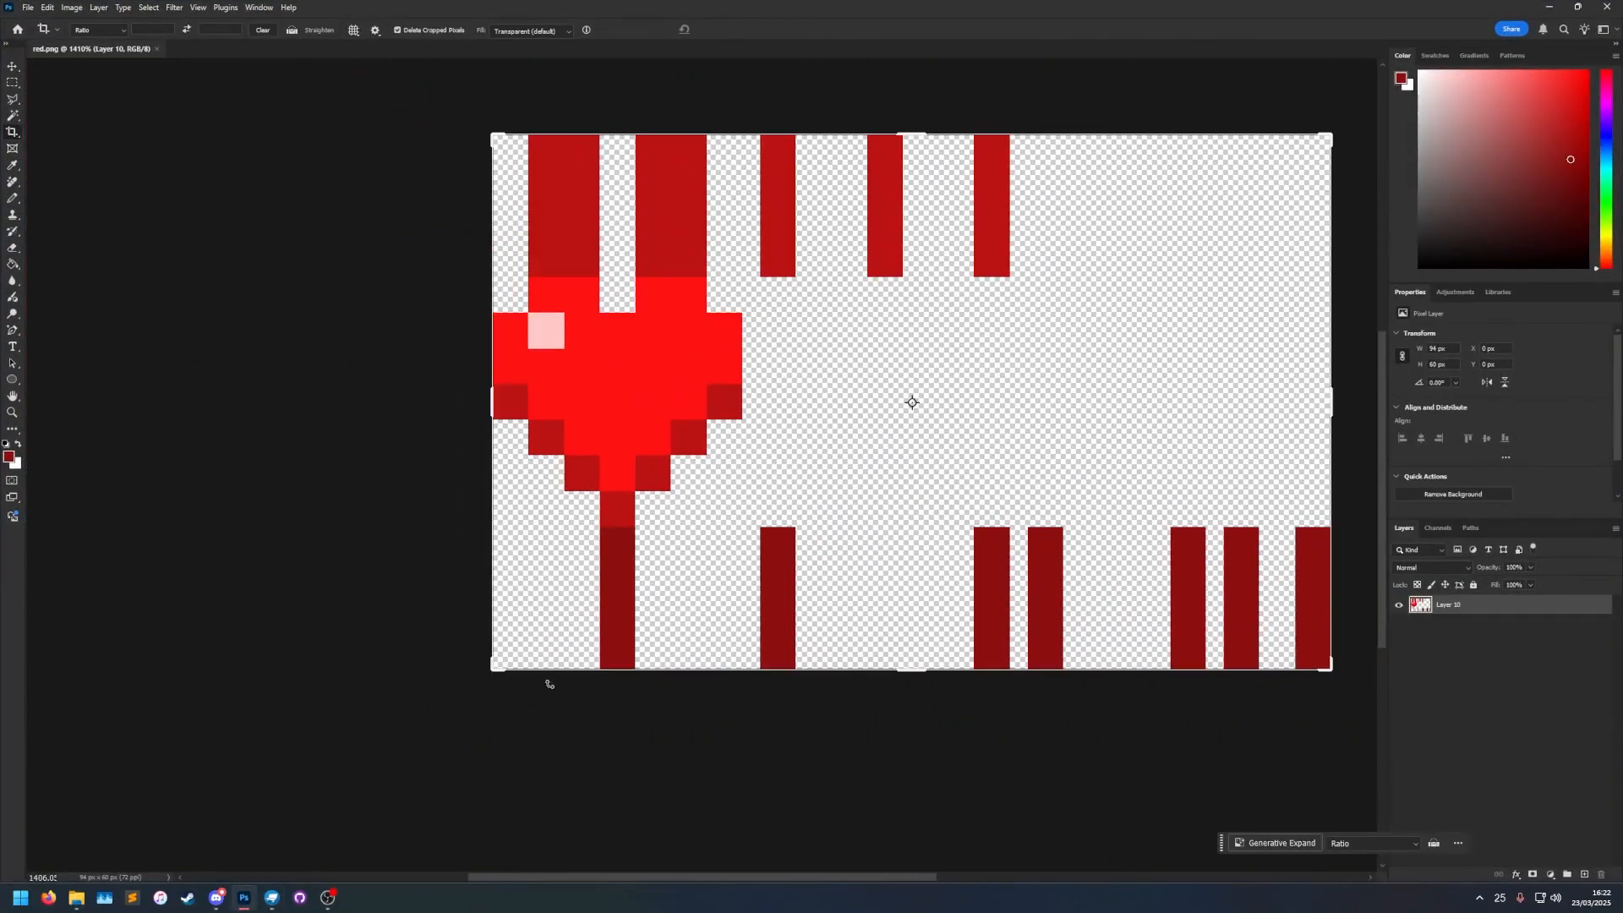
{"action": "left_click_drag", "start_coordinate": [911, 670], "coordinate": [840, 629]}
{"action": "key", "text": "Return"}
Draw one black pixel at the canvas's left edge, two pixels below the bottom of the dark strips.
{"action": "key", "text": "b"}
{"action": "scroll", "coordinate": [620, 388], "scroll_direction": "up", "scroll_amount": 1}
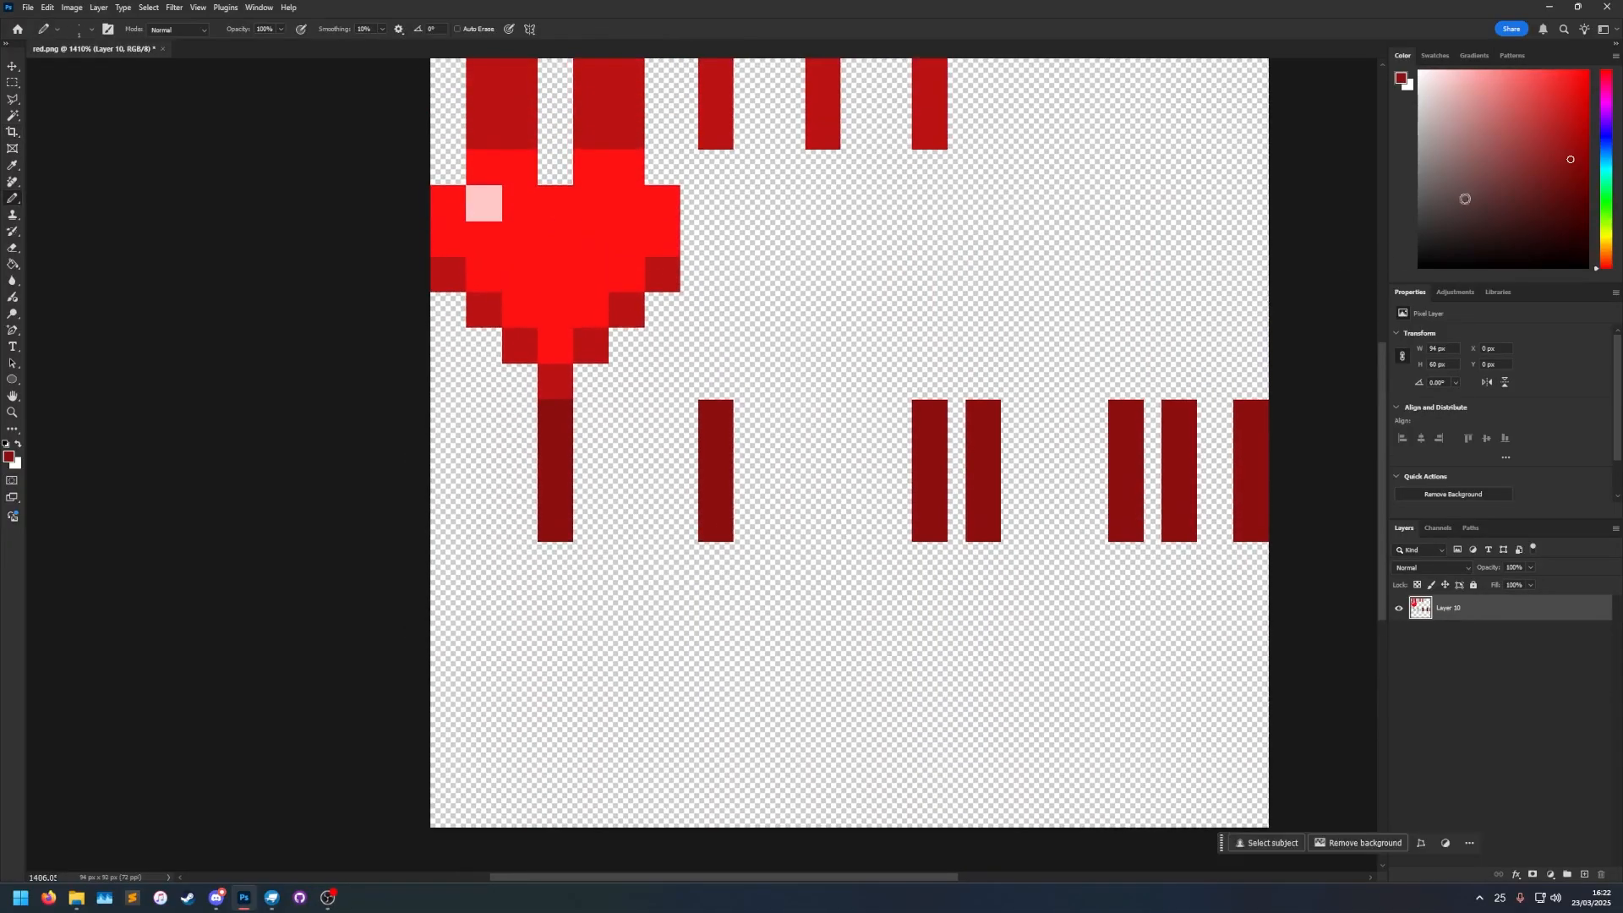
{"action": "scroll", "coordinate": [503, 543], "scroll_direction": "up", "scroll_amount": 5, "text": "alt"}
{"action": "scroll", "coordinate": [681, 479], "scroll_direction": "down", "scroll_amount": 4, "text": "alt"}
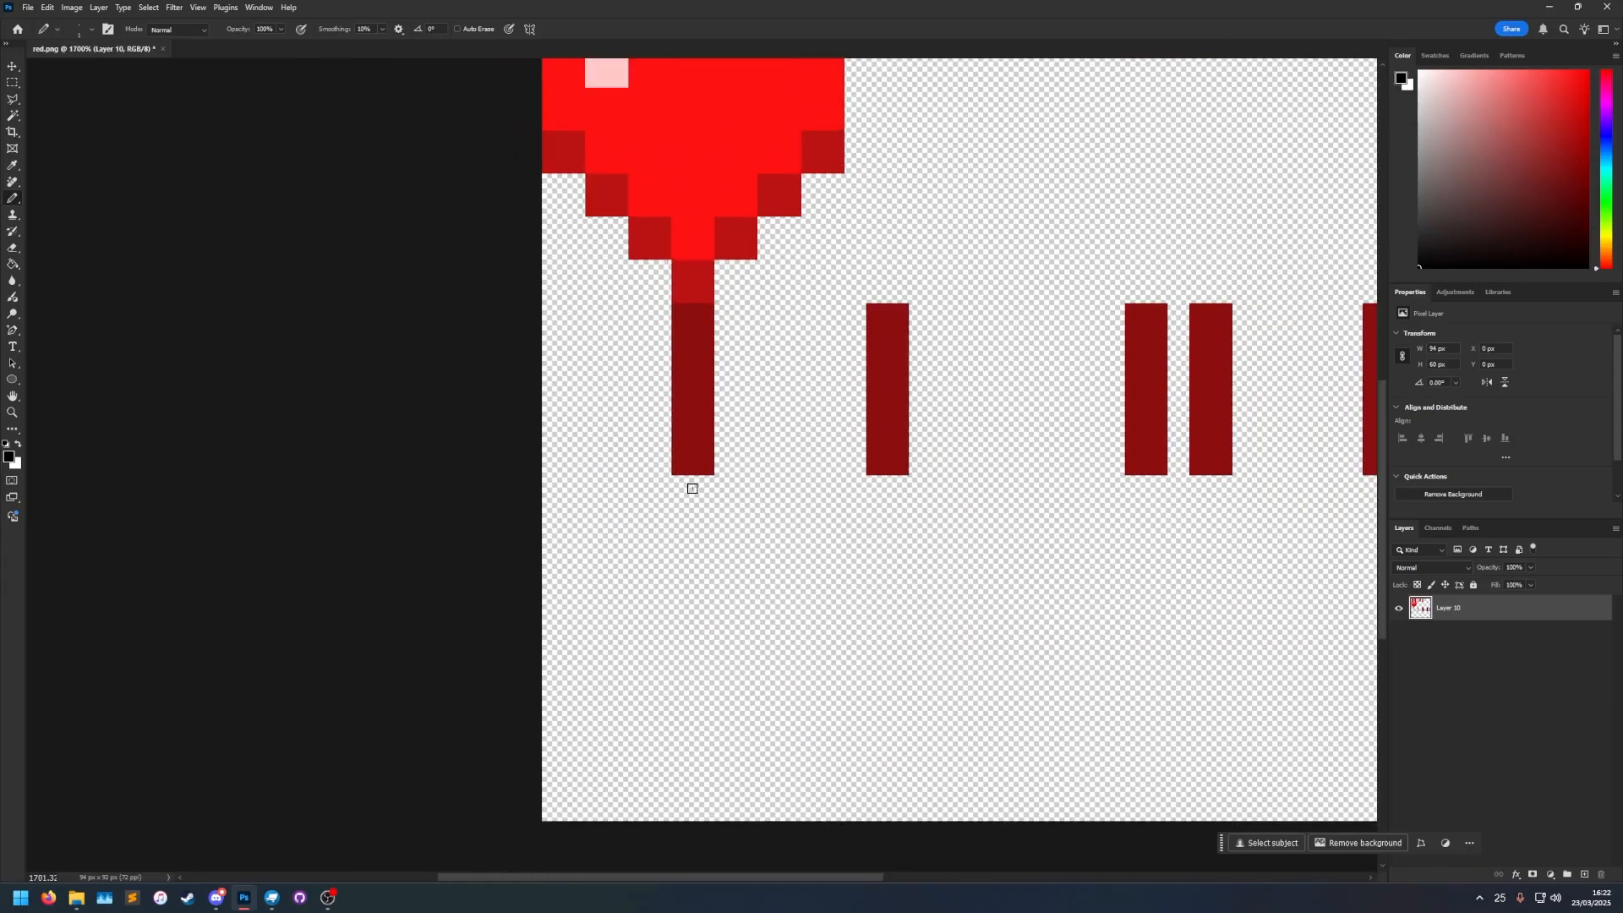
{"action": "scroll", "coordinate": [693, 487], "scroll_direction": "up", "scroll_amount": 3, "text": "alt"}
{"action": "left_click", "coordinate": [12, 82]}
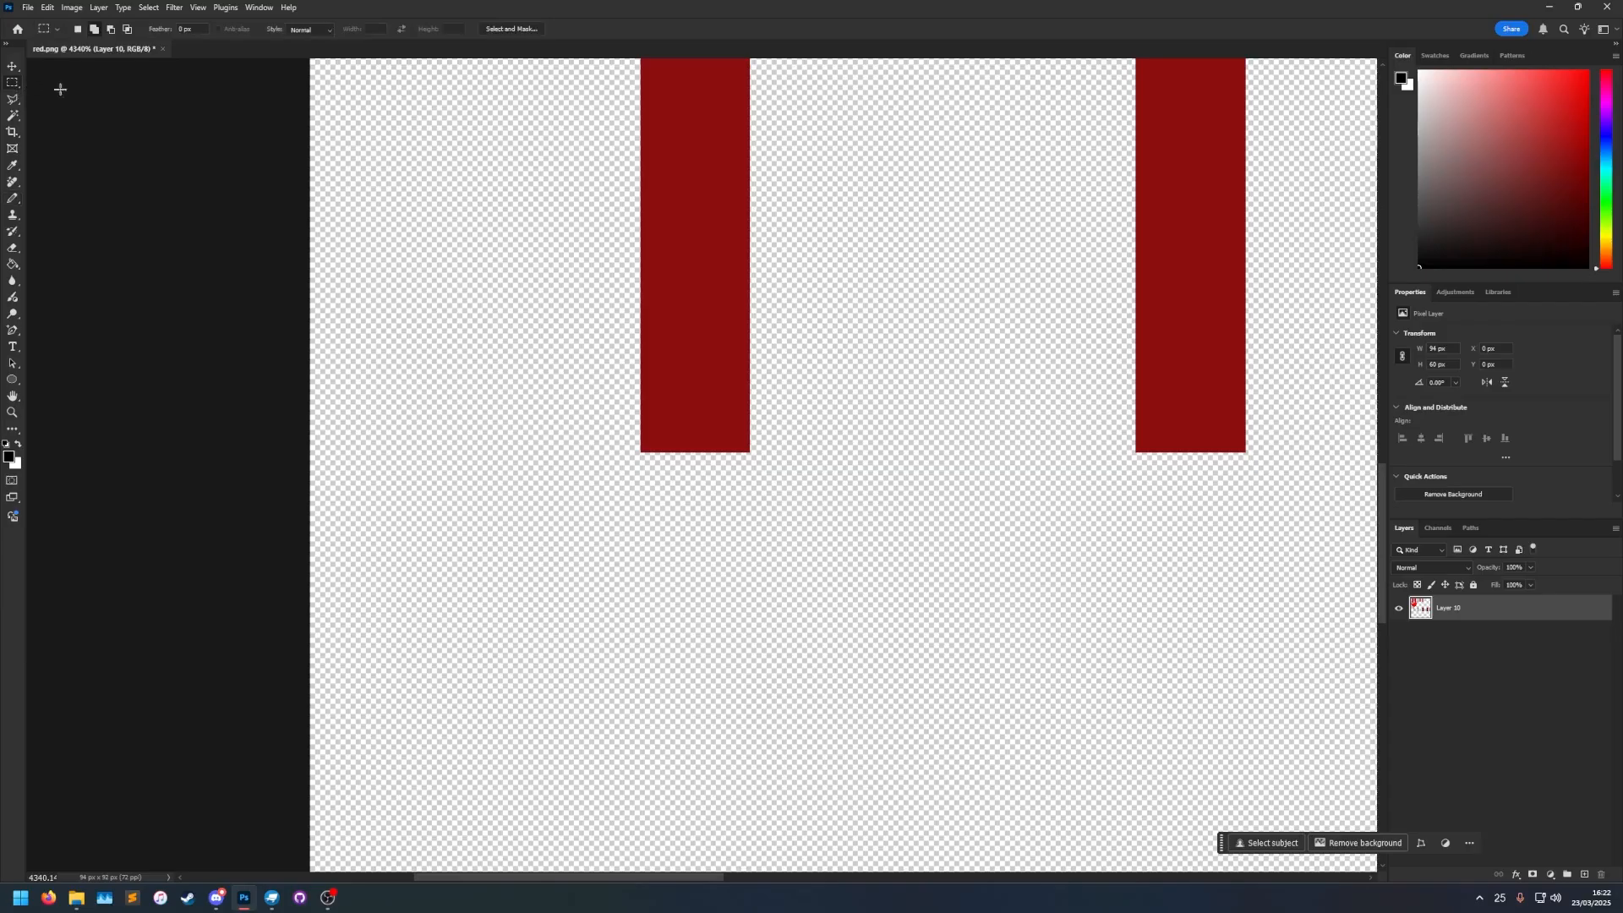
{"action": "scroll", "coordinate": [677, 441], "scroll_direction": "down", "scroll_amount": 5, "text": "alt"}
{"action": "mouse_move", "coordinate": [599, 134]}
{"action": "left_mouse_down"}
{"action": "mouse_move", "coordinate": [1076, 405]}
{"action": "mouse_move", "coordinate": [1202, 450]}
{"action": "left_mouse_up"}
{"action": "scroll", "coordinate": [634, 472], "scroll_direction": "up", "scroll_amount": 5, "text": "alt"}
{"action": "left_click", "coordinate": [10, 201]}
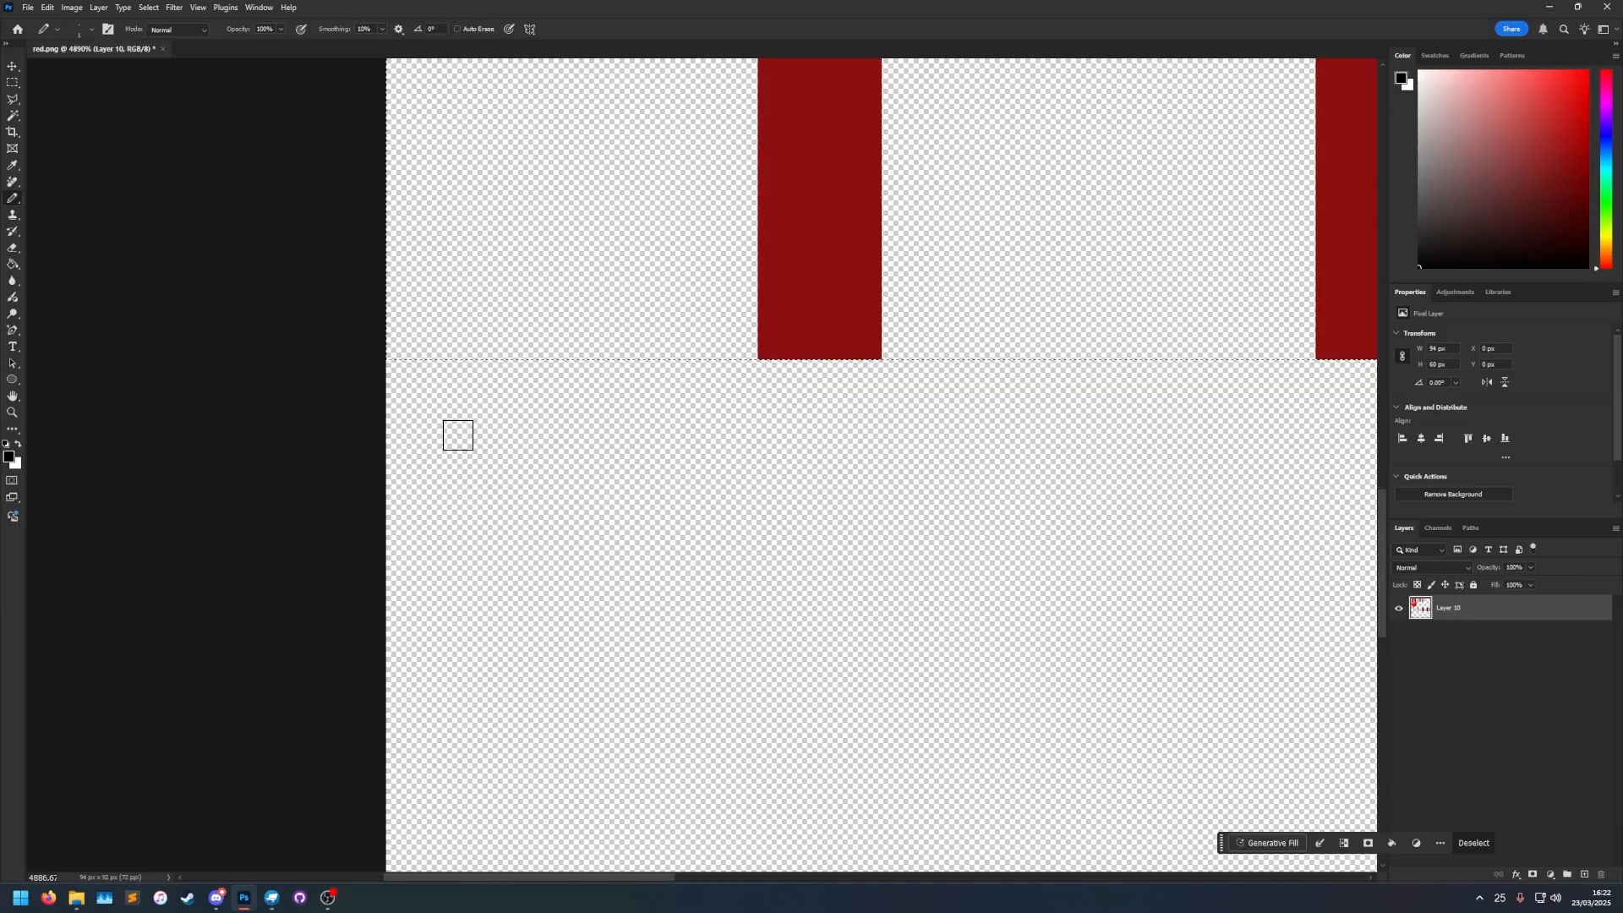
{"action": "key", "text": "ctrl+d"}
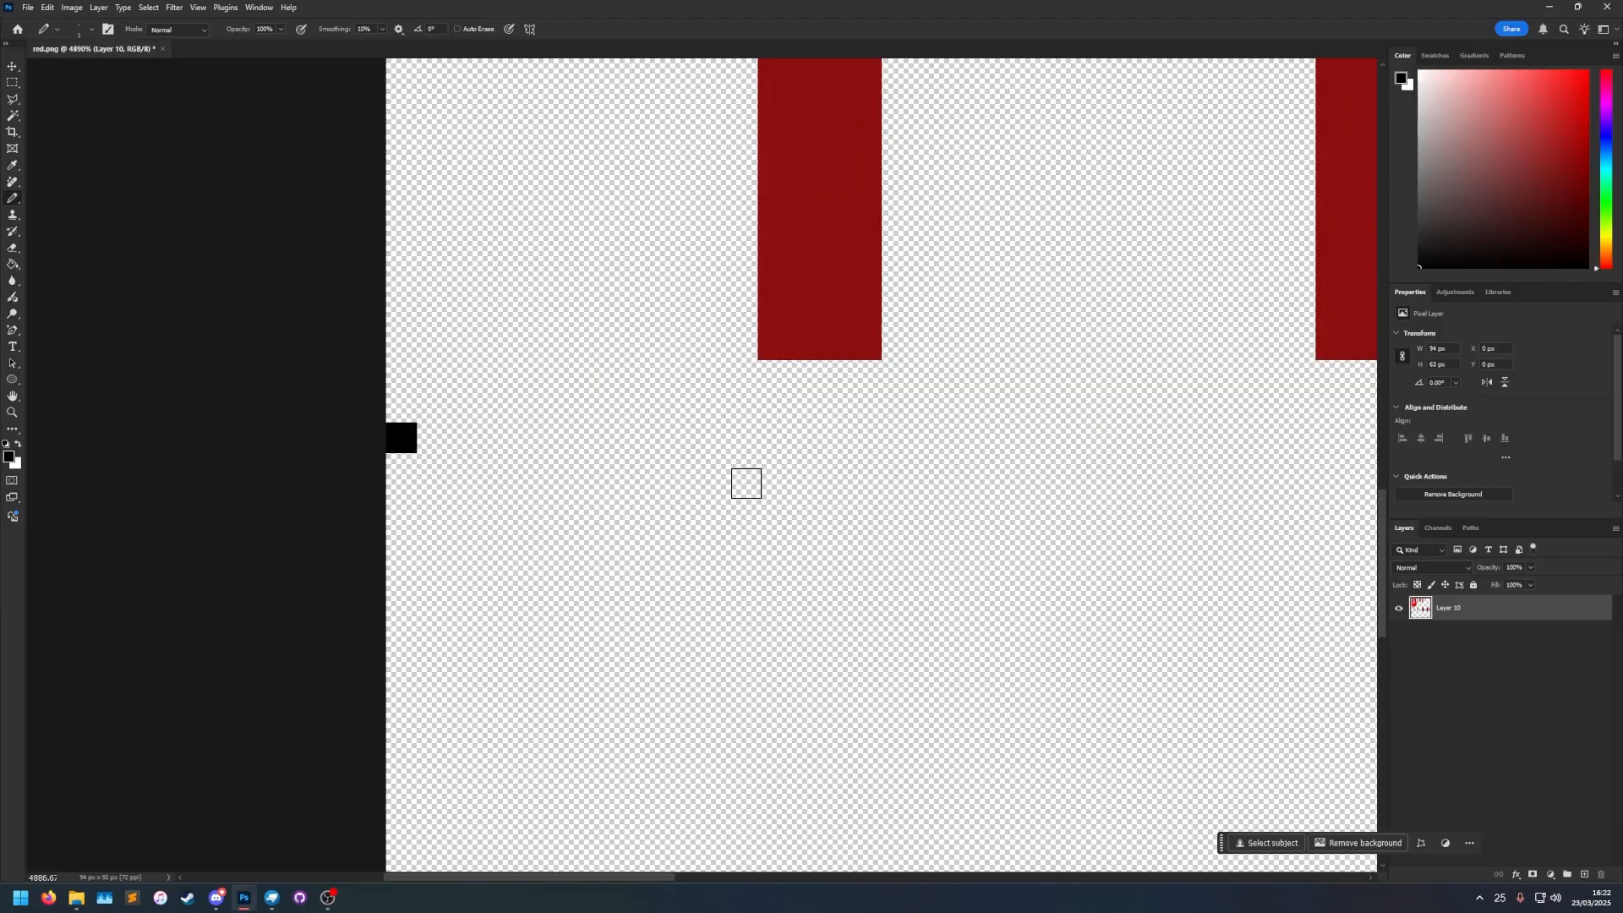
Copy the heart's front face to a new layer and place the copy in the empty area below the strips.
{"action": "left_click", "coordinate": [12, 83]}
{"action": "scroll", "coordinate": [432, 435], "scroll_direction": "down", "scroll_amount": 2, "text": "alt"}
{"action": "scroll", "coordinate": [440, 446], "scroll_direction": "up", "scroll_amount": 1, "text": "alt"}
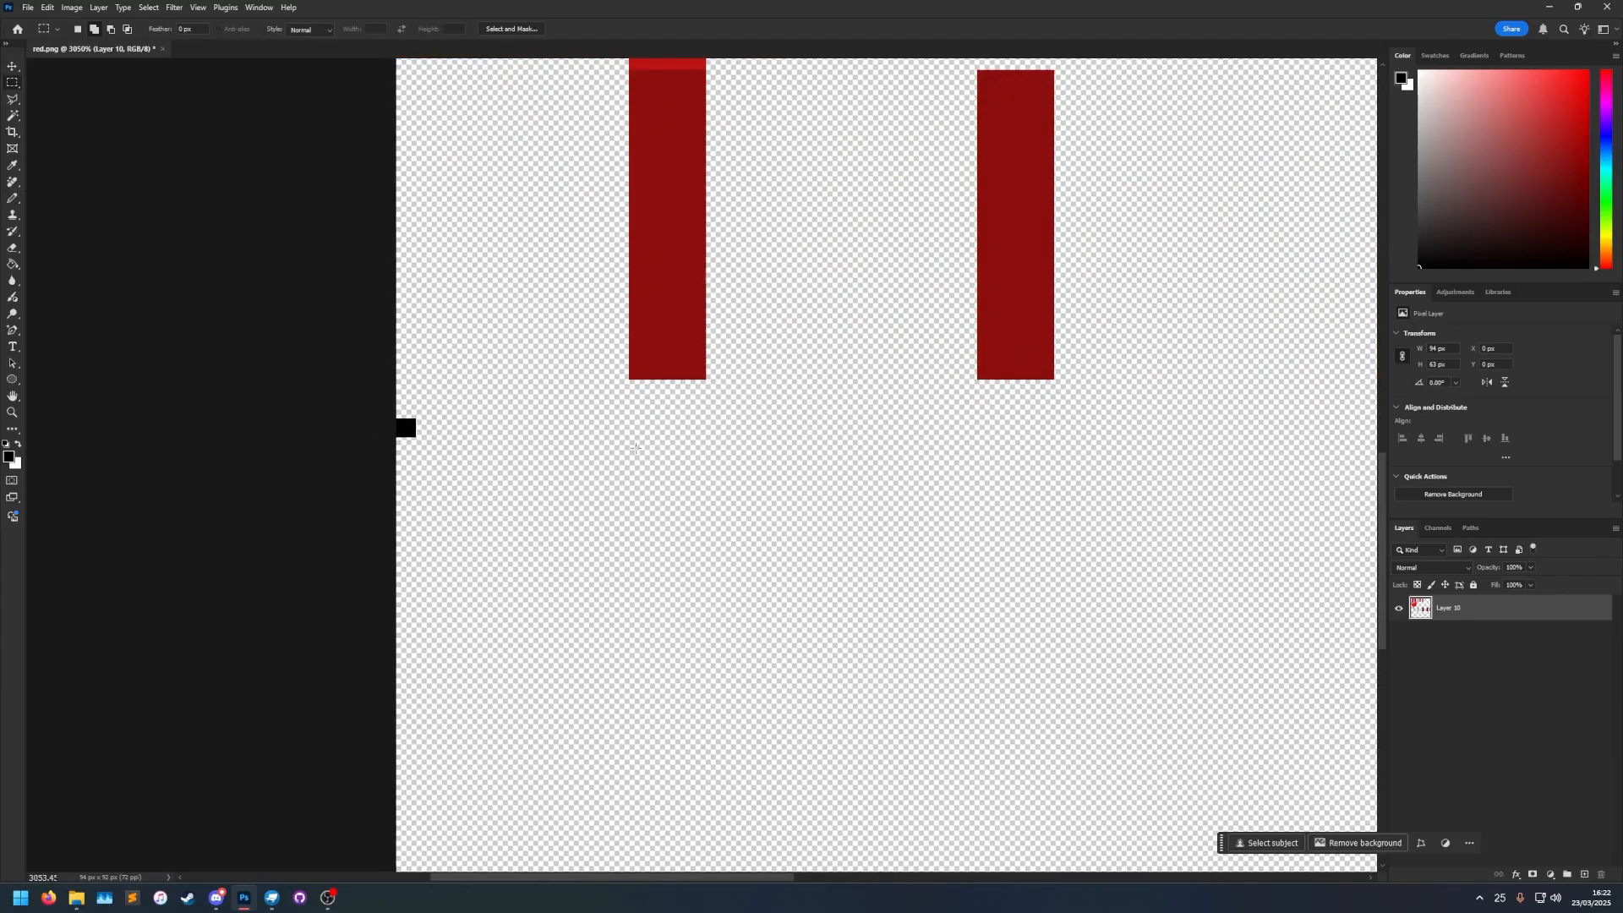
{"action": "scroll", "coordinate": [634, 448], "scroll_direction": "down", "scroll_amount": 3, "text": "alt"}
{"action": "left_click_drag", "start_coordinate": [620, 470], "coordinate": [1132, 619]}
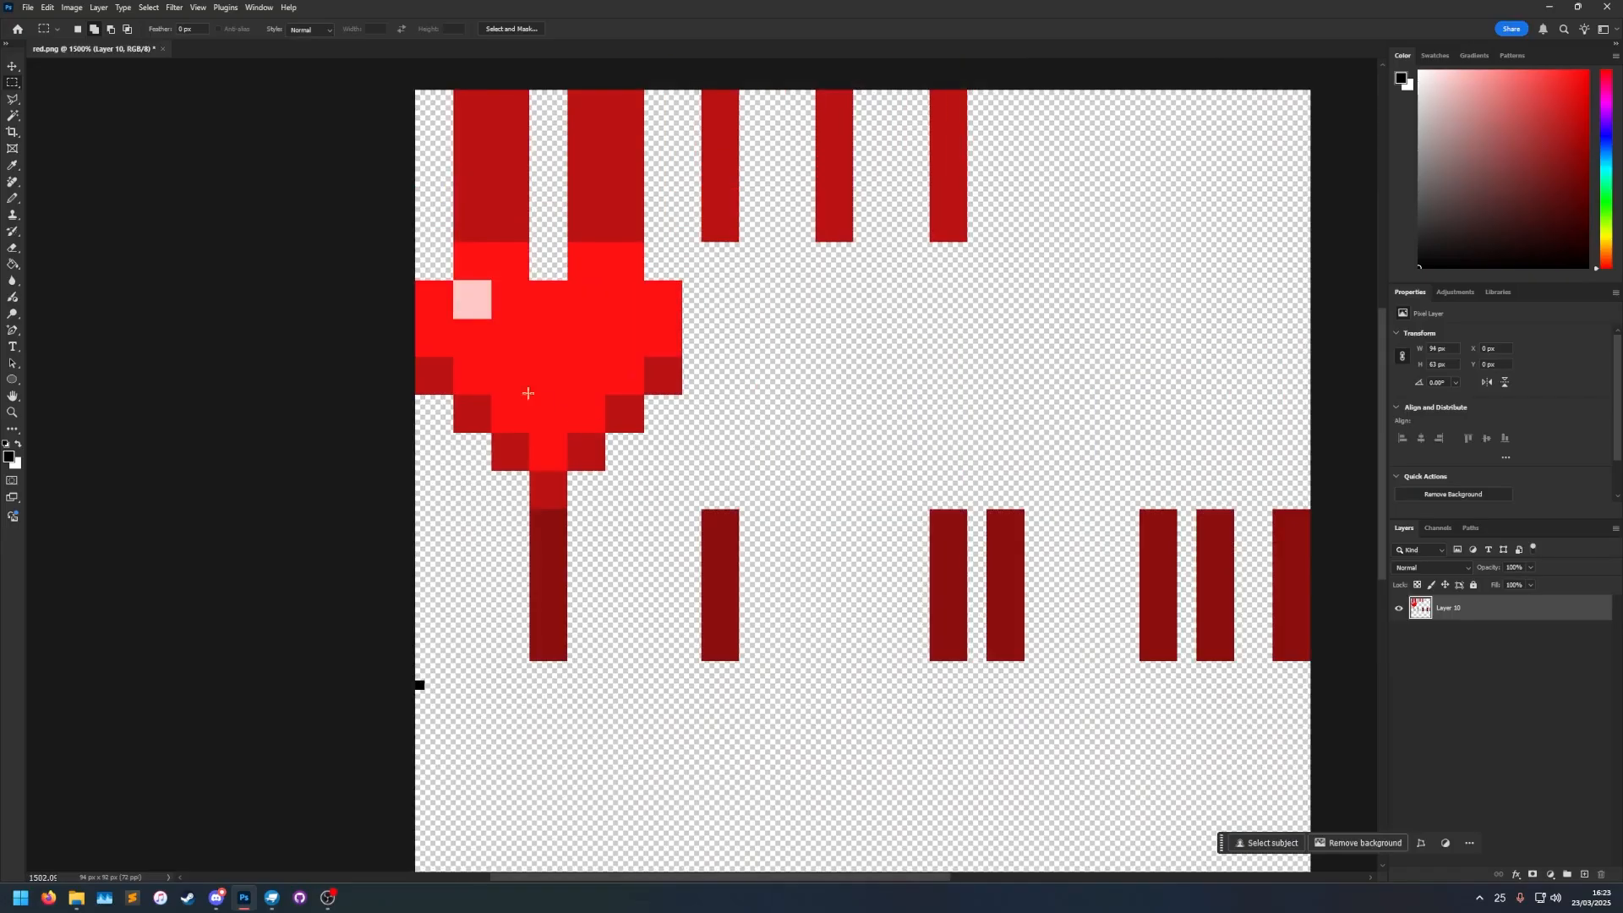
{"action": "left_click_drag", "start_coordinate": [413, 244], "coordinate": [691, 507]}
{"action": "key", "text": "ctrl+j"}
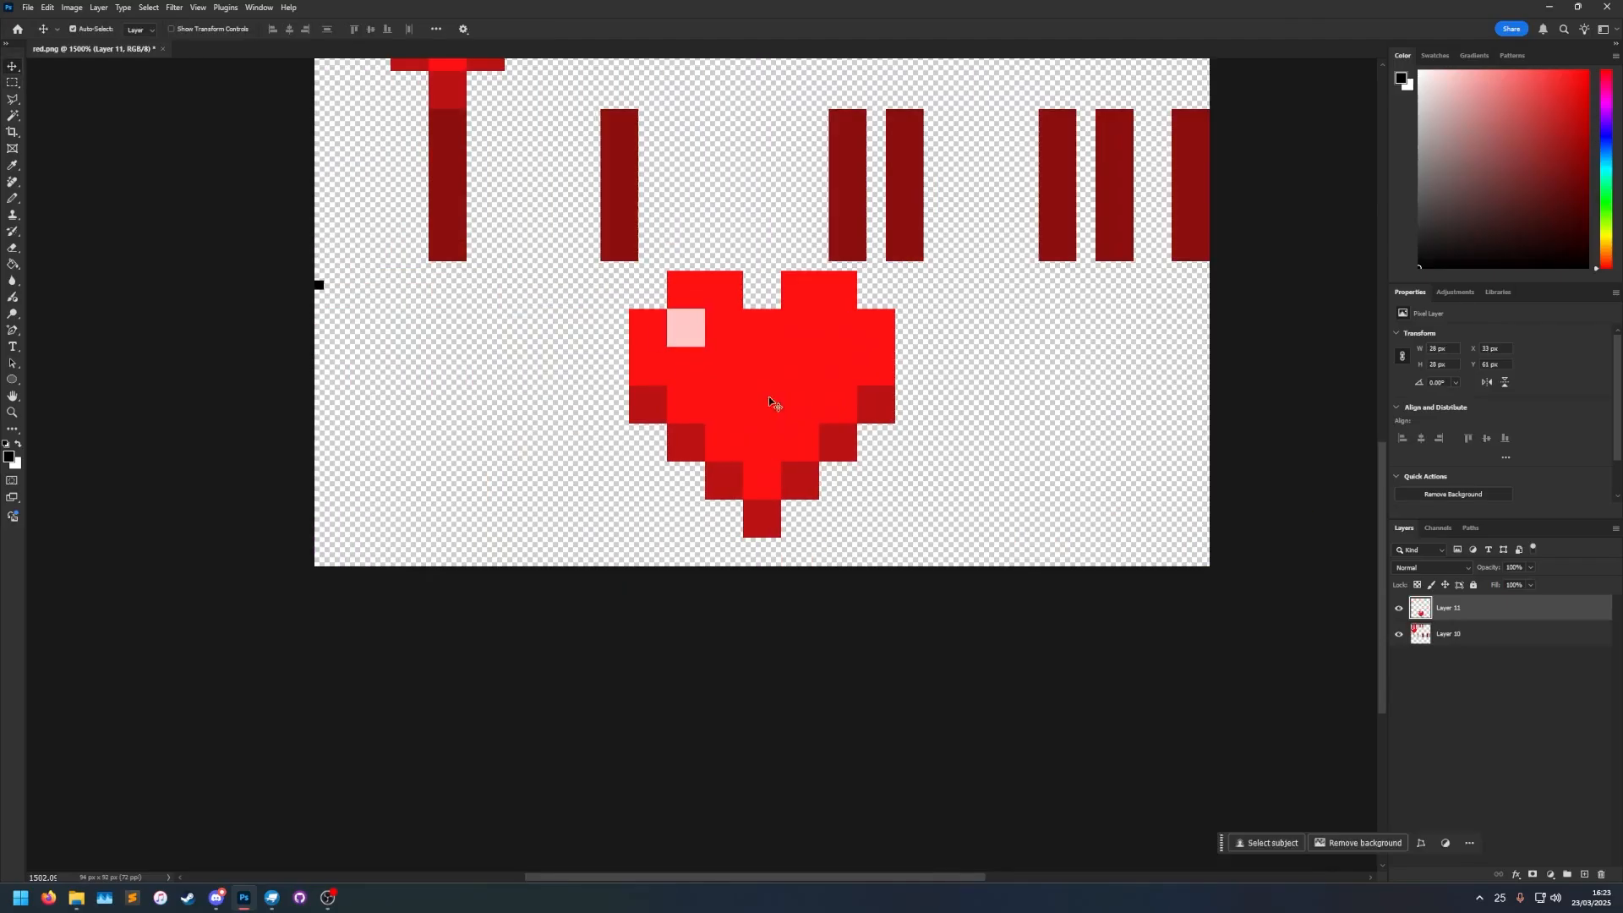
Fill the copied heart with black and add a 1 px black stroke outside its outline.
{"action": "left_click", "coordinate": [14, 263]}
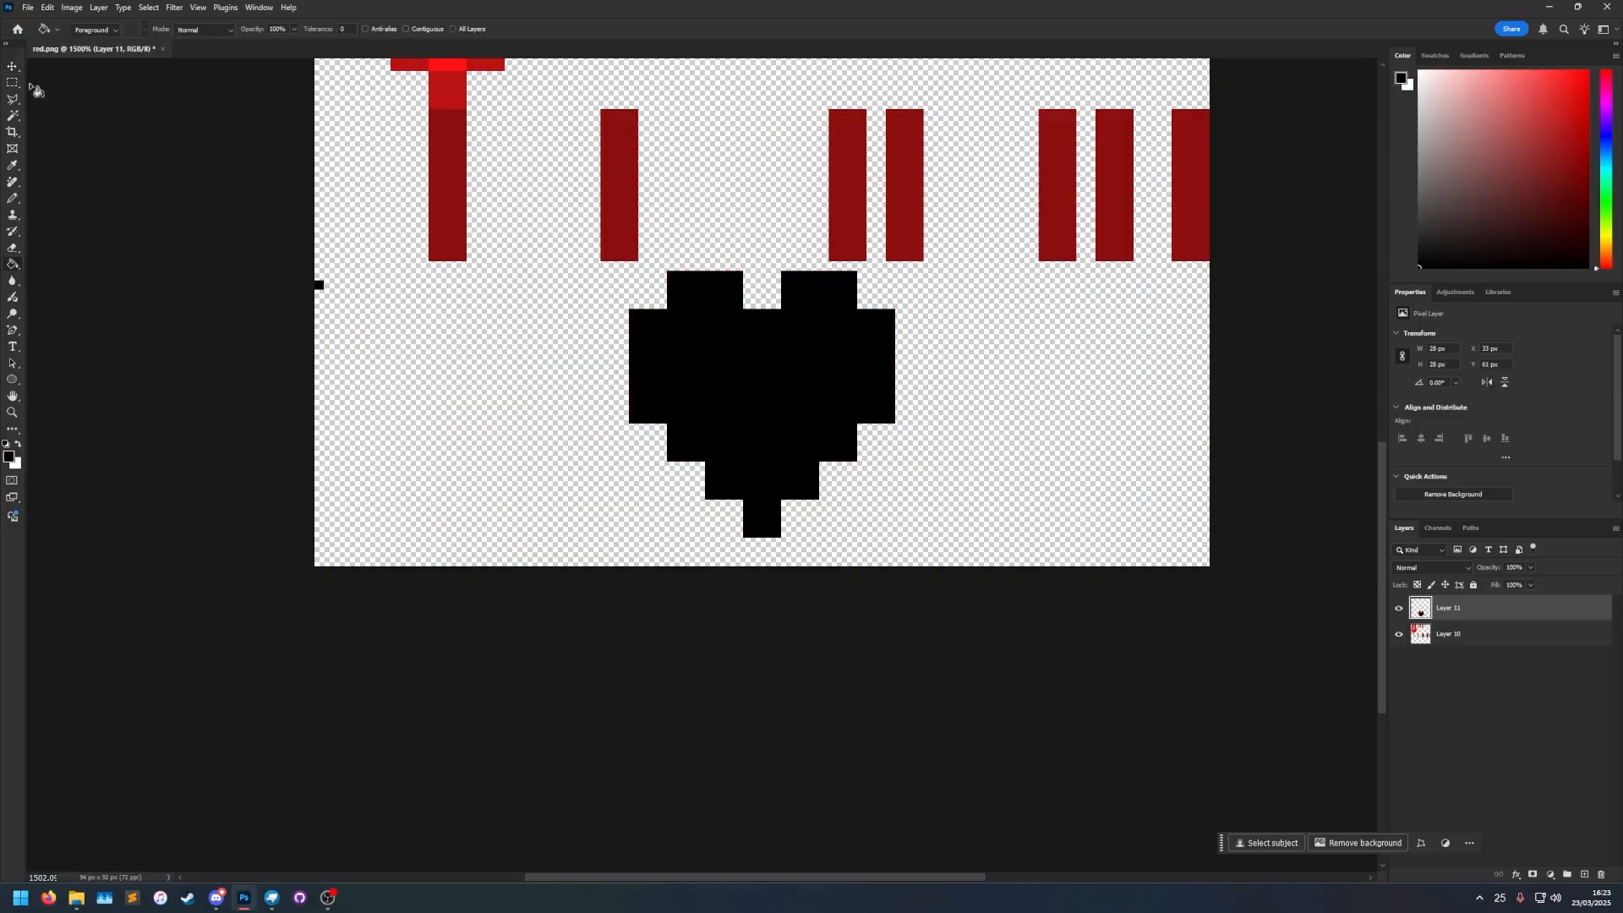
{"action": "key", "text": "m"}
{"action": "left_click", "coordinate": [1421, 612], "text": "ctrl"}
{"action": "right_click", "coordinate": [769, 364]}
{"action": "left_click", "coordinate": [799, 530]}
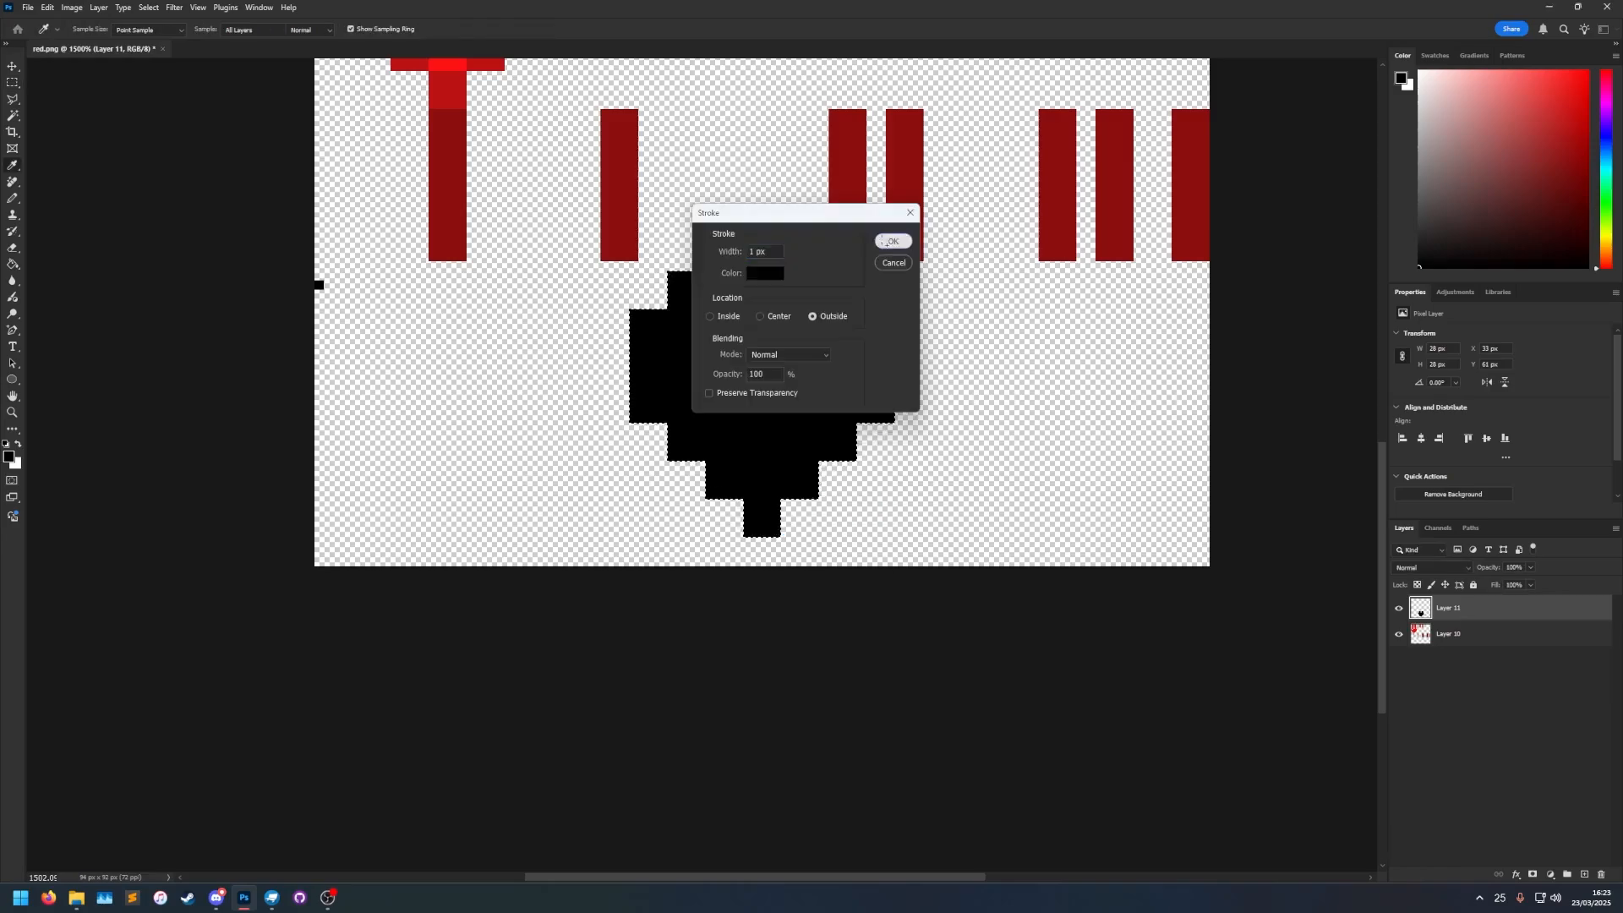
{"action": "key", "text": "Return"}
Add a second 1 px black outside stroke around the enlarged black heart and clear the selection.
{"action": "right_click", "coordinate": [738, 380]}
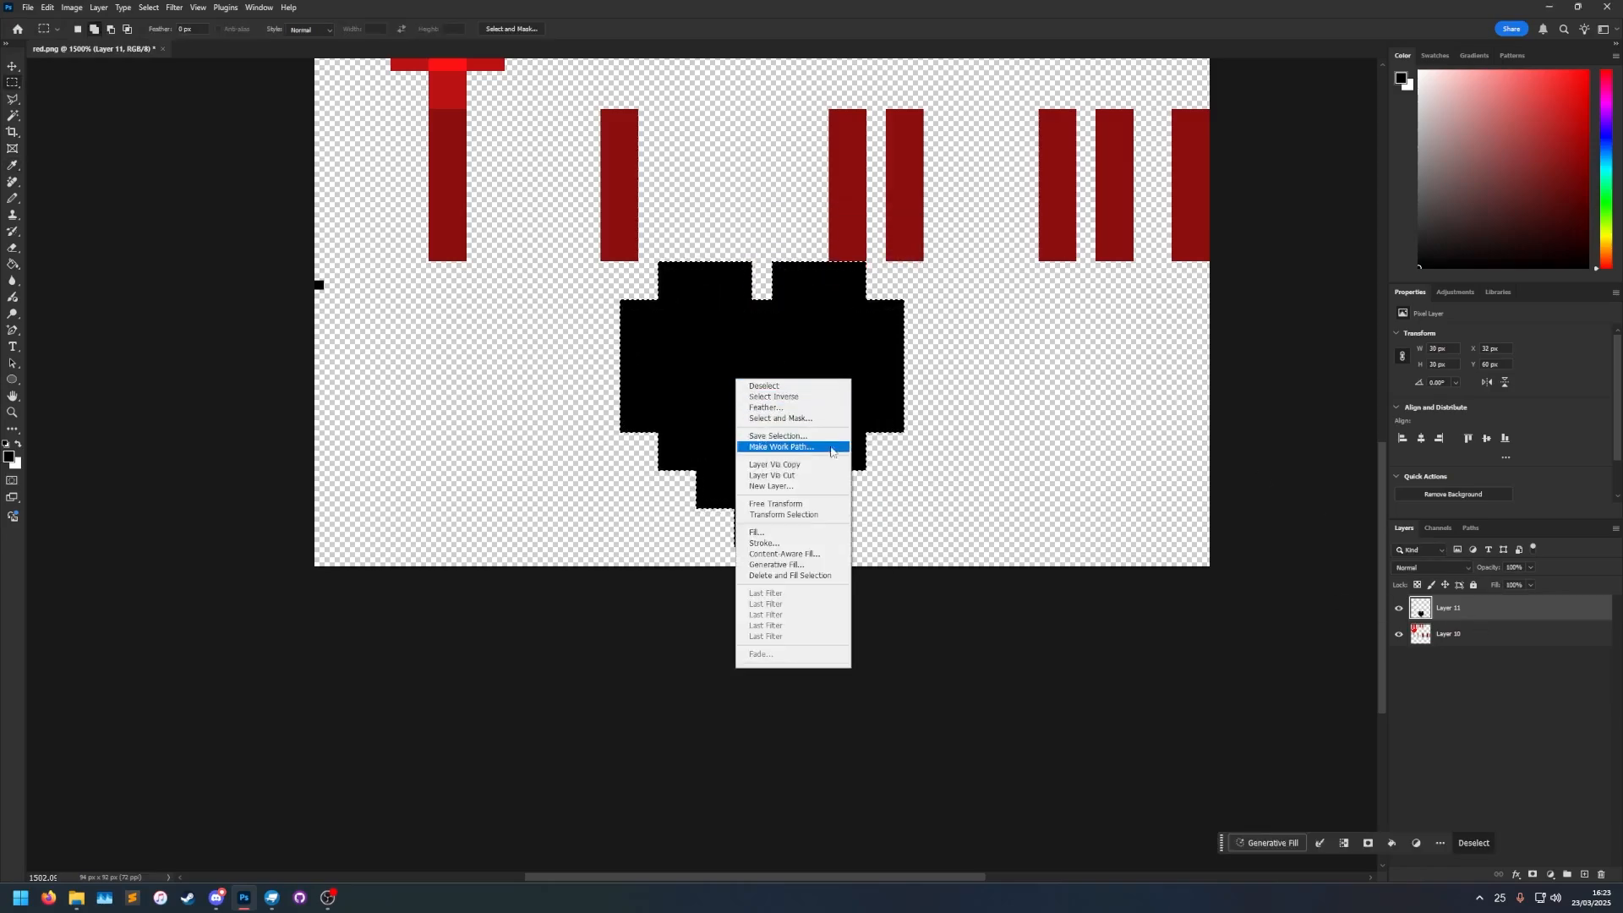
{"action": "left_click", "coordinate": [775, 544]}
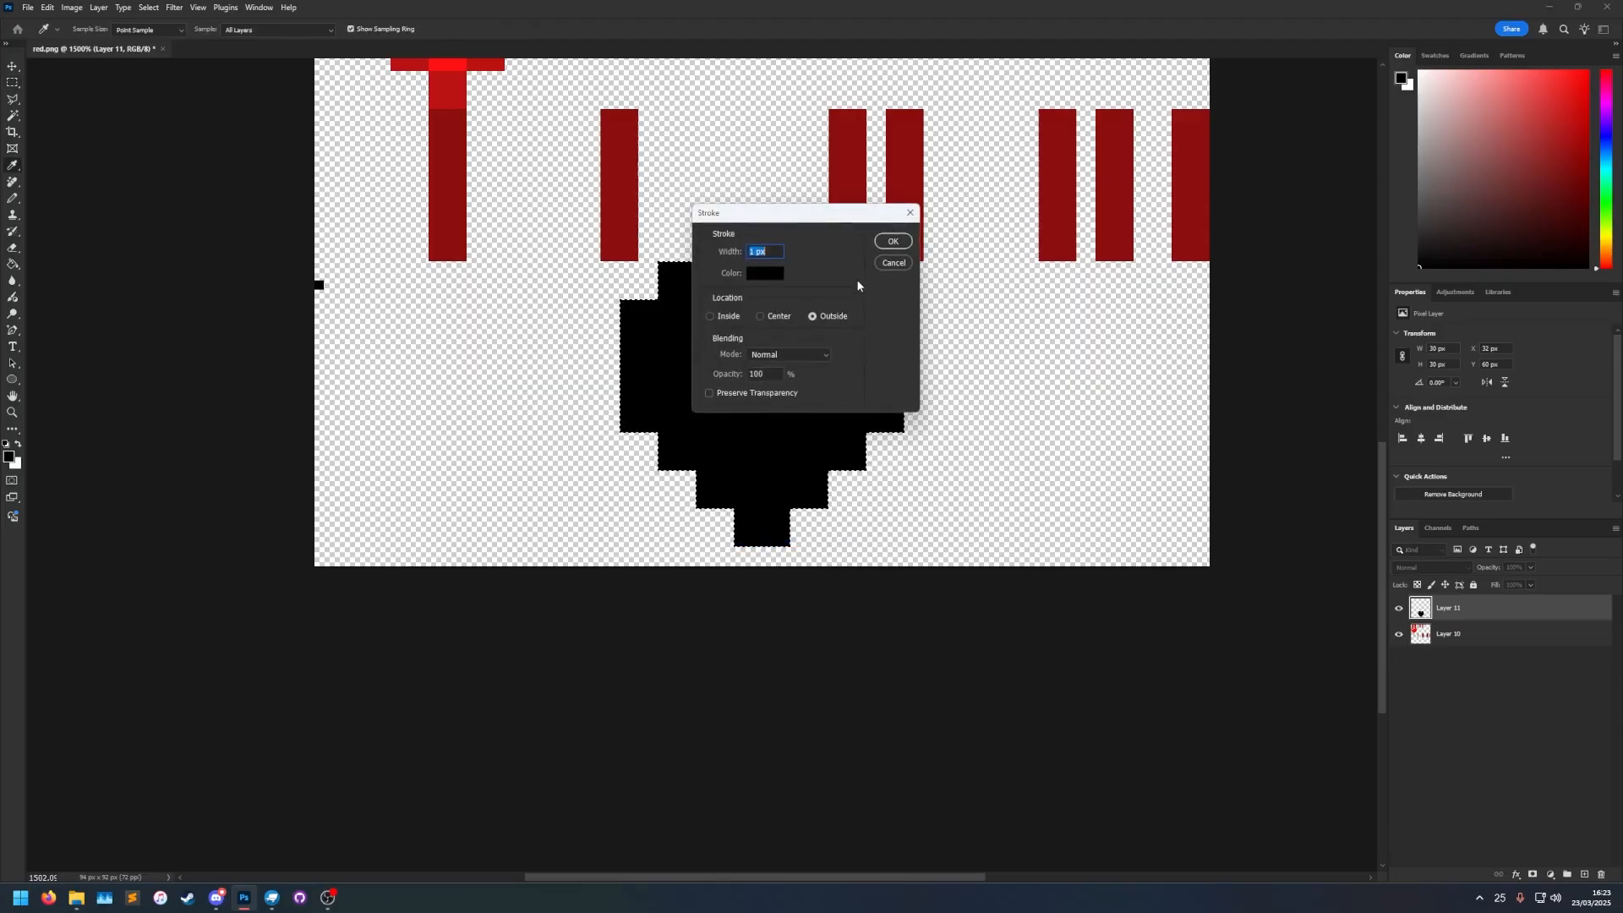
{"action": "left_click", "coordinate": [893, 240]}
{"action": "key", "text": "ctrl+d"}
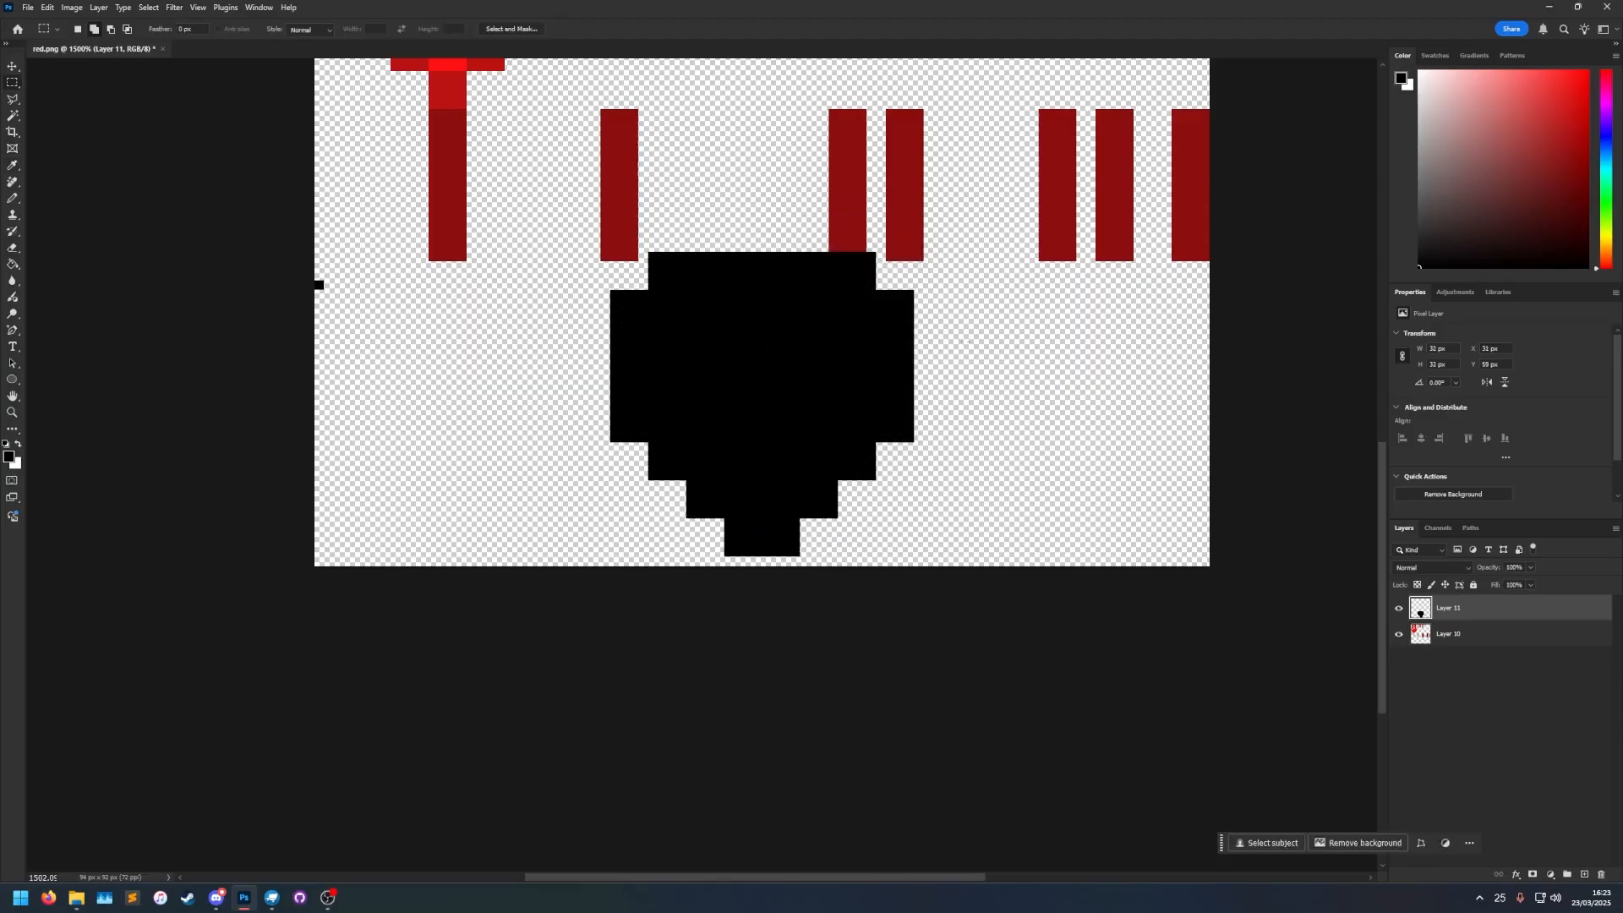
Scale the black heart down to 25% of its size.
{"action": "key", "text": "ctrl+t"}
{"action": "left_click_drag", "start_coordinate": [743, 297], "coordinate": [655, 246]}
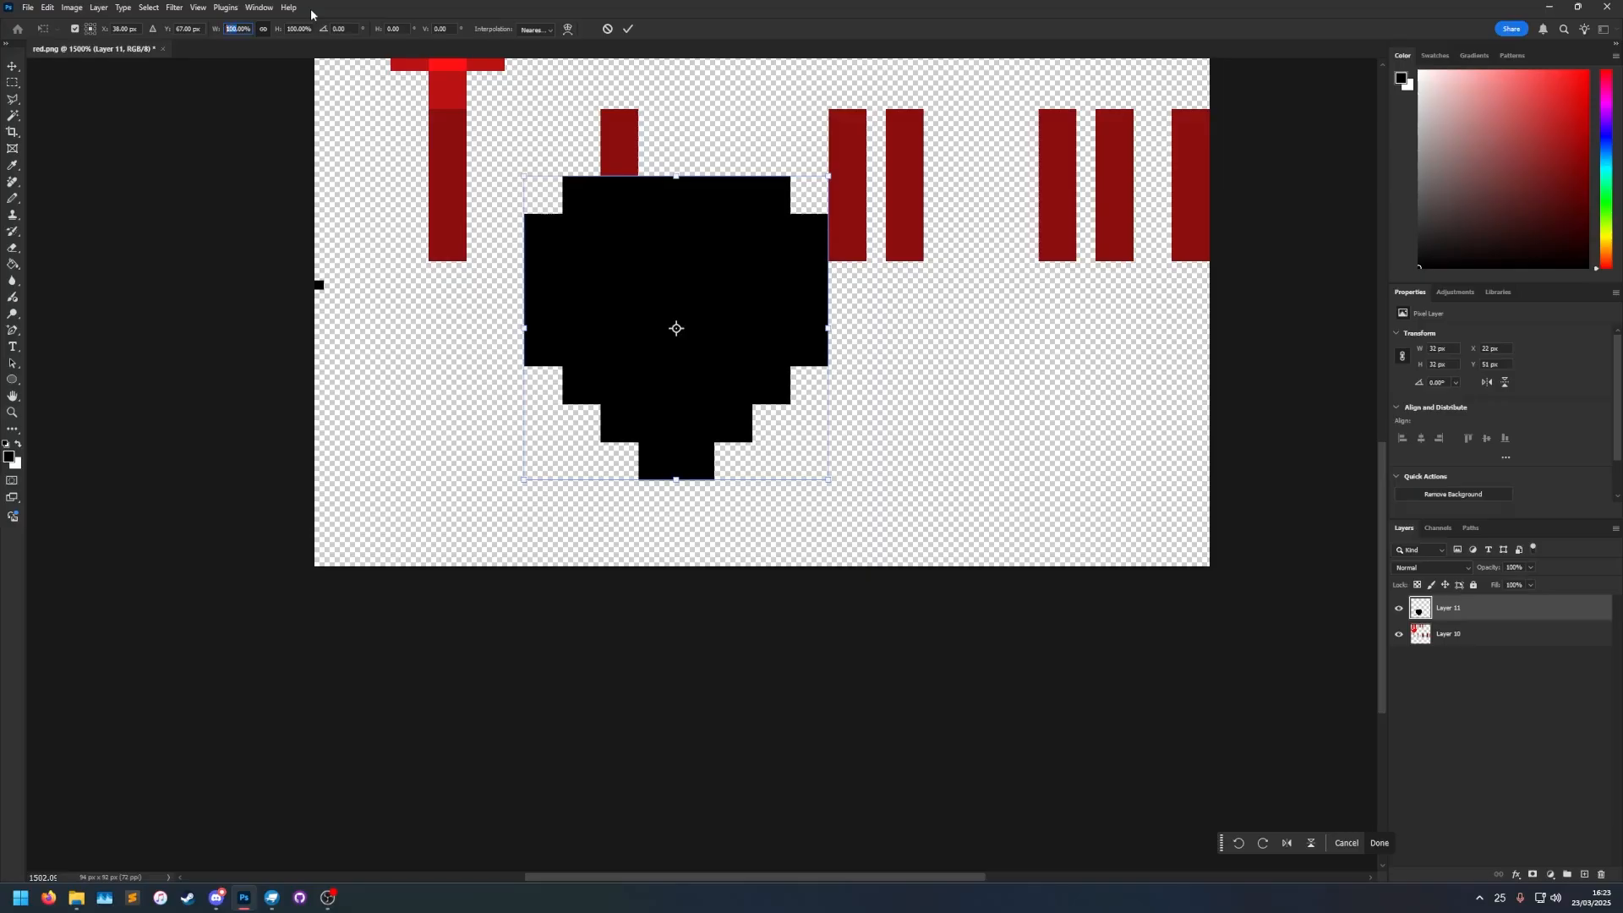
{"action": "type", "text": "25"}
{"action": "key", "text": "Return"}
{"action": "left_click_drag", "start_coordinate": [686, 335], "coordinate": [475, 336]}
{"action": "key", "text": "ctrl+z"}
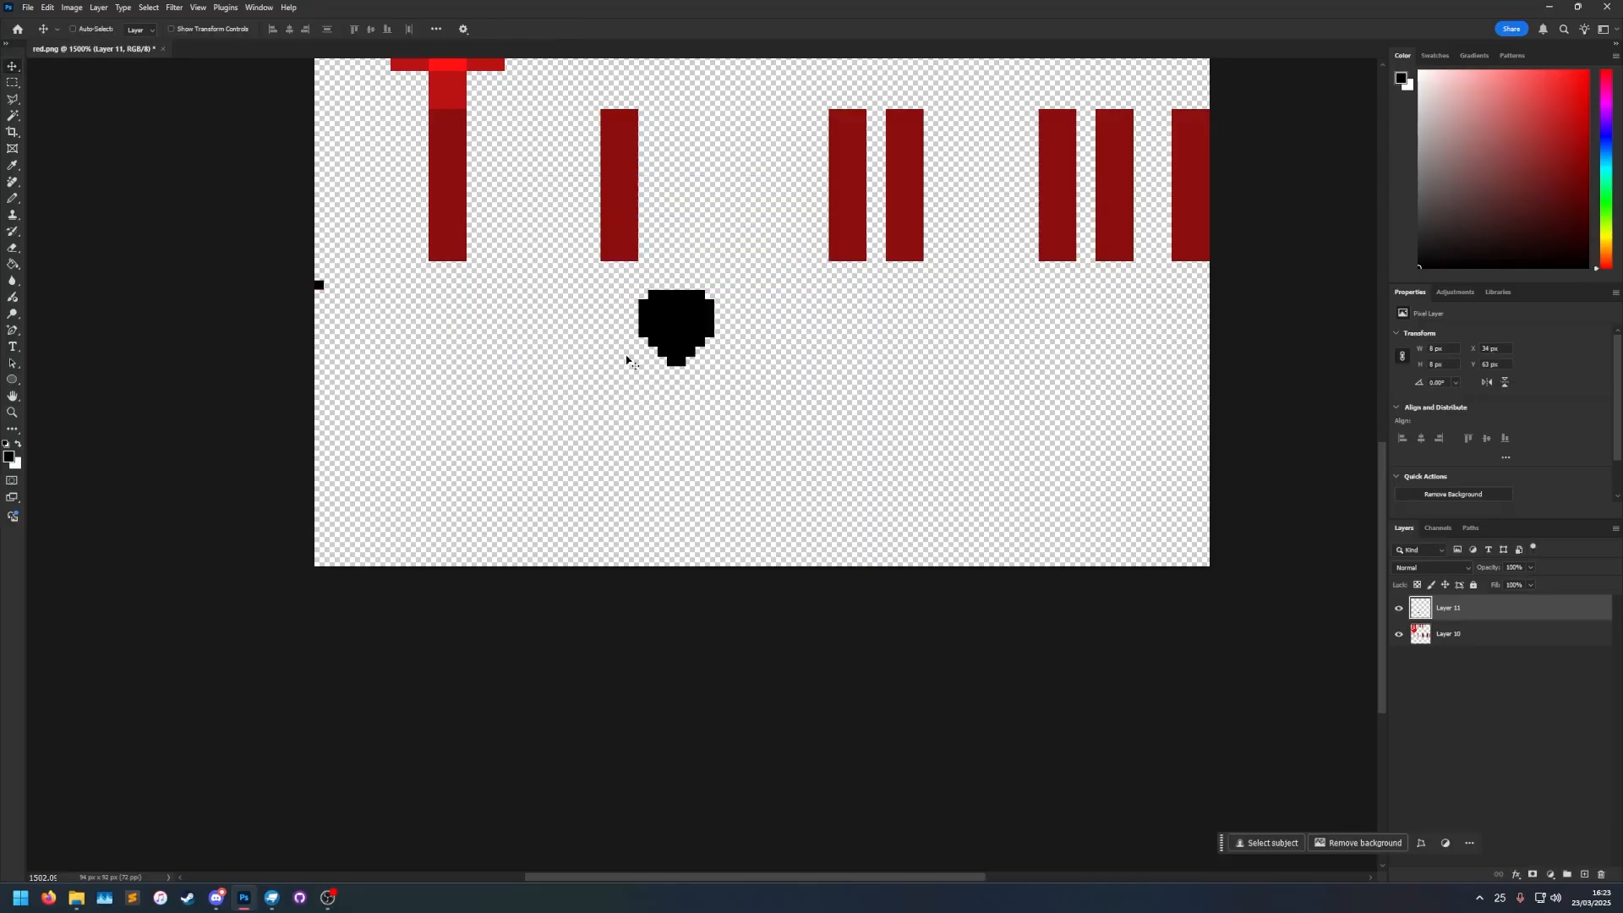
{"action": "key", "text": "ctrl+z"}
{"action": "key", "text": "ctrl+shift+z"}
Move the small heart level with the black pixel, one pixel from the canvas's left edge, and merge both layers.
{"action": "left_click_drag", "start_coordinate": [666, 332], "coordinate": [221, 239], "text": "ctrl"}
{"action": "scroll", "coordinate": [317, 277], "scroll_direction": "up", "scroll_amount": 10, "text": "alt"}
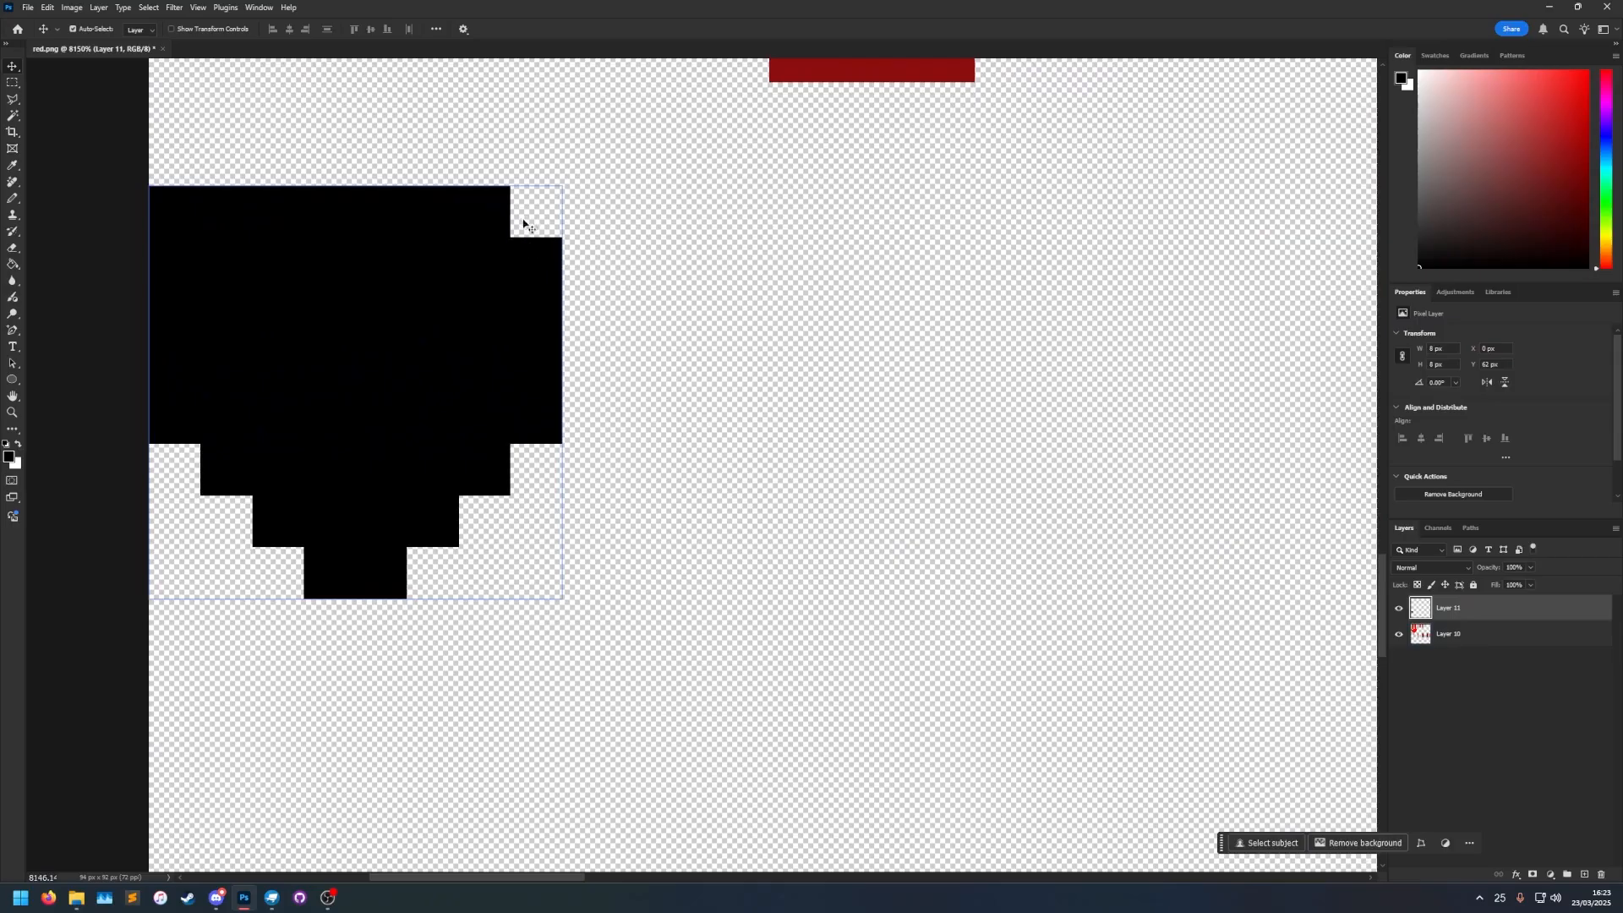
{"action": "left_click_drag", "start_coordinate": [322, 318], "coordinate": [344, 318]}
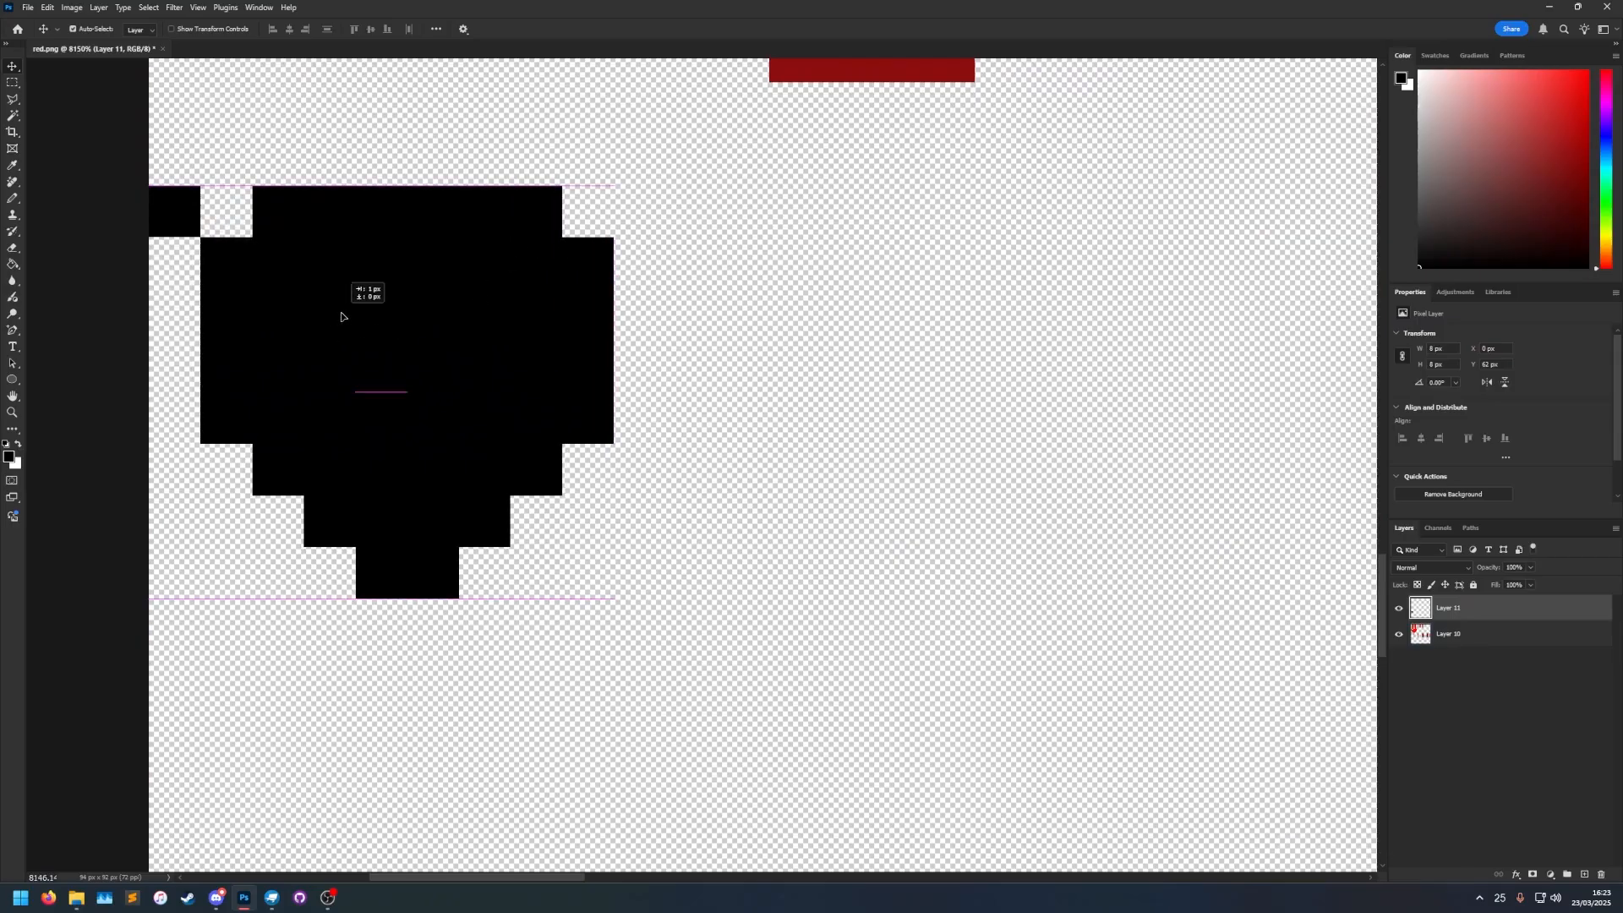
{"action": "left_click", "coordinate": [1445, 631], "text": "ctrl"}
{"action": "key", "text": "ctrl+e"}
{"action": "scroll", "coordinate": [680, 499], "scroll_direction": "down", "scroll_amount": 8, "text": "alt"}
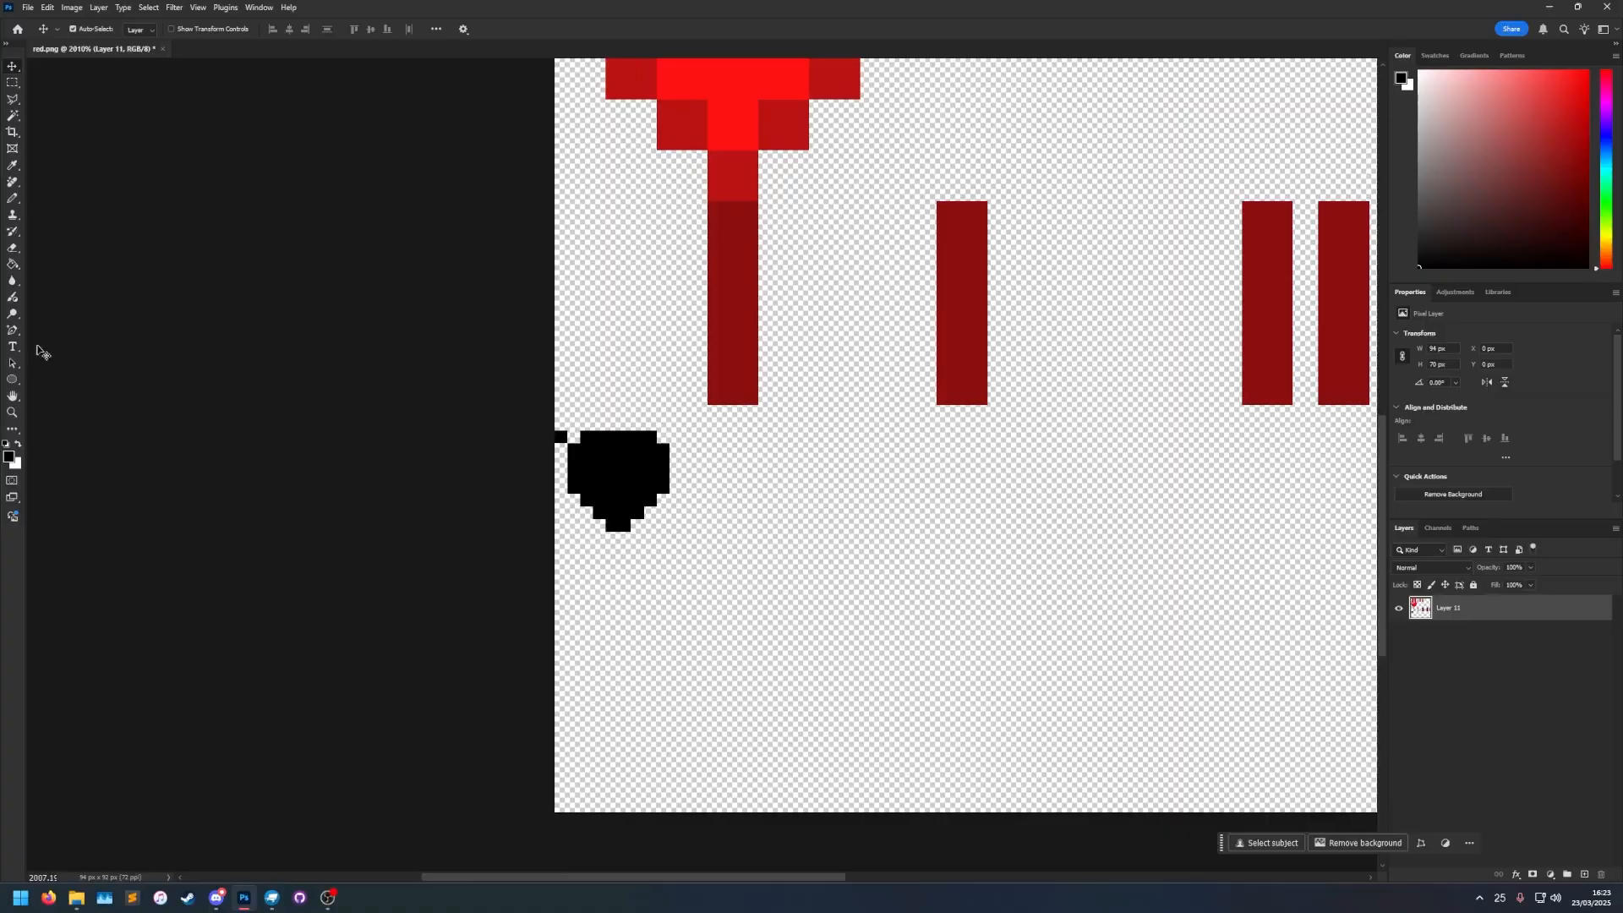
Crop the canvas's lower edge up to the small black heart's tip and save red.png.
{"action": "left_click", "coordinate": [12, 136]}
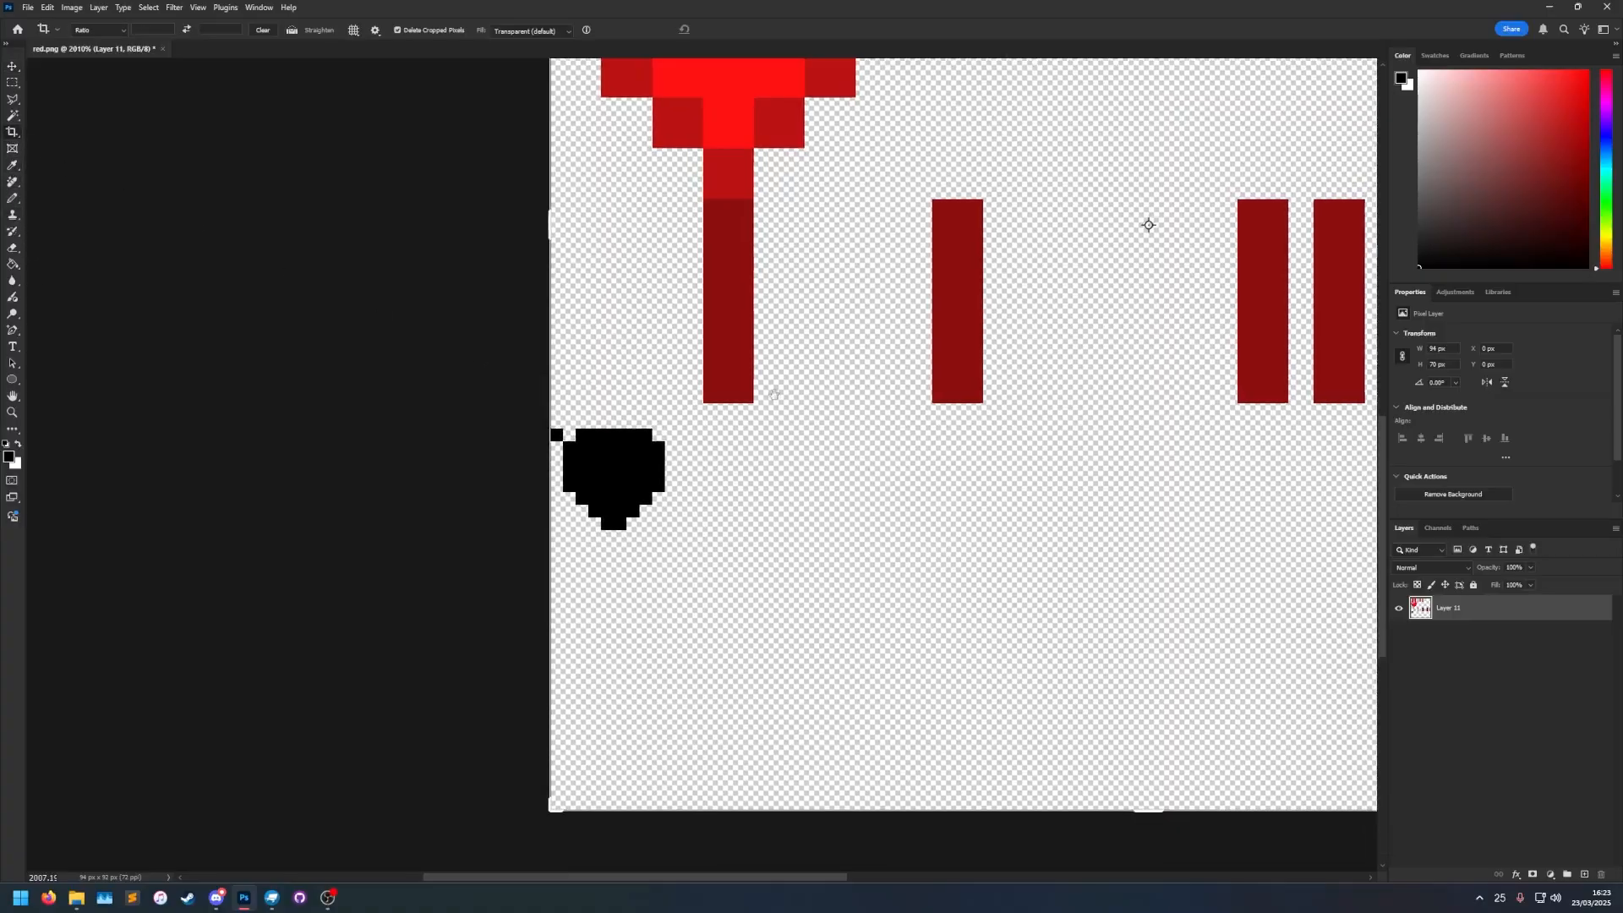
{"action": "middle_click_drag", "start_coordinate": [898, 461], "coordinate": [574, 296]}
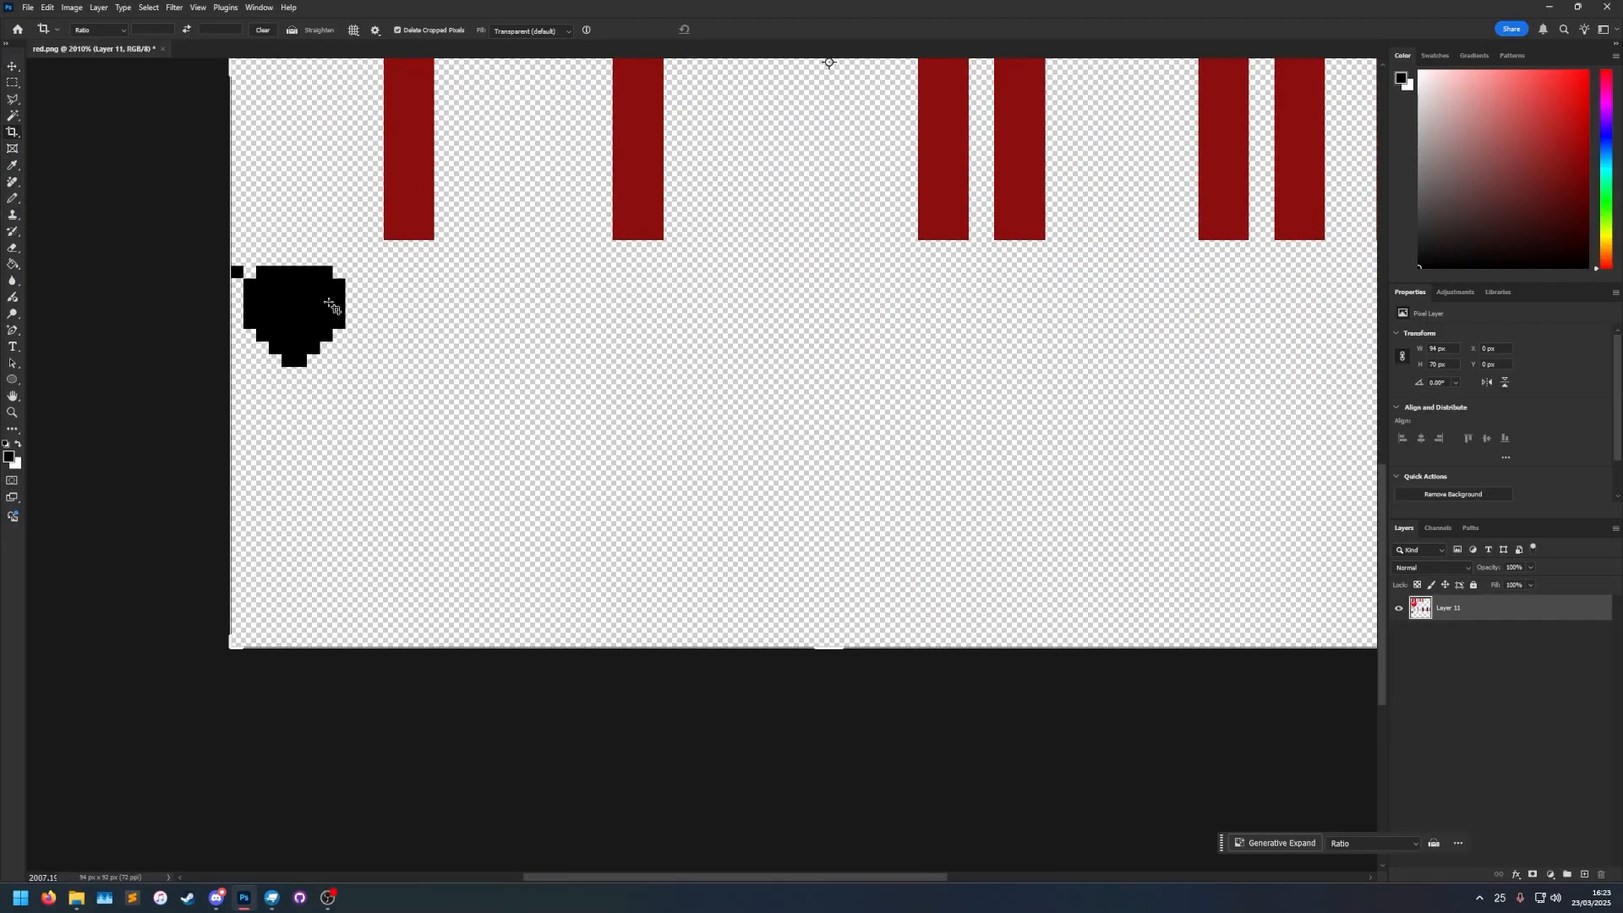
{"action": "scroll", "coordinate": [820, 404], "scroll_direction": "down", "scroll_amount": 5, "text": "alt"}
{"action": "scroll", "coordinate": [638, 431], "scroll_direction": "up", "scroll_amount": 4, "text": "alt"}
{"action": "left_click_drag", "start_coordinate": [913, 610], "coordinate": [901, 485]}
{"action": "key", "text": "Return"}
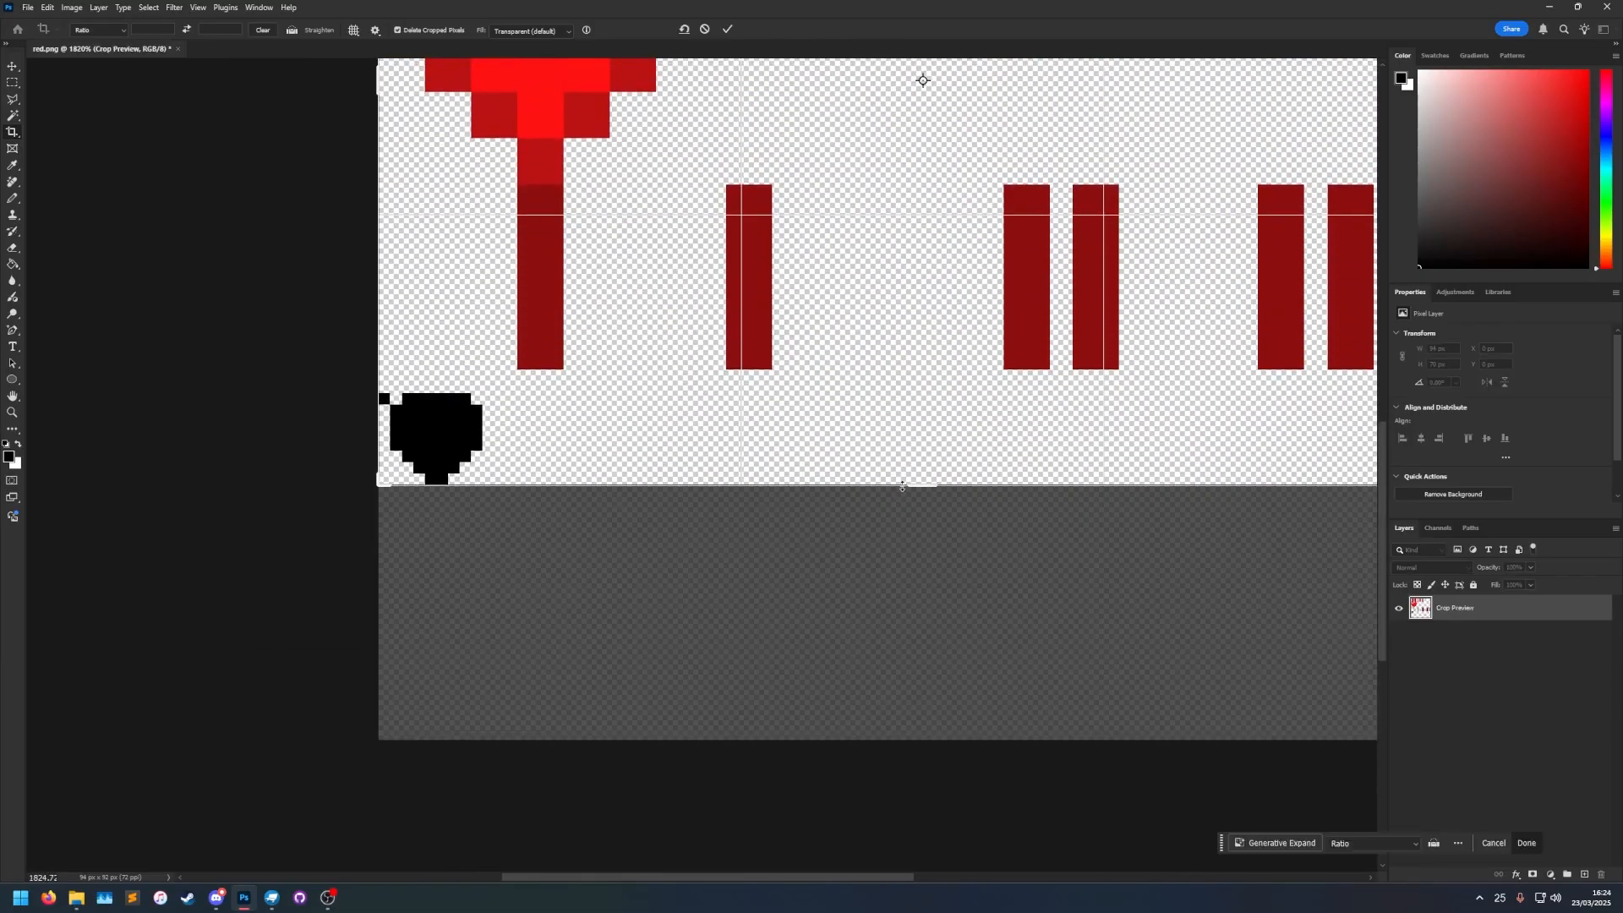
{"action": "key", "text": "ctrl+0"}
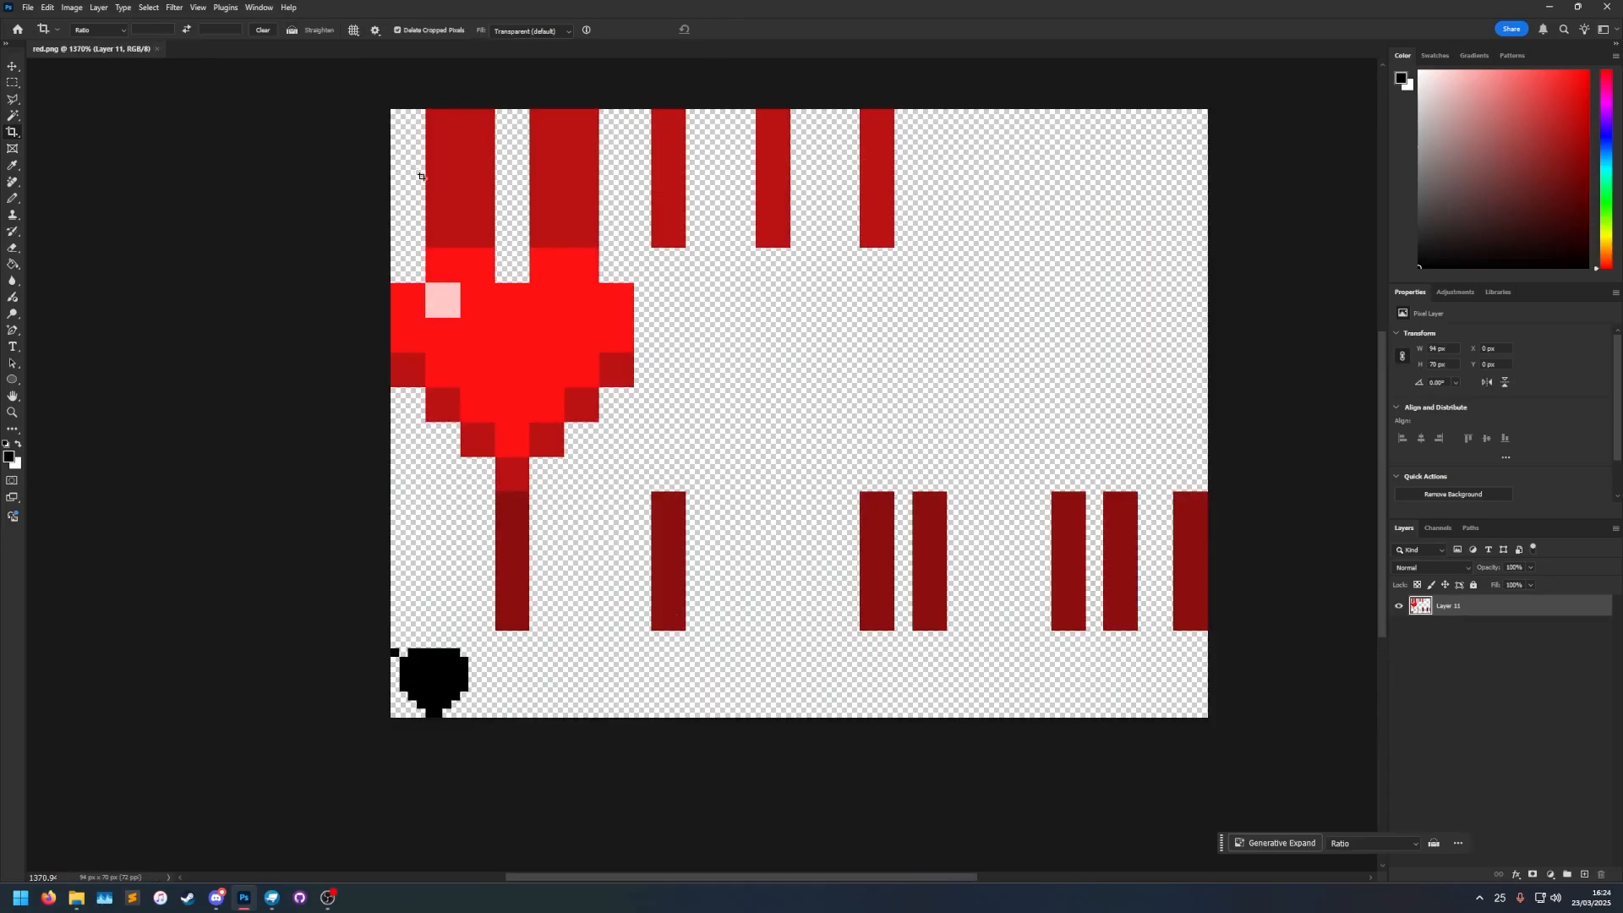
Check red.png's pixel dimensions and enter them, with width 94, as the heart's new UV size in shape_size_fix.js.
{"action": "key", "text": "ctrl+alt+i"}
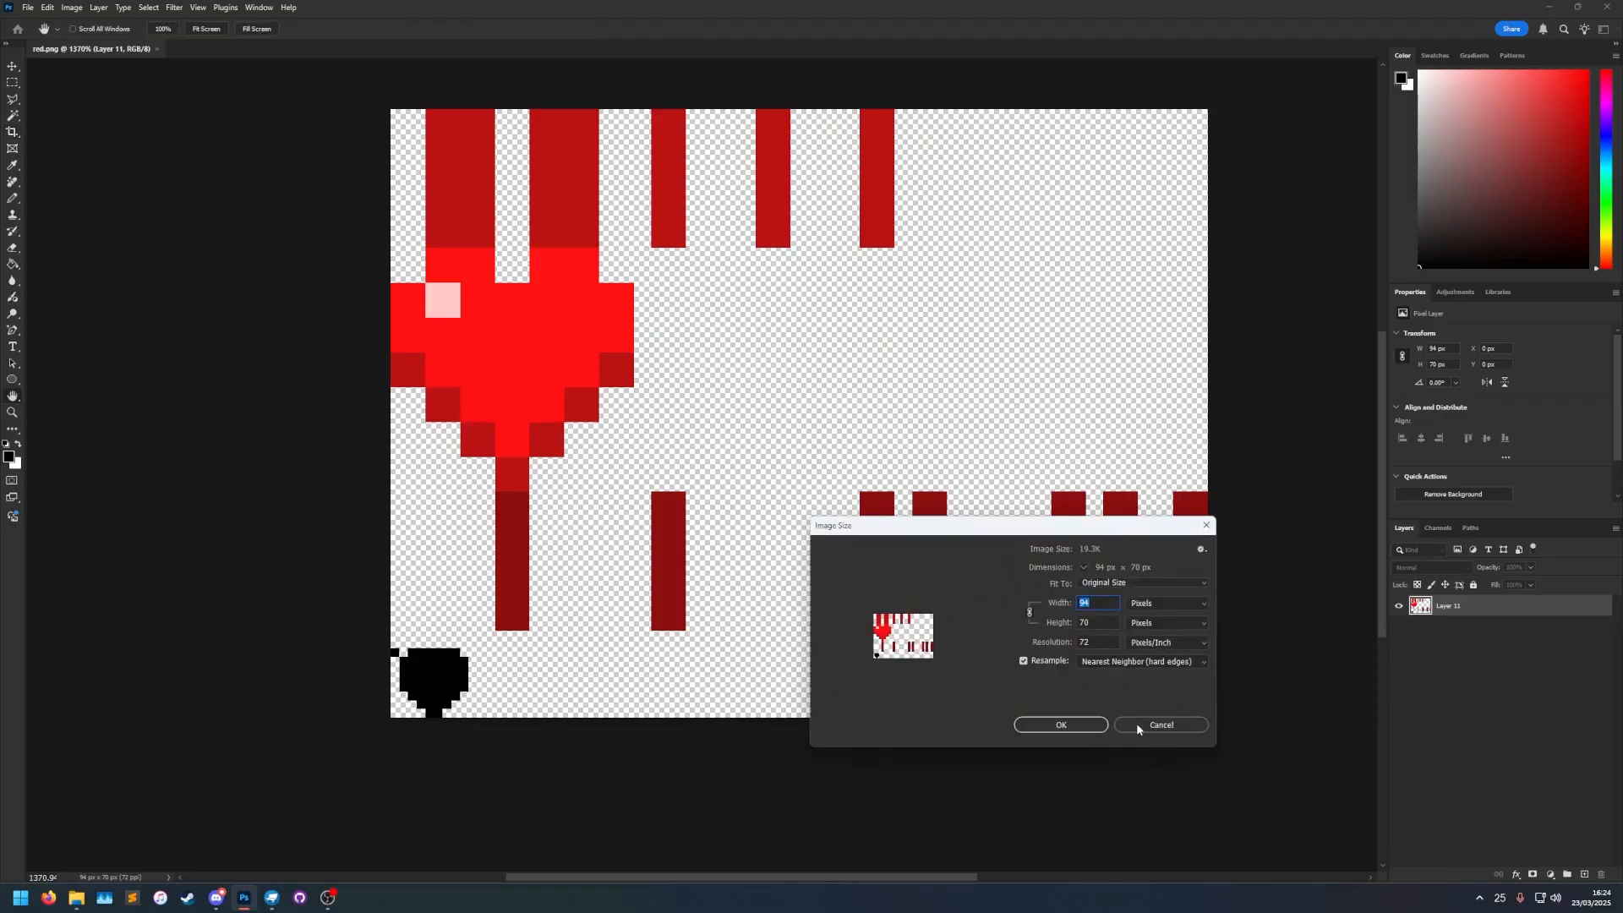
{"action": "left_click", "coordinate": [1159, 720]}
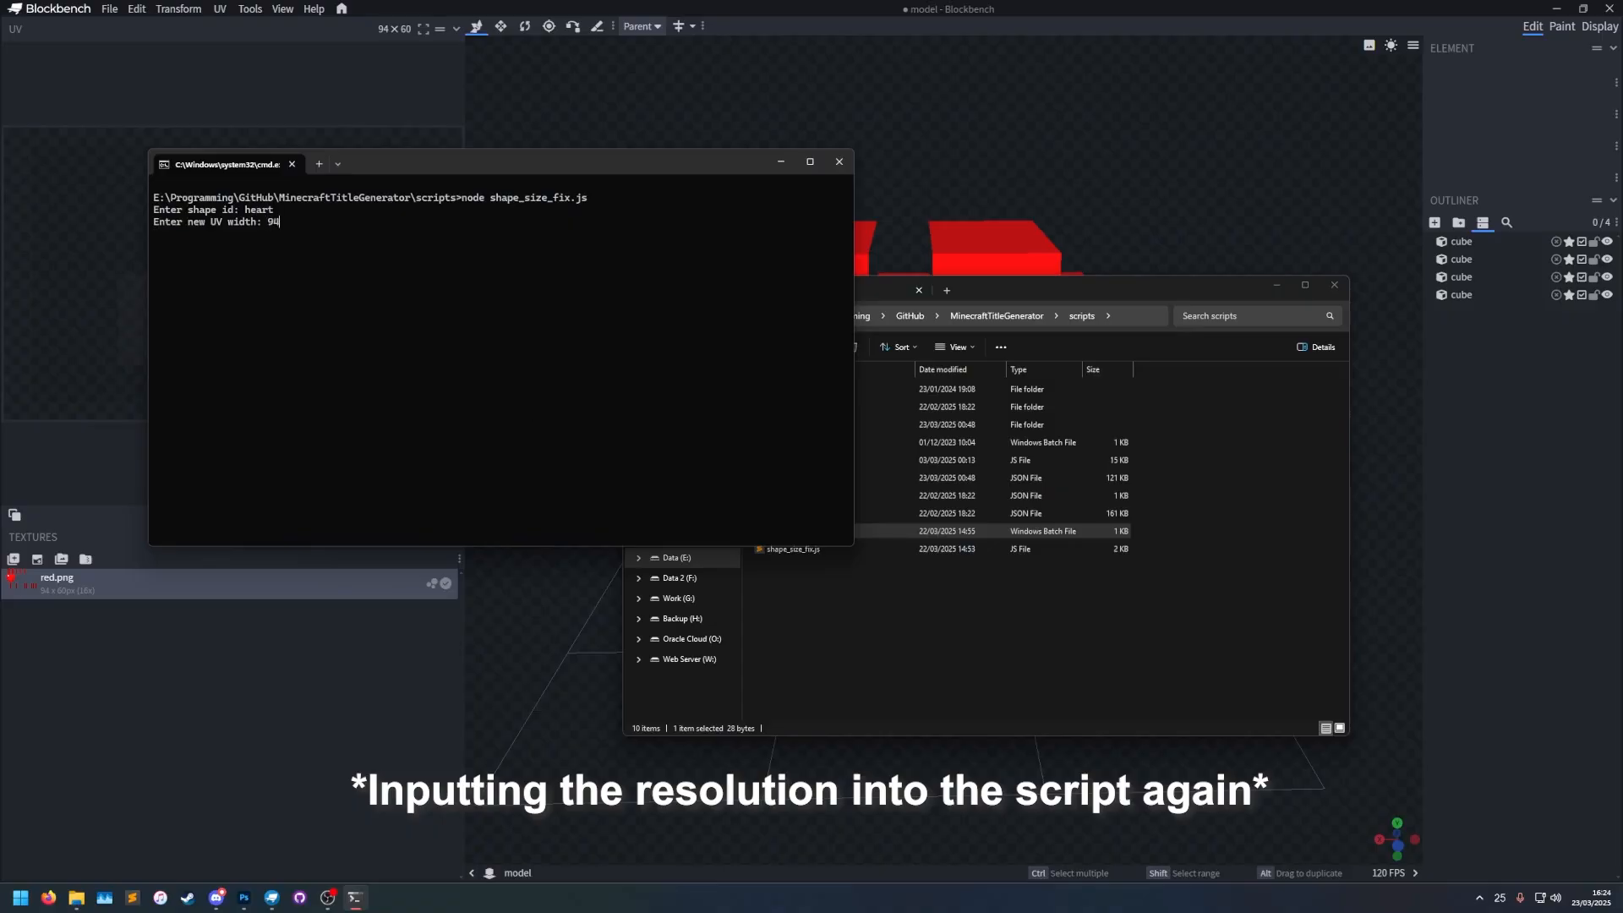
{"action": "key", "text": "Return"}
{"action": "type", "text": "60"}
{"action": "key", "text": "Return"}
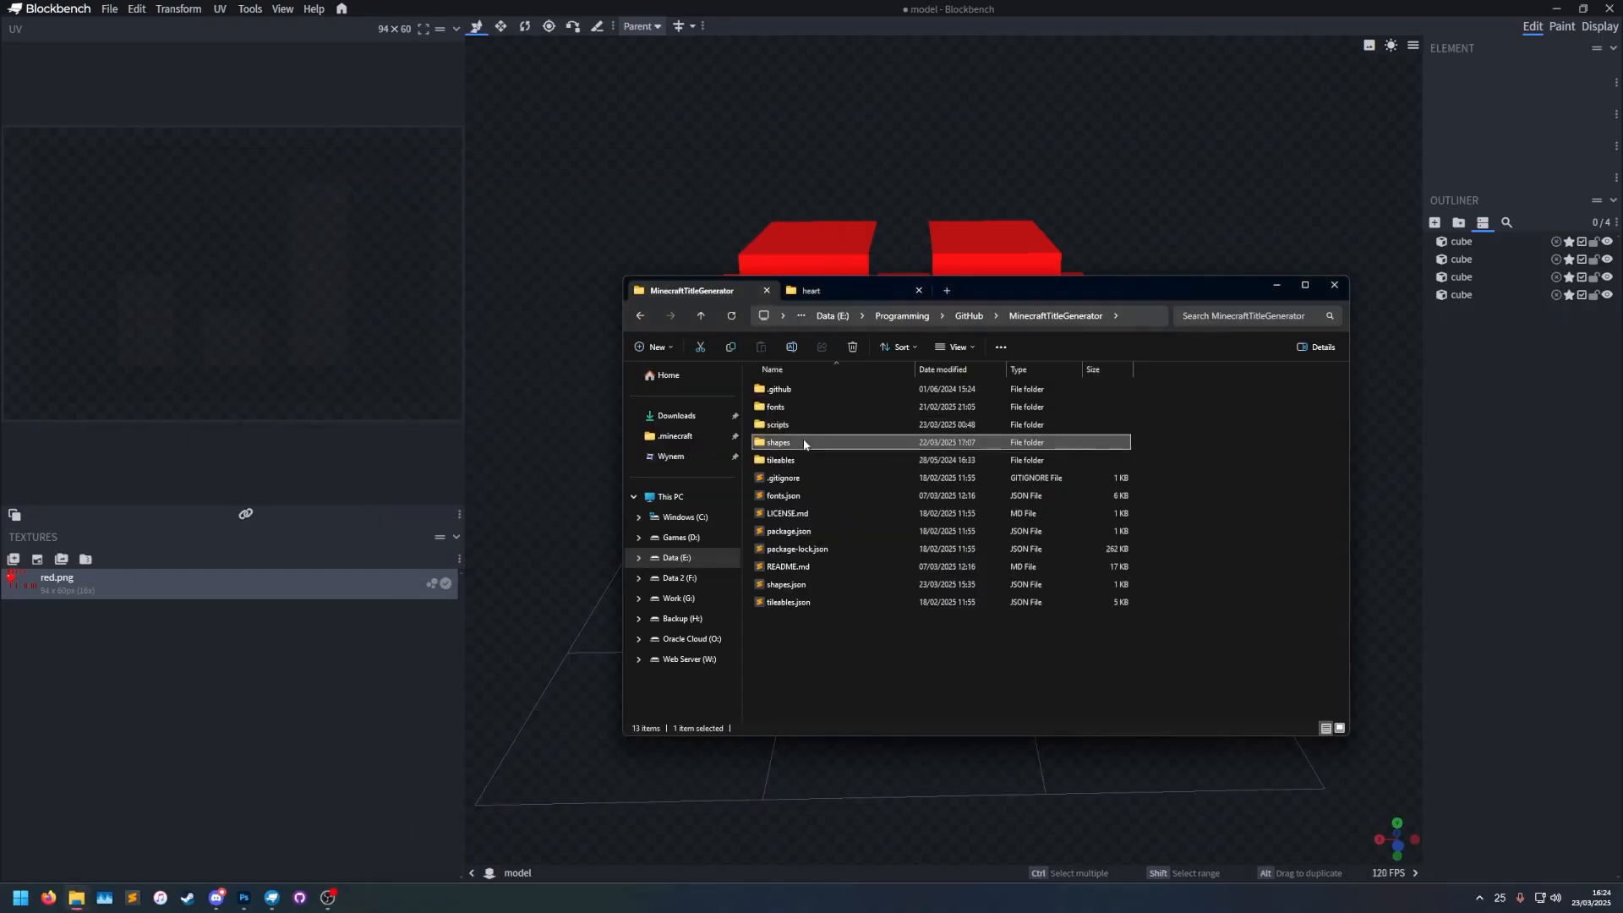
Open model_fixed.json from the shapes/heart folder in Blockbench and refresh its red.png texture.
{"action": "double_click", "coordinate": [802, 438]}
{"action": "double_click", "coordinate": [793, 422]}
{"action": "right_click", "coordinate": [812, 427]}
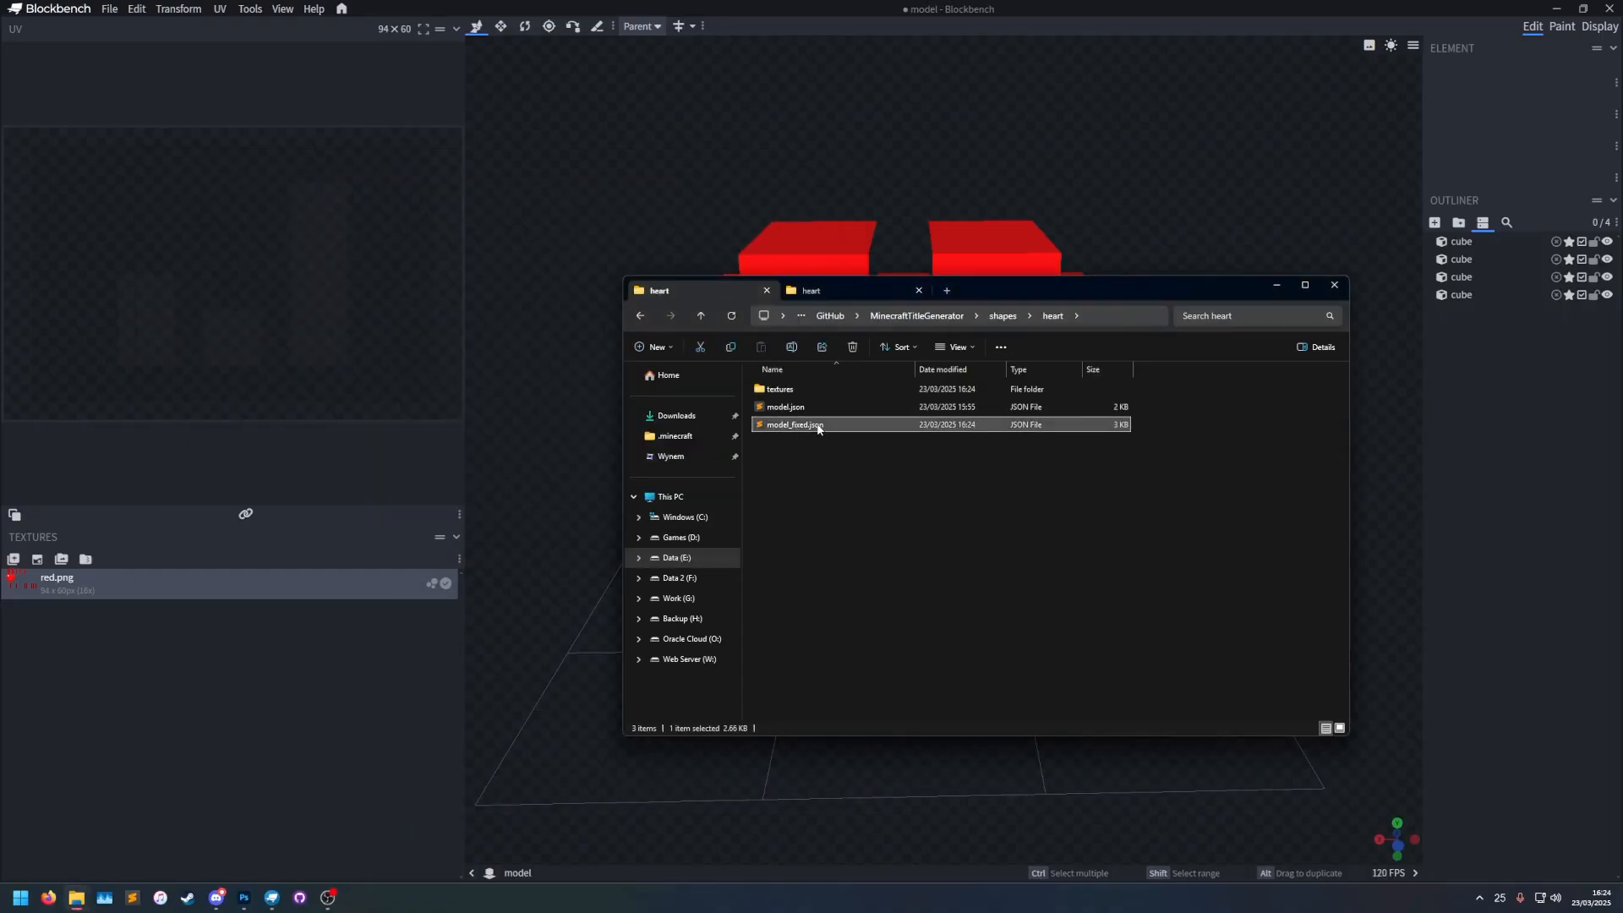
{"action": "left_click_drag", "start_coordinate": [794, 429], "coordinate": [560, 184]}
{"action": "key", "text": "alt+Tab"}
{"action": "double_click", "coordinate": [833, 389]}
{"action": "left_click_drag", "start_coordinate": [797, 398], "coordinate": [254, 634]}
{"action": "left_click", "coordinate": [754, 182]}
{"action": "right_click", "coordinate": [94, 637]}
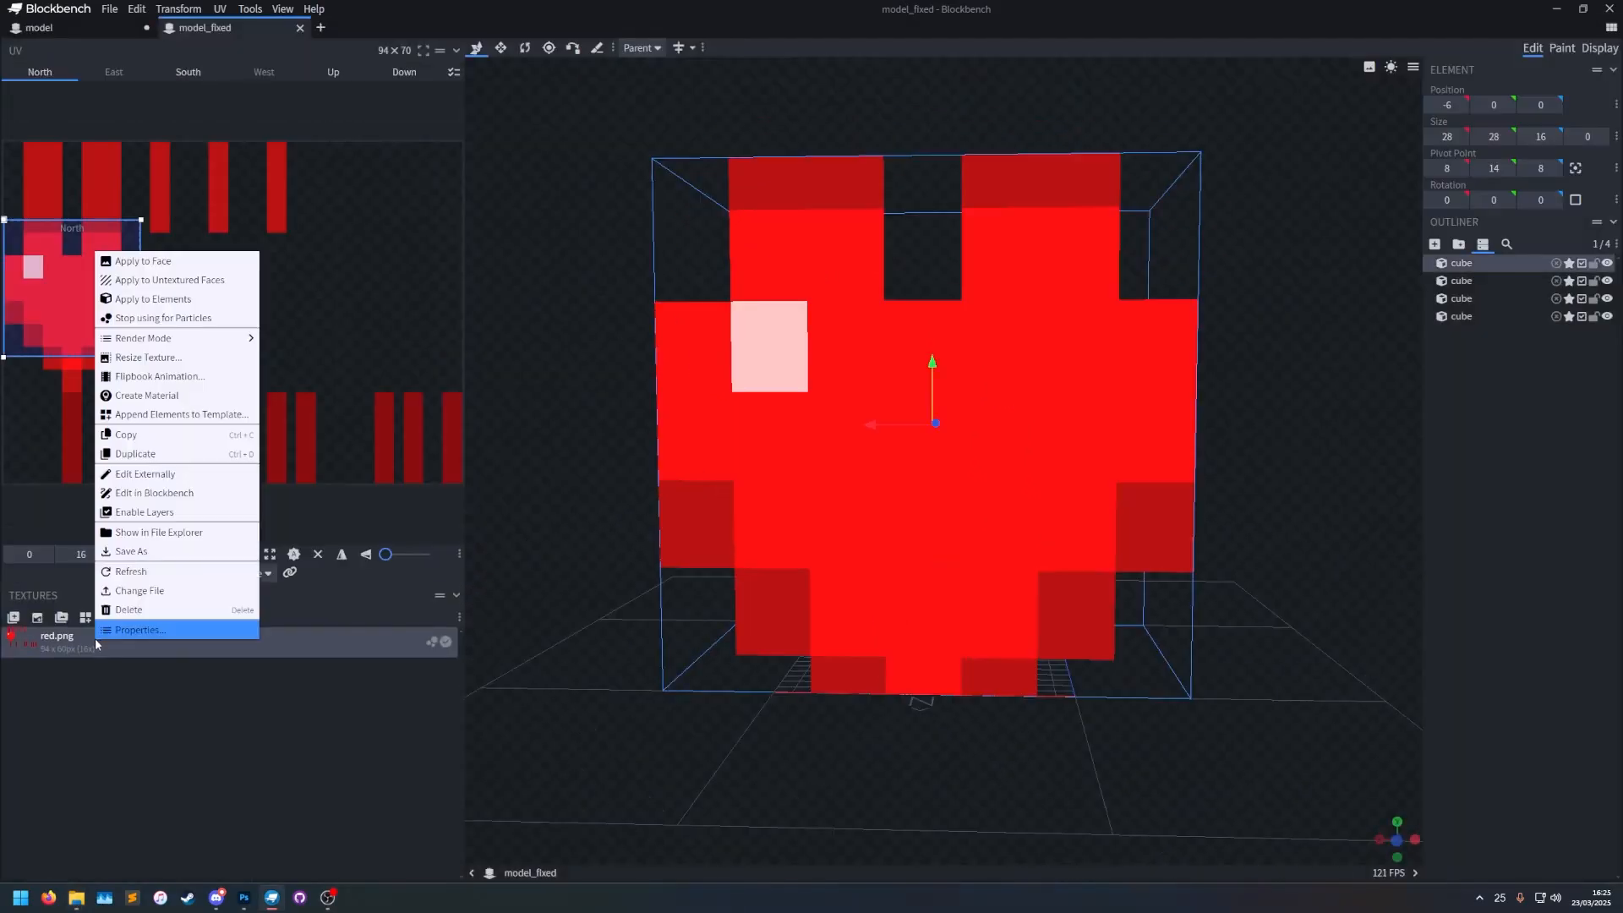
{"action": "left_click", "coordinate": [147, 575]}
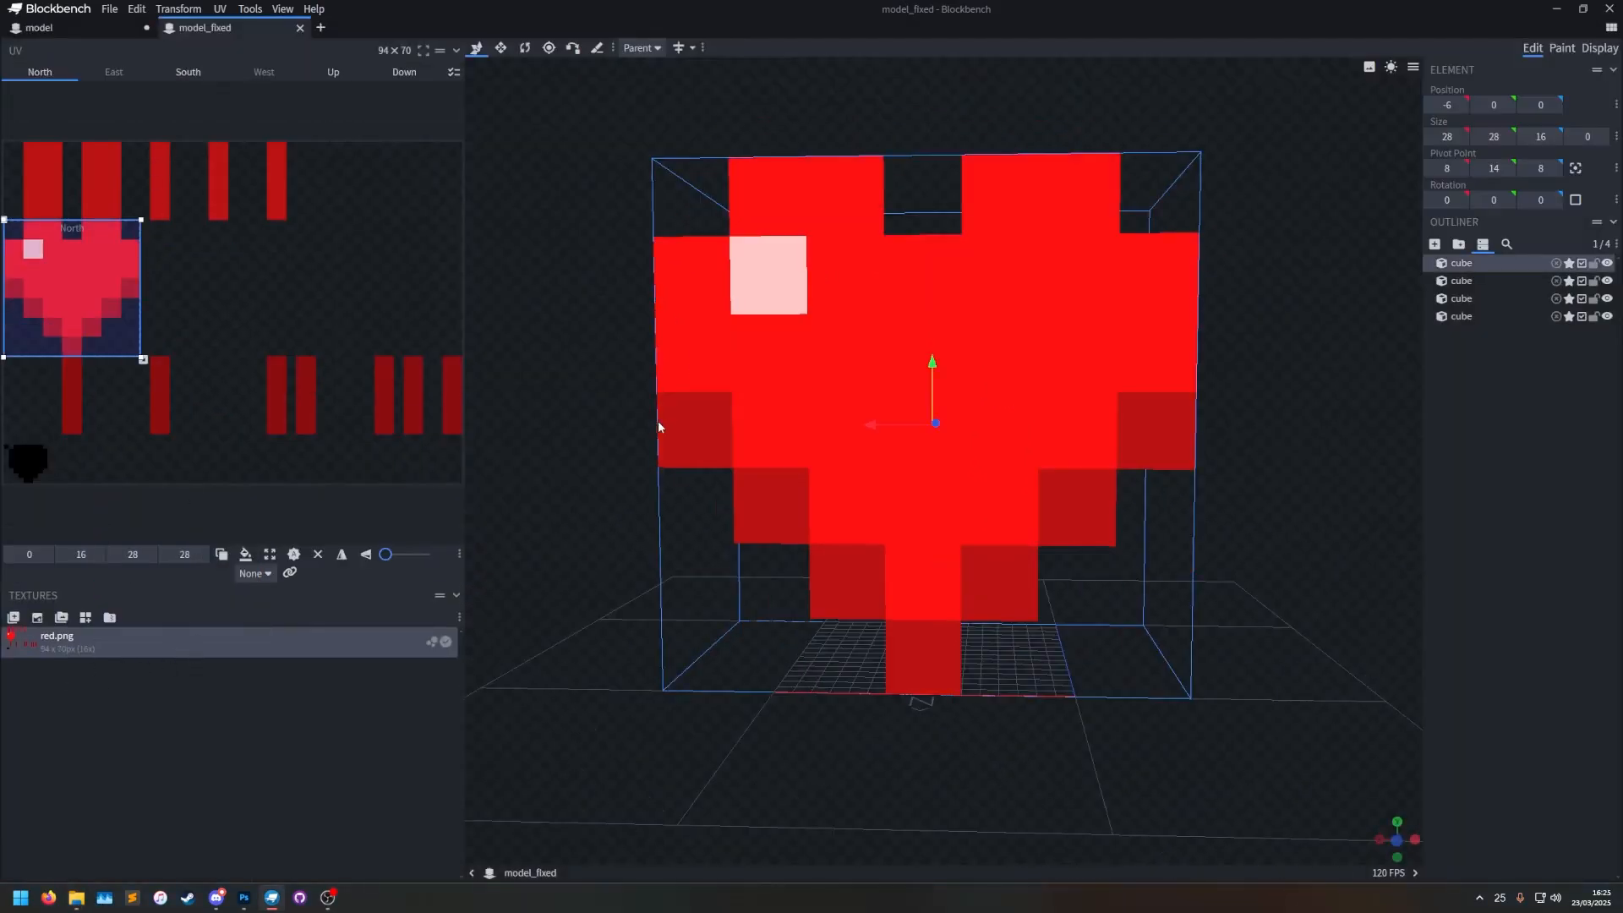
Close Blockbench and delete the original model.json from the heart folder in File Explorer.
{"action": "left_click", "coordinate": [1609, 9]}
{"action": "left_click", "coordinate": [869, 167]}
{"action": "left_click", "coordinate": [809, 426]}
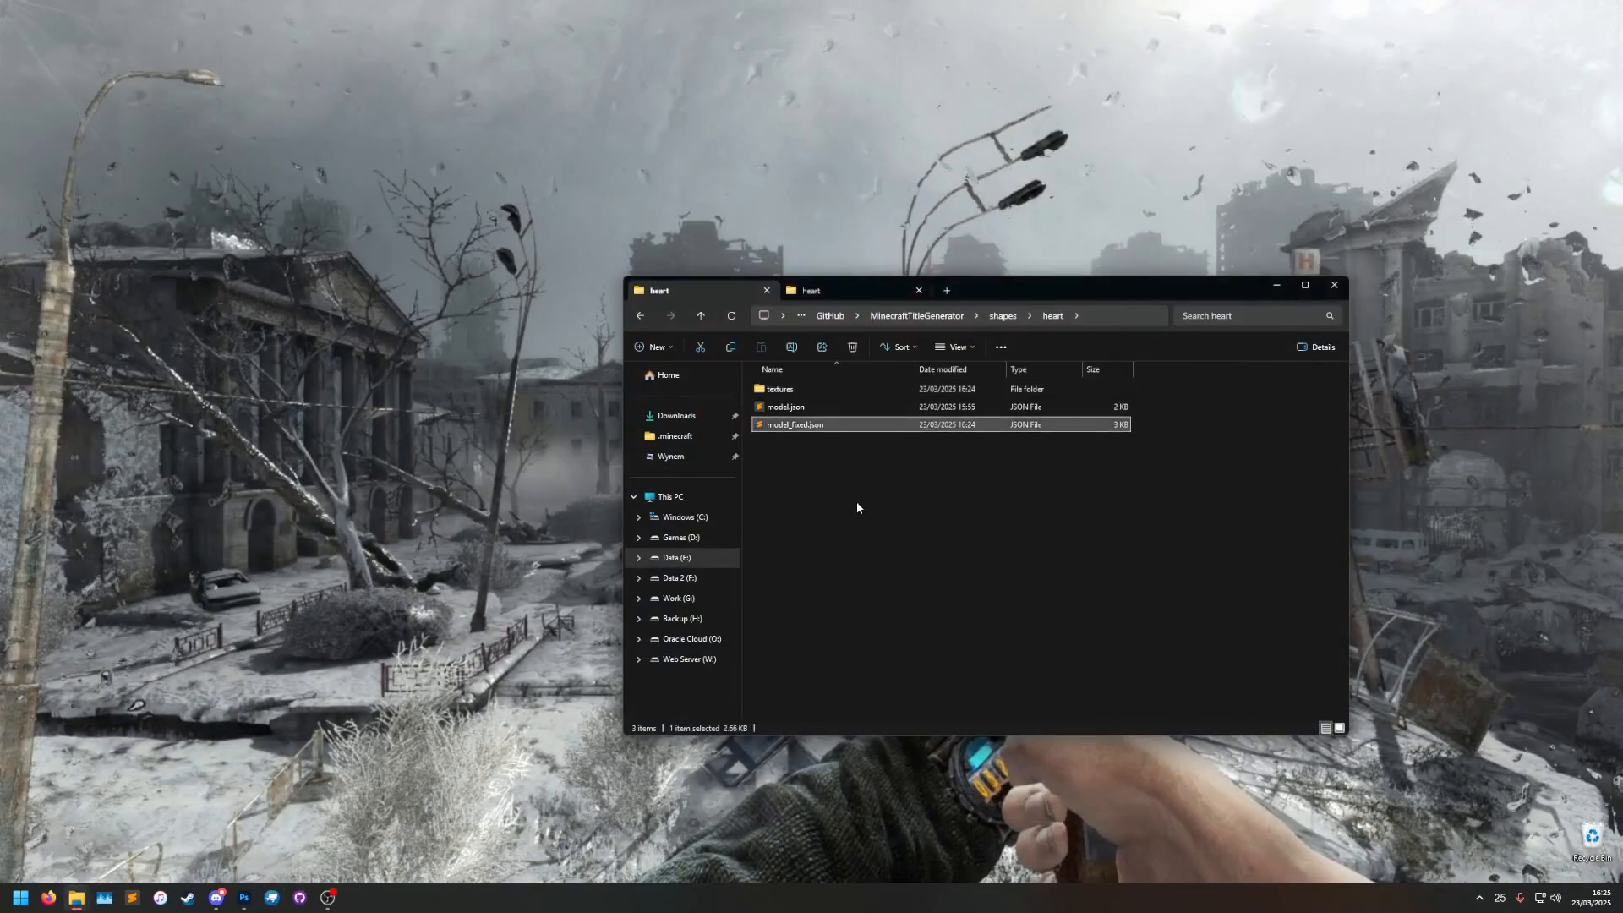
{"action": "left_click", "coordinate": [785, 409]}
{"action": "key", "text": "Delete"}
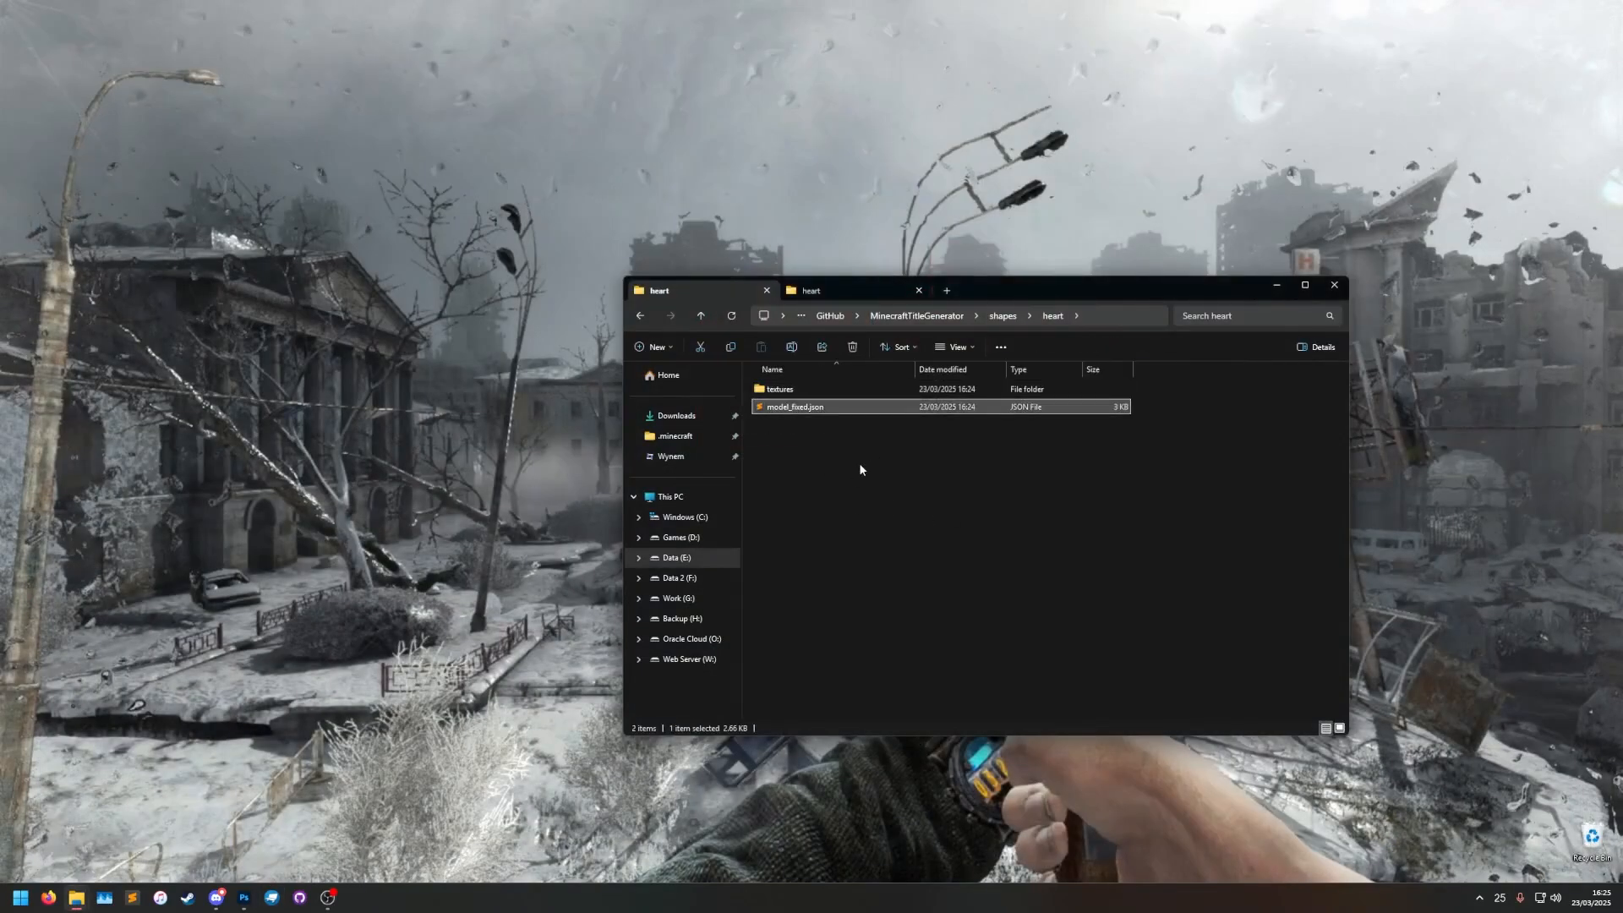
Rename model_fixed.json in the heart folder to model.json.
{"action": "key", "text": "F2"}
{"action": "key", "text": "BackSpace"}
{"action": "key", "text": "BackSpace"}
{"action": "key", "text": "BackSpace"}
{"action": "key", "text": "BackSpace"}
{"action": "key", "text": "BackSpace"}
{"action": "key", "text": "BackSpace"}
{"action": "key", "text": "Return"}
Open the renamed model.json in Blockbench.
{"action": "right_click", "coordinate": [816, 414]}
{"action": "left_click", "coordinate": [844, 437]}
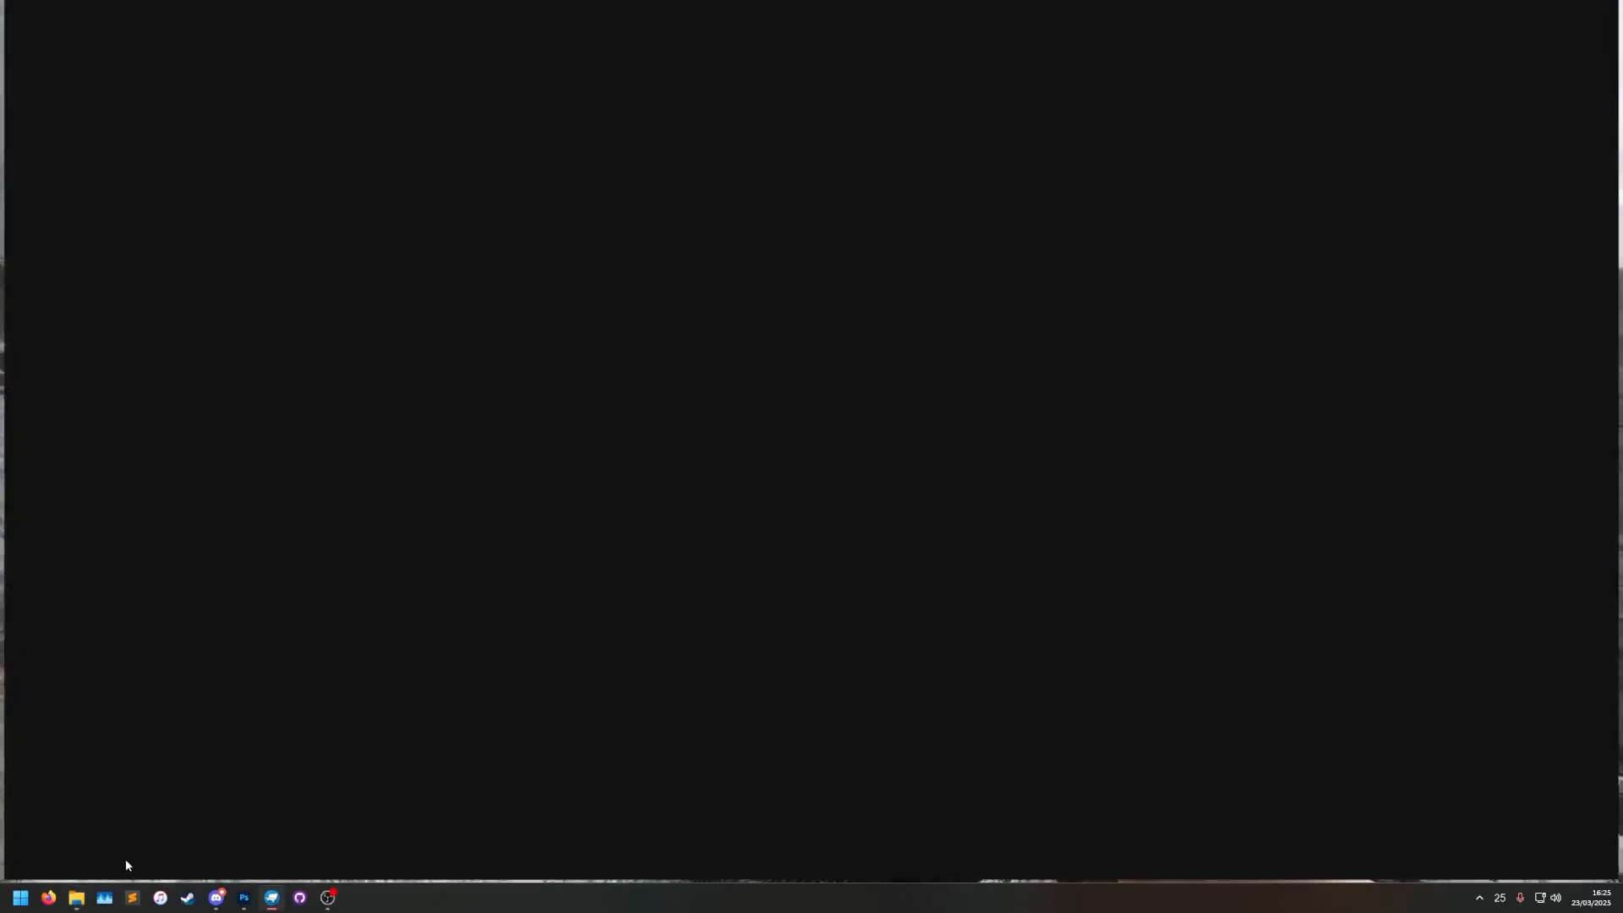
{"action": "left_click_drag", "start_coordinate": [591, 505], "coordinate": [657, 444]}
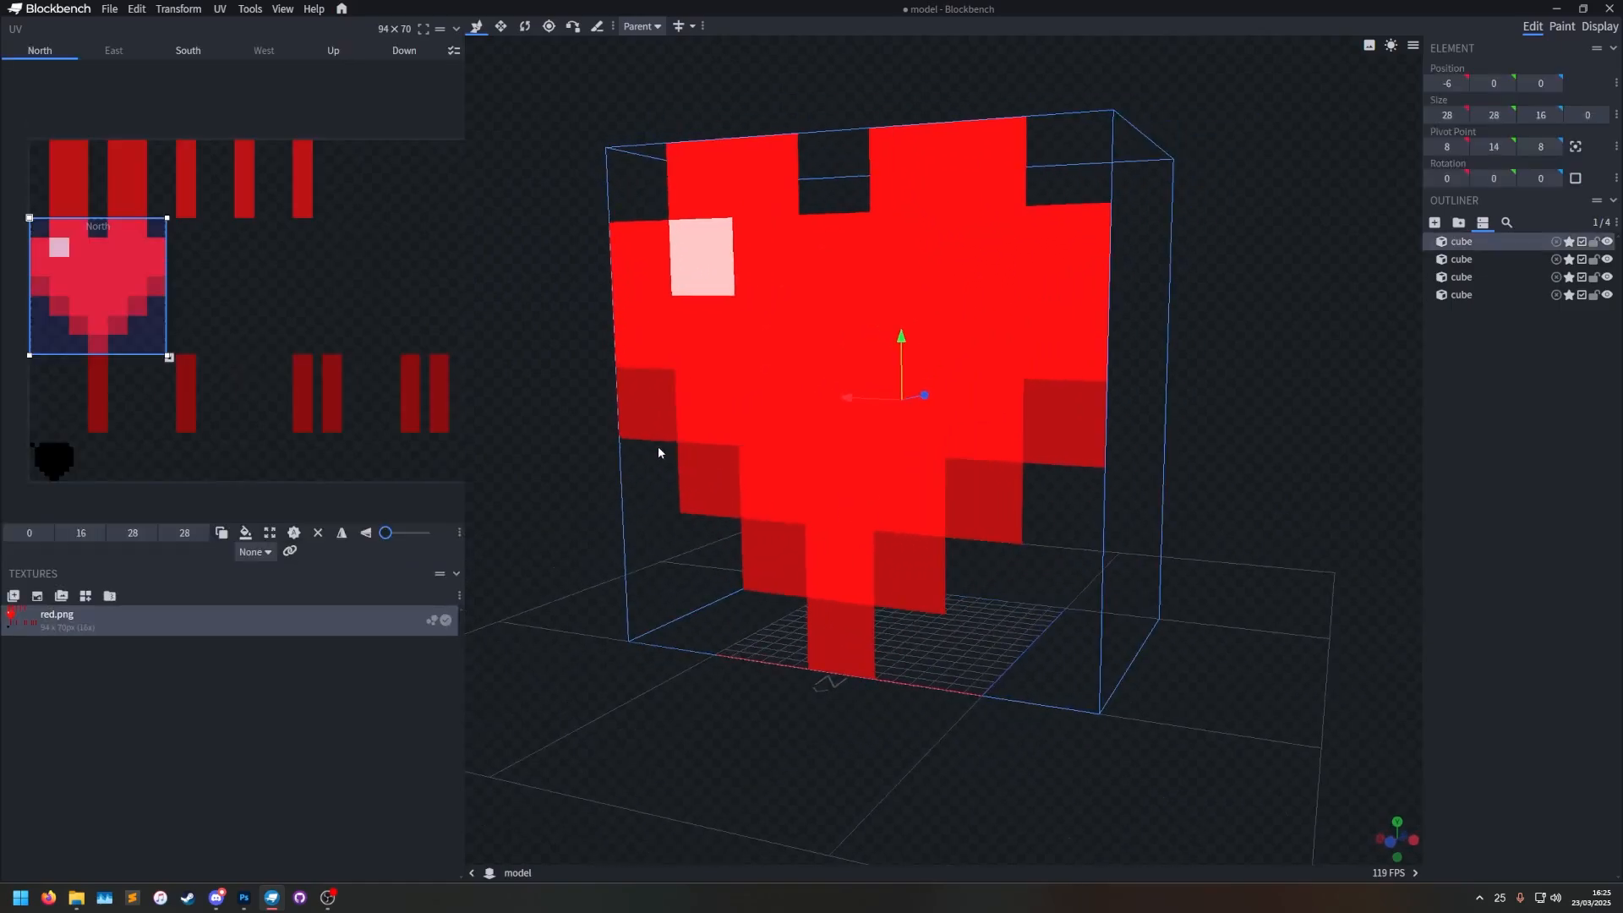
Add a new cube and stretch it in X and Y to cover the heart's 28 by 28 front.
{"action": "left_click", "coordinate": [1569, 338]}
{"action": "left_click", "coordinate": [1431, 223]}
{"action": "scroll", "coordinate": [1310, 664], "scroll_direction": "down", "scroll_amount": 3}
{"action": "key", "text": "s"}
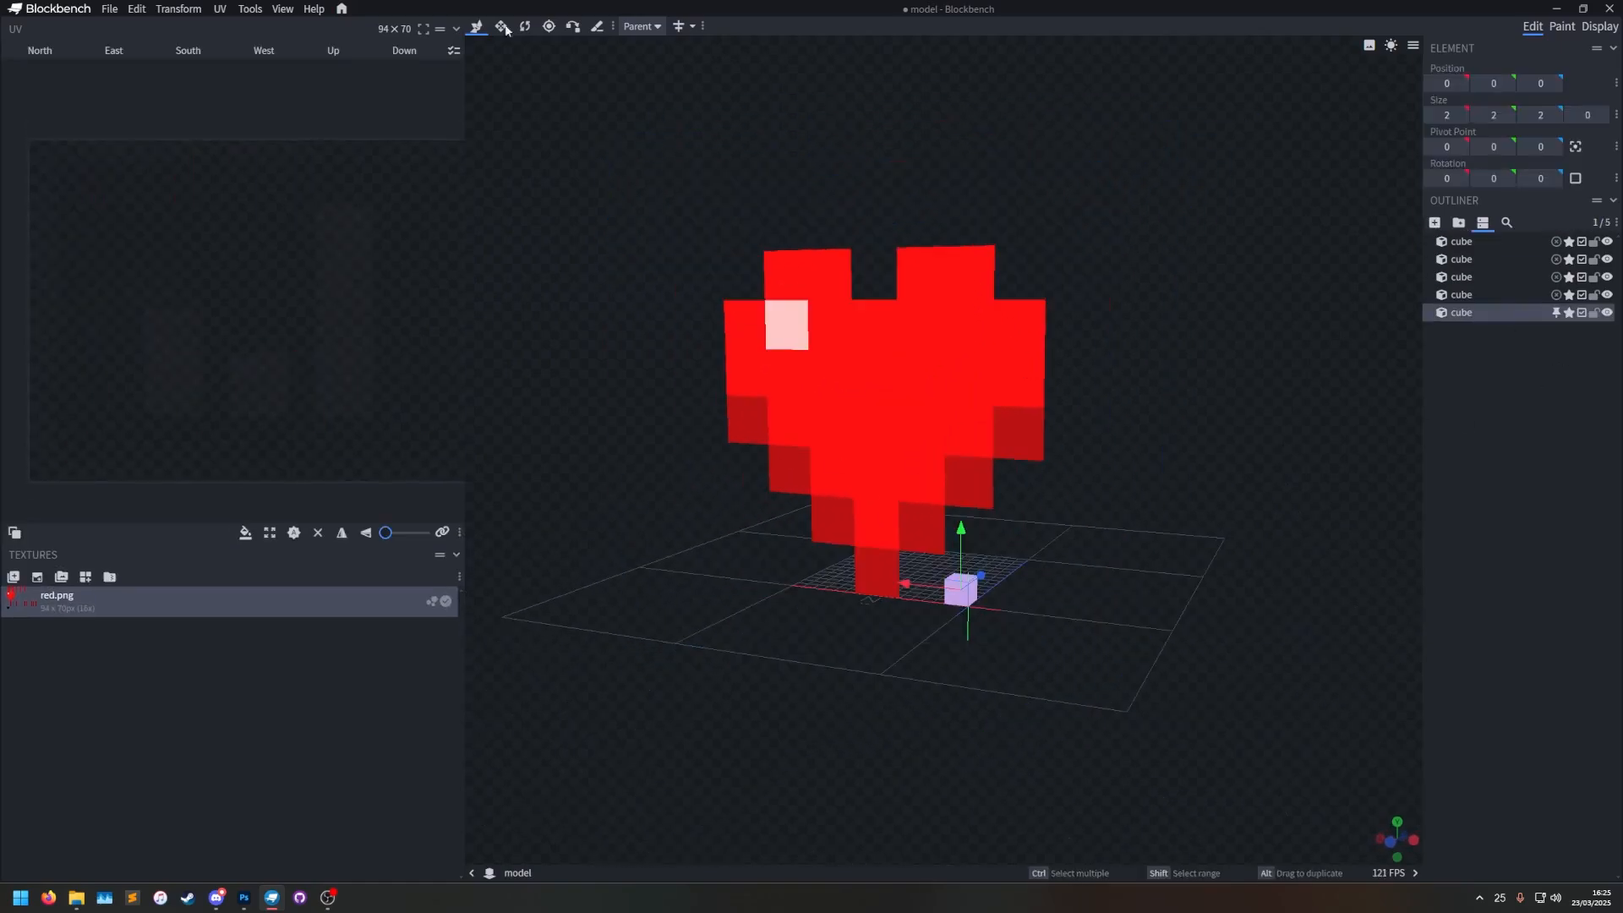
{"action": "left_click", "coordinate": [1392, 846]}
{"action": "right_click_drag", "start_coordinate": [1168, 463], "coordinate": [1175, 558]}
{"action": "left_click_drag", "start_coordinate": [988, 559], "coordinate": [735, 559]}
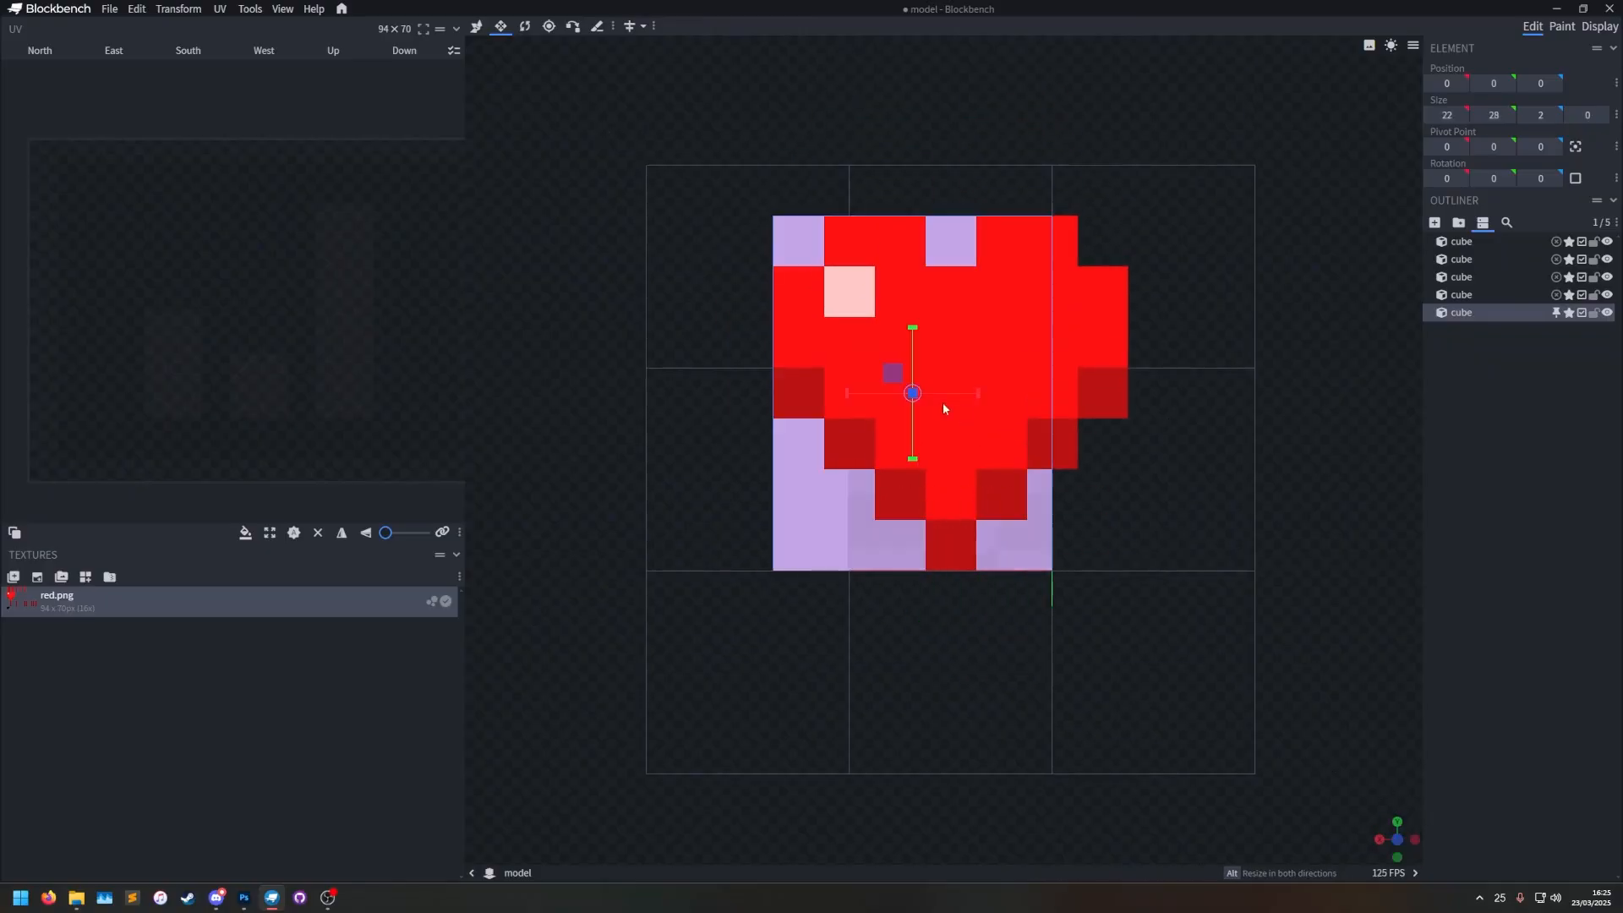
{"action": "left_click_drag", "start_coordinate": [956, 395], "coordinate": [1025, 398]}
Extend the new cube 2 units beyond the heart on all four sides, making it 32 by 32 at X -8, Y -2.
{"action": "scroll", "coordinate": [1119, 510], "scroll_direction": "up", "scroll_amount": 3}
{"action": "left_click_drag", "start_coordinate": [758, 451], "coordinate": [735, 453]}
{"action": "left_click_drag", "start_coordinate": [796, 387], "coordinate": [795, 364]}
{"action": "left_click_drag", "start_coordinate": [849, 432], "coordinate": [870, 431]}
{"action": "left_click_drag", "start_coordinate": [812, 499], "coordinate": [816, 525]}
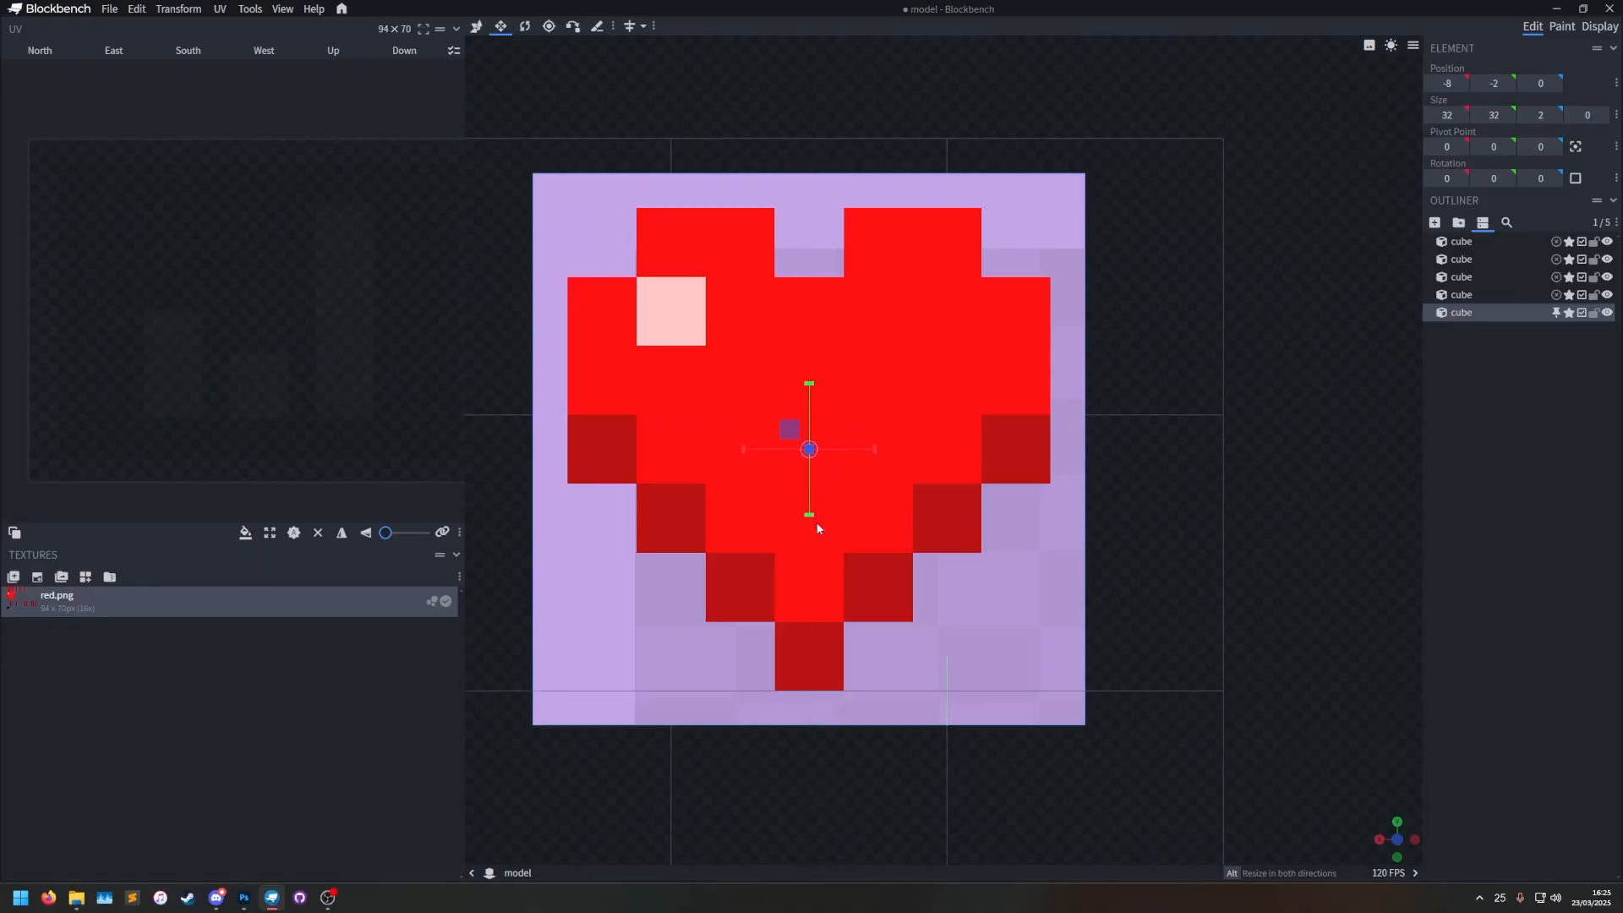
{"action": "scroll", "coordinate": [1159, 634], "scroll_direction": "down", "scroll_amount": 2}
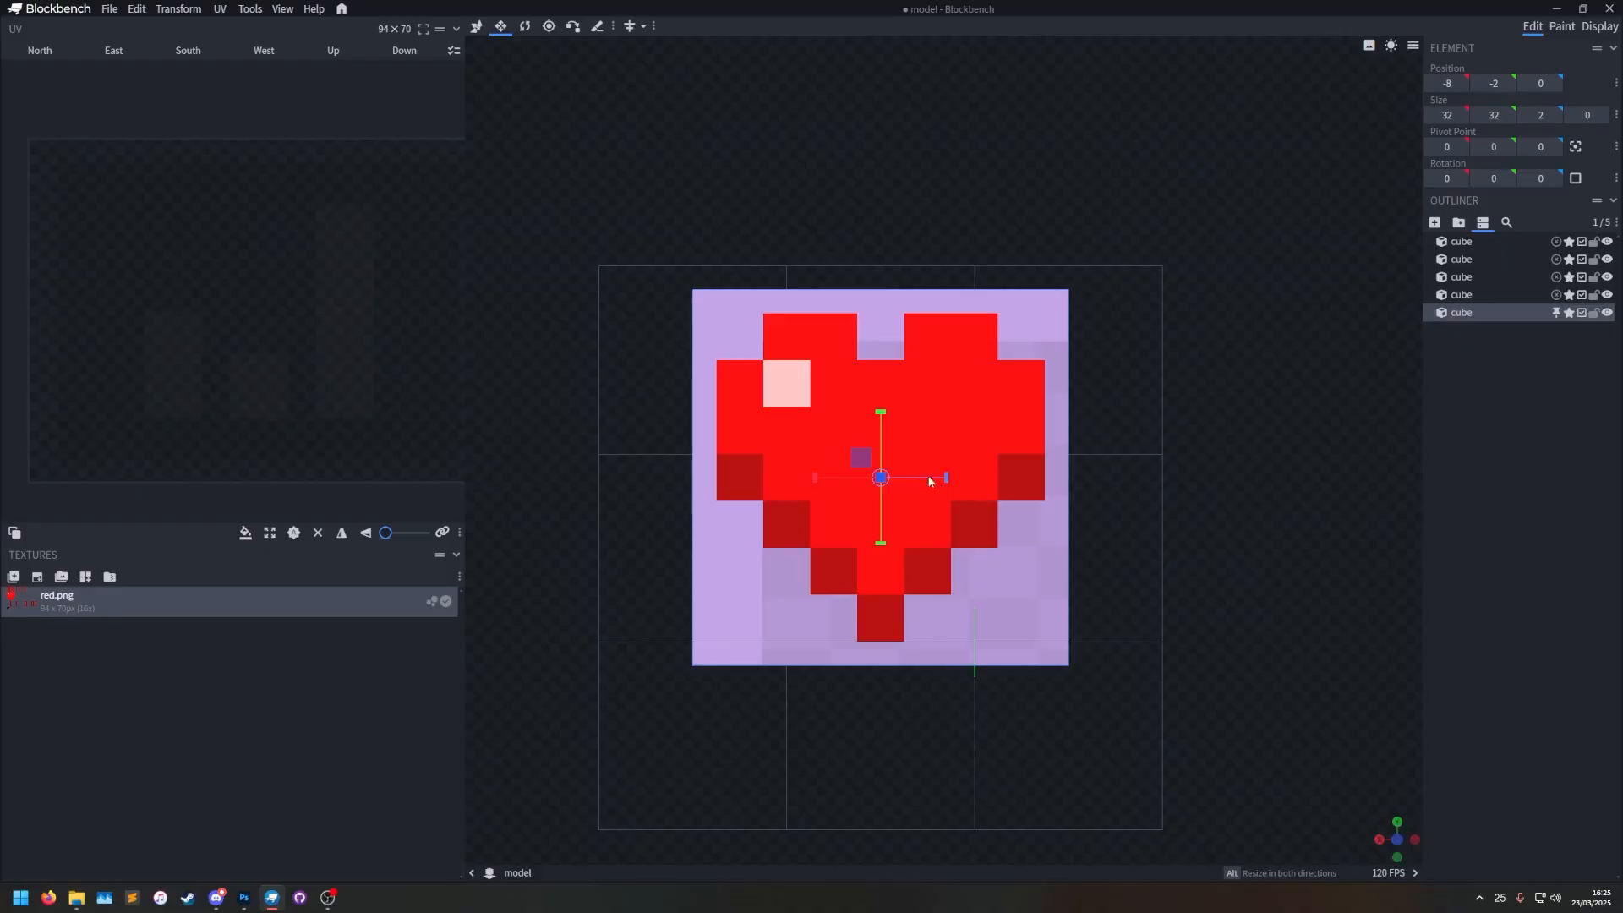
Extend the cube's depth to 20 with Z position -2, so it passes the heart's front and back by 2 units.
{"action": "left_click_drag", "start_coordinate": [1407, 824], "coordinate": [1167, 854]}
{"action": "scroll", "coordinate": [931, 443], "scroll_direction": "down", "scroll_amount": 5}
{"action": "left_click_drag", "start_coordinate": [932, 446], "coordinate": [1130, 507]}
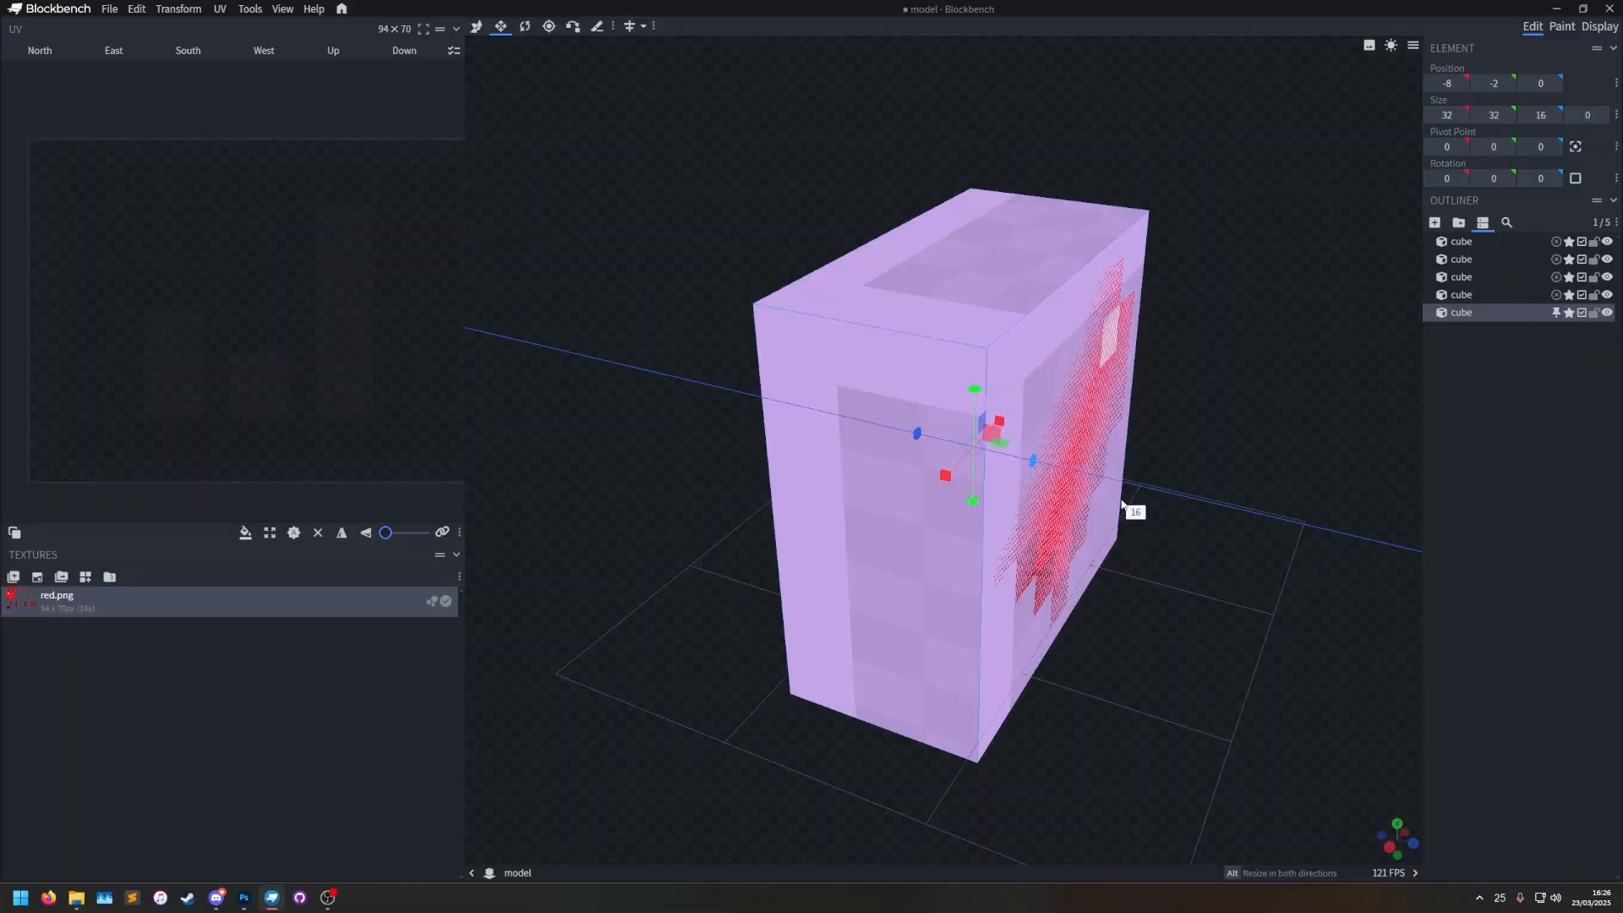
{"action": "left_click_drag", "start_coordinate": [1030, 479], "coordinate": [1313, 556]}
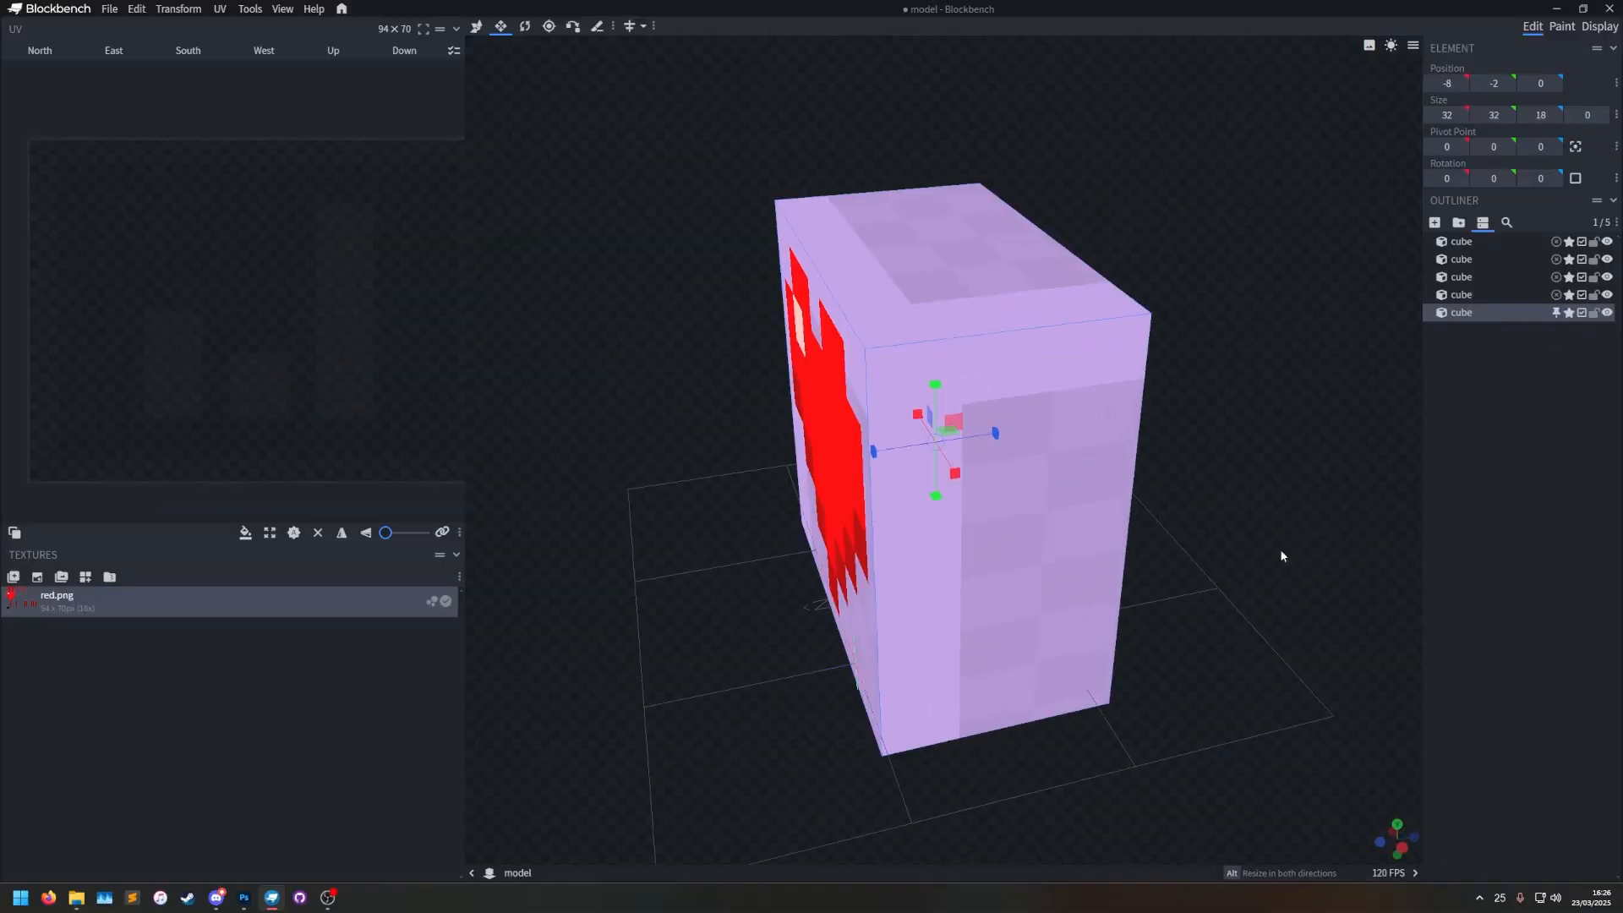
{"action": "left_click_drag", "start_coordinate": [876, 456], "coordinate": [855, 465]}
{"action": "left_click_drag", "start_coordinate": [541, 405], "coordinate": [670, 341]}
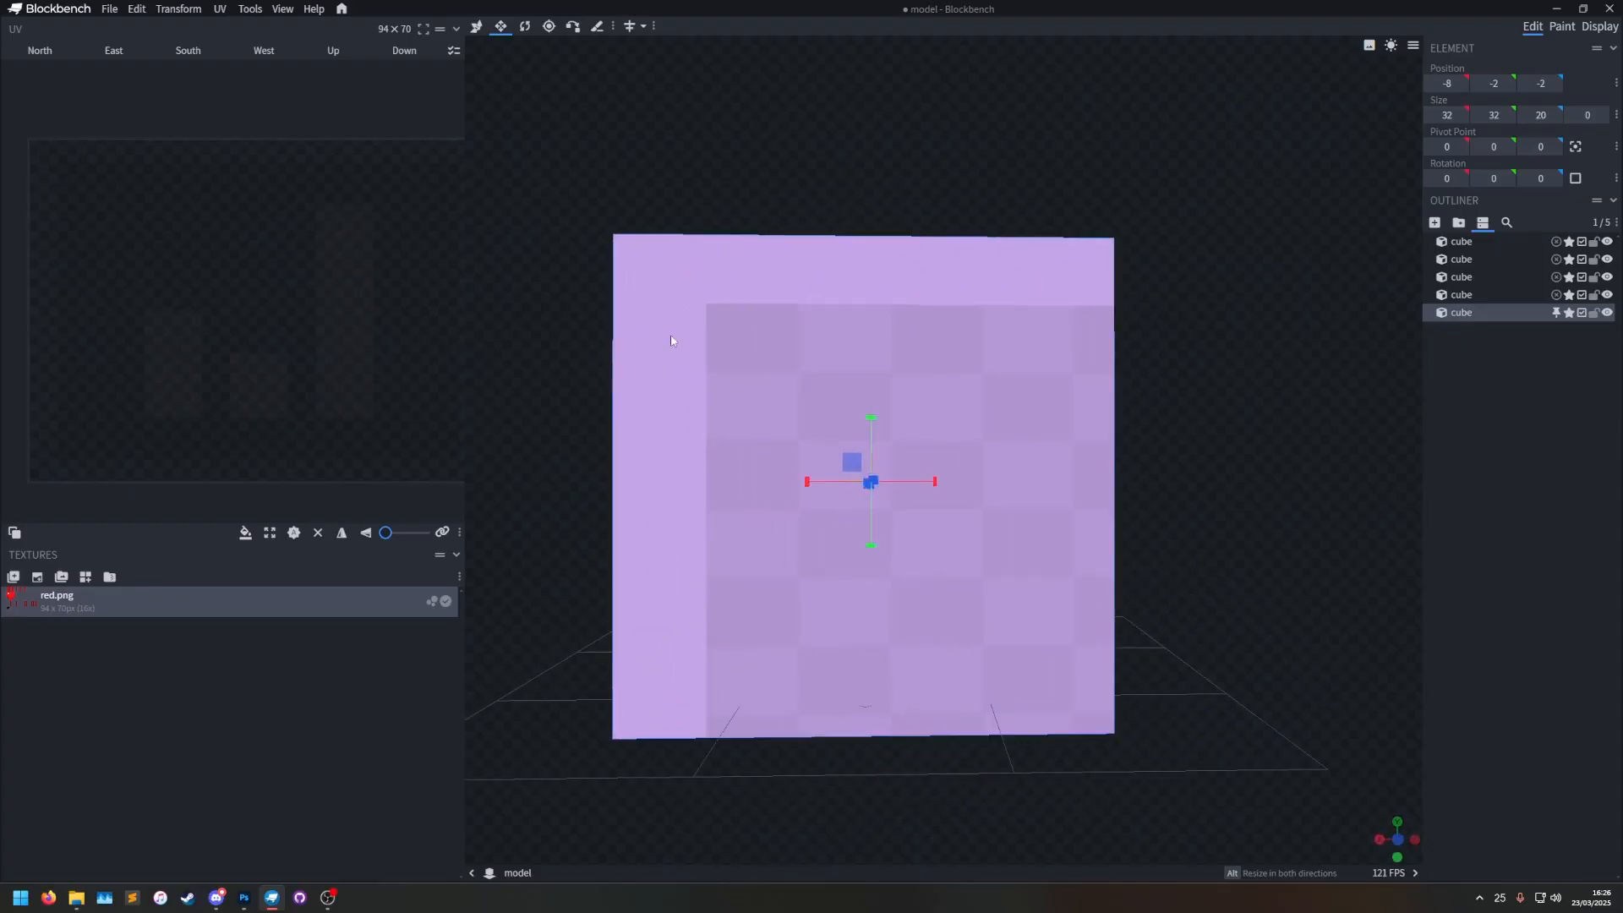
Apply the red.png texture to the new outer cube.
{"action": "right_click", "coordinate": [670, 336]}
{"action": "mouse_move", "coordinate": [816, 468]}
{"action": "mouse_move", "coordinate": [786, 500]}
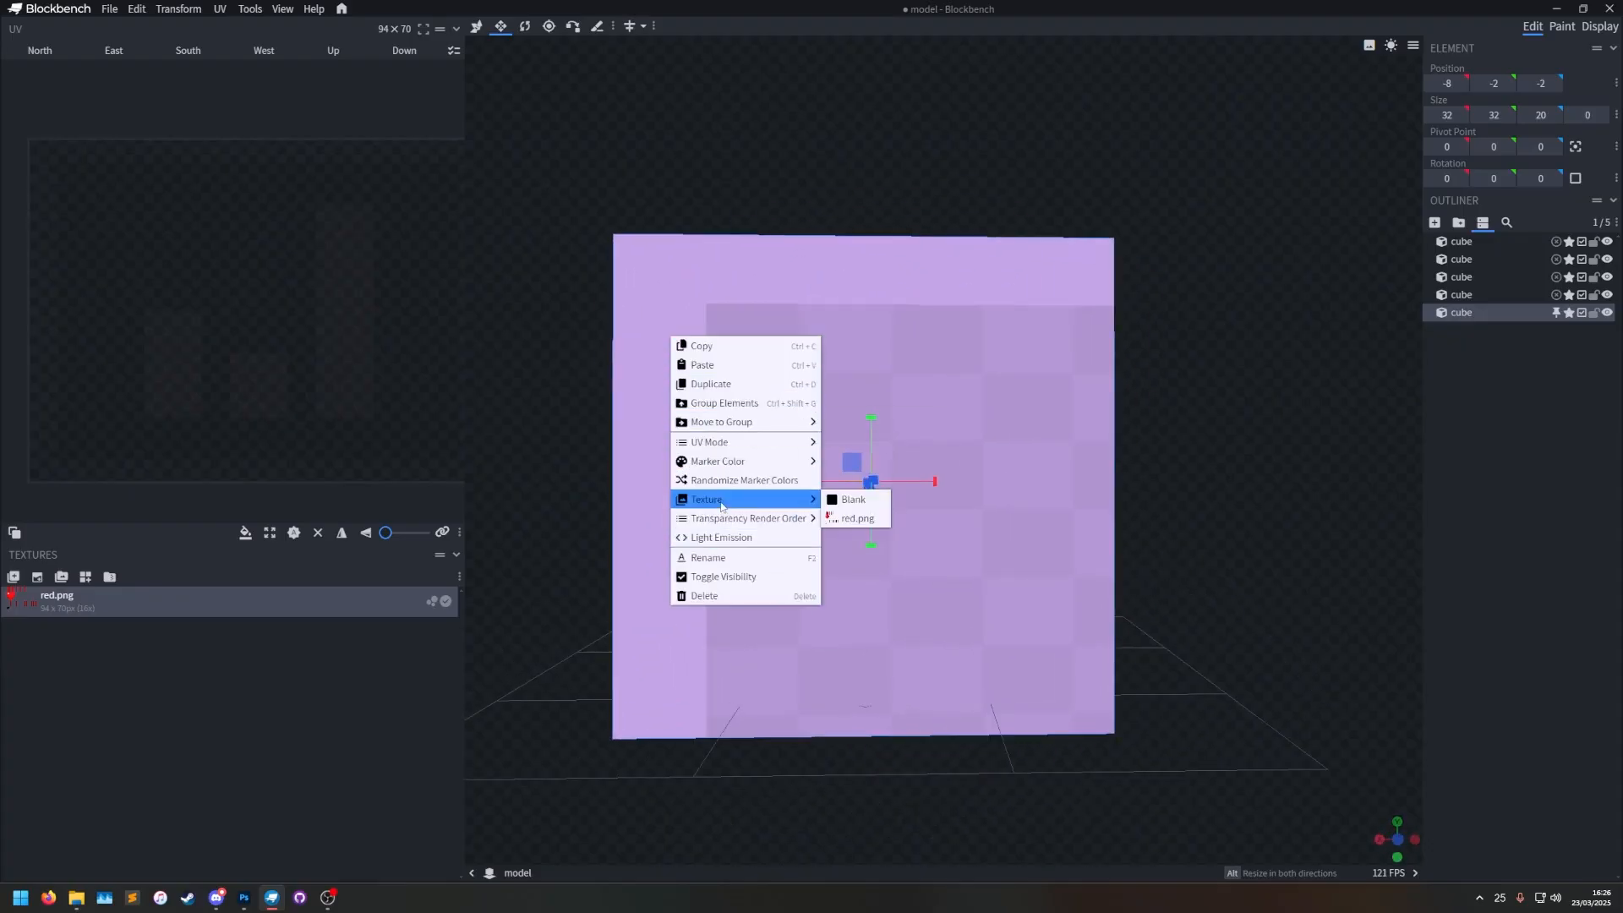
{"action": "left_click", "coordinate": [866, 516]}
{"action": "right_click_drag", "start_coordinate": [1302, 591], "coordinate": [1370, 536]}
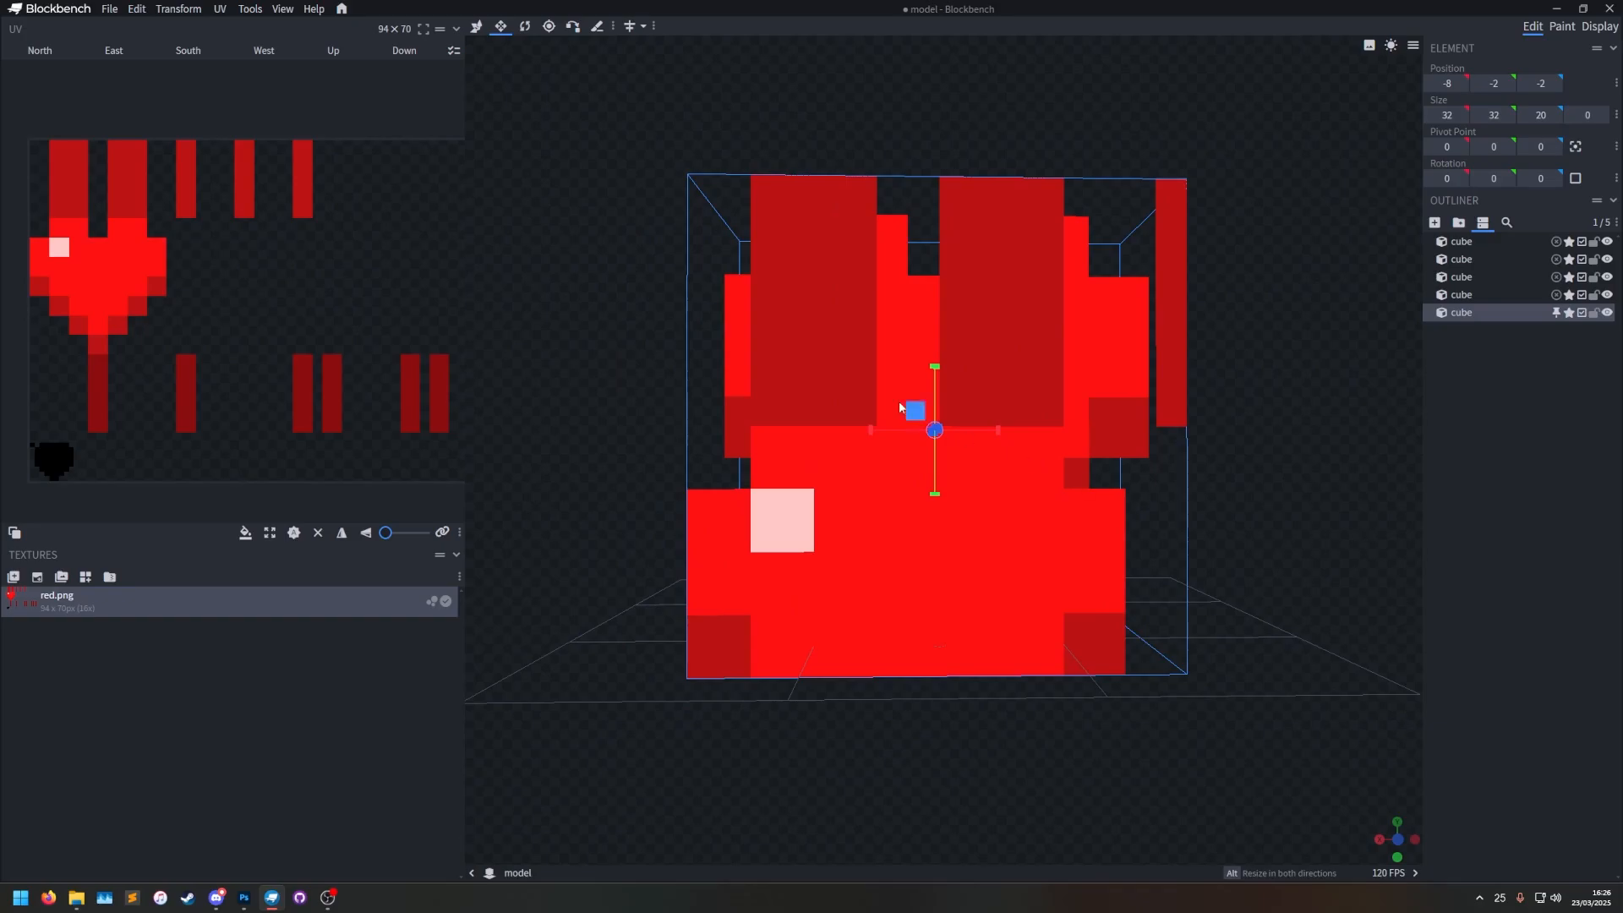
Set the UV size of the outer cube's north face to 1 by 1.
{"action": "left_click", "coordinate": [826, 371]}
{"action": "left_click", "coordinate": [131, 533]}
{"action": "type", "text": "1"}
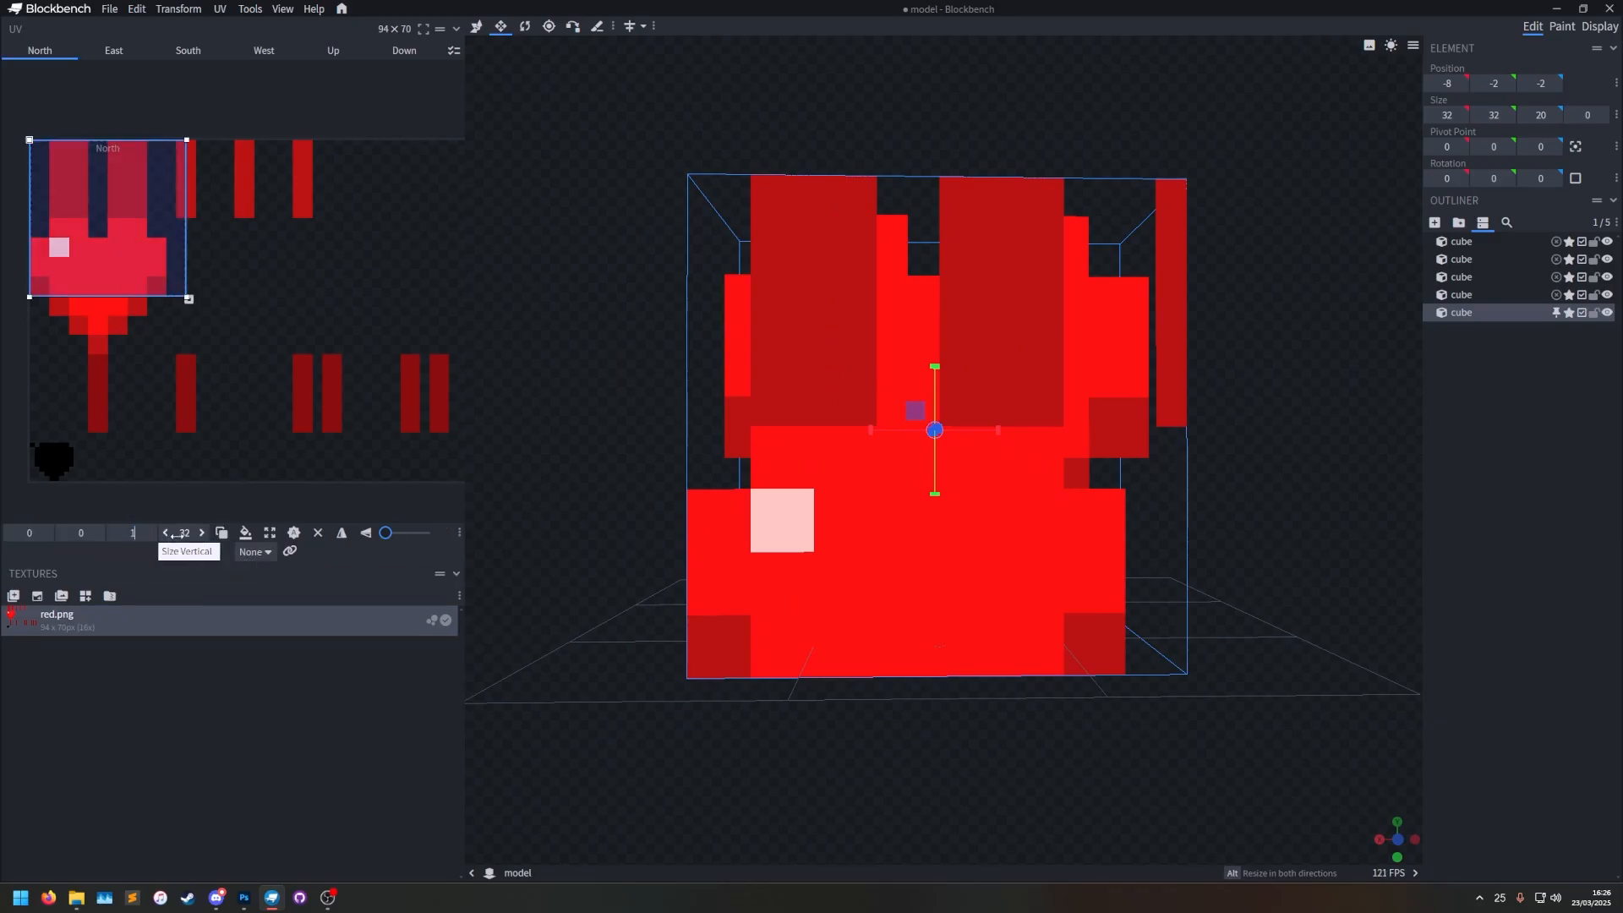
{"action": "left_click", "coordinate": [180, 535]}
{"action": "type", "text": "1"}
{"action": "key", "text": "Return"}
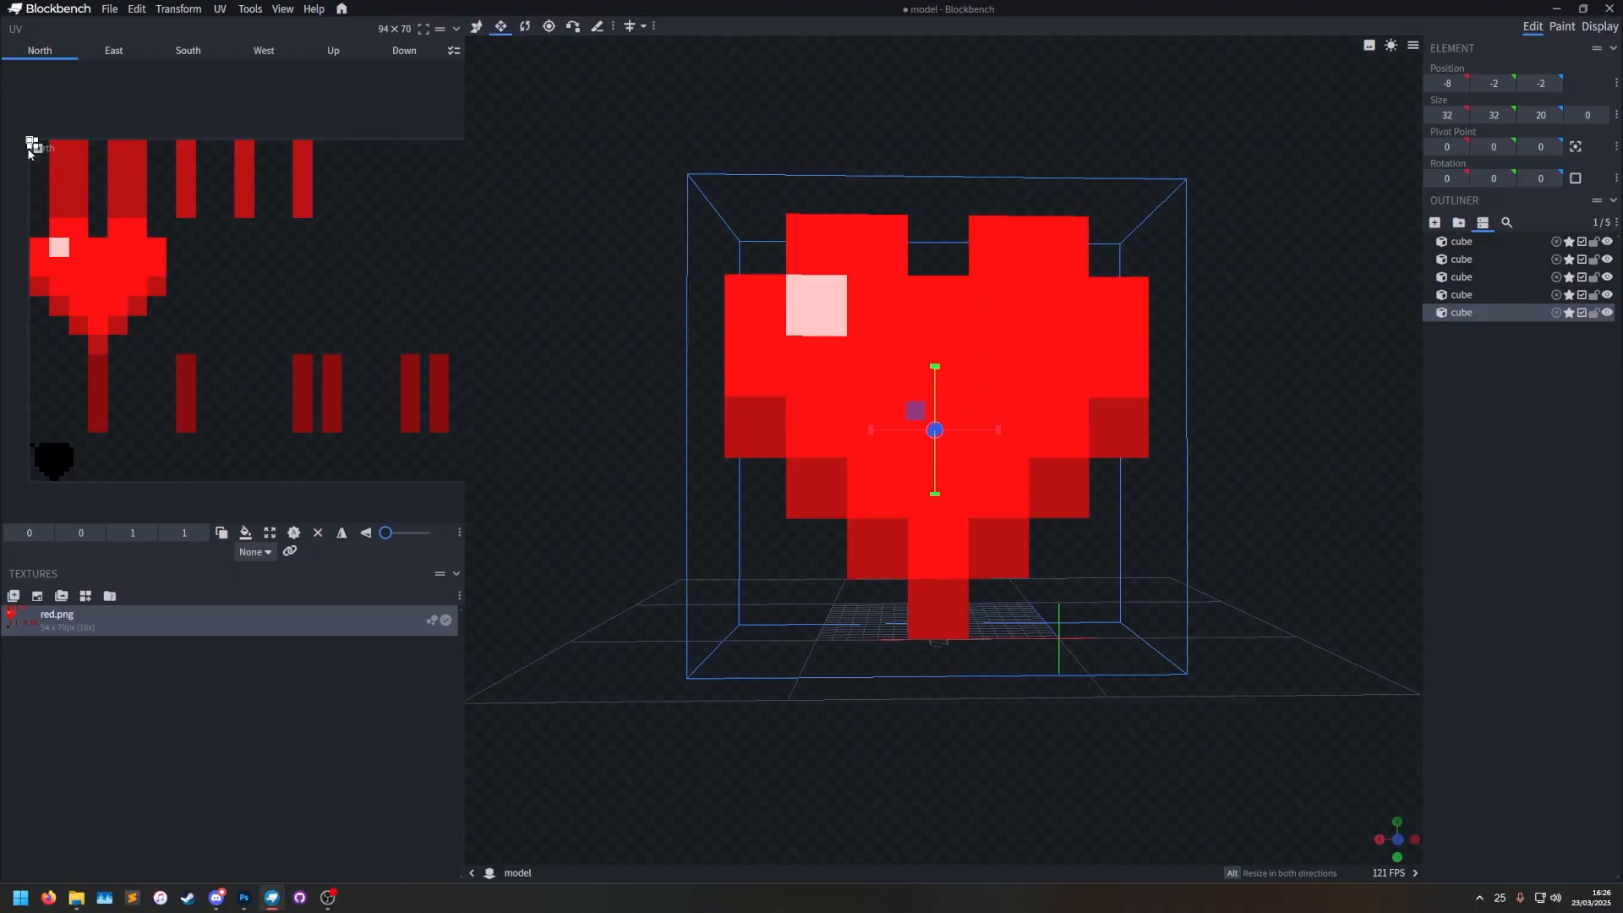
Move the north face's UV onto the single black pixel at 0, 62 in the texture.
{"action": "scroll", "coordinate": [29, 151], "scroll_direction": "up", "scroll_amount": 5}
{"action": "left_click_drag", "start_coordinate": [84, 161], "coordinate": [152, 514]}
{"action": "middle_click_drag", "start_coordinate": [202, 432], "coordinate": [289, 34]}
{"action": "left_click_drag", "start_coordinate": [235, 129], "coordinate": [183, 401]}
{"action": "middle_click_drag", "start_coordinate": [182, 402], "coordinate": [210, 158]}
{"action": "left_click_drag", "start_coordinate": [210, 157], "coordinate": [194, 399]}
{"action": "middle_click_drag", "start_coordinate": [194, 399], "coordinate": [211, 101]}
{"action": "left_click_drag", "start_coordinate": [210, 100], "coordinate": [210, 286]}
Copy the north face's UV mapping to the east, south, west, up and down faces.
{"action": "left_click", "coordinate": [113, 50]}
{"action": "key", "text": "ctrl+v"}
{"action": "left_click", "coordinate": [188, 50]}
{"action": "key", "text": "ctrl+v"}
{"action": "left_click", "coordinate": [264, 50]}
{"action": "key", "text": "ctrl+v"}
{"action": "left_click", "coordinate": [333, 49]}
{"action": "key", "text": "ctrl+v"}
{"action": "left_click", "coordinate": [392, 52]}
{"action": "key", "text": "ctrl+v"}
{"action": "left_click_drag", "start_coordinate": [1357, 530], "coordinate": [1166, 543]}
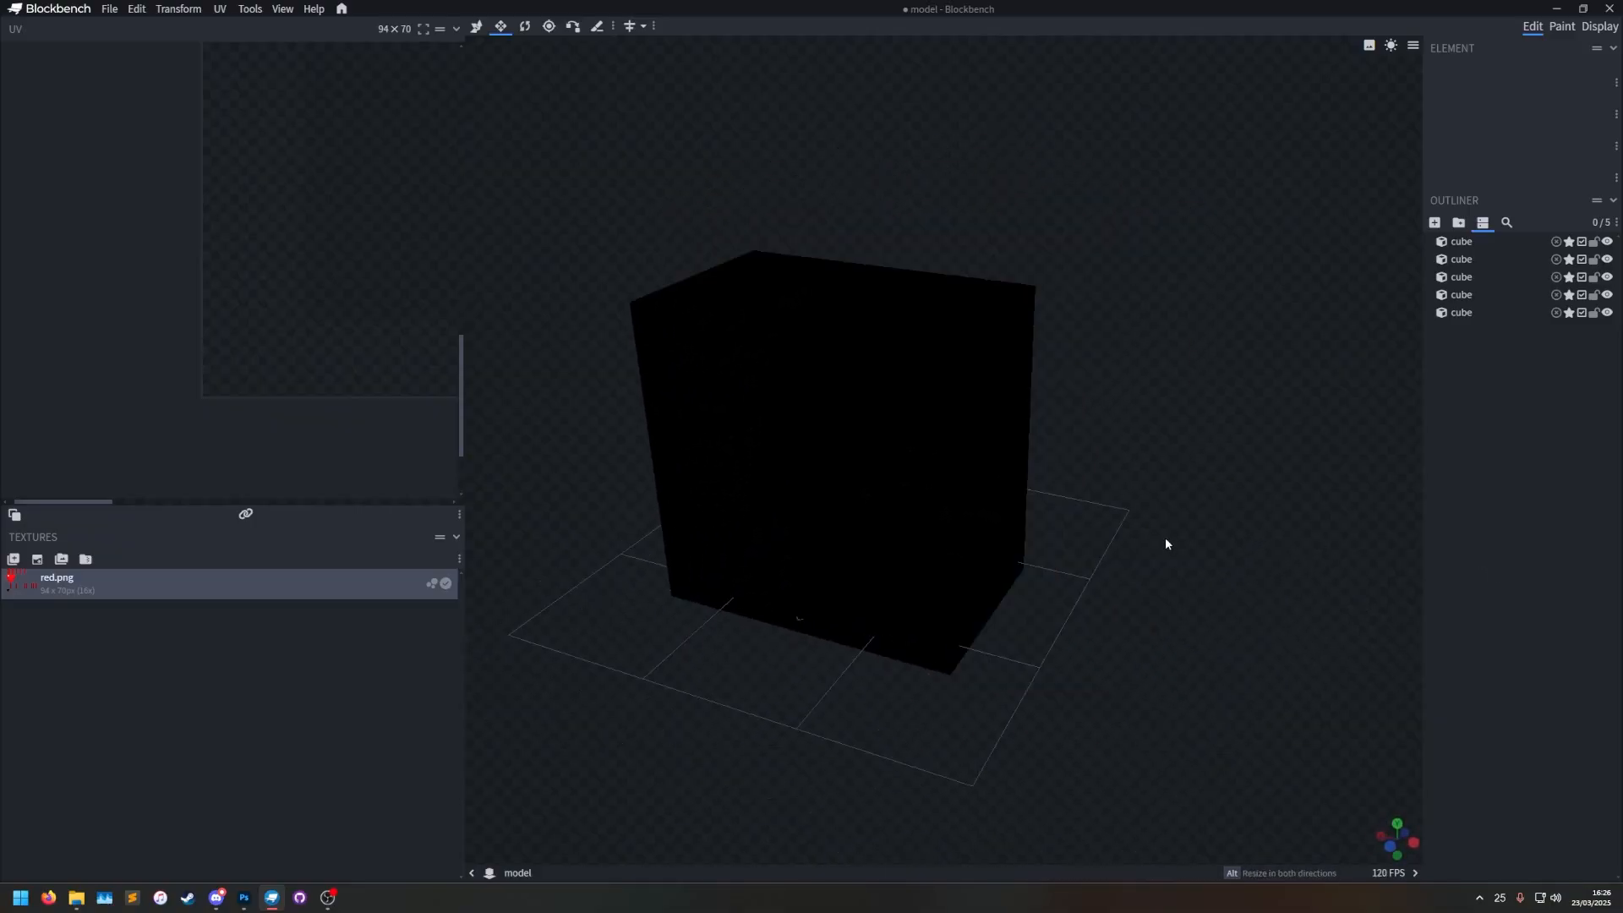
Invert the outer cube by setting its size to -32, -32, -20.
{"action": "left_click", "coordinate": [1450, 313]}
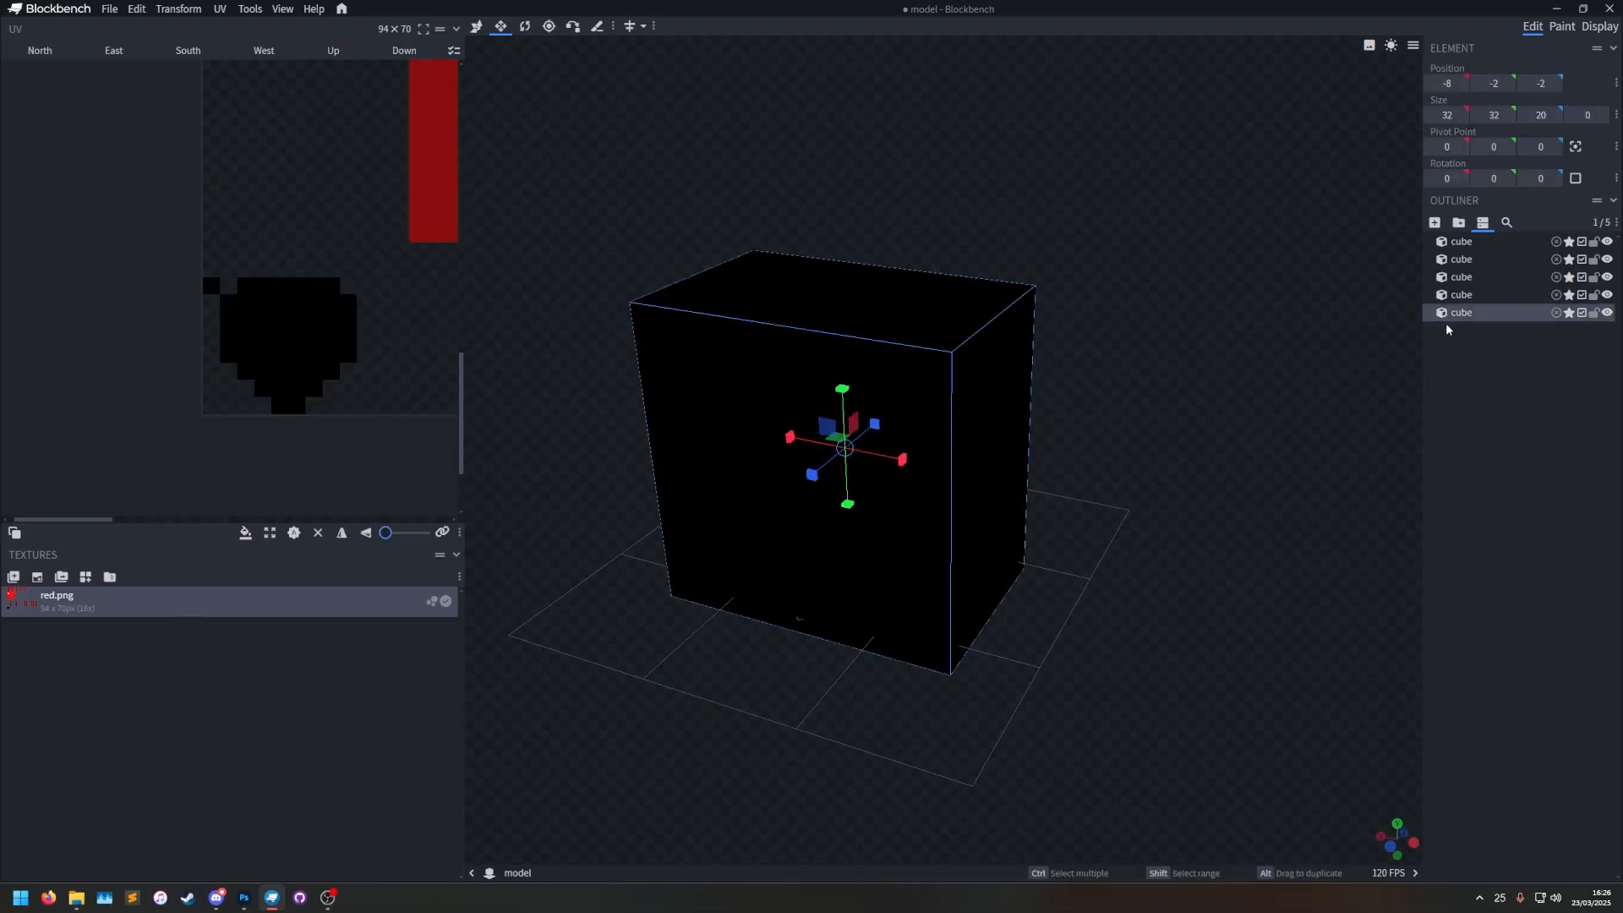
{"action": "left_click", "coordinate": [1447, 114]}
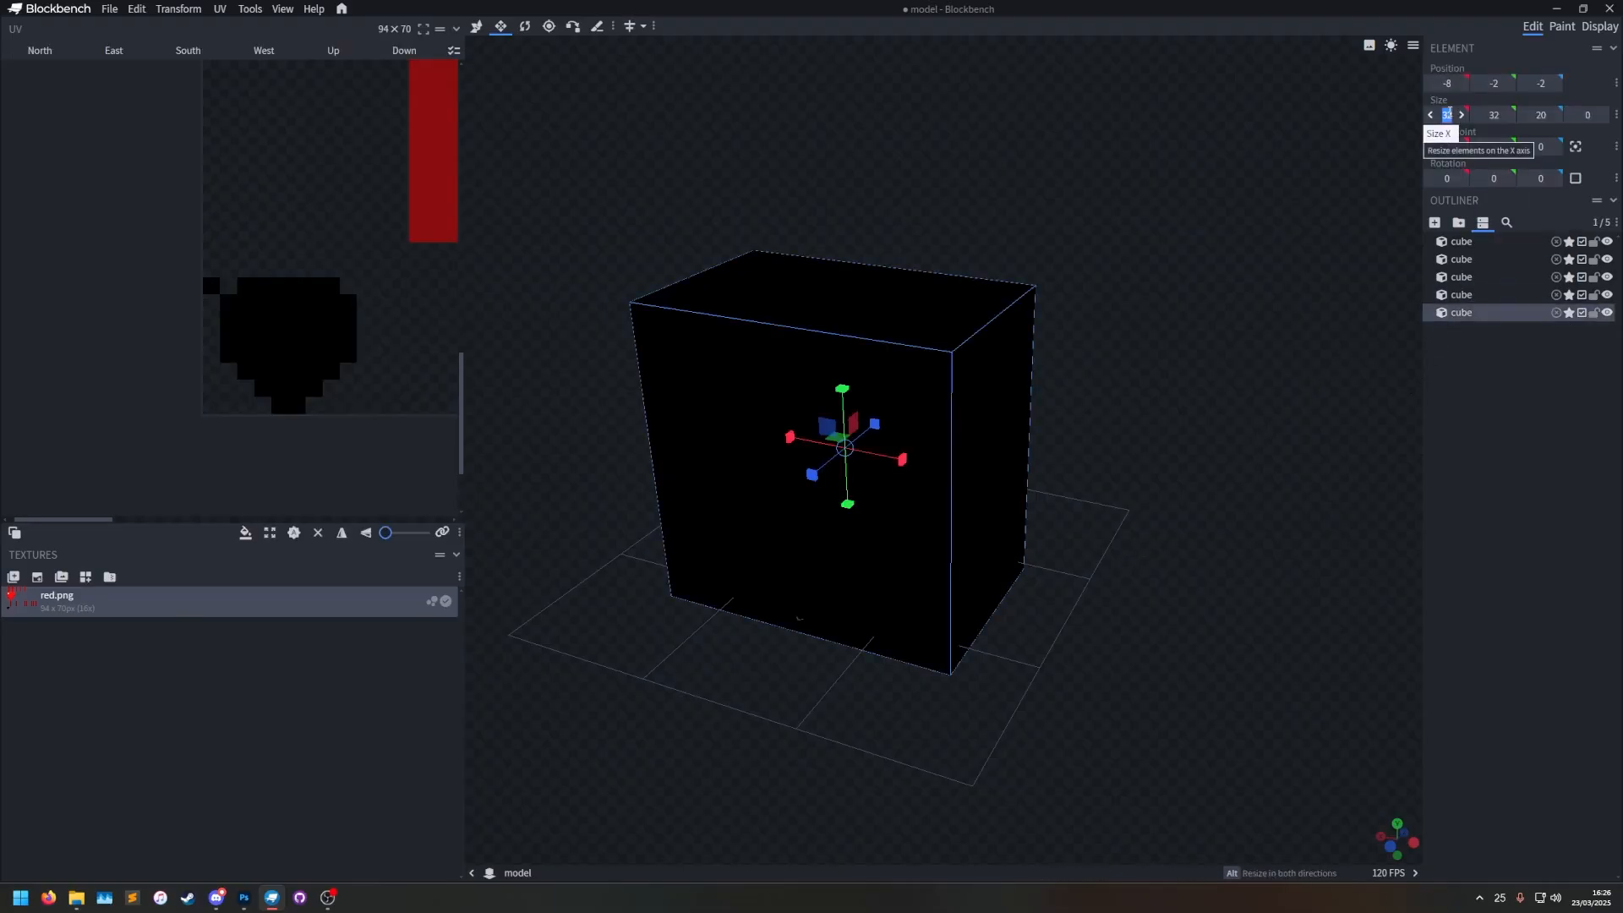
{"action": "left_click", "coordinate": [1494, 114]}
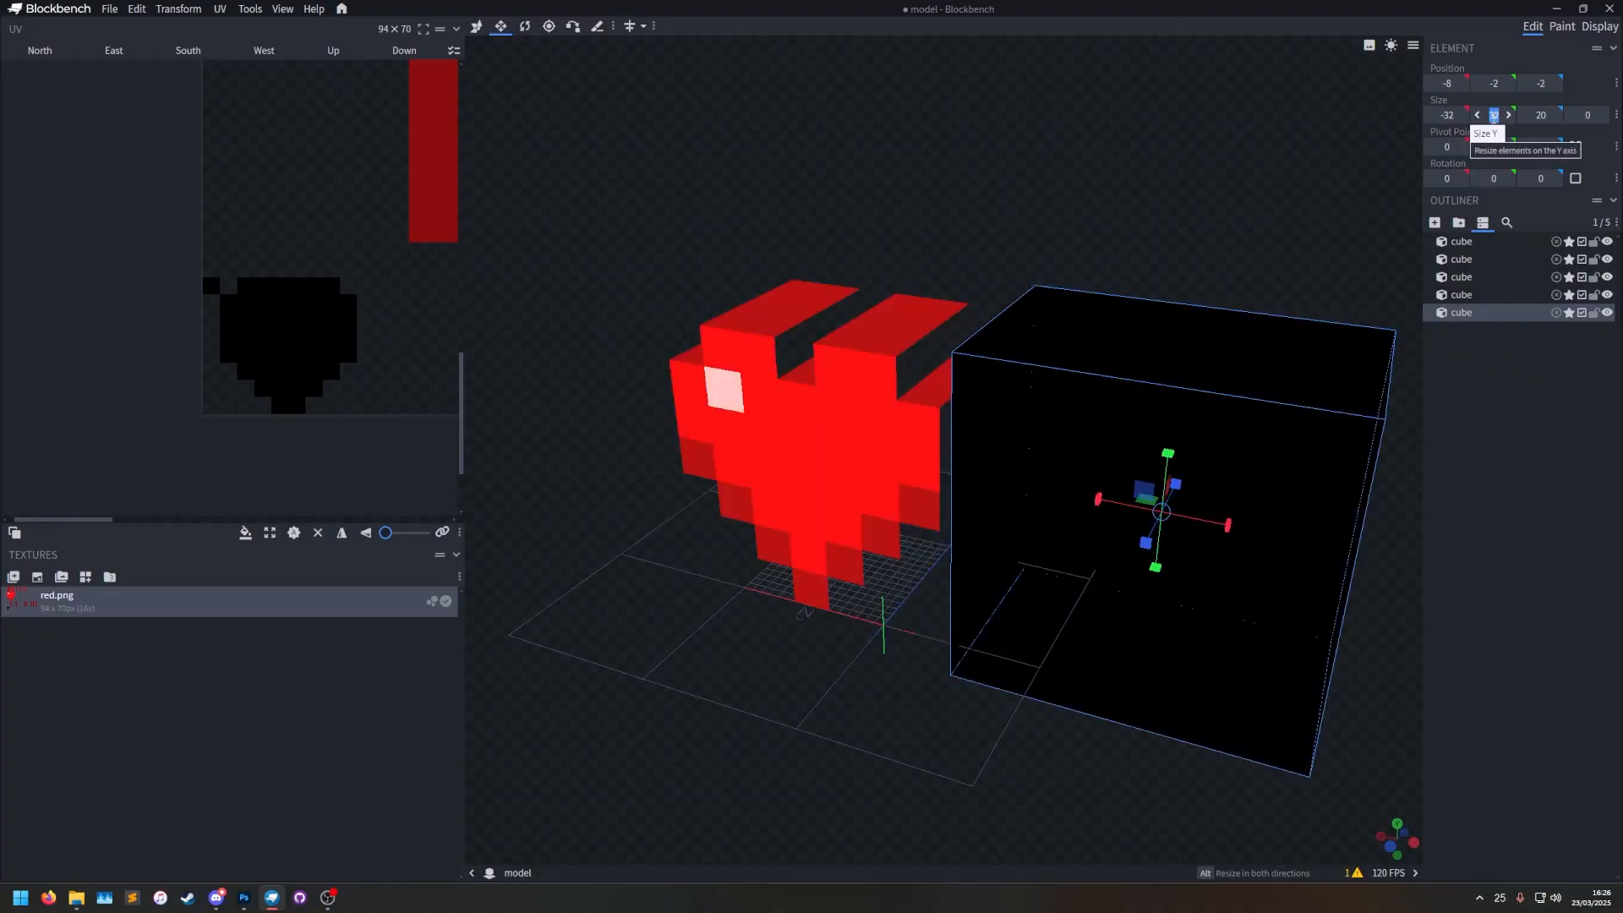
{"action": "type", "text": "-32"}
{"action": "left_click", "coordinate": [1544, 115]}
{"action": "type", "text": "-20"}
{"action": "scroll", "coordinate": [1090, 160], "scroll_direction": "down", "scroll_amount": 5}
{"action": "left_click_drag", "start_coordinate": [1090, 160], "coordinate": [1062, 137]}
Paint the inverted cube's texture pixel white (#ffffff) in Paint mode.
{"action": "left_click", "coordinate": [1562, 26]}
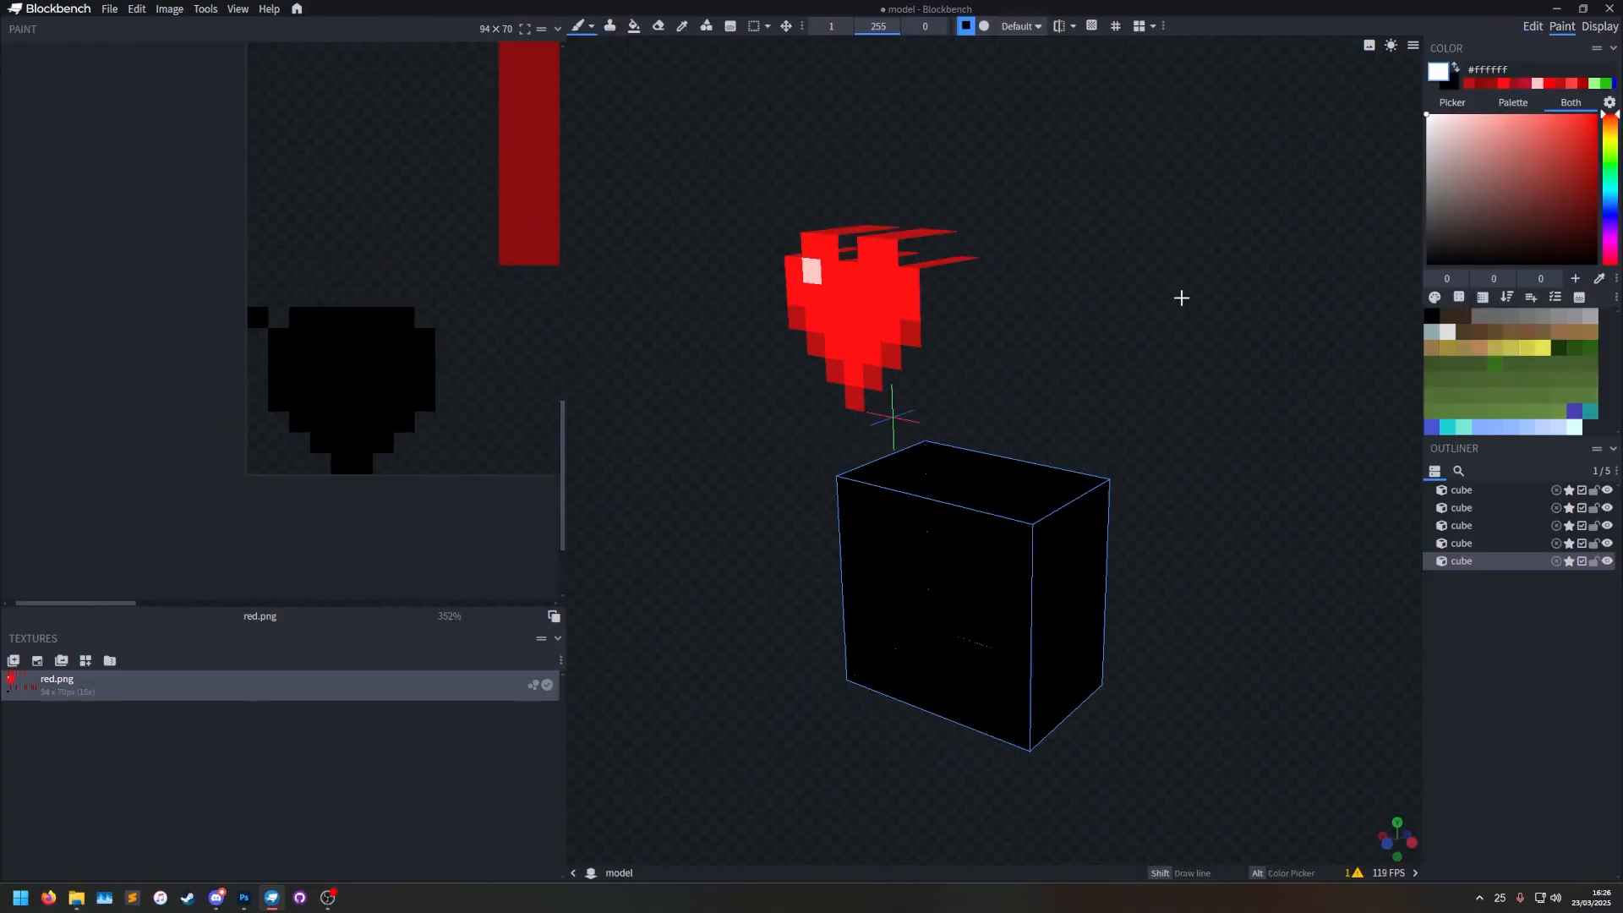
{"action": "left_click_drag", "start_coordinate": [1178, 298], "coordinate": [1178, 228]}
{"action": "left_click", "coordinate": [1045, 461]}
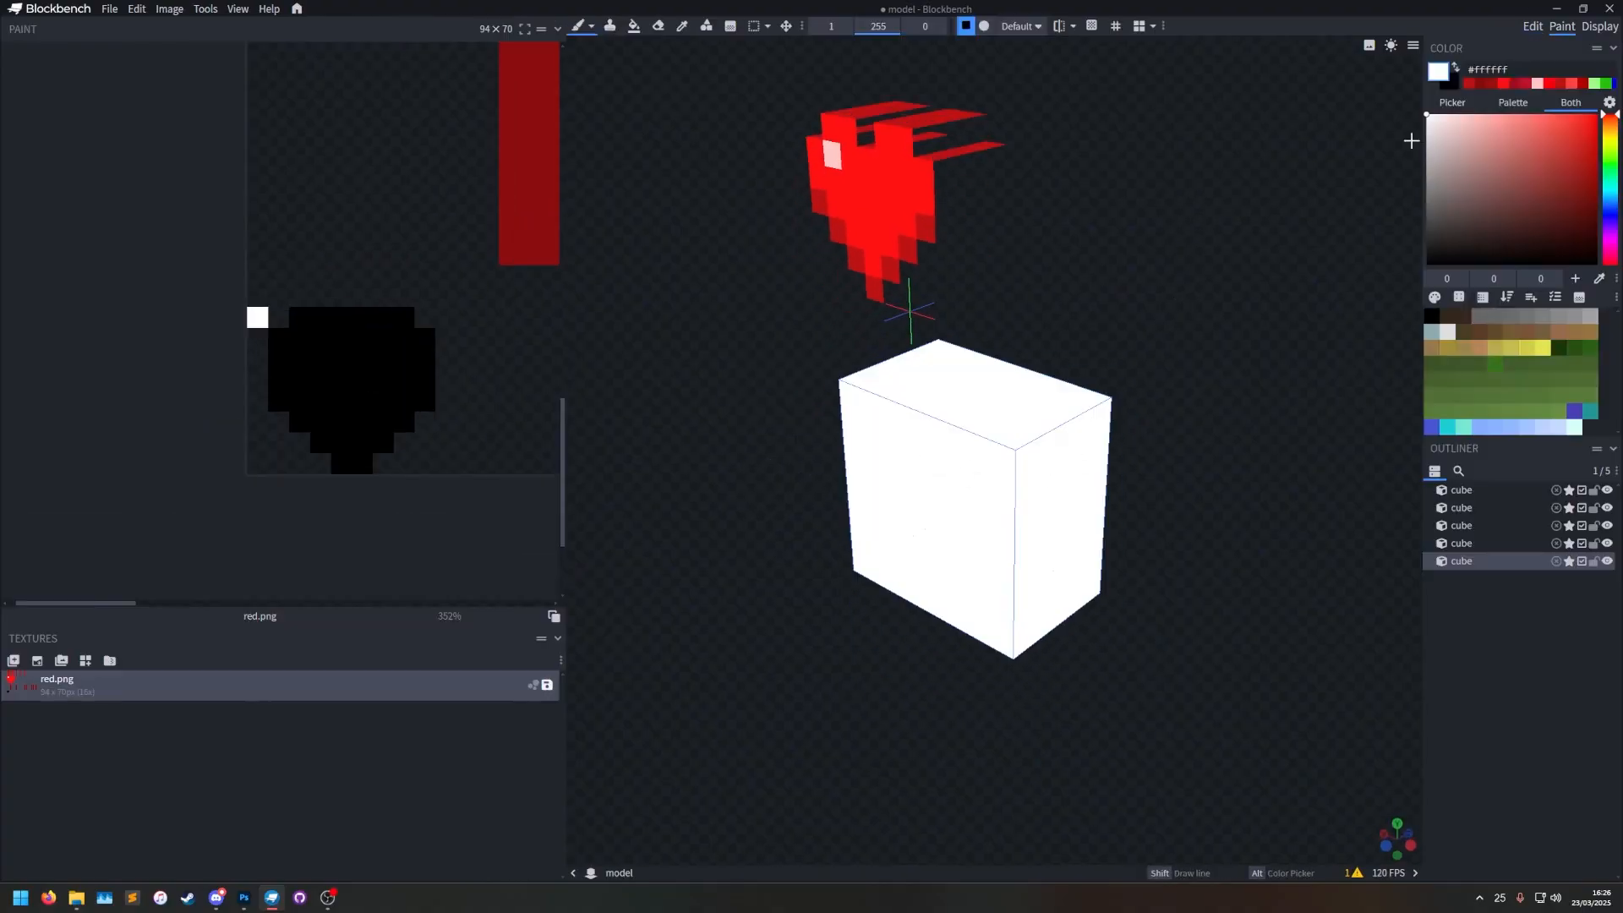
Turn on shading in the 3D view and undo the white paint on the inverted cube.
{"action": "left_click", "coordinate": [1391, 44]}
{"action": "mouse_move", "coordinate": [972, 609]}
{"action": "left_mouse_down"}
{"action": "mouse_move", "coordinate": [1043, 623]}
{"action": "mouse_move", "coordinate": [733, 585]}
{"action": "mouse_move", "coordinate": [884, 482]}
{"action": "mouse_move", "coordinate": [1398, 536]}
{"action": "mouse_move", "coordinate": [1144, 649]}
{"action": "mouse_move", "coordinate": [869, 626]}
{"action": "mouse_move", "coordinate": [1297, 594]}
{"action": "left_mouse_up"}
{"action": "key", "text": "ctrl+z"}
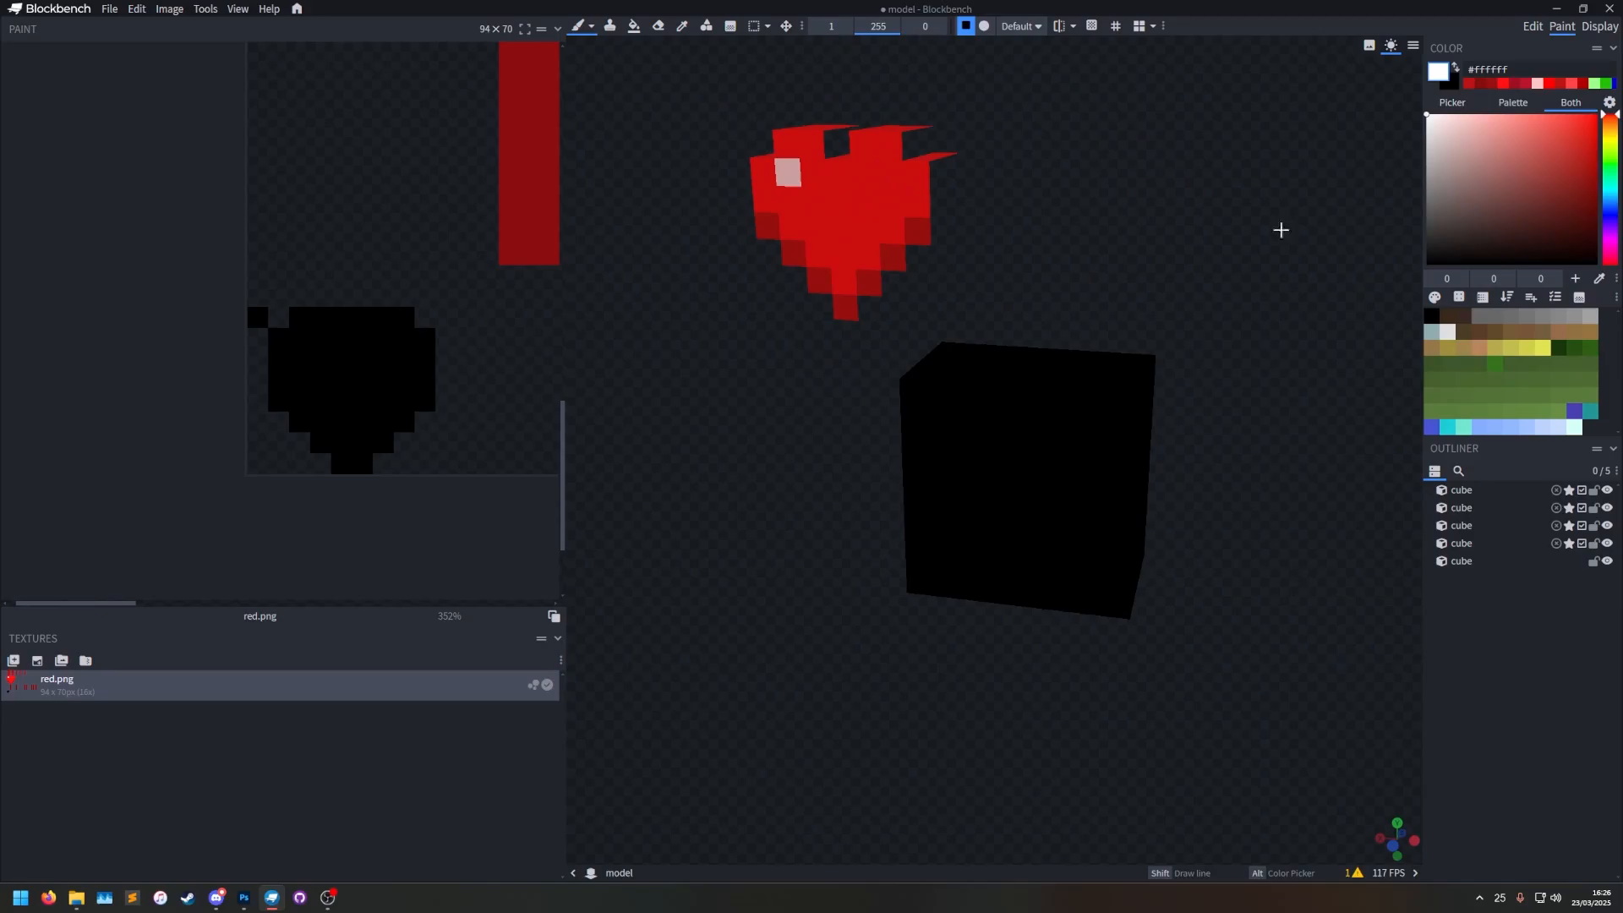
In Edit mode, move the inverted cube back around the heart, to position 24, 30, 18.
{"action": "left_click", "coordinate": [1532, 27]}
{"action": "left_click", "coordinate": [1052, 485]}
{"action": "left_click", "coordinate": [476, 26]}
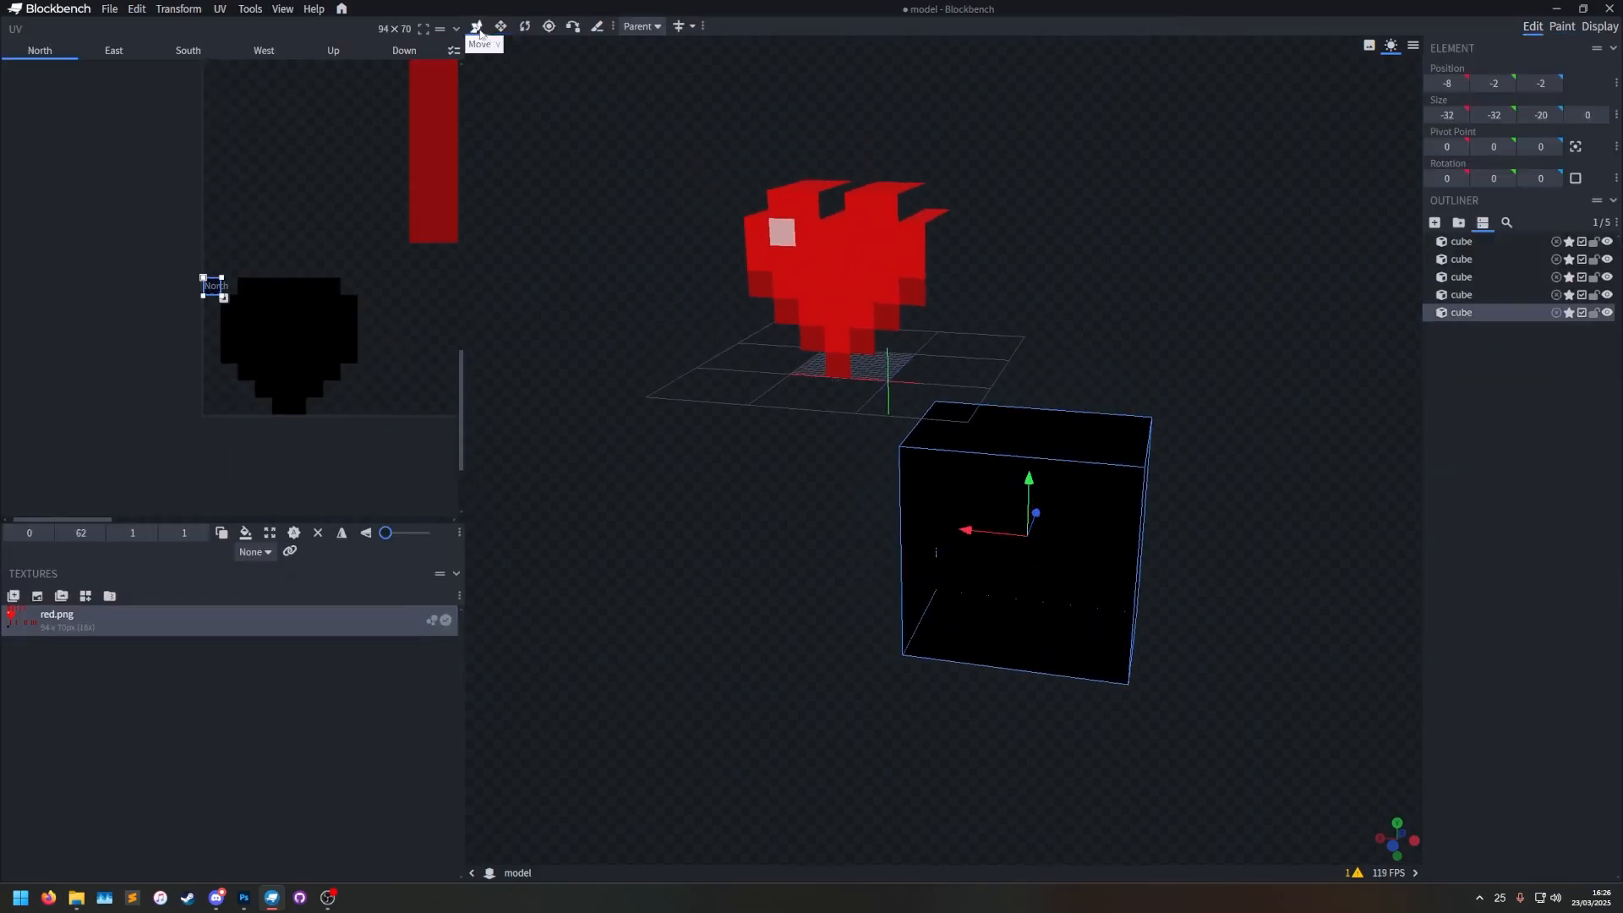
{"action": "left_click", "coordinate": [1393, 846]}
{"action": "scroll", "coordinate": [1079, 648], "scroll_direction": "down", "scroll_amount": 4}
{"action": "left_click_drag", "start_coordinate": [1095, 724], "coordinate": [847, 723]}
{"action": "left_click_drag", "start_coordinate": [906, 663], "coordinate": [906, 409]}
{"action": "left_click", "coordinate": [1414, 840]}
{"action": "left_click_drag", "start_coordinate": [847, 470], "coordinate": [1007, 470]}
{"action": "left_click", "coordinate": [1380, 840]}
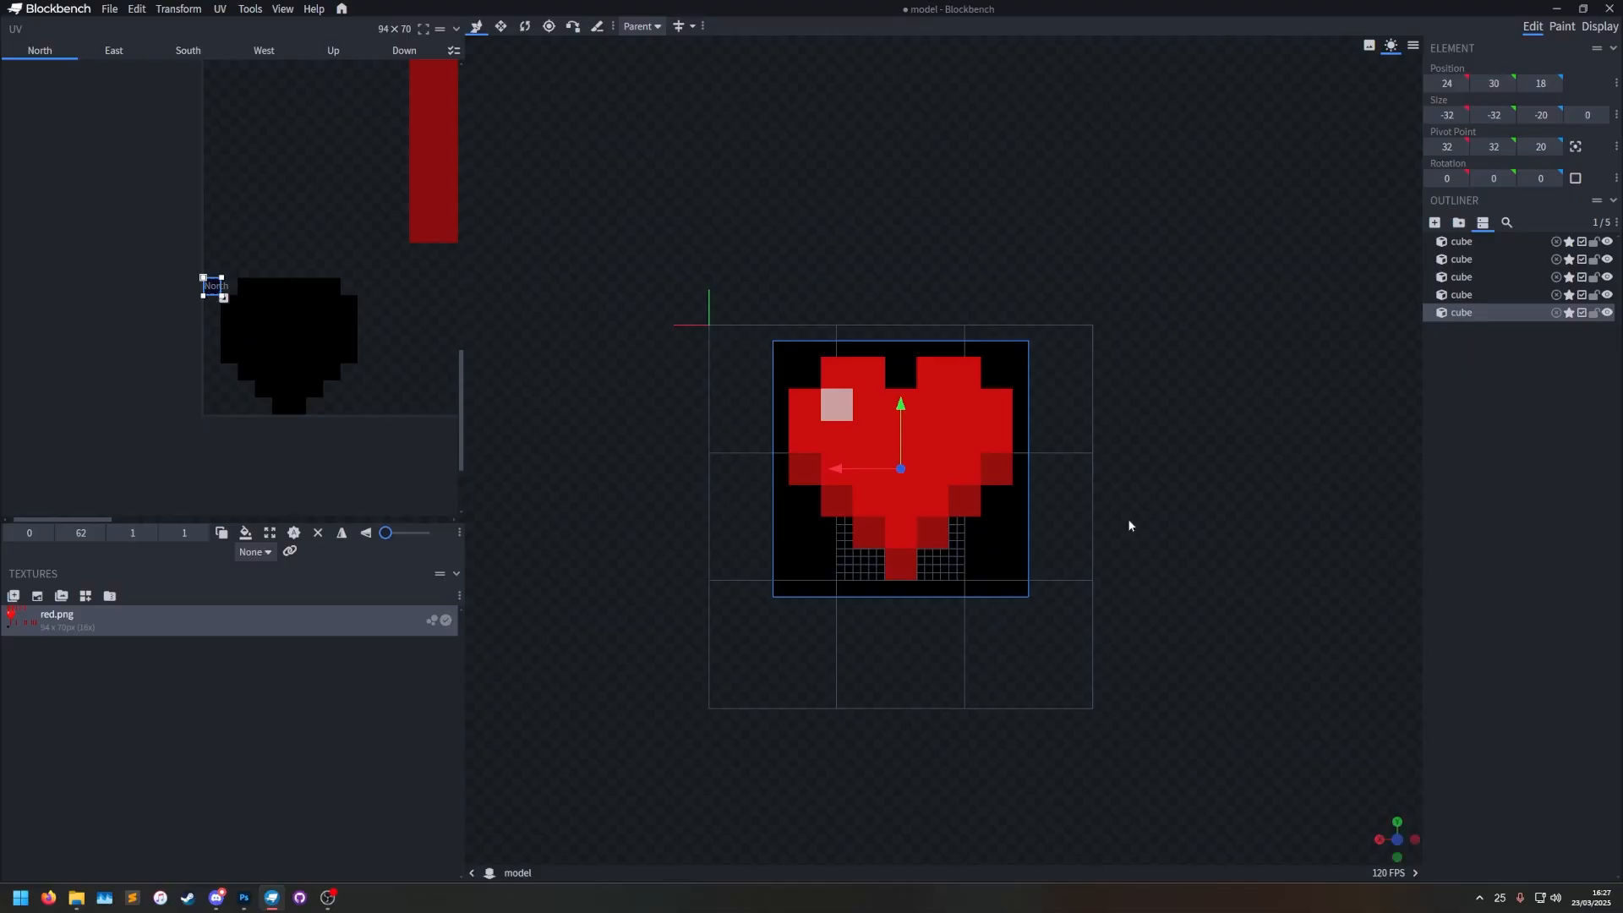
Center the inverted cube's pivot point on the cube.
{"action": "left_click", "coordinate": [1576, 146]}
{"action": "left_click_drag", "start_coordinate": [1416, 831], "coordinate": [1285, 718]}
{"action": "scroll", "coordinate": [1285, 712], "scroll_direction": "up", "scroll_amount": 1}
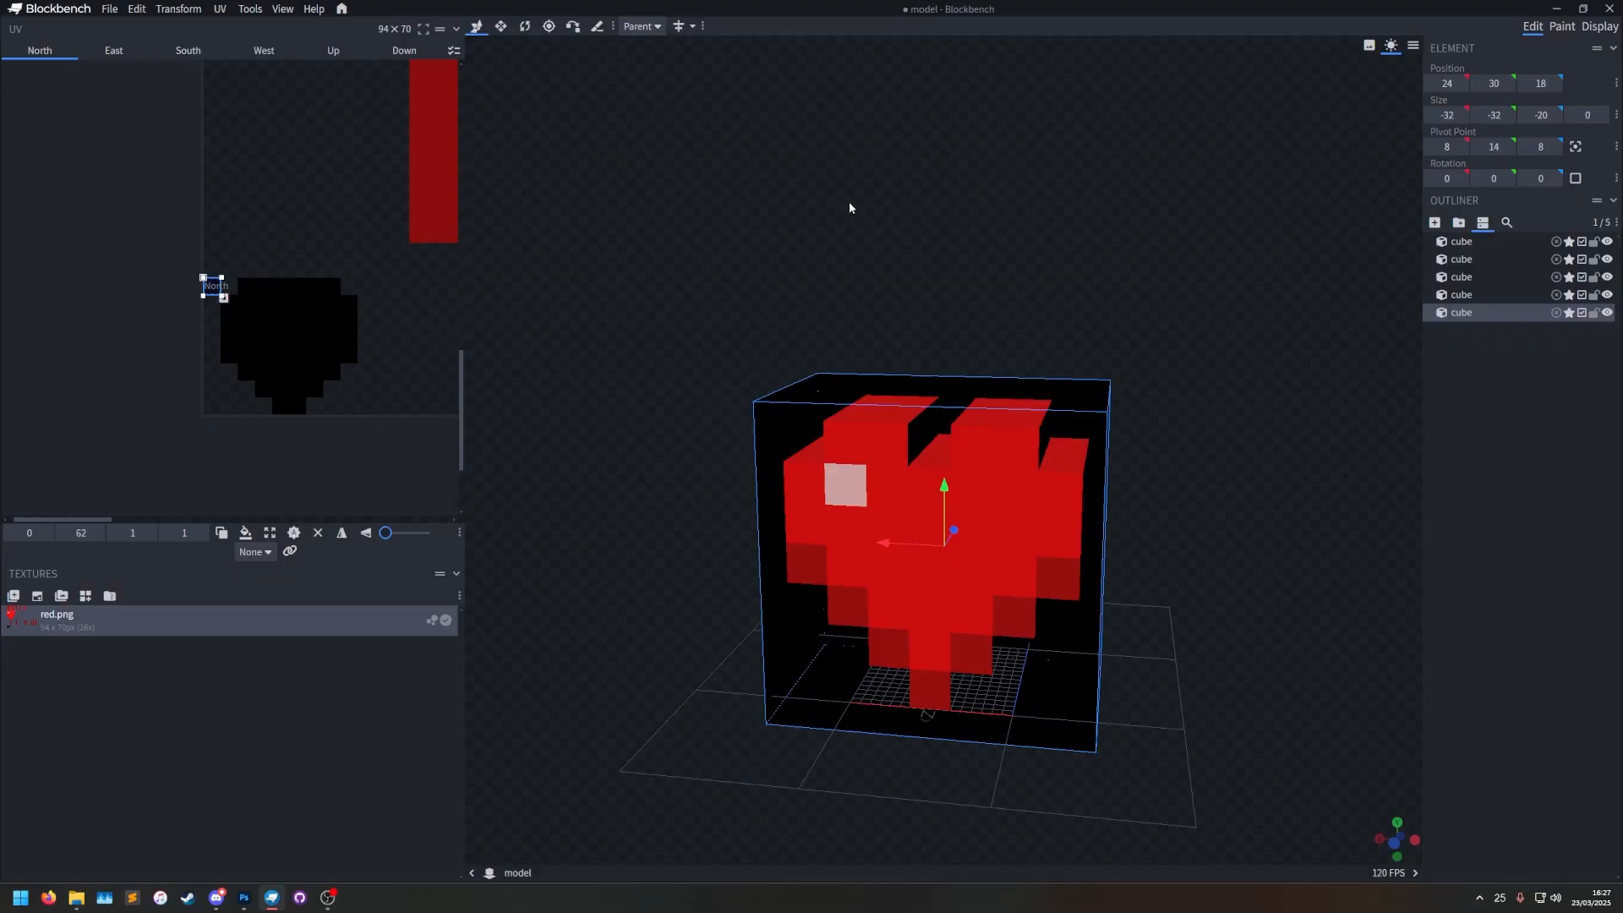
Search the program settings for "size limit" and check the Deactivate Size Limit option.
{"action": "left_click", "coordinate": [109, 8]}
{"action": "mouse_move", "coordinate": [141, 281]}
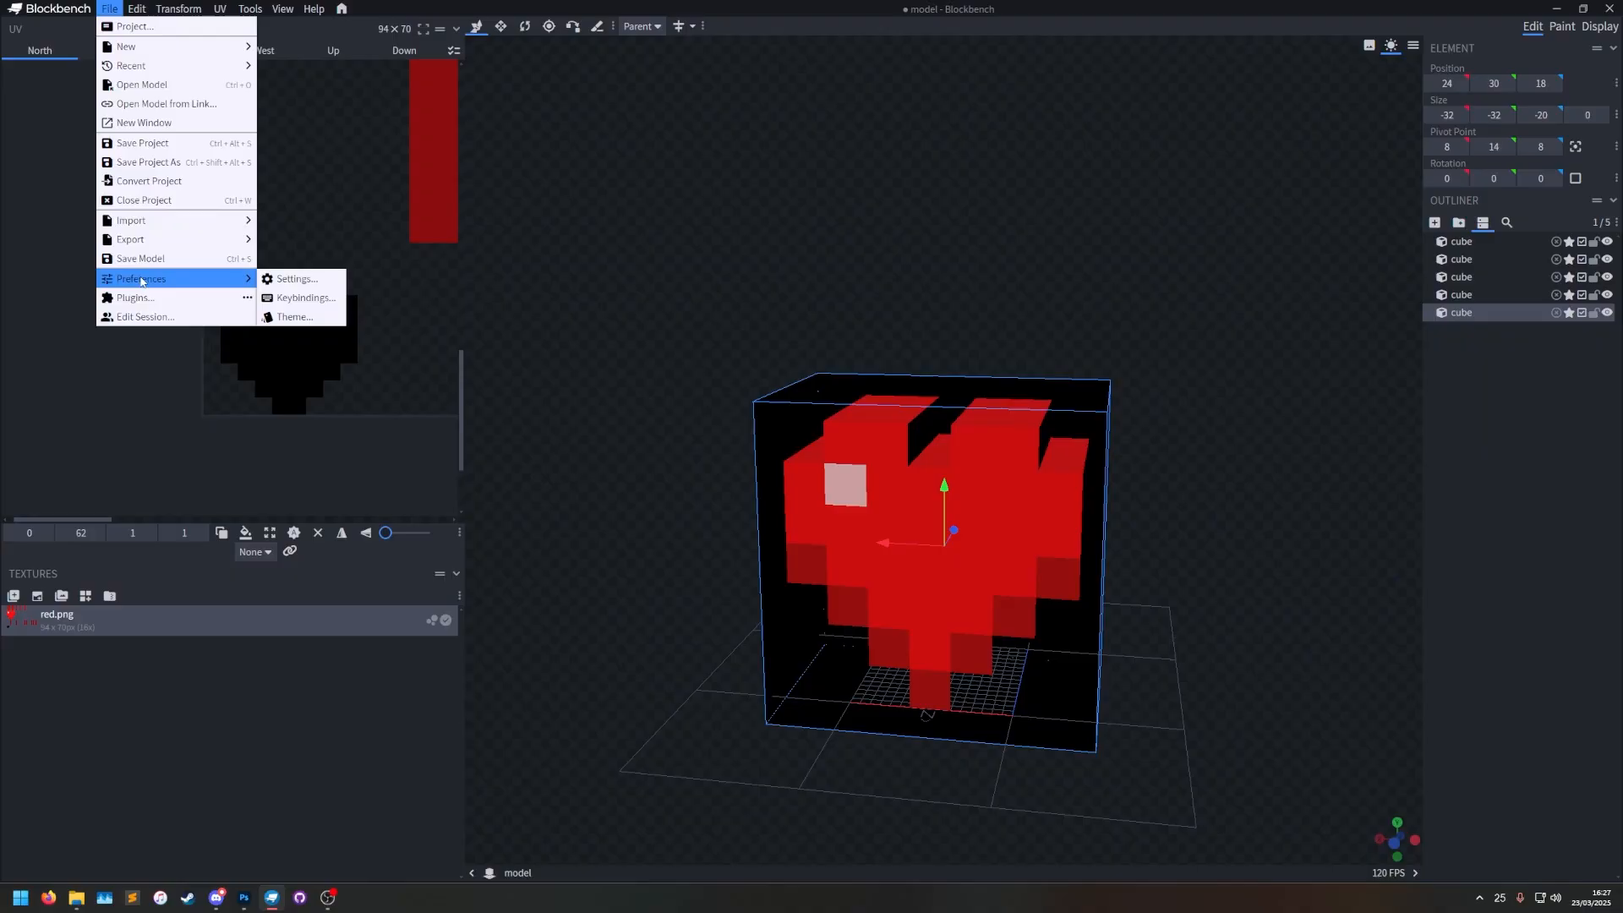
{"action": "left_click", "coordinate": [291, 279]}
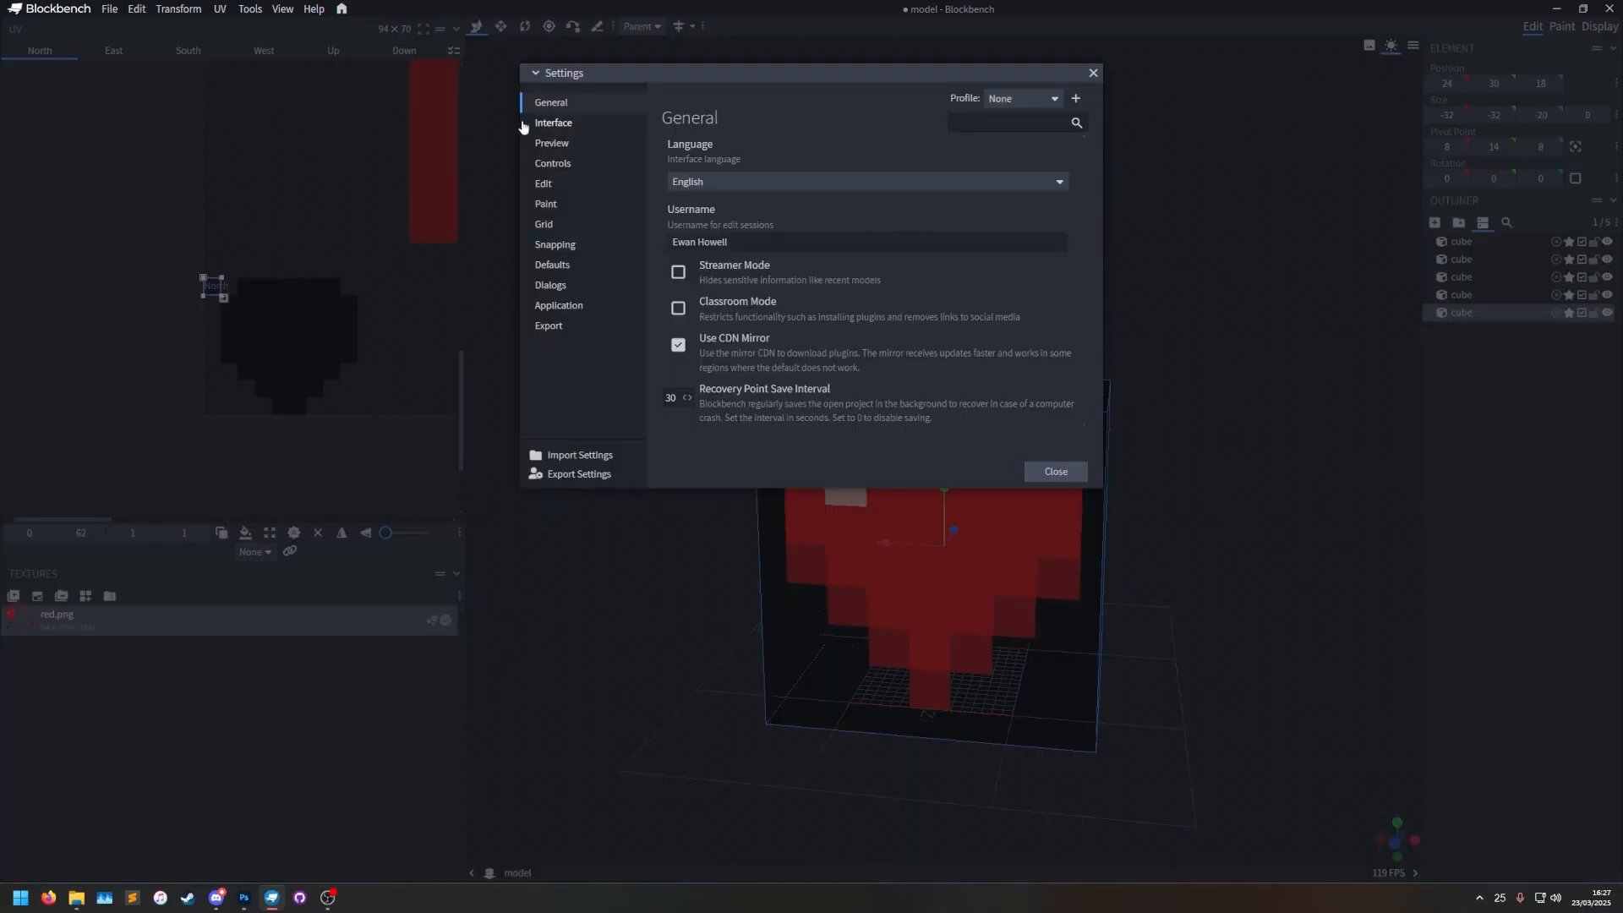
{"action": "type", "text": "size"}
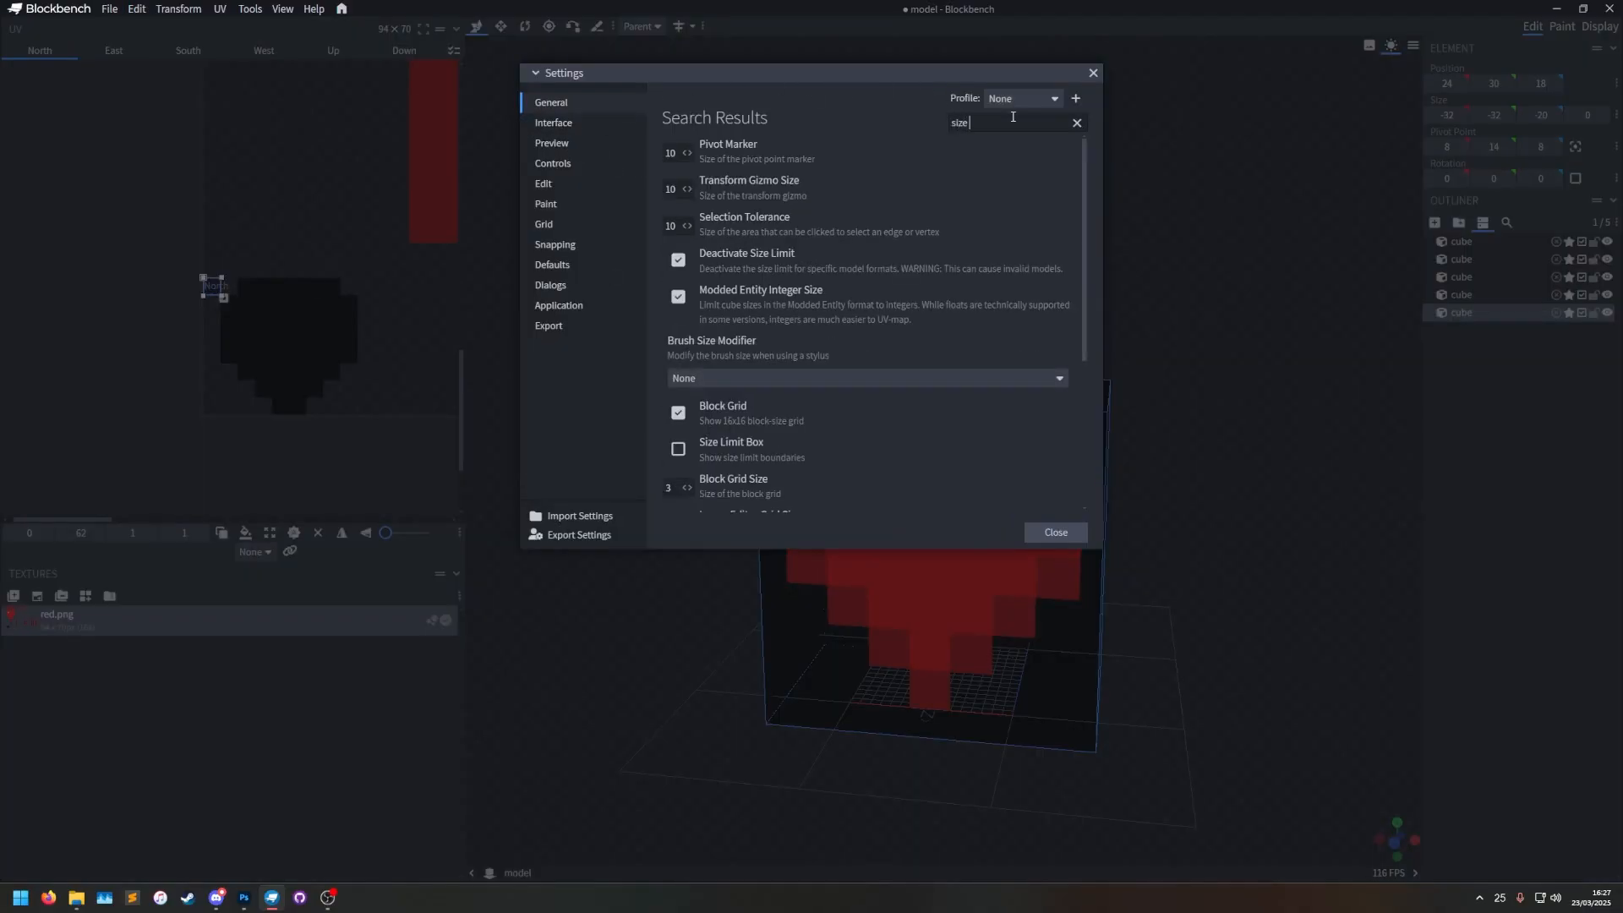
{"action": "type", "text": " limit"}
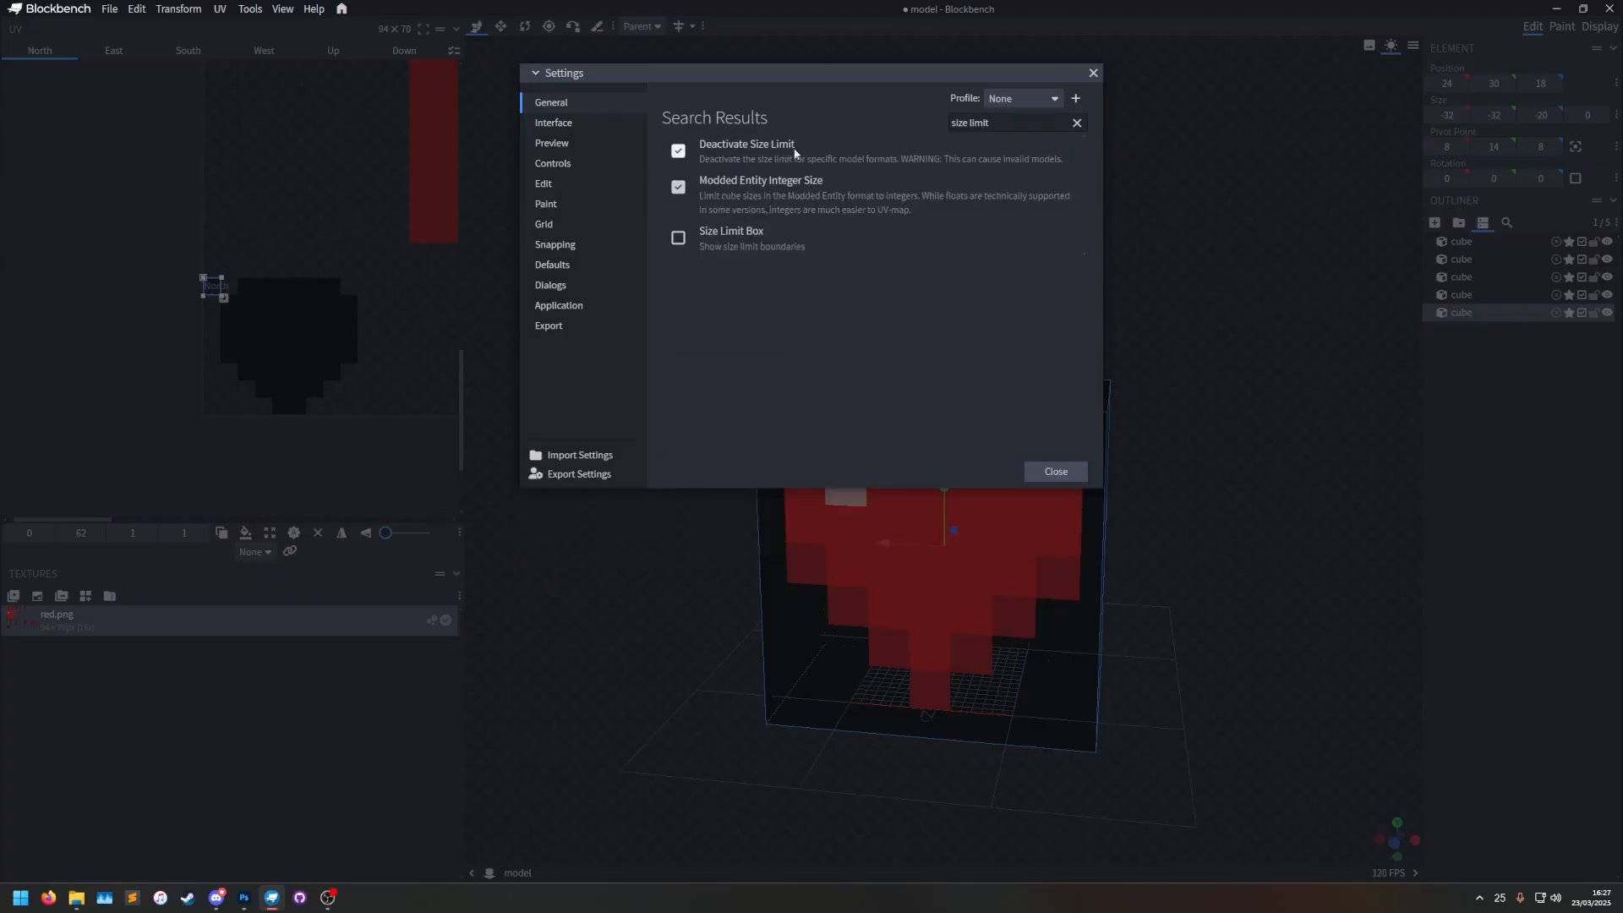
{"action": "left_click", "coordinate": [1056, 471]}
{"action": "scroll", "coordinate": [1019, 514], "scroll_direction": "down", "scroll_amount": 5}
{"action": "left_click_drag", "start_coordinate": [1020, 514], "coordinate": [1224, 475]}
{"action": "key", "text": "ctrl+z"}
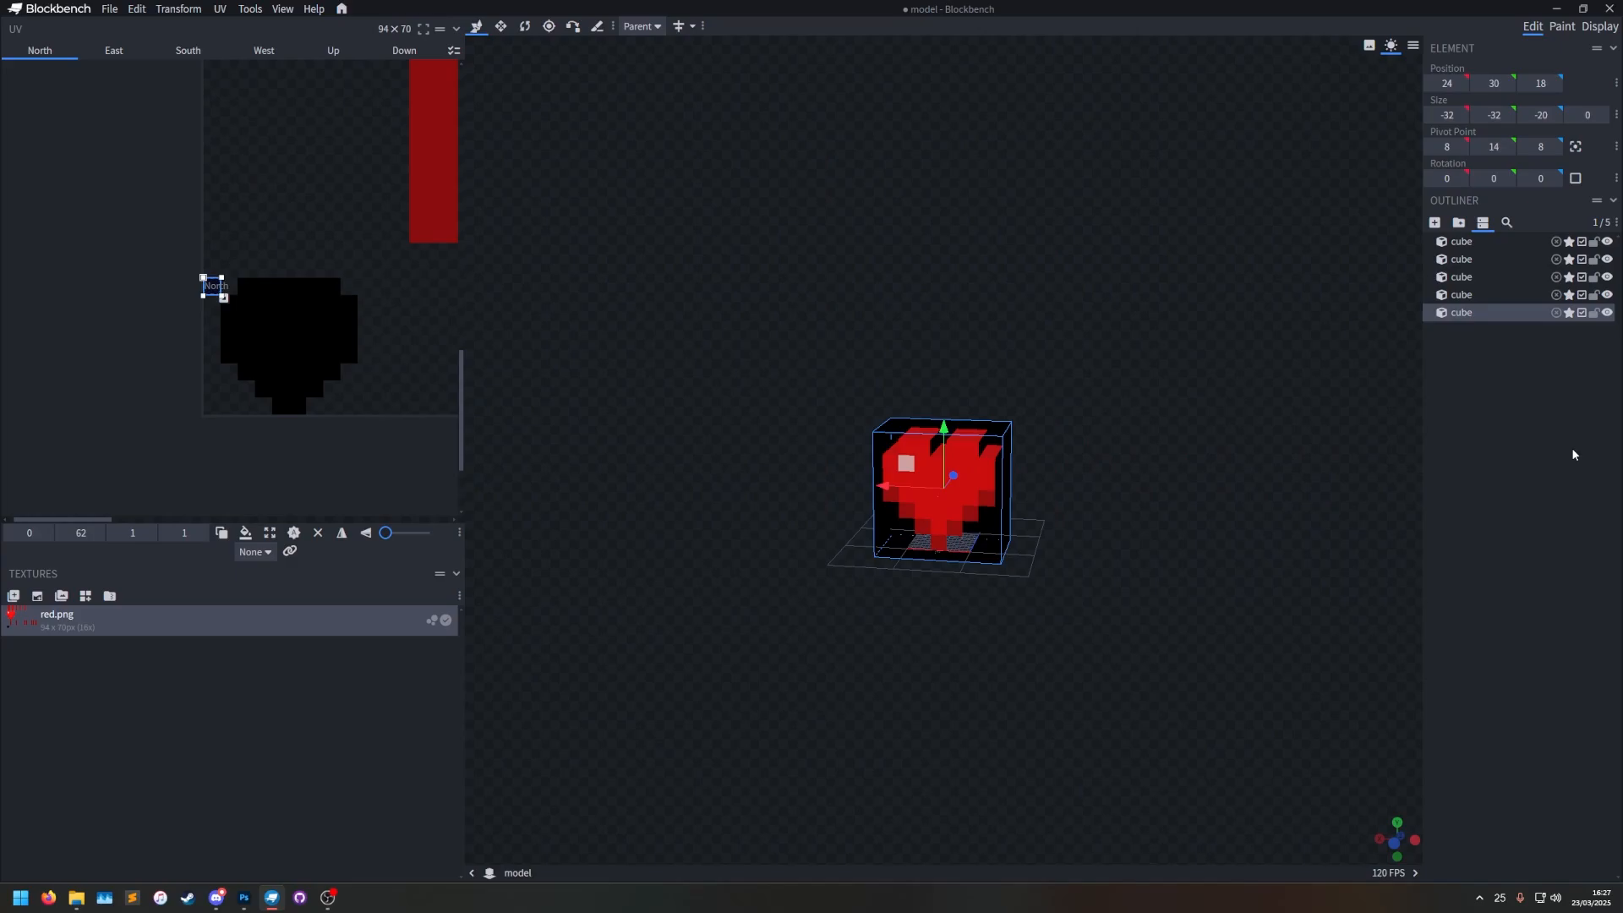
{"action": "scroll", "coordinate": [1197, 537], "scroll_direction": "up", "scroll_amount": 3}
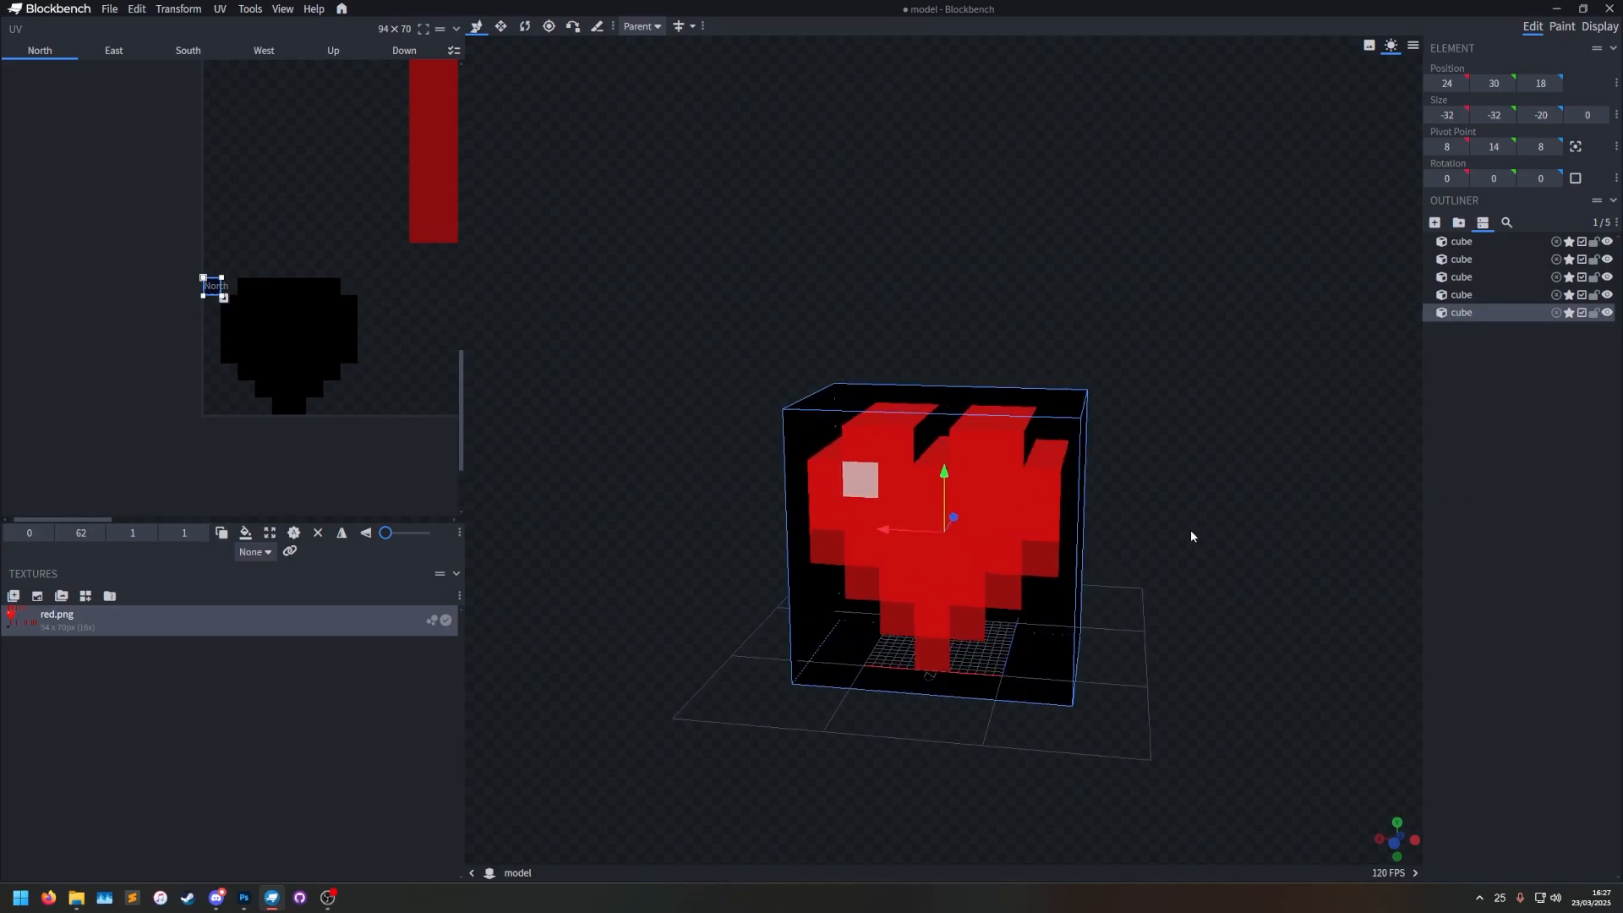
{"action": "scroll", "coordinate": [1249, 595], "scroll_direction": "up", "scroll_amount": 3}
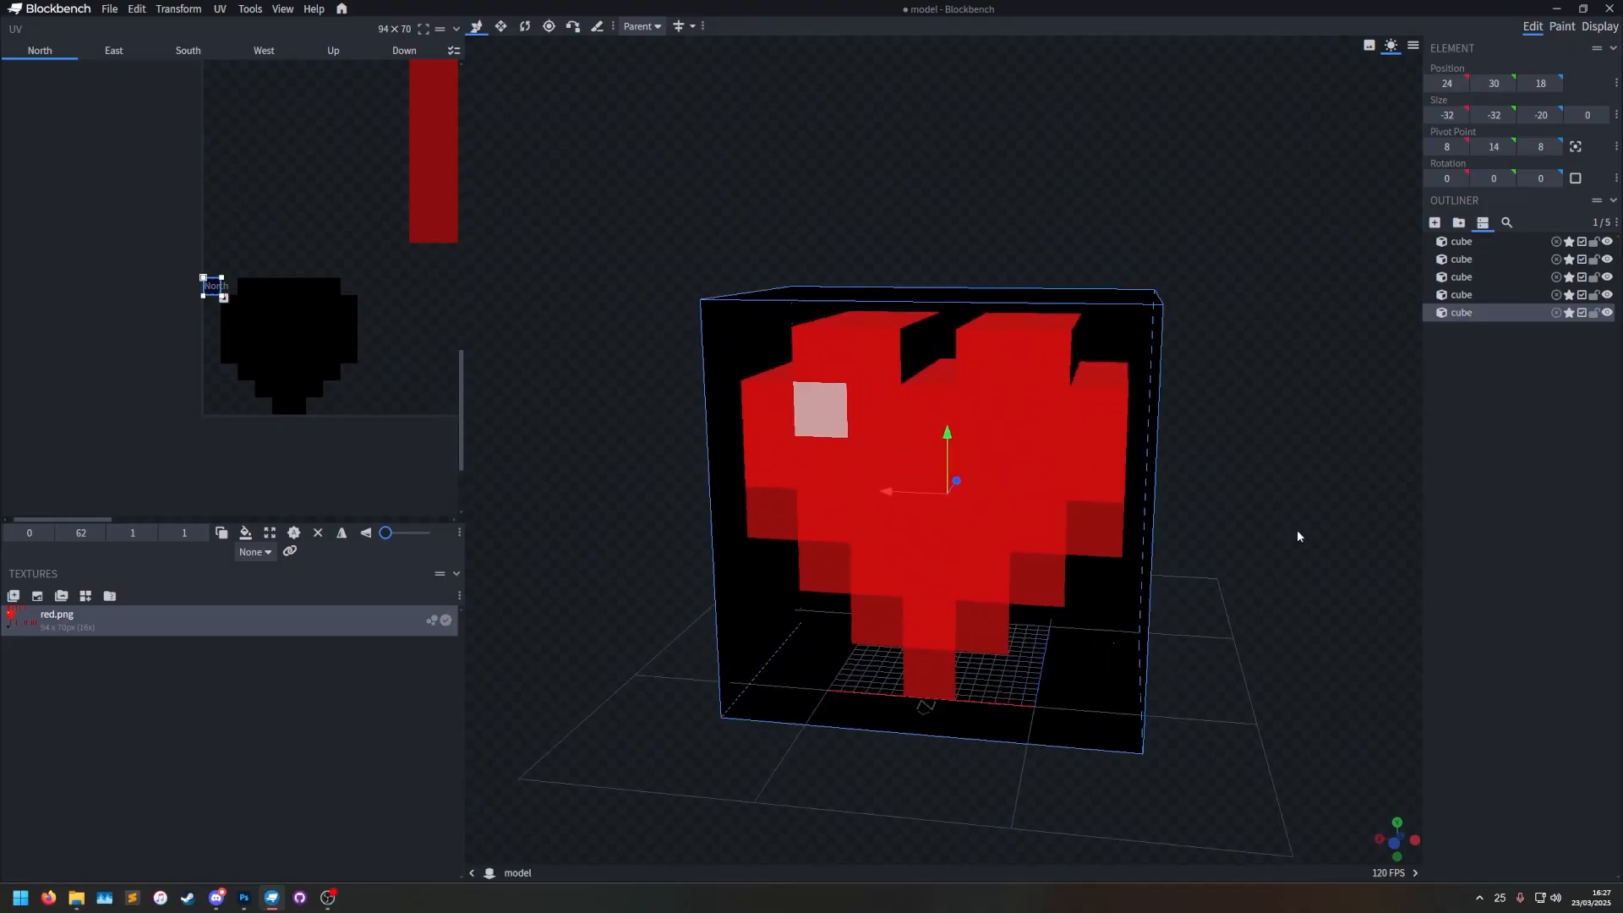
Fit the inverted cube's north face UV over the 8 by 8 black heart silhouette and mirror it vertically.
{"action": "left_click_drag", "start_coordinate": [1312, 562], "coordinate": [1329, 519]}
{"action": "key", "text": "KP_6"}
{"action": "scroll", "coordinate": [862, 642], "scroll_direction": "up", "scroll_amount": 6}
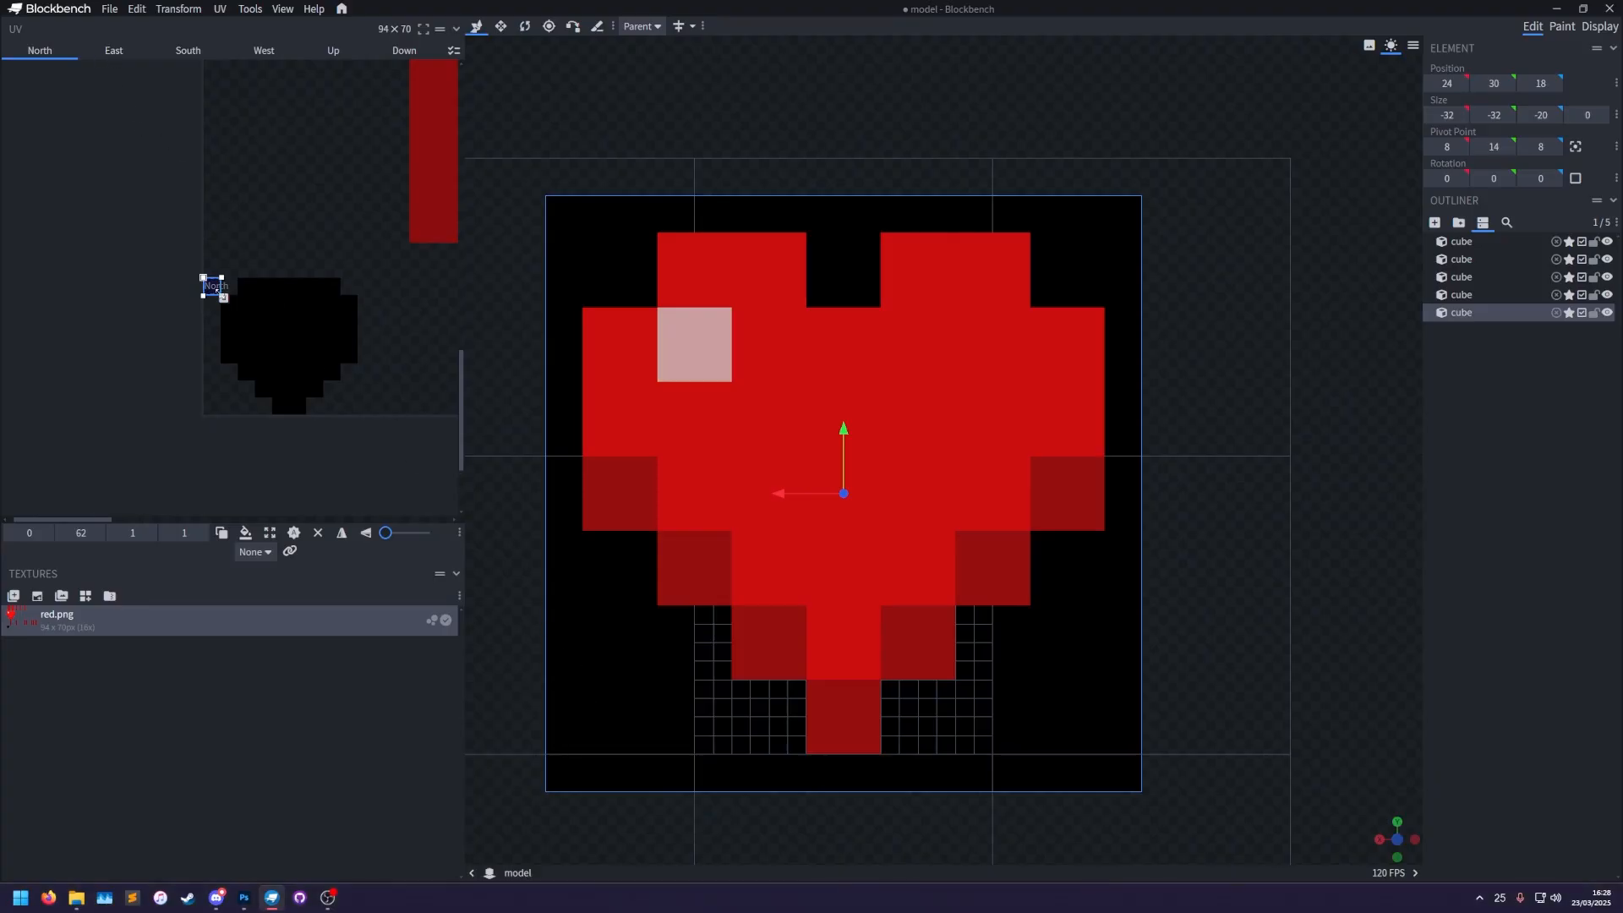
{"action": "left_click_drag", "start_coordinate": [211, 286], "coordinate": [361, 418]}
{"action": "scroll", "coordinate": [1173, 534], "scroll_direction": "down", "scroll_amount": 3}
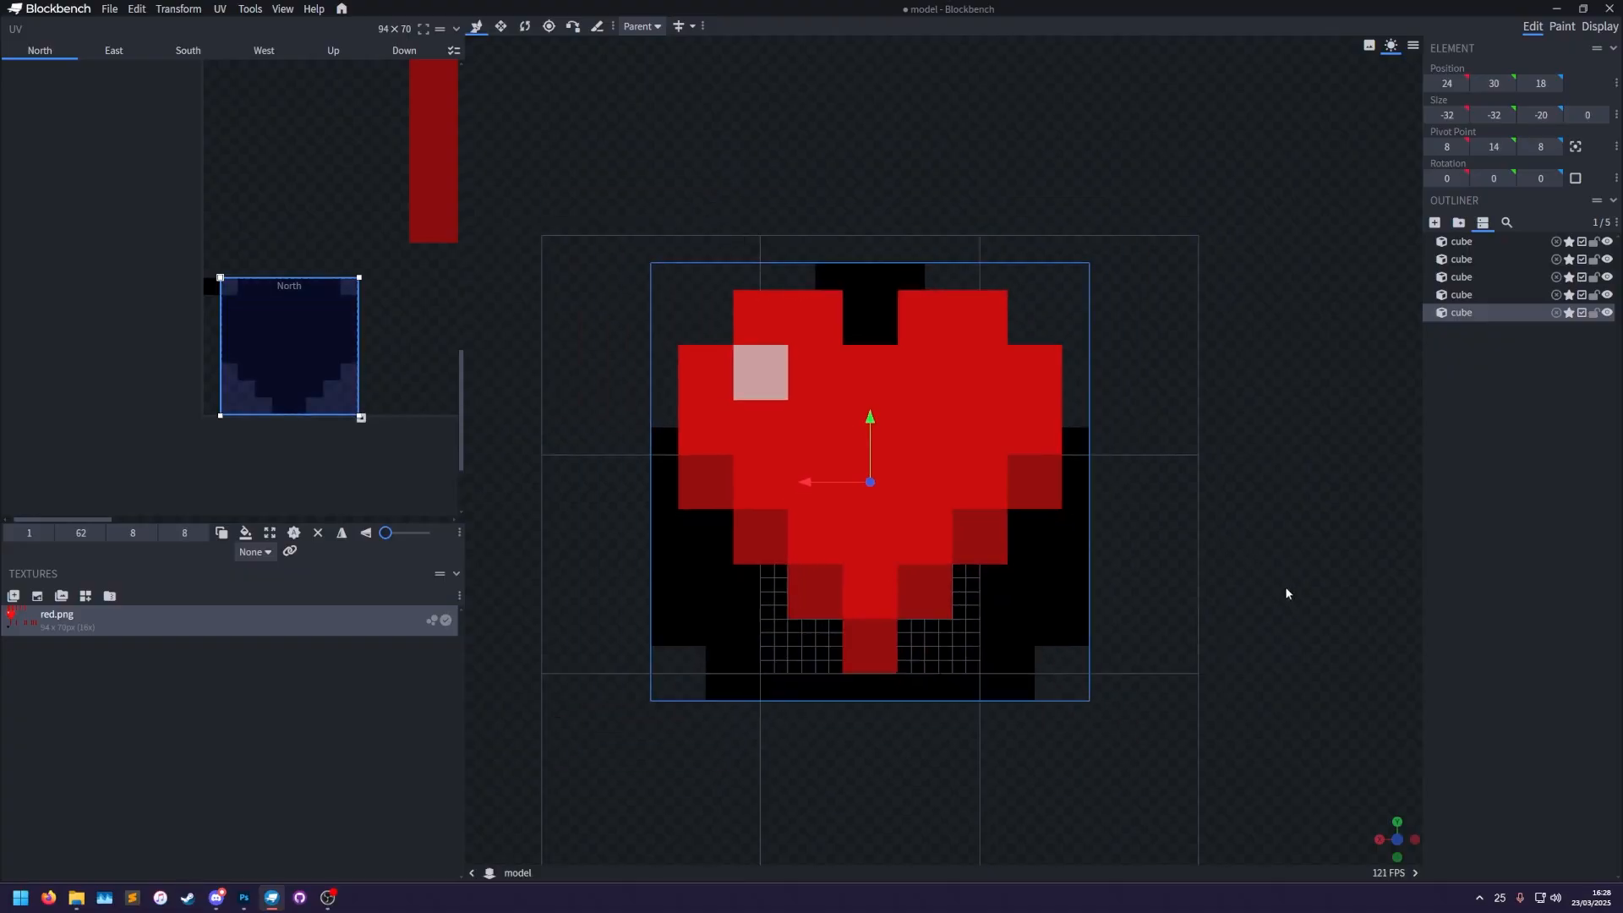
{"action": "left_click", "coordinate": [365, 532]}
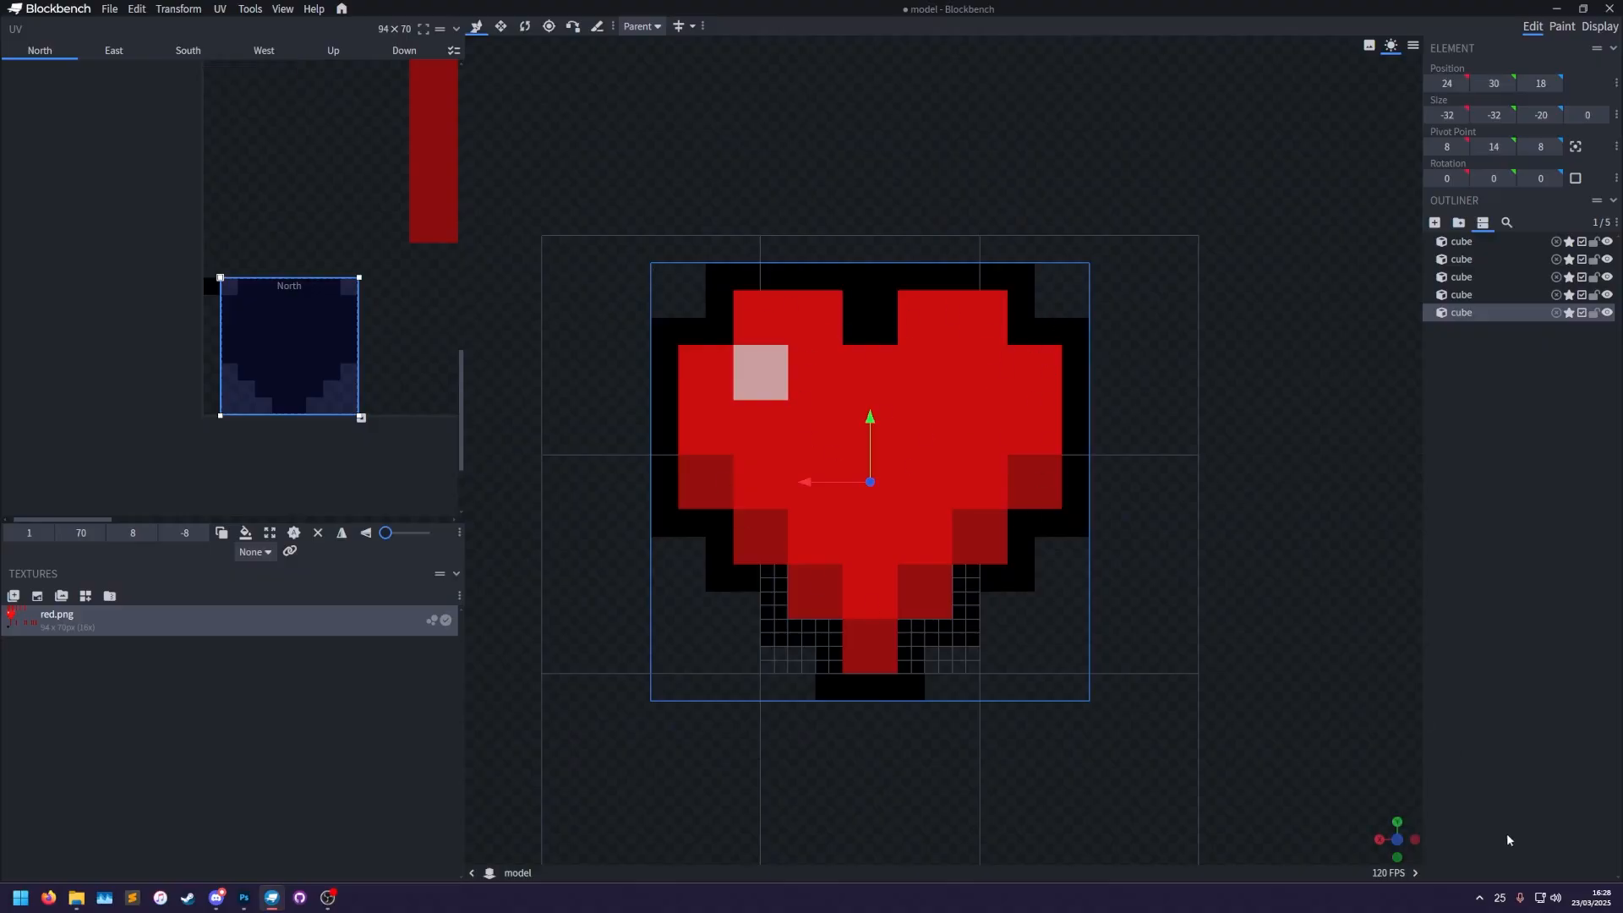
Copy the north face's UV mapping onto the inverted cube's south face.
{"action": "left_click_drag", "start_coordinate": [1386, 752], "coordinate": [793, 440]}
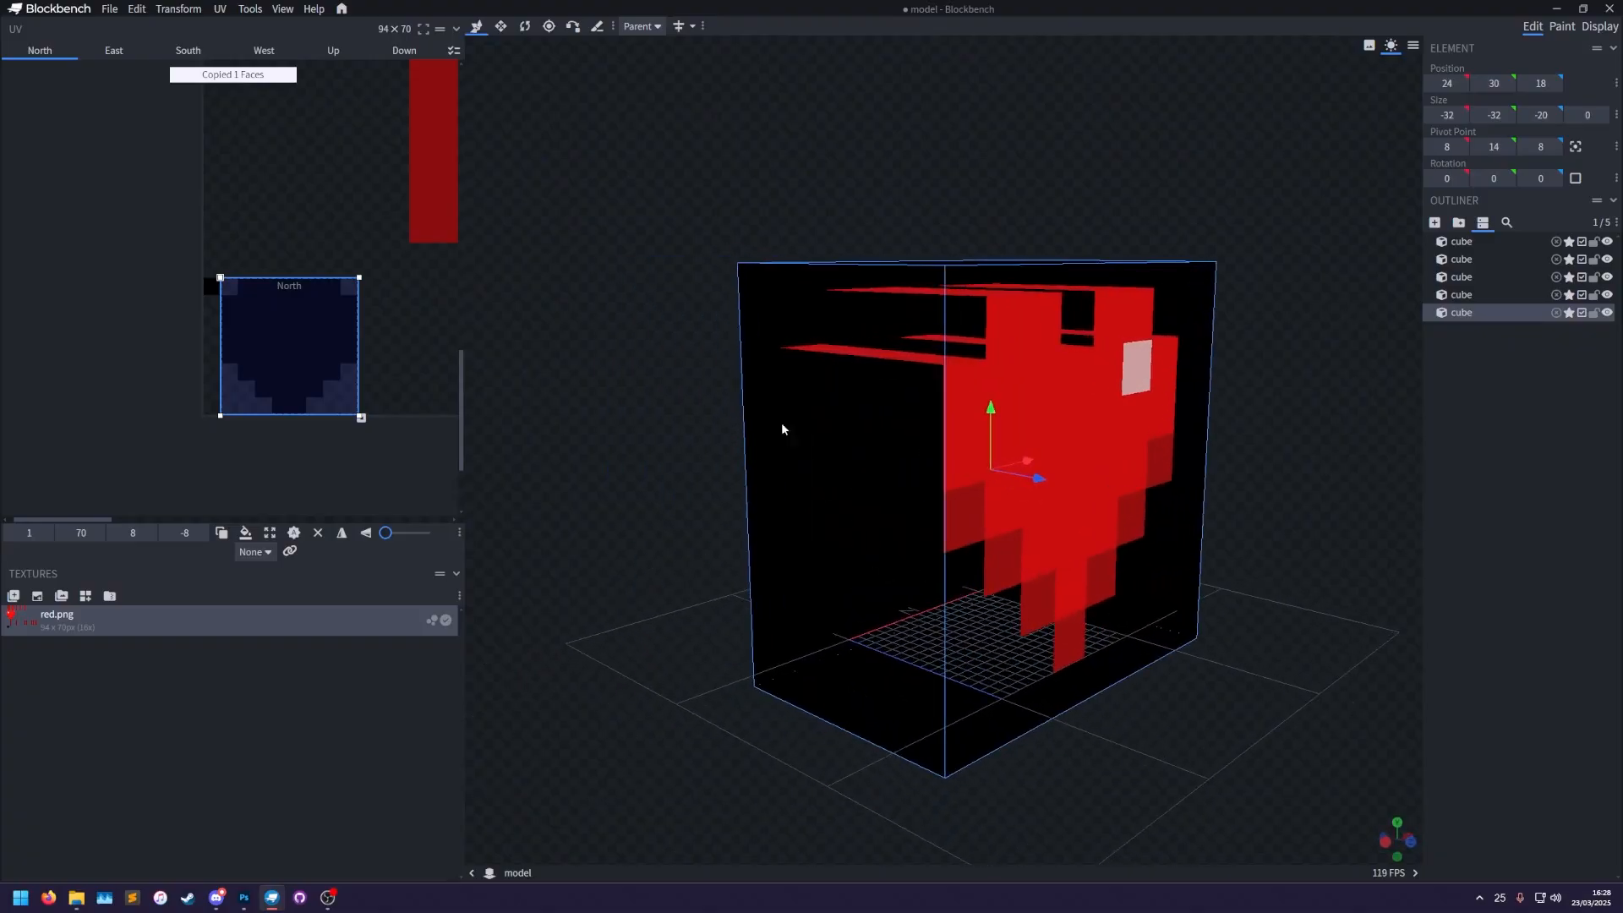
{"action": "left_click", "coordinate": [750, 357]}
{"action": "key", "text": "ctrl+v"}
{"action": "left_click", "coordinate": [761, 376]}
Paste the heart UV onto the inverted cube's down face and shrink it to the silhouette's top row, 8 by -1.
{"action": "left_click_drag", "start_coordinate": [607, 429], "coordinate": [851, 268]}
{"action": "left_click", "coordinate": [805, 231]}
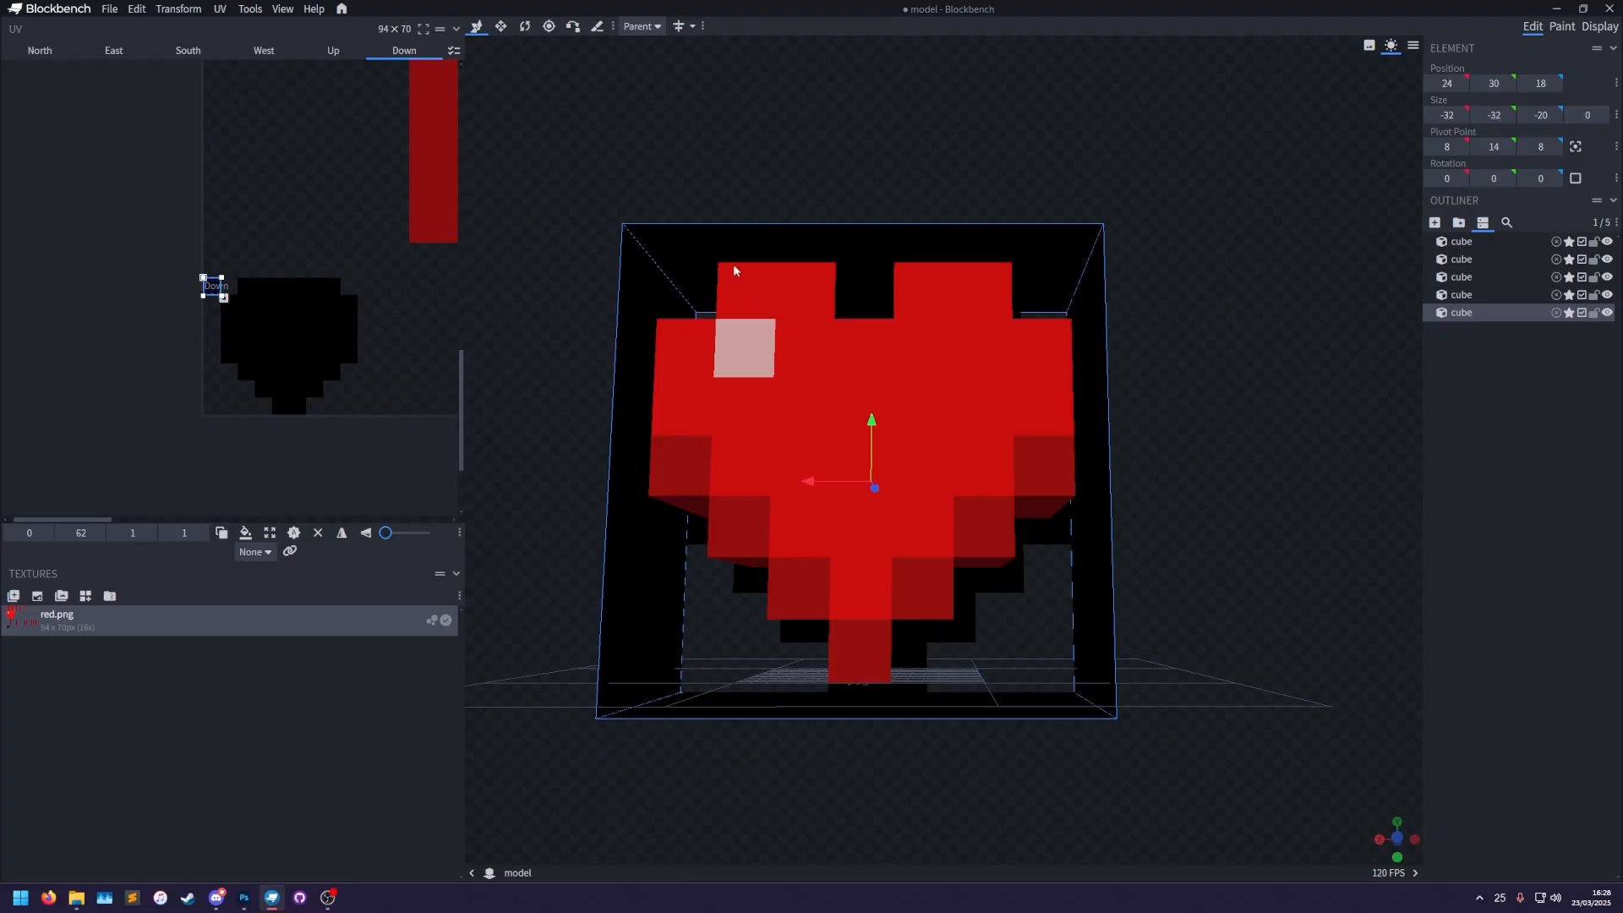
{"action": "key", "text": "ctrl+v"}
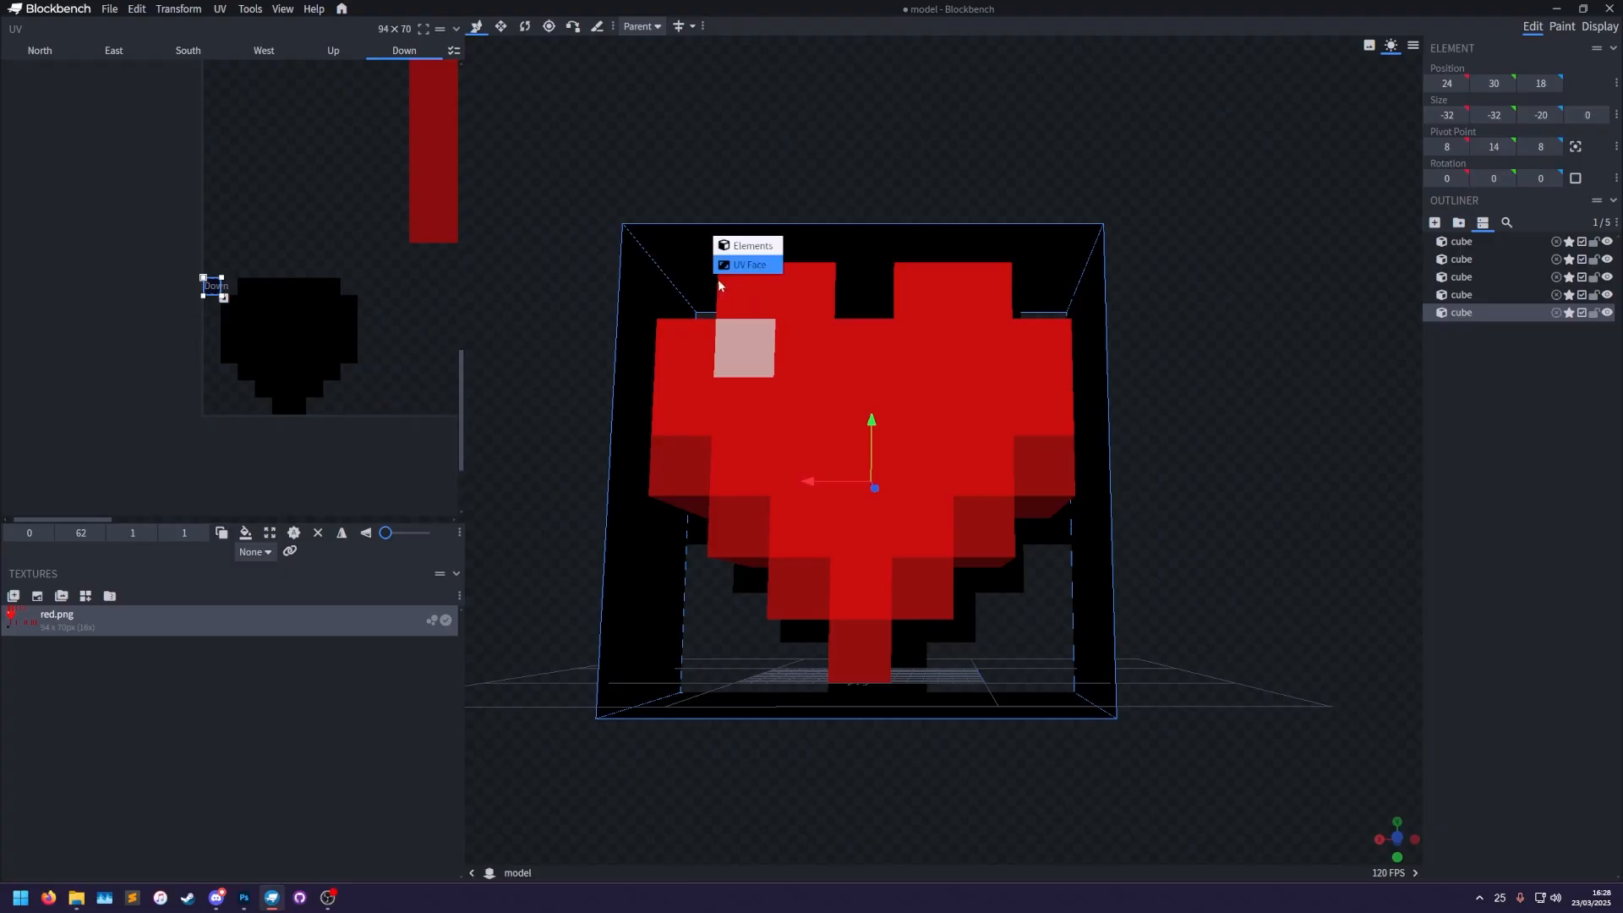
{"action": "left_click", "coordinate": [734, 263]}
{"action": "left_click_drag", "start_coordinate": [307, 354], "coordinate": [302, 297]}
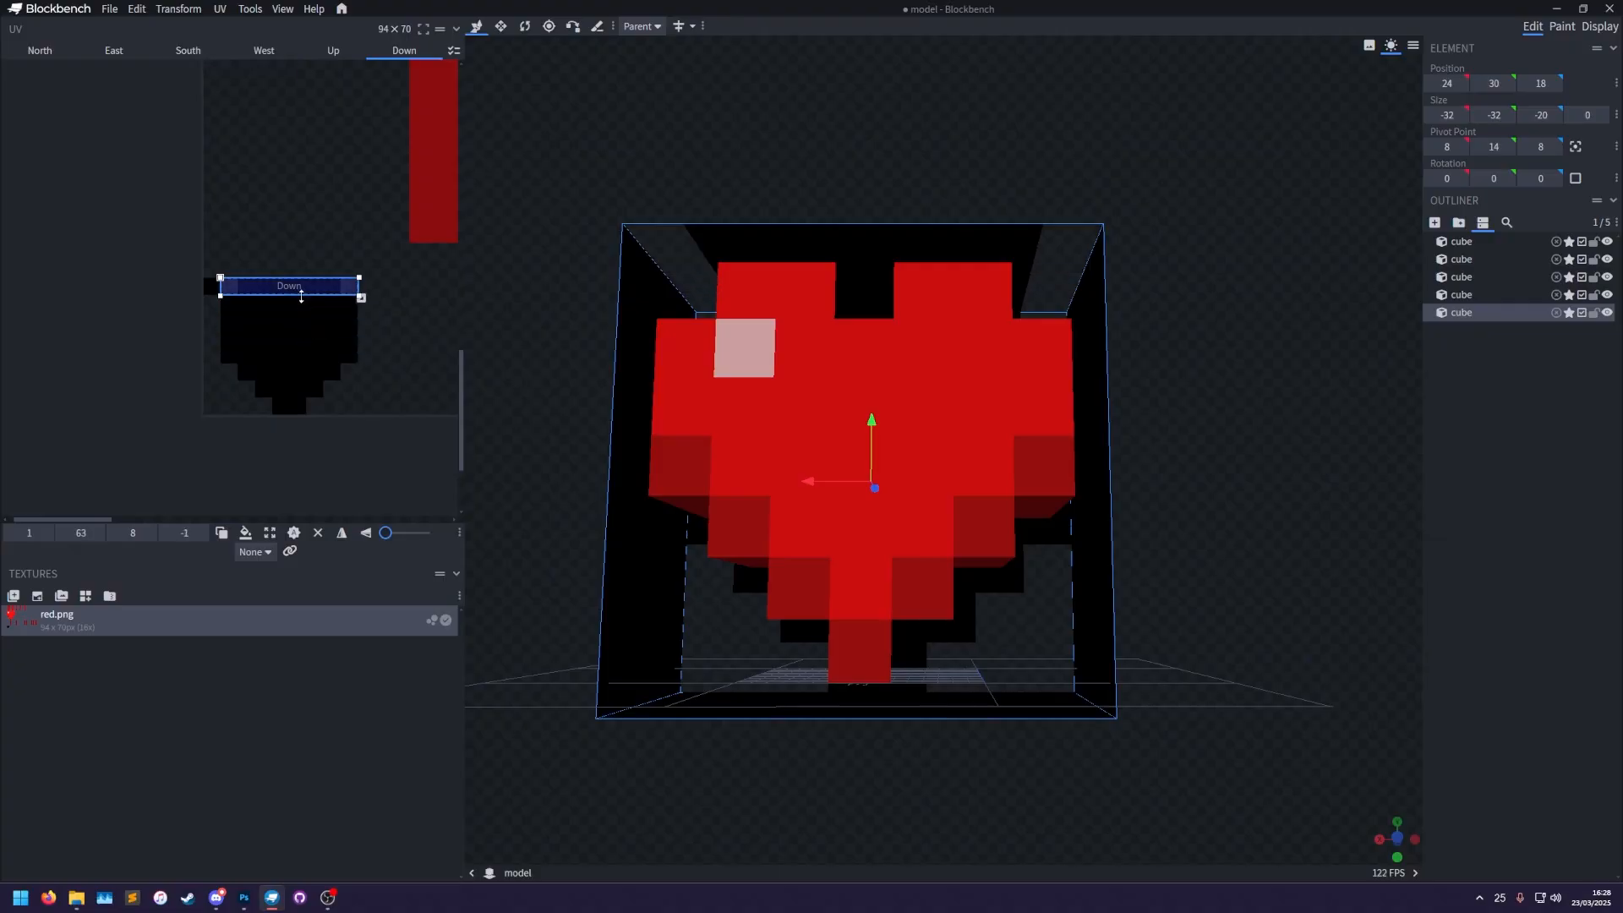
Paste the heart UV onto the inverted cube's up face and shrink it to the silhouette's bottom row, 8 by -1.
{"action": "left_click", "coordinate": [864, 729]}
{"action": "key", "text": "ctrl+v"}
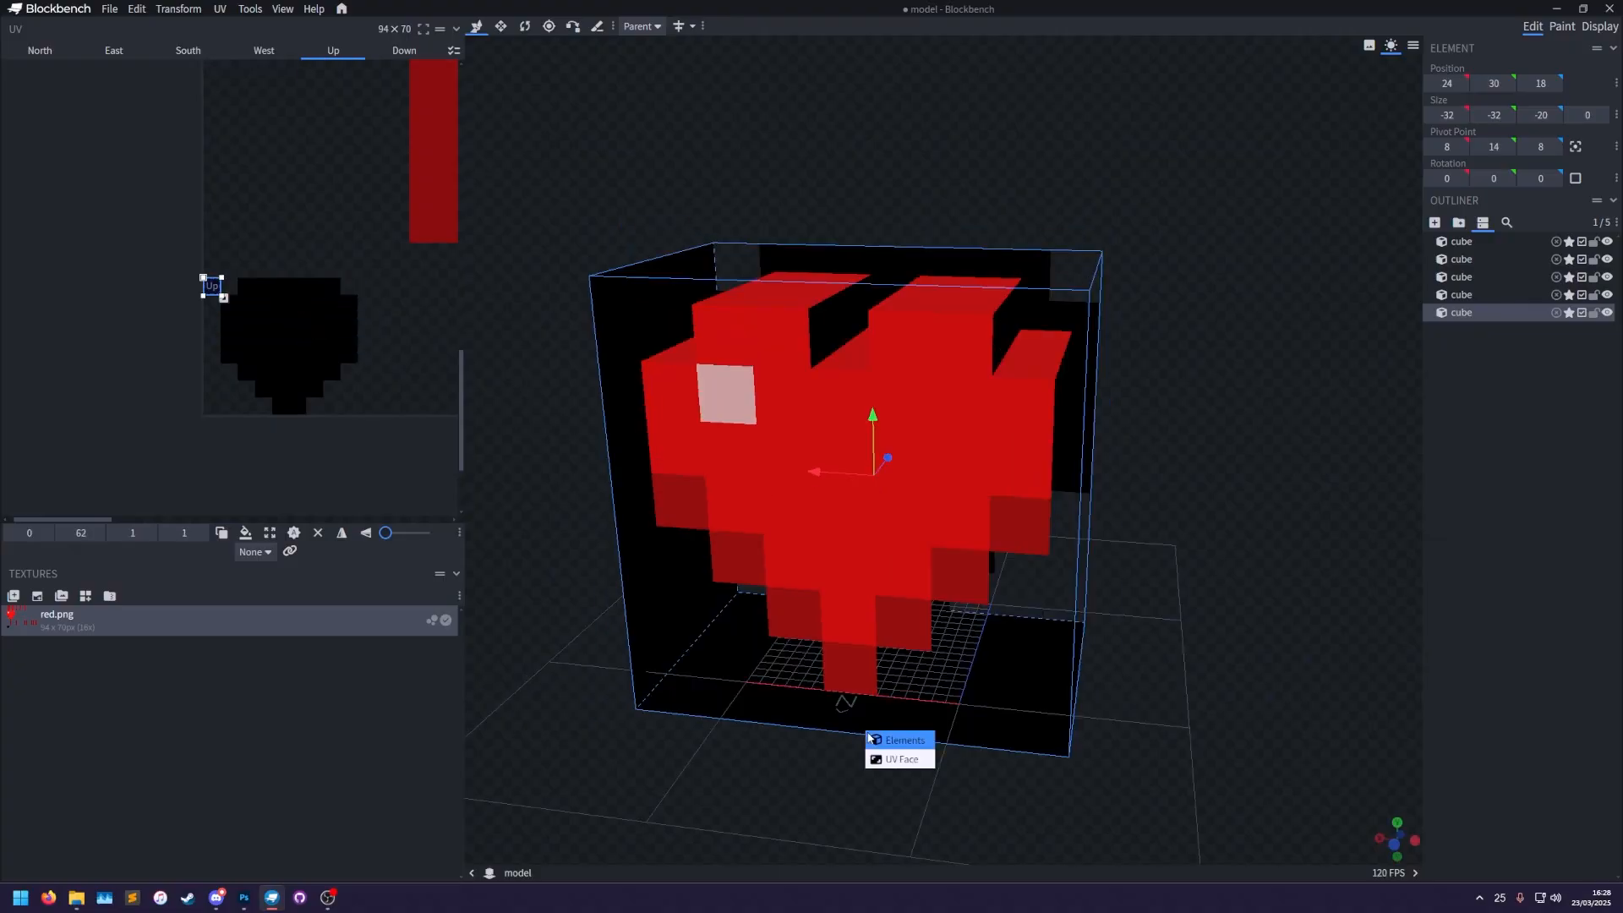
{"action": "left_click", "coordinate": [876, 760]}
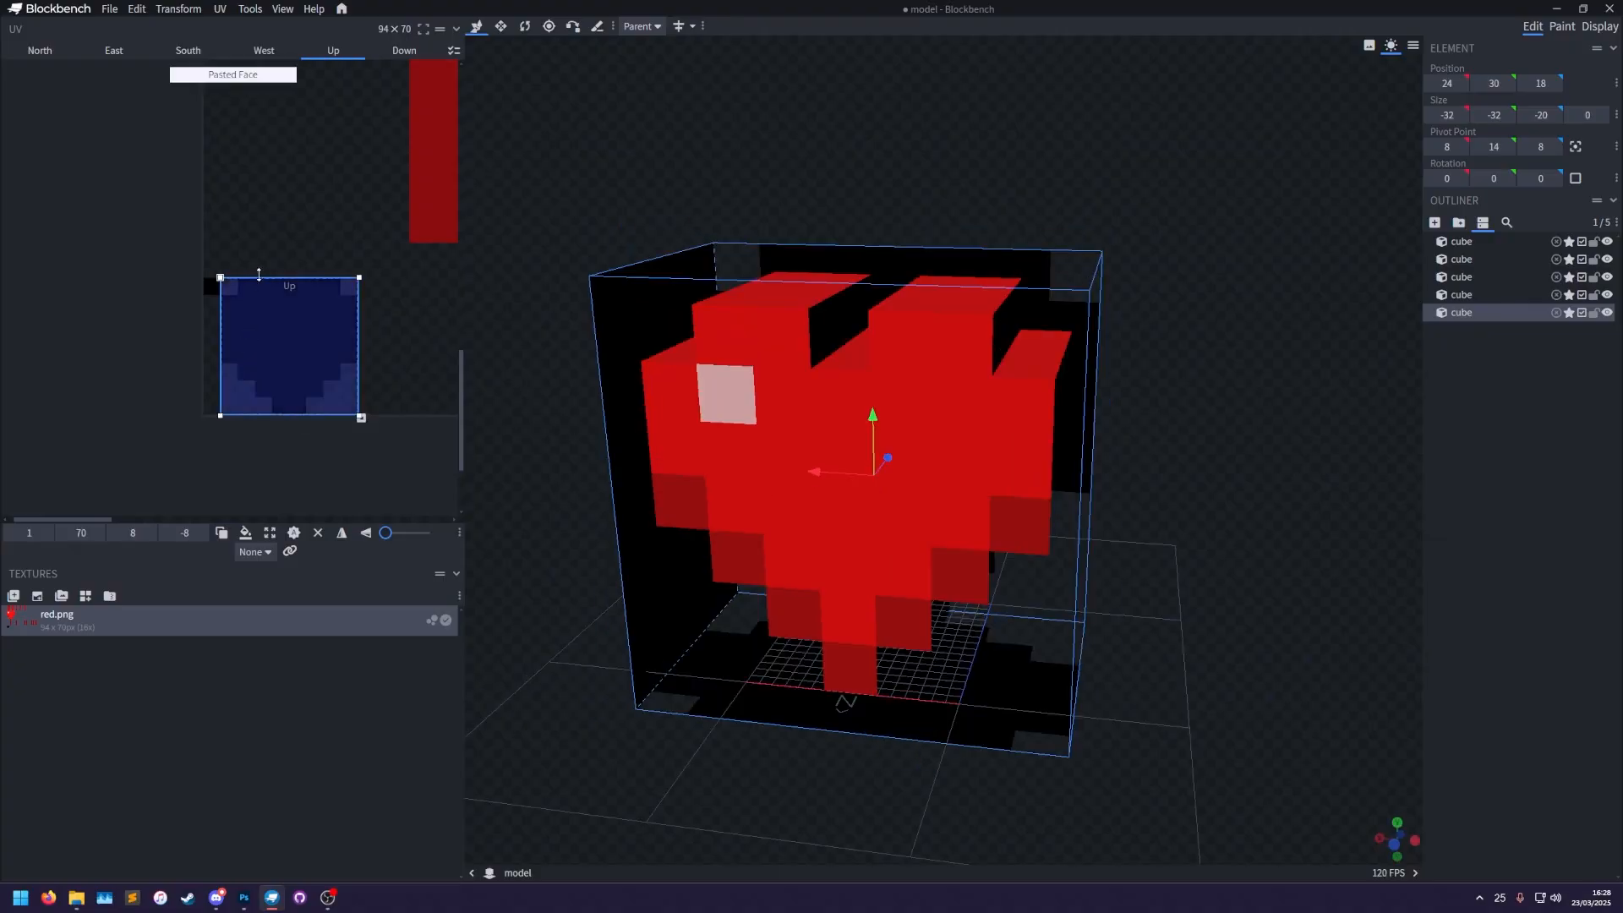
{"action": "left_click_drag", "start_coordinate": [264, 283], "coordinate": [253, 399]}
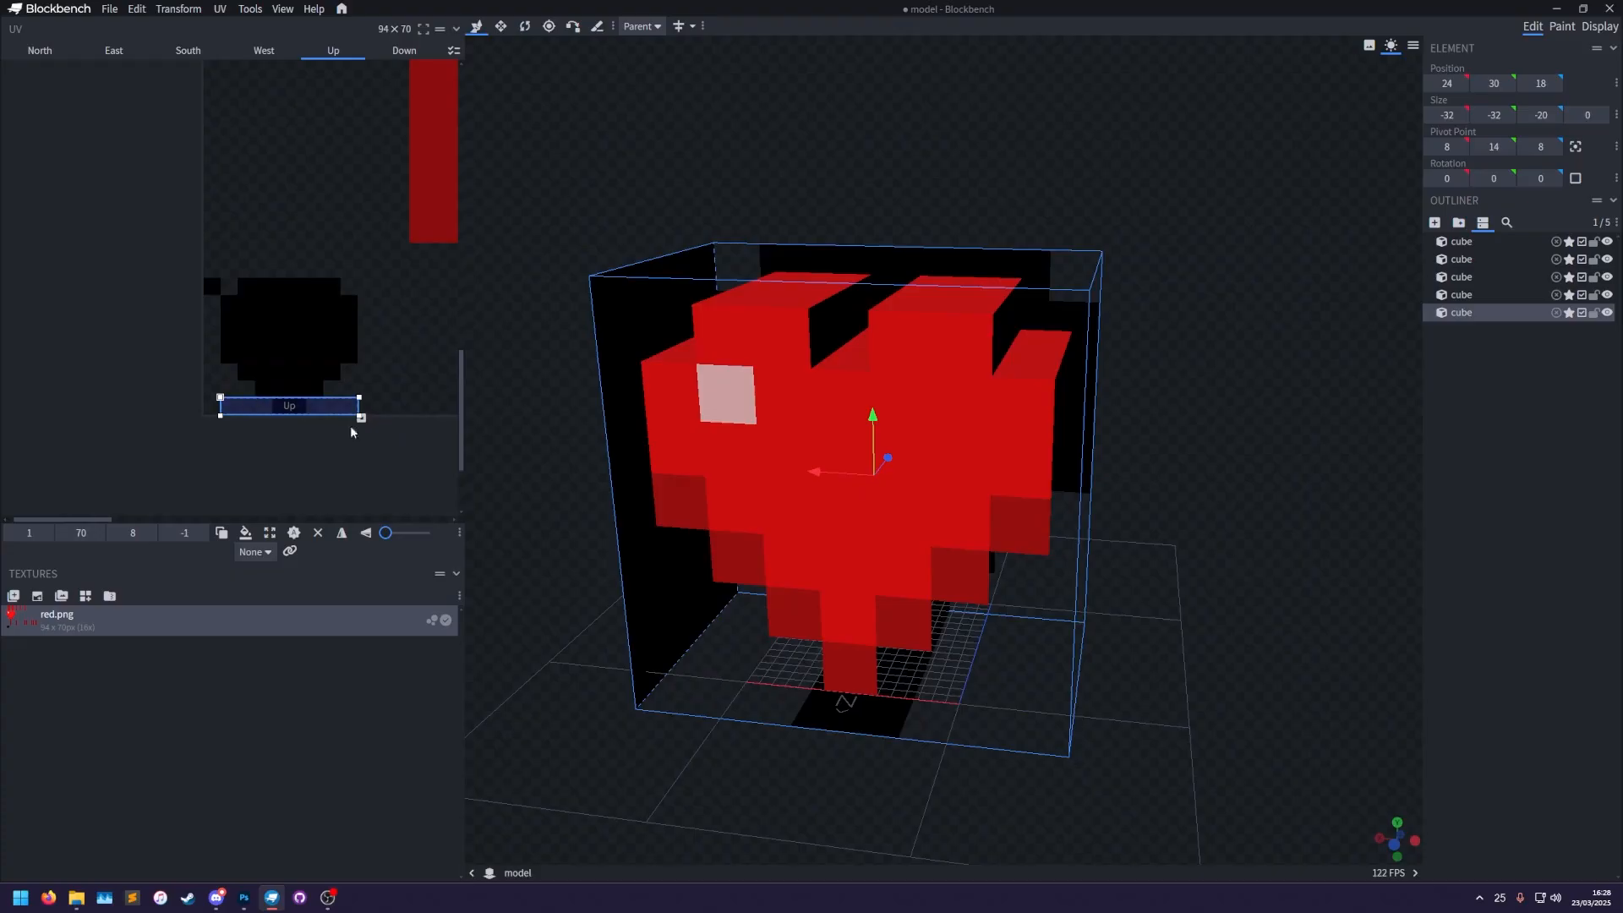
Give the inverted cube's west and east faces the heart UV, narrowed to the silhouette's first and last pixel columns respectively.
{"action": "left_click", "coordinate": [609, 459]}
{"action": "key", "text": "ctrl+v"}
{"action": "left_click", "coordinate": [650, 481]}
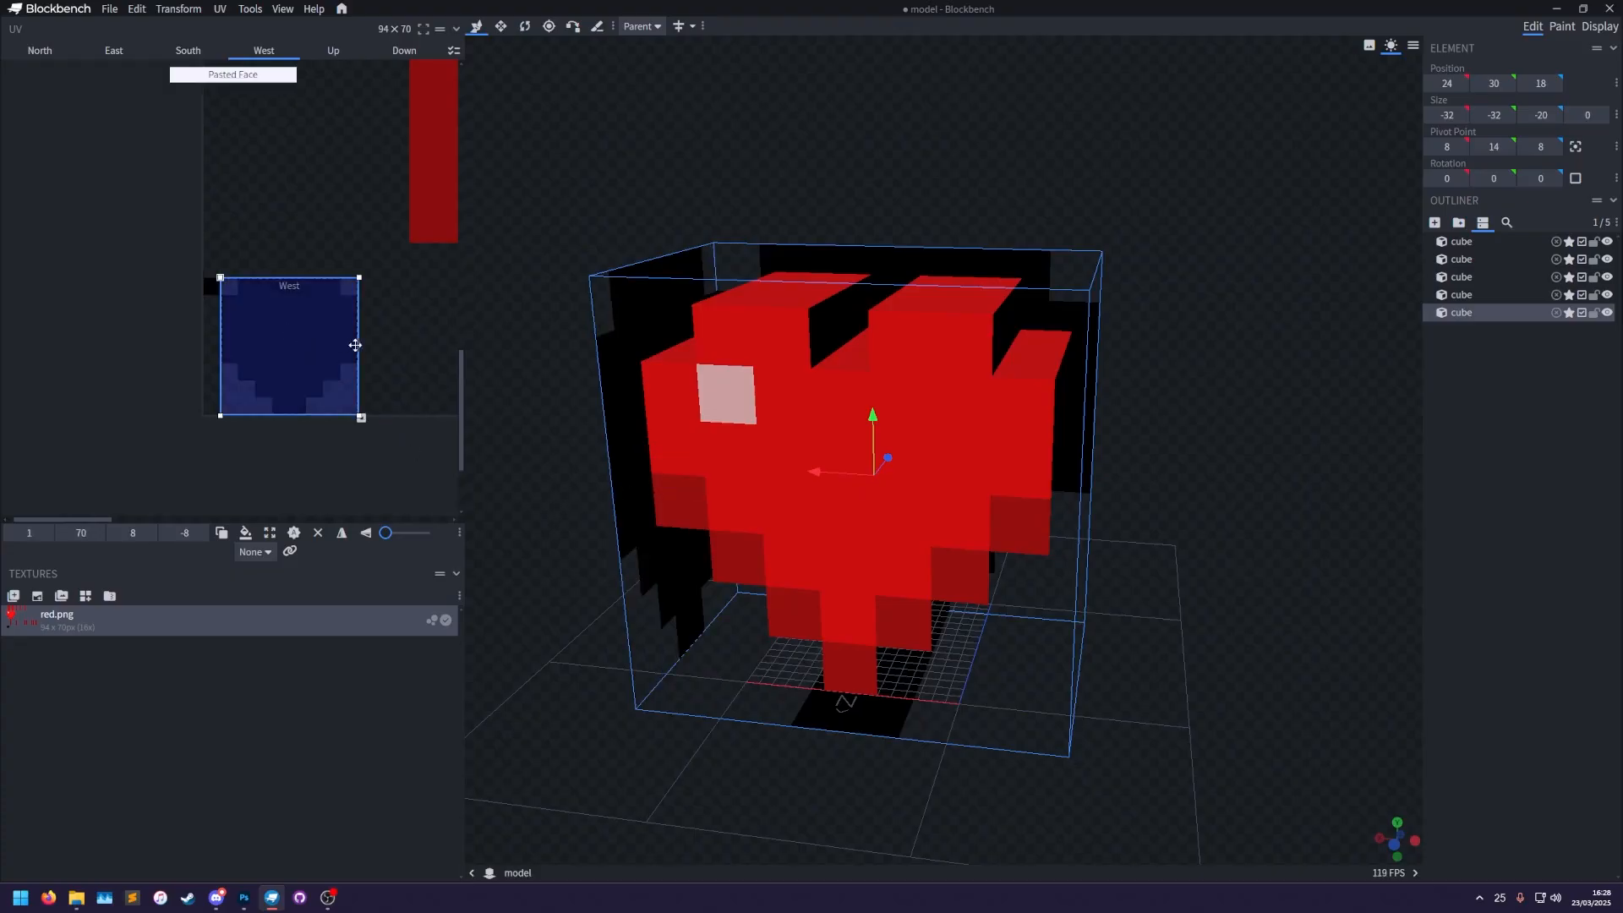
{"action": "left_click_drag", "start_coordinate": [358, 341], "coordinate": [232, 315]}
{"action": "left_click_drag", "start_coordinate": [1395, 515], "coordinate": [1473, 529]}
{"action": "left_click", "coordinate": [1090, 439]}
{"action": "left_click_drag", "start_coordinate": [1238, 528], "coordinate": [1277, 443]}
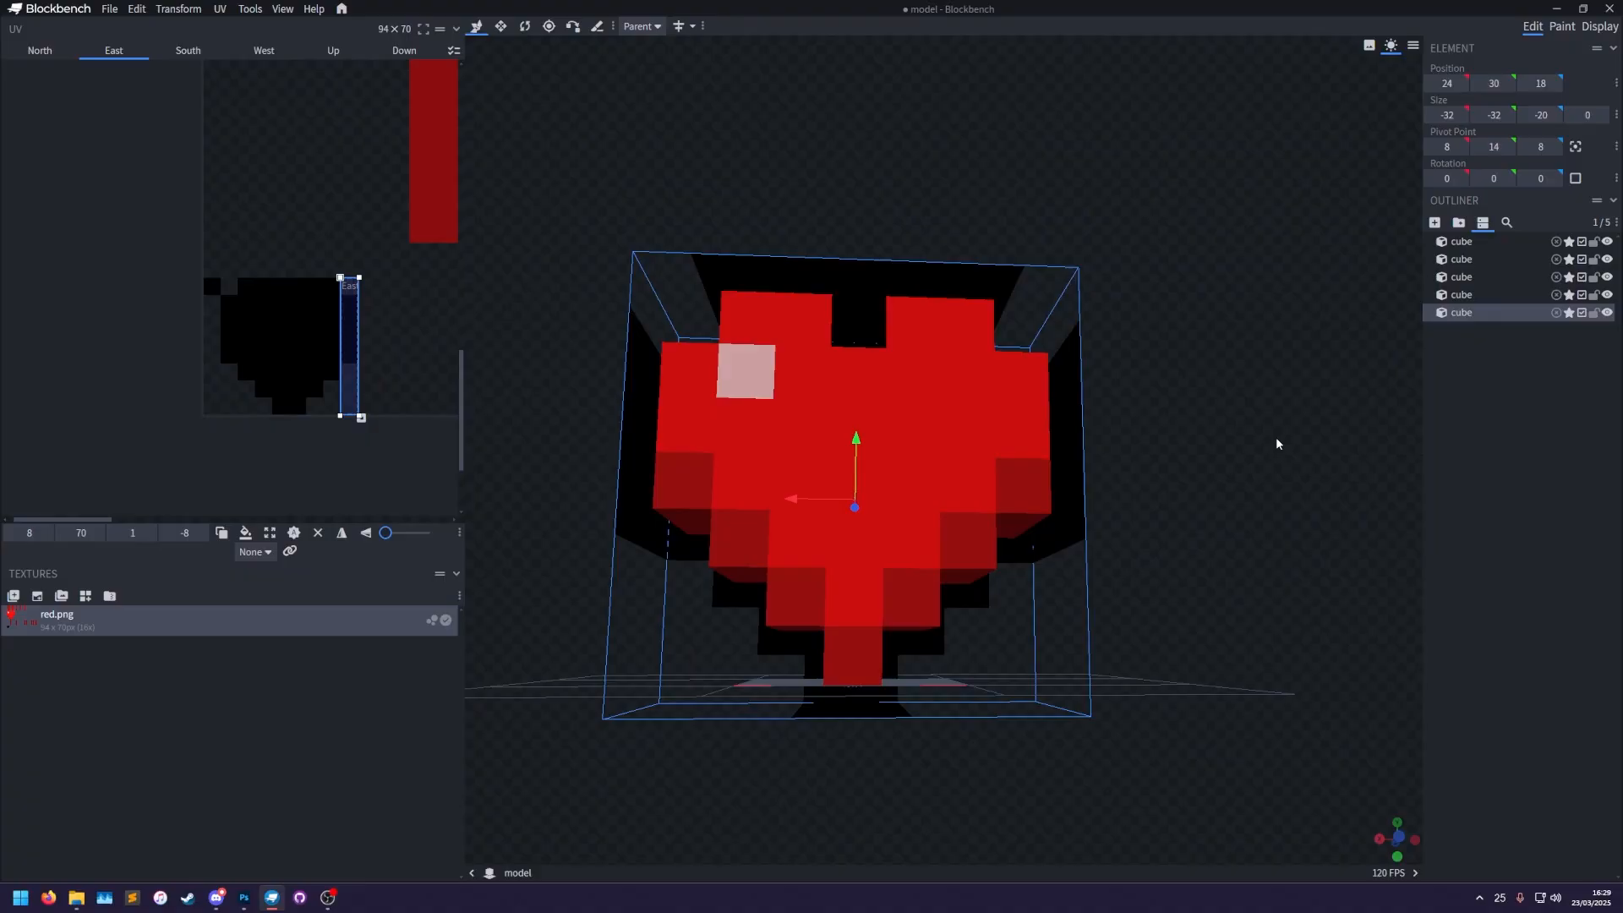
Add a cube in the outline's upper corner on the white-highlight side, at position 20, 26, 0, sized 4 by 4 by 2.
{"action": "left_click", "coordinate": [1493, 355]}
{"action": "left_click", "coordinate": [1435, 222]}
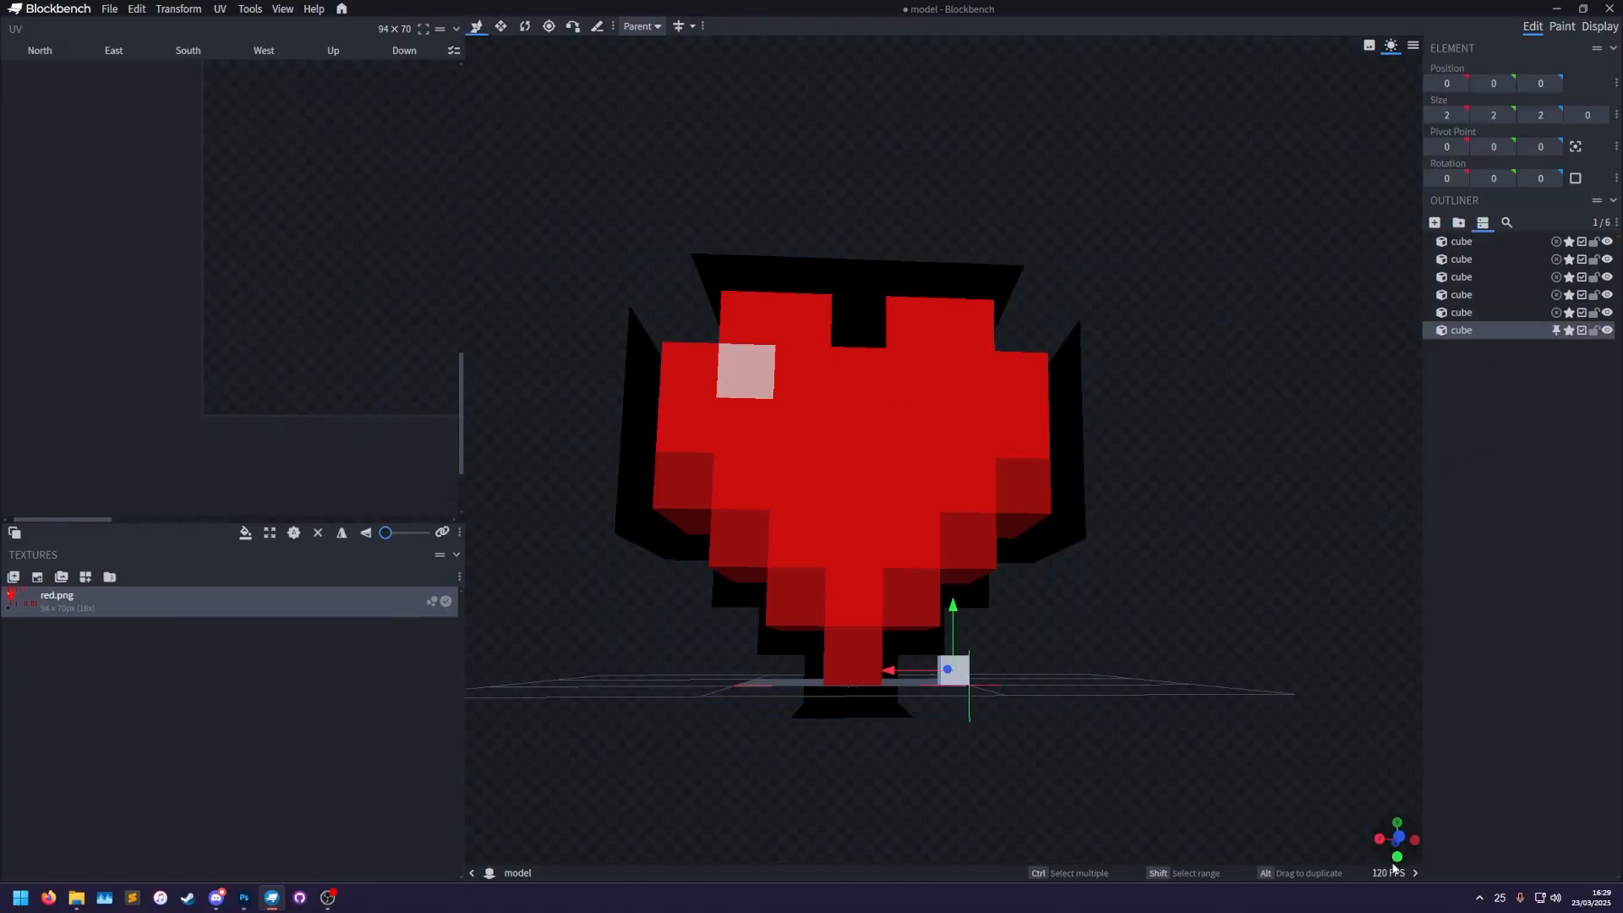
{"action": "left_click", "coordinate": [1404, 838]}
{"action": "left_click_drag", "start_coordinate": [904, 660], "coordinate": [664, 242]}
{"action": "left_click", "coordinate": [500, 27]}
{"action": "left_click_drag", "start_coordinate": [730, 304], "coordinate": [758, 304]}
{"action": "left_click_drag", "start_coordinate": [678, 238], "coordinate": [678, 211]}
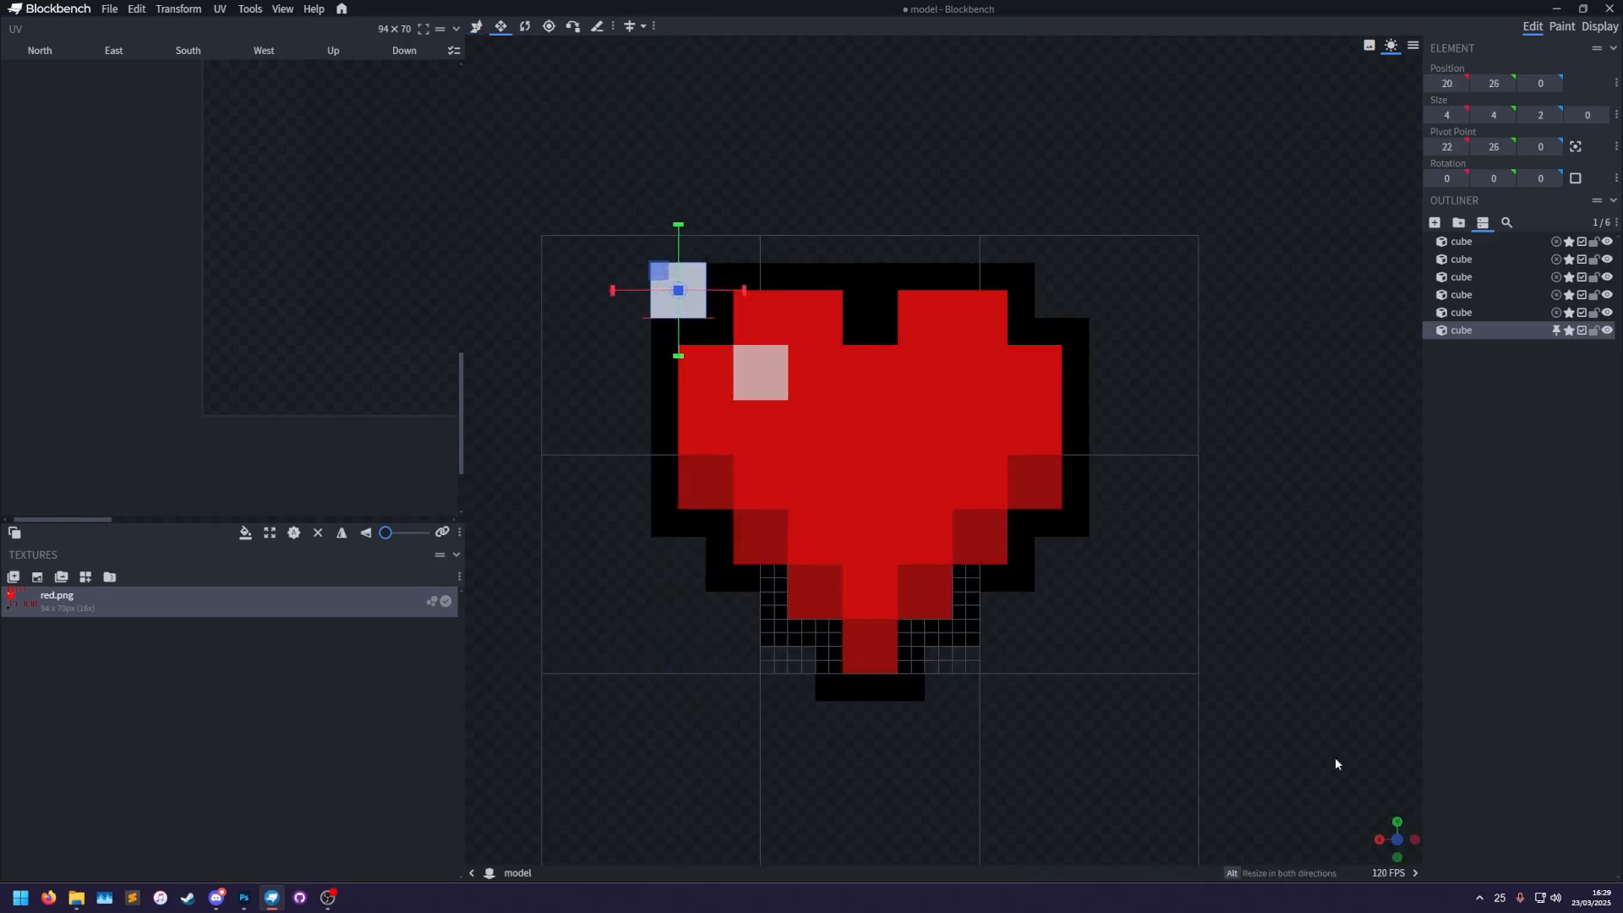
Extend the corner cube along Z to a depth of 20, with its Z position at -2.
{"action": "left_click_drag", "start_coordinate": [1101, 518], "coordinate": [1210, 651]}
{"action": "left_click_drag", "start_coordinate": [935, 425], "coordinate": [718, 414]}
{"action": "left_click_drag", "start_coordinate": [676, 439], "coordinate": [769, 448]}
{"action": "left_click_drag", "start_coordinate": [1079, 420], "coordinate": [1100, 418]}
{"action": "left_click_drag", "start_coordinate": [1107, 431], "coordinate": [1178, 389]}
Apply the red.png texture to the corner cube.
{"action": "scroll", "coordinate": [1178, 389], "scroll_direction": "up", "scroll_amount": 4}
{"action": "right_click_drag", "start_coordinate": [1178, 388], "coordinate": [1361, 541]}
{"action": "right_click", "coordinate": [741, 406]}
{"action": "mouse_move", "coordinate": [812, 569]}
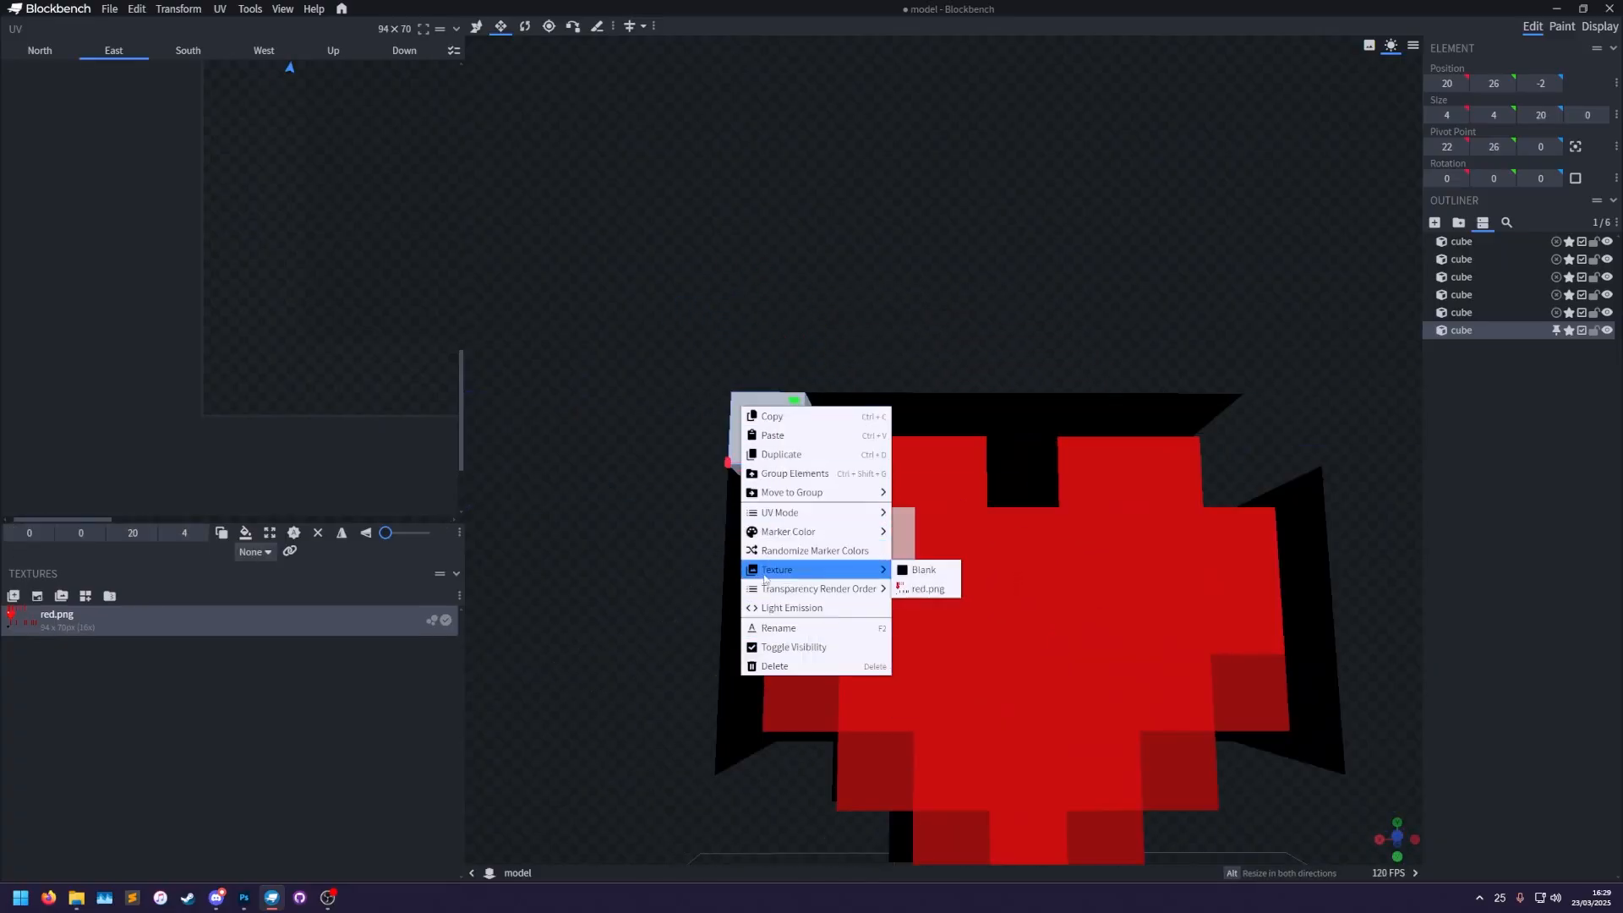
{"action": "left_click", "coordinate": [927, 583]}
Copy the inverted cube's down face UV onto the corner cube's north face and shrink it to the single black pixel.
{"action": "scroll", "coordinate": [779, 344], "scroll_direction": "up", "scroll_amount": 3}
{"action": "left_click", "coordinate": [476, 26]}
{"action": "left_click", "coordinate": [832, 372]}
{"action": "key", "text": "ctrl+c"}
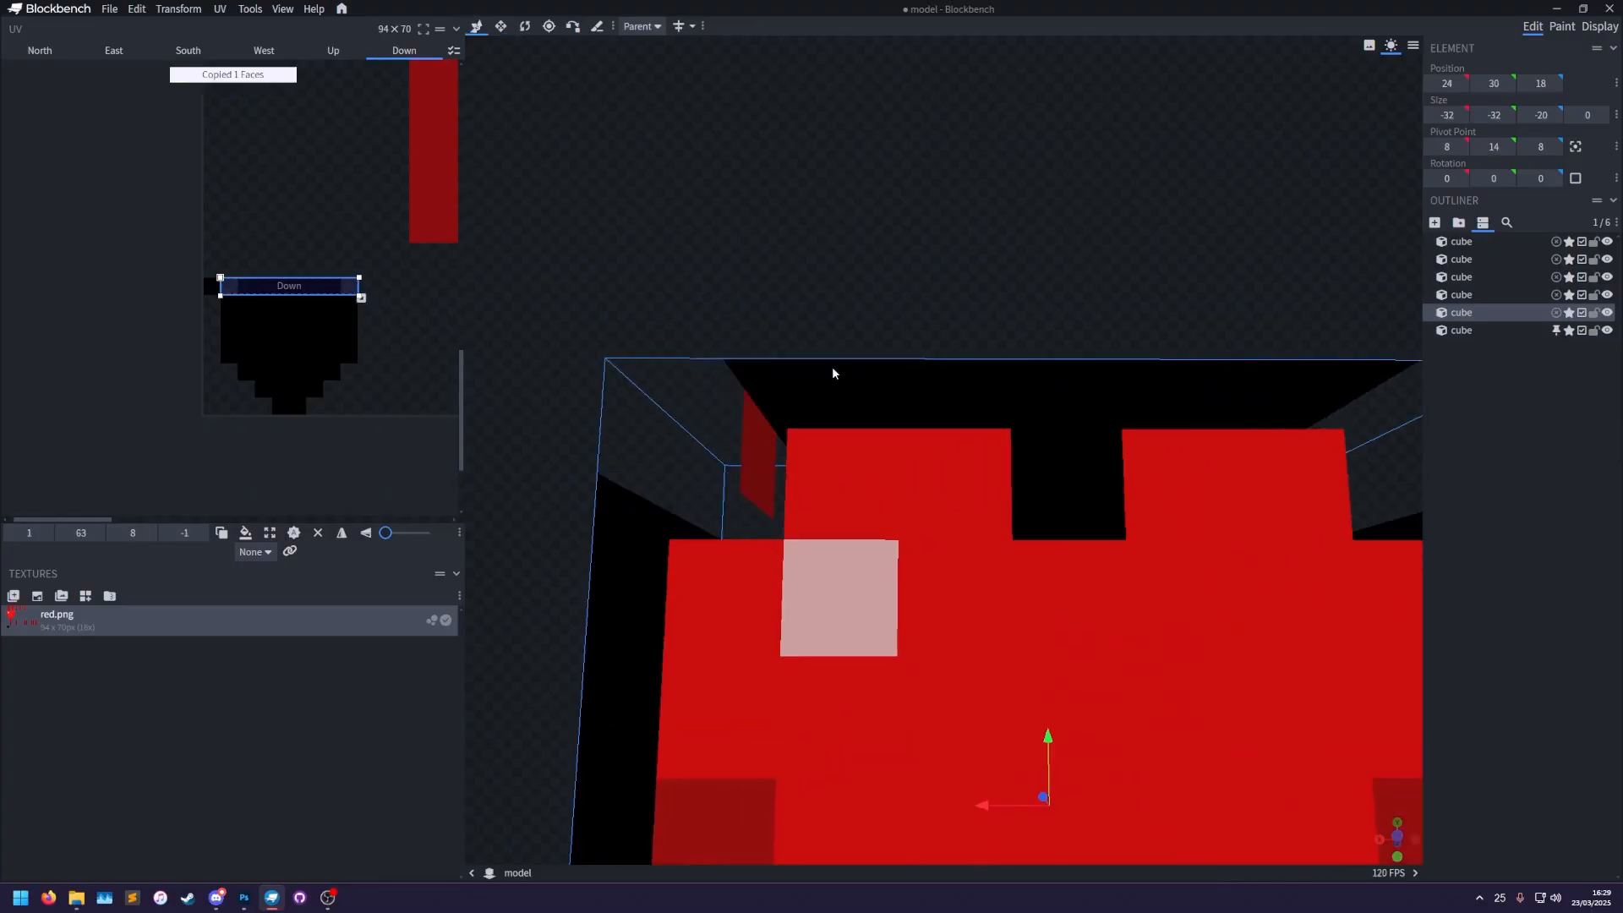
{"action": "left_click", "coordinate": [643, 388]}
{"action": "right_click", "coordinate": [425, 281]}
{"action": "left_click", "coordinate": [453, 301]}
{"action": "left_click_drag", "start_coordinate": [322, 284], "coordinate": [226, 287]}
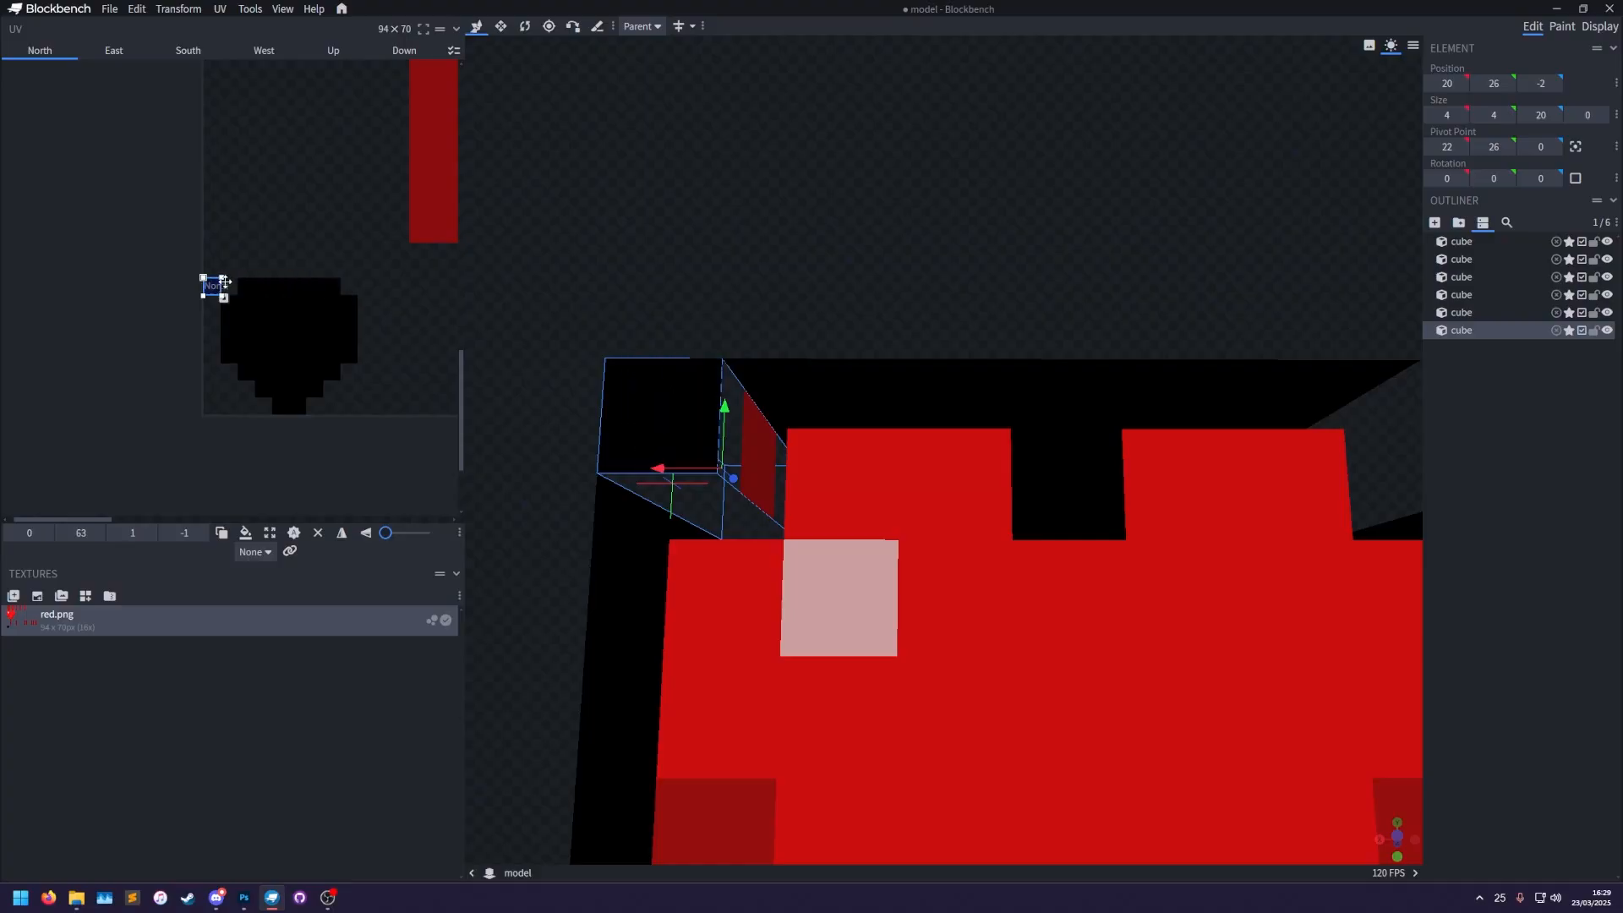
Paste the black pixel UV onto the corner cube's west, up and down faces.
{"action": "left_click", "coordinate": [269, 56]}
{"action": "key", "text": "ctrl+v"}
{"action": "left_click", "coordinate": [333, 54]}
{"action": "key", "text": "ctrl+v"}
{"action": "left_click", "coordinate": [402, 54]}
{"action": "key", "text": "ctrl+v"}
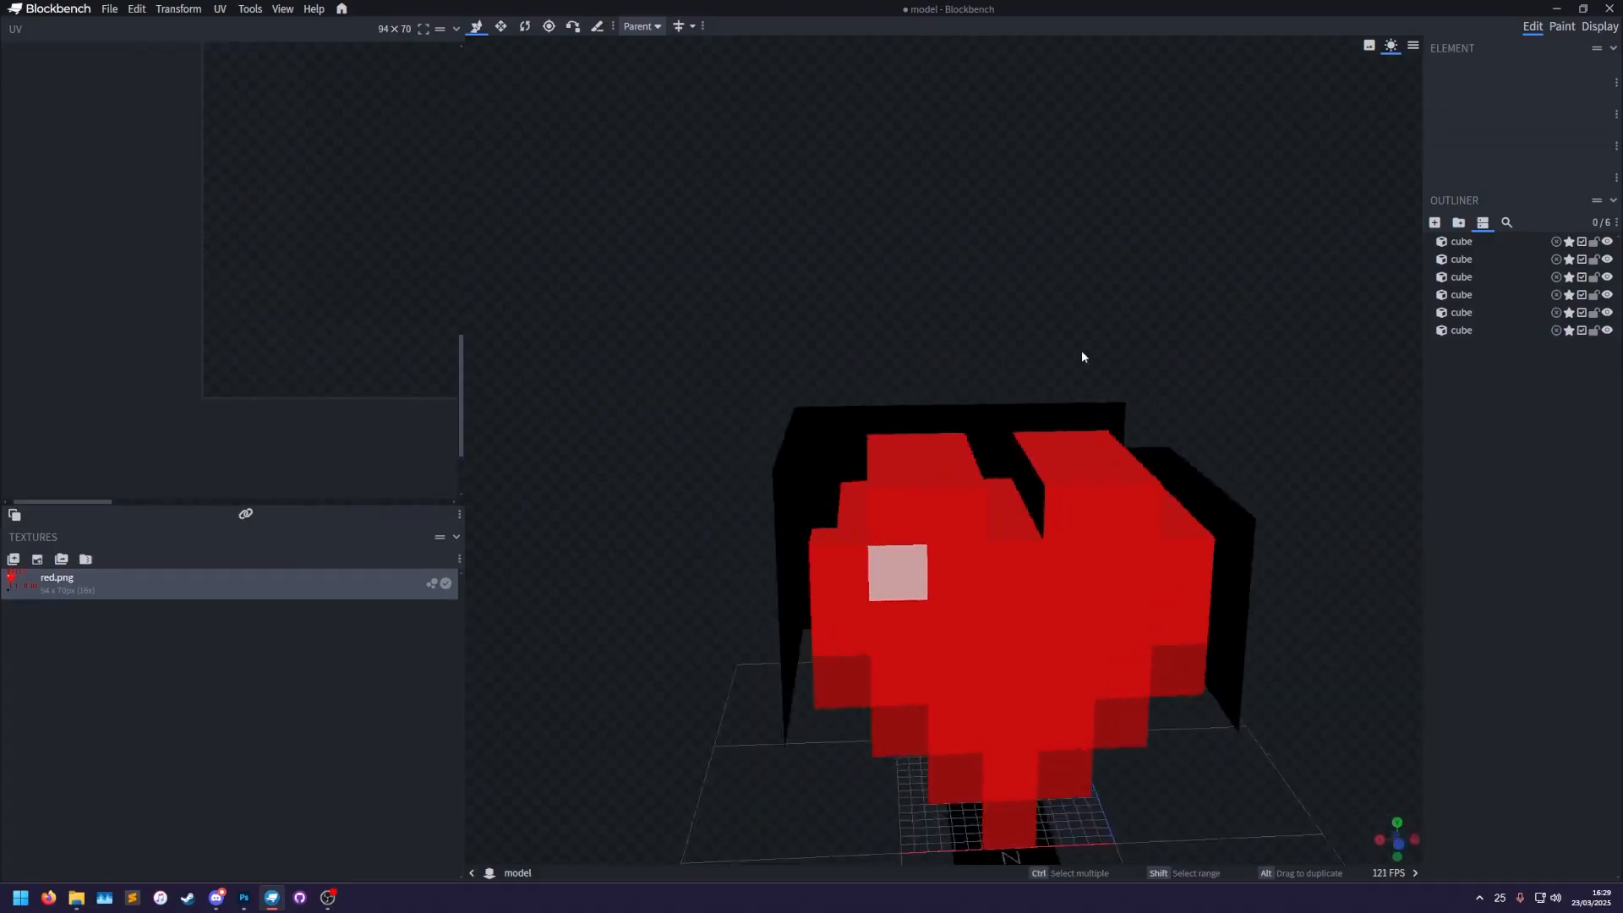
Make the corner cube's north and south faces transparent.
{"action": "left_click_drag", "start_coordinate": [1082, 350], "coordinate": [1004, 283]}
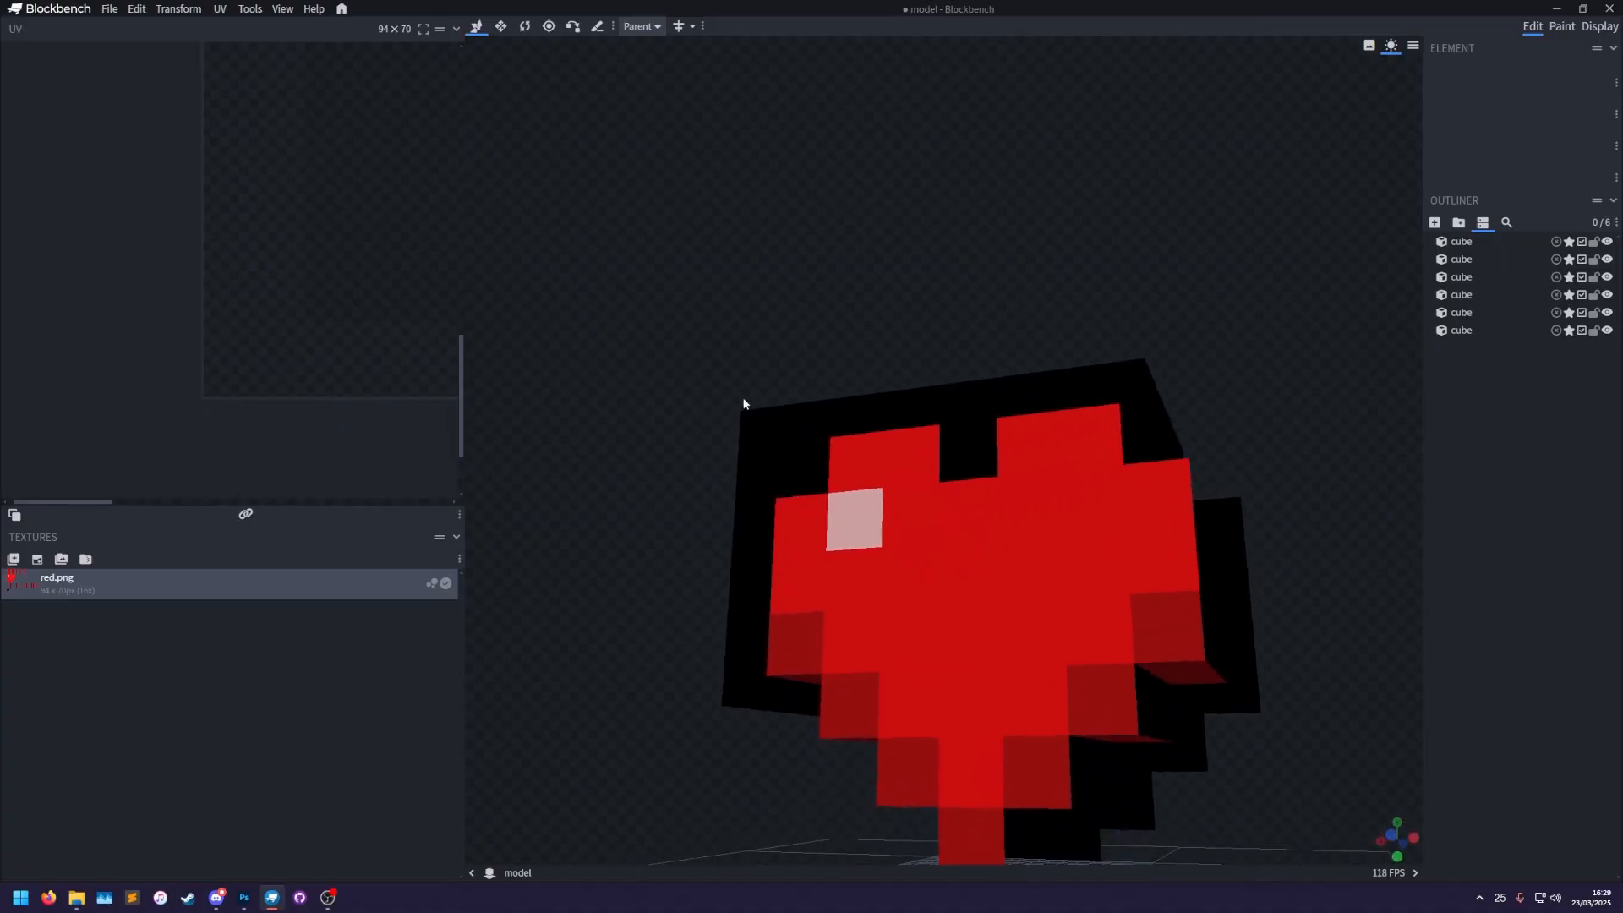
{"action": "left_click", "coordinate": [754, 434]}
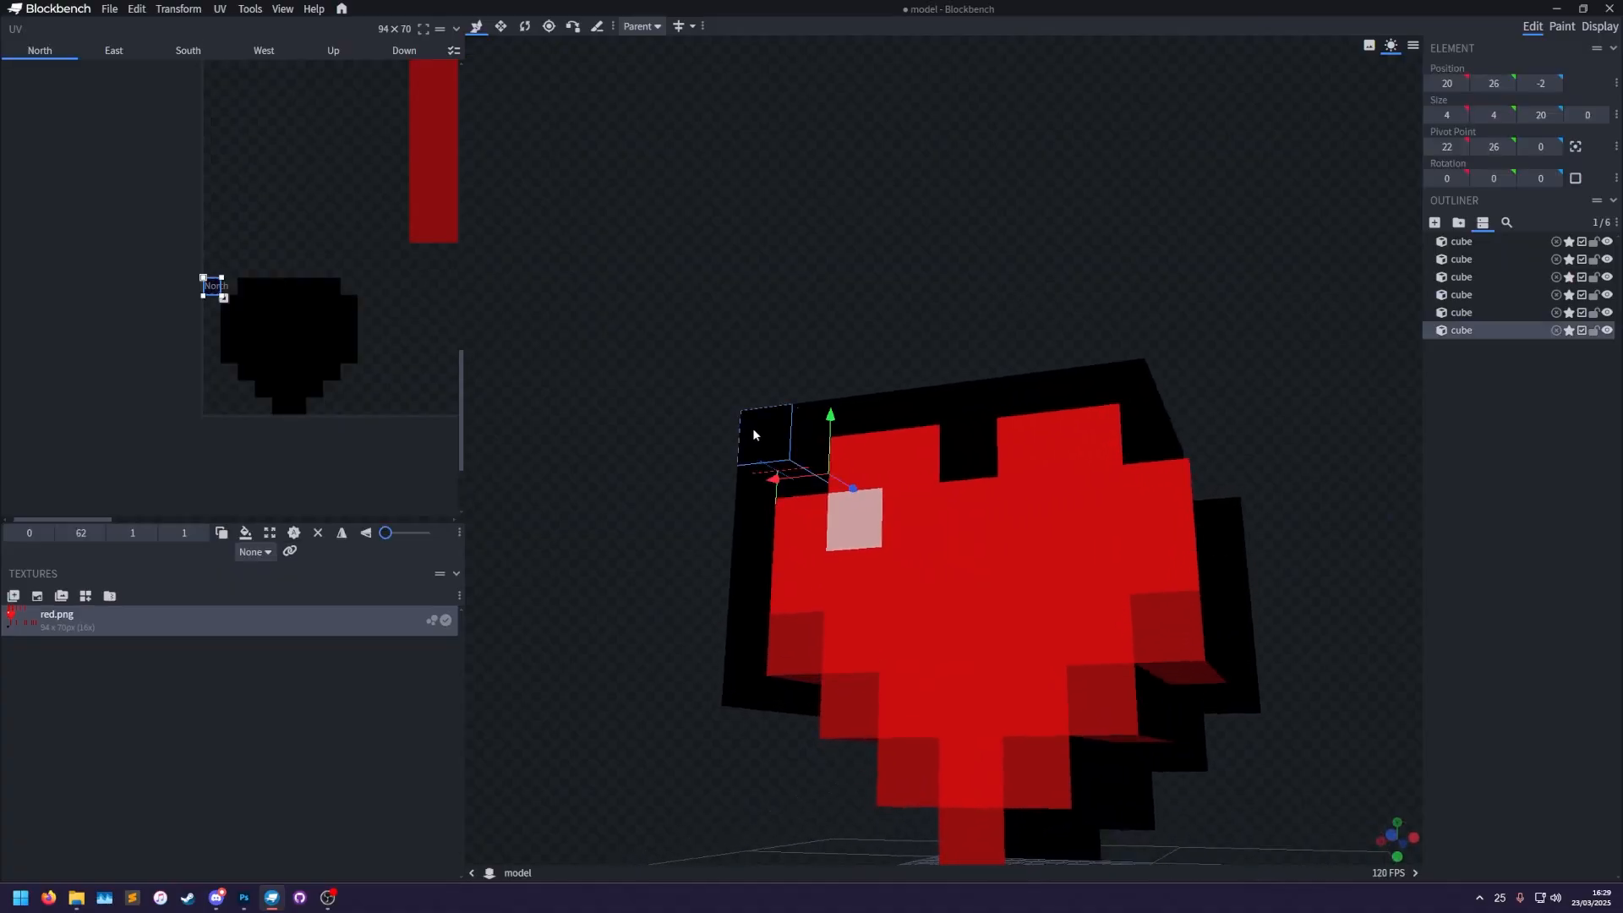
{"action": "right_click", "coordinate": [302, 161]}
{"action": "mouse_move", "coordinate": [388, 517]}
{"action": "left_click", "coordinate": [452, 534]}
Make the corner cube's up and east faces transparent.
{"action": "left_click_drag", "start_coordinate": [666, 276], "coordinate": [826, 504]}
{"action": "left_click", "coordinate": [826, 504]}
{"action": "right_click", "coordinate": [379, 312]}
{"action": "mouse_move", "coordinate": [464, 669]}
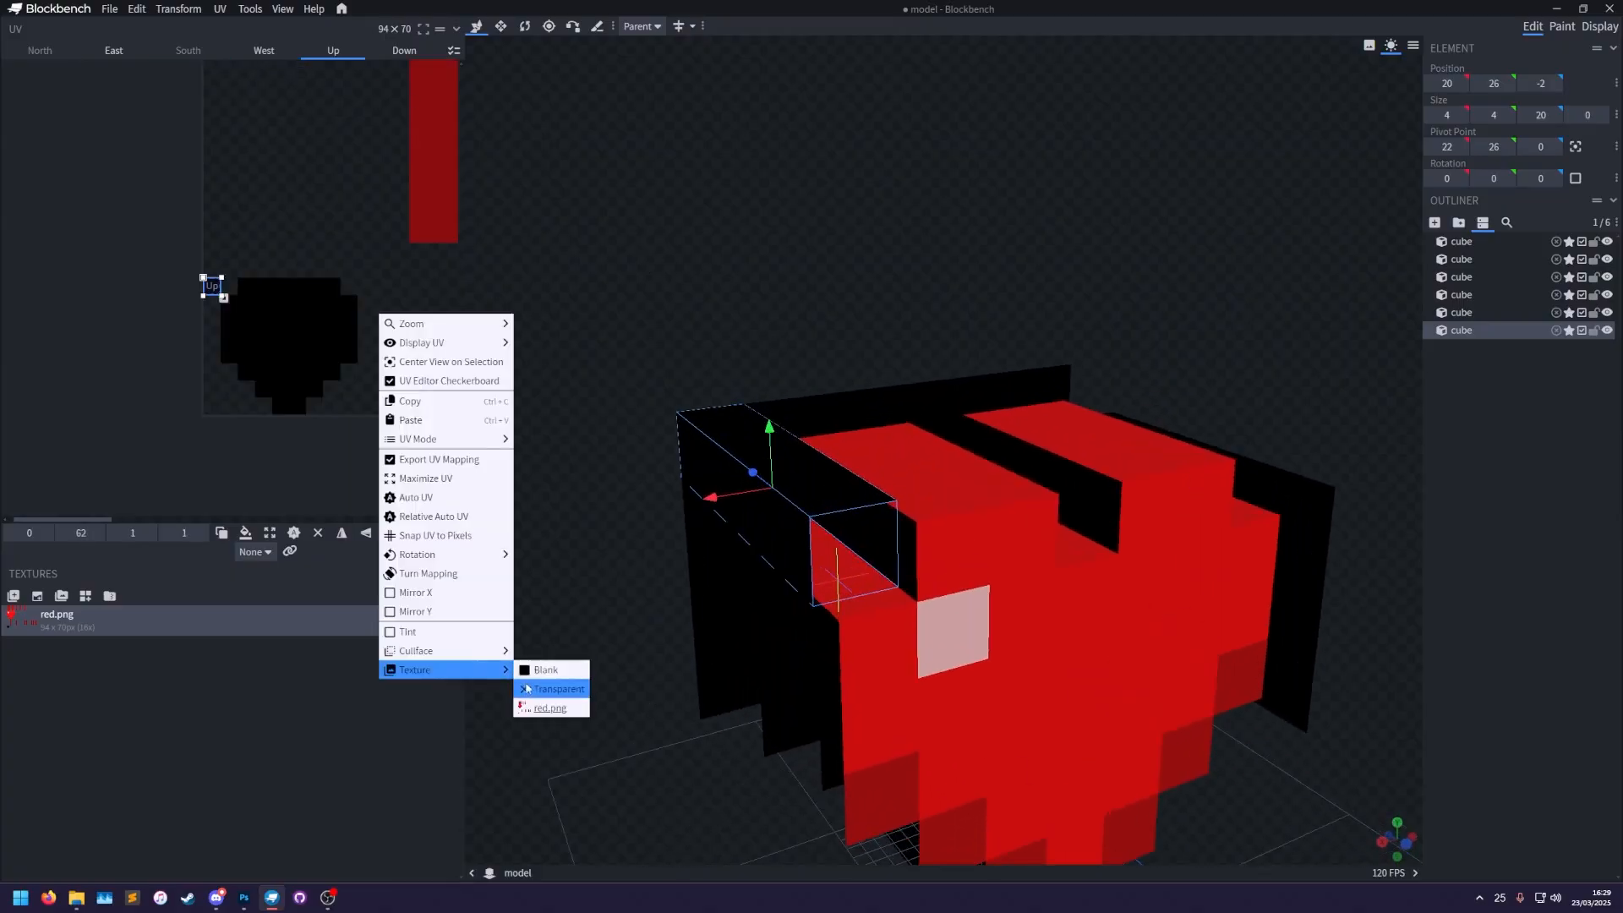
{"action": "left_click", "coordinate": [535, 687]}
{"action": "left_click", "coordinate": [747, 525]}
{"action": "right_click", "coordinate": [307, 188]}
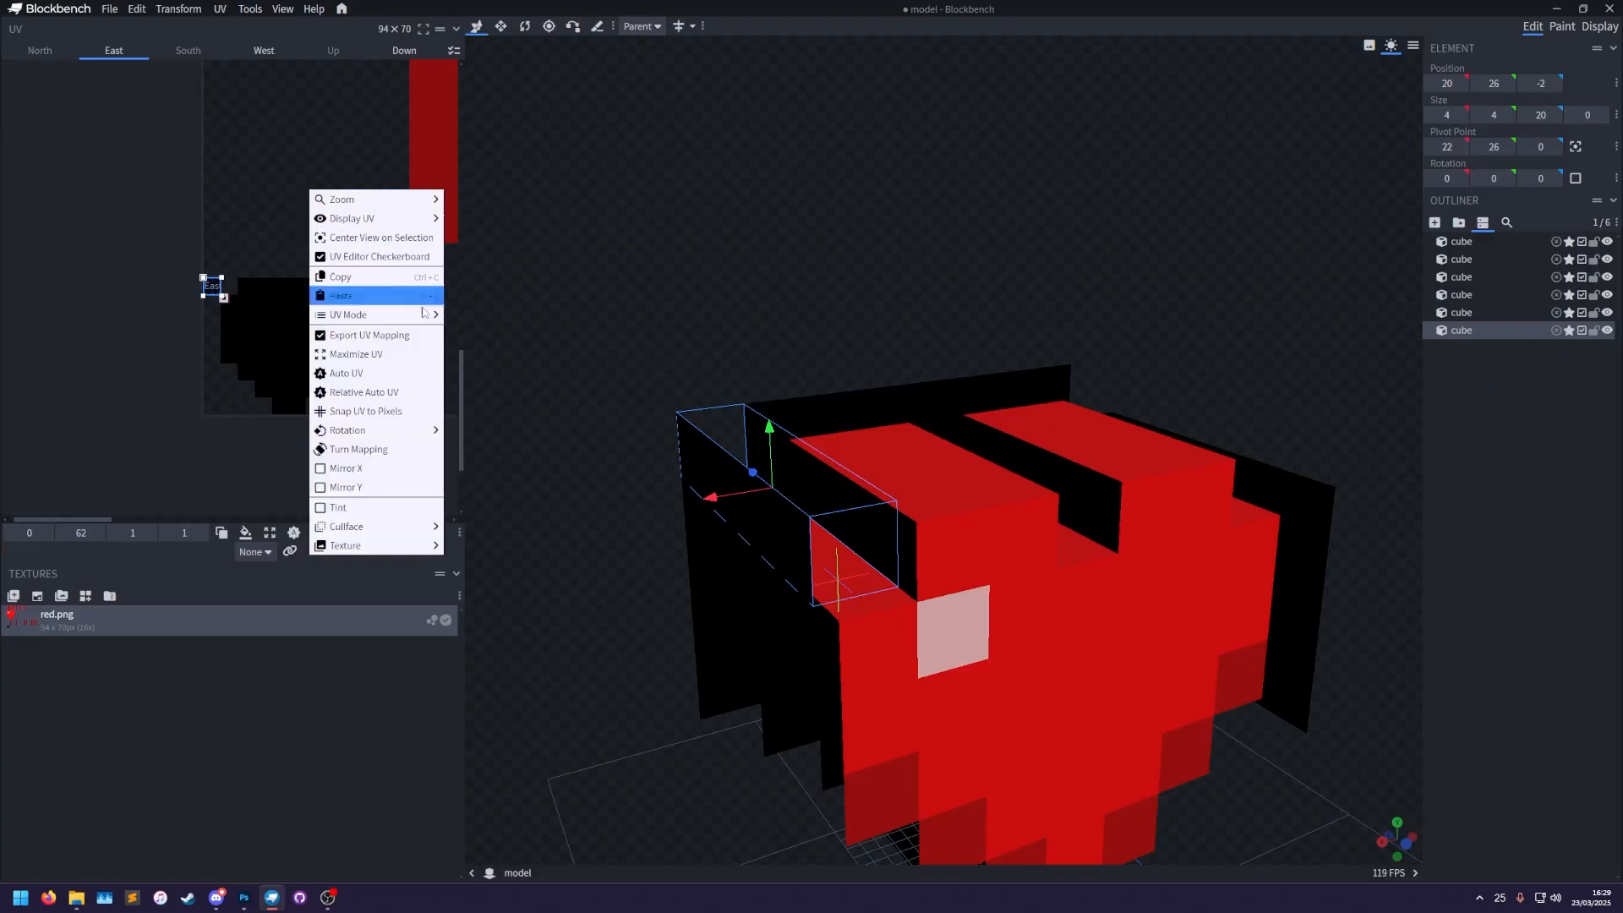
{"action": "mouse_move", "coordinate": [392, 544]}
{"action": "left_click", "coordinate": [463, 562]}
Examine the outline and its new corner piece from several angles.
{"action": "scroll", "coordinate": [837, 432], "scroll_direction": "down", "scroll_amount": 4}
{"action": "left_click_drag", "start_coordinate": [849, 406], "coordinate": [837, 78]}
{"action": "left_click_drag", "start_coordinate": [1086, 203], "coordinate": [937, 179]}
{"action": "key", "text": "ctrl+z"}
{"action": "scroll", "coordinate": [1350, 535], "scroll_direction": "up", "scroll_amount": 4}
{"action": "left_click_drag", "start_coordinate": [1351, 535], "coordinate": [1357, 435]}
{"action": "left_click", "coordinate": [1560, 536]}
{"action": "right_click_drag", "start_coordinate": [1315, 334], "coordinate": [1299, 455]}
{"action": "scroll", "coordinate": [734, 350], "scroll_direction": "up", "scroll_amount": 4}
{"action": "scroll", "coordinate": [1092, 328], "scroll_direction": "down", "scroll_amount": 4}
{"action": "left_click_drag", "start_coordinate": [1092, 328], "coordinate": [1581, 283]}
Duplicate the corner cube and move the copy to the opposite upper corner, at position -8, 26, -2.
{"action": "left_click", "coordinate": [1496, 330]}
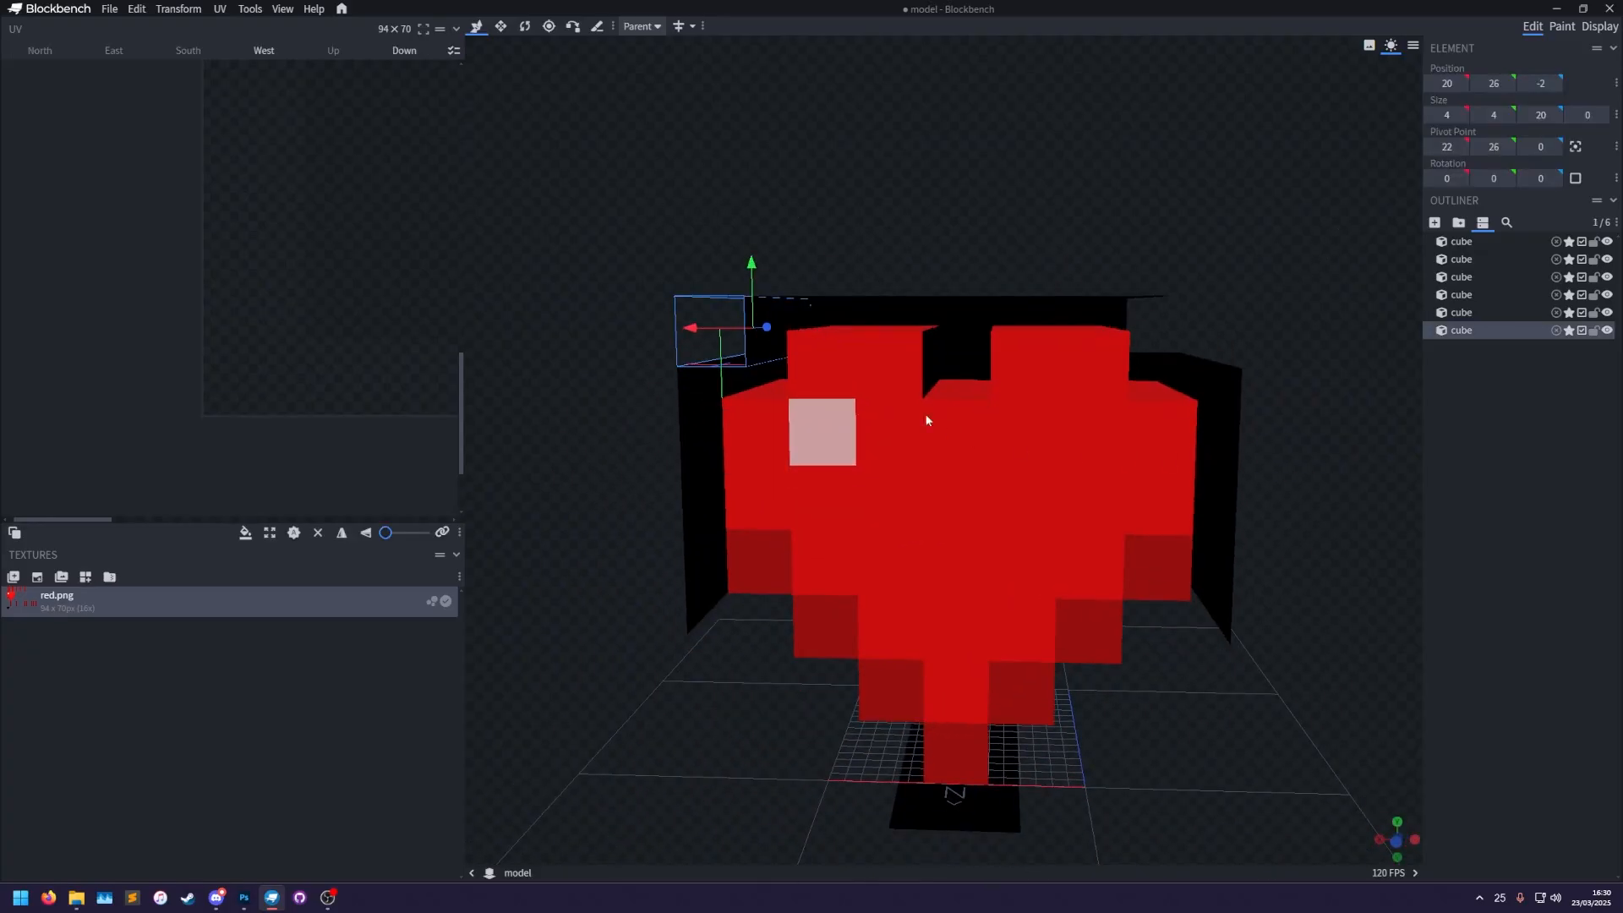
{"action": "key", "text": "ctrl+d"}
{"action": "left_click_drag", "start_coordinate": [693, 337], "coordinate": [1161, 438]}
Copy the duplicate's black west face UV onto its east face and make the west face transparent.
{"action": "left_click", "coordinate": [1053, 381]}
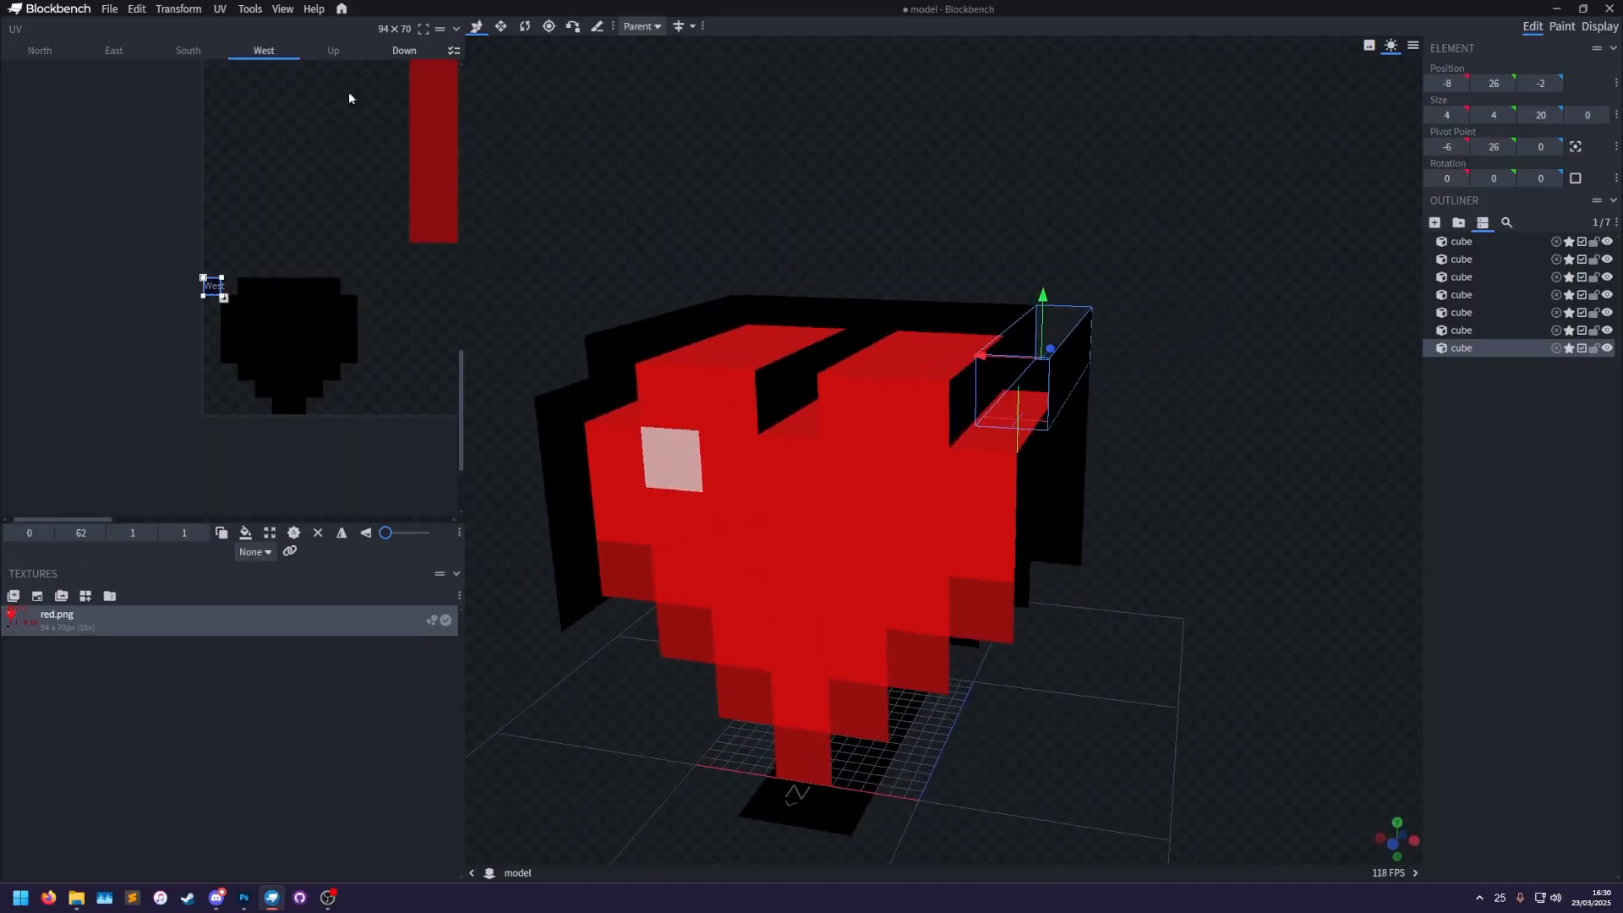
{"action": "key", "text": "ctrl+c"}
{"action": "left_click", "coordinate": [120, 52]}
{"action": "key", "text": "ctrl+v"}
{"action": "right_click", "coordinate": [313, 164]}
{"action": "mouse_move", "coordinate": [369, 523]}
{"action": "left_click", "coordinate": [492, 541]}
{"action": "left_click", "coordinate": [1455, 583]}
Duplicate both upper corner cubes and move the copies down to the outline's lower corners, at height 6.
{"action": "left_click_drag", "start_coordinate": [1301, 643], "coordinate": [1381, 442]}
{"action": "left_click", "coordinate": [1456, 347]}
{"action": "left_click", "coordinate": [1450, 331], "text": "ctrl"}
{"action": "key", "text": "ctrl+d"}
{"action": "left_click_drag", "start_coordinate": [898, 296], "coordinate": [871, 572]}
Copy the black down face UV of the two lower corner cubes to their up faces and make the down faces transparent.
{"action": "left_click", "coordinate": [404, 50]}
{"action": "key", "text": "ctrl+c"}
{"action": "left_click", "coordinate": [344, 53]}
{"action": "key", "text": "ctrl+v"}
{"action": "right_click", "coordinate": [309, 182]}
{"action": "mouse_move", "coordinate": [377, 541]}
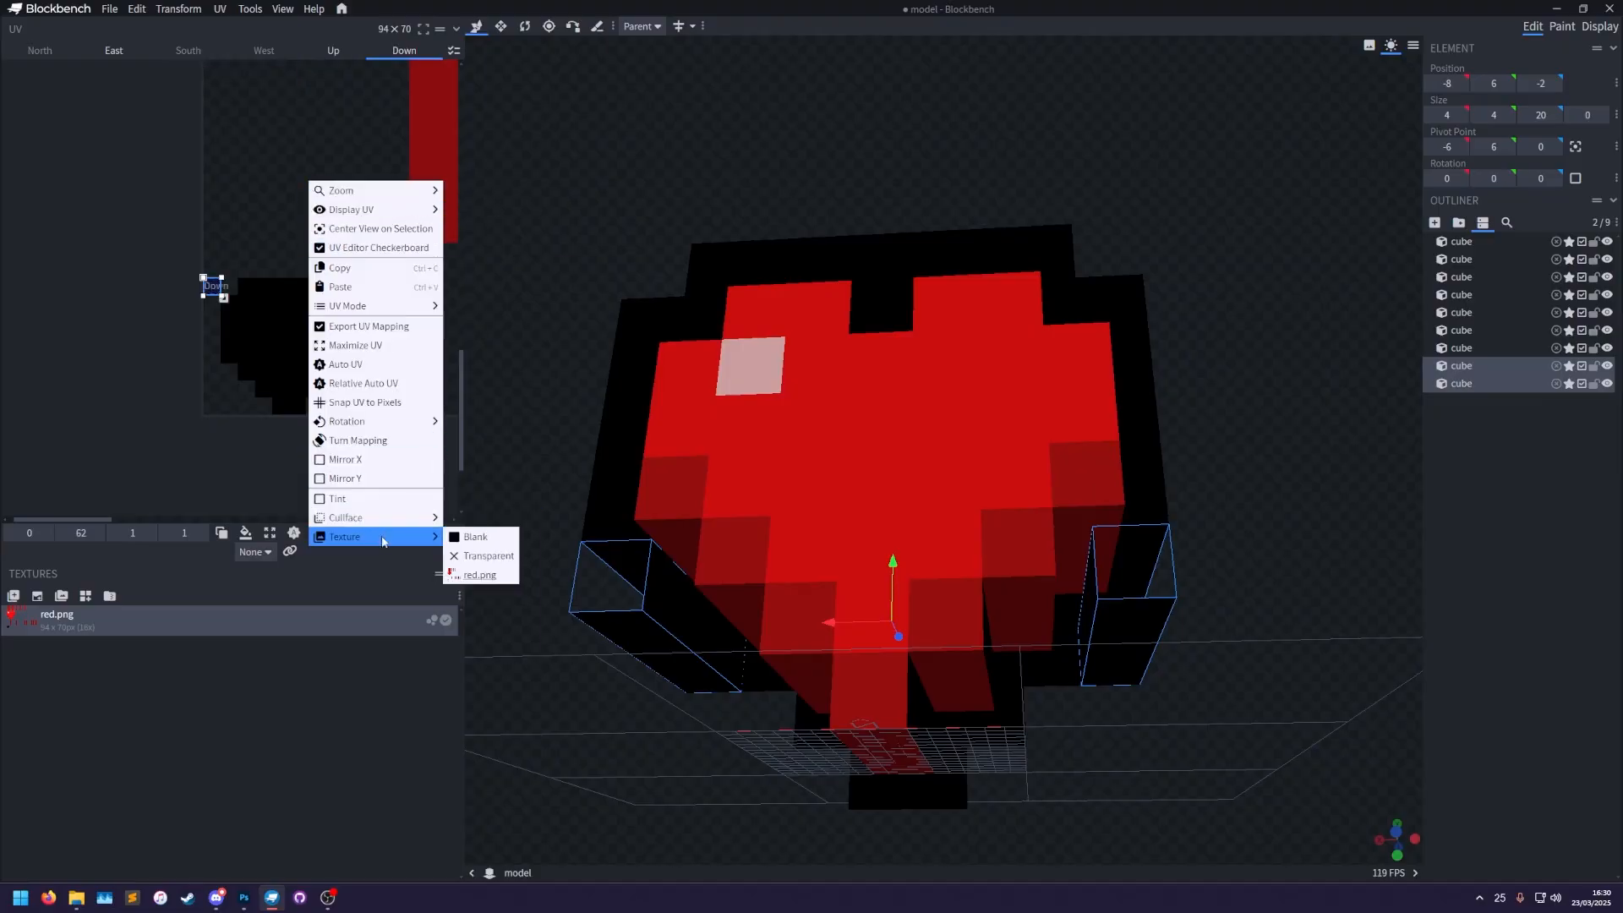
{"action": "left_click", "coordinate": [466, 557]}
{"action": "left_click", "coordinate": [1462, 611]}
Duplicate the two lower corner cubes and place the copies one outline step inward and down, at height 2.
{"action": "left_click_drag", "start_coordinate": [1403, 507], "coordinate": [1331, 448]}
{"action": "key", "text": "ctrl+v"}
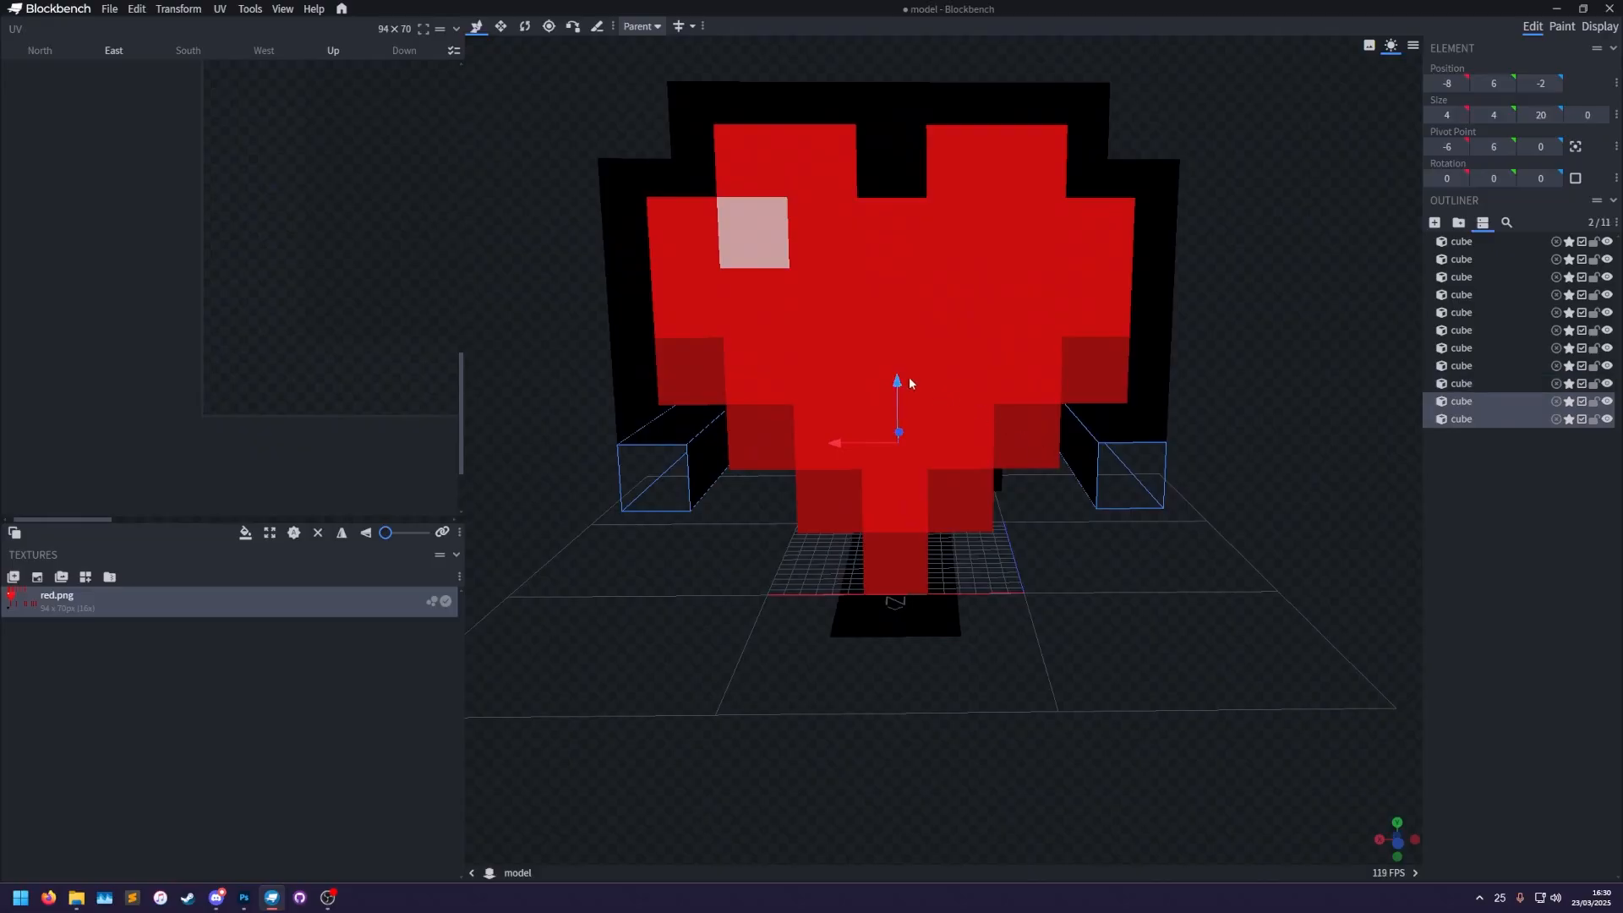
{"action": "left_click_drag", "start_coordinate": [900, 383], "coordinate": [900, 441]}
{"action": "left_click", "coordinate": [1102, 561]}
{"action": "left_click", "coordinate": [1108, 495]}
{"action": "left_click_drag", "start_coordinate": [1045, 502], "coordinate": [983, 504]}
{"action": "left_click", "coordinate": [681, 497]}
{"action": "left_click_drag", "start_coordinate": [630, 500], "coordinate": [689, 500]}
{"action": "left_click", "coordinate": [1457, 401], "text": "ctrl"}
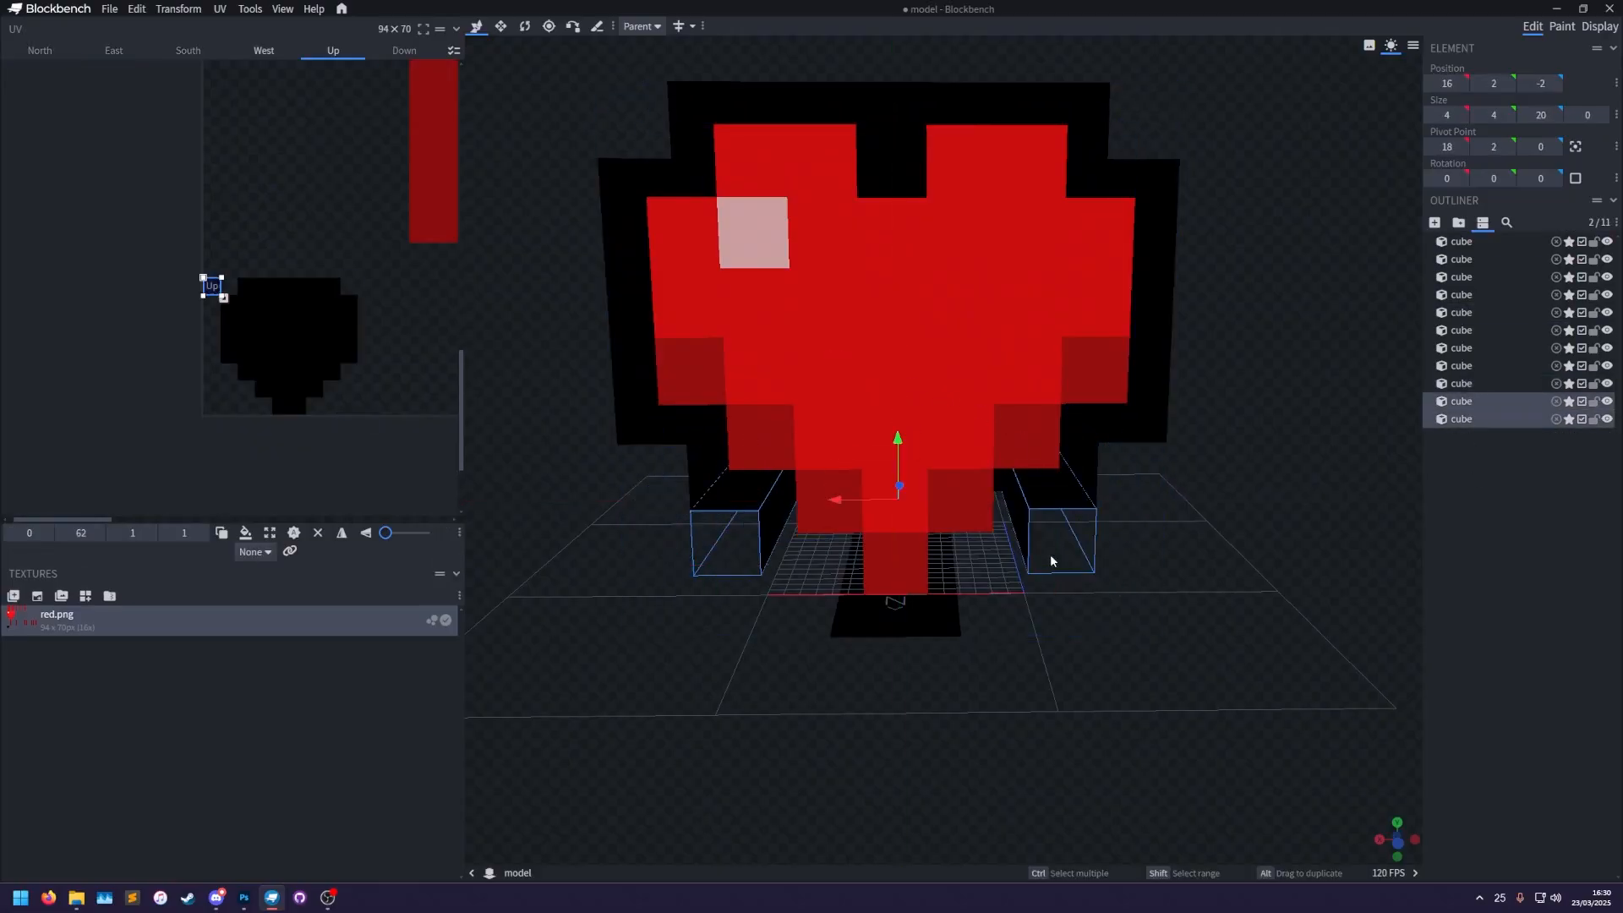
Duplicate the newest pair of corner cubes and place the copies one more outline step inward and down, beside the heart's tip.
{"action": "key", "text": "ctrl+c"}
{"action": "key", "text": "ctrl+v"}
{"action": "left_click_drag", "start_coordinate": [897, 440], "coordinate": [899, 480]}
{"action": "left_click_drag", "start_coordinate": [1021, 718], "coordinate": [1020, 647]}
{"action": "left_click", "coordinate": [1033, 615]}
{"action": "left_click_drag", "start_coordinate": [985, 581], "coordinate": [920, 583]}
{"action": "left_click", "coordinate": [755, 609]}
{"action": "left_click", "coordinate": [737, 605]}
{"action": "left_click_drag", "start_coordinate": [695, 582], "coordinate": [764, 585]}
{"action": "left_click", "coordinate": [1234, 625]}
Select all thirteen cubes and move the whole model up so the outline's base sits on the grid floor.
{"action": "scroll", "coordinate": [1262, 624], "scroll_direction": "down", "scroll_amount": 5}
{"action": "mouse_move", "coordinate": [1171, 627]}
{"action": "left_mouse_down"}
{"action": "mouse_move", "coordinate": [1231, 622]}
{"action": "mouse_move", "coordinate": [1185, 604]}
{"action": "mouse_move", "coordinate": [839, 712]}
{"action": "mouse_move", "coordinate": [1257, 667]}
{"action": "mouse_move", "coordinate": [1103, 625]}
{"action": "mouse_move", "coordinate": [1145, 621]}
{"action": "left_mouse_up"}
{"action": "scroll", "coordinate": [1150, 609], "scroll_direction": "up", "scroll_amount": 4}
{"action": "left_click", "coordinate": [1142, 533]}
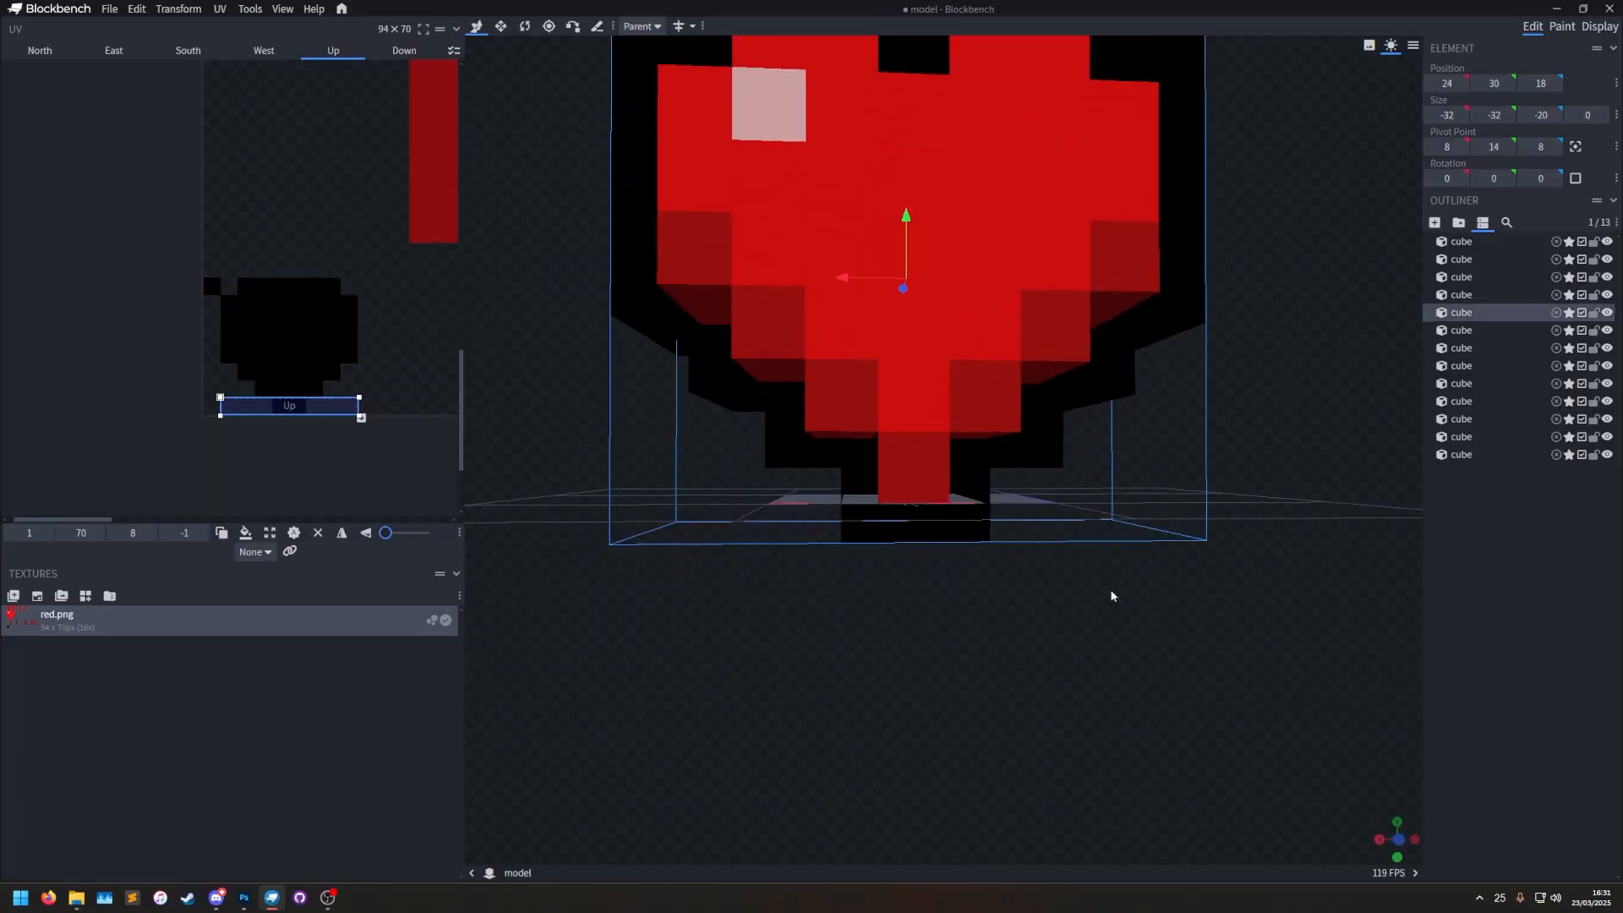
{"action": "left_click", "coordinate": [1399, 839]}
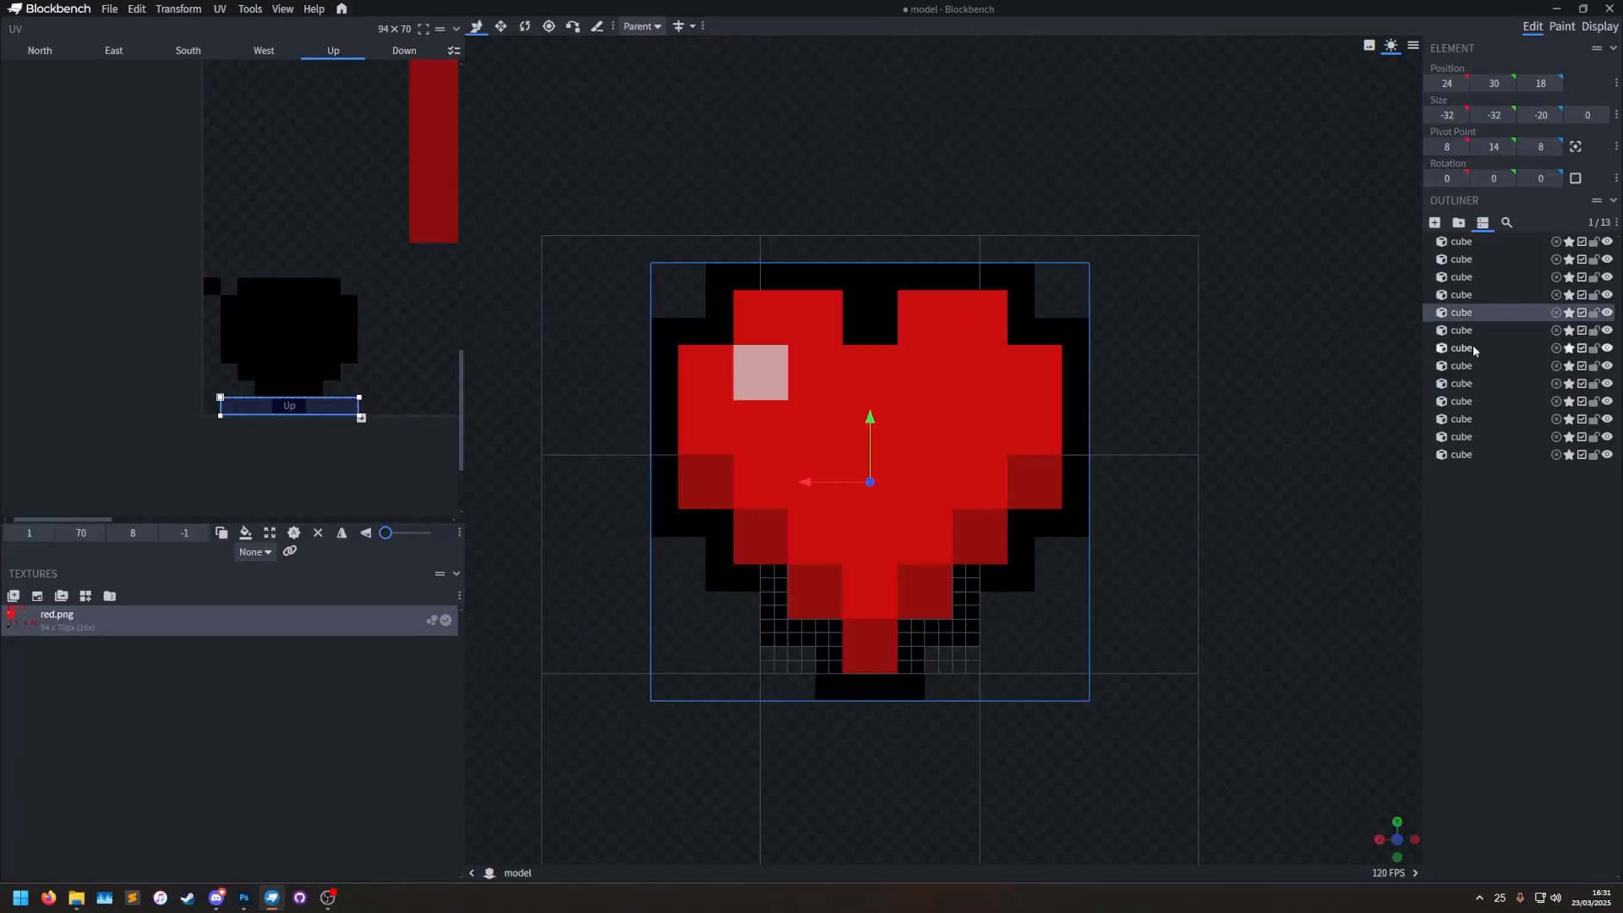
{"action": "left_click", "coordinate": [1478, 242]}
{"action": "left_click", "coordinate": [1460, 455], "text": "shift"}
{"action": "left_click_drag", "start_coordinate": [867, 421], "coordinate": [867, 396]}
{"action": "left_click", "coordinate": [1251, 718]}
Examine the heart from below, from the sides and from above for gaps in the outline.
{"action": "left_click_drag", "start_coordinate": [1250, 770], "coordinate": [1280, 769]}
{"action": "scroll", "coordinate": [1142, 567], "scroll_direction": "down", "scroll_amount": 3}
{"action": "right_click_drag", "start_coordinate": [1163, 599], "coordinate": [1161, 661]}
{"action": "left_click_drag", "start_coordinate": [1217, 648], "coordinate": [920, 615]}
{"action": "scroll", "coordinate": [998, 717], "scroll_direction": "up", "scroll_amount": 3}
{"action": "right_click_drag", "start_coordinate": [998, 712], "coordinate": [1032, 496]}
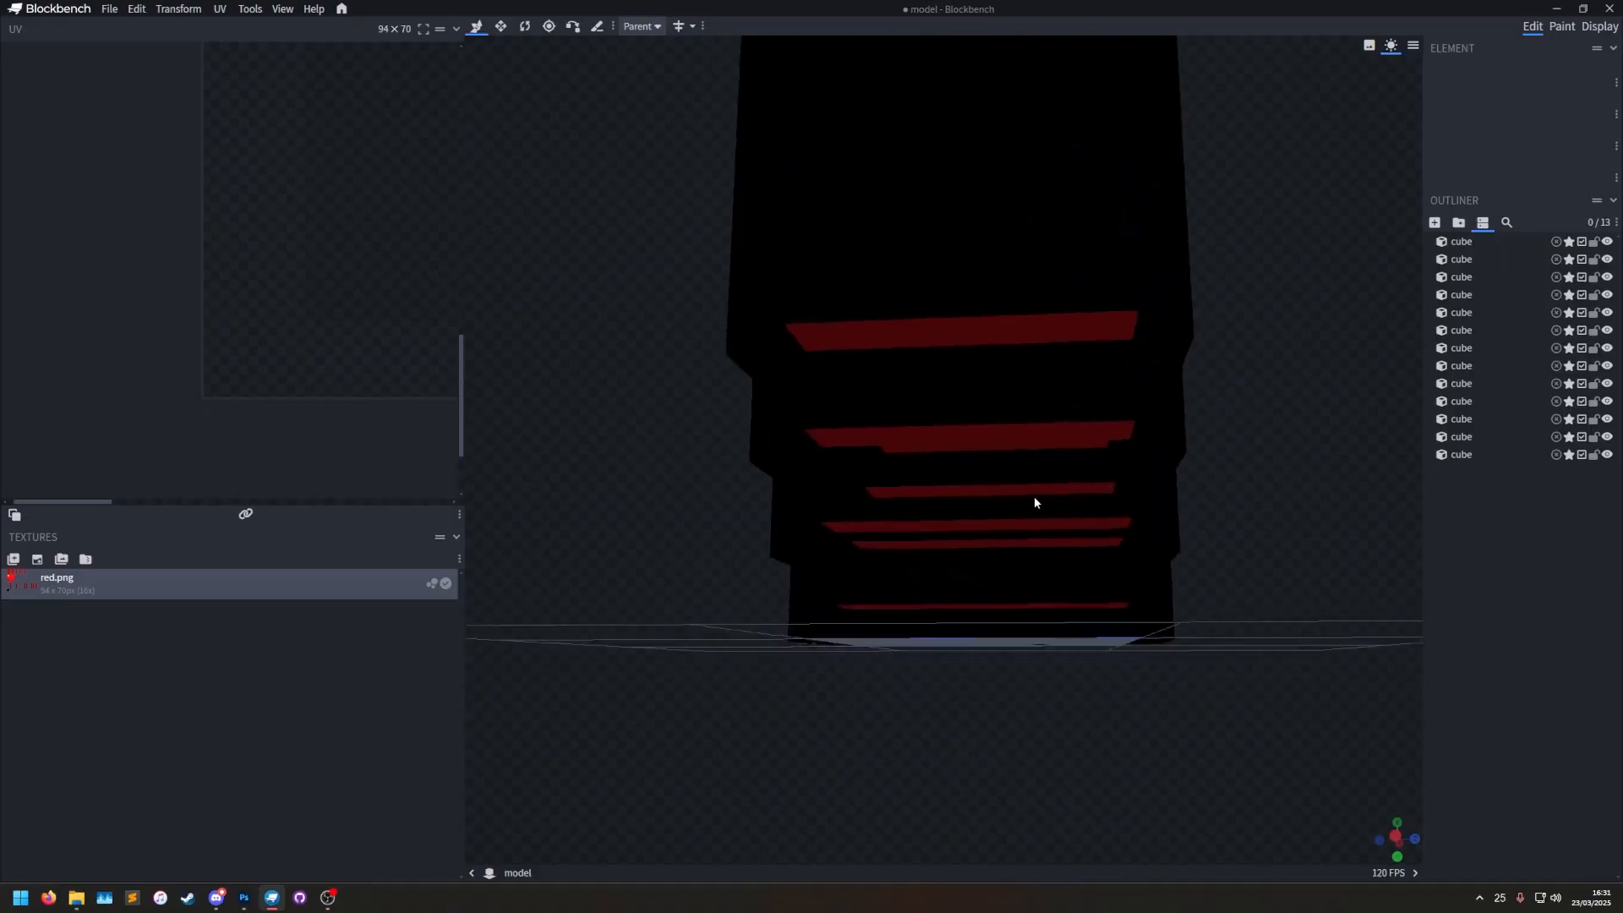
{"action": "scroll", "coordinate": [1031, 496], "scroll_direction": "up", "scroll_amount": 5}
{"action": "scroll", "coordinate": [932, 508], "scroll_direction": "down", "scroll_amount": 5}
{"action": "right_click_drag", "start_coordinate": [854, 722], "coordinate": [817, 747]}
{"action": "left_click_drag", "start_coordinate": [818, 753], "coordinate": [1266, 613]}
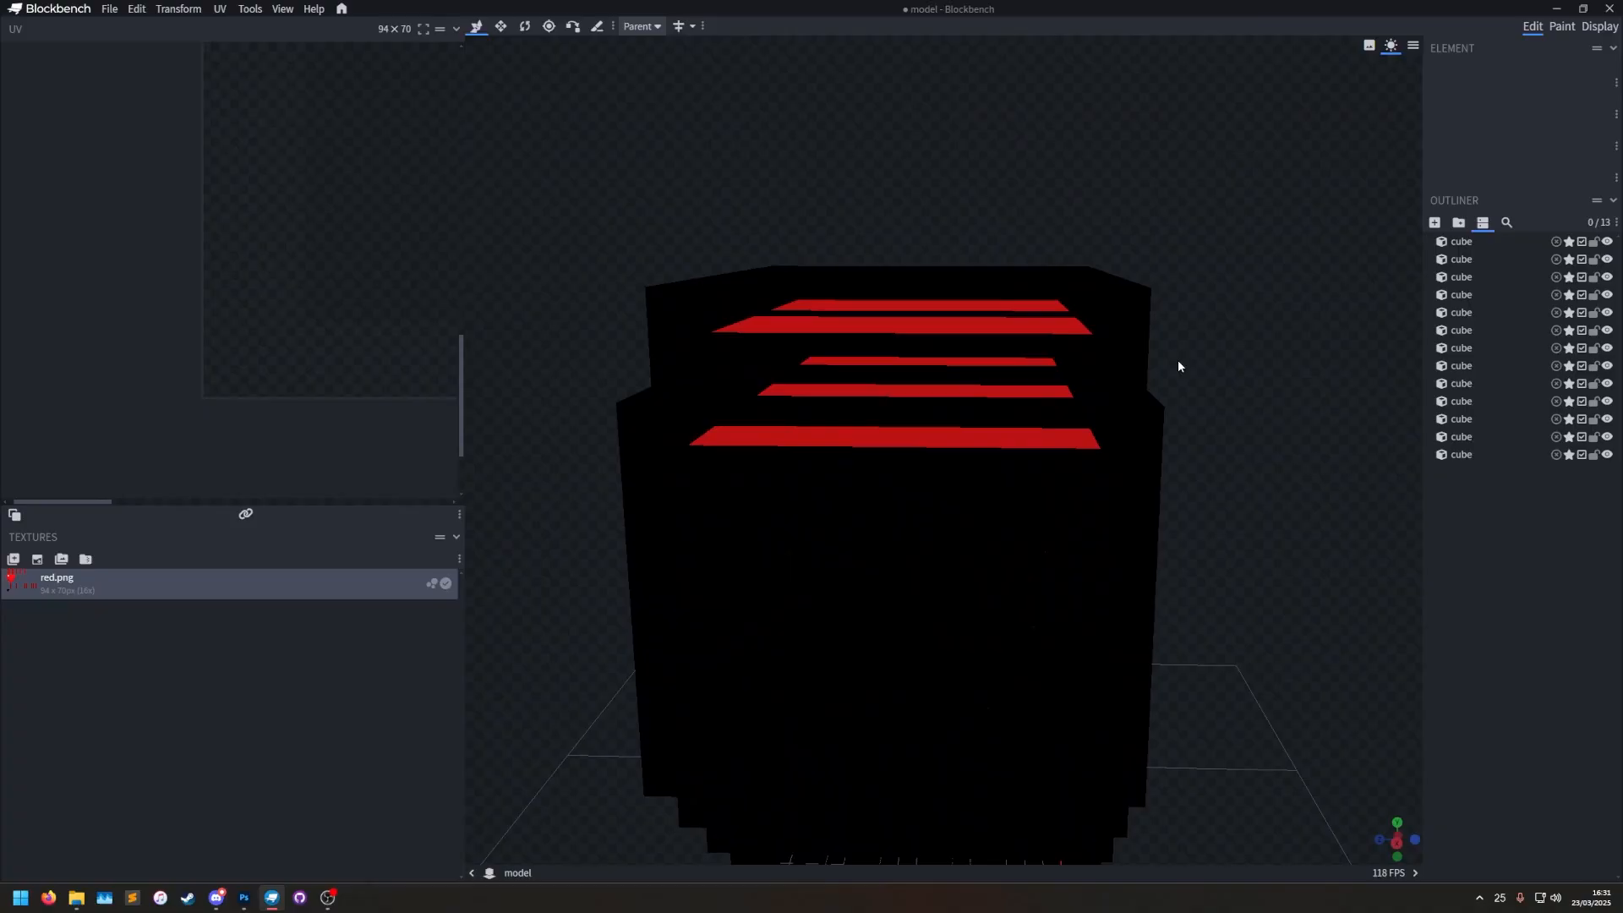
{"action": "left_click_drag", "start_coordinate": [1178, 361], "coordinate": [1250, 298]}
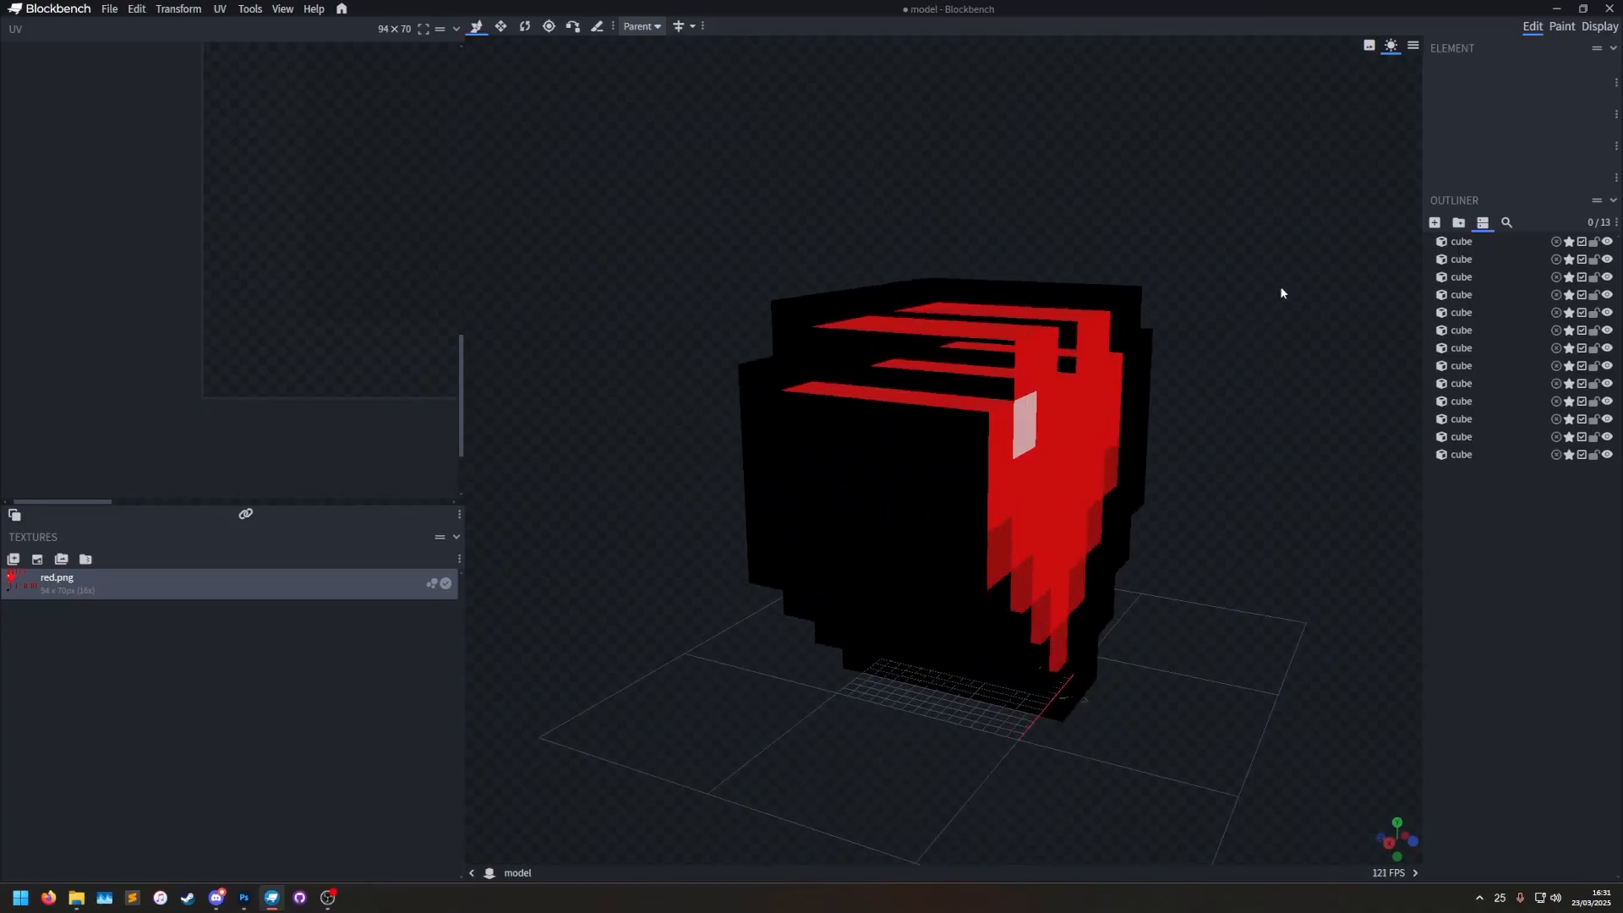
Add a new cube beside the heart's tip and flatten it to zero width along X.
{"action": "left_click", "coordinate": [1435, 223]}
{"action": "left_click_drag", "start_coordinate": [1362, 560], "coordinate": [1235, 623]}
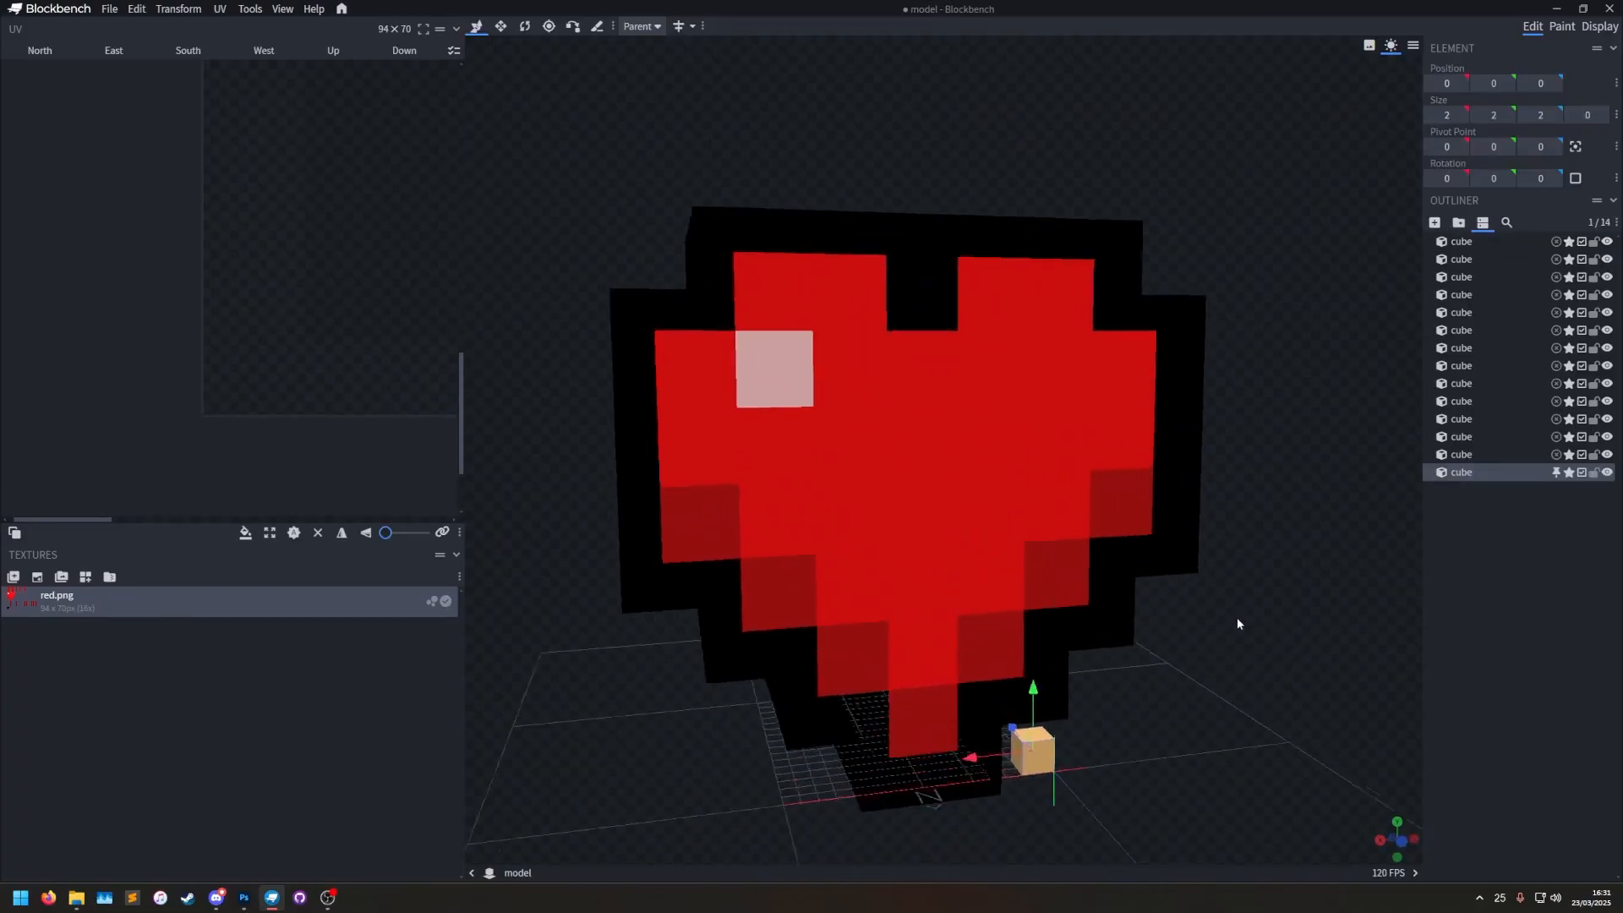
{"action": "scroll", "coordinate": [1217, 449], "scroll_direction": "up", "scroll_amount": 5}
{"action": "key", "text": "s"}
{"action": "left_click_drag", "start_coordinate": [888, 505], "coordinate": [948, 513]}
{"action": "mouse_move", "coordinate": [1204, 595]}
{"action": "left_mouse_down"}
{"action": "mouse_move", "coordinate": [1242, 594]}
{"action": "mouse_move", "coordinate": [1218, 594]}
{"action": "left_mouse_up"}
Make the flat cube's north, south, up and down faces transparent.
{"action": "left_click", "coordinate": [175, 49], "text": "ctrl"}
{"action": "left_click", "coordinate": [333, 51], "text": "ctrl"}
{"action": "left_click", "coordinate": [404, 51], "text": "ctrl"}
{"action": "right_click", "coordinate": [347, 144]}
{"action": "mouse_move", "coordinate": [423, 499]}
{"action": "left_click", "coordinate": [515, 516]}
Stretch the flat cube along Z until it is 16 units deep, starting at Z 0.
{"action": "left_click_drag", "start_coordinate": [1014, 675], "coordinate": [783, 679]}
{"action": "left_click_drag", "start_coordinate": [652, 583], "coordinate": [623, 580]}
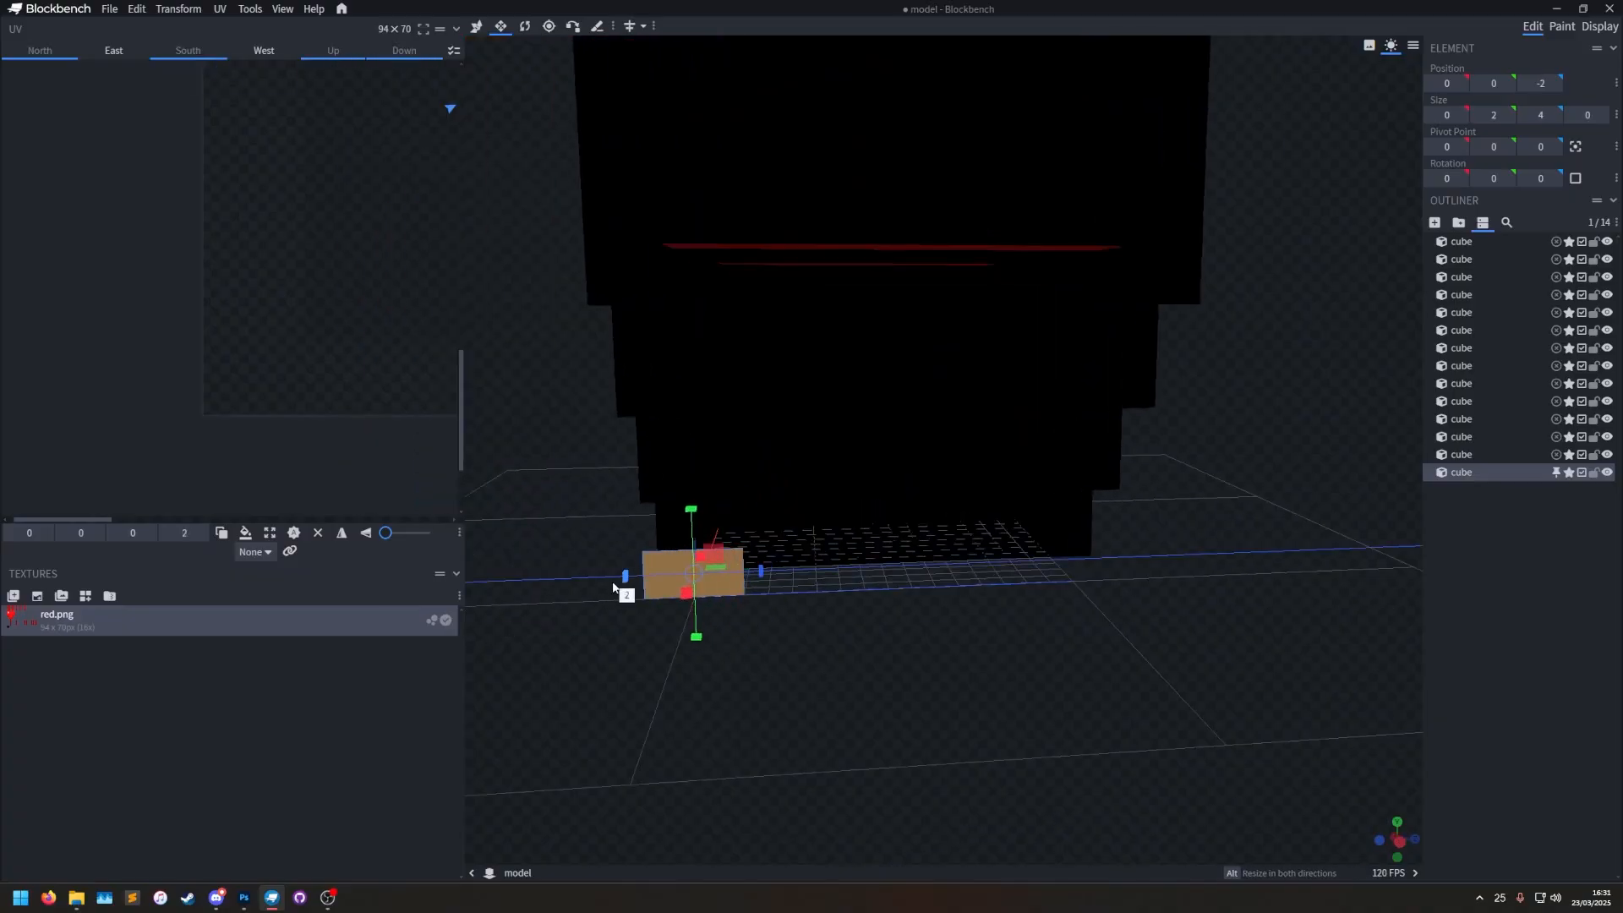
{"action": "left_click_drag", "start_coordinate": [749, 578], "coordinate": [1118, 566]}
{"action": "left_click_drag", "start_coordinate": [1219, 585], "coordinate": [938, 554]}
Move the flat cube to X 8 and Y 2, behind the heart's tip.
{"action": "key", "text": "v"}
{"action": "right_click_drag", "start_coordinate": [829, 477], "coordinate": [626, 410]}
{"action": "left_click_drag", "start_coordinate": [860, 512], "coordinate": [1052, 513]}
{"action": "key", "text": "Up"}
{"action": "key", "text": "Up"}
{"action": "left_click_drag", "start_coordinate": [1091, 659], "coordinate": [1510, 593]}
Resize the flat cube upward to a height of 12 units.
{"action": "left_click", "coordinate": [500, 26]}
{"action": "scroll", "coordinate": [620, 379], "scroll_direction": "up", "scroll_amount": 3}
{"action": "left_click_drag", "start_coordinate": [817, 458], "coordinate": [934, 681]}
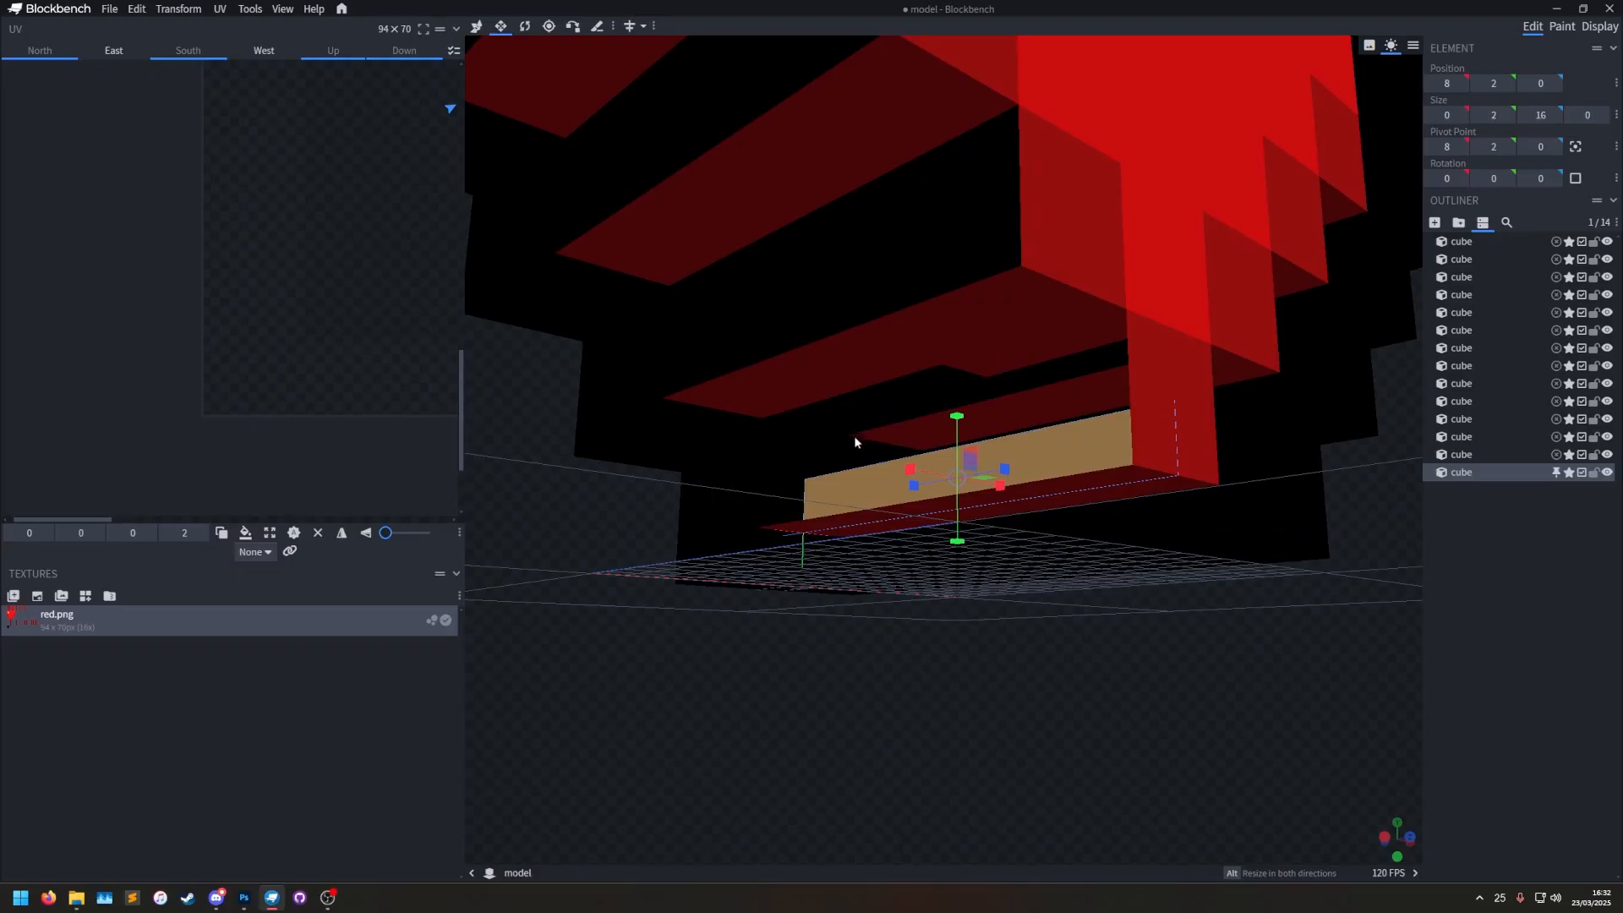
{"action": "left_click_drag", "start_coordinate": [997, 421], "coordinate": [931, 407]}
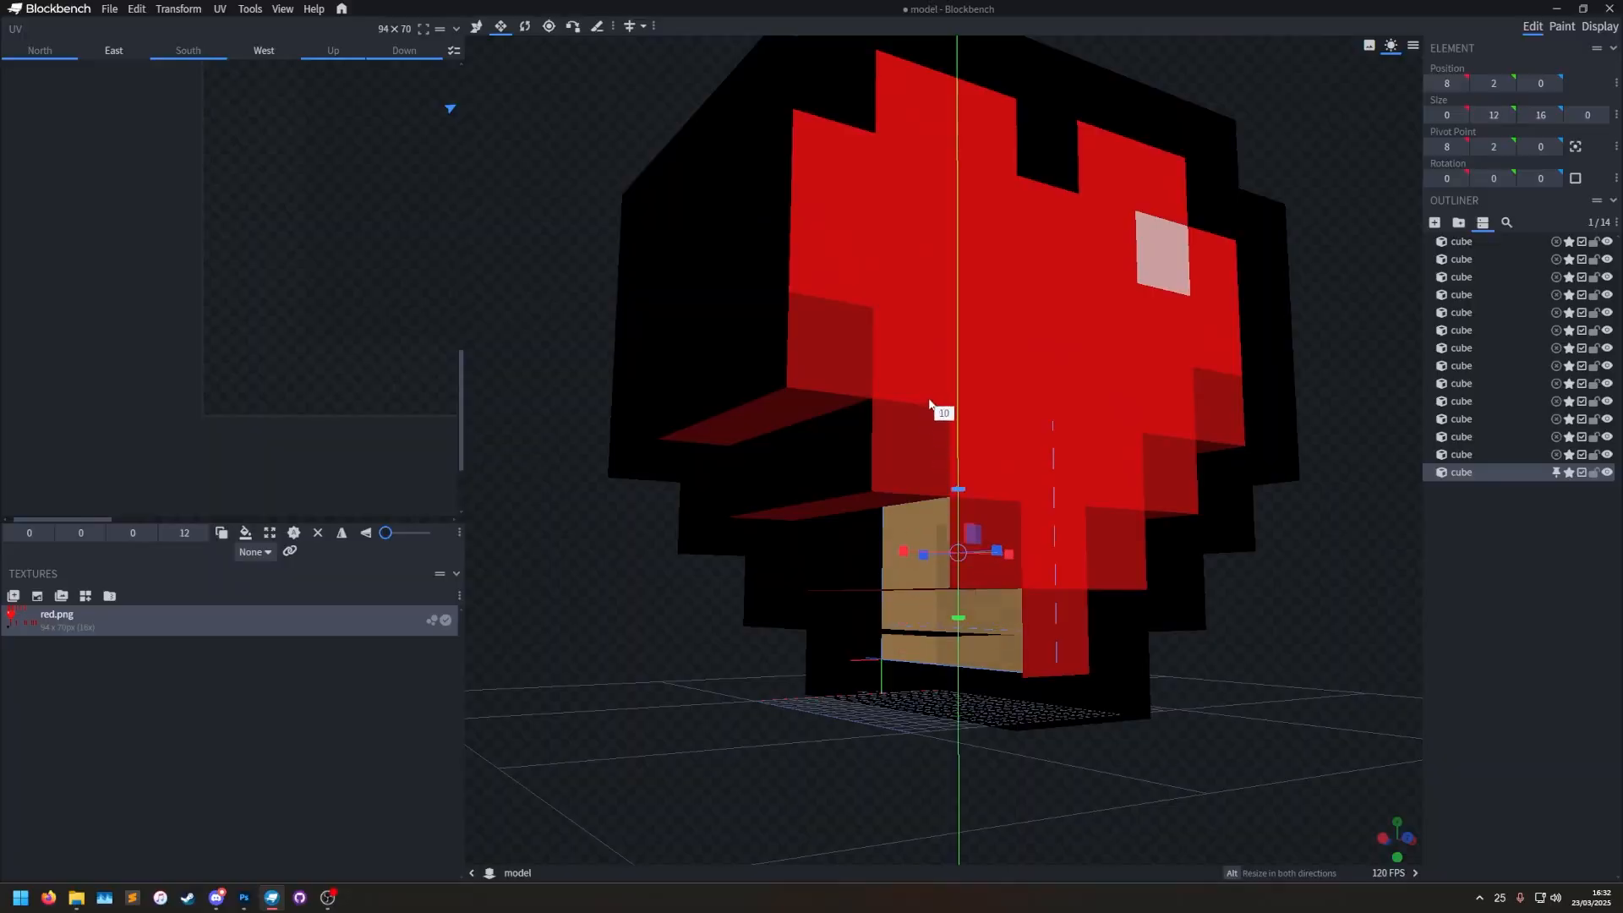
{"action": "left_click", "coordinate": [978, 708]}
{"action": "left_click", "coordinate": [1461, 472]}
{"action": "left_click_drag", "start_coordinate": [1364, 712], "coordinate": [1272, 797]}
Duplicate the flat cube and move the copy to X 2, Y 18 in the heart's upper part.
{"action": "left_click", "coordinate": [477, 27]}
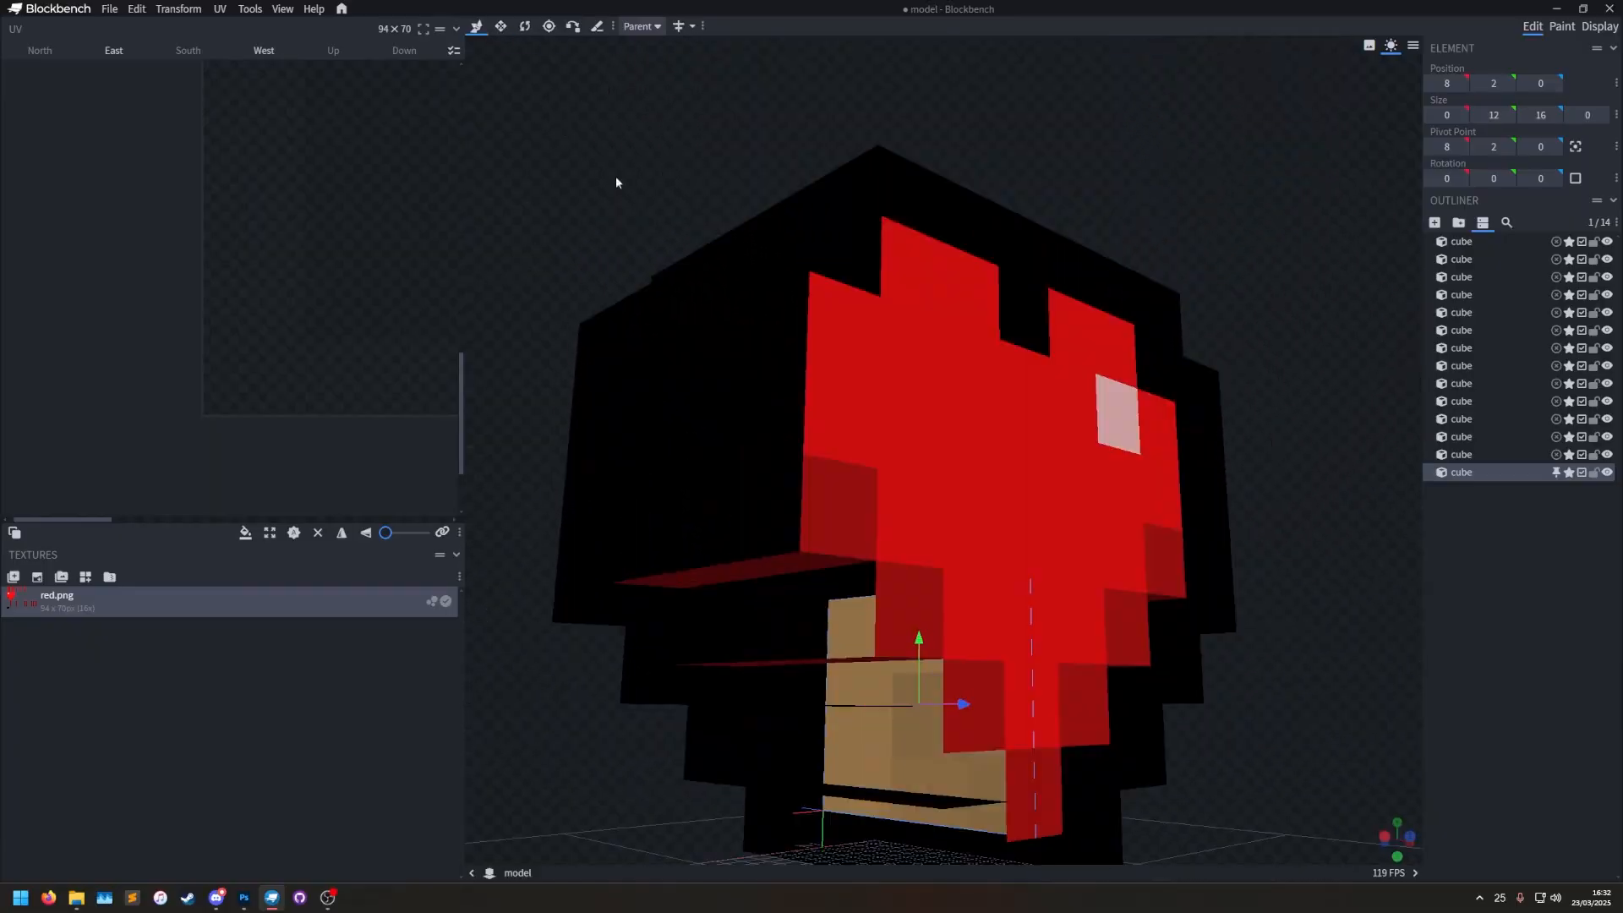
{"action": "scroll", "coordinate": [955, 524], "scroll_direction": "down", "scroll_amount": 3}
{"action": "key", "text": "ctrl+d"}
{"action": "left_click_drag", "start_coordinate": [930, 540], "coordinate": [928, 383]}
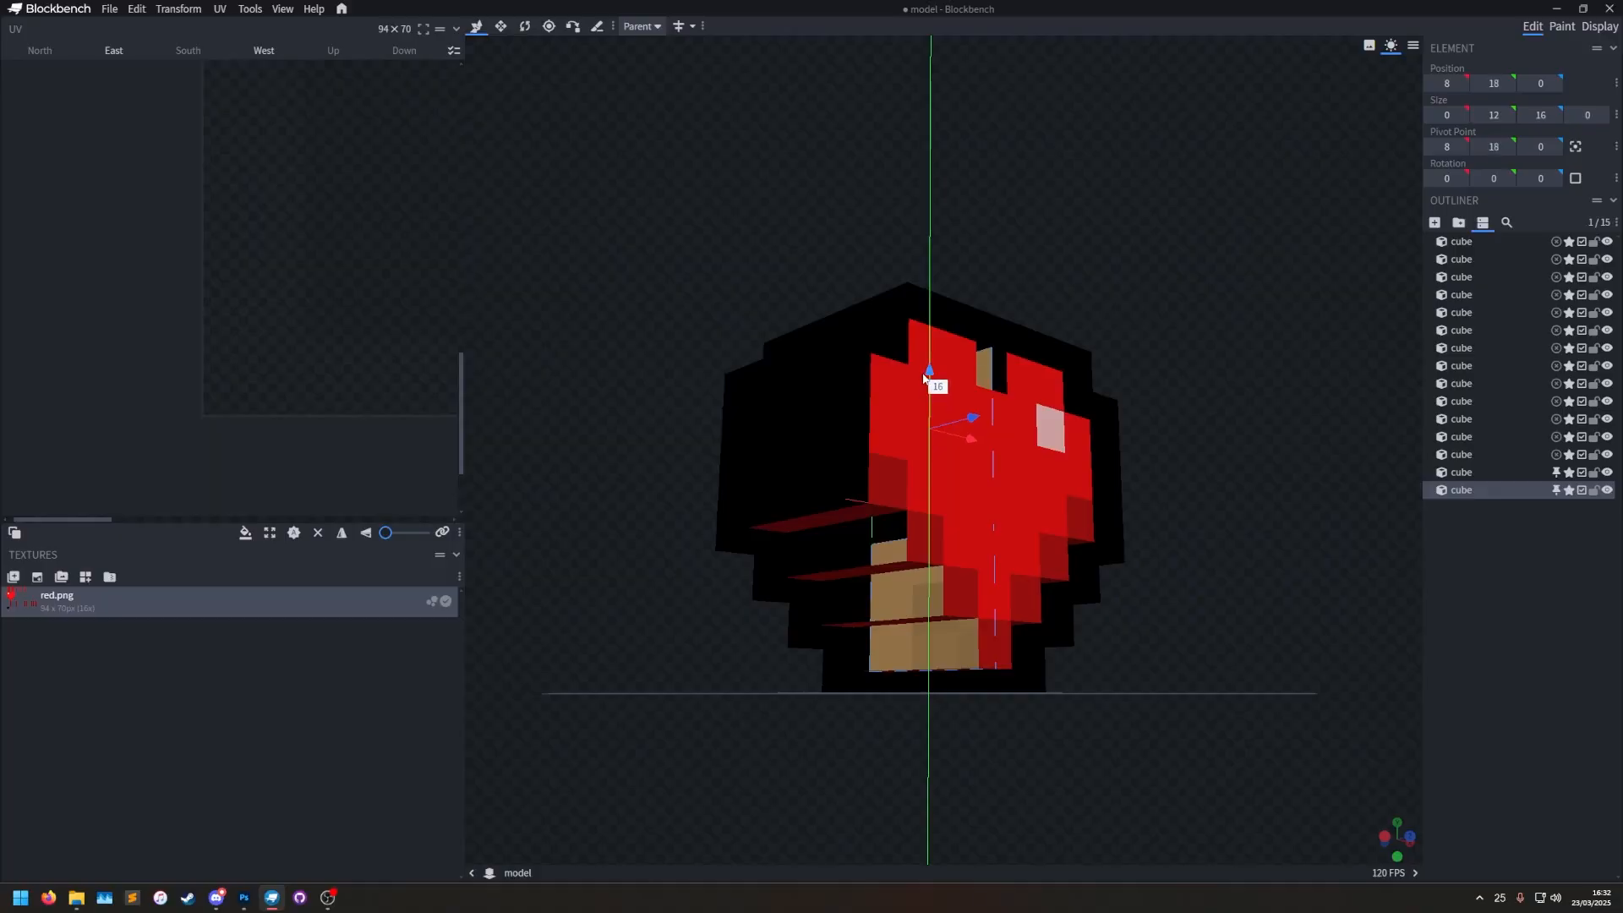
{"action": "left_click_drag", "start_coordinate": [923, 374], "coordinate": [923, 375]}
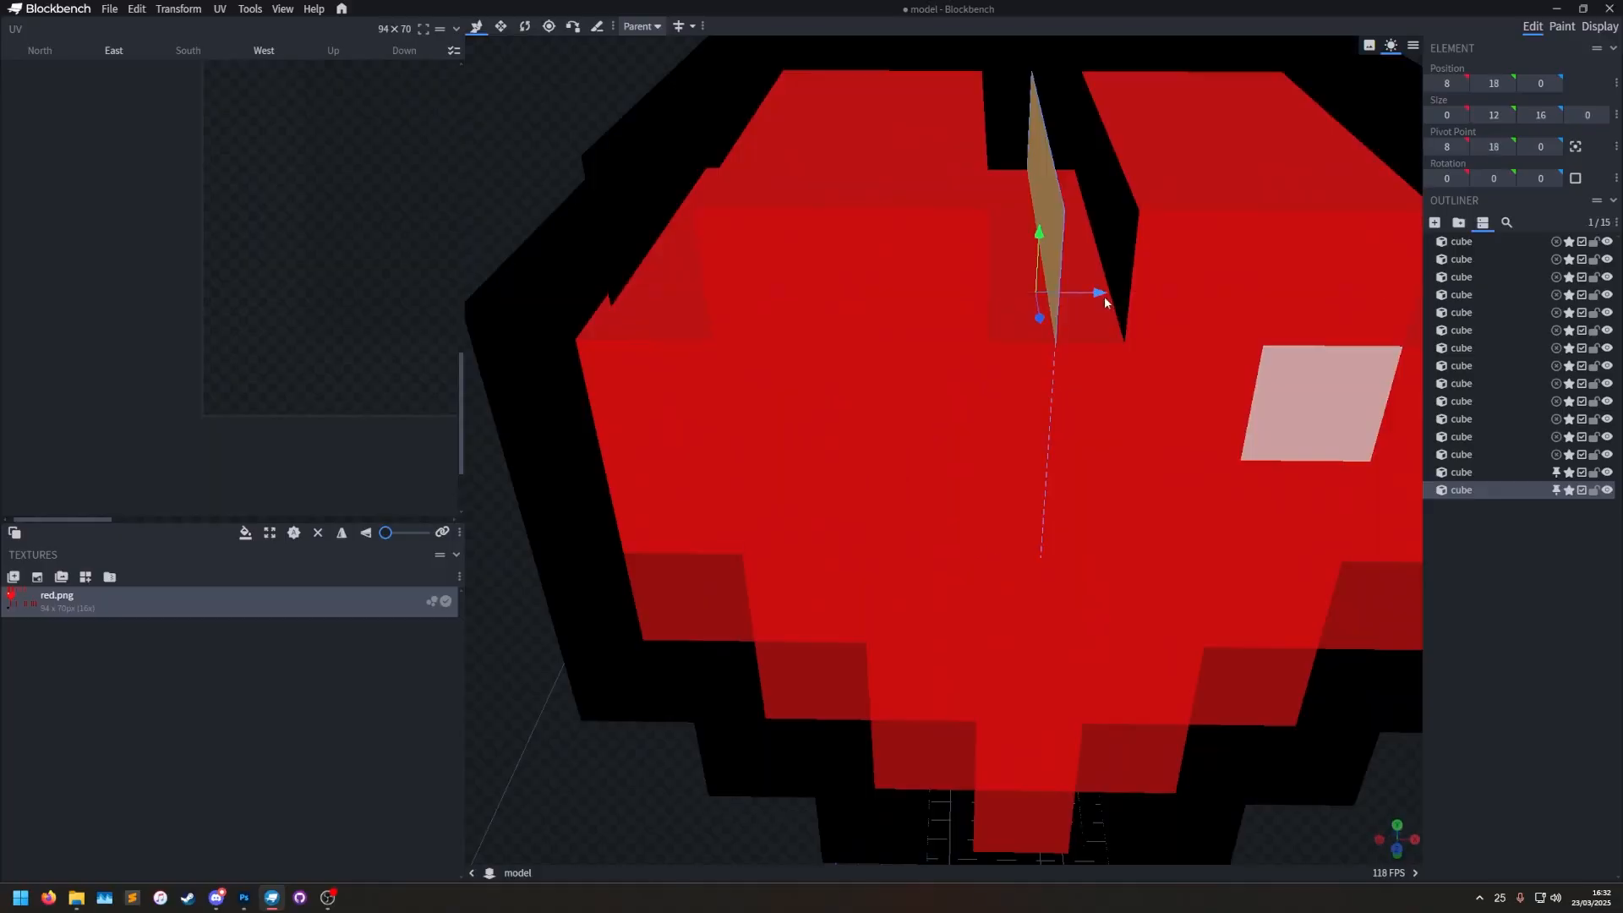
{"action": "left_click_drag", "start_coordinate": [1103, 295], "coordinate": [933, 290]}
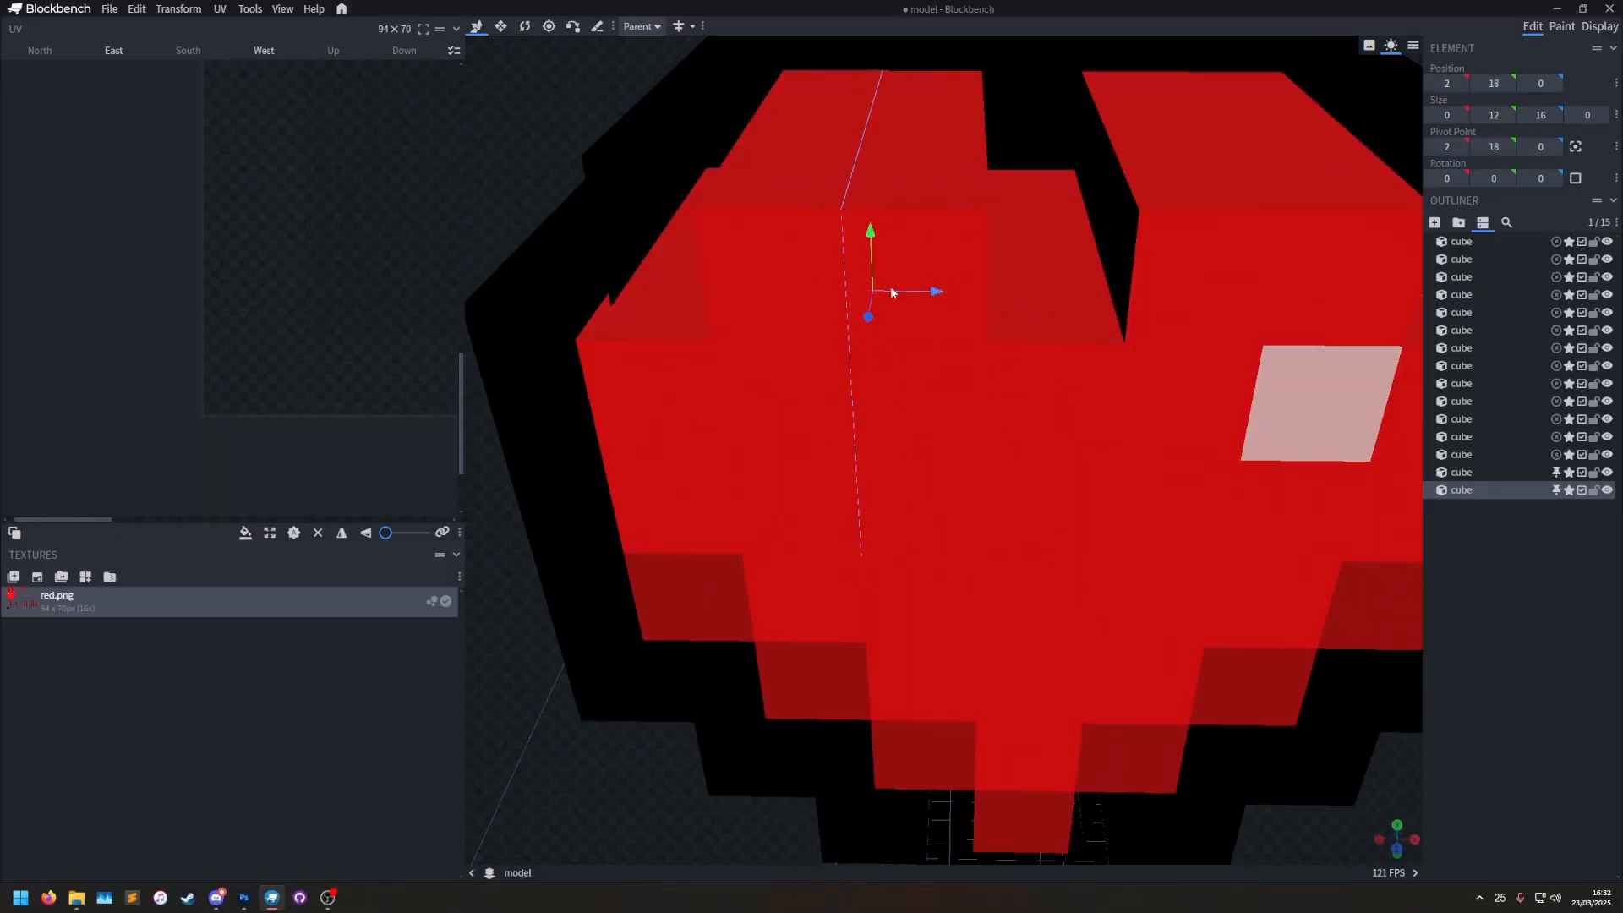
Shorten the upper flat cube from its underside to 4 units high, so that it starts at Y 26.
{"action": "left_click", "coordinate": [497, 29]}
{"action": "left_click_drag", "start_coordinate": [577, 266], "coordinate": [686, 169]}
{"action": "left_click_drag", "start_coordinate": [935, 524], "coordinate": [938, 303]}
{"action": "scroll", "coordinate": [1174, 423], "scroll_direction": "down", "scroll_amount": 5}
{"action": "left_click_drag", "start_coordinate": [1048, 171], "coordinate": [1216, 189]}
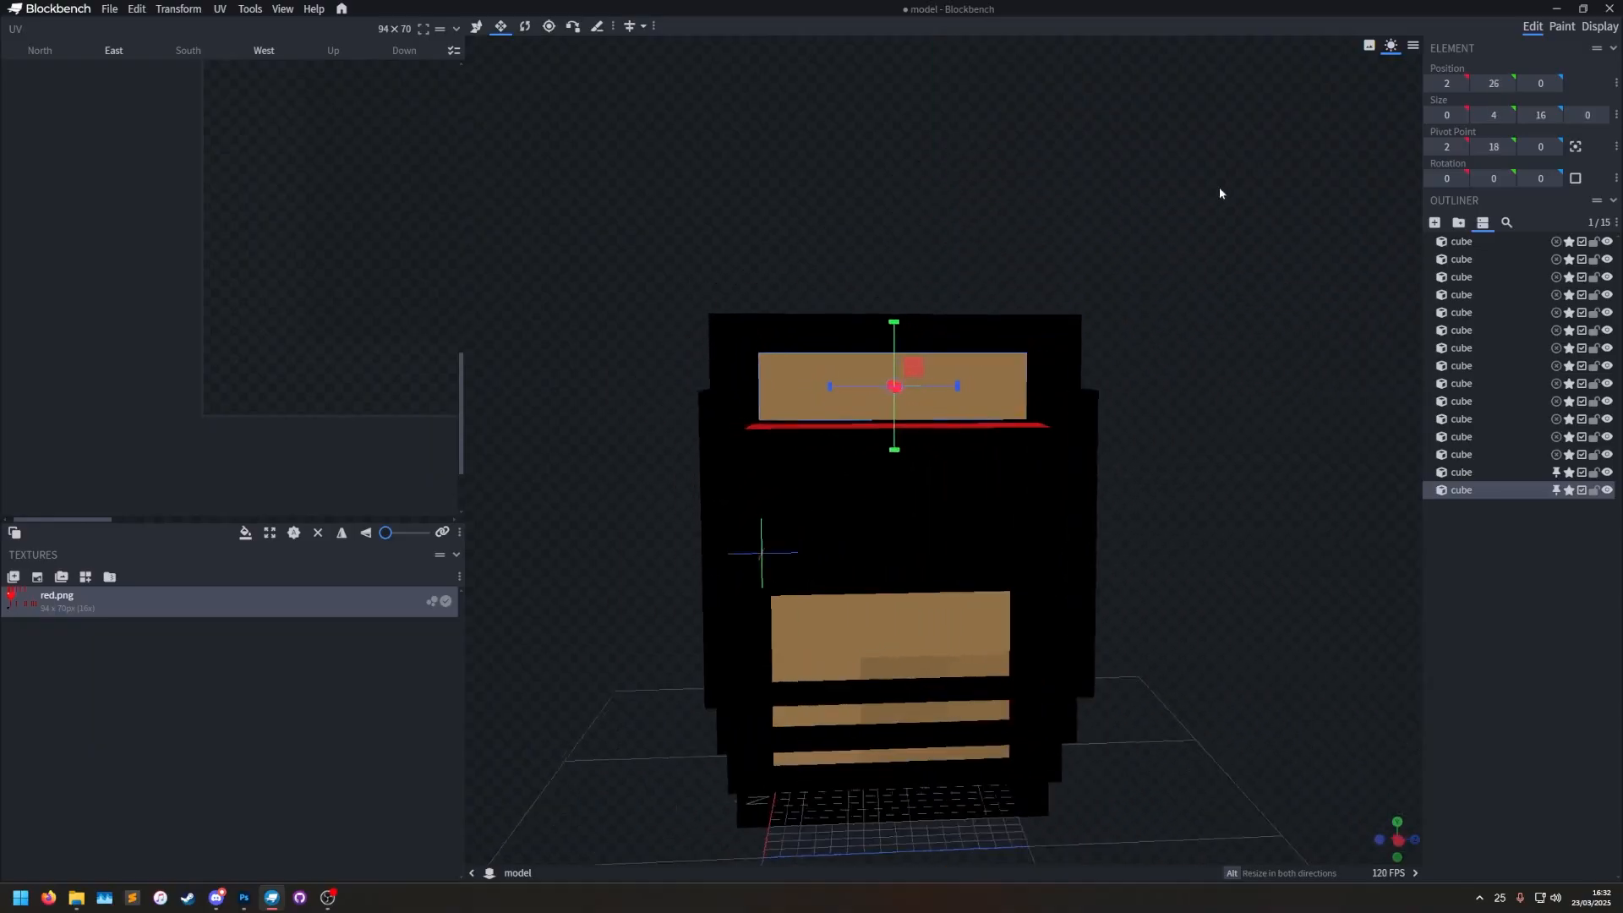
Duplicate the upper flat cube and move the copy to X 14 in the heart's other lobe.
{"action": "key", "text": "ctrl+d"}
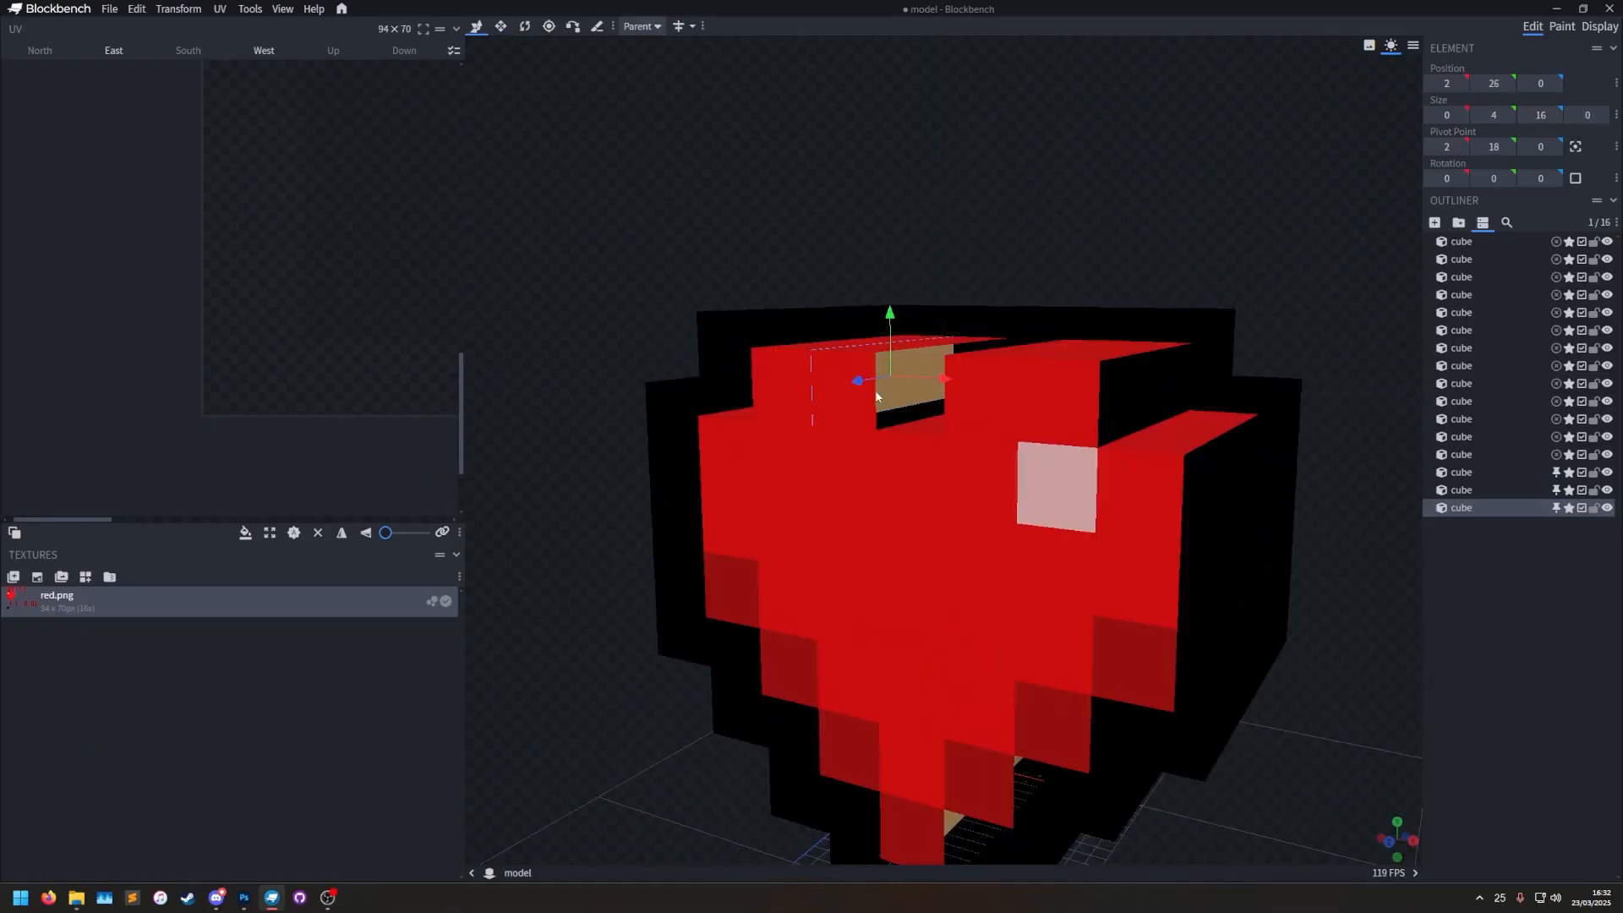
{"action": "left_click_drag", "start_coordinate": [934, 383], "coordinate": [1122, 389]}
{"action": "left_click_drag", "start_coordinate": [1374, 400], "coordinate": [1403, 380]}
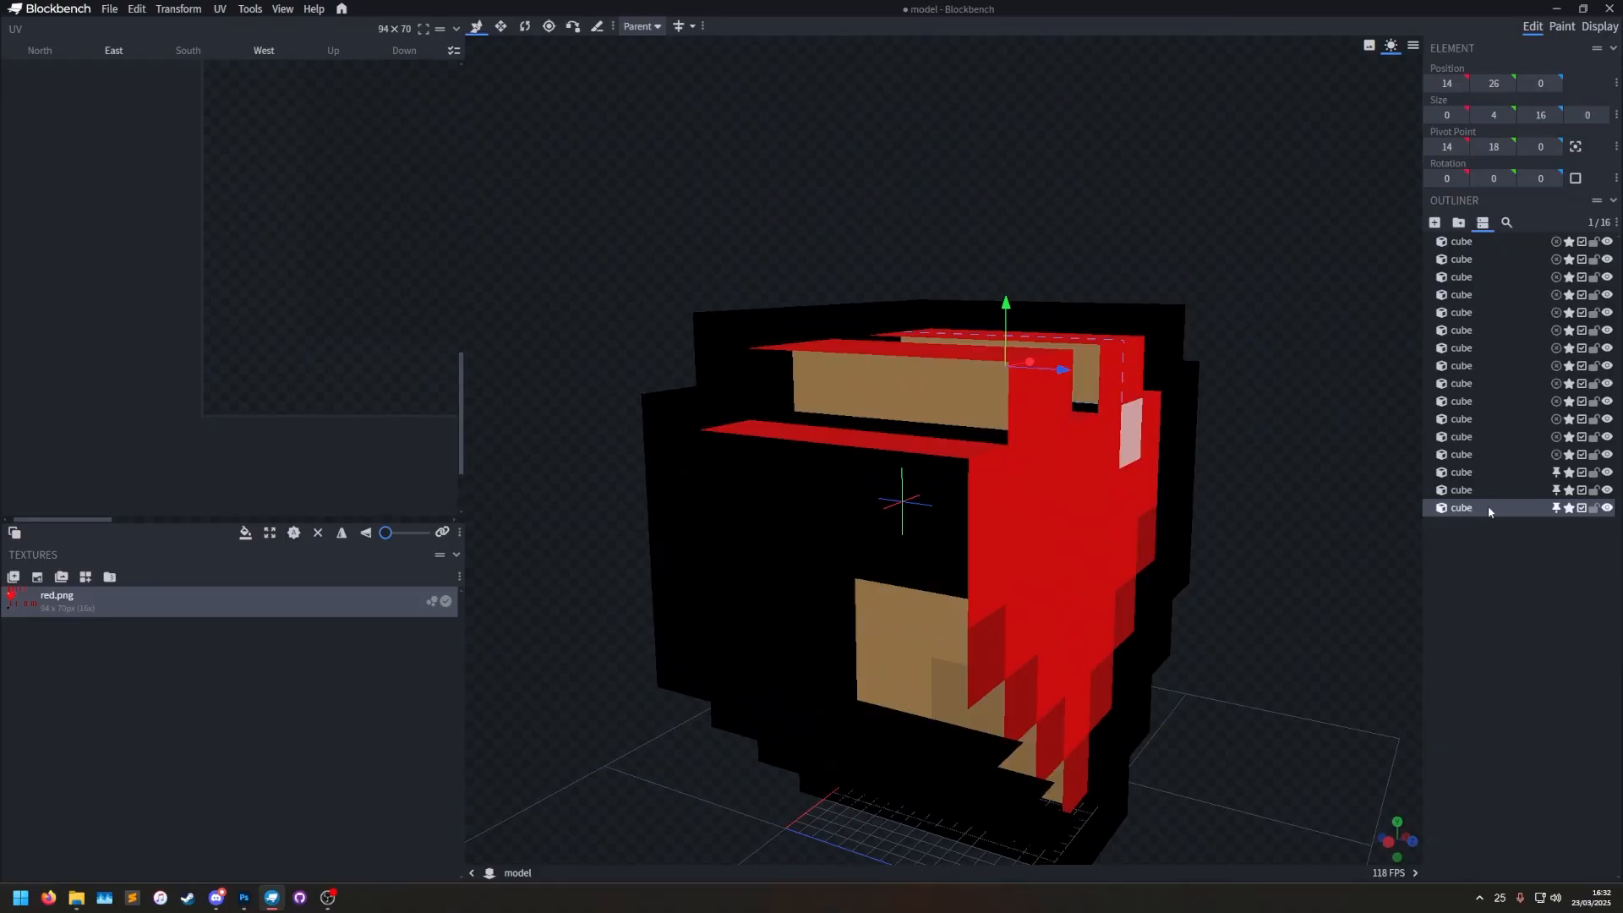
Select the three flat cubes and assign them the red.png texture.
{"action": "left_click", "coordinate": [1472, 475], "text": "shift"}
{"action": "left_click_drag", "start_coordinate": [1386, 524], "coordinate": [1250, 499]}
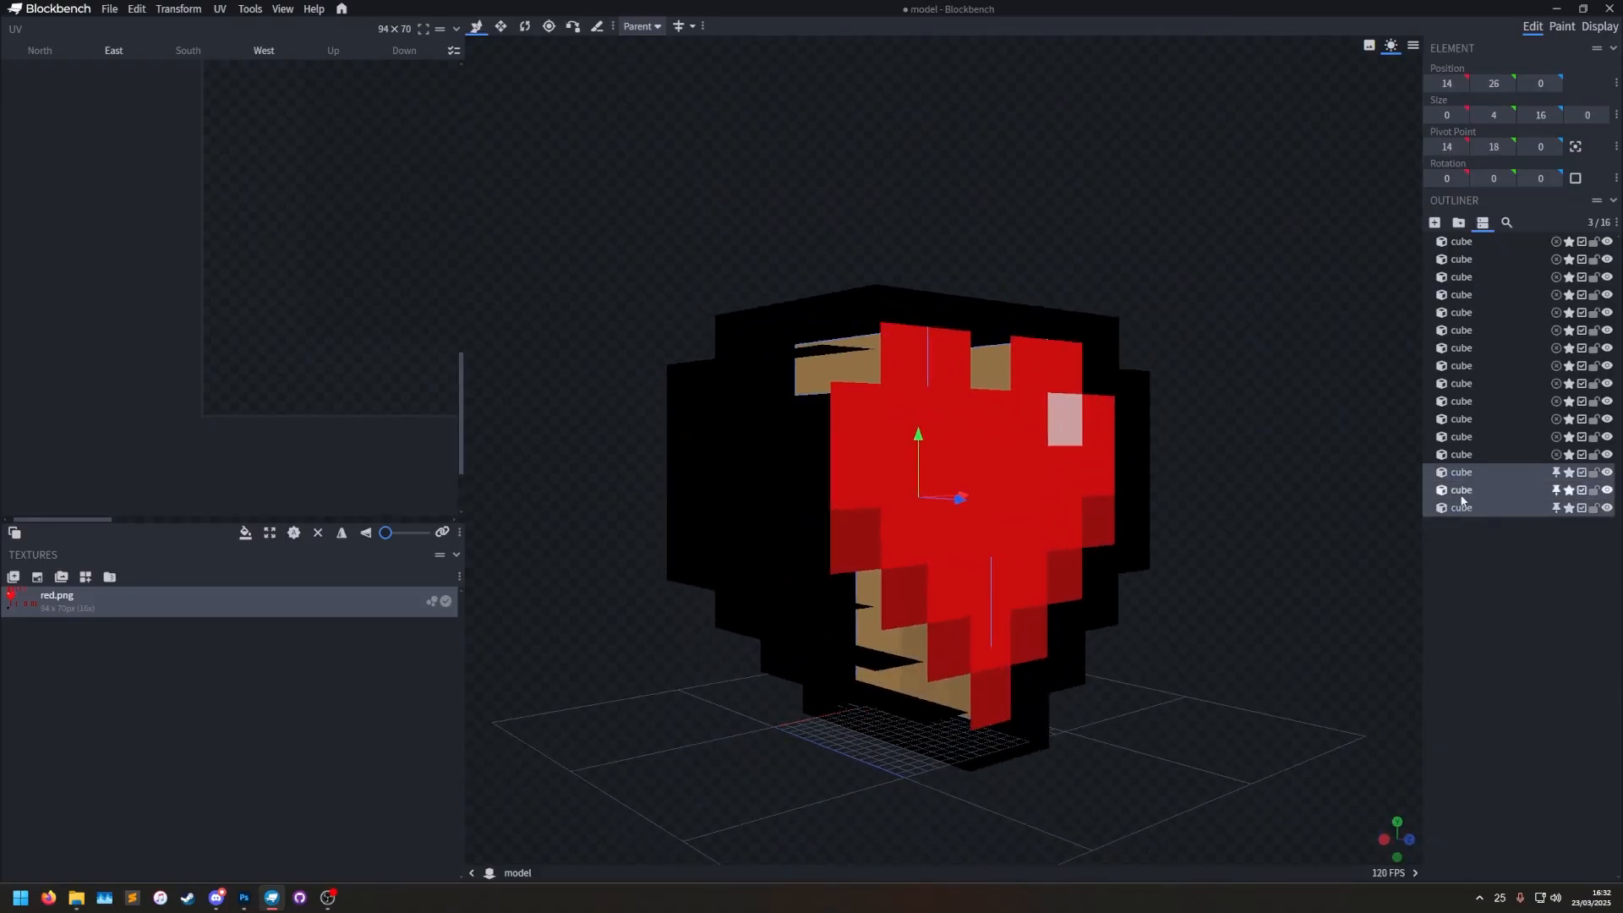
{"action": "right_click", "coordinate": [1346, 500]}
{"action": "mouse_move", "coordinate": [1454, 663]}
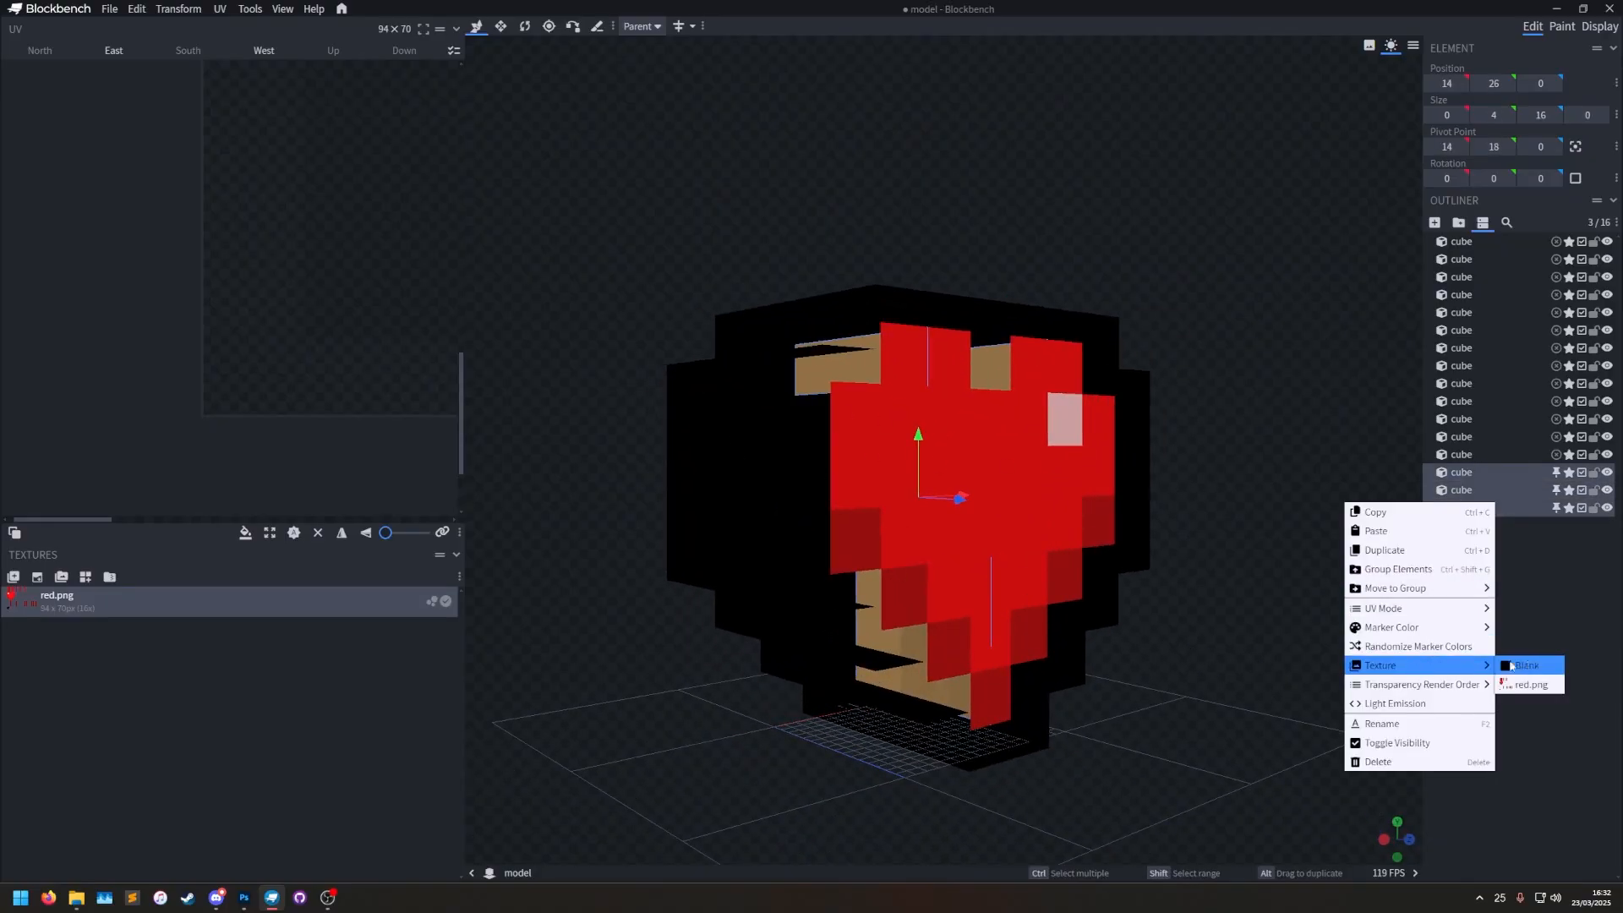
{"action": "left_click", "coordinate": [1500, 673]}
{"action": "left_click_drag", "start_coordinate": [1357, 555], "coordinate": [737, 353]}
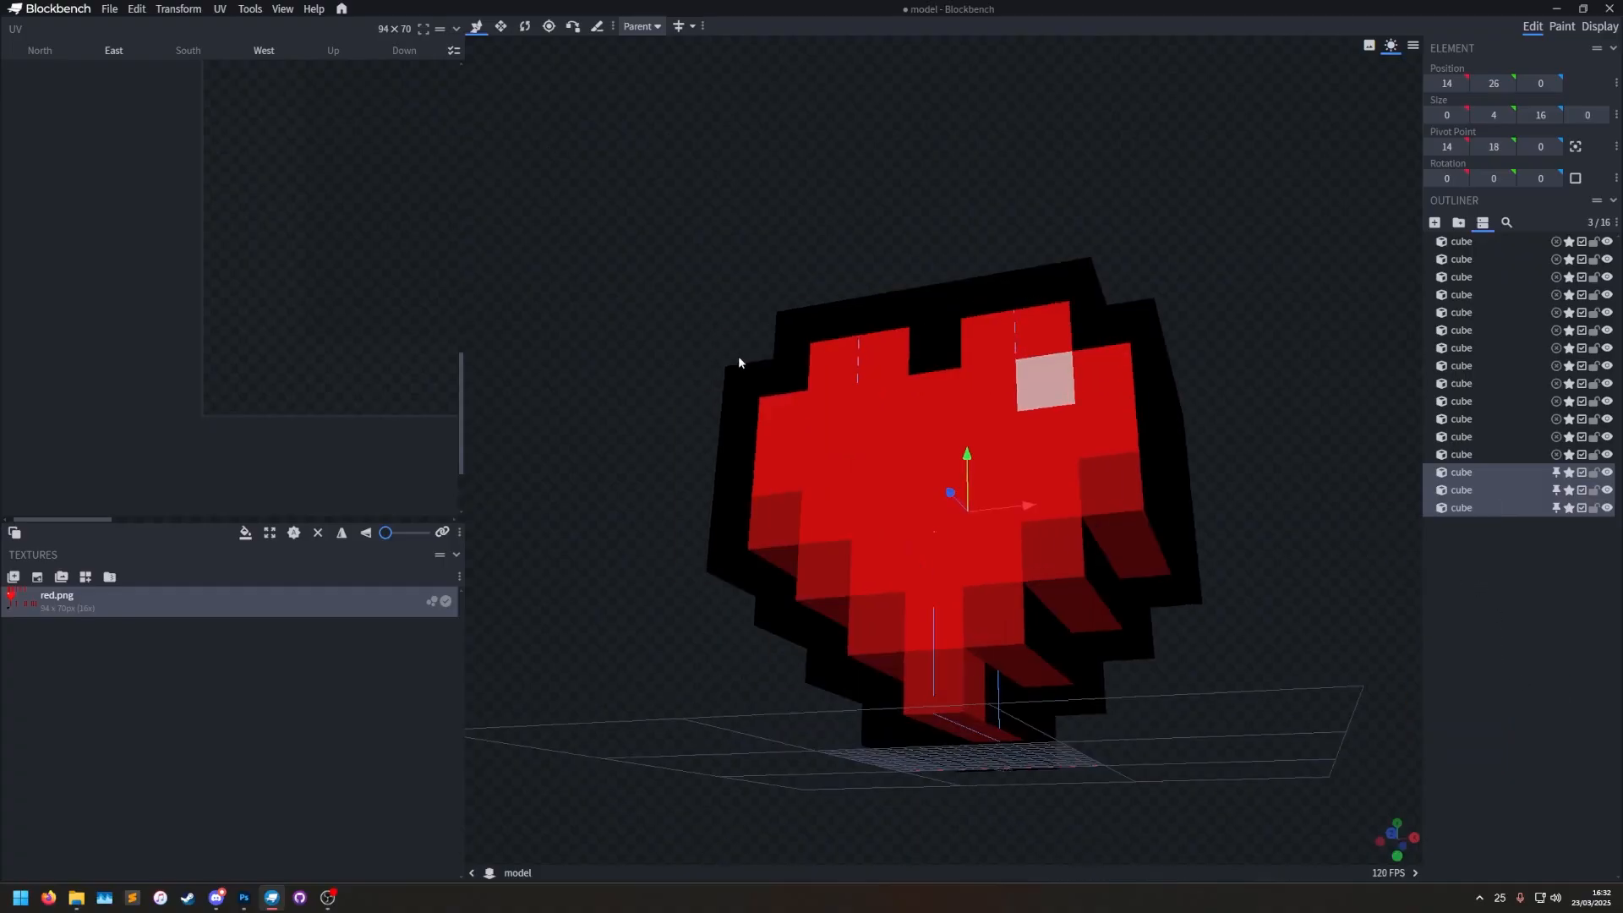
Copy the black face mapping from an outline corner piece and paste it onto the three flat cubes' east and west faces.
{"action": "left_click", "coordinate": [763, 361]}
{"action": "key", "text": "ctrl+c"}
{"action": "left_click", "coordinate": [1469, 509]}
{"action": "left_click", "coordinate": [1471, 474], "text": "shift"}
{"action": "left_click", "coordinate": [110, 54]}
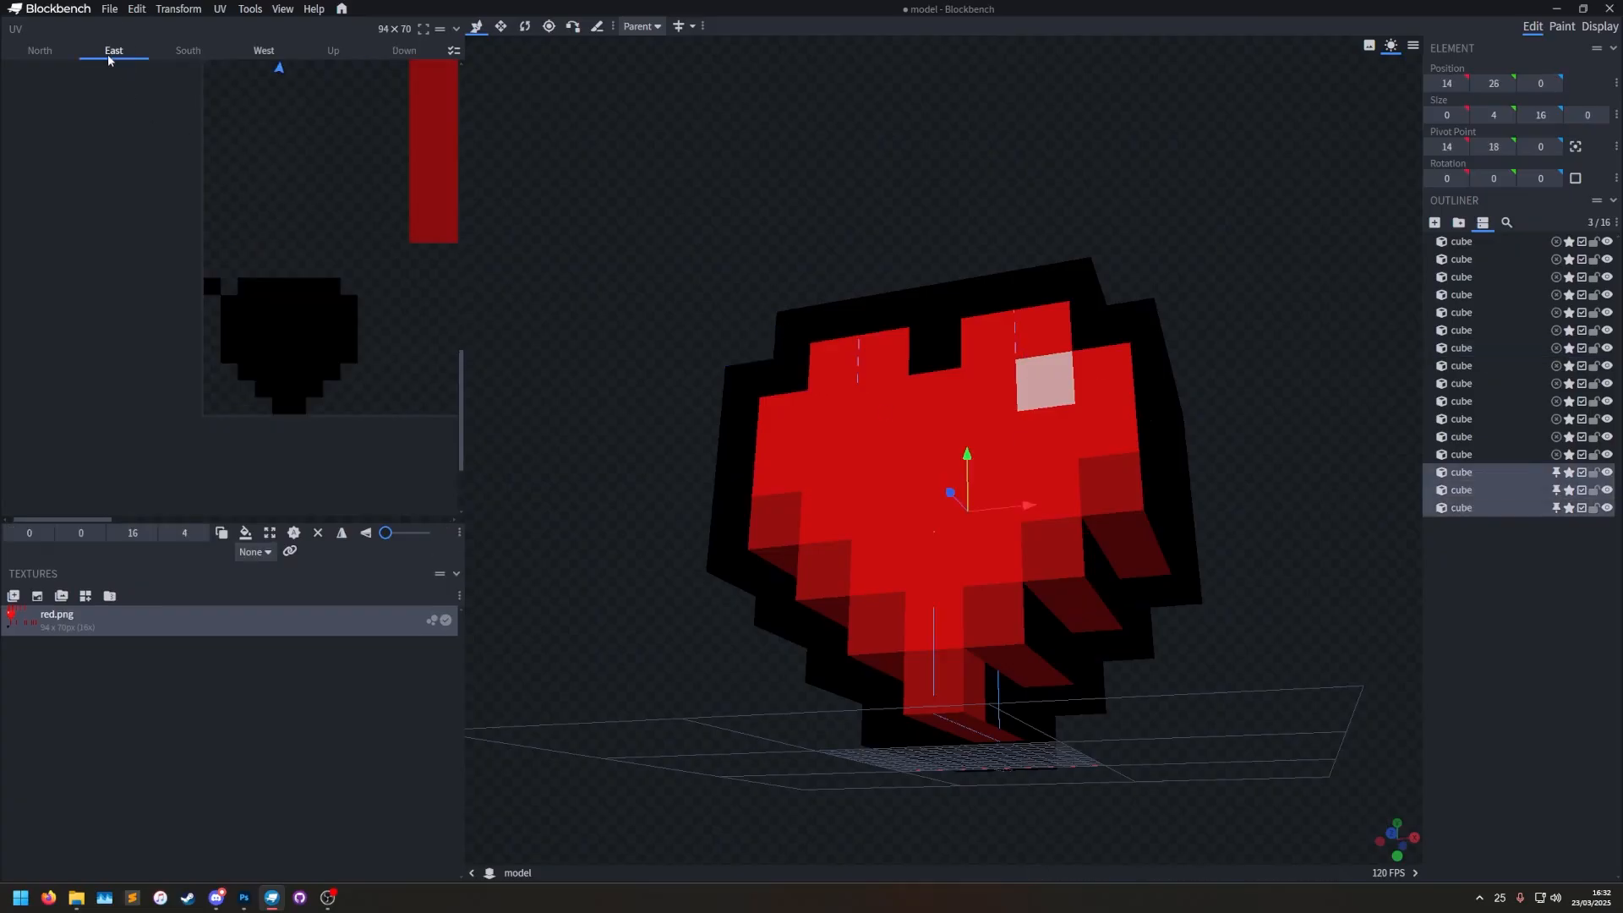
{"action": "key", "text": "ctrl+v"}
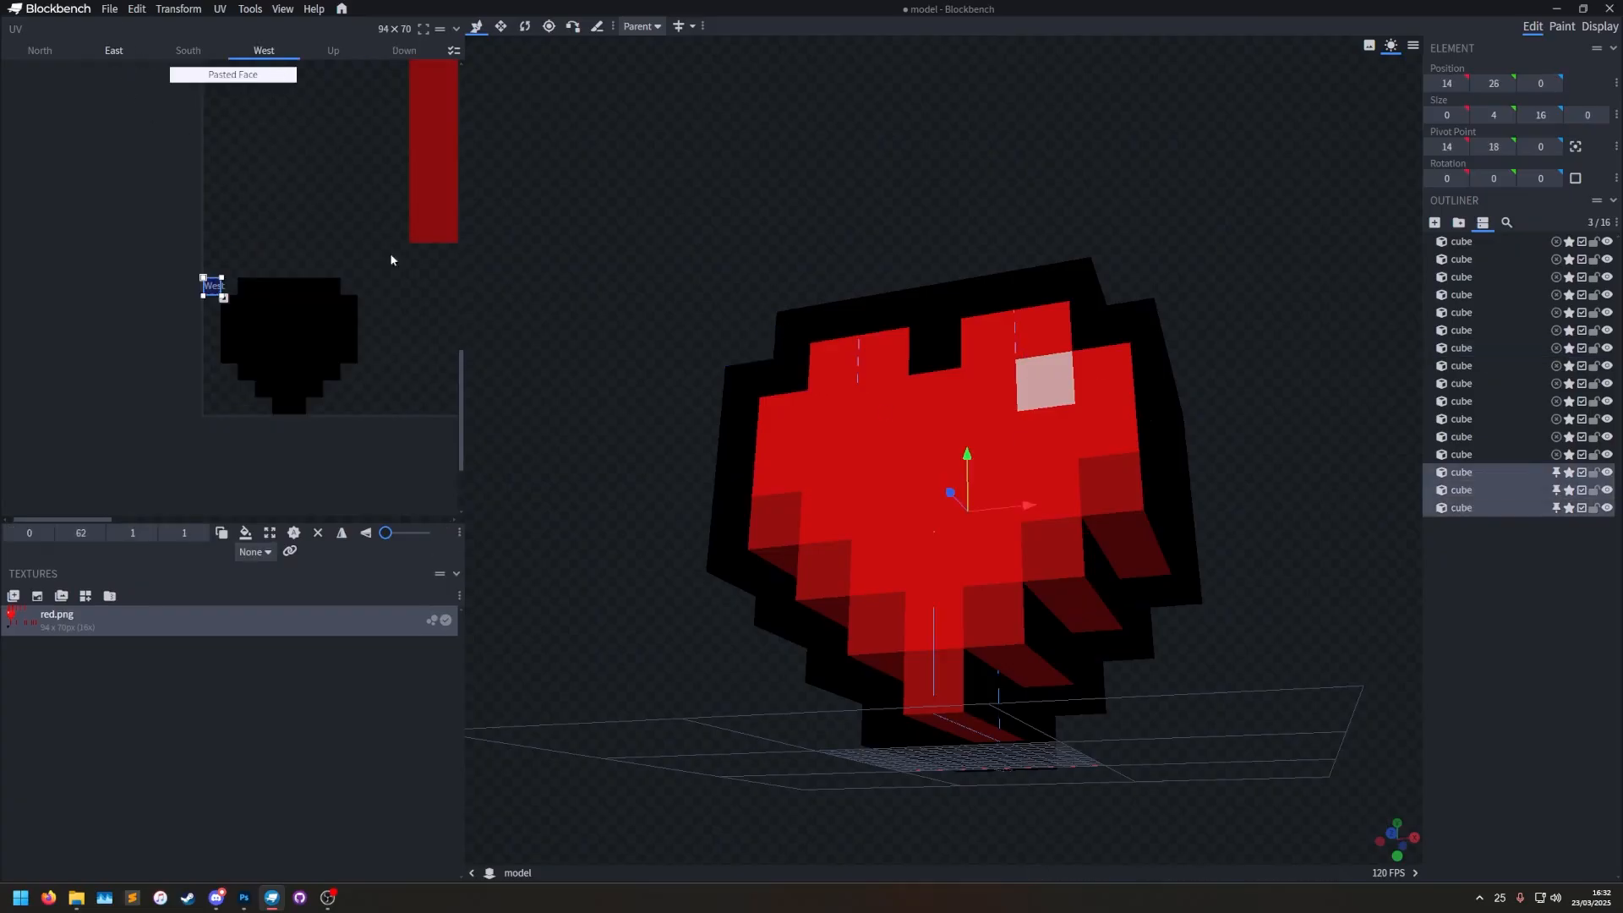
{"action": "left_click", "coordinate": [1291, 621]}
{"action": "left_click_drag", "start_coordinate": [1376, 606], "coordinate": [1213, 444]}
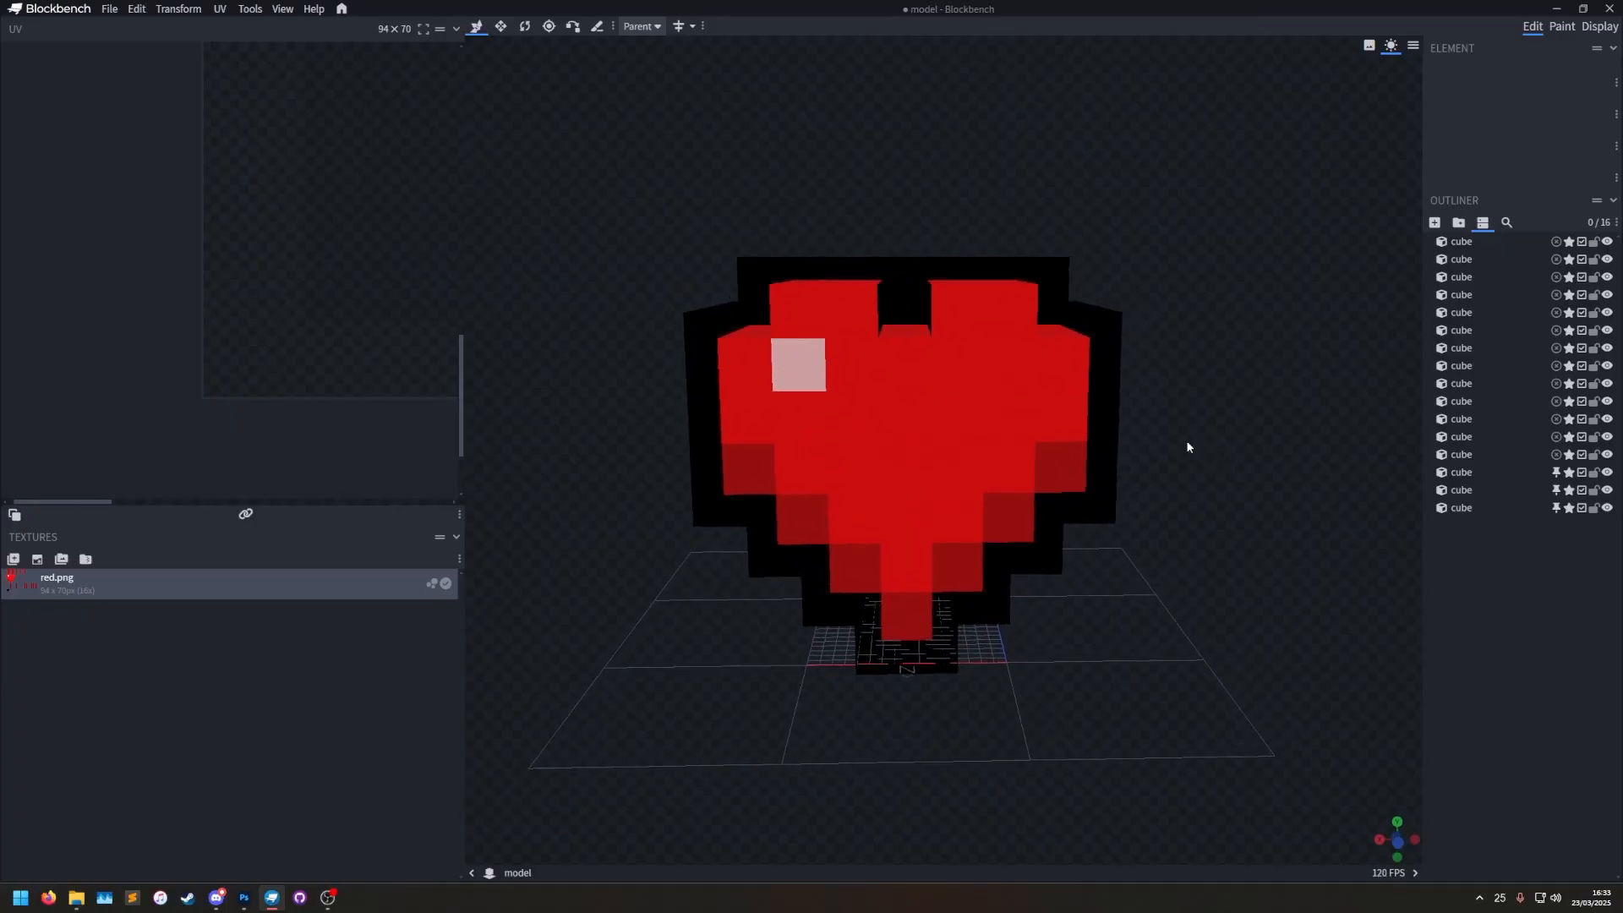
Close Blockbench and go to the heart shape's folder in File Explorer.
{"action": "left_click", "coordinate": [1610, 11]}
{"action": "left_click", "coordinate": [1051, 316]}
{"action": "right_click", "coordinate": [795, 441]}
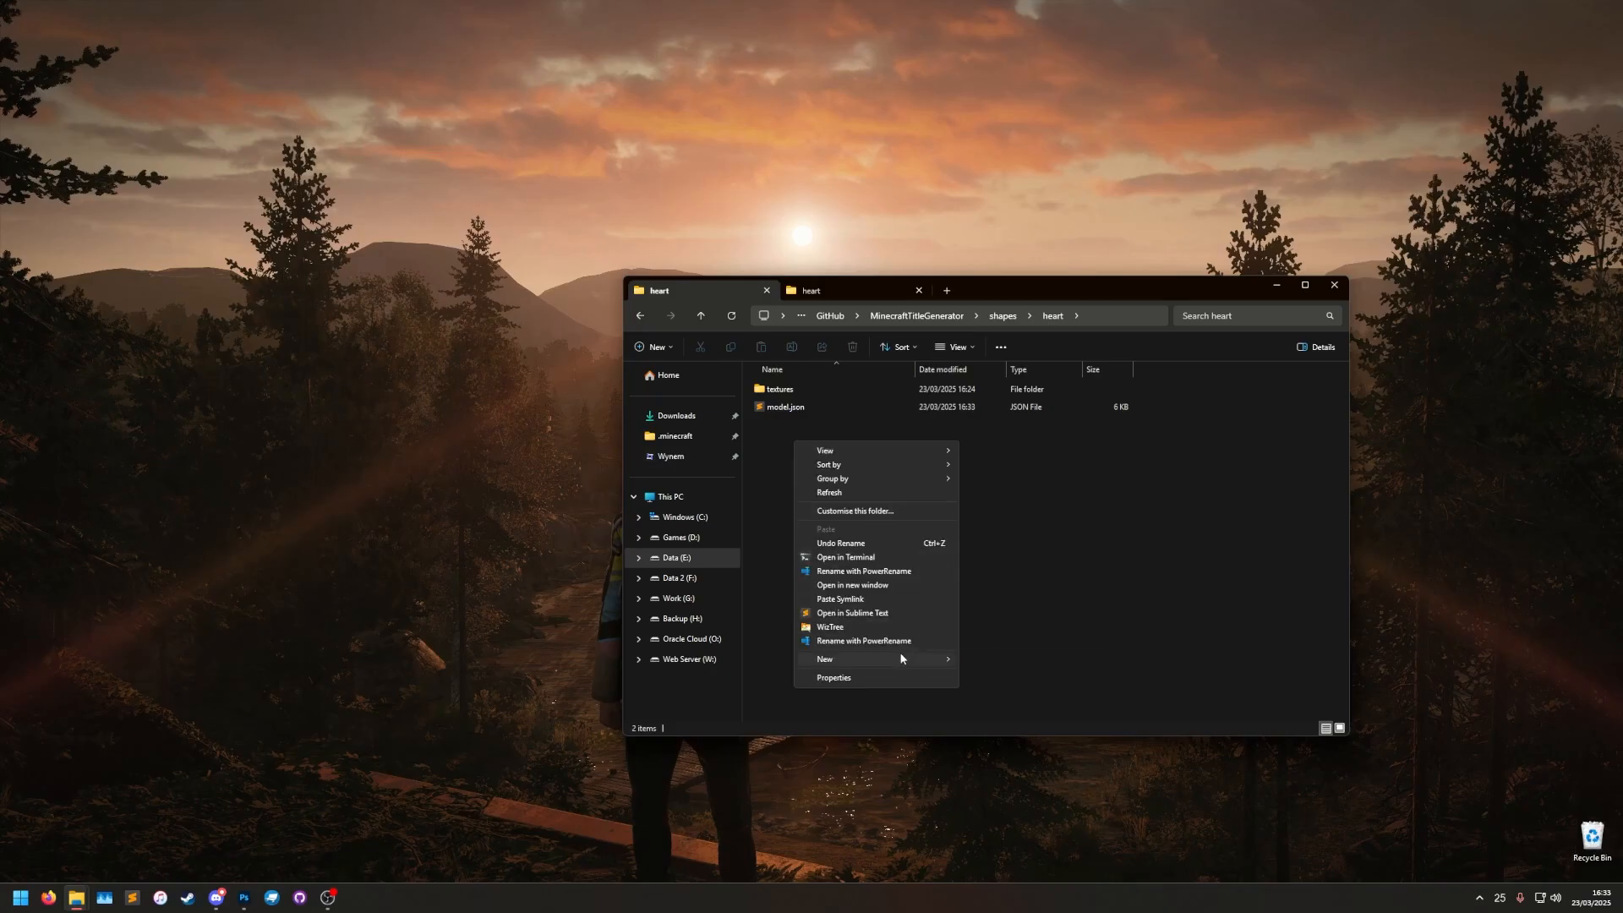
{"action": "mouse_move", "coordinate": [901, 659]}
{"action": "left_click", "coordinate": [1077, 545]}
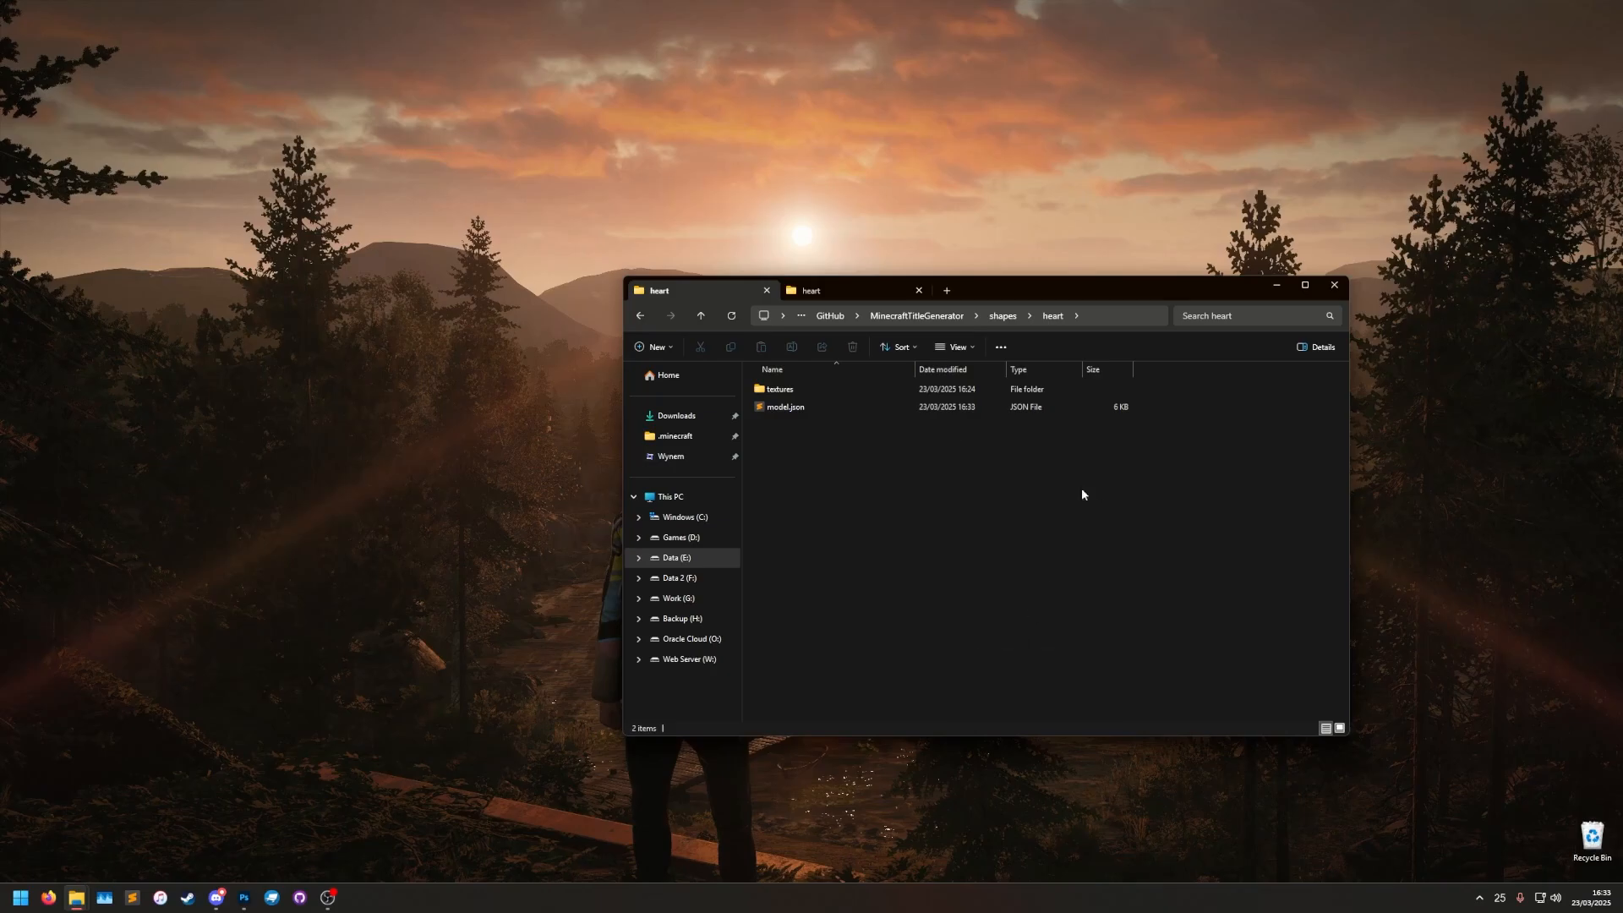
Copy textures.json from the dungeons-skull shape folder into the heart folder.
{"action": "left_click", "coordinate": [1003, 318]}
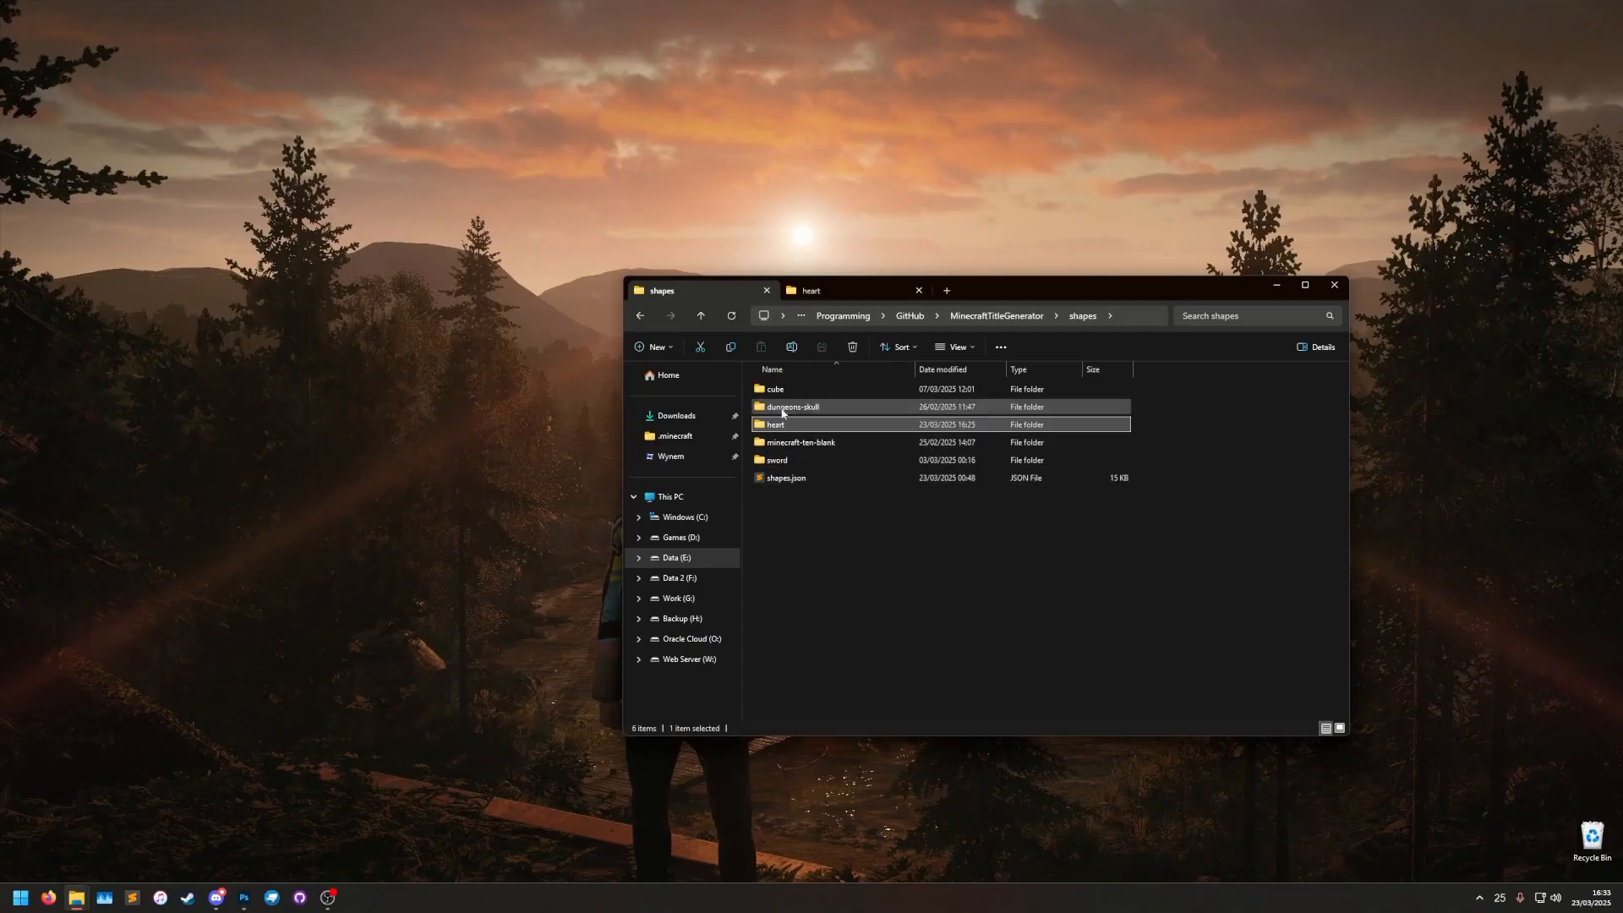
{"action": "double_click", "coordinate": [802, 408]}
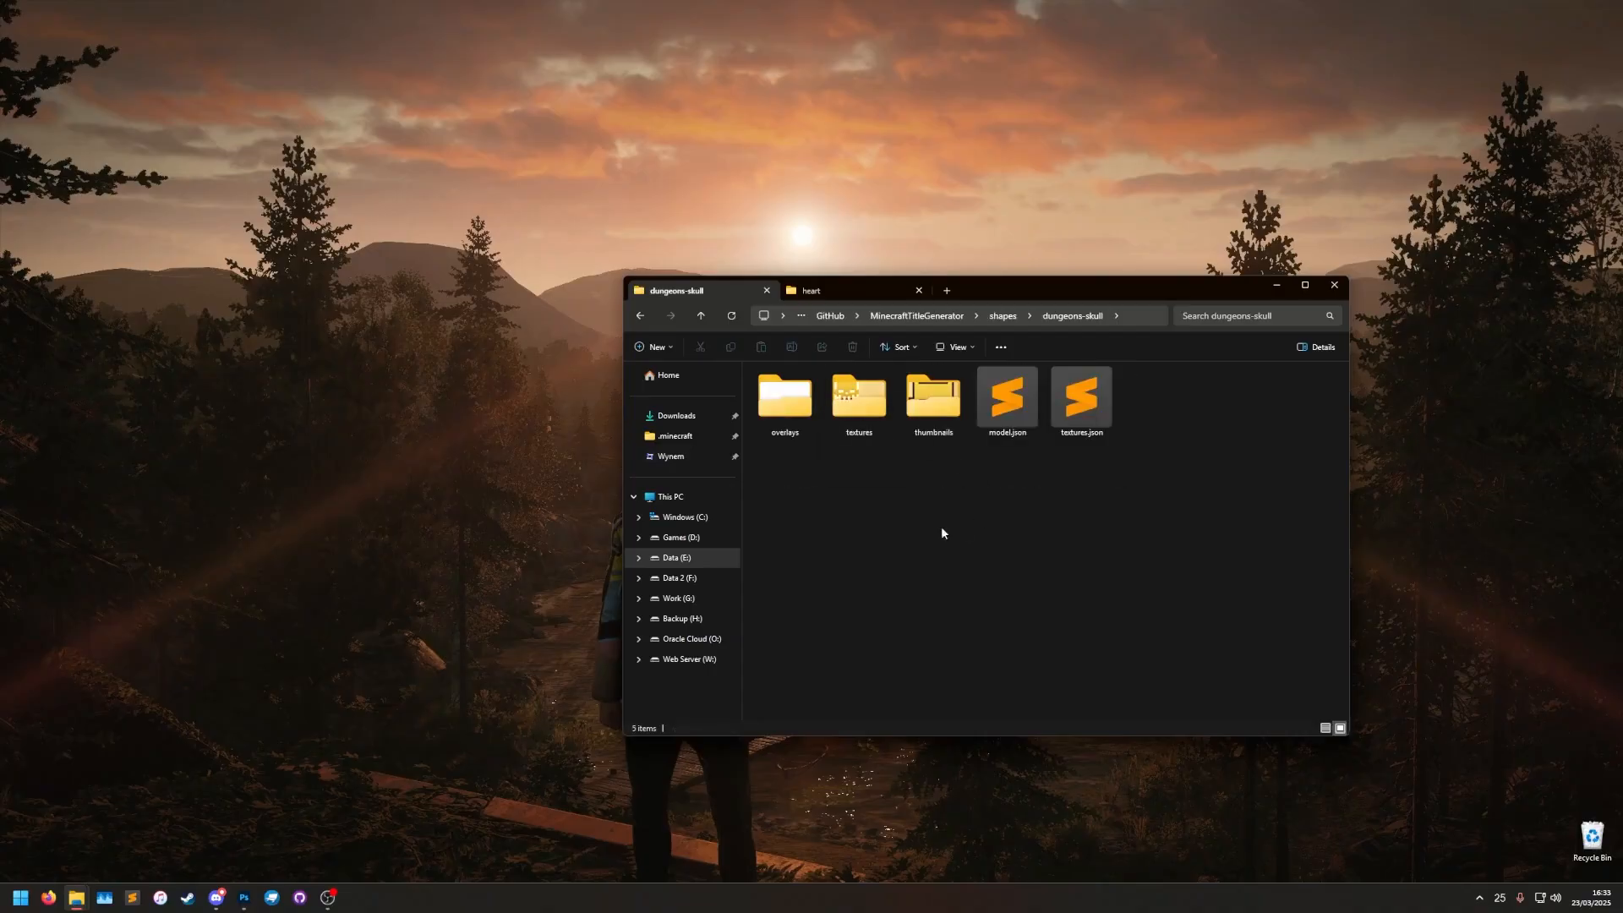
{"action": "key", "text": "alt+Left"}
{"action": "key", "text": "alt+Left"}
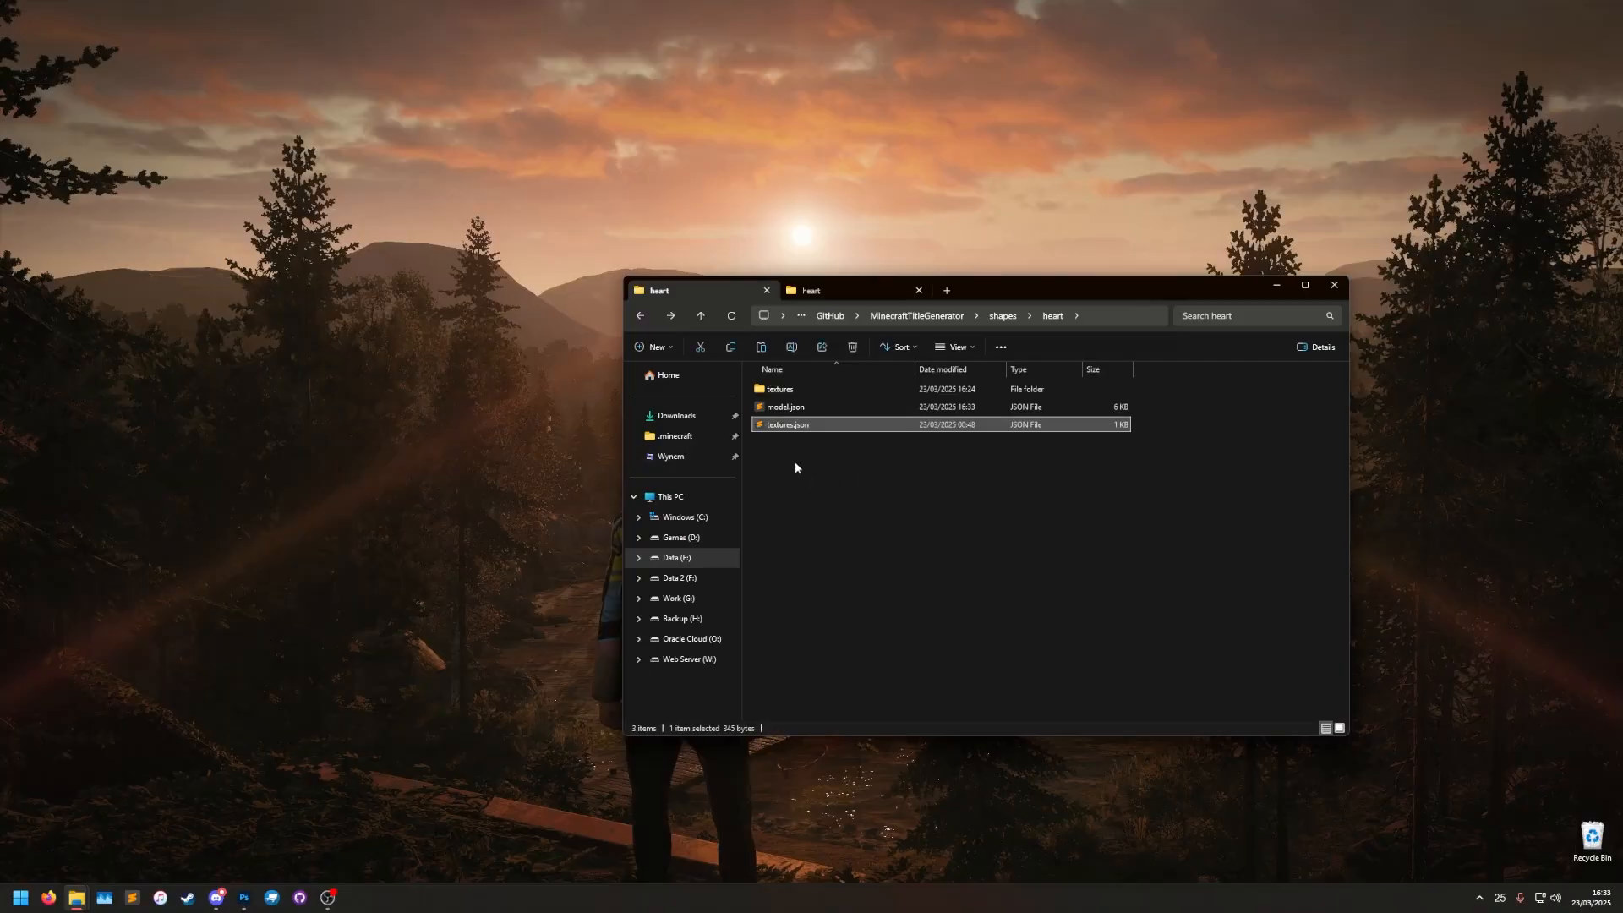
Open the heart folder's textures.json in Sublime Text and review its texture and overlay entries.
{"action": "double_click", "coordinate": [794, 426]}
{"action": "left_click_drag", "start_coordinate": [217, 100], "coordinate": [0, 127]}
{"action": "left_click", "coordinate": [353, 280]}
{"action": "left_click_drag", "start_coordinate": [112, 307], "coordinate": [4, 6]}
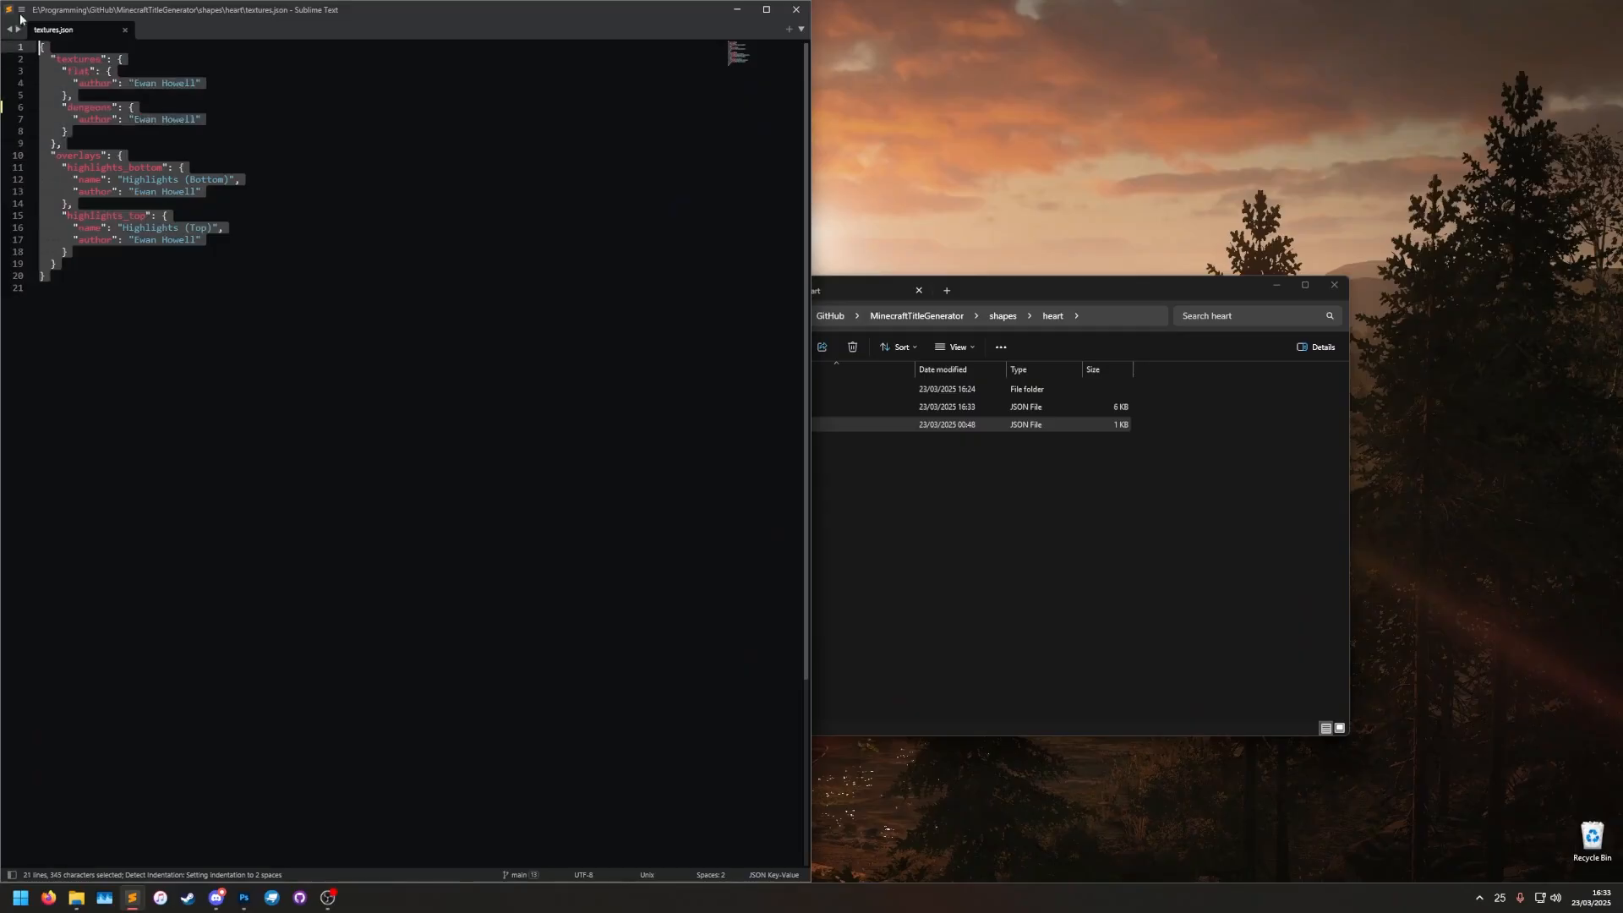
{"action": "left_click", "coordinate": [289, 241]}
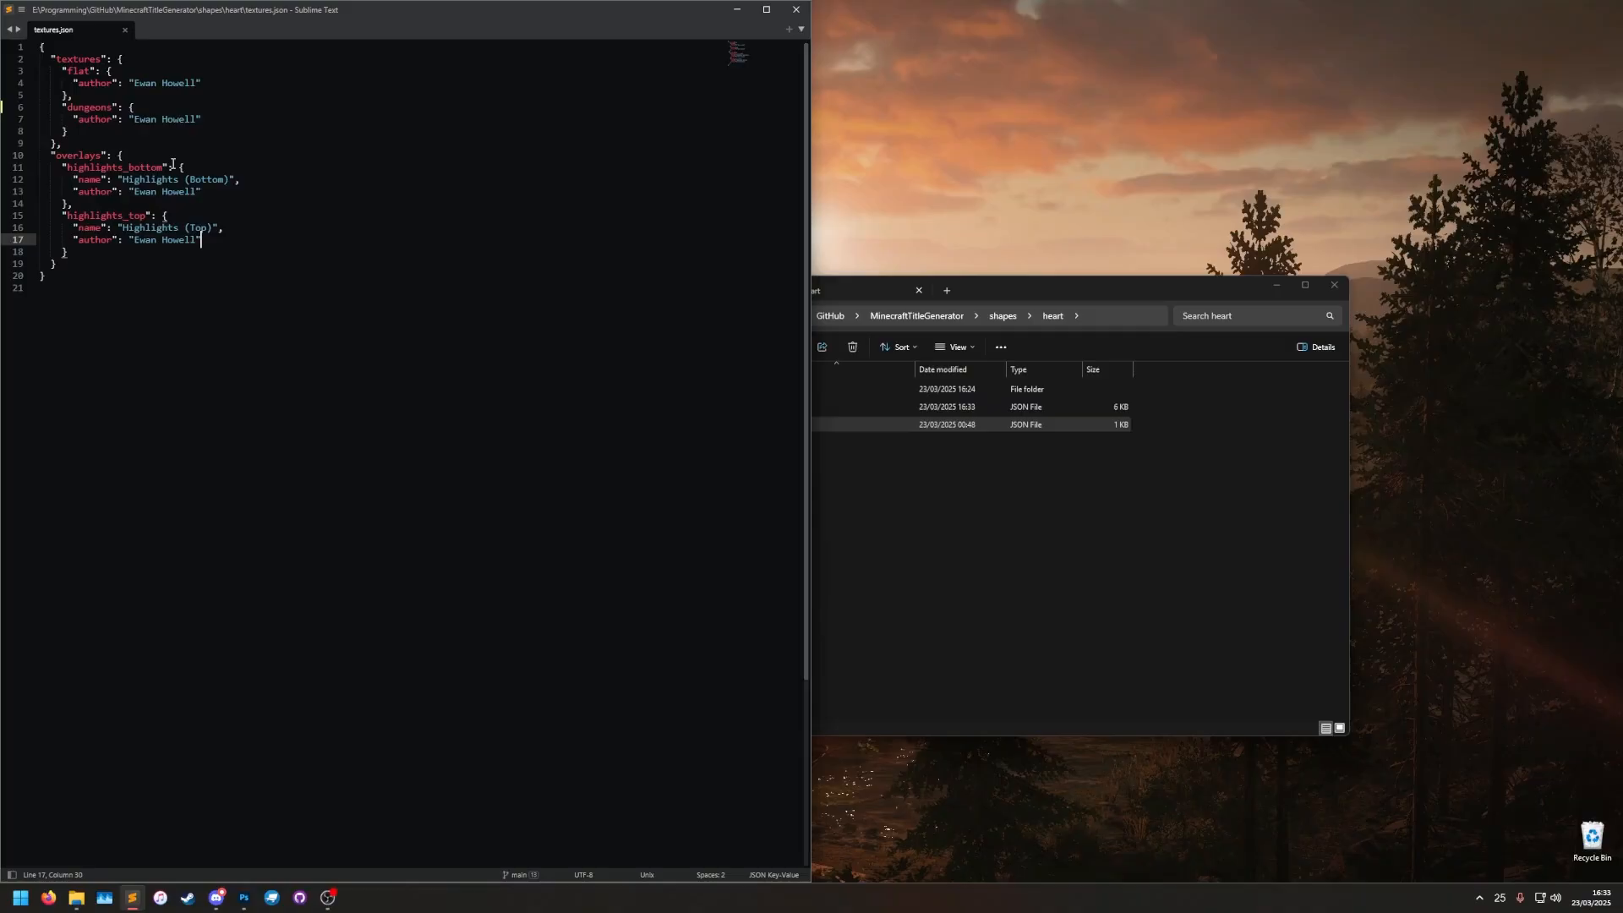
Duplicate red.png in the heart's textures folder and name the copy flat.png.
{"action": "left_click", "coordinate": [984, 495]}
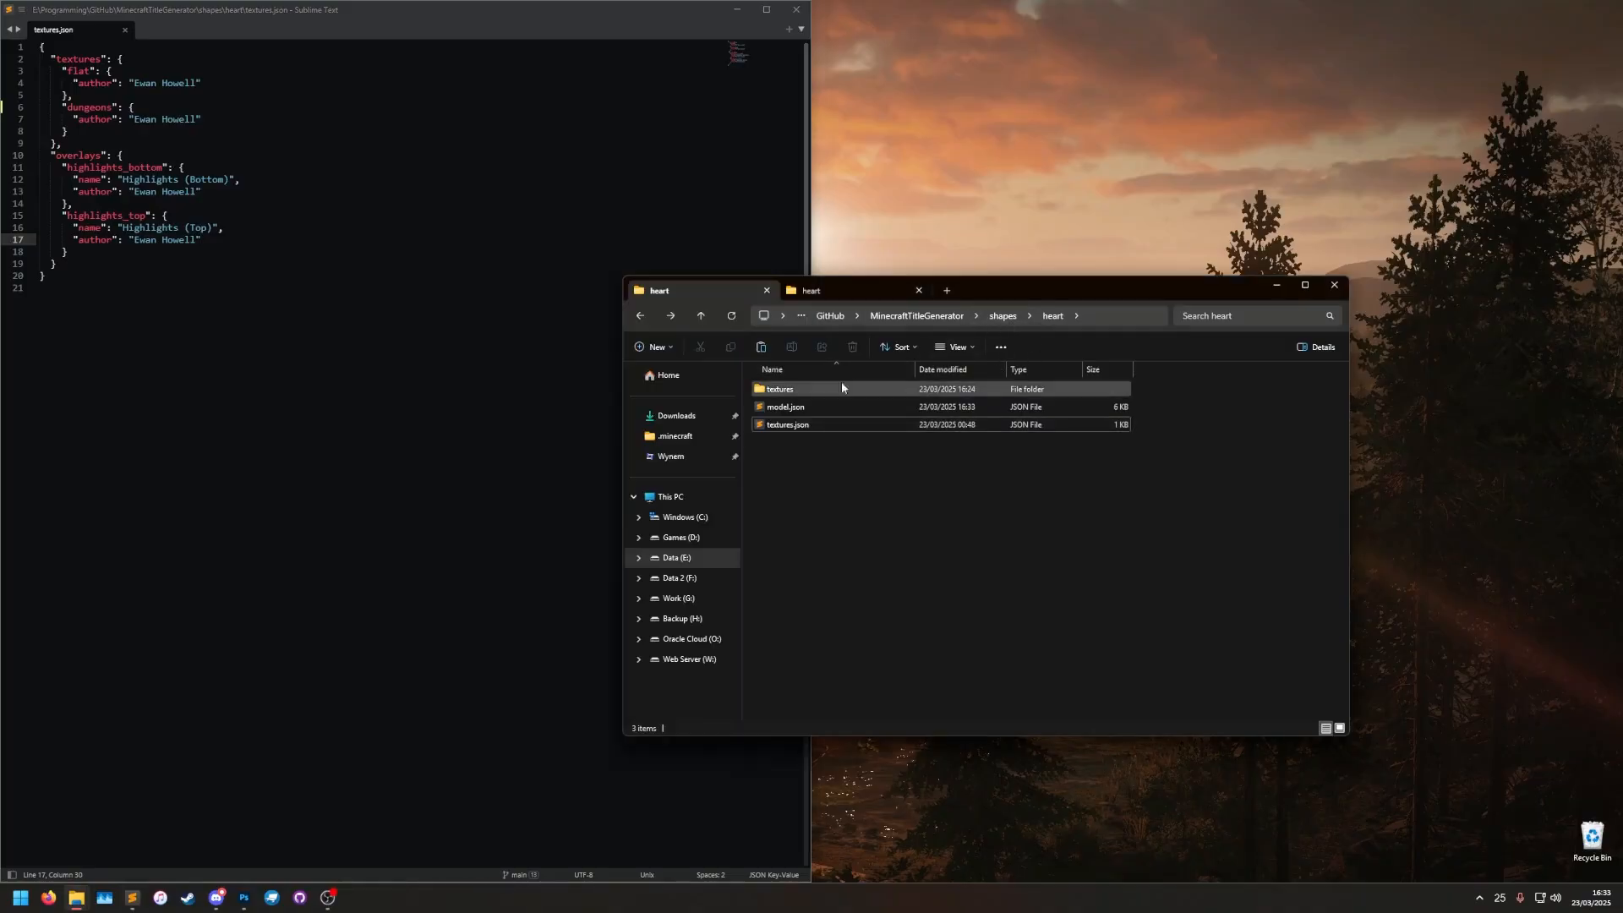
{"action": "double_click", "coordinate": [810, 389]}
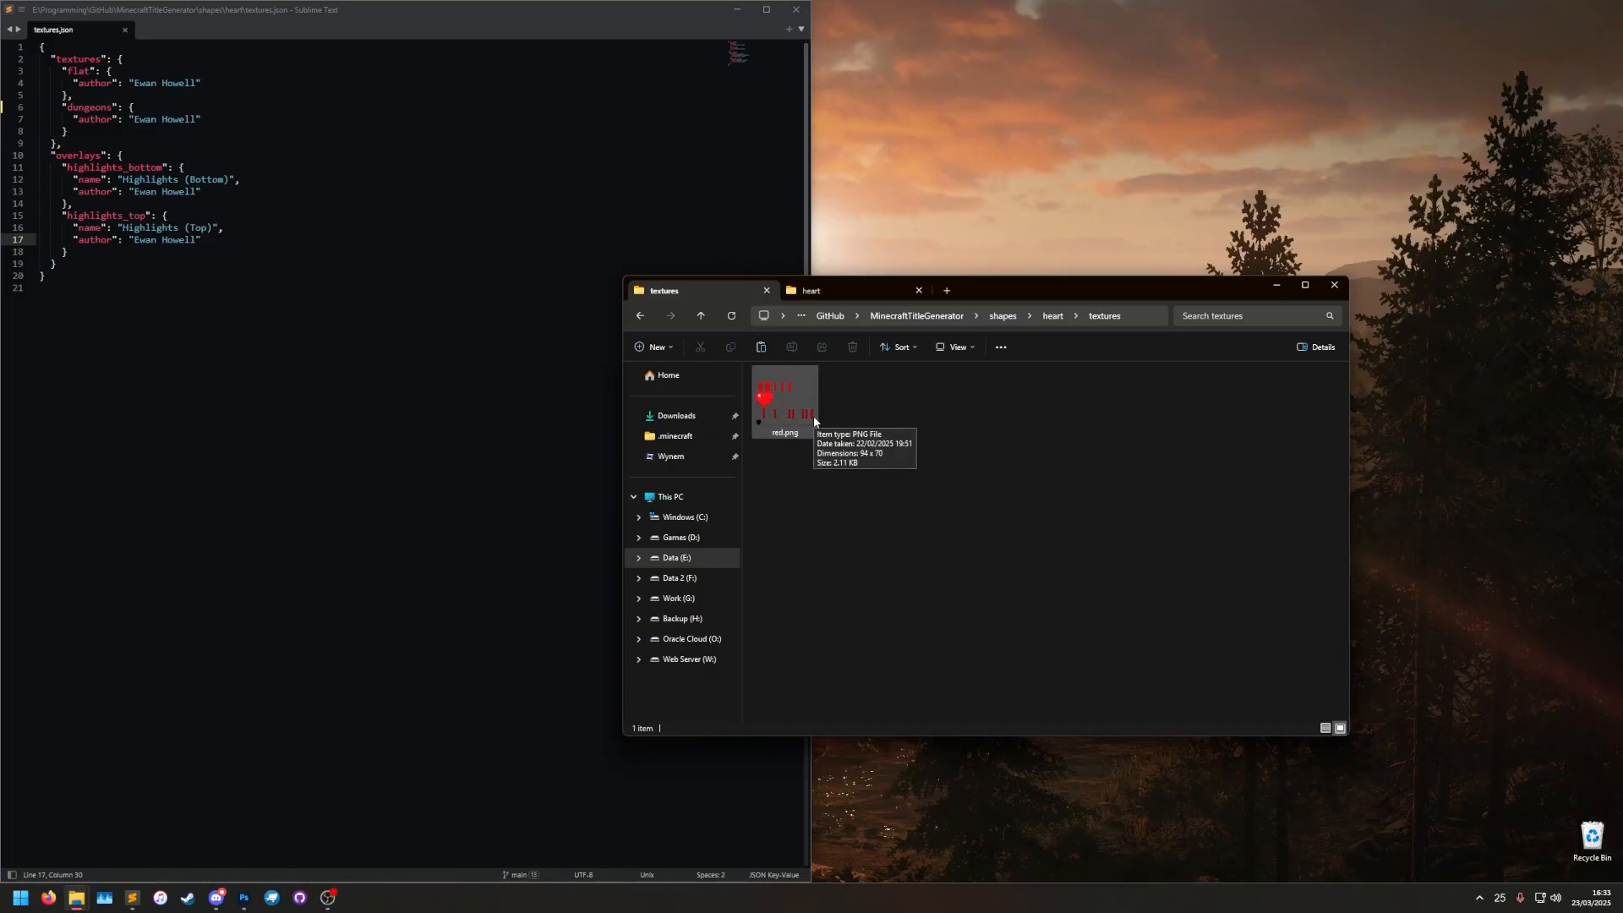
{"action": "left_click", "coordinate": [796, 402]}
{"action": "key", "text": "ctrl+c"}
{"action": "key", "text": "ctrl+v"}
{"action": "key", "text": "F2"}
{"action": "type", "text": "flat"}
{"action": "key", "text": "Return"}
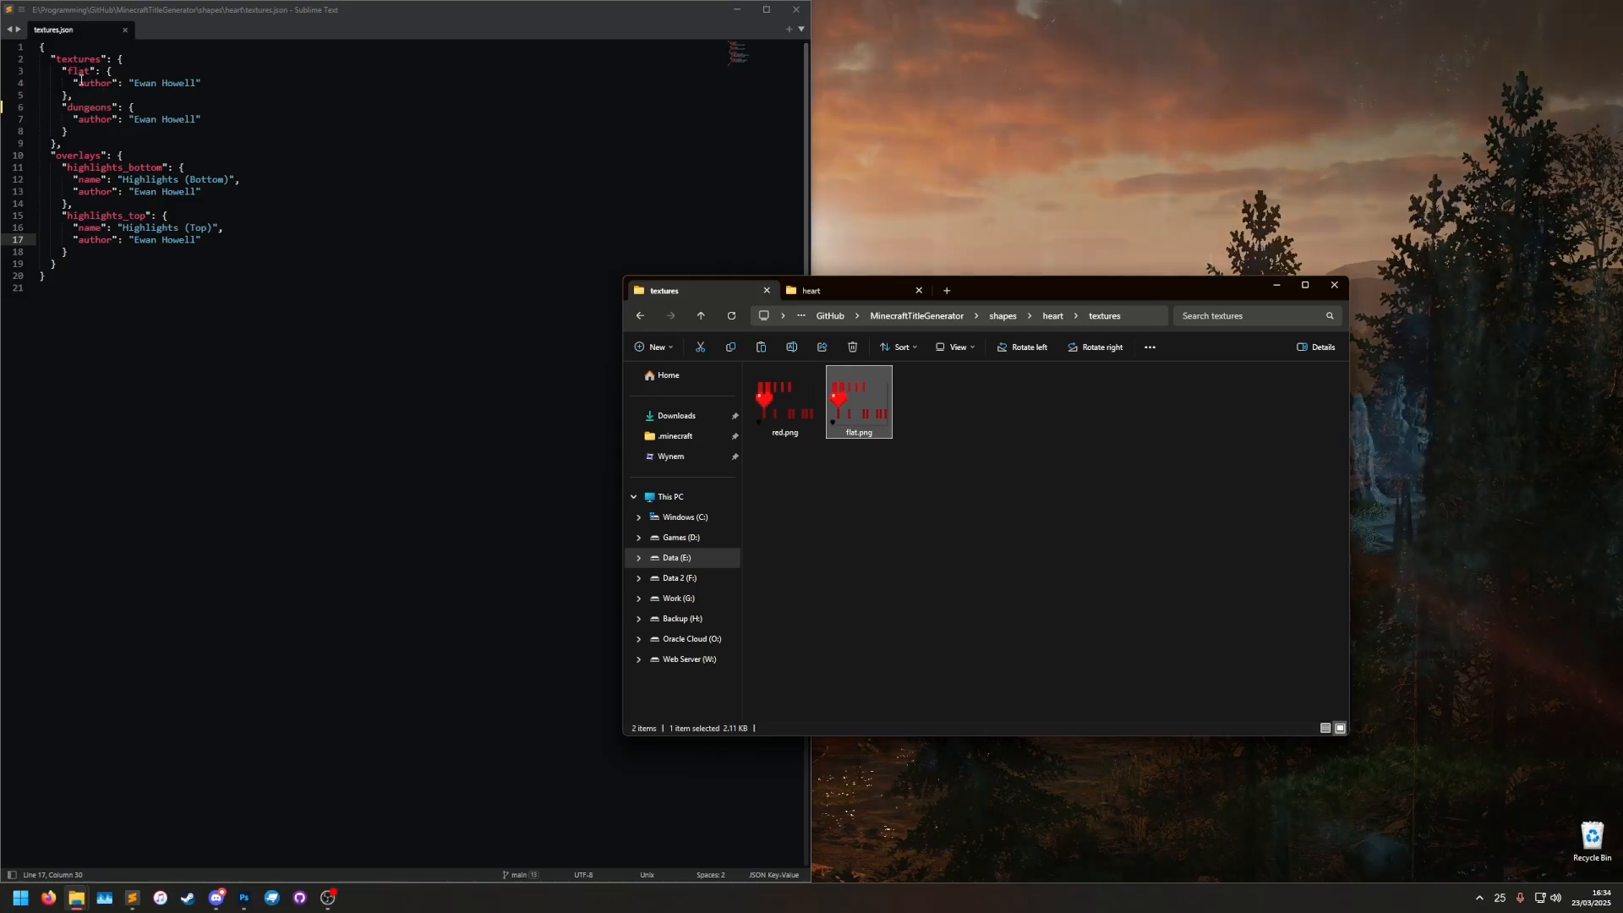
Rename the "dungeons" texture entry in textures.json to "red".
{"action": "double_click", "coordinate": [86, 106]}
{"action": "type", "text": "red"}
{"action": "left_click", "coordinate": [307, 101]}
Try adding several more texture entries to textures.json by copying the "red" entry.
{"action": "left_click_drag", "start_coordinate": [87, 130], "coordinate": [62, 95]}
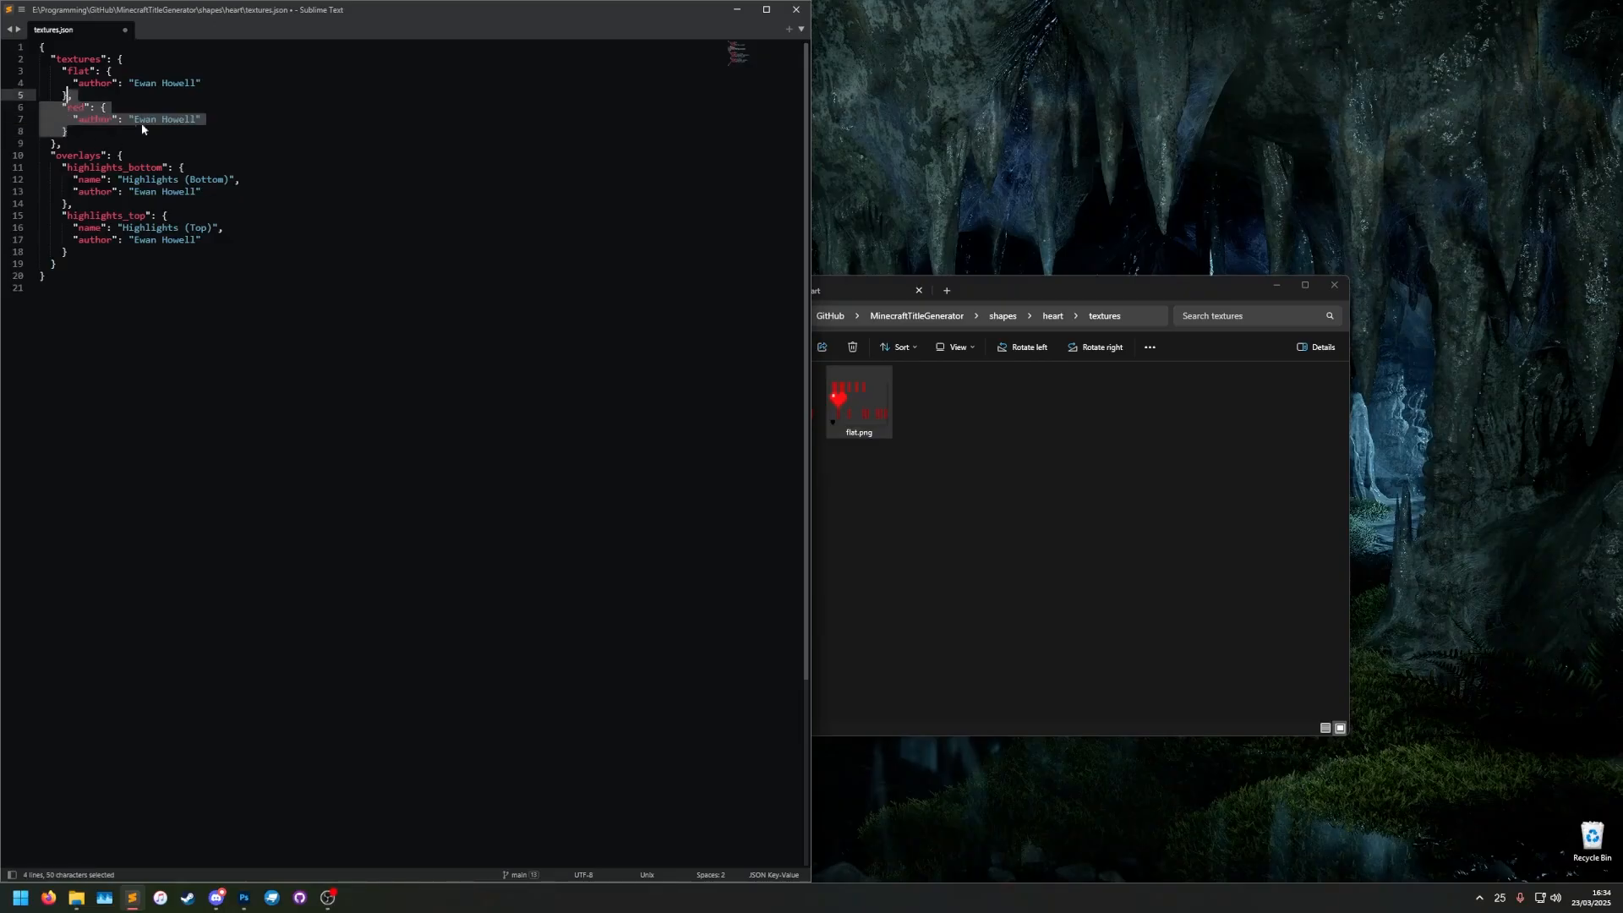
{"action": "key", "text": "ctrl+c"}
{"action": "key", "text": "ctrl+v"}
{"action": "key", "text": "ctrl+v"}
{"action": "key", "text": "ctrl+v"}
{"action": "key", "text": "ctrl+v"}
{"action": "key", "text": "ctrl+v"}
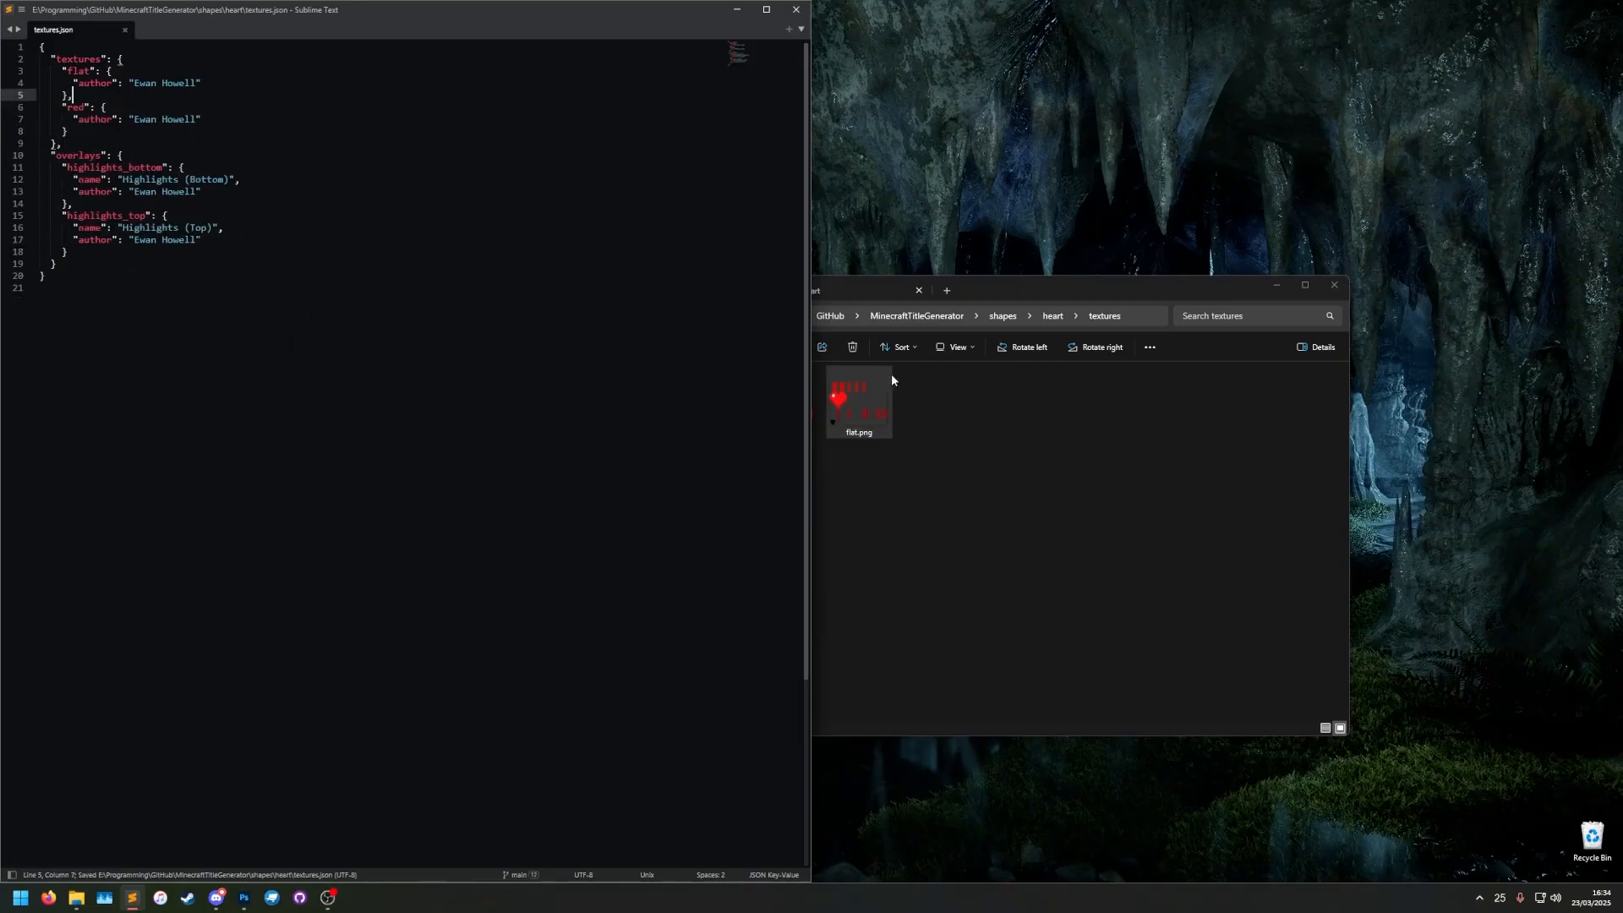
Open the heart's flat.png in Photoshop for editing.
{"action": "left_click", "coordinate": [894, 446]}
{"action": "right_click", "coordinate": [863, 413]}
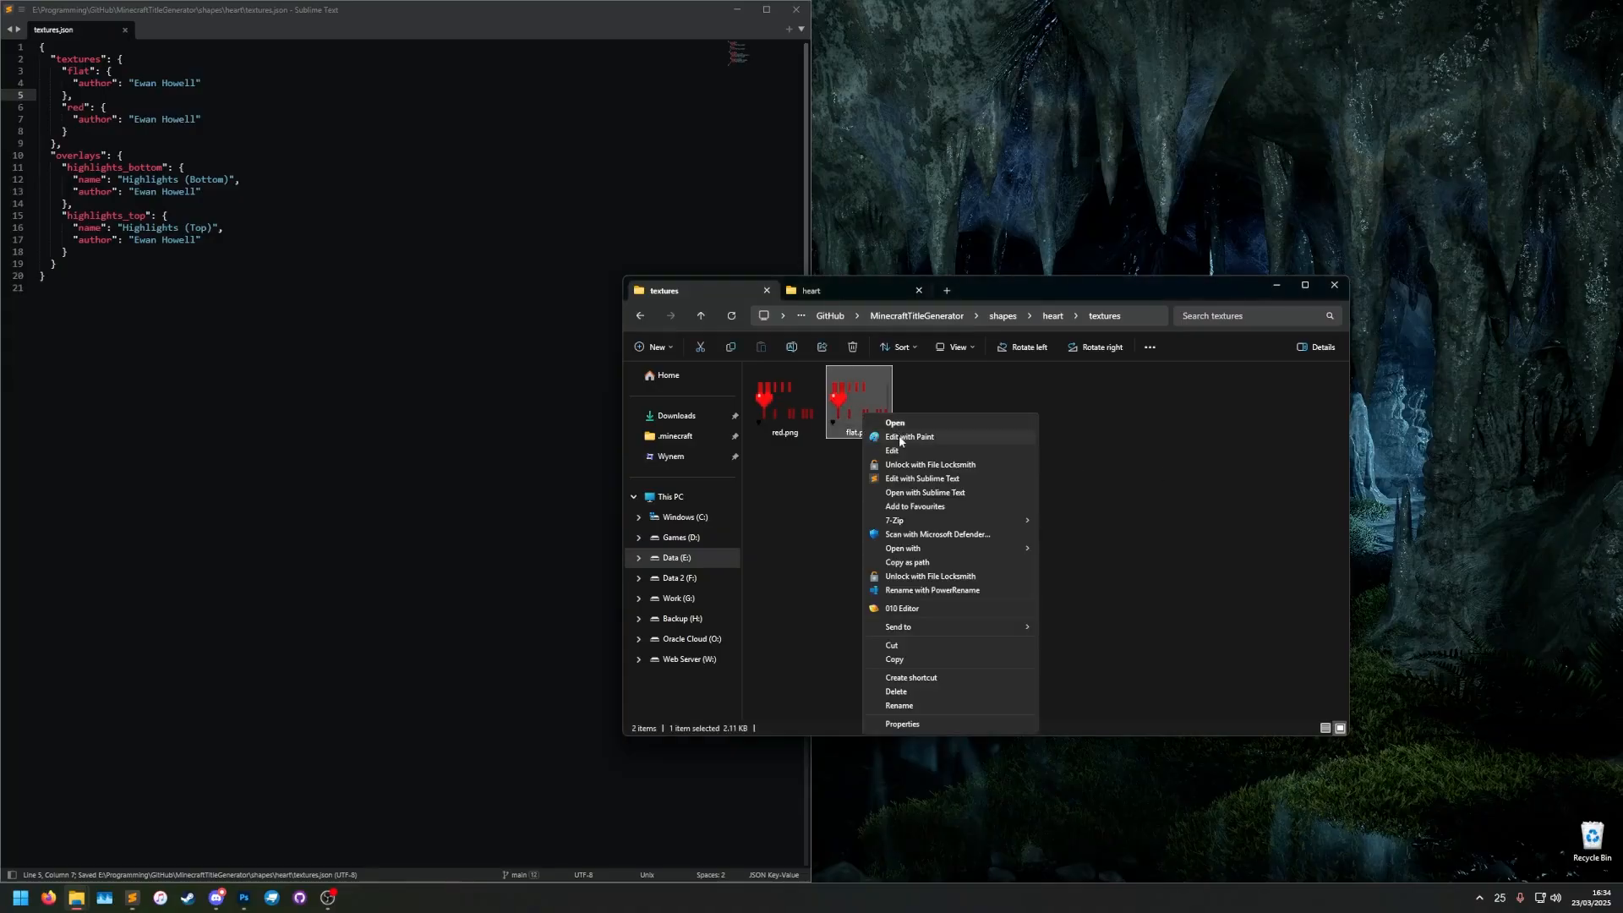
{"action": "left_click", "coordinate": [895, 449]}
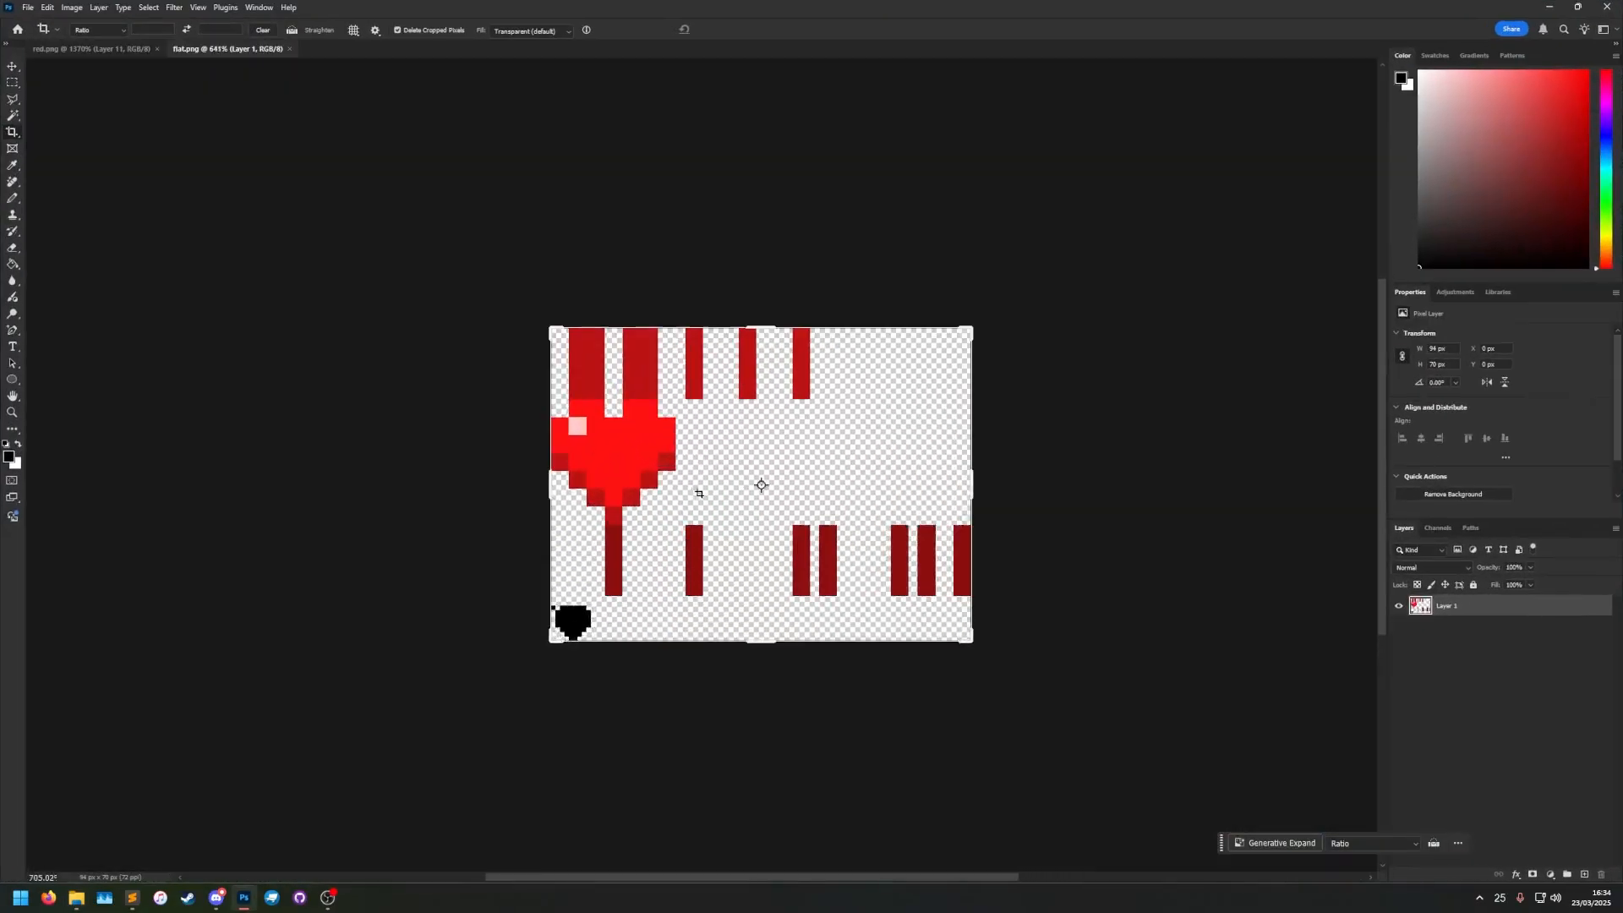
Open flat.png from the minecraft-ten-blank shape's textures folder in Photoshop as a colour reference.
{"action": "mouse_move", "coordinate": [76, 898]}
{"action": "left_click", "coordinate": [228, 816]}
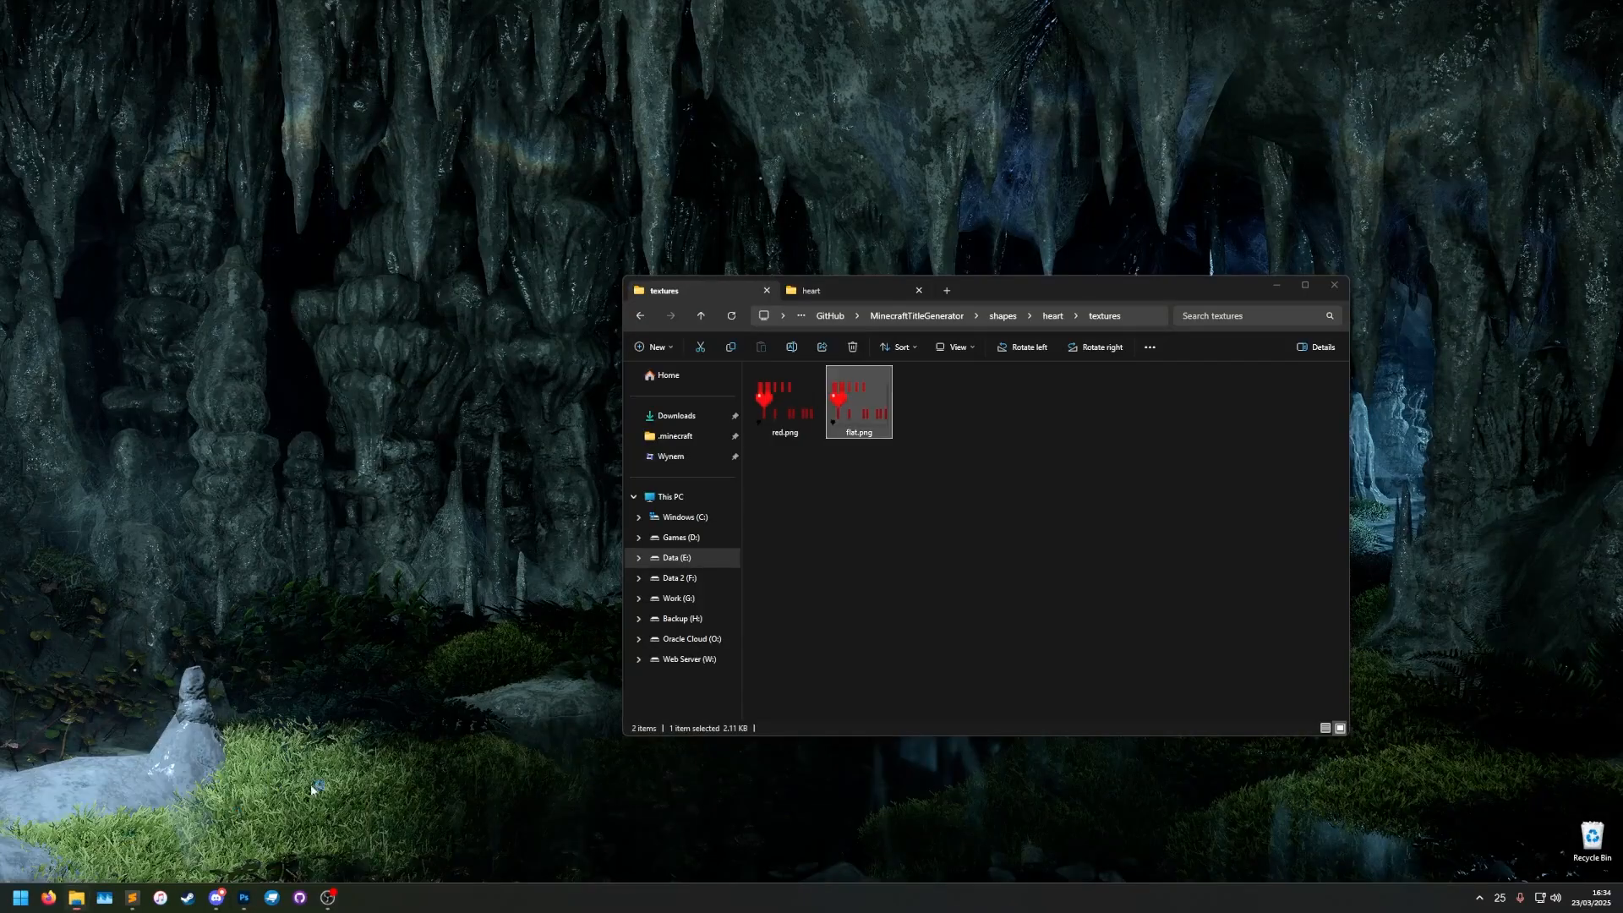
{"action": "left_click", "coordinate": [1053, 318]}
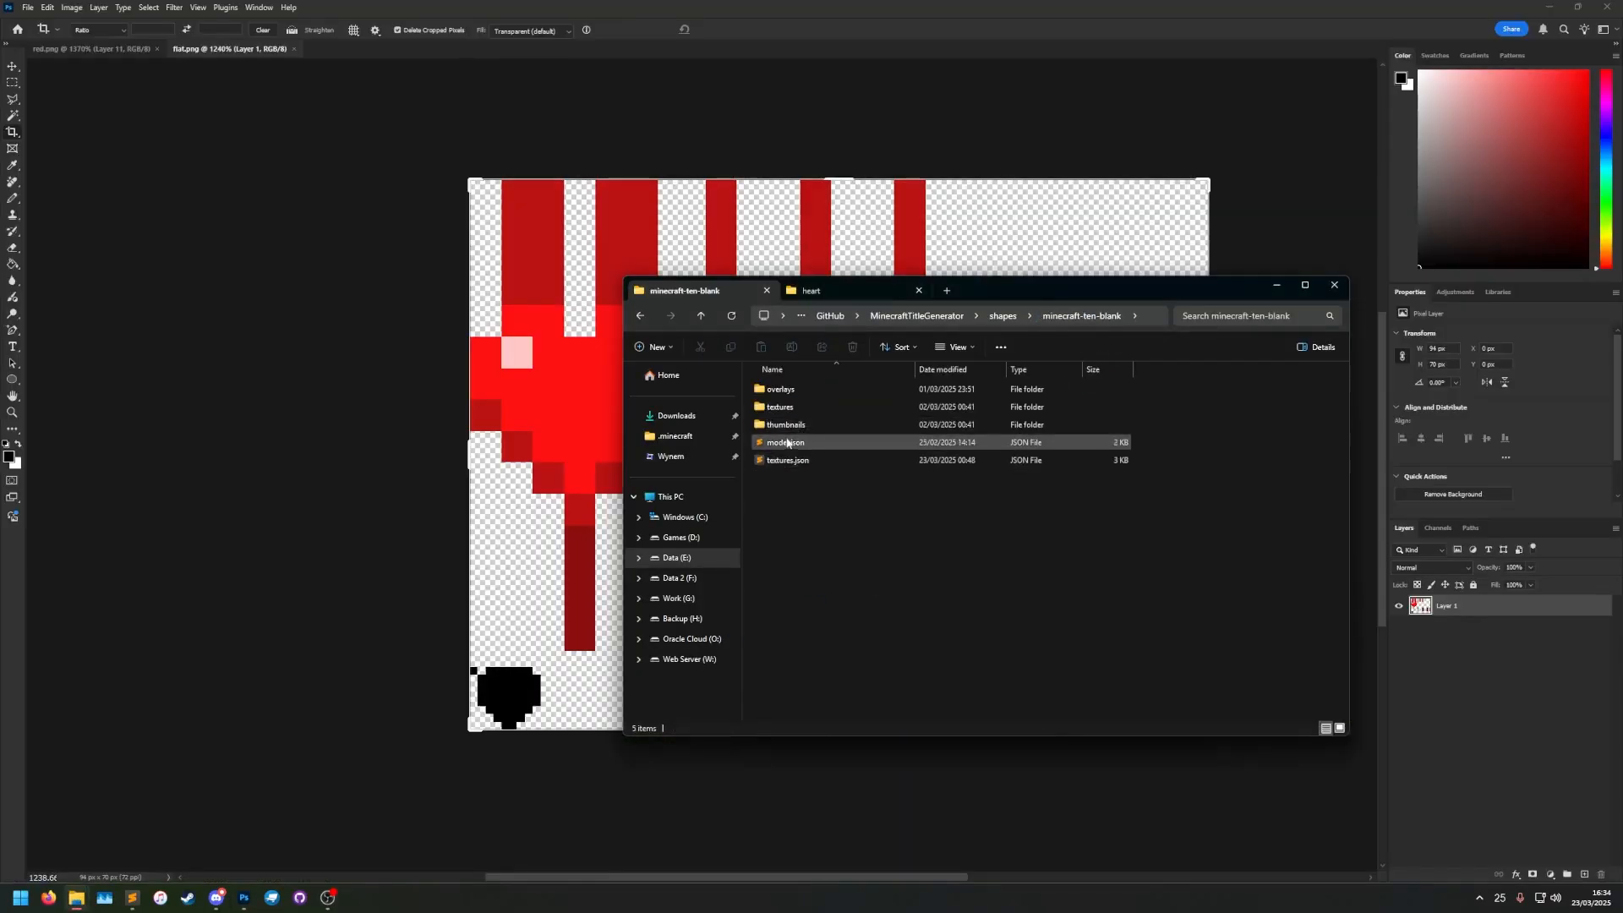
{"action": "double_click", "coordinate": [779, 407]}
{"action": "left_click", "coordinate": [1294, 485]}
{"action": "right_click", "coordinate": [1294, 485]}
{"action": "left_click", "coordinate": [1386, 518]}
Fill the heart's red face, pink highlight and shaded pixels with the reference texture's white using the Paint Bucket.
{"action": "left_click", "coordinate": [13, 264]}
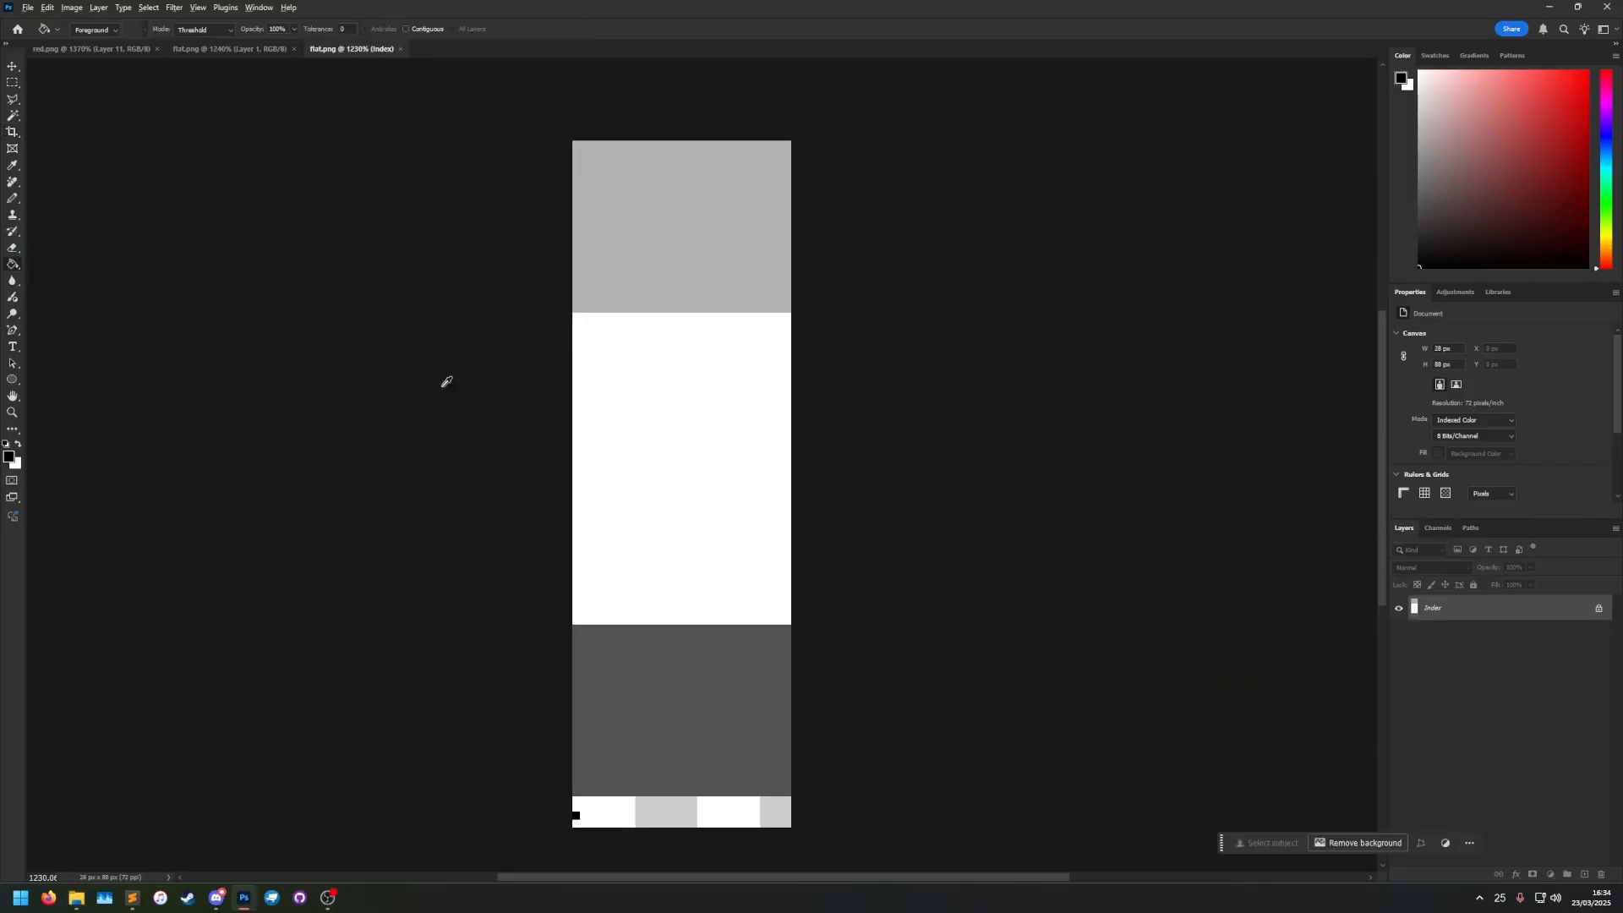
{"action": "left_click", "coordinate": [195, 49]}
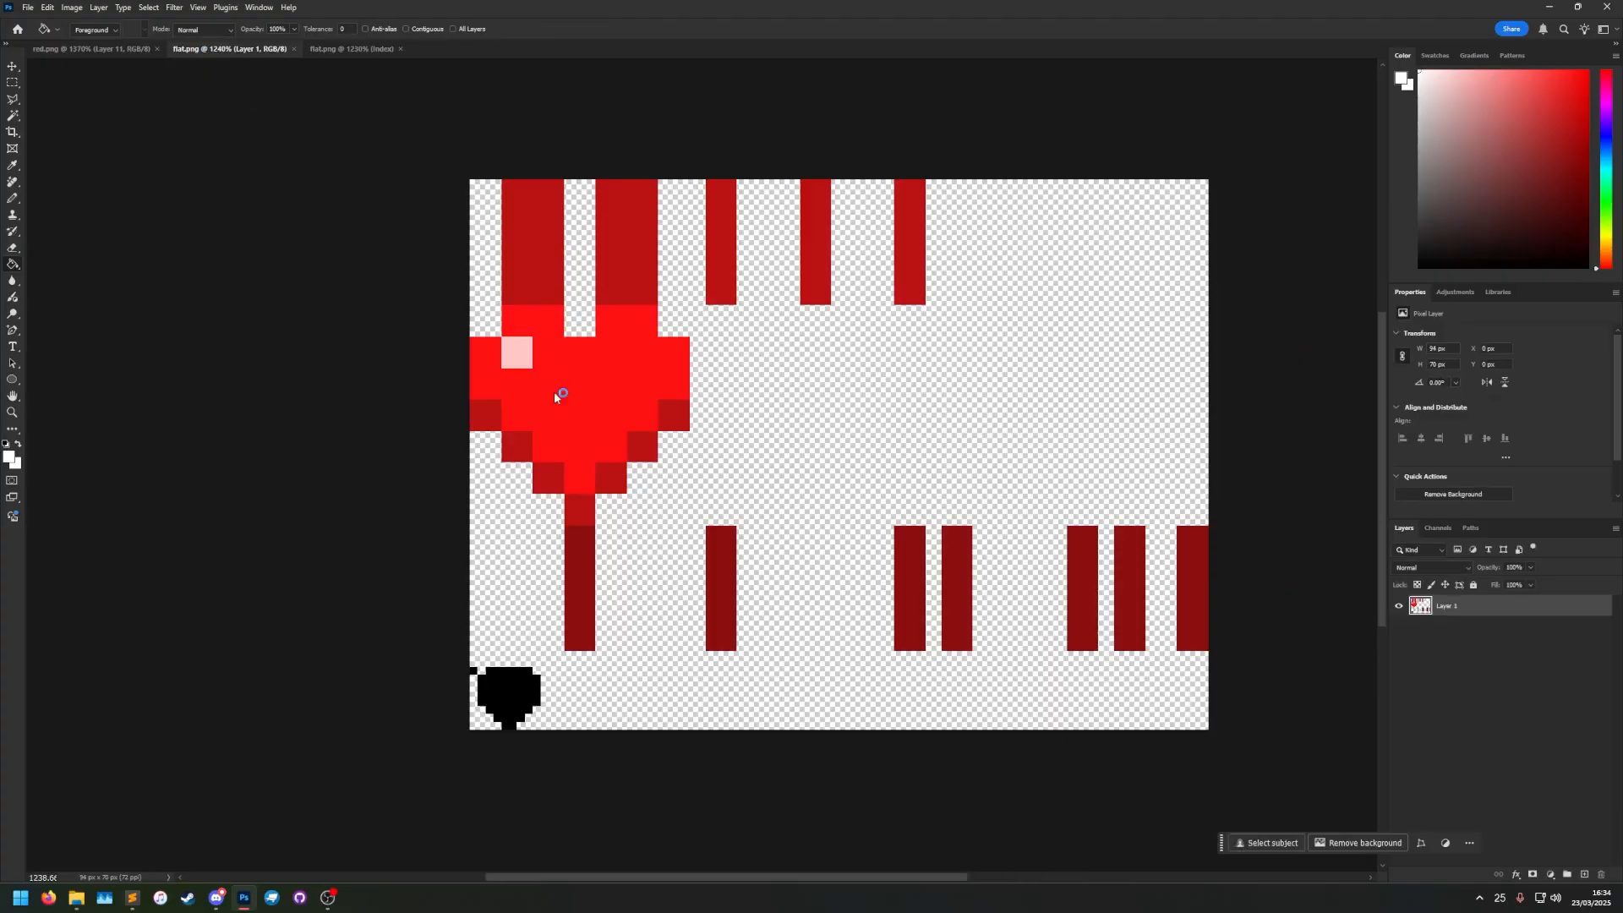
{"action": "left_click", "coordinate": [555, 394]}
{"action": "left_click", "coordinate": [523, 365]}
{"action": "left_click", "coordinate": [499, 407]}
Sample the reference texture's light grey and fill the selected strips above the heart with it.
{"action": "left_click", "coordinate": [338, 49]}
{"action": "left_click", "coordinate": [671, 202], "text": "alt"}
{"action": "left_click", "coordinate": [214, 49]}
{"action": "left_click", "coordinate": [13, 82]}
{"action": "left_click_drag", "start_coordinate": [453, 172], "coordinate": [926, 304]}
{"action": "key", "text": "g"}
{"action": "left_click", "coordinate": [535, 254]}
Take the dark grey from the reference texture for the heart's flat.png and close both flat.png documents.
{"action": "left_click", "coordinate": [355, 48]}
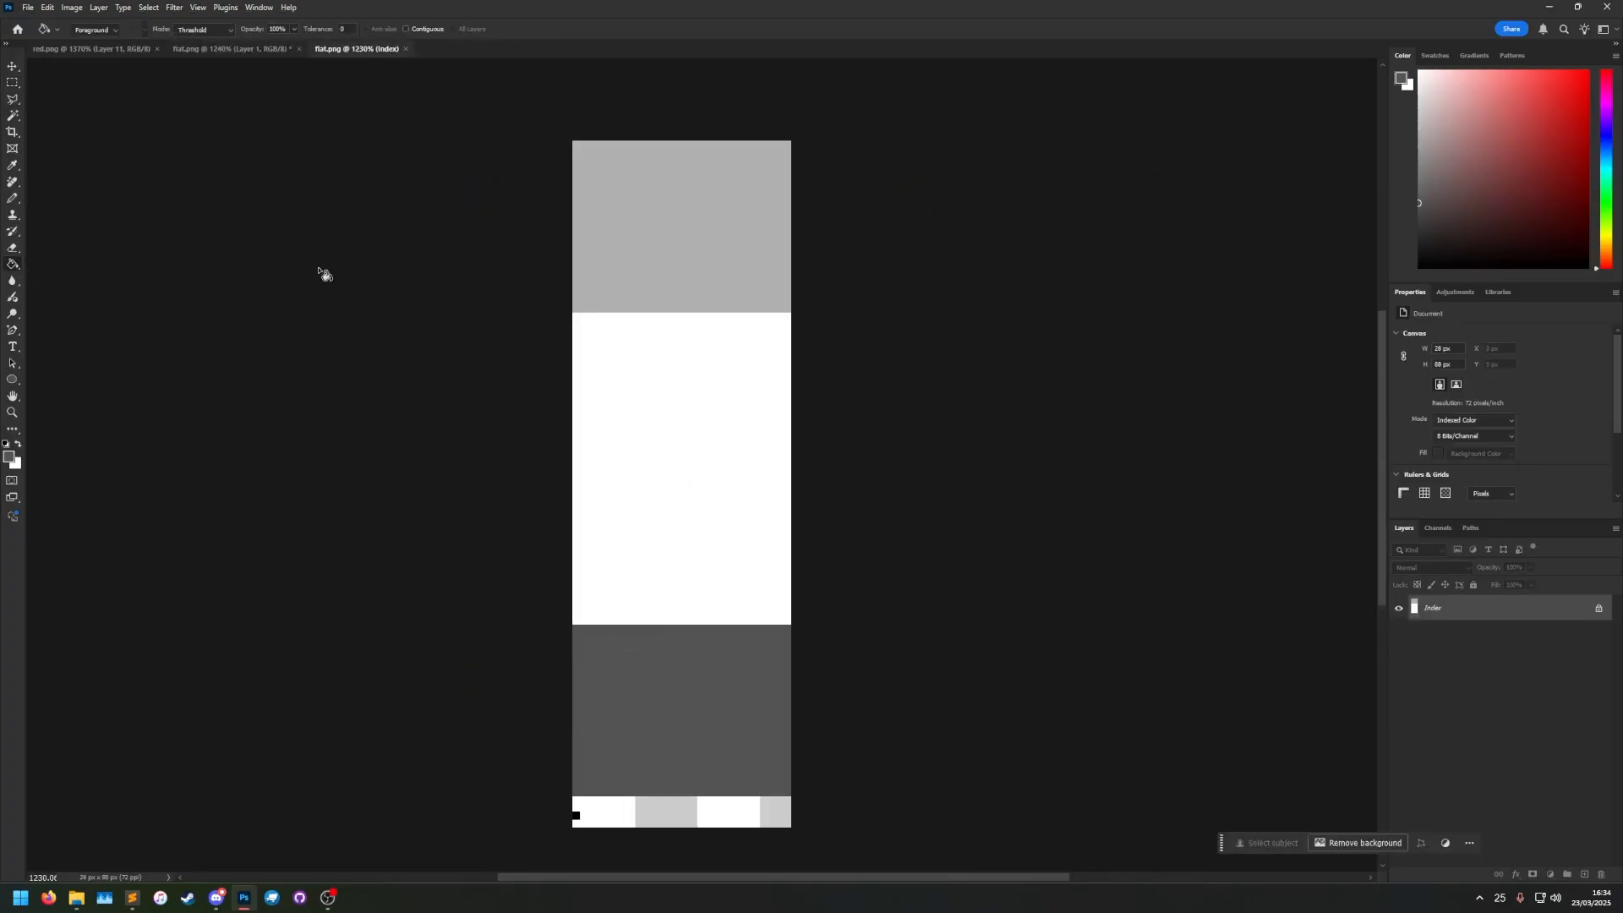
{"action": "left_click", "coordinate": [213, 48]}
{"action": "left_click", "coordinate": [298, 48]}
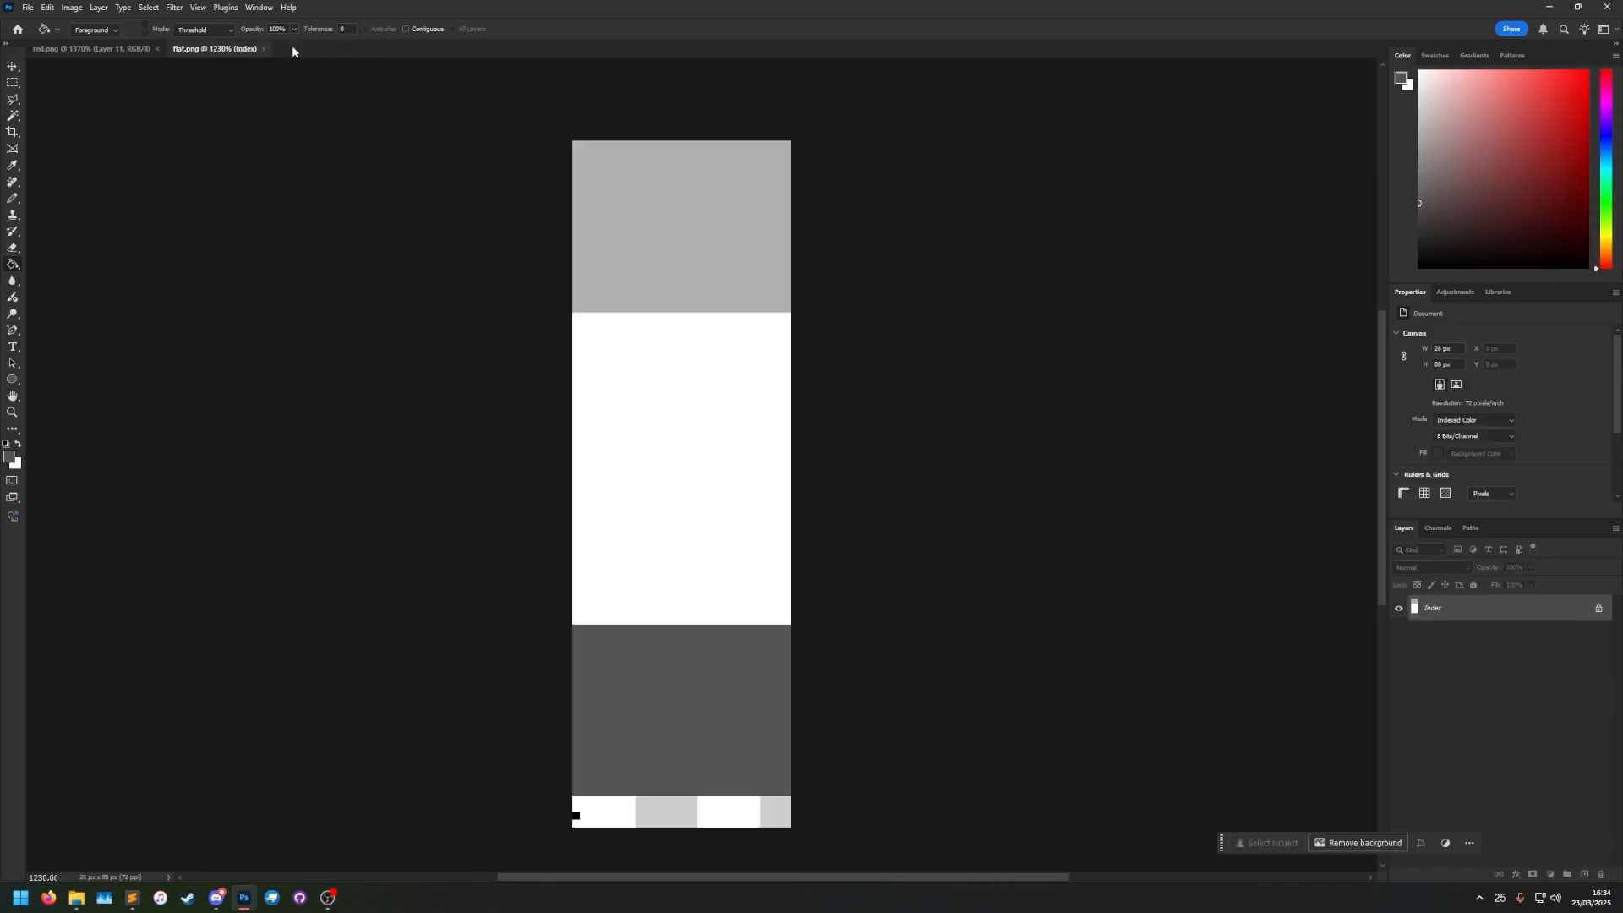
{"action": "left_click", "coordinate": [264, 48]}
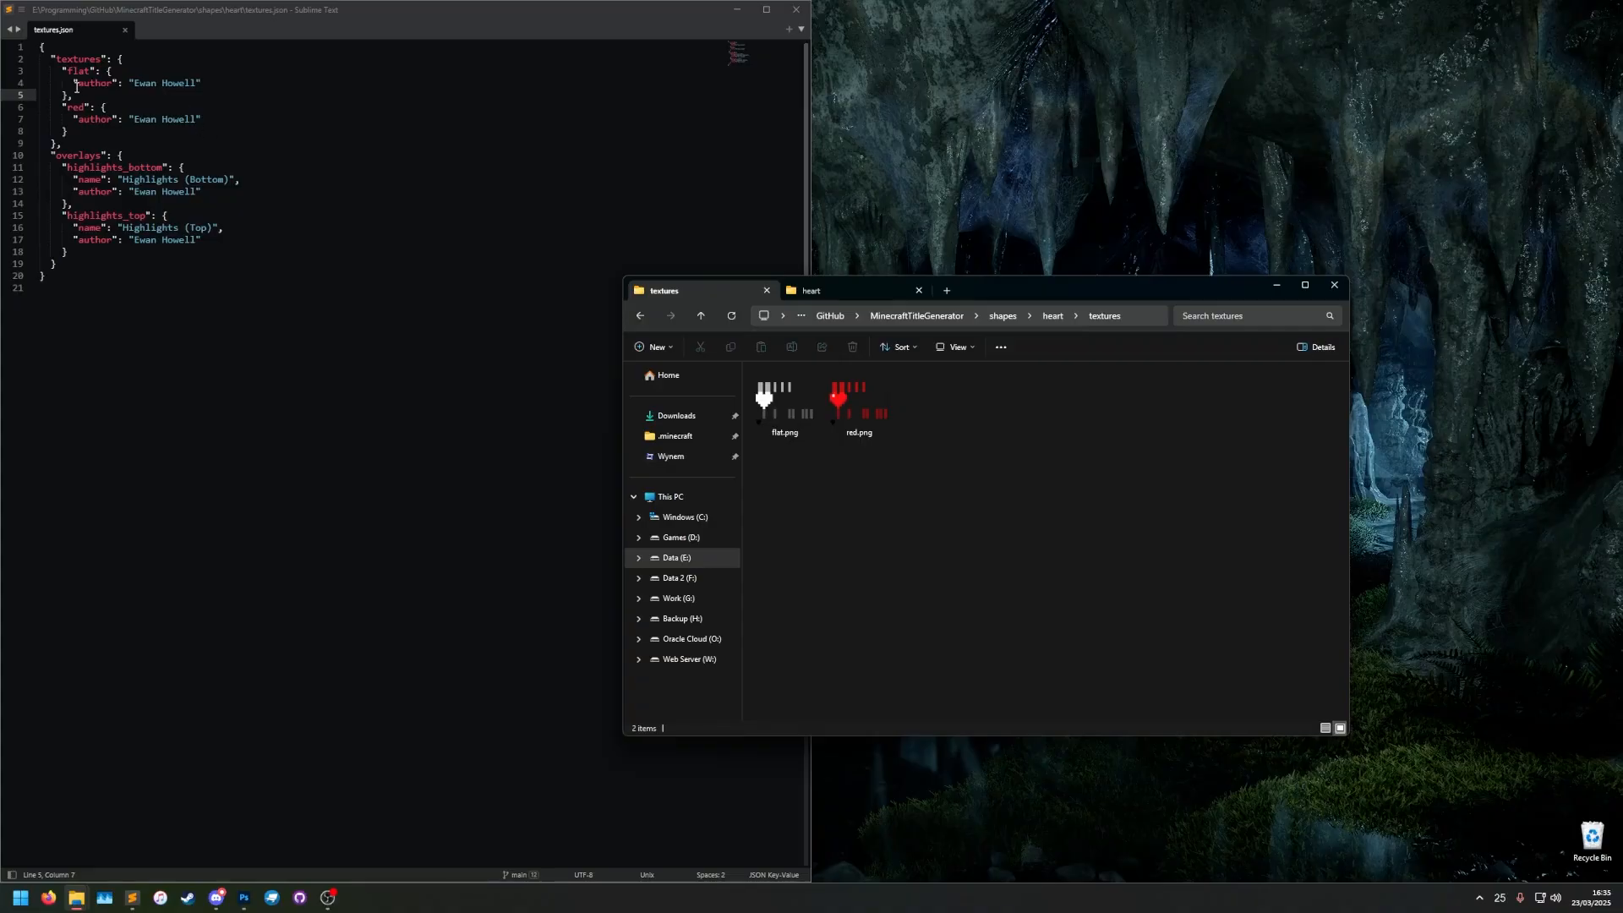
Review the author and name fields of the texture and overlay entries in the heart's textures.json.
{"action": "left_click_drag", "start_coordinate": [77, 83], "coordinate": [196, 83]}
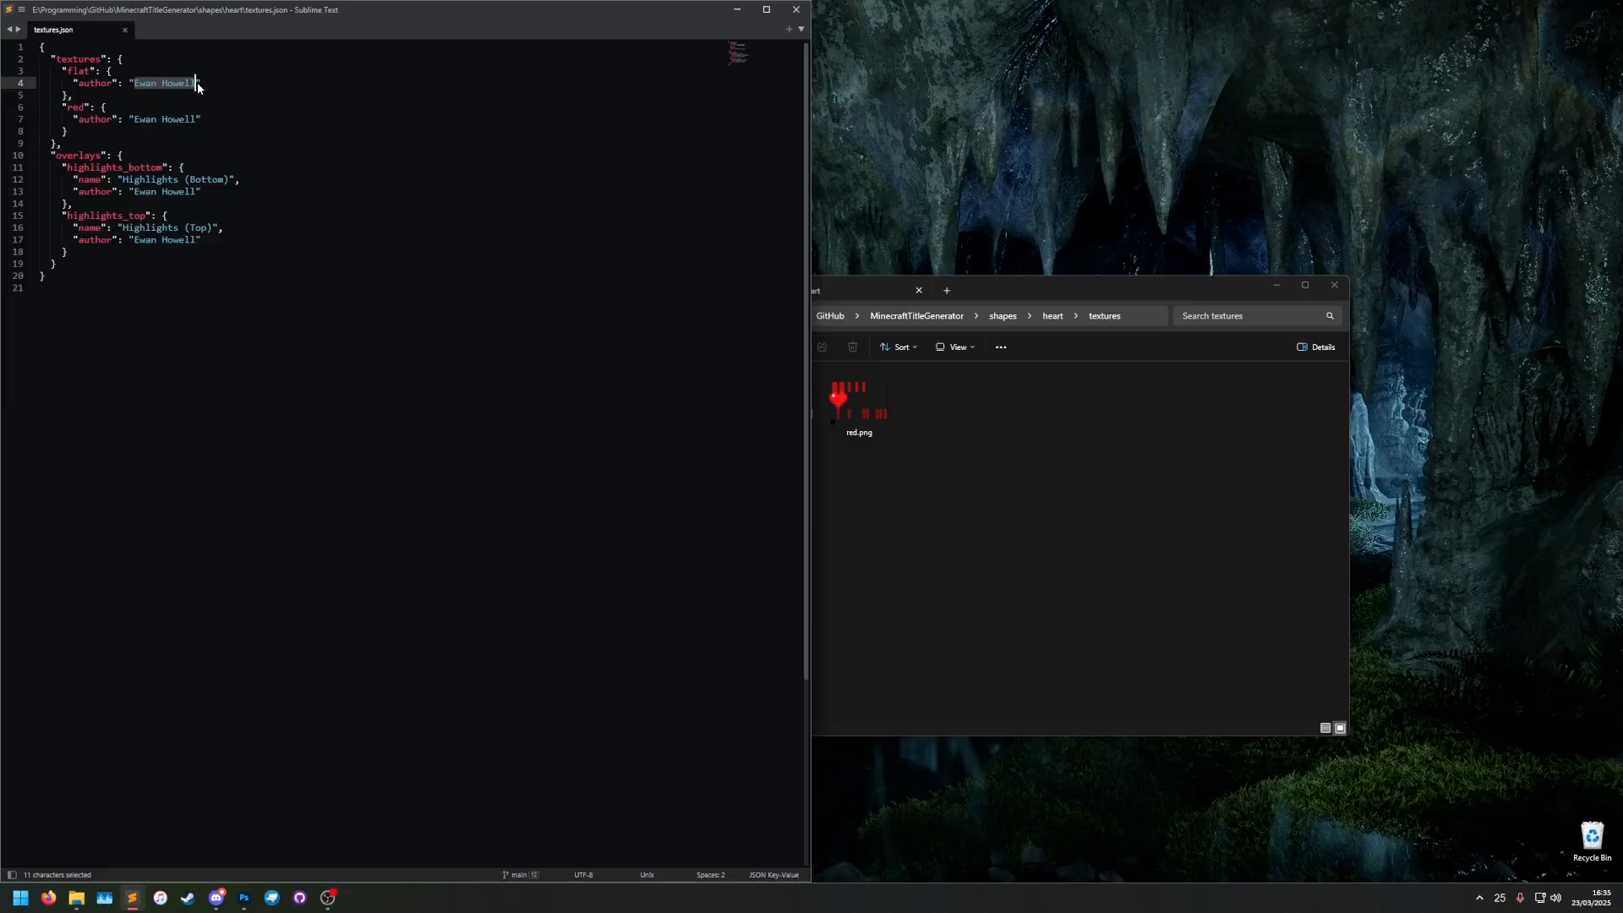
{"action": "left_click_drag", "start_coordinate": [72, 180], "coordinate": [235, 181]}
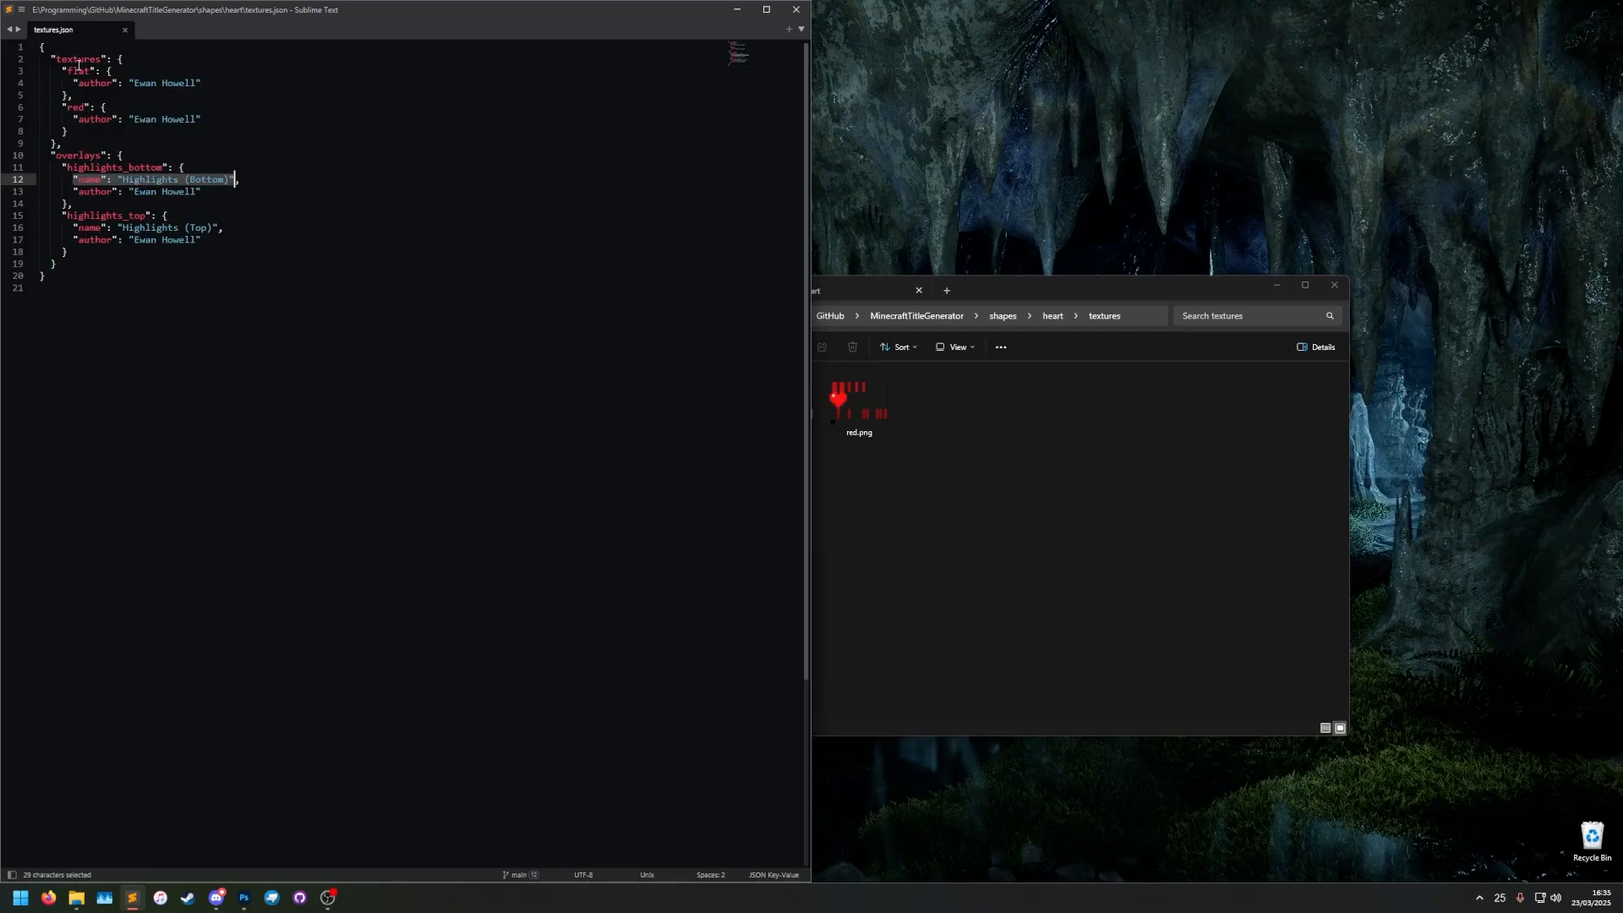
{"action": "left_click_drag", "start_coordinate": [67, 108], "coordinate": [84, 107]}
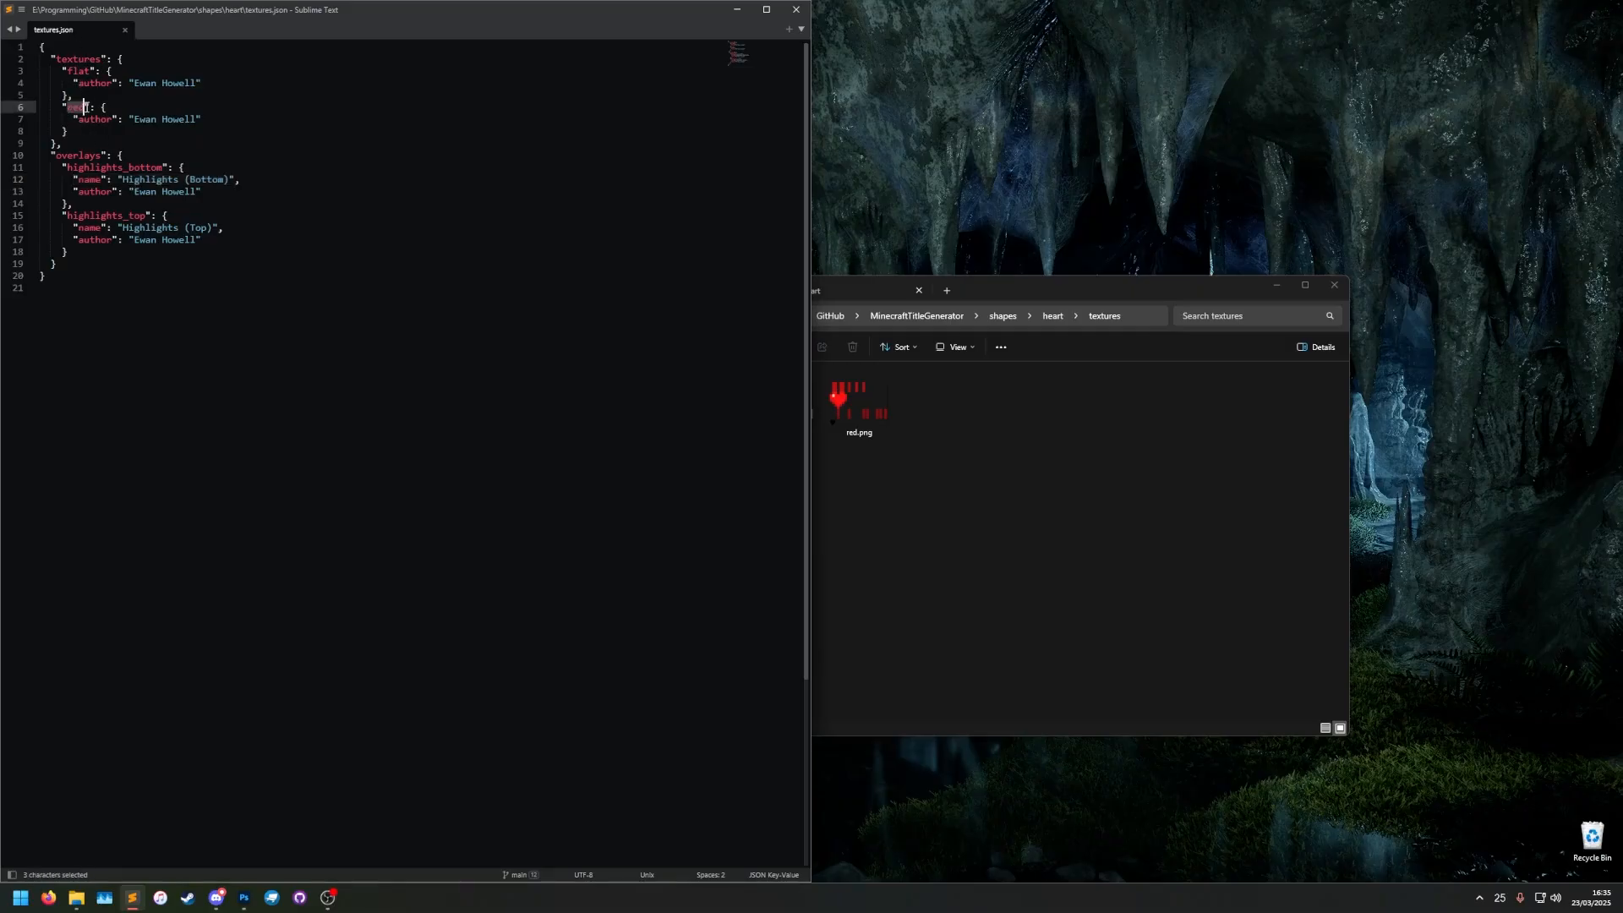
{"action": "left_click", "coordinate": [142, 108]}
{"action": "left_click_drag", "start_coordinate": [78, 181], "coordinate": [100, 180]}
{"action": "key", "text": "End"}
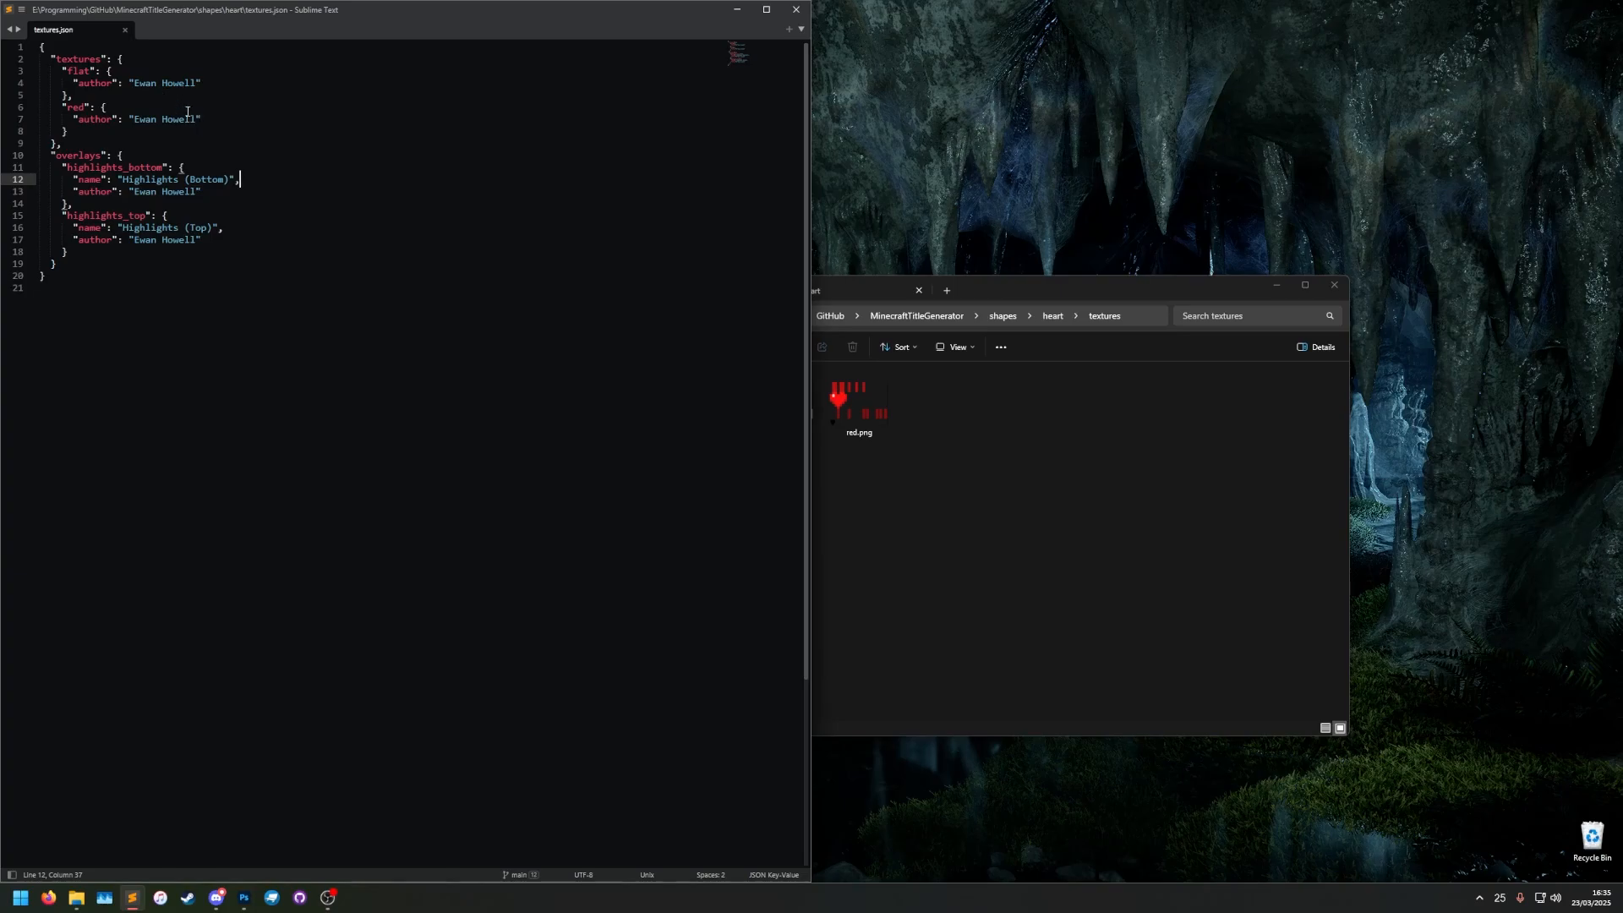
Add a variants object after the author field of the red texture in textures.json.
{"action": "left_click", "coordinate": [222, 117]}
{"action": "type", "text": ","}
{"action": "key", "text": "Return"}
{"action": "type", "text": "\"variants\""}
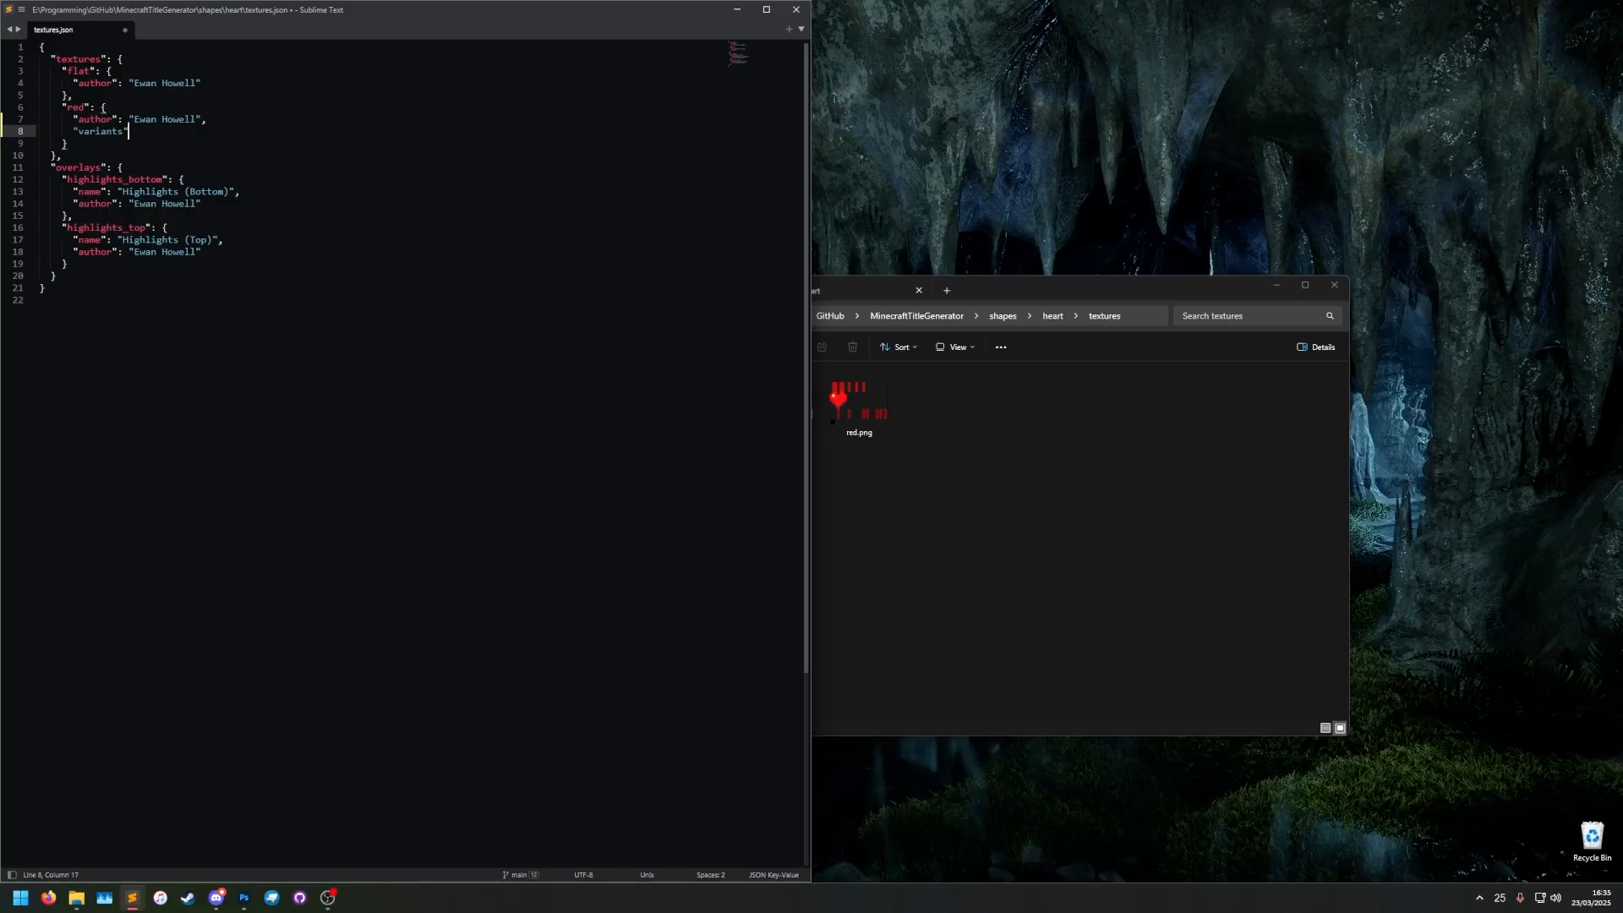
{"action": "type", "text": ": ["}
{"action": "key", "text": "Return"}
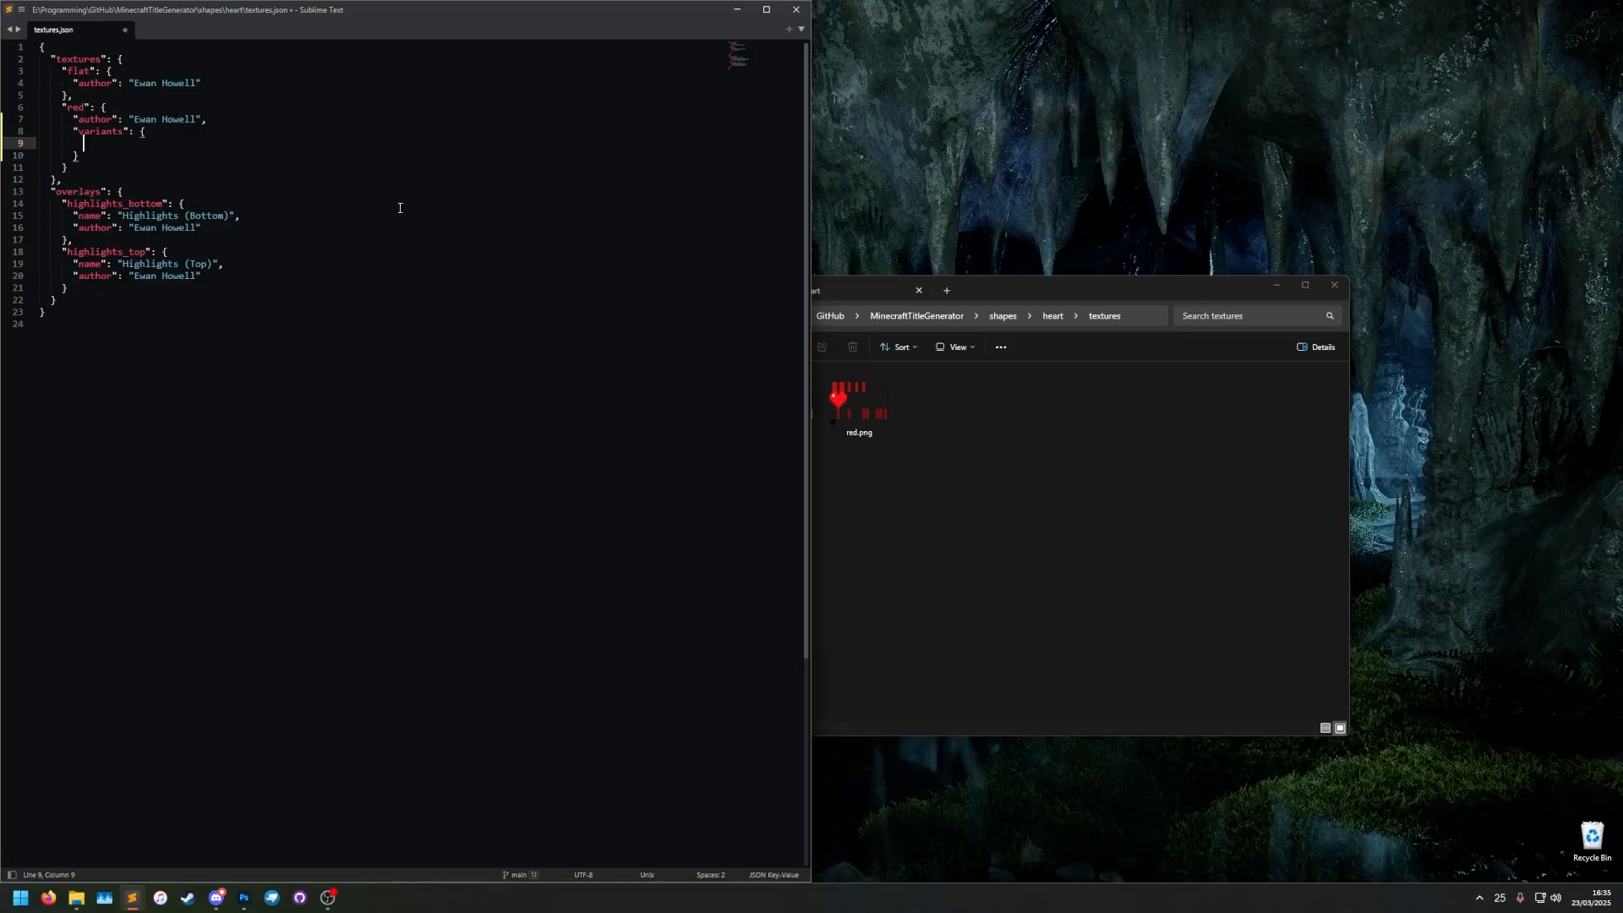
Copy the flat entry into the red texture's variants object, indent it to match and rename it yellow.
{"action": "left_click_drag", "start_coordinate": [50, 59], "coordinate": [62, 180]}
{"action": "left_click", "coordinate": [144, 167]}
{"action": "left_click_drag", "start_coordinate": [63, 71], "coordinate": [69, 94]}
{"action": "key", "text": "ctrl+c"}
{"action": "left_click", "coordinate": [131, 143]}
{"action": "key", "text": "ctrl+v"}
{"action": "key", "text": "shift+Up"}
{"action": "key", "text": "Tab"}
{"action": "key", "text": "Tab"}
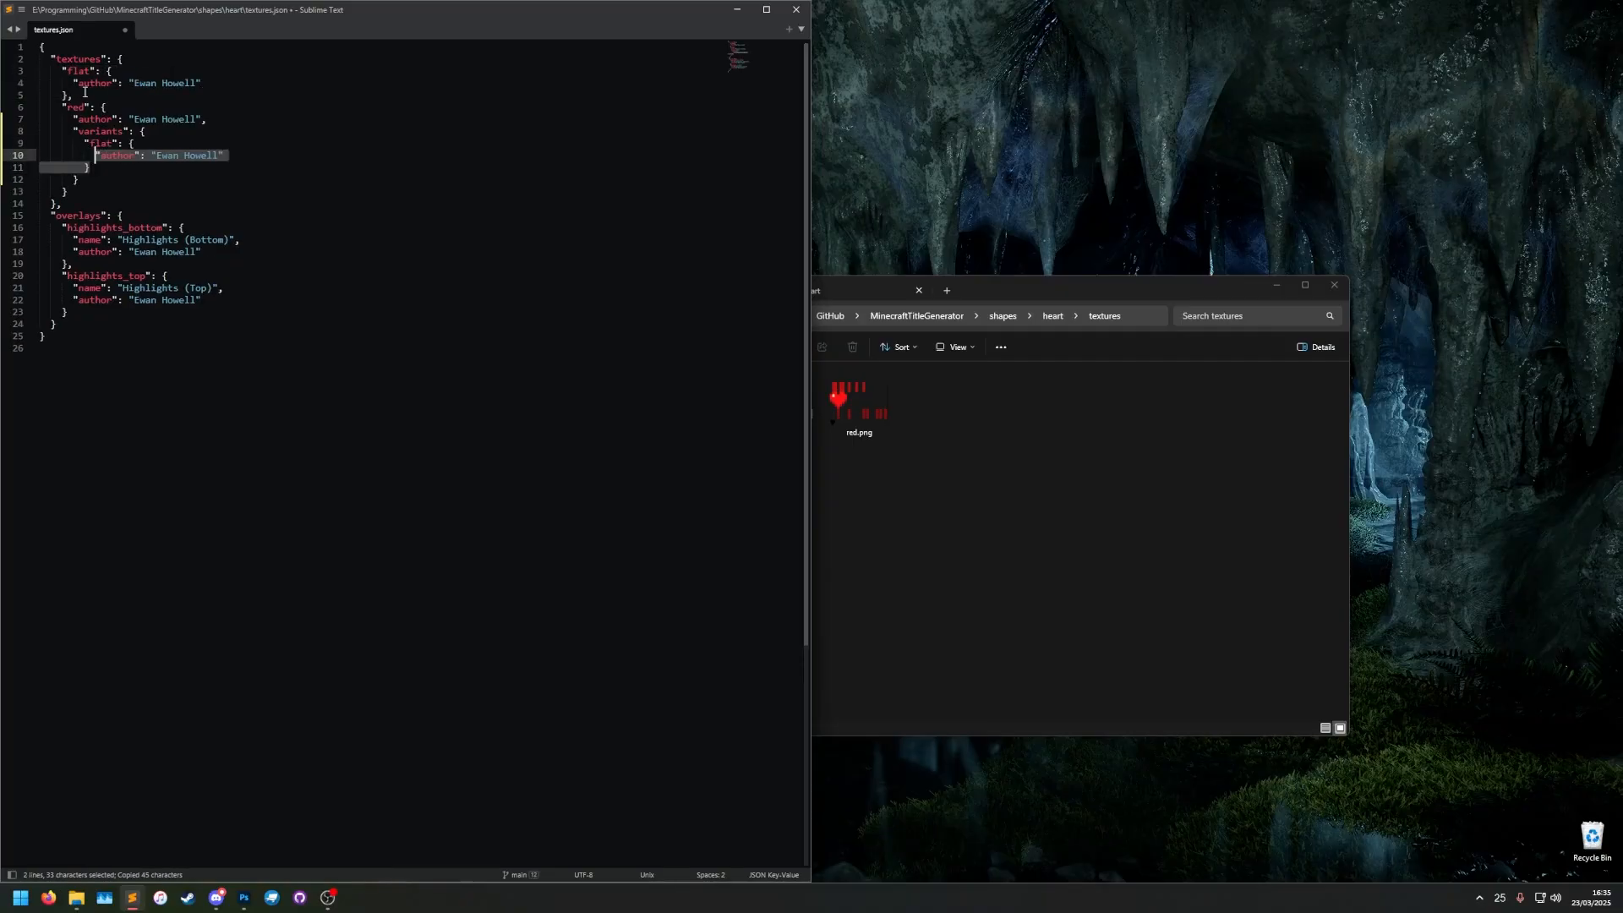
{"action": "double_click", "coordinate": [95, 143]}
{"action": "type", "text": "yellow"}
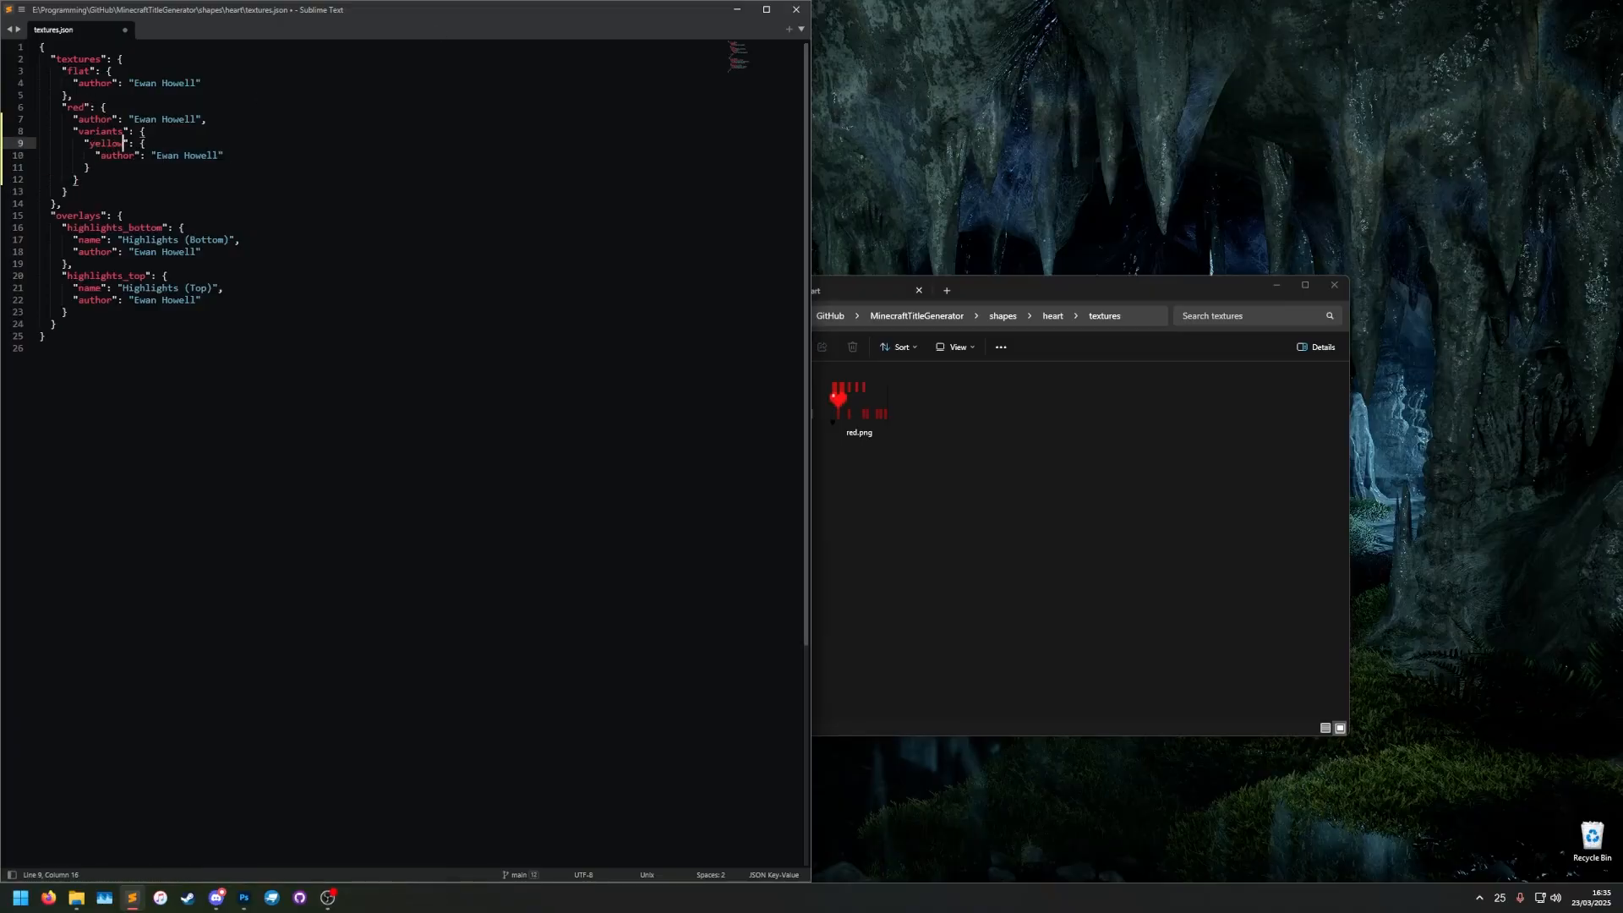
Duplicate red.png in the heart's textures folder in File Explorer and name the copy yellow.
{"action": "left_click", "coordinate": [1006, 575]}
{"action": "left_click", "coordinate": [881, 402]}
{"action": "key", "text": "ctrl+c"}
{"action": "key", "text": "ctrl+v"}
{"action": "key", "text": "F2"}
{"action": "type", "text": "yellow"}
{"action": "key", "text": "Return"}
{"action": "right_click", "coordinate": [920, 405]}
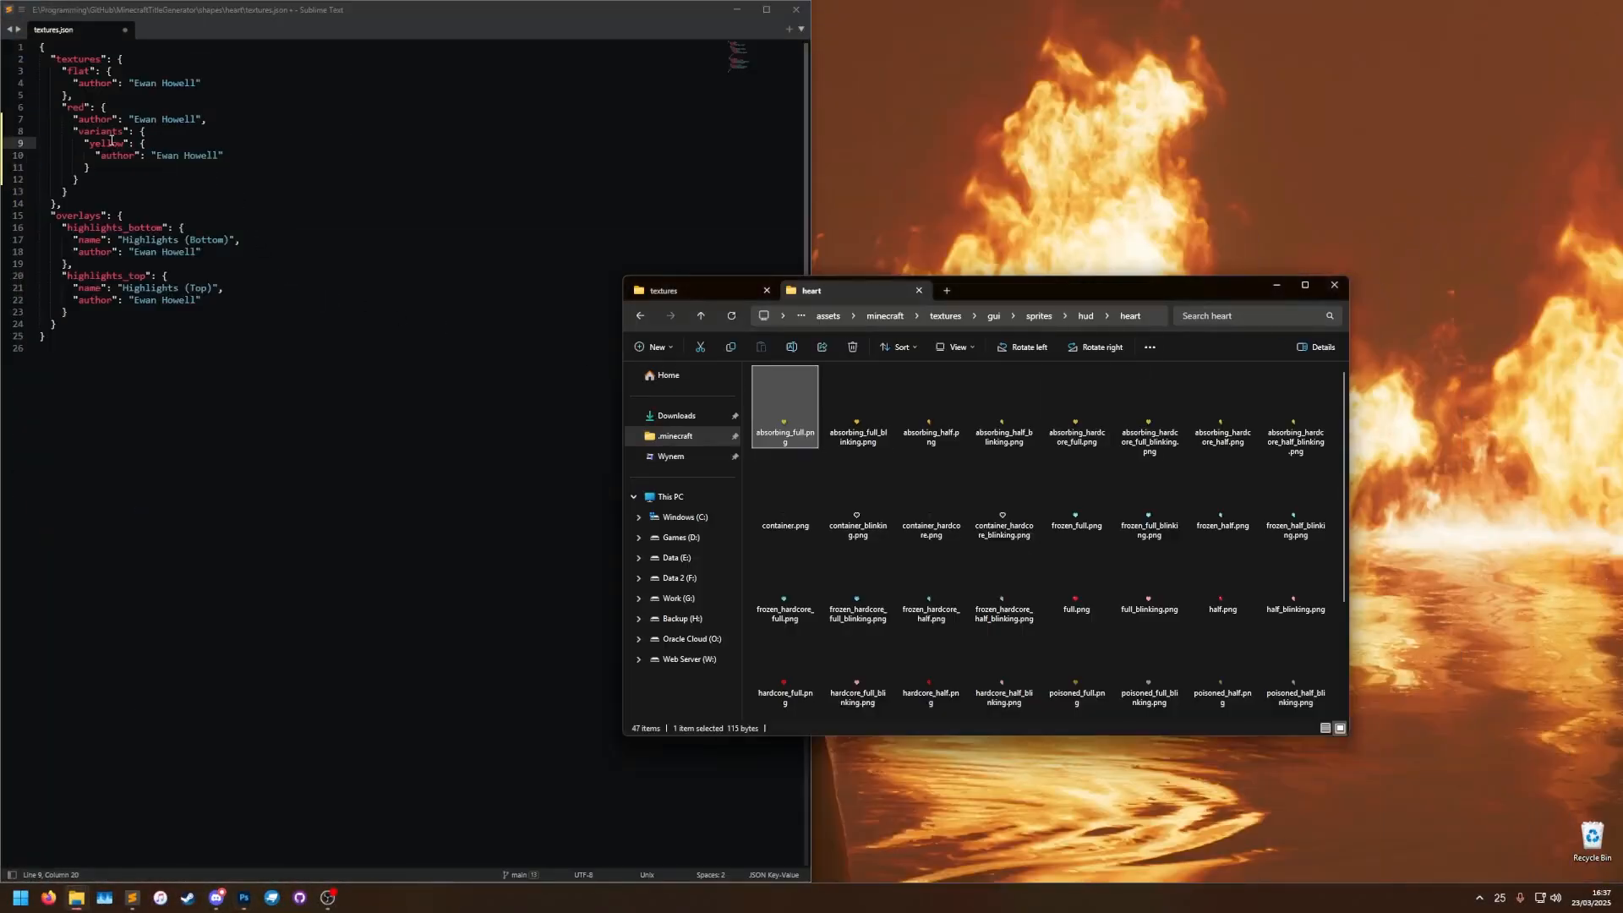
Remove the author field from the yellow variant in textures.json, leaving an empty object, and save the file.
{"action": "left_click", "coordinate": [150, 156]}
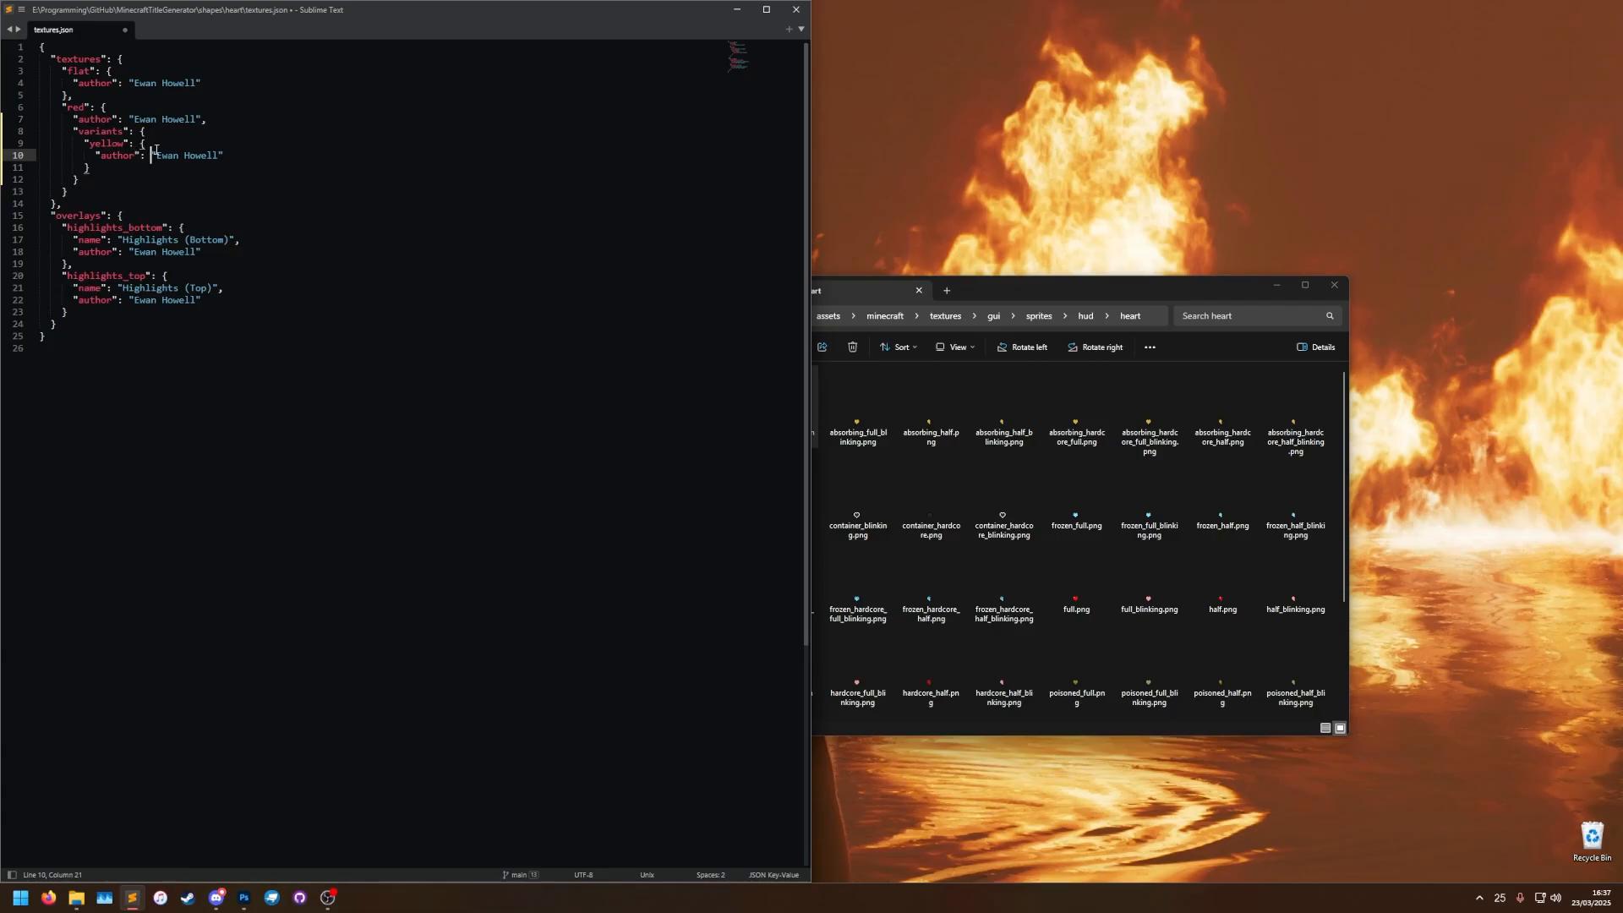
{"action": "left_click_drag", "start_coordinate": [96, 157], "coordinate": [223, 155]}
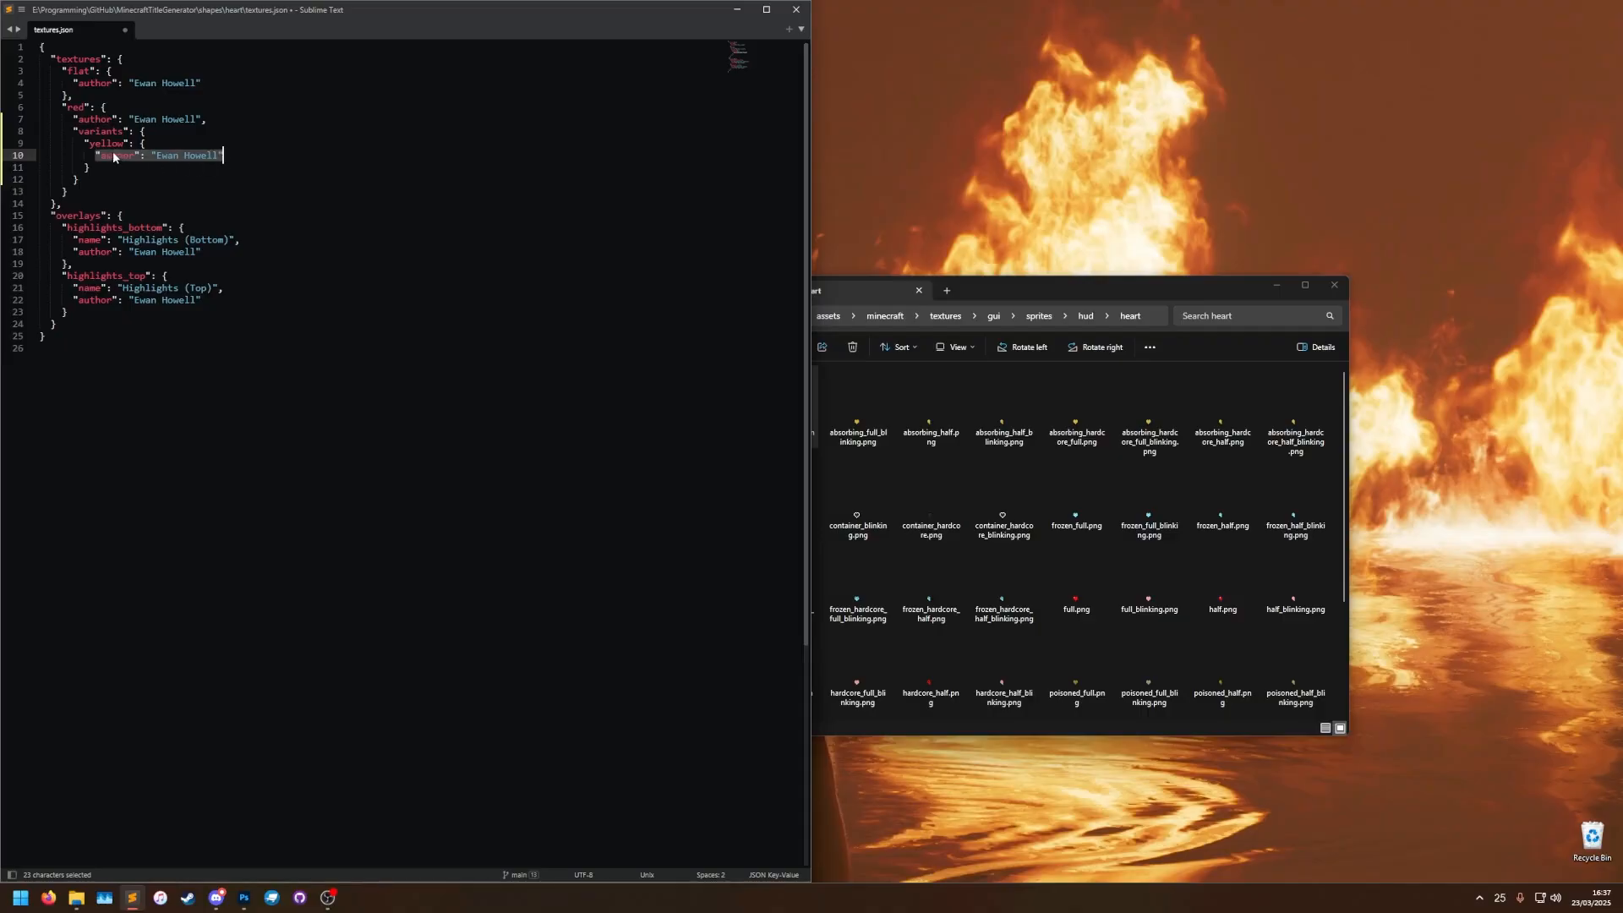
{"action": "left_click", "coordinate": [84, 165]}
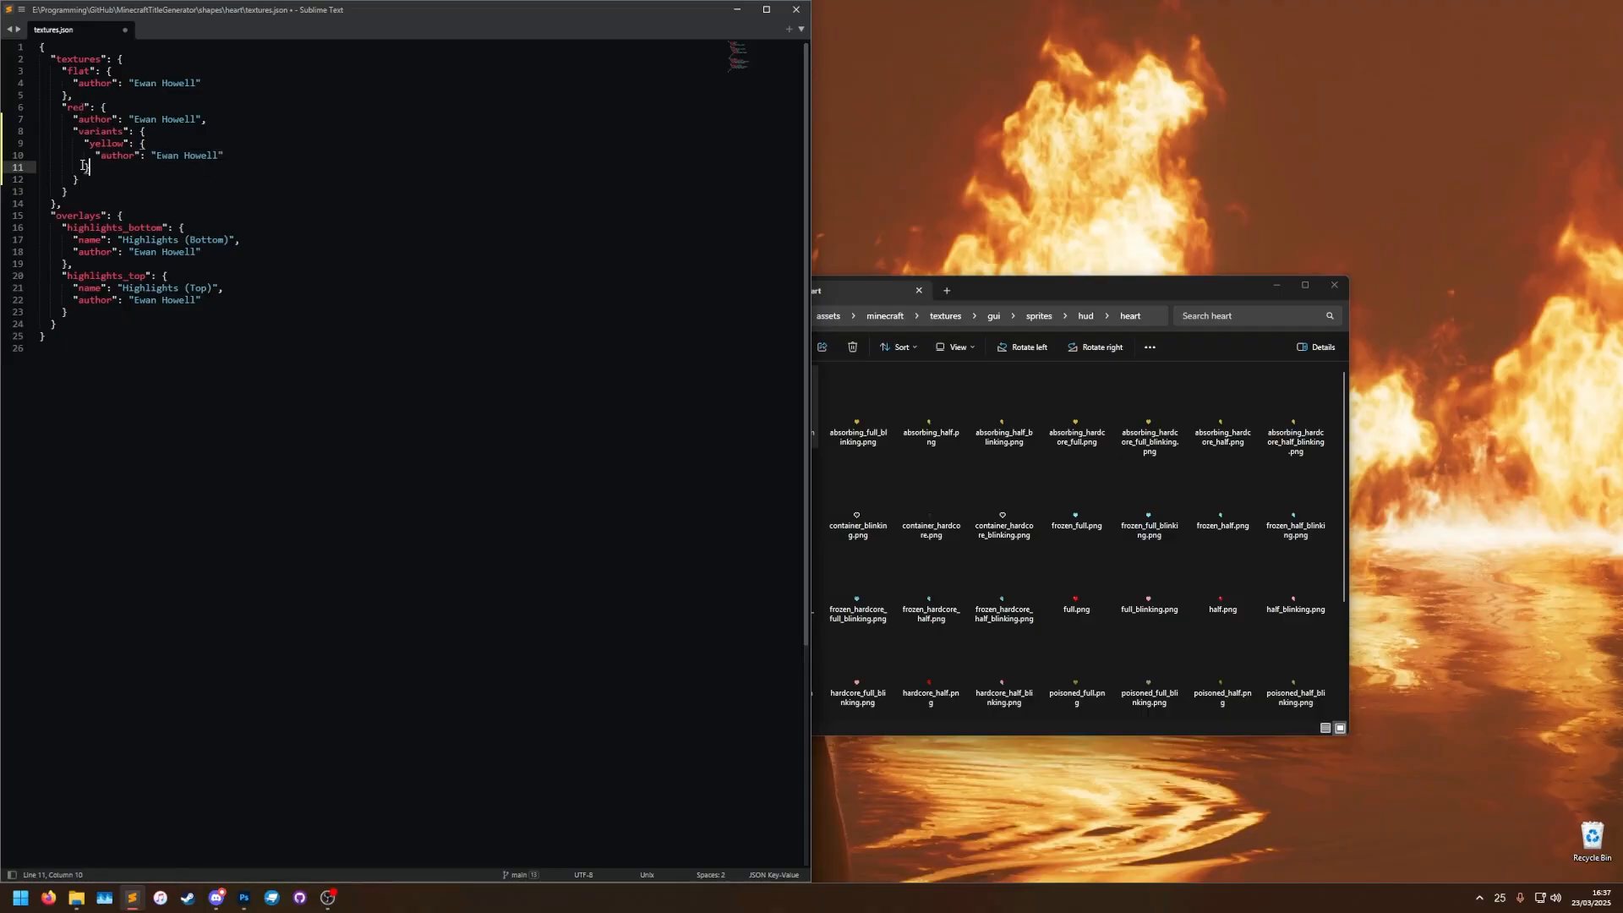
{"action": "left_click_drag", "start_coordinate": [85, 166], "coordinate": [172, 142]}
{"action": "key", "text": "BackSpace"}
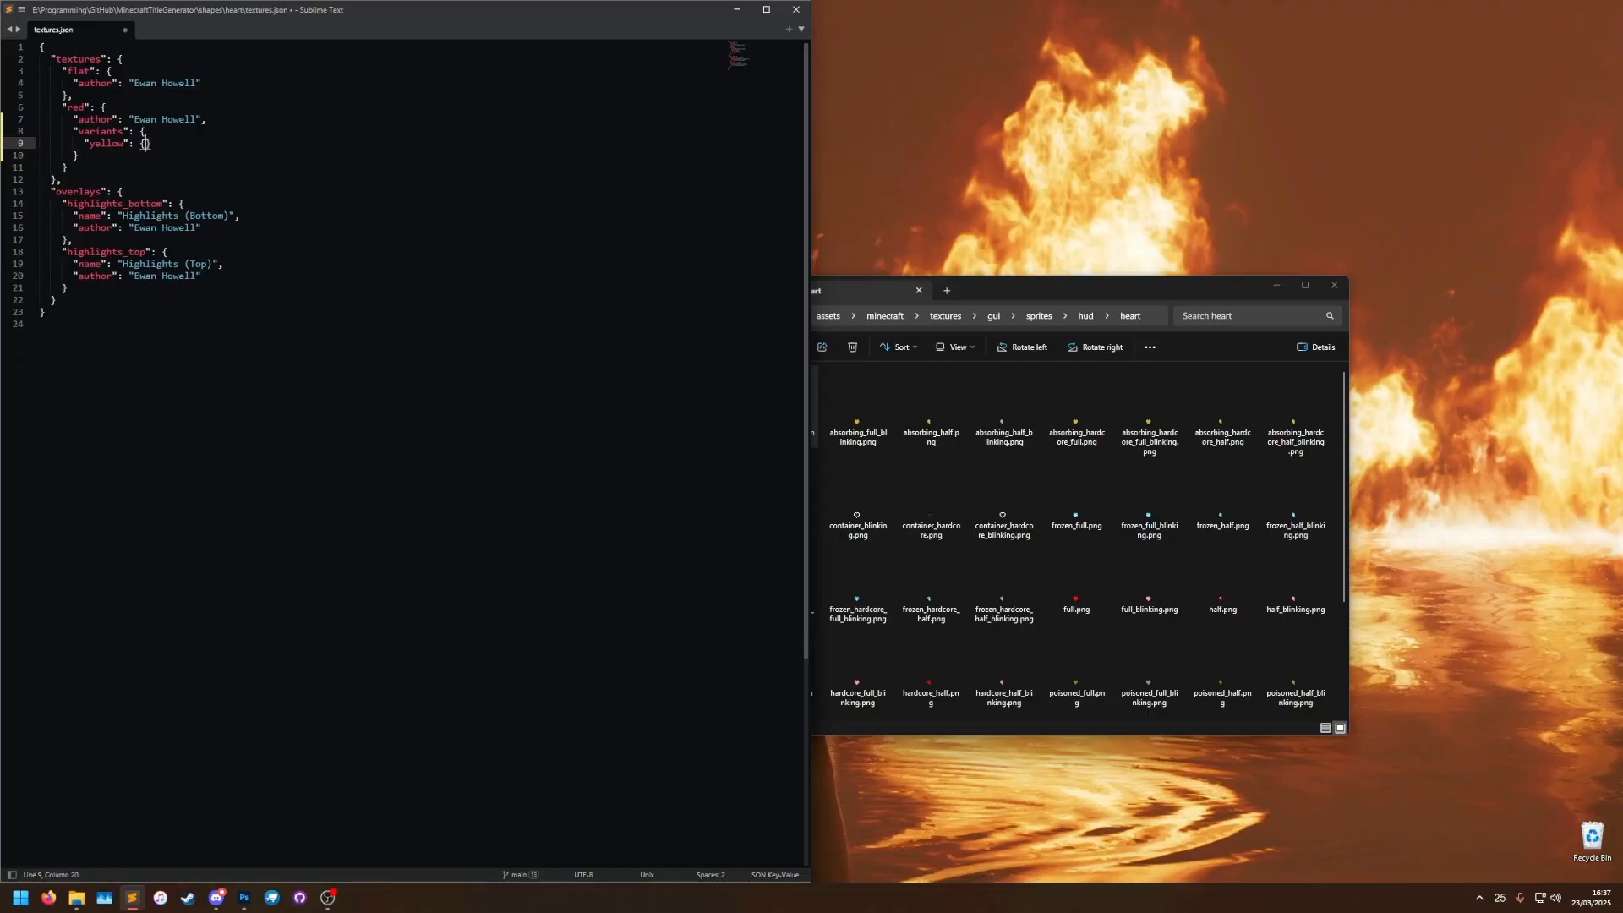
{"action": "left_click", "coordinate": [176, 134]}
{"action": "key", "text": "ctrl+s"}
Copy flat.png from the heart's textures folder and go up to the heart shape folder.
{"action": "left_click", "coordinate": [1085, 315]}
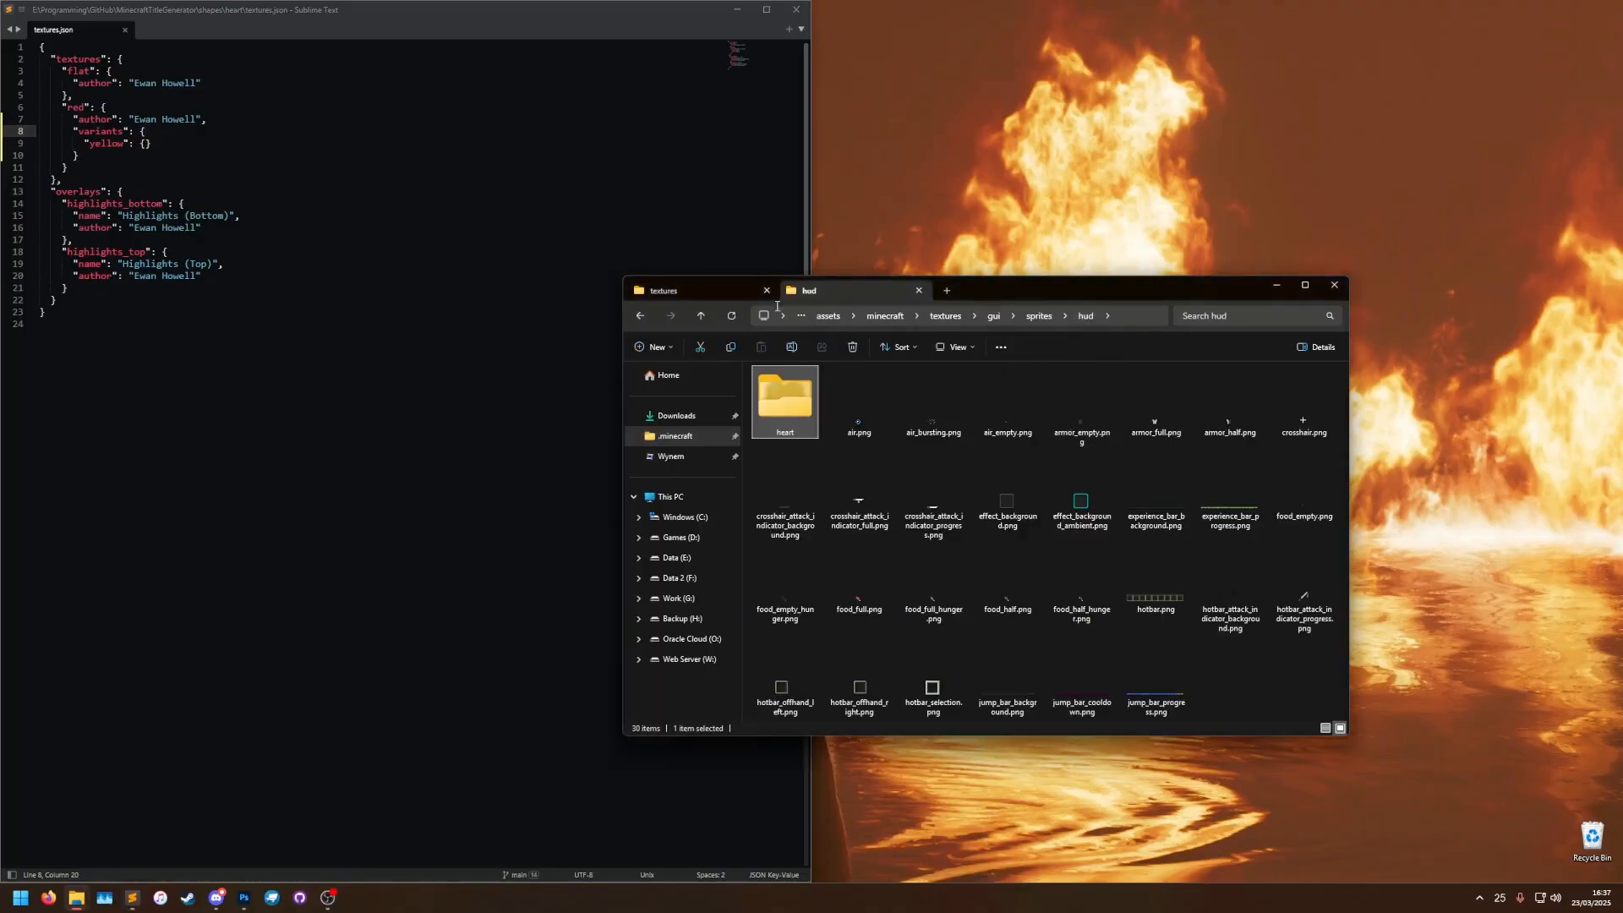
{"action": "key", "text": "ctrl+Tab"}
{"action": "key", "text": "ctrl+c"}
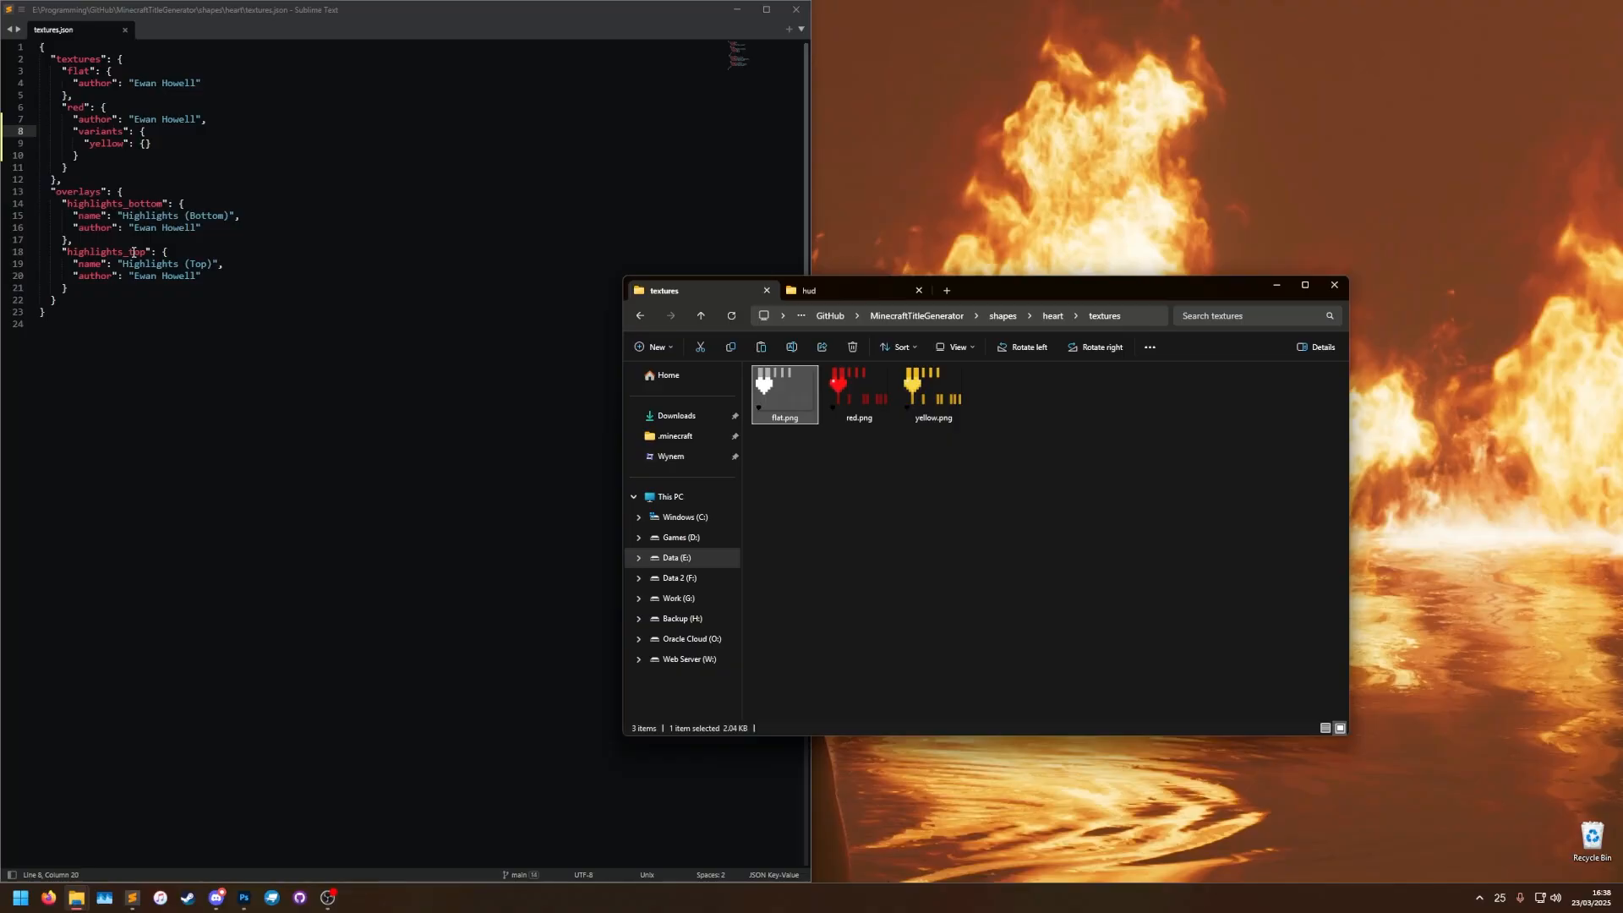
{"action": "left_click", "coordinate": [747, 386]}
{"action": "left_click", "coordinate": [787, 412]}
{"action": "left_click", "coordinate": [1054, 321]}
Create an overlays folder inside the heart folder and paste the copied flat.png into it.
{"action": "right_click", "coordinate": [867, 443]}
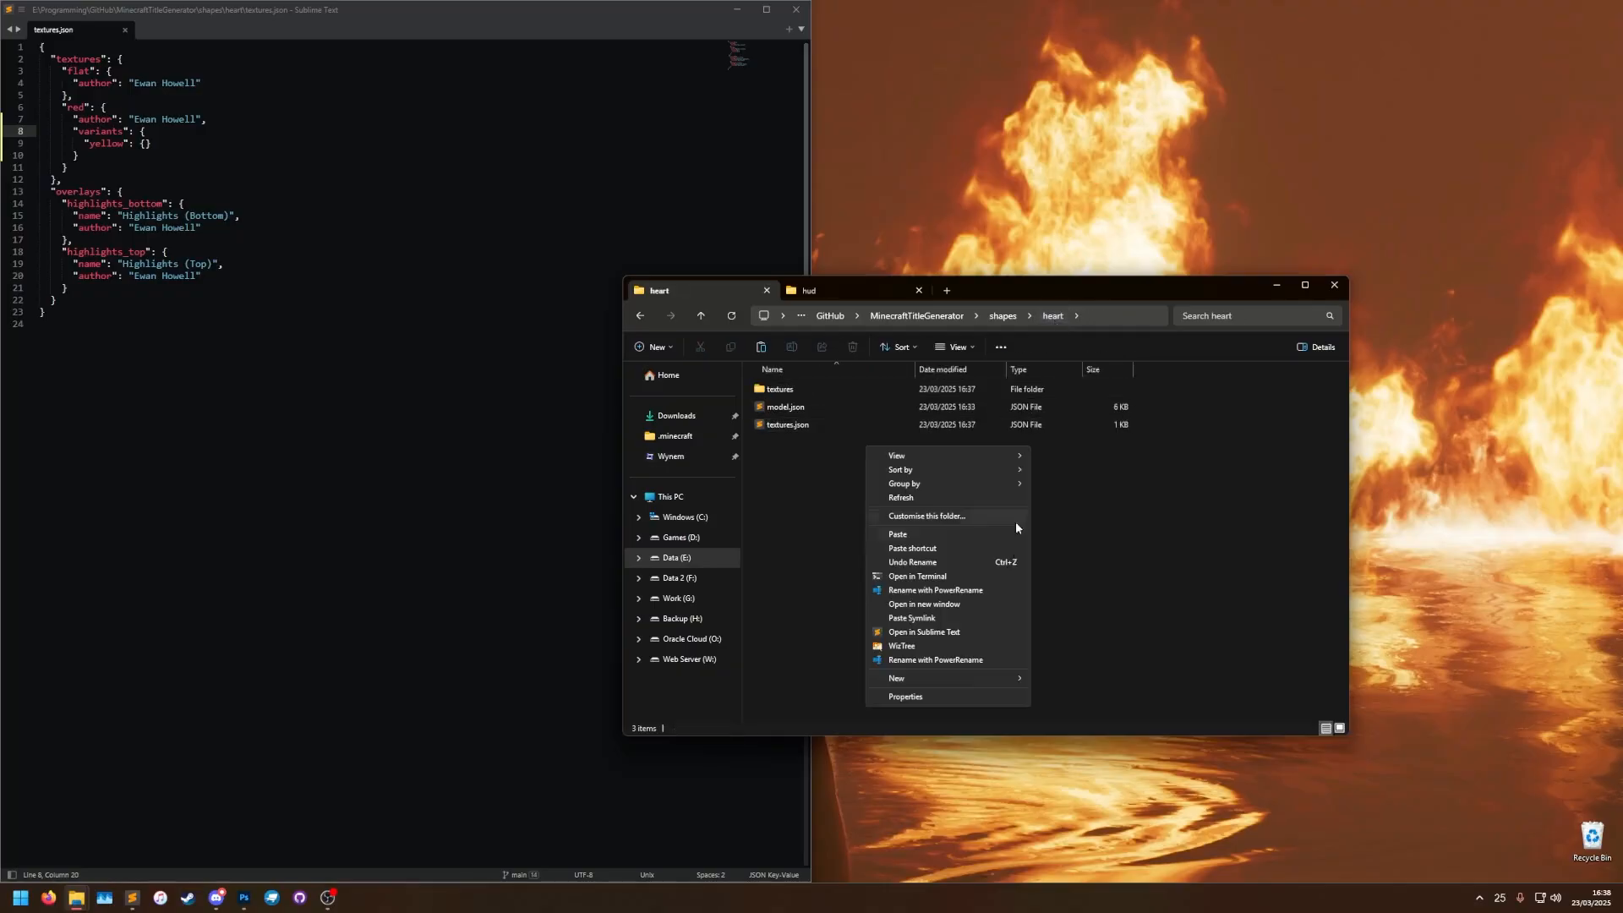
{"action": "mouse_move", "coordinate": [960, 676]}
{"action": "left_click", "coordinate": [1040, 679]}
{"action": "type", "text": "overlays"}
{"action": "key", "text": "Return"}
{"action": "double_click", "coordinate": [788, 443]}
{"action": "key", "text": "ctrl+v"}
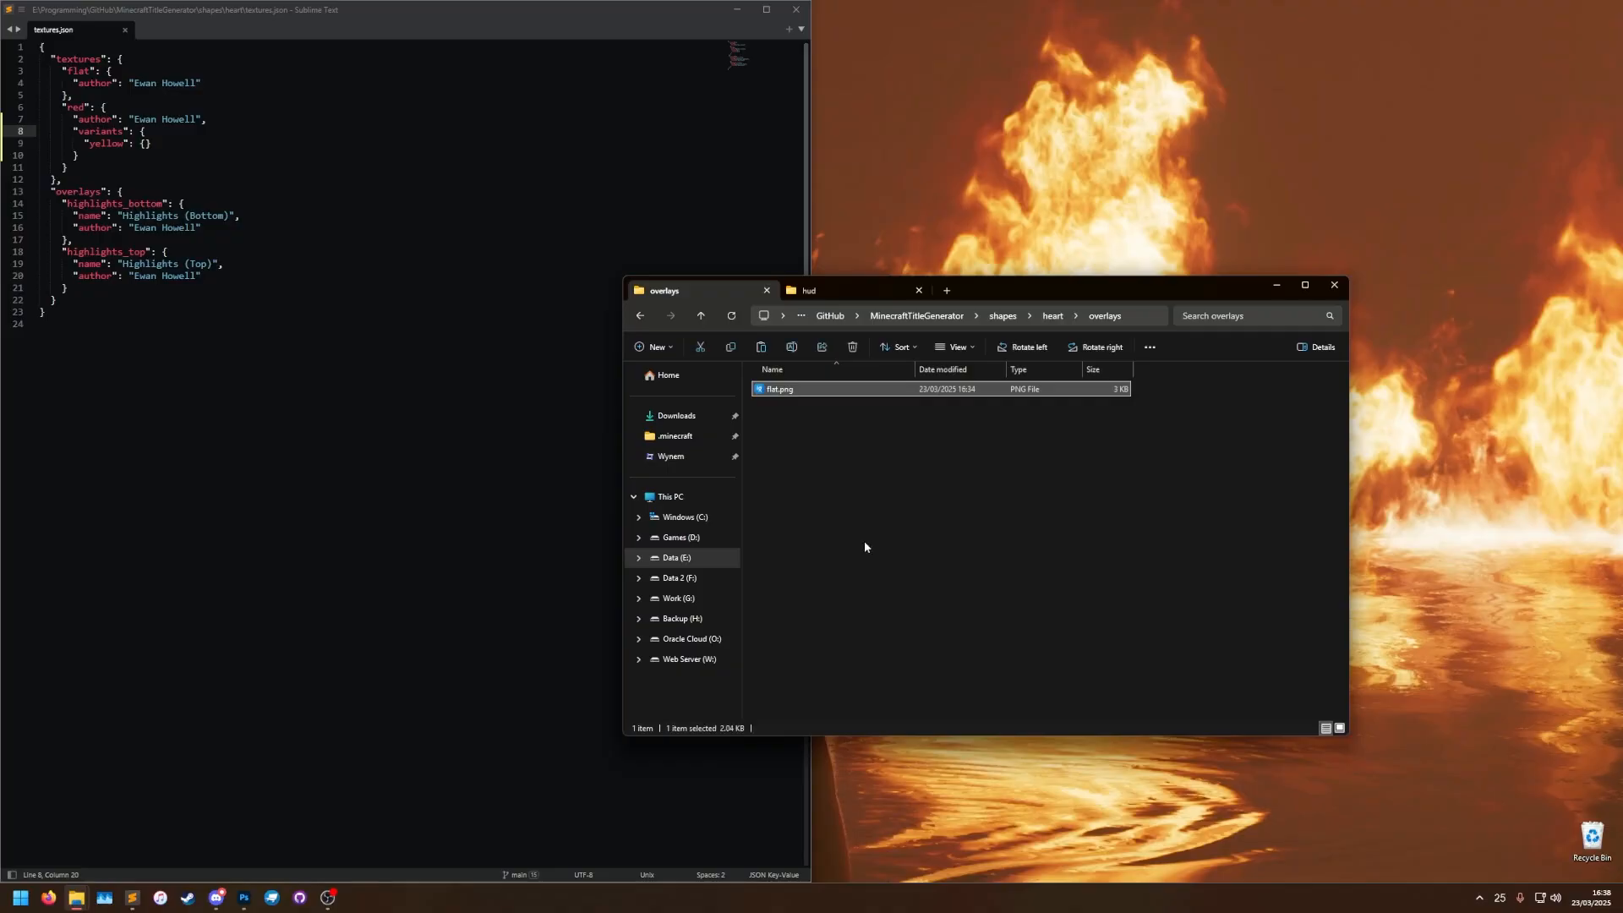
Rename the pasted texture highlights_top and open it in Photoshop for editing.
{"action": "key", "text": "F2"}
{"action": "type", "text": "highlights_top"}
{"action": "key", "text": "Return"}
{"action": "right_click", "coordinate": [784, 390]}
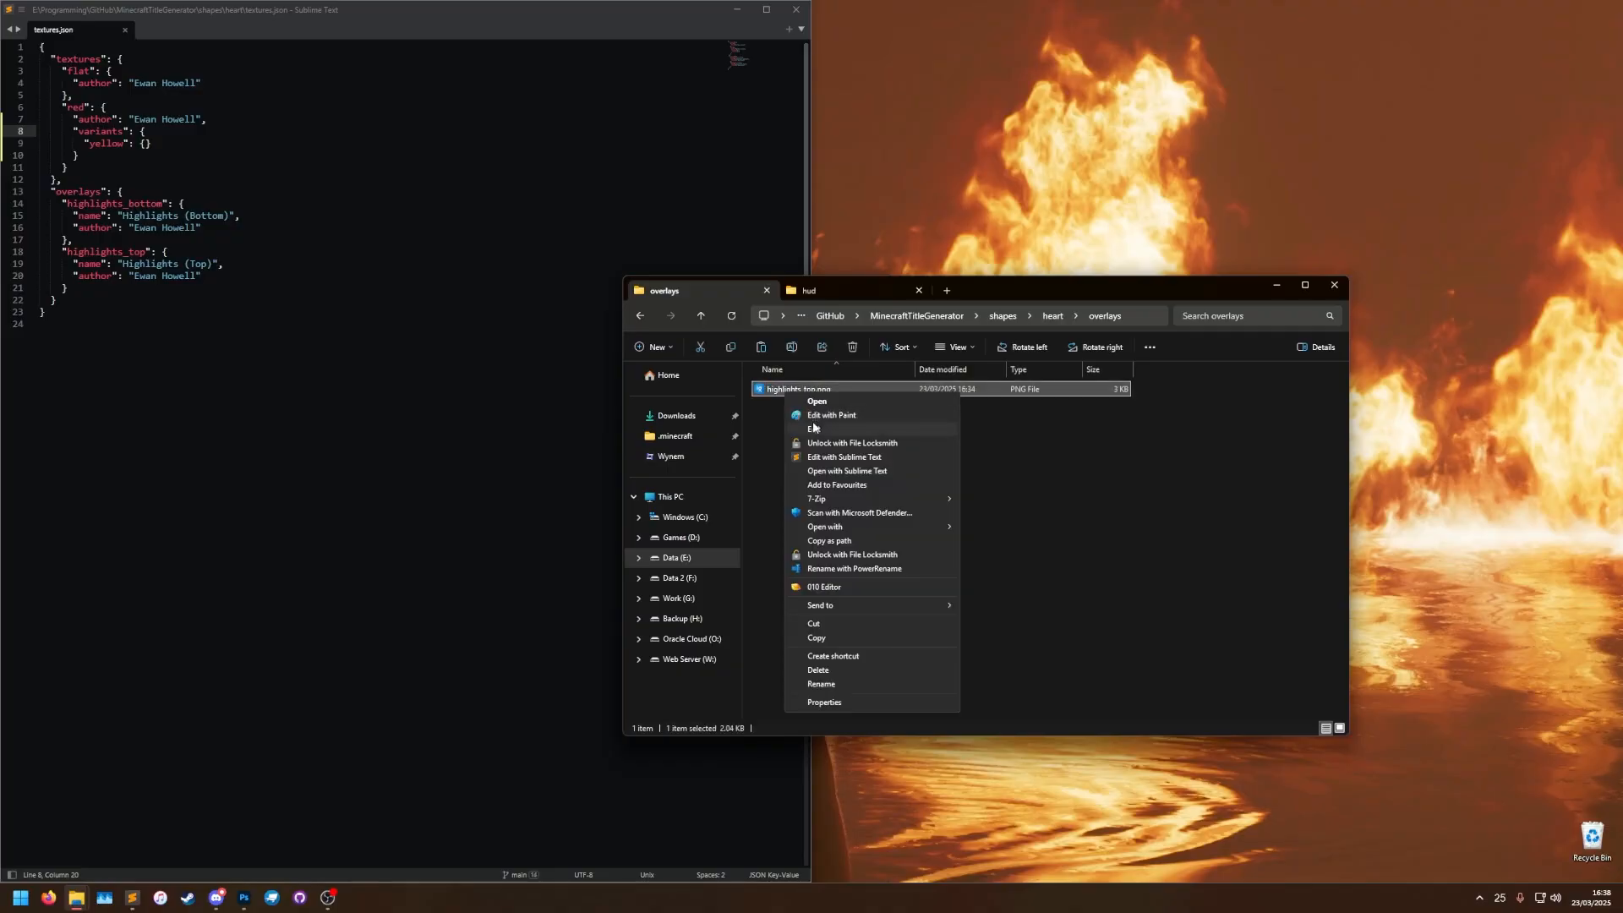
{"action": "left_click", "coordinate": [812, 427]}
Delete the light grey strips, dark grey strips and black areas with the Magic Wand, keeping only the white heart face.
{"action": "left_click", "coordinate": [12, 117]}
{"action": "left_click", "coordinate": [547, 310]}
{"action": "left_click", "coordinate": [585, 594]}
{"action": "left_click", "coordinate": [544, 705]}
{"action": "key", "text": "Delete"}
{"action": "key", "text": "ctrl+d"}
{"action": "scroll", "coordinate": [575, 524], "scroll_direction": "up", "scroll_amount": 5, "text": "alt"}
{"action": "middle_click_drag", "start_coordinate": [700, 369], "coordinate": [457, 330]}
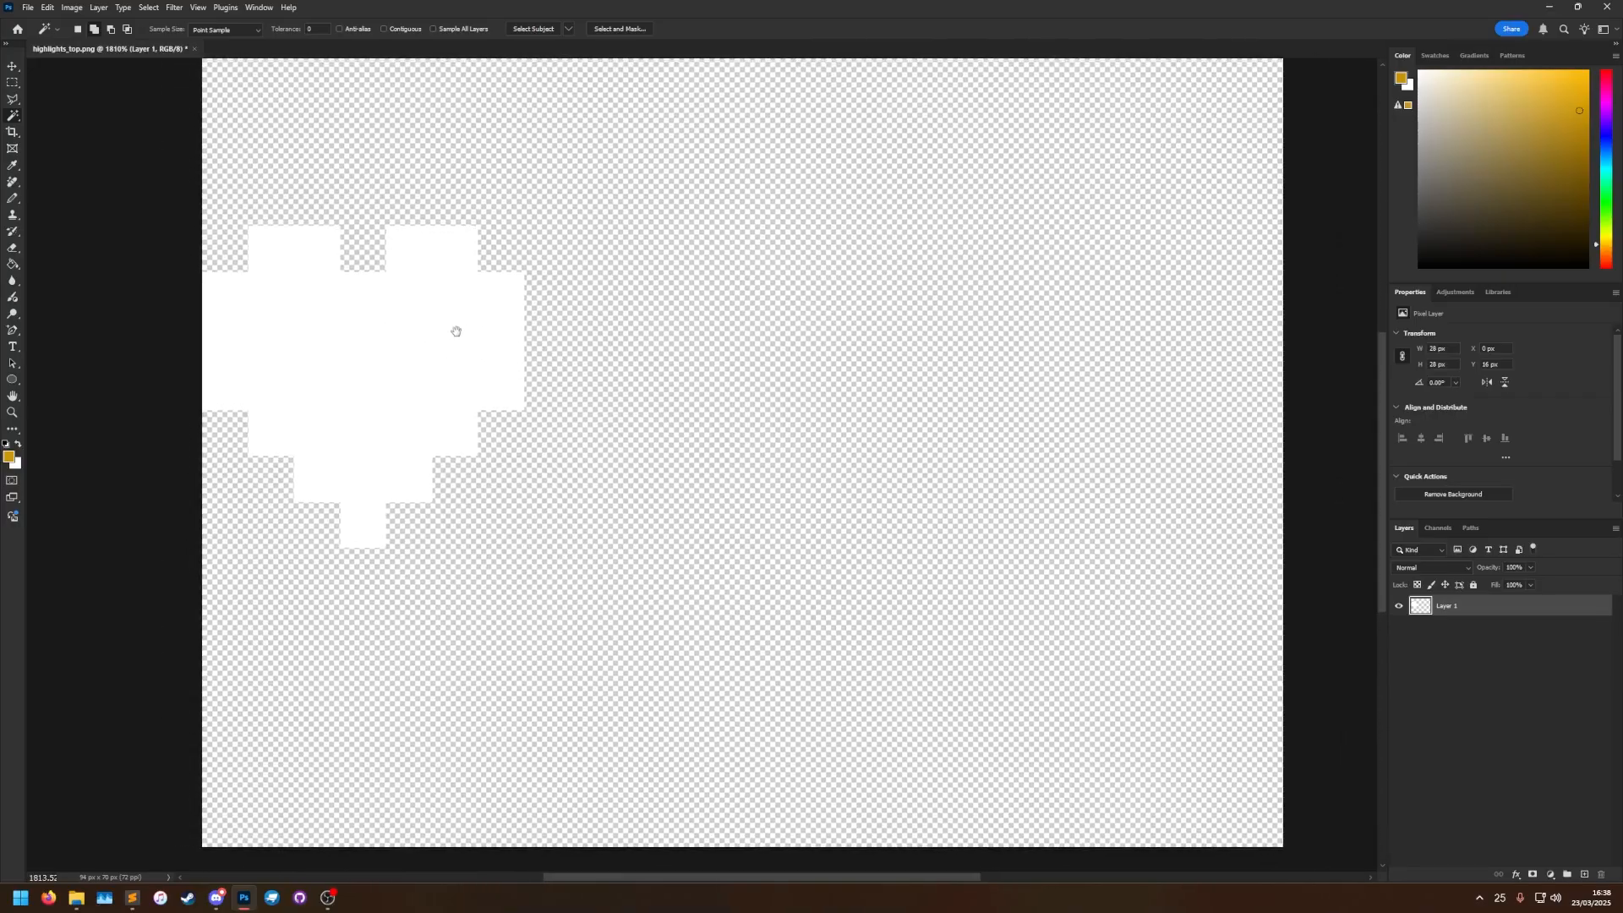
Duplicate the white heart onto a new layer, align it exactly over the original and invert it to black.
{"action": "key", "text": "v"}
{"action": "key", "text": "ctrl+c"}
{"action": "key", "text": "ctrl+v"}
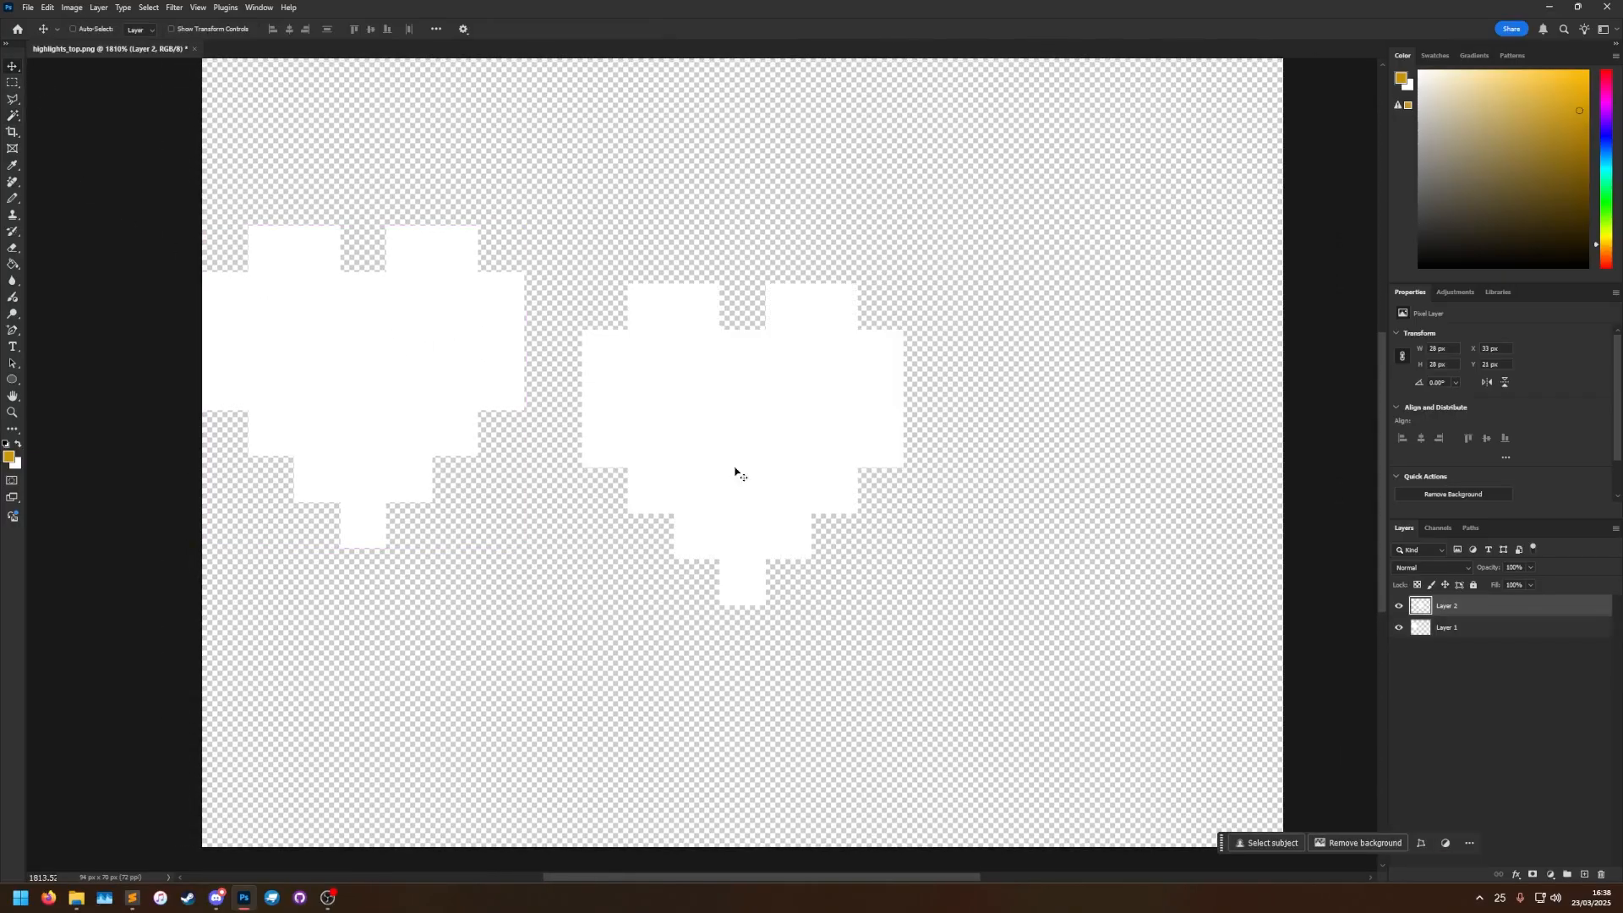
{"action": "left_click_drag", "start_coordinate": [692, 440], "coordinate": [242, 355]}
{"action": "key", "text": "ctrl+i"}
Move the black heart down one pixel and merge it with the white heart layer.
{"action": "scroll", "coordinate": [242, 355], "scroll_direction": "up", "scroll_amount": 3, "text": "alt"}
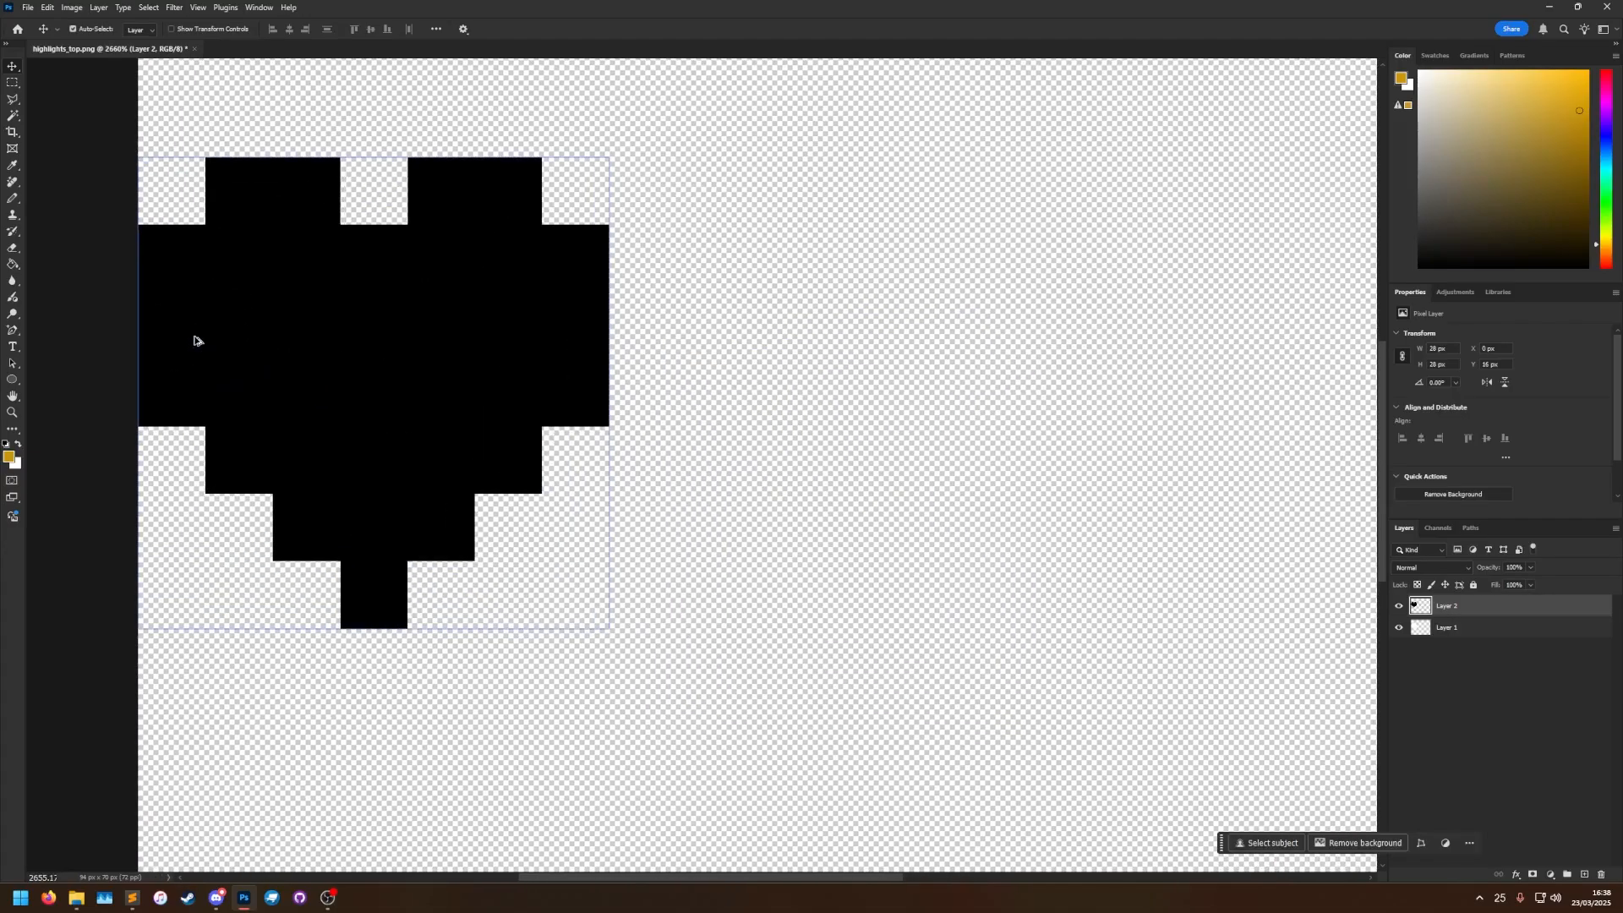
{"action": "mouse_move", "coordinate": [264, 225]}
{"action": "left_mouse_down"}
{"action": "mouse_move", "coordinate": [279, 225]}
{"action": "mouse_move", "coordinate": [254, 236]}
{"action": "left_mouse_up"}
{"action": "left_click", "coordinate": [1471, 630], "text": "shift"}
{"action": "key", "text": "ctrl+e"}
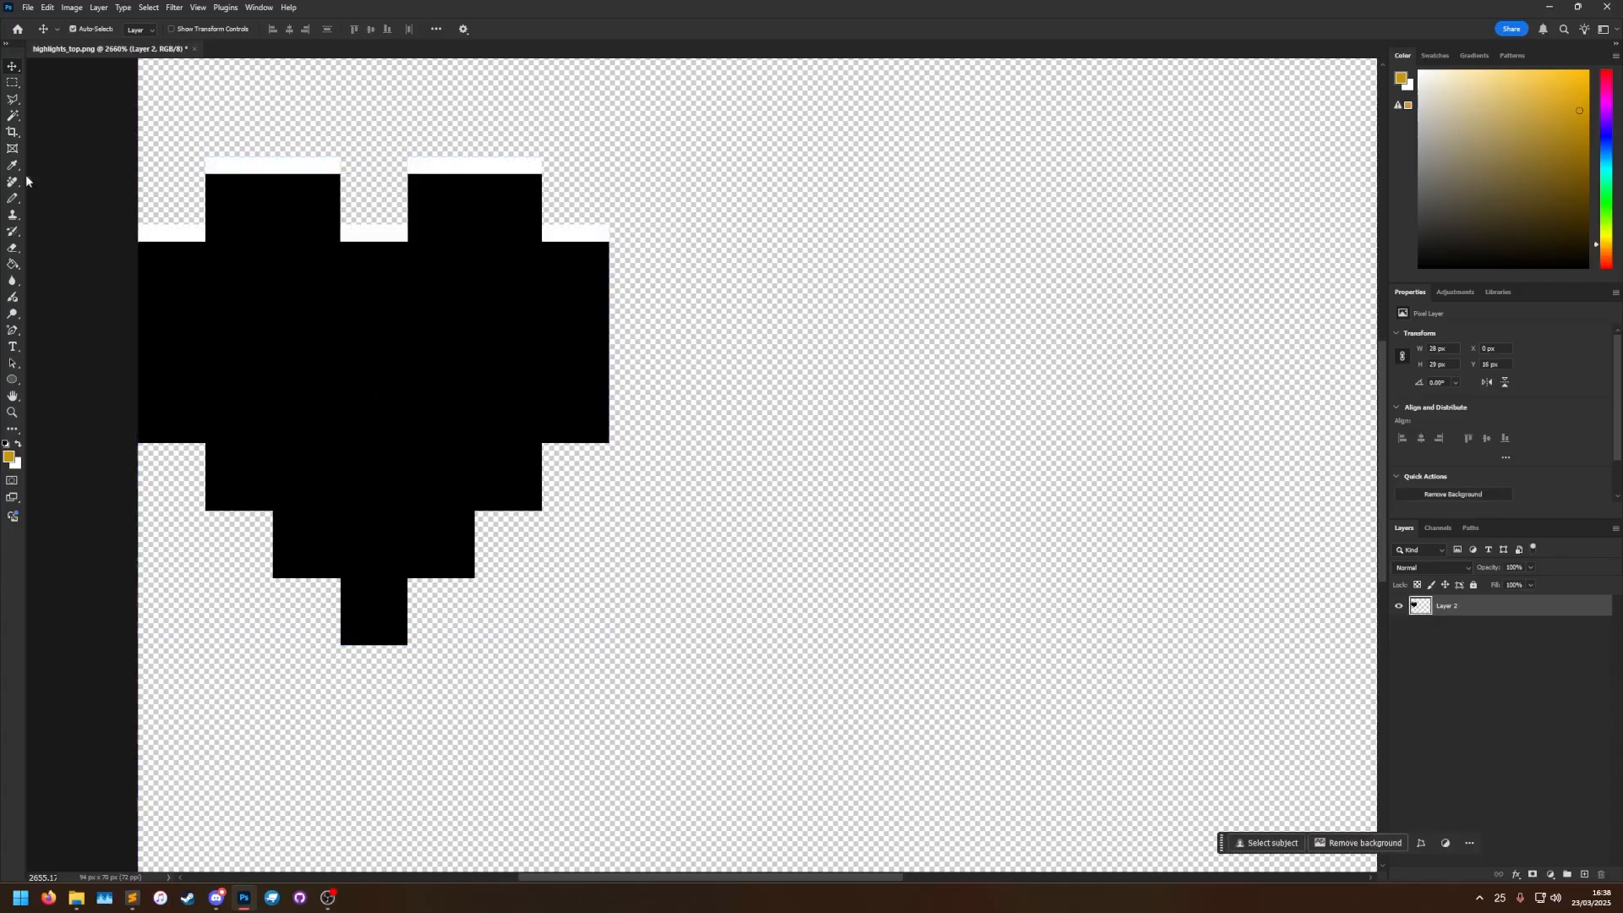
Delete the black heart with the Magic Wand, keeping only the white highlights on the top edges.
{"action": "left_click", "coordinate": [12, 116]}
{"action": "left_click", "coordinate": [288, 271]}
{"action": "key", "text": "Delete"}
{"action": "key", "text": "ctrl+d"}
Undo back to separate heart layers, place the black heart one pixel above the white one and merge them.
{"action": "key", "text": "ctrl+z"}
{"action": "key", "text": "ctrl+z"}
{"action": "key", "text": "ctrl+z"}
{"action": "key", "text": "ctrl+z"}
{"action": "left_click", "coordinate": [13, 67]}
{"action": "left_click_drag", "start_coordinate": [319, 331], "coordinate": [318, 306]}
{"action": "left_click", "coordinate": [1467, 630], "text": "ctrl"}
{"action": "key", "text": "ctrl+e"}
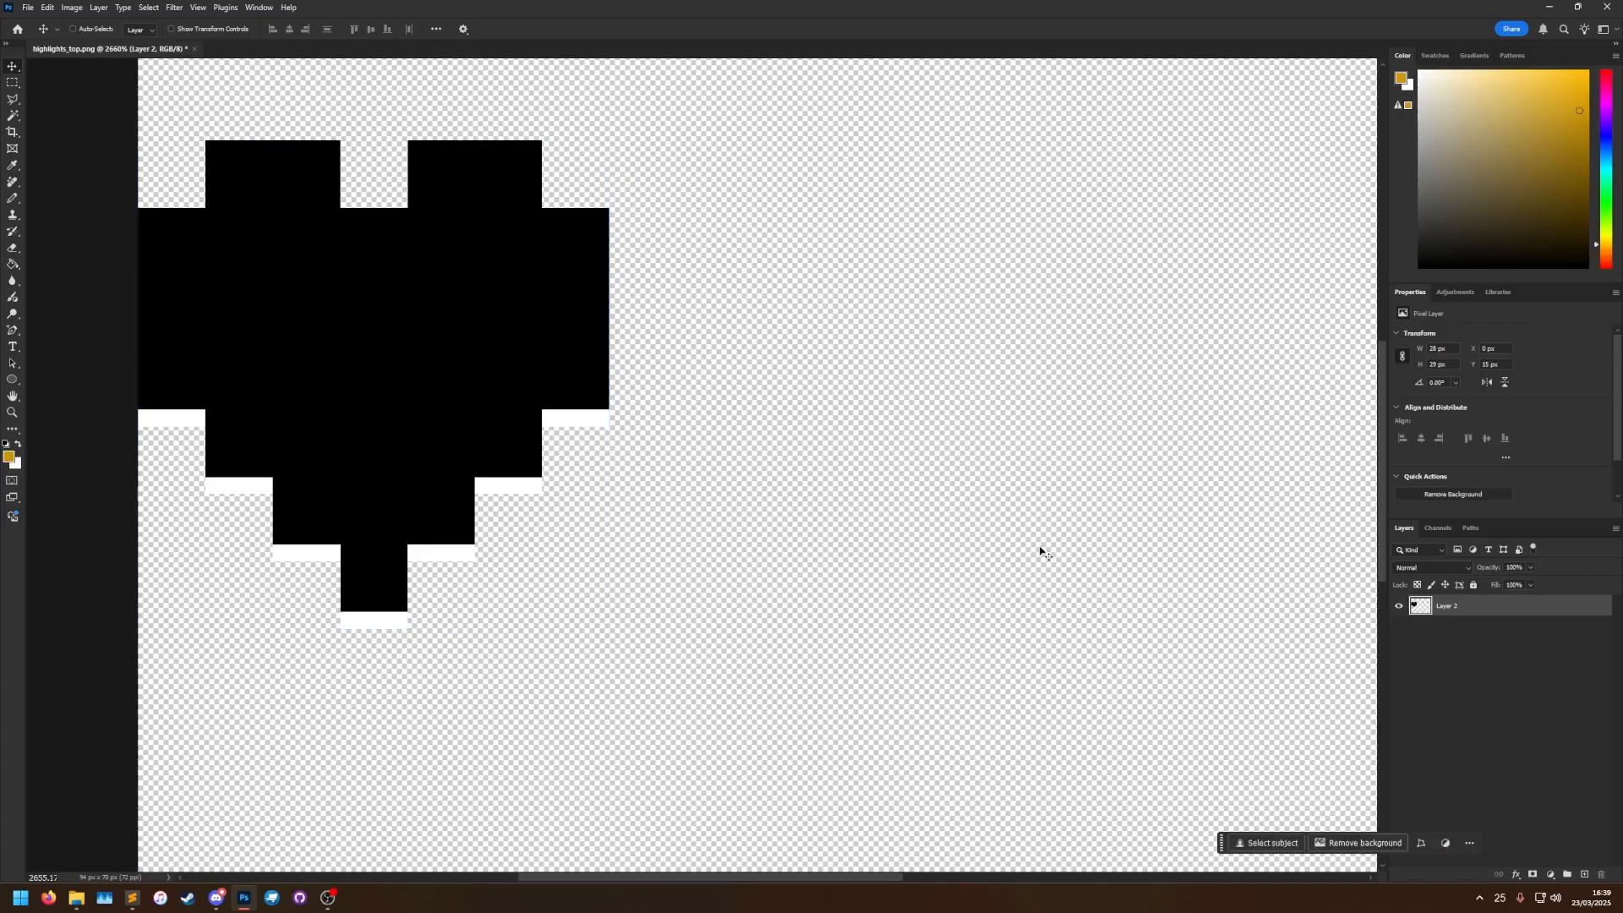
Delete the black heart, keeping the white bottom-edge highlights, and save the result as highlights_bottom.png in the overlays folder.
{"action": "left_click", "coordinate": [13, 116]}
{"action": "left_click", "coordinate": [222, 227]}
{"action": "key", "text": "Delete"}
{"action": "key", "text": "ctrl+d"}
{"action": "scroll", "coordinate": [232, 388], "scroll_direction": "up", "scroll_amount": 3, "text": "alt"}
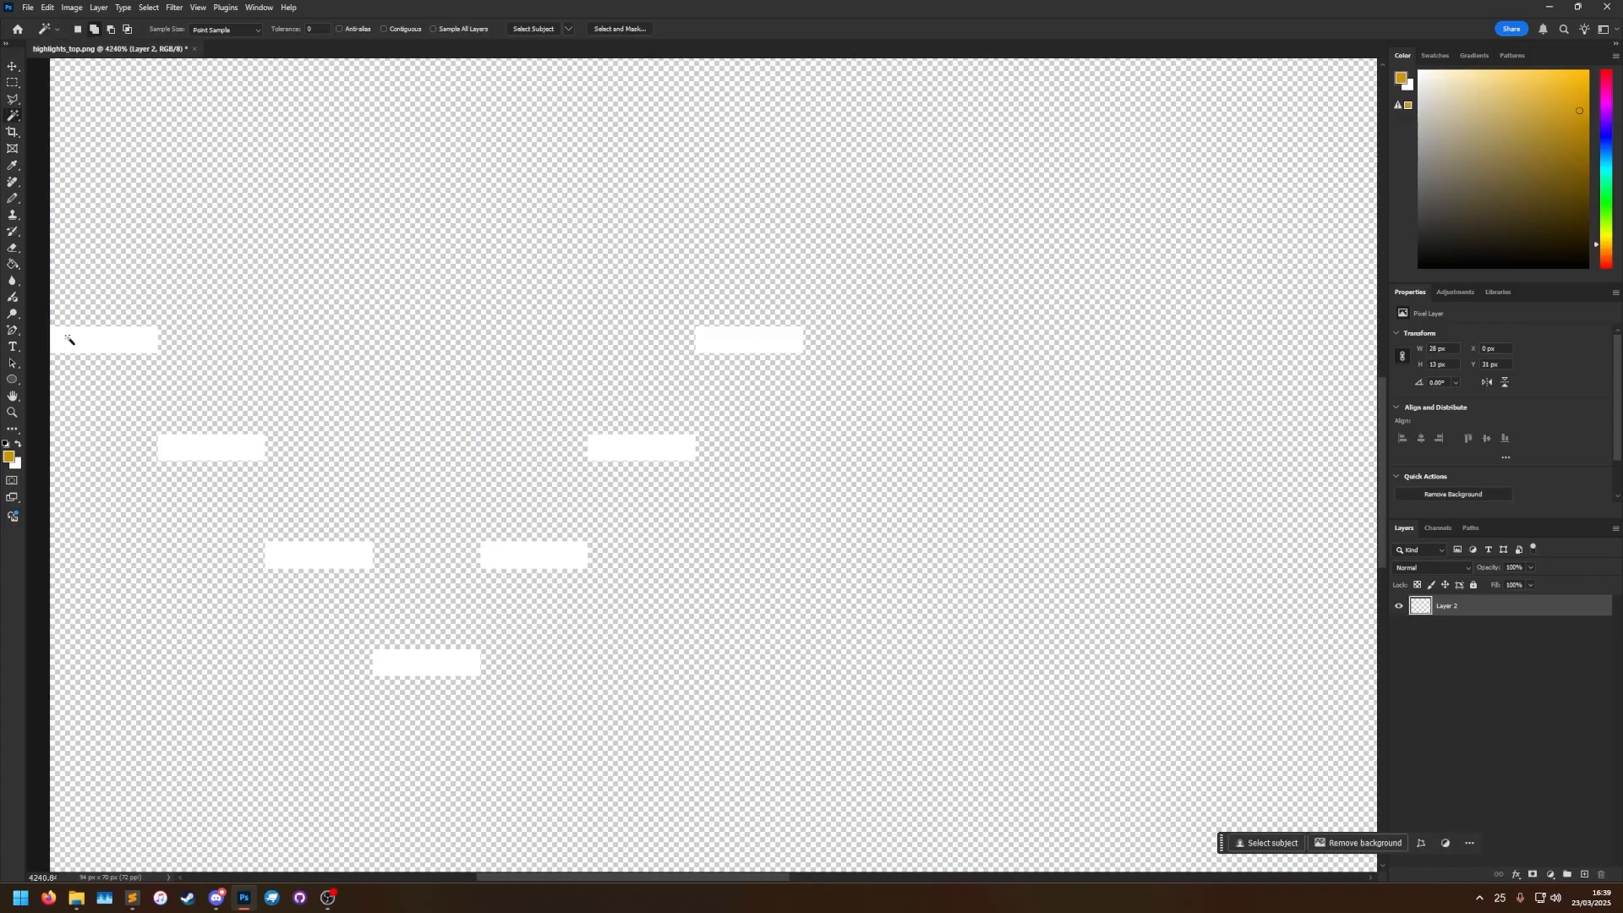
{"action": "scroll", "coordinate": [344, 221], "scroll_direction": "down", "scroll_amount": 3, "text": "alt"}
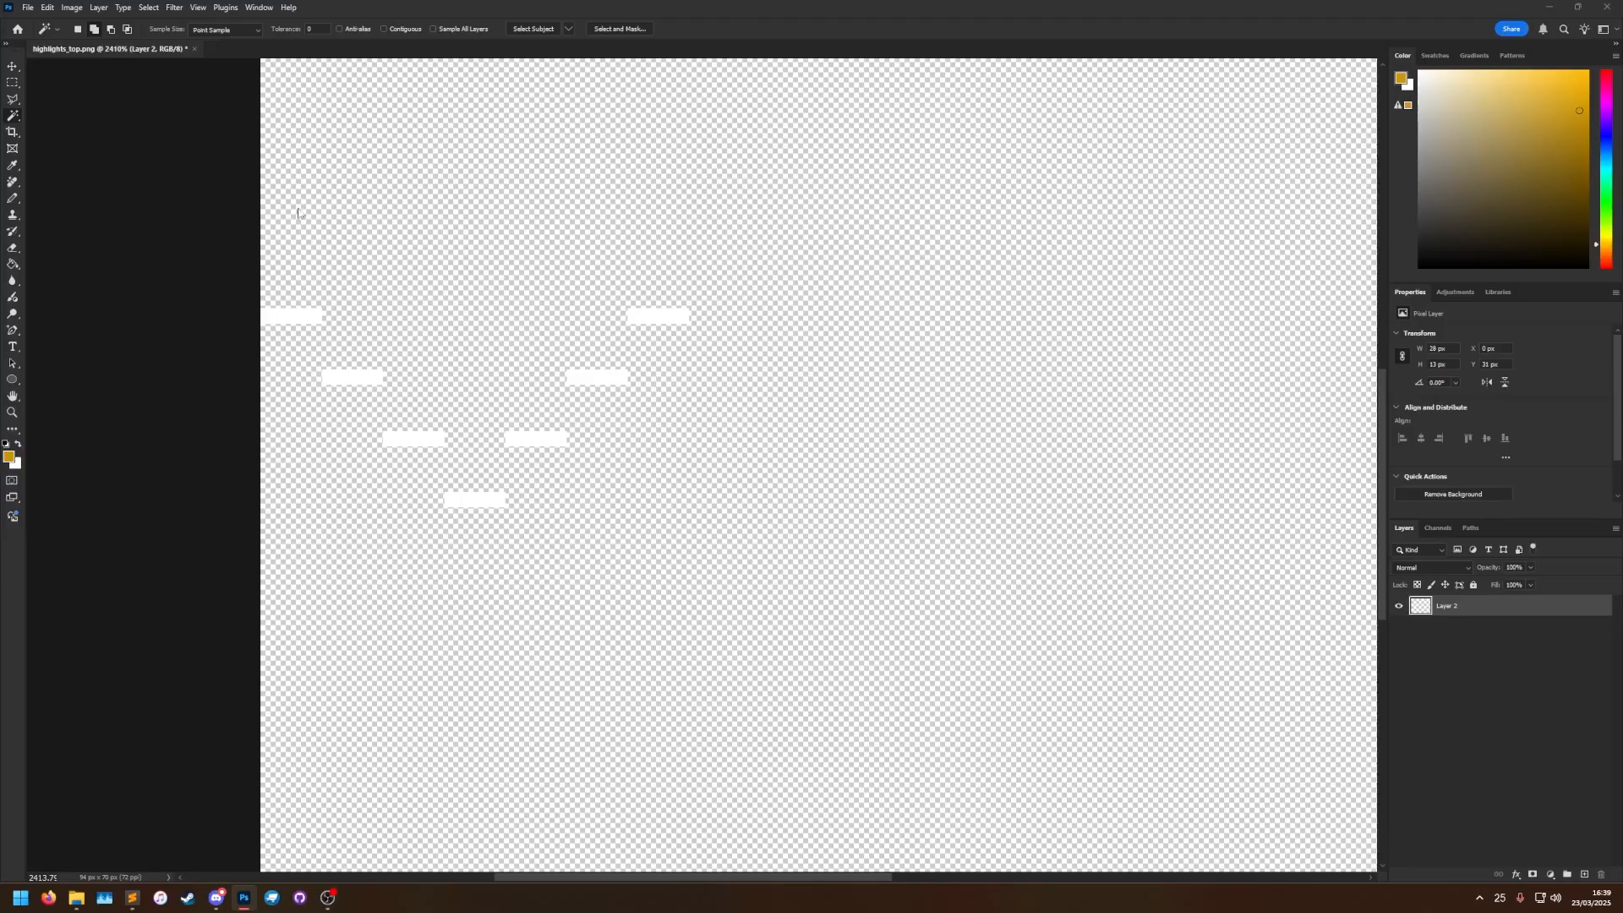
{"action": "key", "text": "ctrl+shift+s"}
{"action": "left_click", "coordinate": [139, 365]}
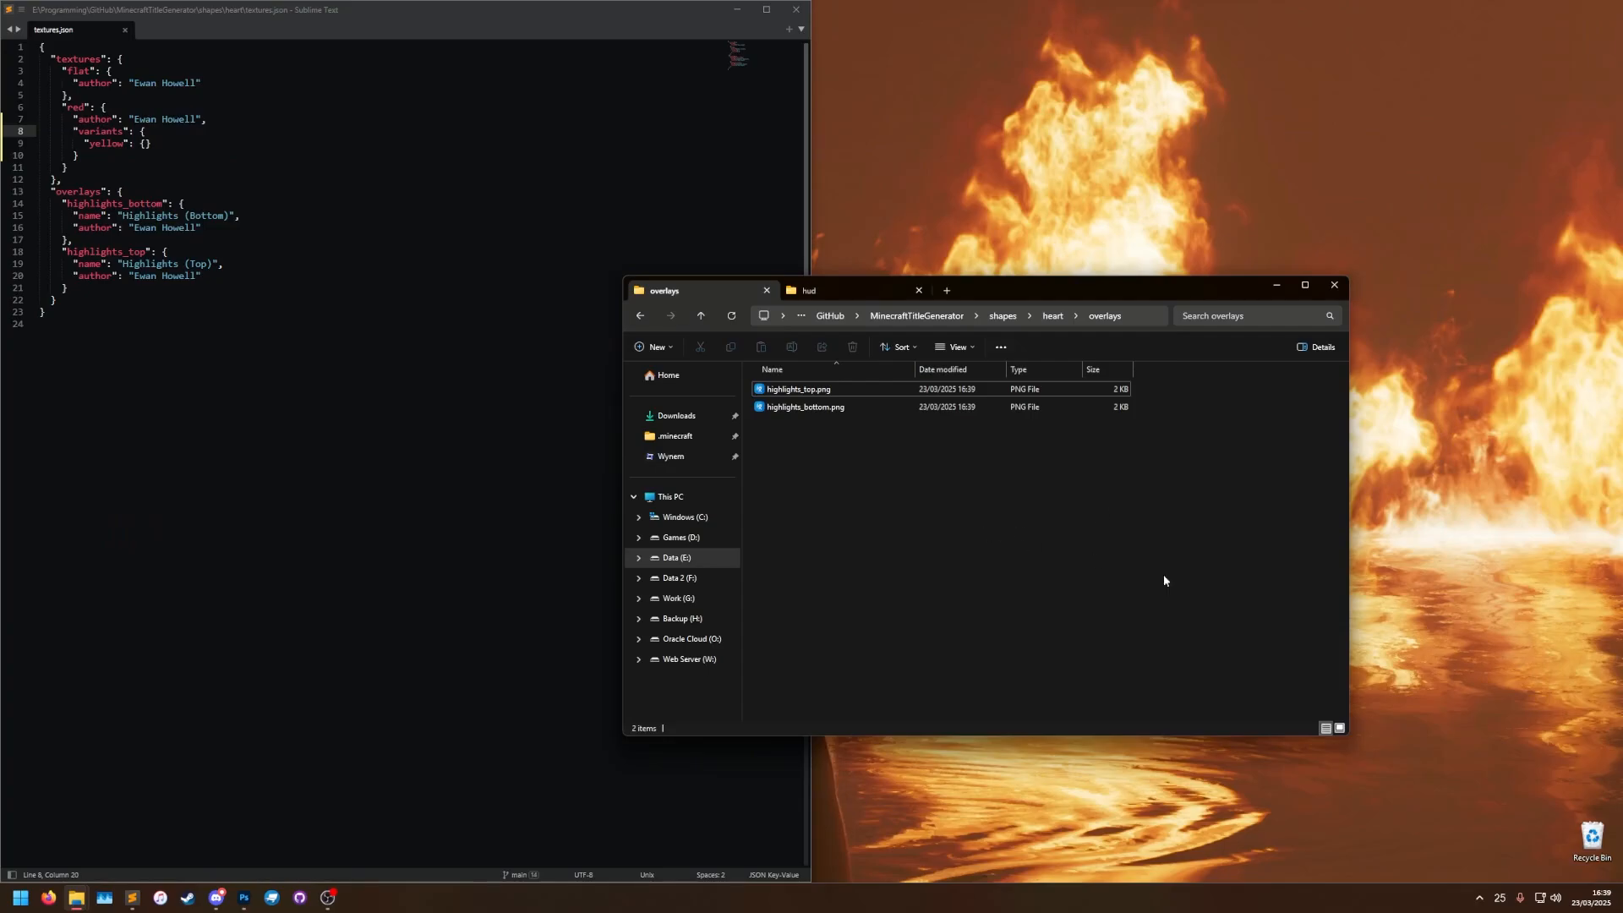
Go to the MinecraftTitleGenerator root folder in File Explorer and open its shapes.json in Sublime Text.
{"action": "left_click", "coordinate": [1339, 728]}
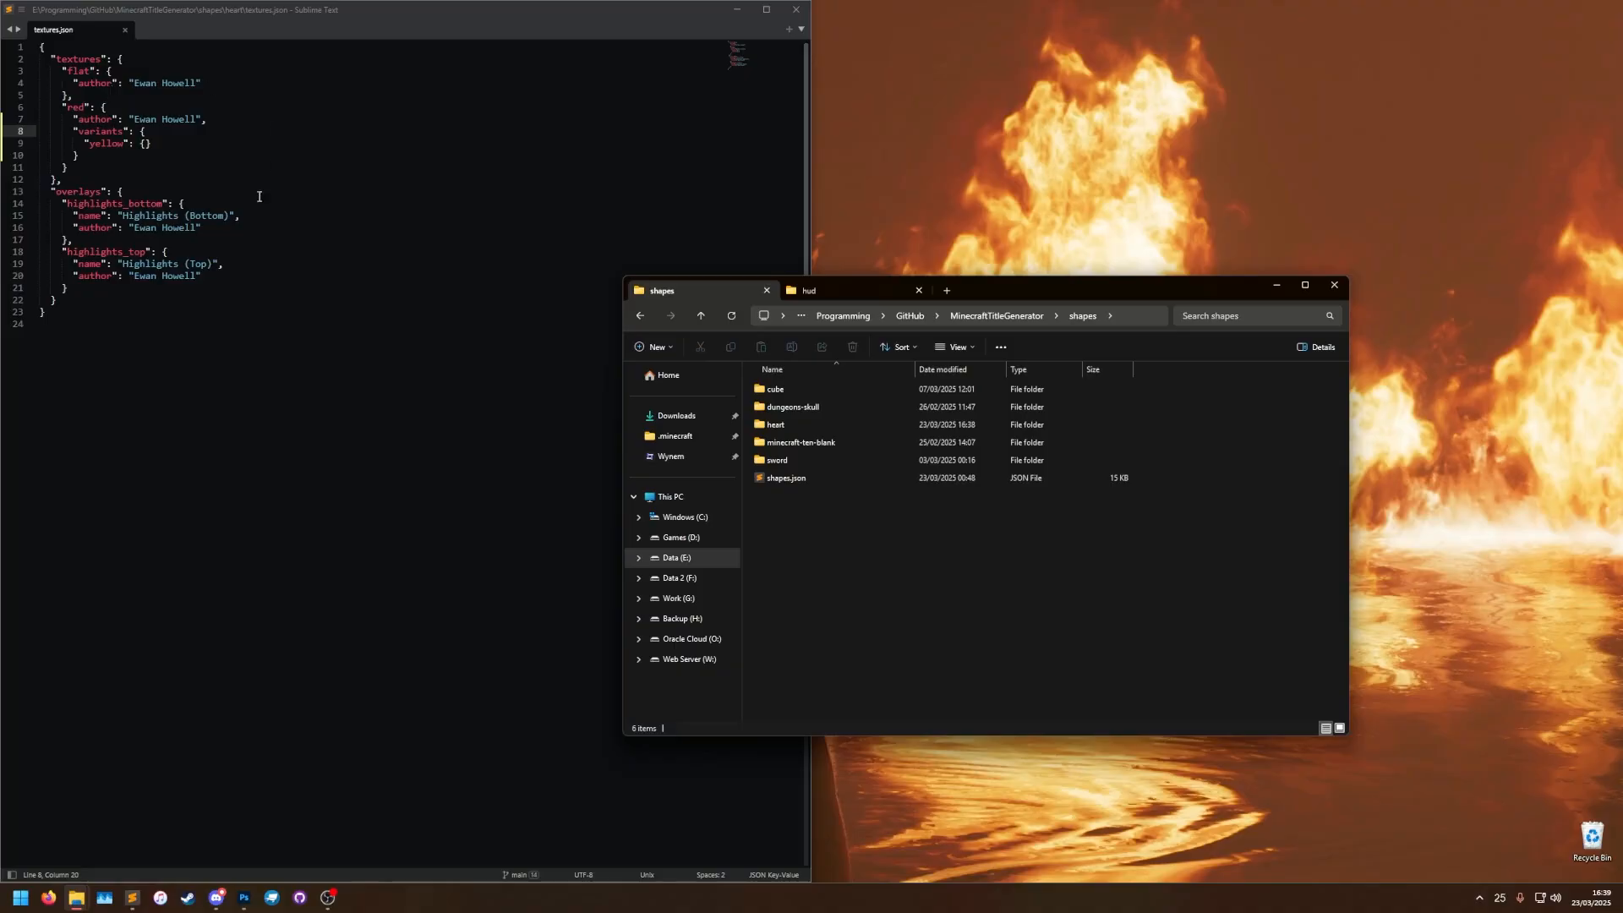
{"action": "left_click", "coordinate": [991, 319]}
{"action": "left_click", "coordinate": [885, 633]}
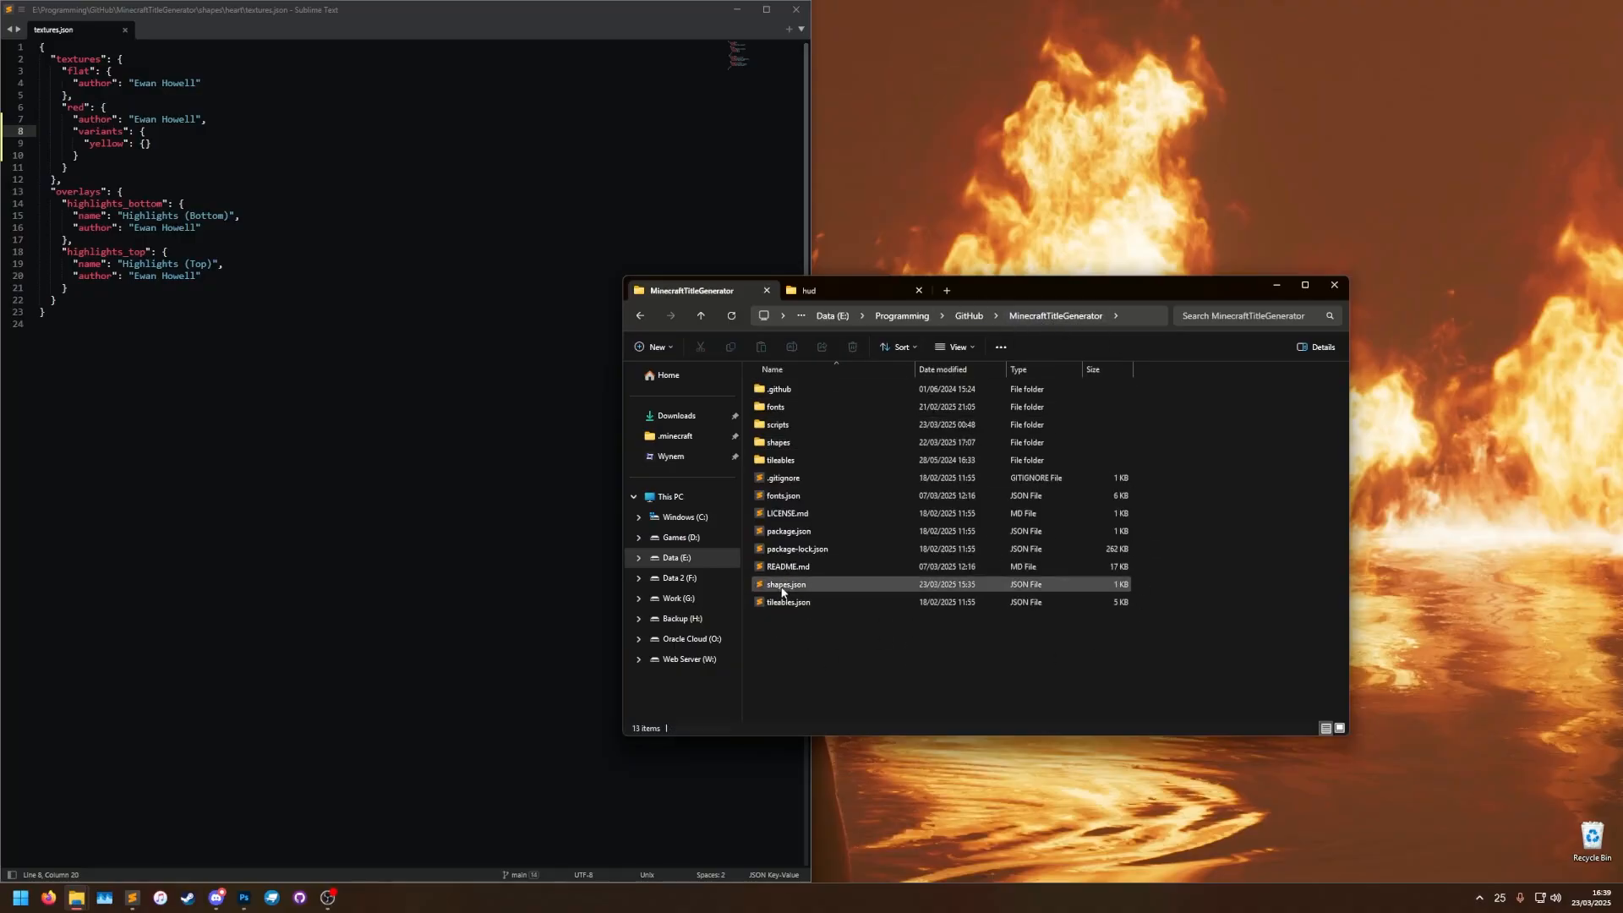
{"action": "double_click", "coordinate": [809, 585]}
{"action": "left_click", "coordinate": [371, 408]}
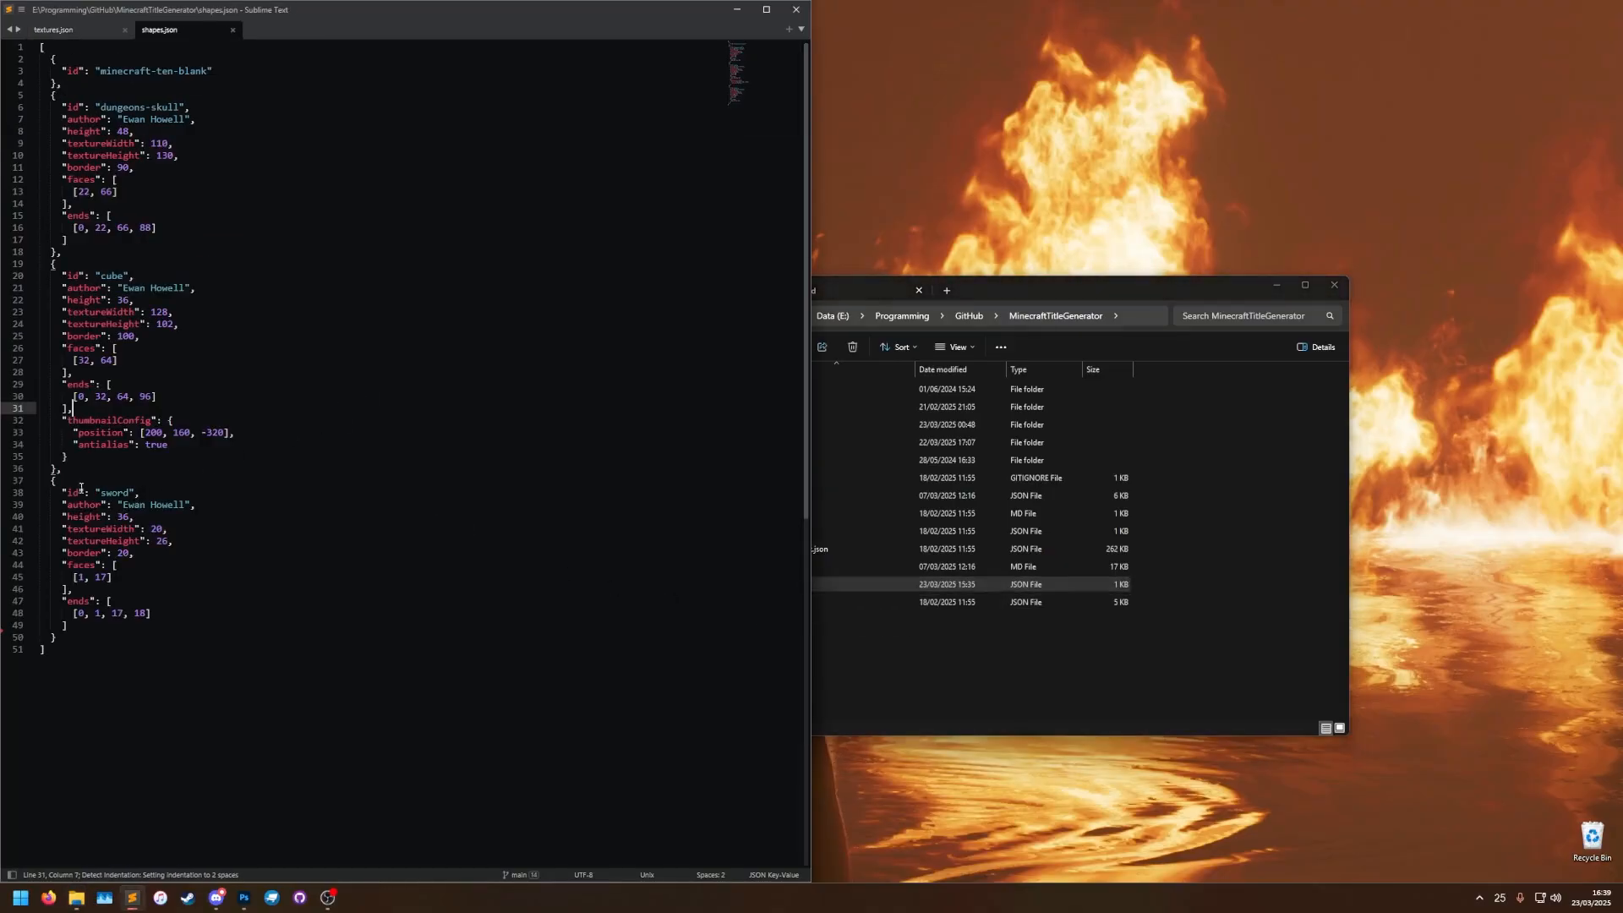
Duplicate the sword entry at the end of shapes.json and set the copy's id to heart.
{"action": "left_click_drag", "start_coordinate": [58, 470], "coordinate": [61, 642]}
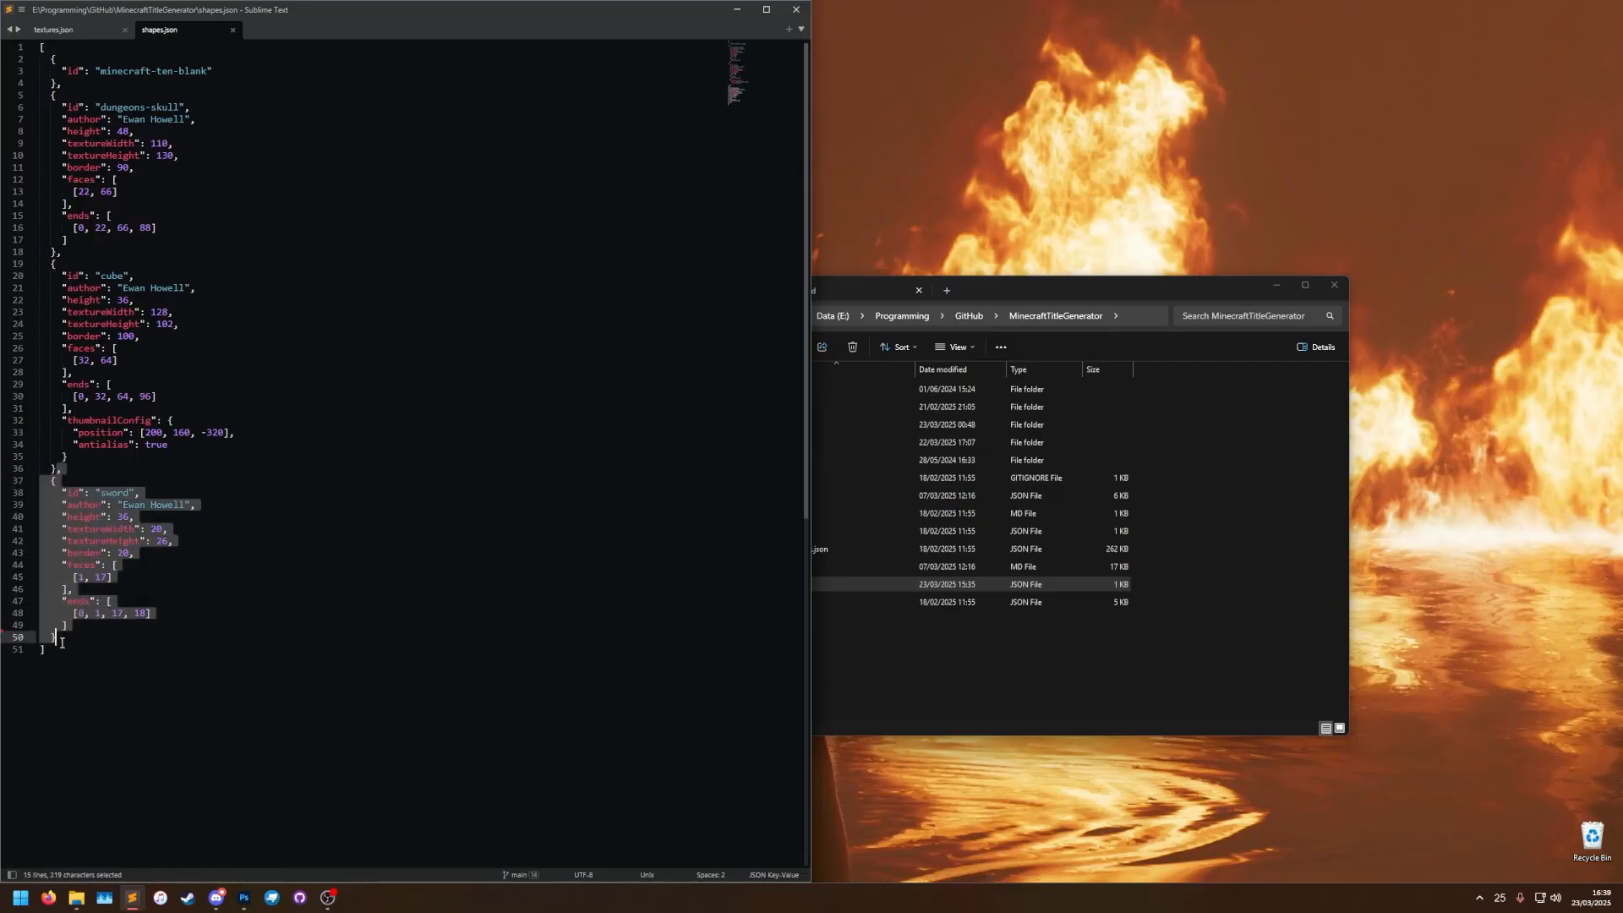
{"action": "key", "text": "ctrl+c"}
{"action": "key", "text": "Right"}
{"action": "key", "text": "ctrl+v"}
{"action": "left_click", "coordinate": [117, 420]}
{"action": "double_click", "coordinate": [115, 408]}
{"action": "type", "text": "heart"}
{"action": "left_click_drag", "start_coordinate": [122, 420], "coordinate": [186, 420]}
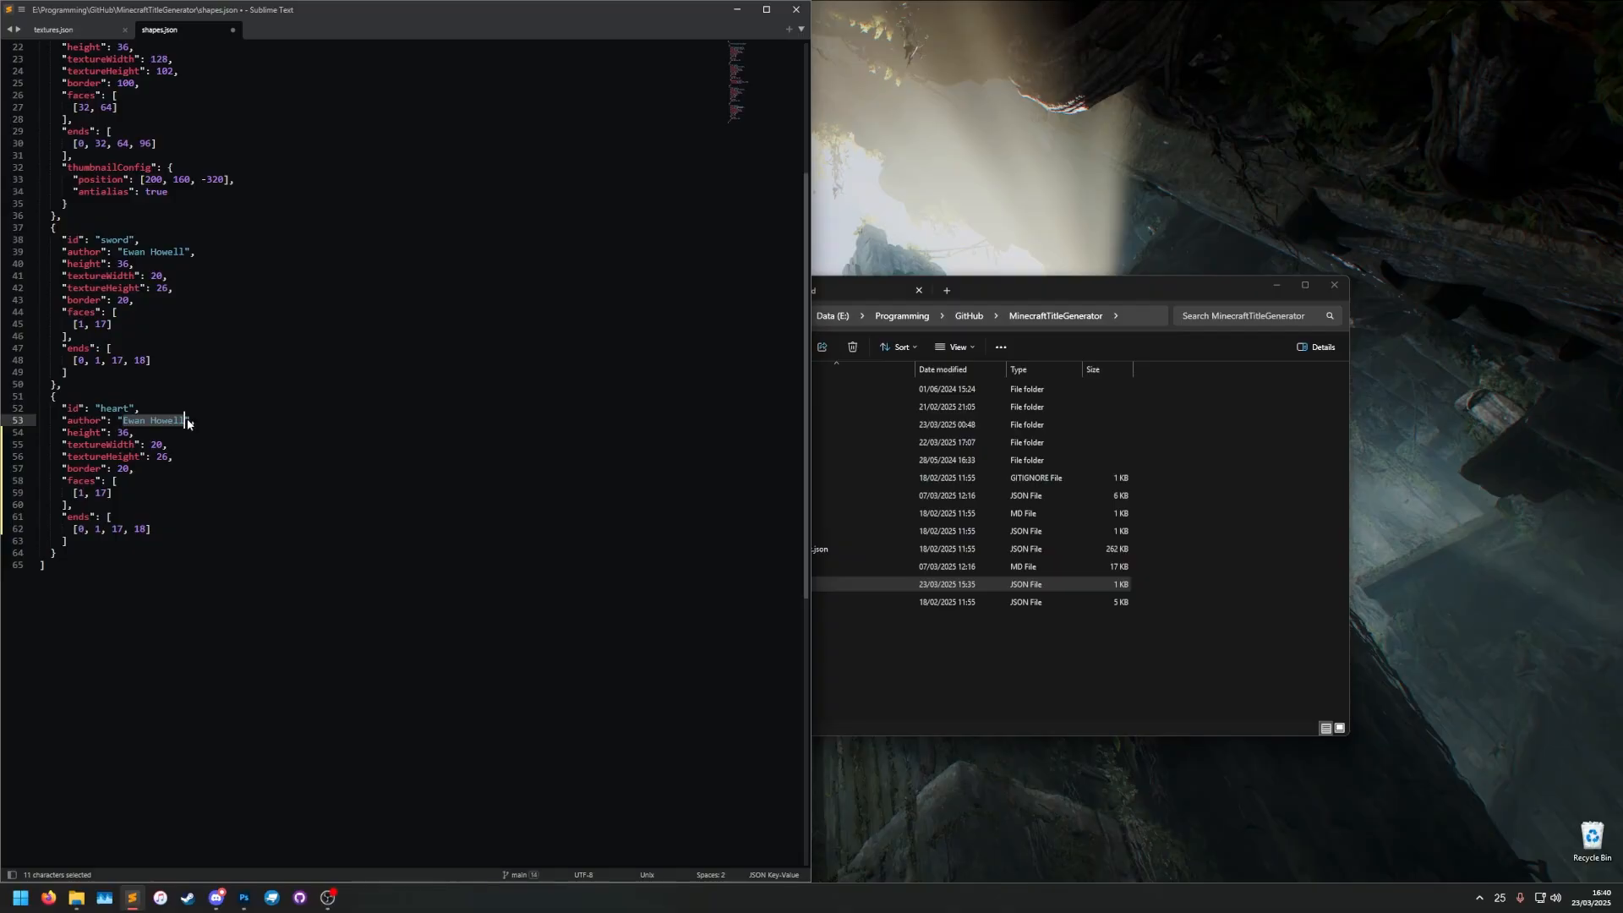
{"action": "double_click", "coordinate": [84, 433]}
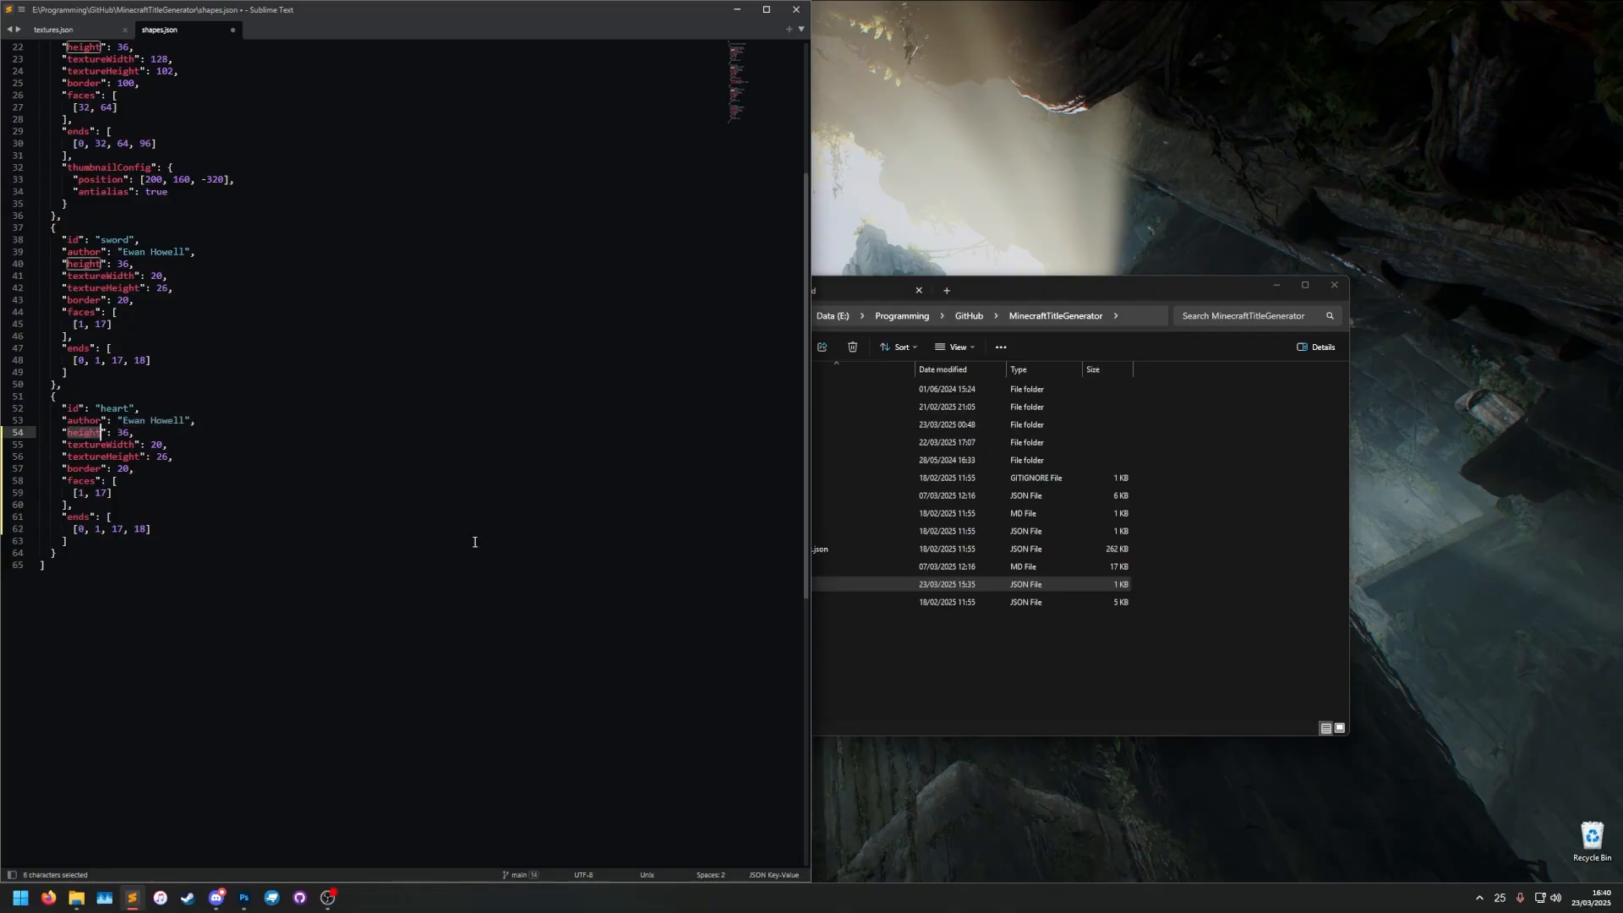
Open the recent heart model.json in Blockbench and select its large top cube to read the model's height.
{"action": "left_click", "coordinate": [1109, 660]}
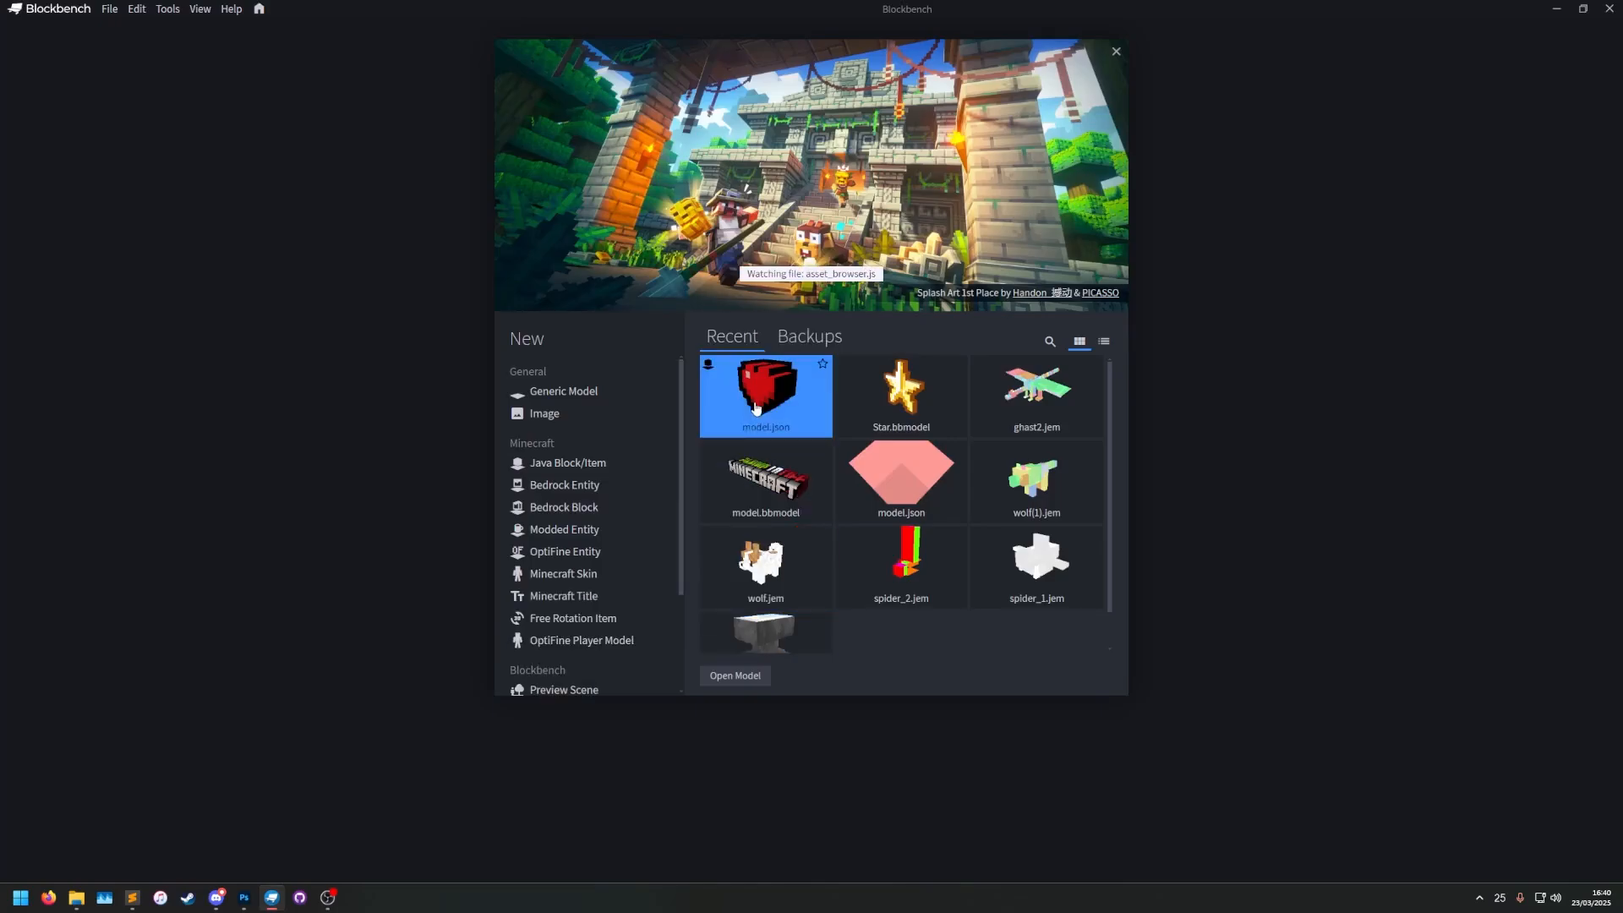
{"action": "left_click", "coordinate": [756, 408]}
{"action": "left_click_drag", "start_coordinate": [1287, 498], "coordinate": [915, 304]}
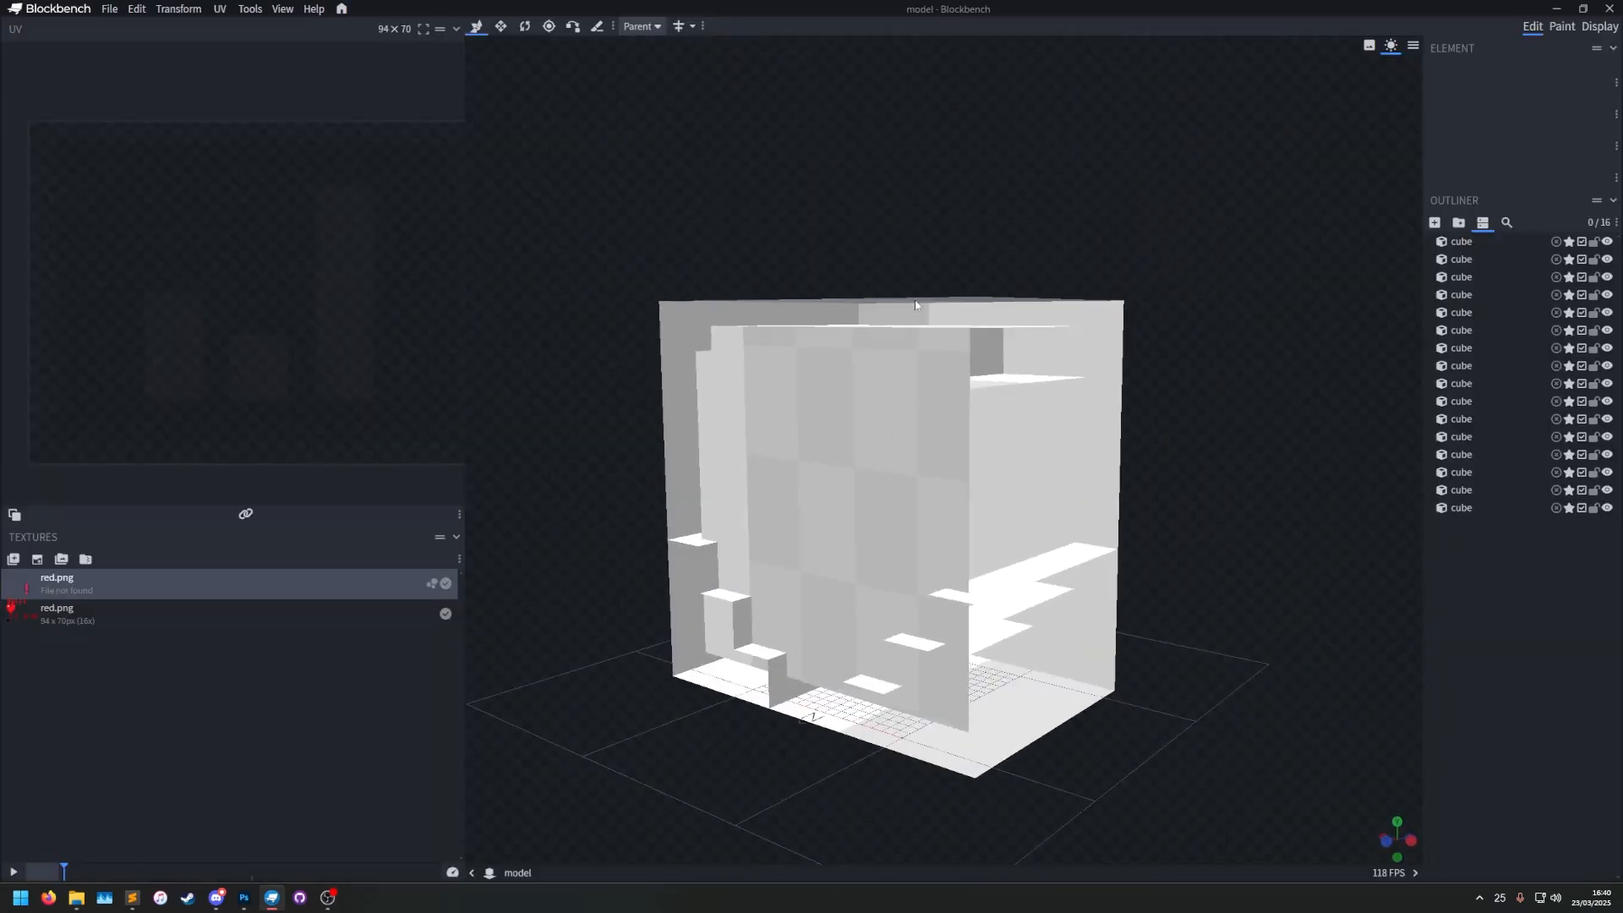
{"action": "left_click_drag", "start_coordinate": [961, 484], "coordinate": [1287, 557]}
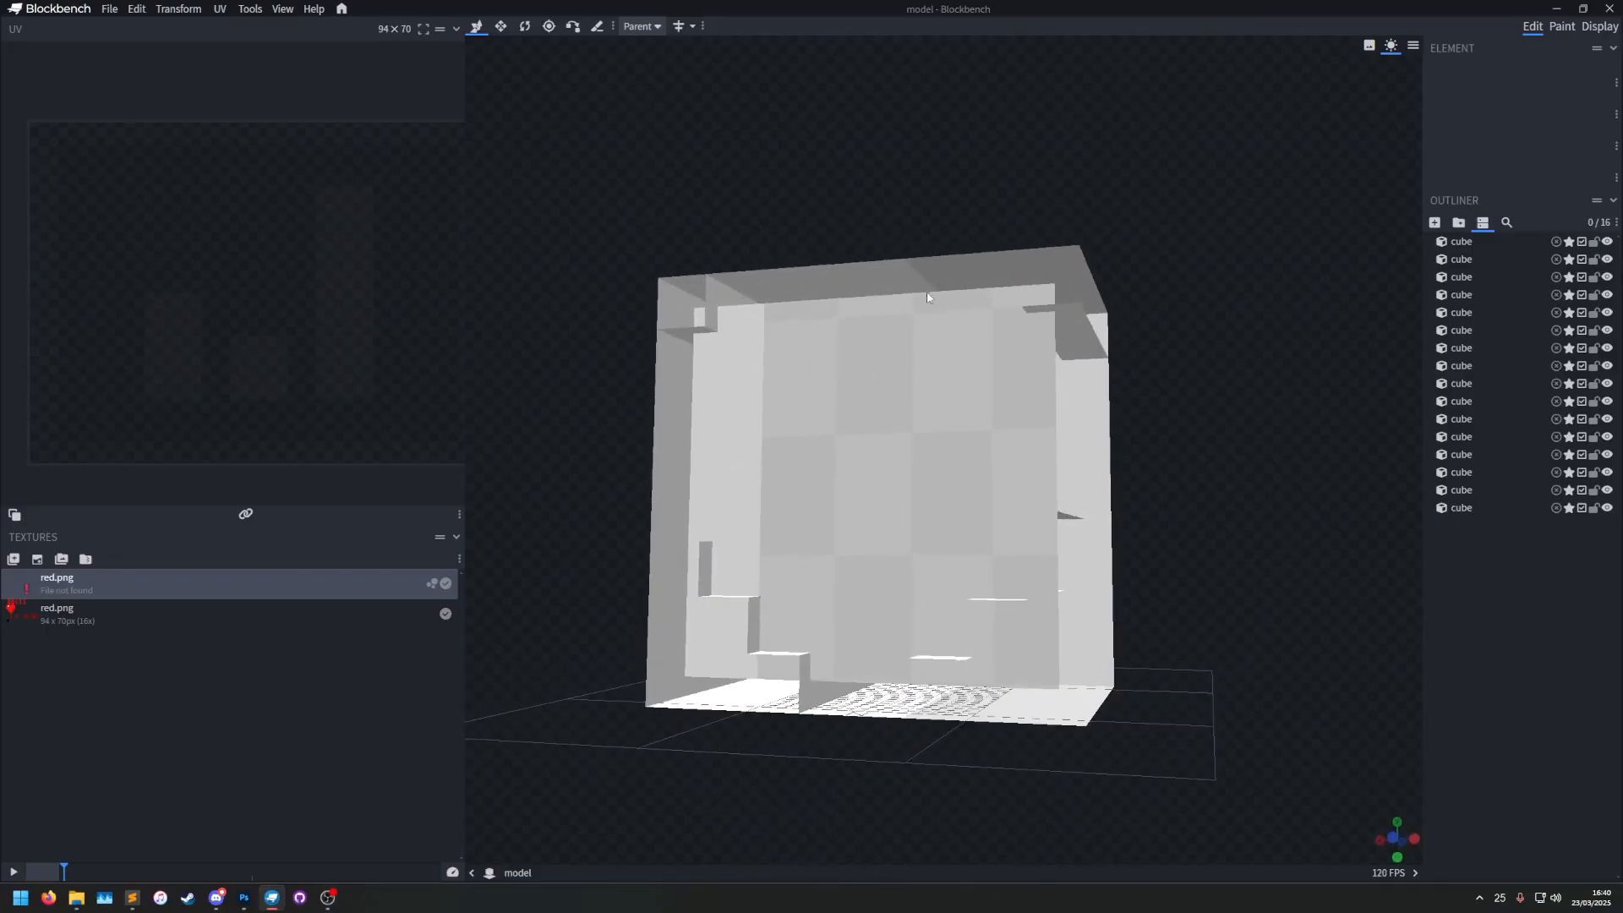
{"action": "left_click", "coordinate": [848, 266]}
{"action": "left_click_drag", "start_coordinate": [841, 493], "coordinate": [1220, 522]}
{"action": "key", "text": "ctrl+z"}
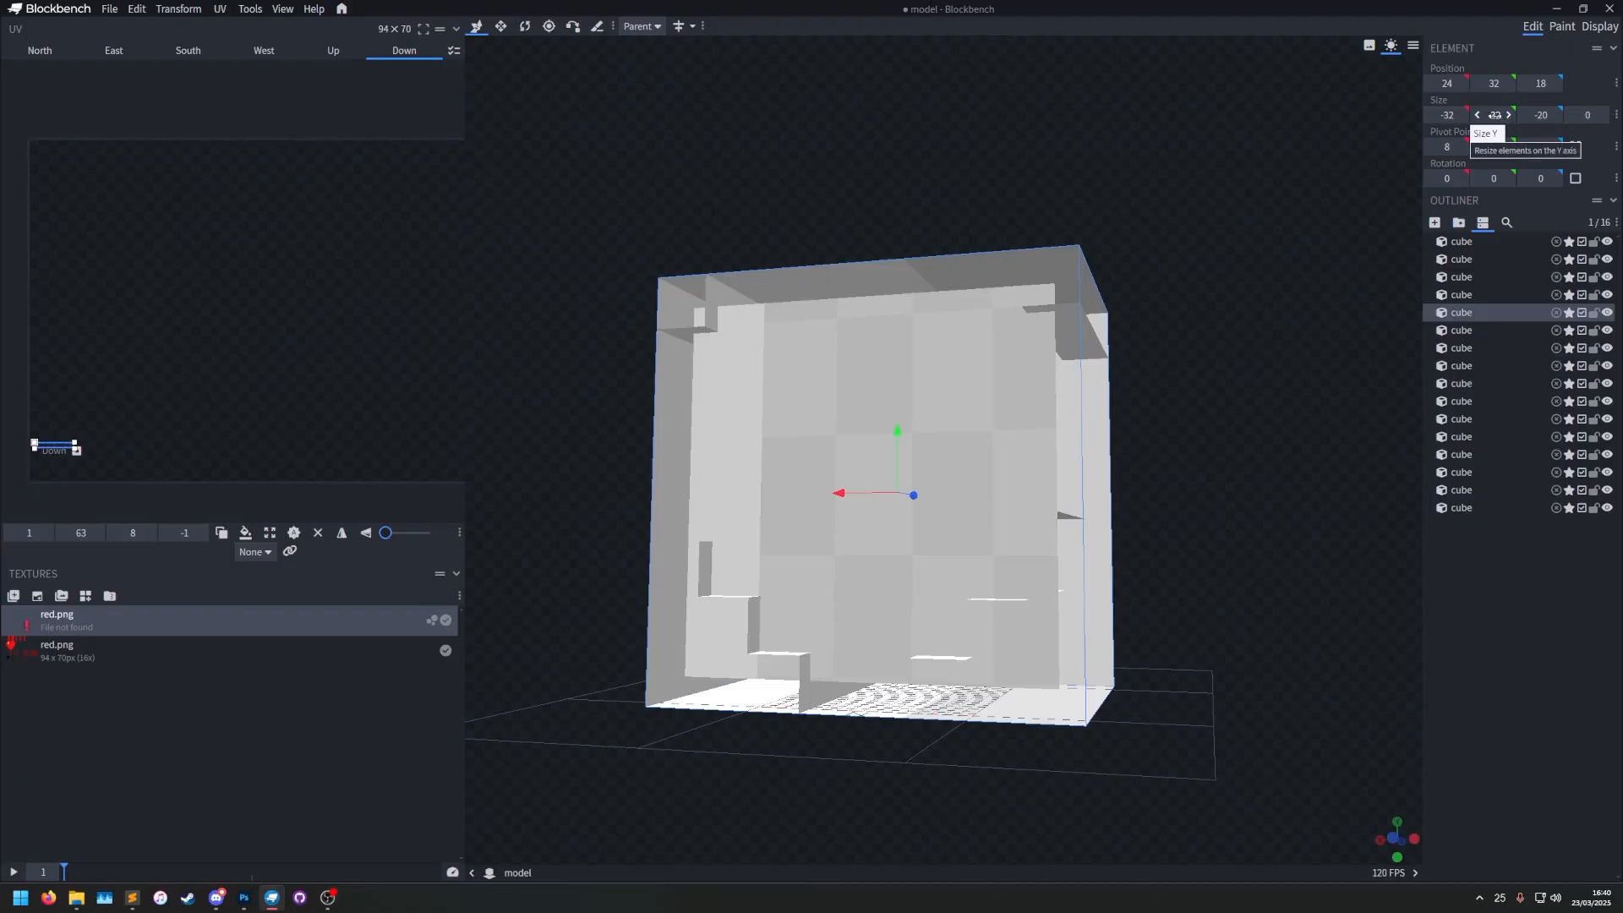
Return to shapes.json in Sublime Text and set the heart entry's height to 32.
{"action": "left_click", "coordinate": [1556, 12]}
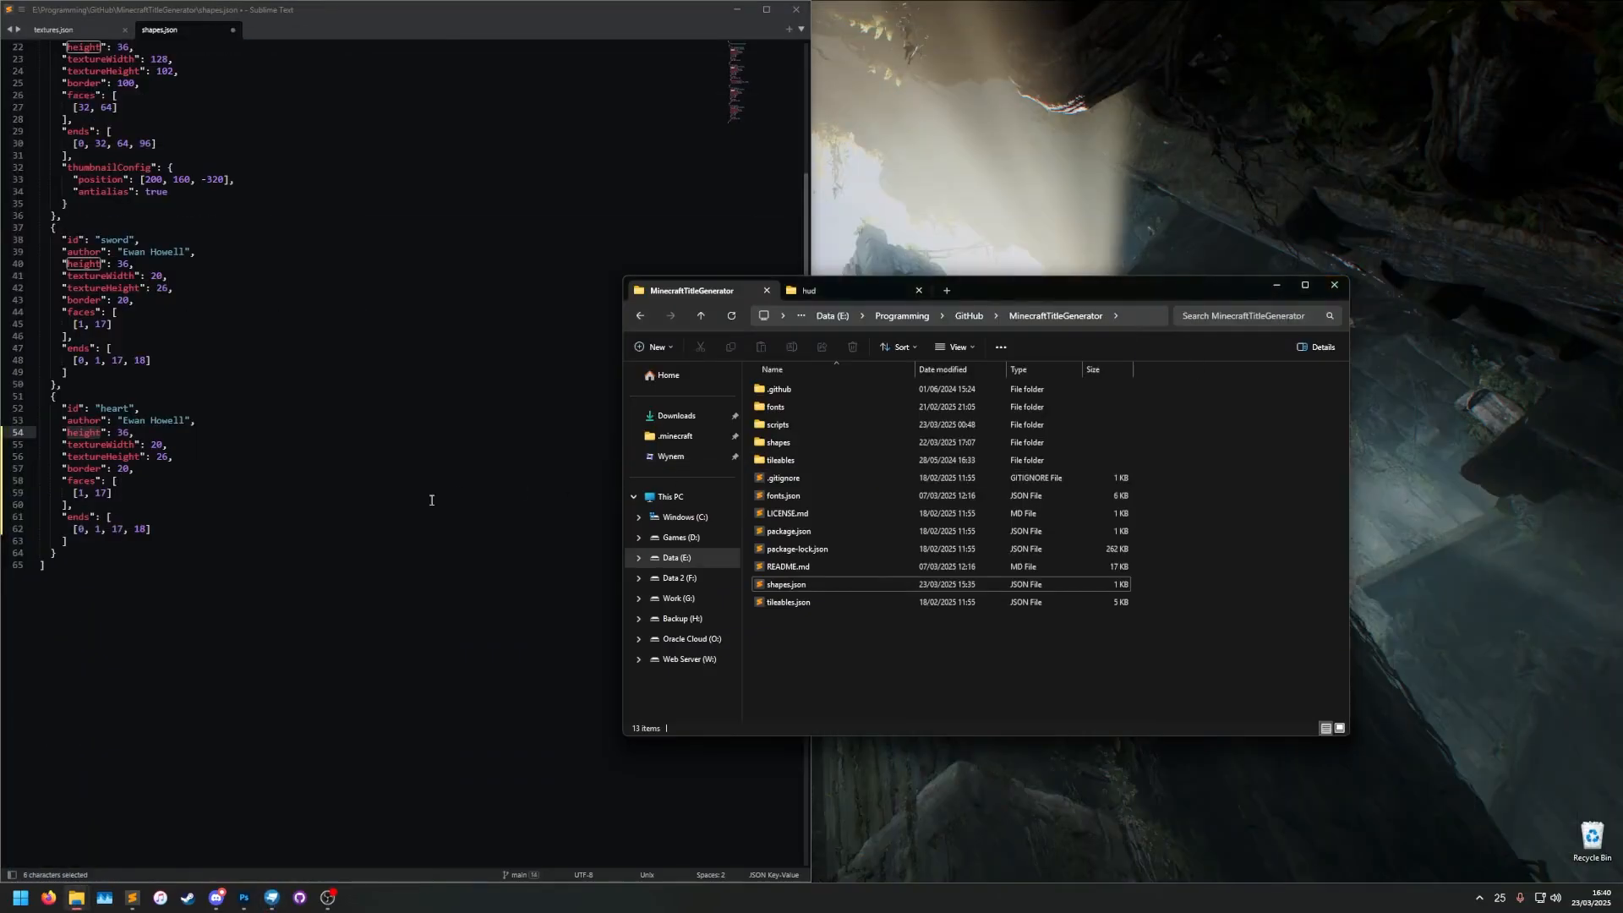
{"action": "left_click", "coordinate": [128, 432]}
{"action": "key", "text": "BackSpace"}
{"action": "type", "text": "2"}
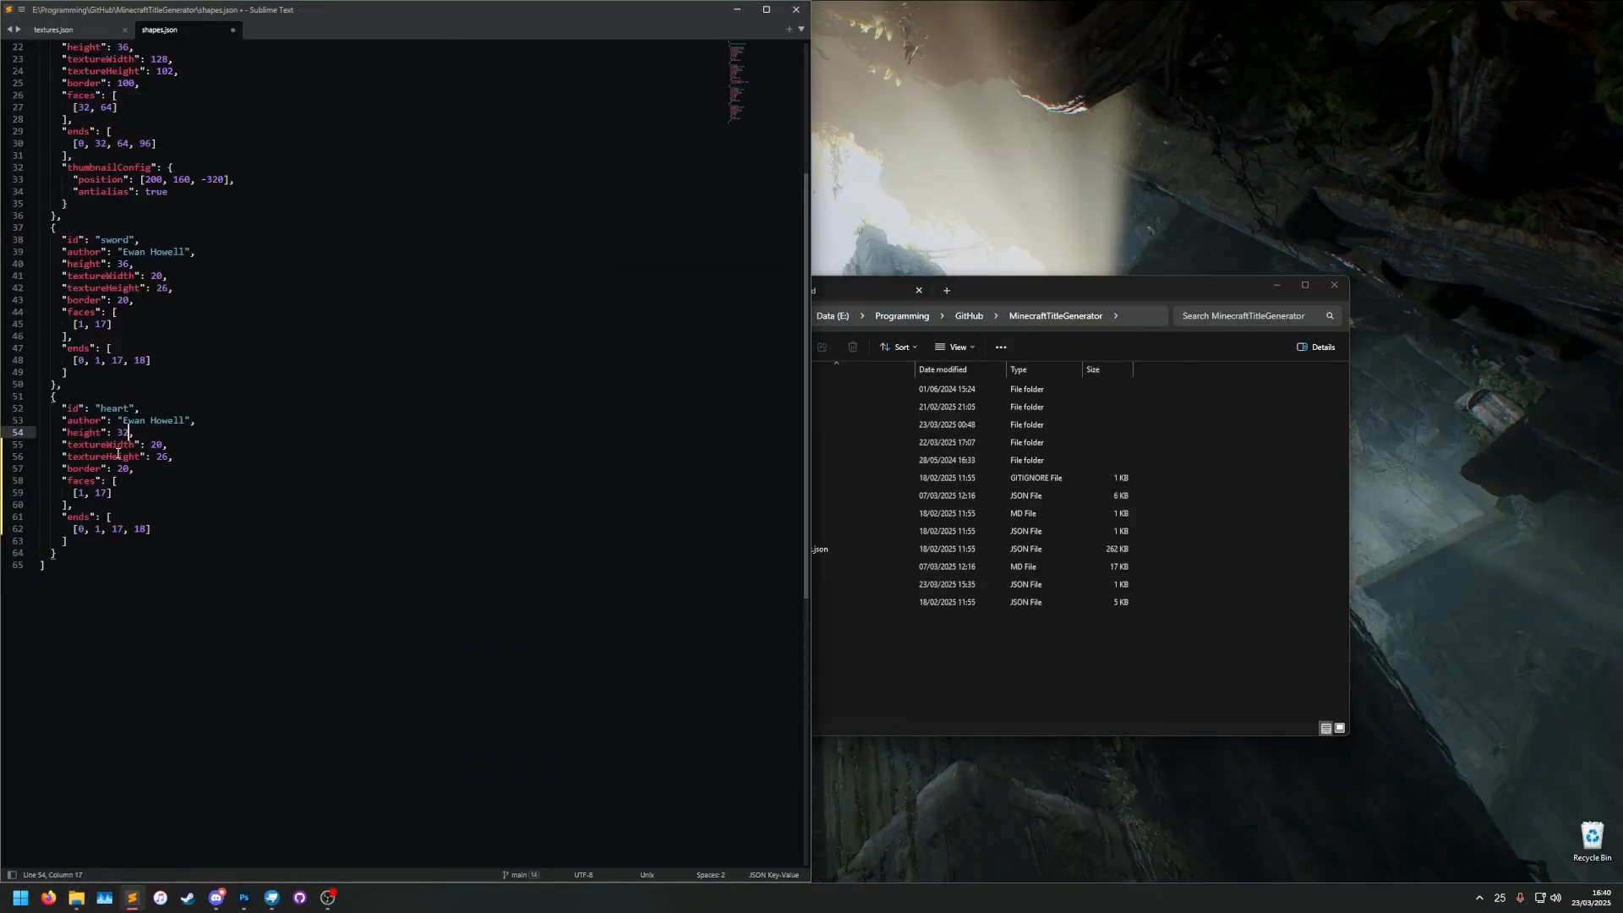
Check the texture size in Blockbench and set the heart entry's textureWidth to 94 and textureHeight to 70.
{"action": "left_click", "coordinate": [272, 898]}
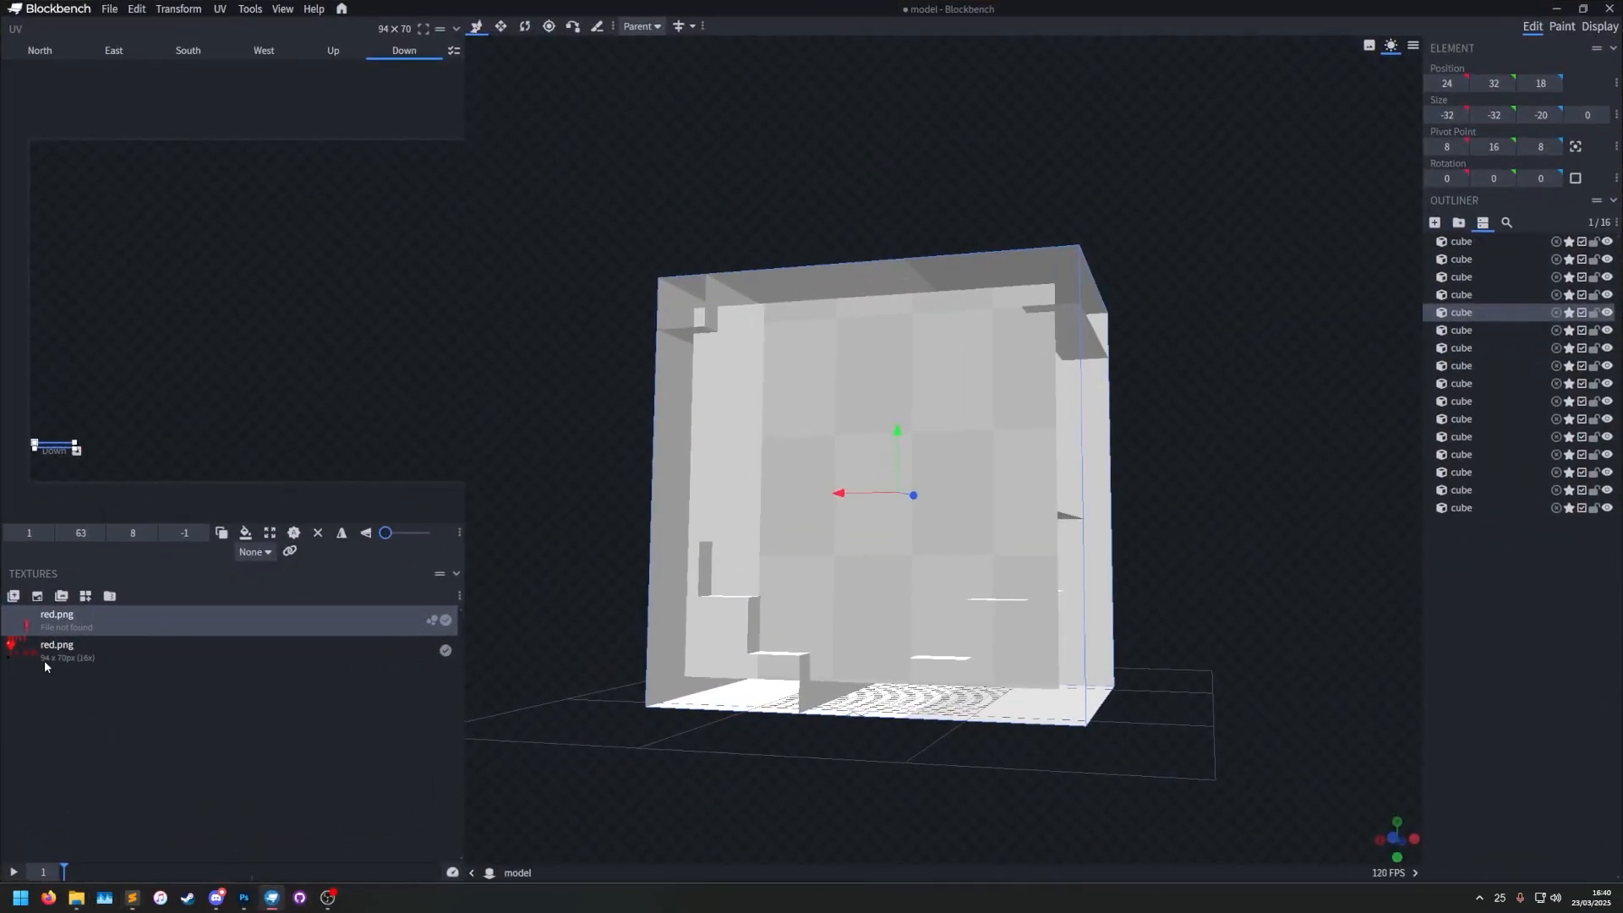
{"action": "left_click", "coordinate": [1556, 9]}
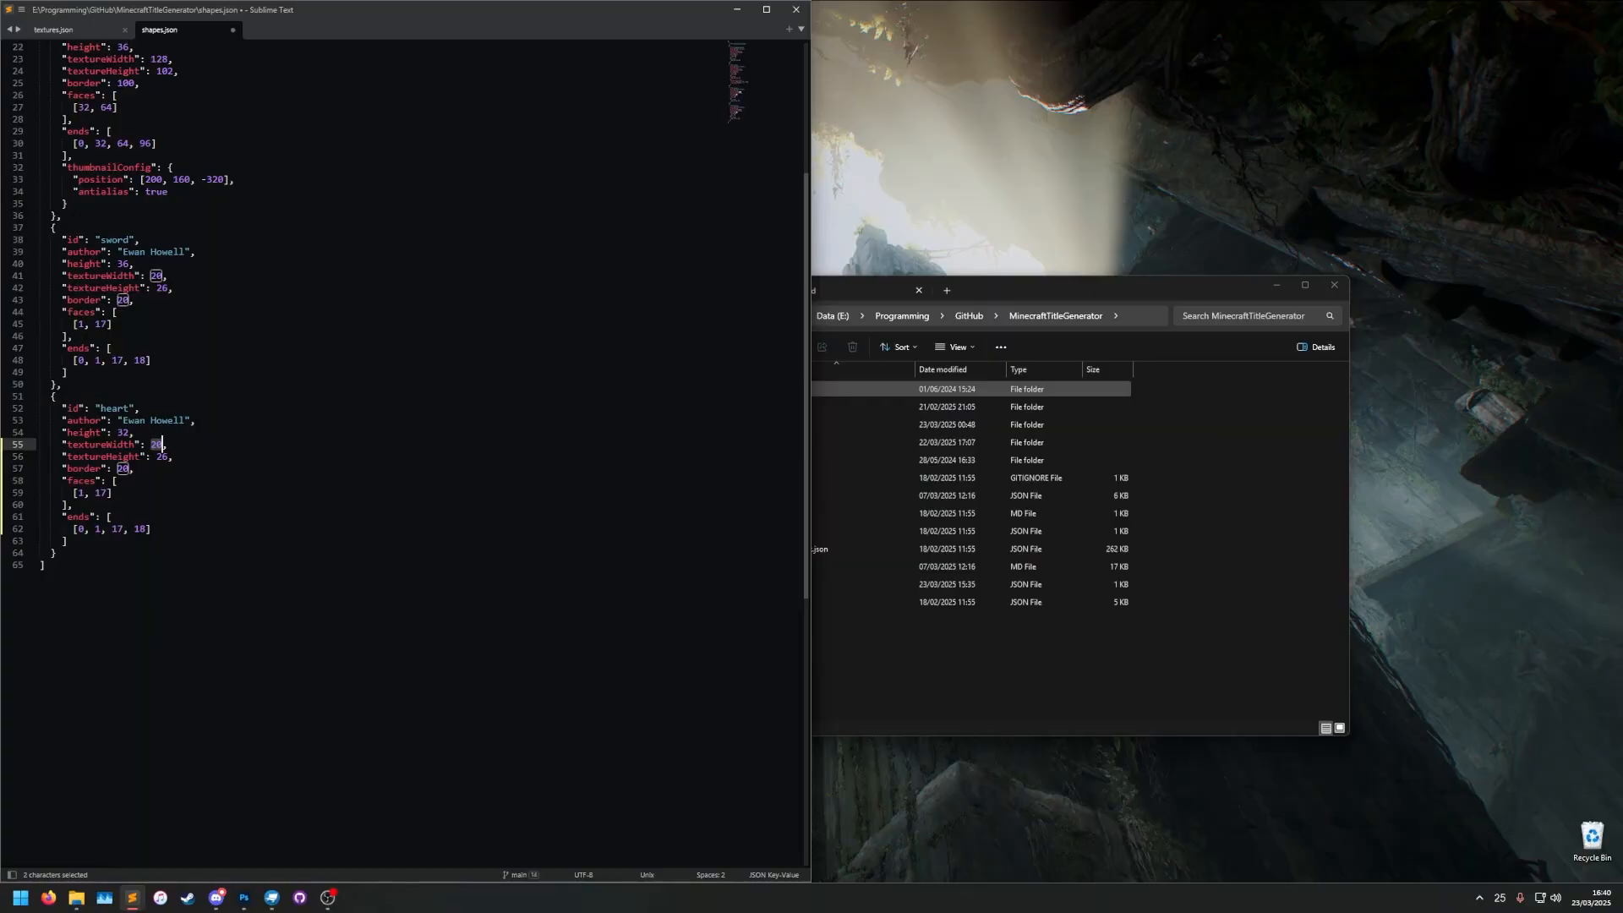
{"action": "type", "text": "94,"}
{"action": "double_click", "coordinate": [161, 456]}
{"action": "type", "text": "70"}
Open the heart's red.png in Photoshop and measure from its top edge down to the small black heart with a rectangular selection.
{"action": "left_click", "coordinate": [129, 468]}
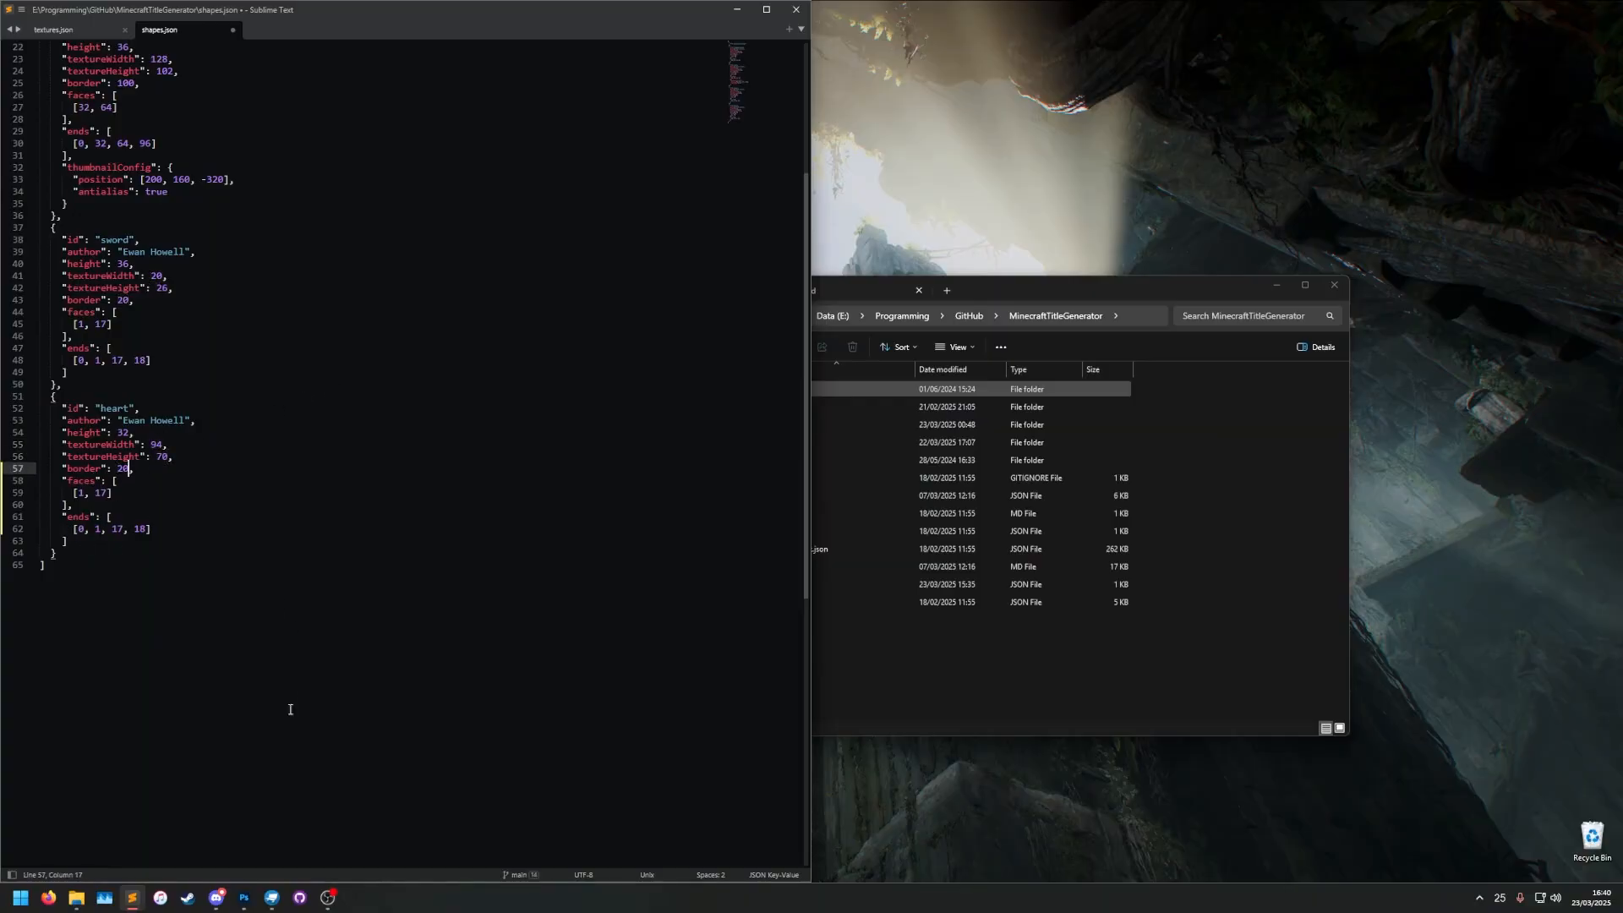
{"action": "left_click", "coordinate": [243, 898]}
{"action": "mouse_move", "coordinate": [76, 898]}
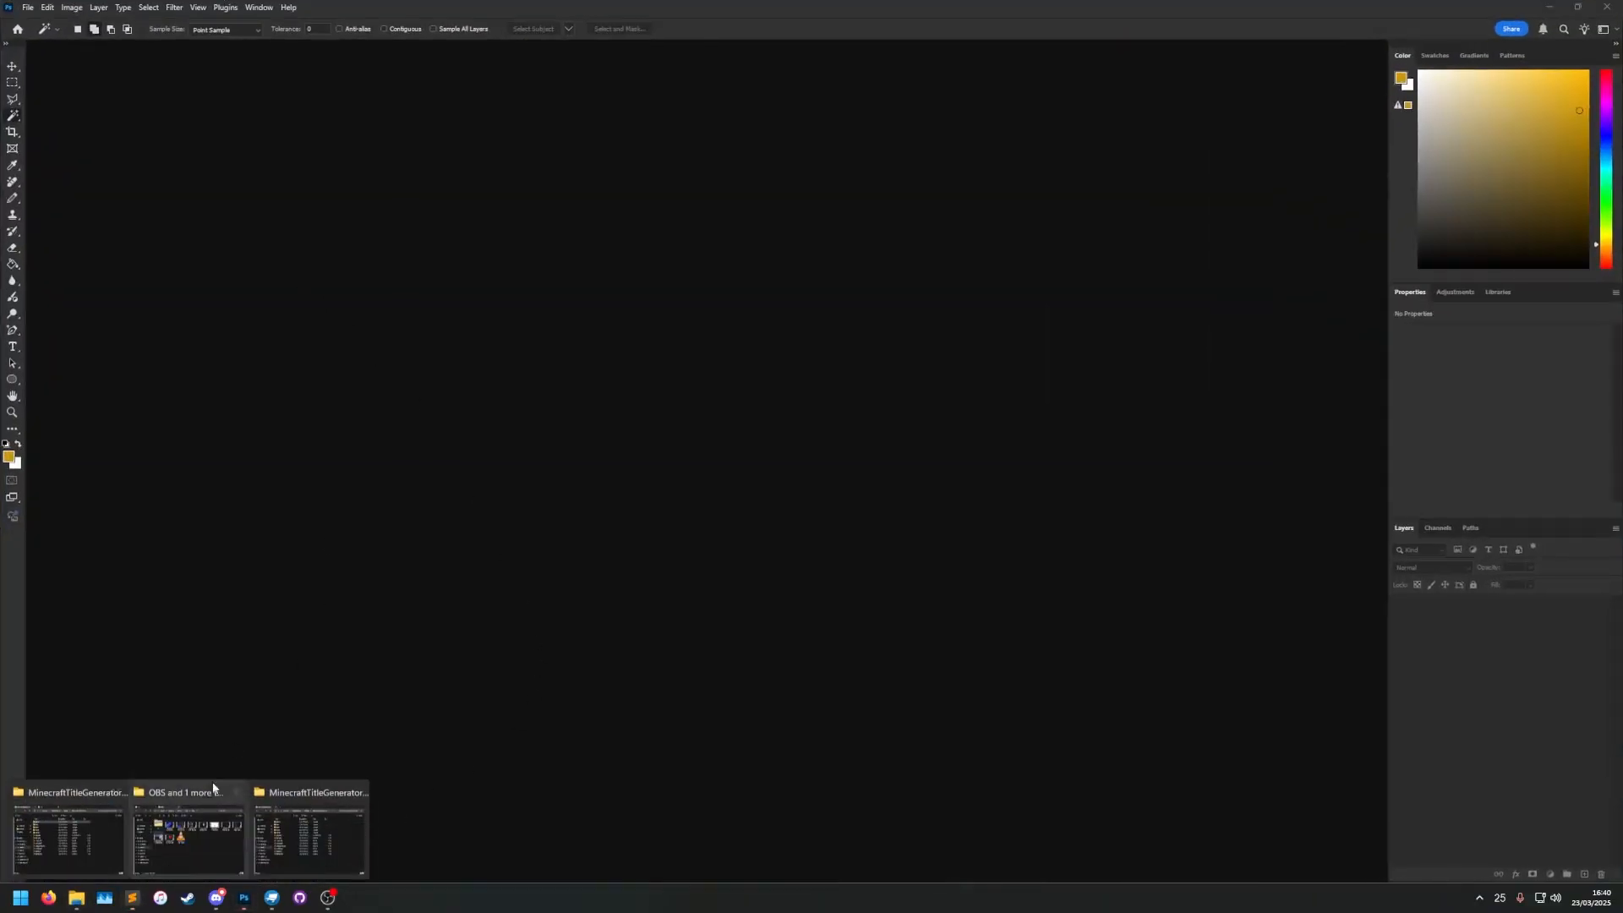
{"action": "left_click", "coordinate": [99, 828]}
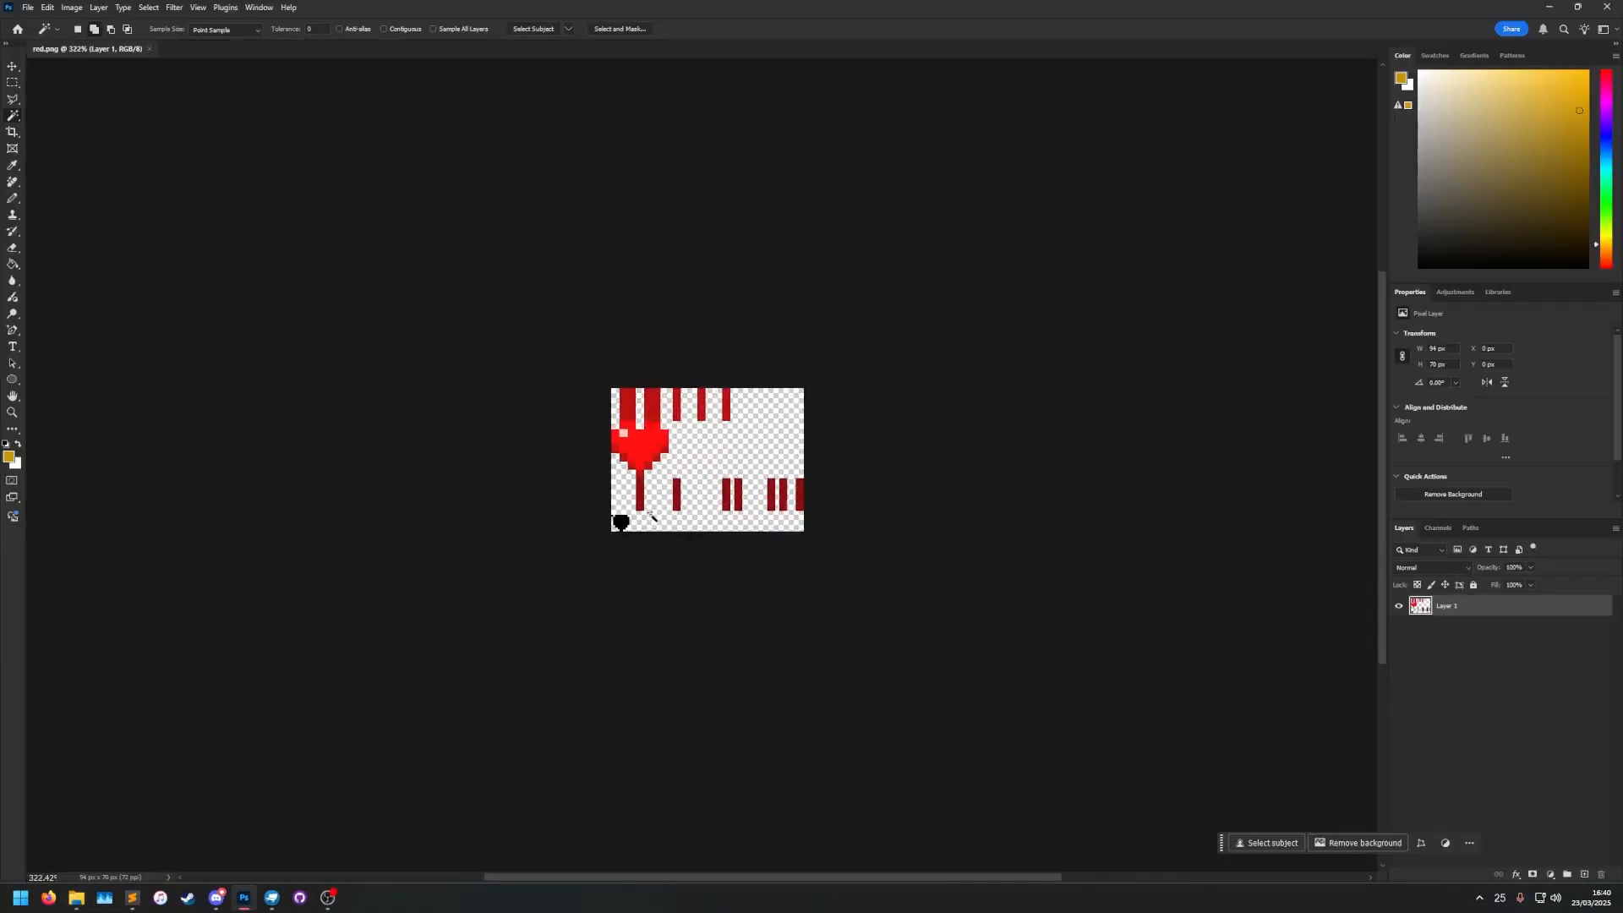
{"action": "scroll", "coordinate": [651, 515], "scroll_direction": "up", "scroll_amount": 8}
{"action": "middle_click_drag", "start_coordinate": [536, 443], "coordinate": [376, 623]}
{"action": "left_click", "coordinate": [13, 83]}
{"action": "left_click_drag", "start_coordinate": [364, 87], "coordinate": [426, 682]}
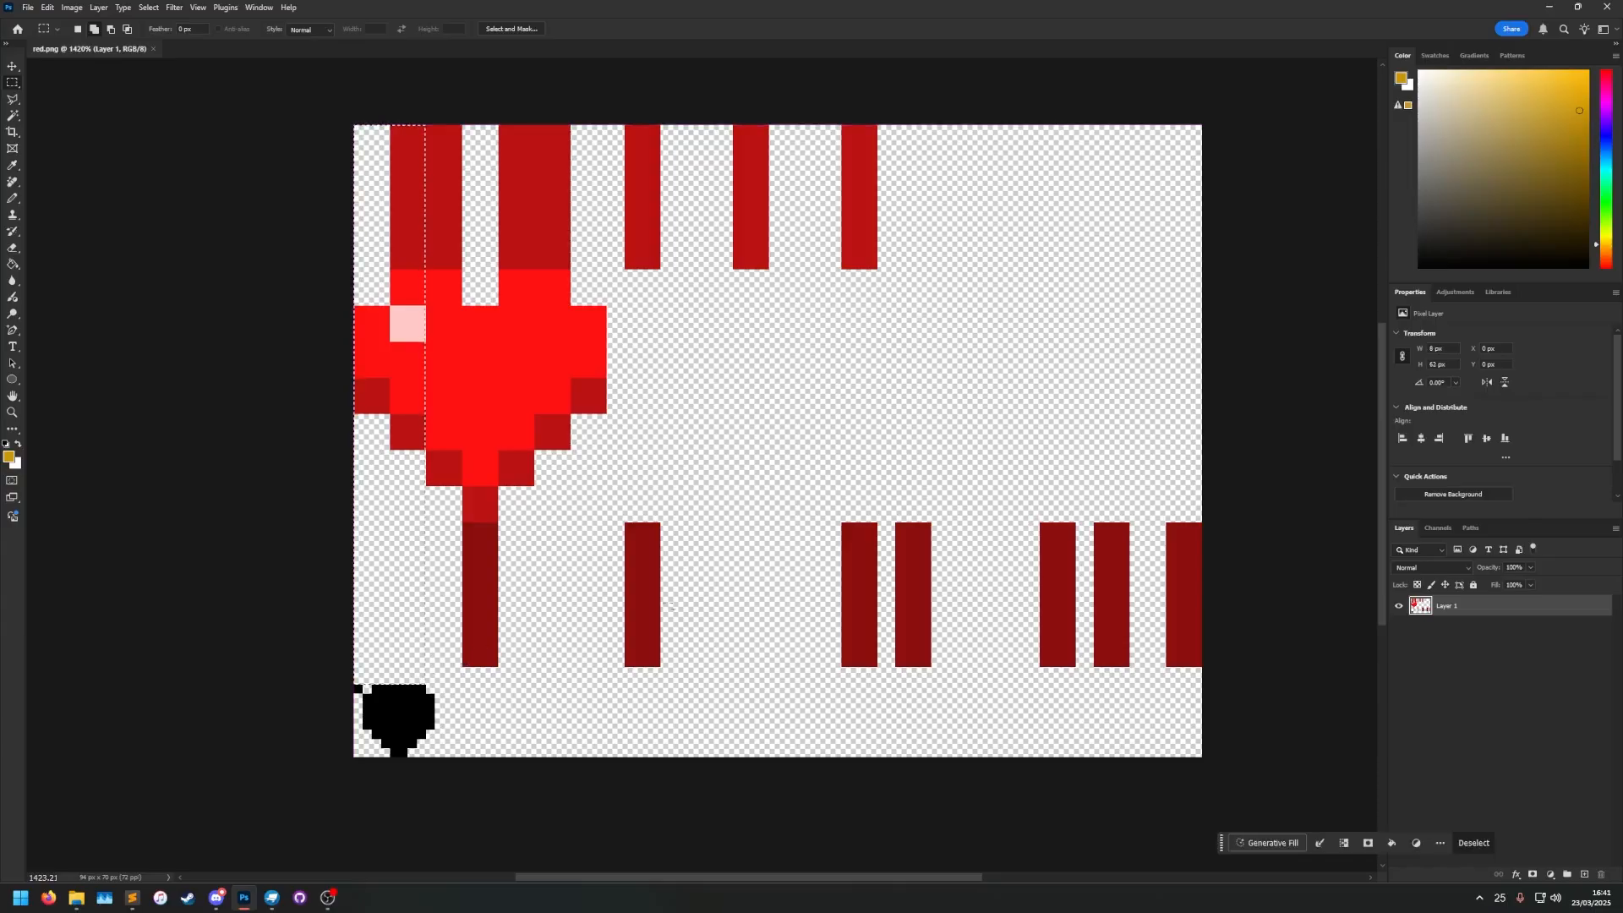
Return to shapes.json and set the heart entry's border to 62.
{"action": "left_click", "coordinate": [1549, 7]}
{"action": "double_click", "coordinate": [125, 468]}
{"action": "type", "text": "62"}
Measure where the front face begins and ends in red.png and set the heart entry's faces to [16, 44].
{"action": "left_click_drag", "start_coordinate": [75, 492], "coordinate": [117, 493]}
{"action": "left_click", "coordinate": [118, 493]}
{"action": "left_click", "coordinate": [244, 898]}
{"action": "left_click_drag", "start_coordinate": [353, 125], "coordinate": [477, 513]}
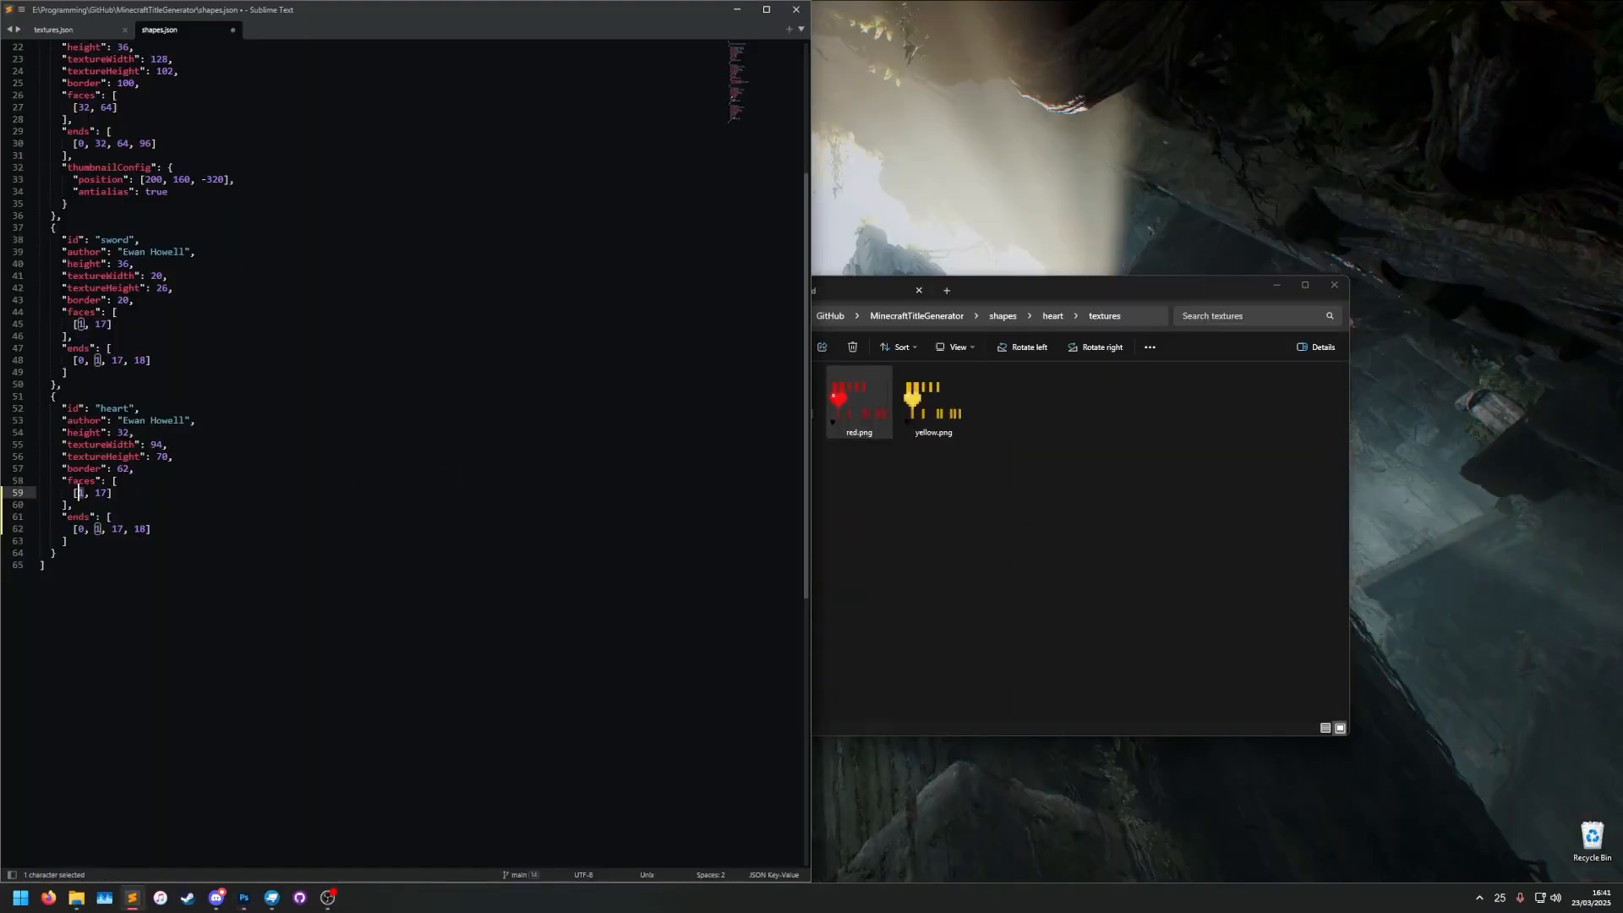
{"action": "type", "text": "16"}
{"action": "double_click", "coordinate": [107, 493]}
{"action": "type", "text": "44"}
Examine the upper and lower side strips in red.png and set the second value of the heart's ends to 16, copied from faces.
{"action": "left_click_drag", "start_coordinate": [61, 518], "coordinate": [71, 542]}
{"action": "left_click", "coordinate": [102, 529]}
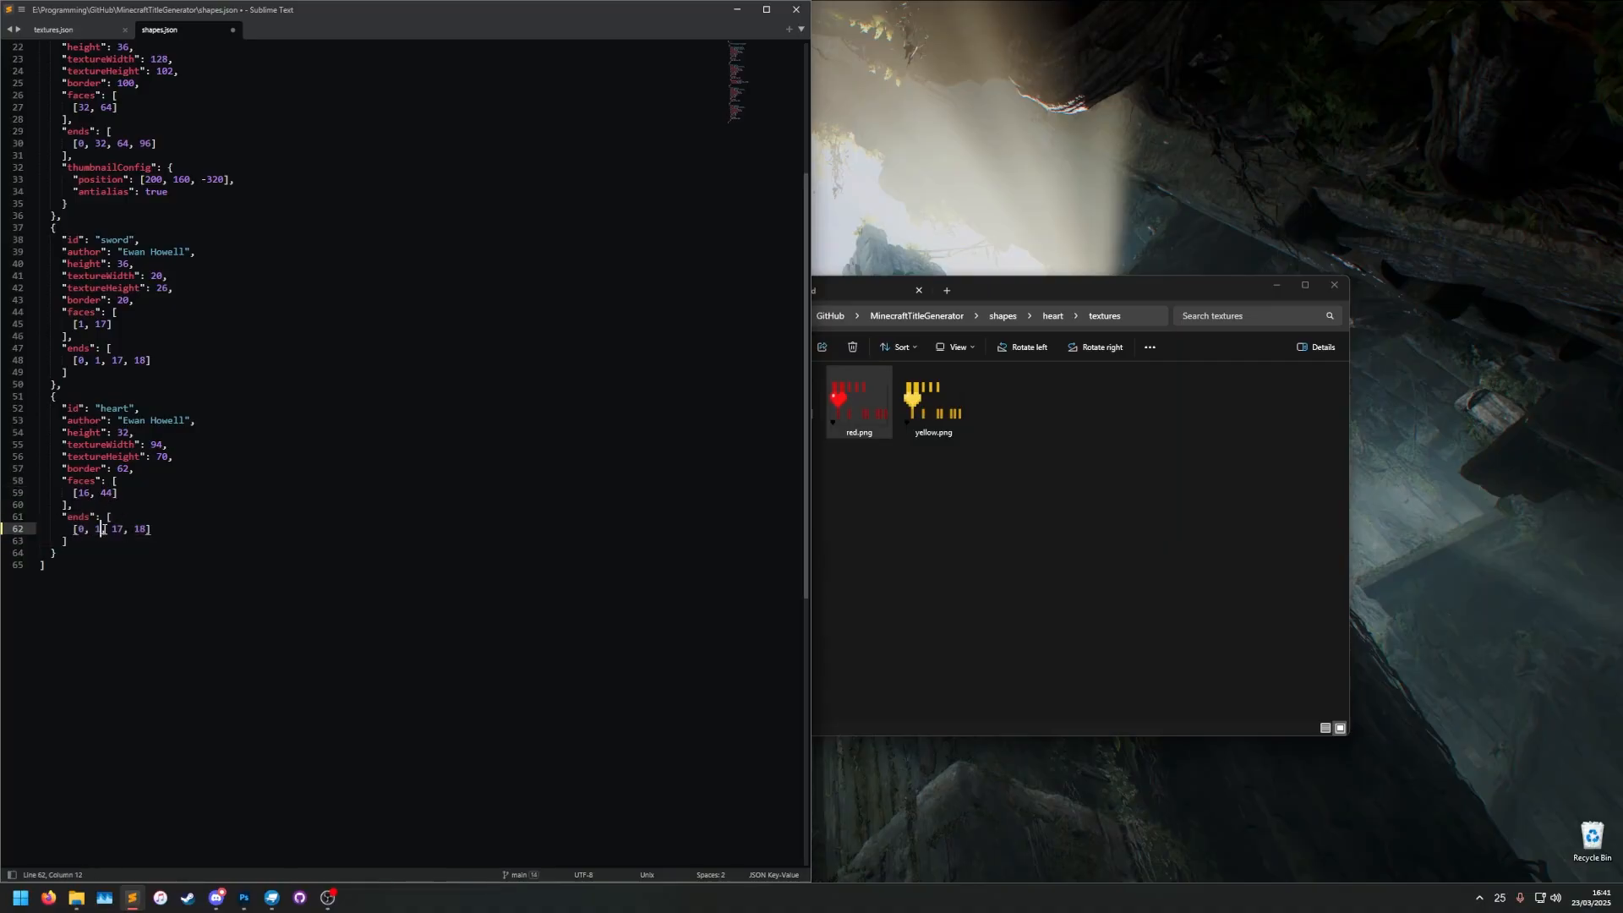
{"action": "left_click", "coordinate": [243, 898]}
{"action": "left_click_drag", "start_coordinate": [355, 126], "coordinate": [894, 269]}
{"action": "left_click_drag", "start_coordinate": [355, 524], "coordinate": [1225, 649], "text": "shift"}
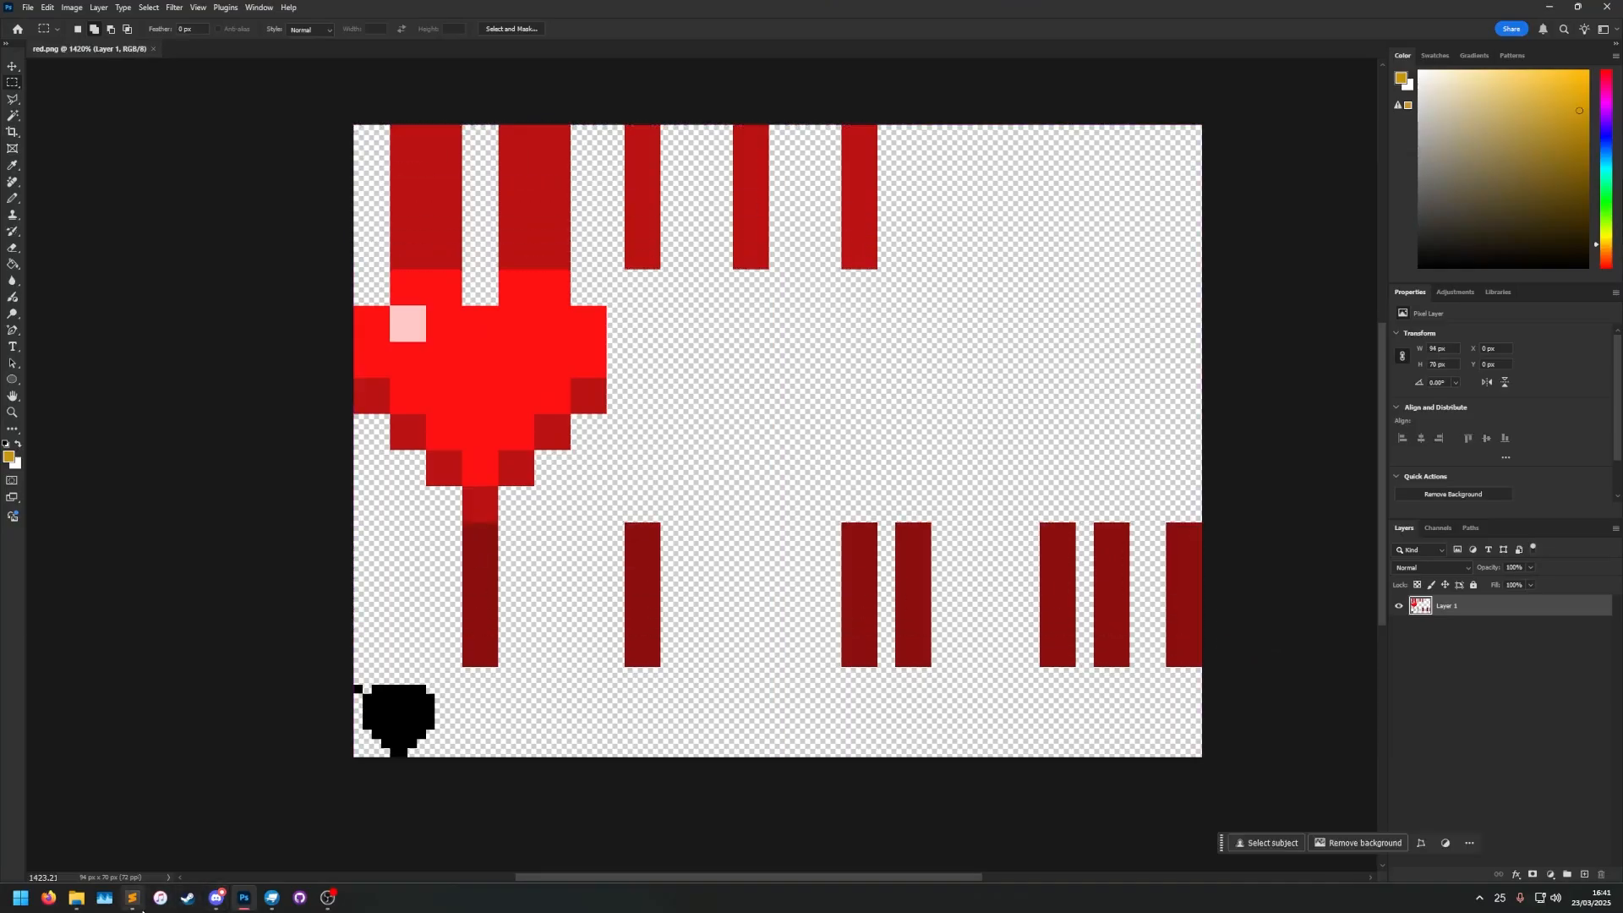
{"action": "left_click", "coordinate": [132, 897]}
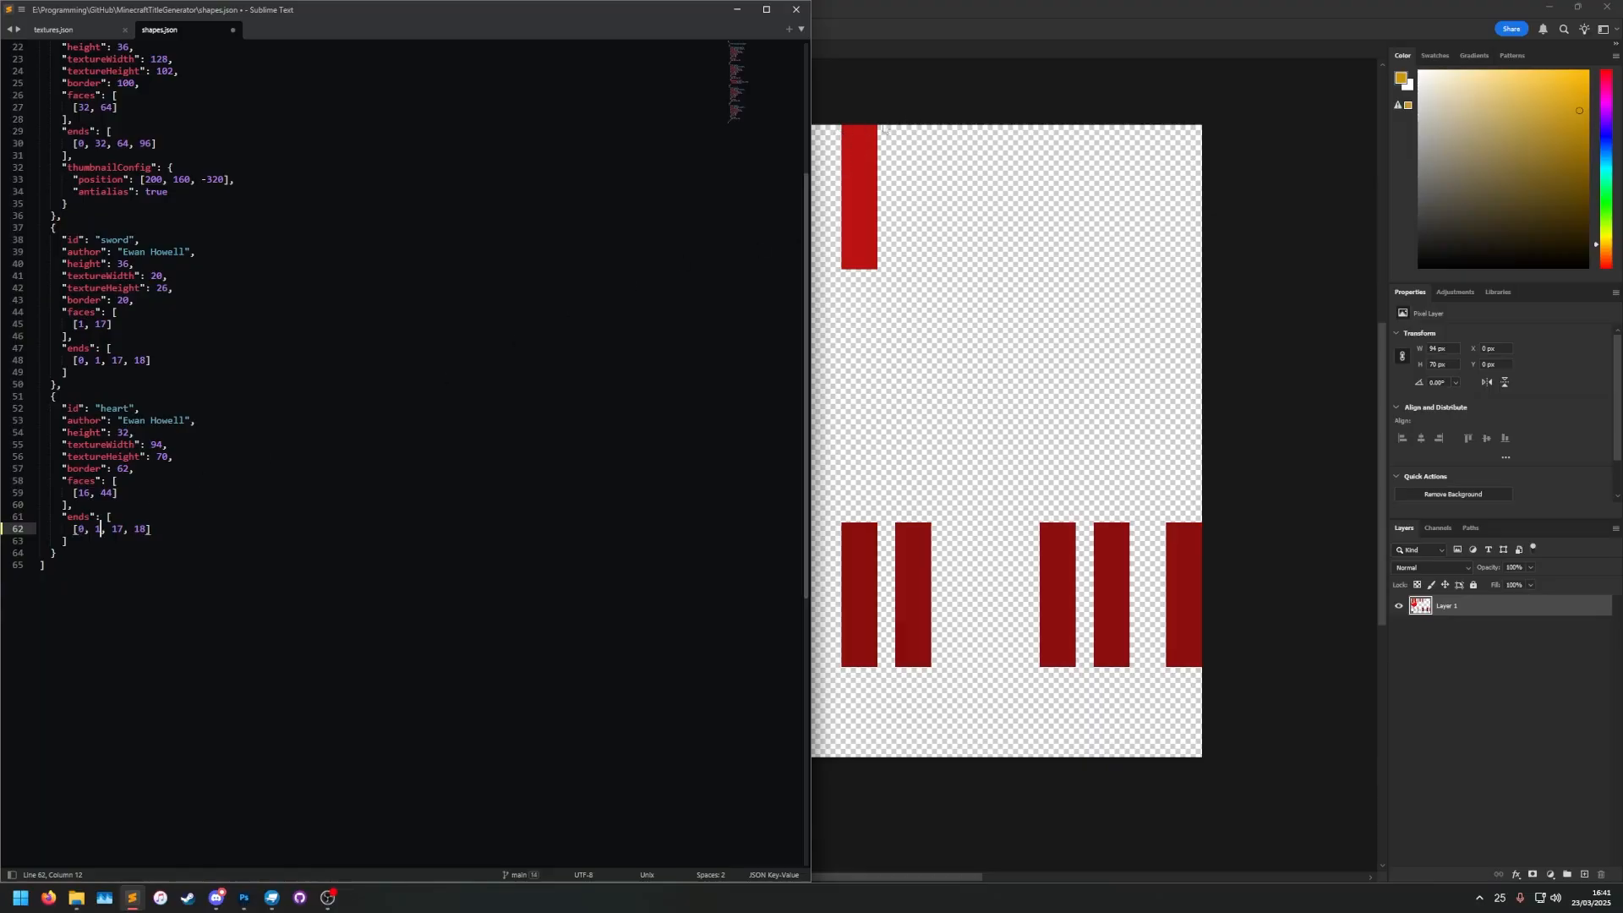
{"action": "double_click", "coordinate": [83, 493]}
{"action": "key", "text": "ctrl+c"}
{"action": "double_click", "coordinate": [96, 529]}
{"action": "key", "text": "ctrl+v"}
Copy 44 from the heart's faces into the third value of its ends.
{"action": "left_click_drag", "start_coordinate": [622, 1], "coordinate": [622, 92]}
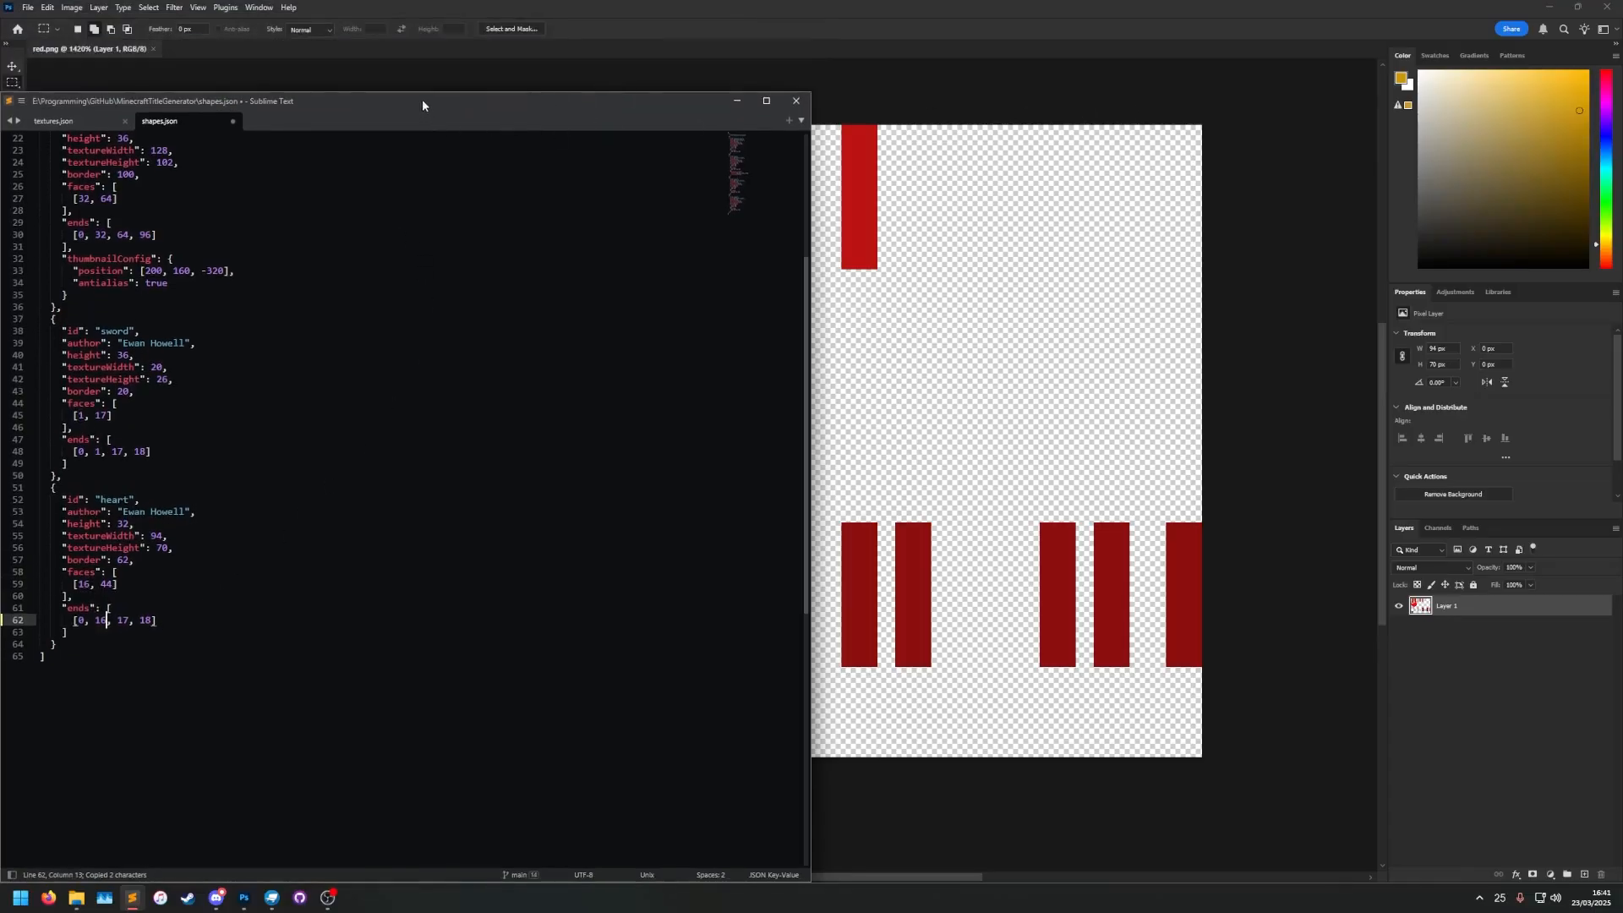
{"action": "left_click_drag", "start_coordinate": [419, 92], "coordinate": [414, 1]}
{"action": "left_click", "coordinate": [176, 494]}
{"action": "double_click", "coordinate": [107, 494]}
{"action": "key", "text": "ctrl+c"}
{"action": "double_click", "coordinate": [124, 529]}
{"action": "key", "text": "ctrl+v"}
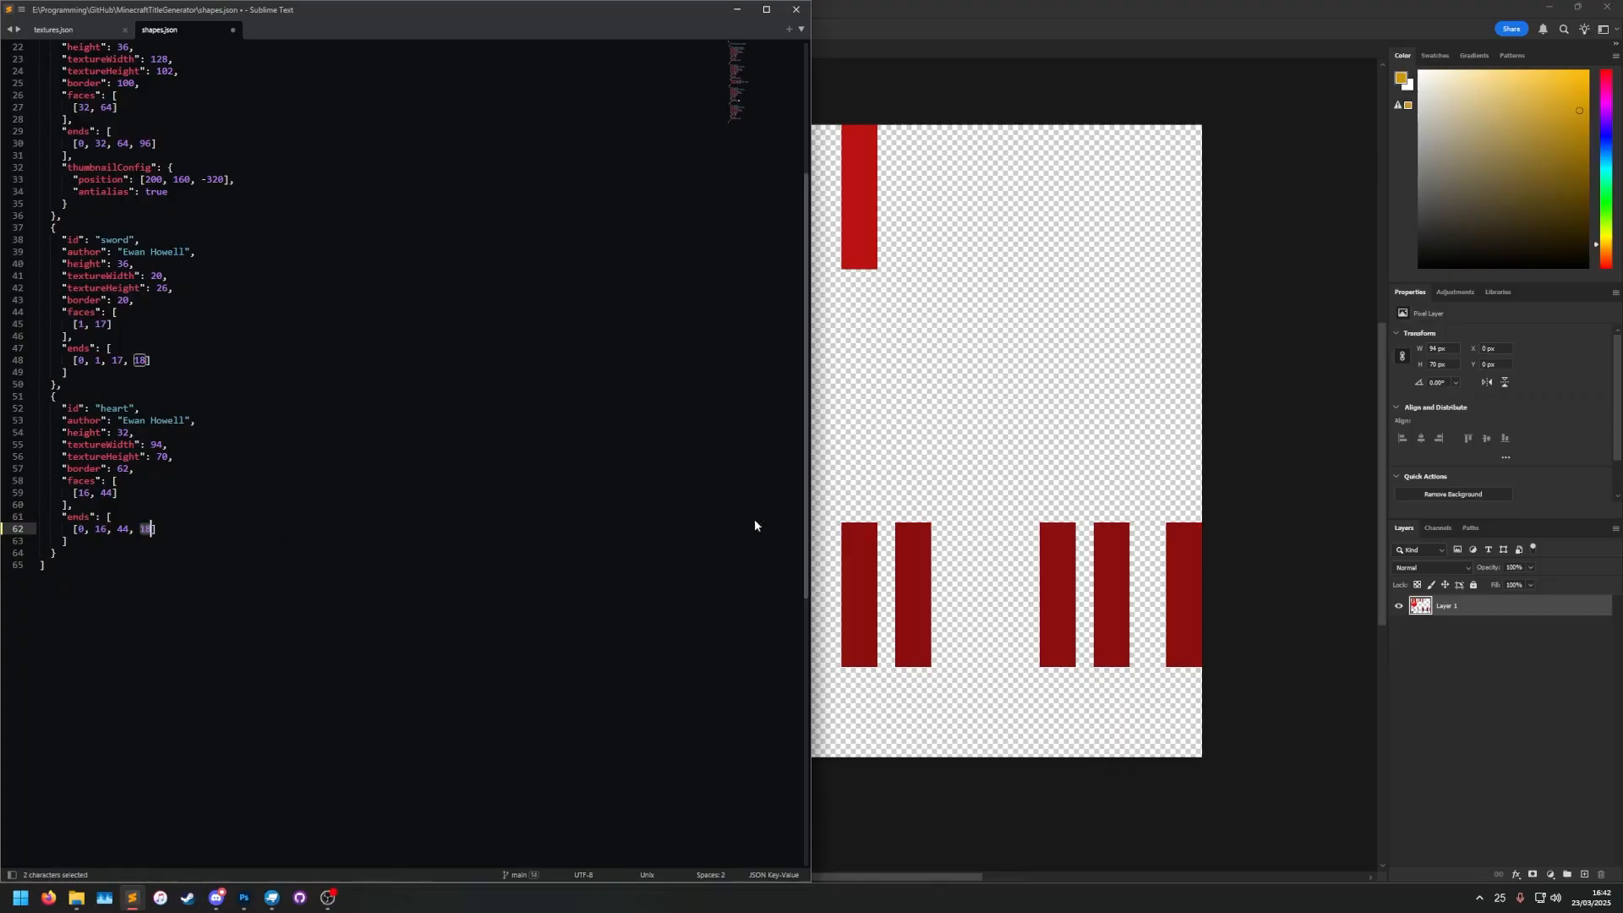
Measure down to the end of the lower strips in red.png, set the last ends value to 60 and save shapes.json.
{"action": "key", "text": "alt+Tab"}
{"action": "left_click_drag", "start_coordinate": [326, 109], "coordinate": [490, 664]}
{"action": "key", "text": "alt+Tab"}
{"action": "type", "text": "60"}
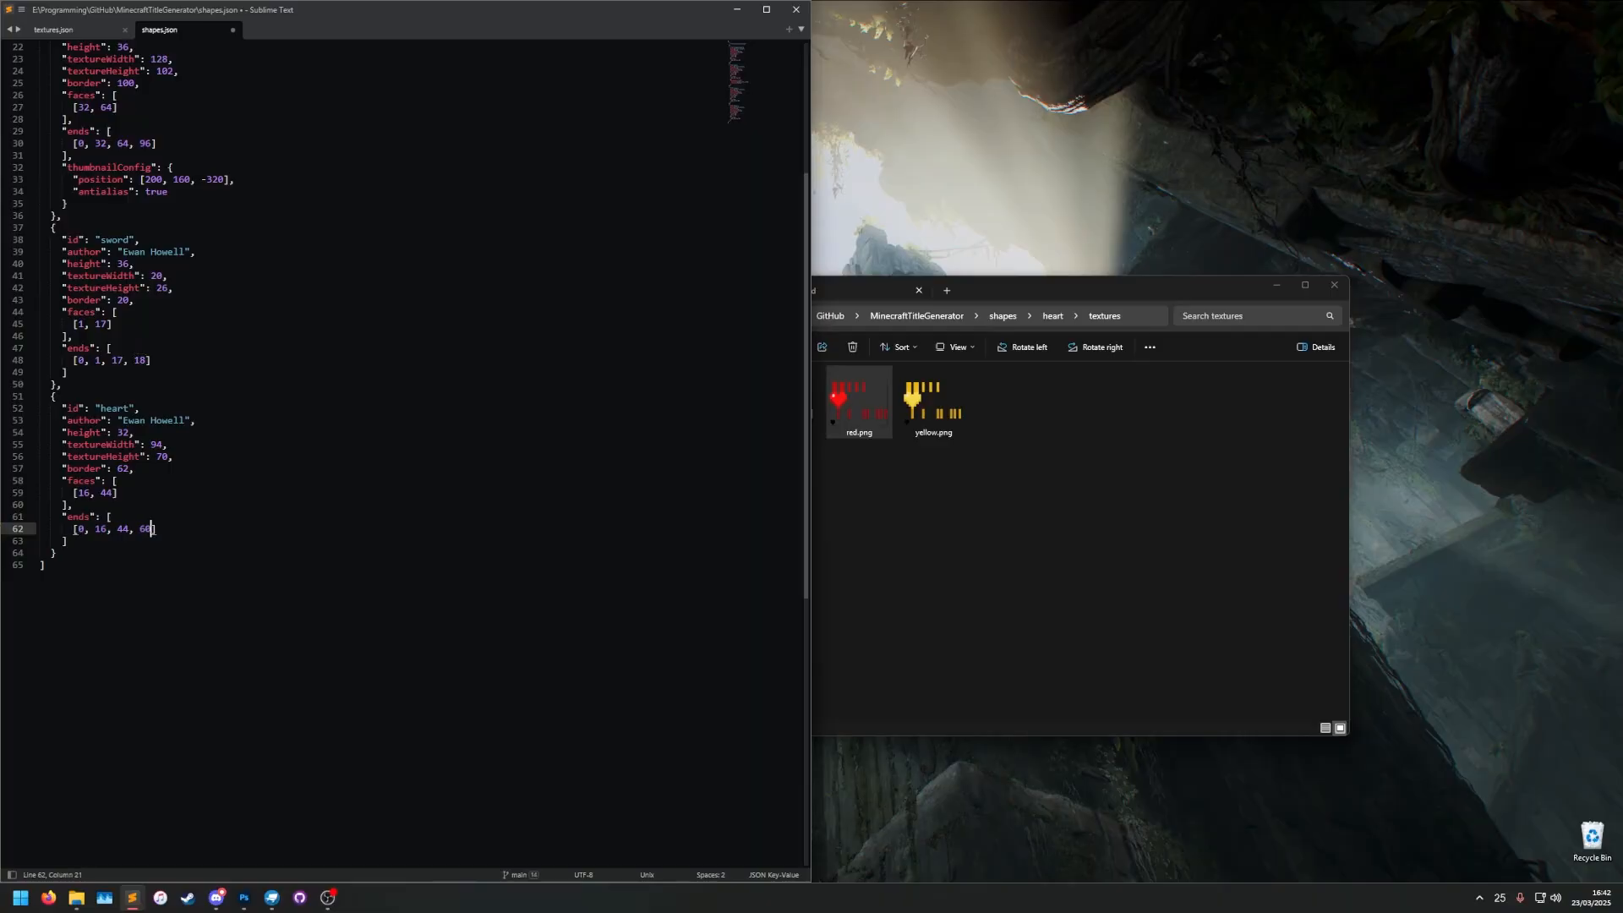
{"action": "key", "text": "ctrl+s"}
{"action": "key", "text": "Down"}
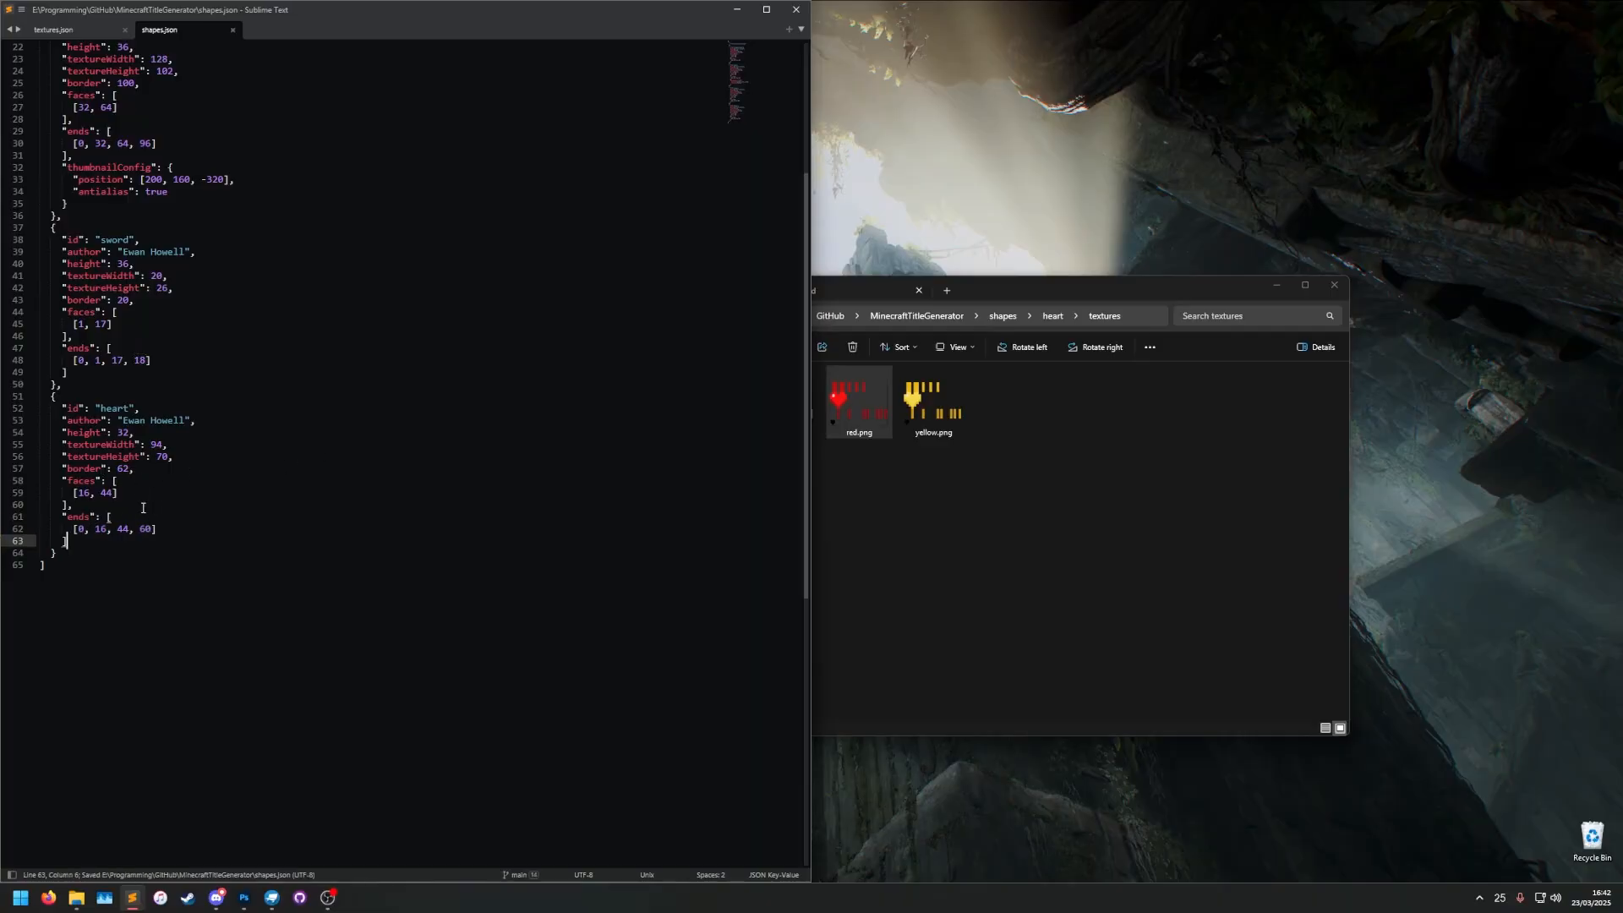
{"action": "left_click_drag", "start_coordinate": [56, 386], "coordinate": [58, 554]}
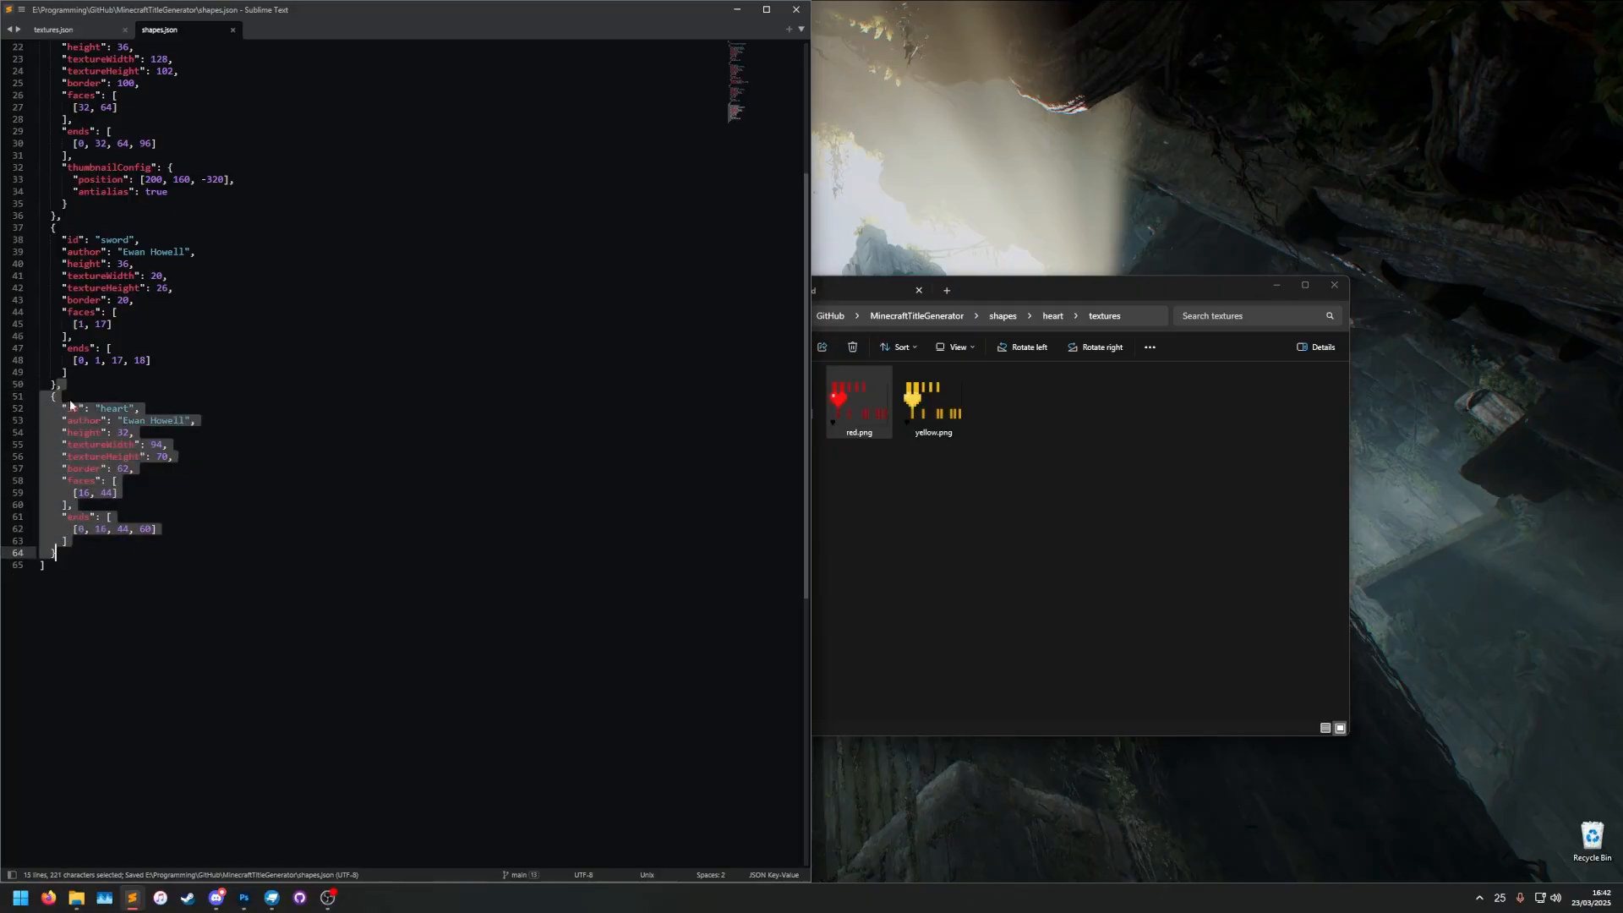
{"action": "left_click", "coordinate": [181, 507]}
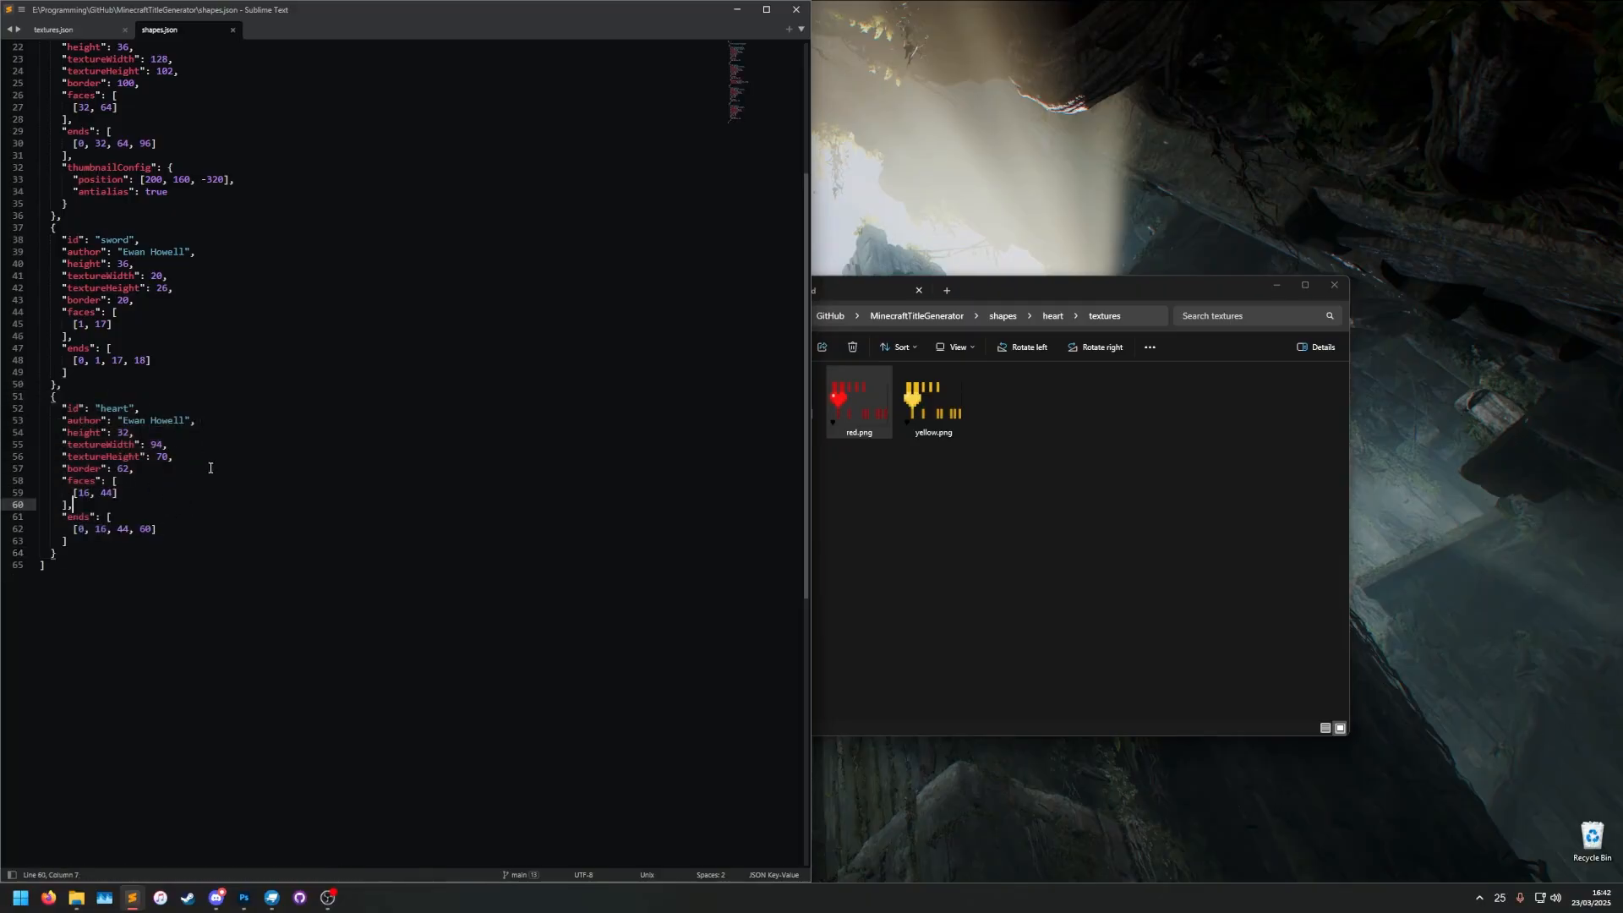
{"action": "scroll", "coordinate": [211, 467], "scroll_direction": "up", "scroll_amount": 4}
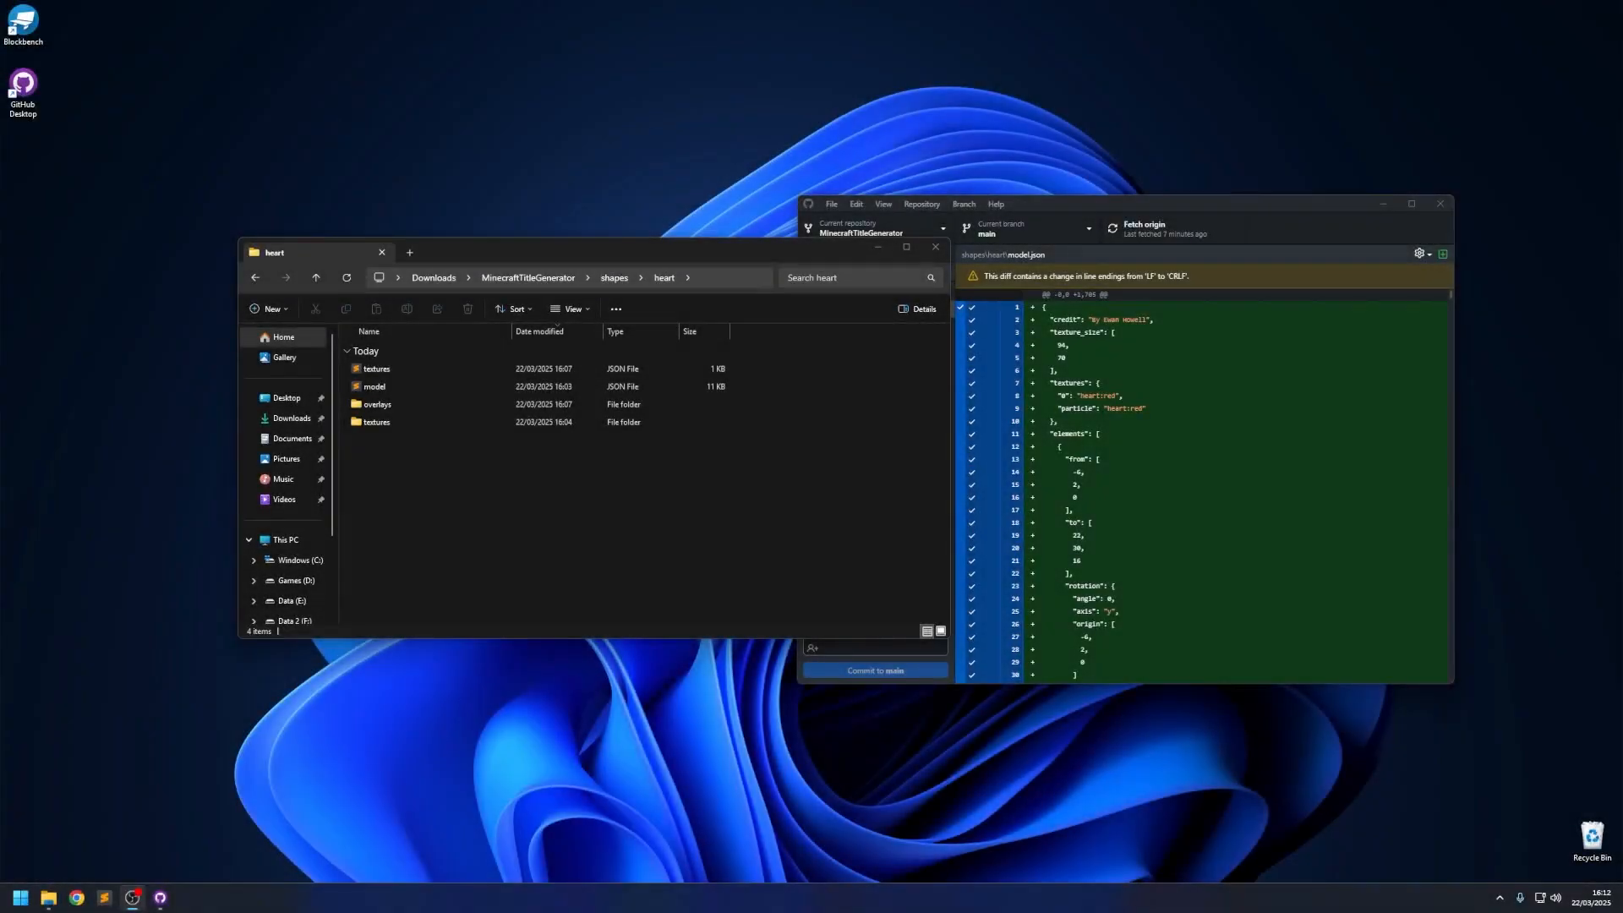
Review each changed heart file in GitHub Desktop, from shapes.json through the model, overlays and textures.json to flat.png and red.png.
{"action": "left_click_drag", "start_coordinate": [554, 253], "coordinate": [479, 245]}
{"action": "left_click_drag", "start_coordinate": [1032, 206], "coordinate": [1082, 201]}
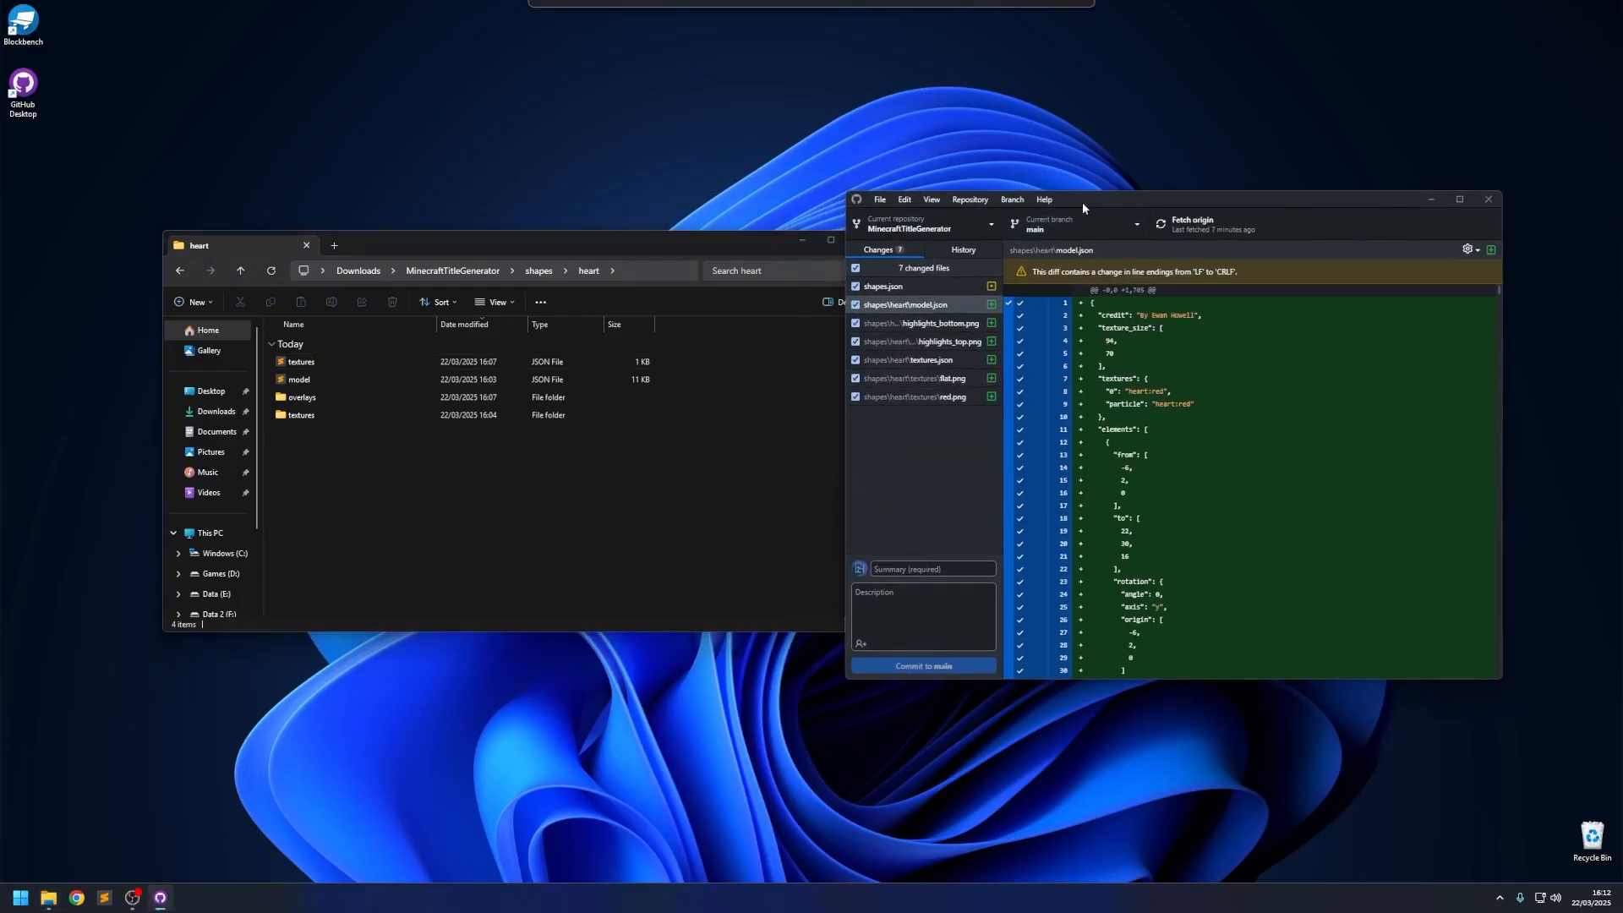
{"action": "left_click", "coordinate": [958, 466]}
{"action": "left_click", "coordinate": [915, 288]}
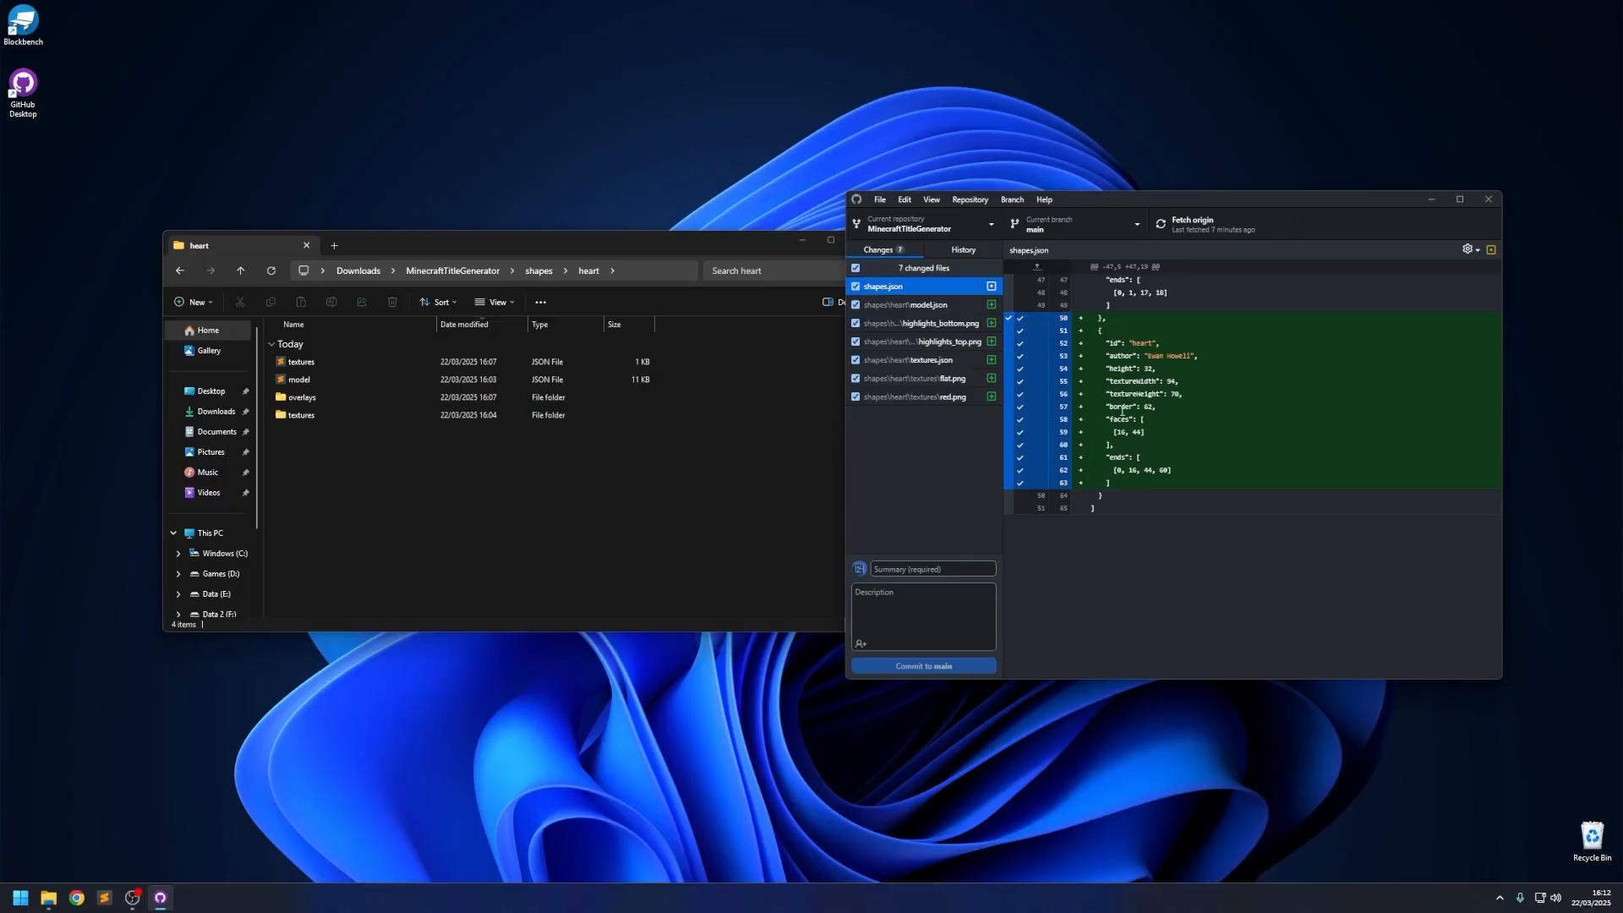
{"action": "left_click", "coordinate": [921, 307]}
{"action": "left_click", "coordinate": [934, 327]}
{"action": "left_click", "coordinate": [936, 345]}
{"action": "left_click", "coordinate": [936, 364]}
{"action": "left_click", "coordinate": [936, 380]}
{"action": "left_click", "coordinate": [937, 398]}
Go to the scripts folder of MinecraftTitleGenerator in File Explorer and try to run the compile batch file.
{"action": "left_click", "coordinate": [418, 270]}
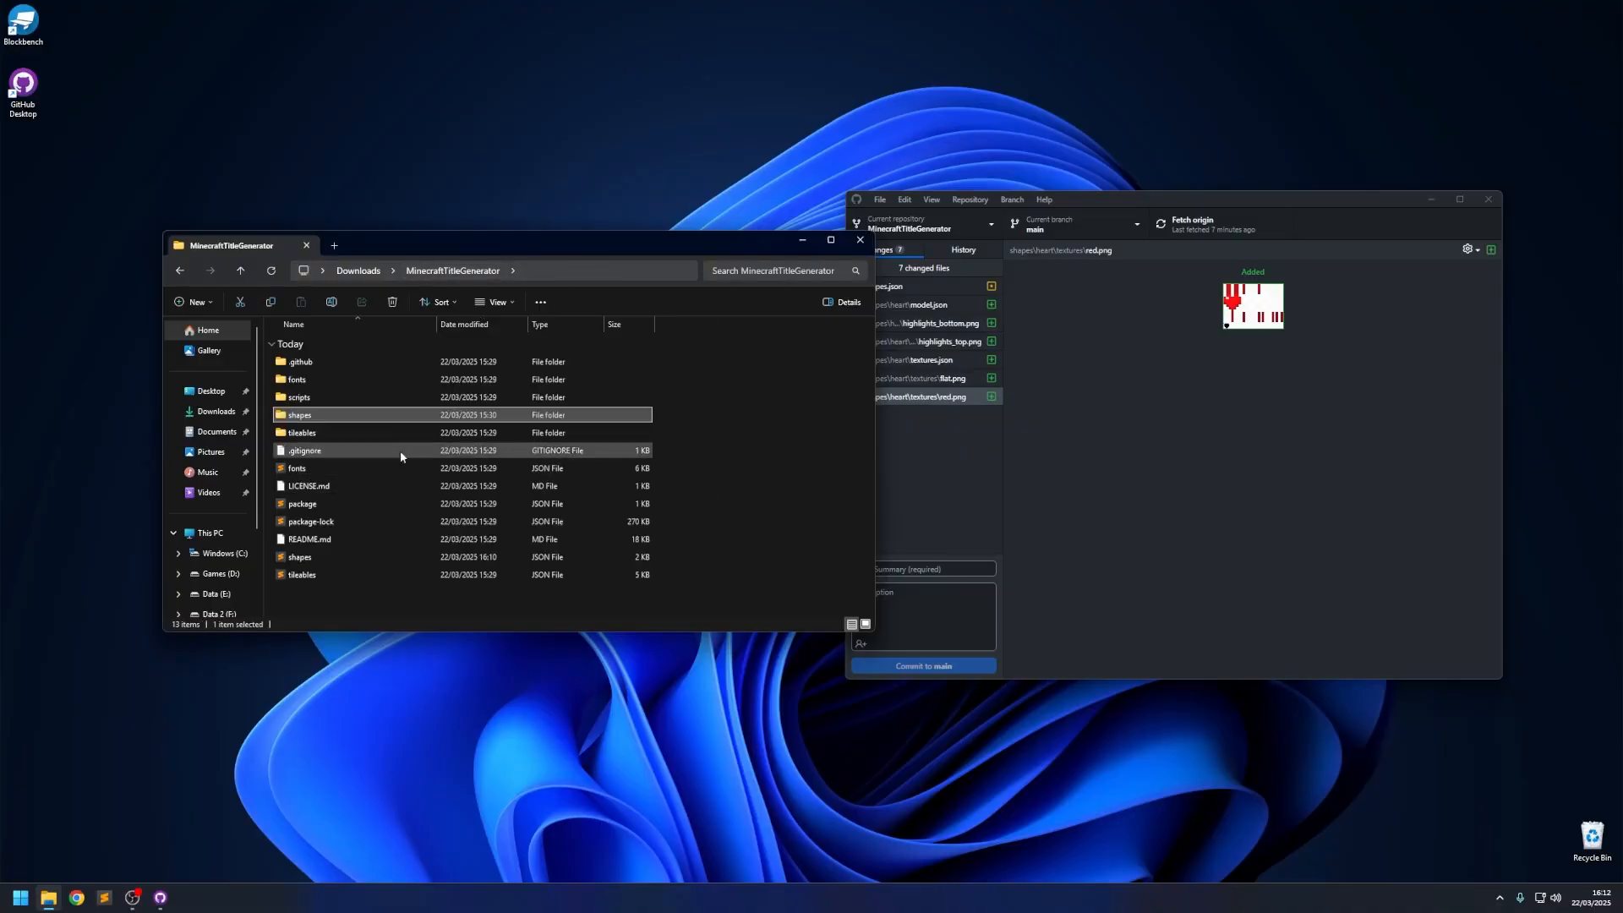
{"action": "double_click", "coordinate": [299, 397]}
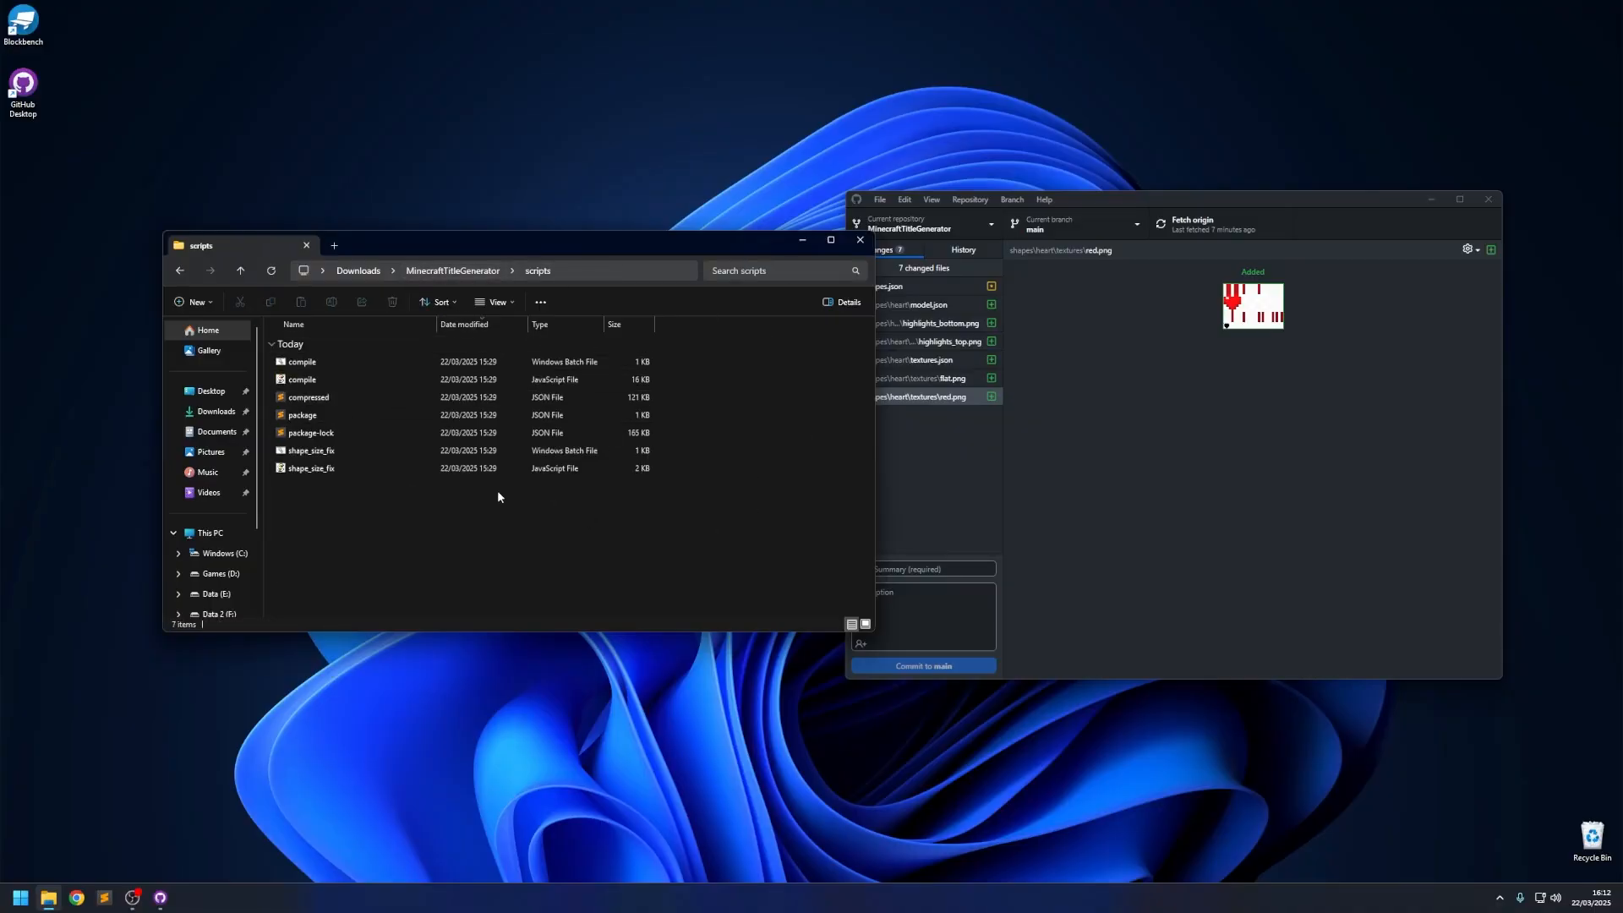
{"action": "left_click", "coordinate": [309, 363]}
{"action": "double_click", "coordinate": [331, 364]}
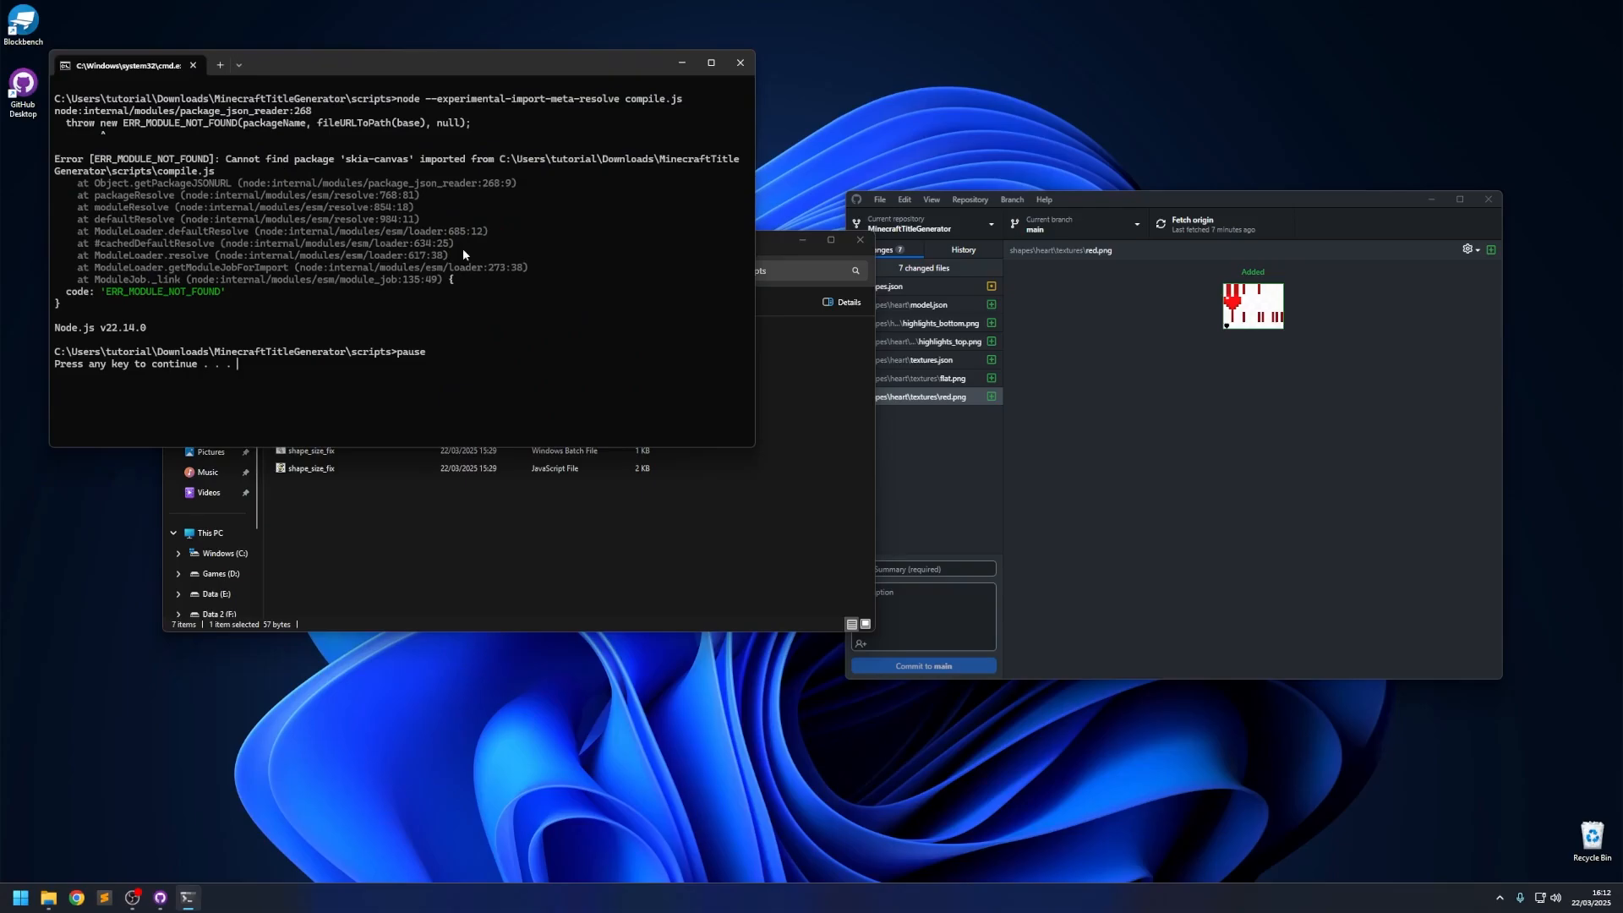
{"action": "left_click", "coordinate": [734, 68]}
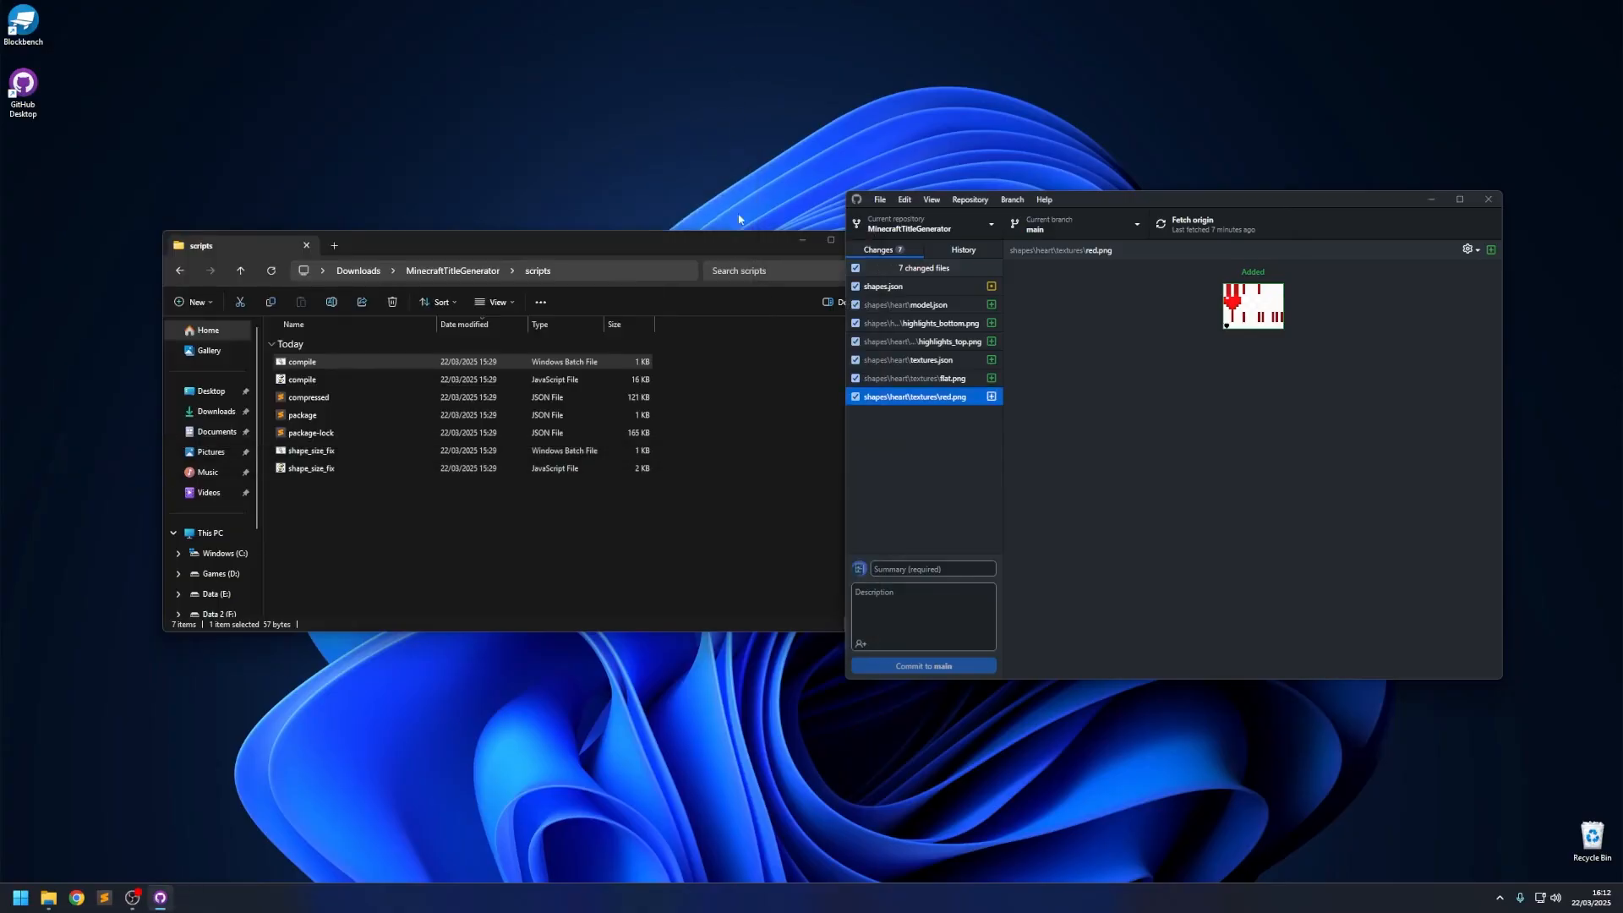
{"action": "right_click", "coordinate": [738, 369]}
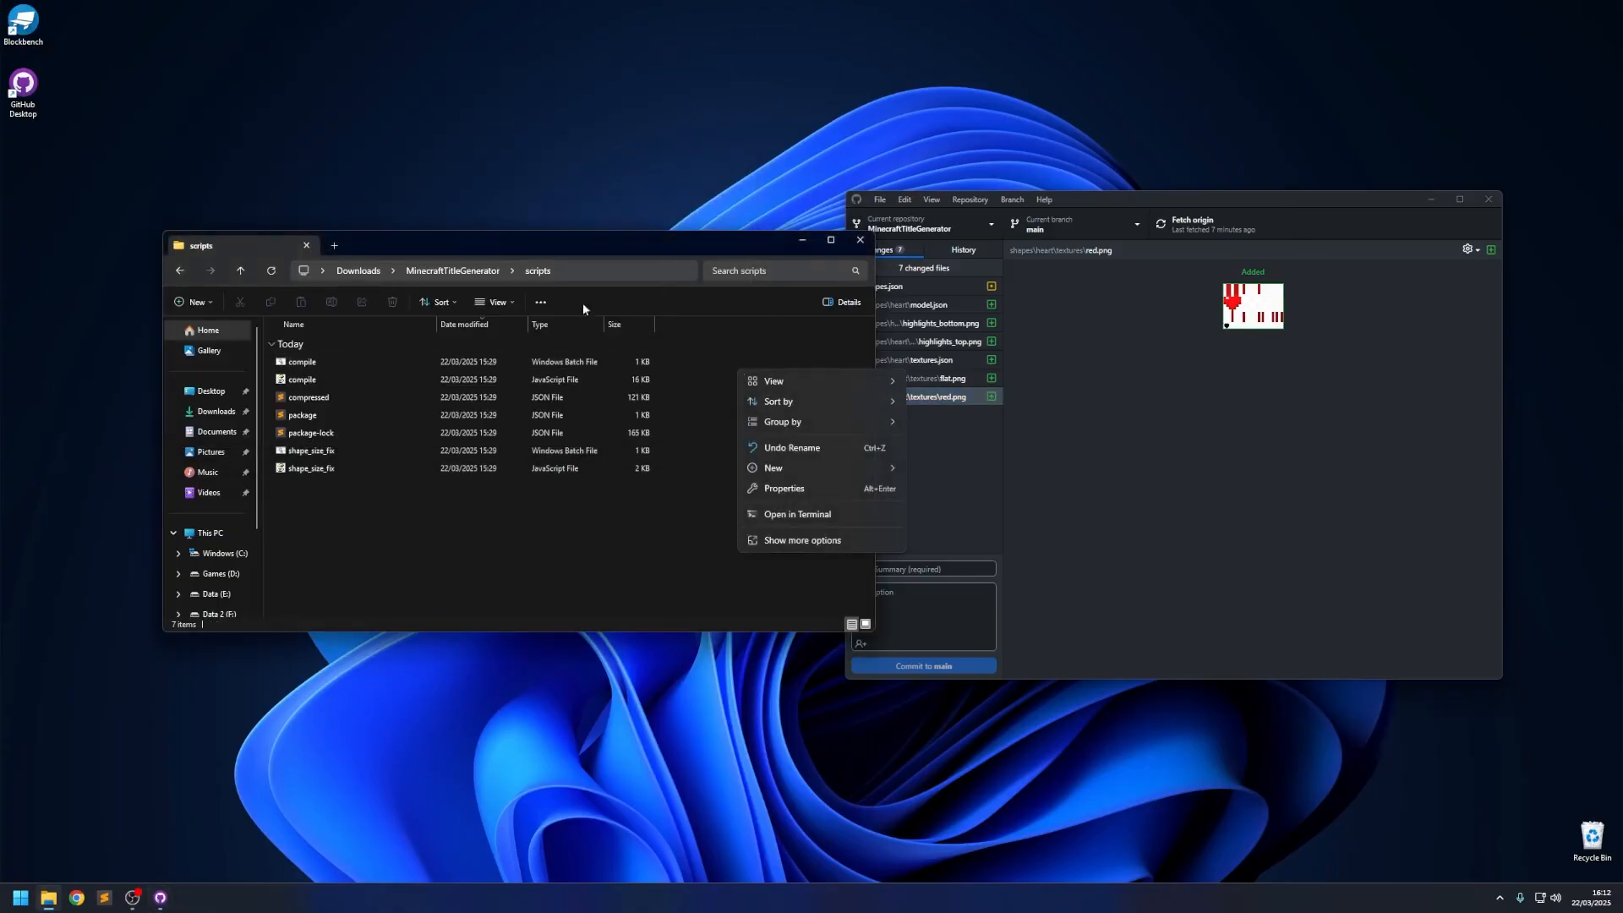
{"action": "left_click", "coordinate": [770, 514]}
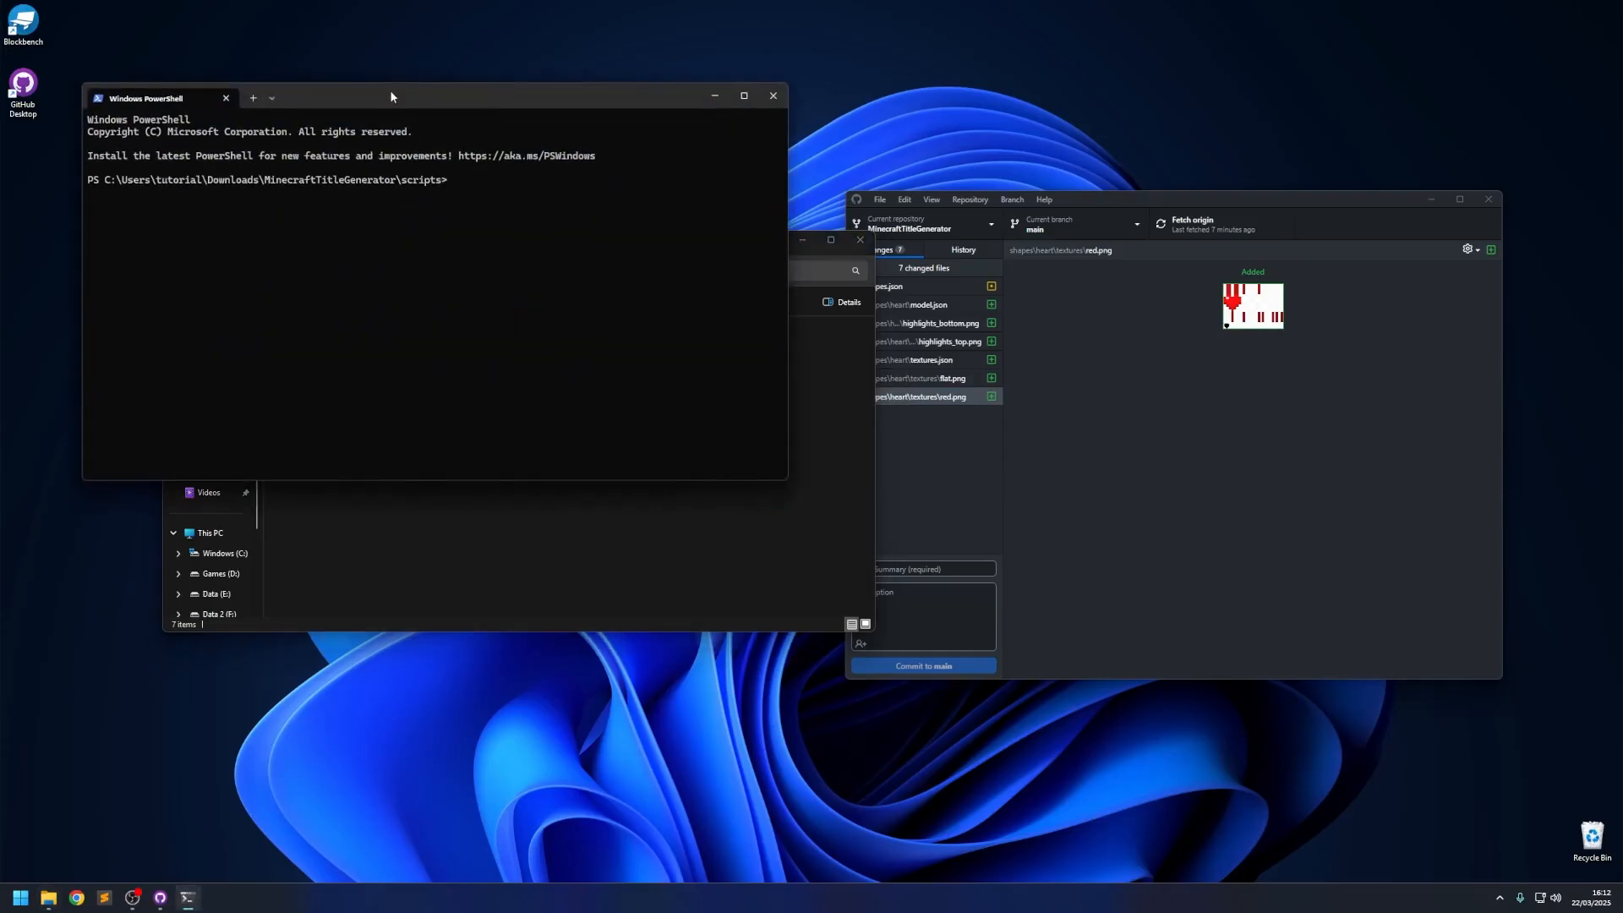
{"action": "left_click_drag", "start_coordinate": [389, 89], "coordinate": [1040, 164]}
{"action": "left_click", "coordinate": [1422, 160]}
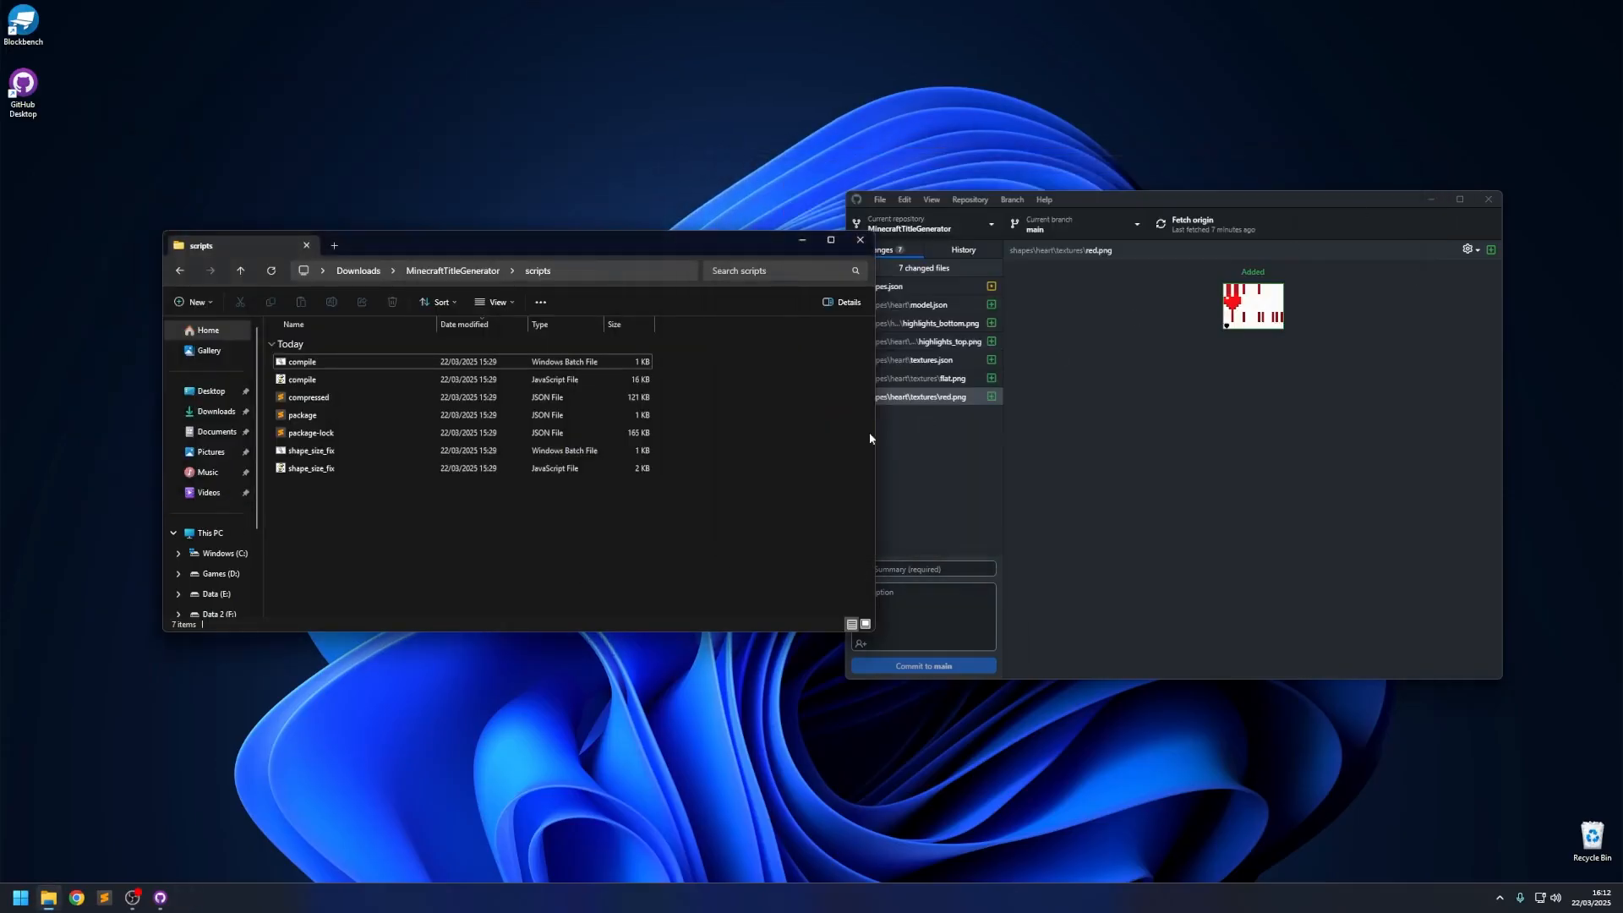
Open a cmd prompt in the scripts folder and run npm install.
{"action": "left_click", "coordinate": [584, 271]}
{"action": "type", "text": "cmd"}
{"action": "key", "text": "Return"}
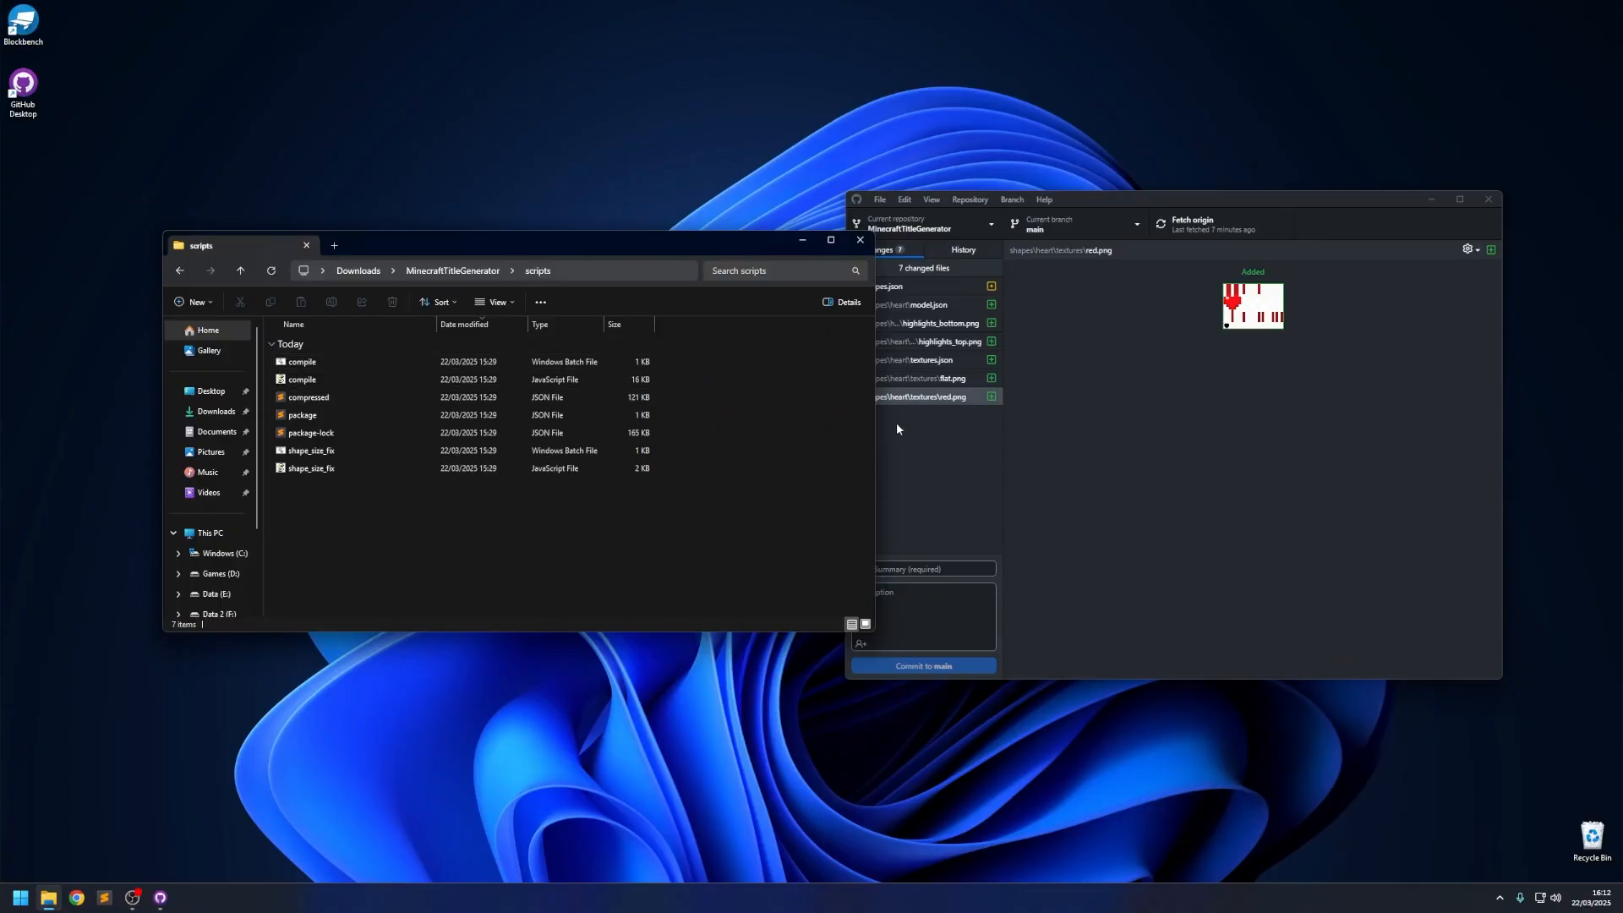
{"action": "type", "text": "npm install"}
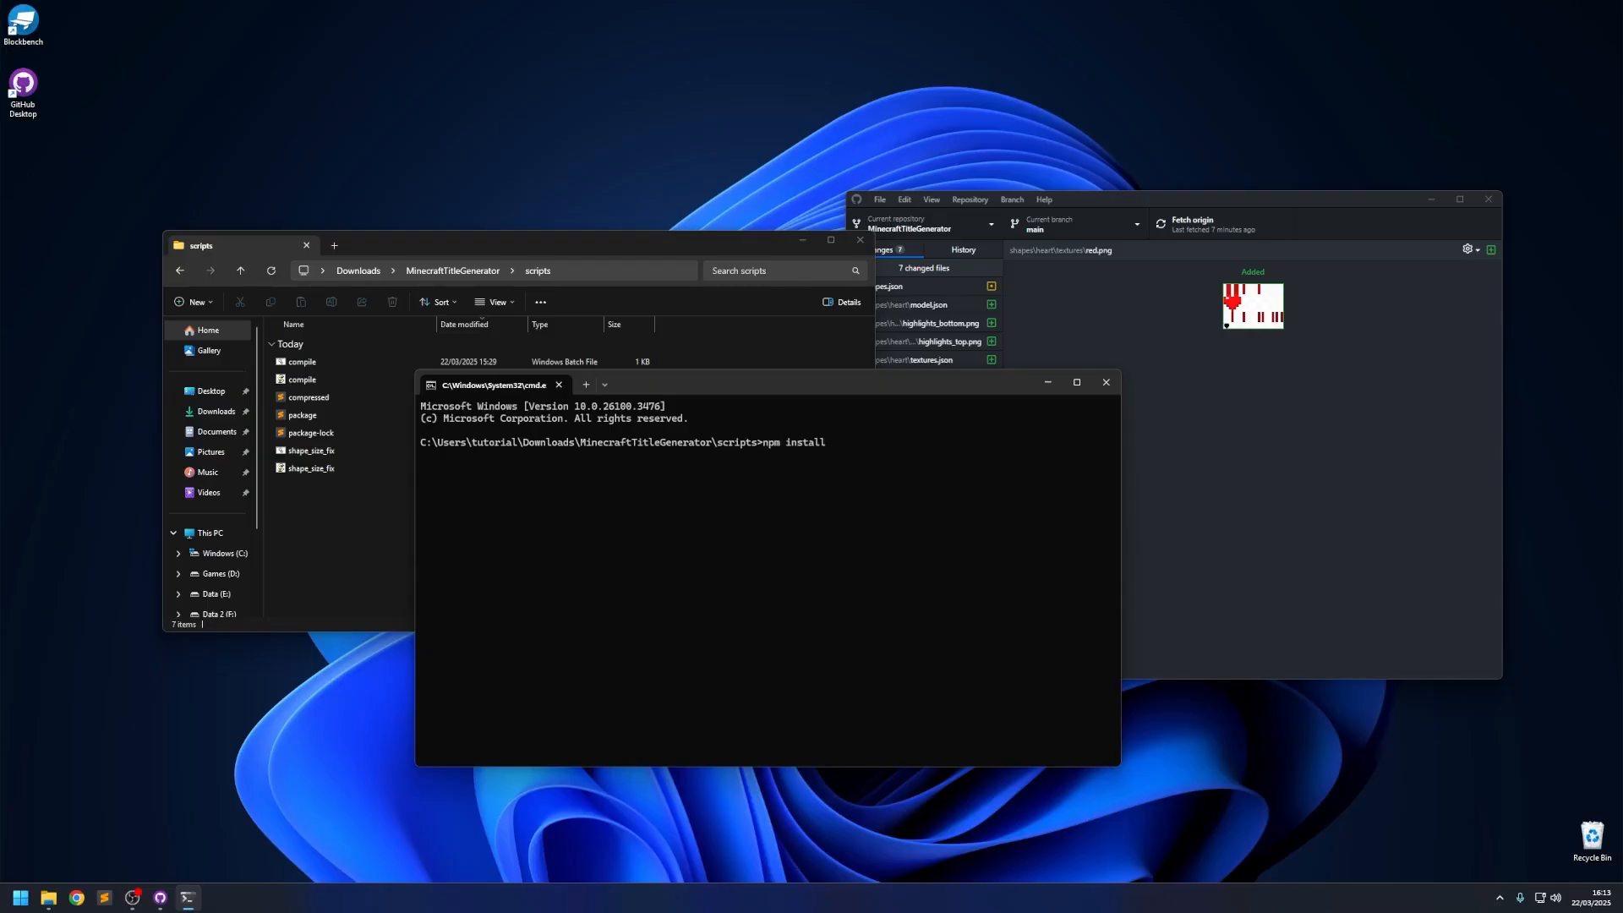
{"action": "key", "text": "Return"}
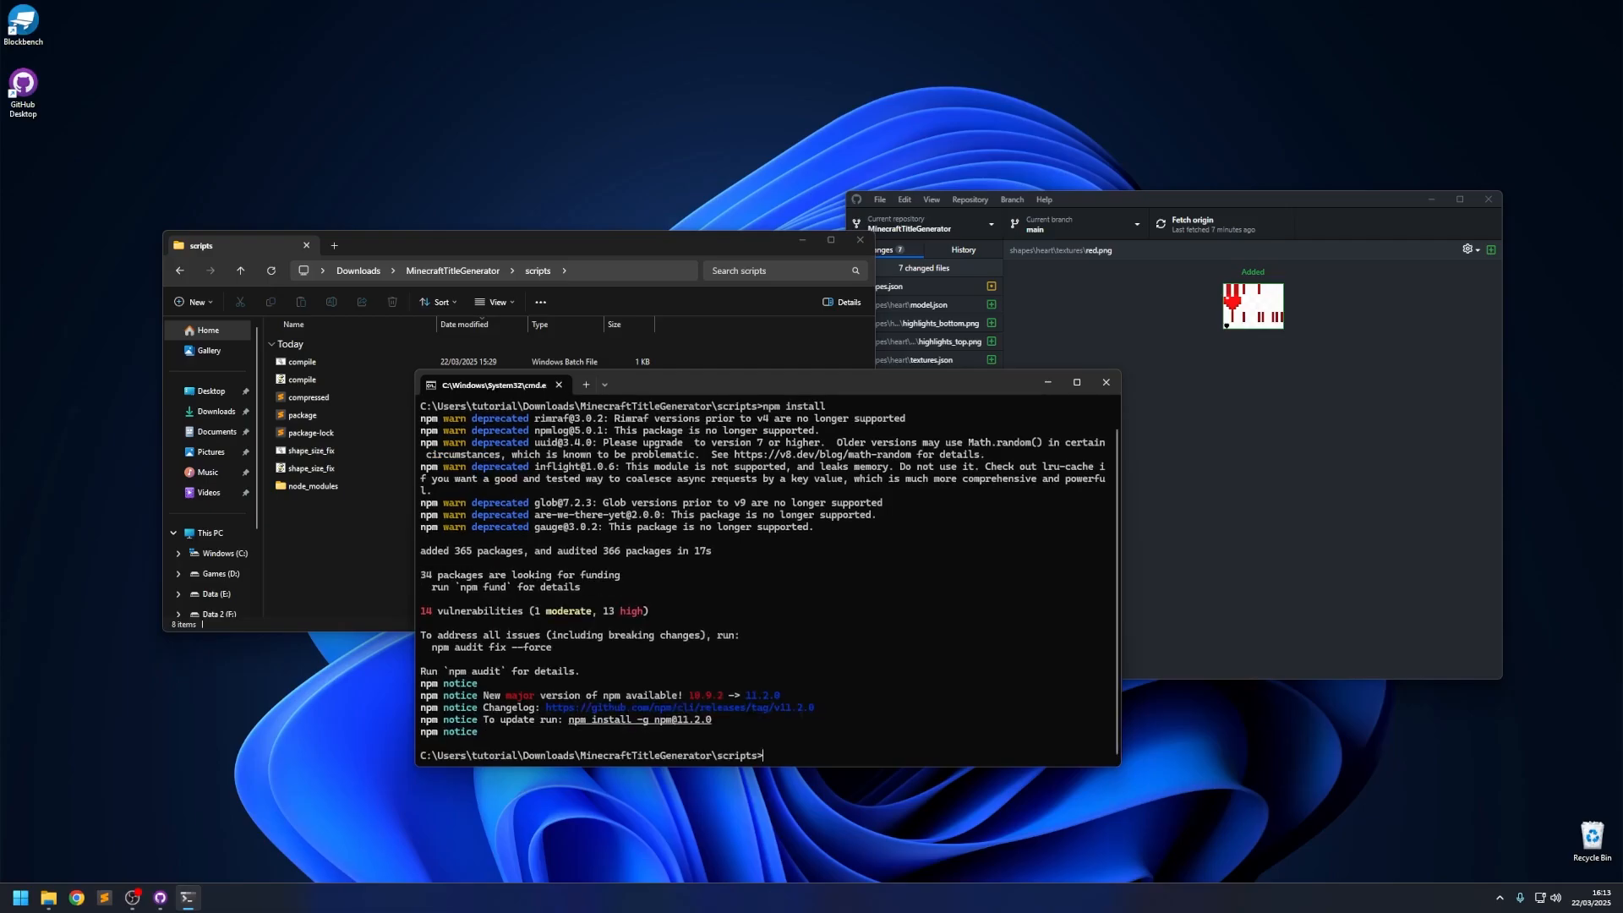
Close the npm prompt, run compile.bat in the scripts folder and close its console window once processing ends.
{"action": "left_click", "coordinate": [1105, 382]}
{"action": "double_click", "coordinate": [340, 379]}
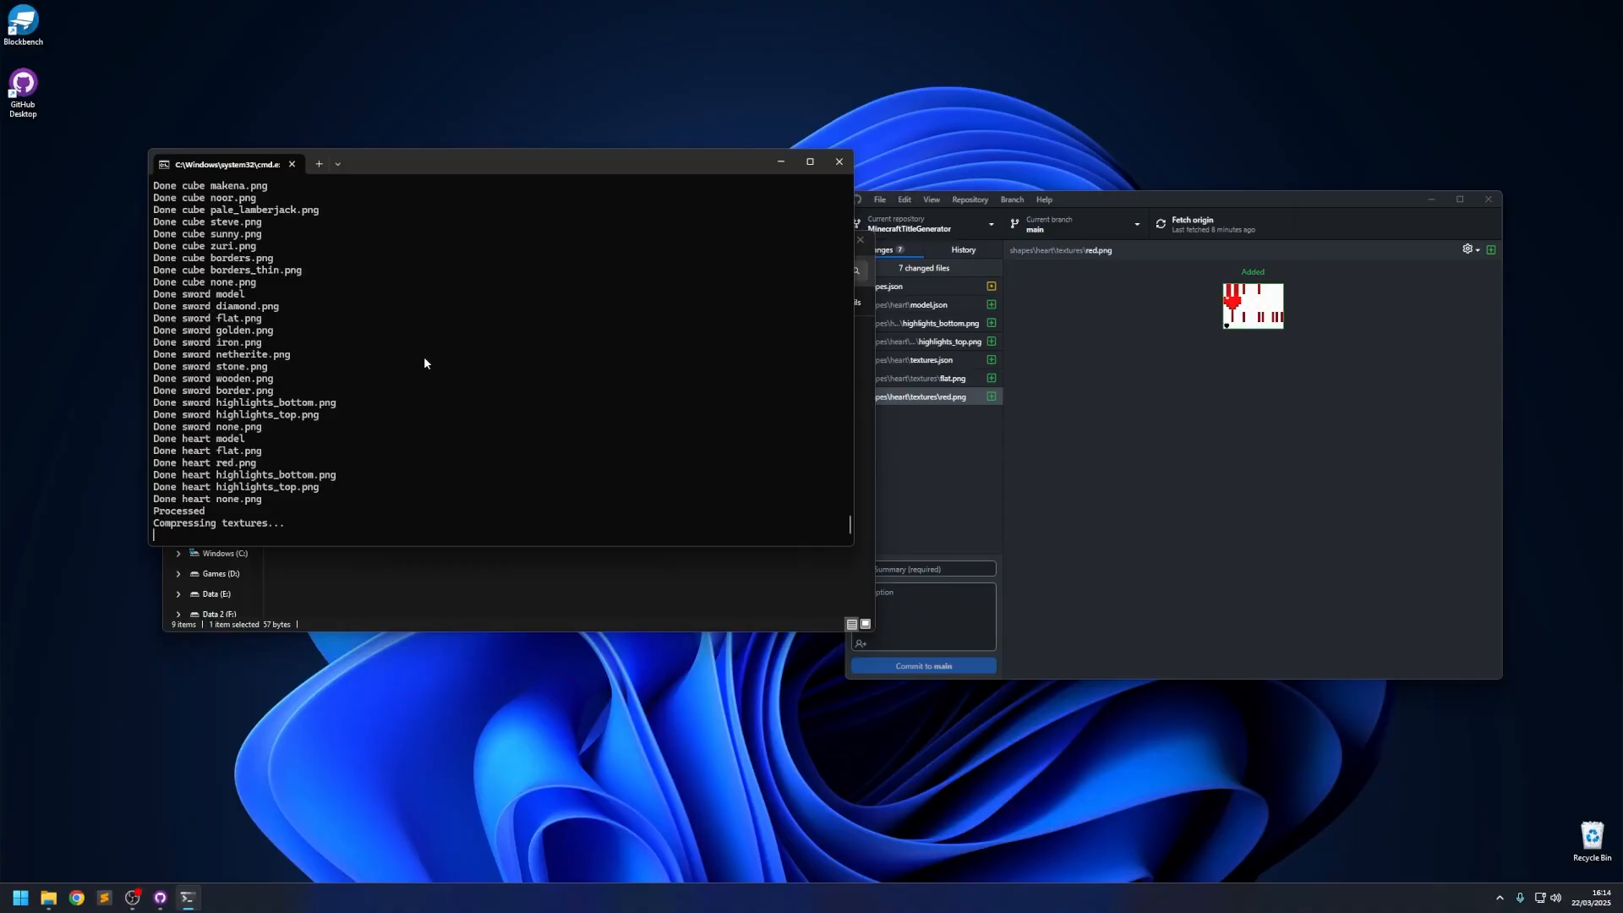
{"action": "left_click", "coordinate": [838, 162]}
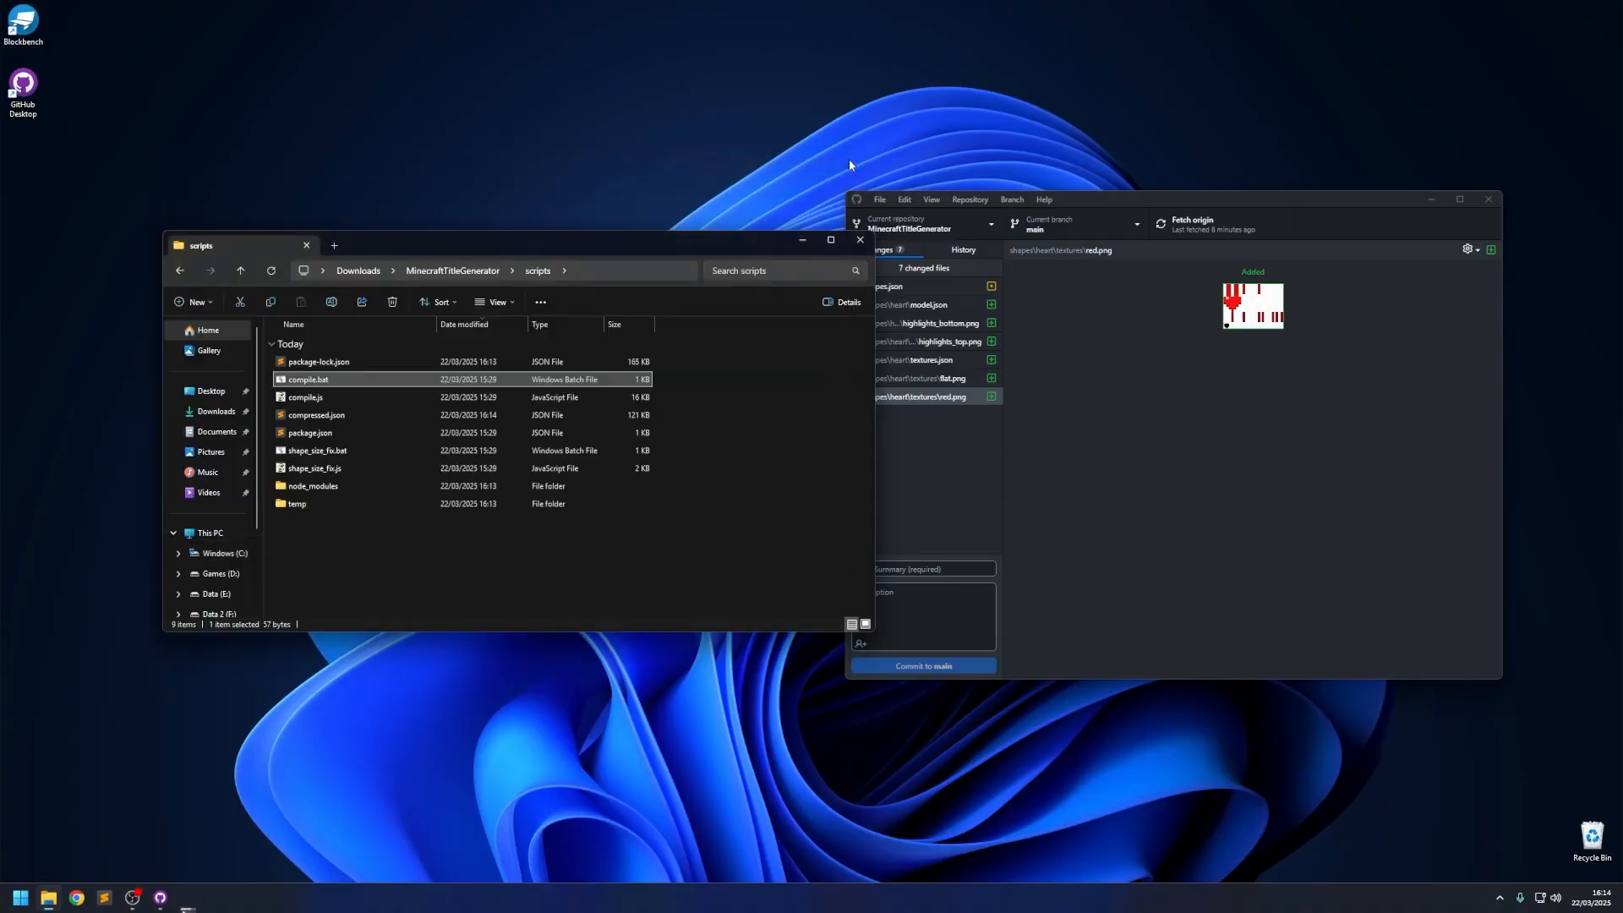
Switch to GitHub Desktop, enlarge its window and changed-files list, and view the root shapes.json diff.
{"action": "left_click", "coordinate": [1038, 448]}
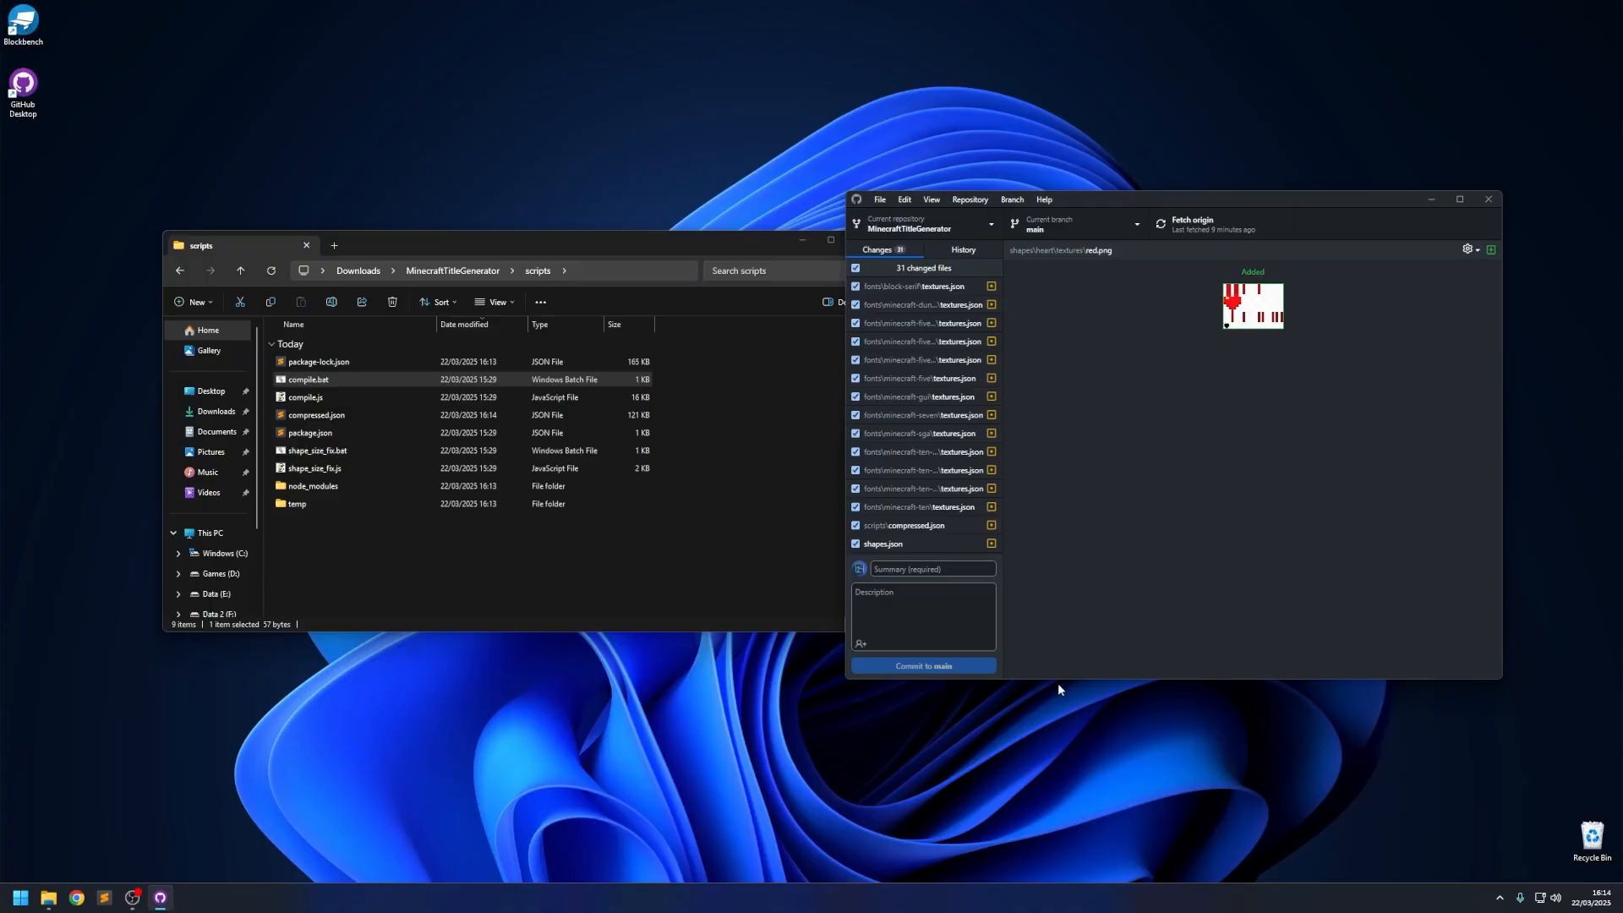
{"action": "left_click_drag", "start_coordinate": [1051, 678], "coordinate": [1054, 819]}
{"action": "scroll", "coordinate": [921, 423], "scroll_direction": "down", "scroll_amount": 3}
{"action": "left_click", "coordinate": [921, 390]}
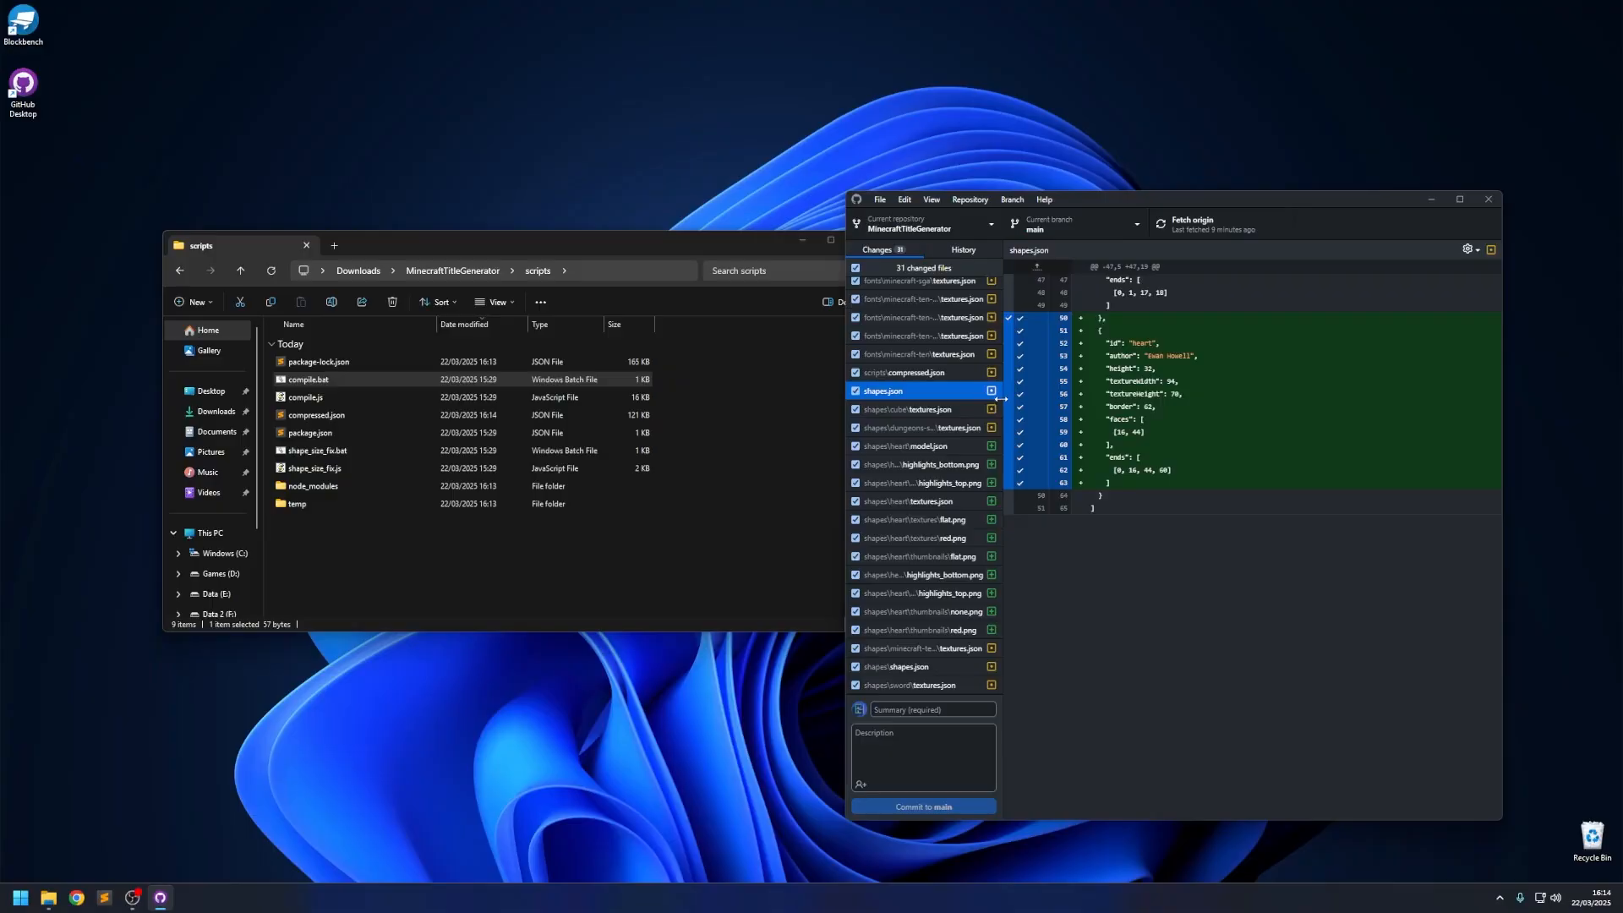
{"action": "left_click_drag", "start_coordinate": [1002, 405], "coordinate": [1088, 405]}
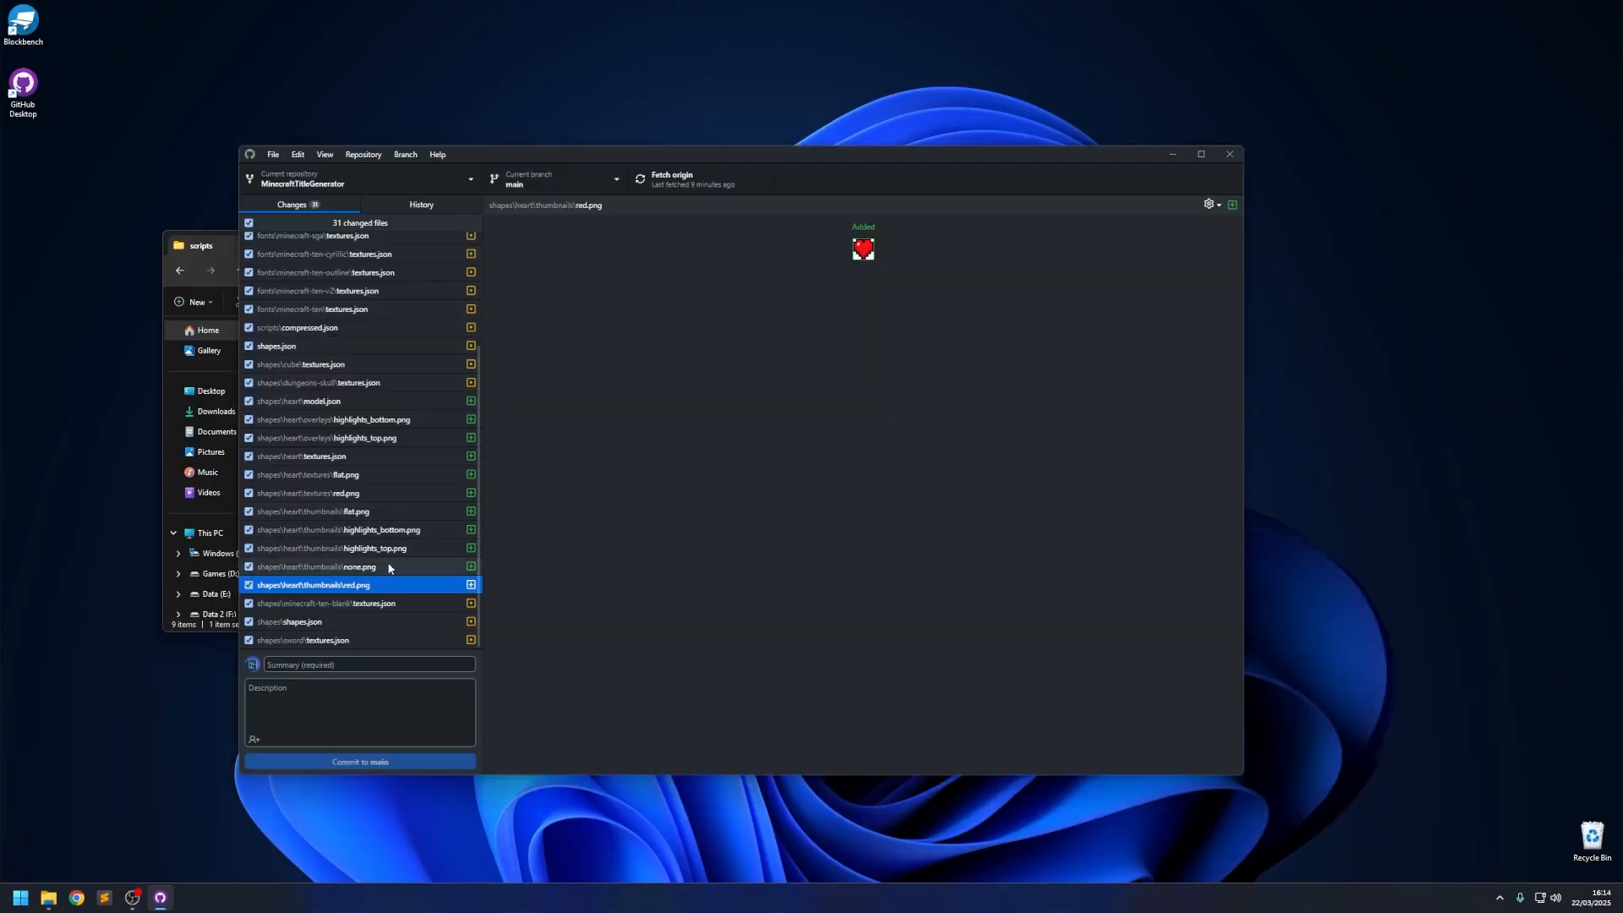
Examine the generated heart thumbnails: red, none, highlights_top, highlights_bottom and flat.
{"action": "left_click", "coordinate": [387, 566]}
{"action": "left_click", "coordinate": [378, 552]}
{"action": "left_click", "coordinate": [370, 530]}
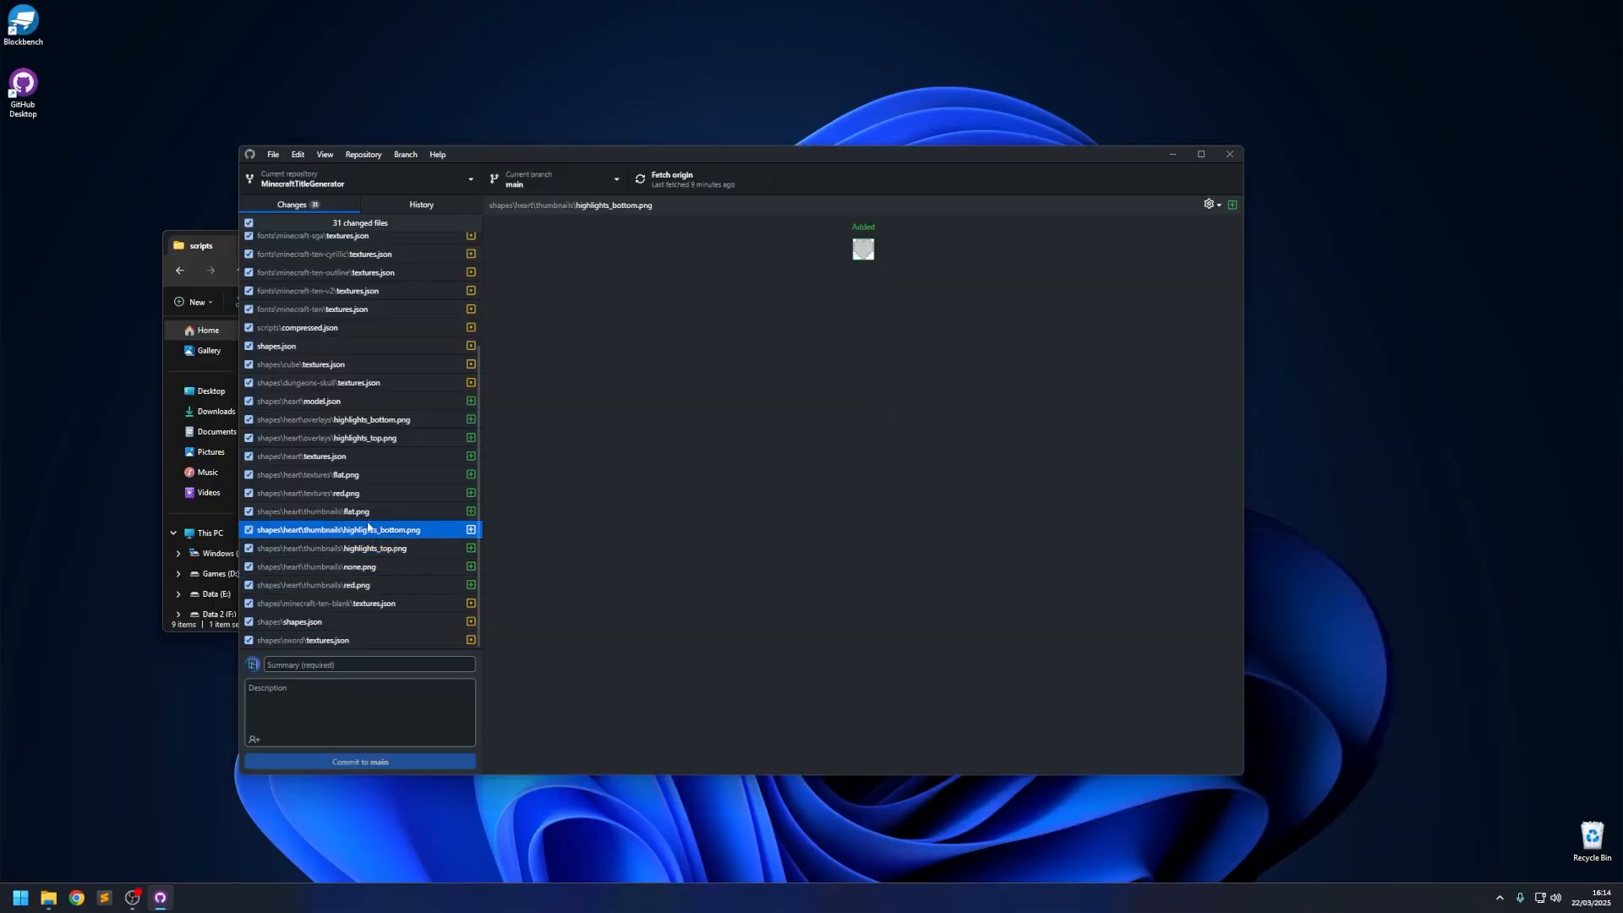
{"action": "left_click", "coordinate": [351, 585]}
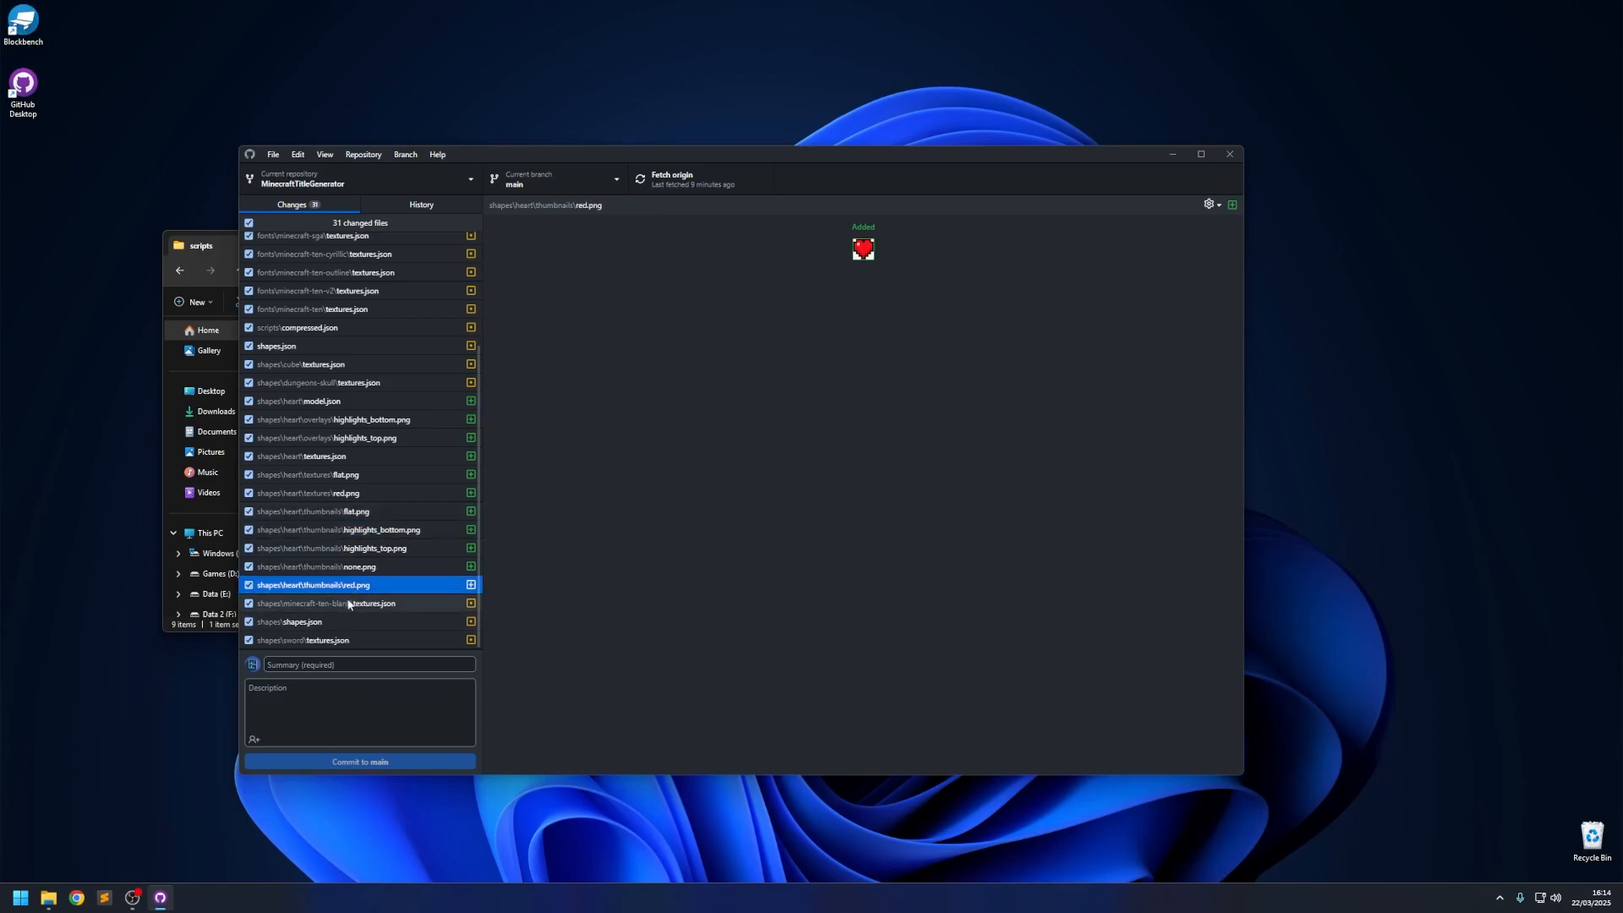
{"action": "left_click", "coordinate": [348, 604]}
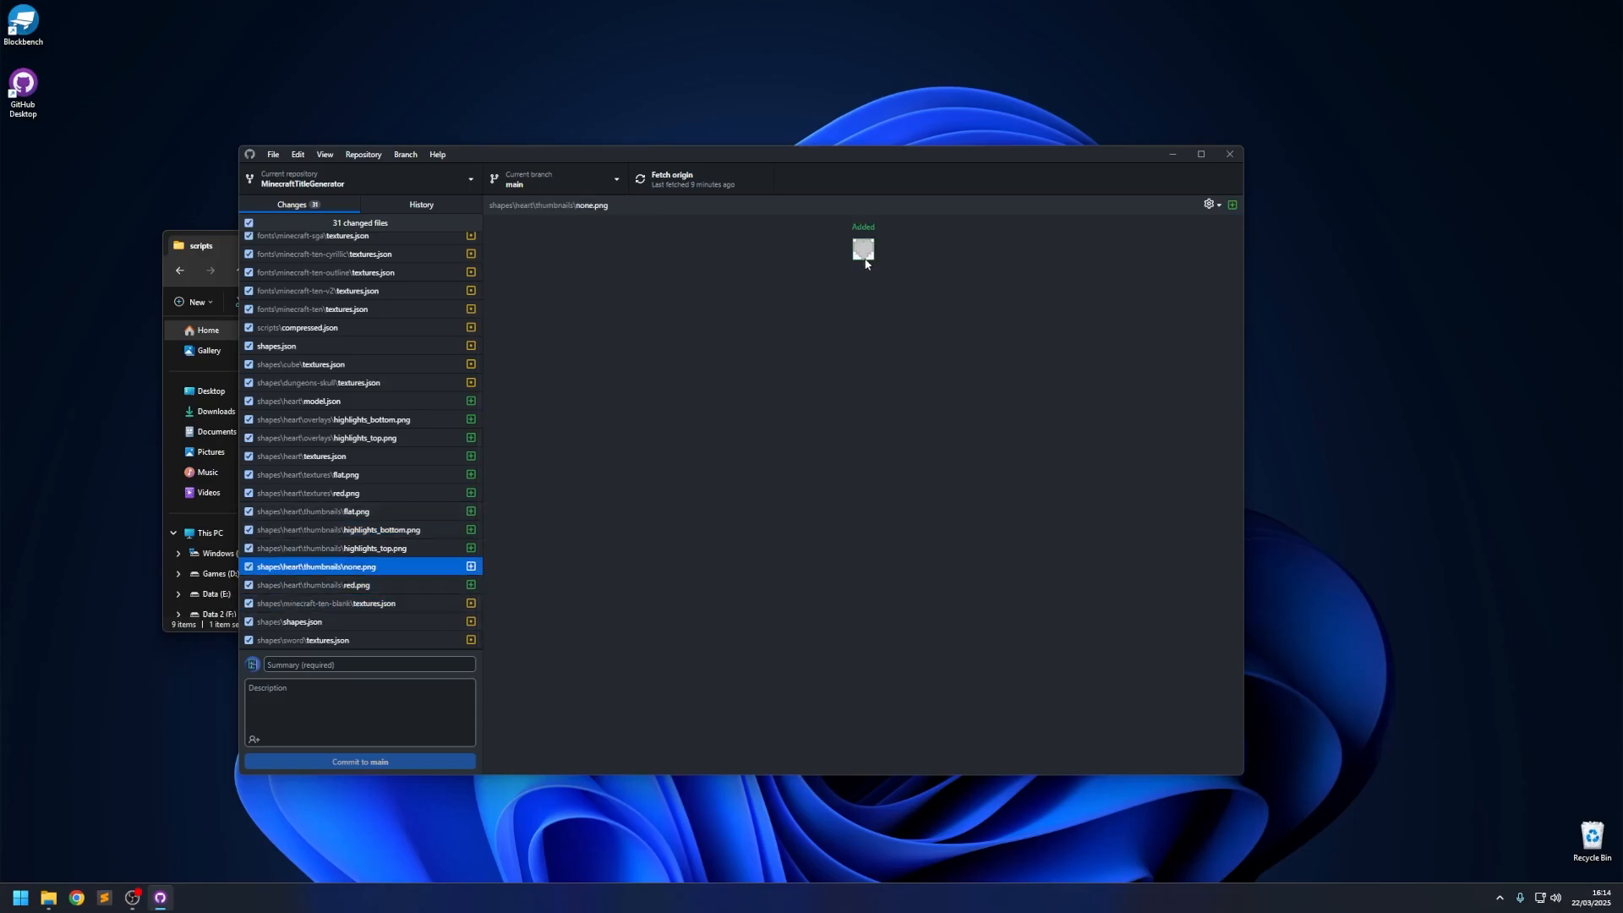
{"action": "left_click", "coordinate": [366, 549]}
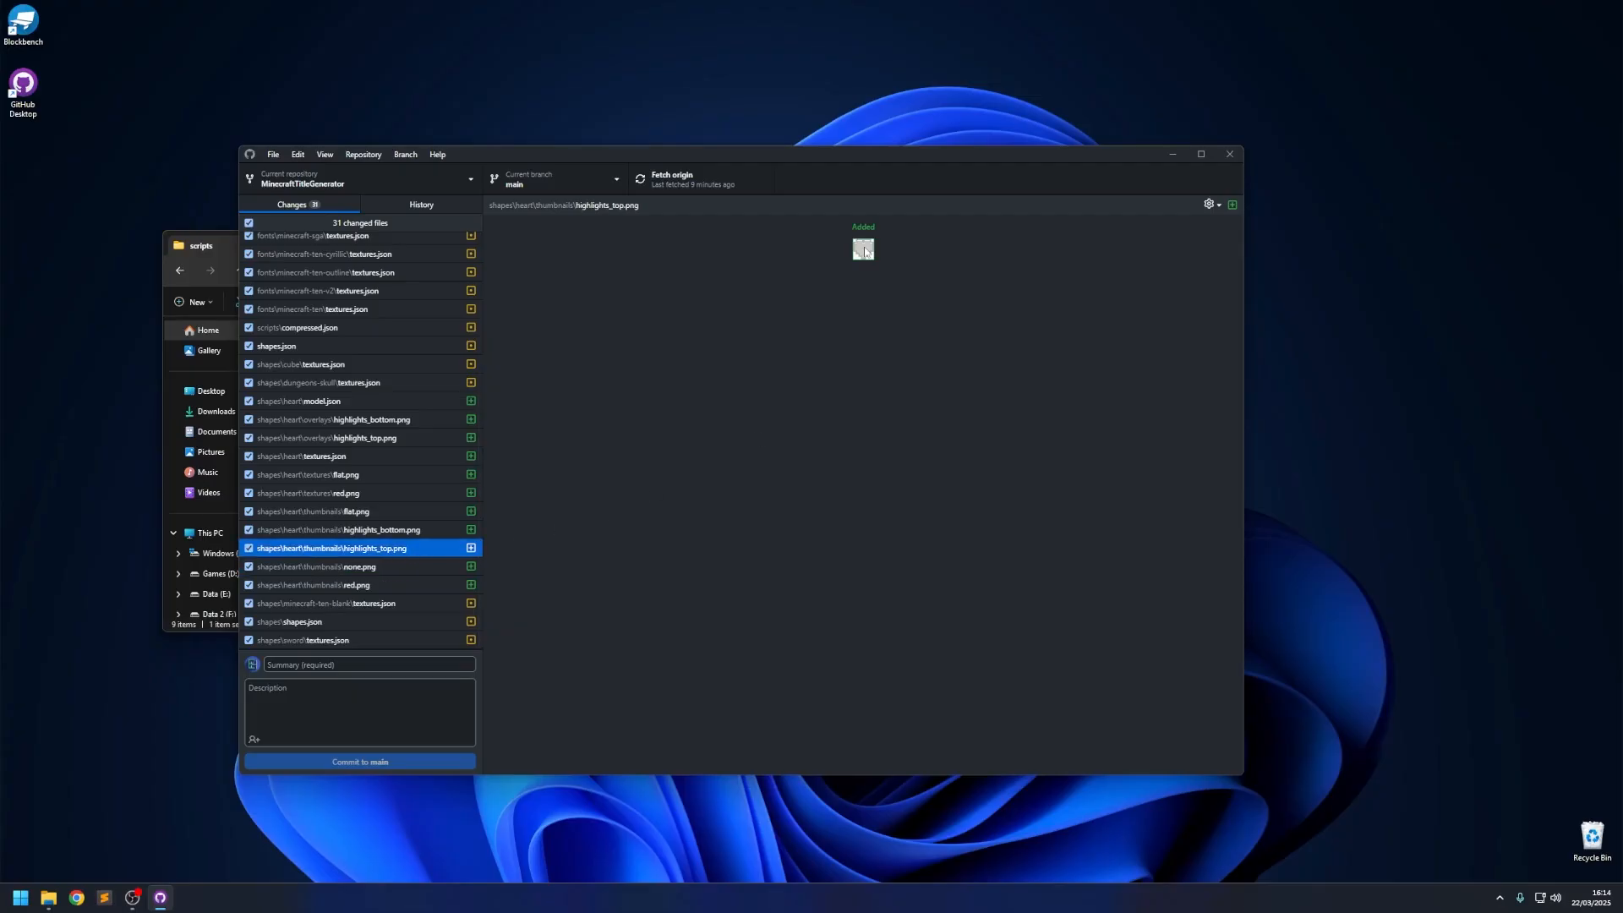
{"action": "left_click", "coordinate": [394, 531]}
{"action": "left_click", "coordinate": [370, 515]}
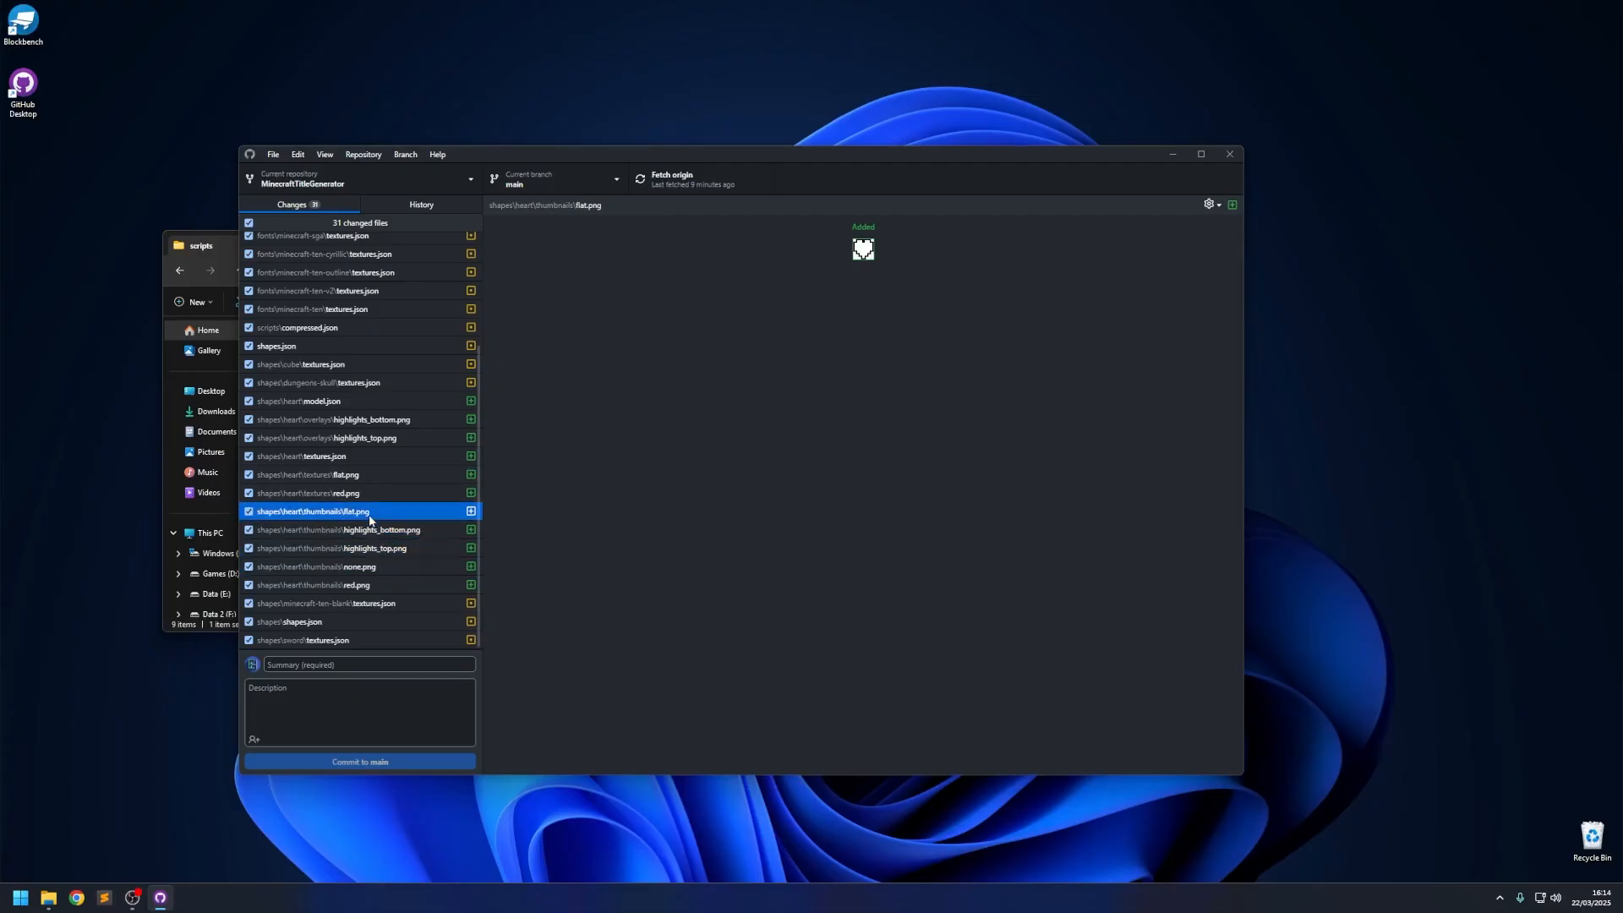
Look through the changed textures.json files of the fonts for actual content changes.
{"action": "scroll", "coordinate": [389, 489], "scroll_direction": "up", "scroll_amount": 3}
{"action": "left_click", "coordinate": [371, 243]}
{"action": "left_click", "coordinate": [369, 278]}
{"action": "left_click", "coordinate": [371, 315]}
{"action": "left_click", "coordinate": [373, 369]}
{"action": "left_click", "coordinate": [363, 407]}
{"action": "left_click", "coordinate": [350, 443]}
{"action": "left_click", "coordinate": [341, 479]}
{"action": "left_click", "coordinate": [412, 461]}
{"action": "left_click", "coordinate": [380, 445]}
{"action": "left_click", "coordinate": [364, 406]}
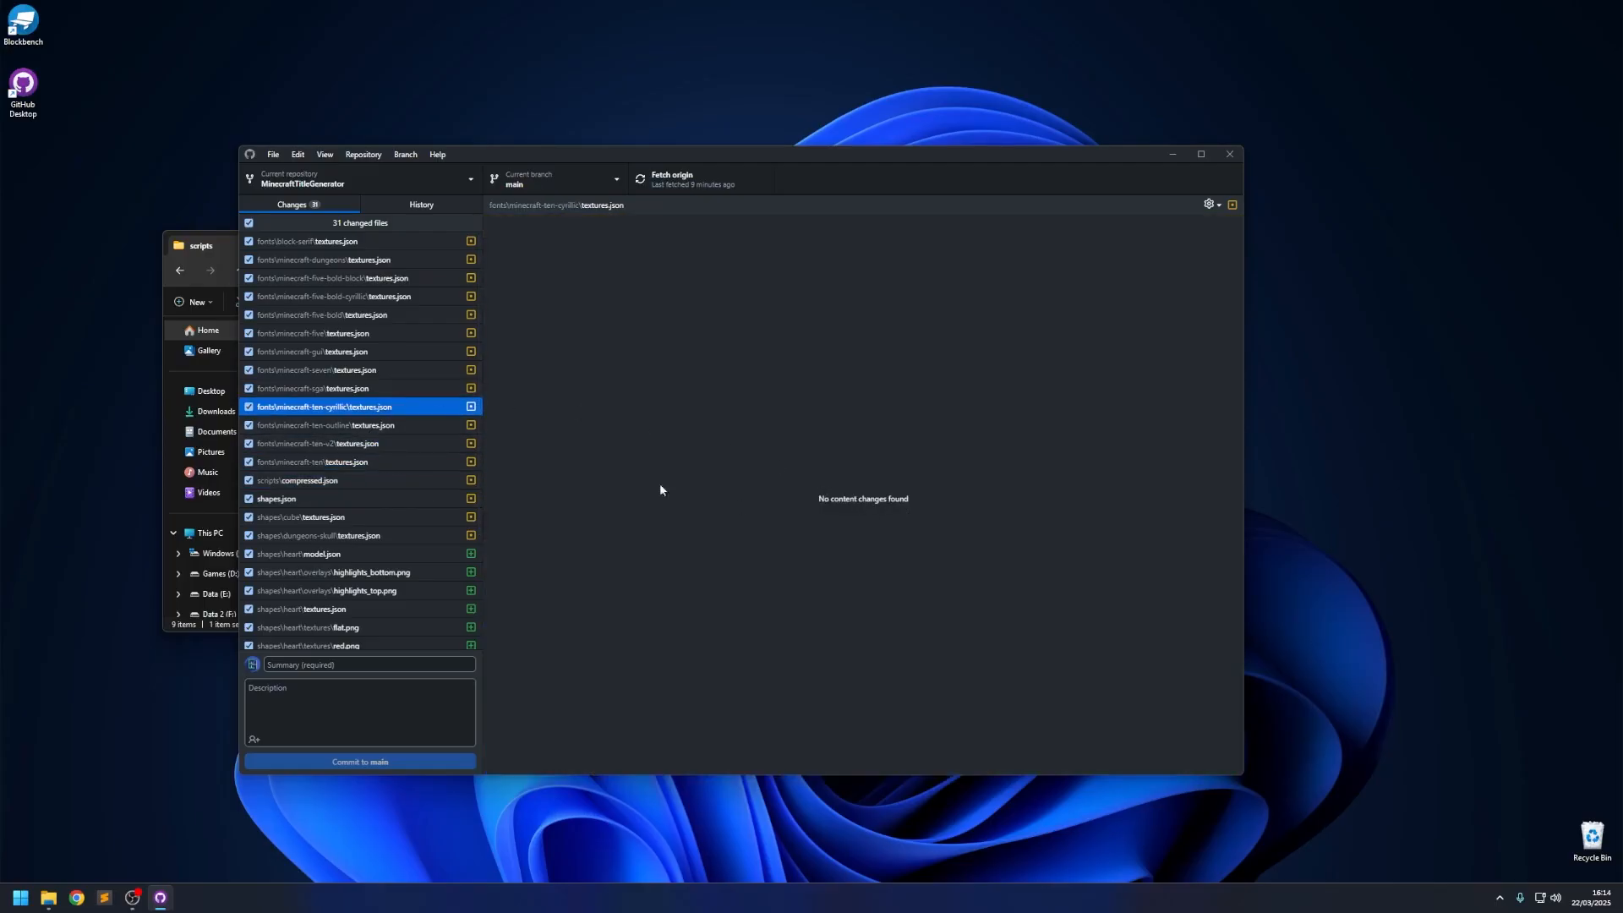
{"action": "key", "text": "Up"}
Discard the changes to all the fonts' textures.json files, from block-serif through minecraft-ten.
{"action": "left_click_drag", "start_coordinate": [539, 156], "coordinate": [679, 140]}
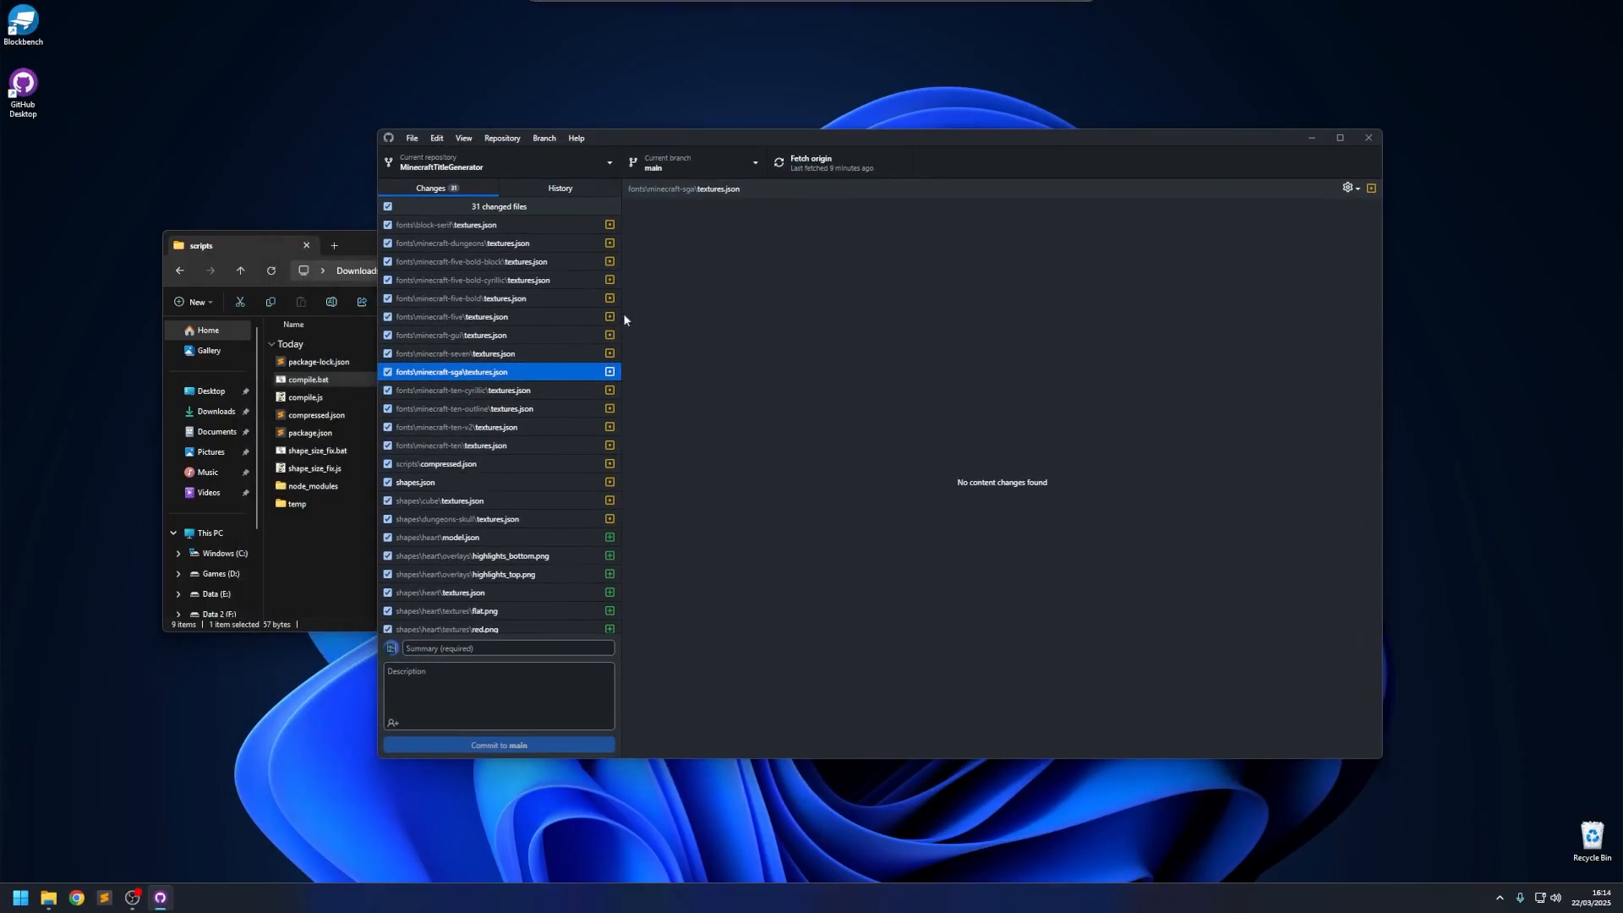
{"action": "left_click", "coordinate": [516, 440]}
{"action": "left_click", "coordinate": [494, 227], "text": "shift"}
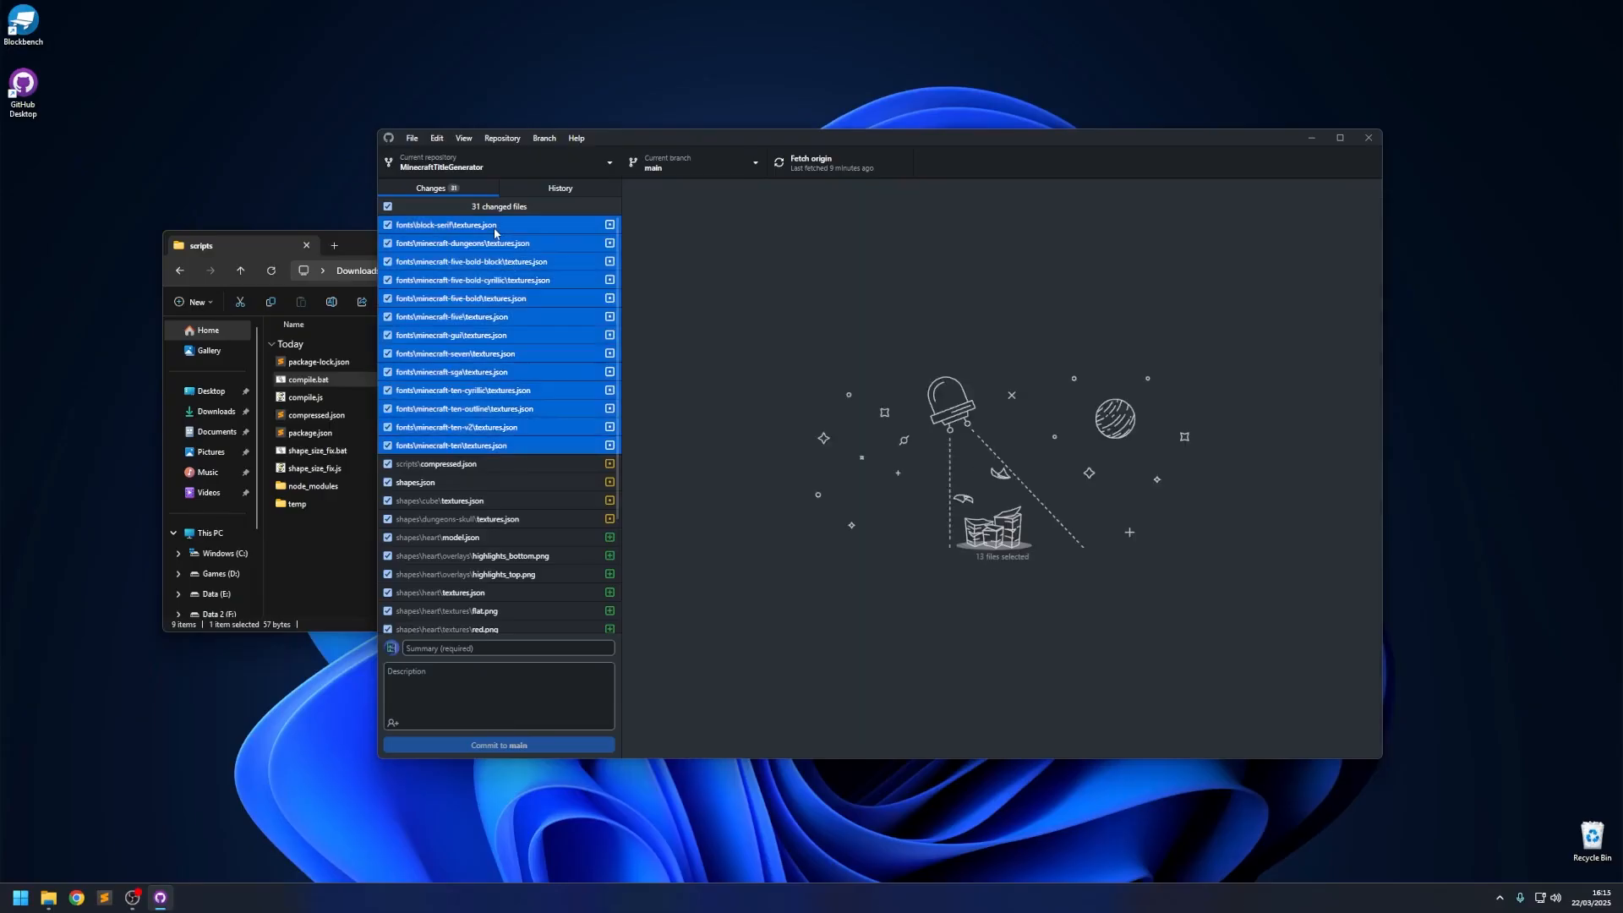
{"action": "right_click", "coordinate": [488, 330]}
{"action": "left_click", "coordinate": [507, 343]}
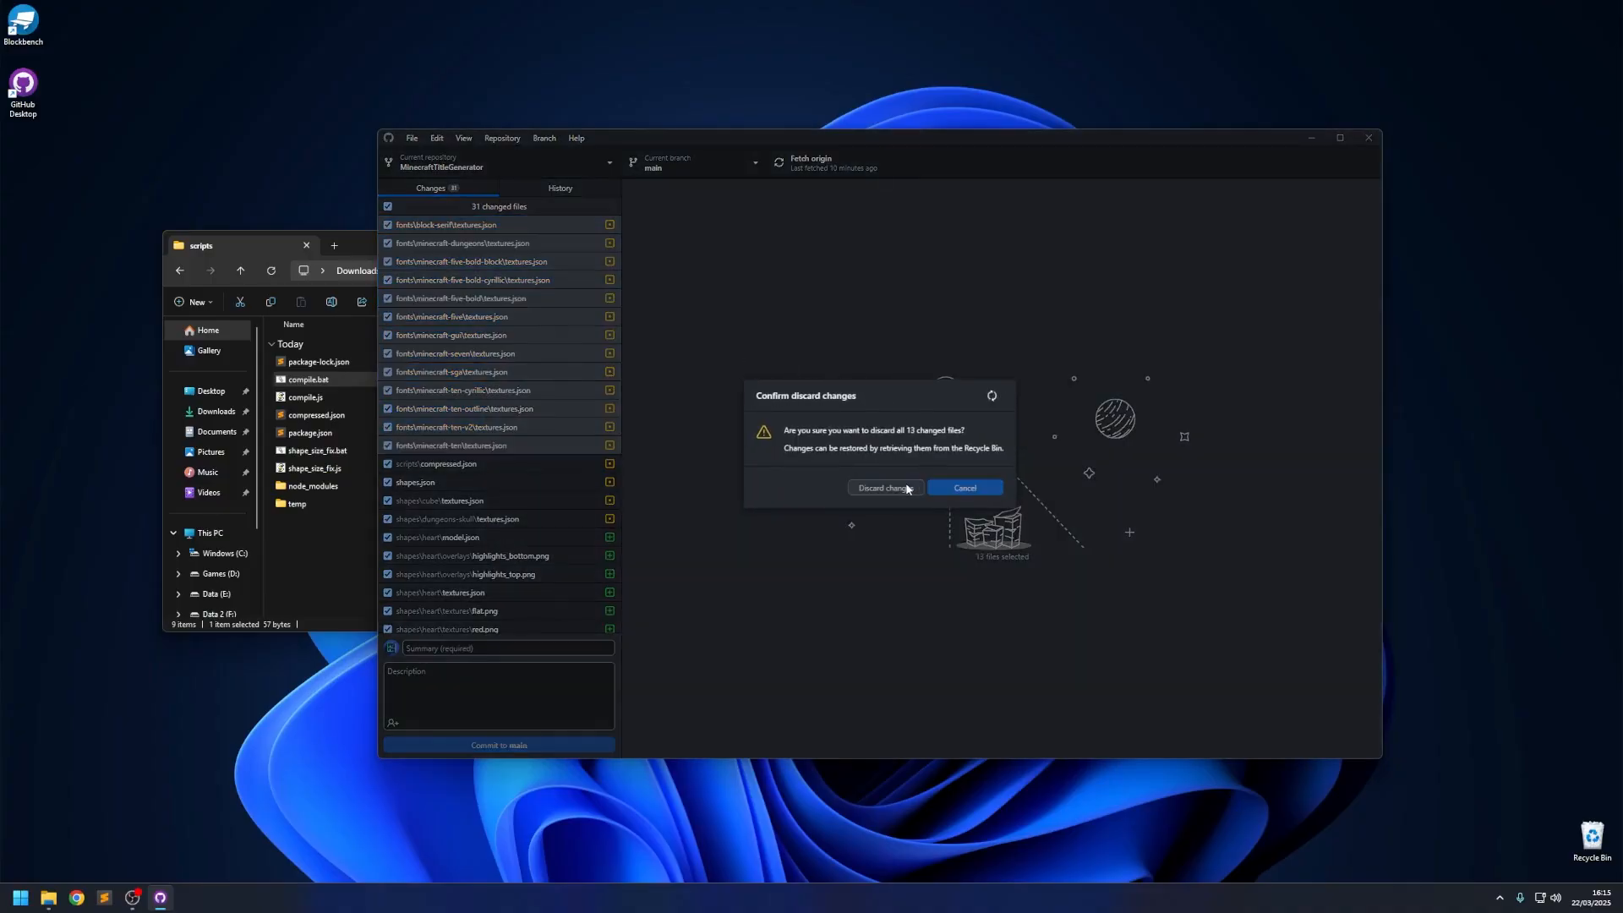
{"action": "left_click", "coordinate": [907, 489]}
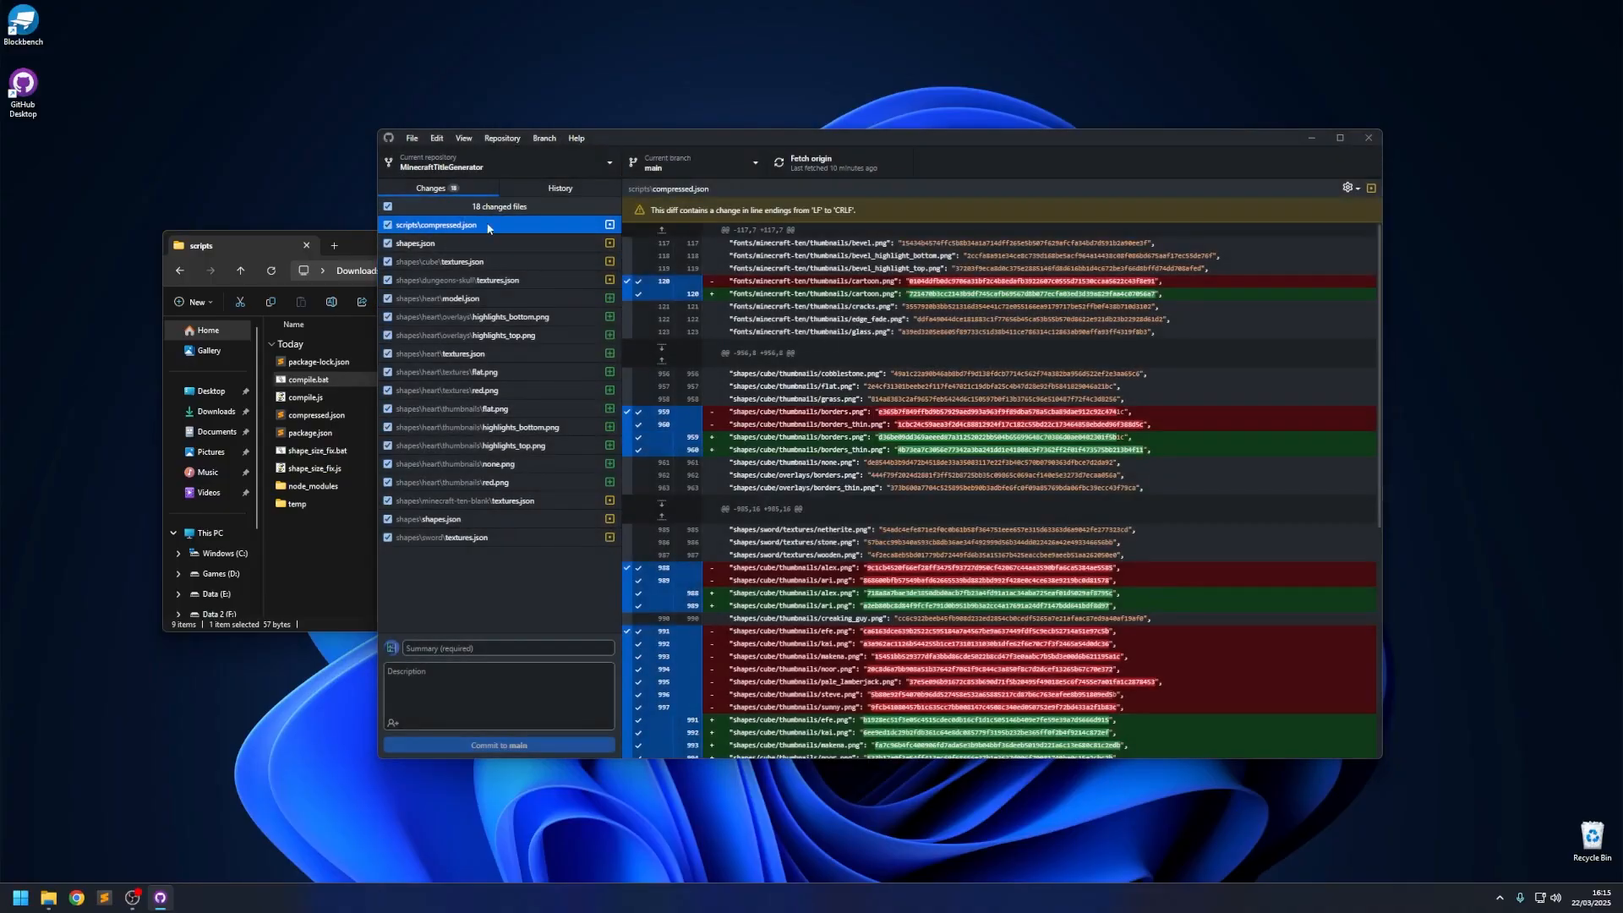
Check the compressed.json and root shapes.json diffs, and discard the changes to the cube and dungeons-skull textures.json files.
{"action": "scroll", "coordinate": [964, 398], "scroll_direction": "down", "scroll_amount": 5}
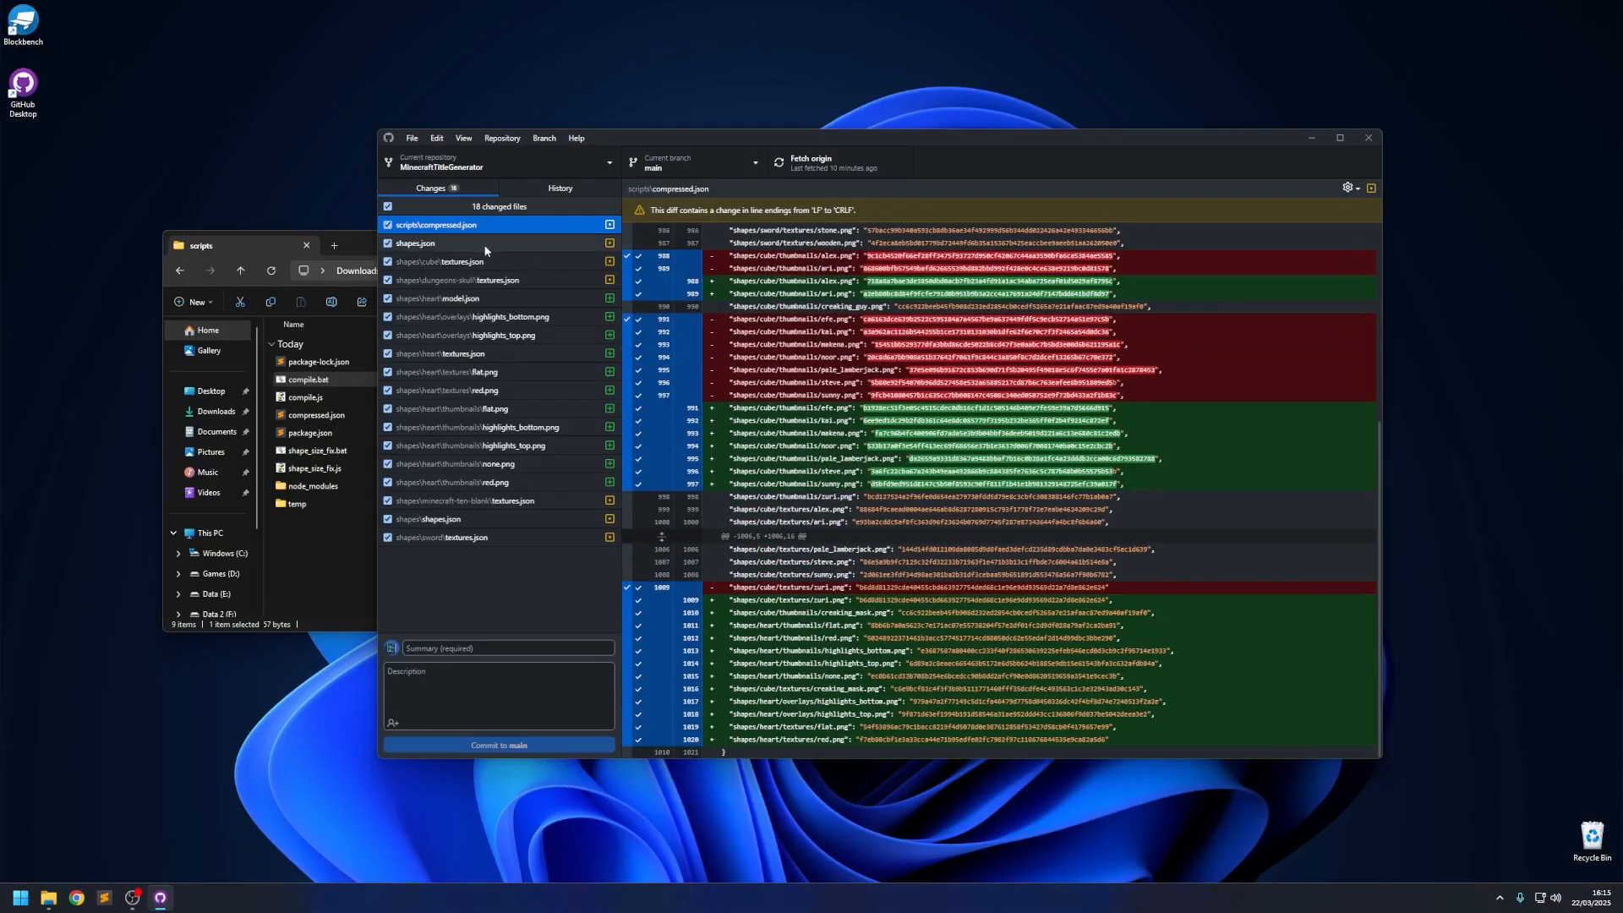
{"action": "left_click", "coordinate": [461, 242]}
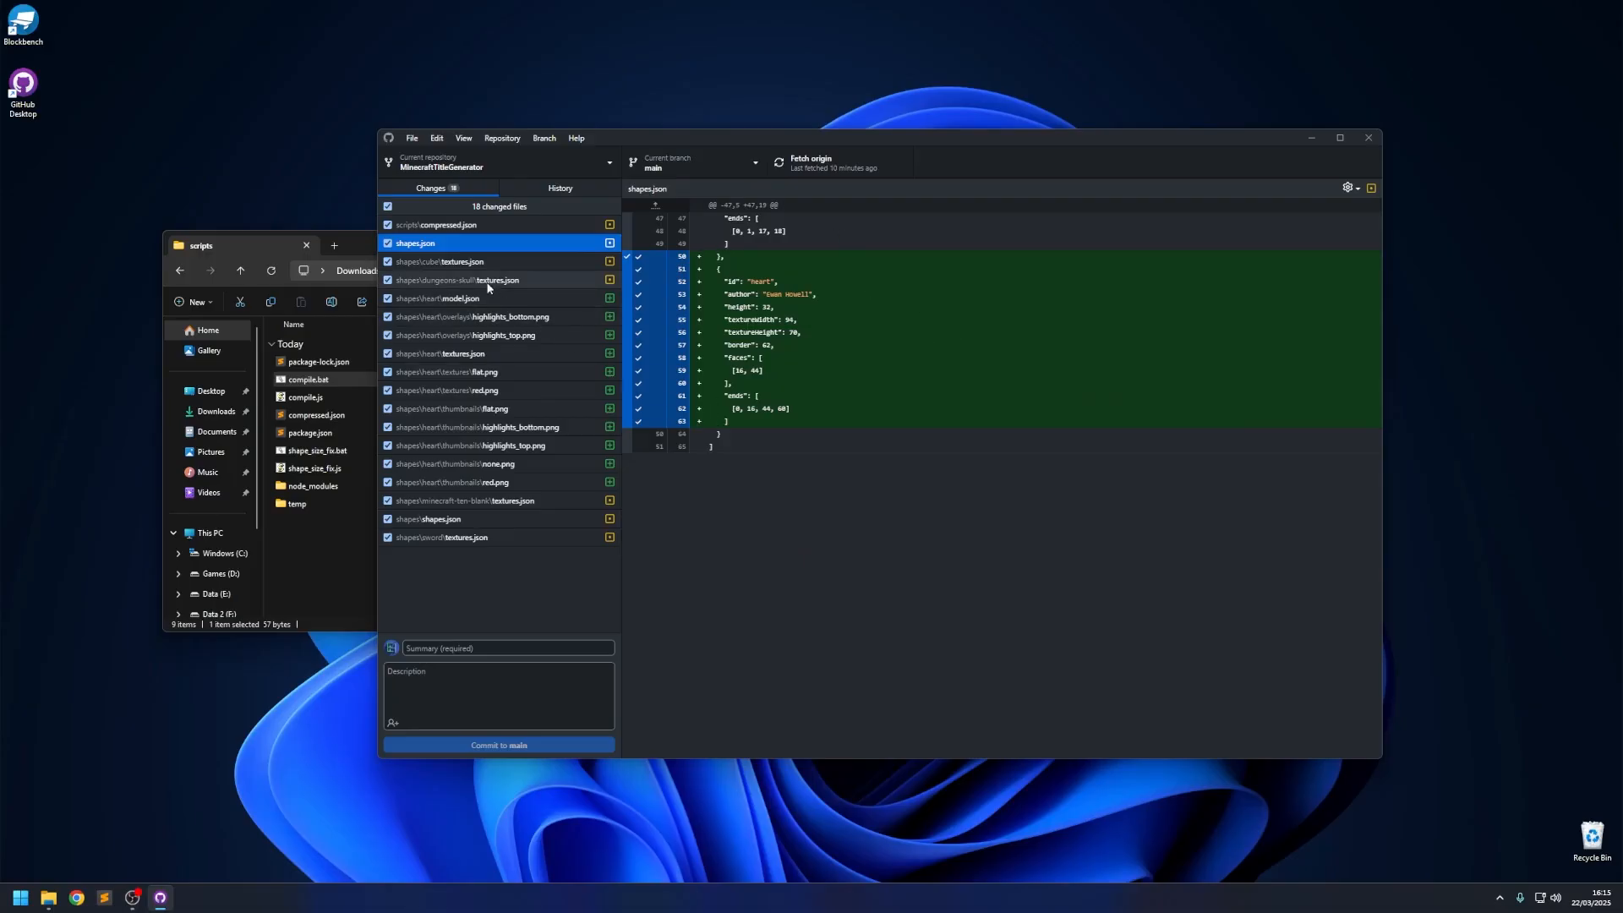
{"action": "left_click", "coordinate": [483, 264]}
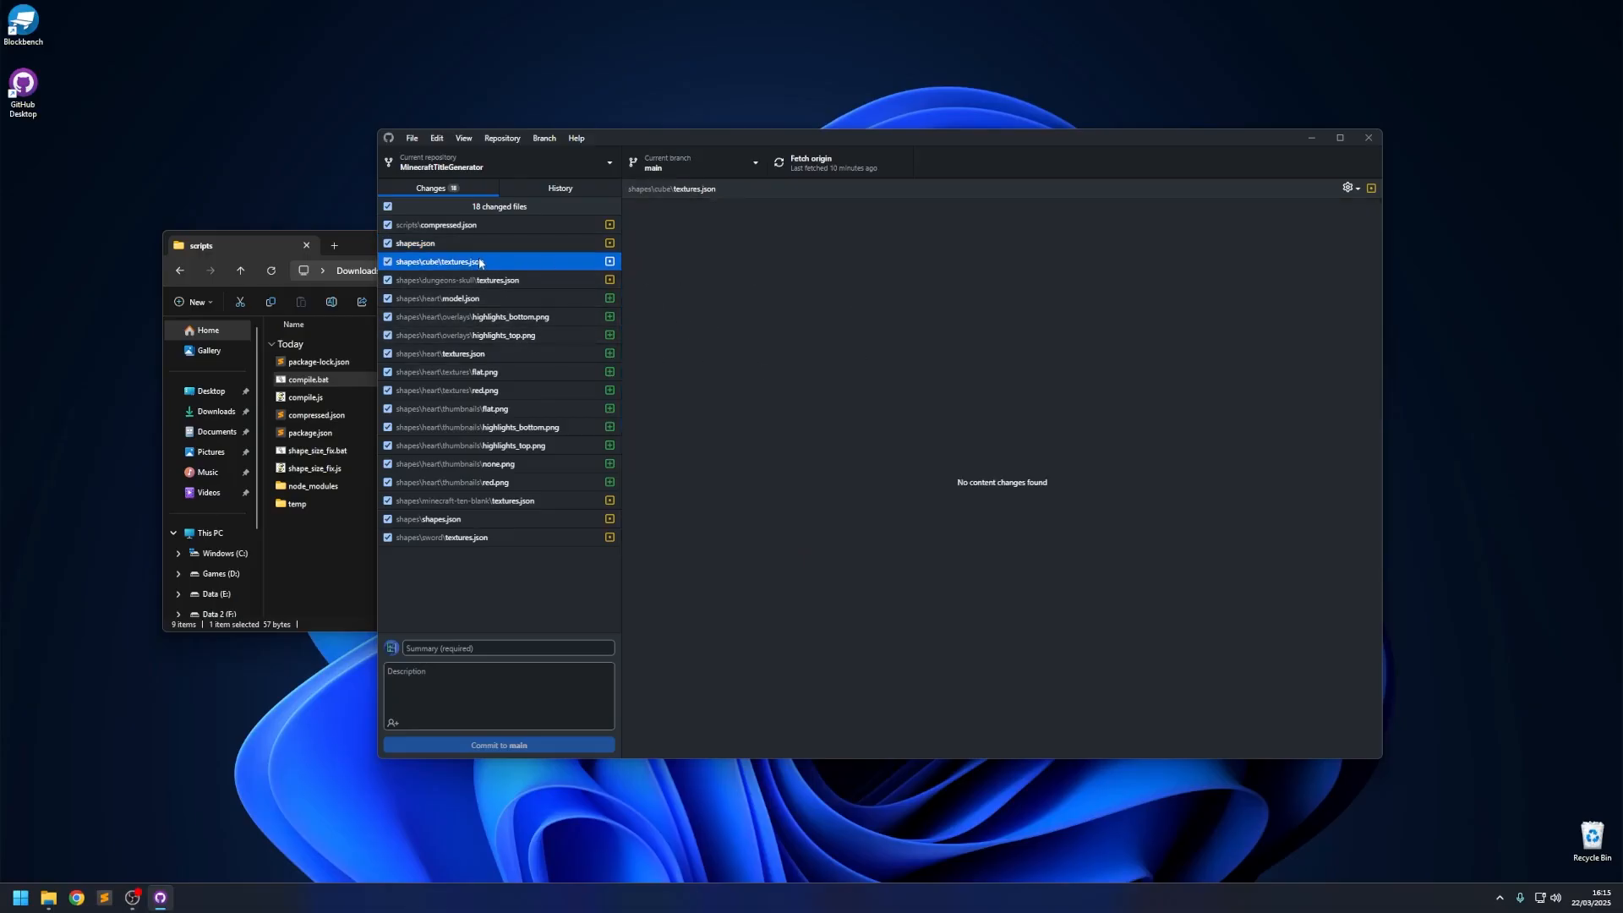
{"action": "left_click", "coordinate": [507, 280], "text": "shift"}
{"action": "right_click", "coordinate": [507, 281]}
{"action": "left_click", "coordinate": [550, 293]}
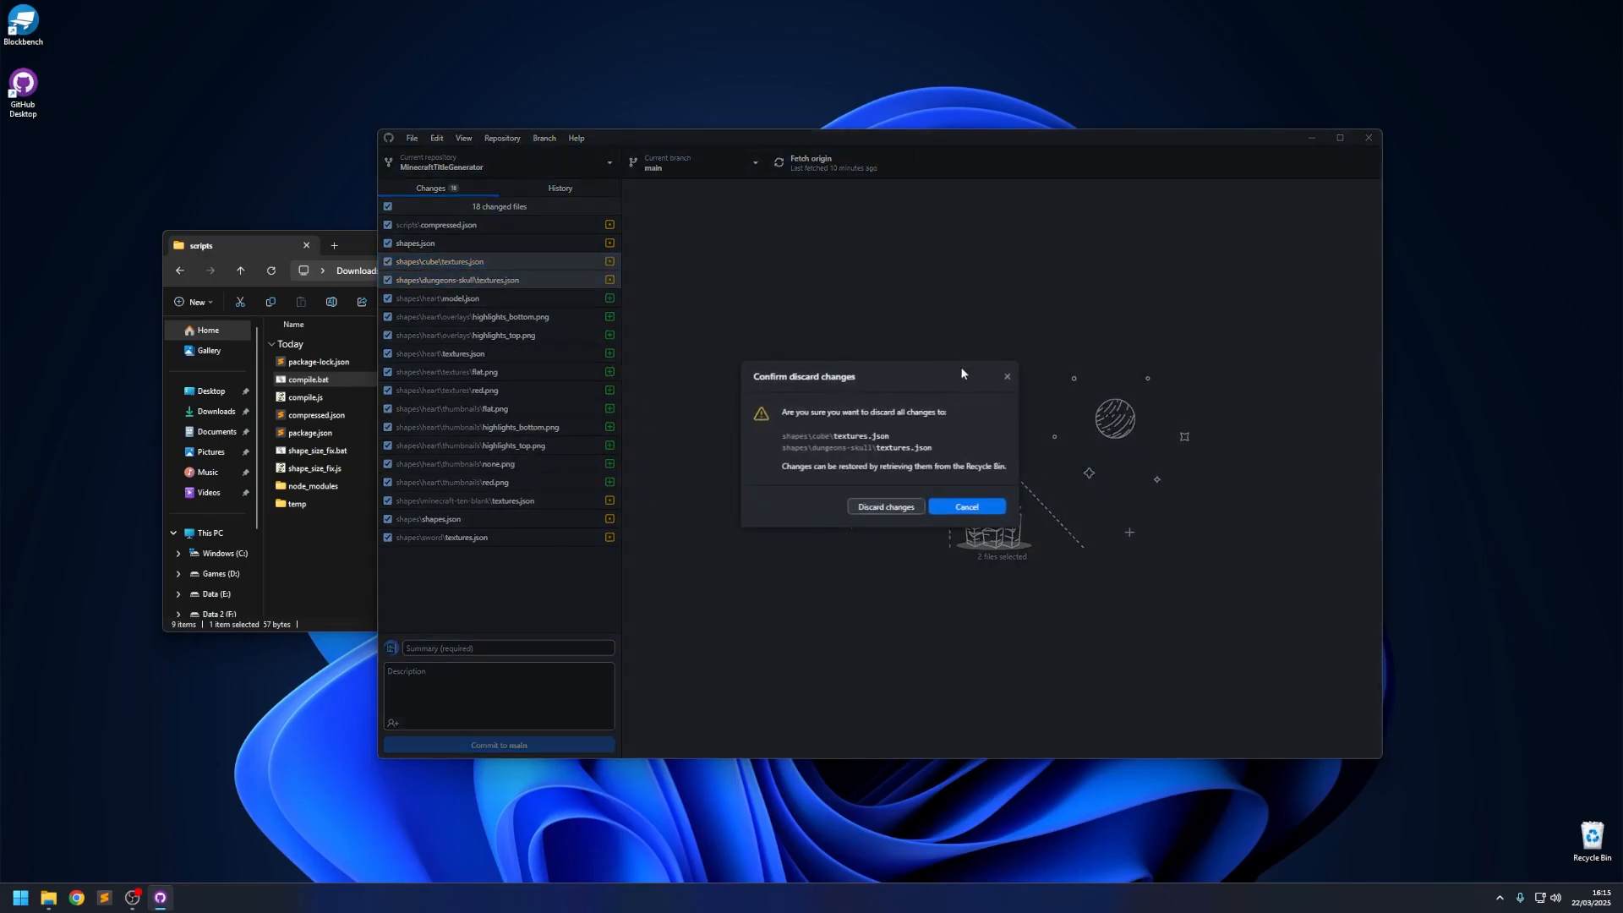
{"action": "left_click", "coordinate": [886, 505]}
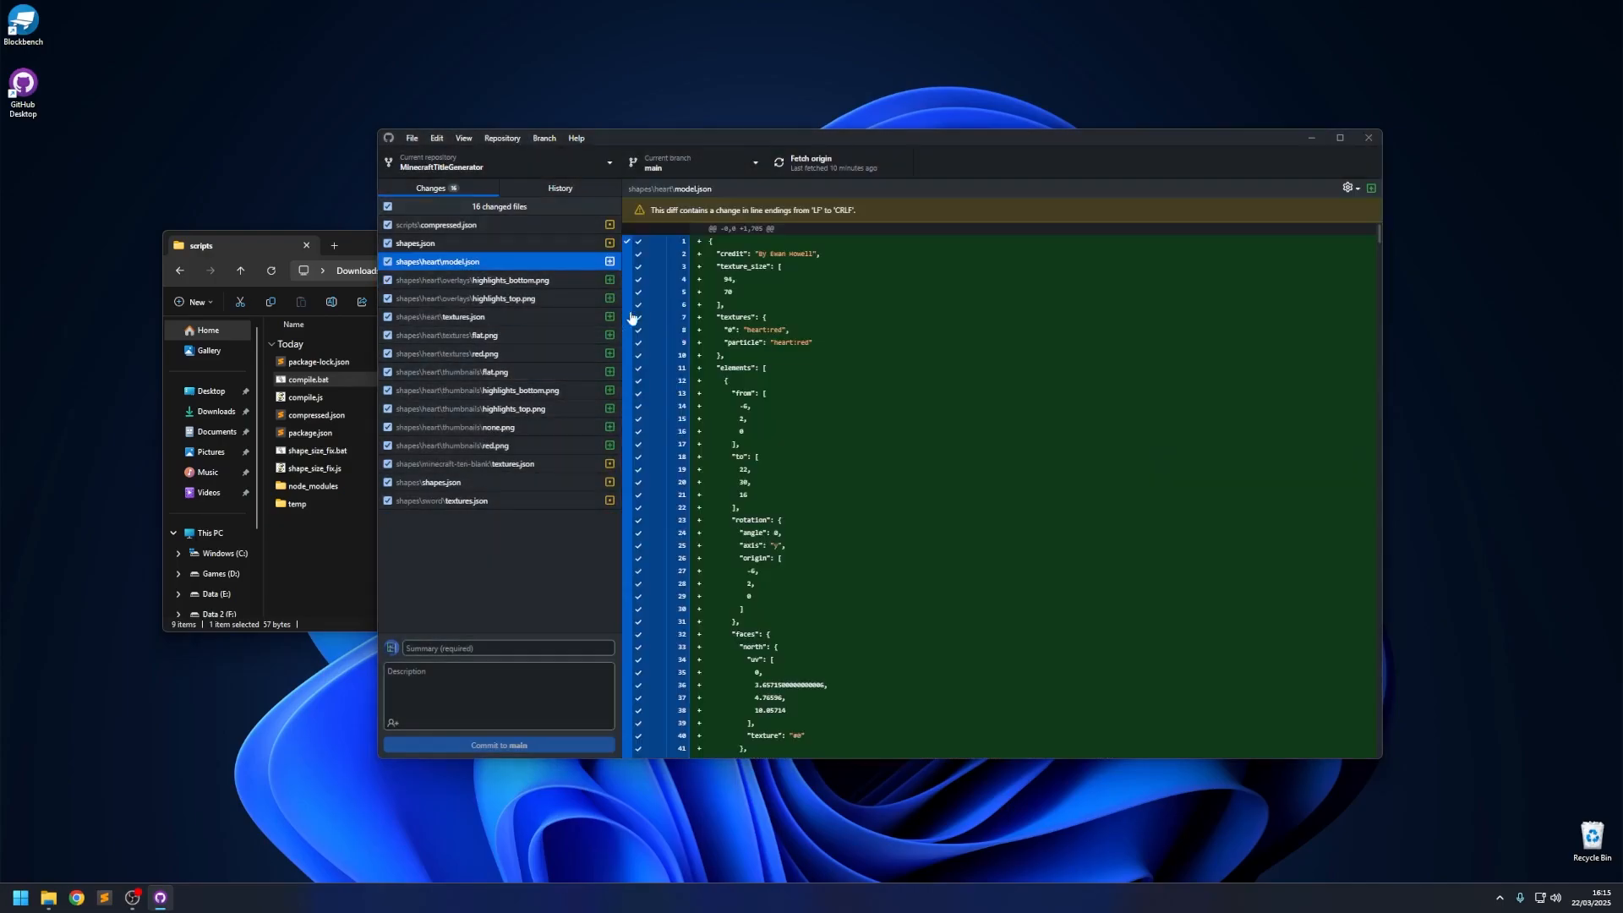
Discard the changes to the textures.json files of the minecraft-ten-blank and sword shapes.
{"action": "left_click", "coordinate": [504, 464]}
{"action": "right_click", "coordinate": [504, 464]}
{"action": "left_click", "coordinate": [522, 477]}
{"action": "left_click", "coordinate": [886, 510]}
{"action": "right_click", "coordinate": [507, 482]}
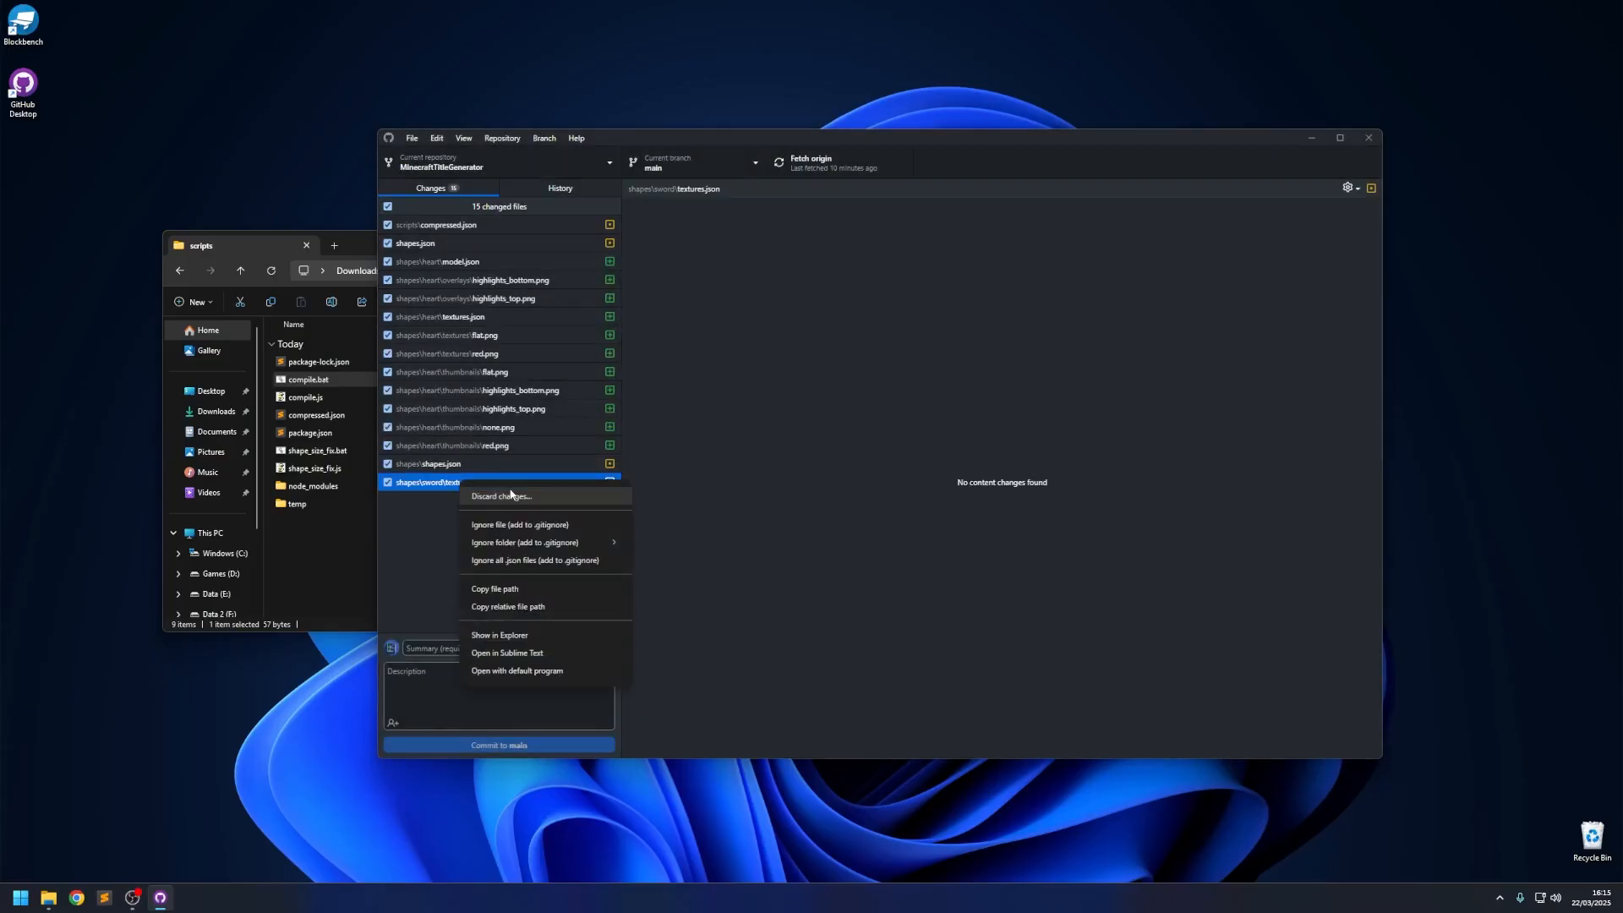
{"action": "left_click", "coordinate": [512, 495]}
{"action": "left_click", "coordinate": [861, 508]}
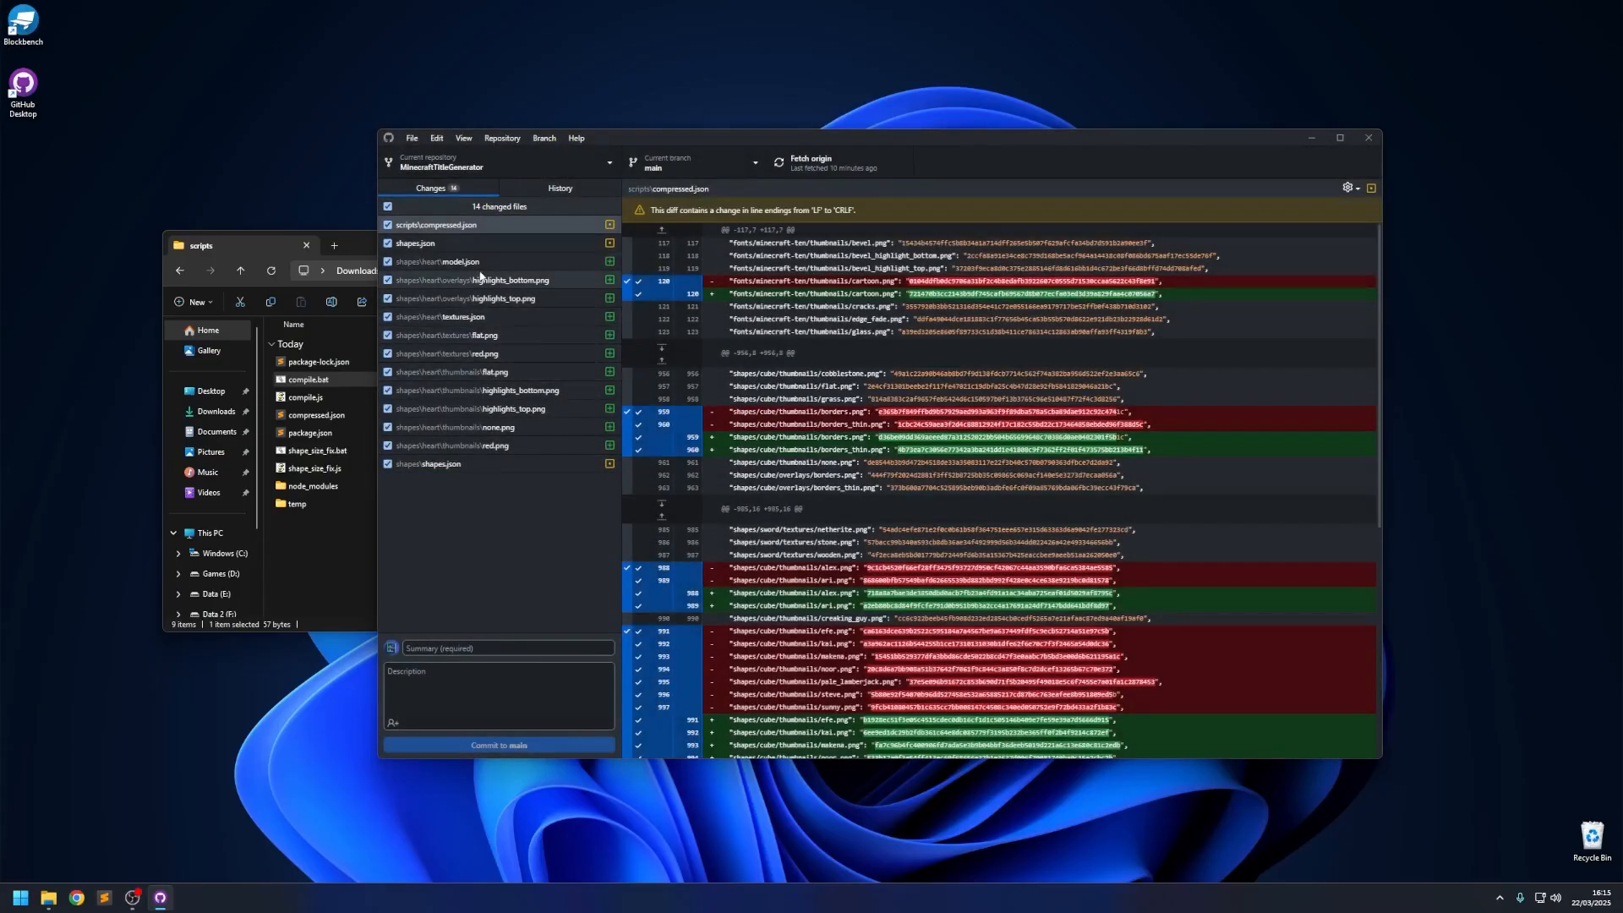
Review the remaining changed heart files, covering the overlays, textures.json, the flat and red textures, and every thumbnail.
{"action": "left_click", "coordinate": [507, 280]}
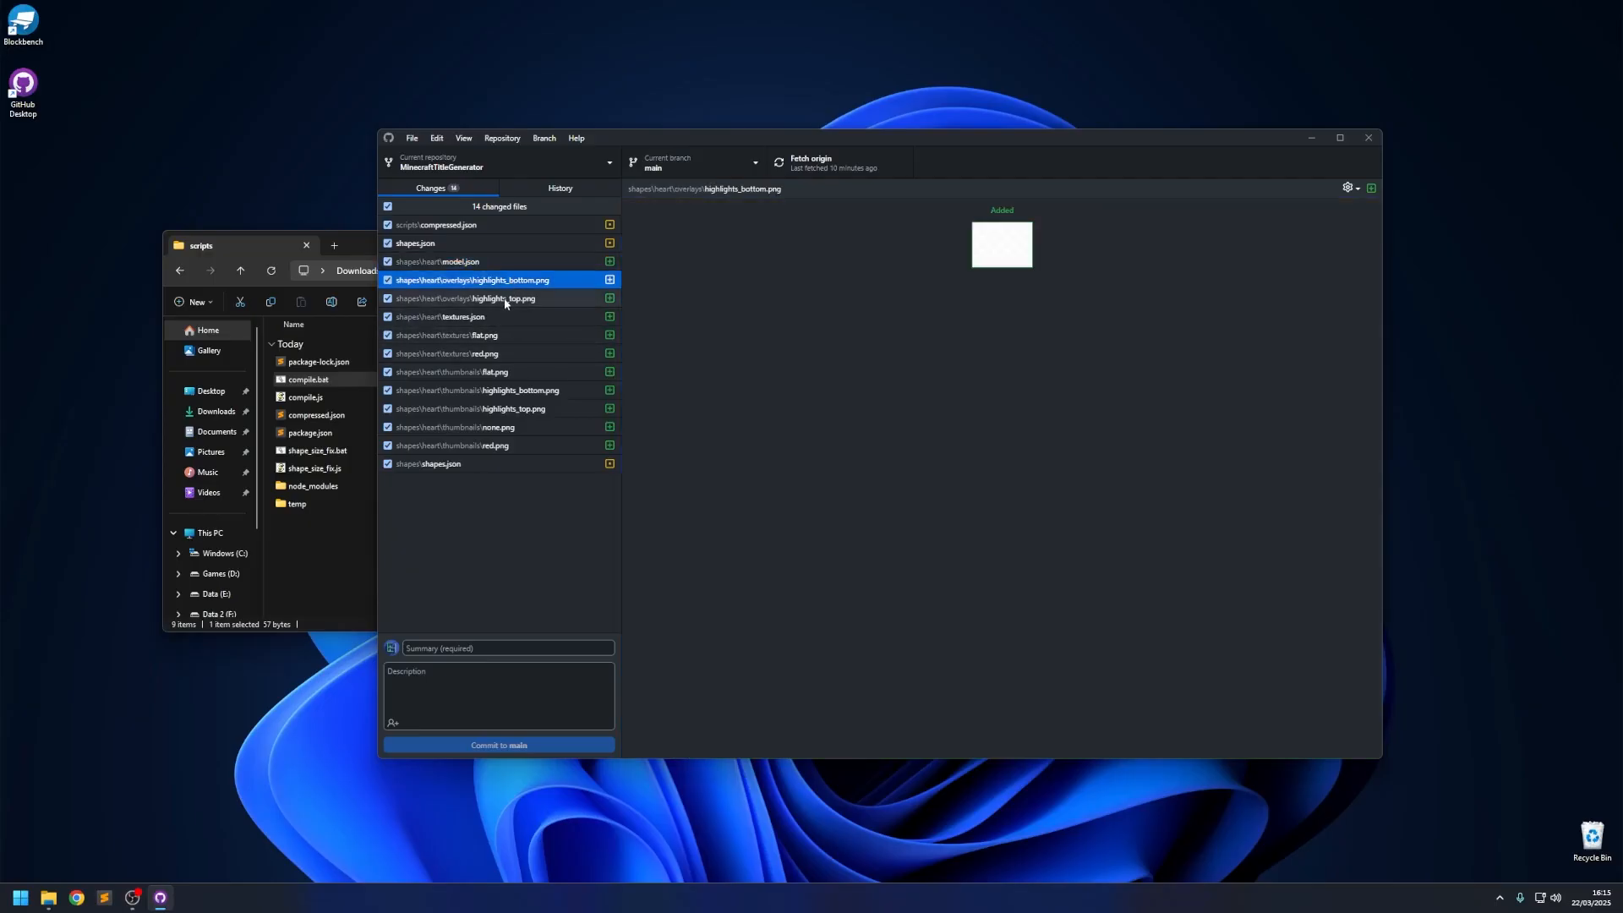
{"action": "left_click", "coordinate": [511, 298]}
{"action": "left_click", "coordinate": [521, 316]}
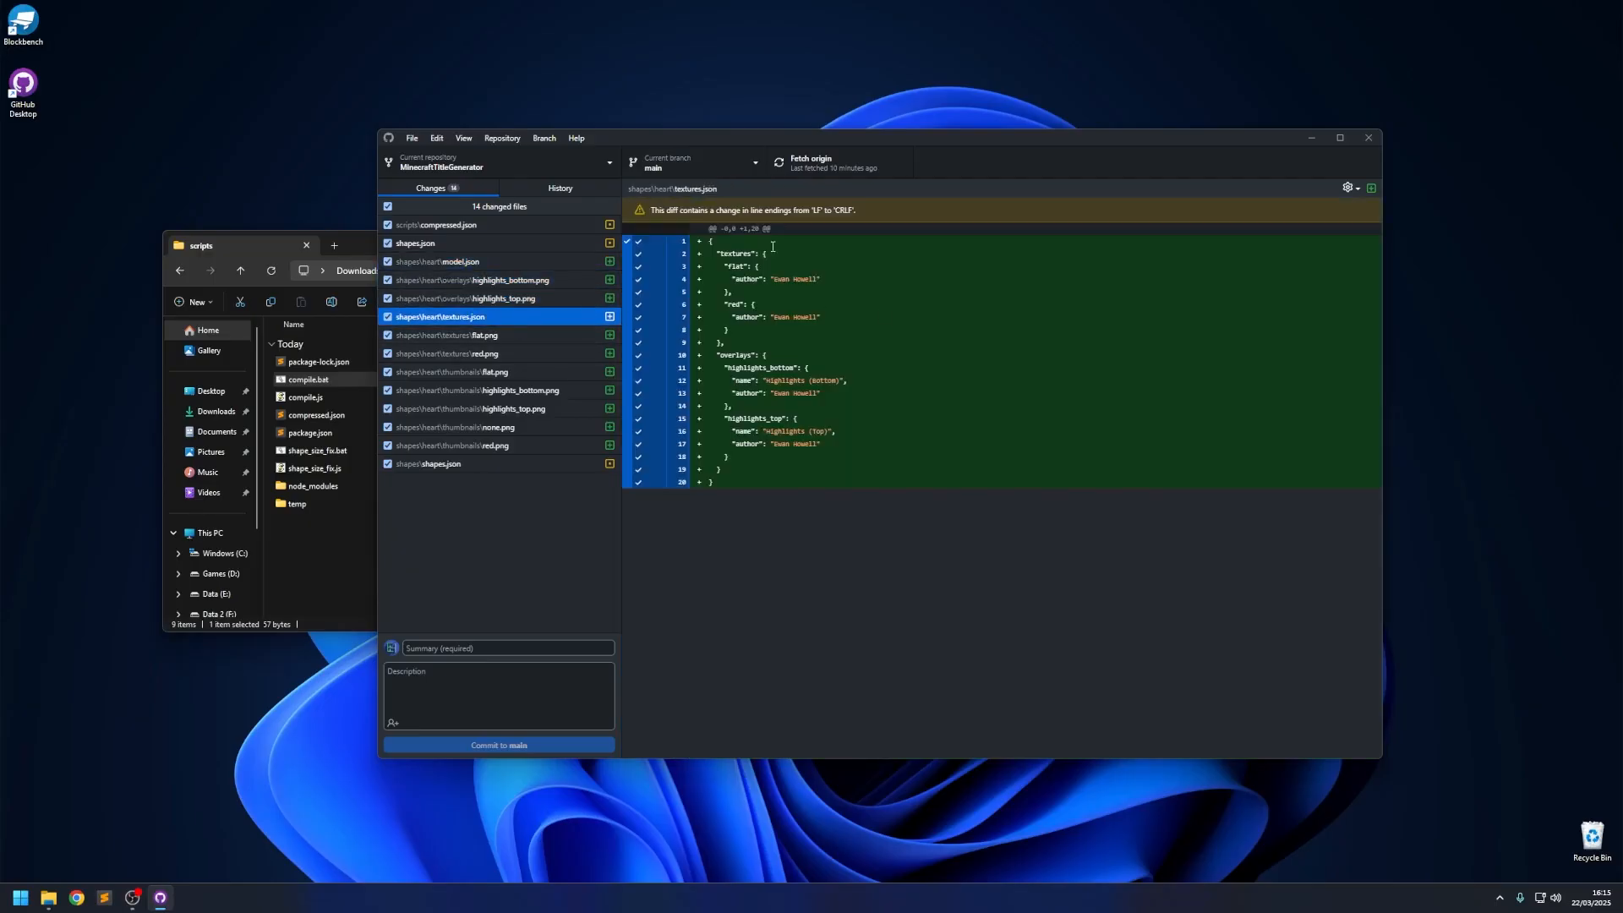
{"action": "left_click", "coordinate": [487, 335]}
{"action": "left_click", "coordinate": [507, 353]}
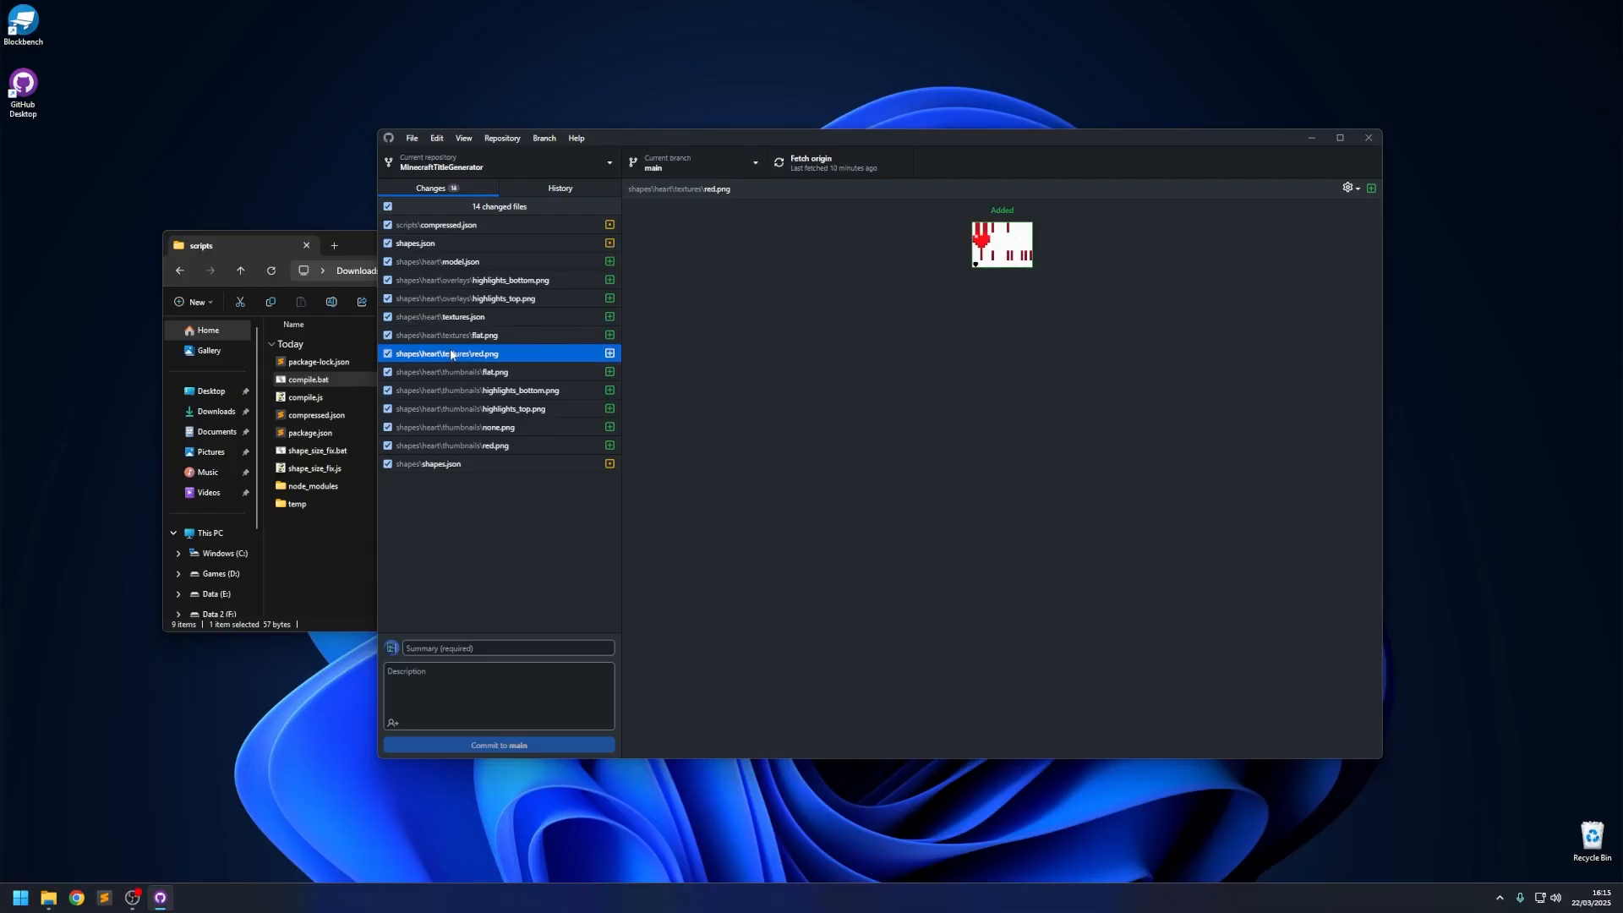
{"action": "left_click", "coordinate": [507, 371]}
{"action": "left_click", "coordinate": [501, 391]}
{"action": "left_click", "coordinate": [503, 409]}
{"action": "left_click", "coordinate": [503, 427]}
{"action": "left_click", "coordinate": [503, 446]}
Show the oversized diff of shapes.json inside the shapes folder and look through it.
{"action": "left_click", "coordinate": [503, 464]}
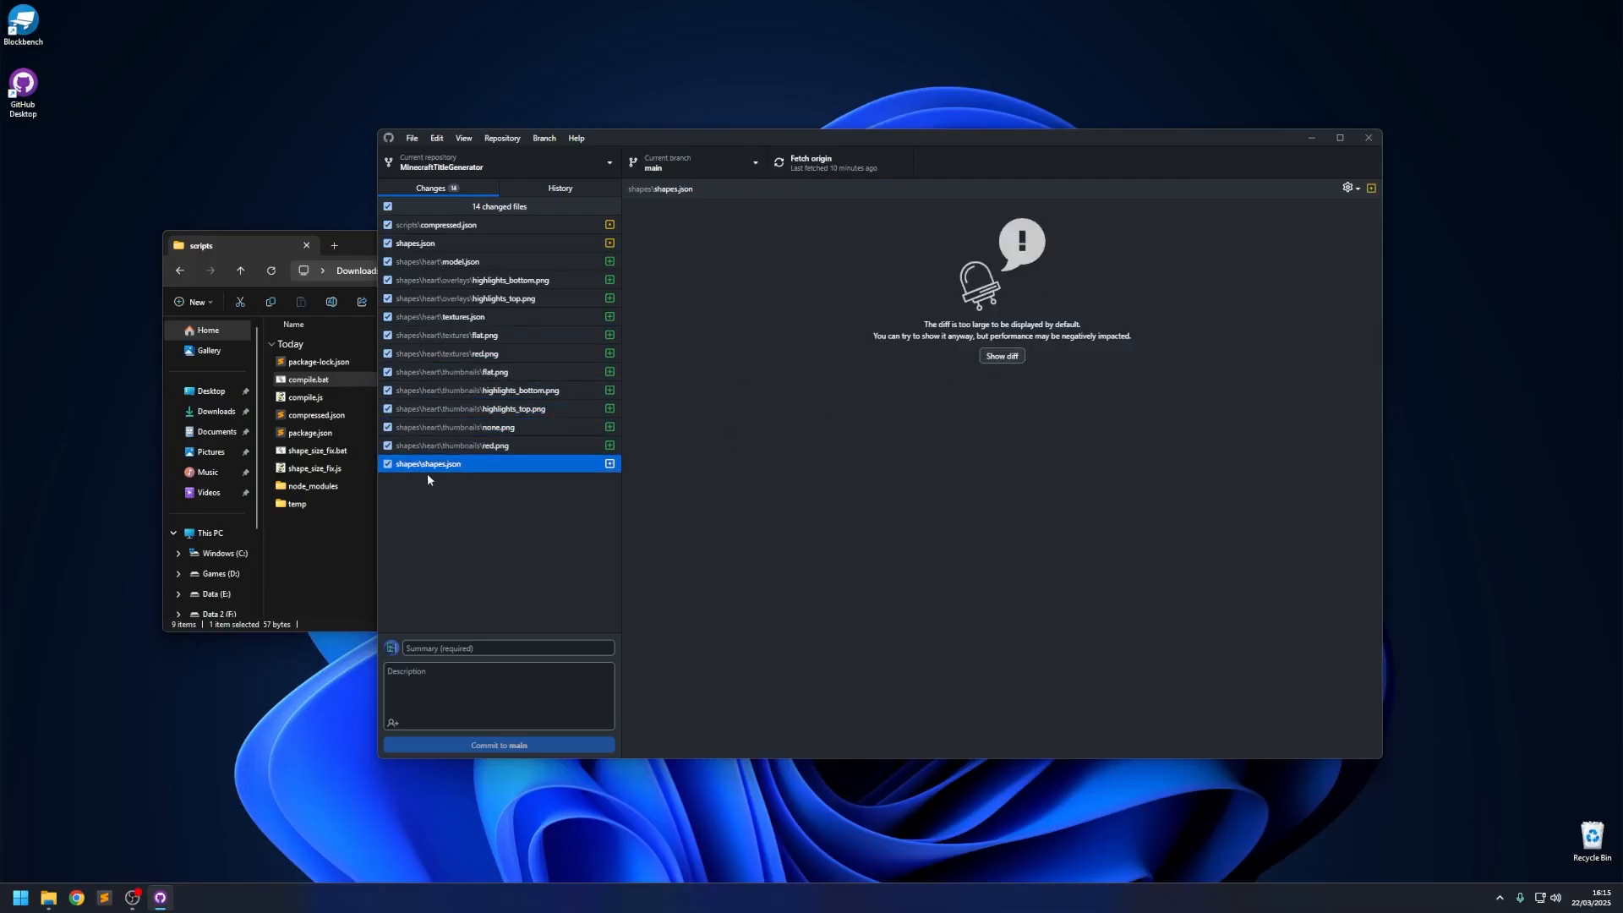
{"action": "left_click", "coordinate": [1001, 356]}
{"action": "left_click_drag", "start_coordinate": [1378, 260], "coordinate": [1344, 236]}
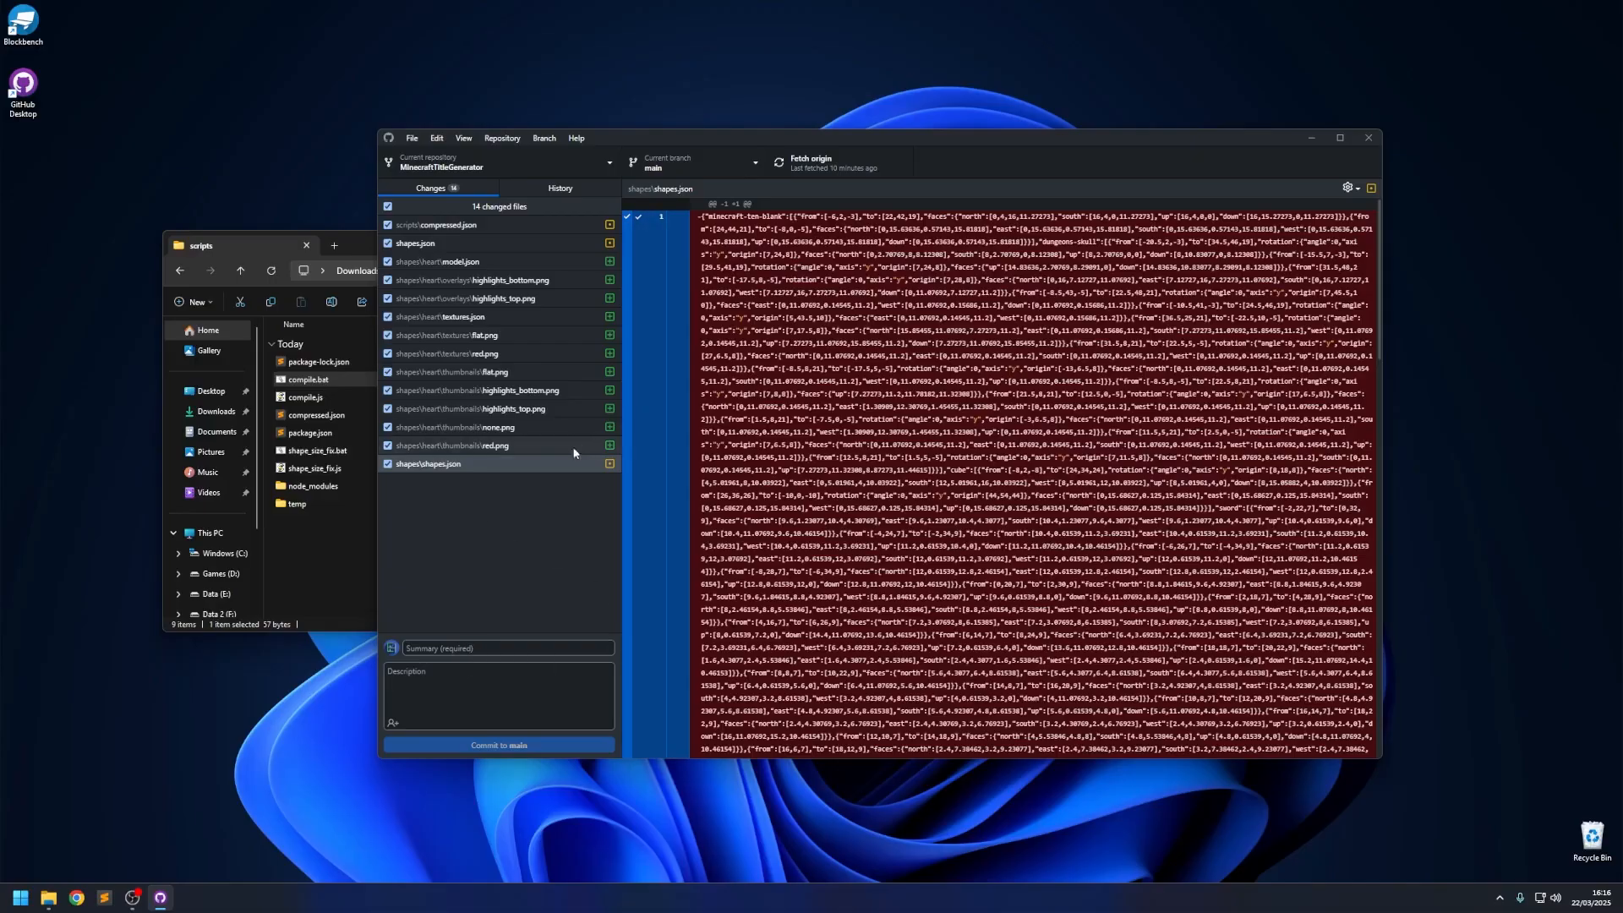
Commit the changed files to main with the summary "heart shape" and push the commit to origin.
{"action": "left_click", "coordinate": [508, 649]}
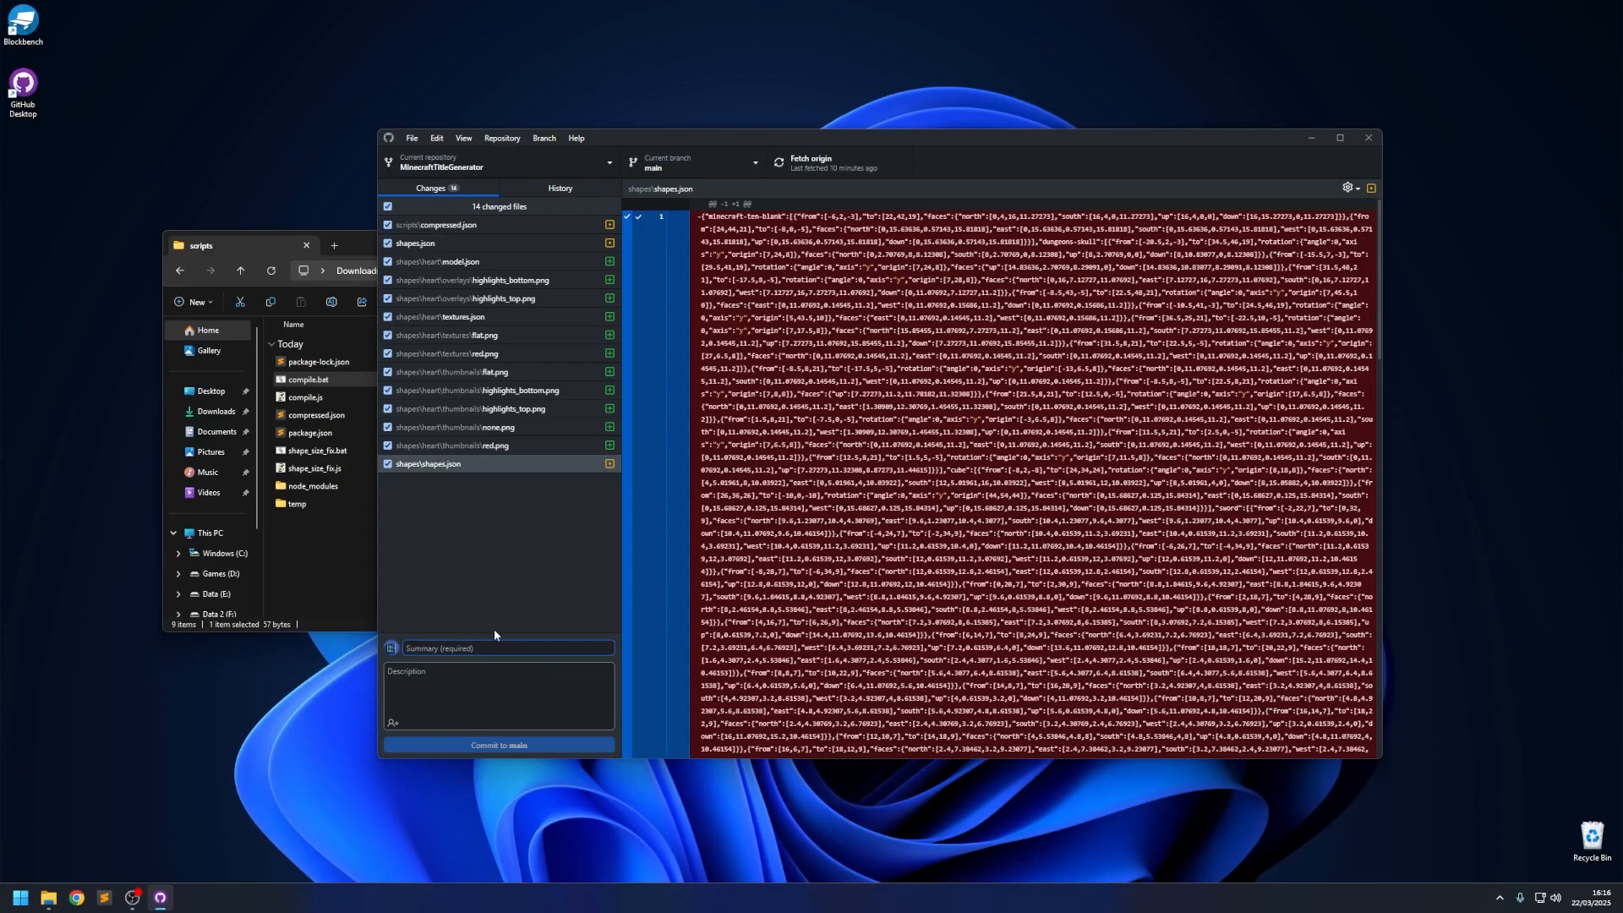
{"action": "type", "text": "heart shape"}
{"action": "left_click", "coordinate": [510, 746]}
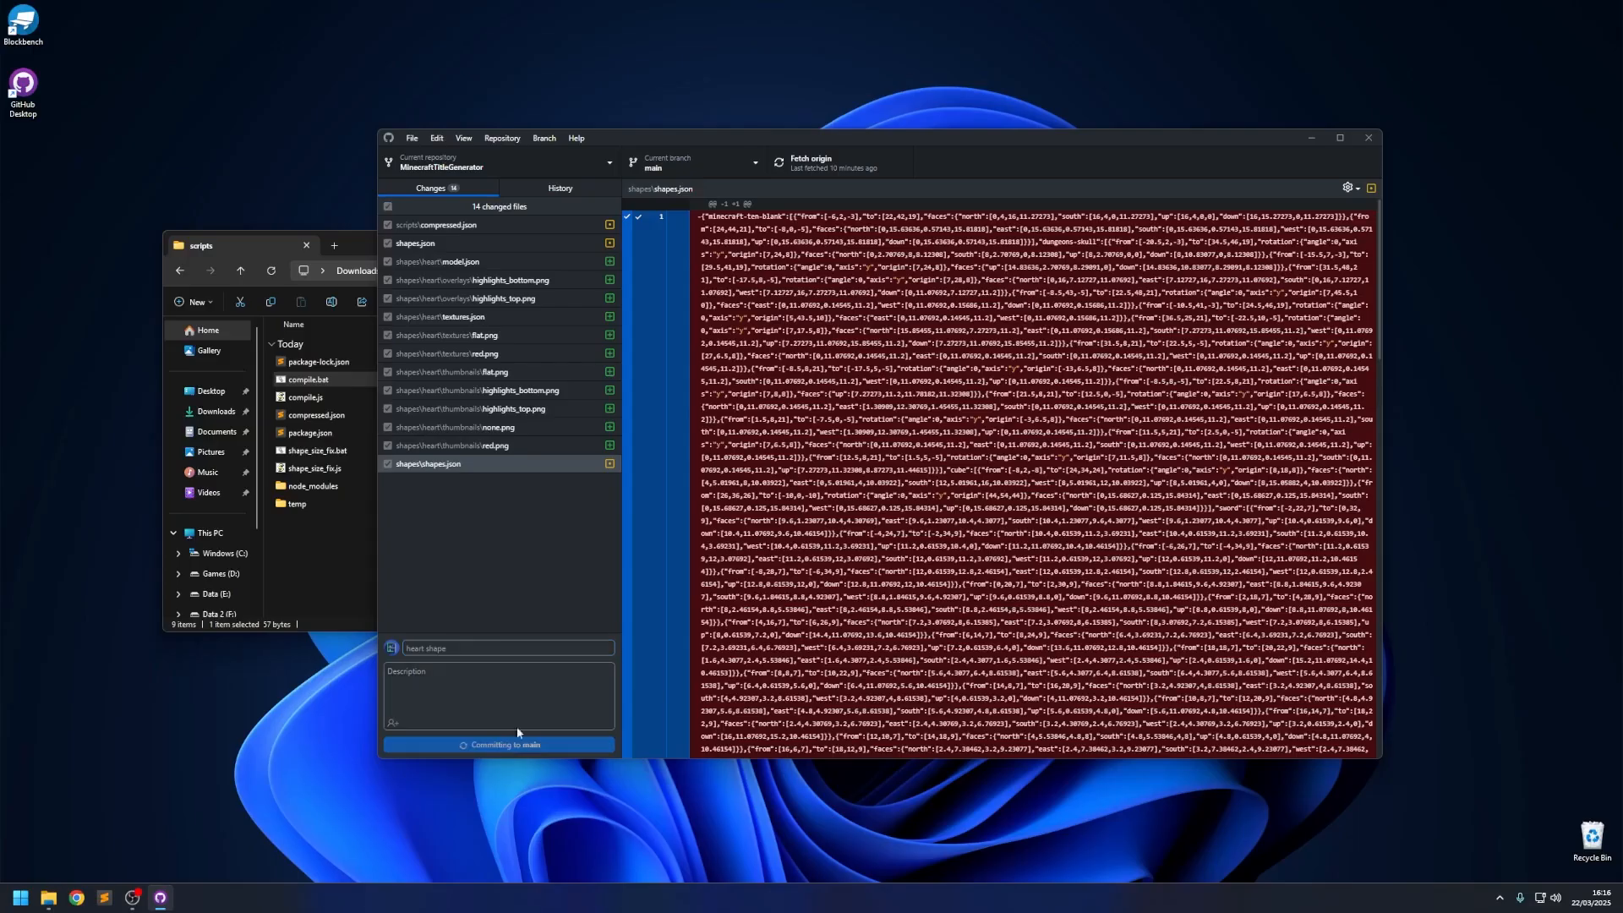
{"action": "left_click", "coordinate": [1134, 309]}
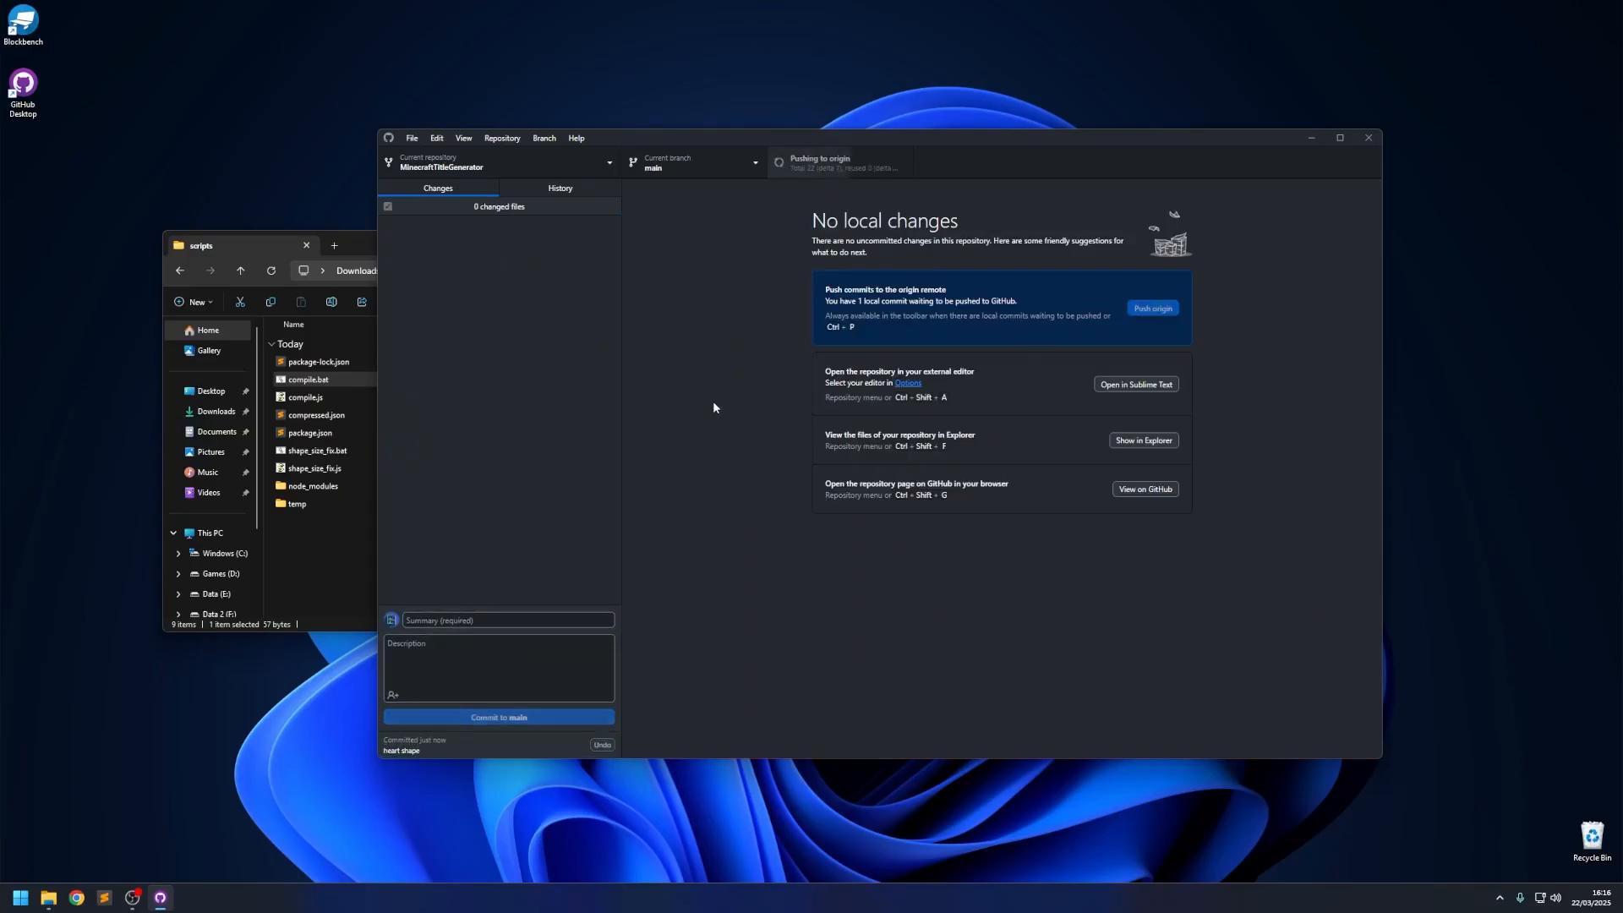
Switch to Chrome and open the forked MinecraftTitleGenerator repository from your GitHub repositories.
{"action": "left_click", "coordinate": [76, 897]}
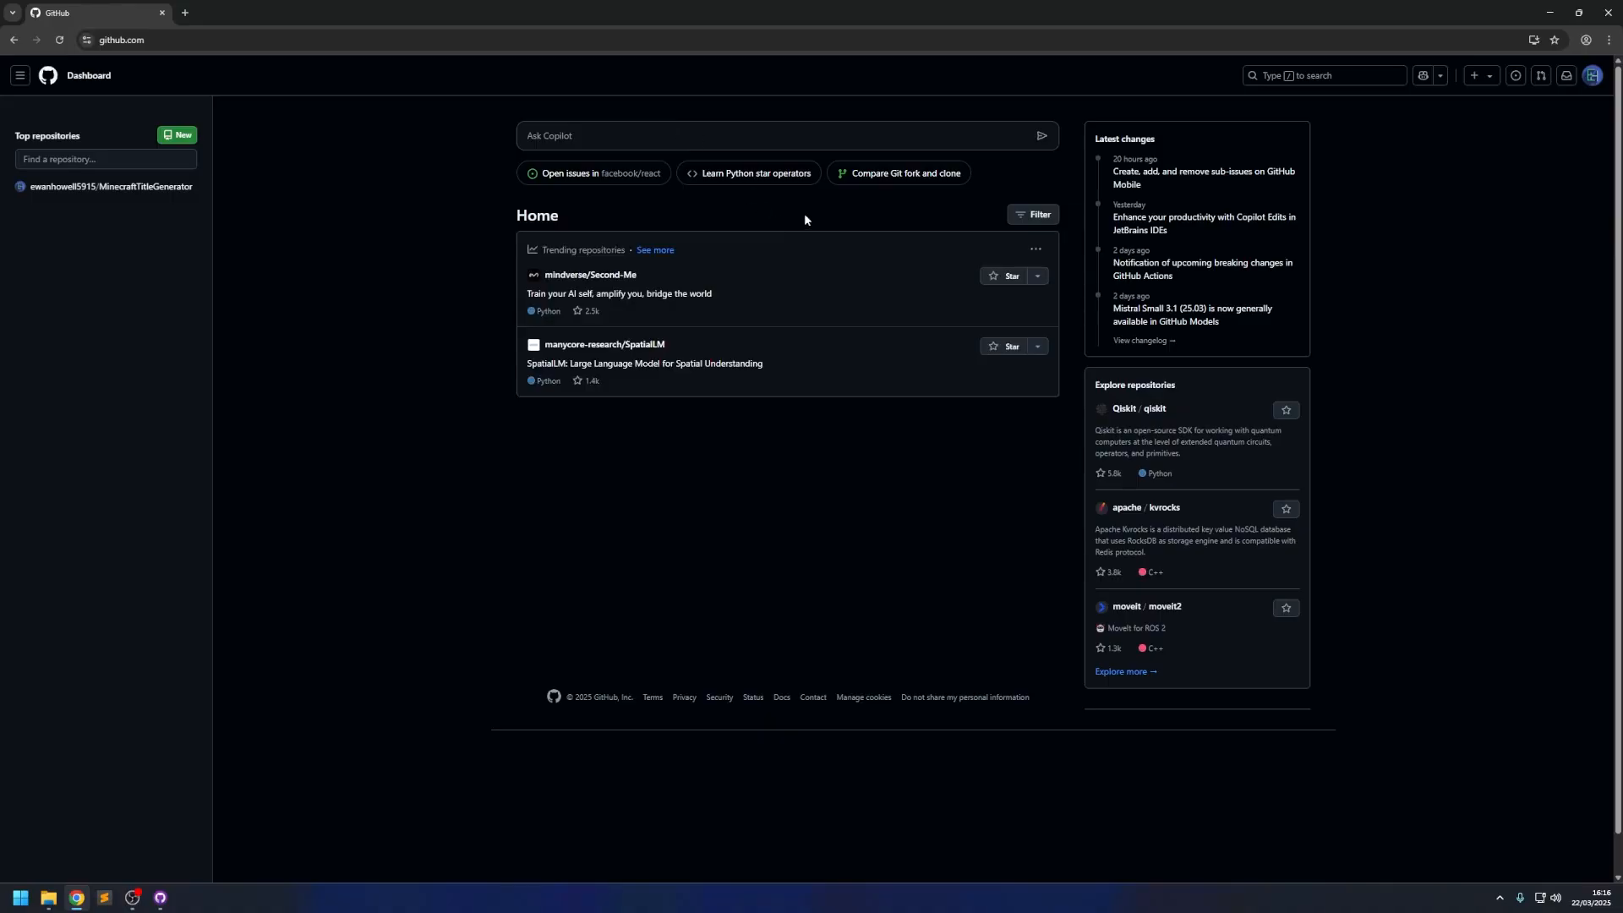
{"action": "left_click", "coordinate": [1592, 76]}
{"action": "left_click", "coordinate": [1483, 158]}
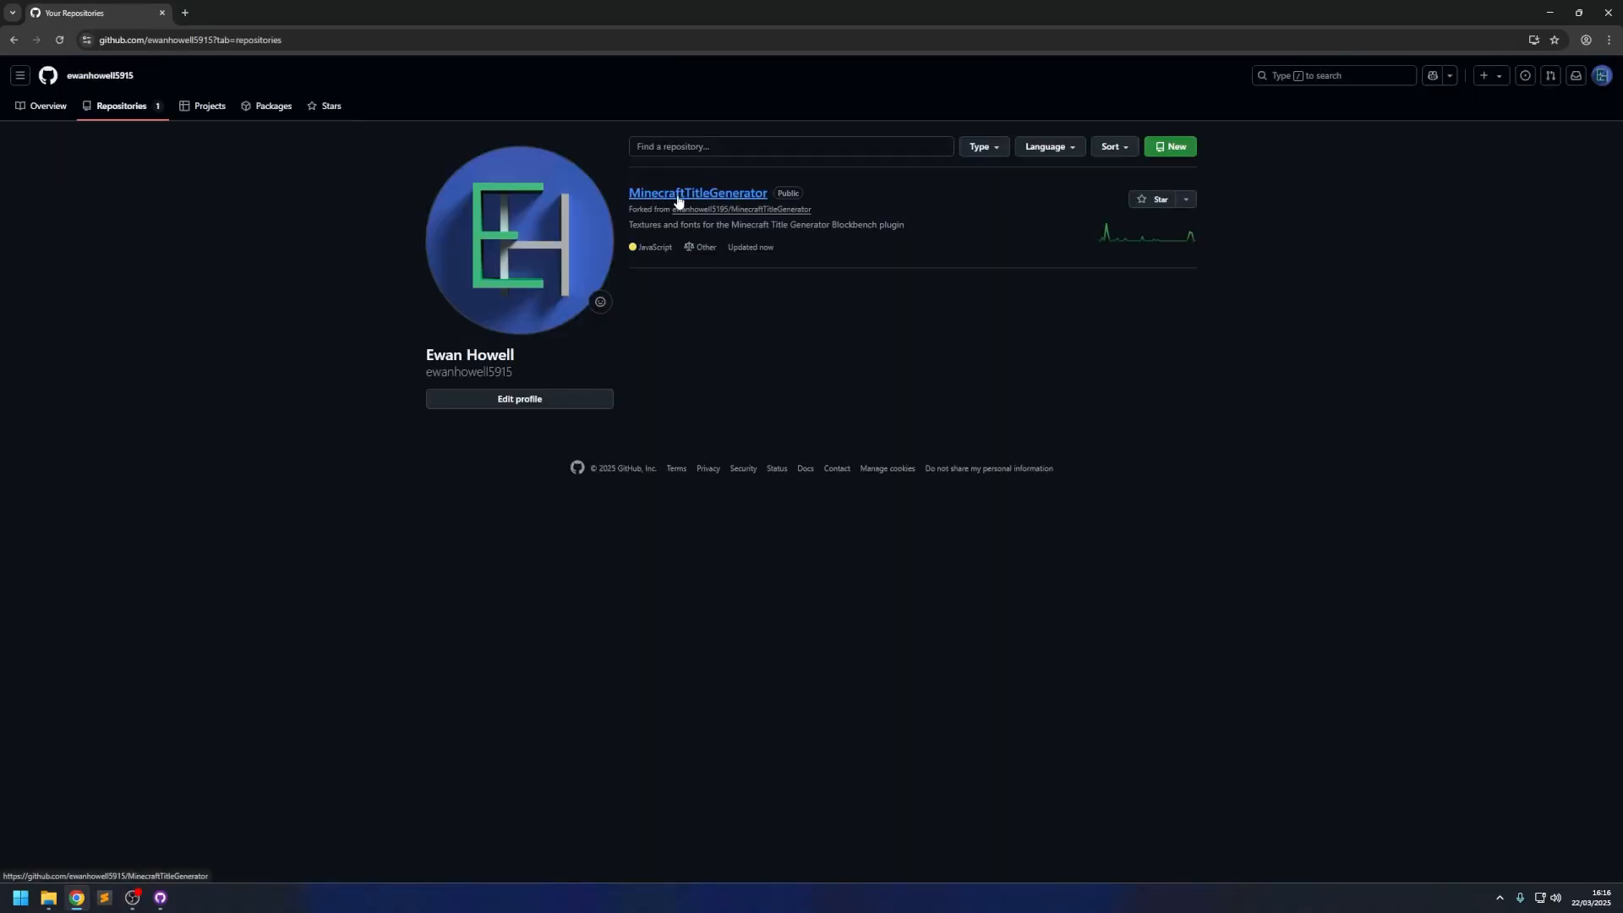
{"action": "left_click", "coordinate": [674, 199]}
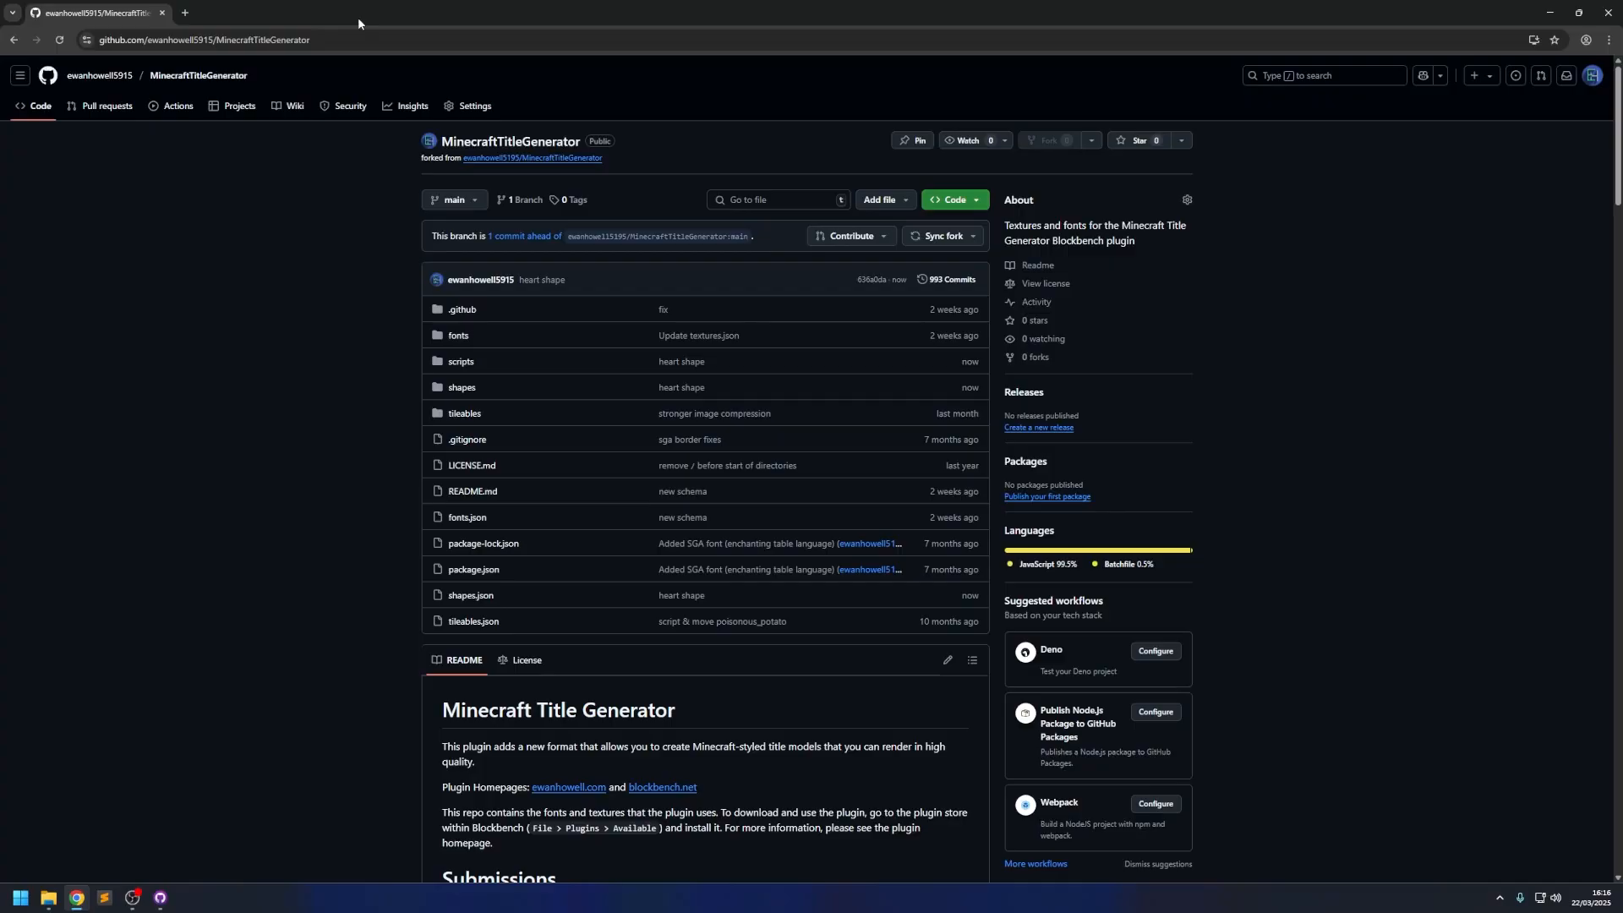
Open the original author's blockbenchPlugins repository on GitHub in a new browser tab.
{"action": "left_click", "coordinate": [343, 39]}
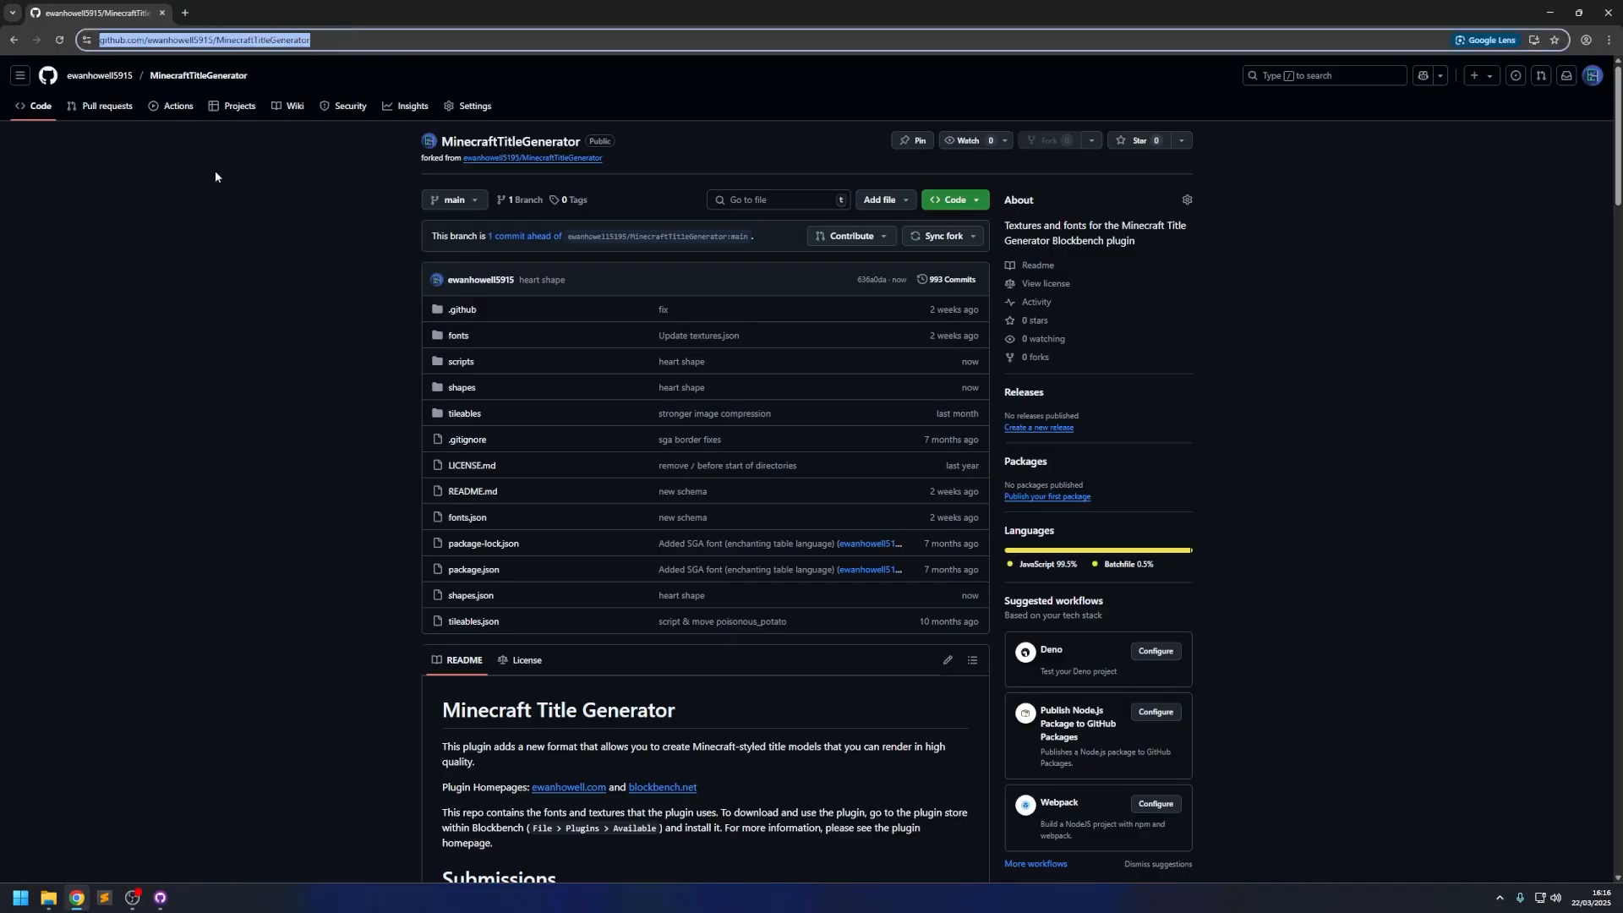
{"action": "left_click", "coordinate": [188, 15]}
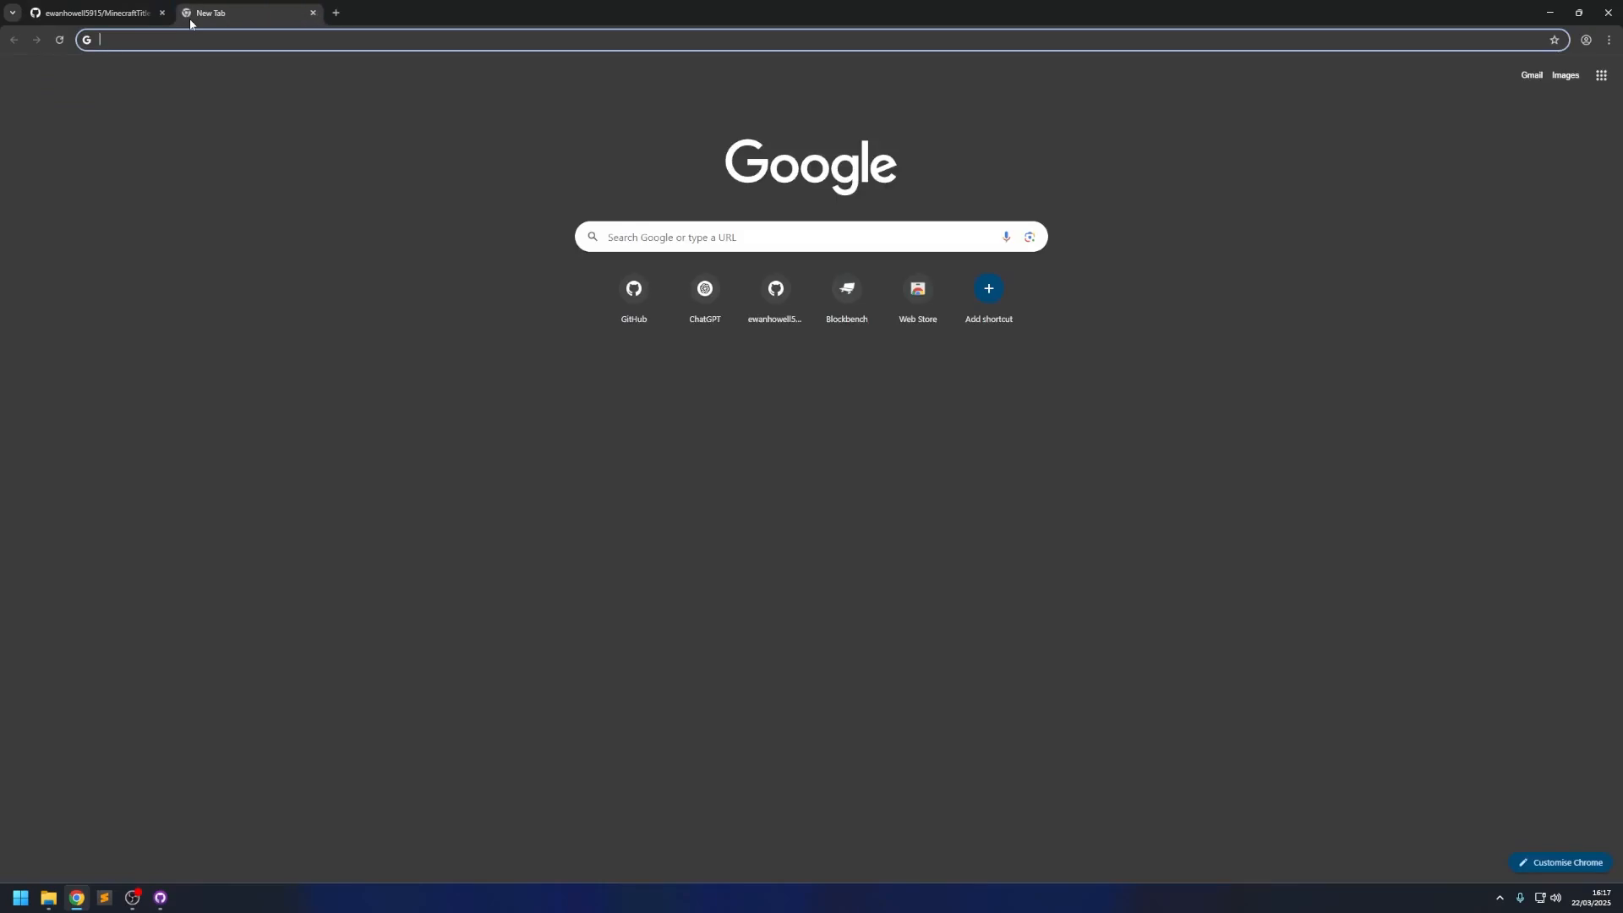
{"action": "type", "text": "github.com/ewanhowell5195/MinecraftTitleGenerator"}
{"action": "key", "text": "ctrl+shift+Left"}
{"action": "type", "text": "block"}
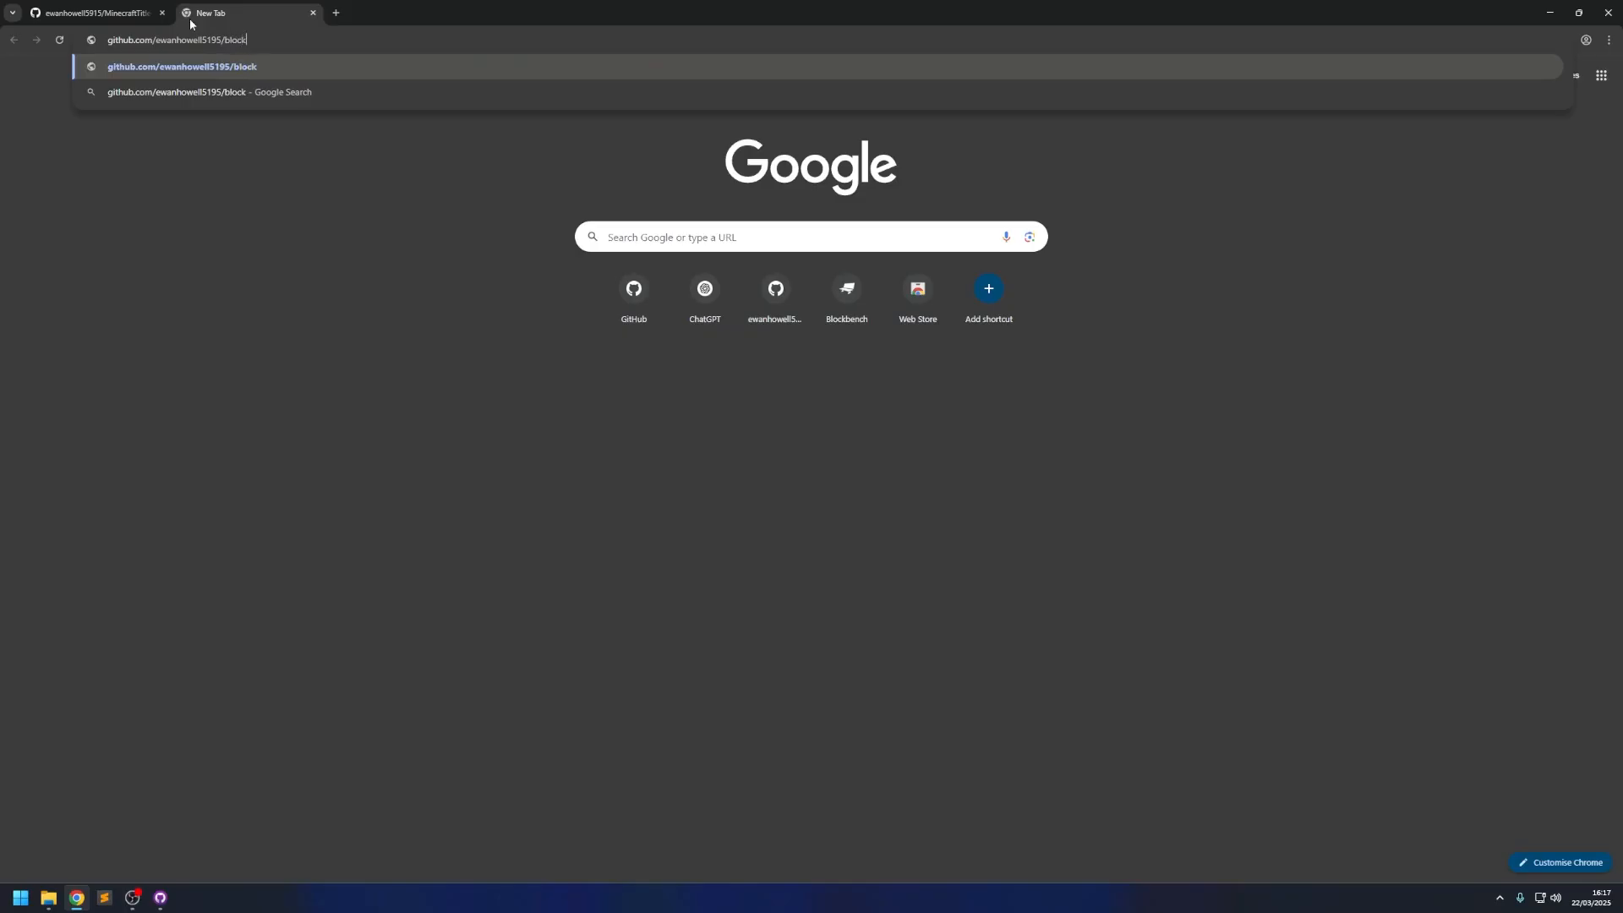
{"action": "type", "text": "benchPlugins"}
{"action": "key", "text": "Return"}
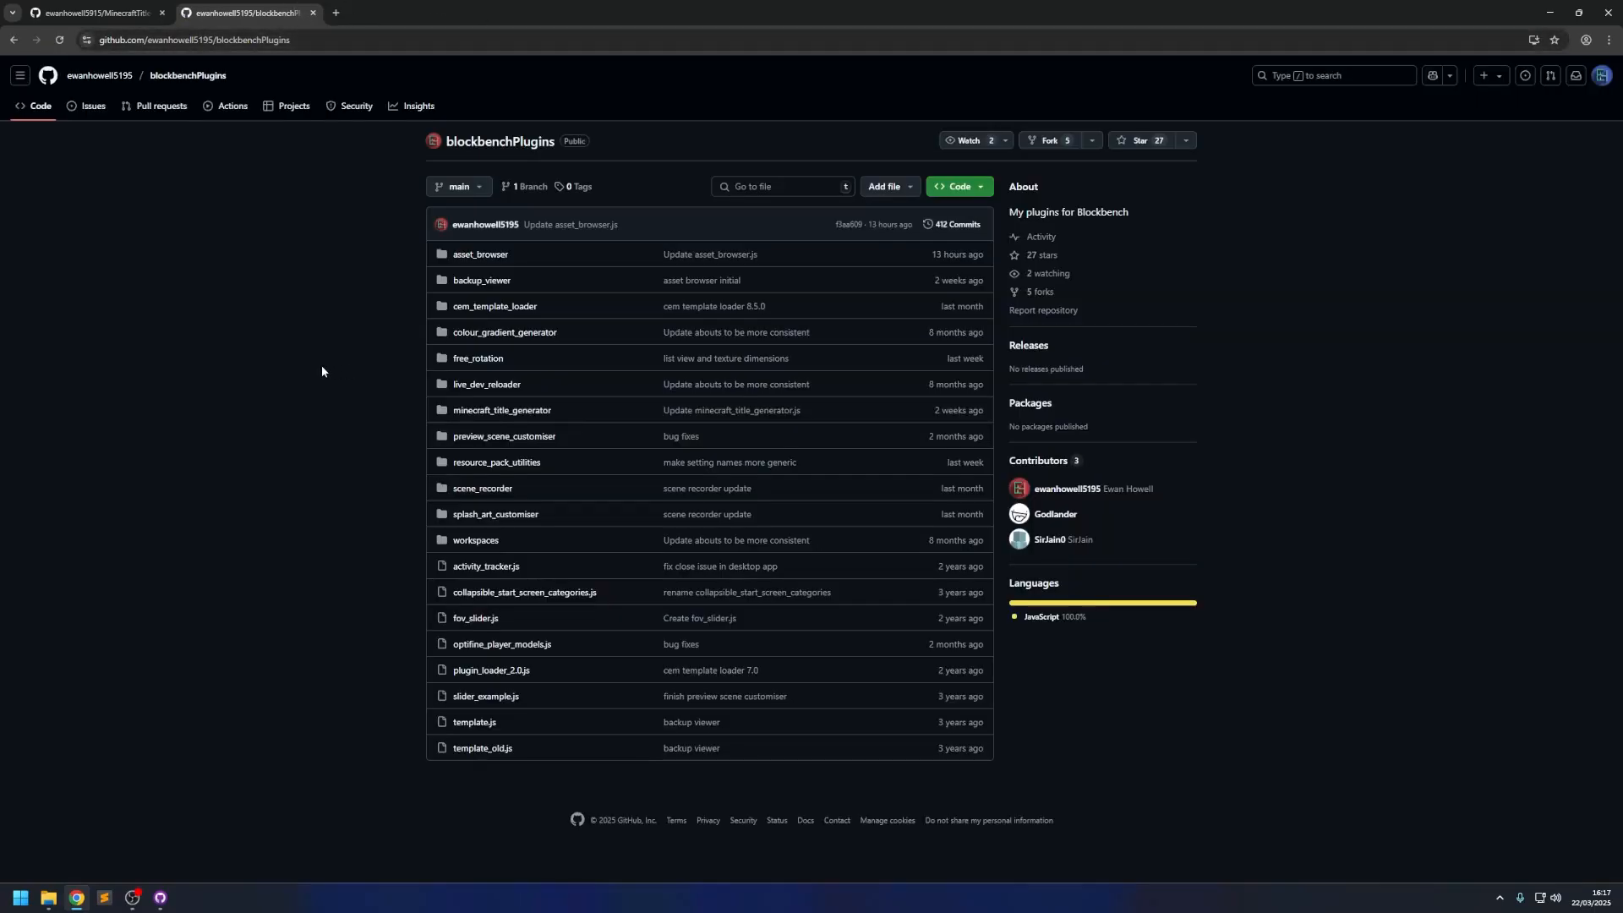
Download minecraft_title_generator.js from the repository's minecraft_title_generator folder and show it in the Downloads folder.
{"action": "left_click", "coordinate": [485, 412]}
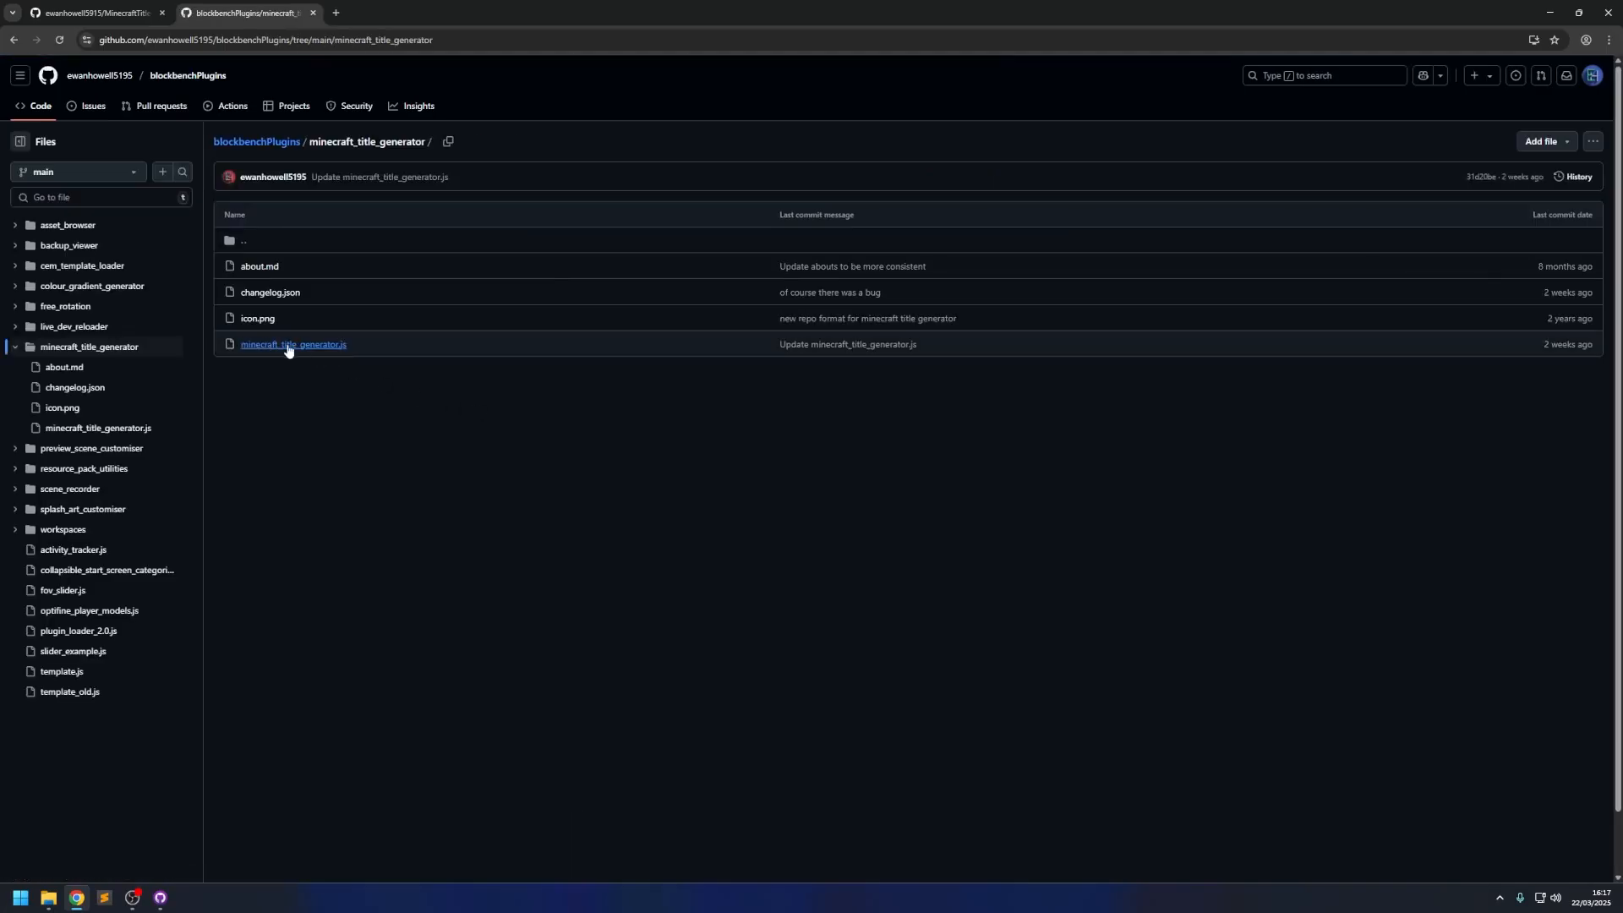
{"action": "left_click", "coordinate": [311, 347]}
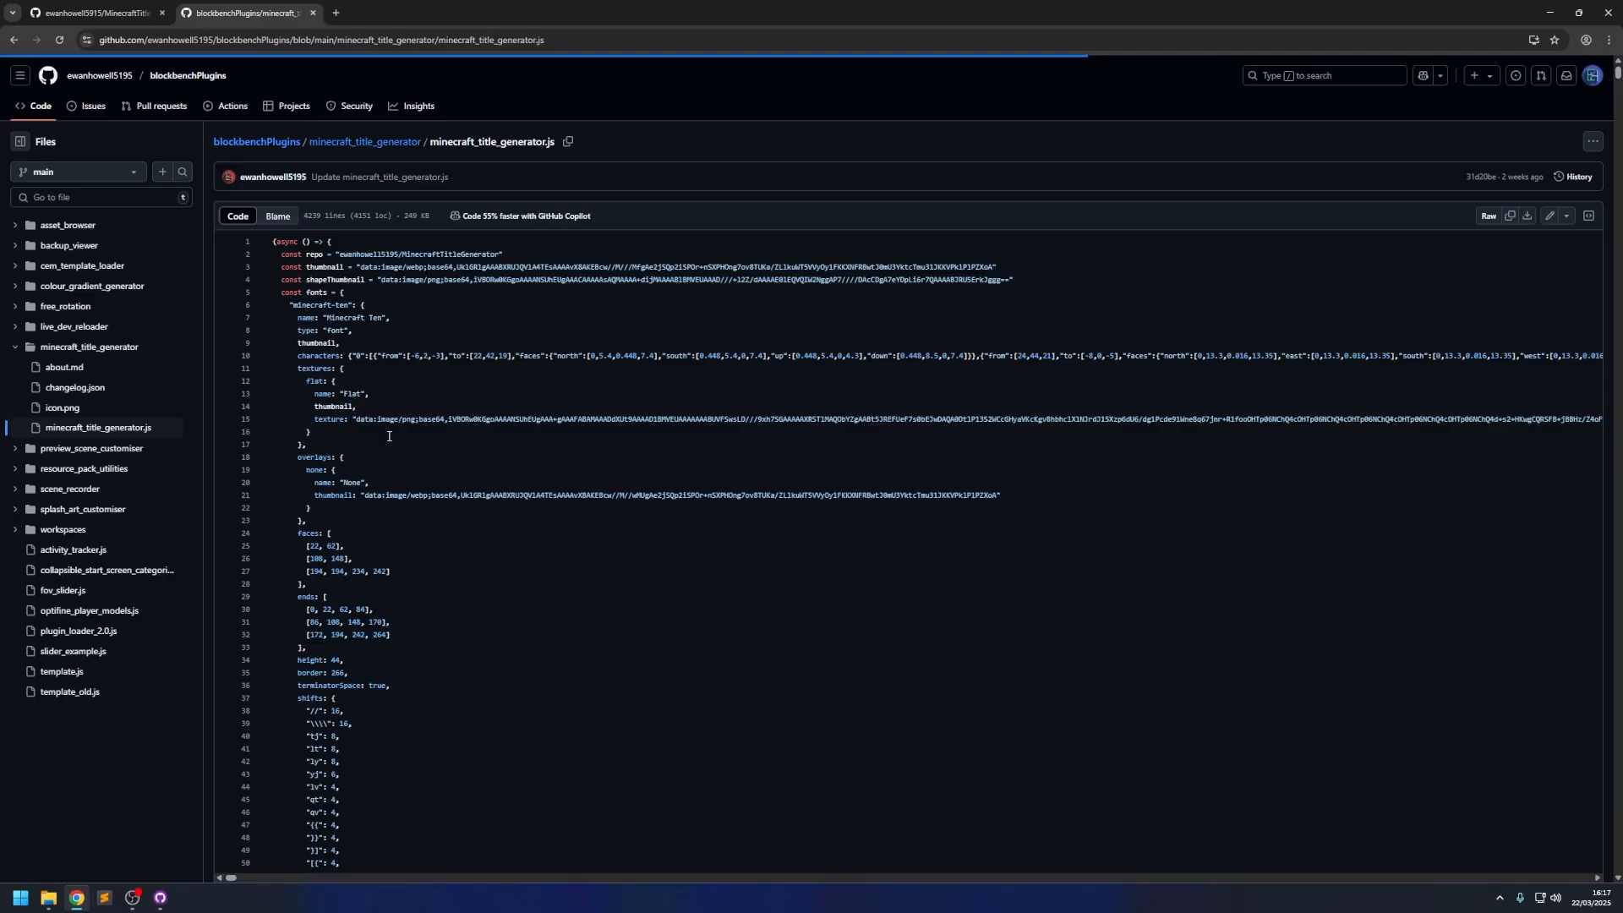
{"action": "left_click", "coordinate": [1528, 217]}
{"action": "left_click", "coordinate": [1554, 75]}
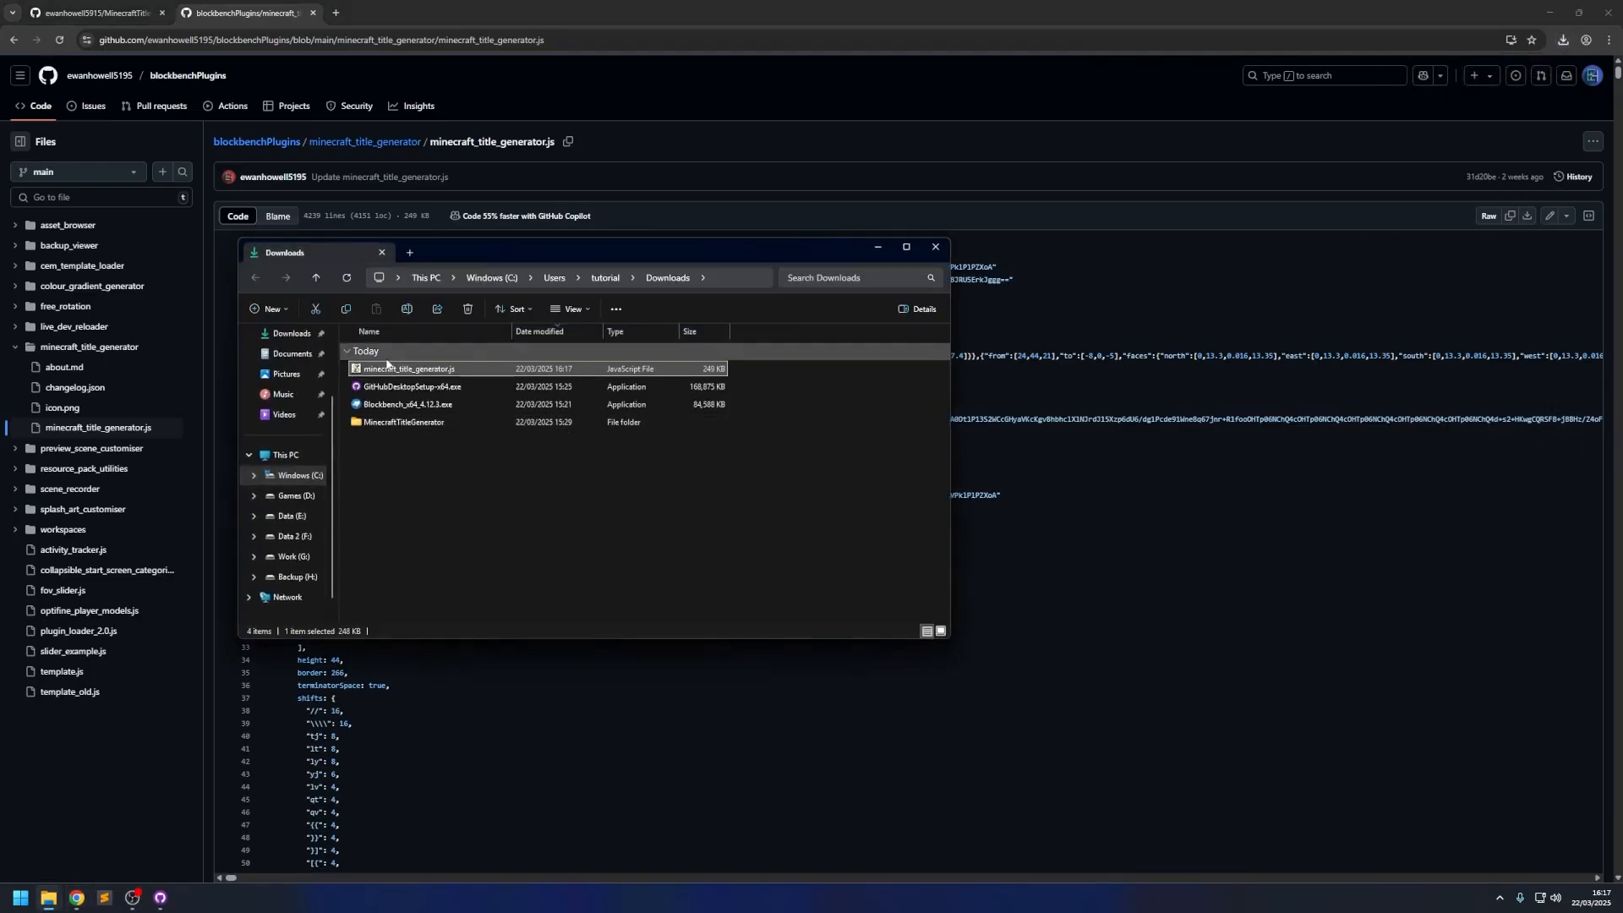
Switch to Blockbench and uninstall the Minecraft Title Generator plugin.
{"action": "left_click_drag", "start_coordinate": [1265, 24], "coordinate": [1236, 120]}
{"action": "left_click", "coordinate": [20, 898]}
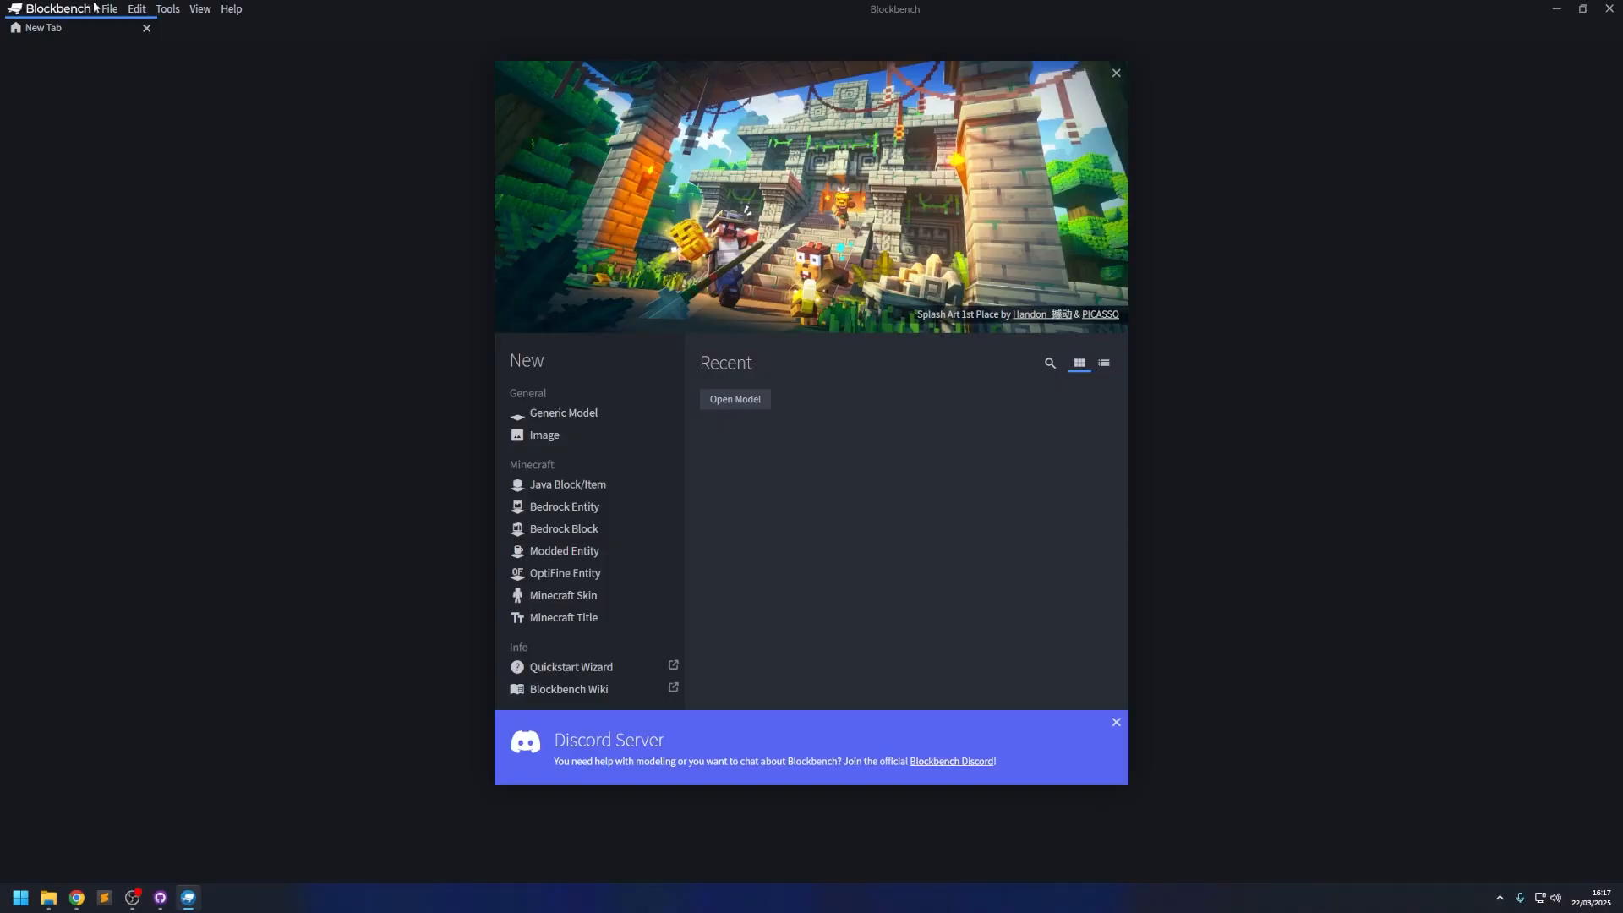
{"action": "left_click", "coordinate": [108, 9]}
{"action": "left_click", "coordinate": [162, 126]}
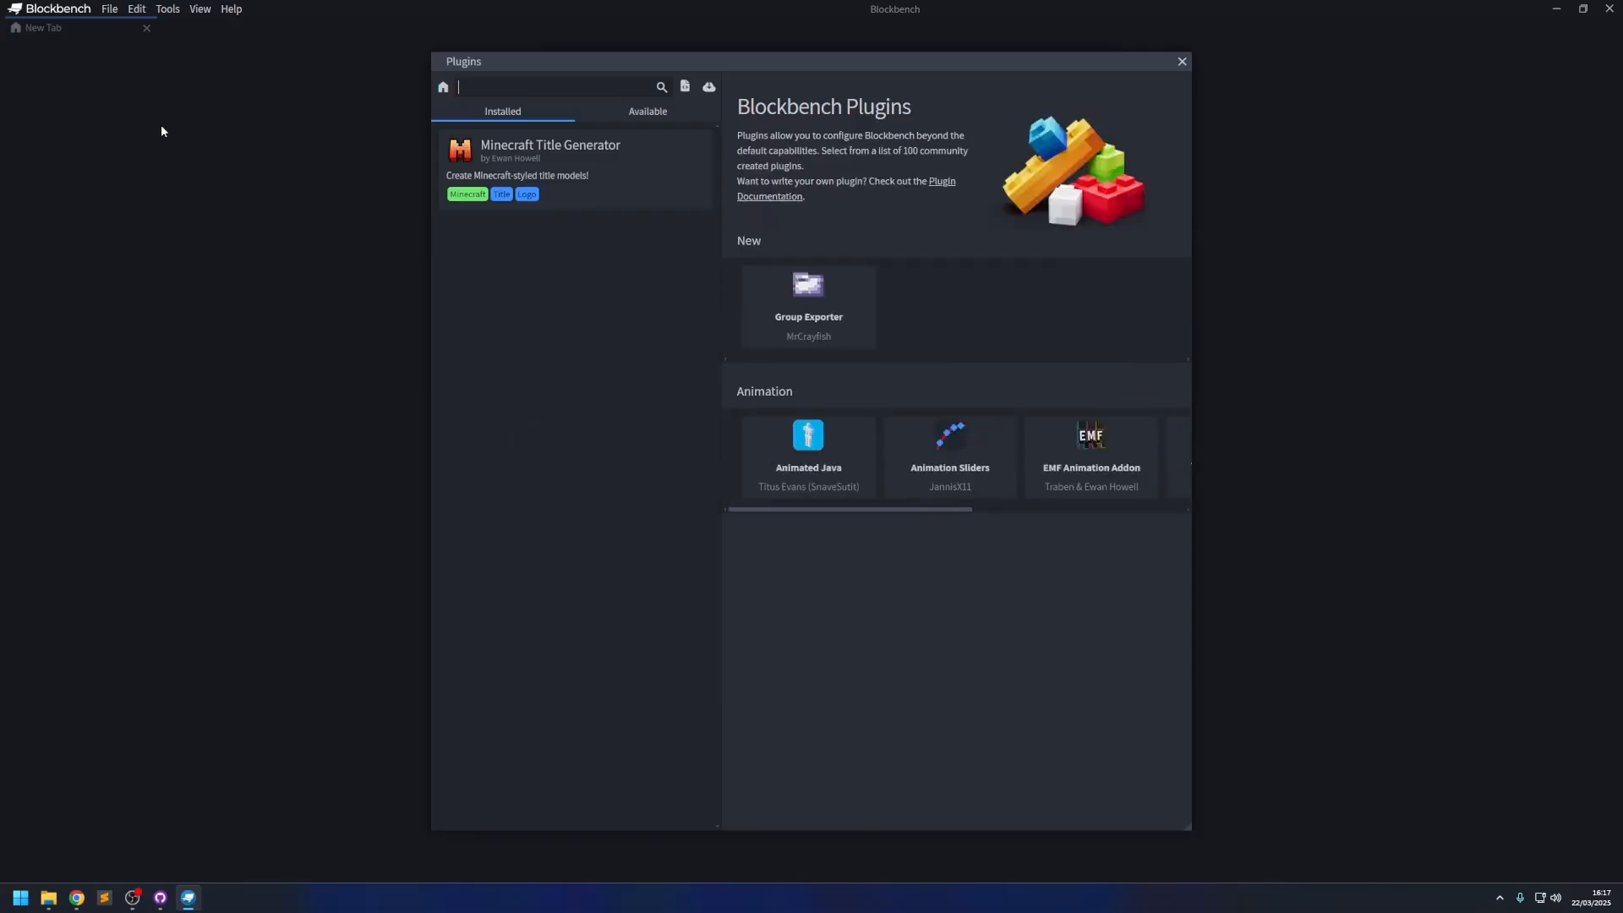
{"action": "left_click", "coordinate": [534, 167]}
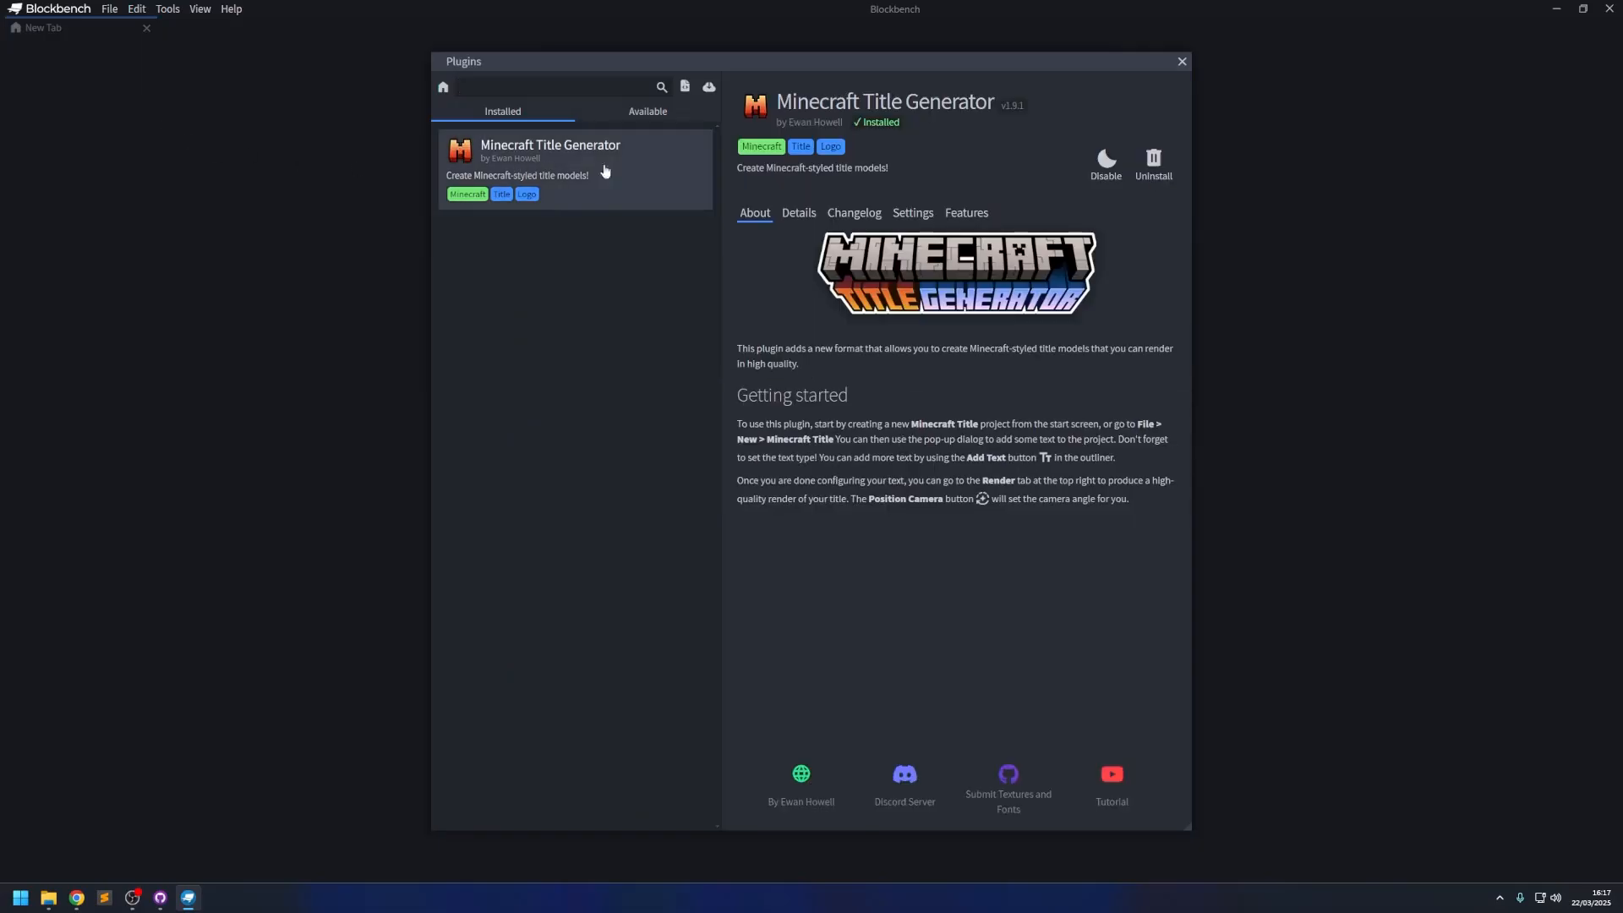
{"action": "left_click", "coordinate": [1153, 165]}
Install the downloaded minecraft_title_generator.js from the Downloads folder as a local plugin in Blockbench.
{"action": "left_click_drag", "start_coordinate": [489, 28], "coordinate": [838, 113]}
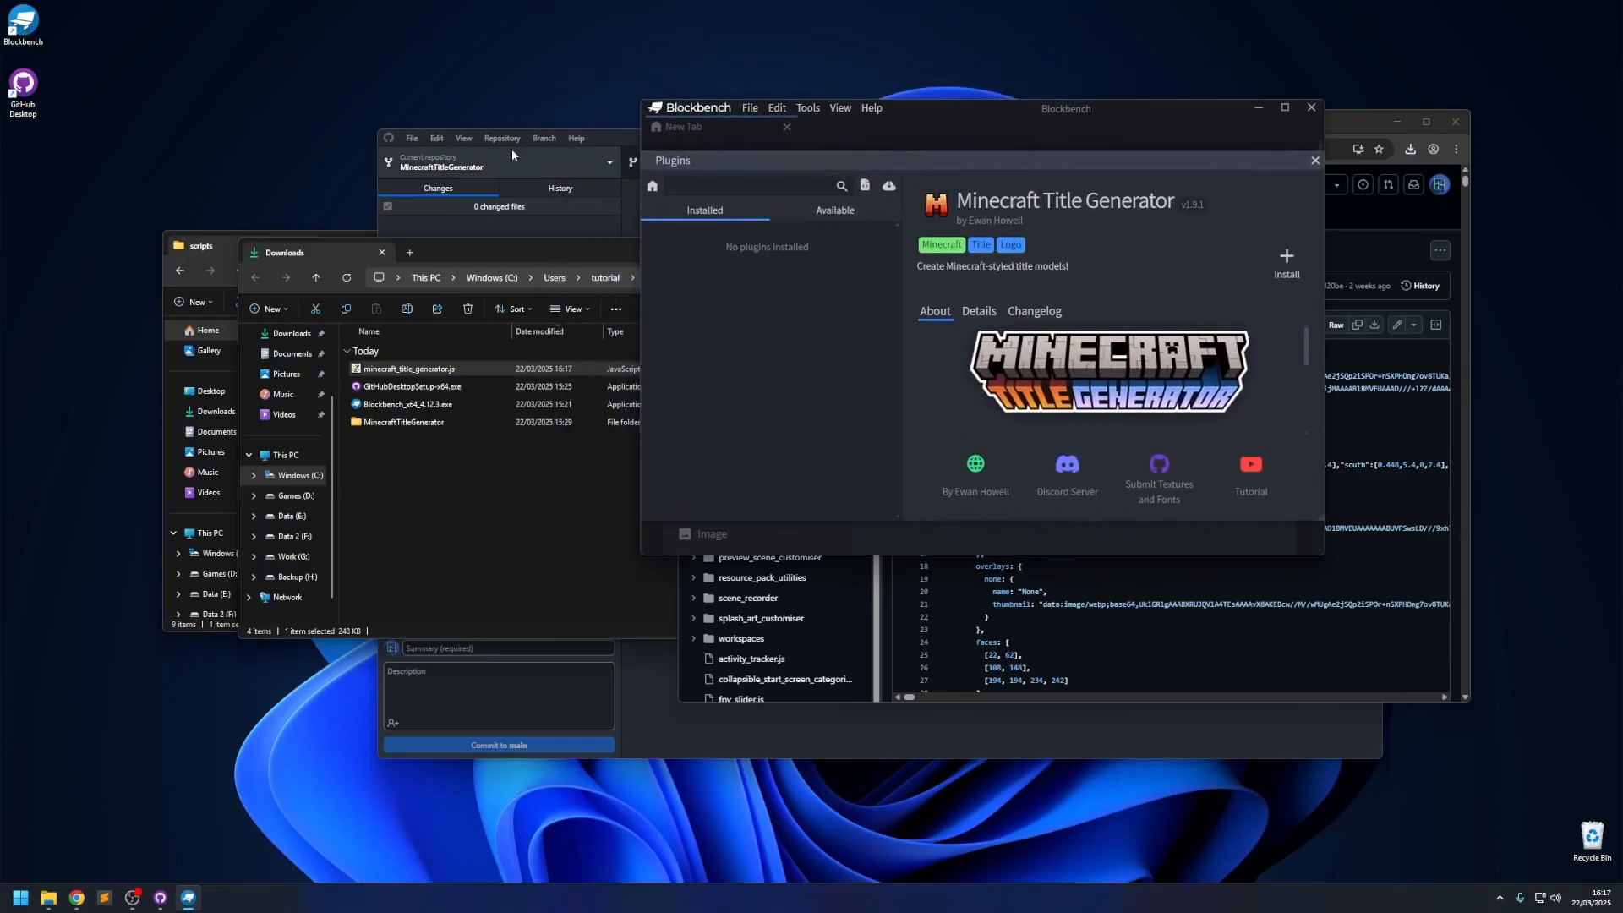
{"action": "left_click_drag", "start_coordinate": [396, 370], "coordinate": [884, 379]}
{"action": "left_click", "coordinate": [903, 448]}
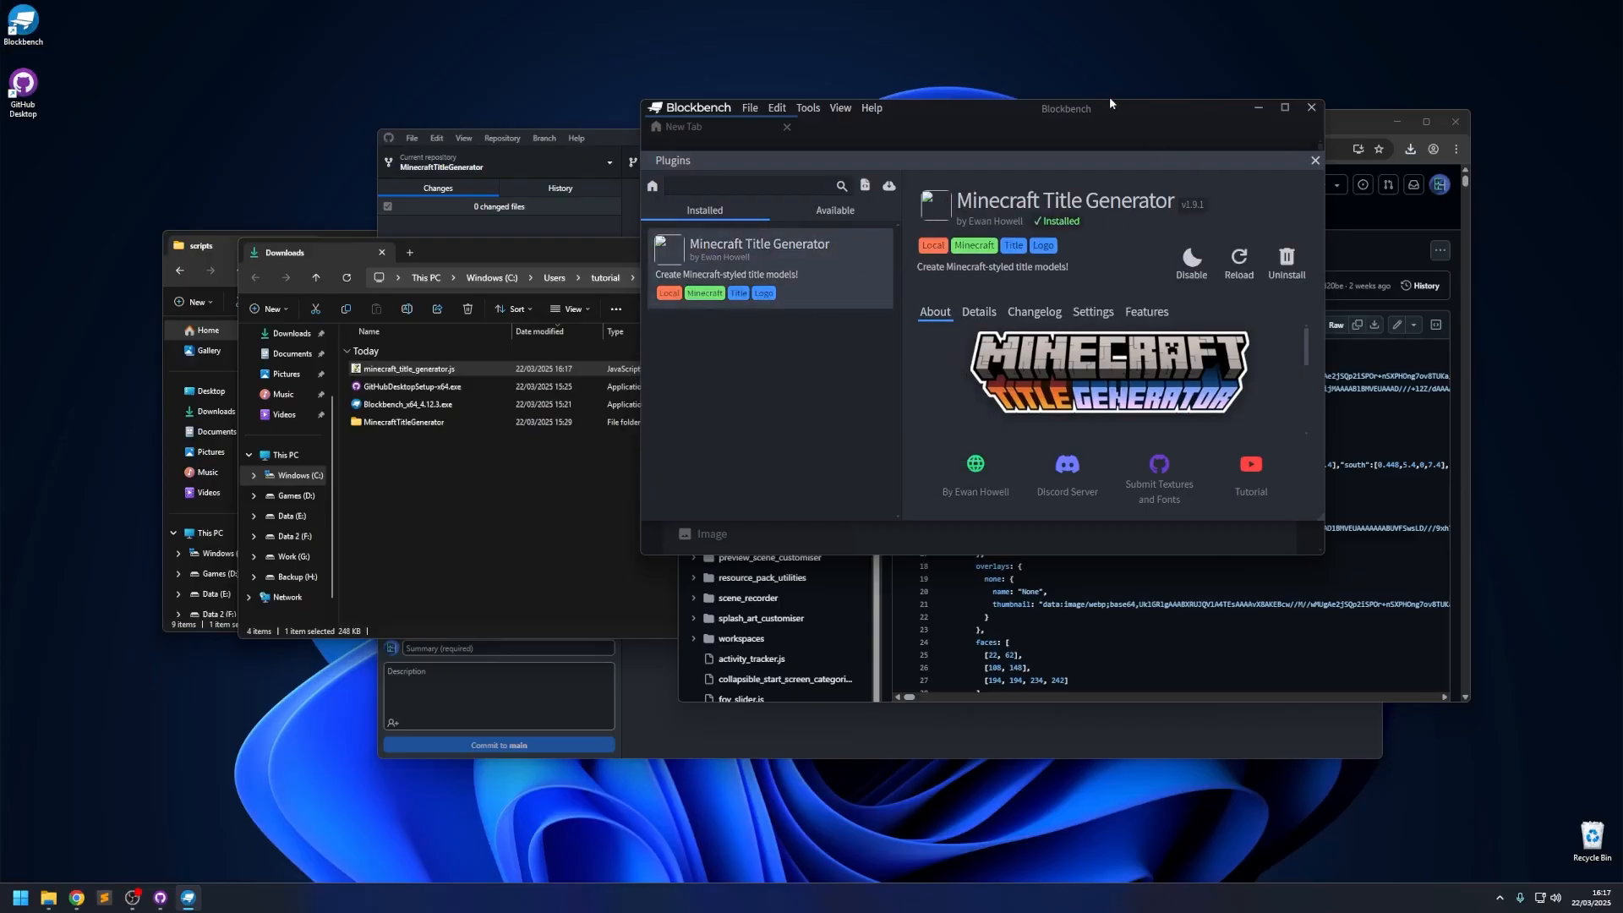
Open the downloaded minecraft_title_generator.js in Sublime Text, with the window maximized and the code enlarged.
{"action": "right_click", "coordinate": [440, 372]}
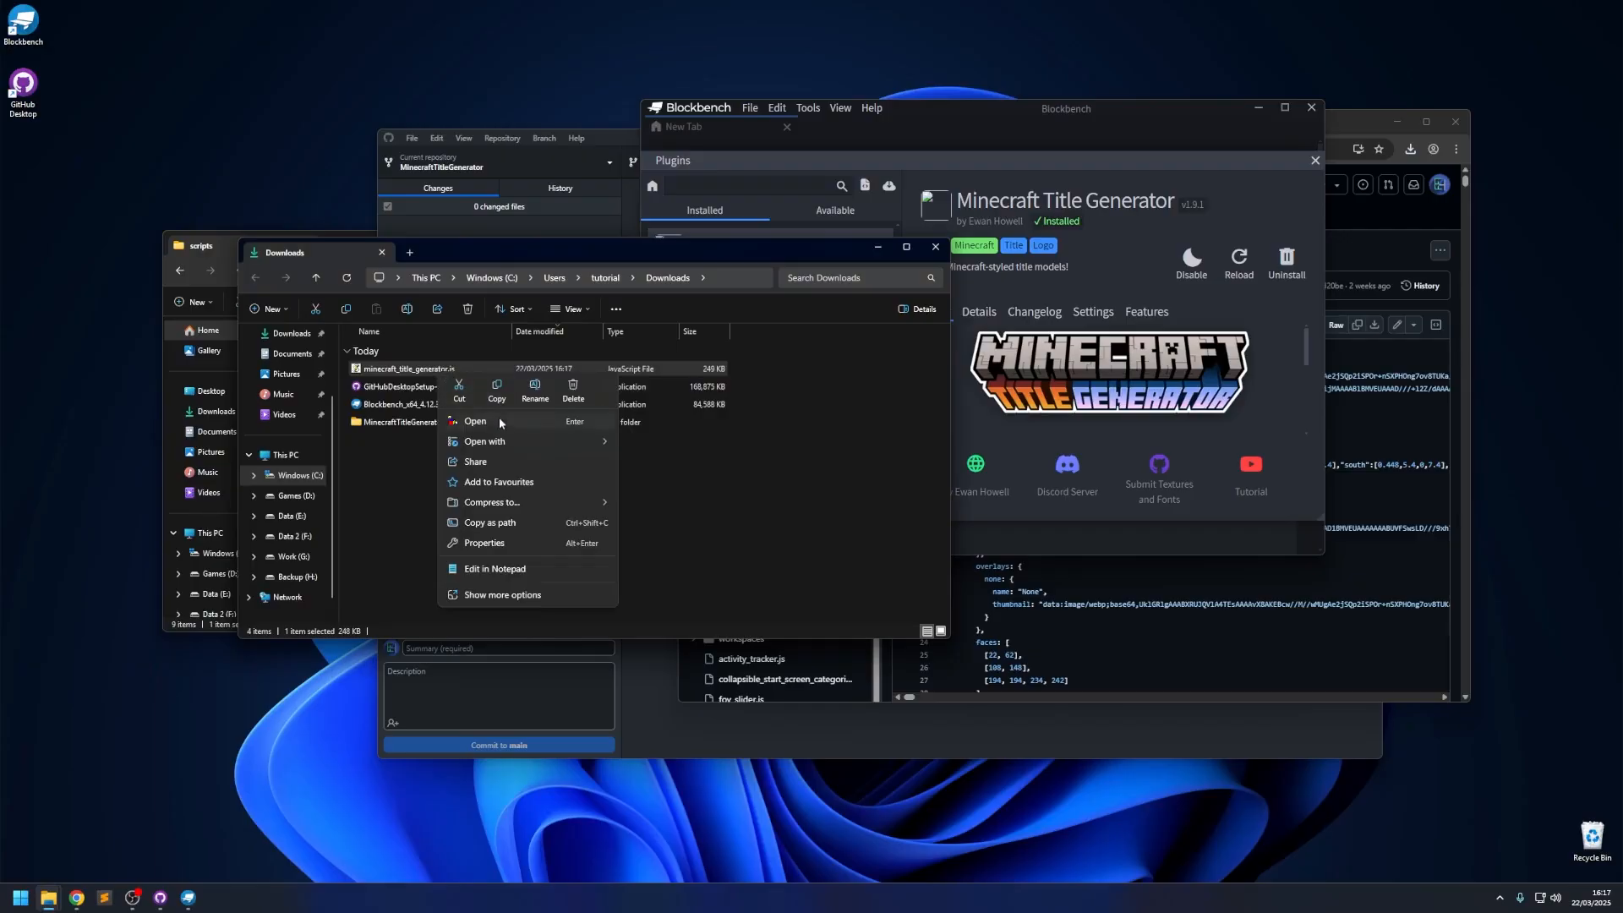
{"action": "mouse_move", "coordinate": [505, 443]}
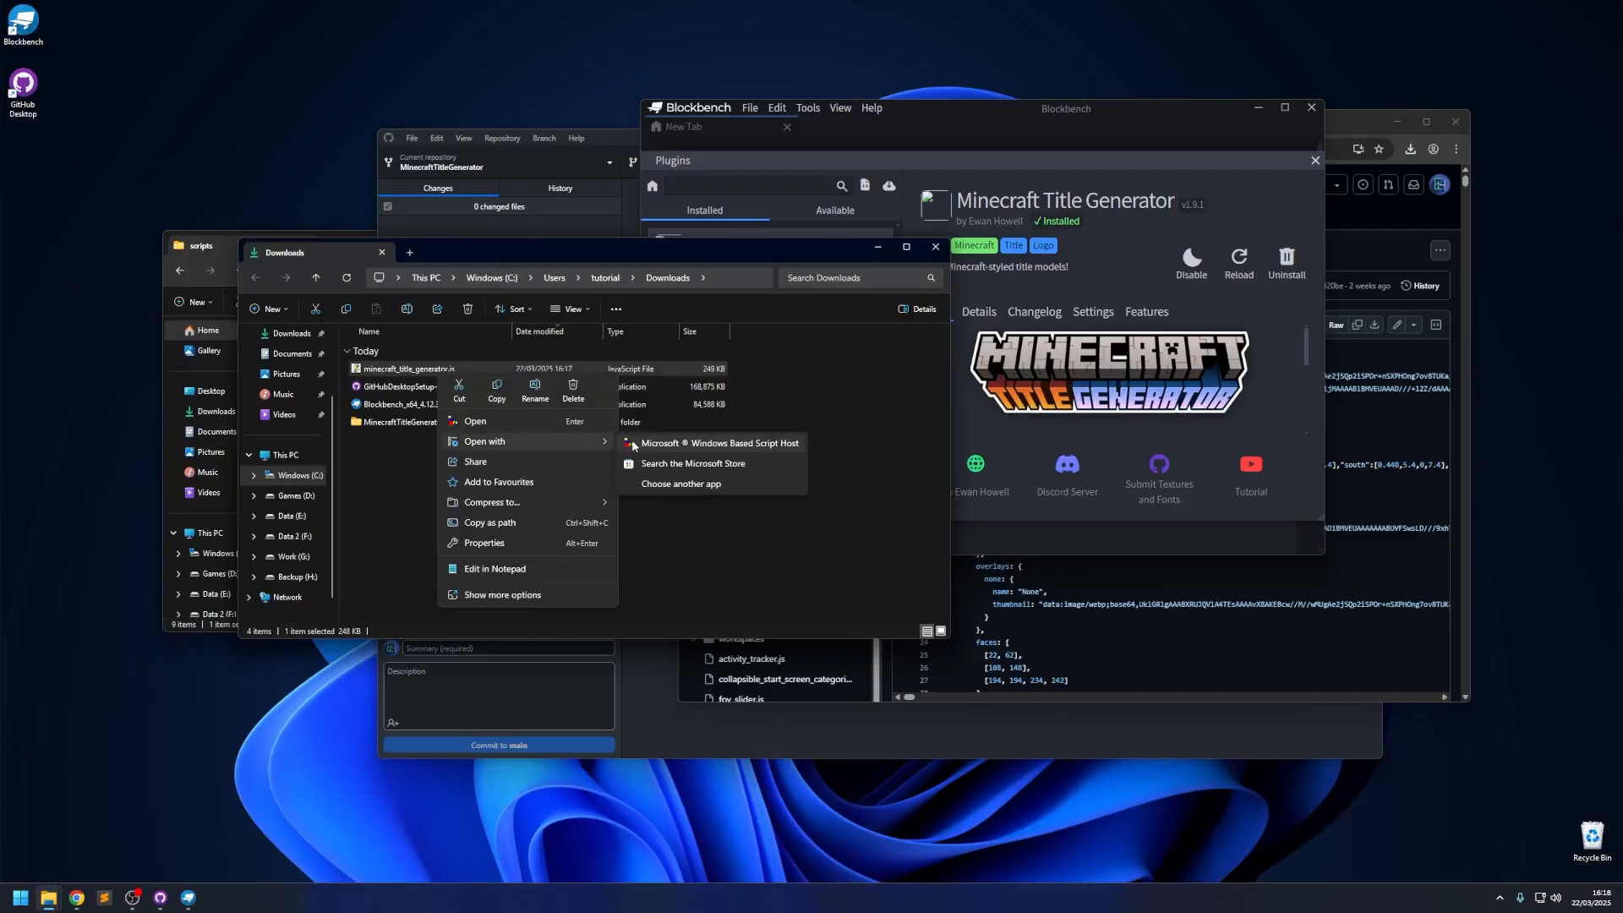
{"action": "left_click", "coordinate": [645, 484]}
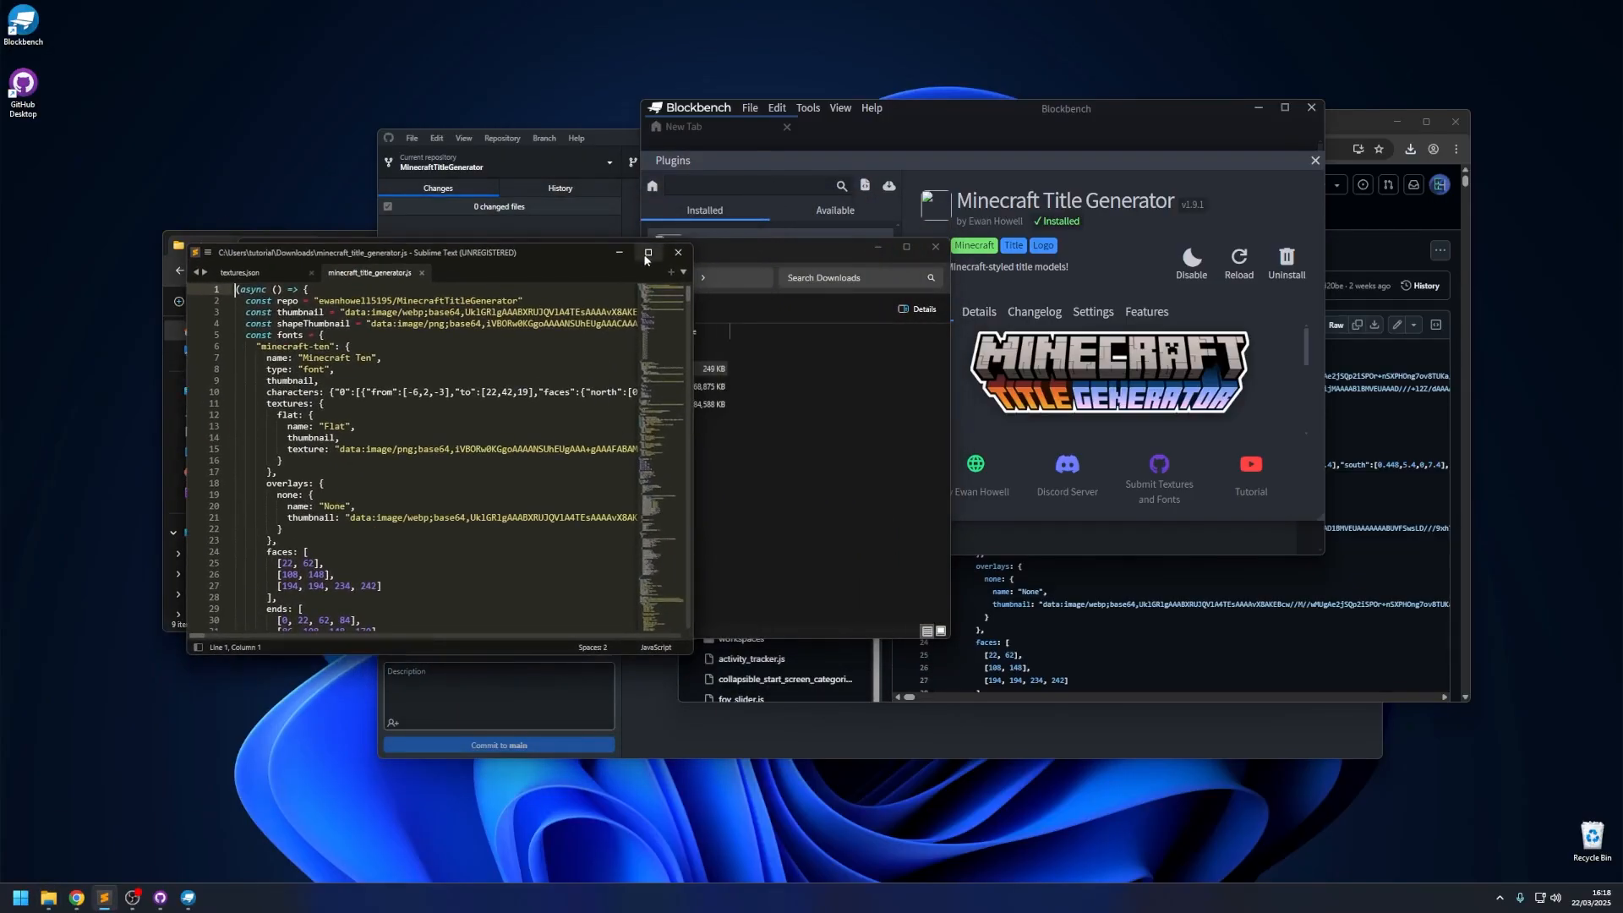
{"action": "double_click", "coordinate": [450, 253]}
{"action": "scroll", "coordinate": [489, 276], "scroll_direction": "up", "scroll_amount": 5, "text": "ctrl"}
{"action": "scroll", "coordinate": [335, 173], "scroll_direction": "down", "scroll_amount": 1, "text": "ctrl"}
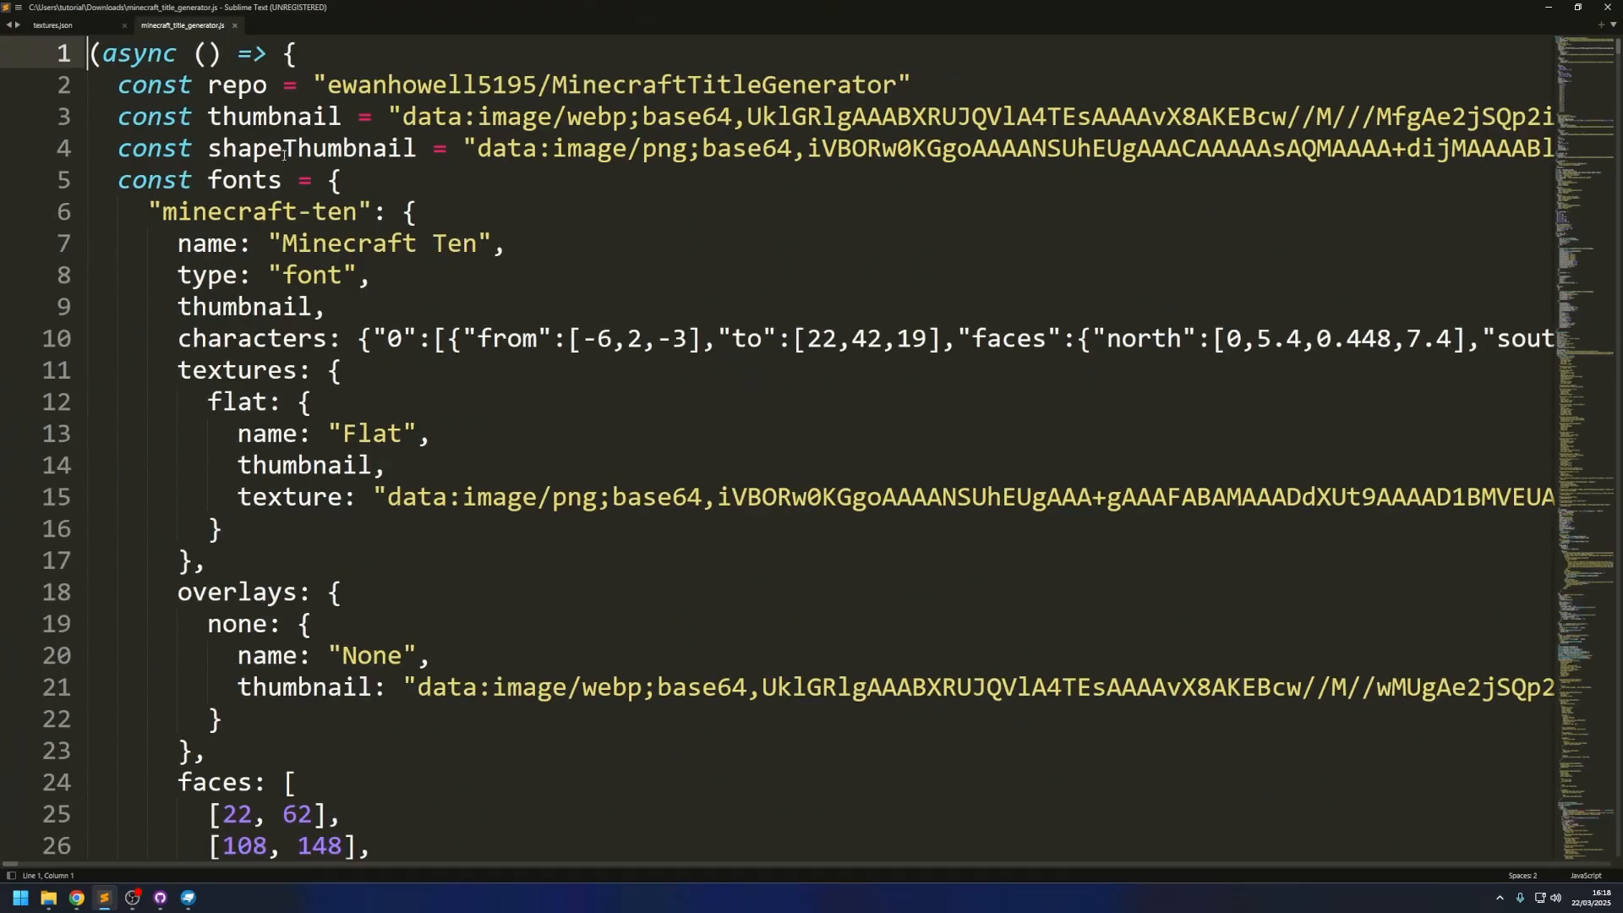
Locate the repo constant's value in the code and copy the fork's owner and repository path from its Chrome address.
{"action": "double_click", "coordinate": [219, 88]}
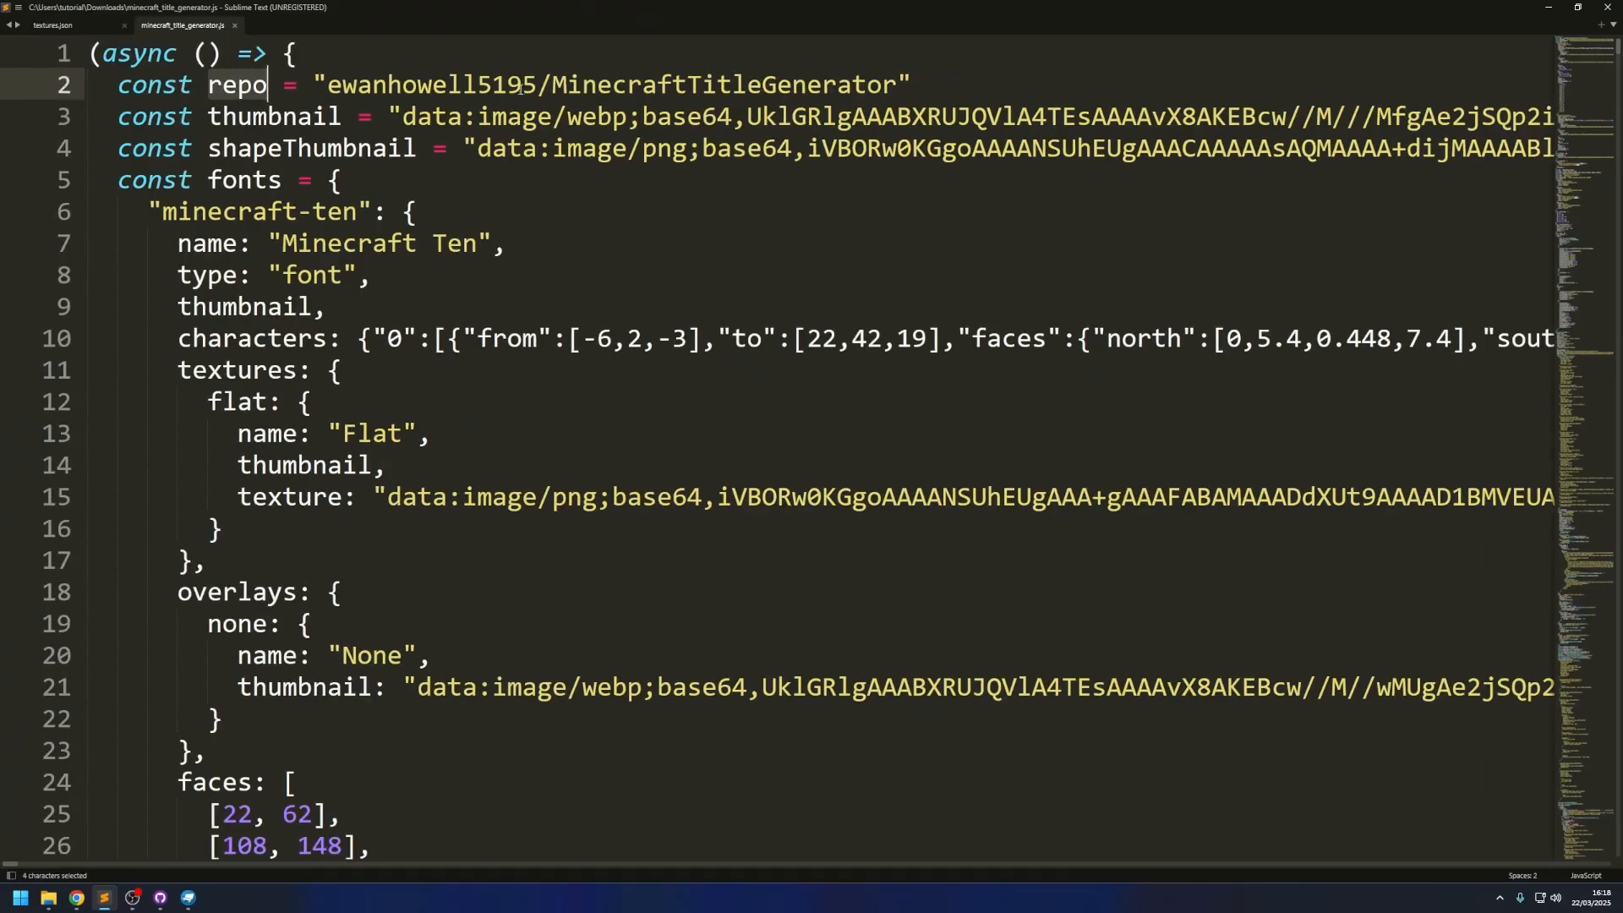
{"action": "left_click_drag", "start_coordinate": [333, 87], "coordinate": [898, 85]}
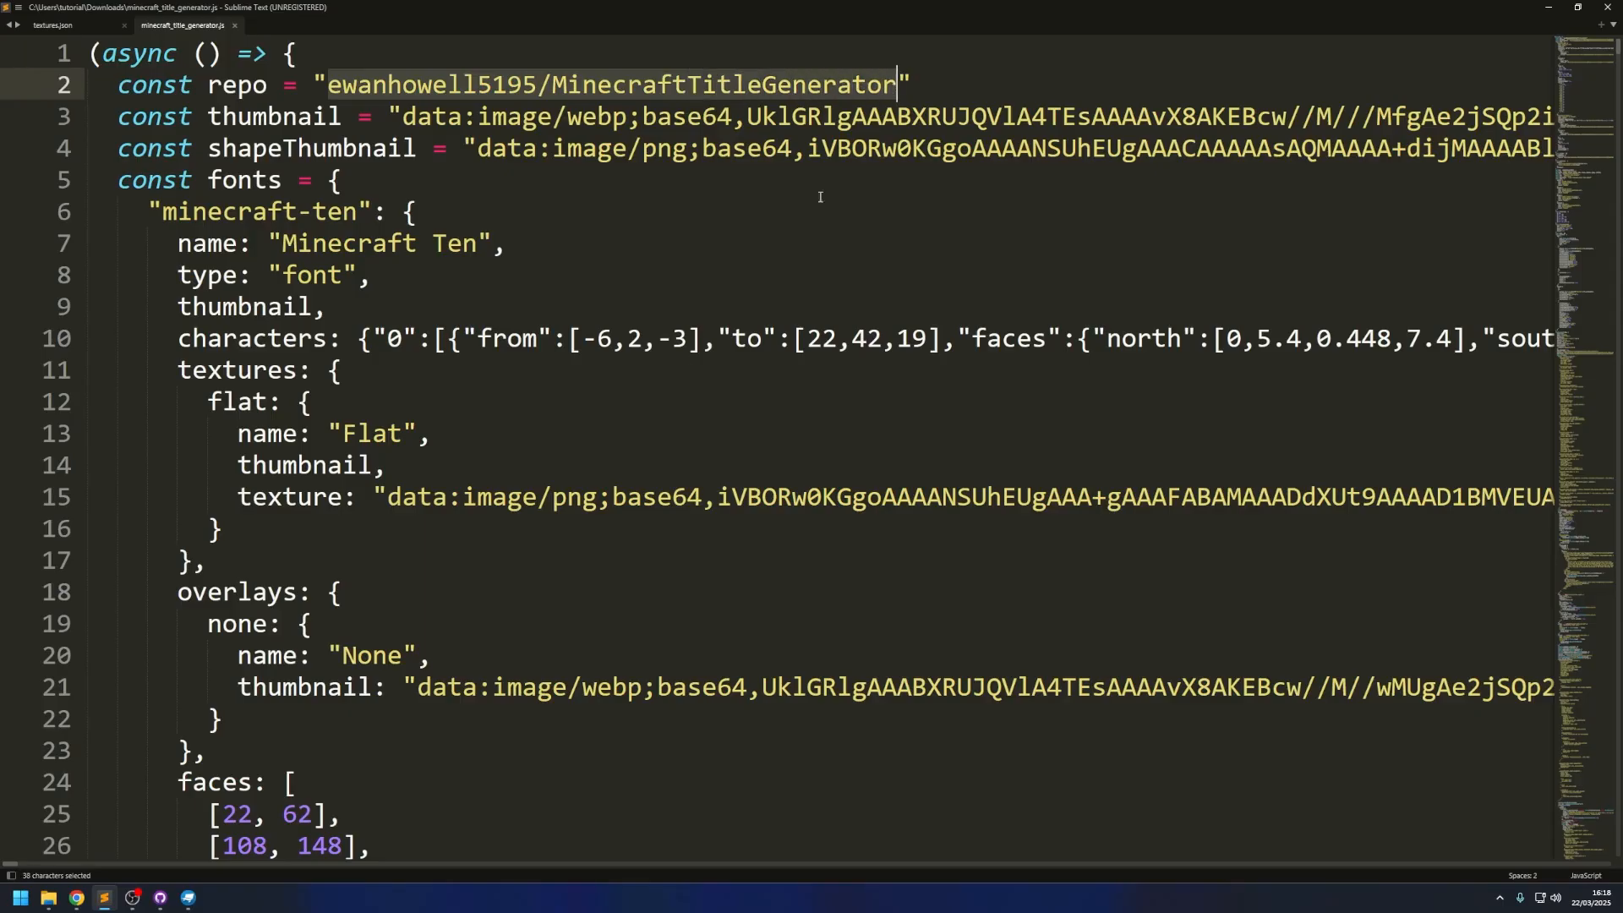
{"action": "left_click", "coordinate": [76, 898]}
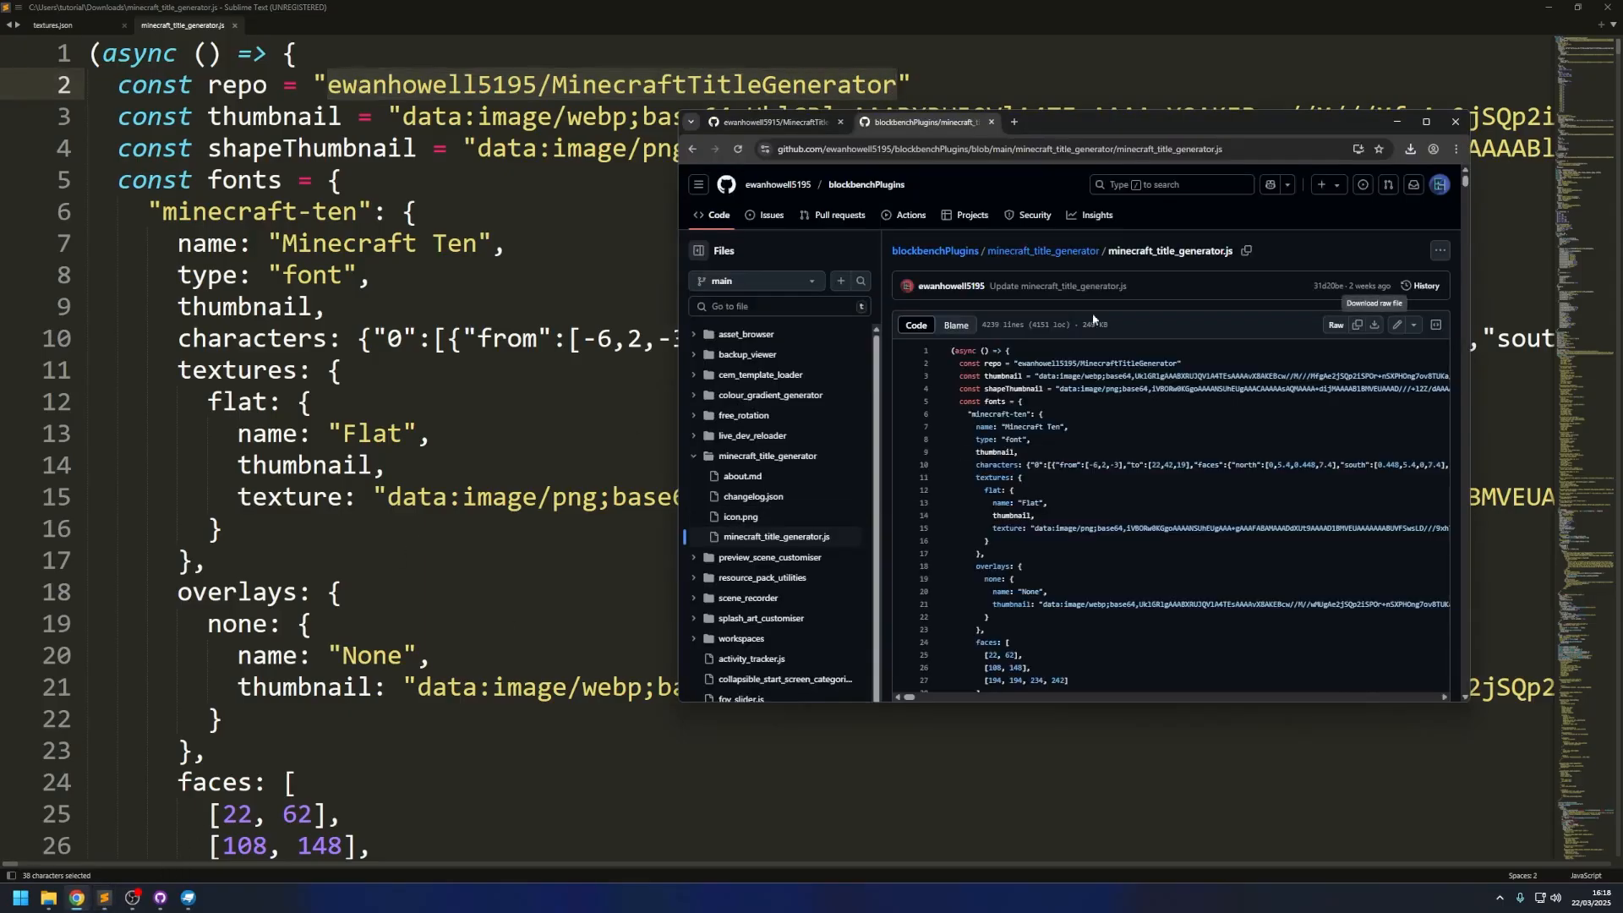
{"action": "left_click", "coordinate": [779, 124]}
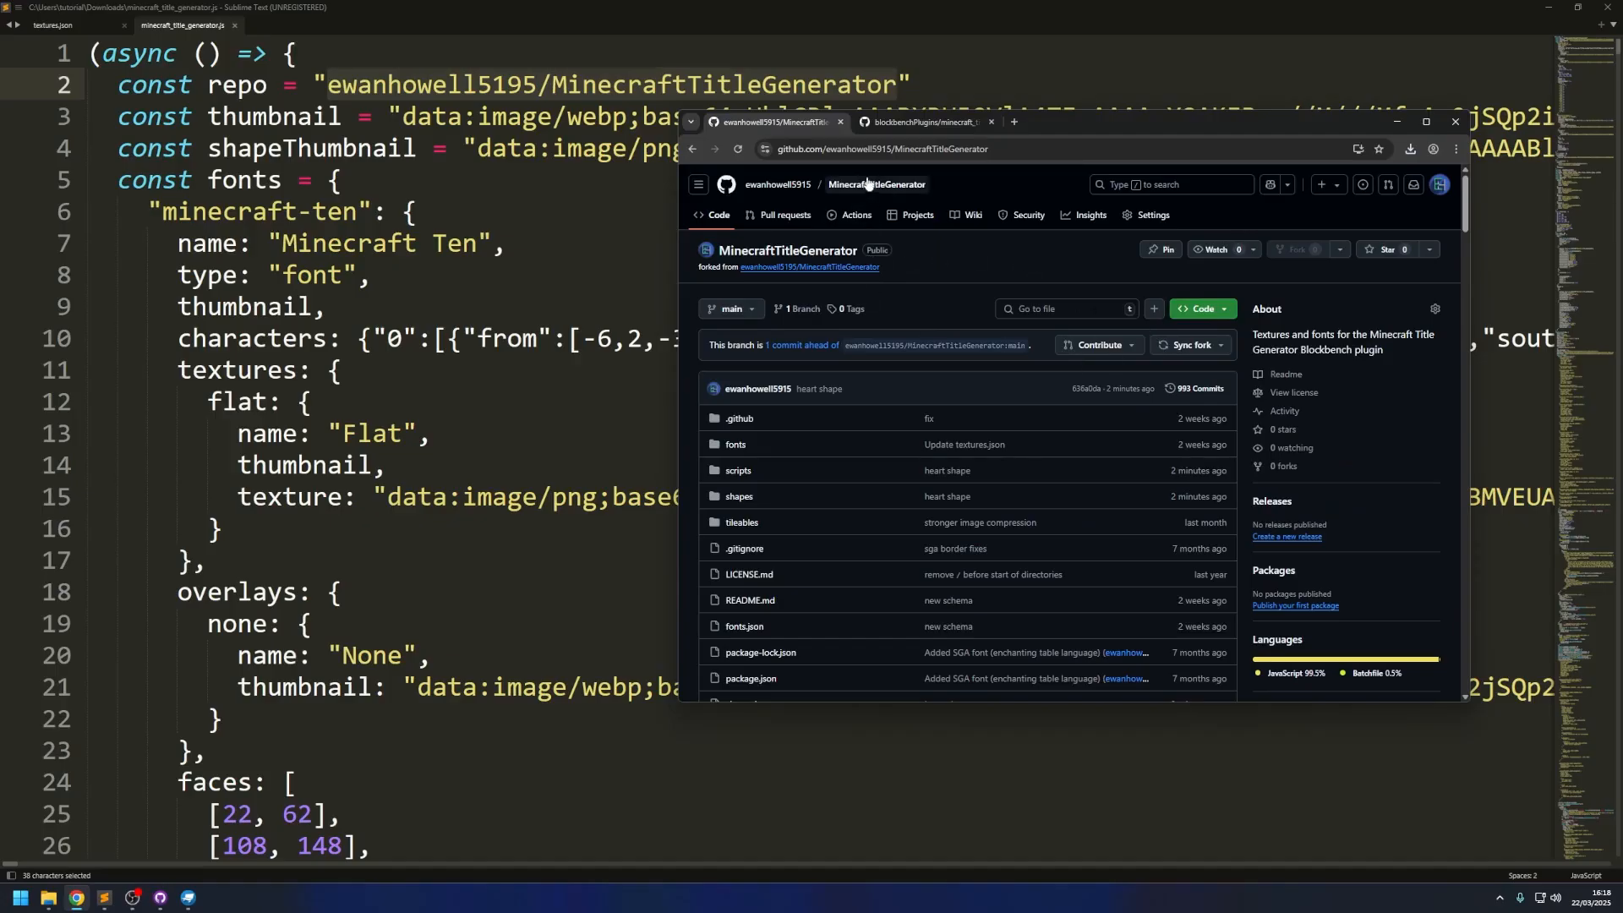
{"action": "left_click_drag", "start_coordinate": [826, 149], "coordinate": [1012, 149]}
{"action": "key", "text": "ctrl+c"}
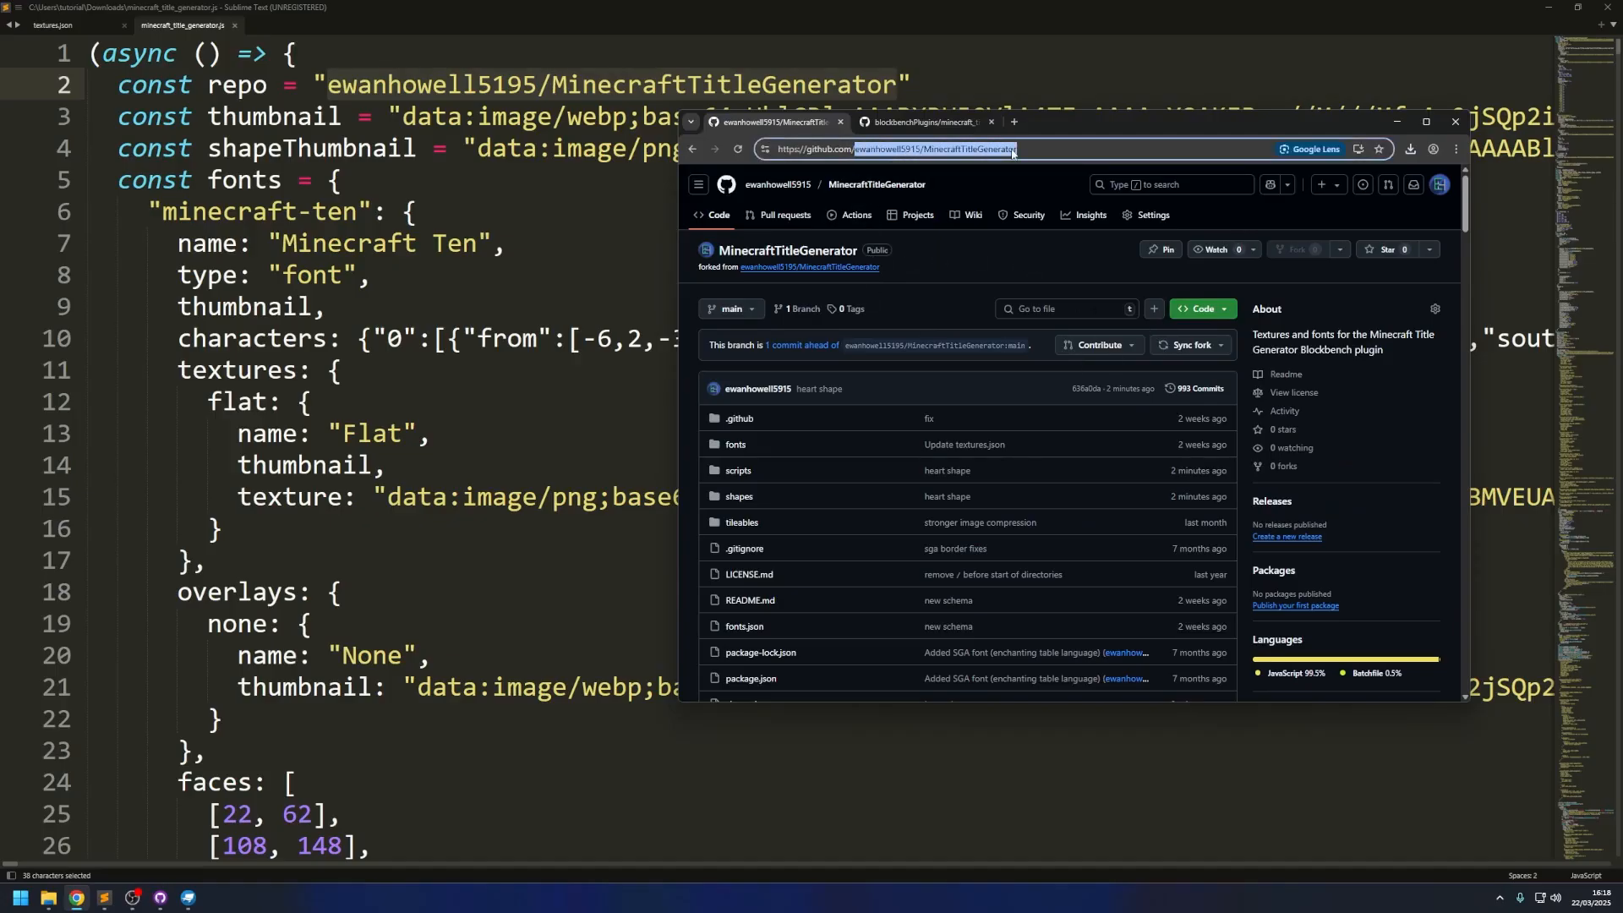
Replace the repo constant's value on line 2 with the copied fork path and save the script.
{"action": "left_click", "coordinate": [387, 84]}
{"action": "left_click_drag", "start_coordinate": [328, 84], "coordinate": [898, 88]}
{"action": "key", "text": "ctrl+v"}
{"action": "key", "text": "ctrl+z"}
{"action": "key", "text": "ctrl+y"}
{"action": "key", "text": "ctrl+z"}
{"action": "key", "text": "ctrl+y"}
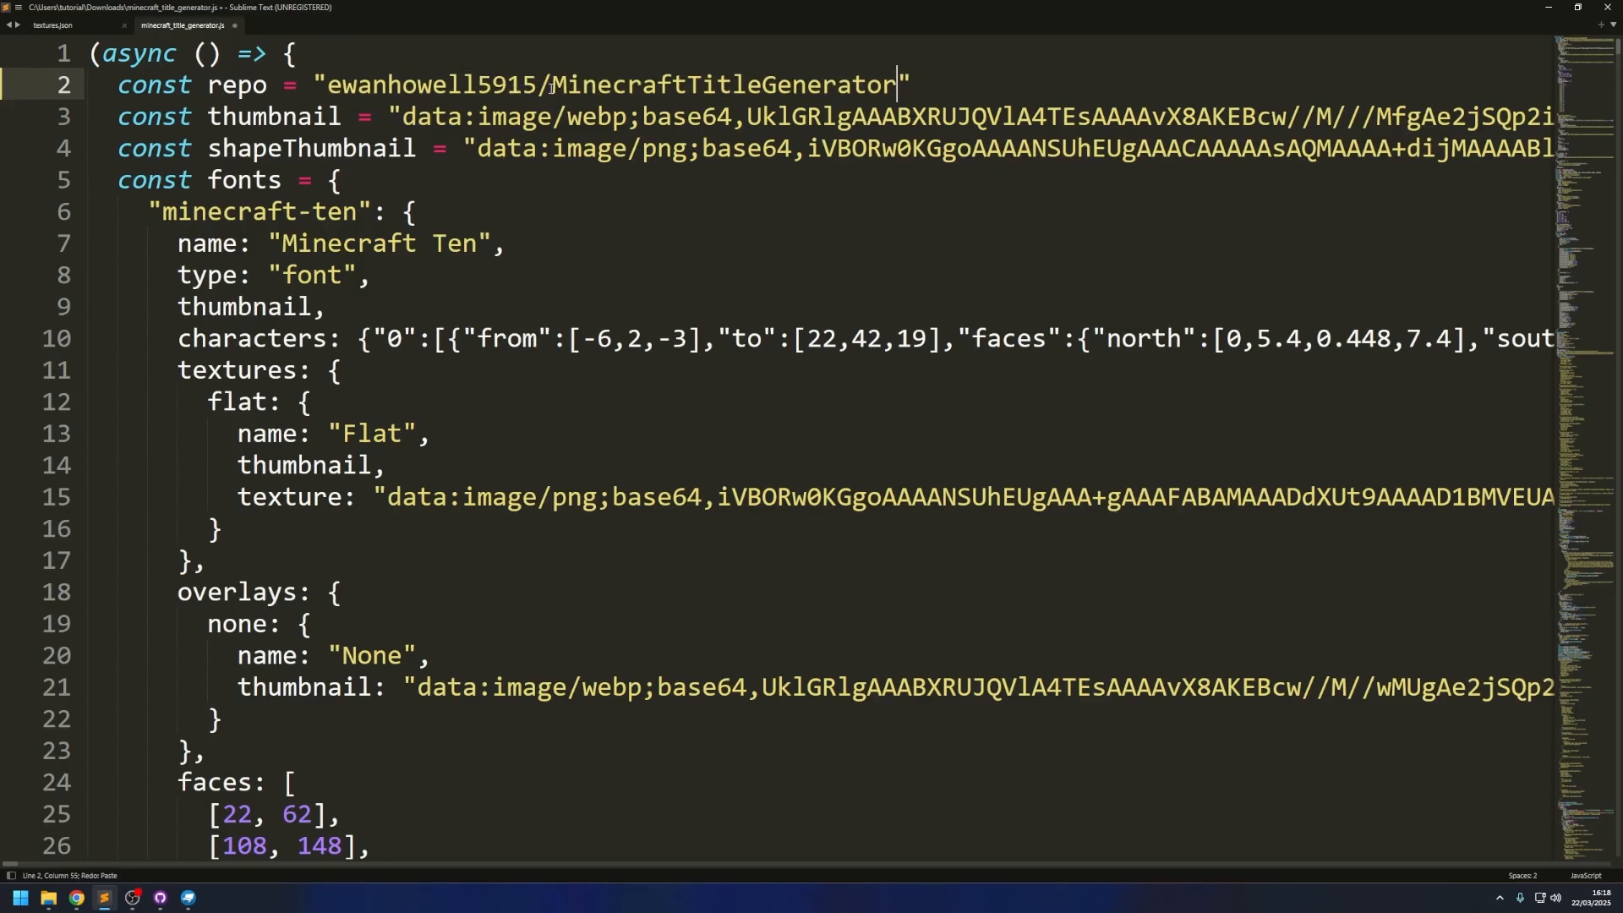
{"action": "key", "text": "ctrl+s"}
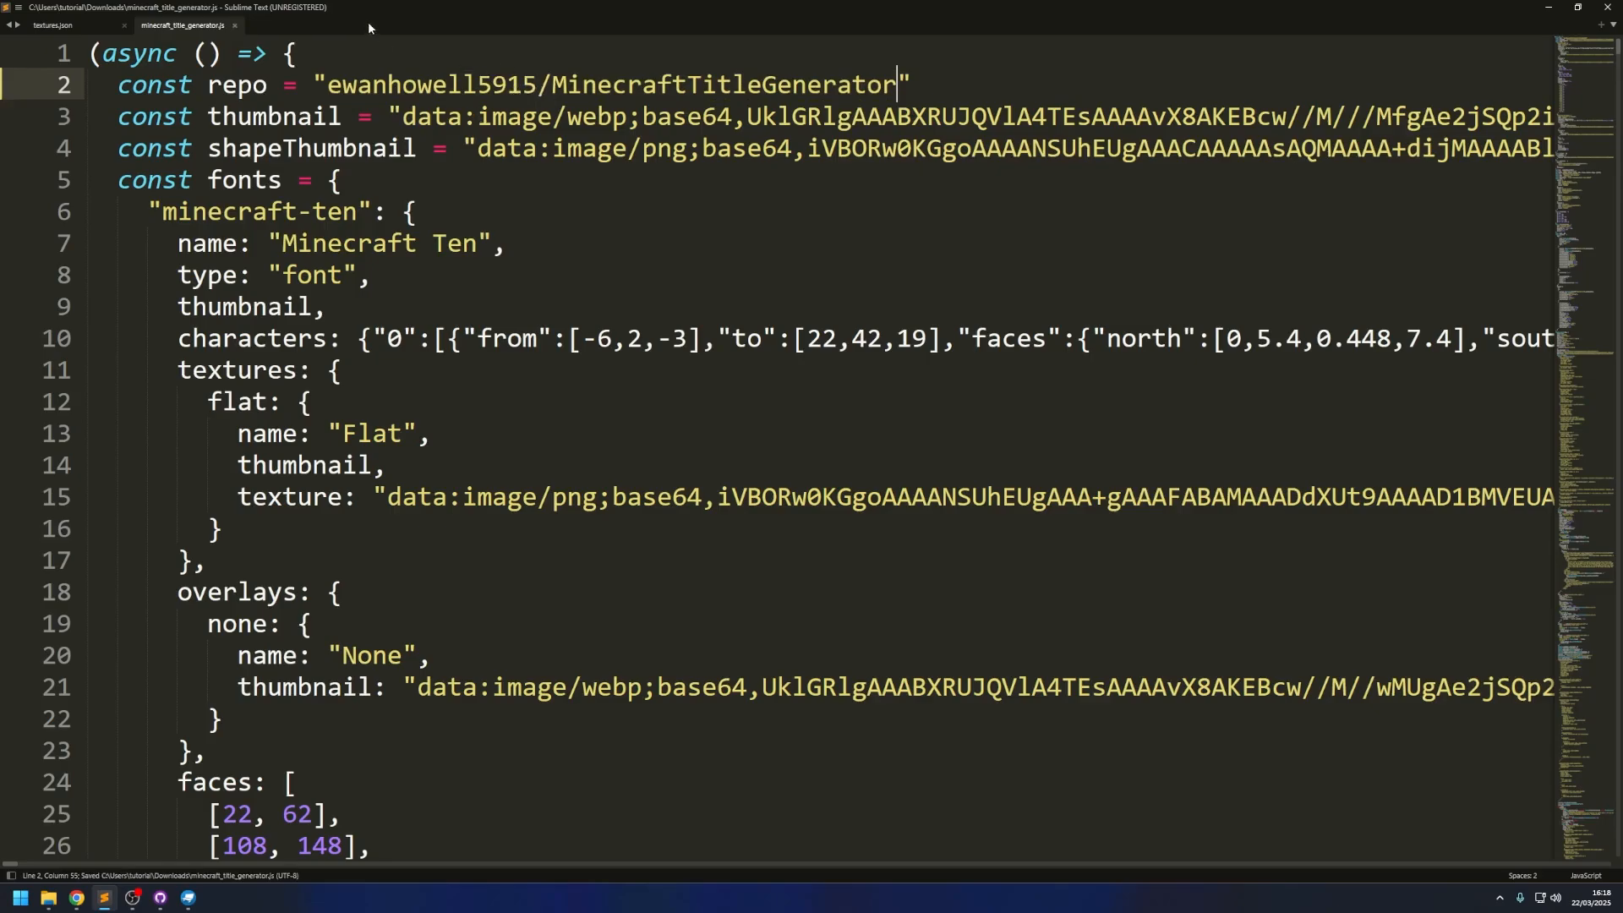
Switch to Blockbench, close the plugins dialog and reload the plugins.
{"action": "left_click", "coordinate": [187, 898]}
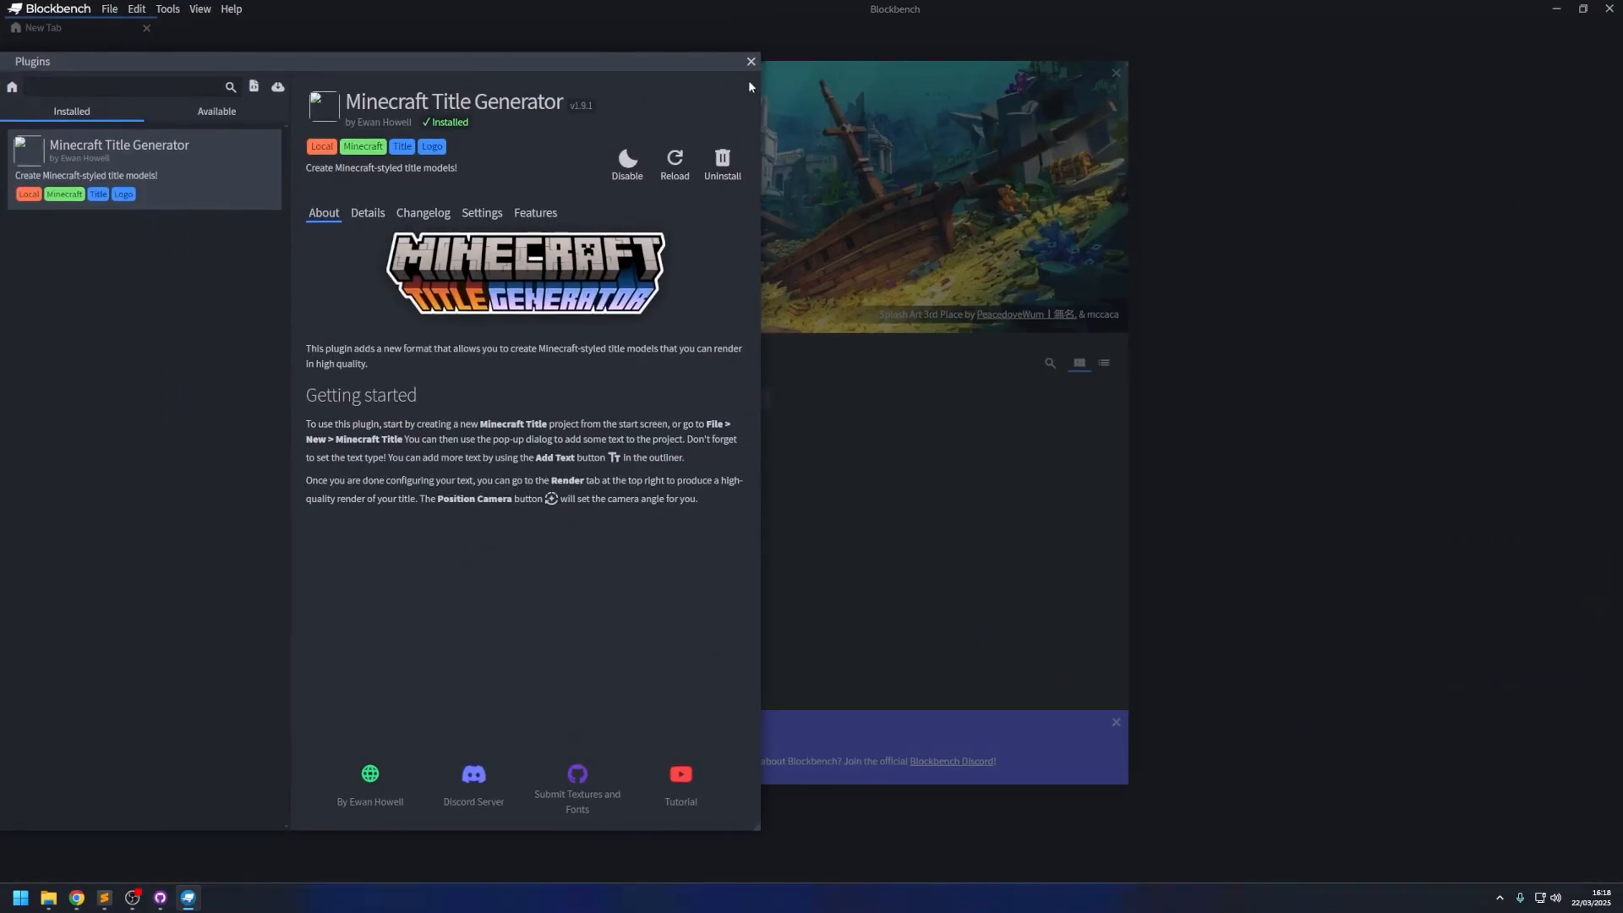
{"action": "left_click", "coordinate": [750, 66]}
{"action": "left_click", "coordinate": [230, 9]}
{"action": "mouse_move", "coordinate": [279, 143]}
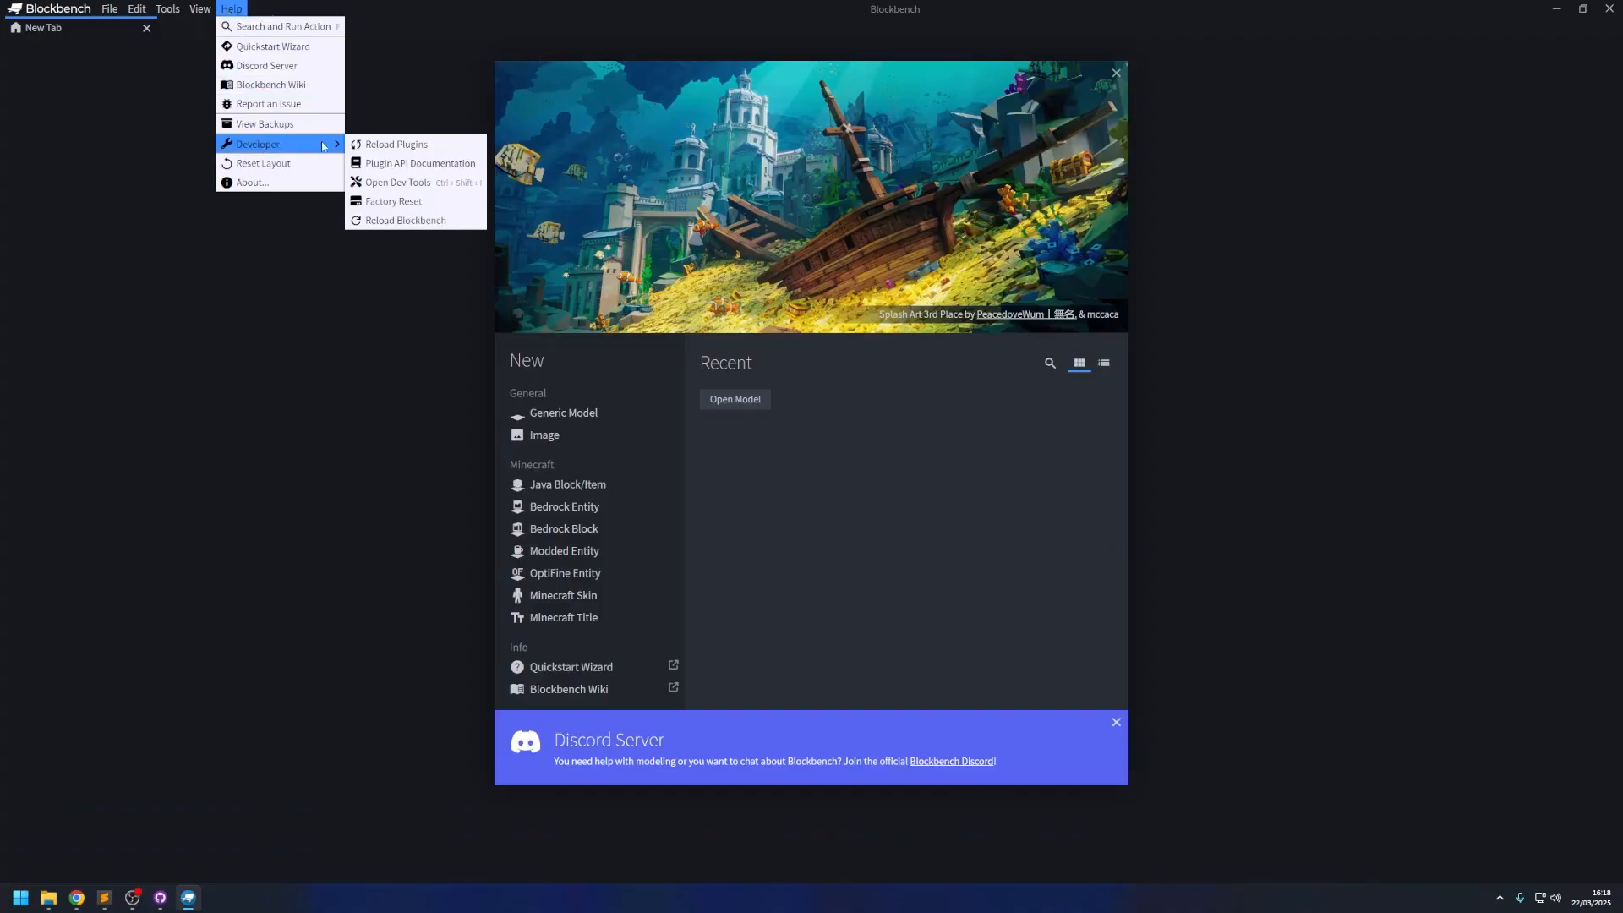
{"action": "left_click", "coordinate": [380, 145]}
Create a new Minecraft Title project and accept the Minecraft EULA.
{"action": "left_click", "coordinate": [590, 620]}
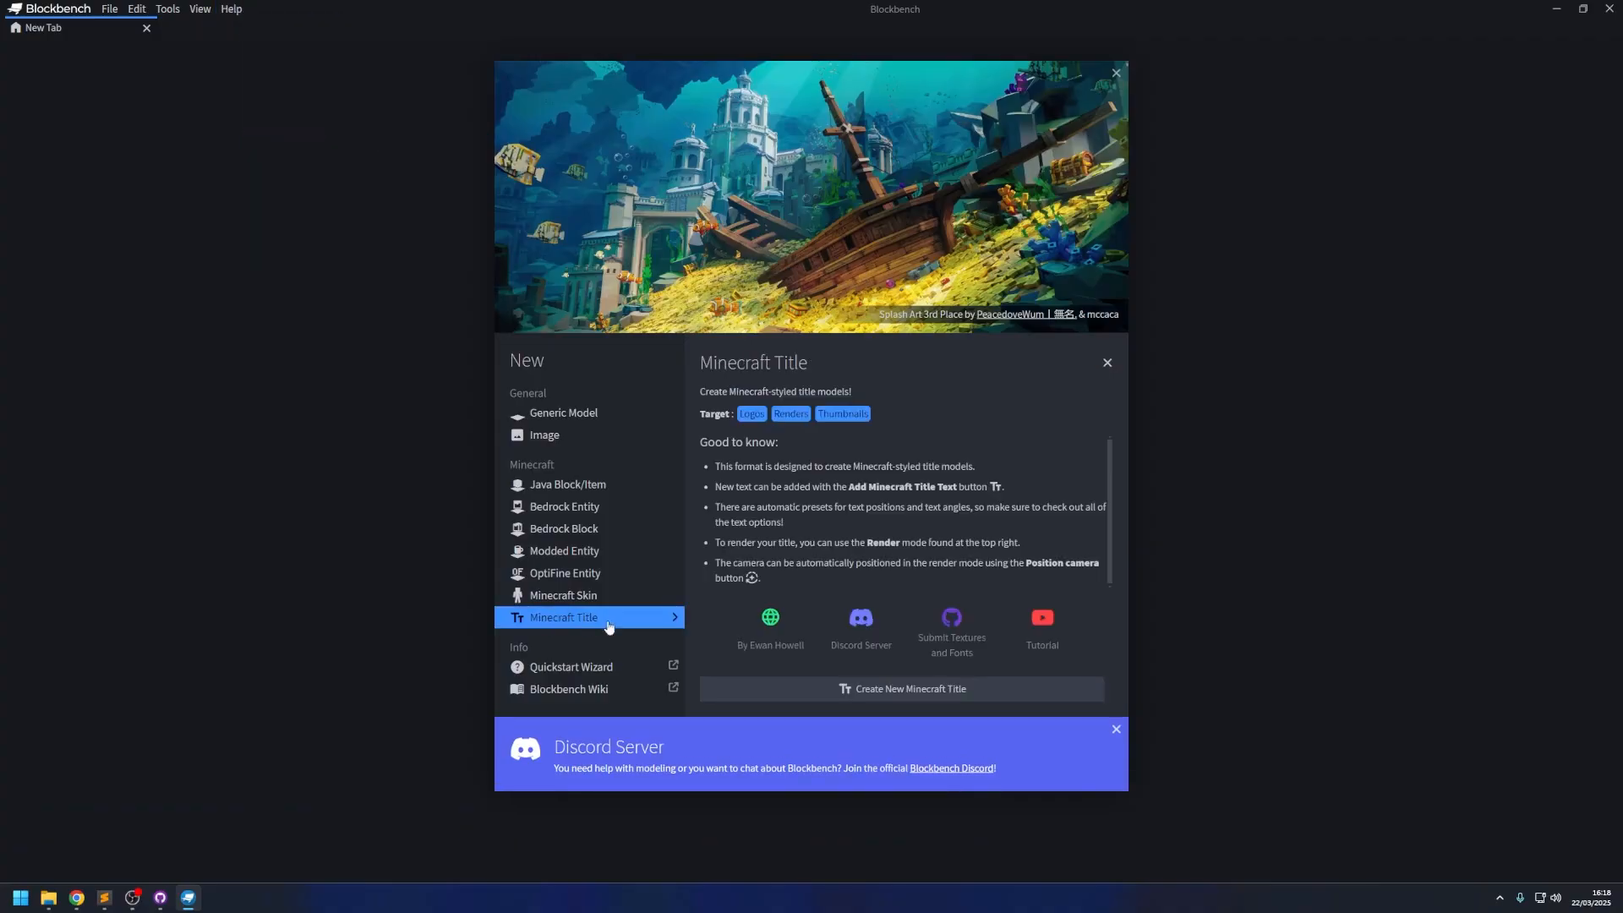
{"action": "left_click", "coordinate": [862, 689]}
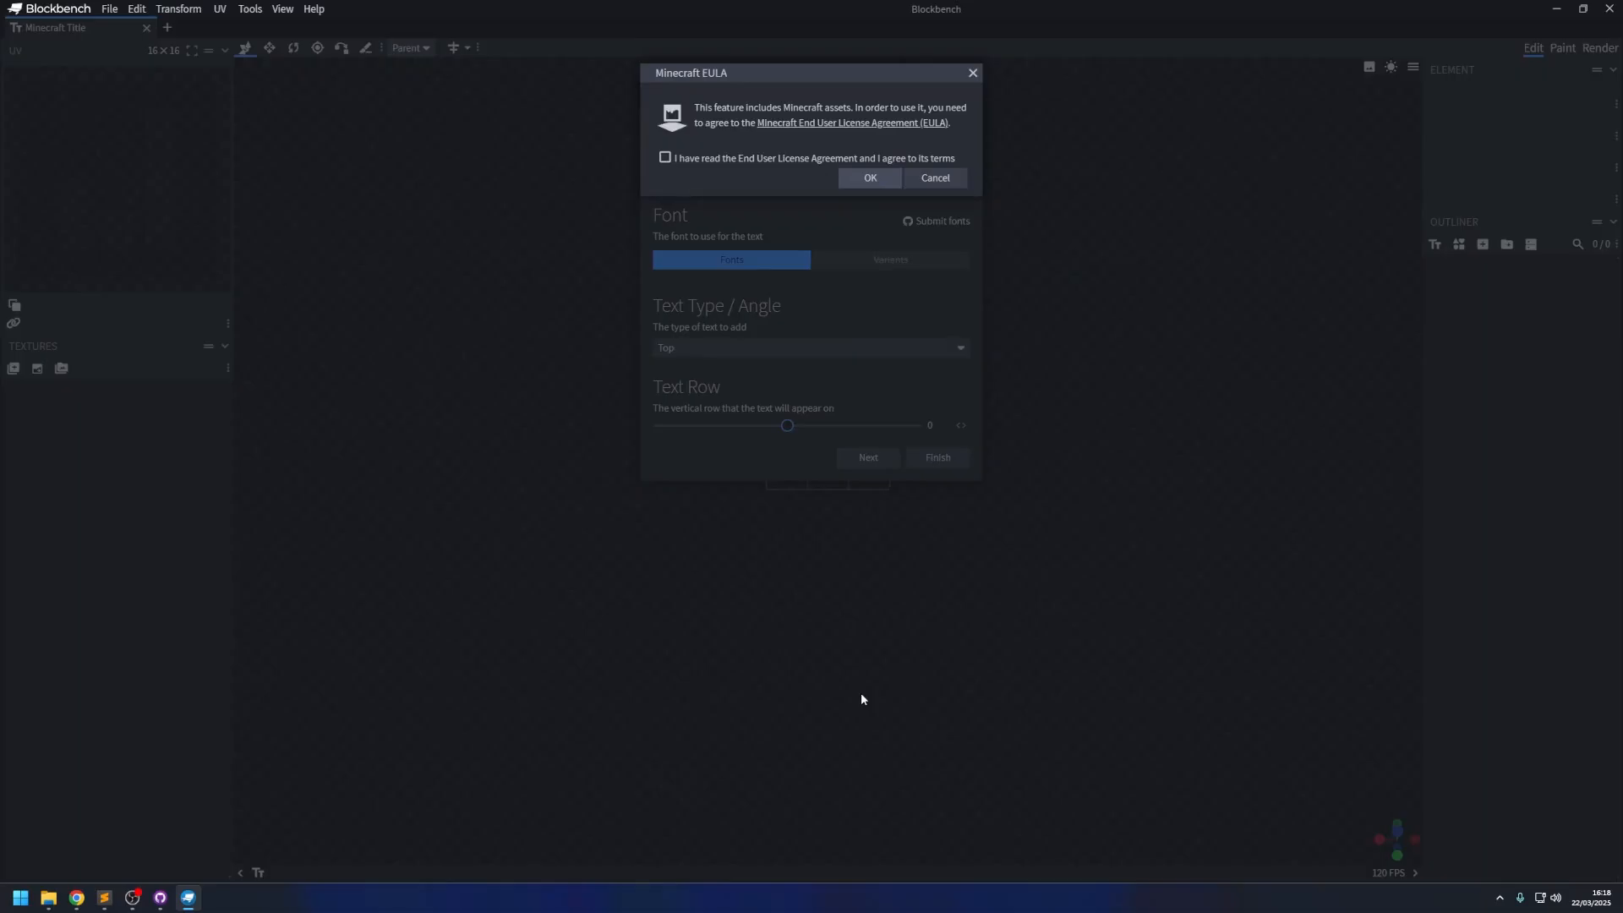
{"action": "left_click", "coordinate": [850, 177]}
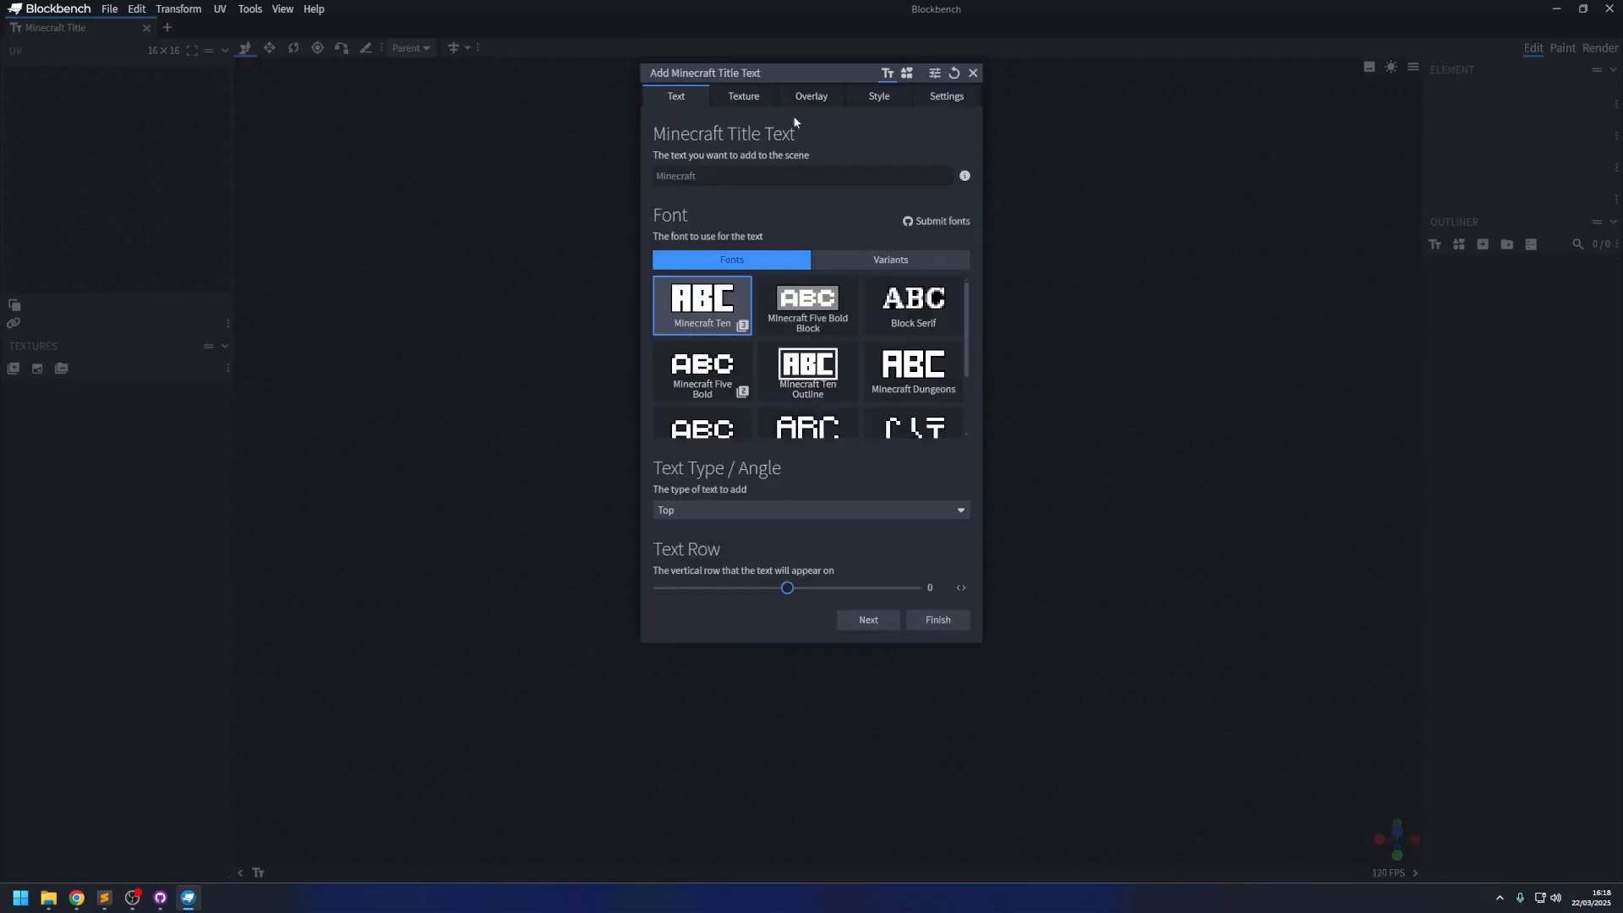
Add the Heart title shape to the scene with the Red texture.
{"action": "left_click", "coordinate": [907, 73]}
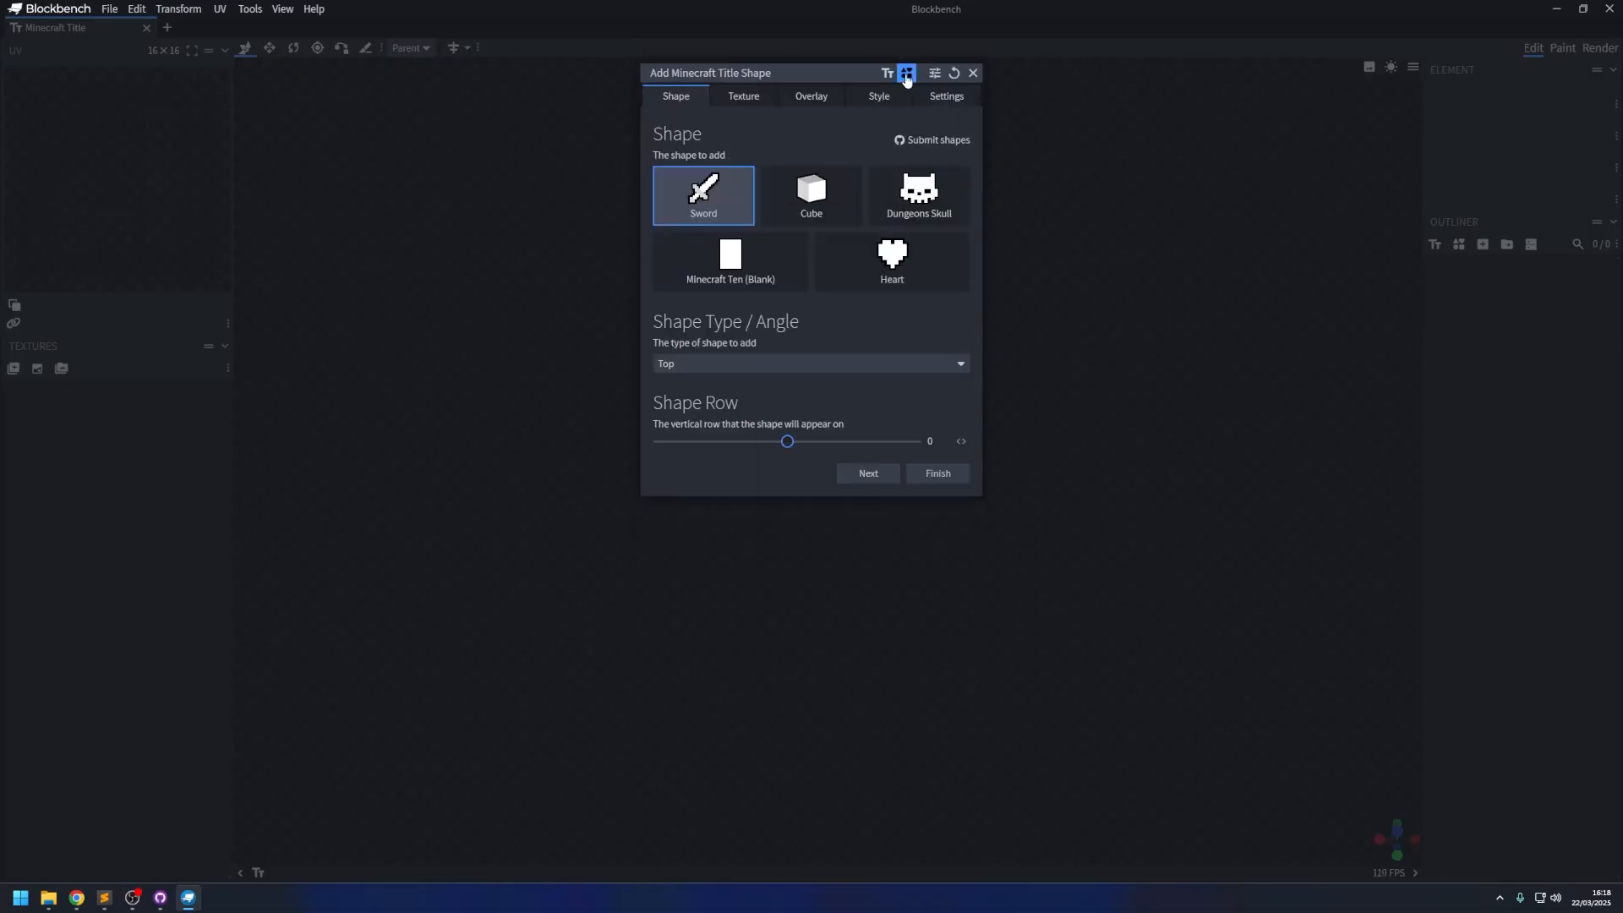
{"action": "left_click", "coordinate": [895, 270]}
{"action": "left_click", "coordinate": [744, 96]}
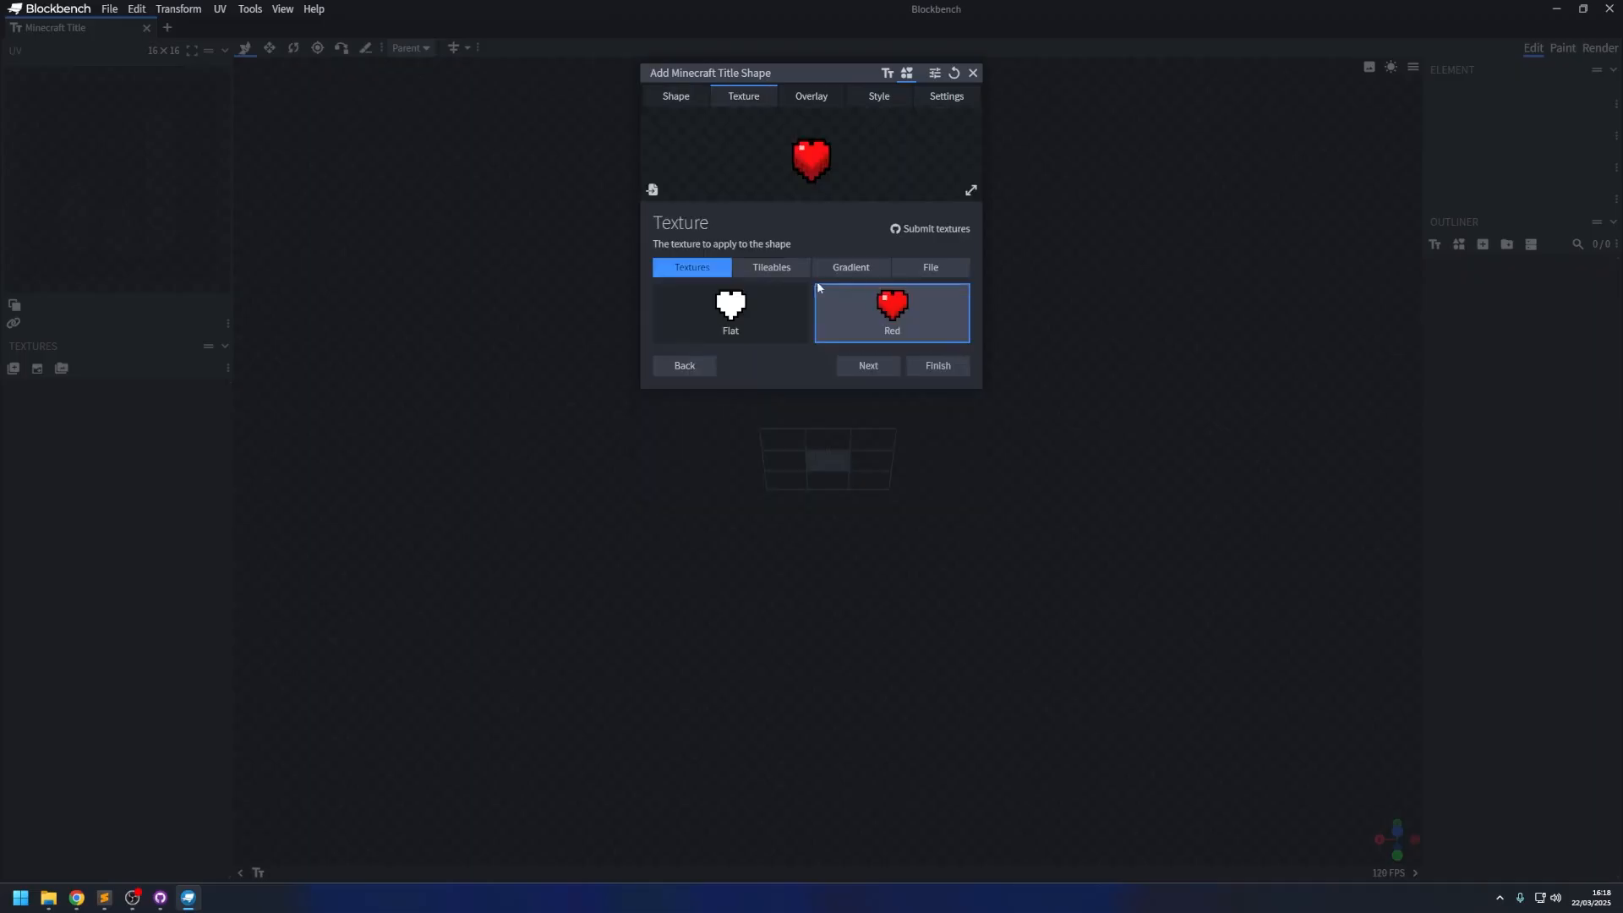
{"action": "left_click", "coordinate": [796, 174]}
{"action": "left_click", "coordinate": [882, 363]}
{"action": "left_click", "coordinate": [936, 362]}
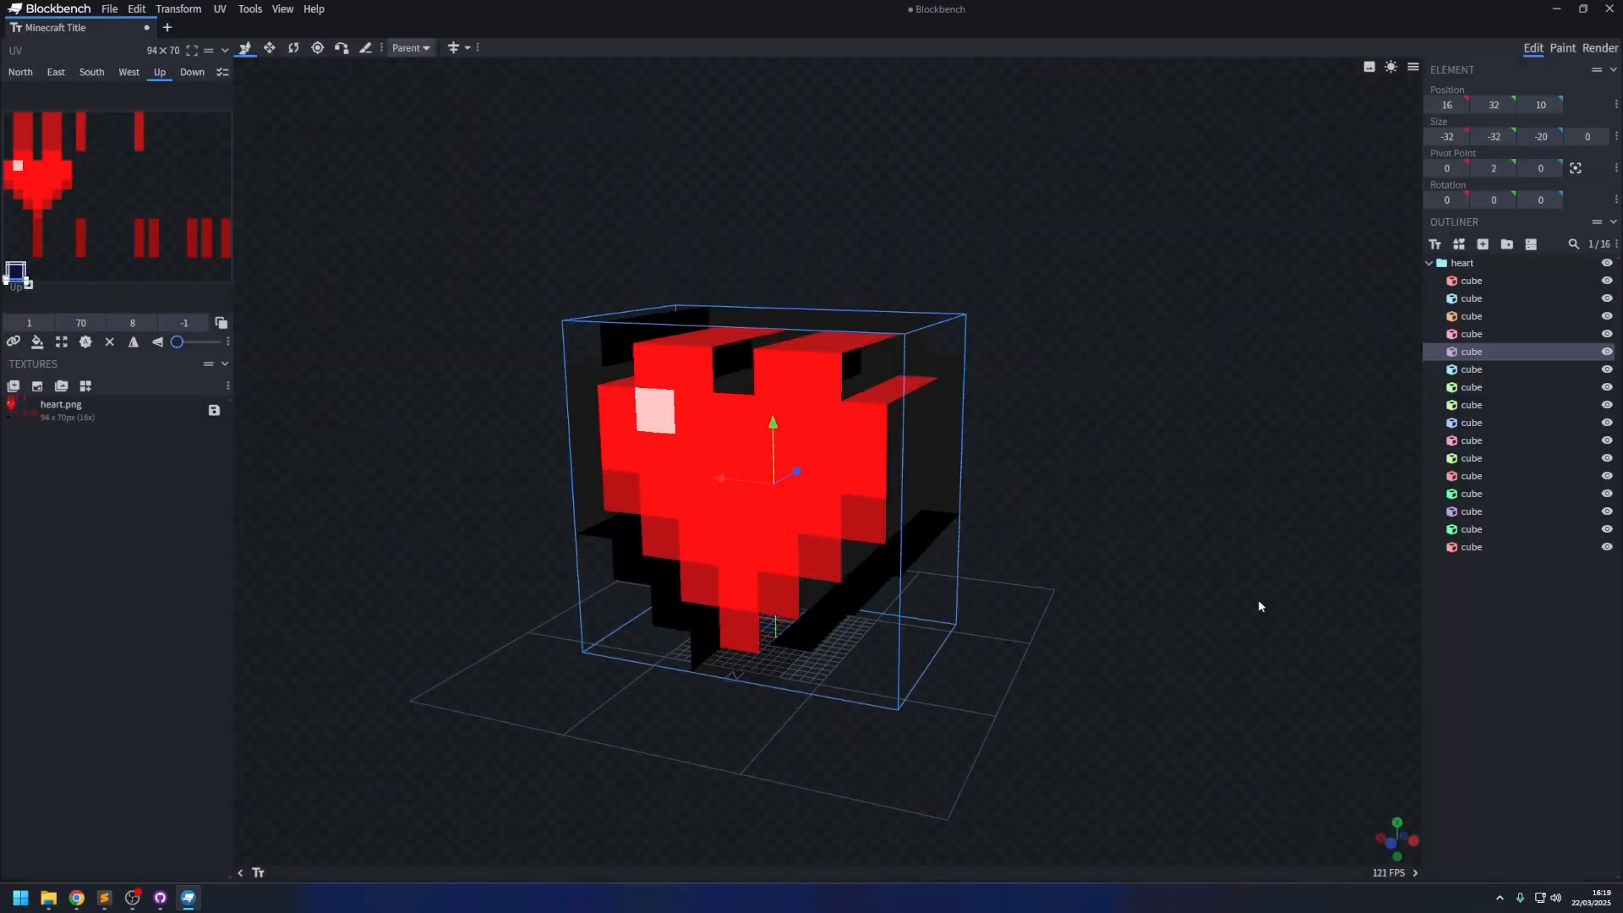
Search the settings for "high", toggle the matching option, and inspect the heart model from several angles.
{"action": "left_click_drag", "start_coordinate": [1196, 619], "coordinate": [1346, 654]}
{"action": "left_click", "coordinate": [116, 15]}
{"action": "mouse_move", "coordinate": [143, 258]}
{"action": "left_click", "coordinate": [292, 259]}
{"action": "type", "text": "high"}
{"action": "left_click", "coordinate": [1066, 478]}
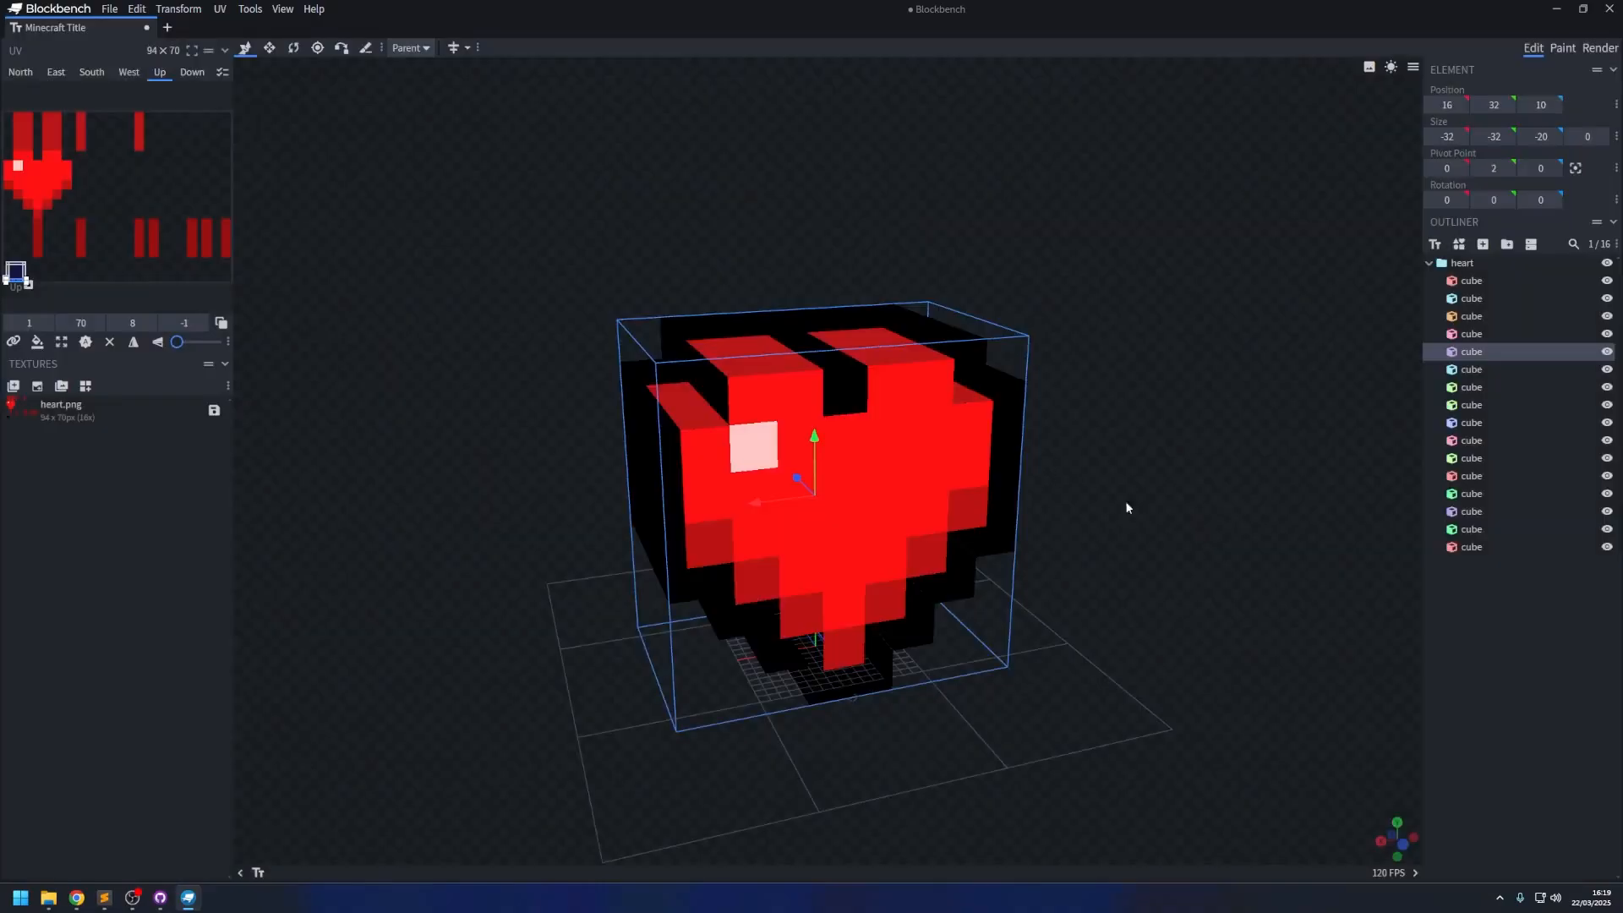
{"action": "scroll", "coordinate": [1307, 635], "scroll_direction": "up", "scroll_amount": 3}
{"action": "scroll", "coordinate": [1307, 635], "scroll_direction": "down", "scroll_amount": 3}
{"action": "left_click_drag", "start_coordinate": [1305, 637], "coordinate": [1196, 418]}
{"action": "scroll", "coordinate": [1220, 591], "scroll_direction": "up", "scroll_amount": 3}
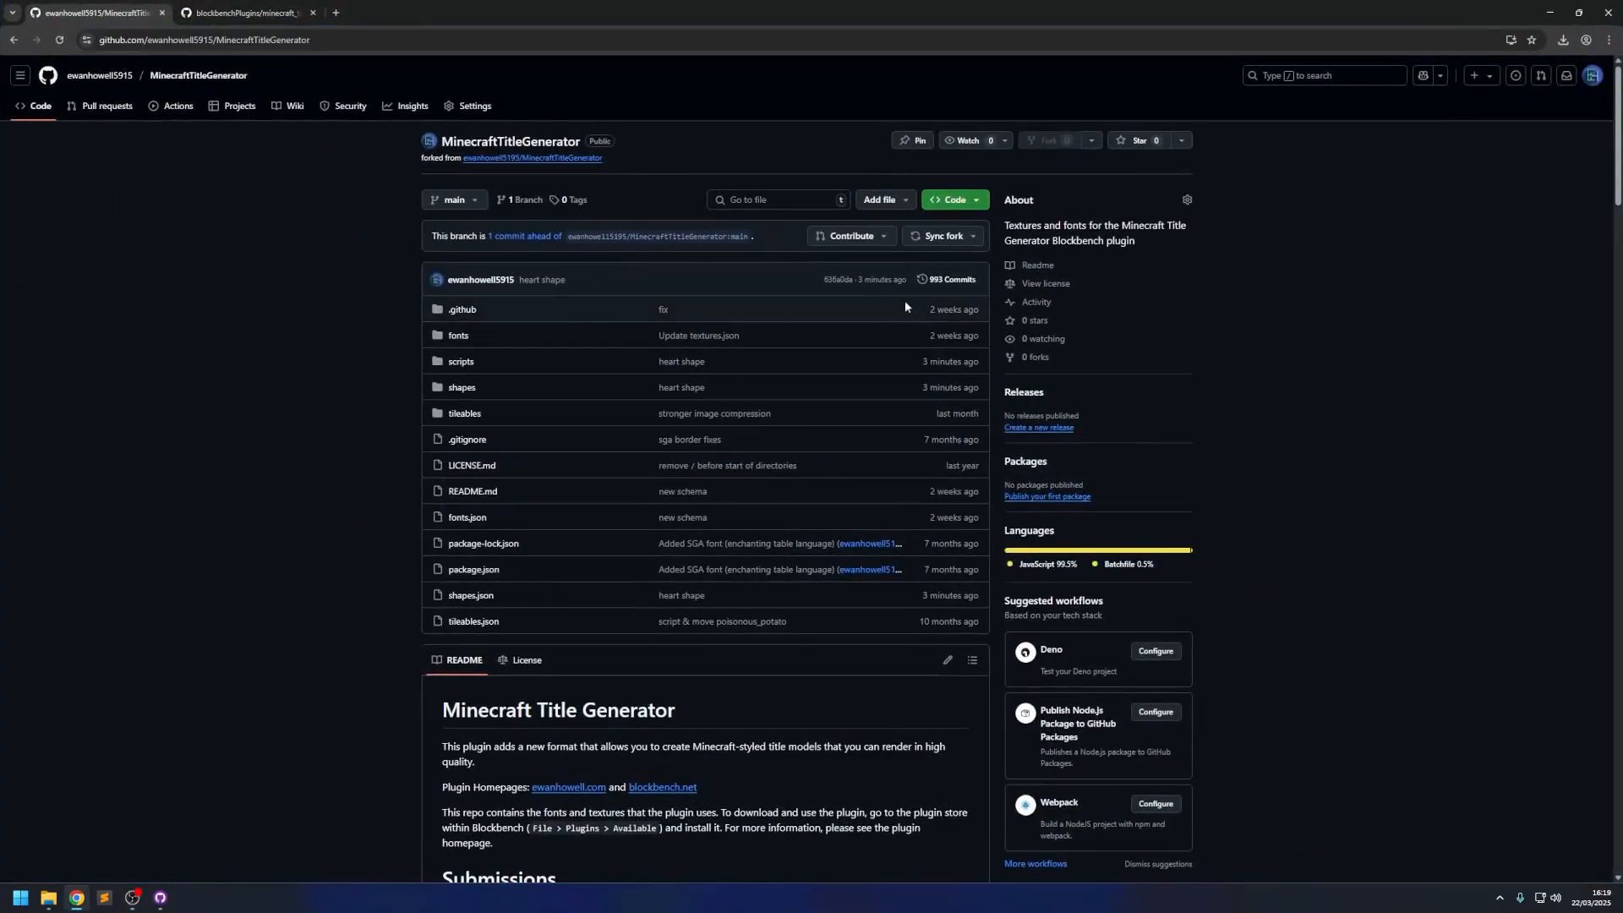
Create a pull request from the fork titled "Heart shape" with the description "I made a heart shape, please add it, thank you!".
{"action": "left_click", "coordinate": [851, 245]}
{"action": "left_click", "coordinate": [774, 369]}
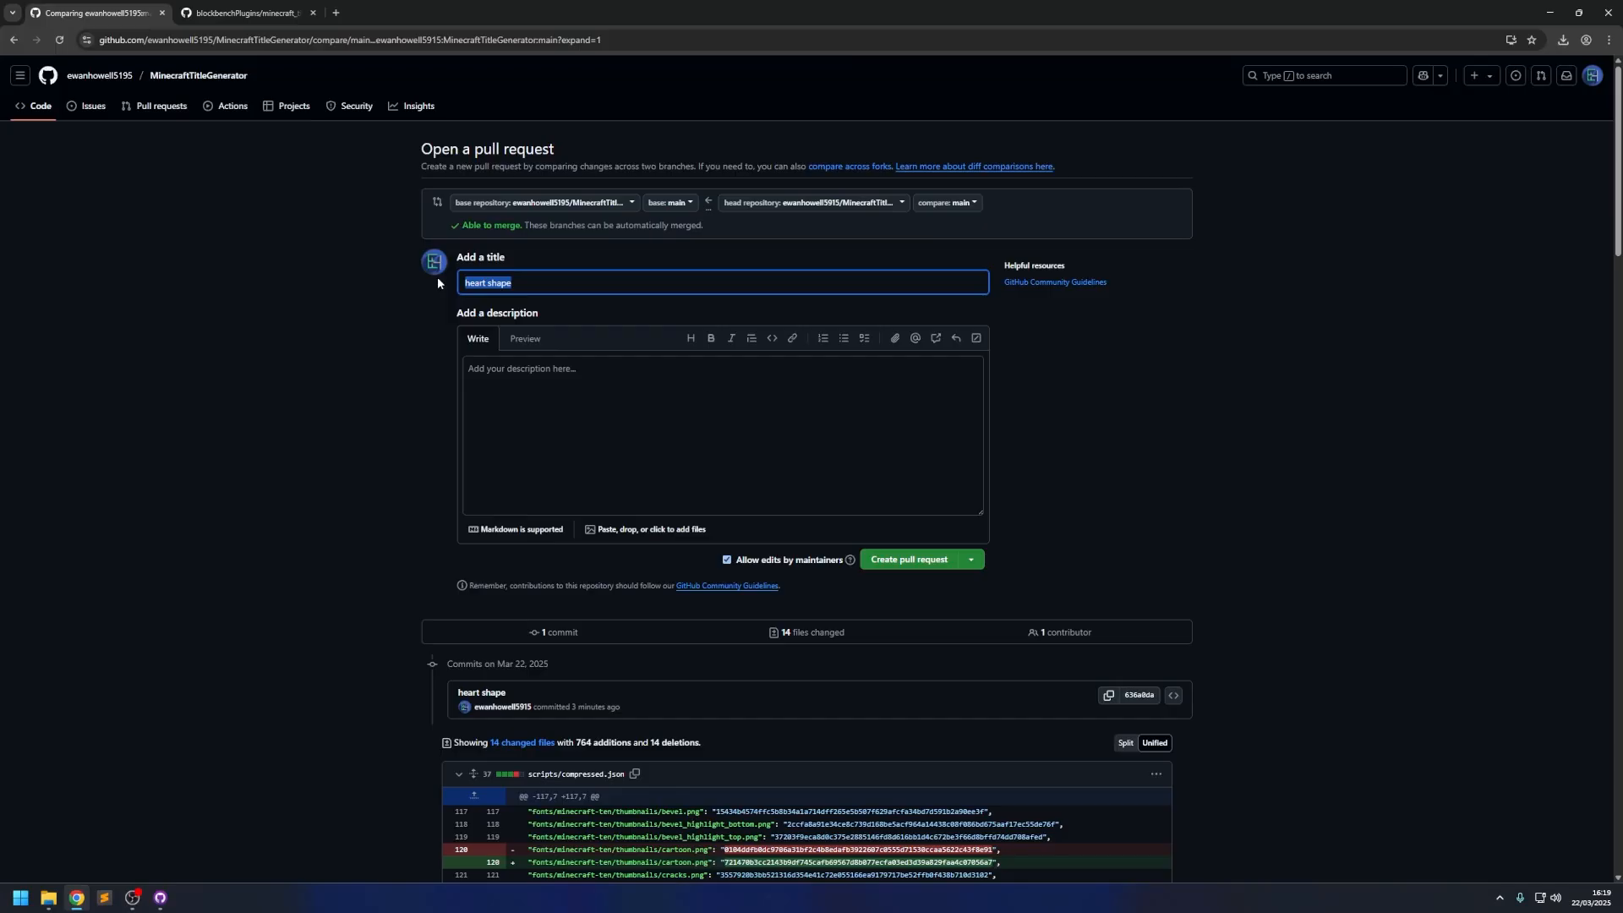
{"action": "type", "text": "Heart shape"}
{"action": "key", "text": "Tab"}
{"action": "key", "text": "Tab"}
{"action": "key", "text": "Tab"}
{"action": "type", "text": "I made a heart shape, please add it, thank you!"}
{"action": "left_click", "coordinate": [909, 561]}
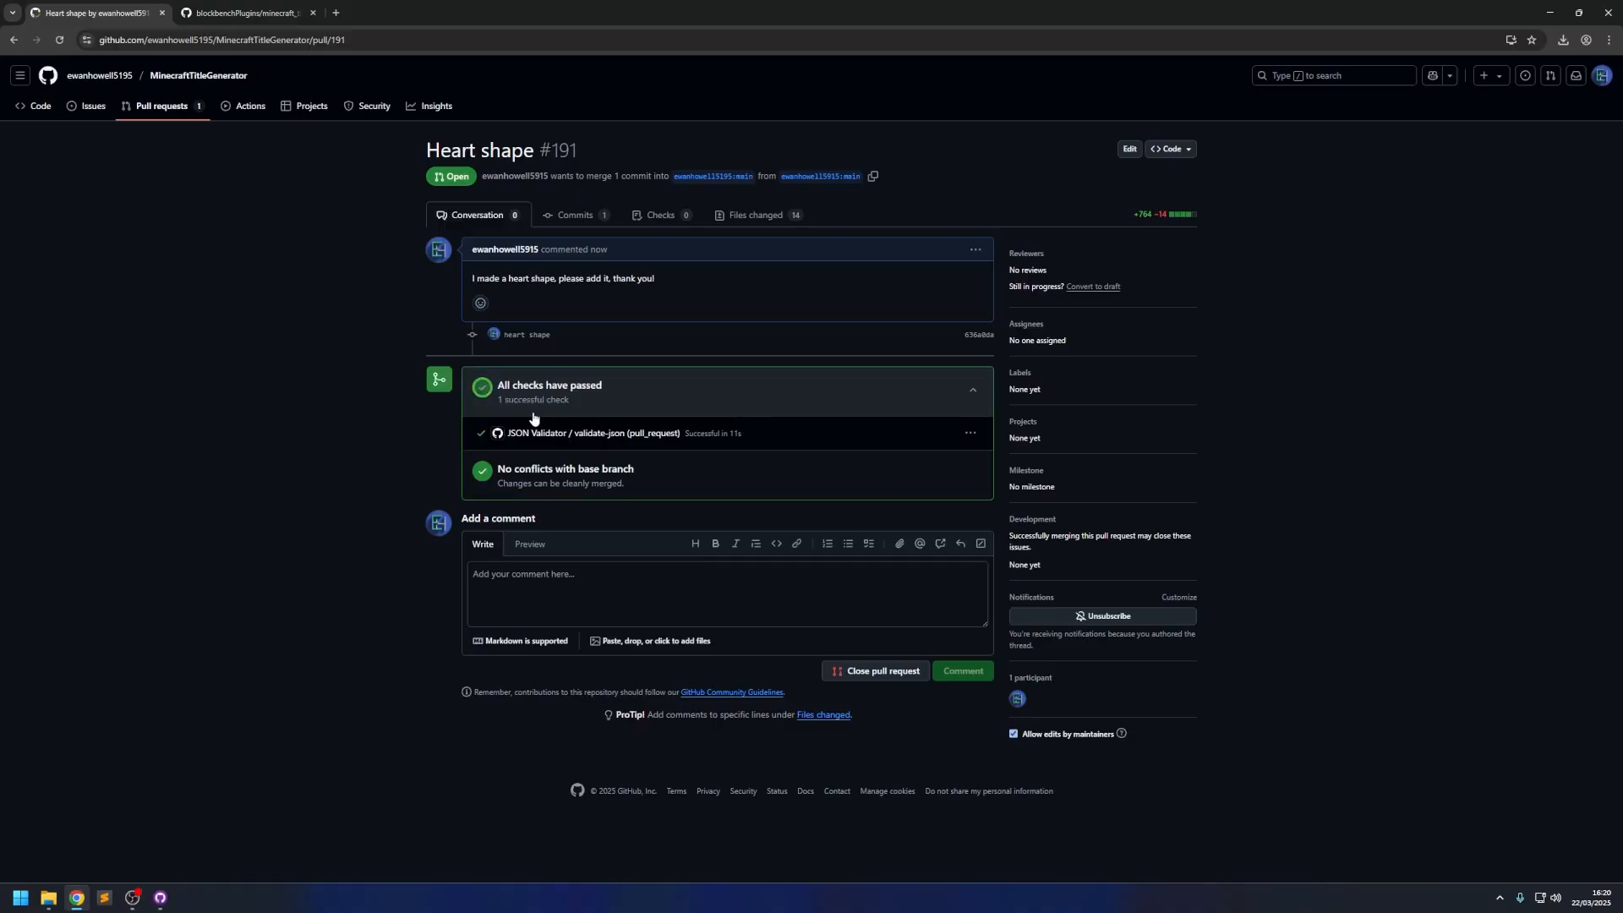
Examine the pull request's validate-json check, including the shapes.json validation, and return to the Heart shape pull request.
{"action": "left_click", "coordinate": [618, 433]}
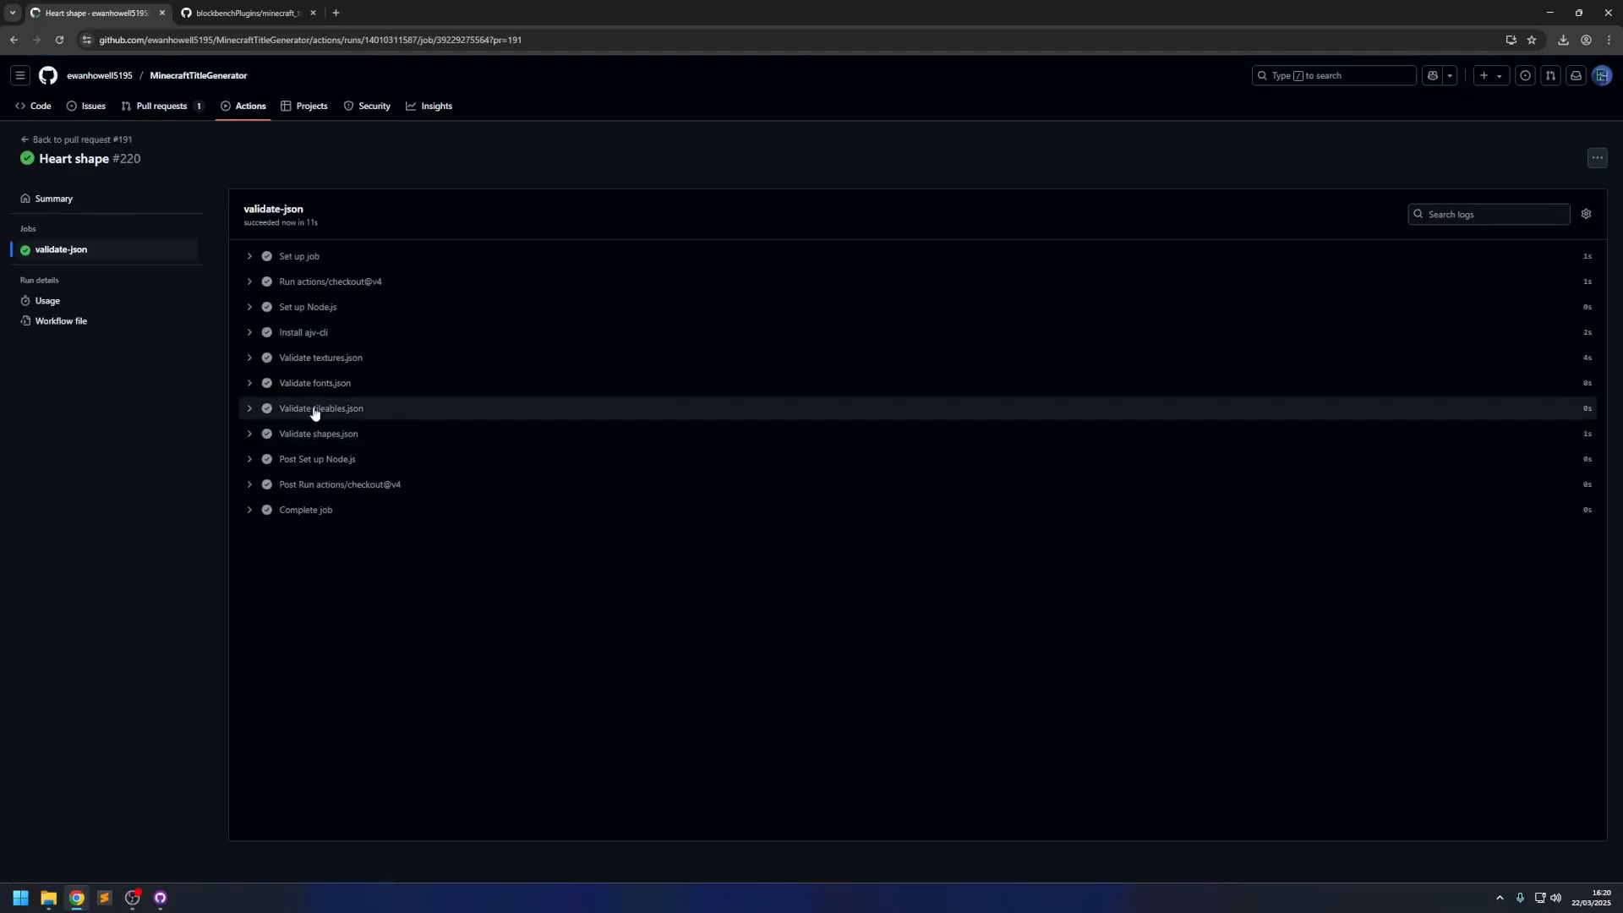
{"action": "left_click", "coordinate": [317, 433]}
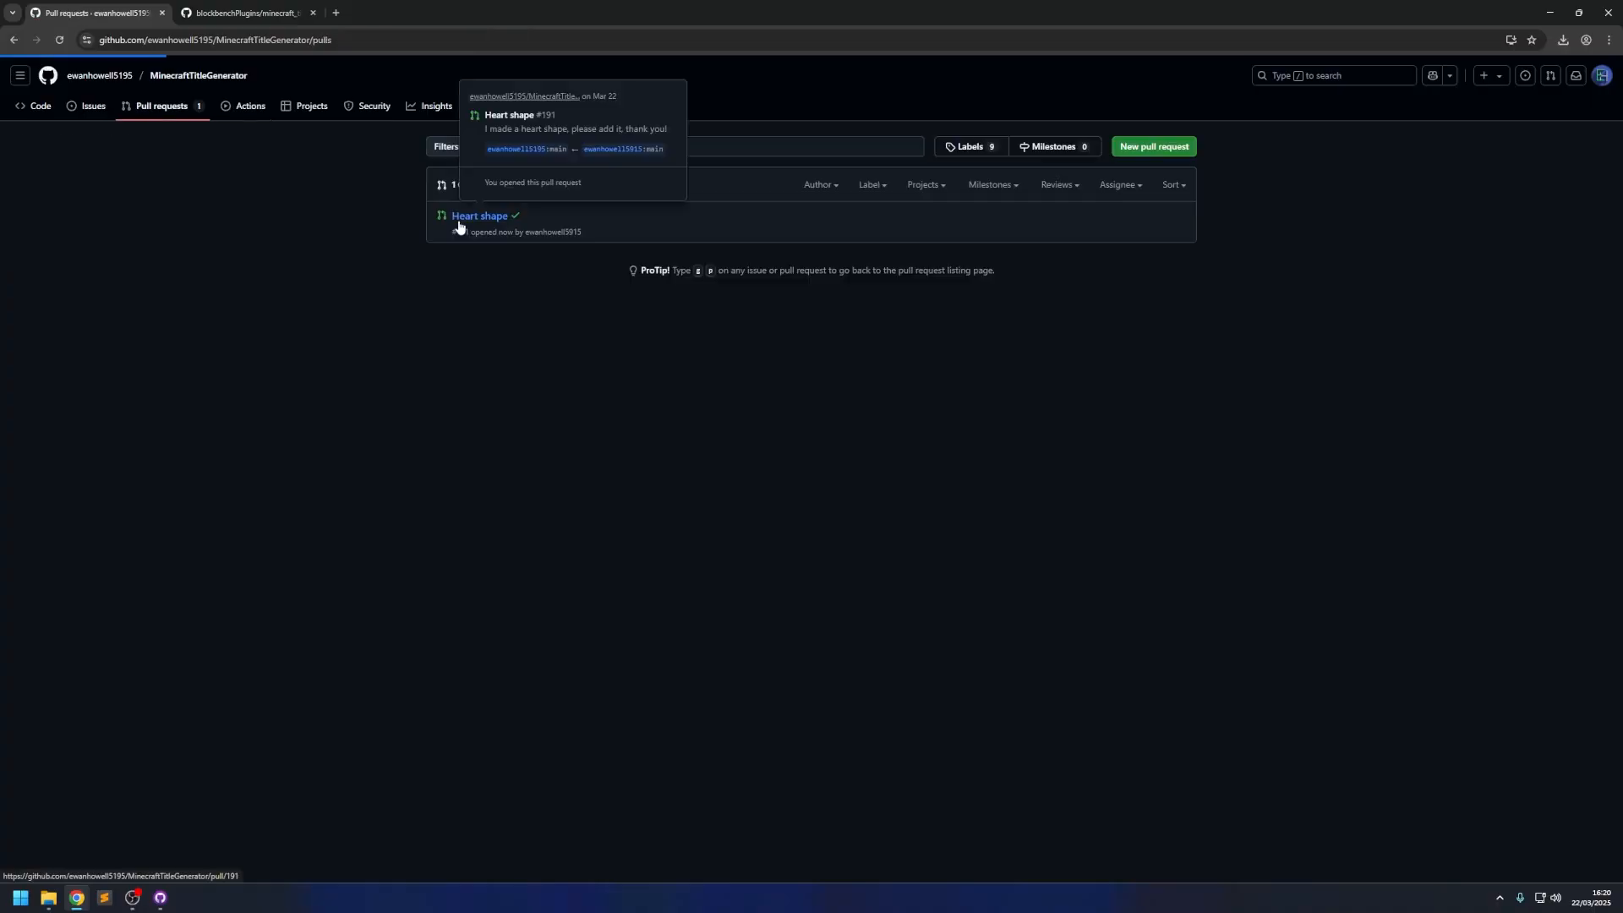
{"action": "left_click", "coordinate": [457, 223]}
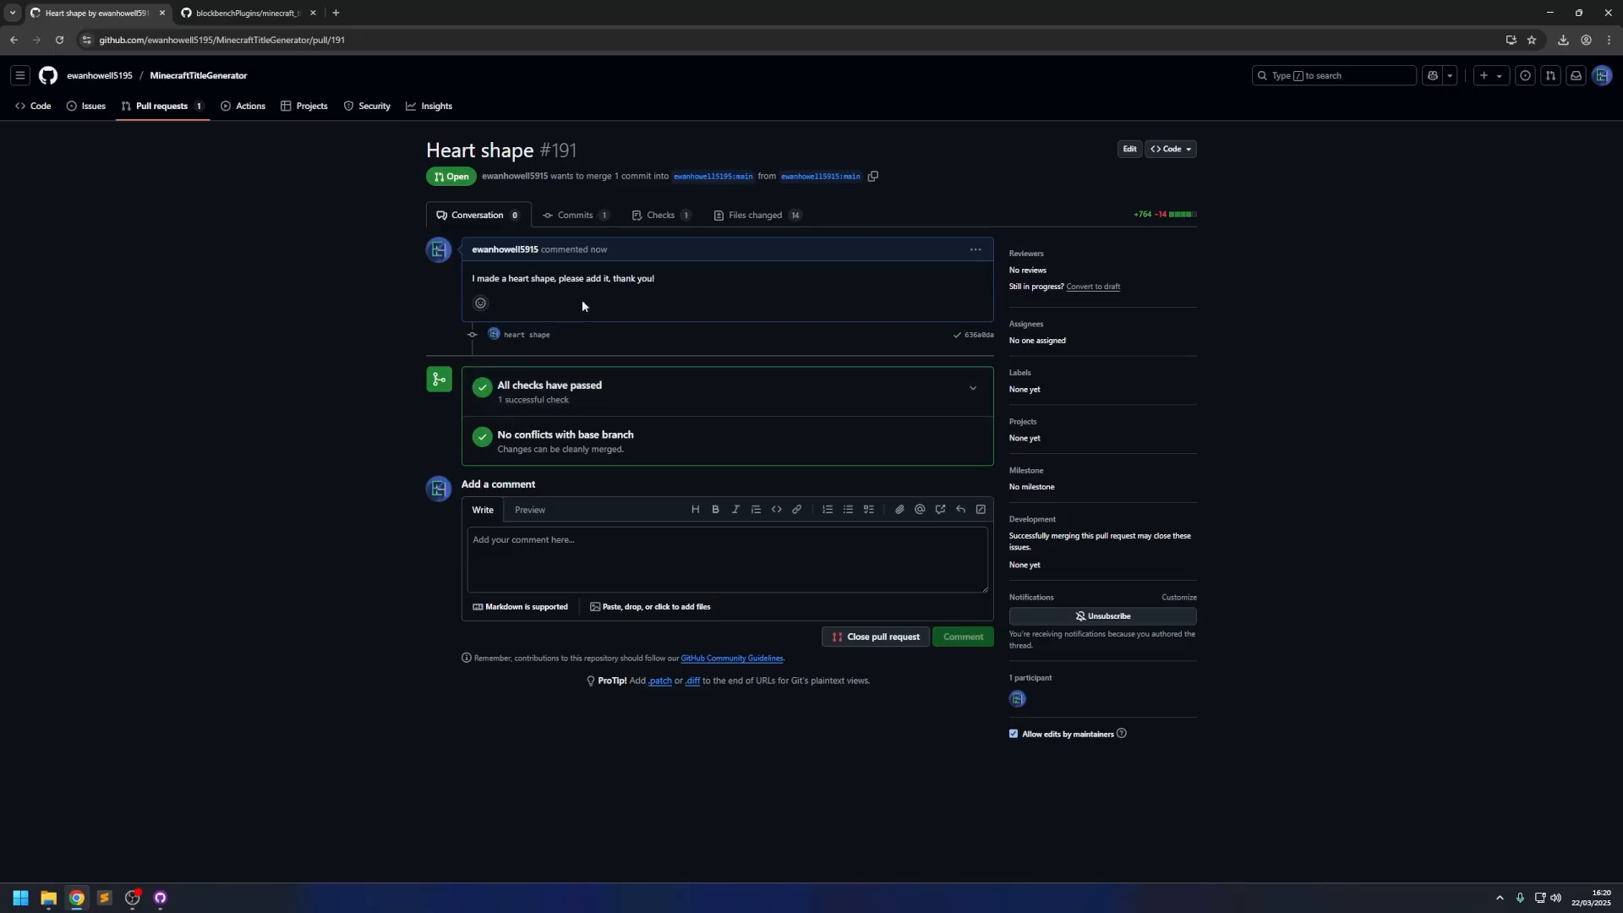